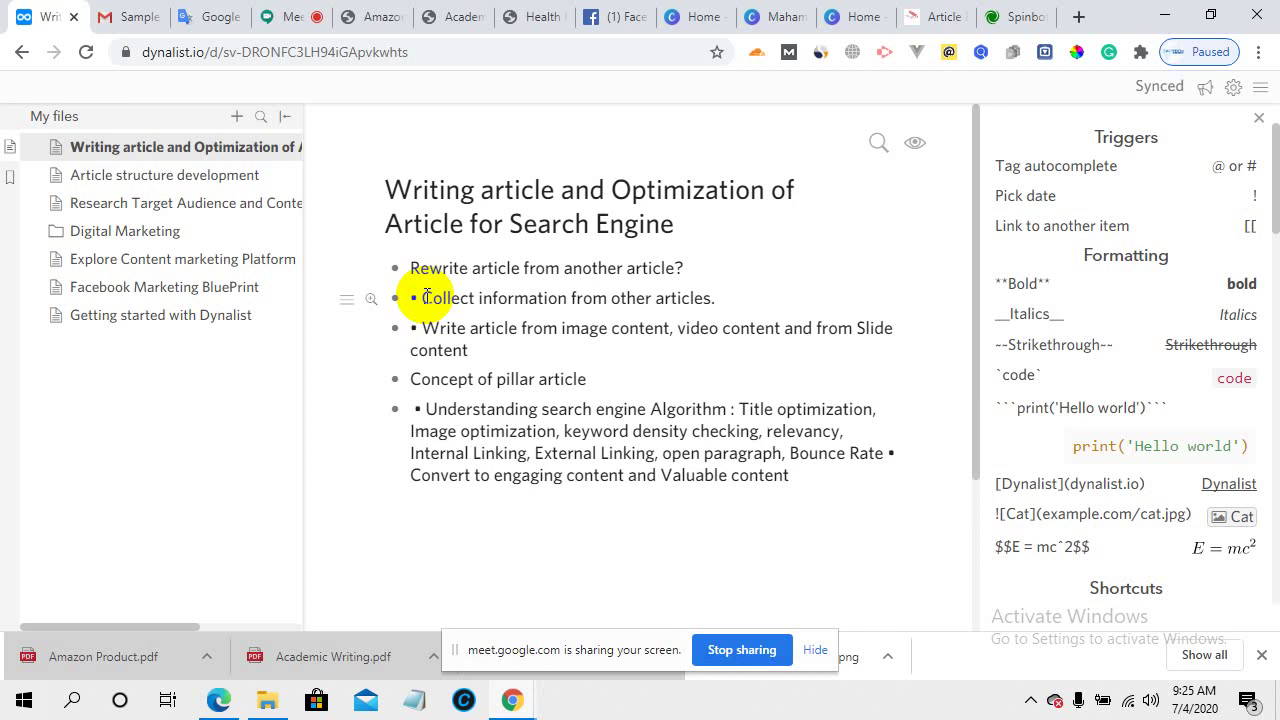
- In a new tab, load the toptechenterprise.com.bd/blog page
left_click(1079, 16)
left_click(623, 52)
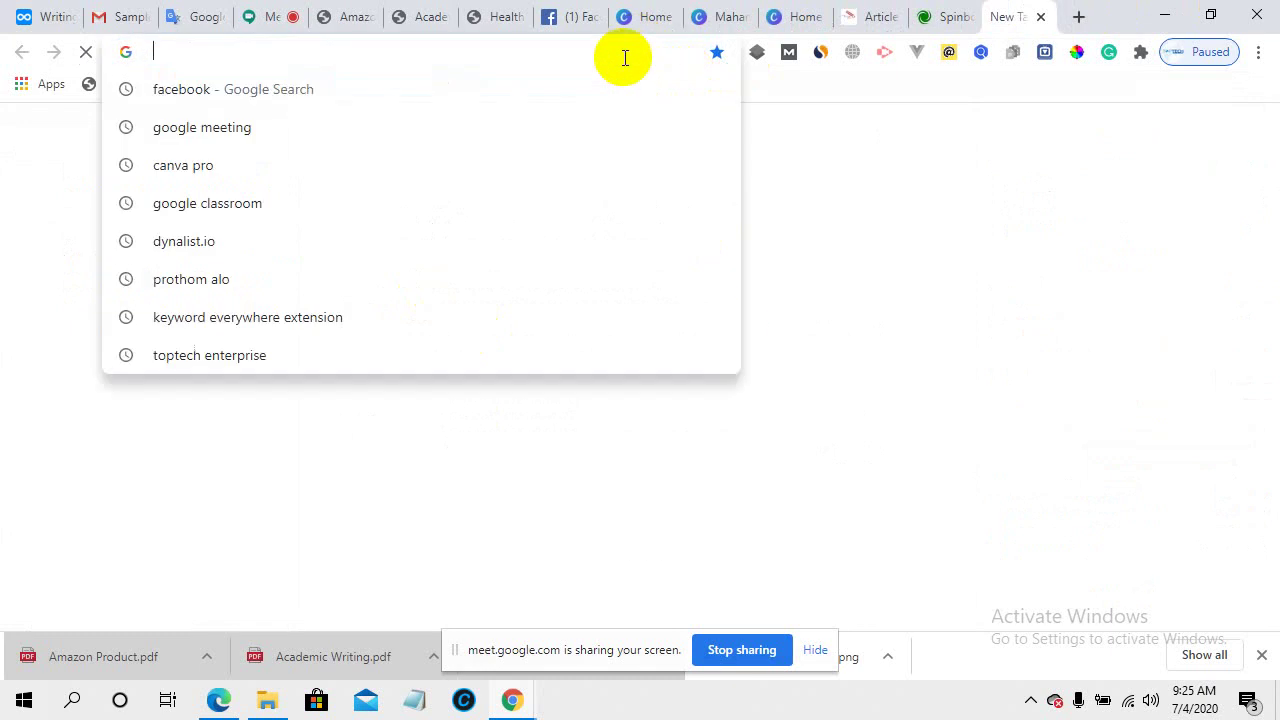
type("b")
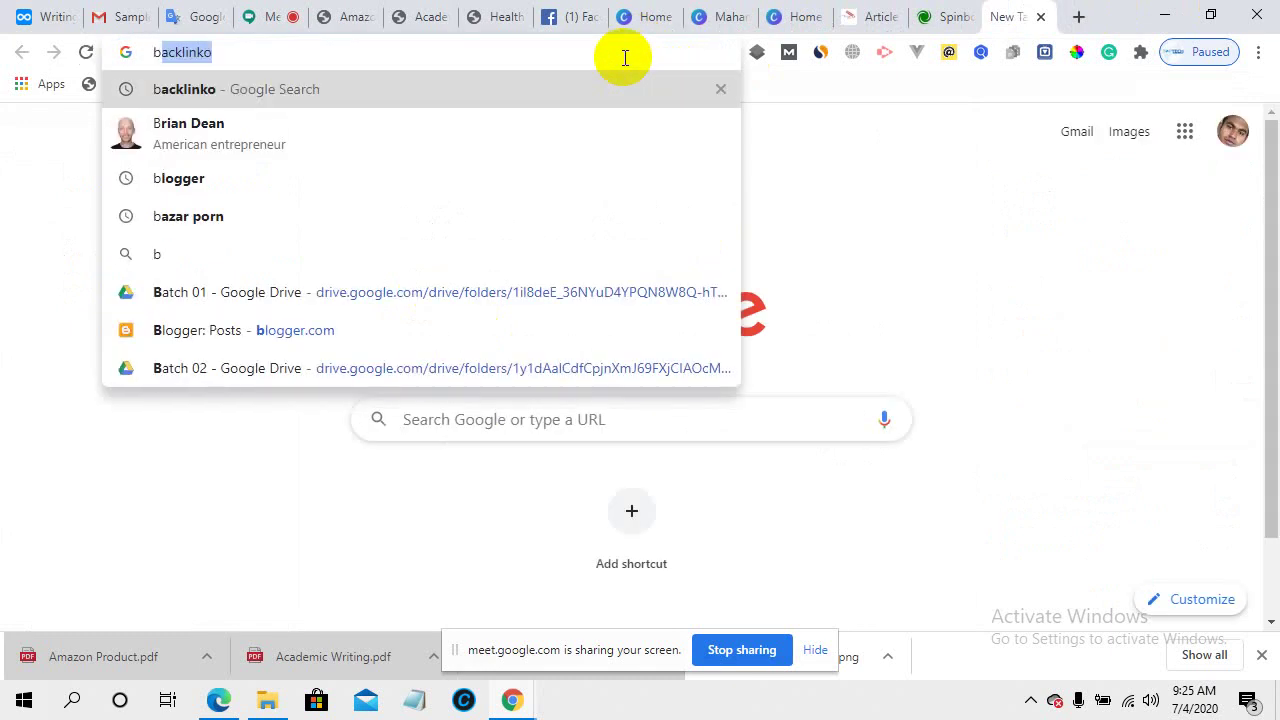
type("log.")
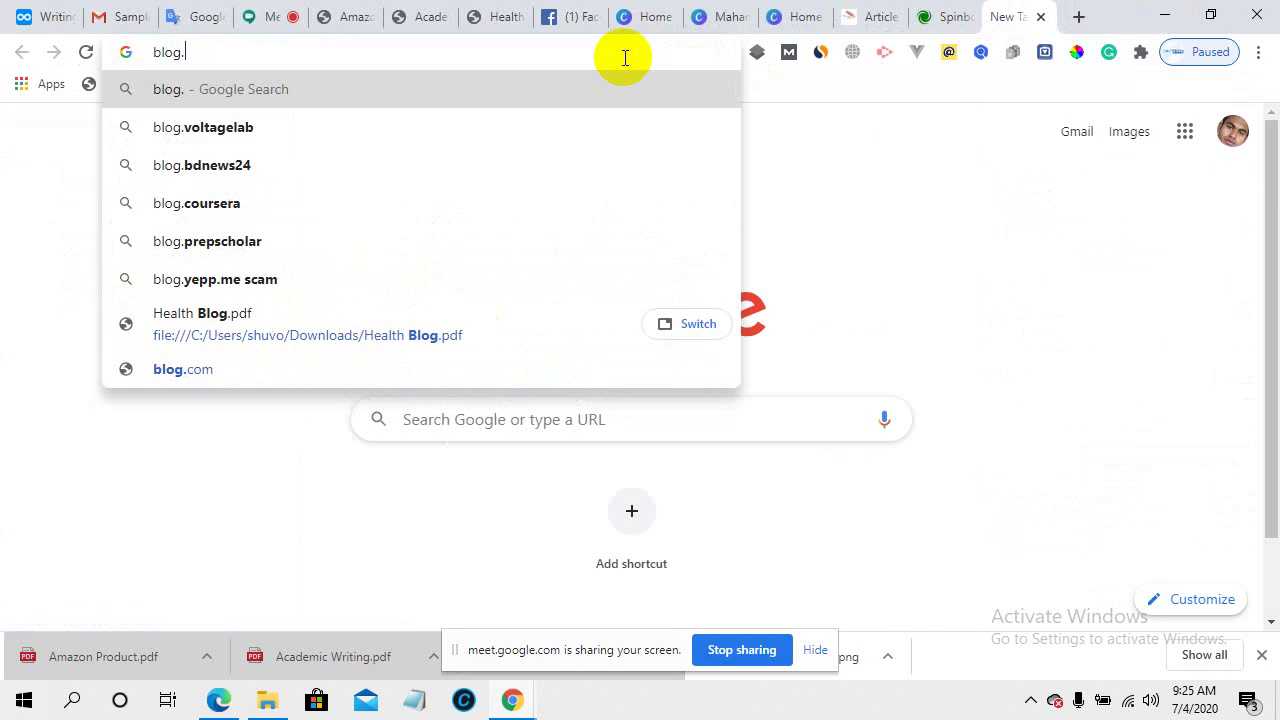
key("BackSpace")
key("BackSpace")
key("BackSpace")
key("BackSpace")
key("BackSpace")
type("to")
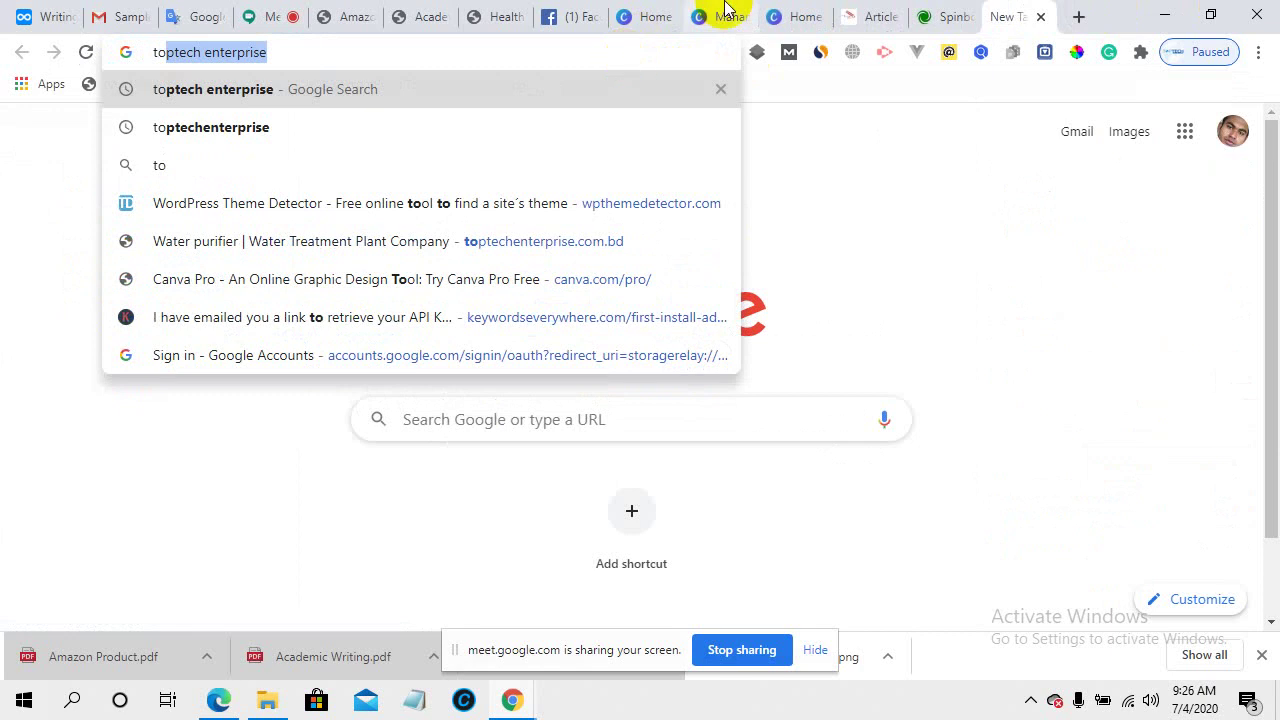
left_click(558, 242)
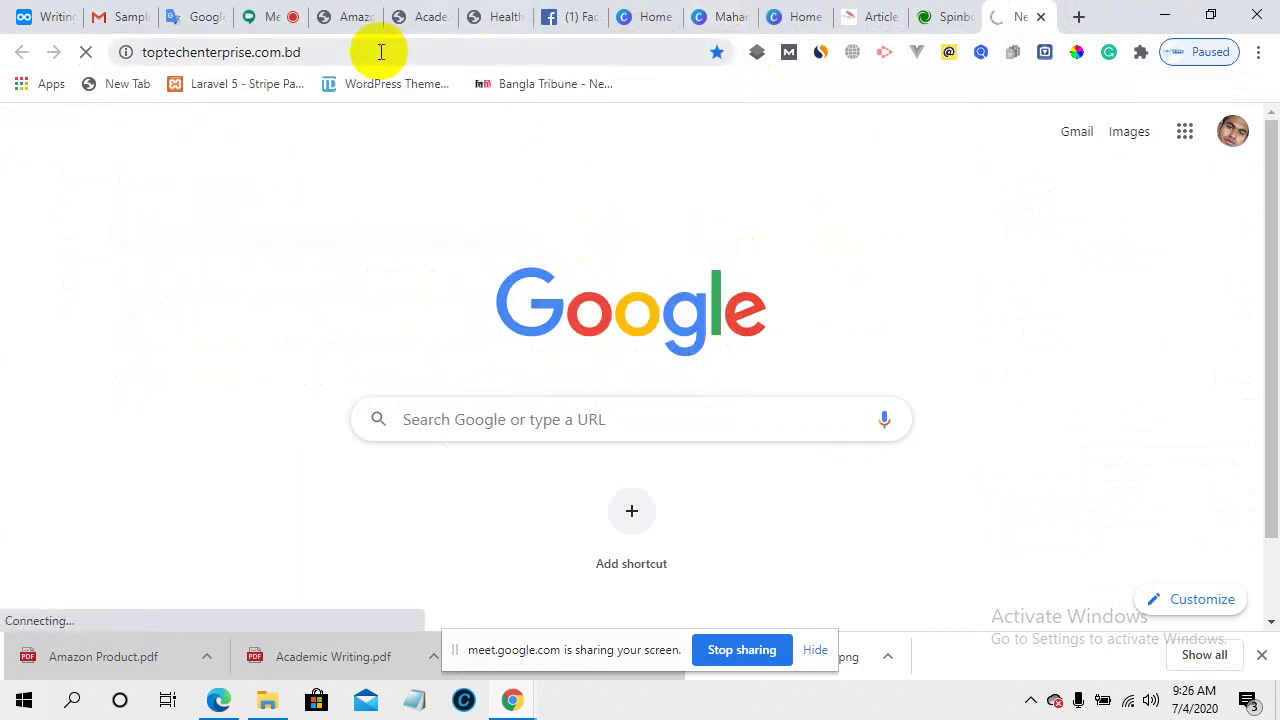
left_click(418, 48)
type("/")
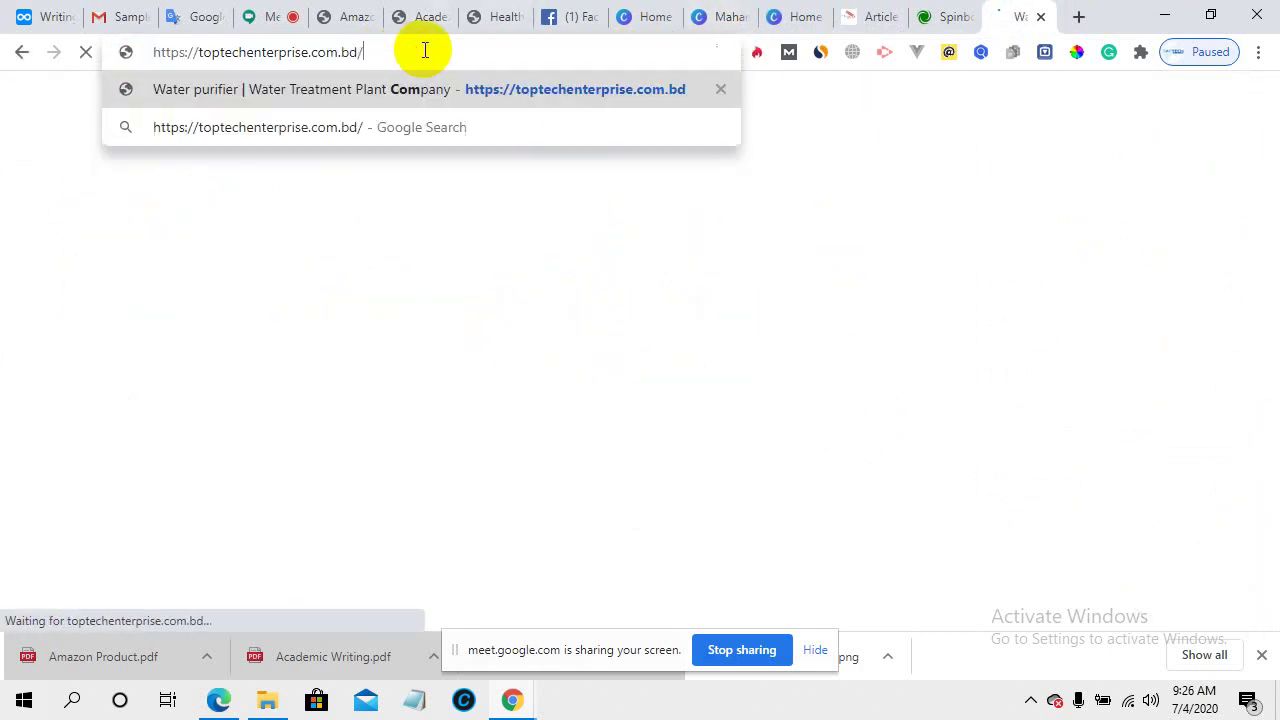
type("blog")
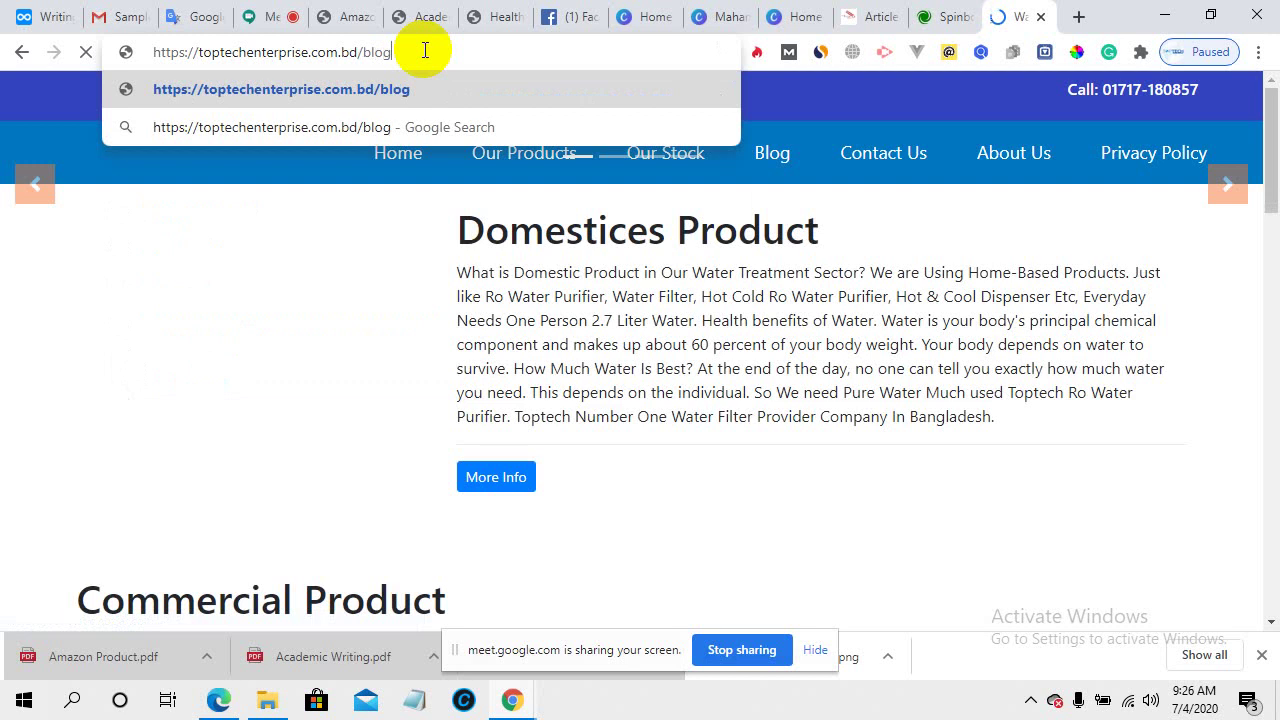
key("Return")
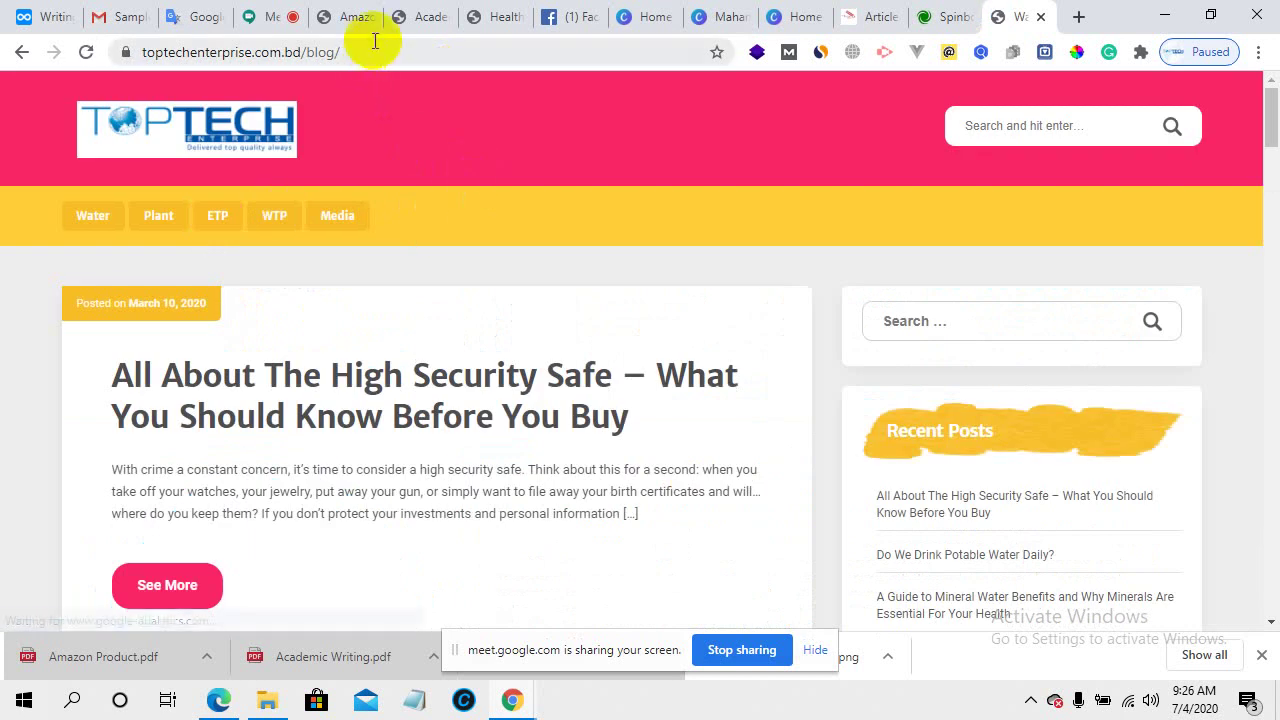
- Append wp-admin to the blog address to reach the WordPress login page
left_click(372, 49)
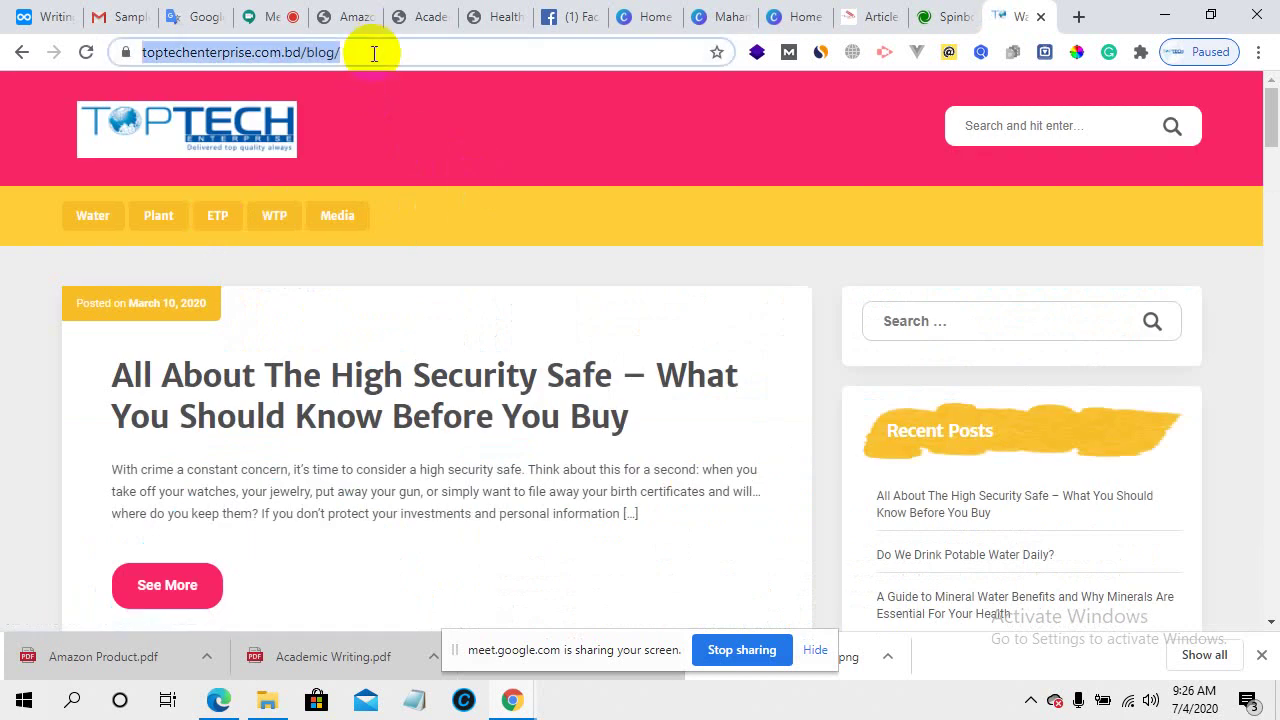
left_click(410, 50)
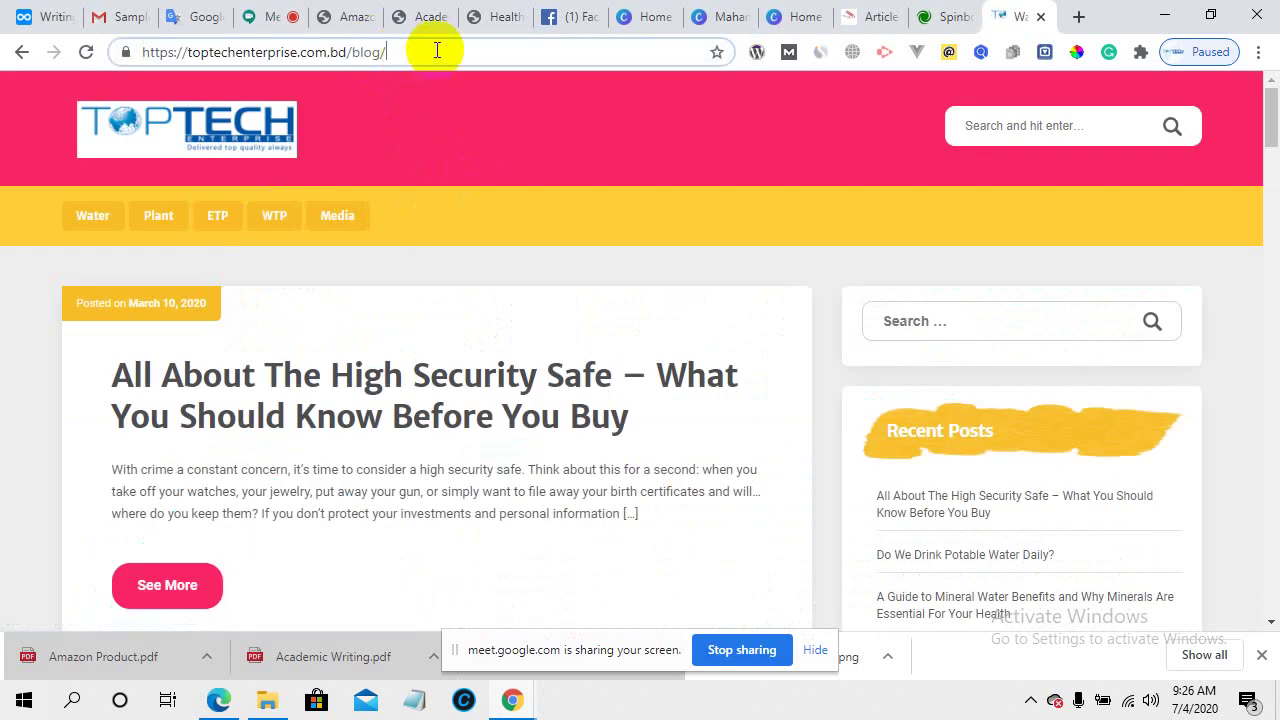
type("wp")
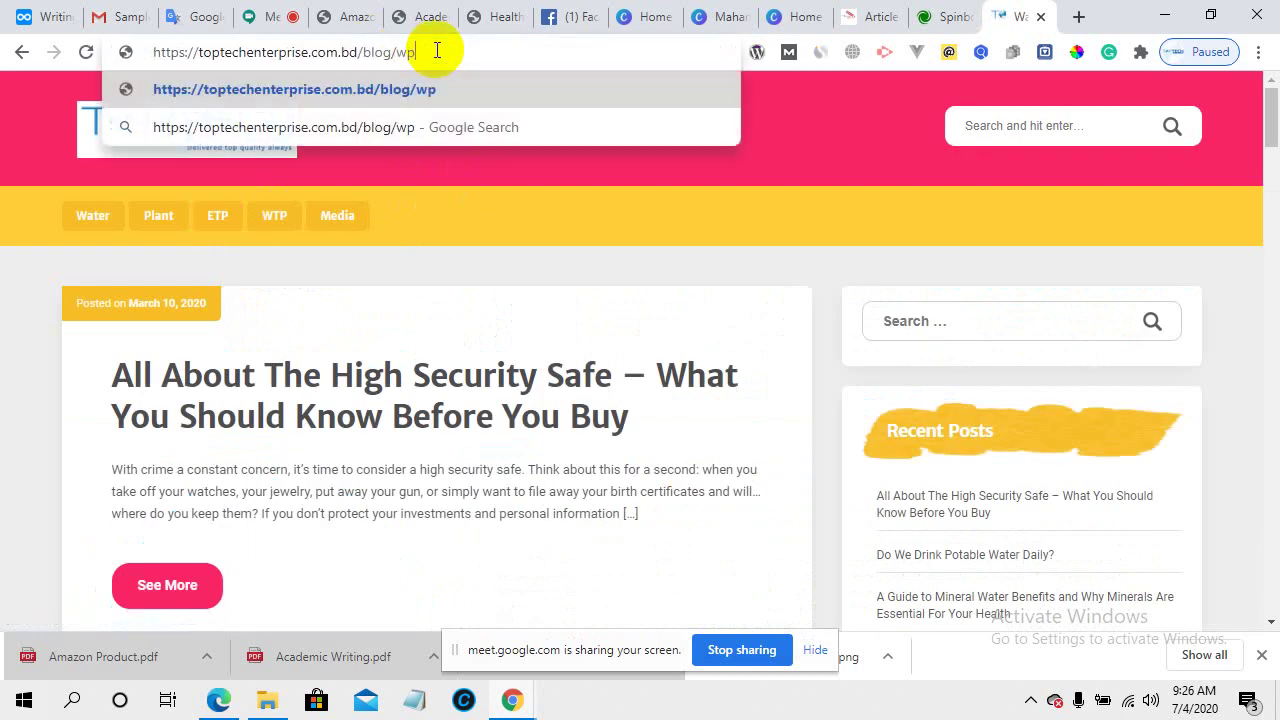
type("-adm")
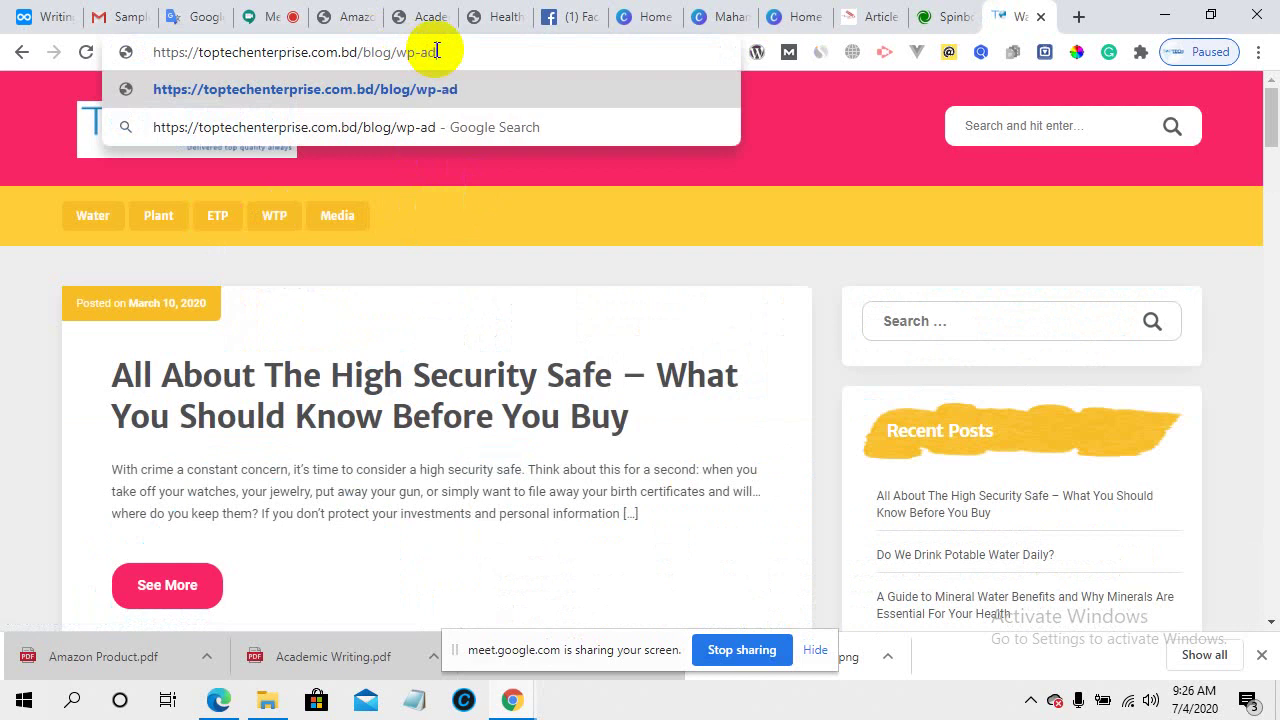
type("in")
key("Return")
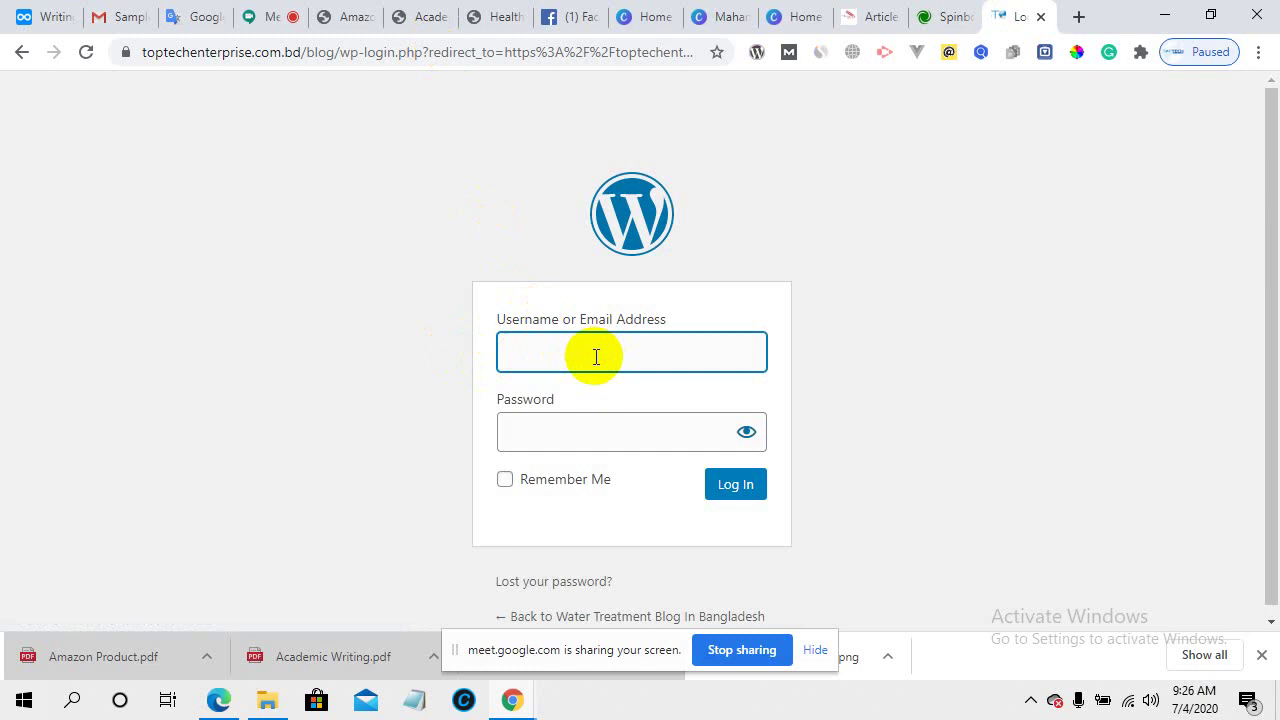
- Try logging in with the blog username and password, then go back after the unknown-username error
type("ptechblog")
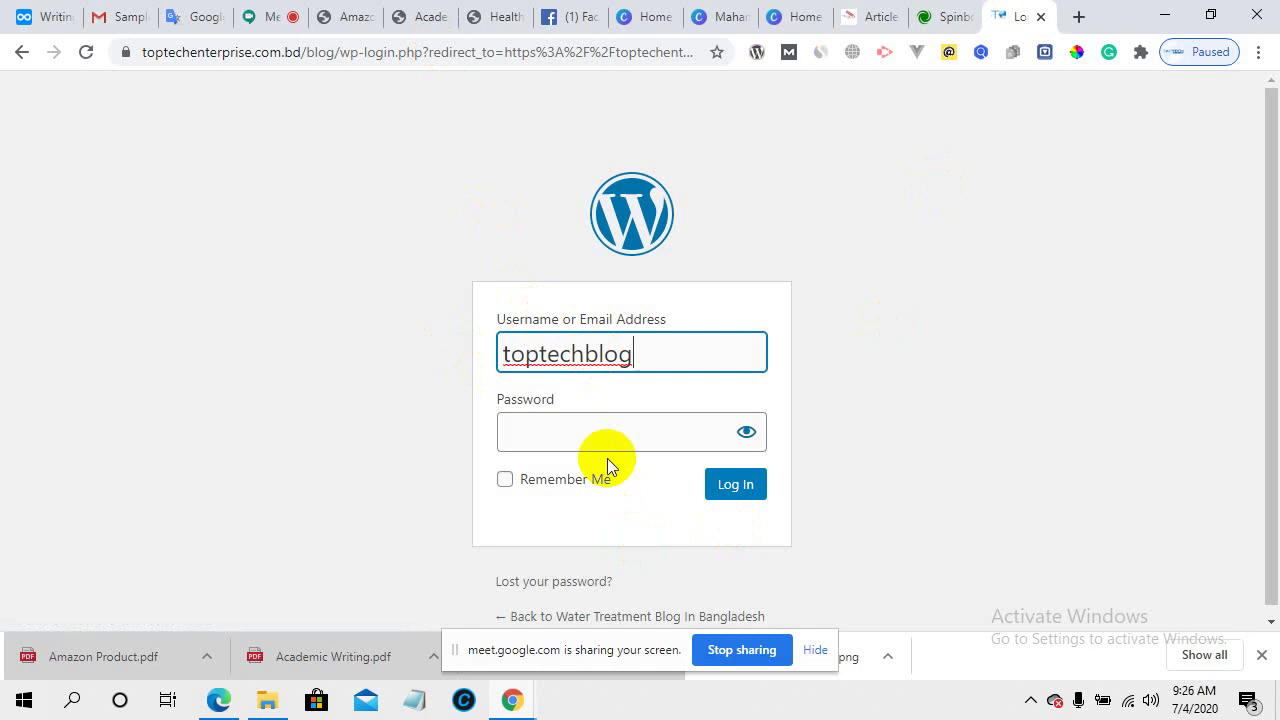
left_click(598, 422)
type("••")
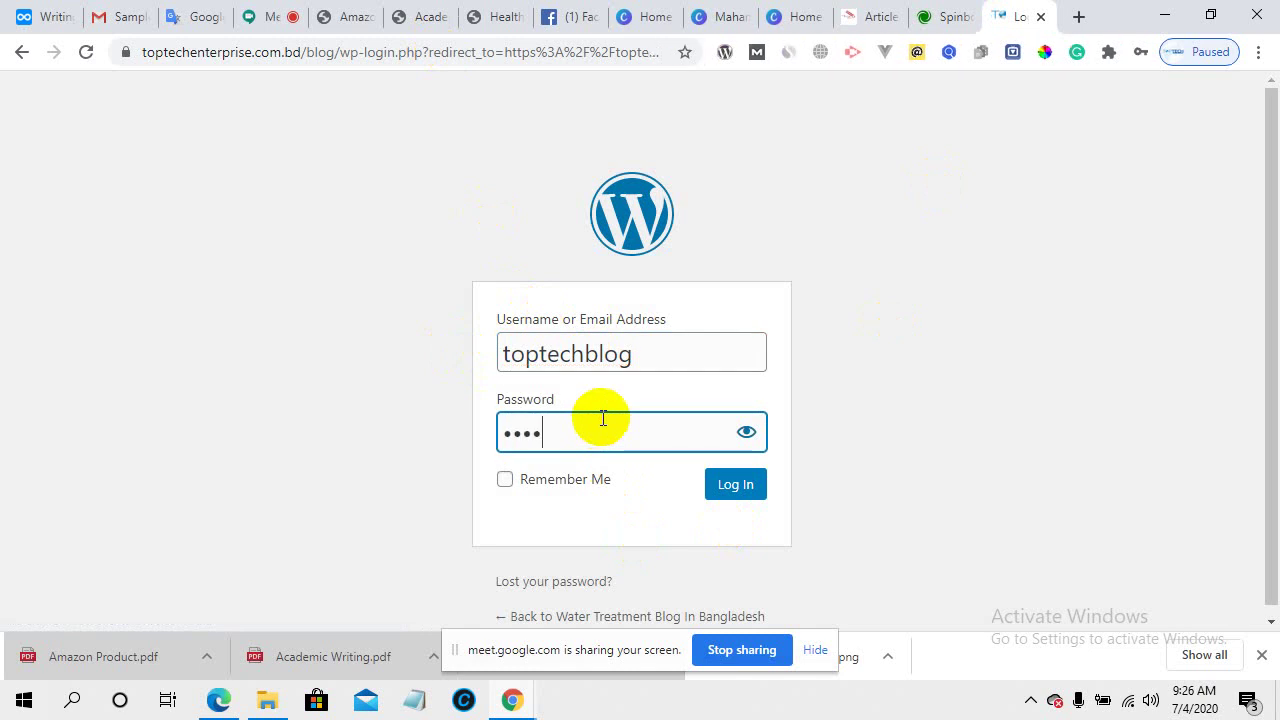
type("••••••••")
left_click(745, 490)
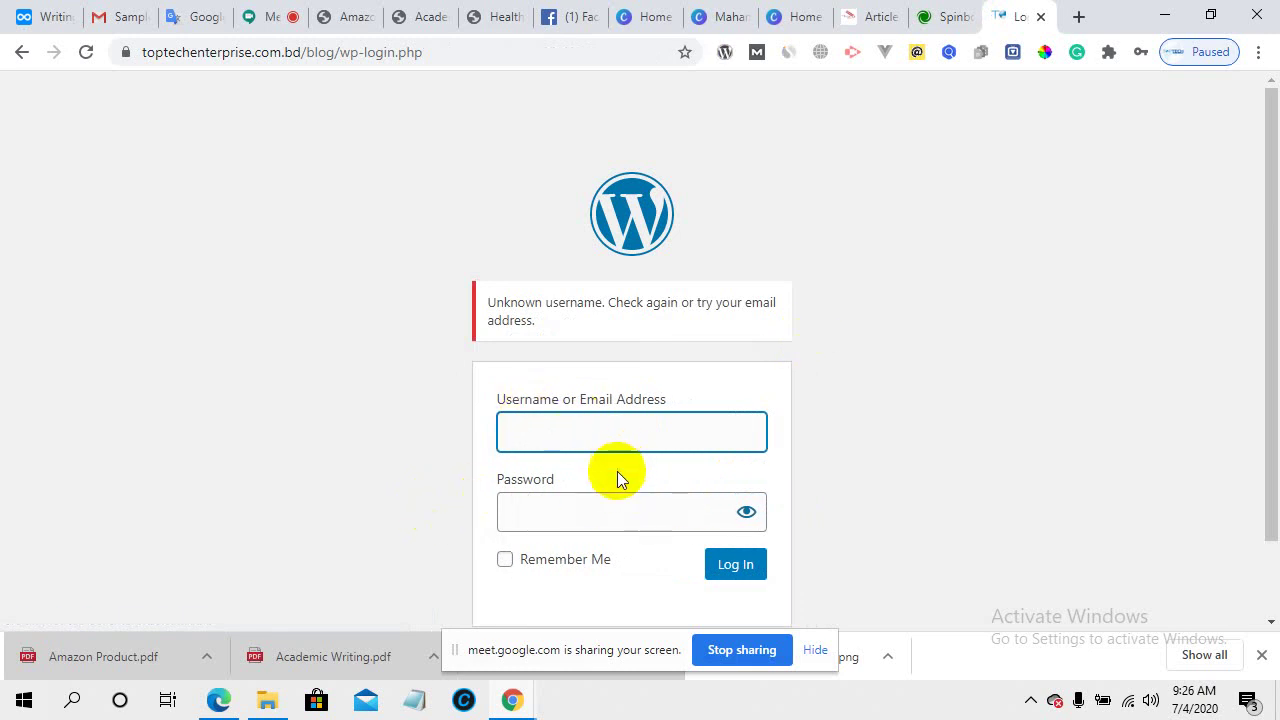
scroll(615, 475, "down", 2)
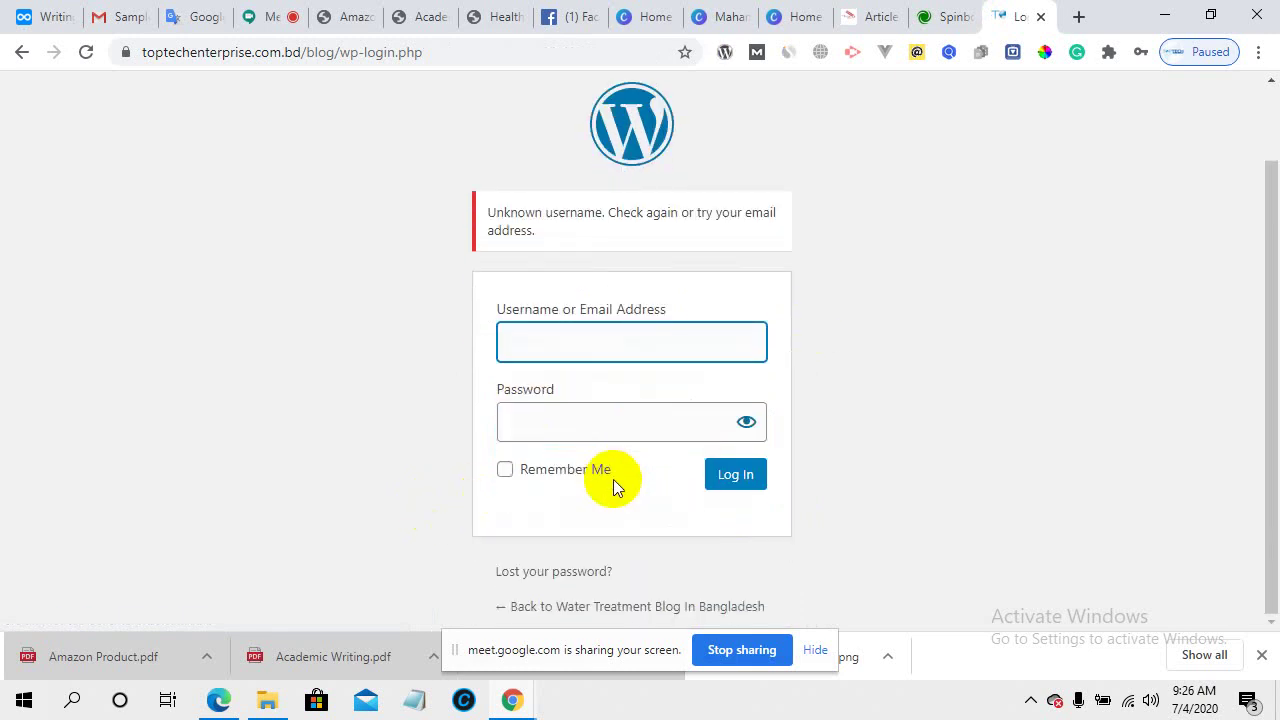
left_click(561, 348)
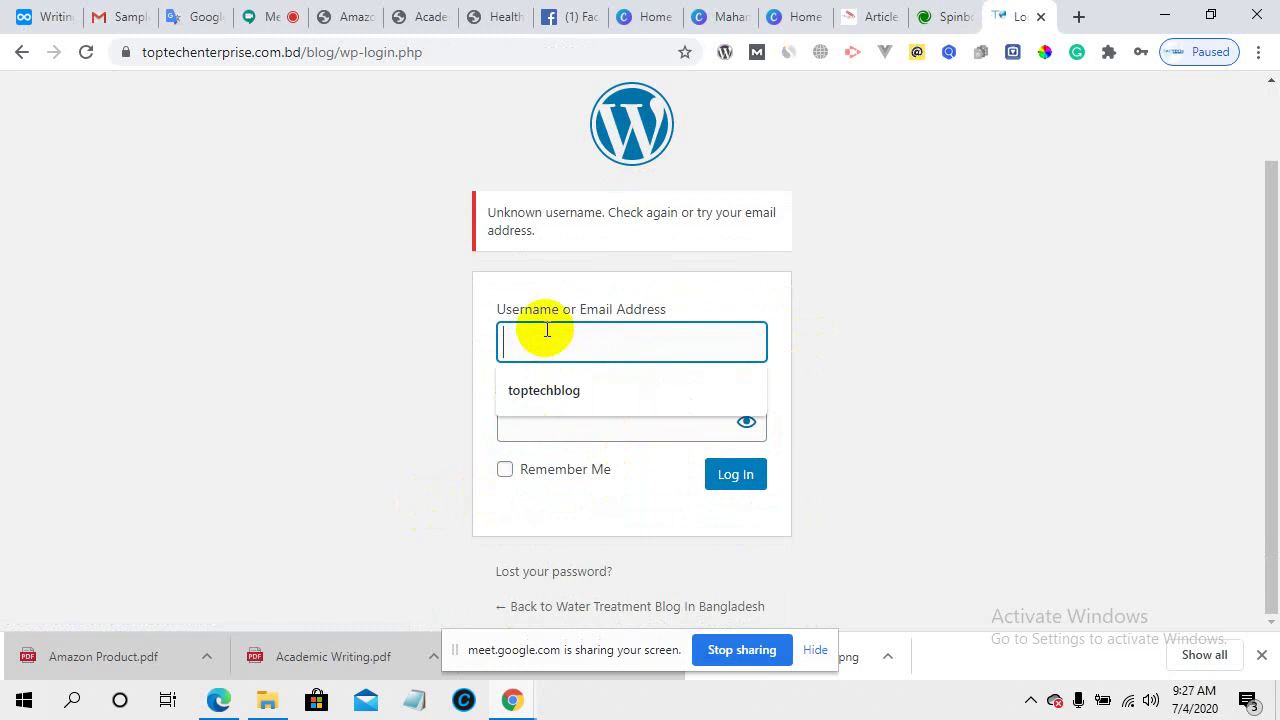
left_click(21, 53)
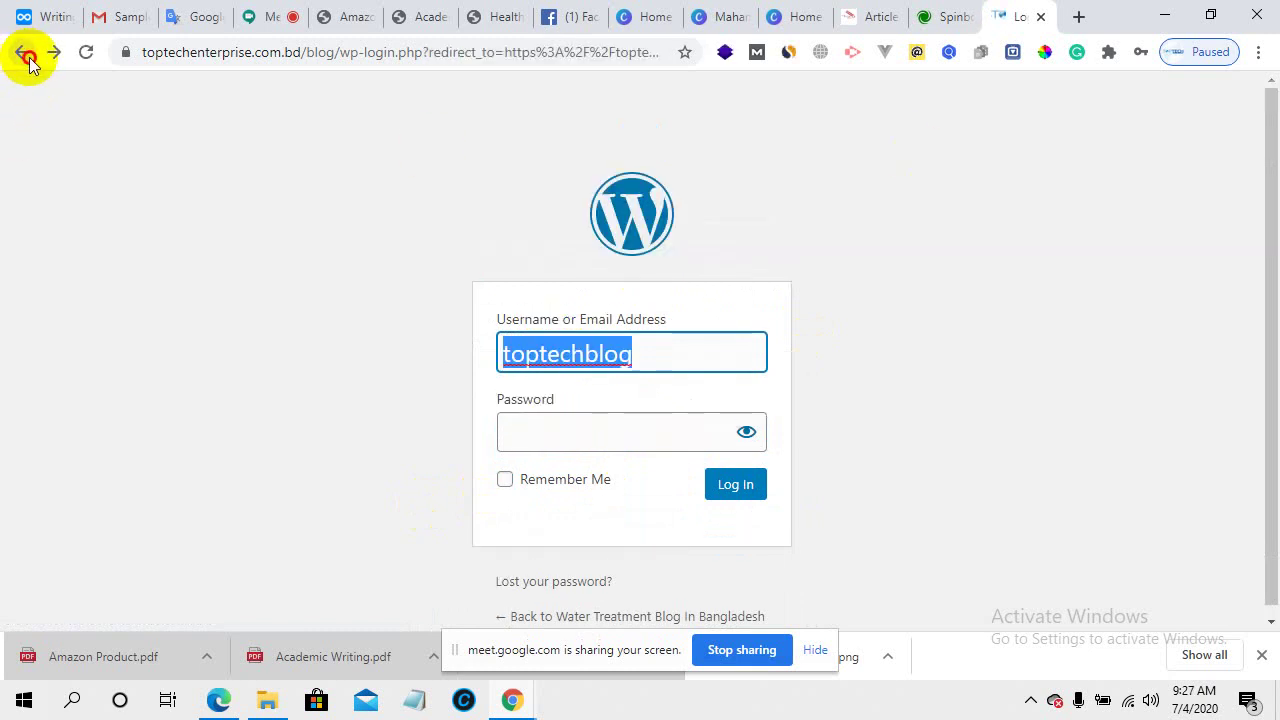
- Return to the blog page and open the High Security Safe post
left_click(26, 57)
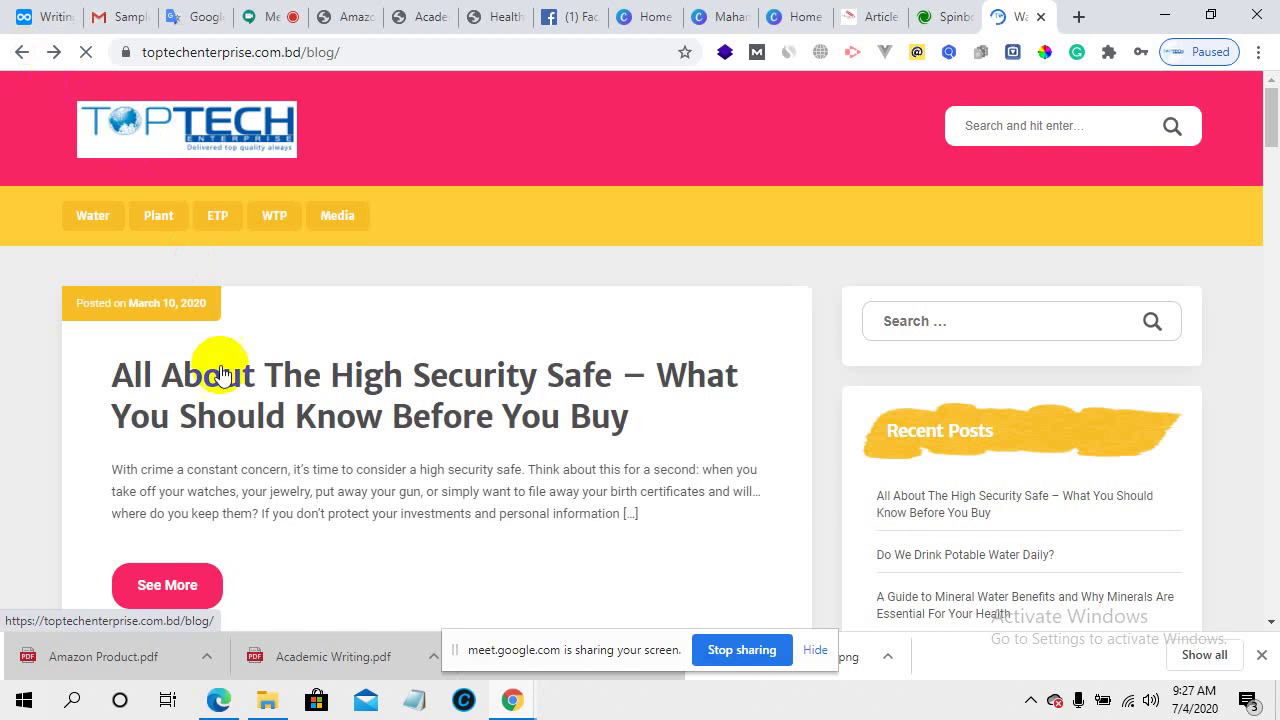
scroll(276, 447, "down", 3)
scroll(258, 177, "up", 1)
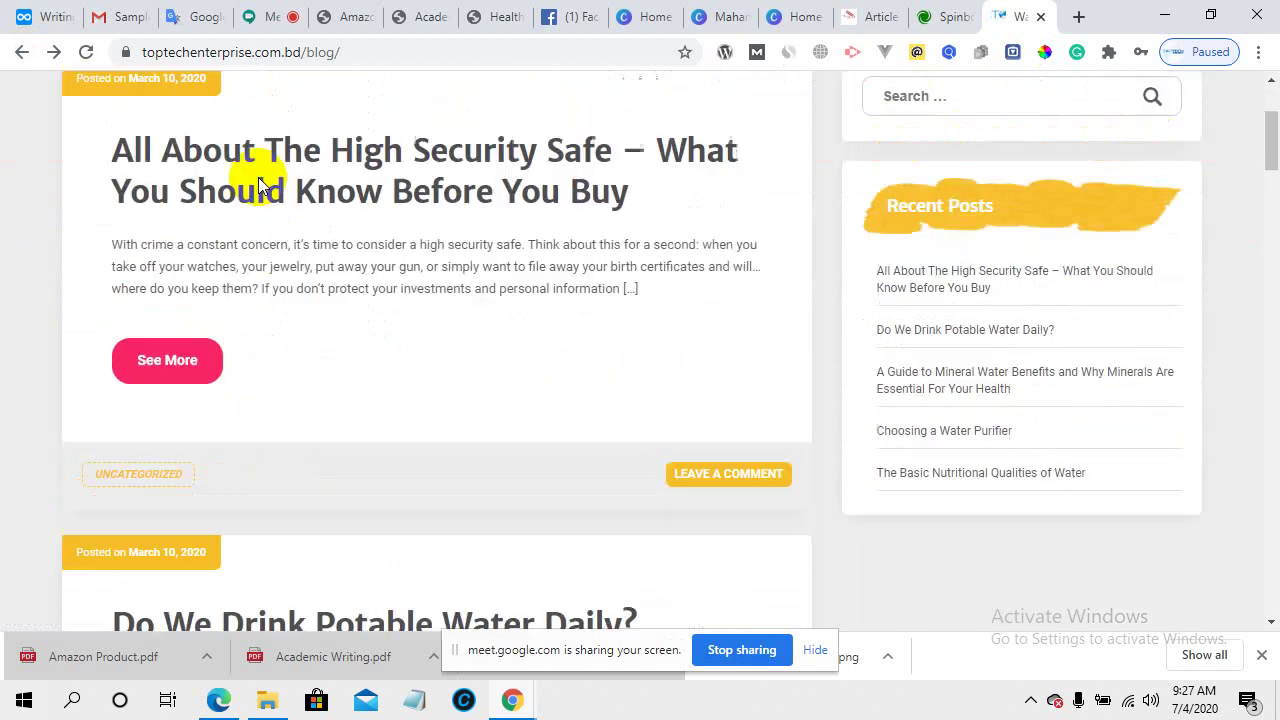
left_click(212, 186)
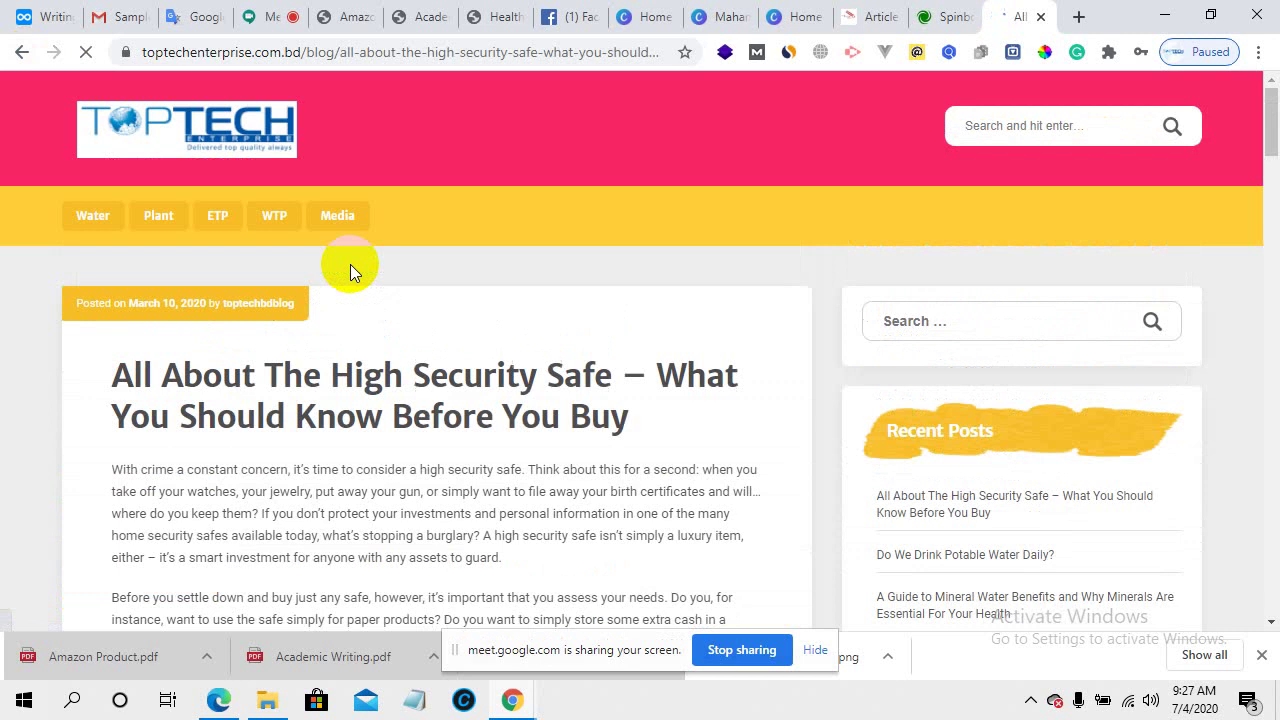
- Copy the author's username from the post byline and select the post path in the address
scroll(419, 380, "down", 4)
scroll(419, 397, "down", 20)
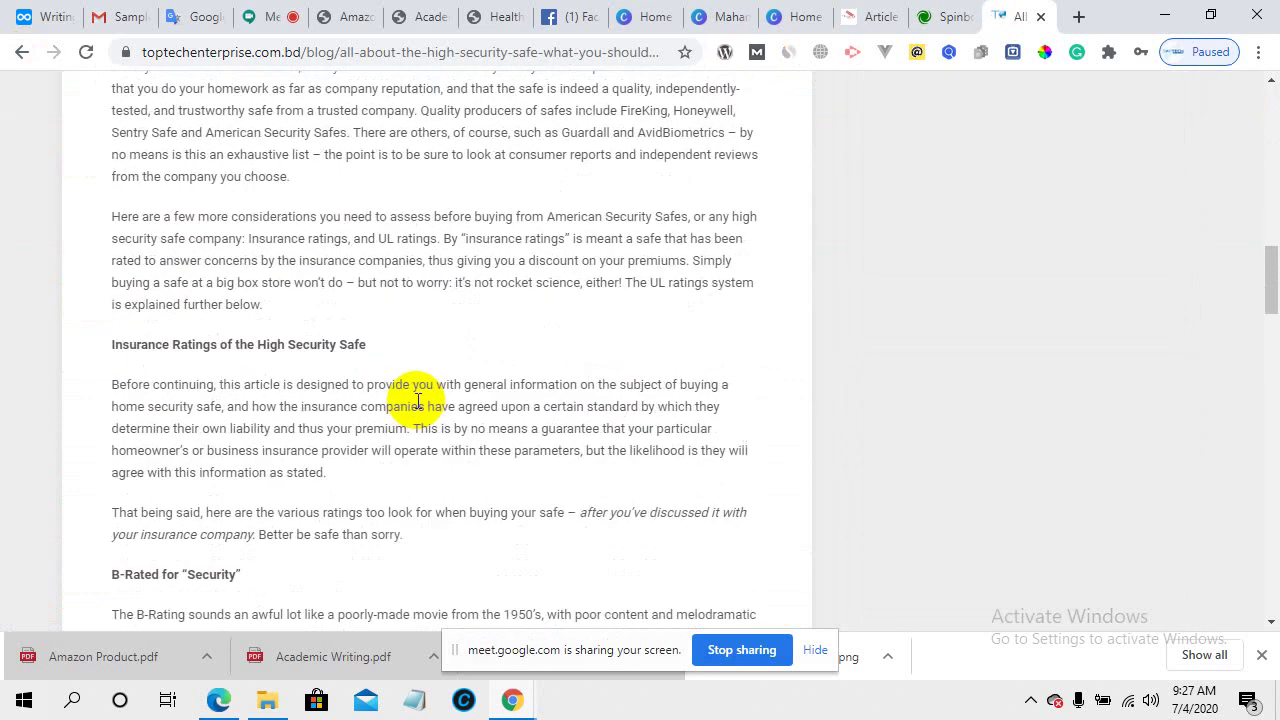
scroll(418, 402, "down", 10)
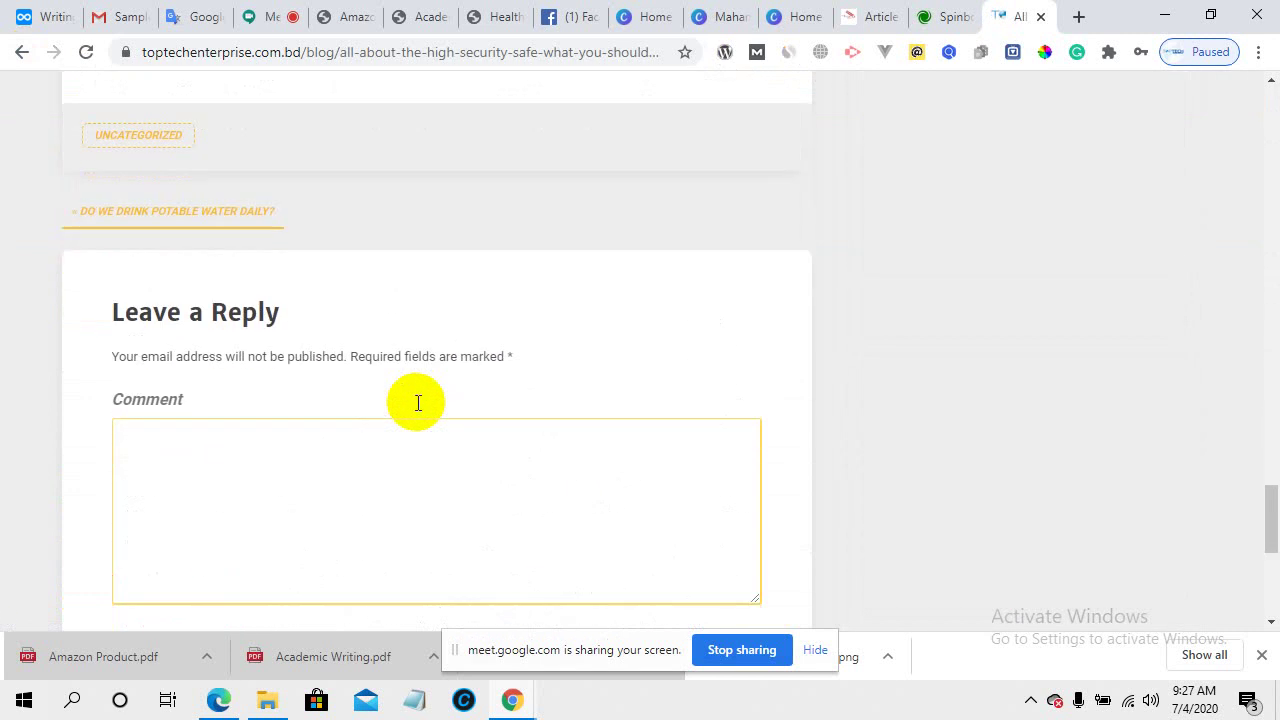
scroll(418, 402, "up", 1)
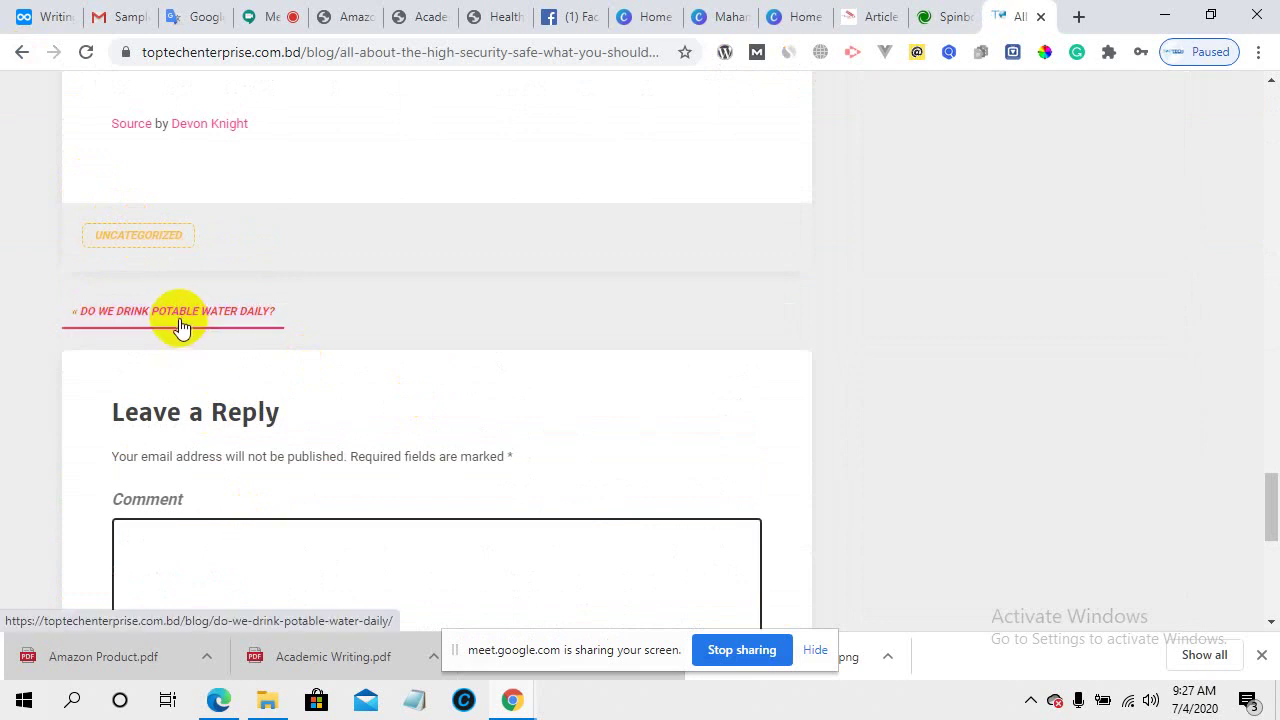
scroll(179, 325, "up", 1)
scroll(179, 325, "up", 20)
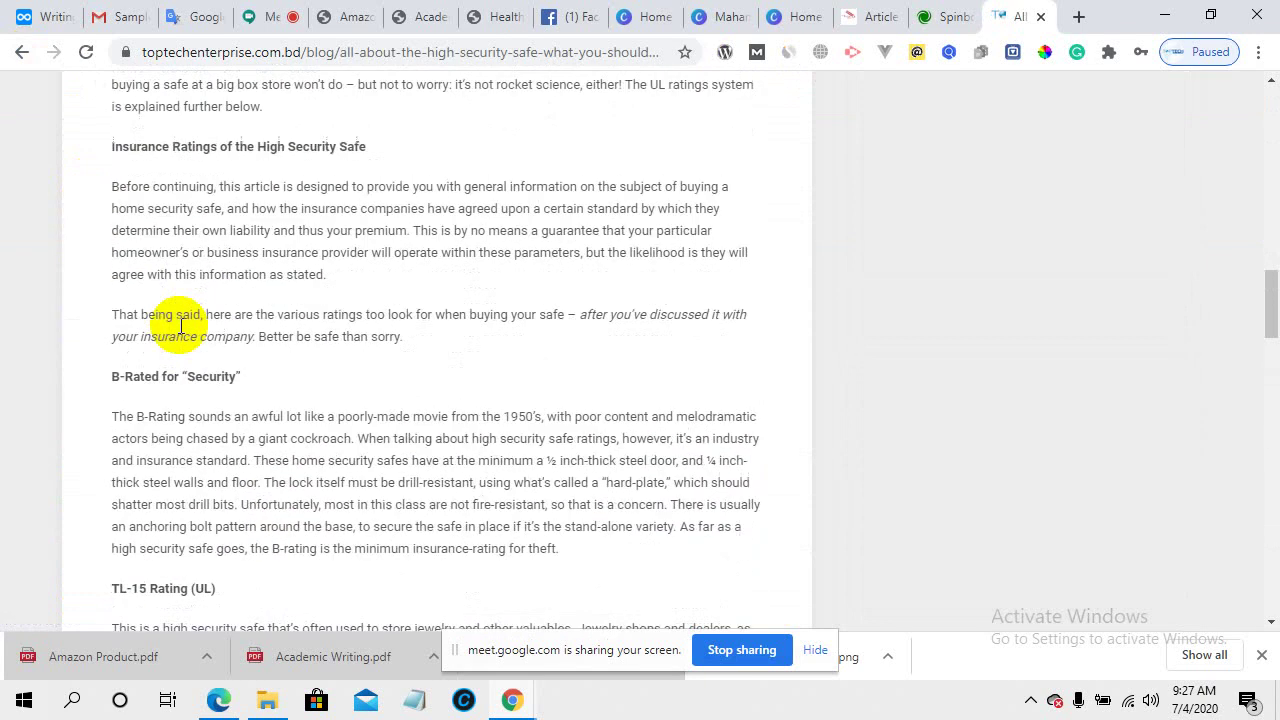
scroll(181, 327, "up", 3)
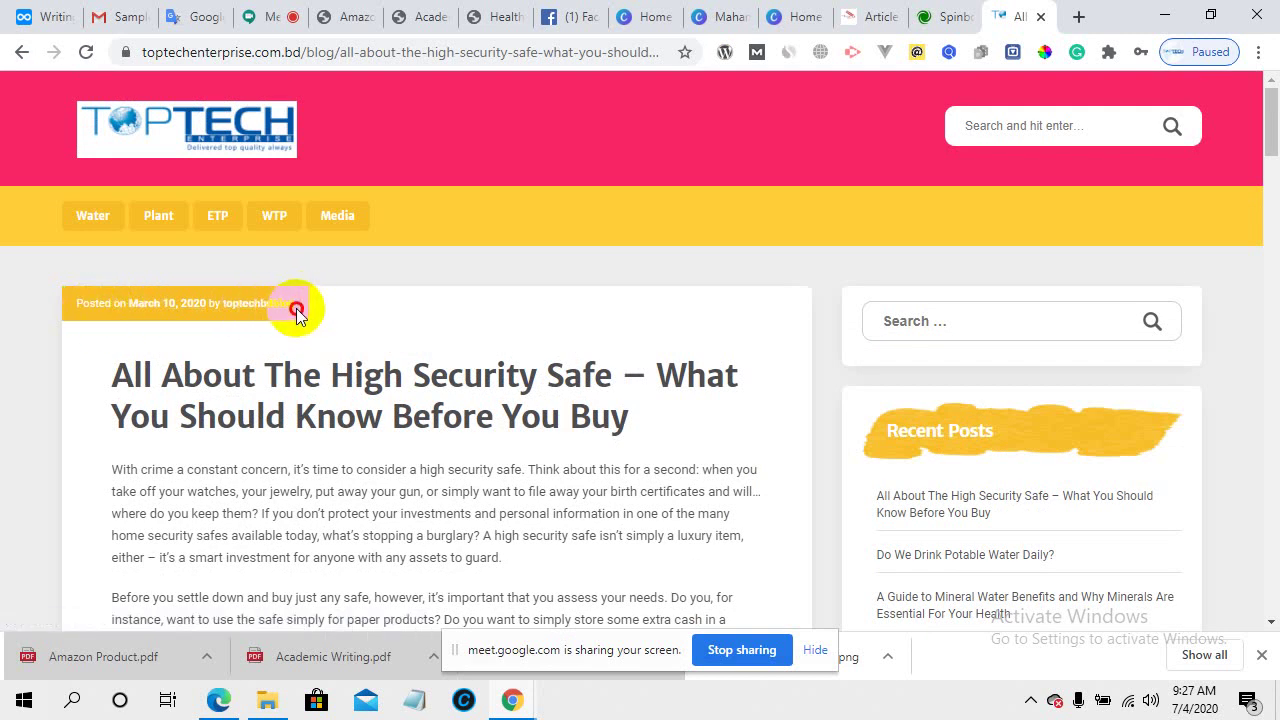
left_click_drag(294, 309, 225, 309)
right_click(234, 309)
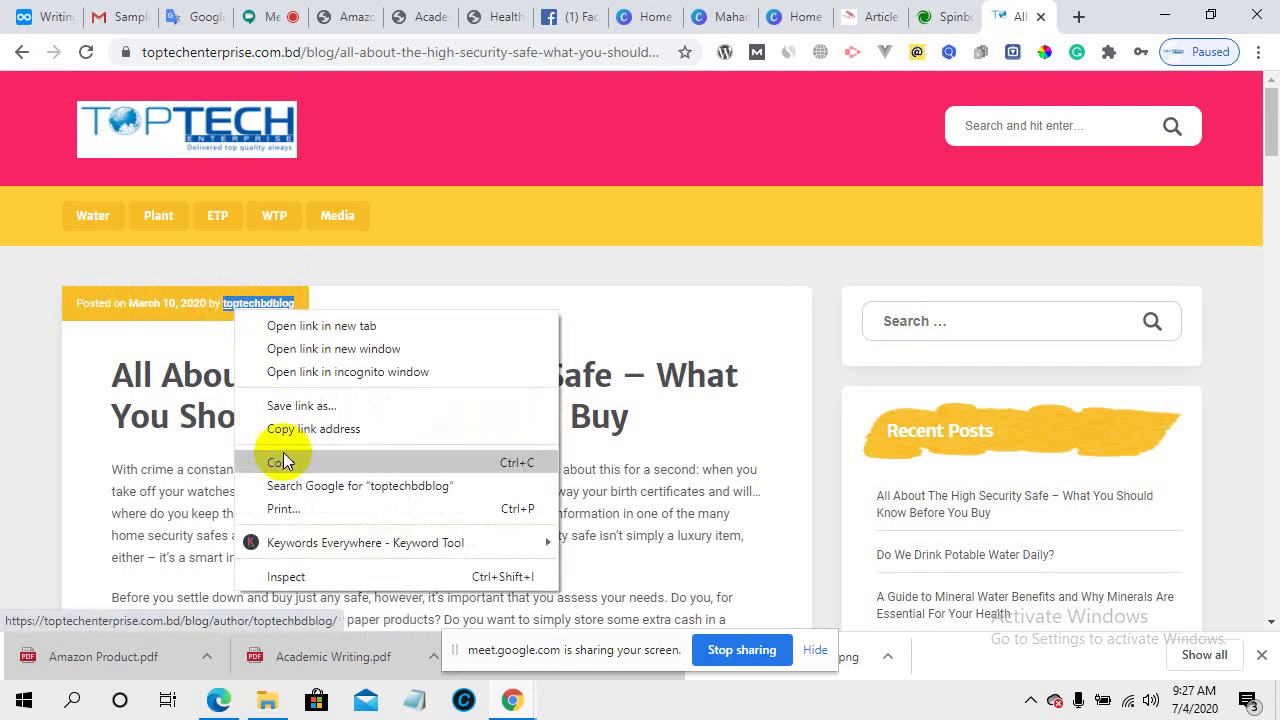
left_click(284, 457)
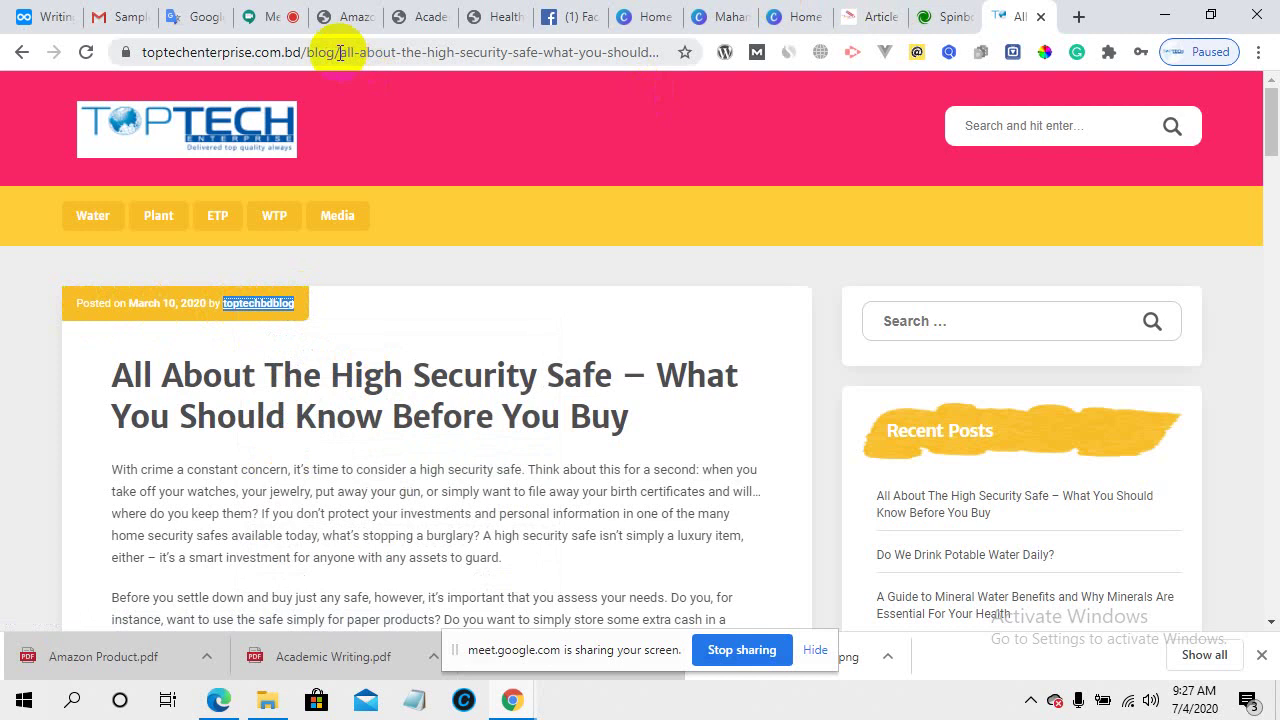
left_click_drag(333, 52, 1270, 56)
- Load the wp-admin login page and paste the copied author username
key("BackSpace")
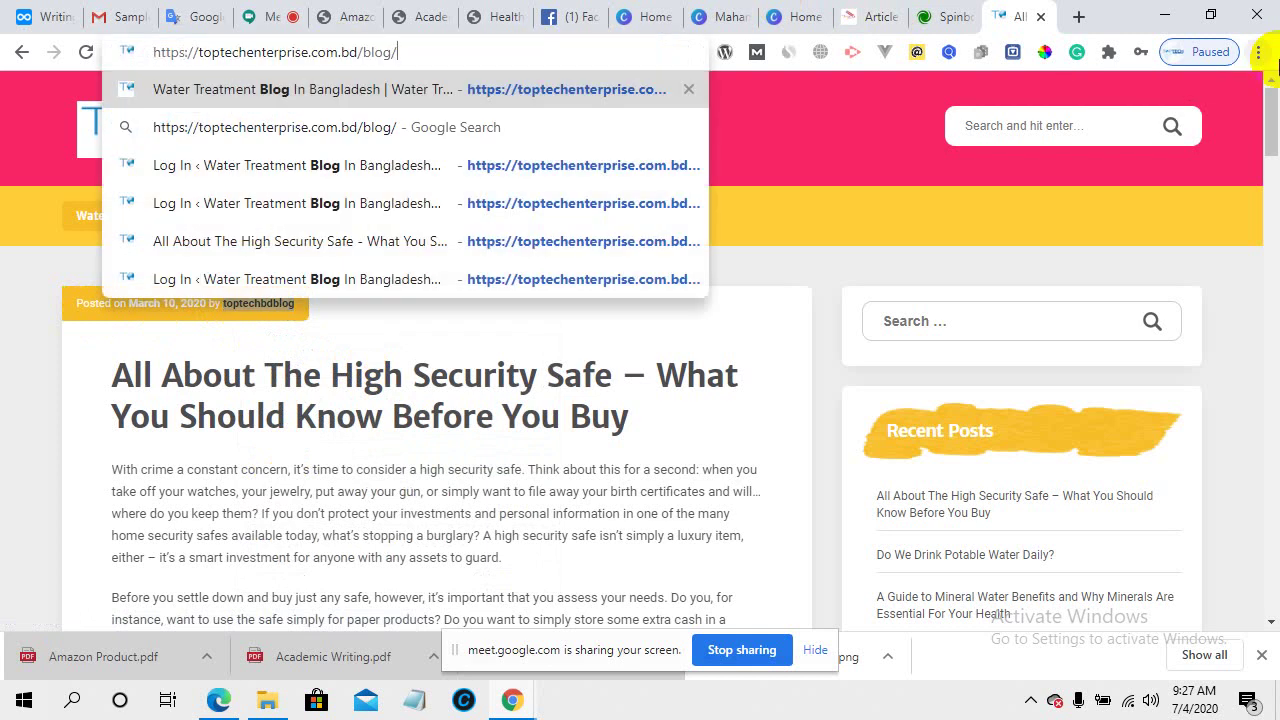
type("wp-")
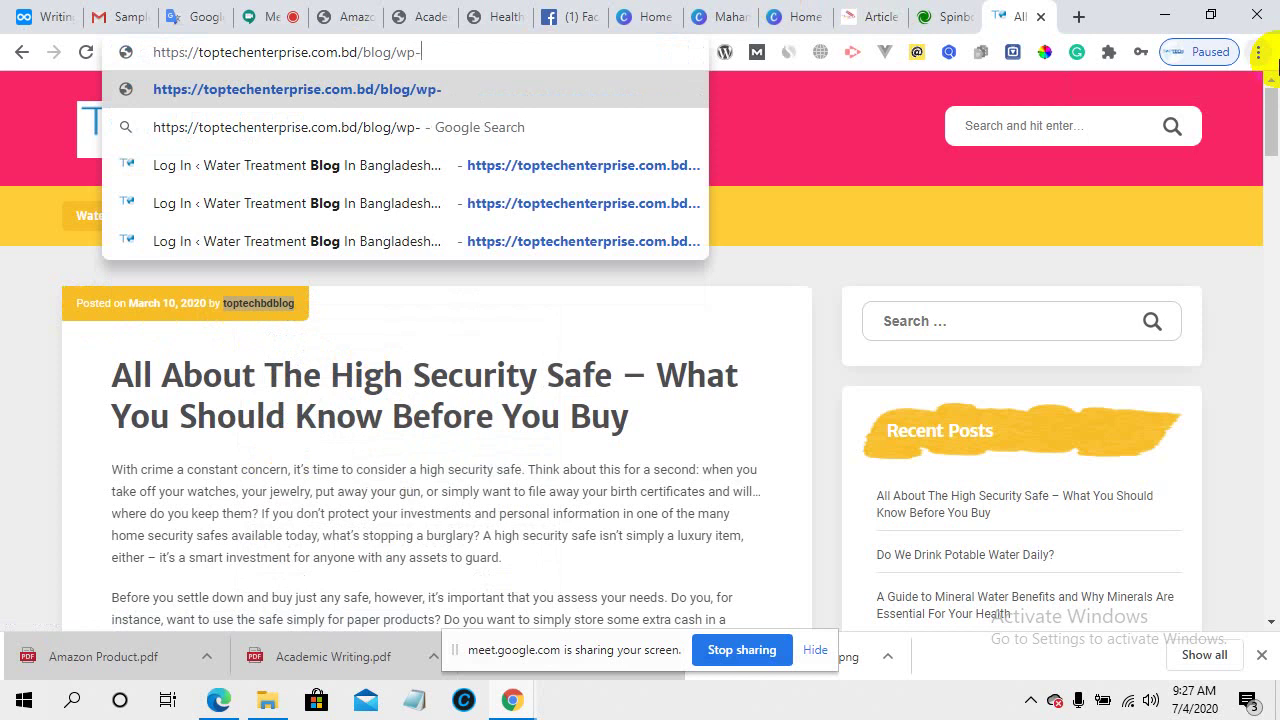
type("admin")
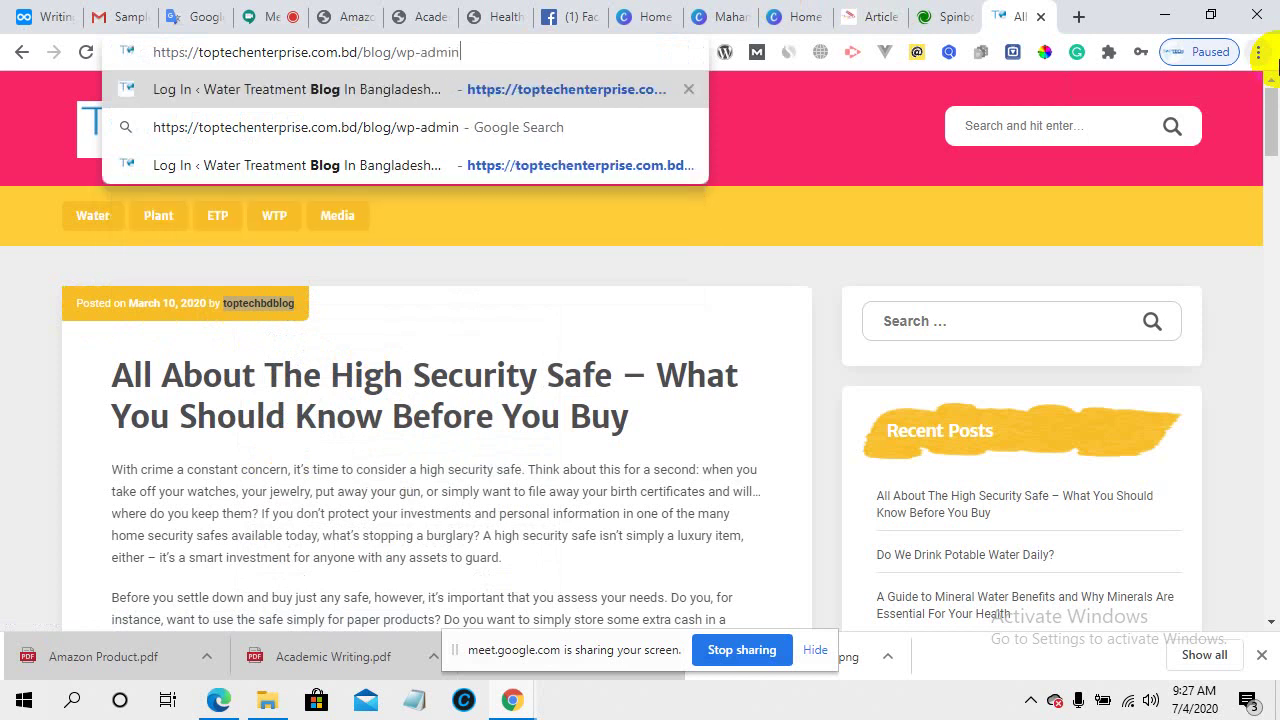
key("Return")
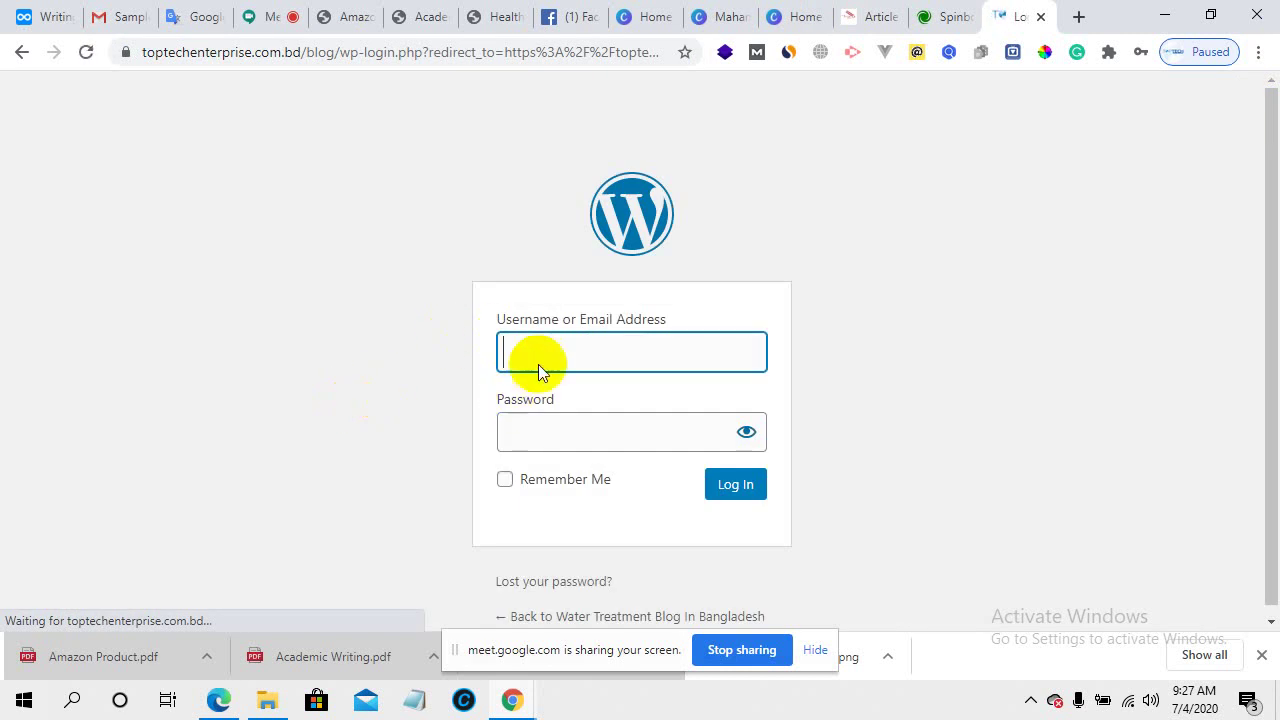
left_click(537, 350)
right_click(560, 351)
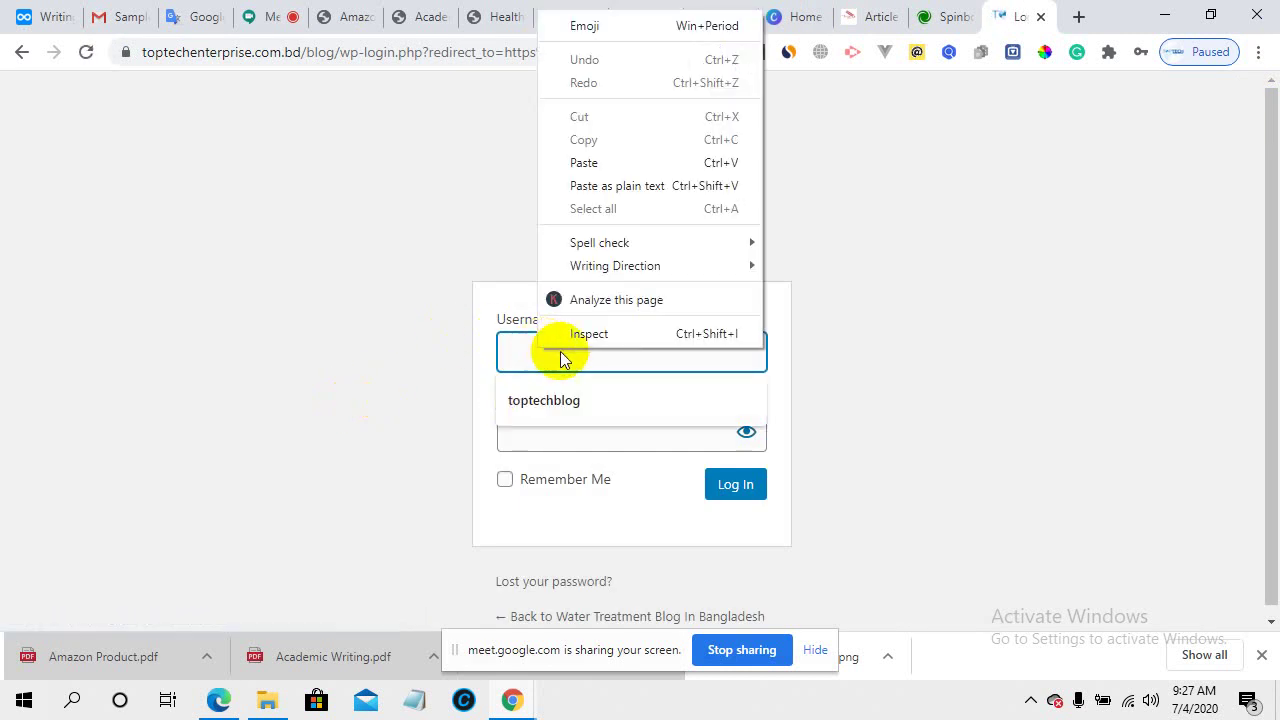
left_click(586, 163)
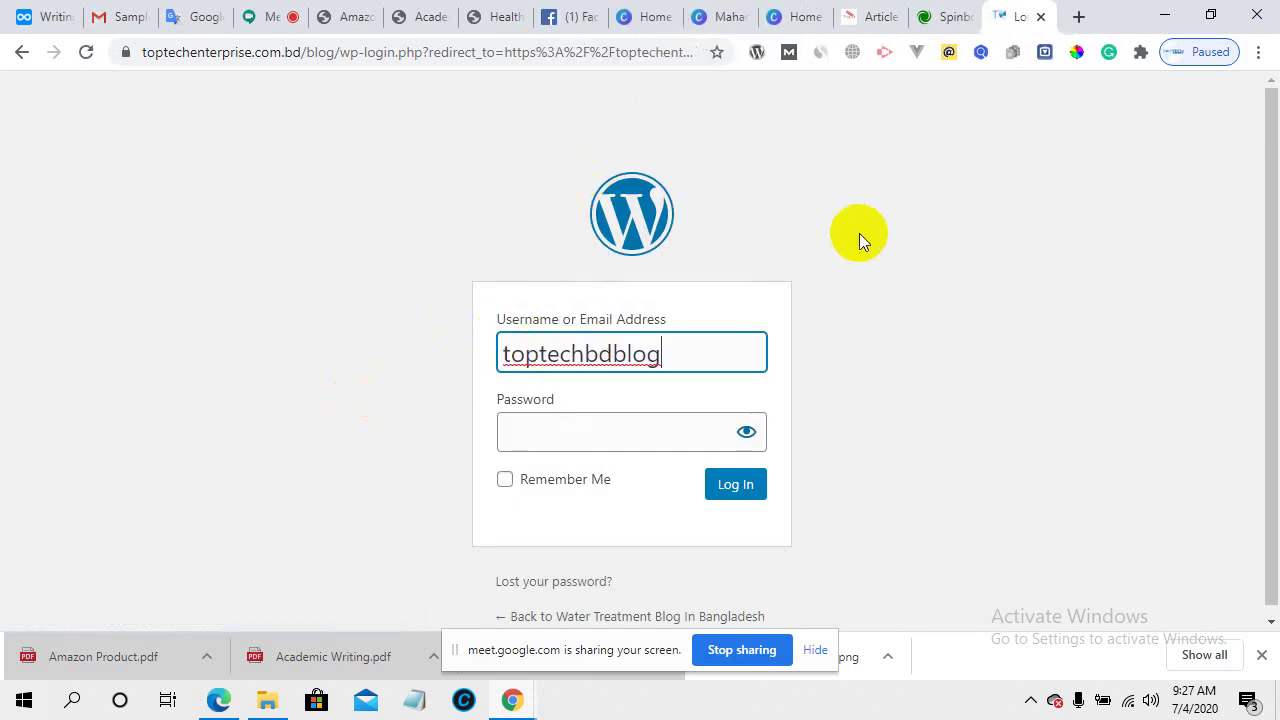
- Enter the password and log in, retrying after the incorrect-password error
left_click(626, 429)
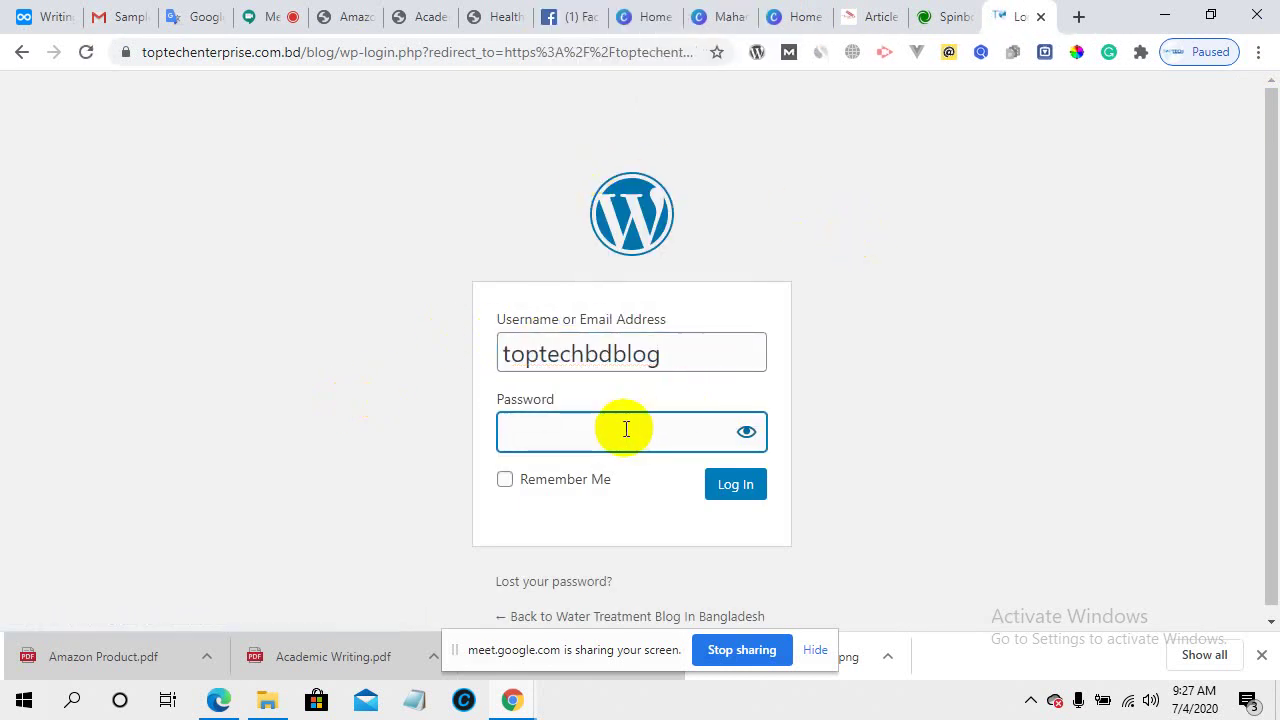
type("*")
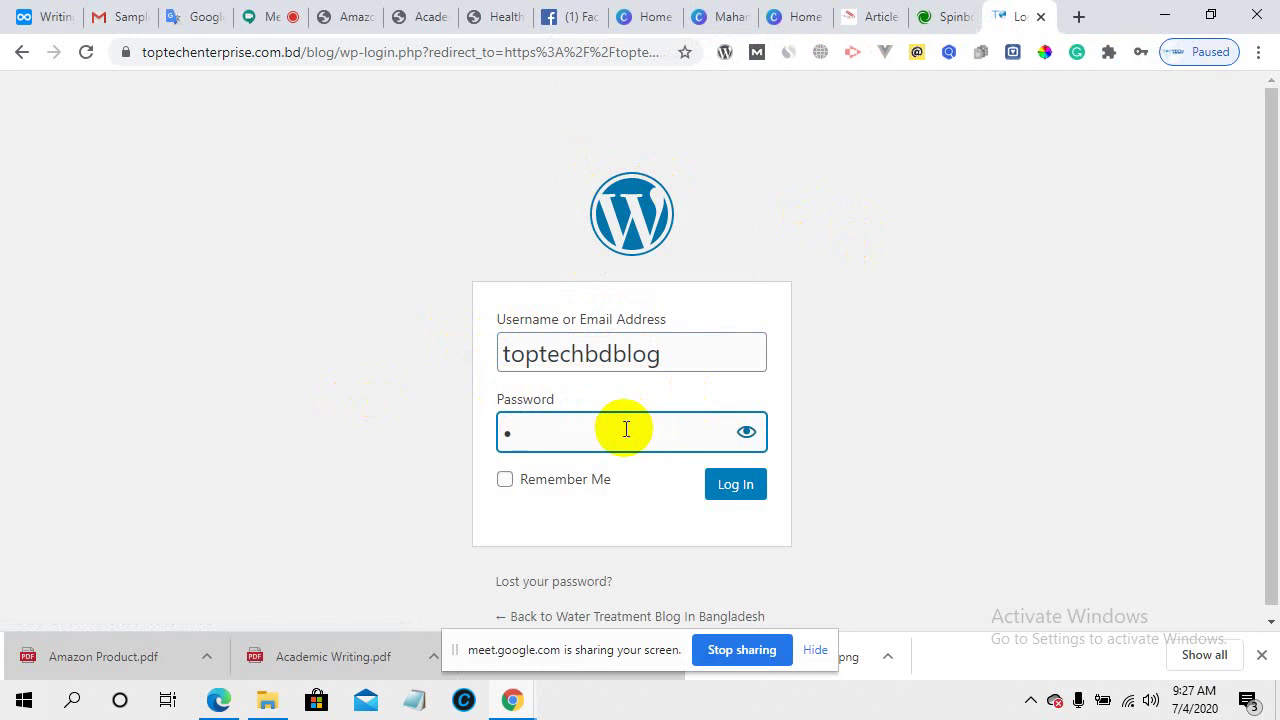
key("BackSpace")
type("***********")
left_click(726, 487)
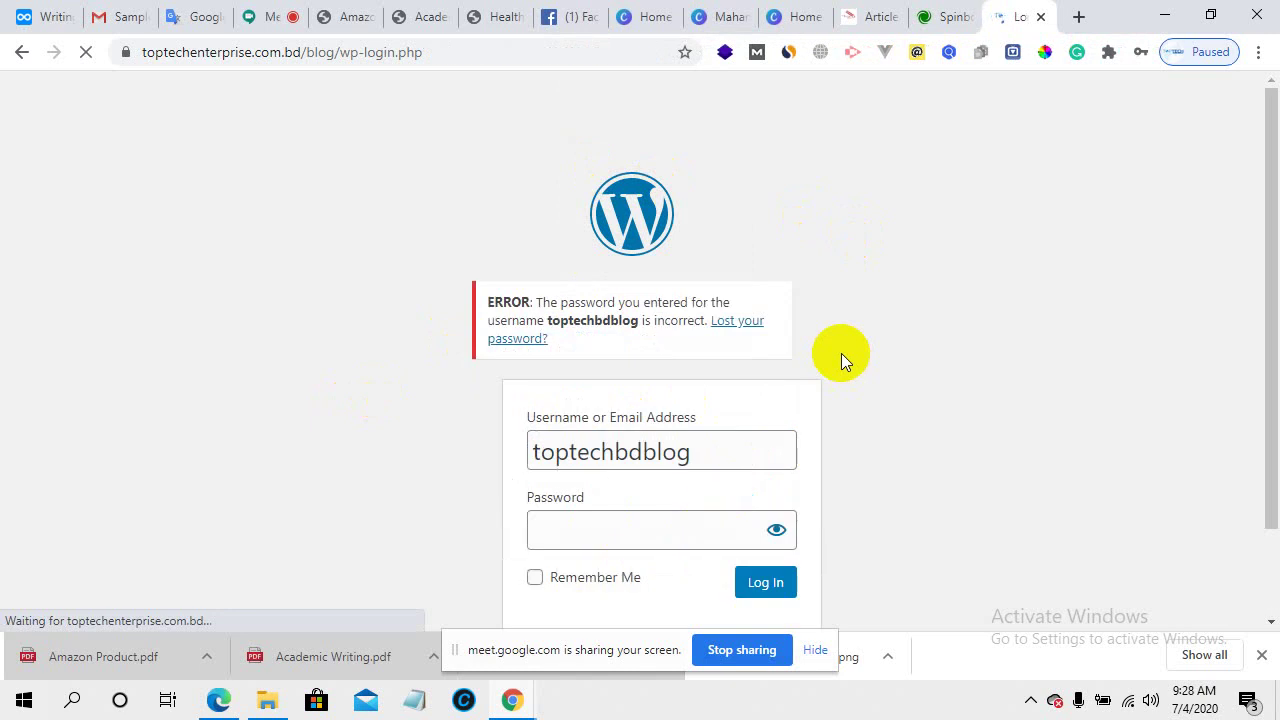
scroll(841, 353, "down", 1)
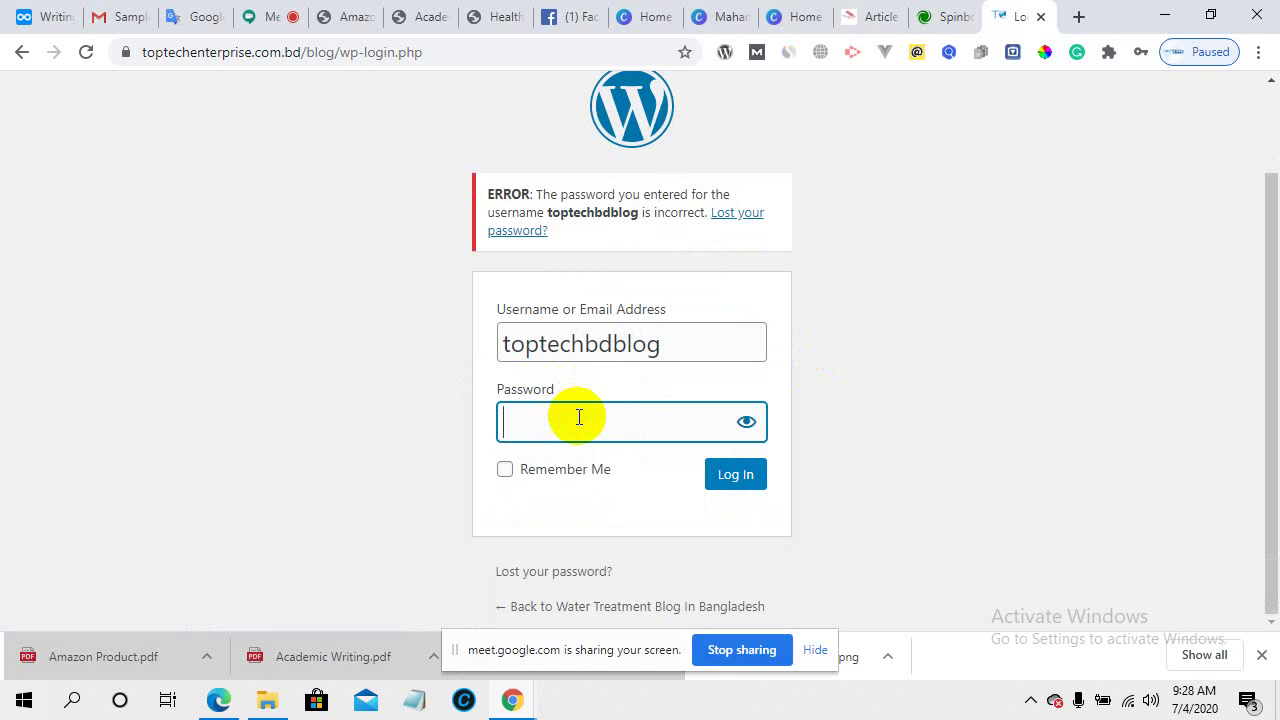
type("••••••••••")
left_click(712, 474)
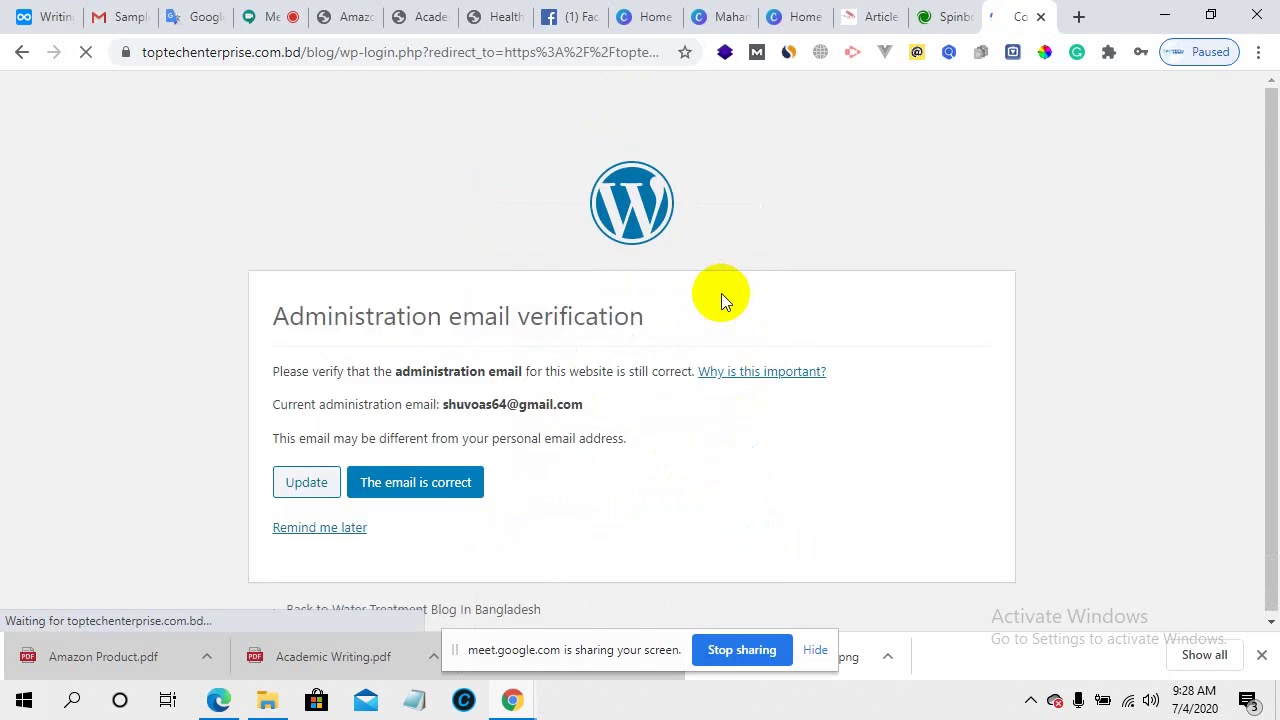
- Choose 'Remind me later' on the email check and dismiss Chrome's save-password prompt
left_click(320, 526)
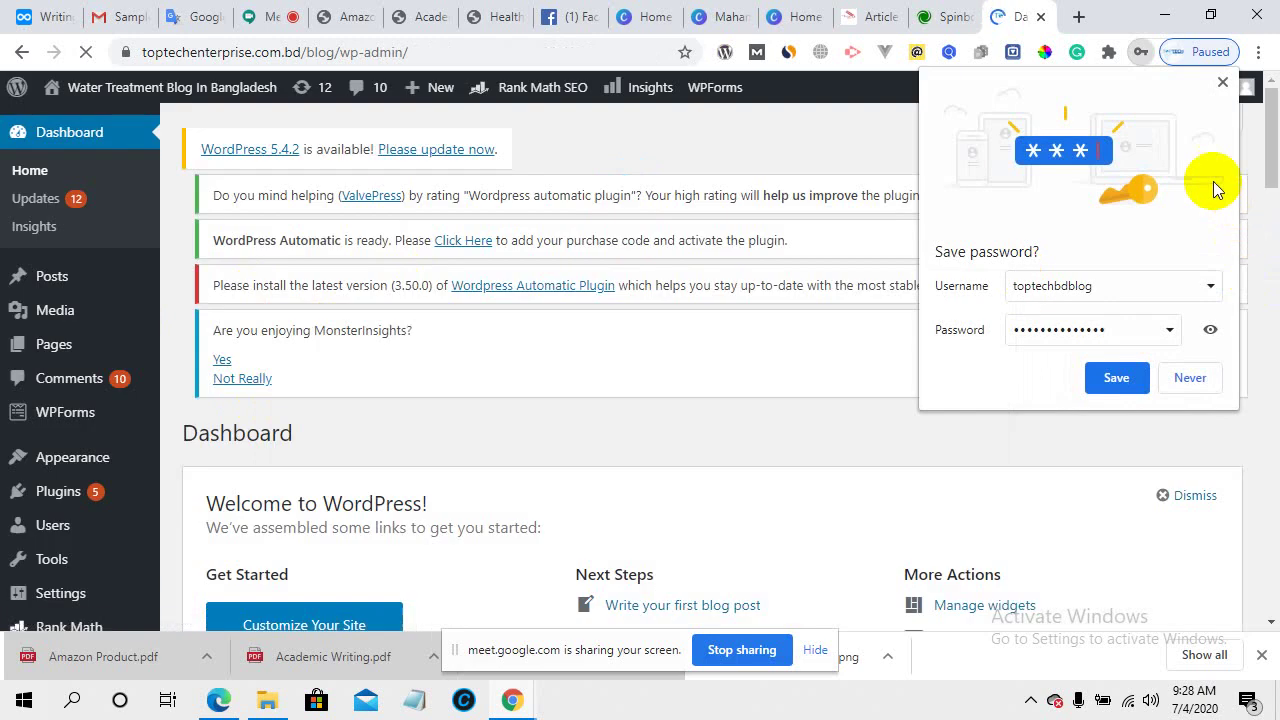
left_click(1222, 82)
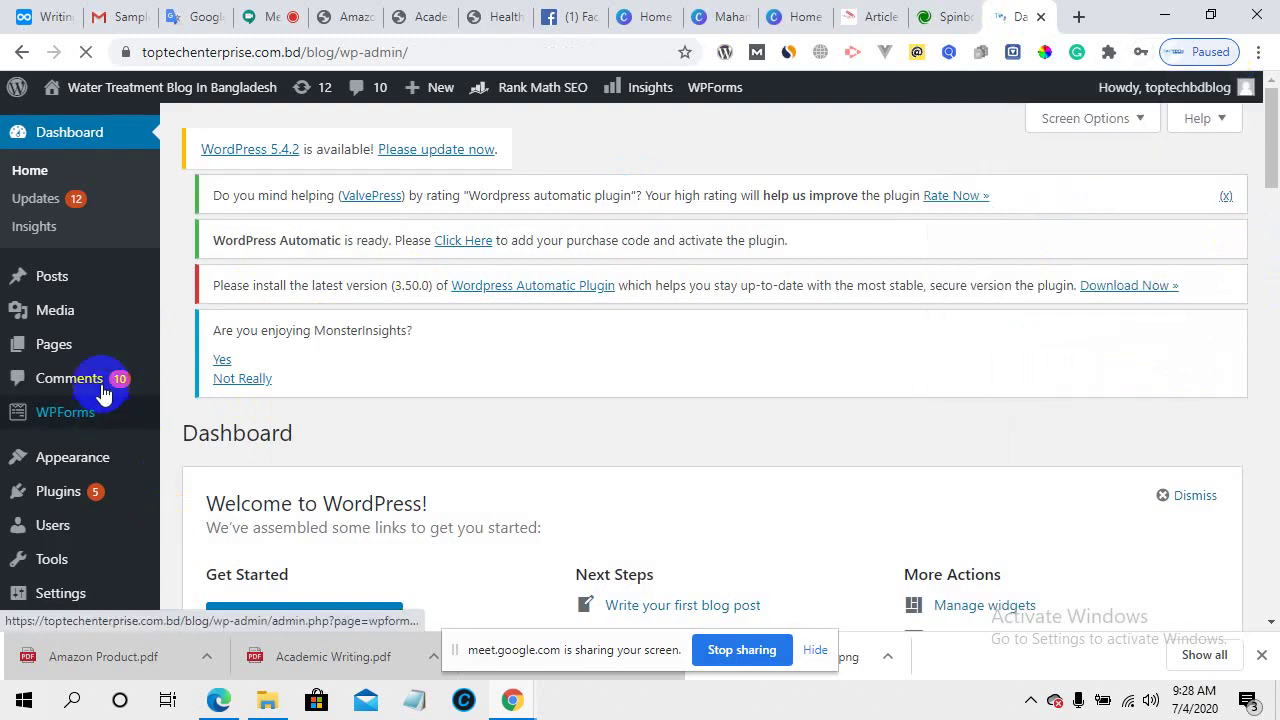
scroll(488, 455, "down", 3)
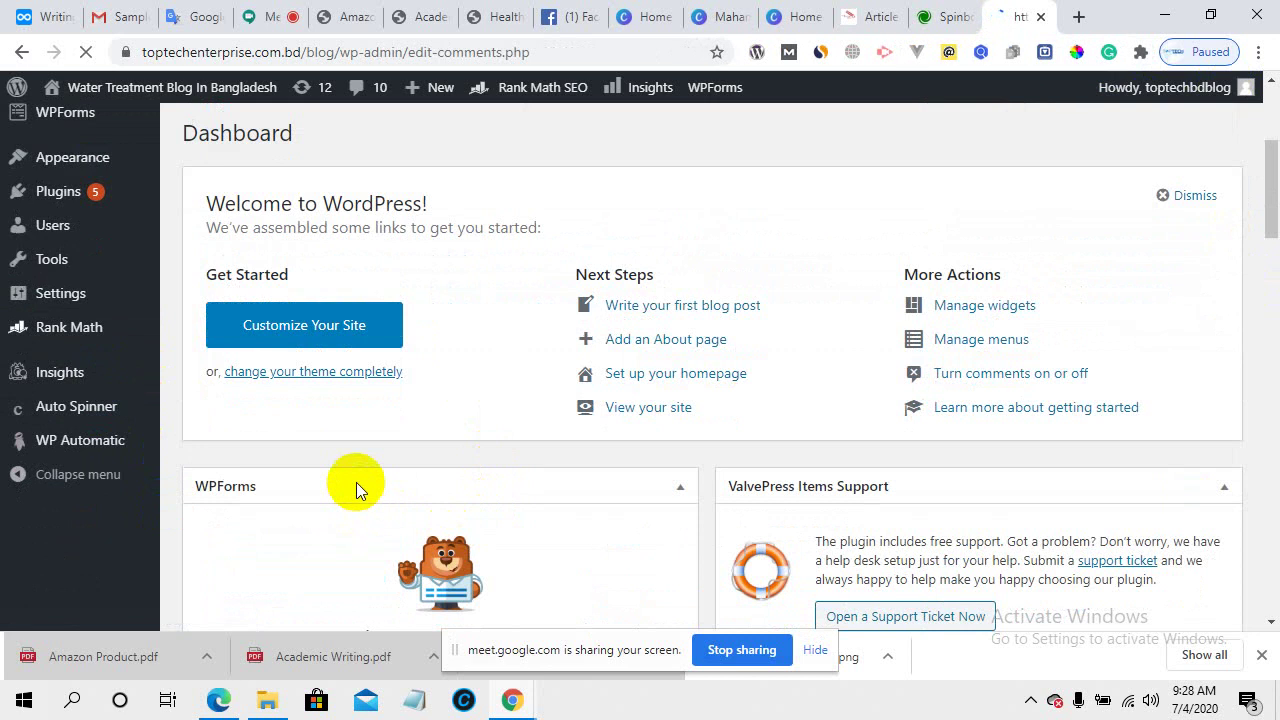
- Start a new post via Posts > Add New
scroll(472, 437, "down", 2)
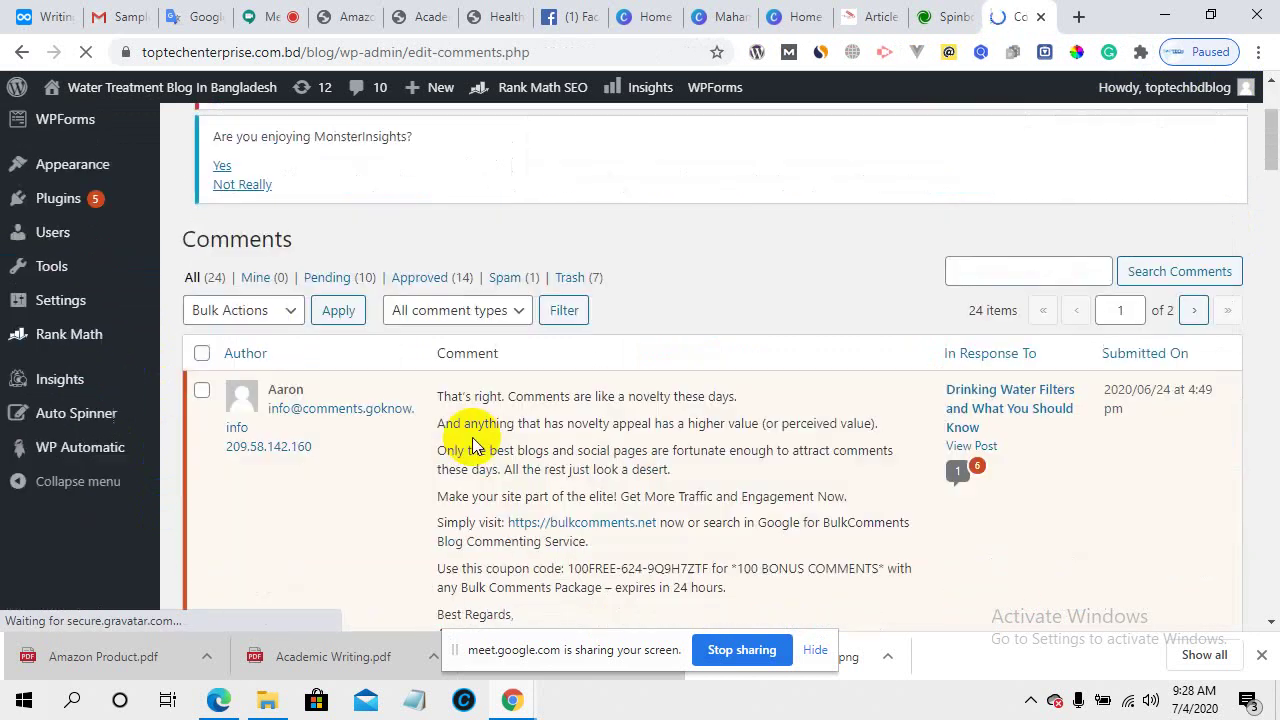
scroll(472, 437, "down", 3)
scroll(479, 530, "down", 10)
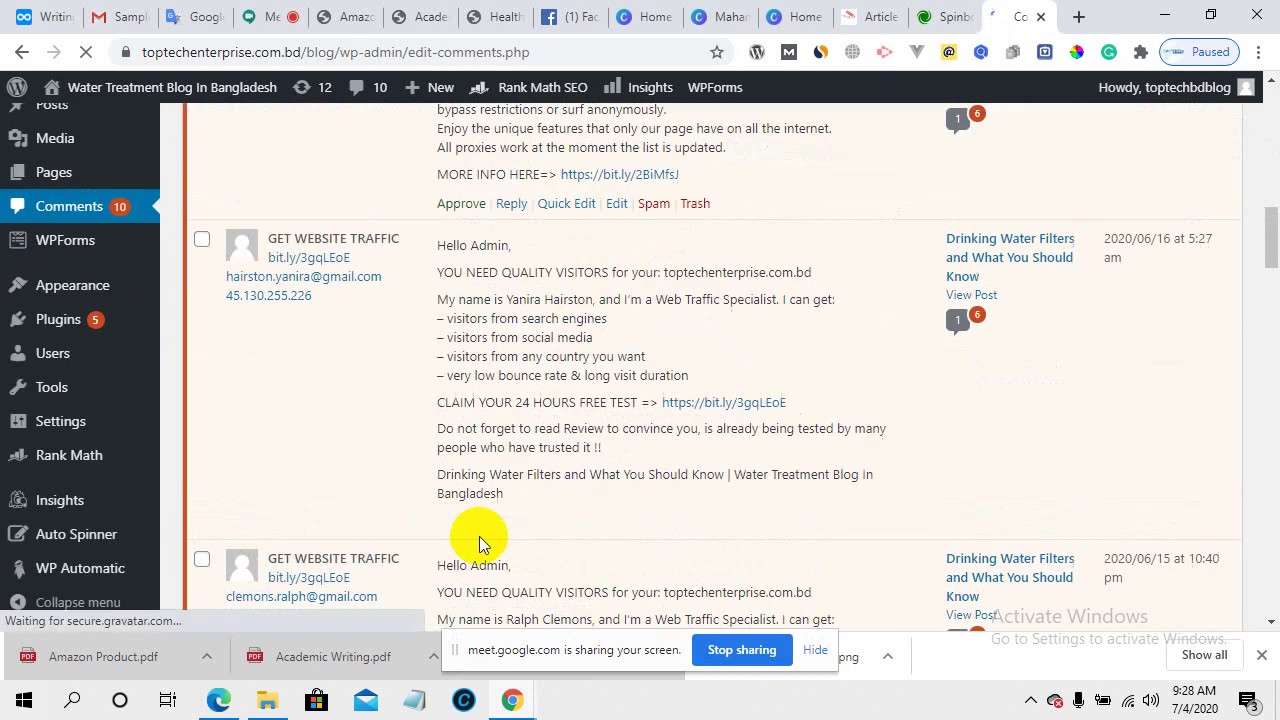
scroll(479, 536, "up", 15)
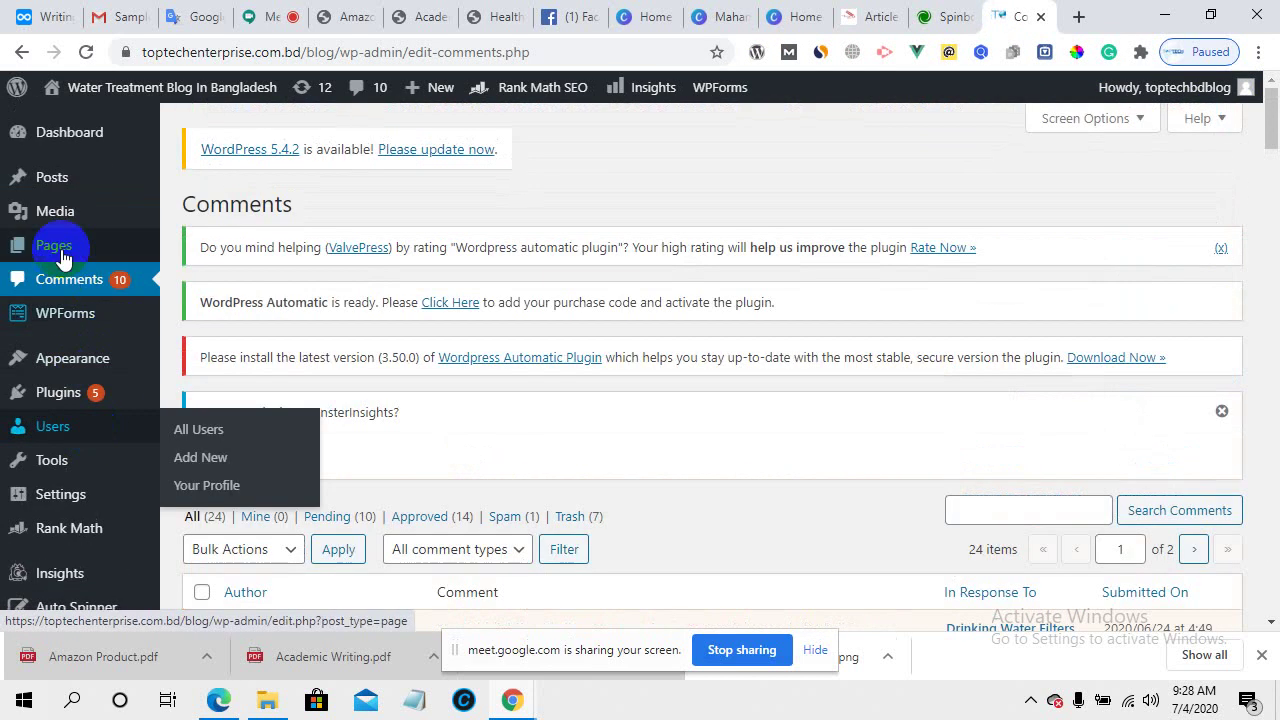
mouse_move(48, 185)
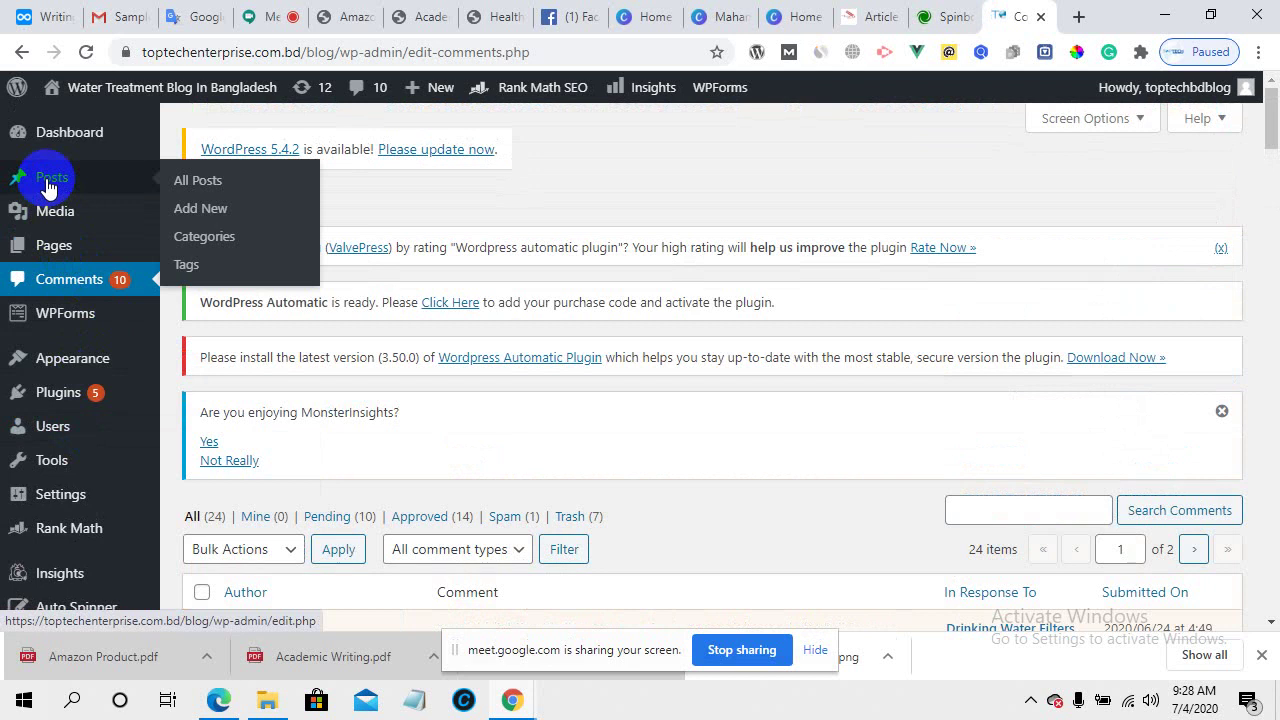
left_click(200, 217)
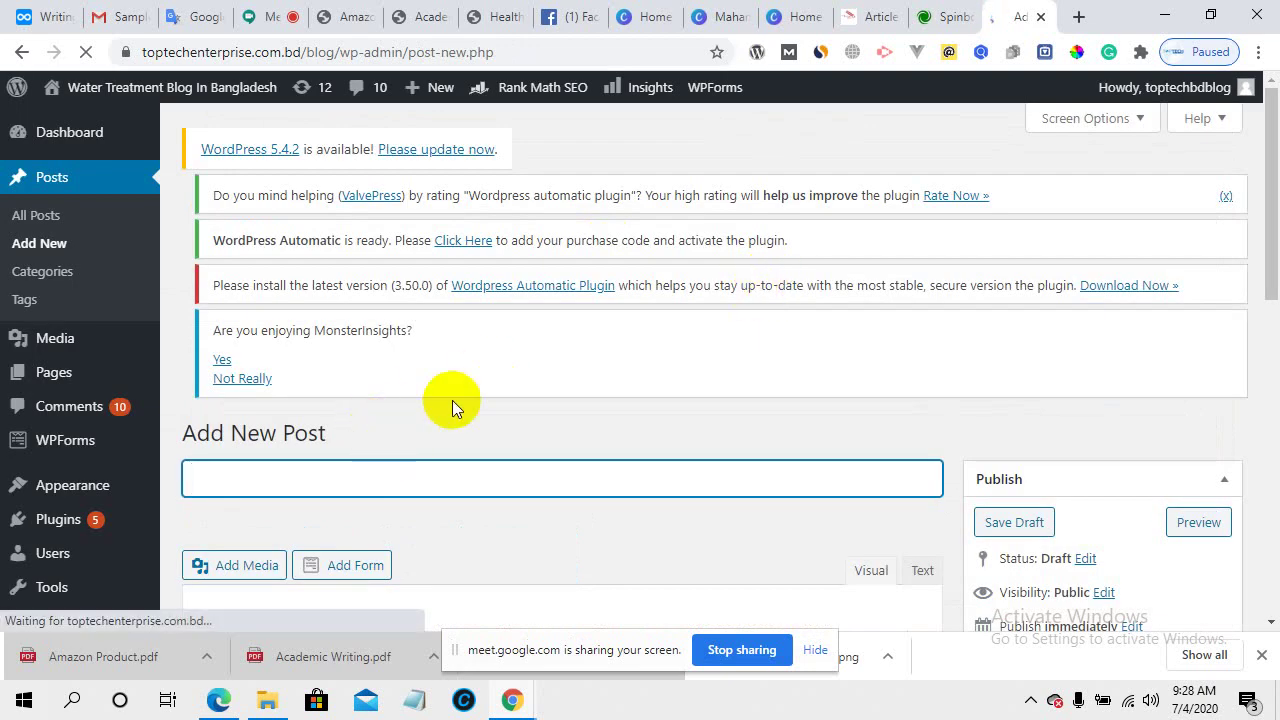
- Look over the empty post editor, placing the caret in the title and body
scroll(452, 400, "down", 3)
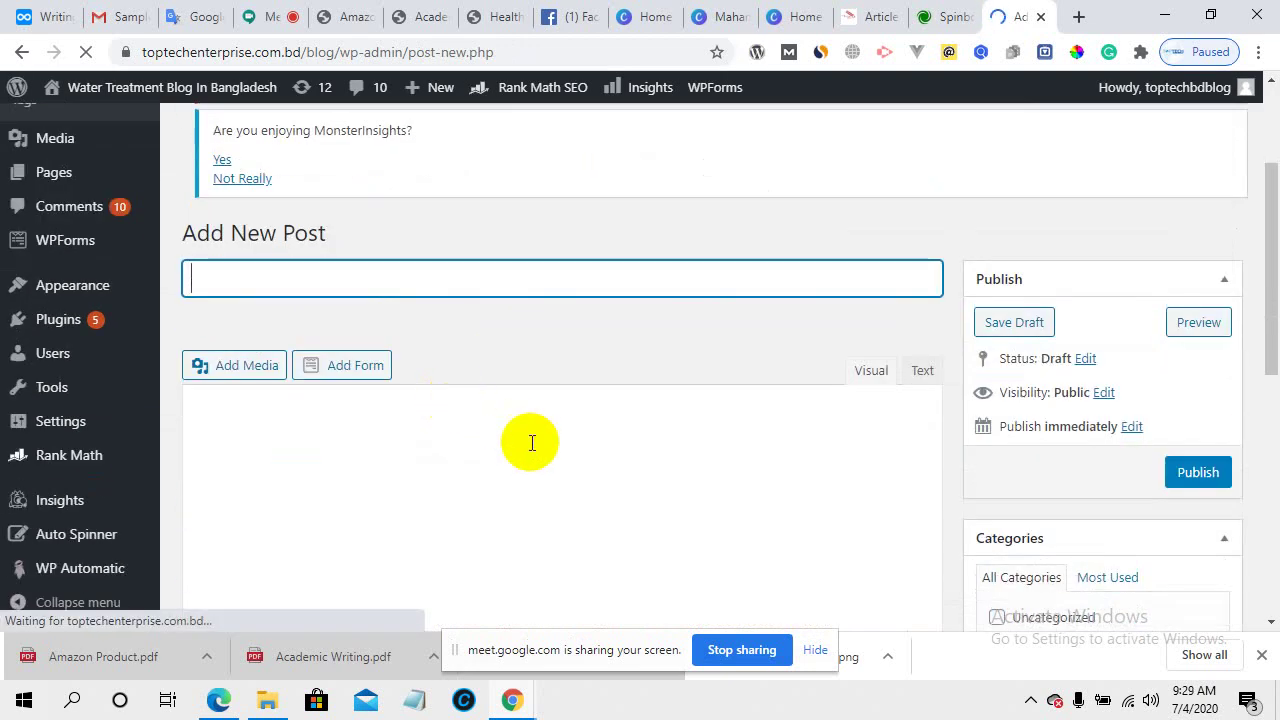
scroll(532, 443, "down", 2)
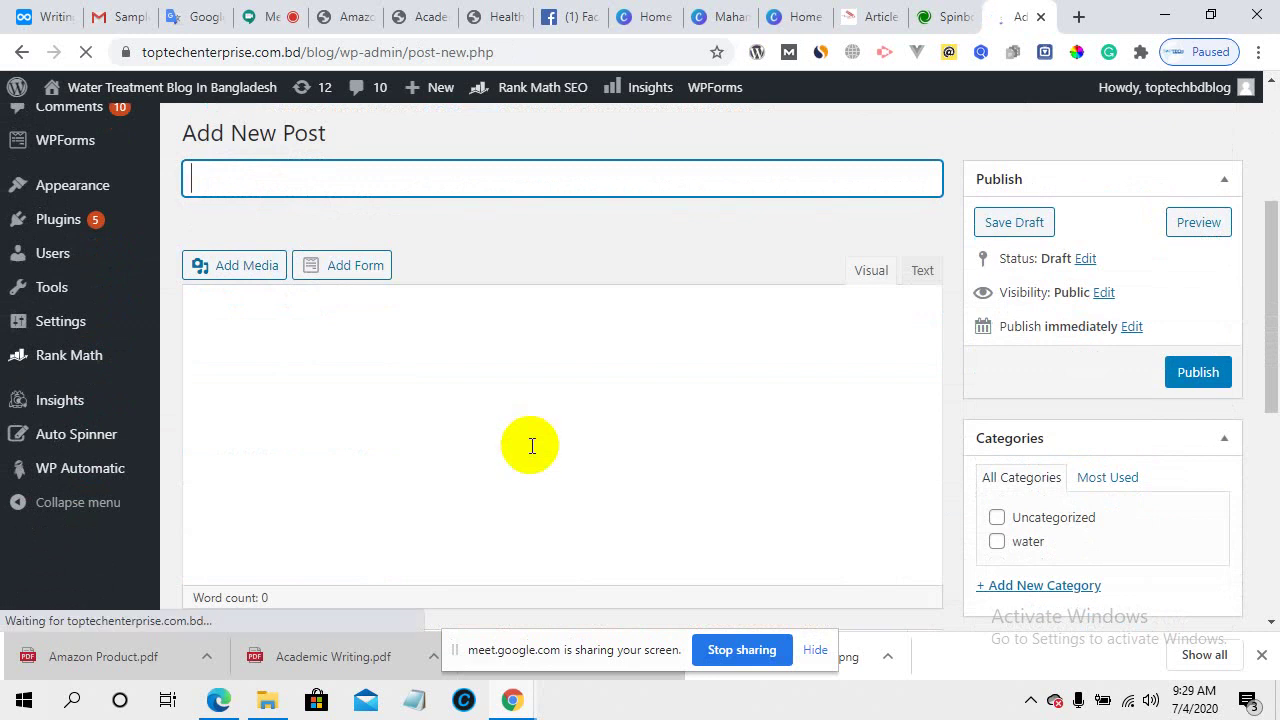
scroll(523, 434, "down", 4)
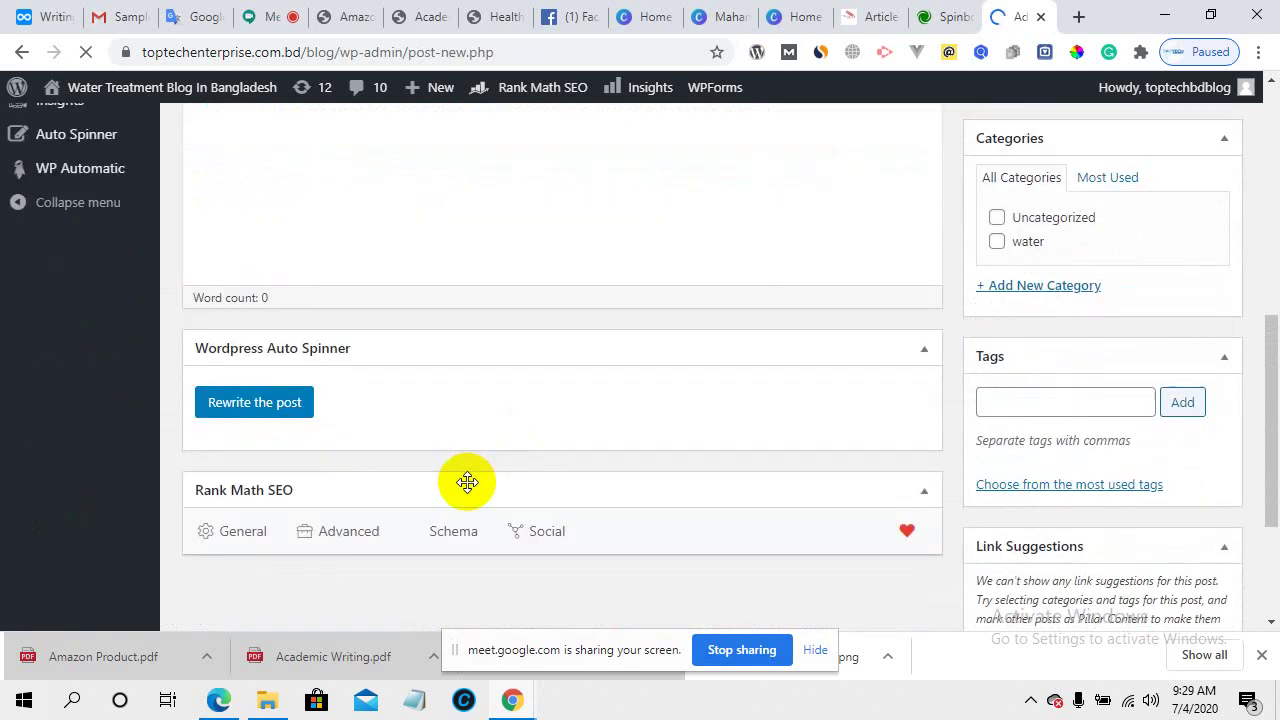
scroll(469, 483, "down", 2)
scroll(466, 483, "down", 5)
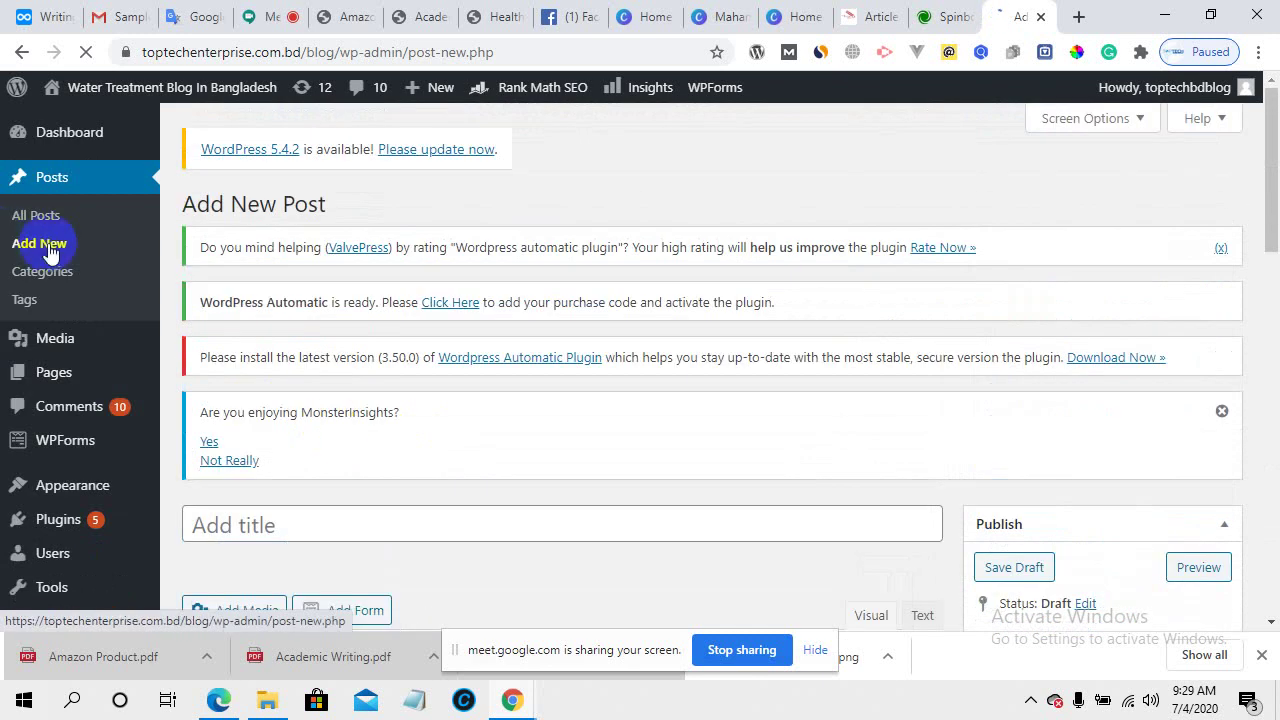
scroll(375, 433, "down", 3)
scroll(260, 346, "down", 1)
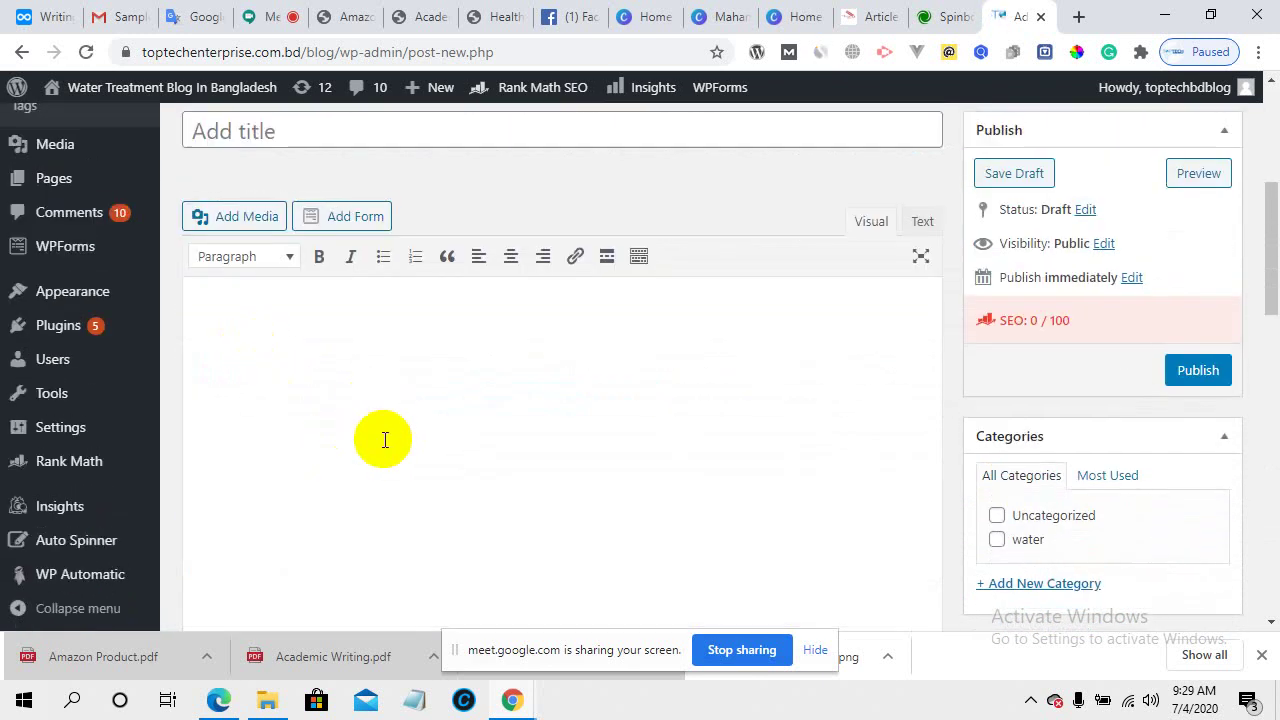
scroll(320, 320, "up", 2)
left_click(268, 227)
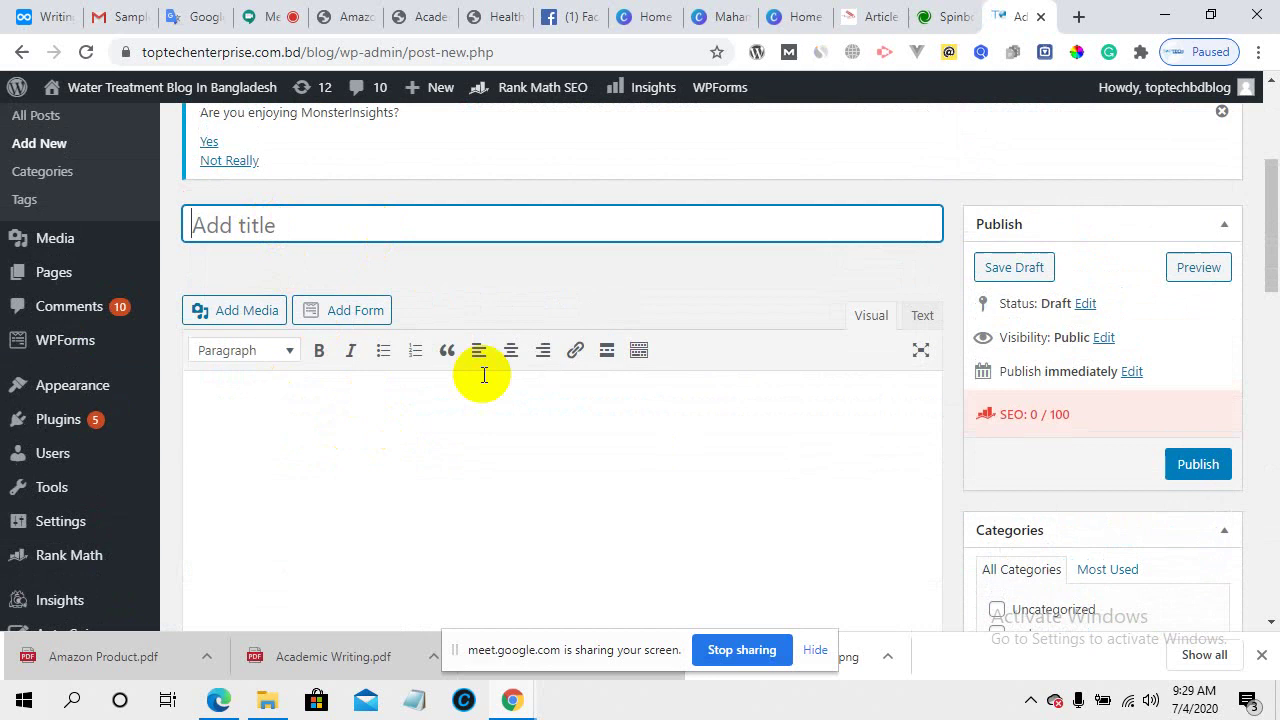
left_click(300, 434)
scroll(481, 479, "down", 2)
scroll(478, 480, "up", 2)
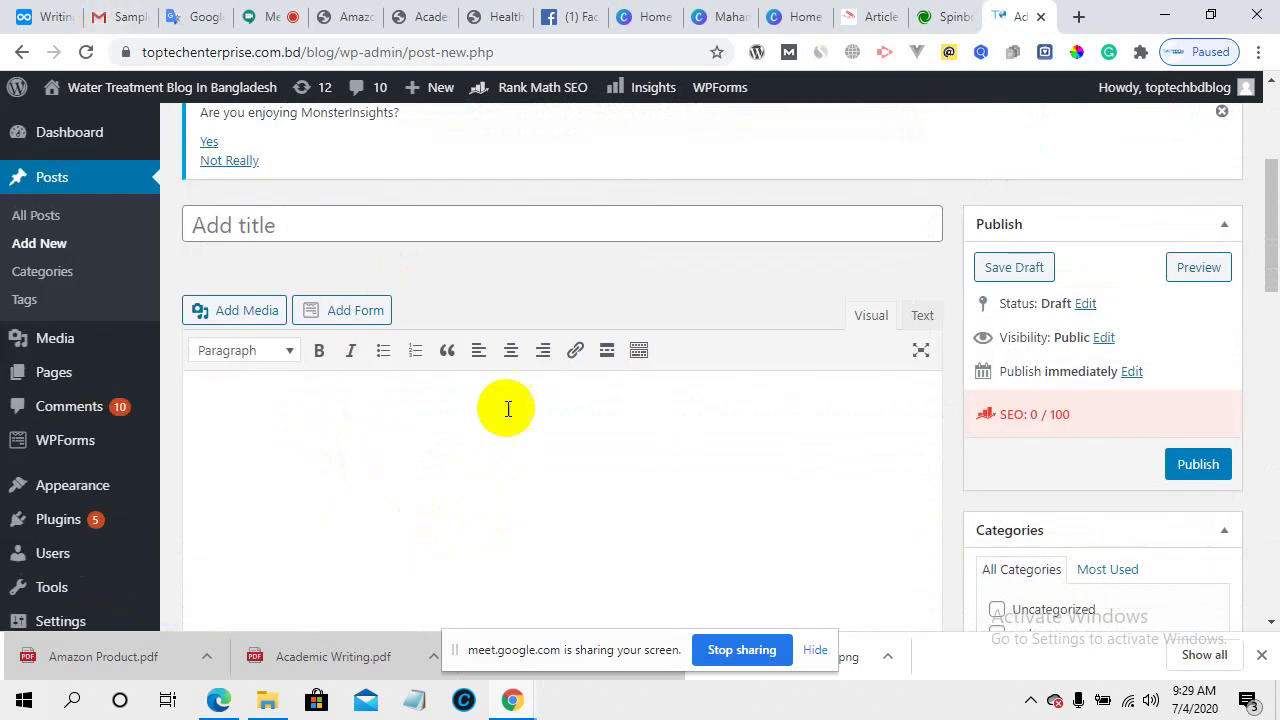
scroll(555, 465, "down", 5)
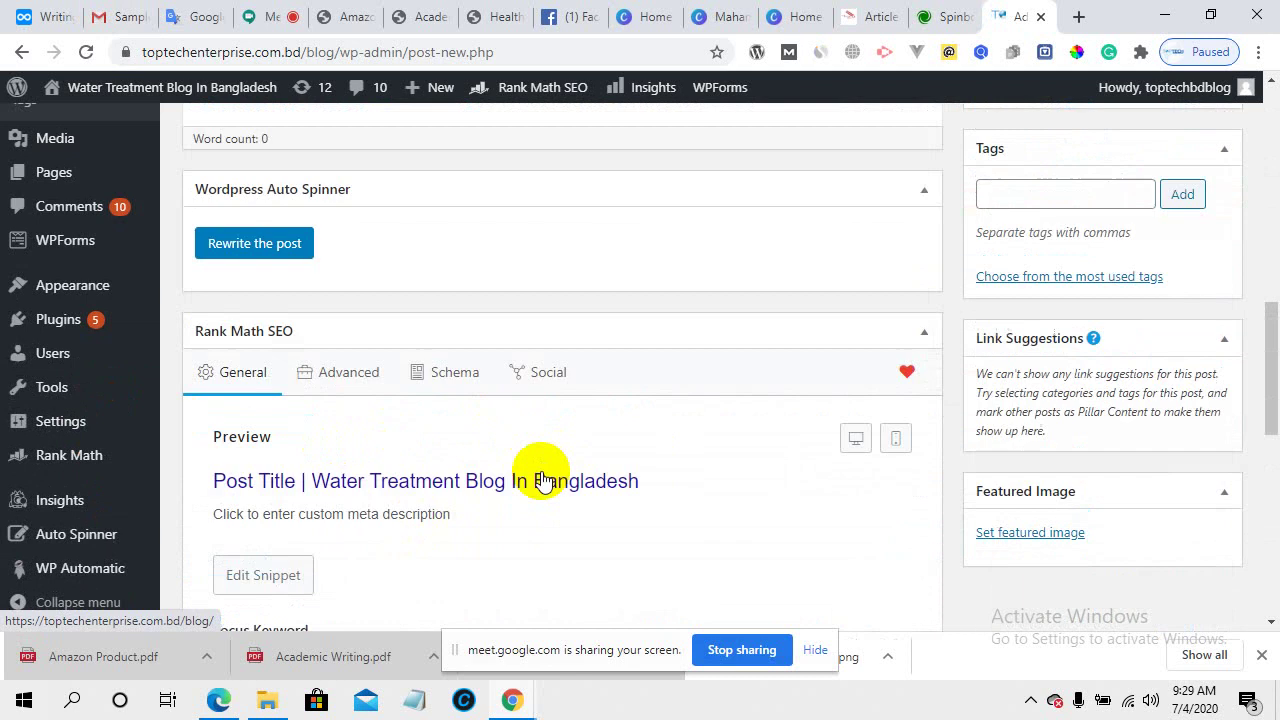
scroll(380, 503, "down", 2)
scroll(380, 503, "down", 1)
scroll(378, 502, "up", 3)
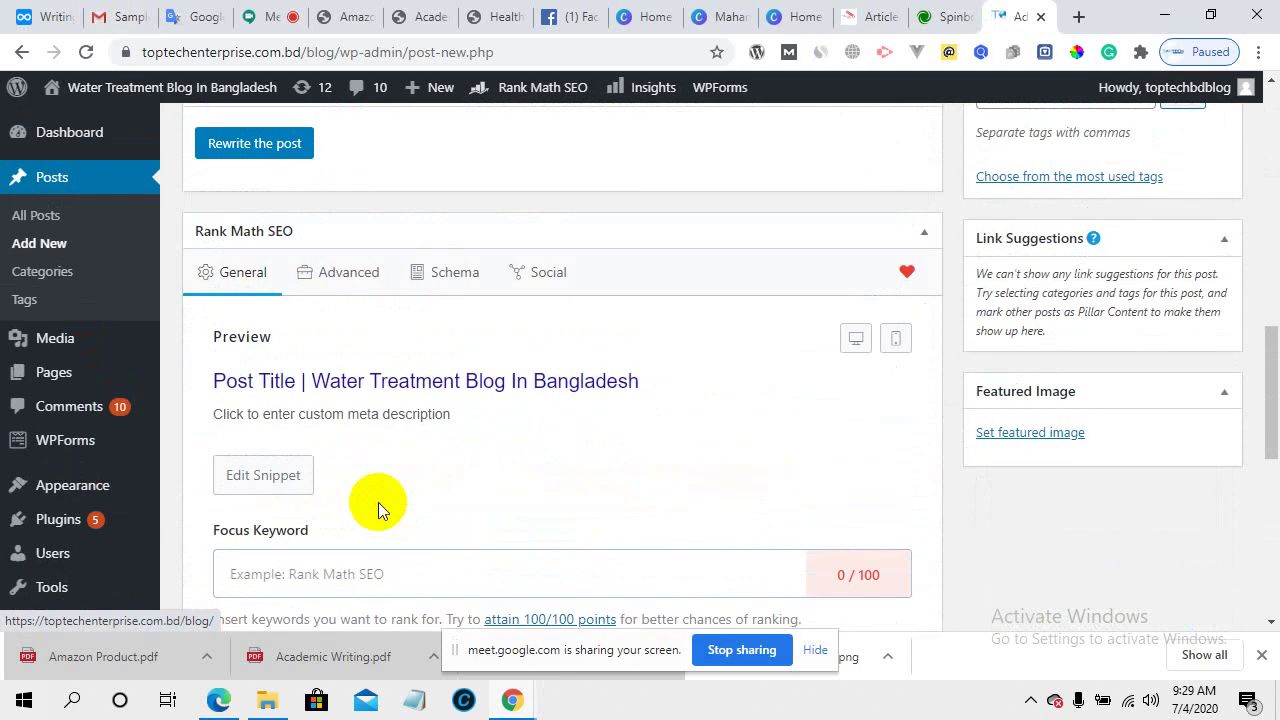
scroll(421, 448, "up", 5)
scroll(421, 448, "up", 4)
scroll(400, 430, "down", 4)
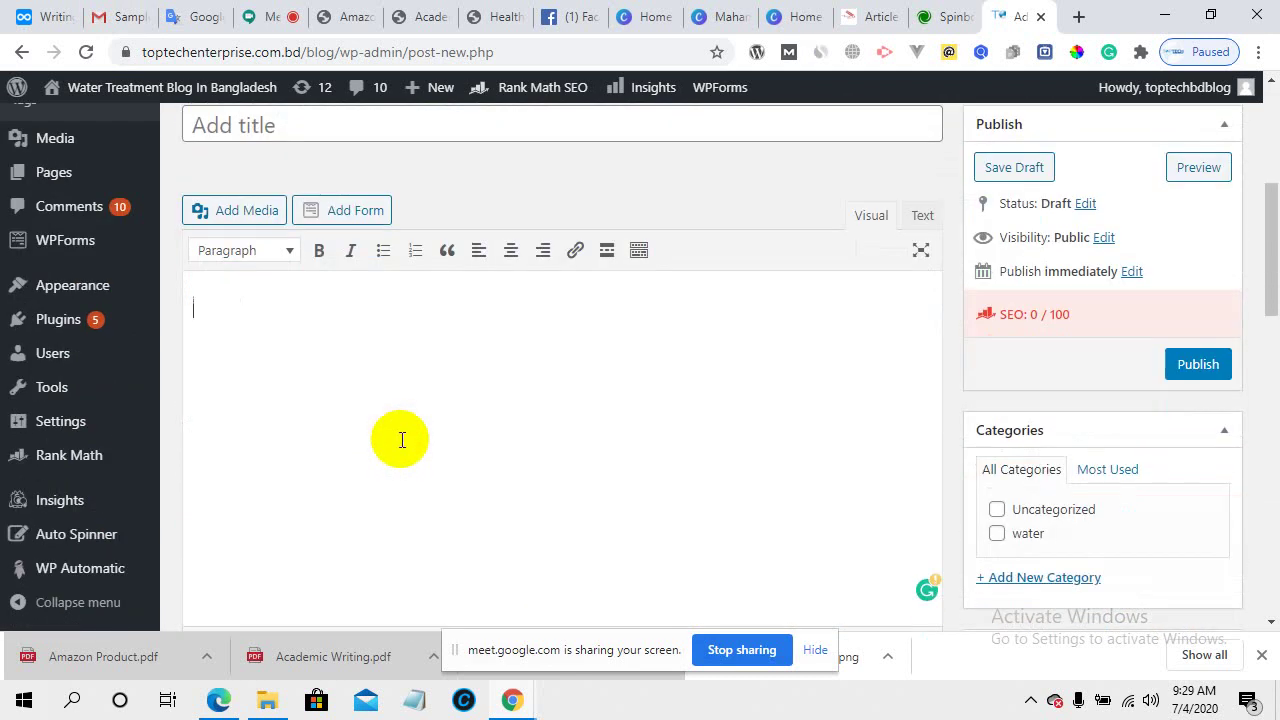
- Copy the product heading from the Amazon Product PDF
left_click(347, 10)
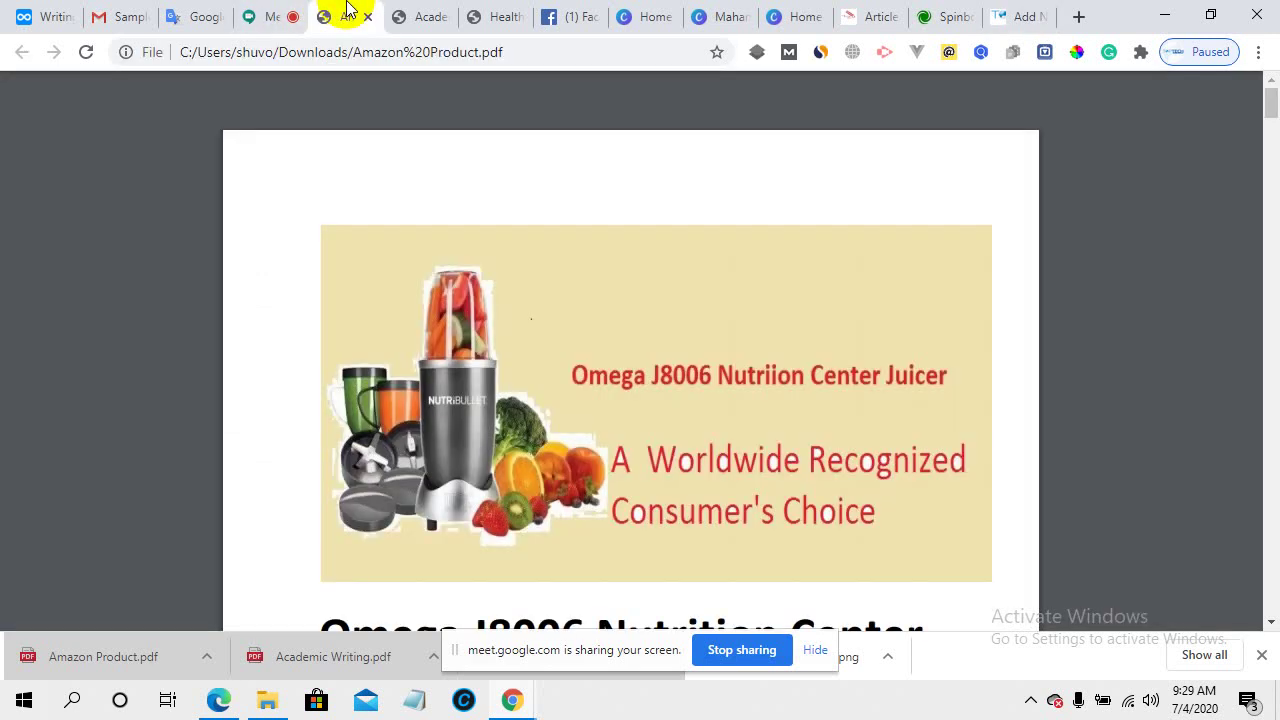
scroll(537, 418, "down", 2)
left_click_drag(438, 432, 415, 432)
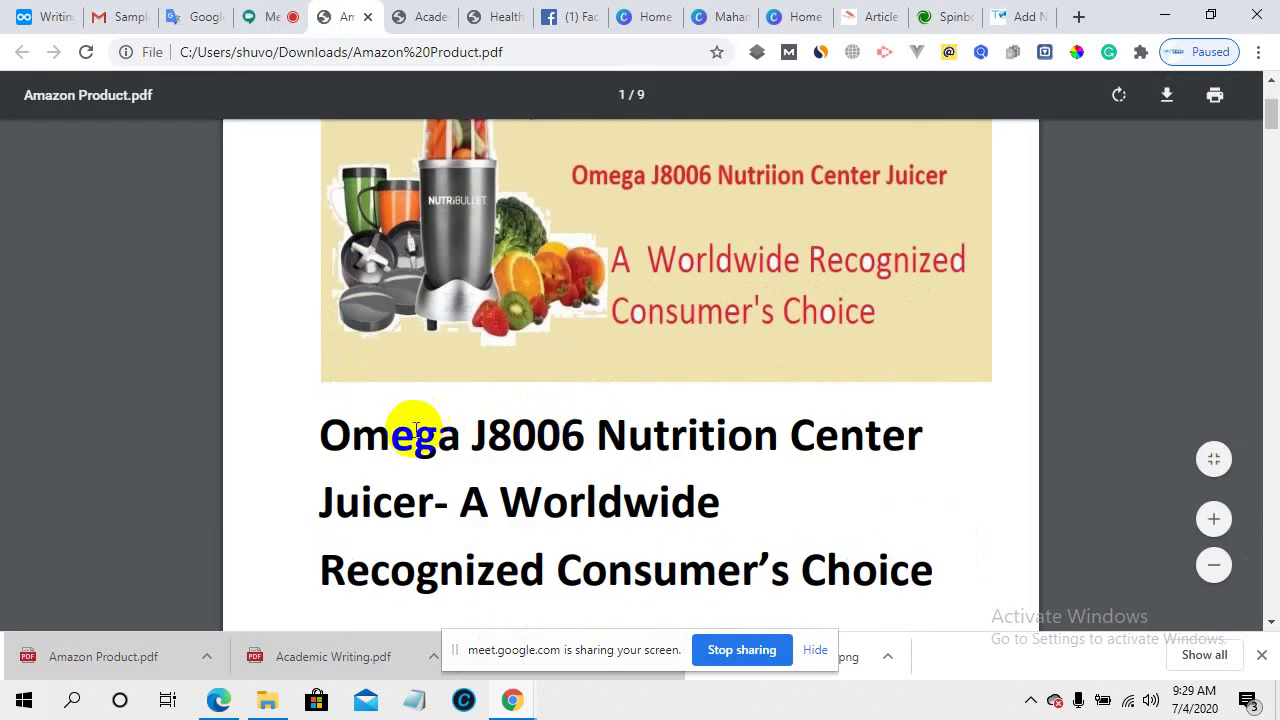
scroll(415, 432, "down", 2)
left_click_drag(322, 232, 626, 355)
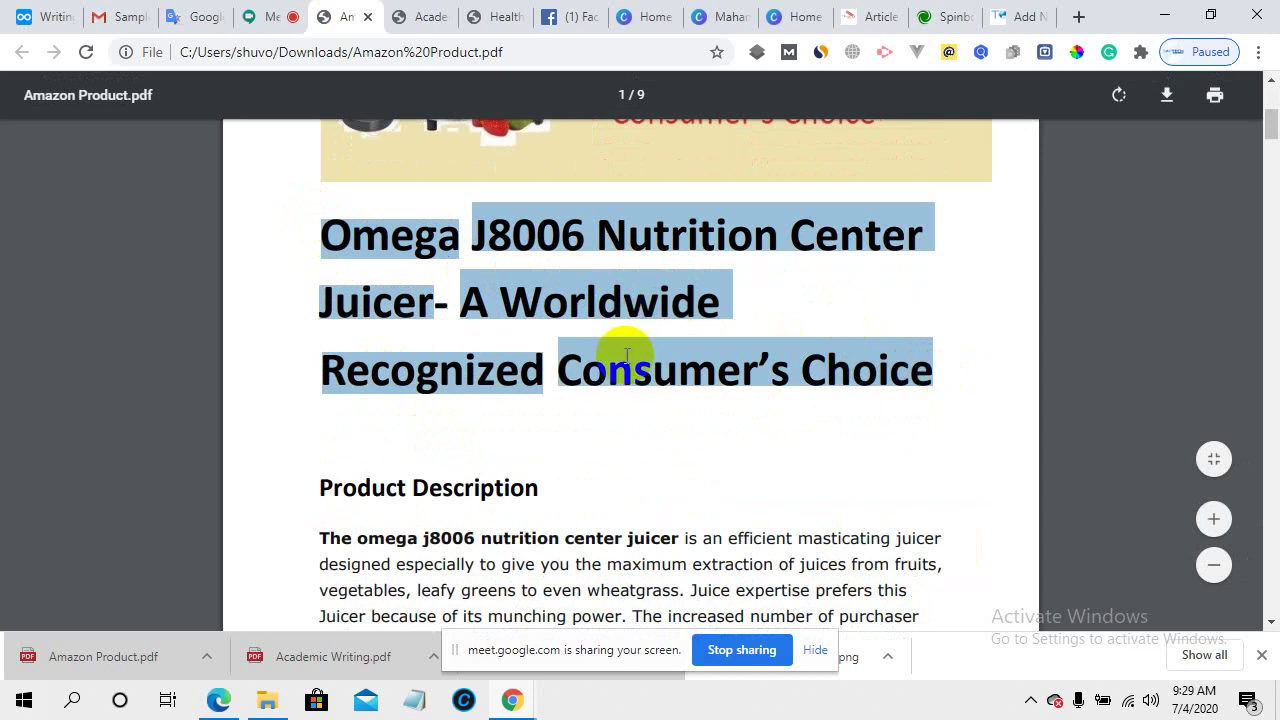
right_click(626, 355)
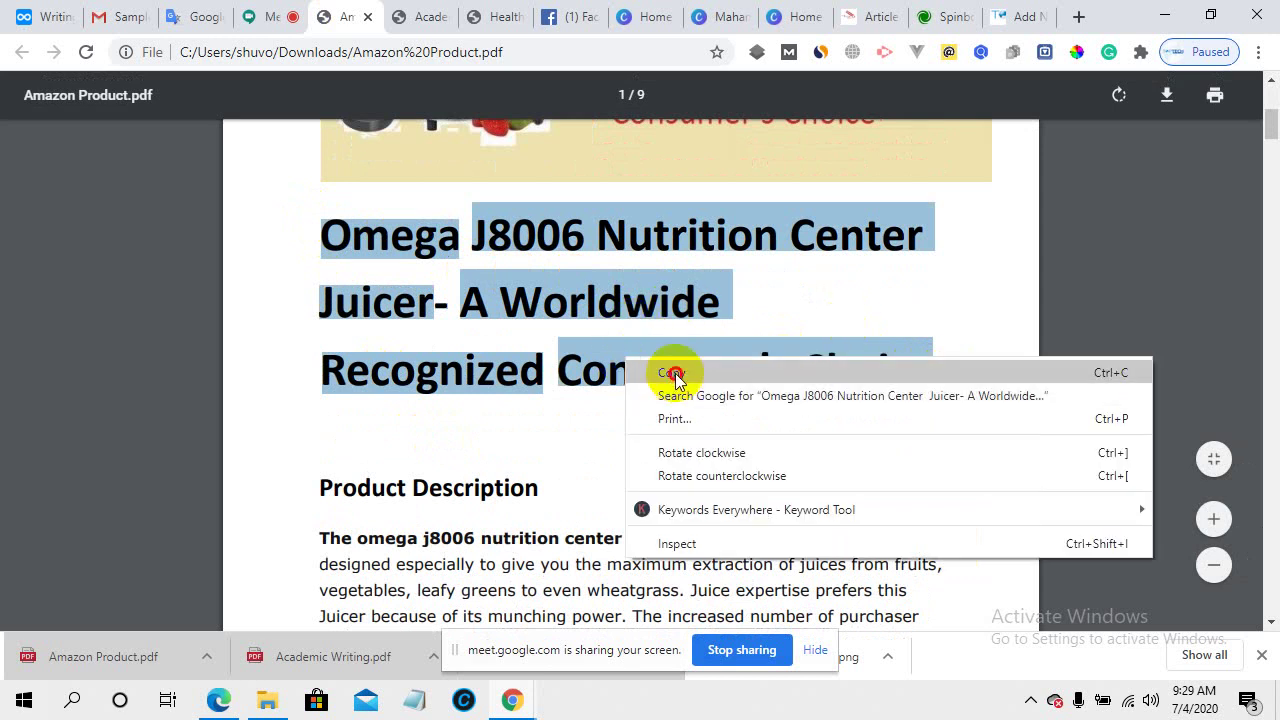
left_click(675, 377)
- Paste the heading as the post title and click into the body to generate the permalink
left_click(1015, 12)
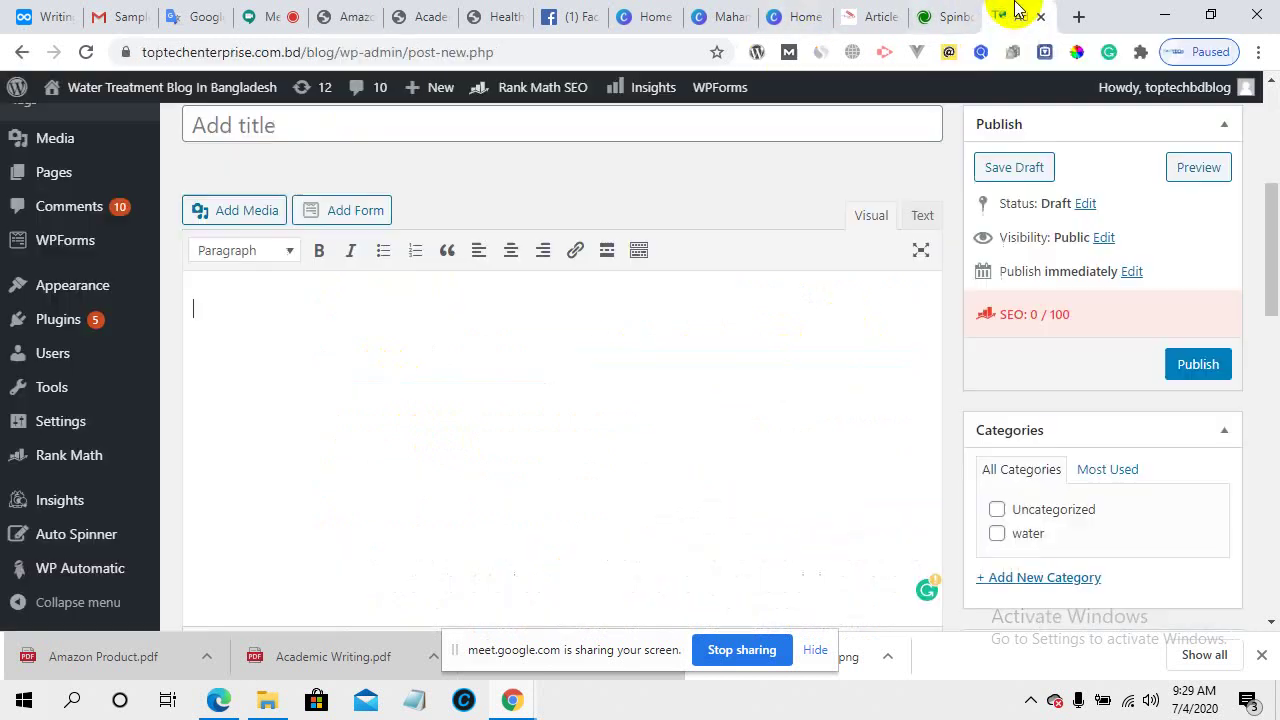
scroll(341, 369, "up", 2)
left_click(306, 326)
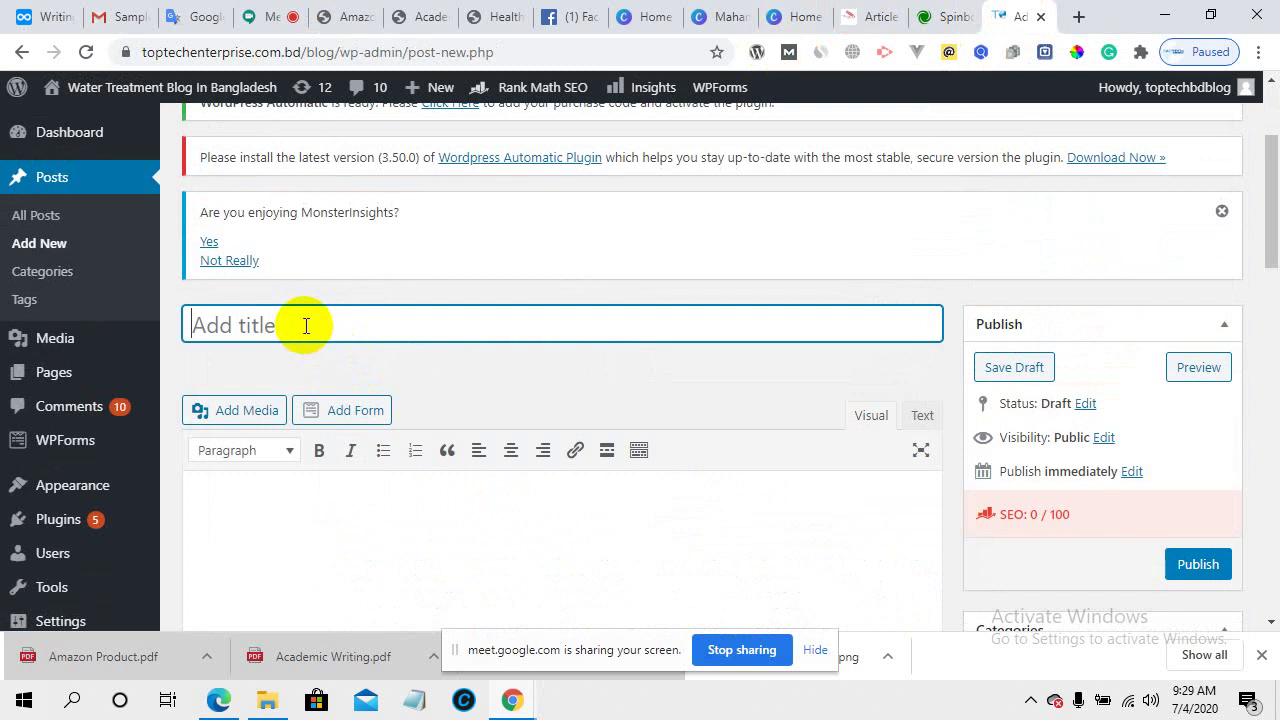
right_click(310, 323)
left_click(351, 479)
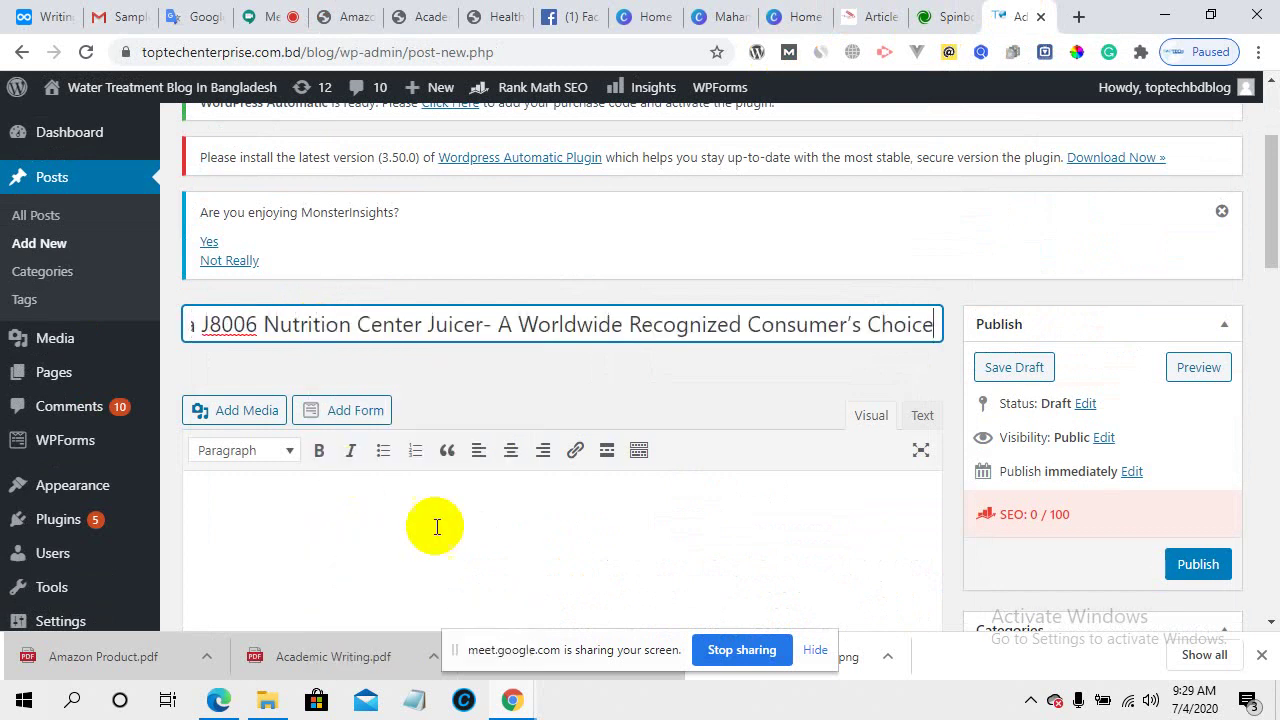
left_click(434, 531)
scroll(440, 533, "down", 2)
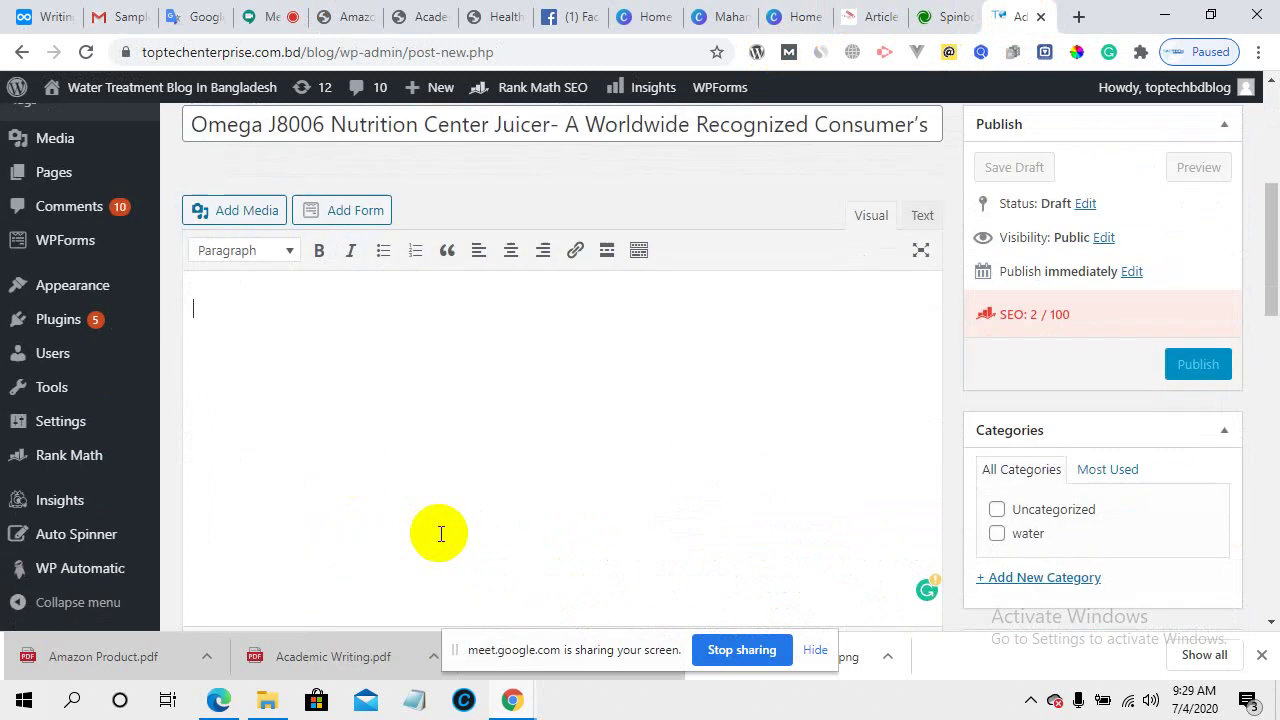
scroll(440, 533, "up", 2)
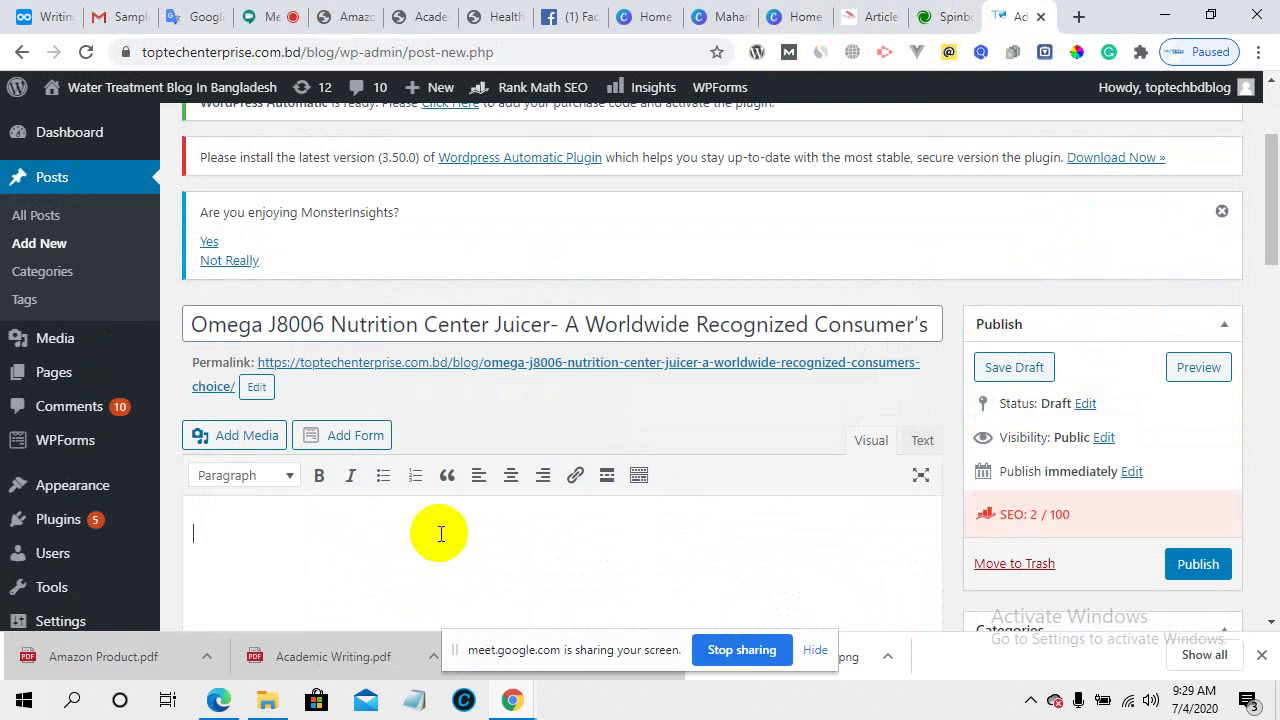
scroll(440, 533, "down", 9)
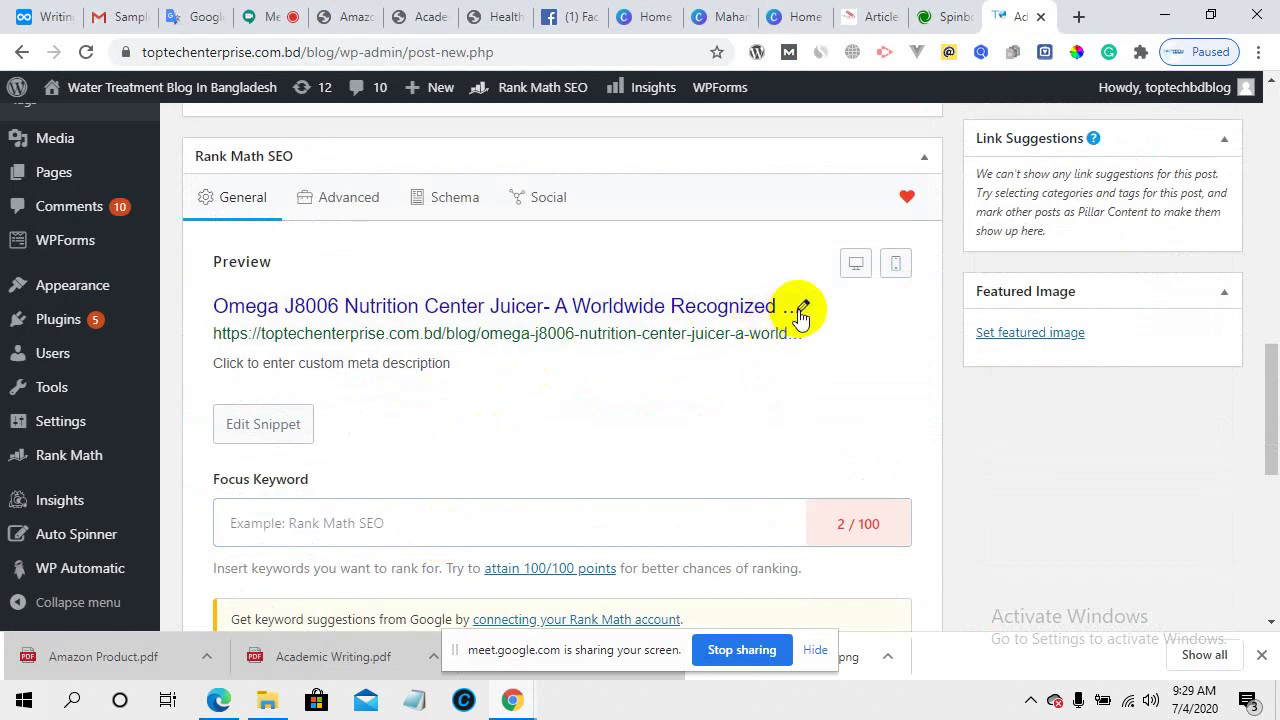
- In Rank Math's Edit Snippet, paste the full product title over the SEO title template
left_click(803, 330)
scroll(379, 488, "down", 2)
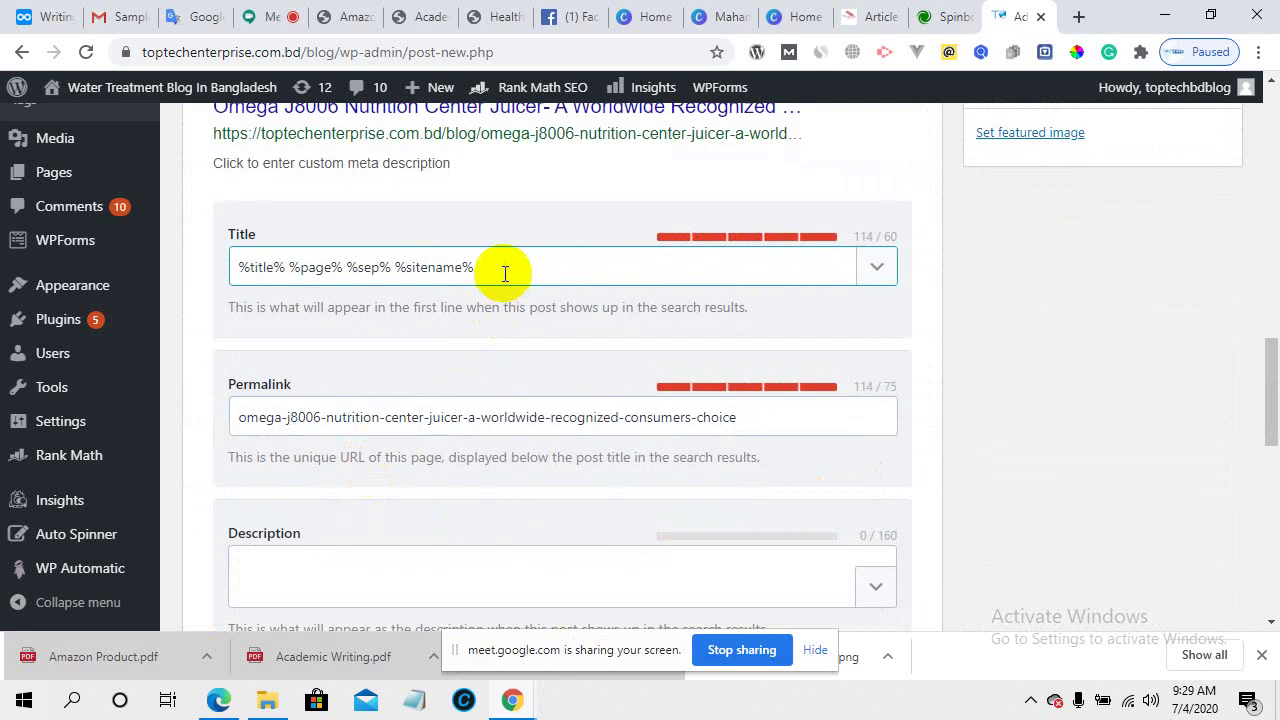
left_click_drag(500, 271, 171, 271)
right_click(345, 264)
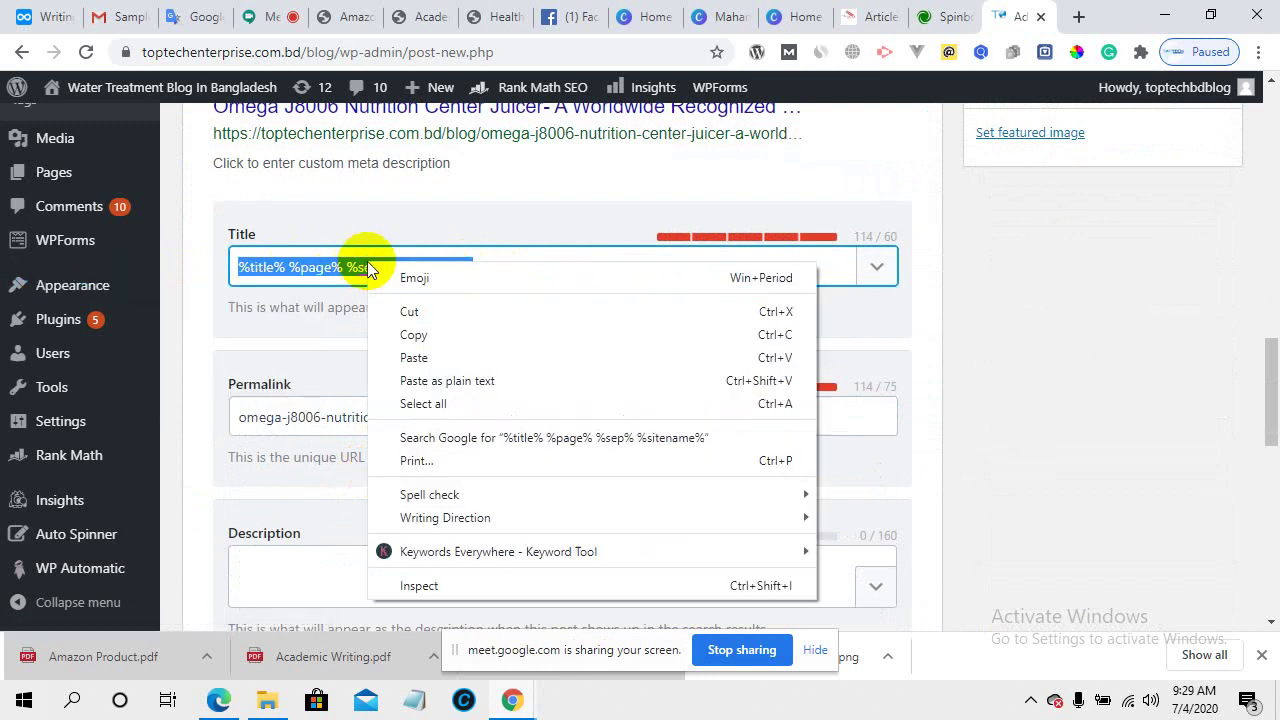
left_click(420, 357)
scroll(488, 452, "up", 9)
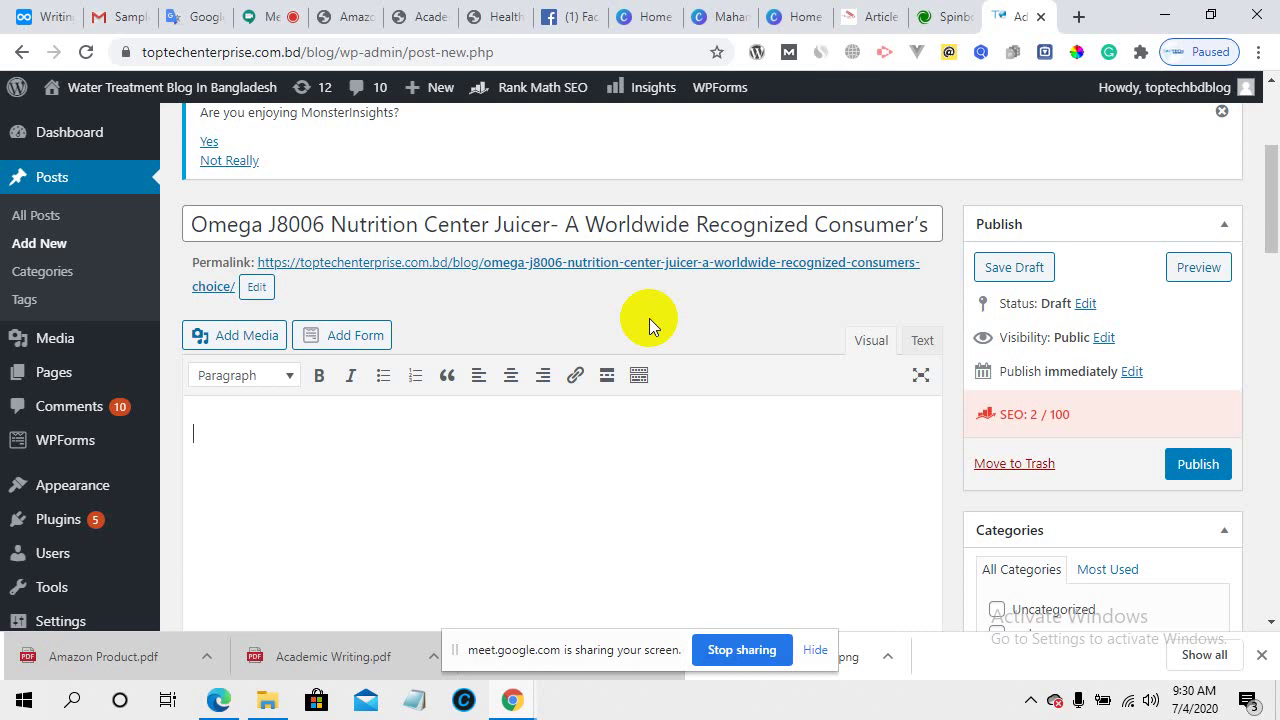
- In the Amazon Product PDF, select the Product Description heading and the first bold phrase
left_click(335, 14)
scroll(507, 400, "down", 3)
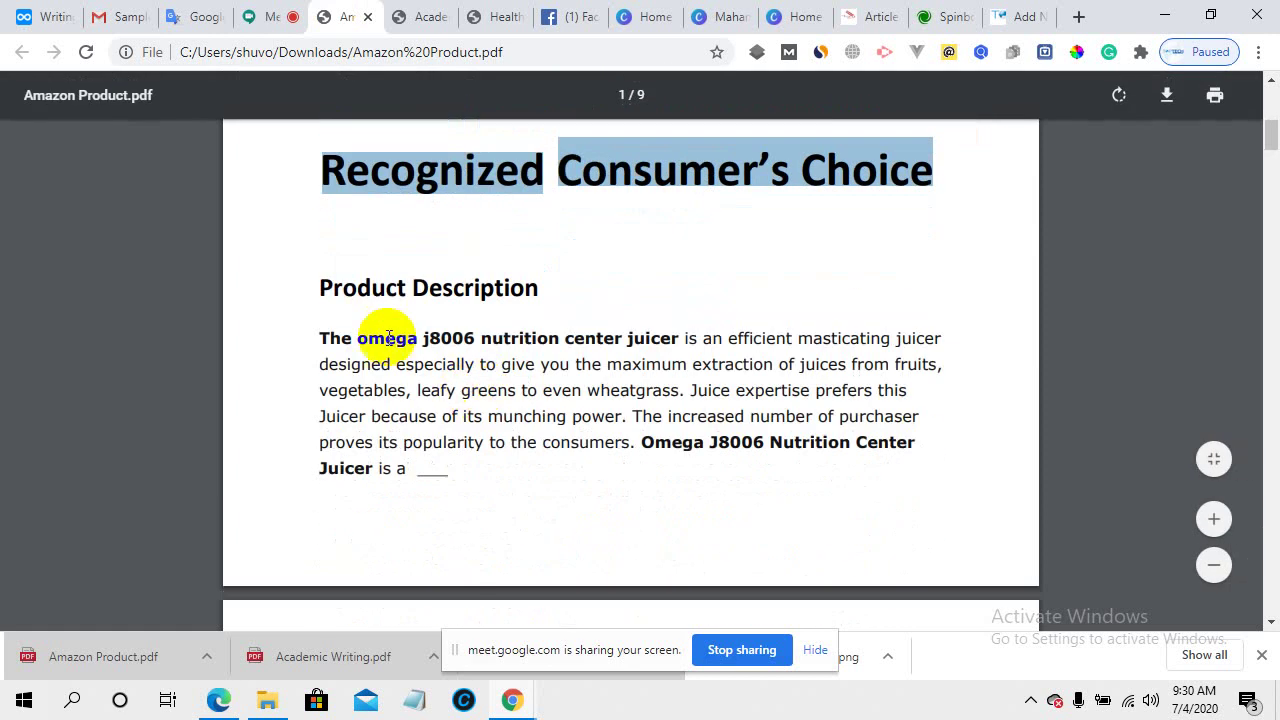
left_click(312, 289)
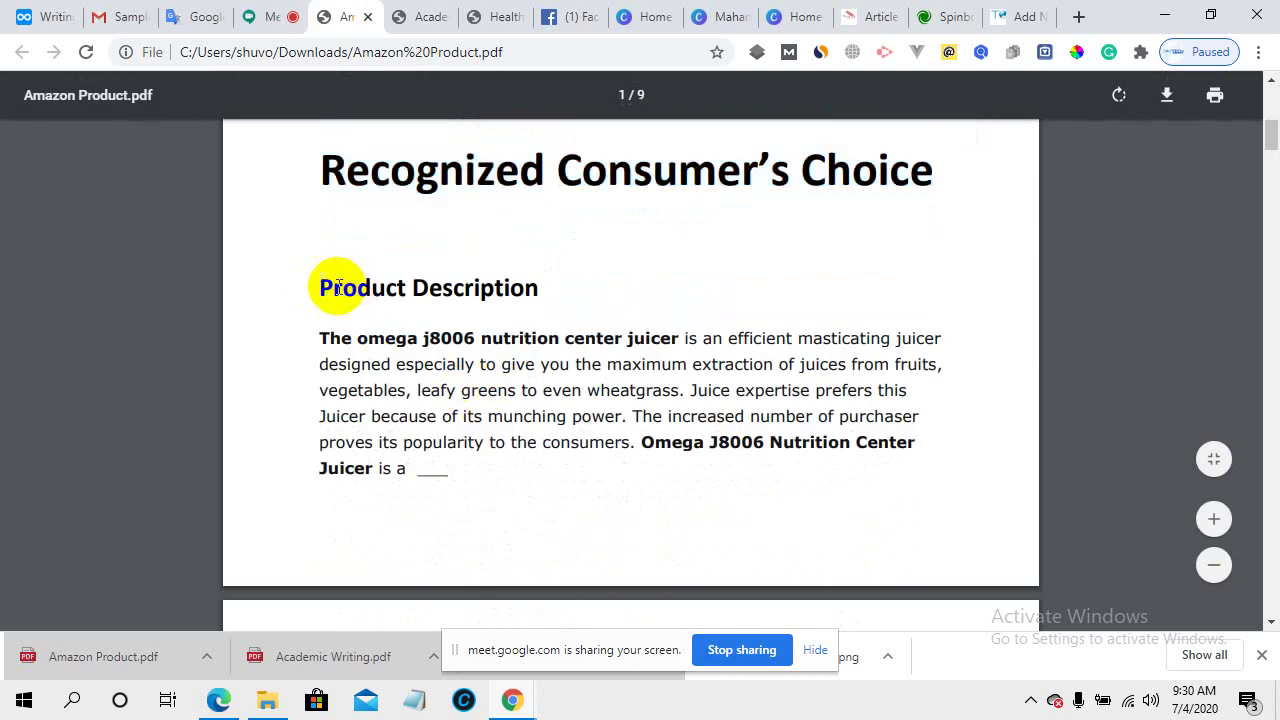
left_click_drag(317, 282, 540, 290)
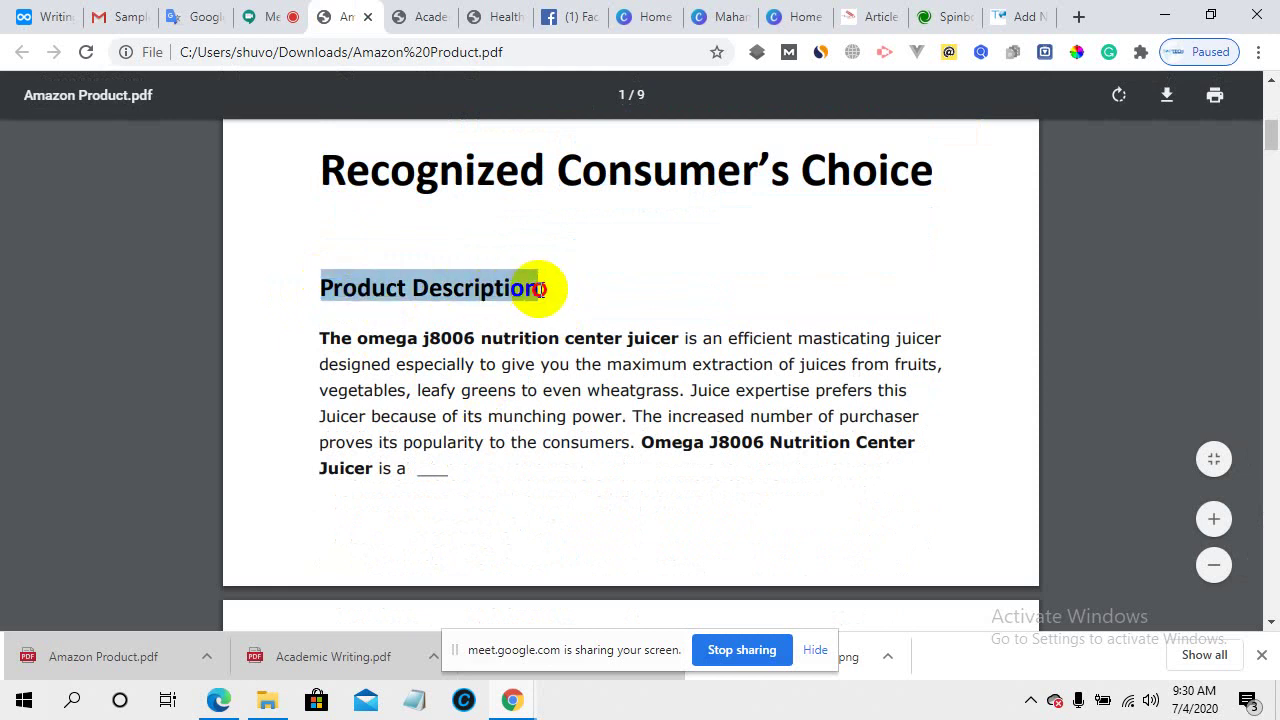
left_click(393, 175)
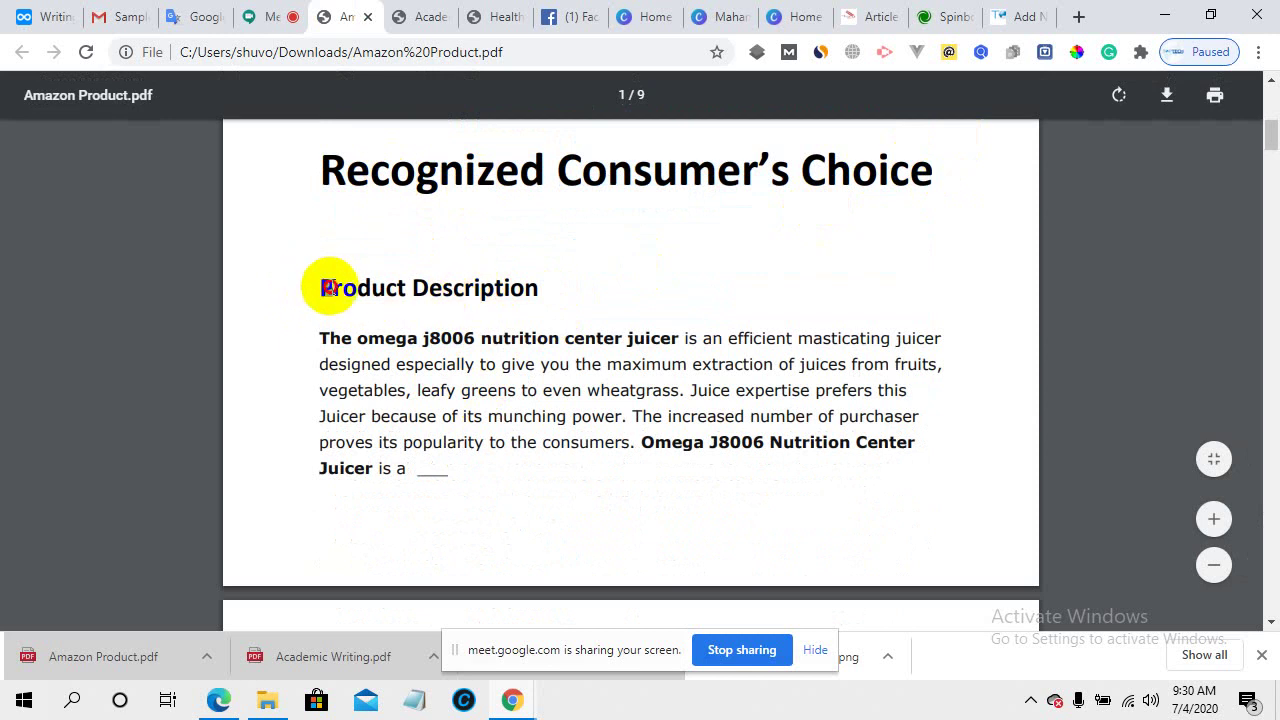
left_click_drag(316, 287, 557, 280)
scroll(514, 363, "down", 2)
scroll(506, 360, "up", 2)
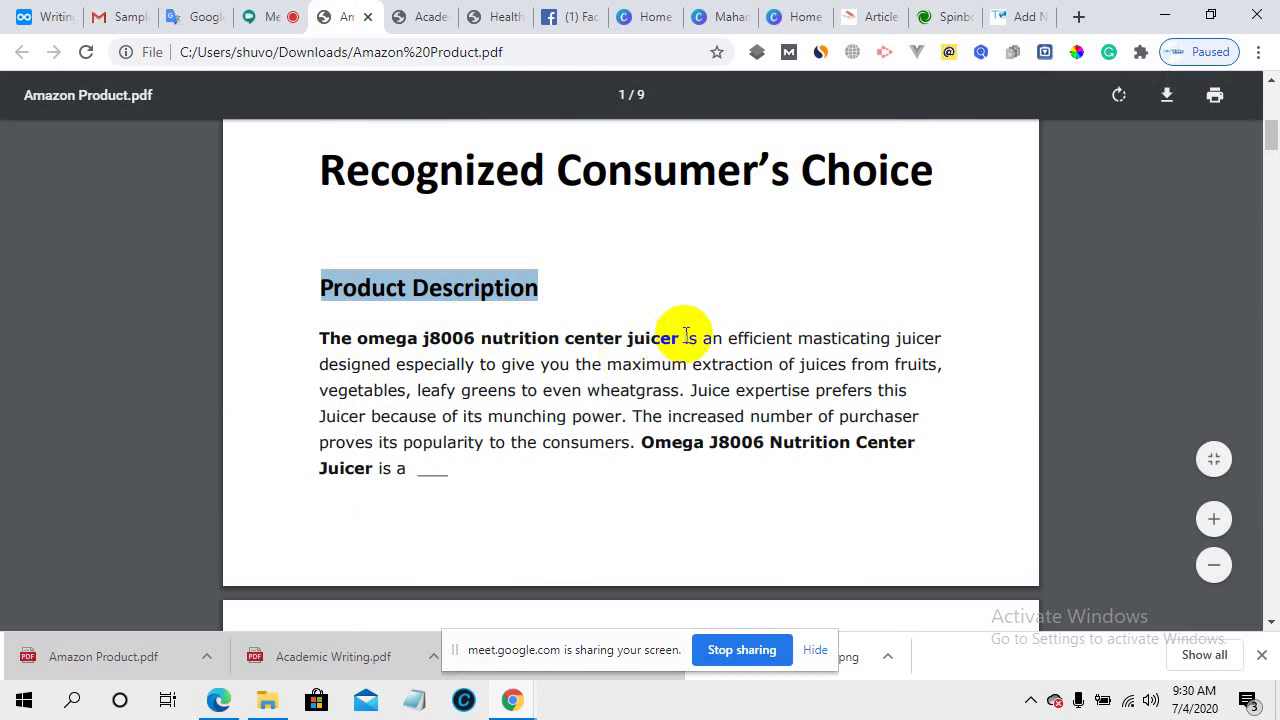
left_click_drag(319, 337, 674, 332)
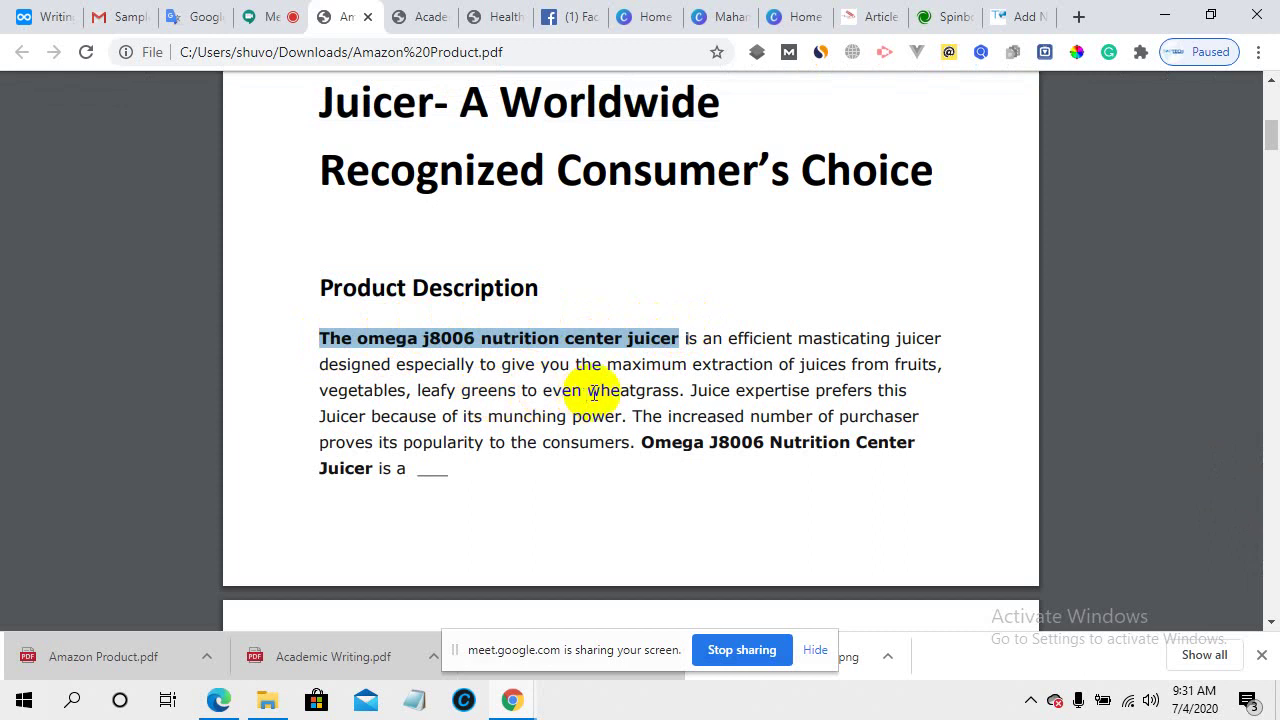
- Scroll through the PDF's juicer description and feature bullets
double_click(510, 336)
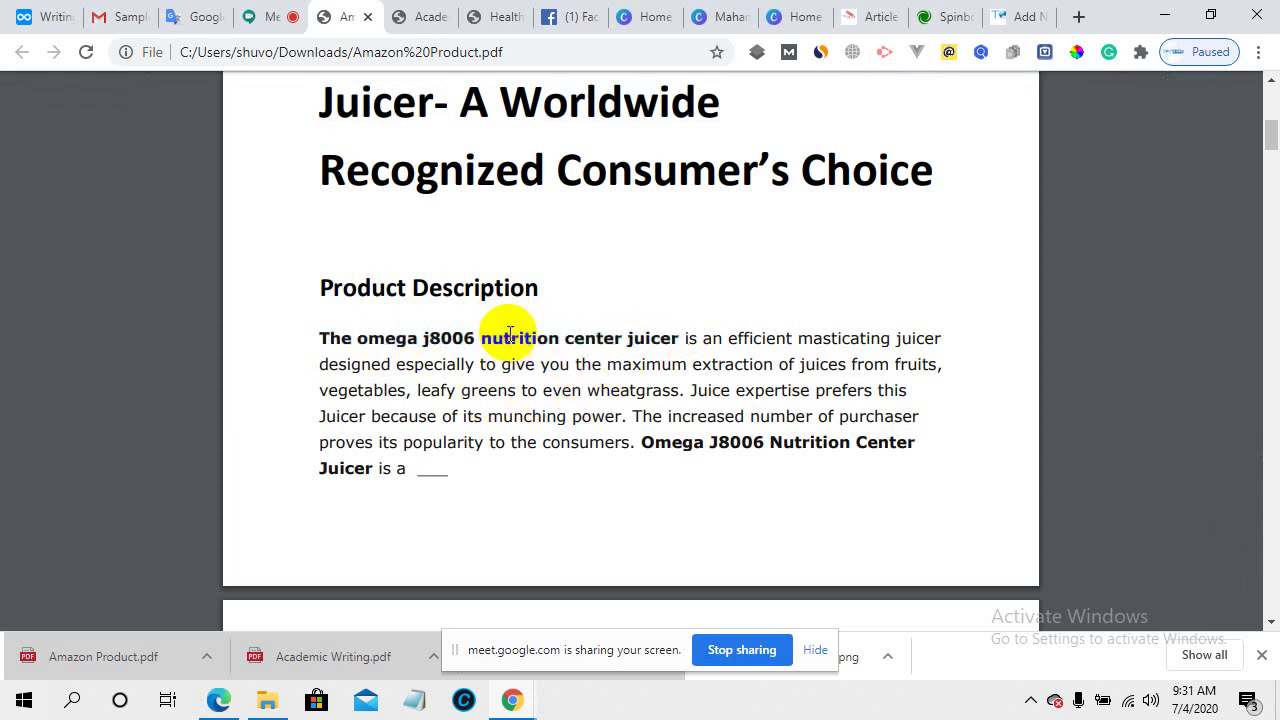
scroll(700, 350, "down", 1)
scroll(704, 375, "down", 4)
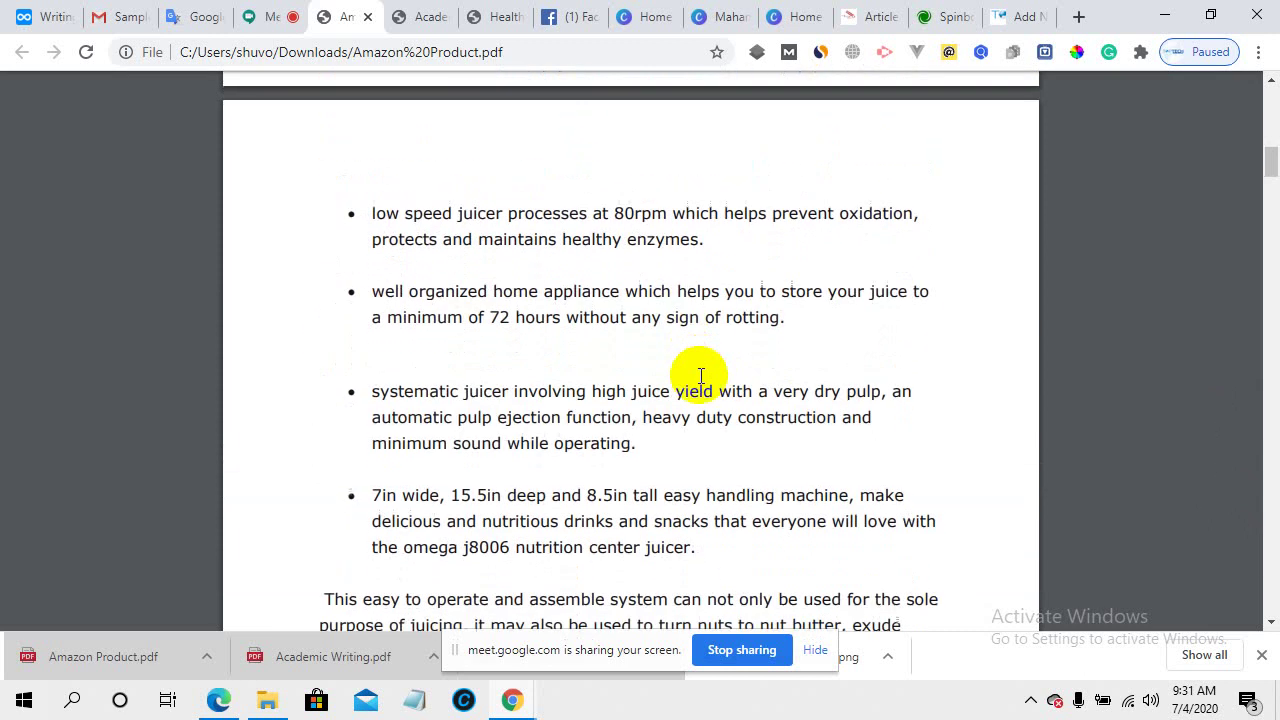
scroll(700, 376, "down", 3)
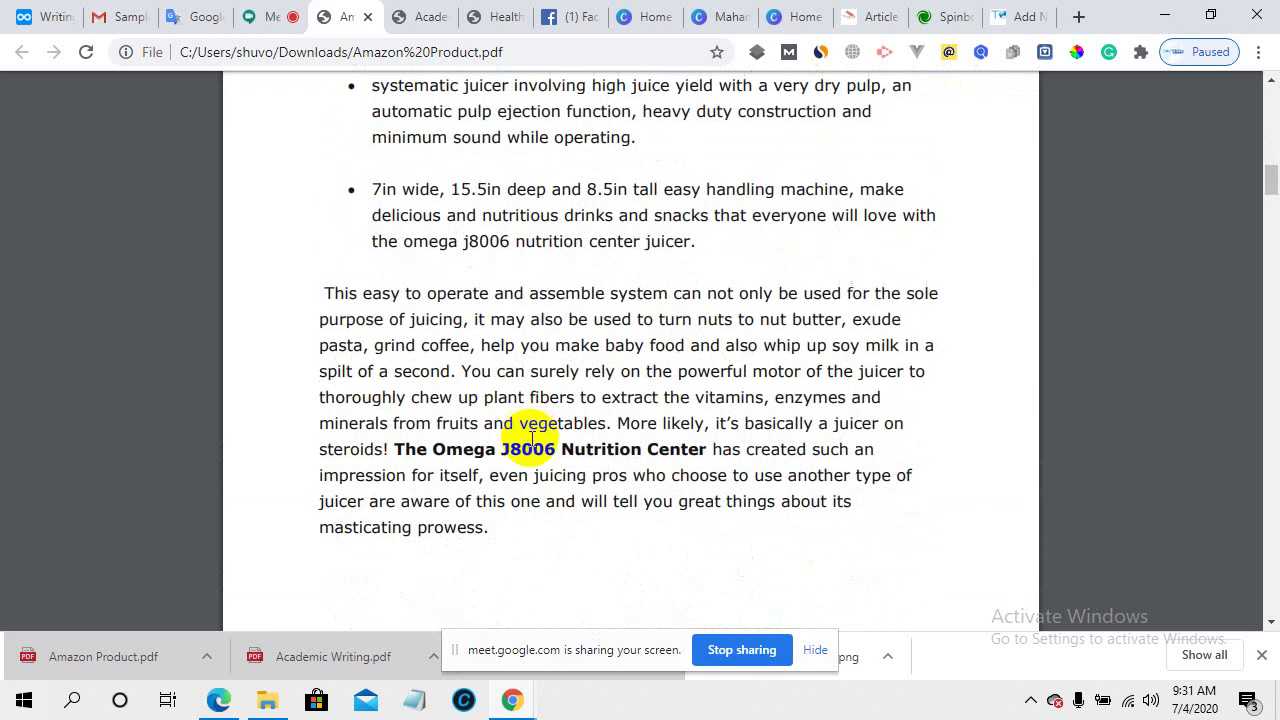
scroll(526, 437, "down", 5)
scroll(532, 438, "down", 6)
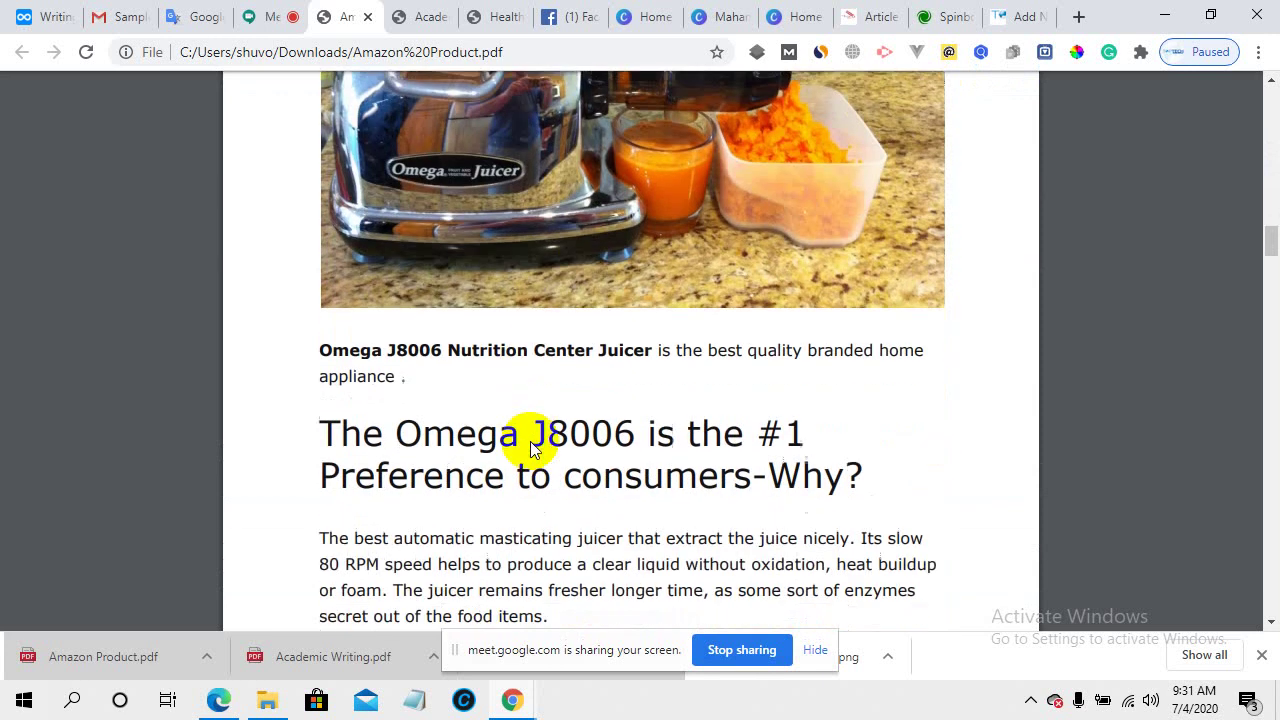
scroll(757, 400, "down", 9)
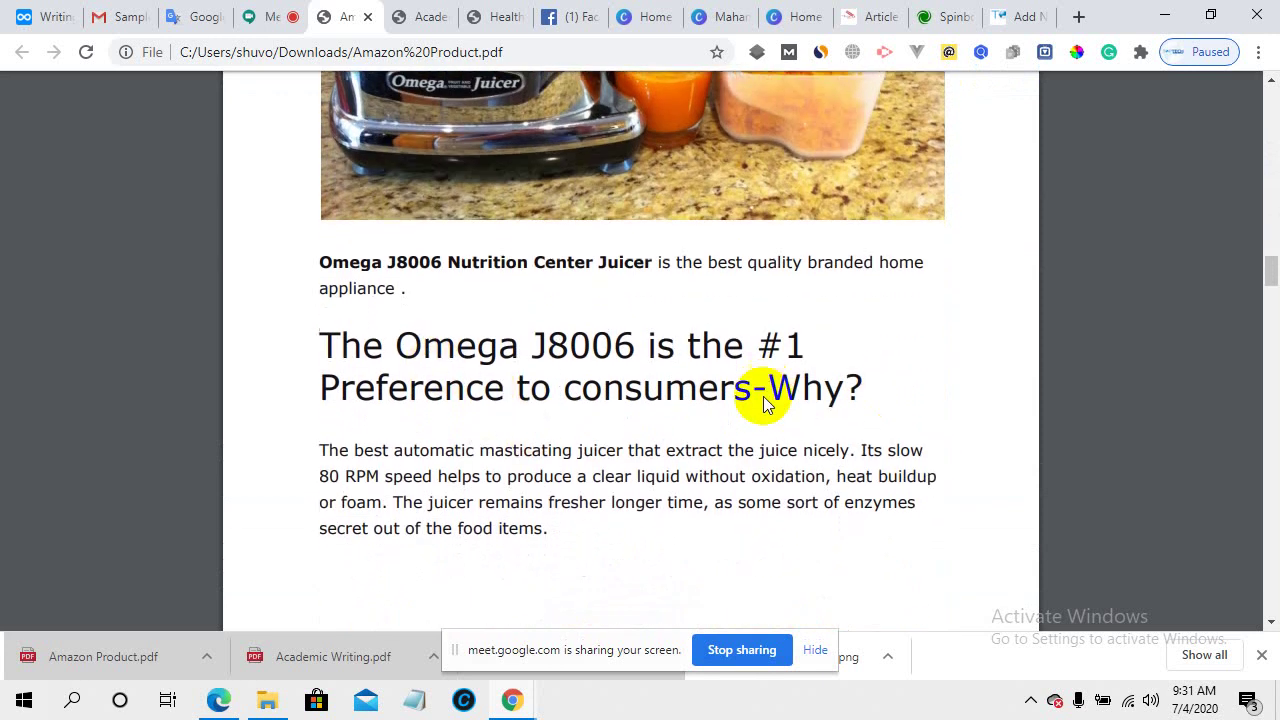
scroll(588, 385, "down", 9)
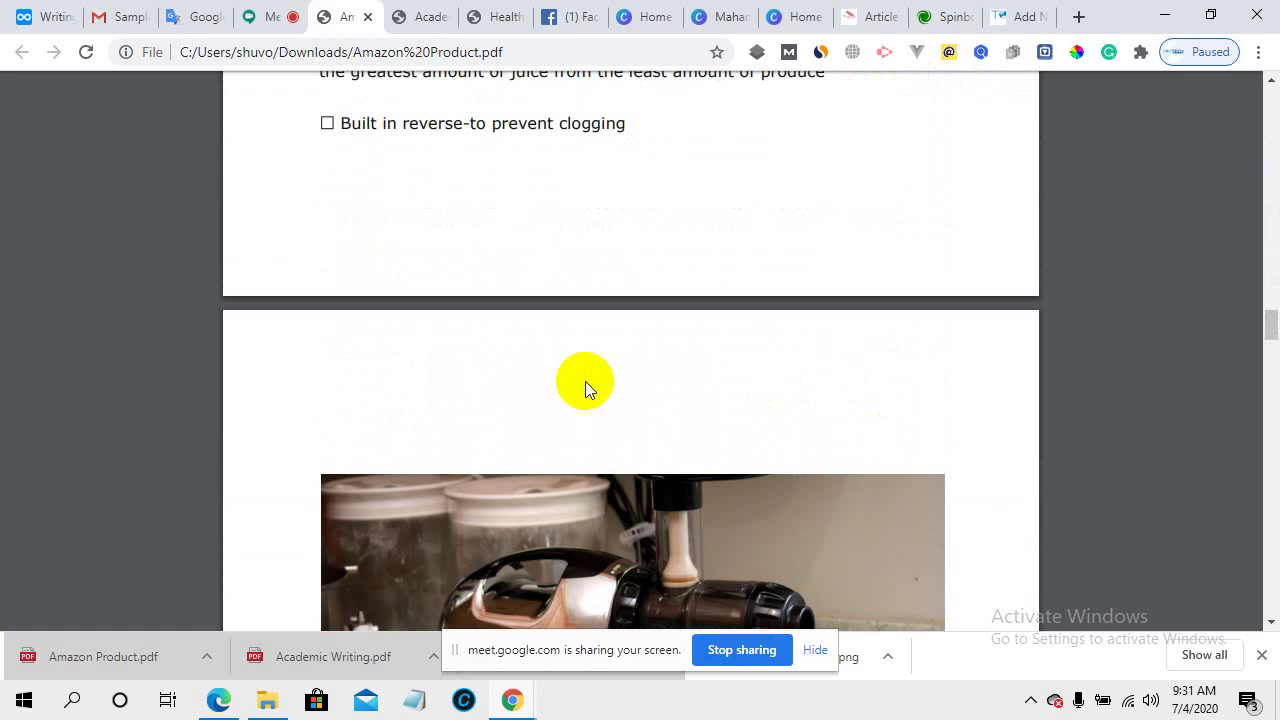
scroll(786, 405, "down", 3)
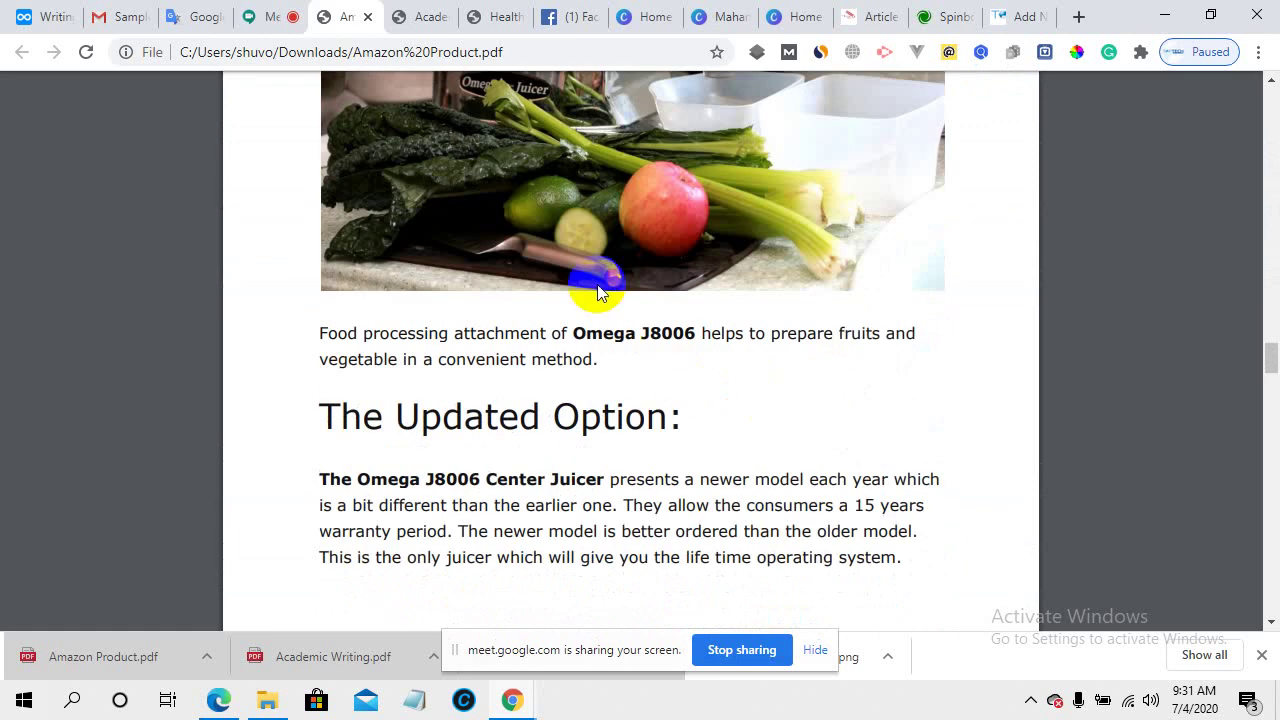
scroll(647, 310, "down", 3)
scroll(644, 319, "down", 13)
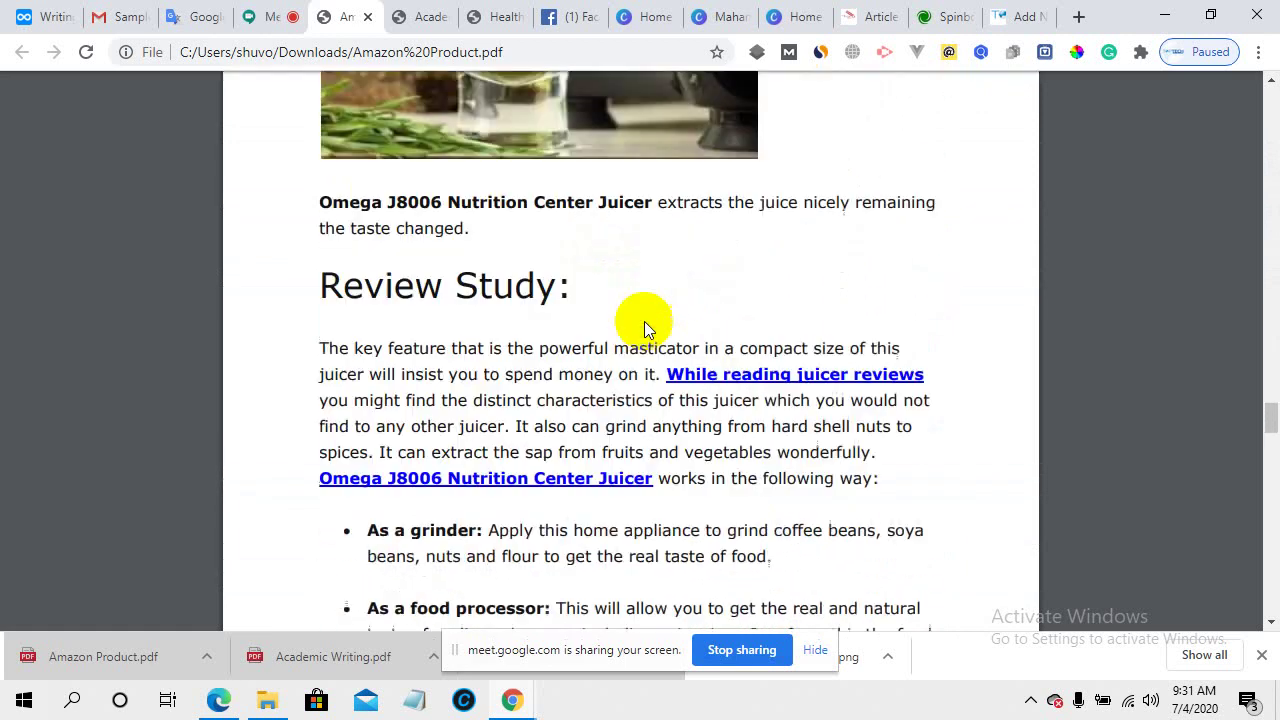
scroll(644, 321, "down", 10)
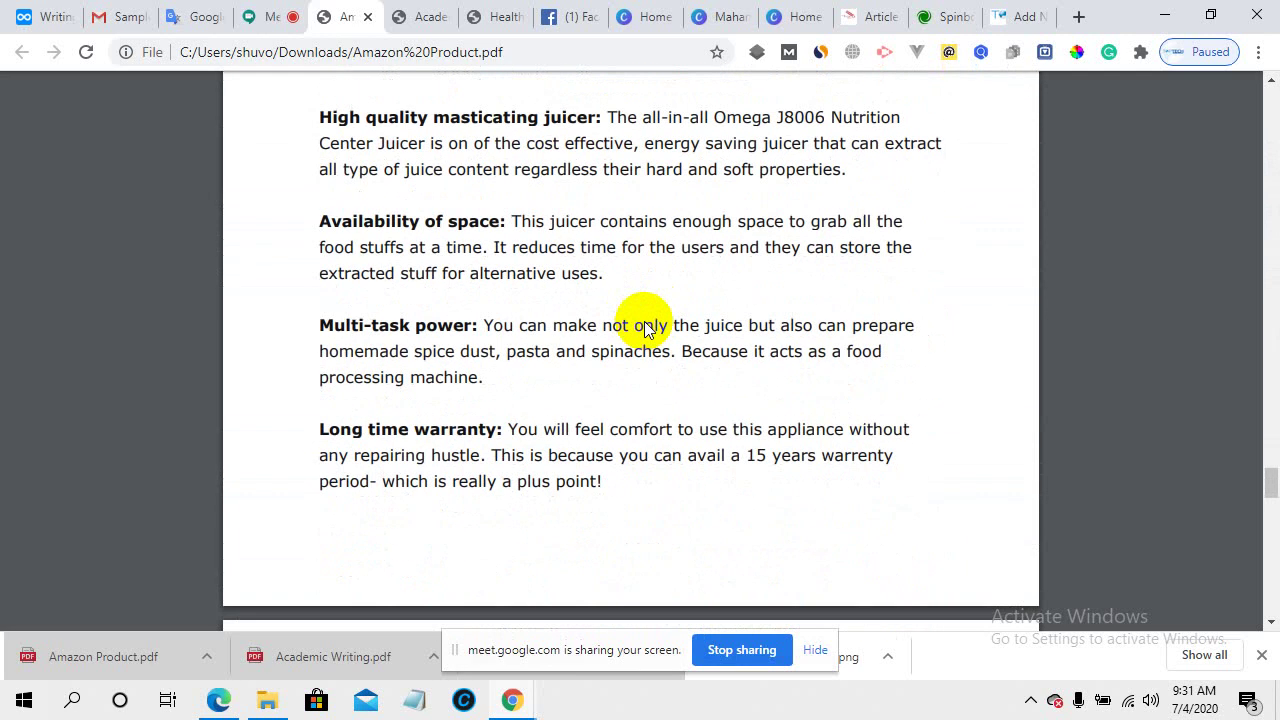
scroll(646, 329, "down", 5)
scroll(534, 363, "up", 15)
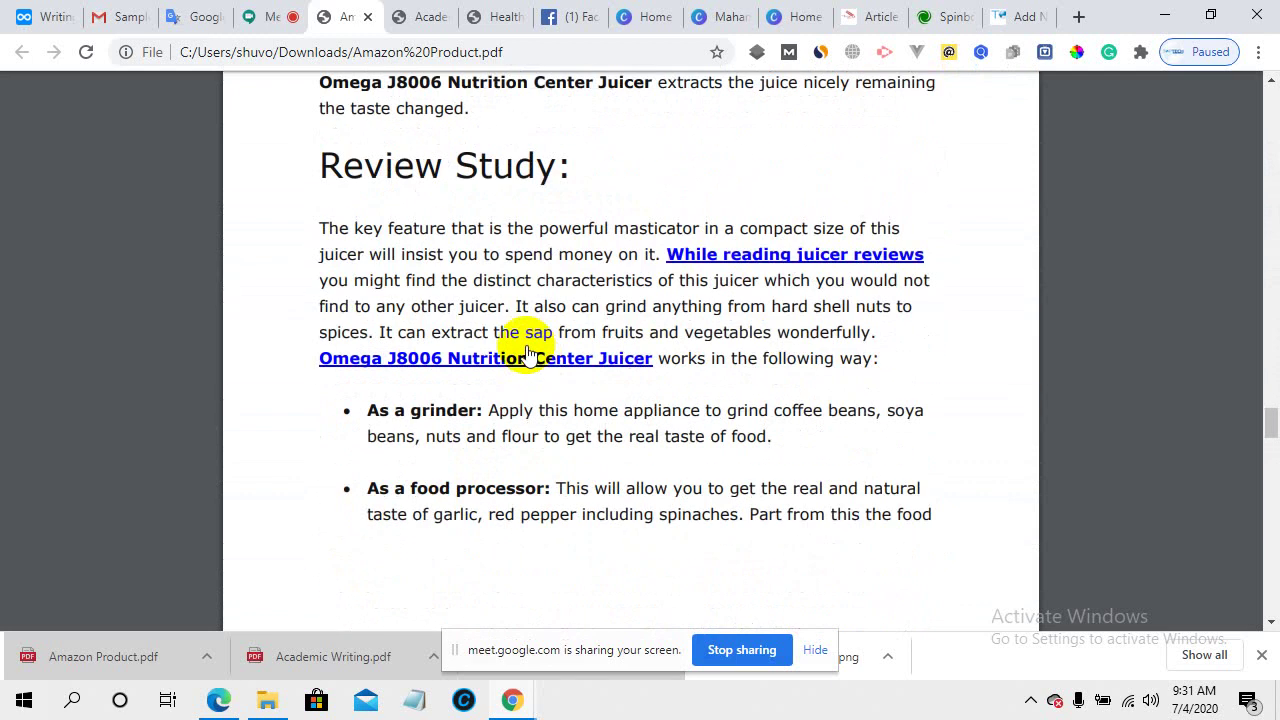
scroll(525, 345, "up", 20)
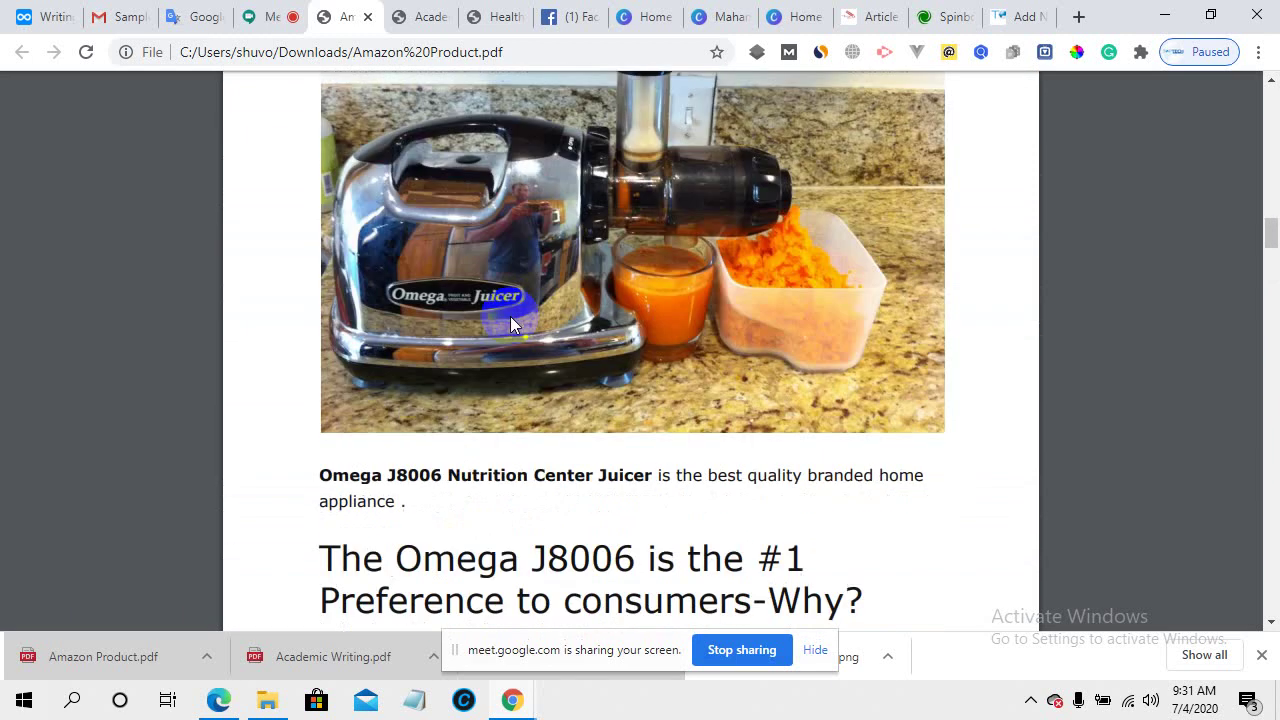
scroll(510, 316, "up", 20)
scroll(509, 312, "down", 6)
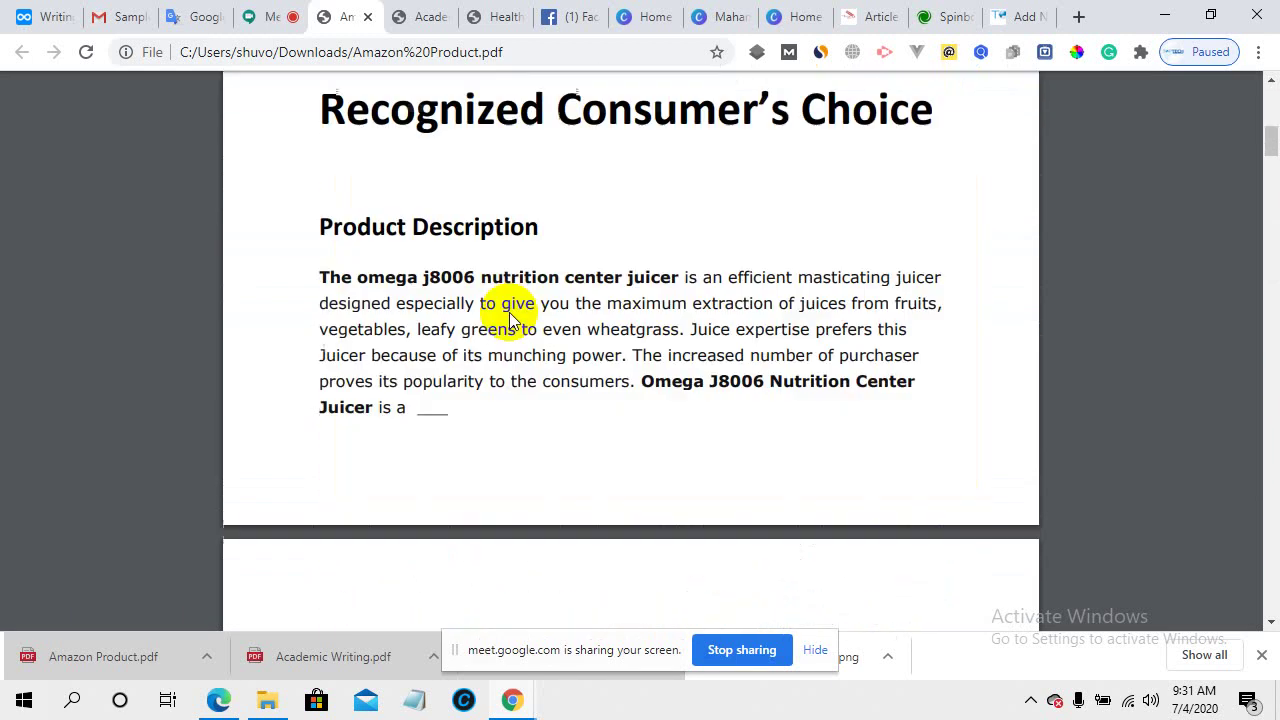
scroll(509, 312, "down", 3)
scroll(509, 314, "up", 5)
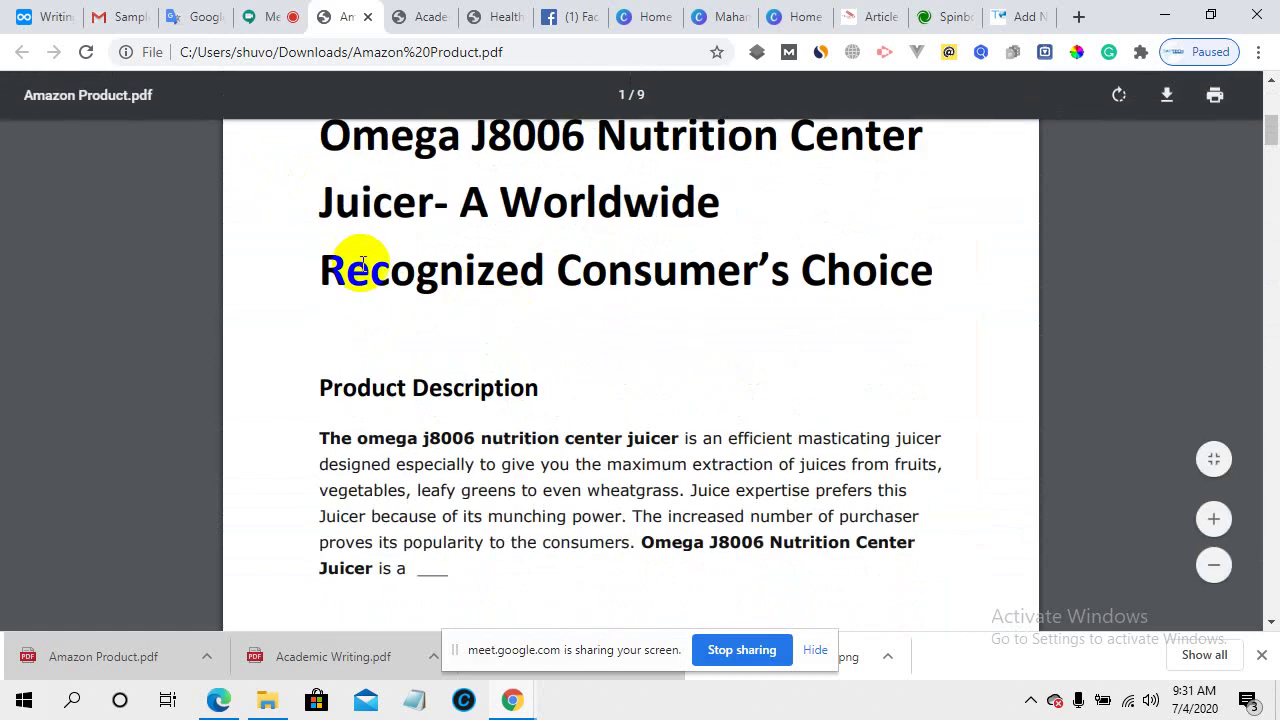
scroll(362, 265, "down", 2)
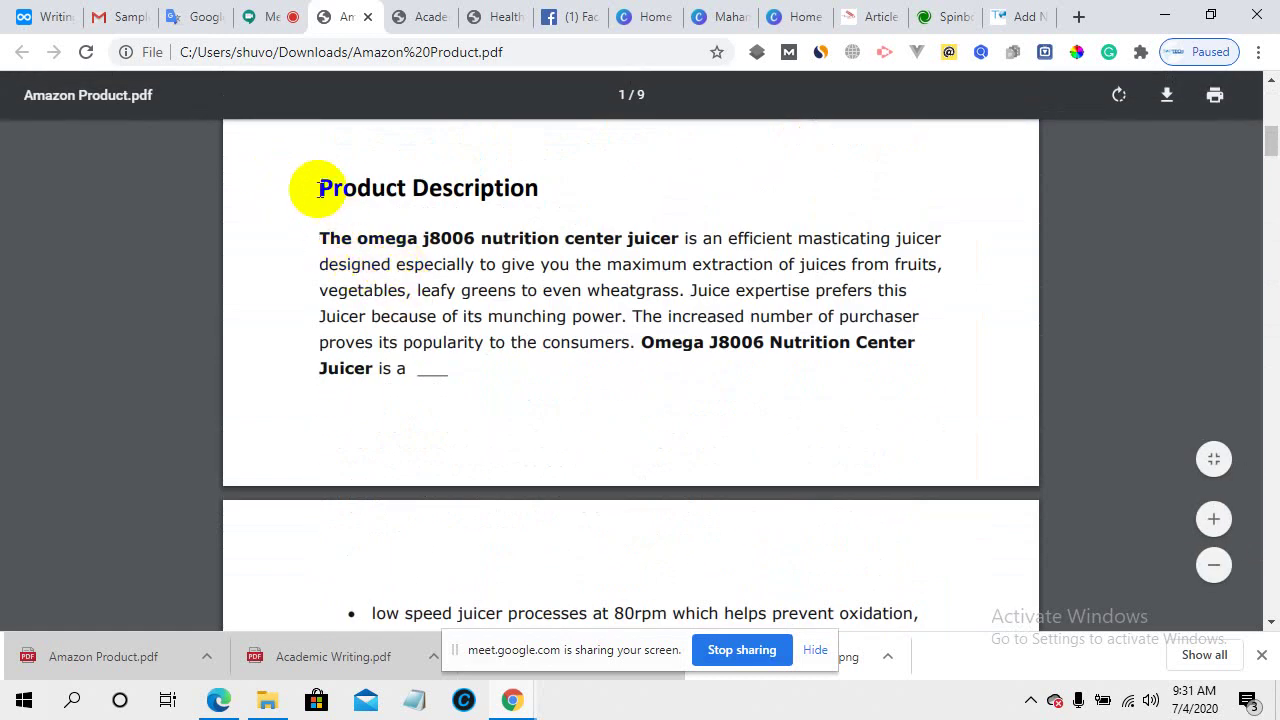
- Select all the article text in the PDF with Ctrl+A
left_click_drag(306, 180, 836, 620)
left_click(818, 550)
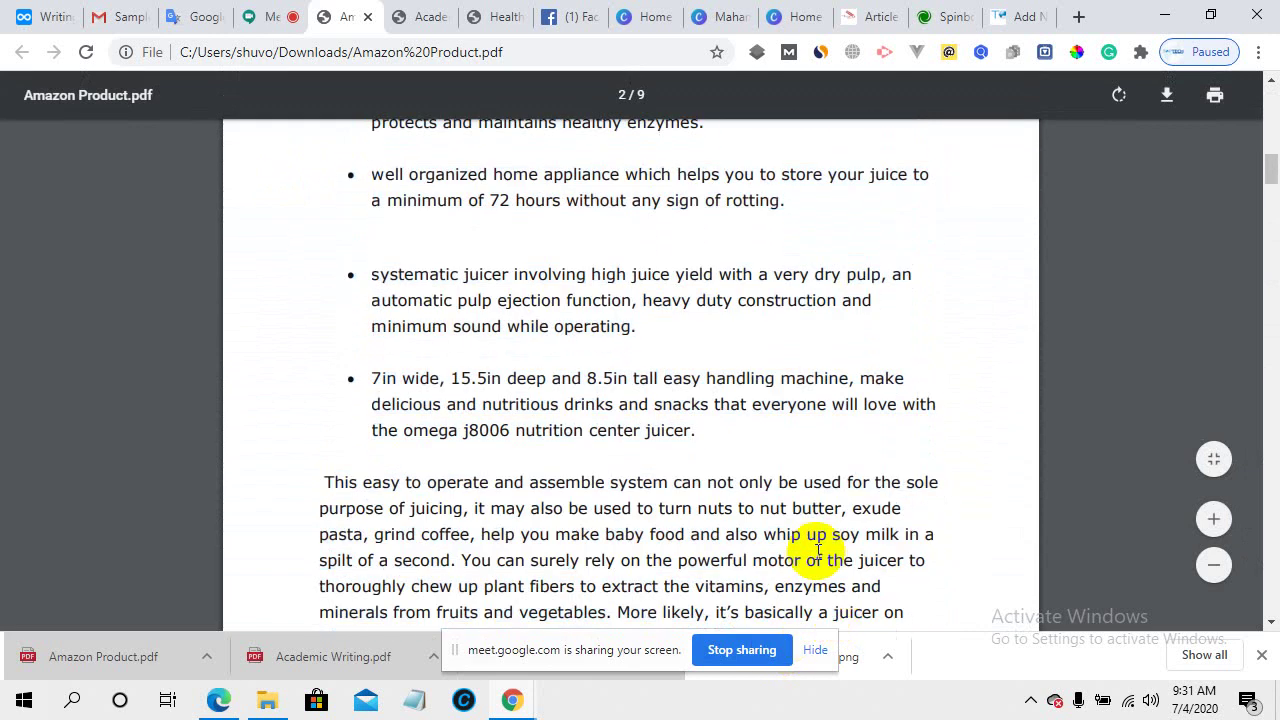
key("ctrl+a")
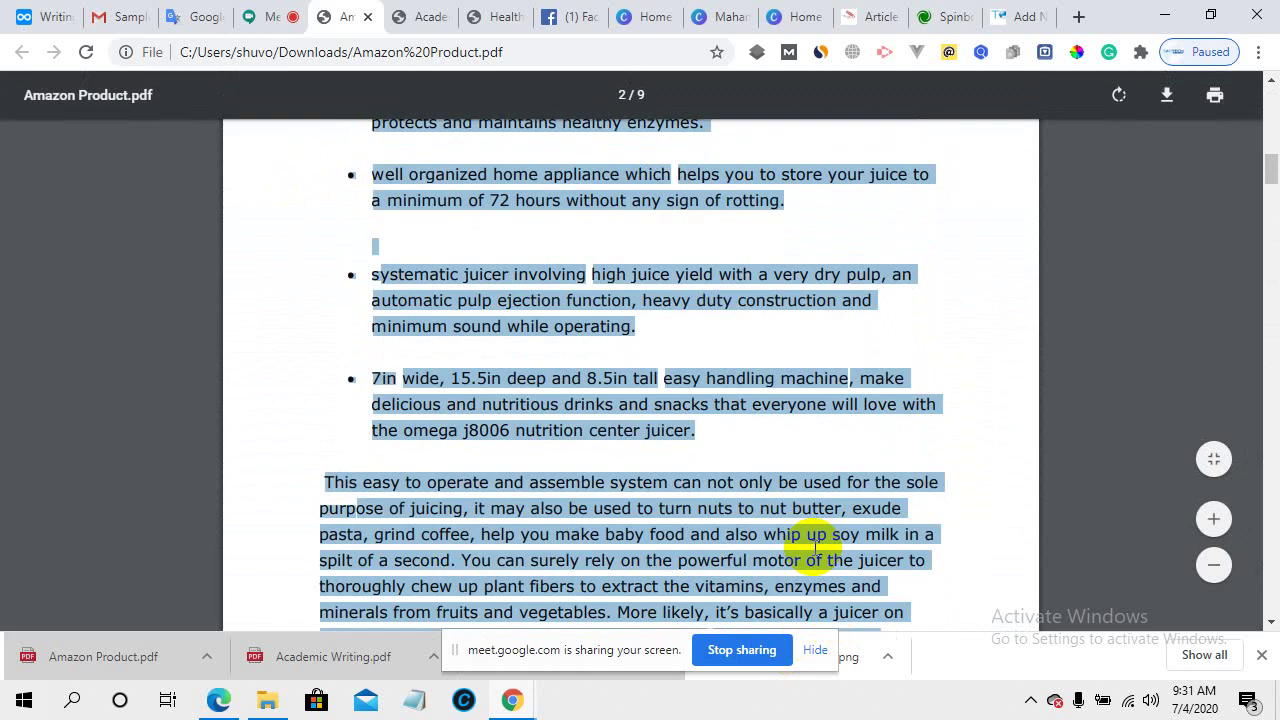
- Paste the copied PDF article into the WordPress post body
left_click(1015, 14)
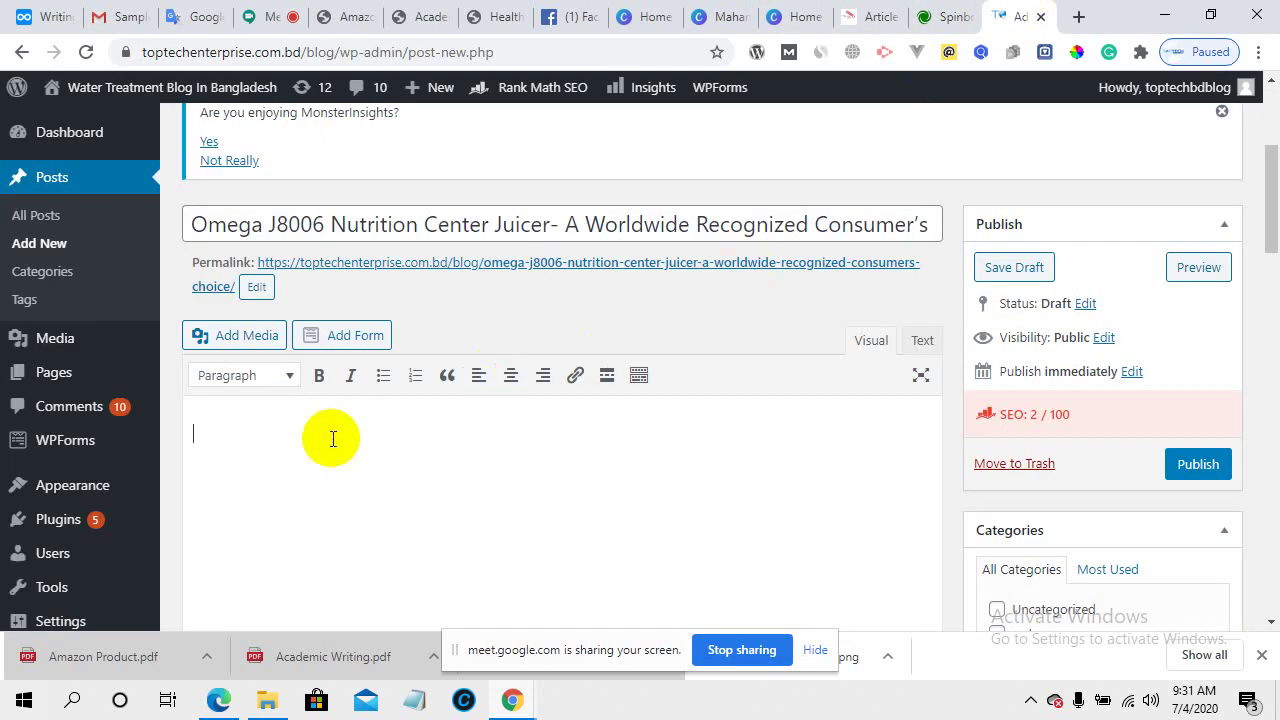
key("ctrl+v")
scroll(443, 449, "up", 5)
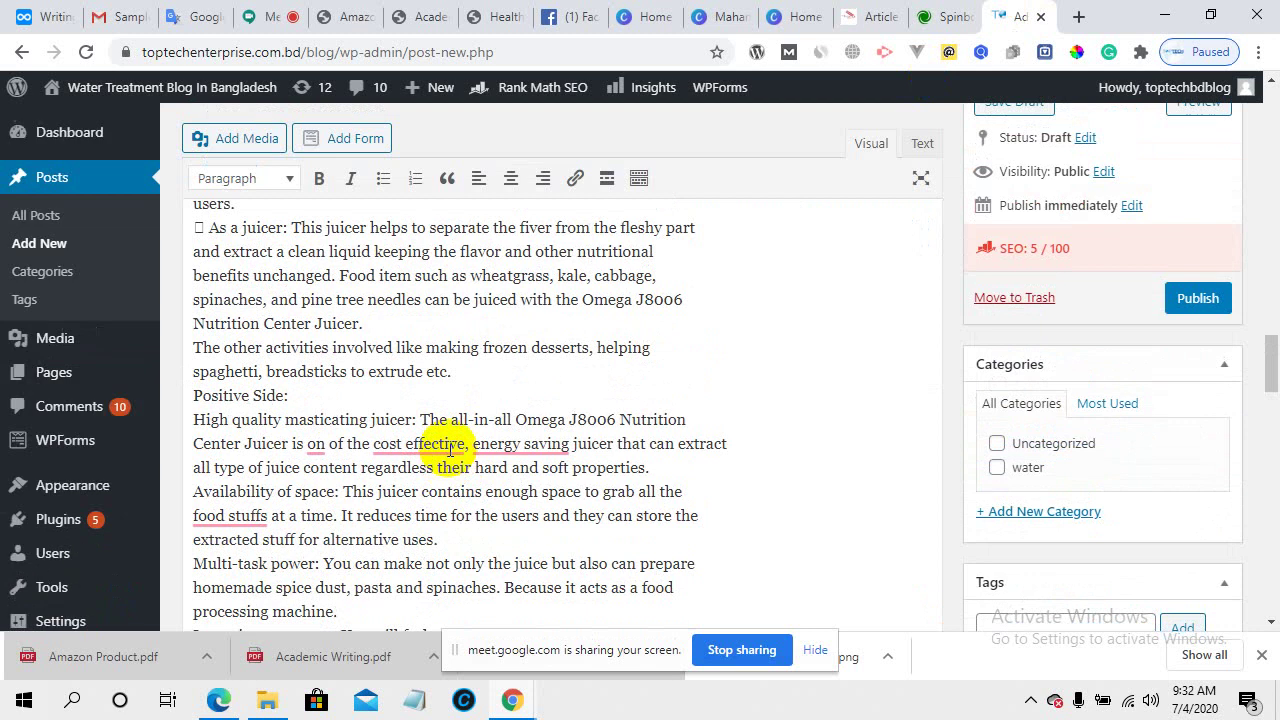
scroll(450, 449, "up", 15)
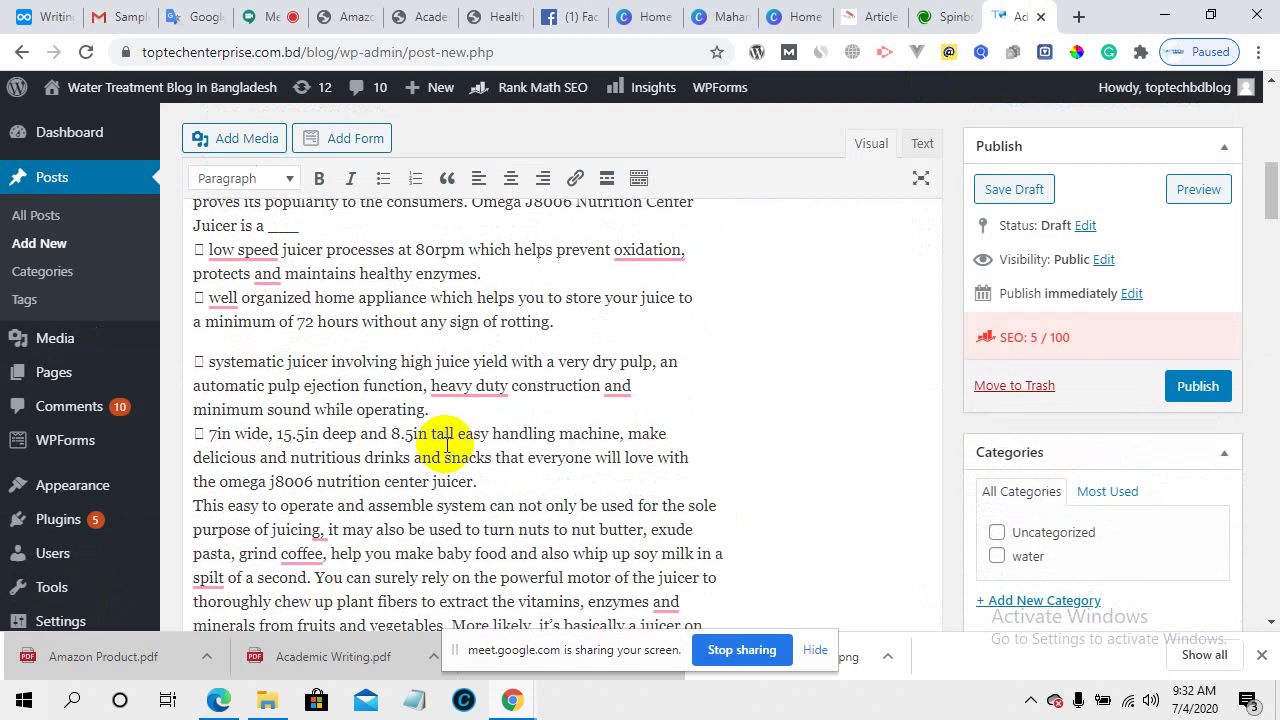
scroll(445, 447, "up", 10)
scroll(445, 444, "down", 5)
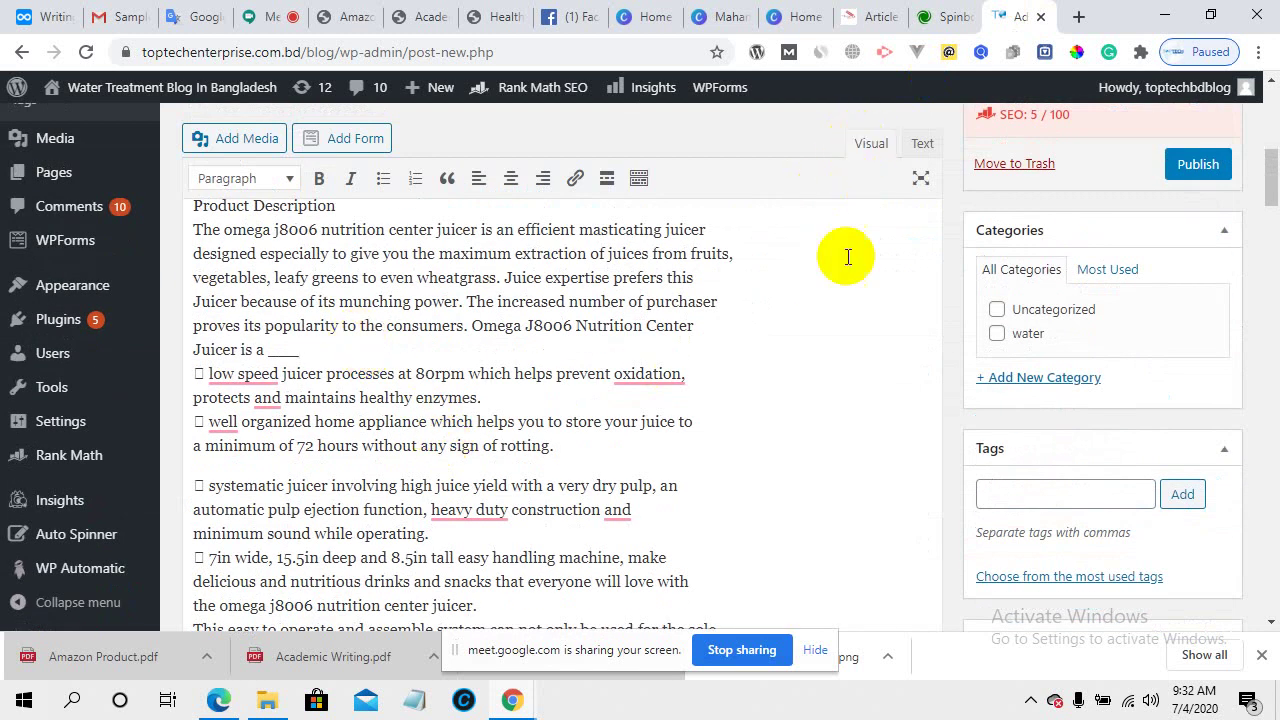
- Delete the three duplicate title lines sitting above Product Description
left_click(918, 146)
left_click(874, 144)
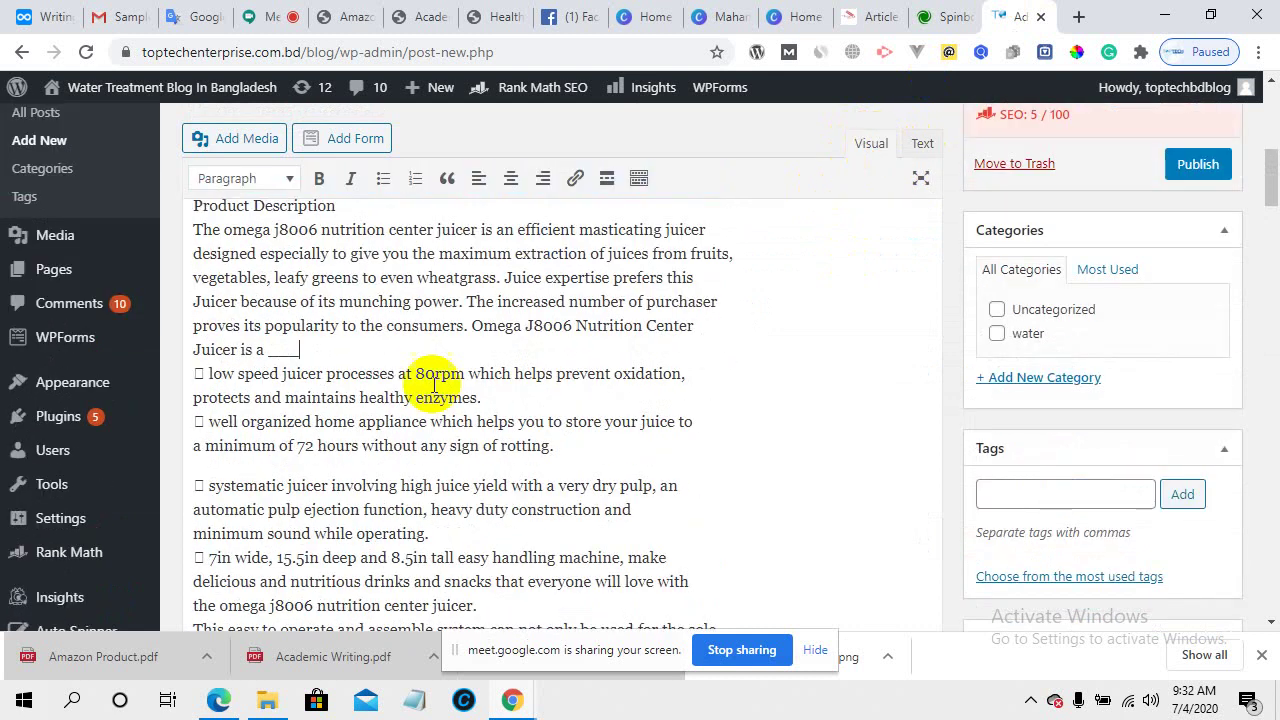
scroll(330, 434, "up", 5)
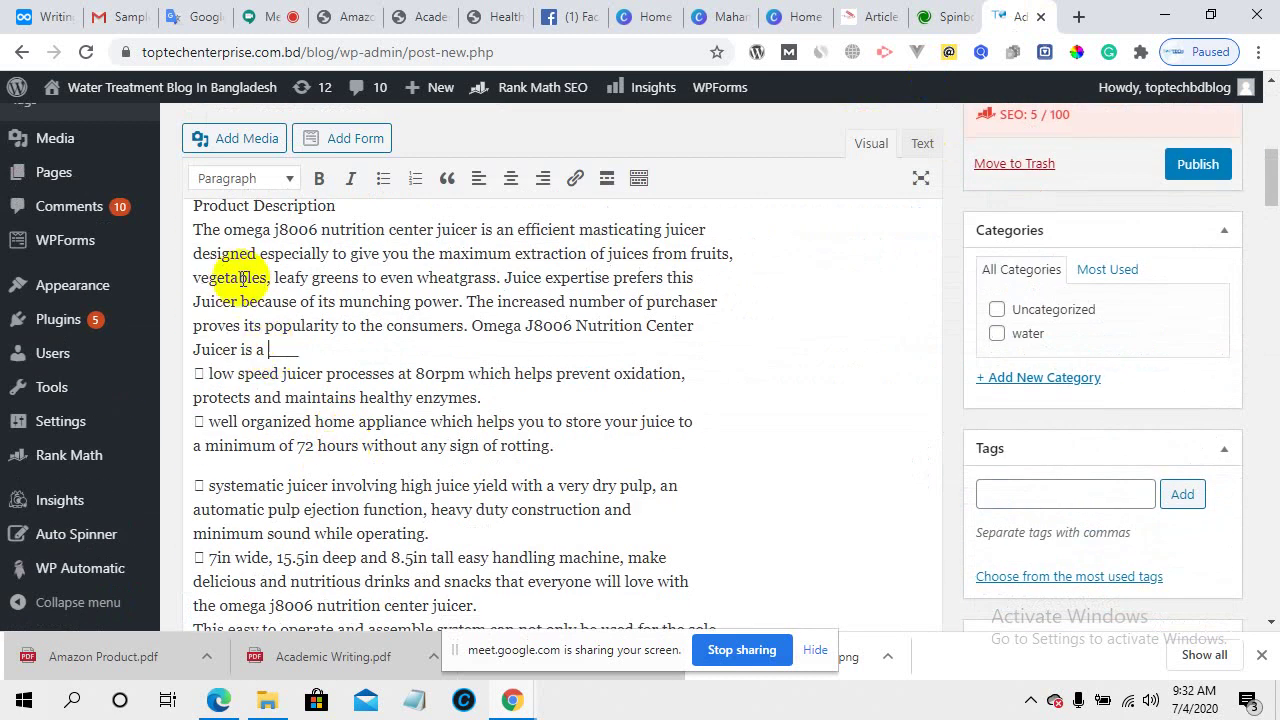
scroll(265, 355, "up", 2)
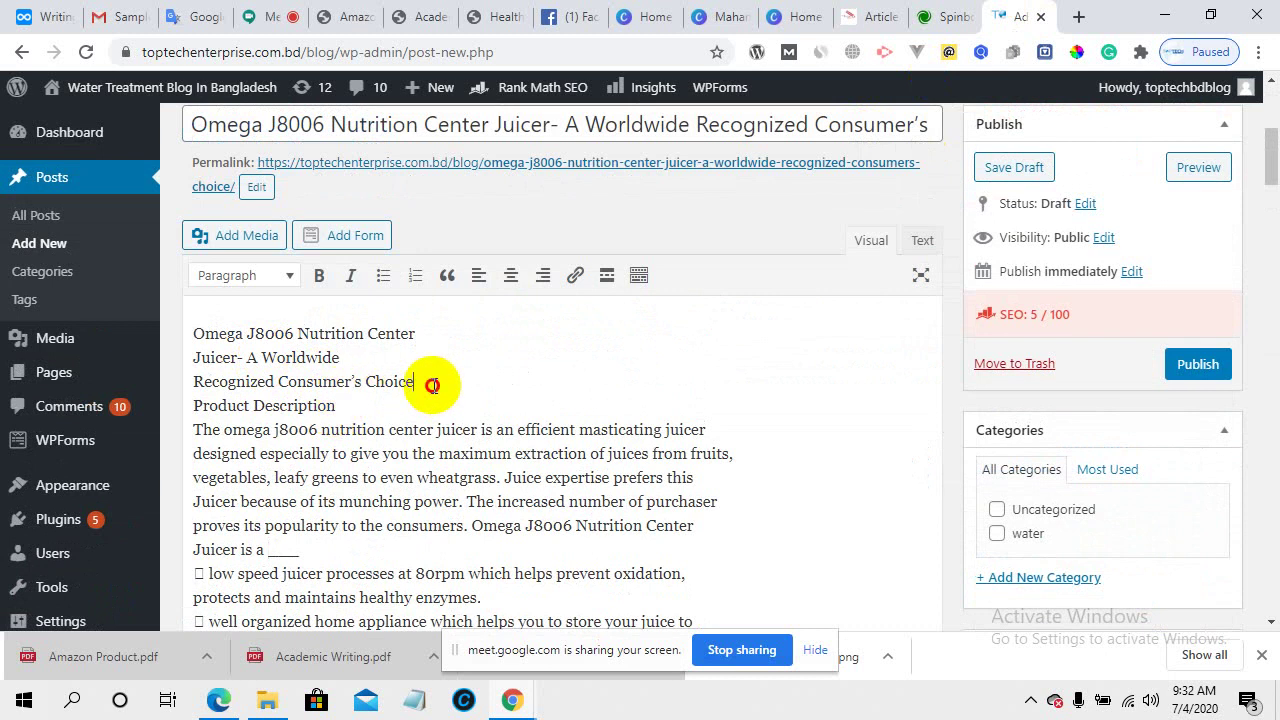
left_click_drag(420, 383, 196, 318)
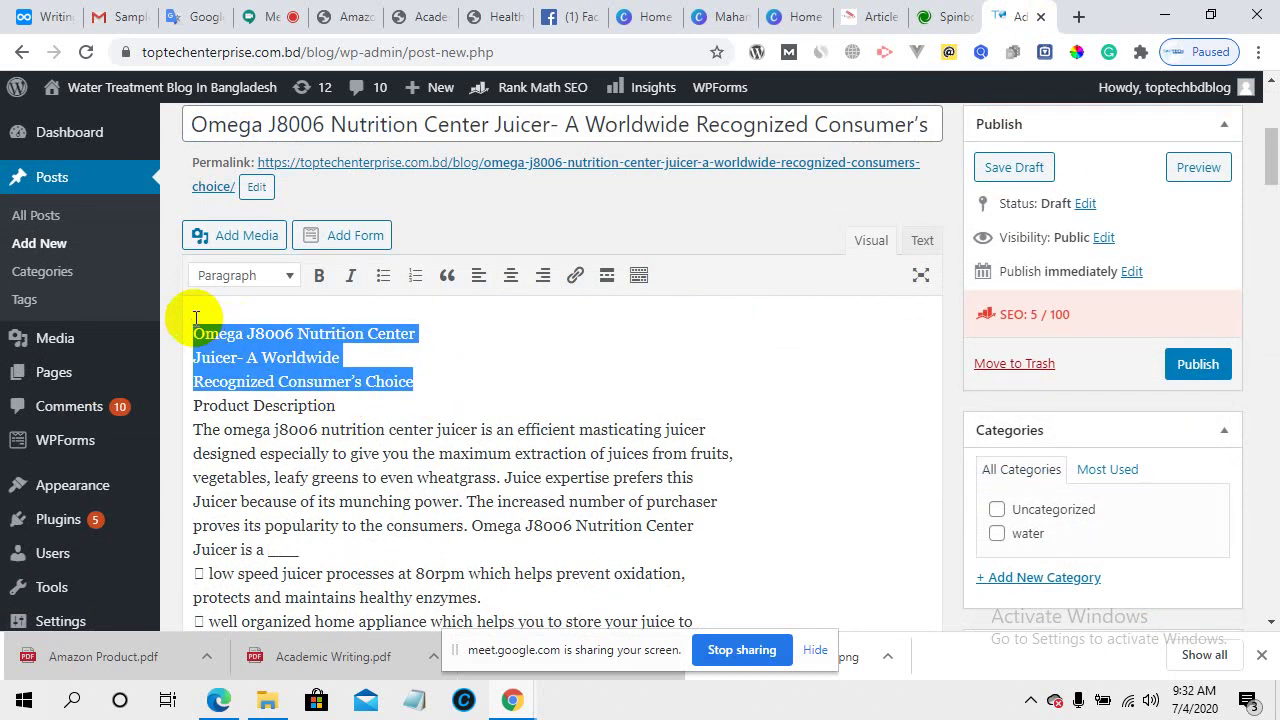
key("BackSpace")
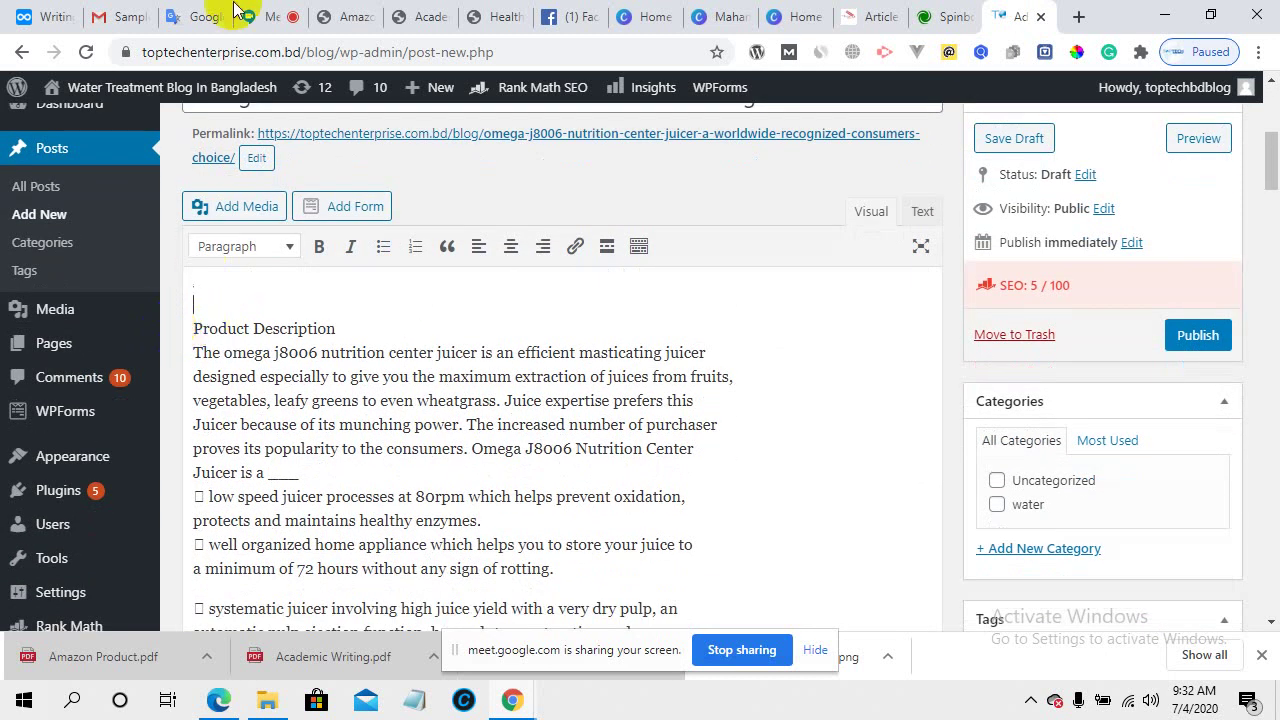
- Admit the waiting participant into the Google Meet call and open a fresh browser tab
left_click(251, 14)
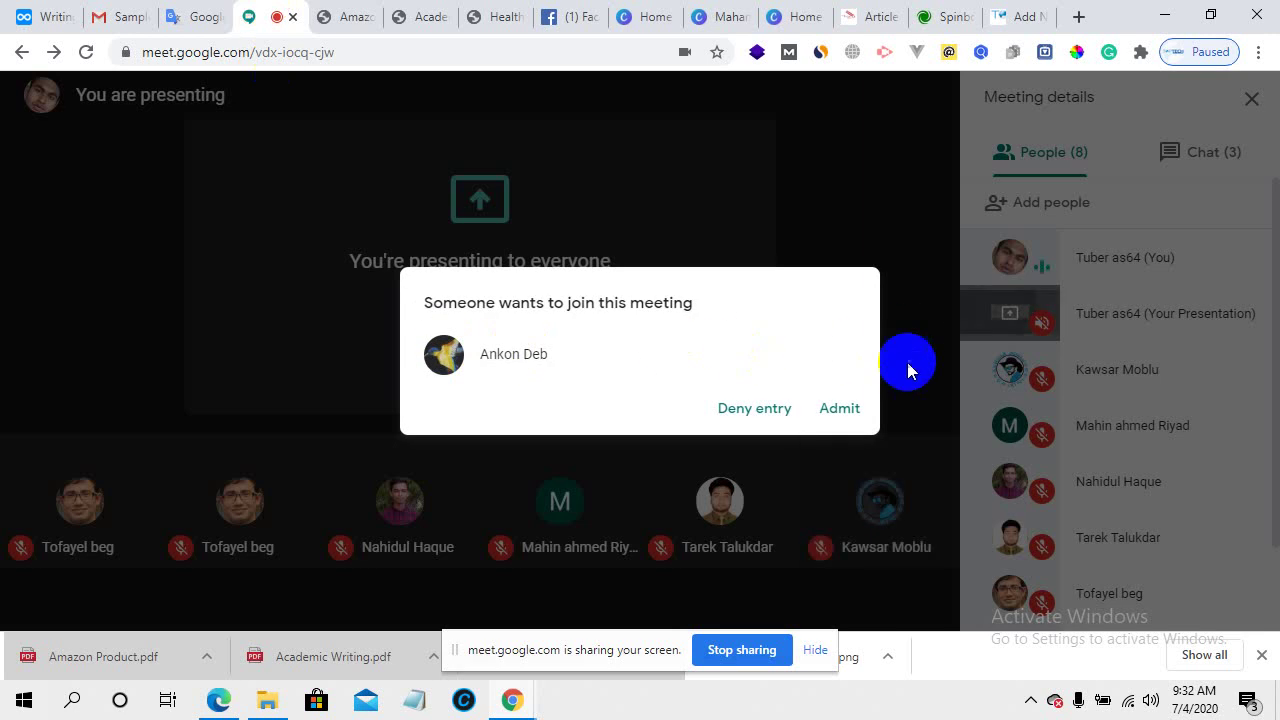
left_click(838, 400)
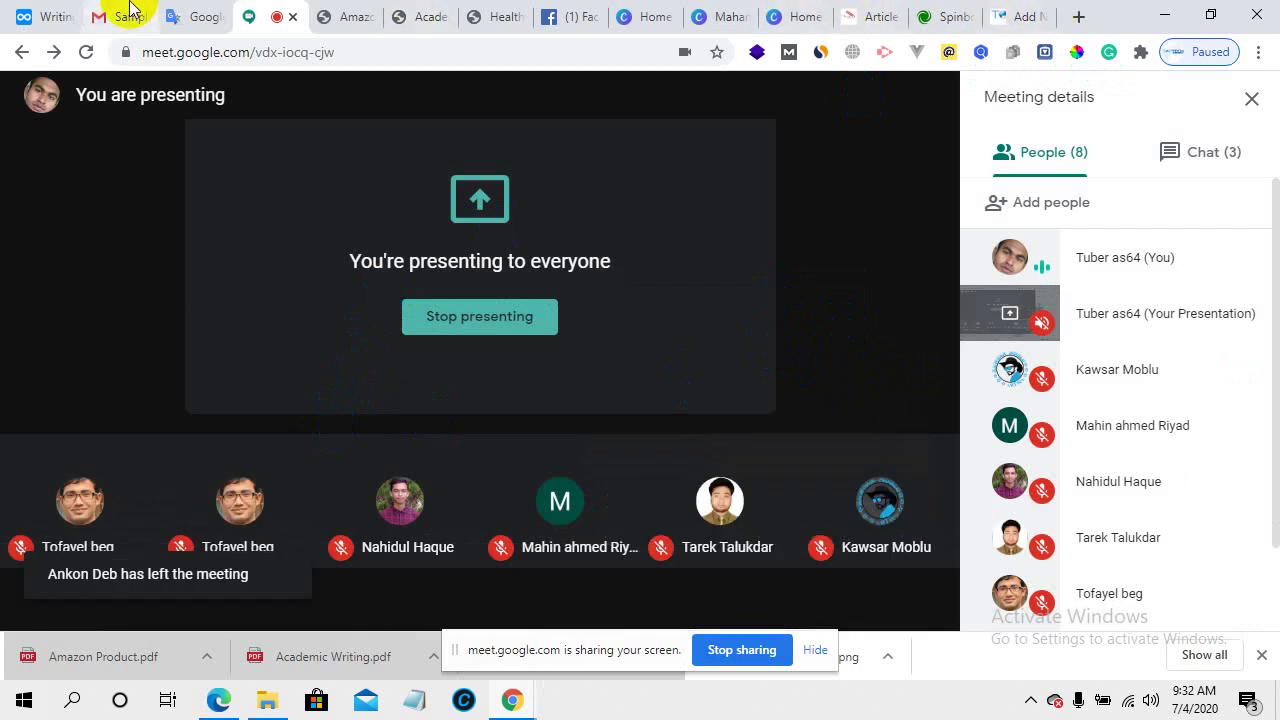
left_click(1078, 16)
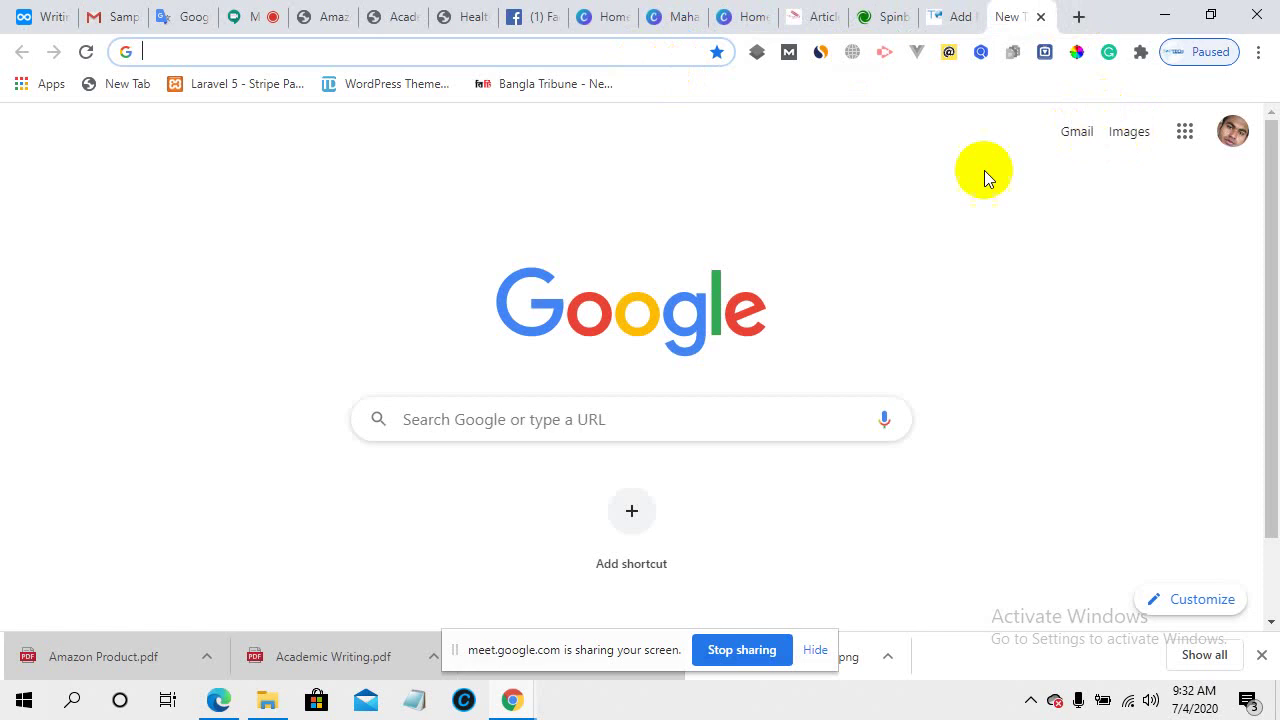
- Go to My Drive in Google Drive and create a new blank Google Docs document
left_click(1185, 133)
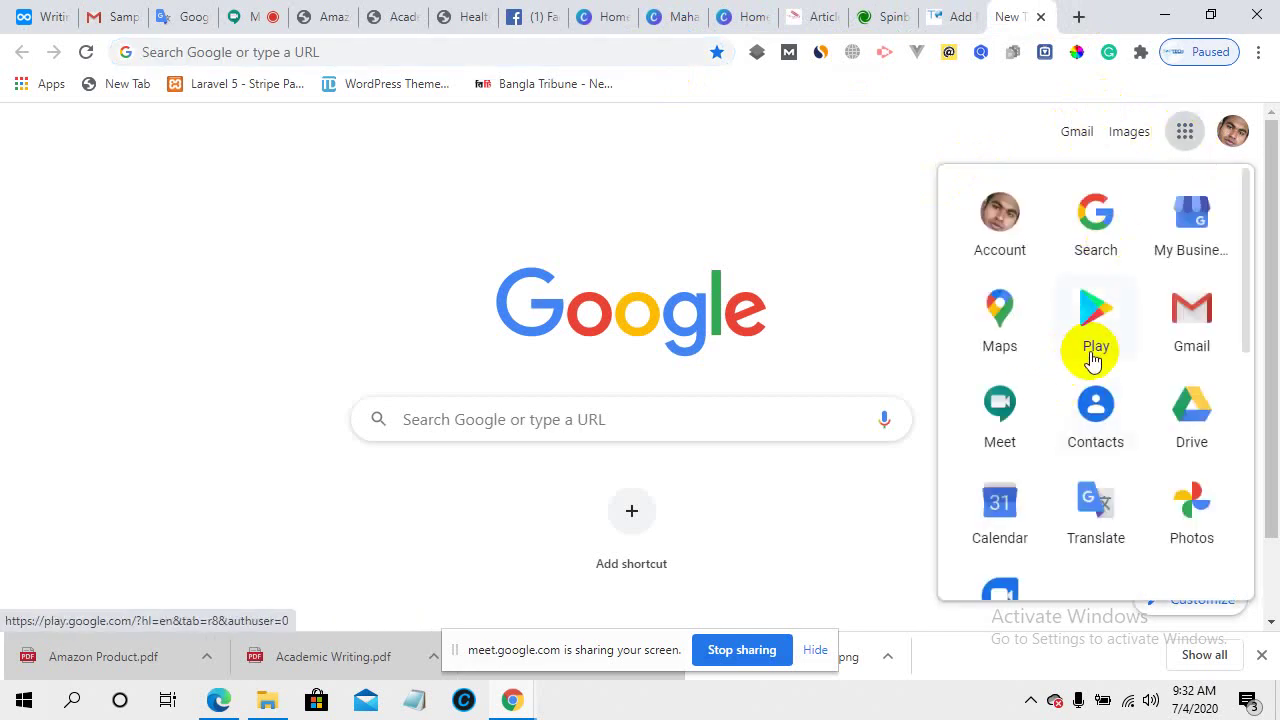
left_click(1165, 400)
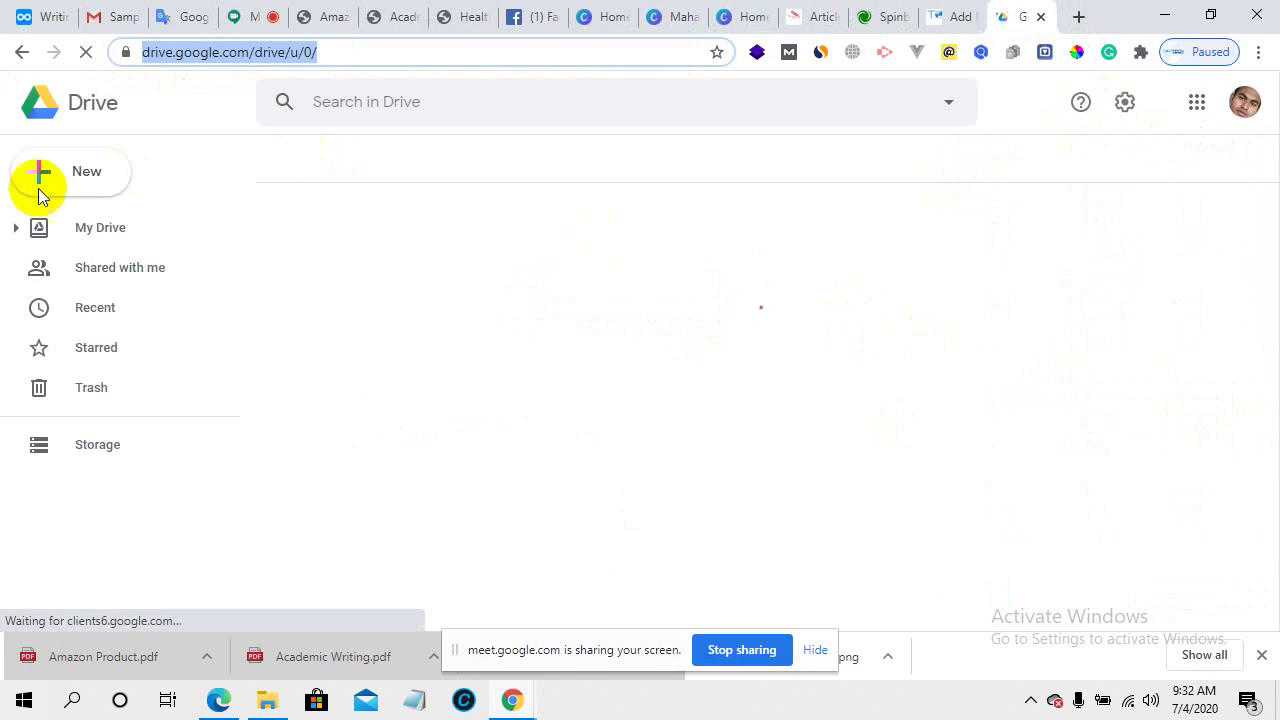
left_click(98, 156)
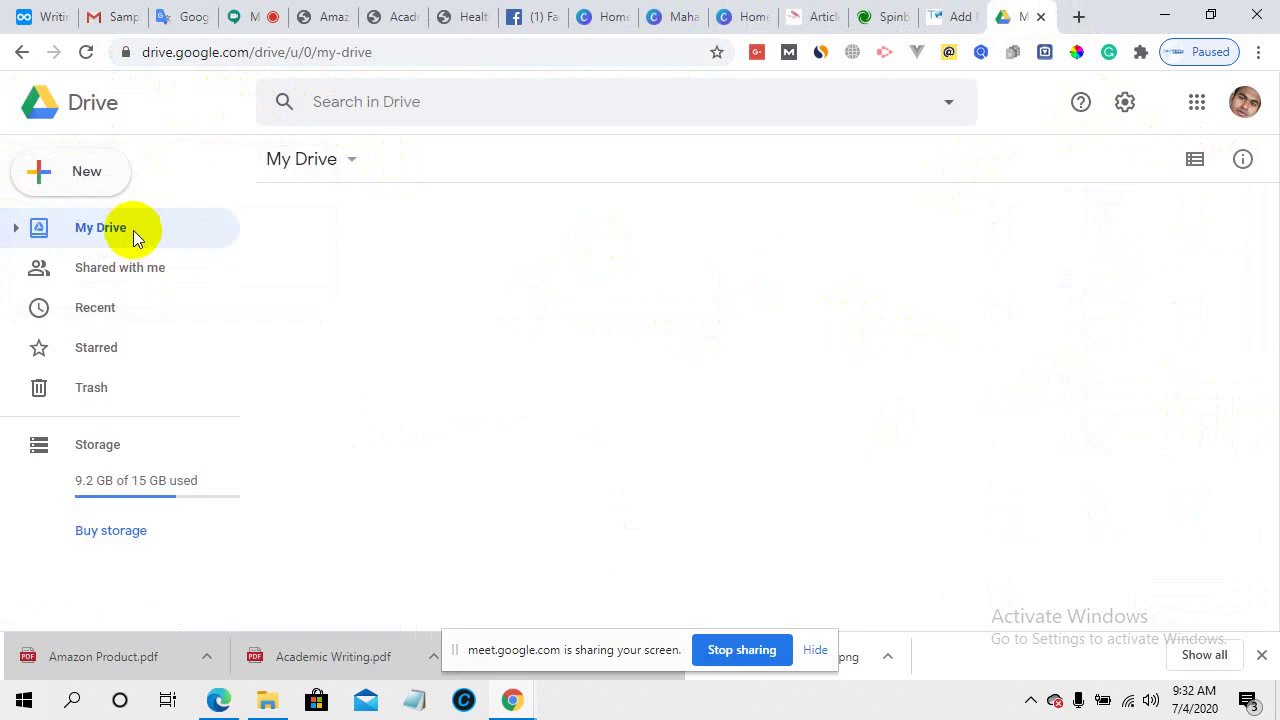
left_click(100, 174)
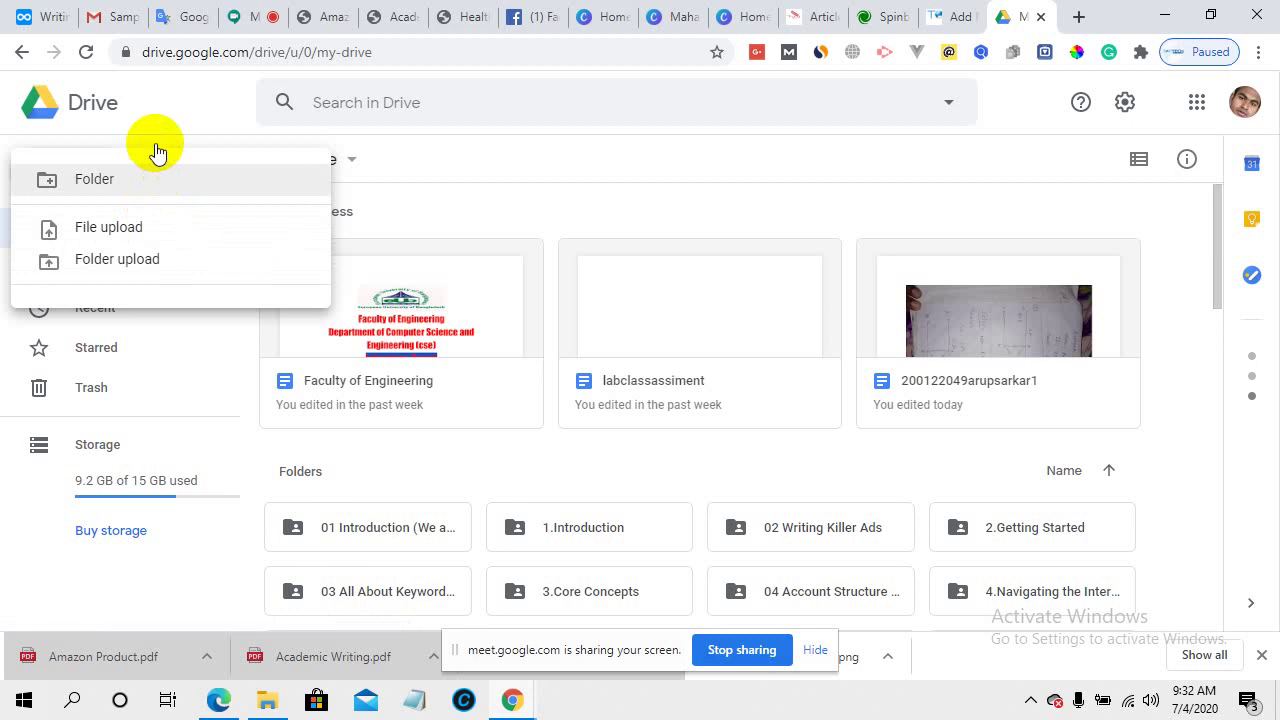
left_click(158, 307)
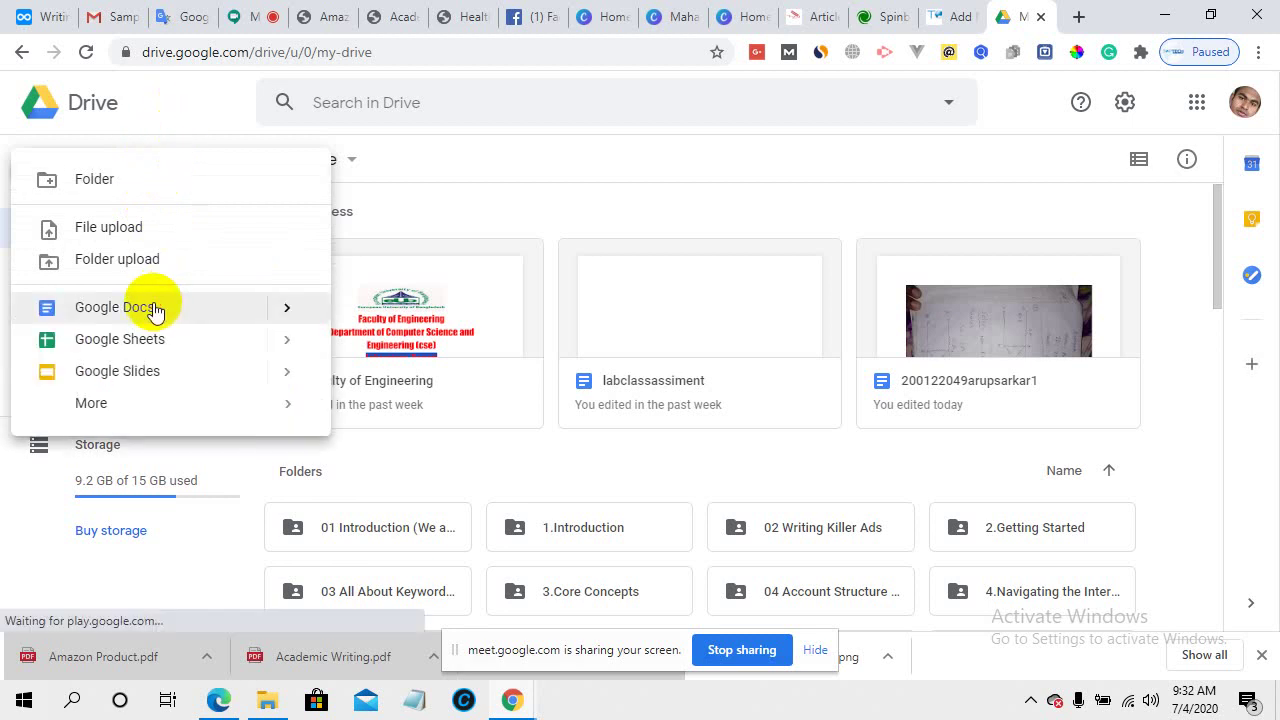
- Paste the copied juicer article from Amazon Product.pdf into the untitled Google Doc
left_click(368, 14)
left_click(296, 14)
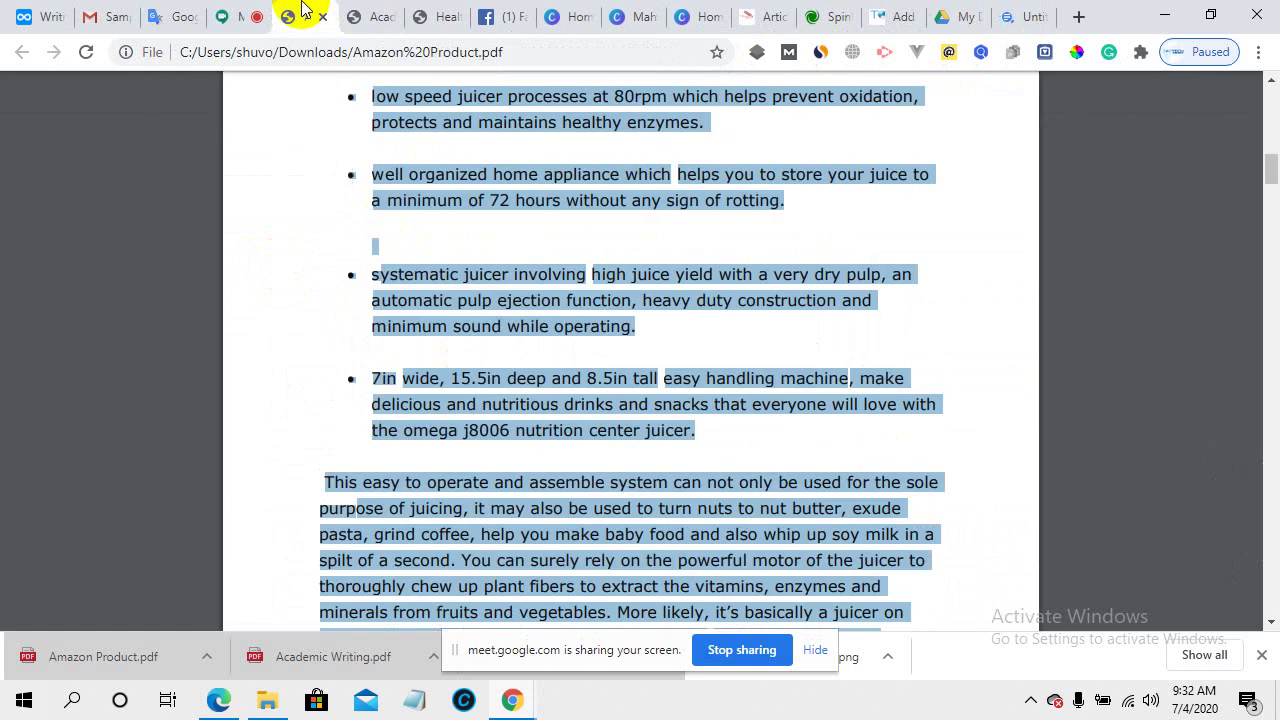
scroll(498, 438, "up", 10)
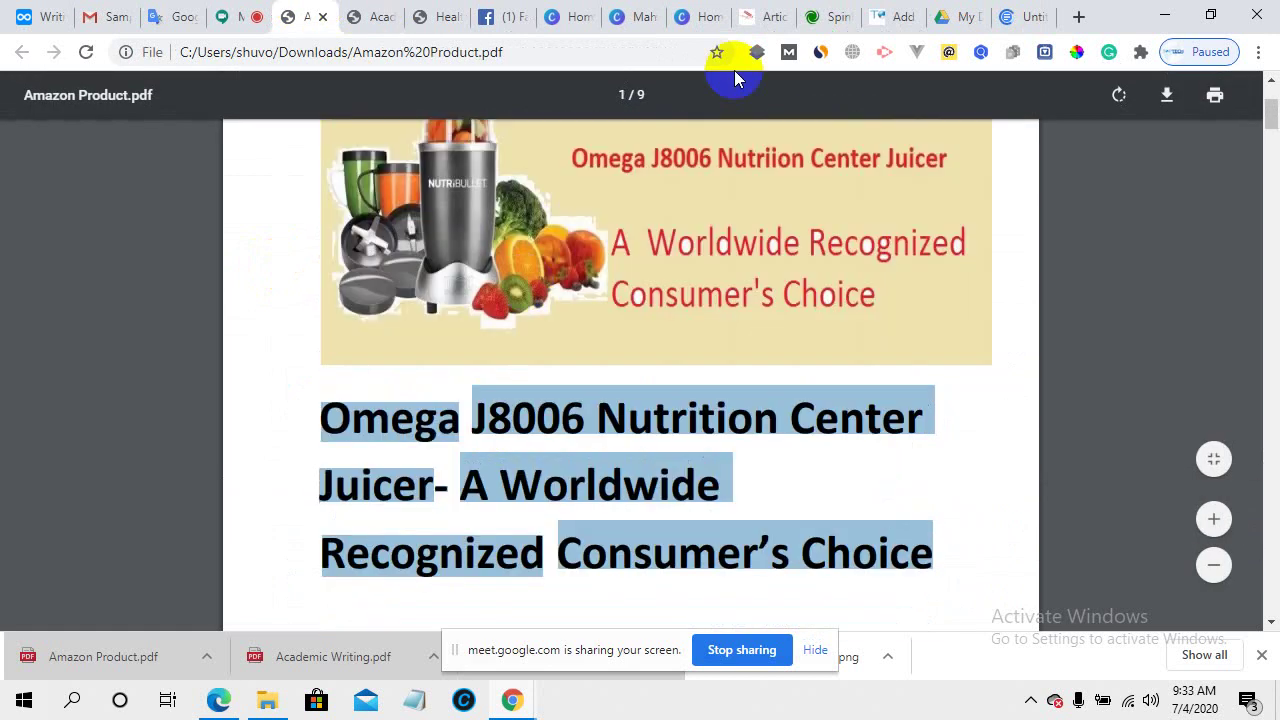
left_click(1041, 8)
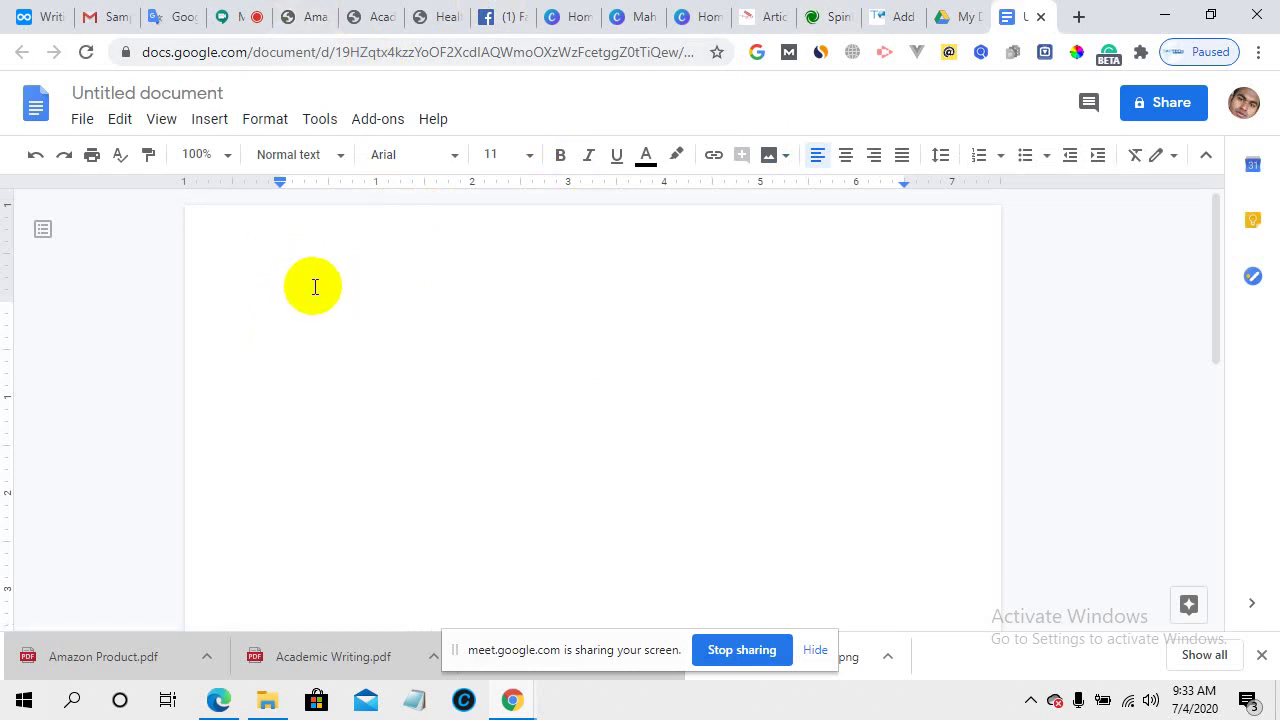
key("ctrl+v")
- Clear the text selection in the Amazon Product PDF and go back to the WordPress editor
scroll(516, 508, "up", 15)
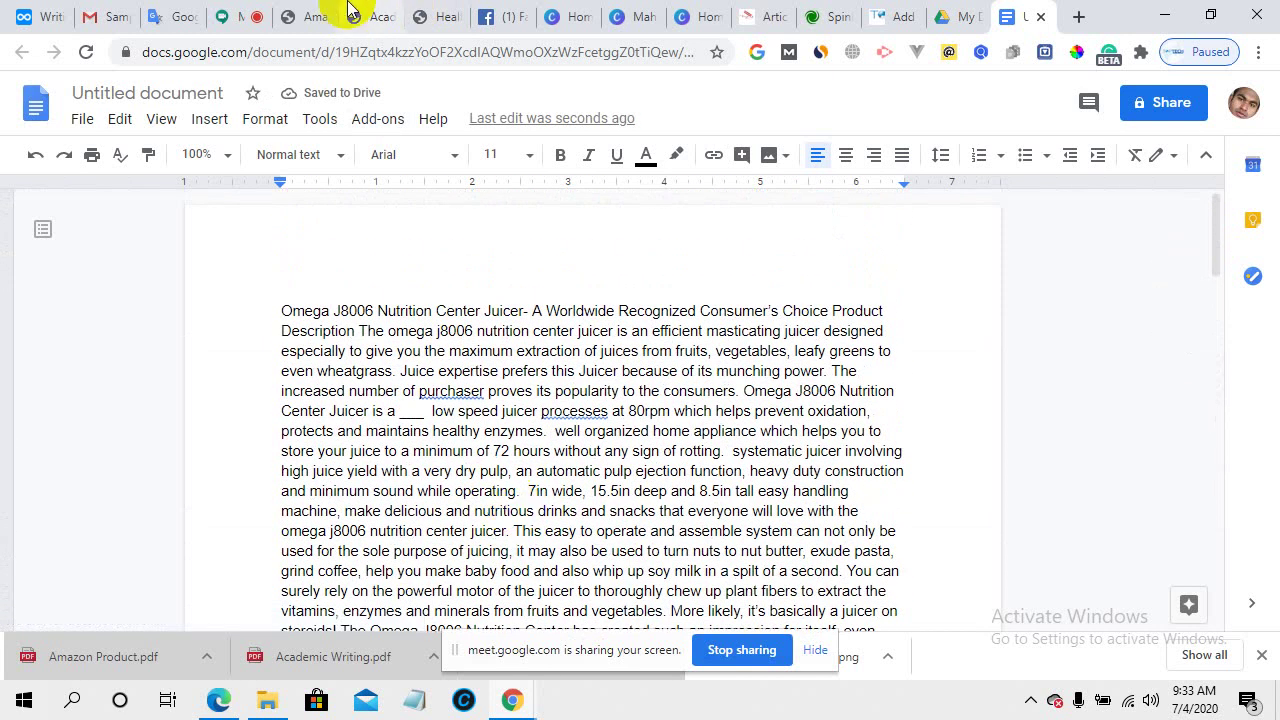
left_click(287, 12)
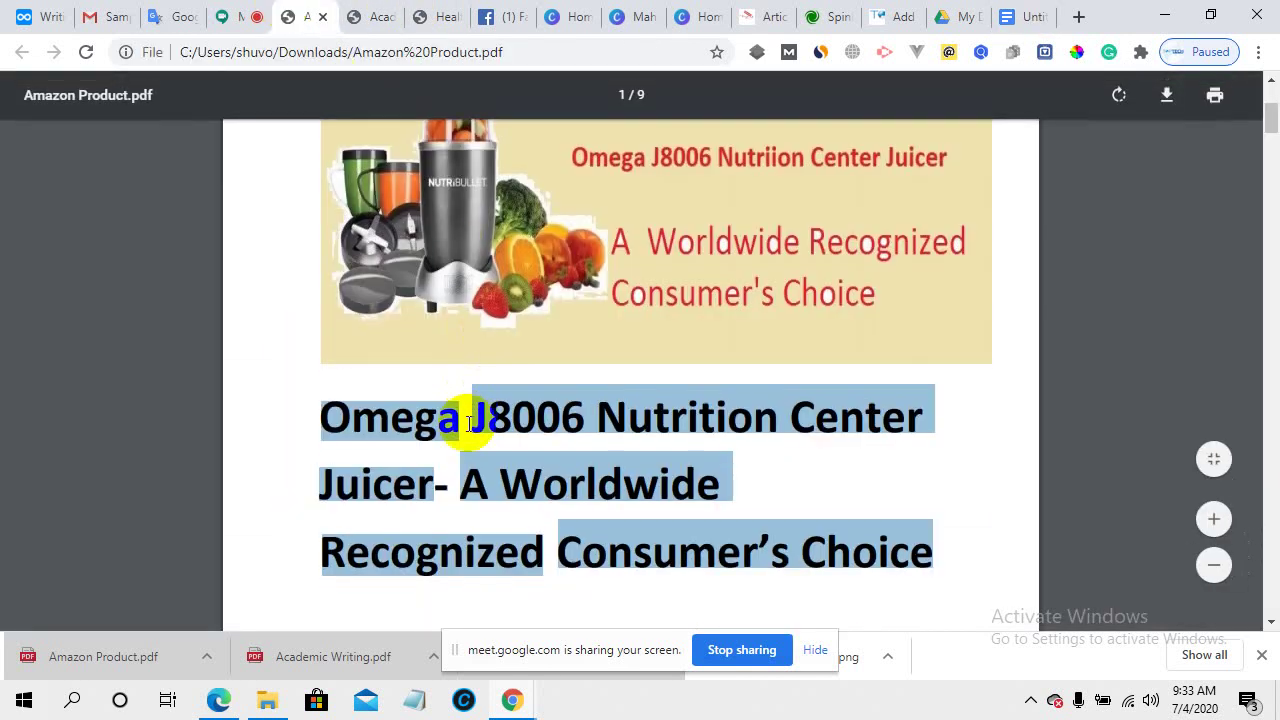
scroll(470, 345, "down", 3)
left_click(480, 340)
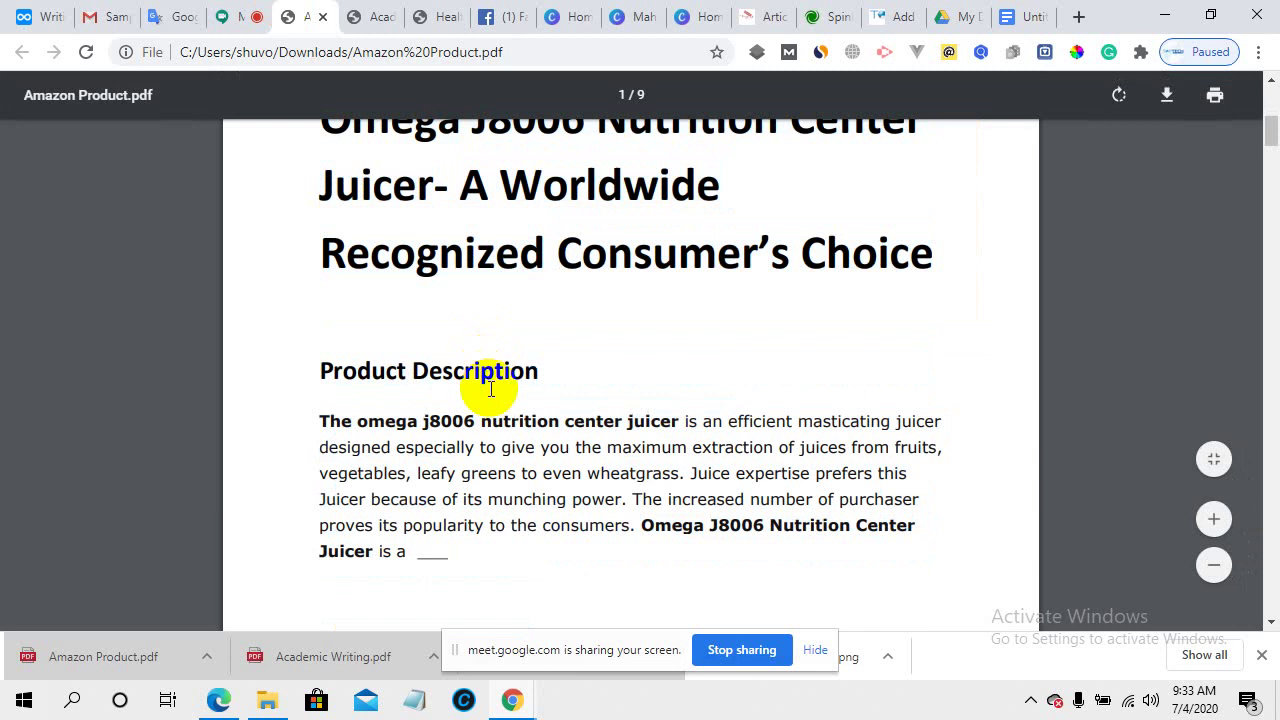
scroll(415, 478, "up", 1)
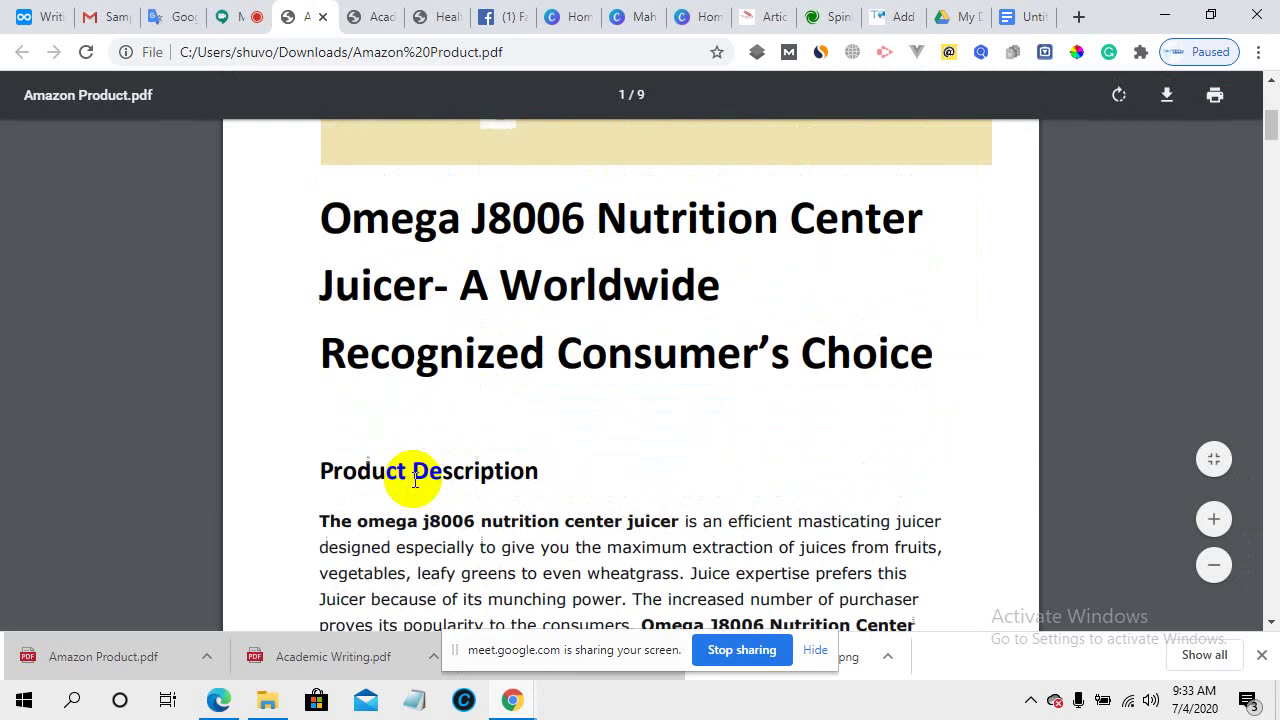
left_click(886, 14)
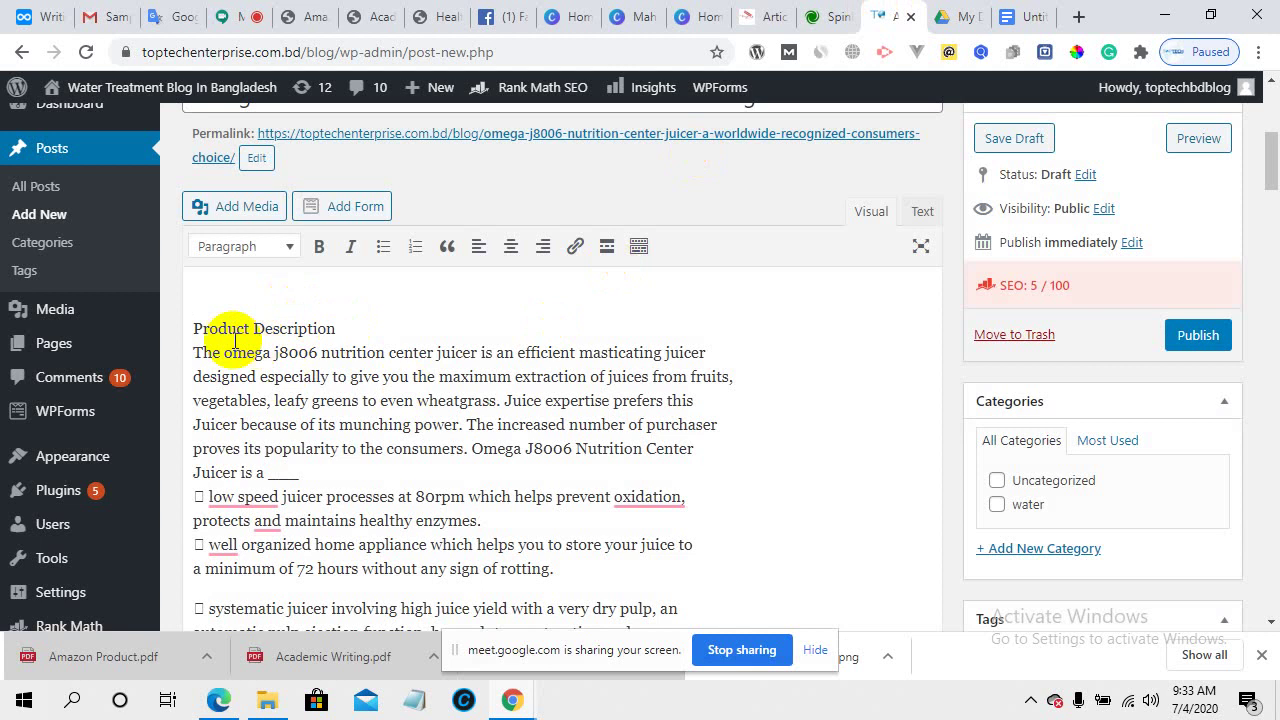
- Remove the empty line above Product Description and make that line a Heading 2
left_click(194, 328)
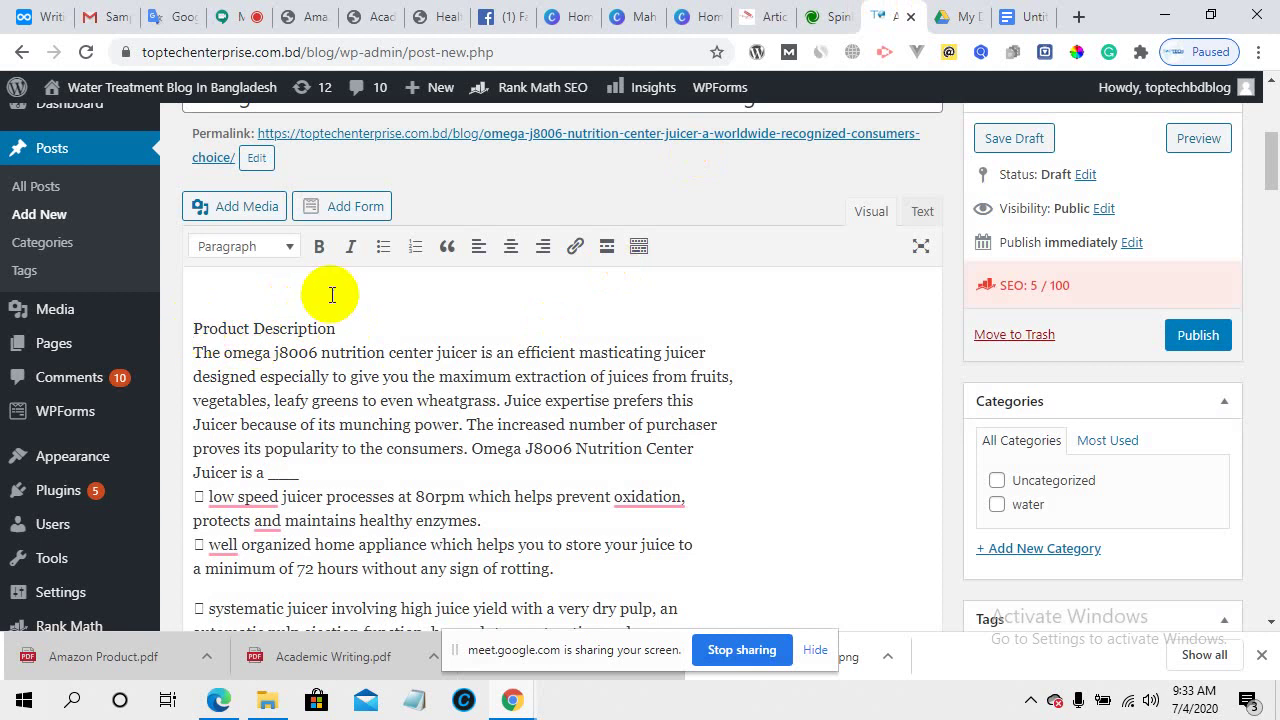
key("BackSpace")
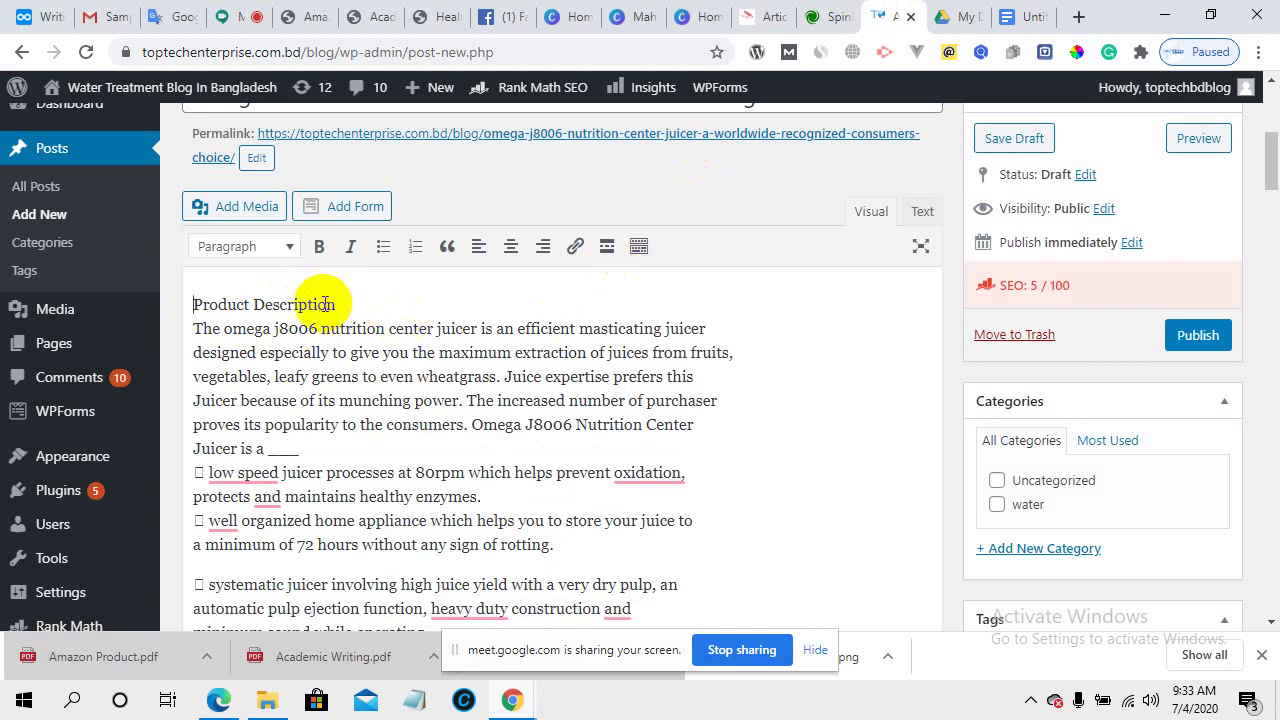
left_click_drag(340, 306, 200, 298)
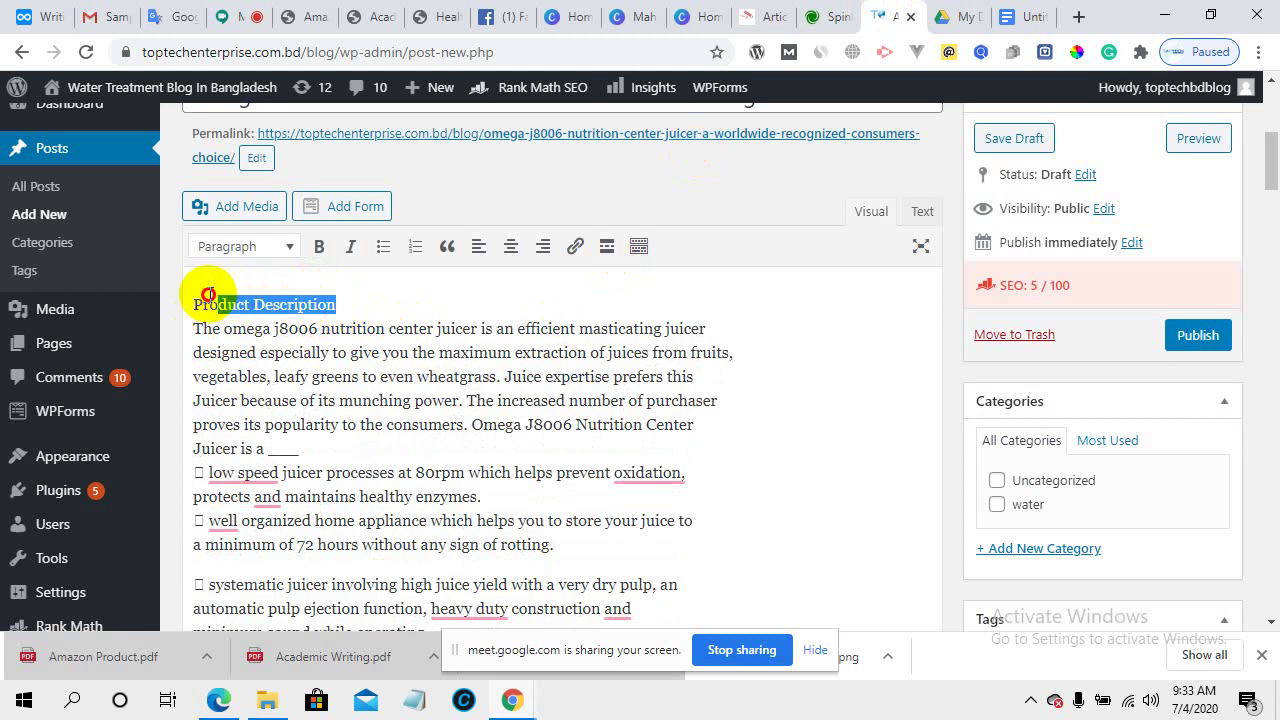
left_click(262, 252)
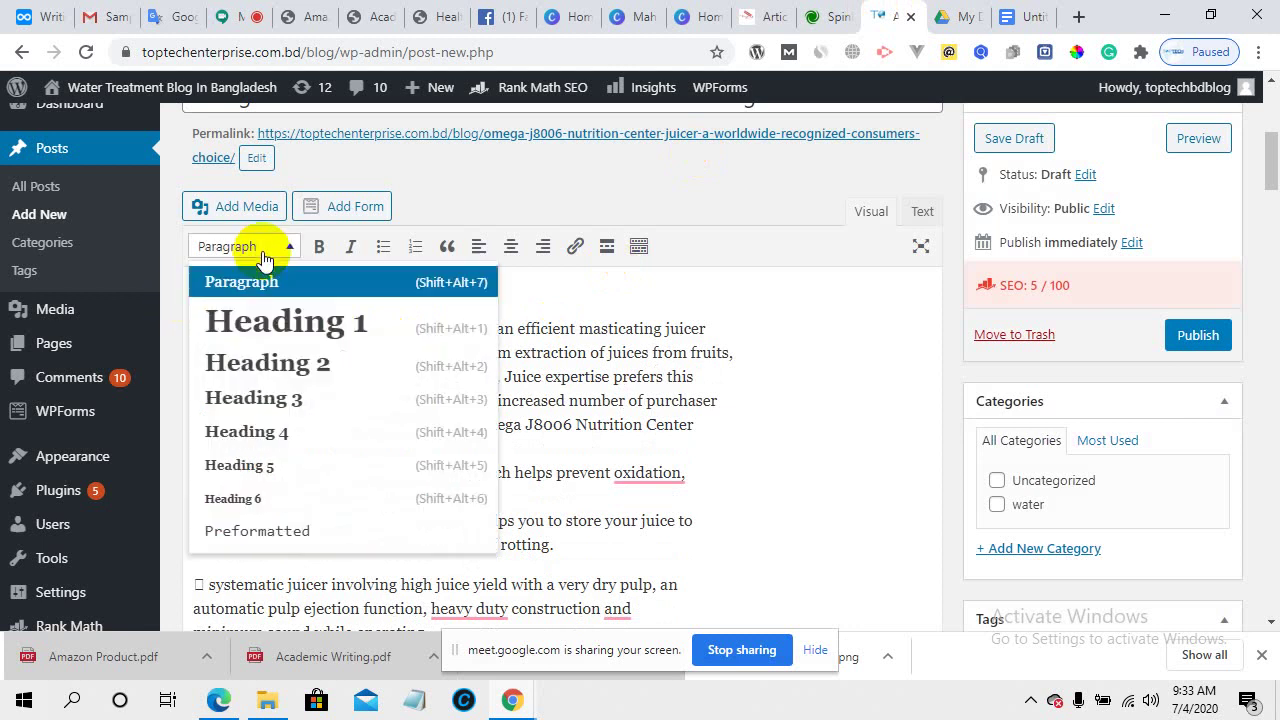
left_click(311, 362)
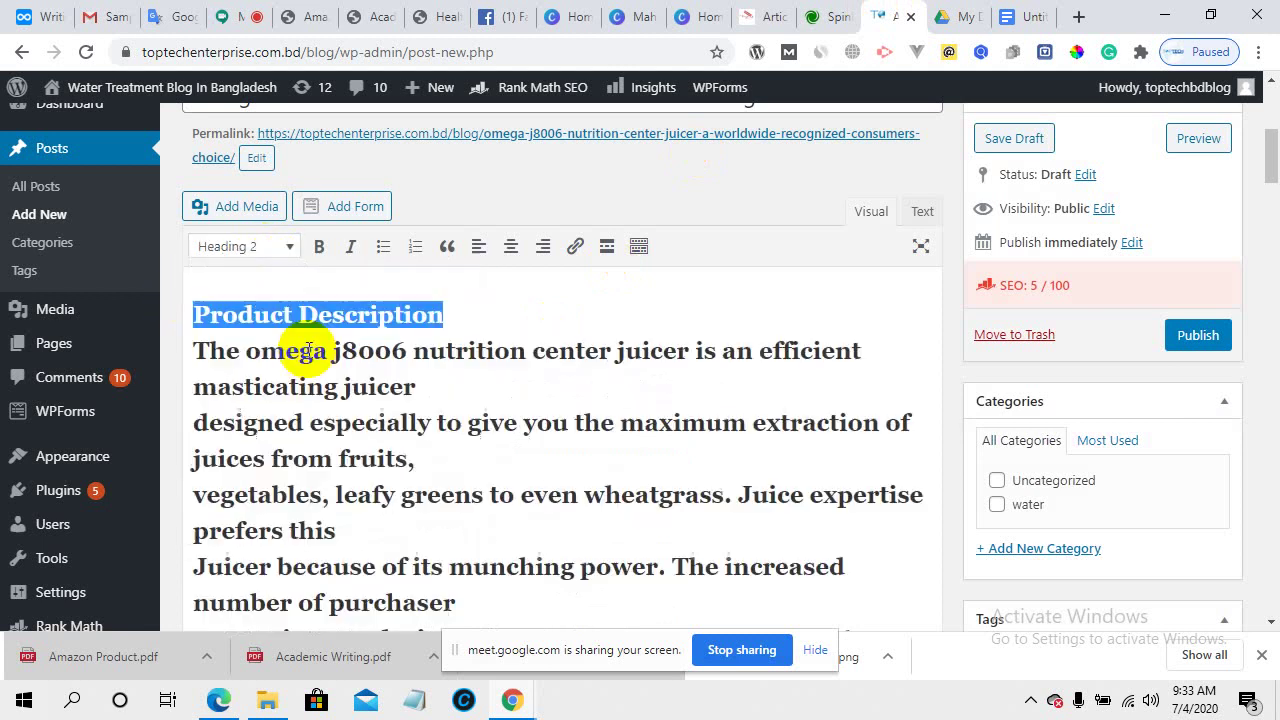
left_click(488, 309)
- Turn Product Description back into a normal paragraph and add an empty paragraph after it
triple_click(357, 309)
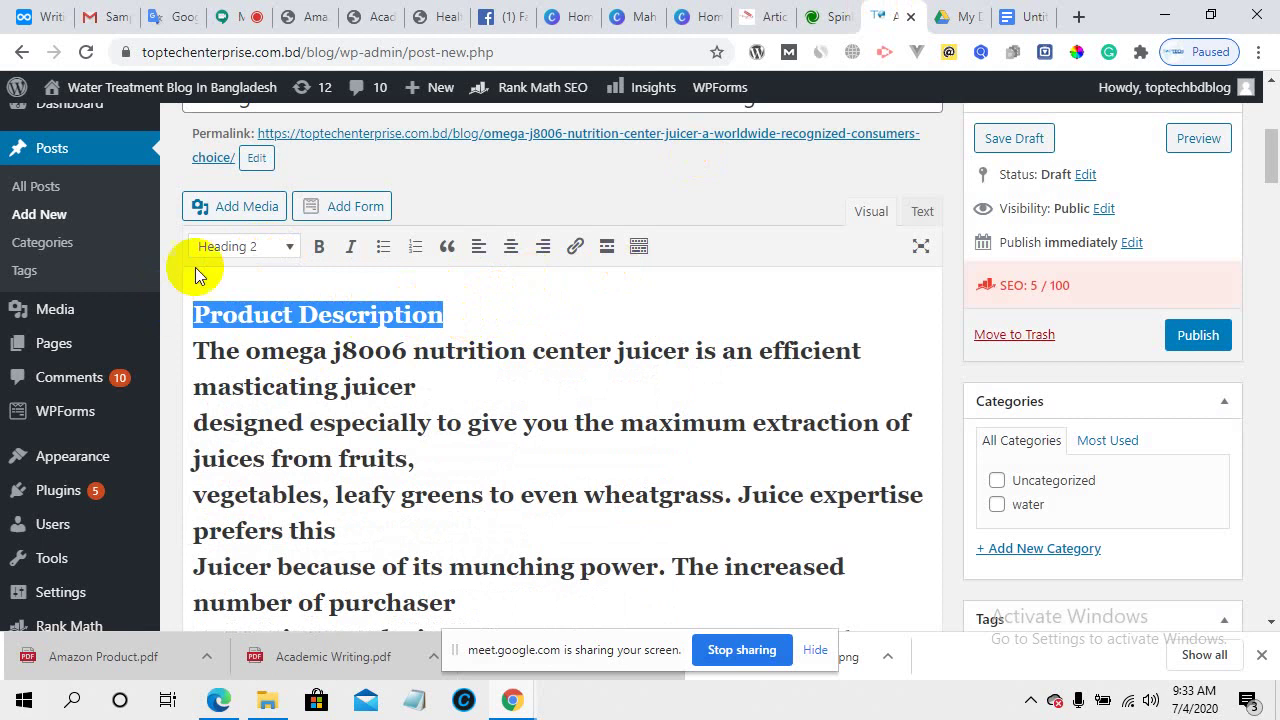
left_click(255, 252)
left_click(258, 280)
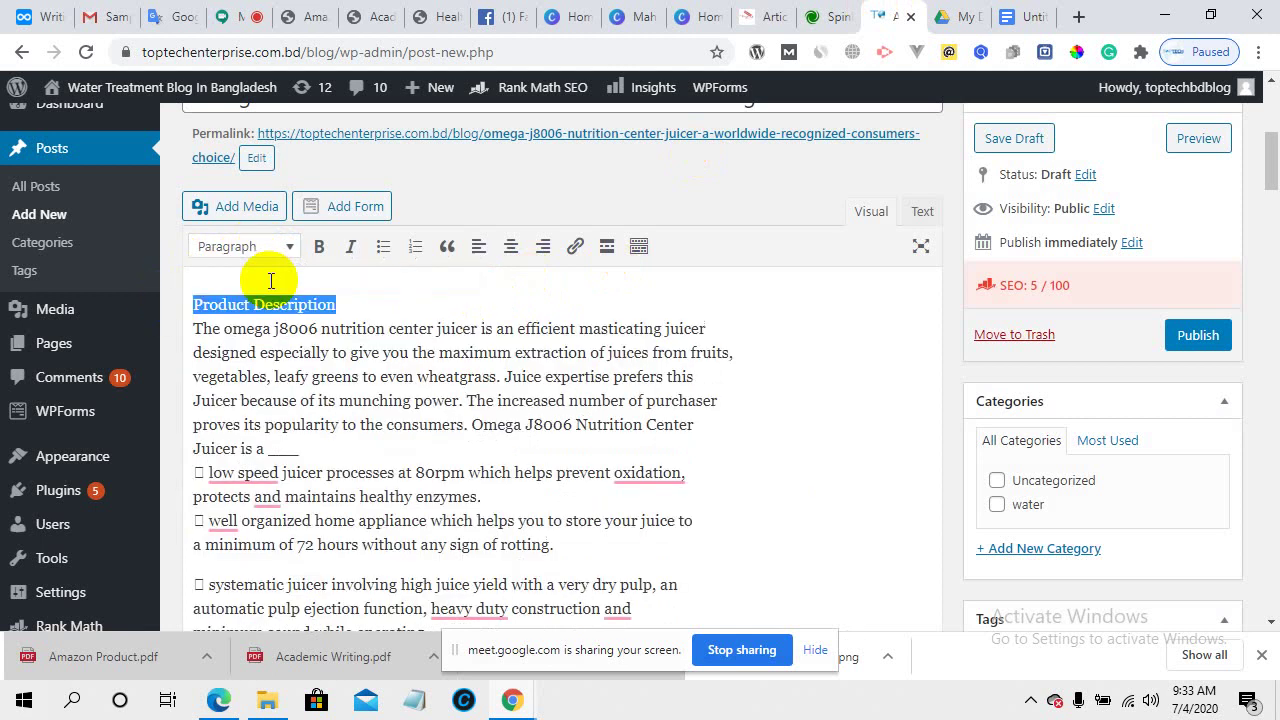
left_click(367, 308)
key("Return")
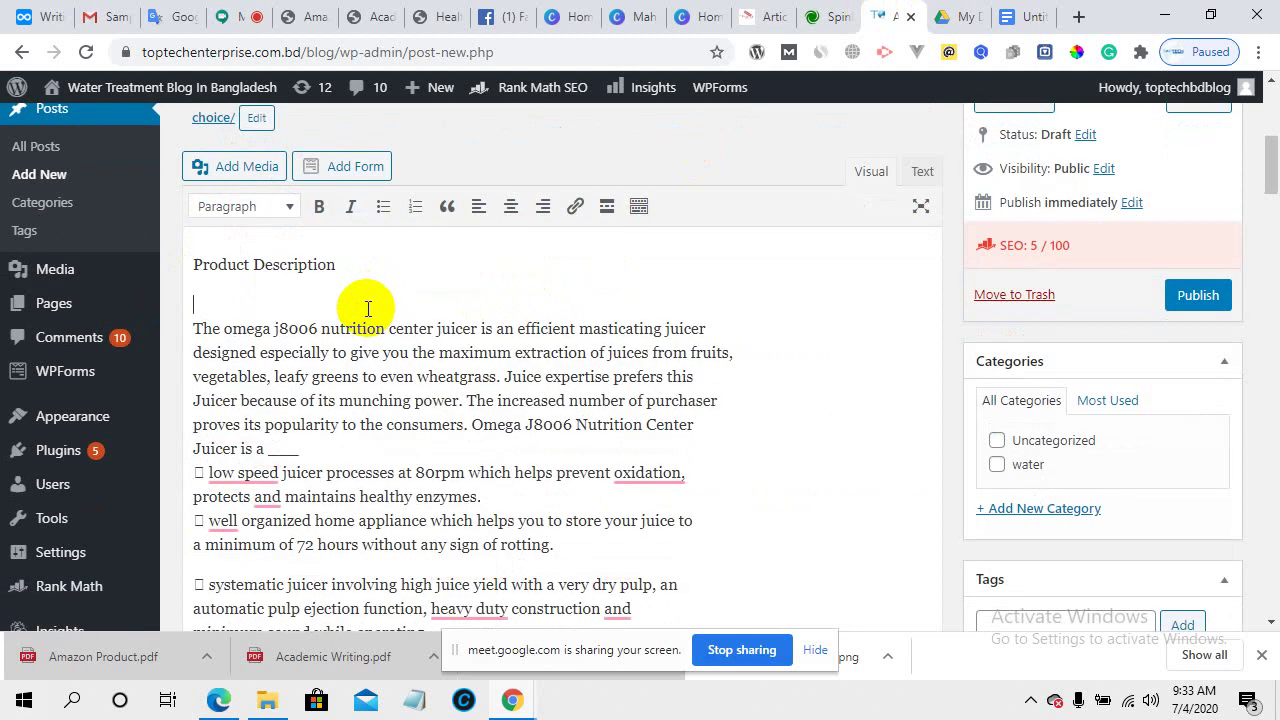
- Reapply Heading 2 to Product Description and delete the blank line before 'The omega' paragraph
left_click_drag(343, 264, 180, 264)
left_click(277, 207)
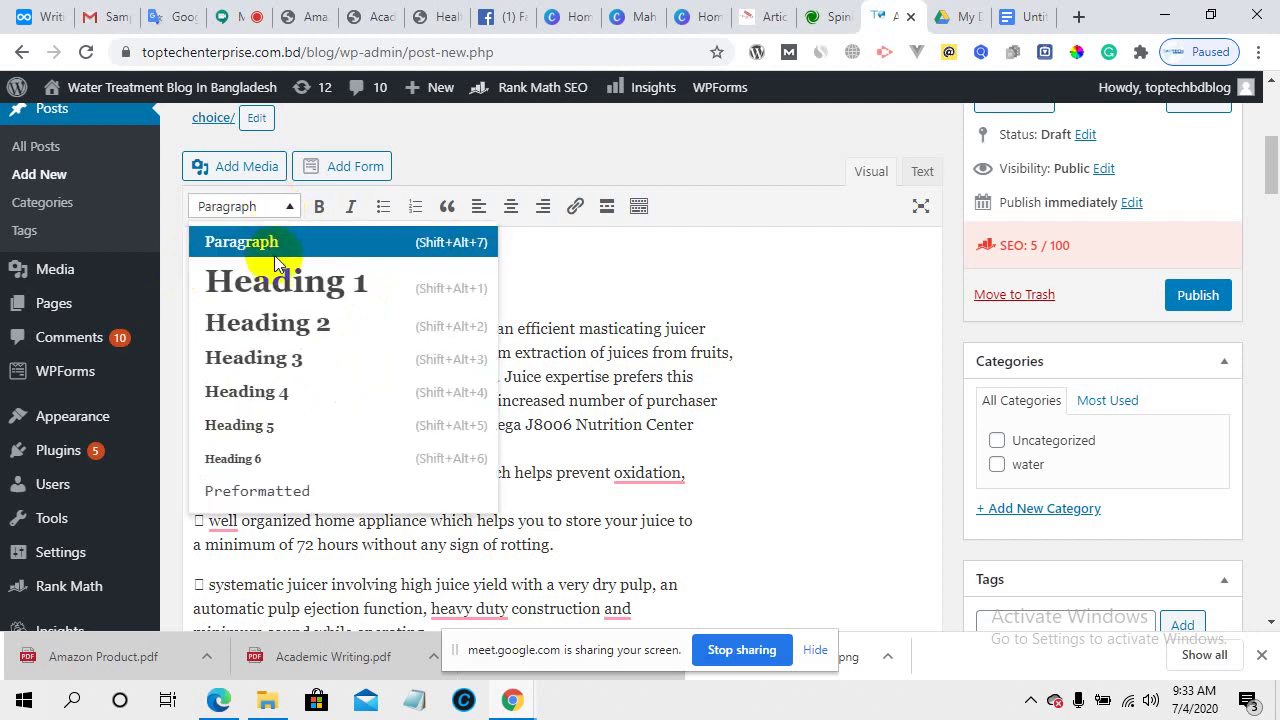
left_click(287, 323)
left_click(345, 296)
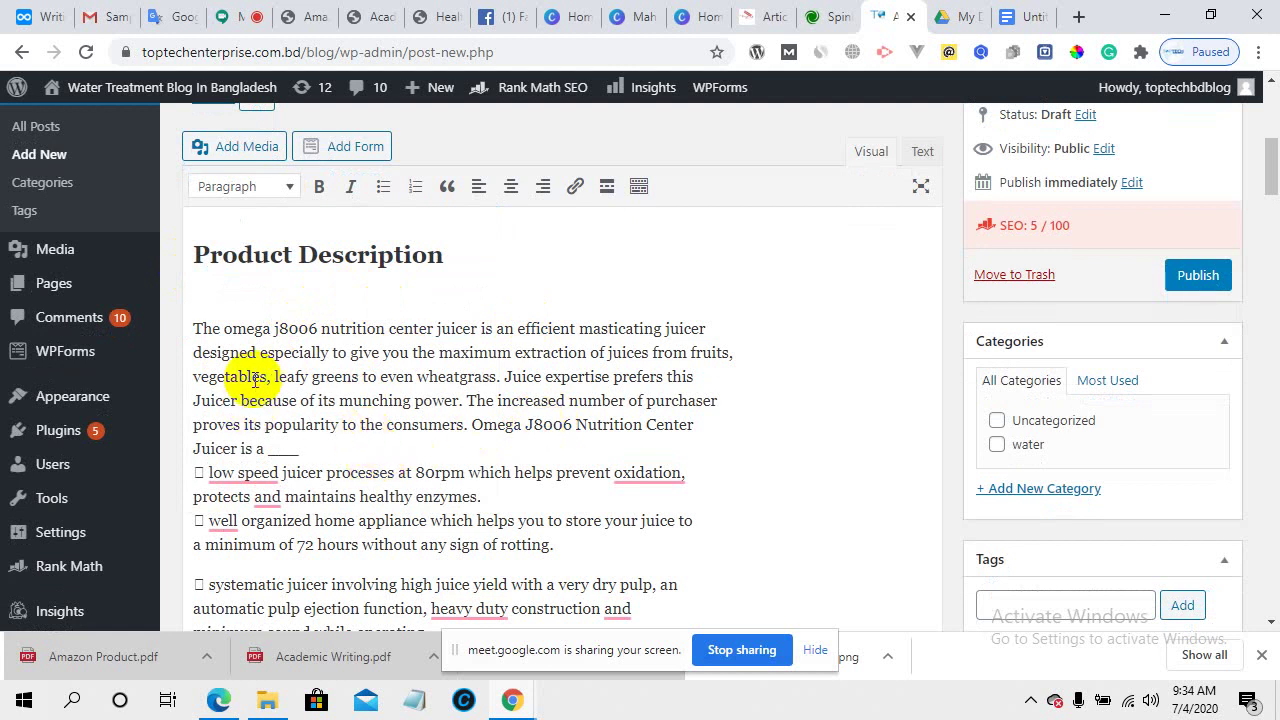
left_click(195, 326)
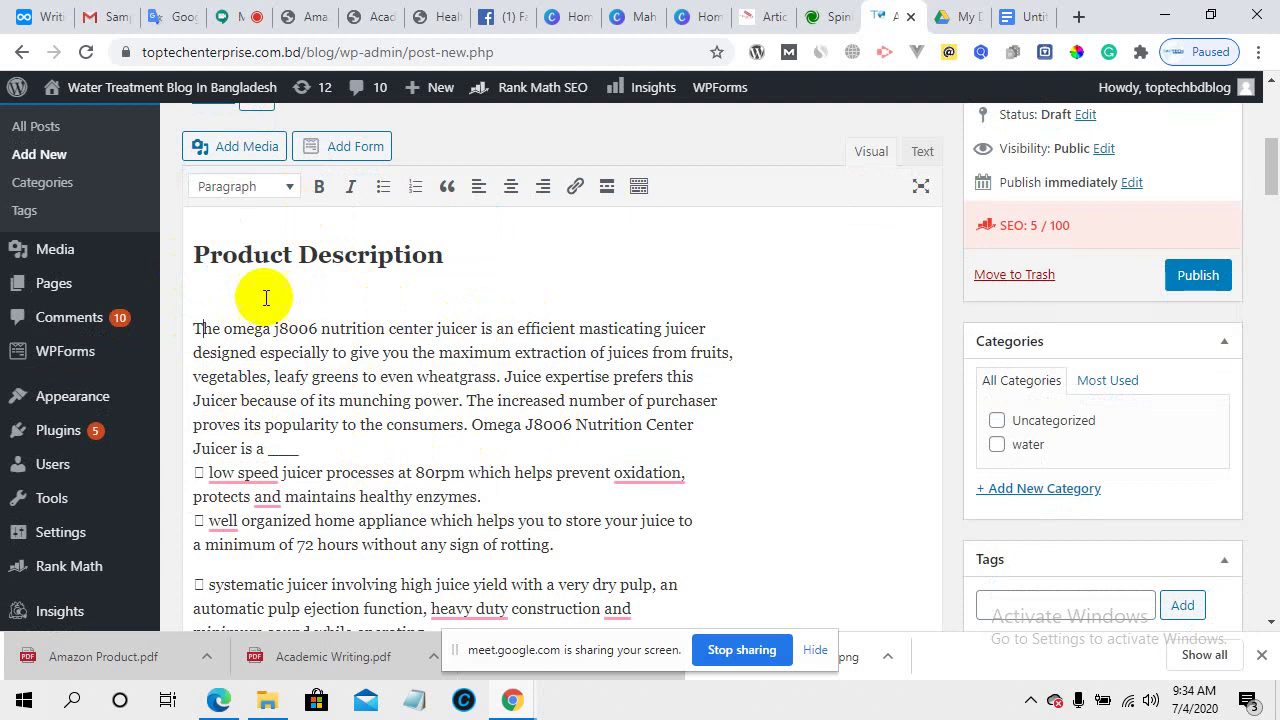
left_click(190, 326)
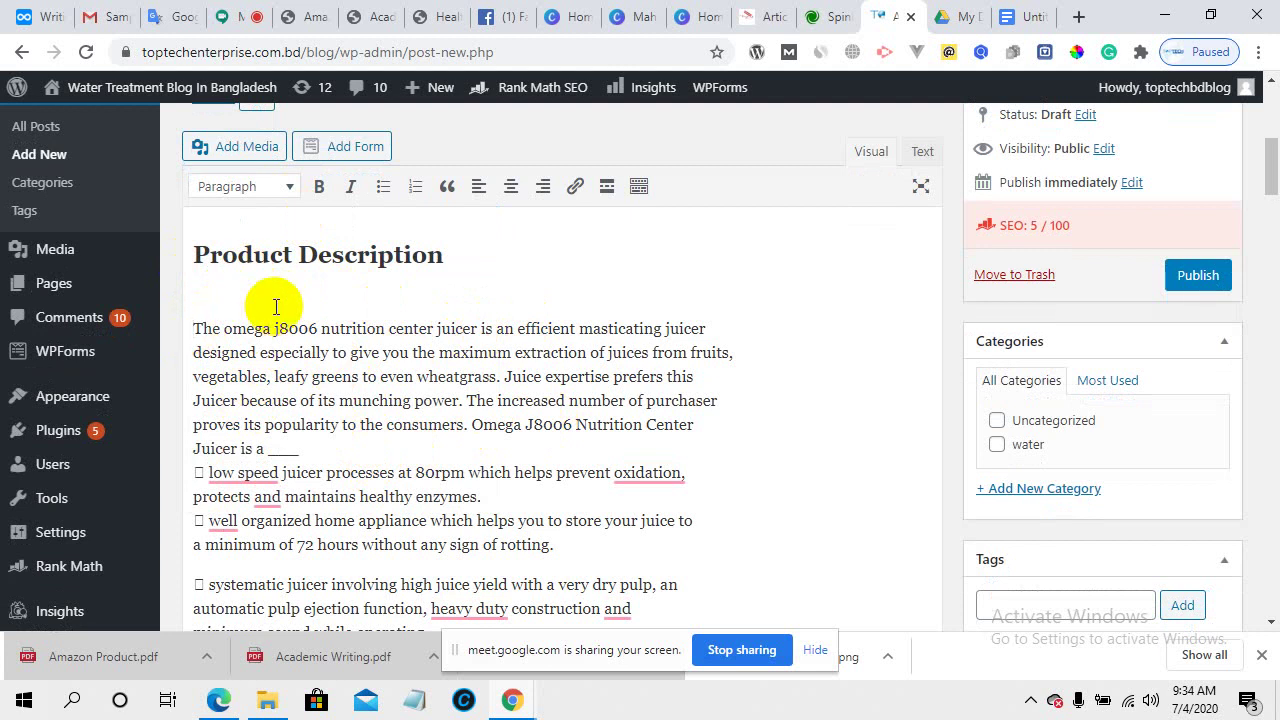
key("BackSpace")
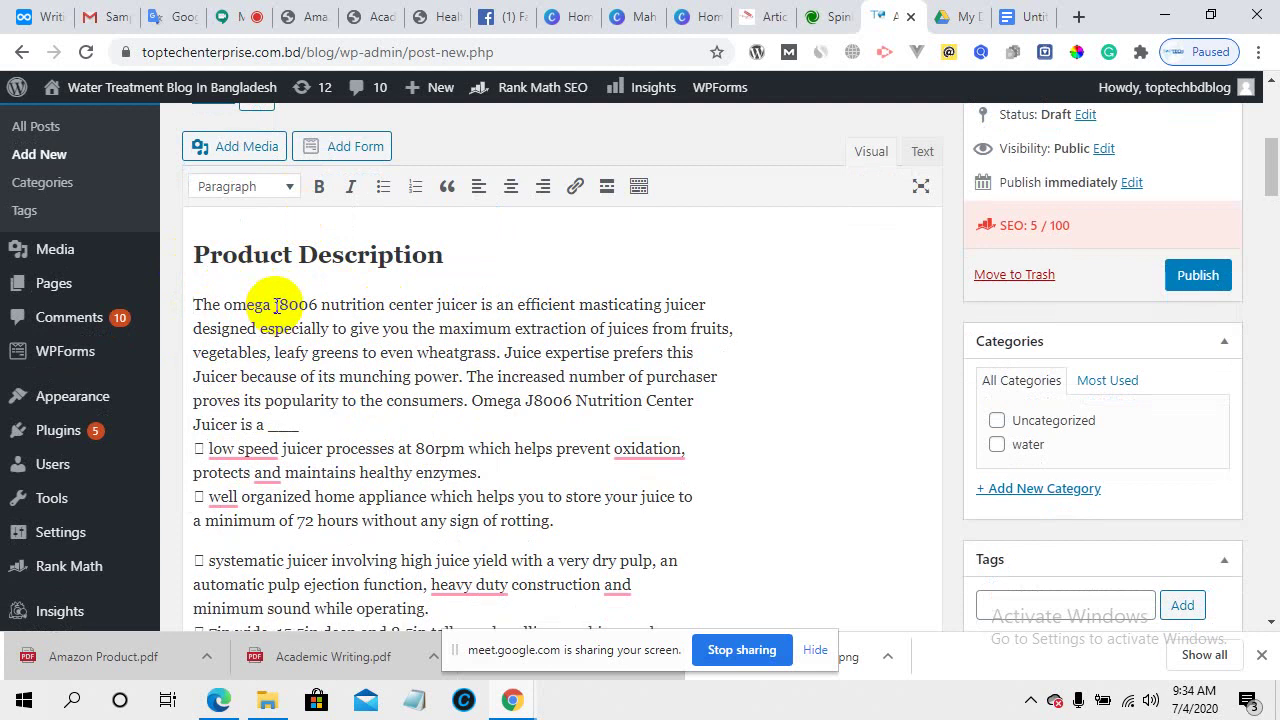
- Bring up the Amazon Product PDF scrolled to its top
left_click(292, 10)
scroll(452, 286, "up", 1)
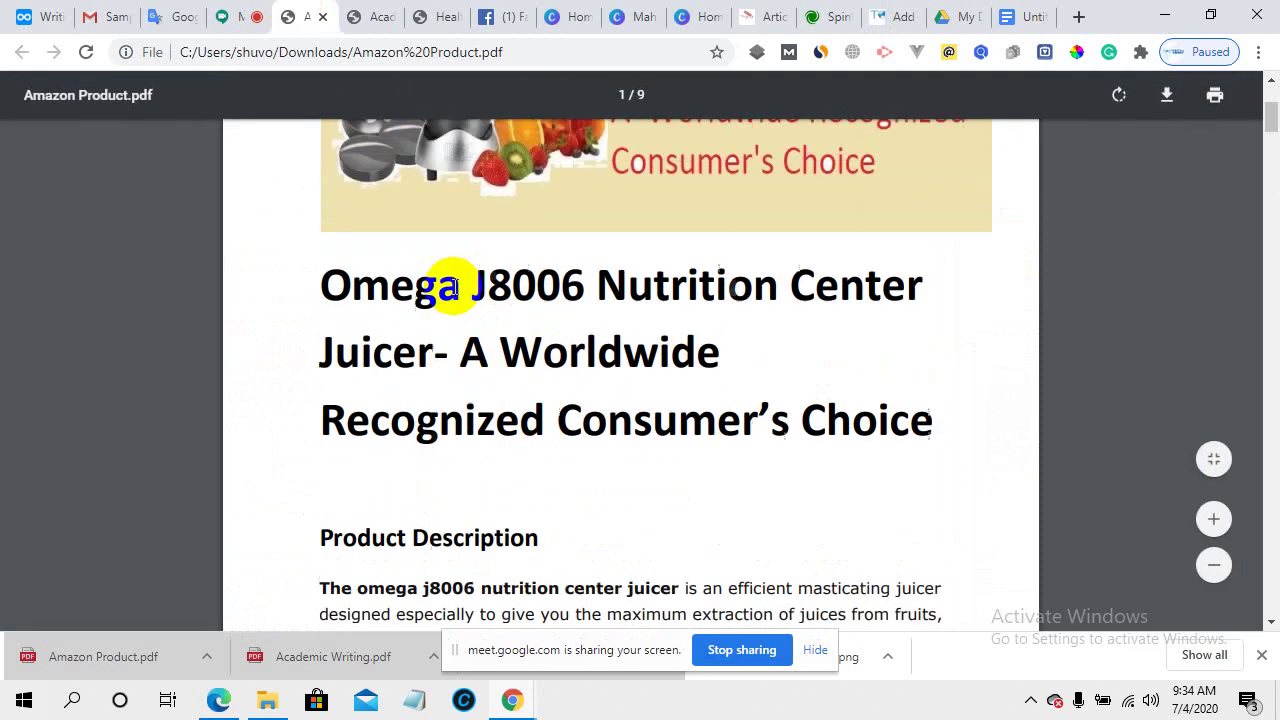
scroll(452, 286, "up", 1)
- Admit the waiting participant to the Meet call, view the chat, then return to the Amazon Product PDF
scroll(516, 331, "down", 2)
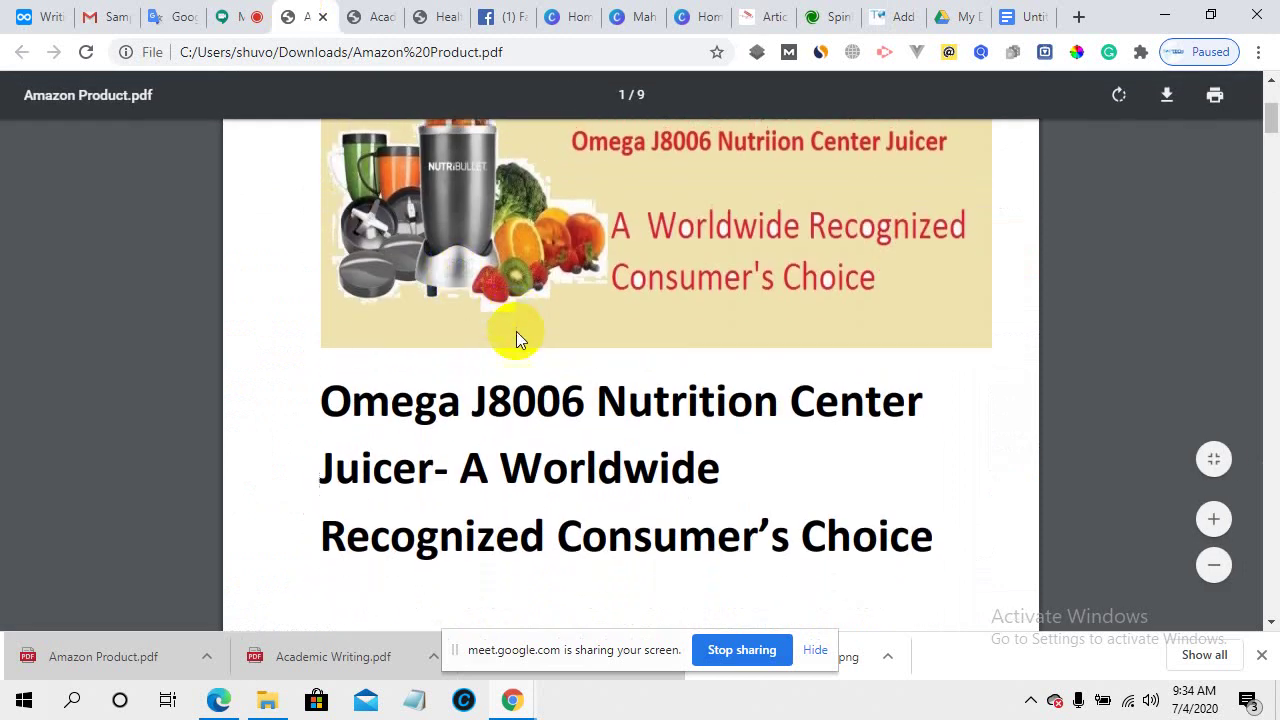
scroll(517, 353, "up", 1)
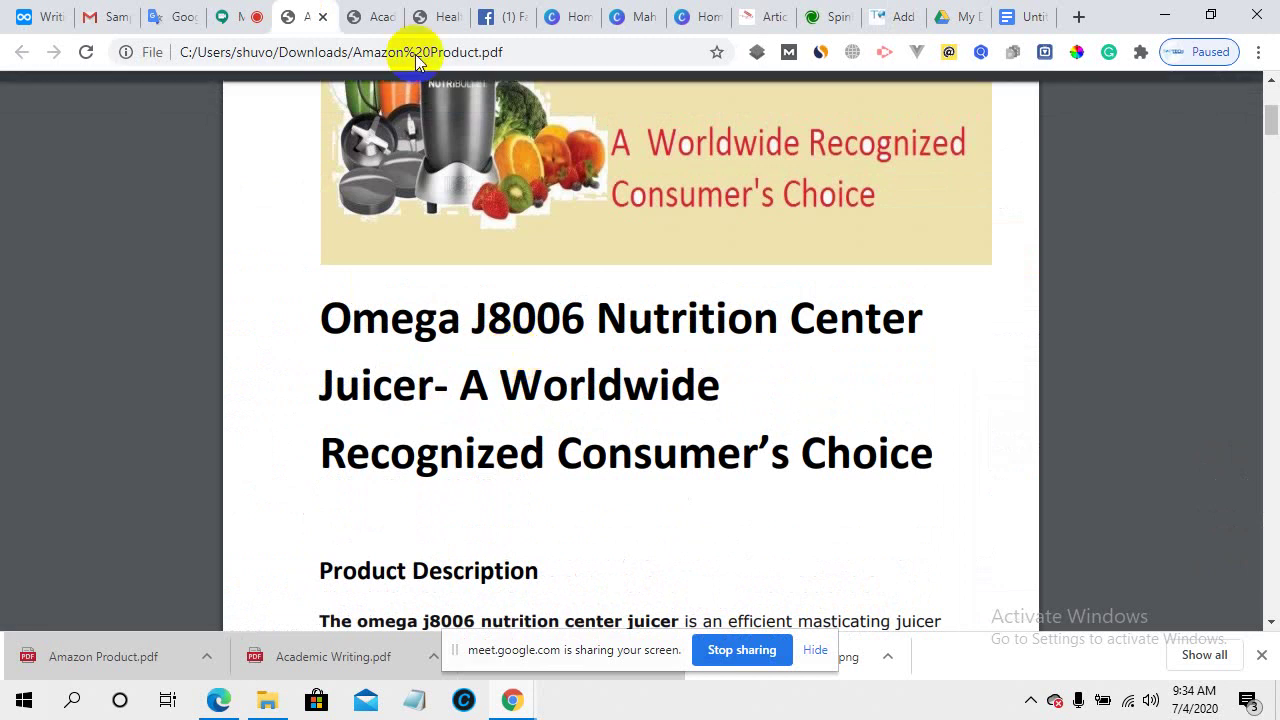
left_click(248, 15)
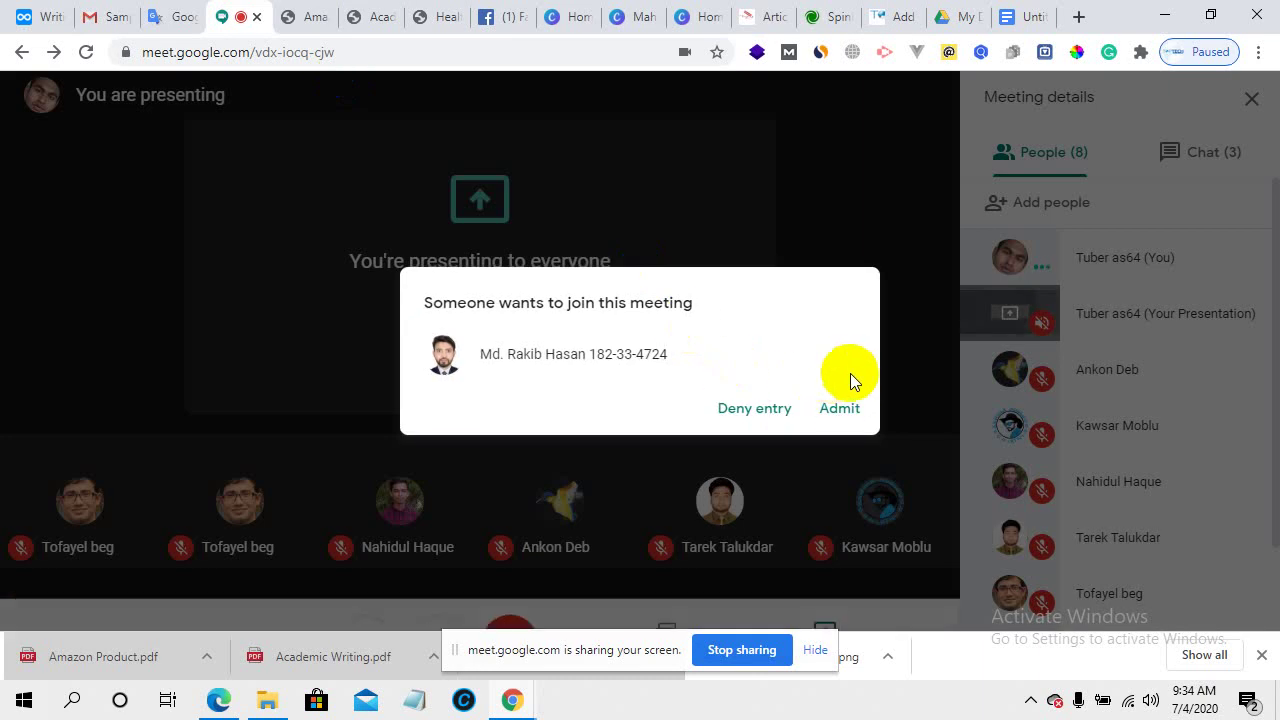
left_click(839, 412)
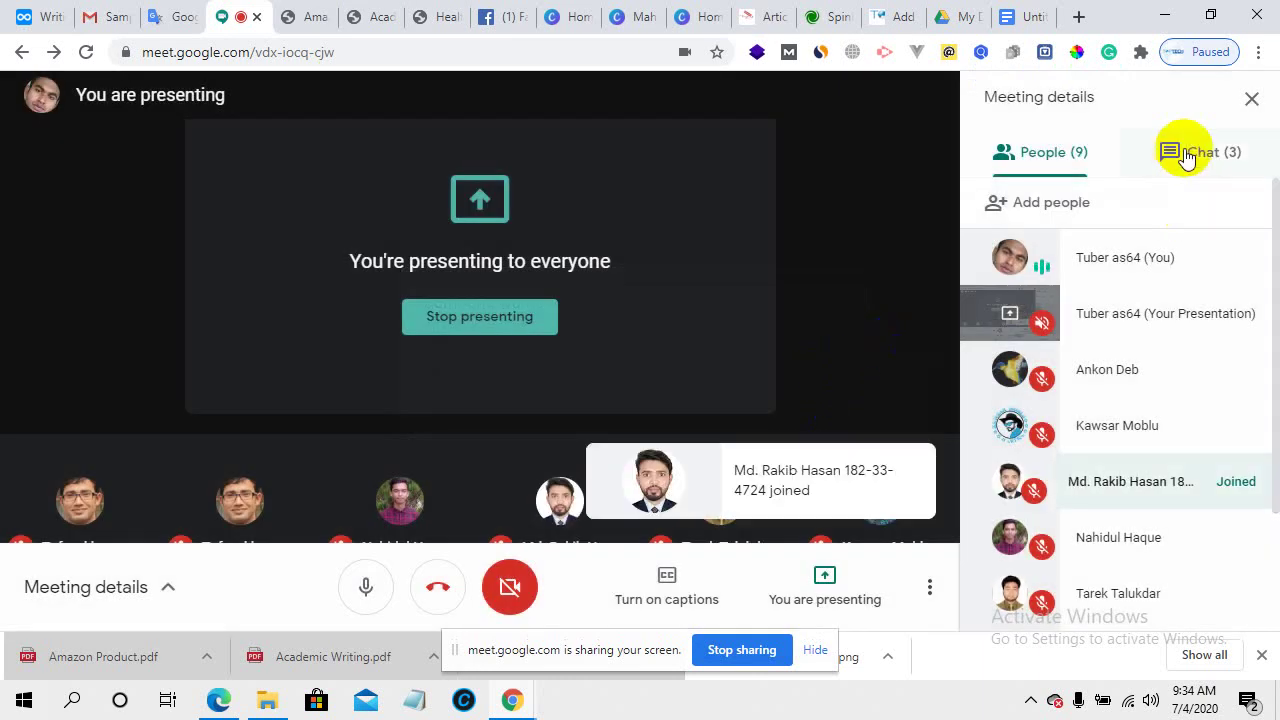
left_click(1185, 155)
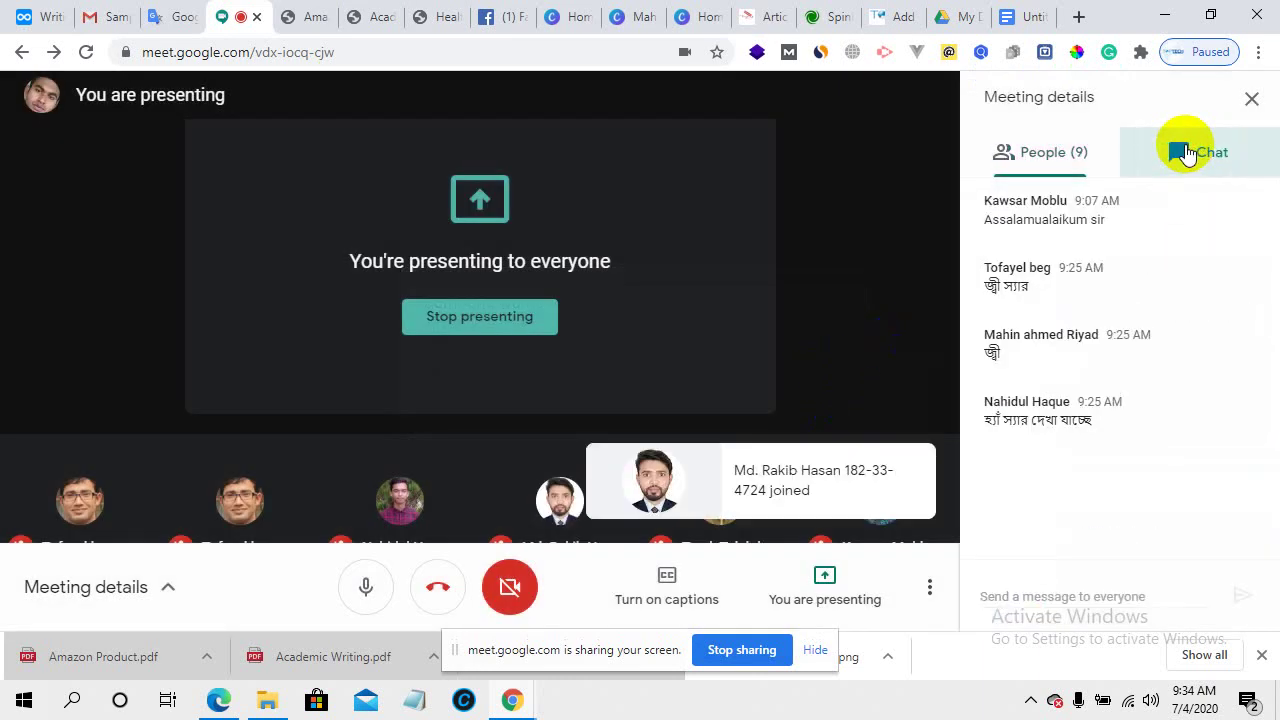
left_click(336, 268)
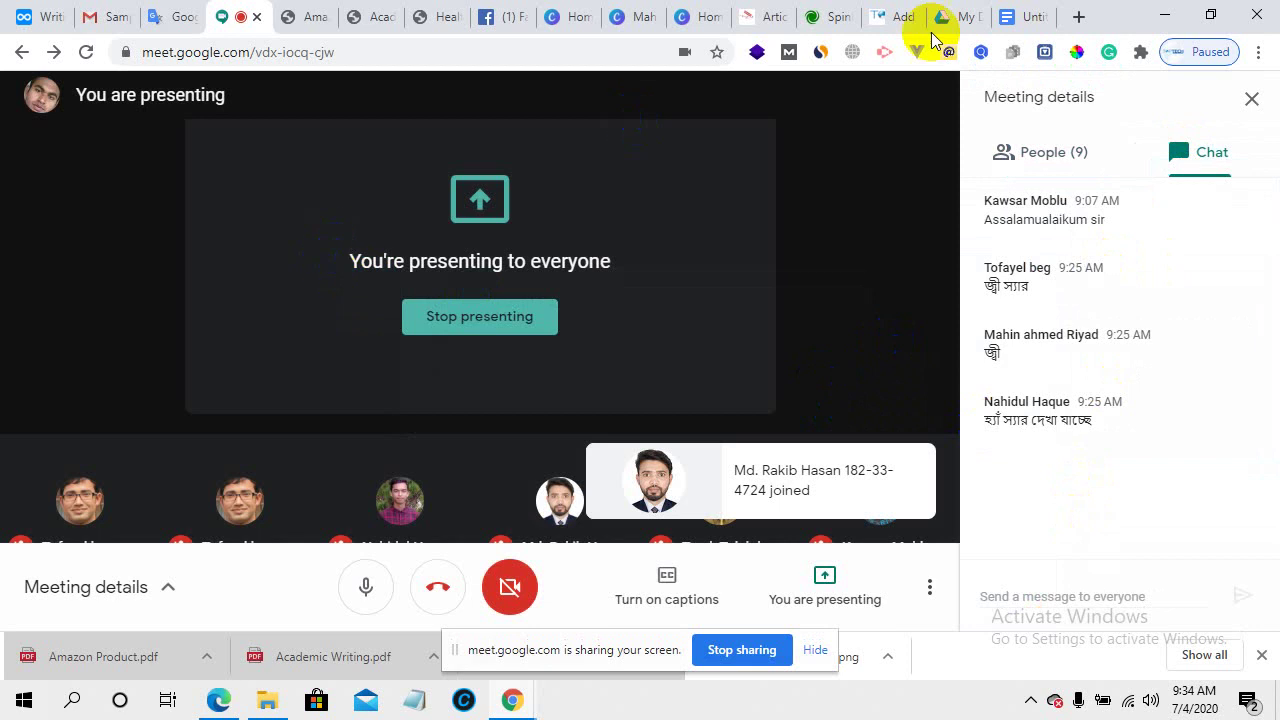
left_click(298, 16)
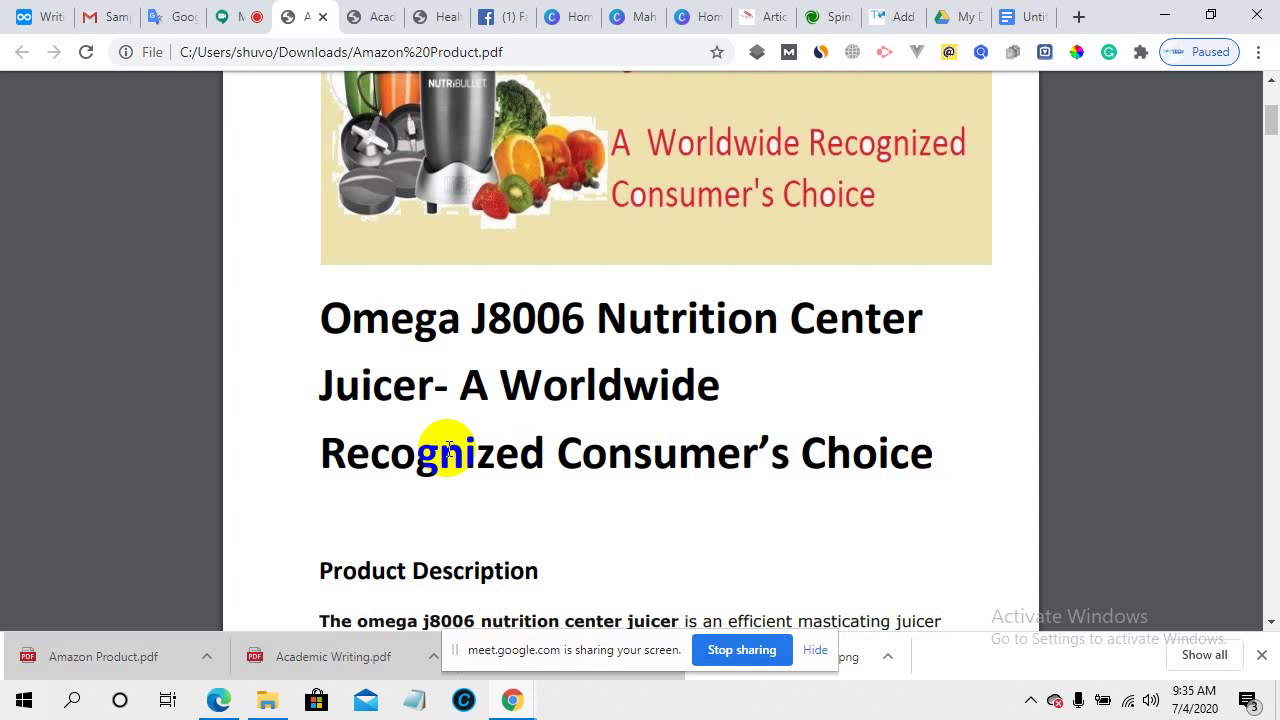
- Check on the Google Meet call, then come back to the Amazon Product PDF
left_click(238, 16)
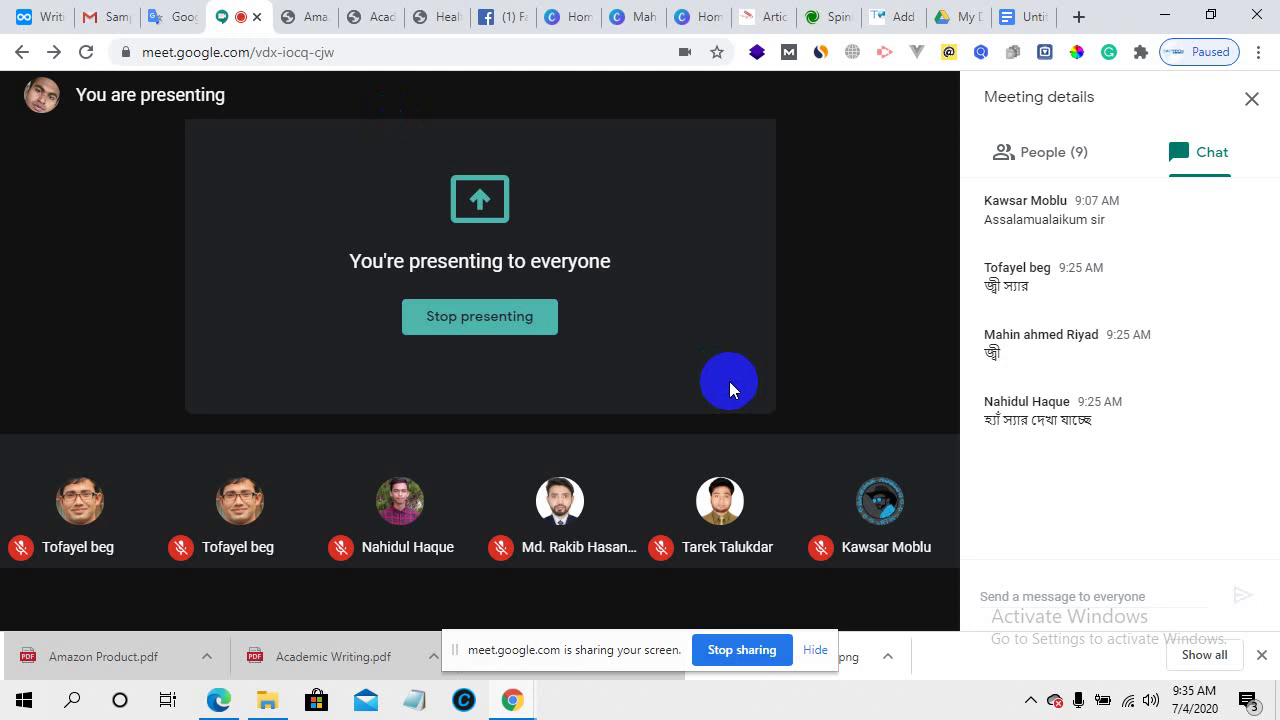
mouse_move(314, 323)
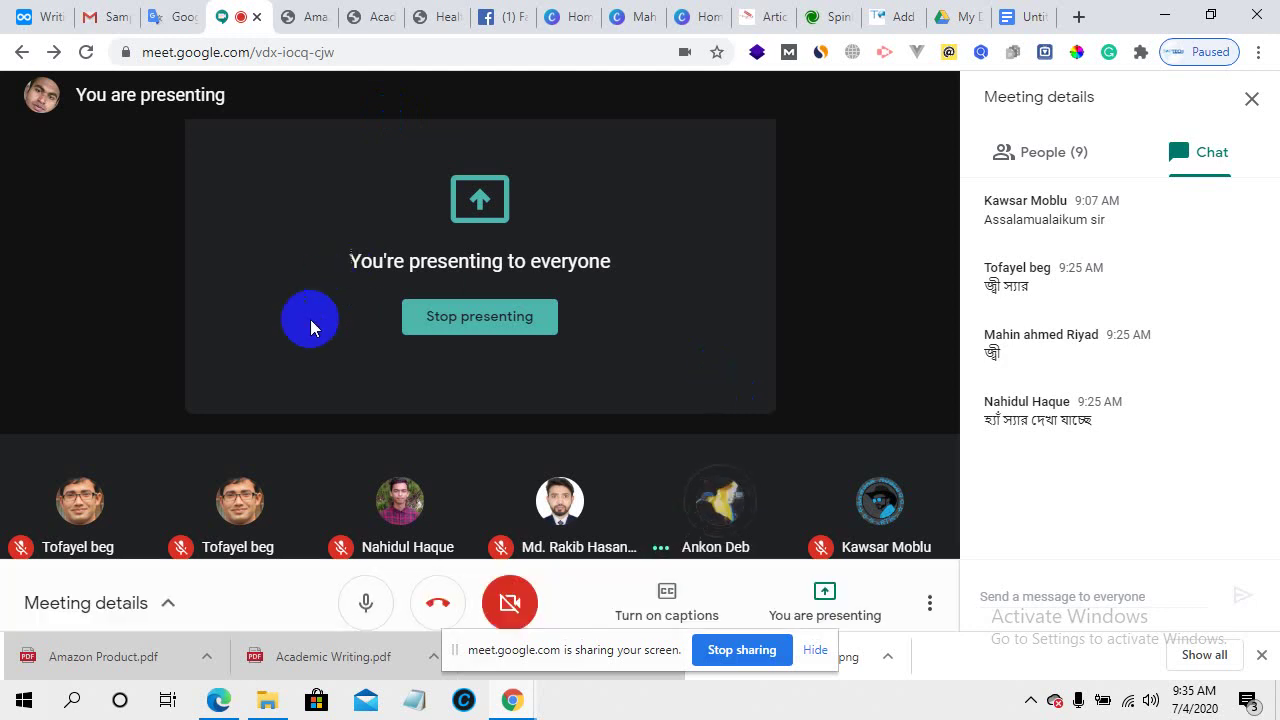
left_click(318, 16)
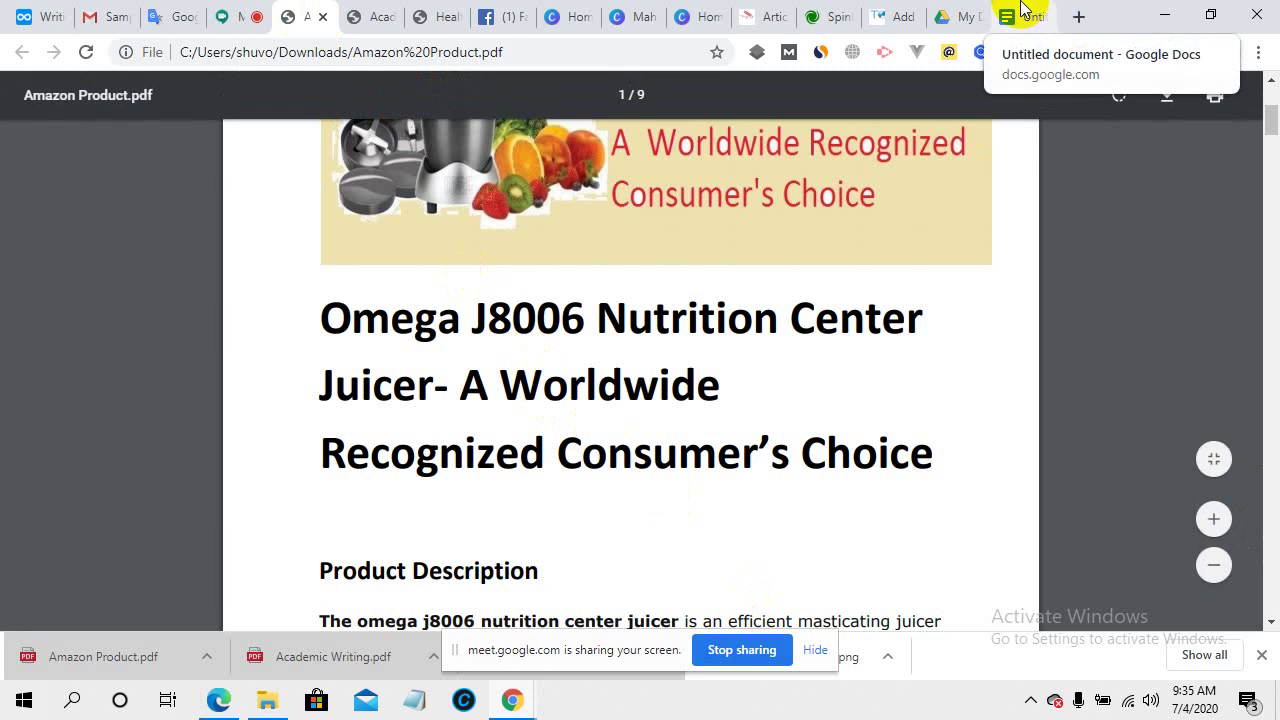
- Return to the WordPress draft and review its Omega J8006 Nutrition Center Juicer title
left_click(880, 8)
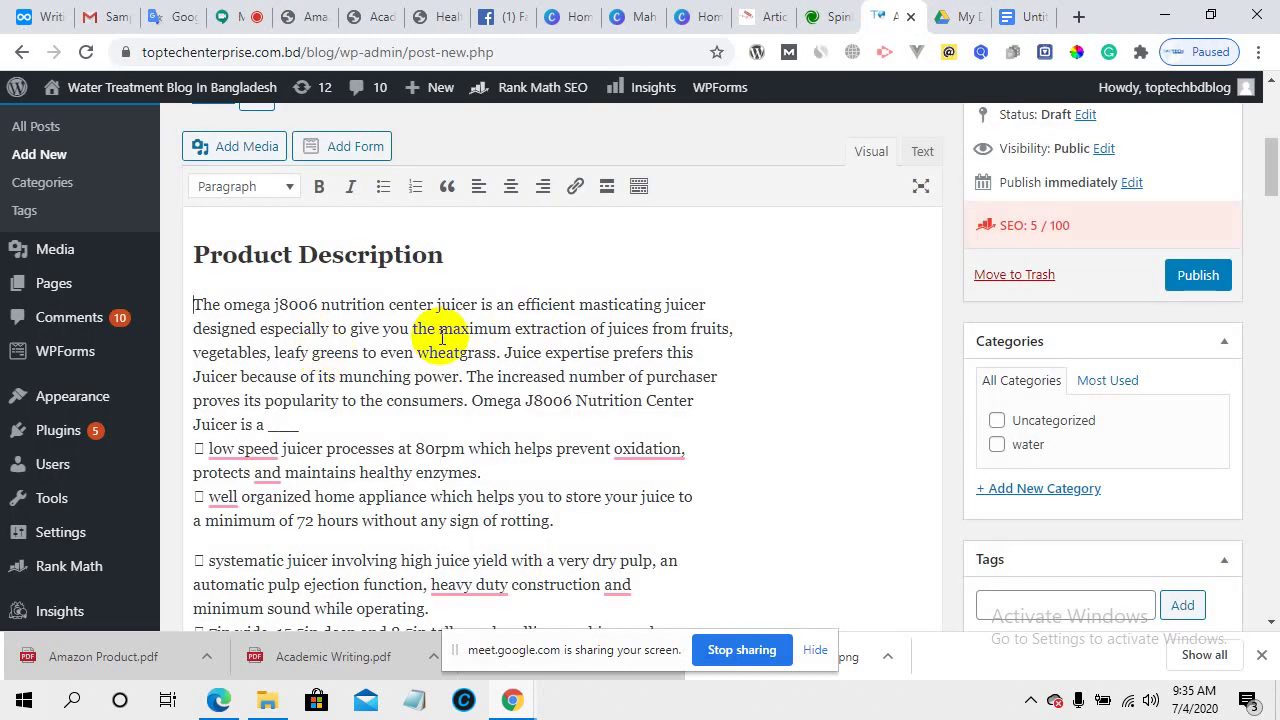
scroll(443, 337, "up", 1)
scroll(443, 337, "up", 2)
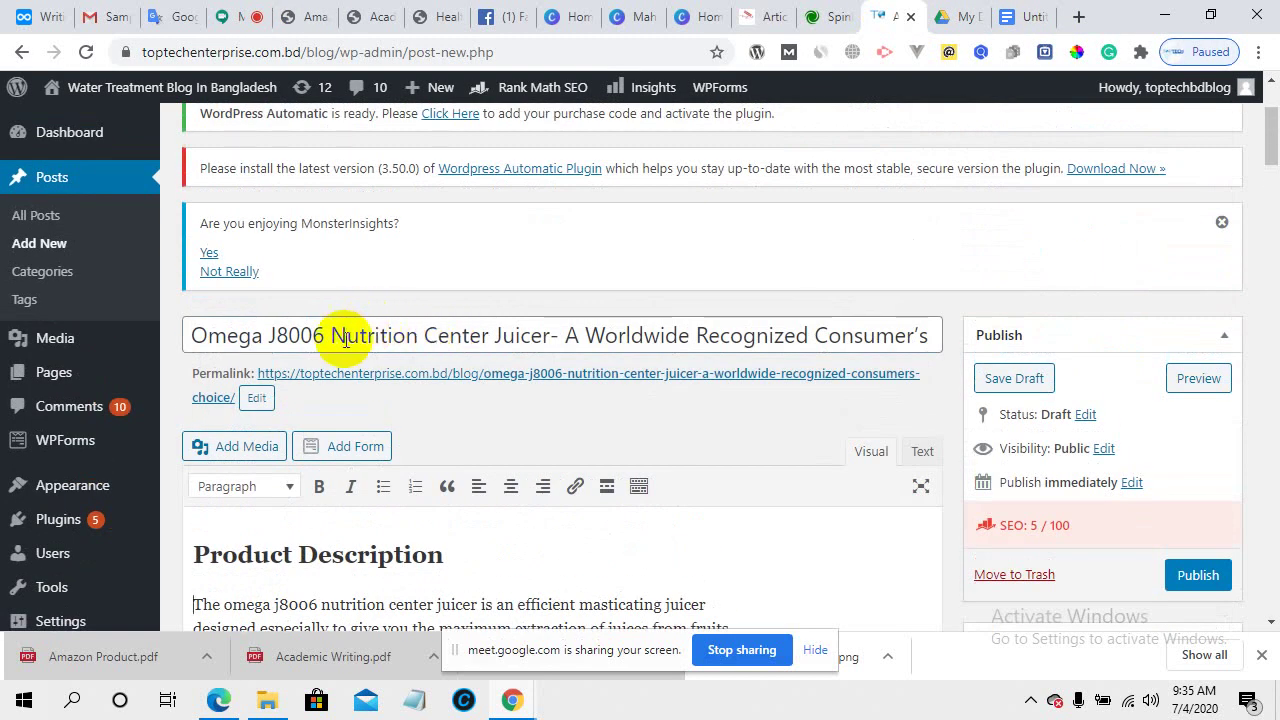
left_click_drag(335, 338, 1034, 343)
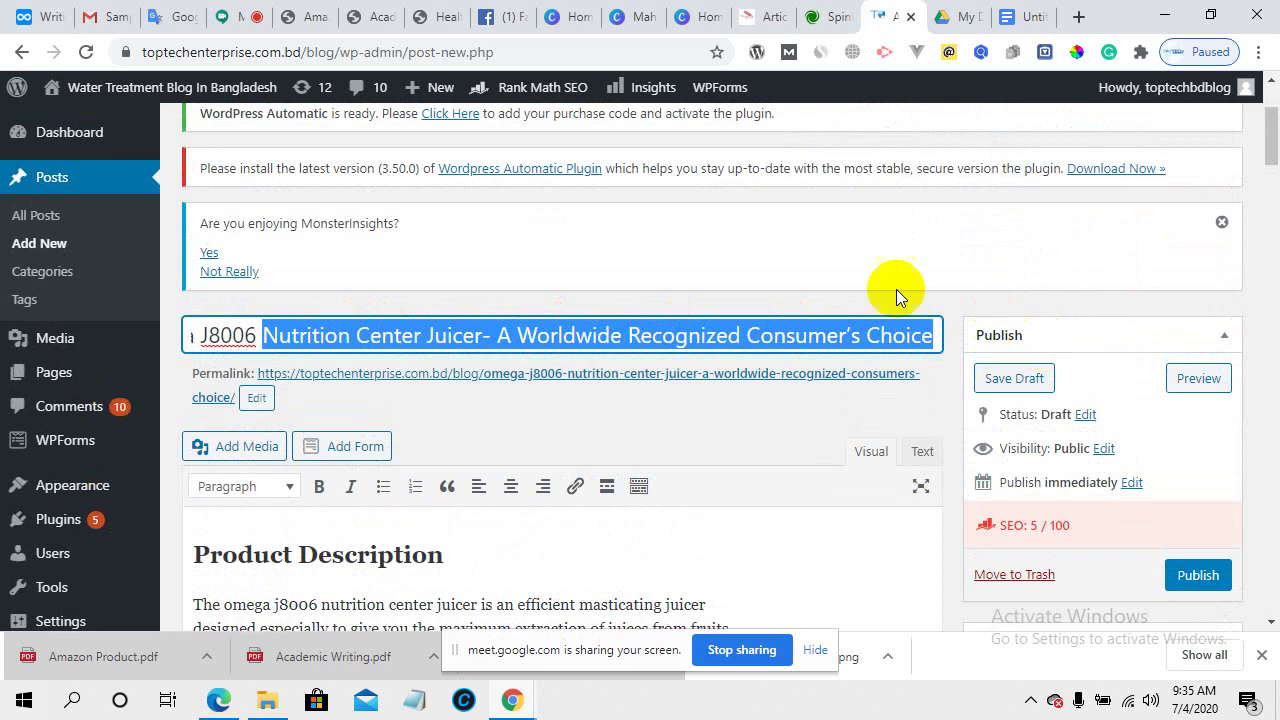
left_click(862, 259)
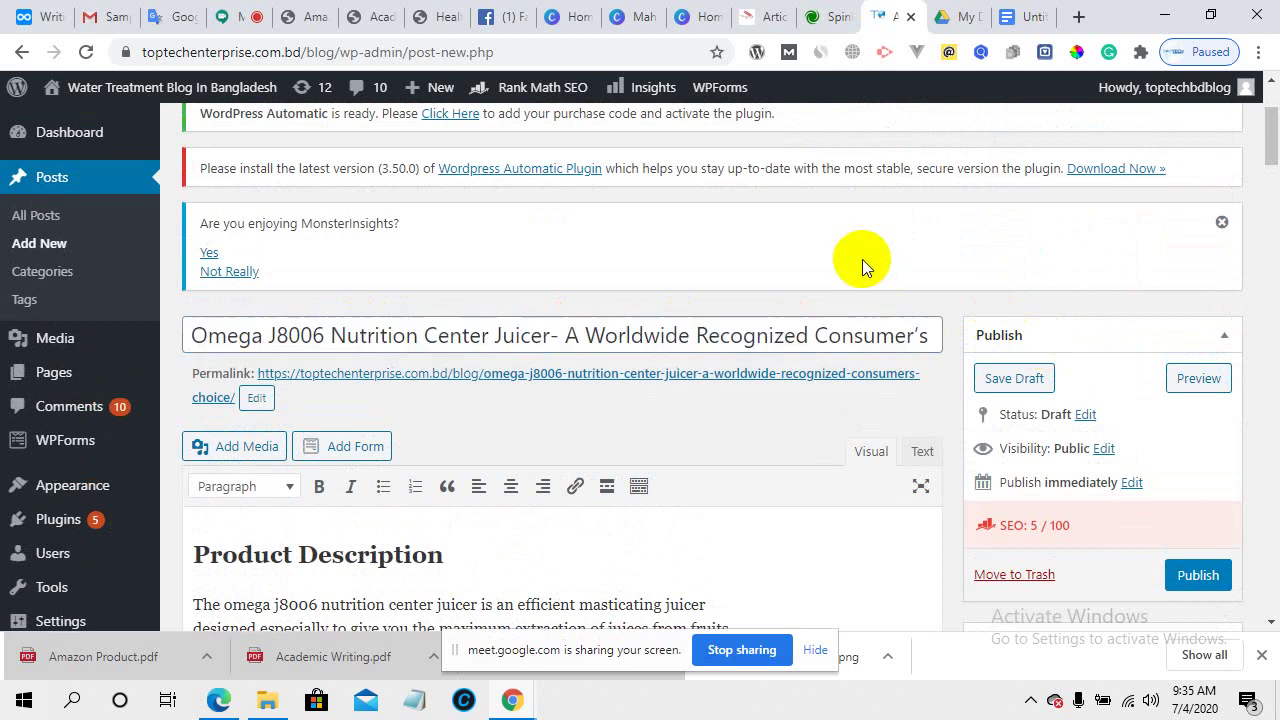
left_click(1078, 16)
- Search Google for 'google seo friendly content structure', replacing 'url' with 'content' in the query
left_click(680, 49)
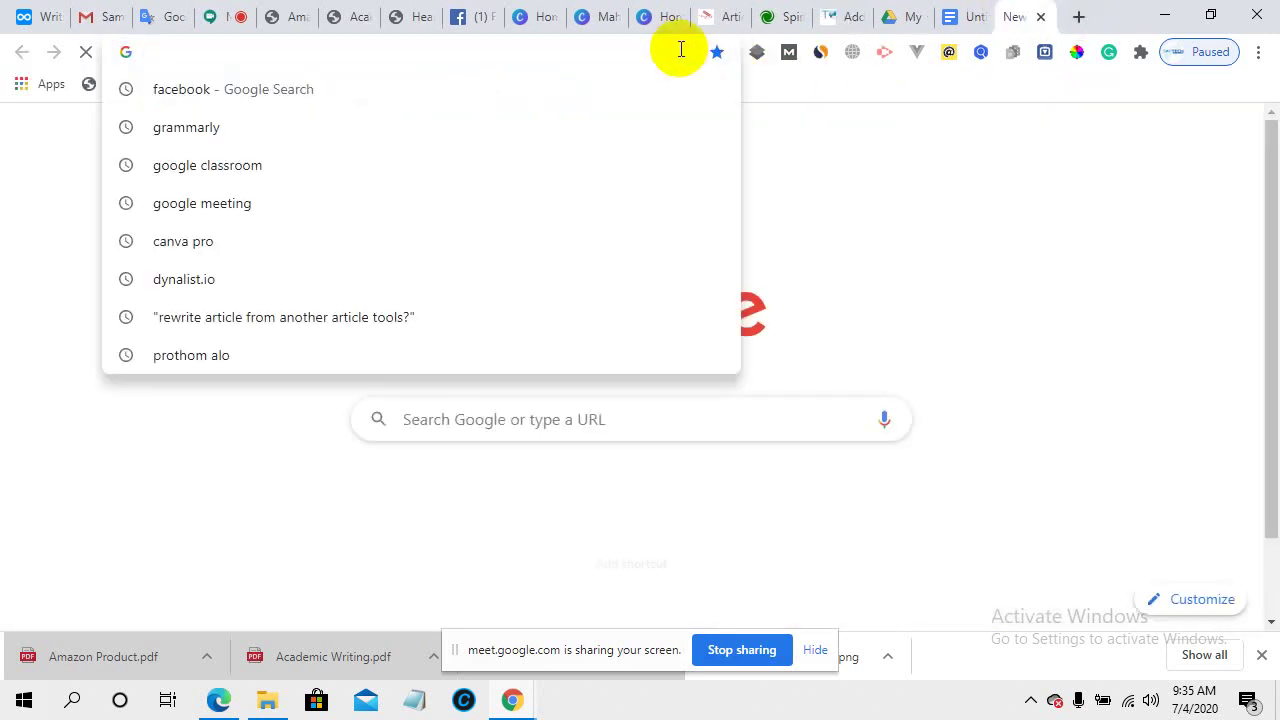
type("google")
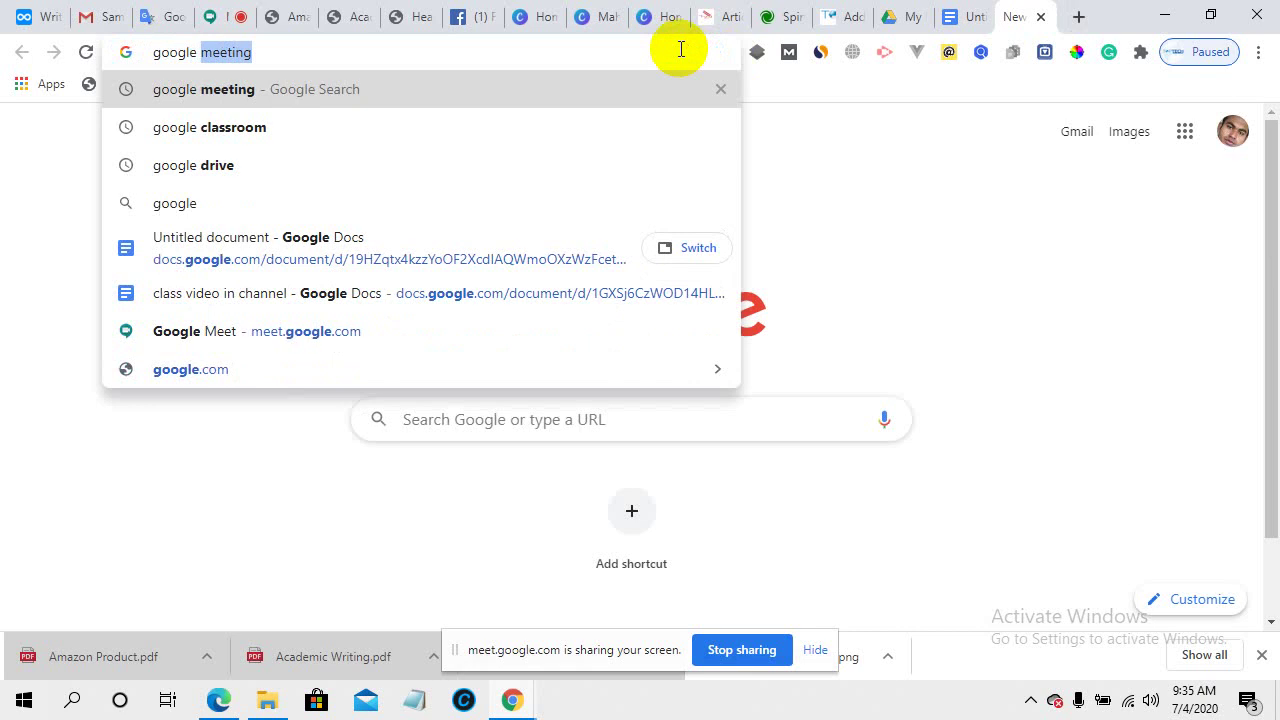
type(" se")
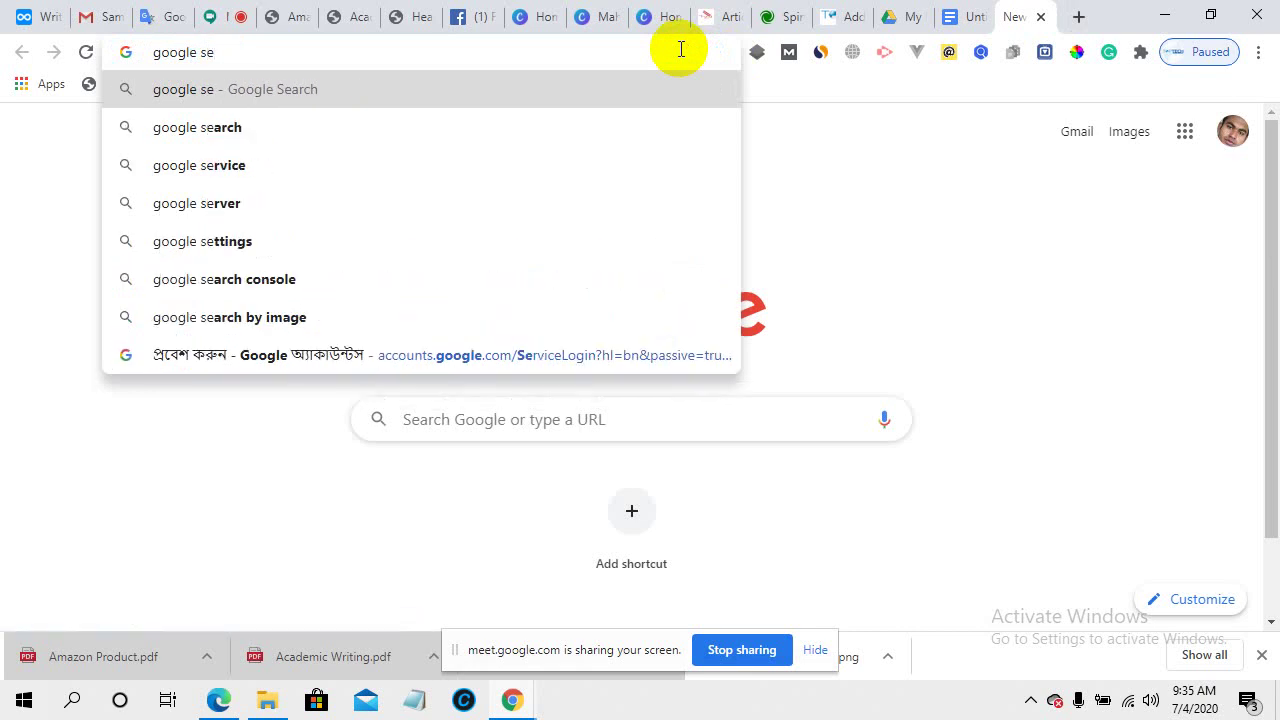
type("o fr")
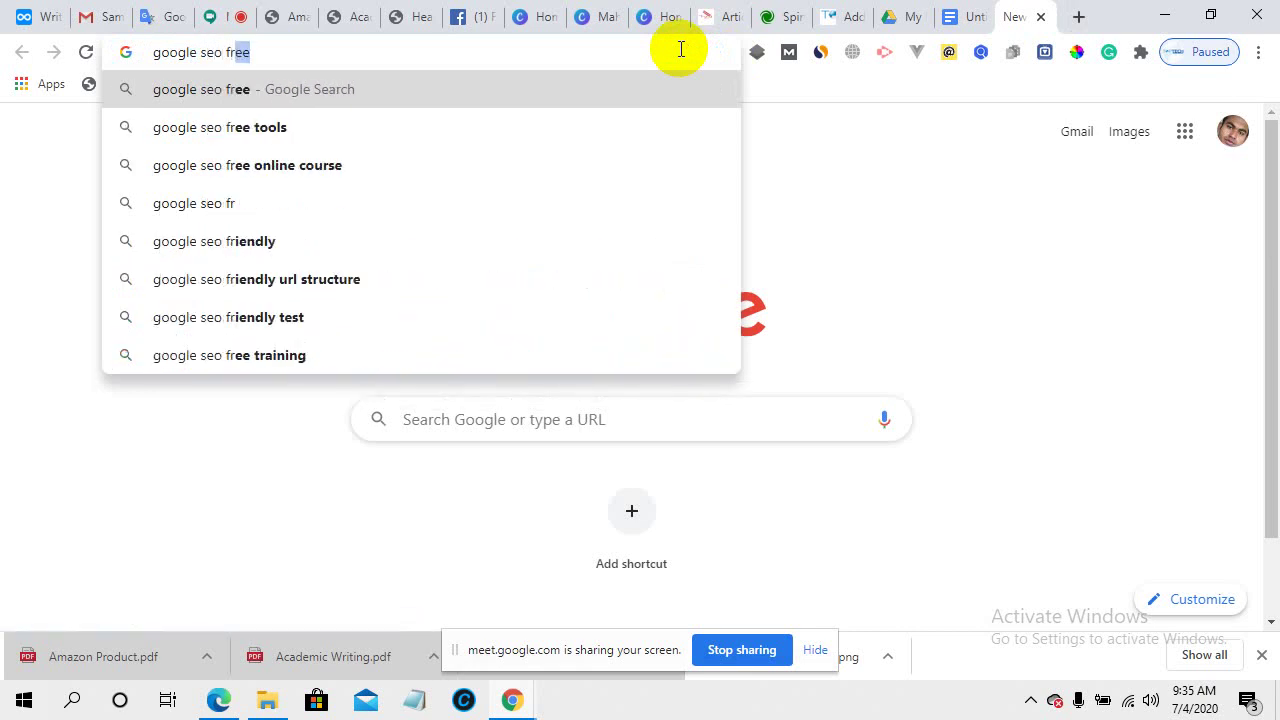
type("in")
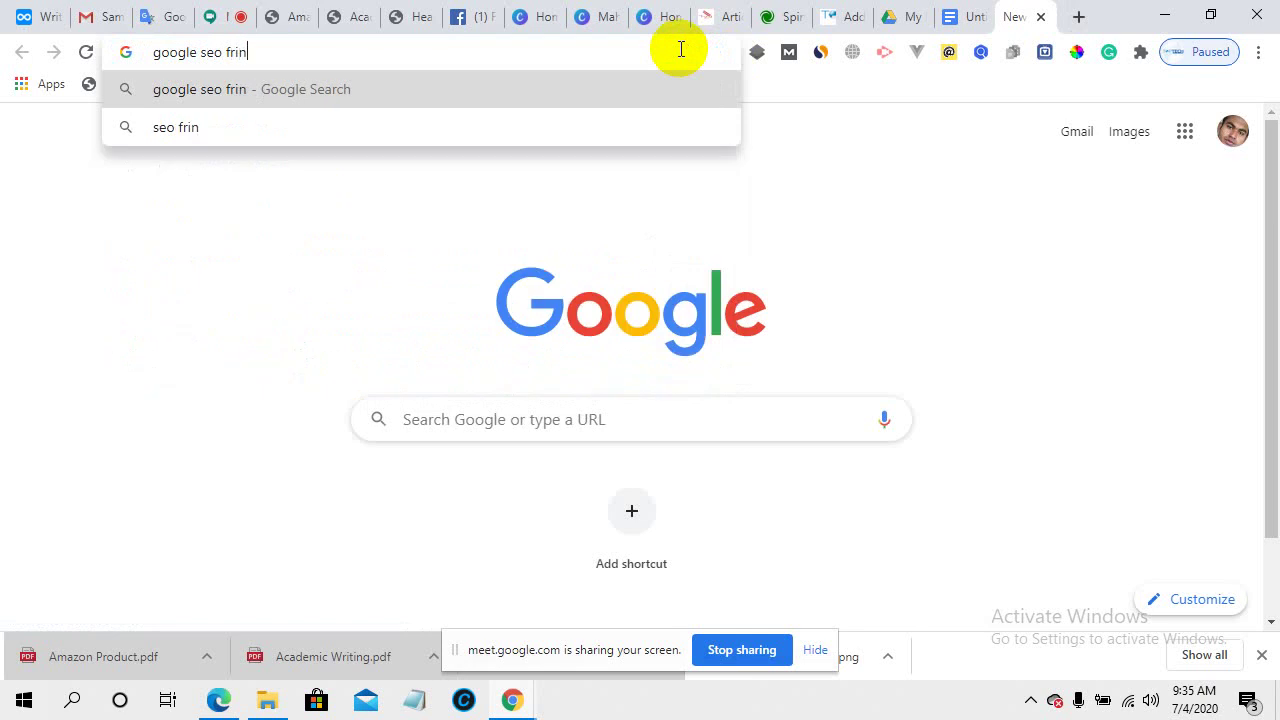
key("BackSpace")
key("BackSpace")
key("BackSpace")
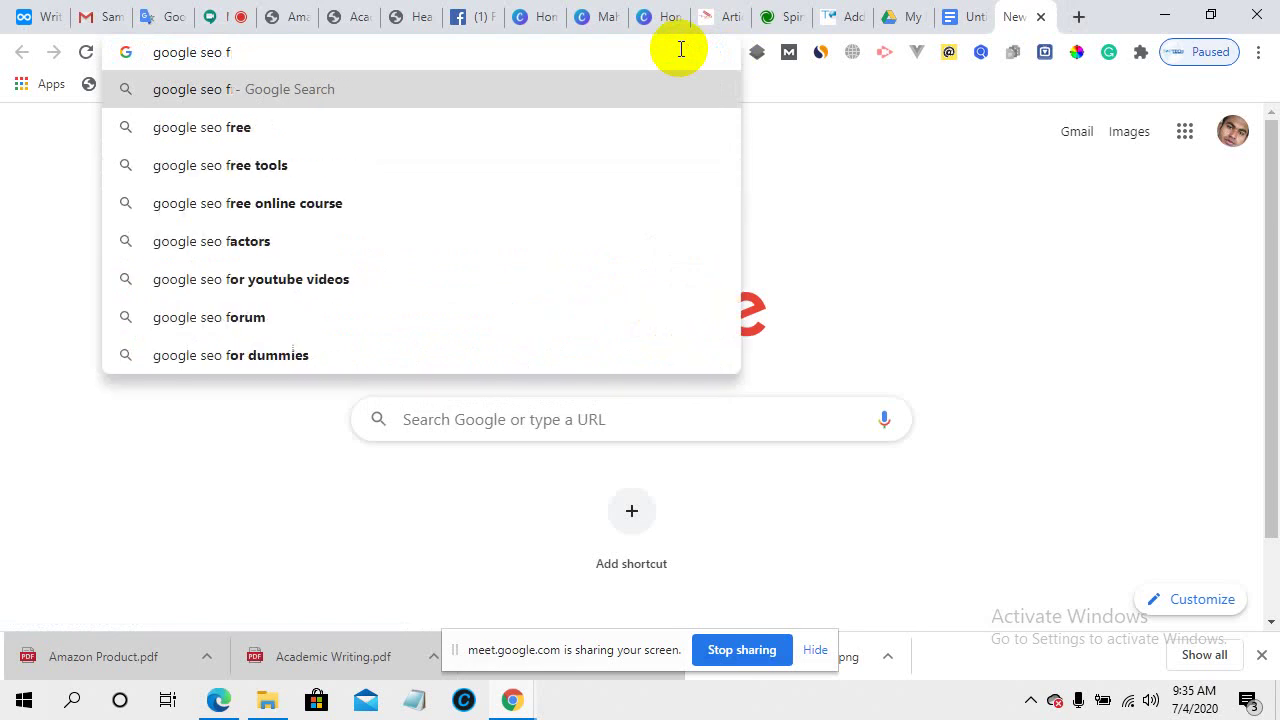
type("rien")
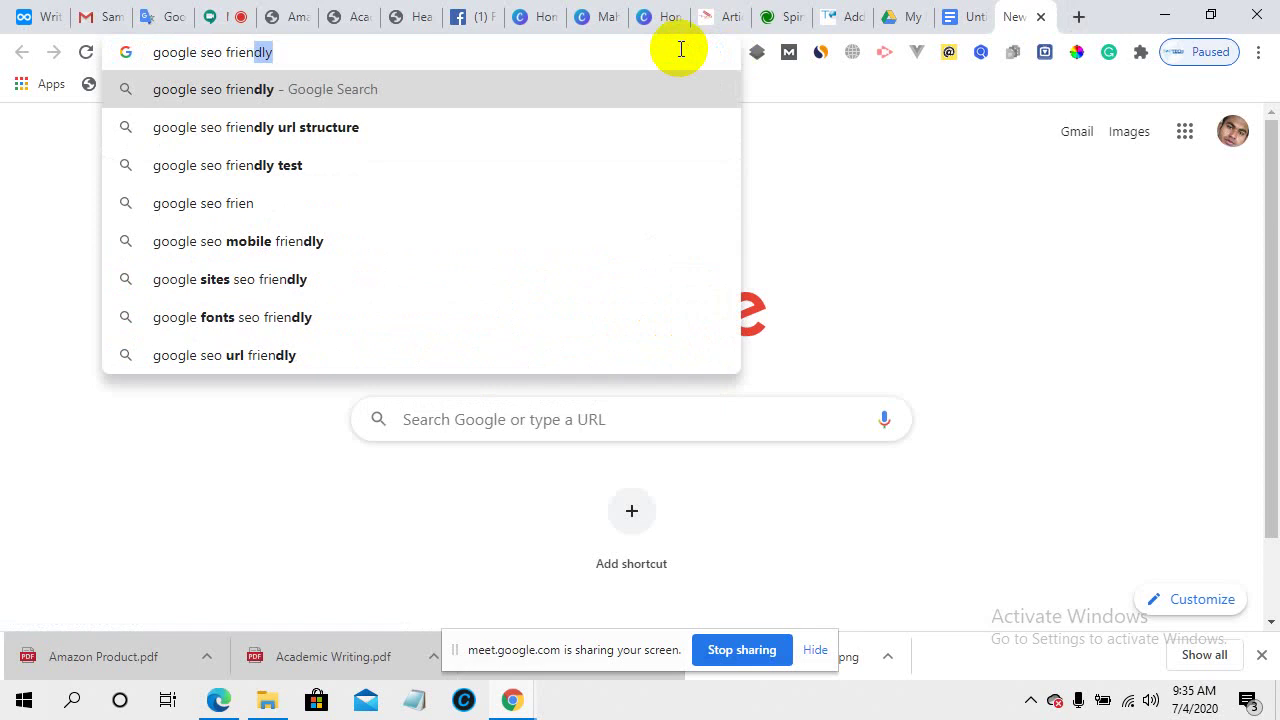
left_click(264, 129)
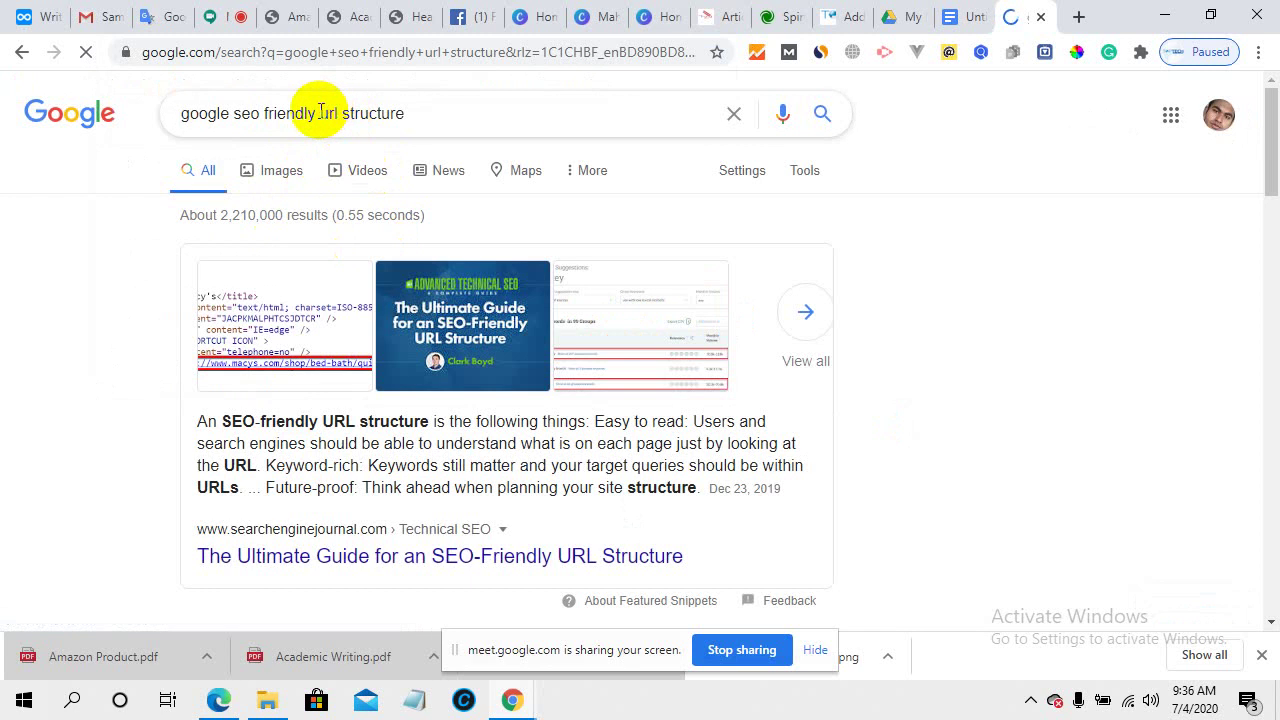
double_click(318, 113)
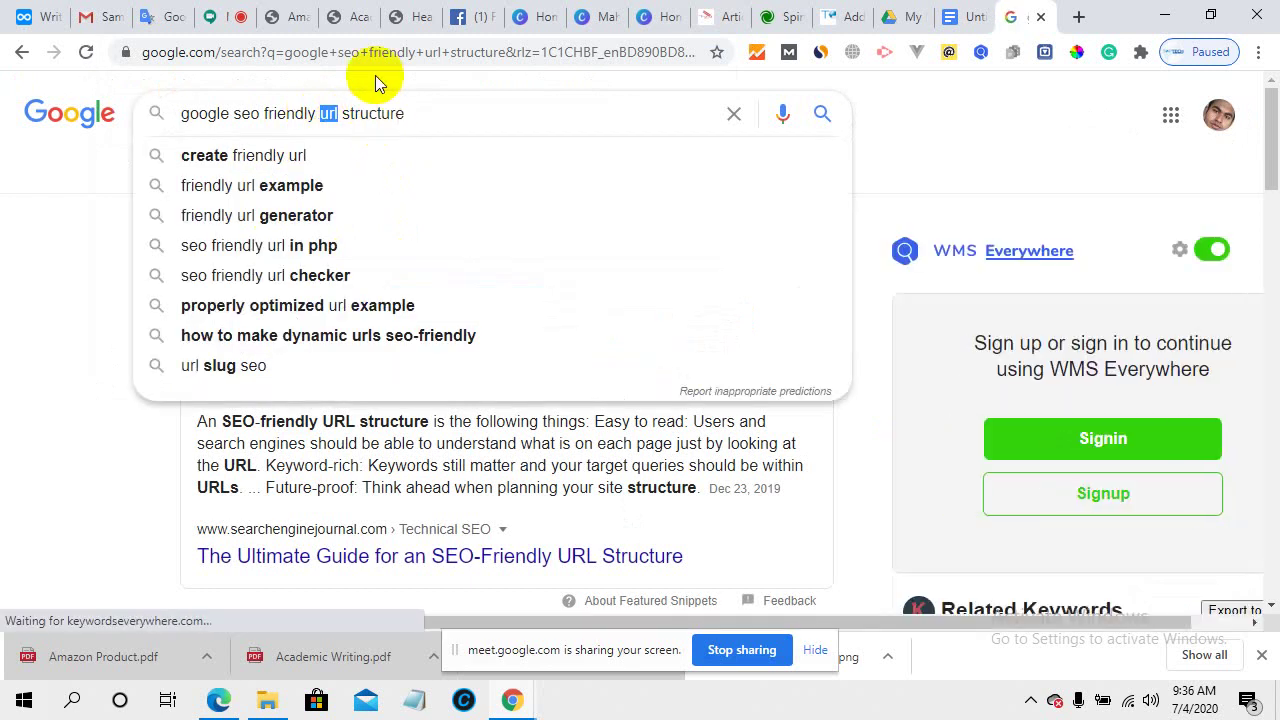
type("c")
type("ont")
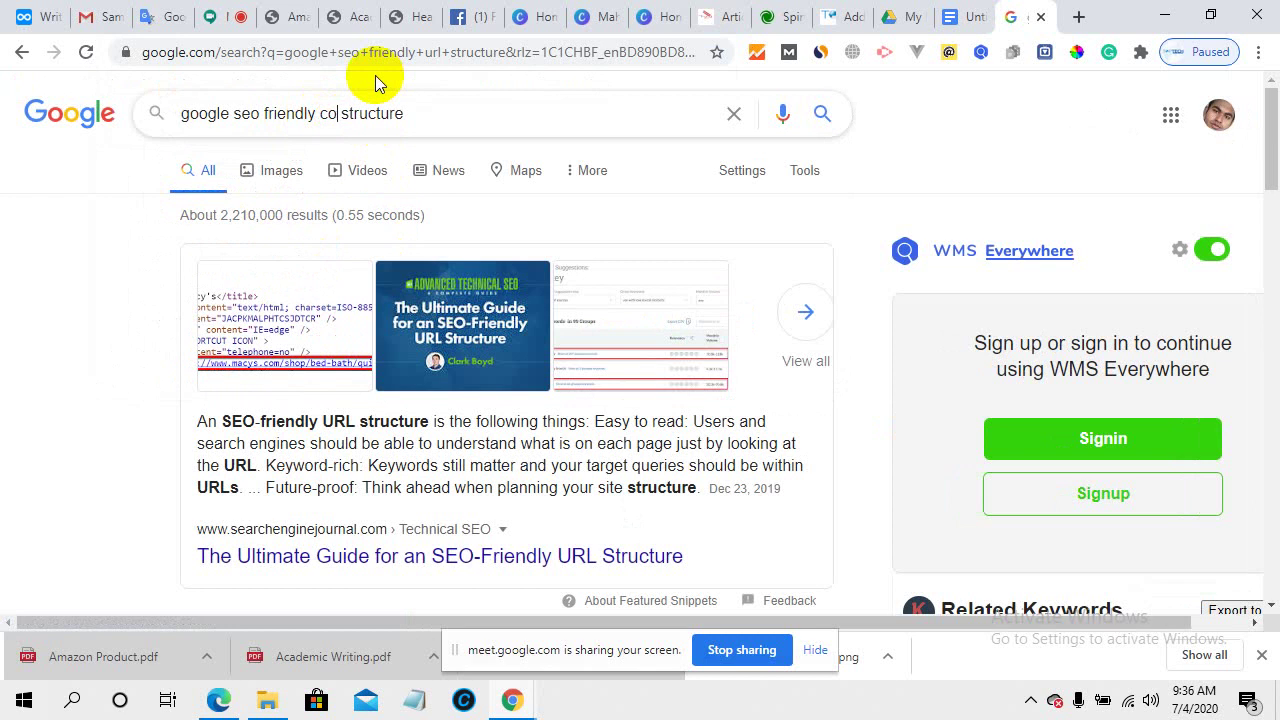
type("ent")
key("Return")
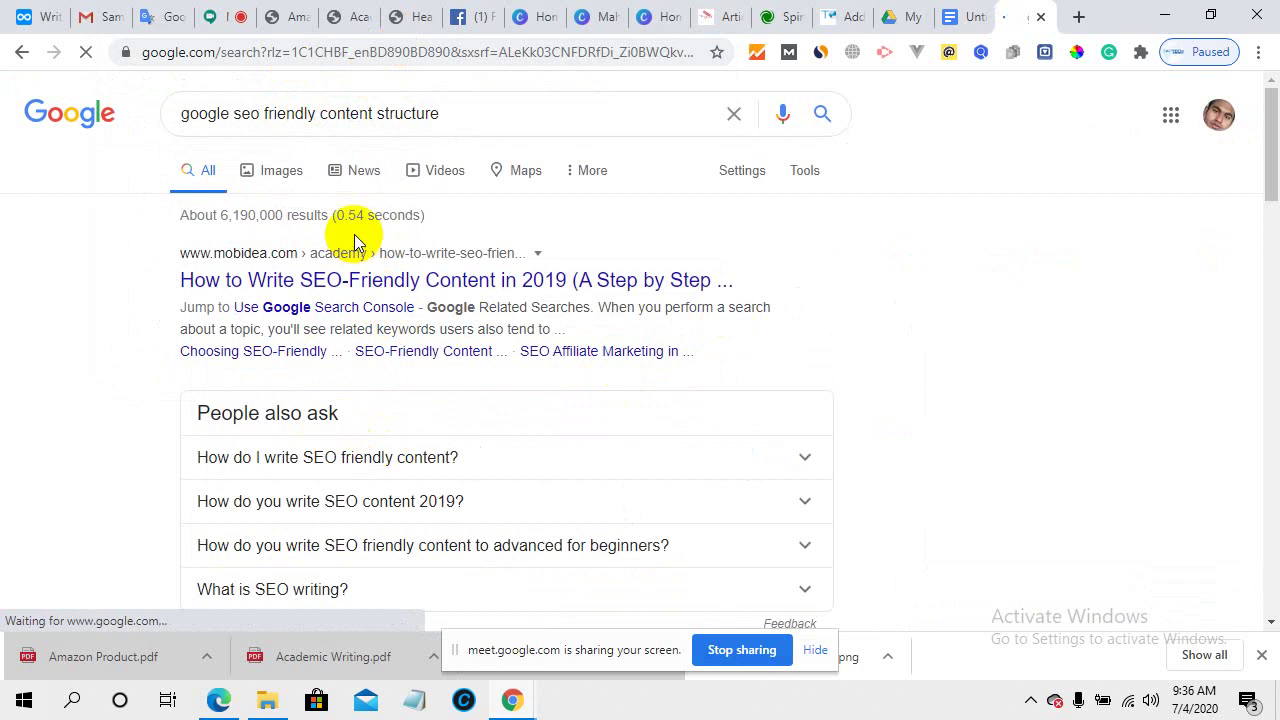
- Open the Mobidea result and the neilpatel.com SEO Copywriting article in new tabs
right_click(386, 290)
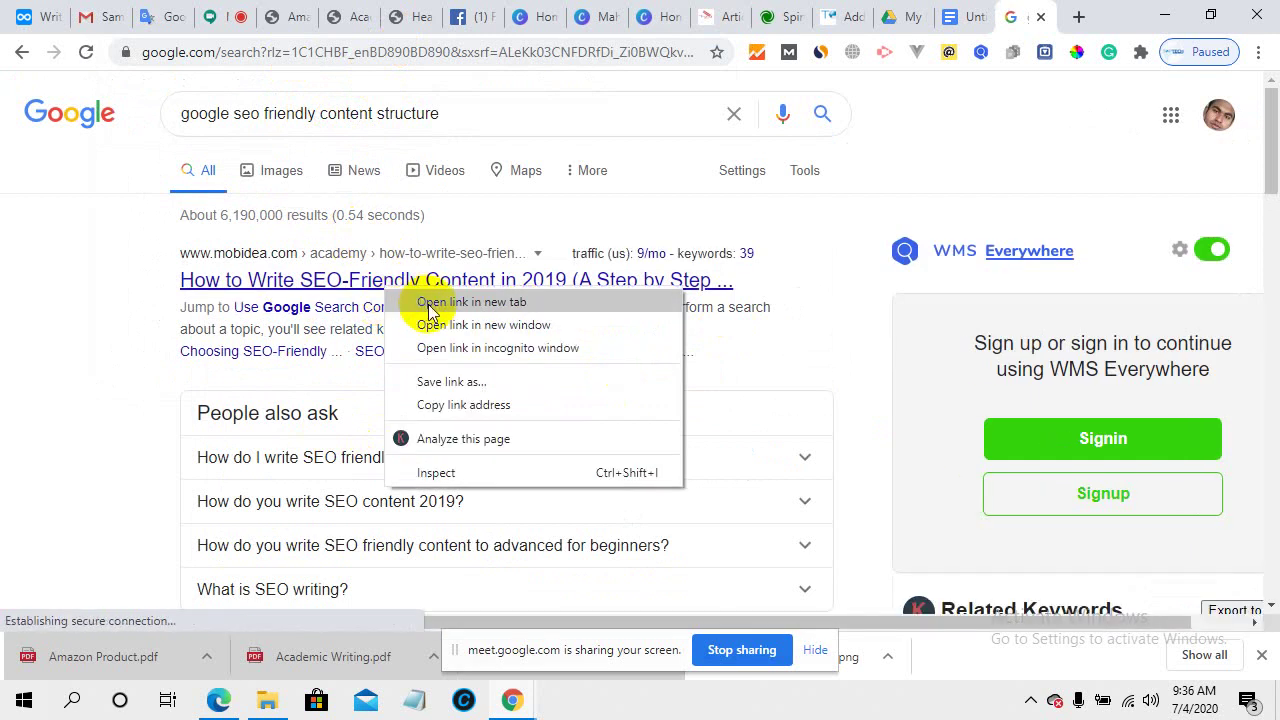
left_click(429, 299)
scroll(491, 460, "down", 3)
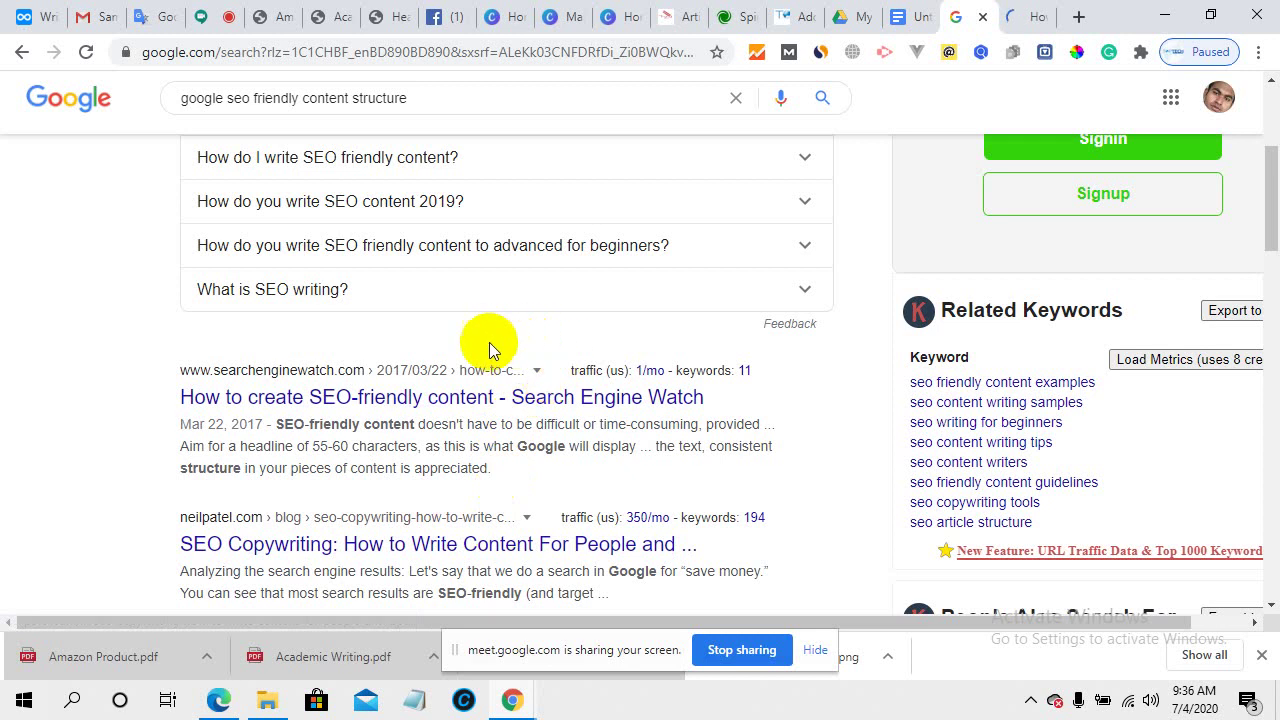
scroll(532, 516, "down", 2)
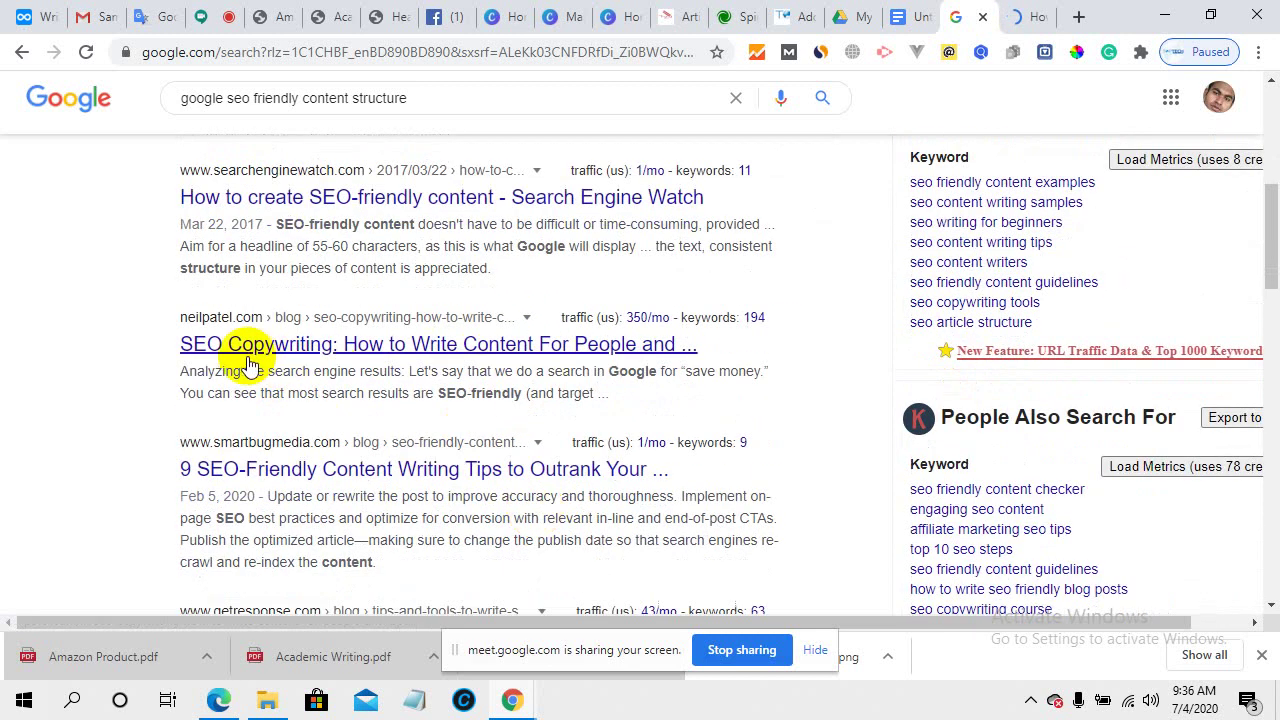
left_click(517, 345)
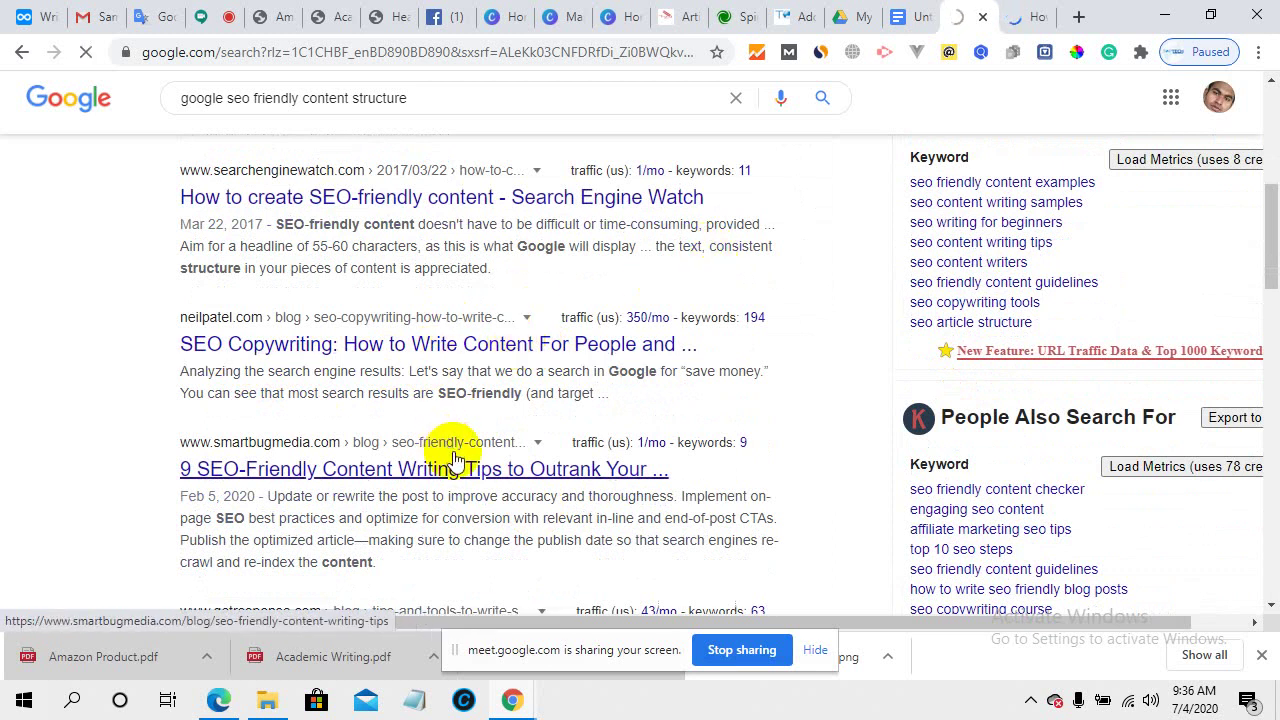
- Scroll through the Mobidea SEO-friendly content article and decline its notification prompt with NO, THANKS
left_click(1037, 10)
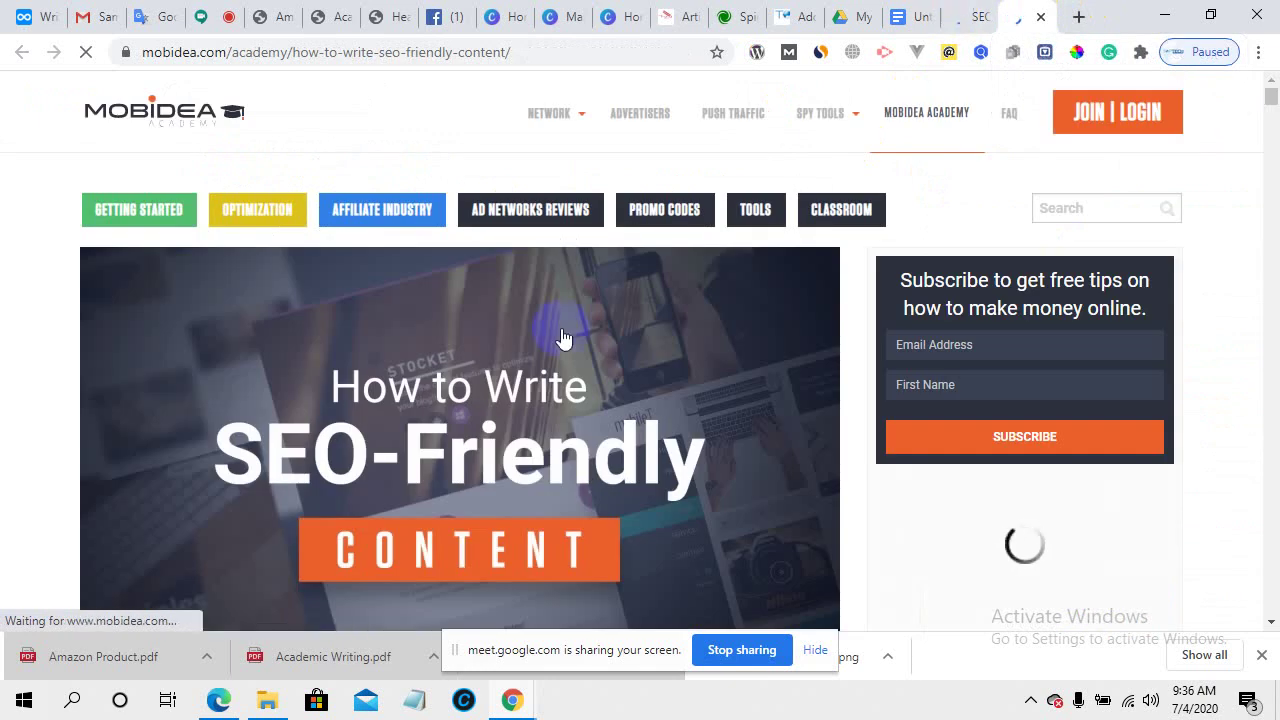
scroll(504, 506, "down", 5)
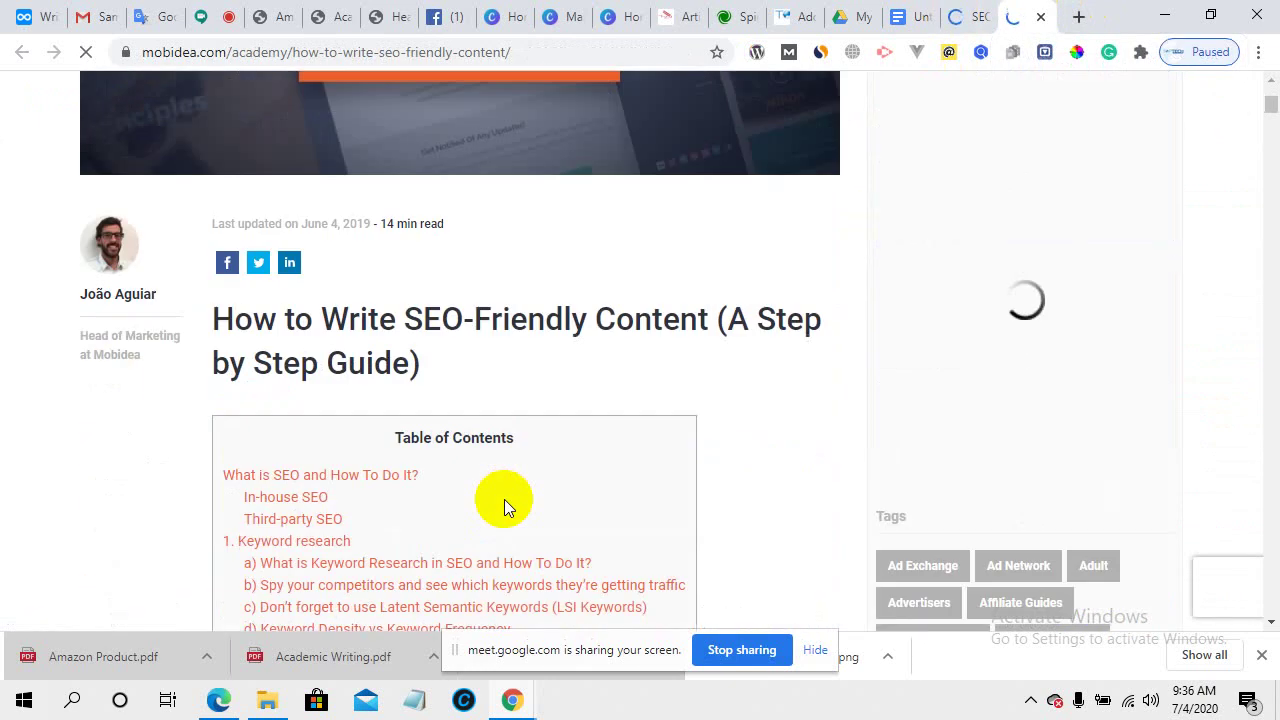
scroll(504, 498, "down", 3)
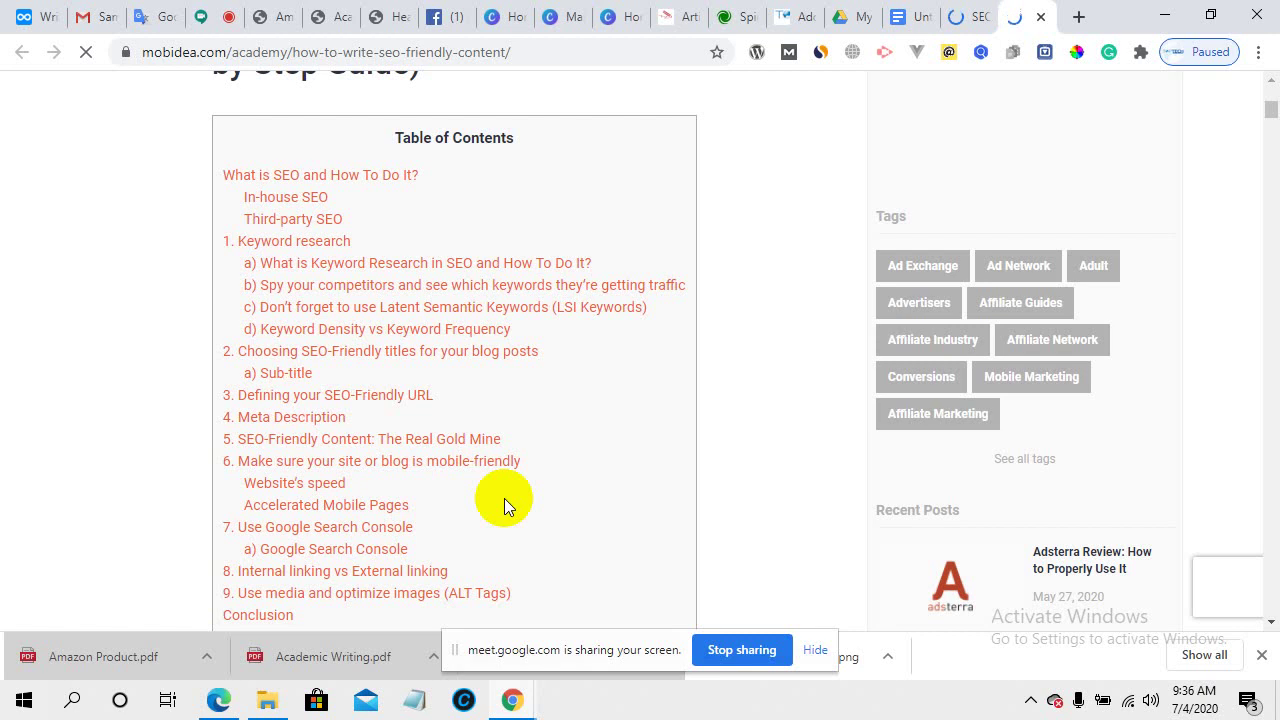
scroll(504, 498, "down", 7)
scroll(330, 420, "up", 3)
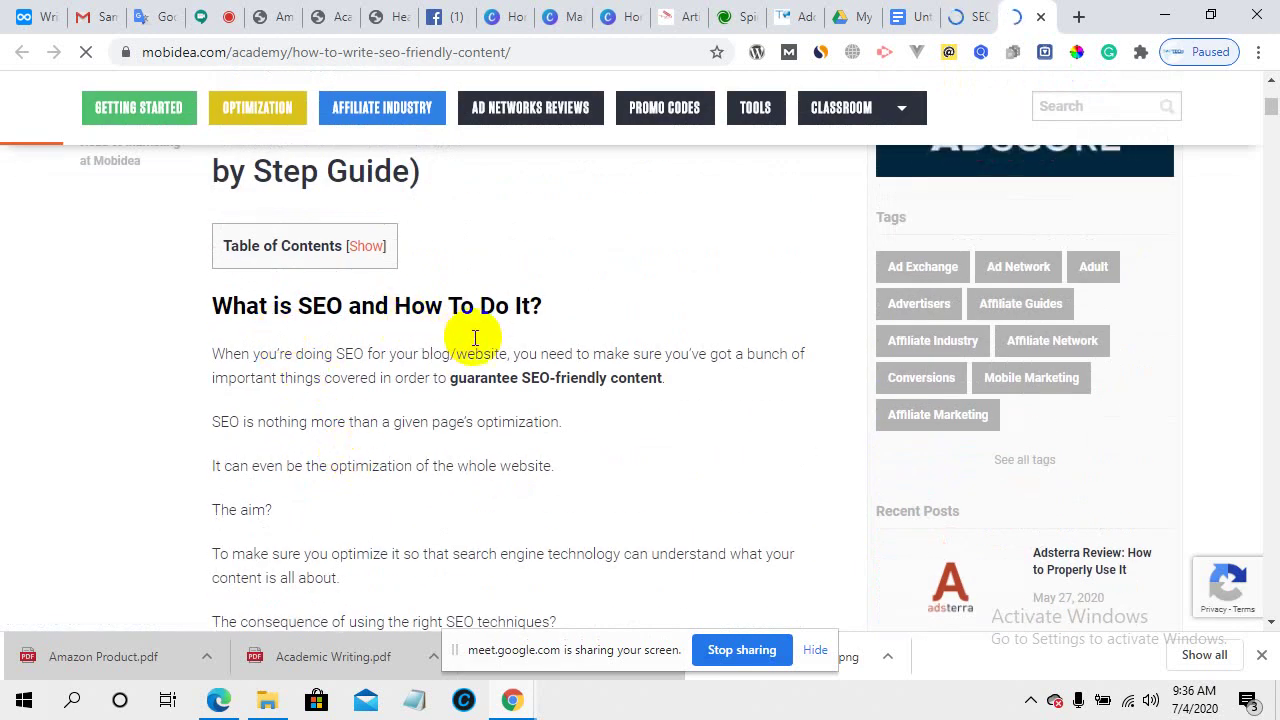
scroll(528, 495, "down", 2)
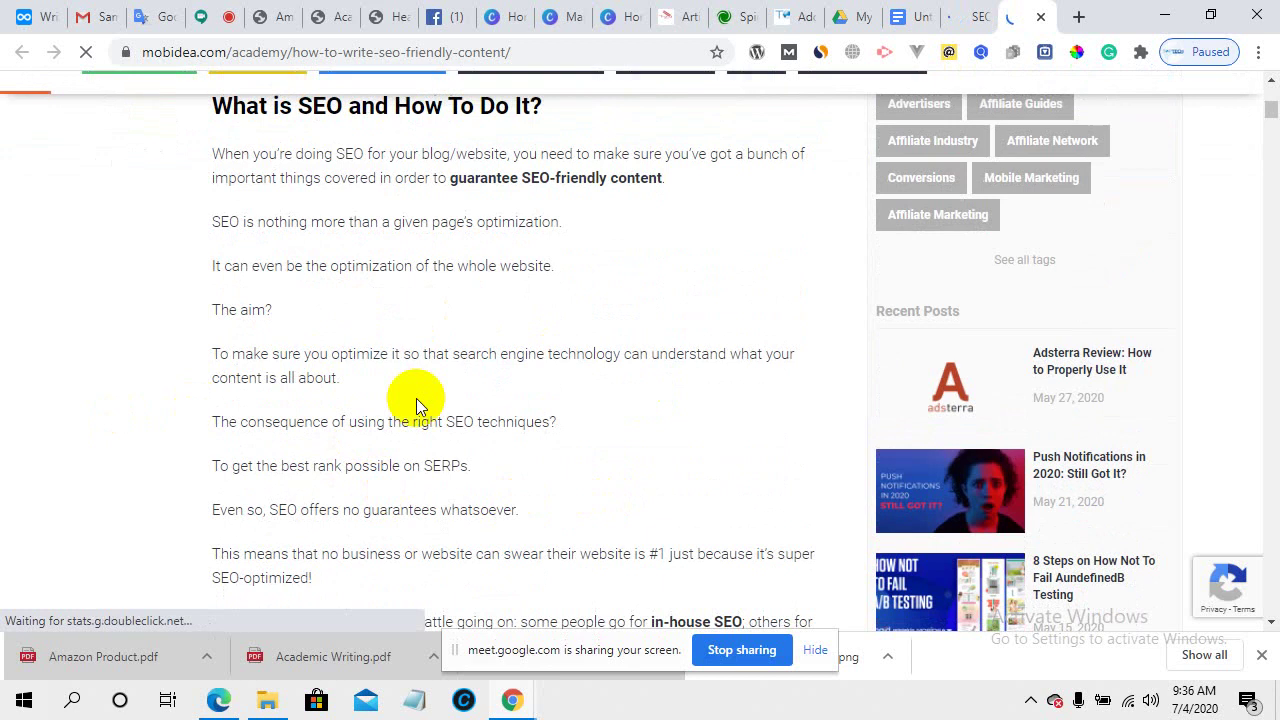
scroll(418, 402, "down", 3)
scroll(518, 460, "down", 1)
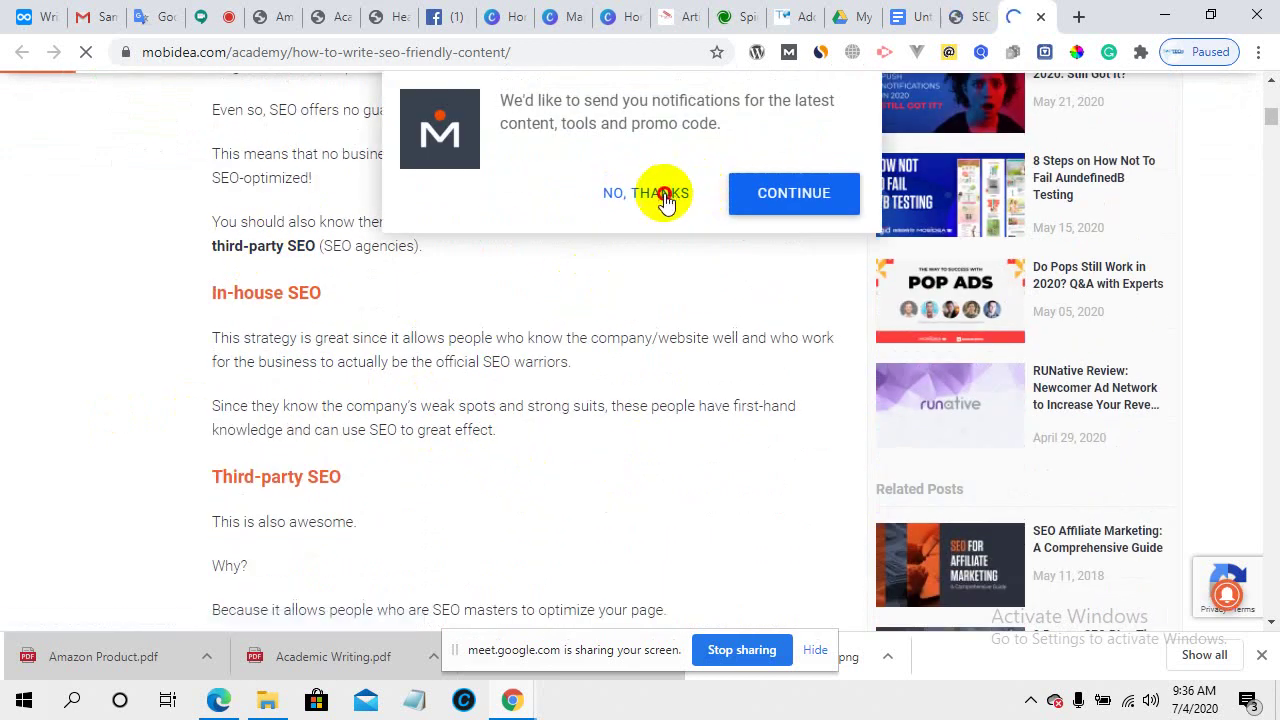
left_click(650, 193)
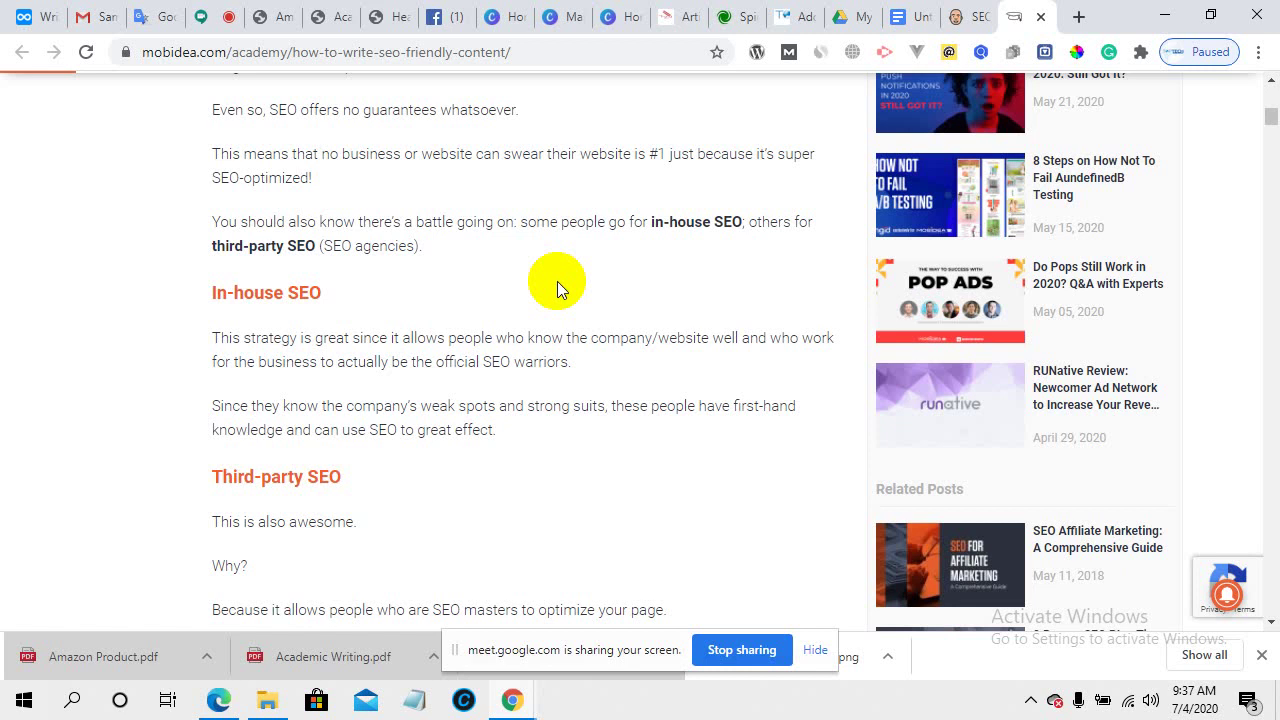
- Continue reading down to the '1. Keyword research' section
scroll(437, 400, "down", 3)
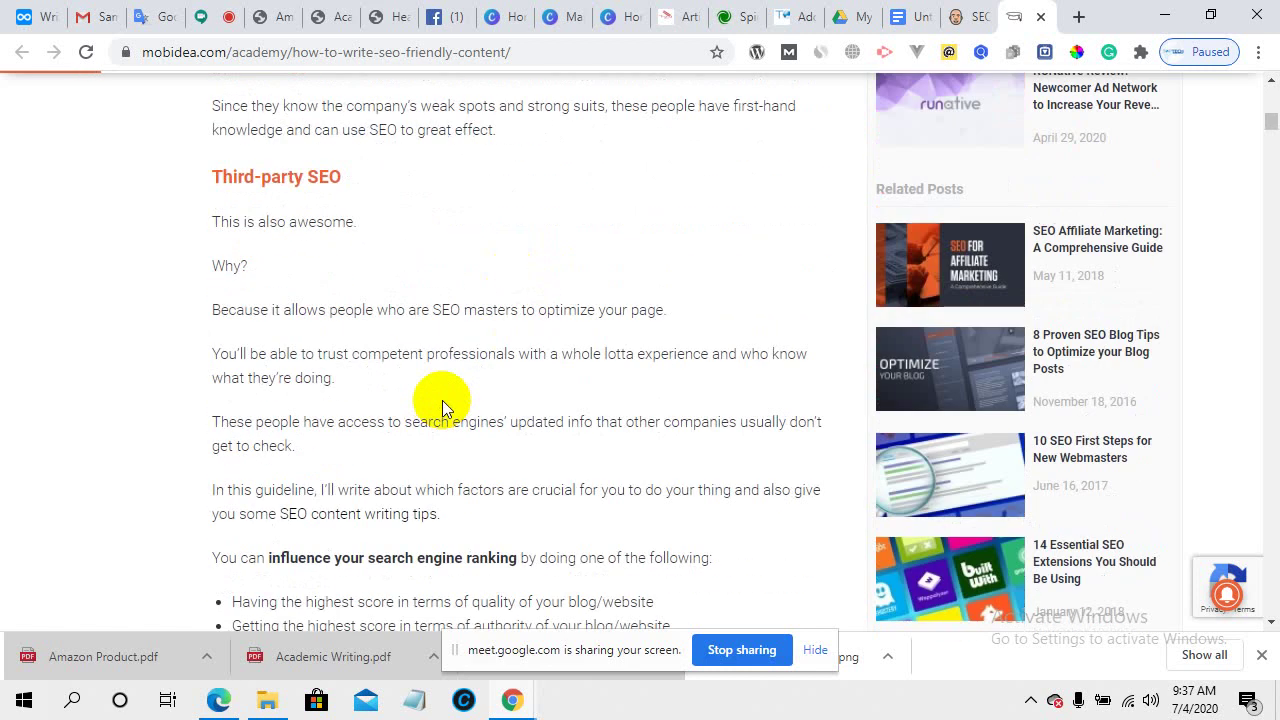
scroll(441, 399, "down", 9)
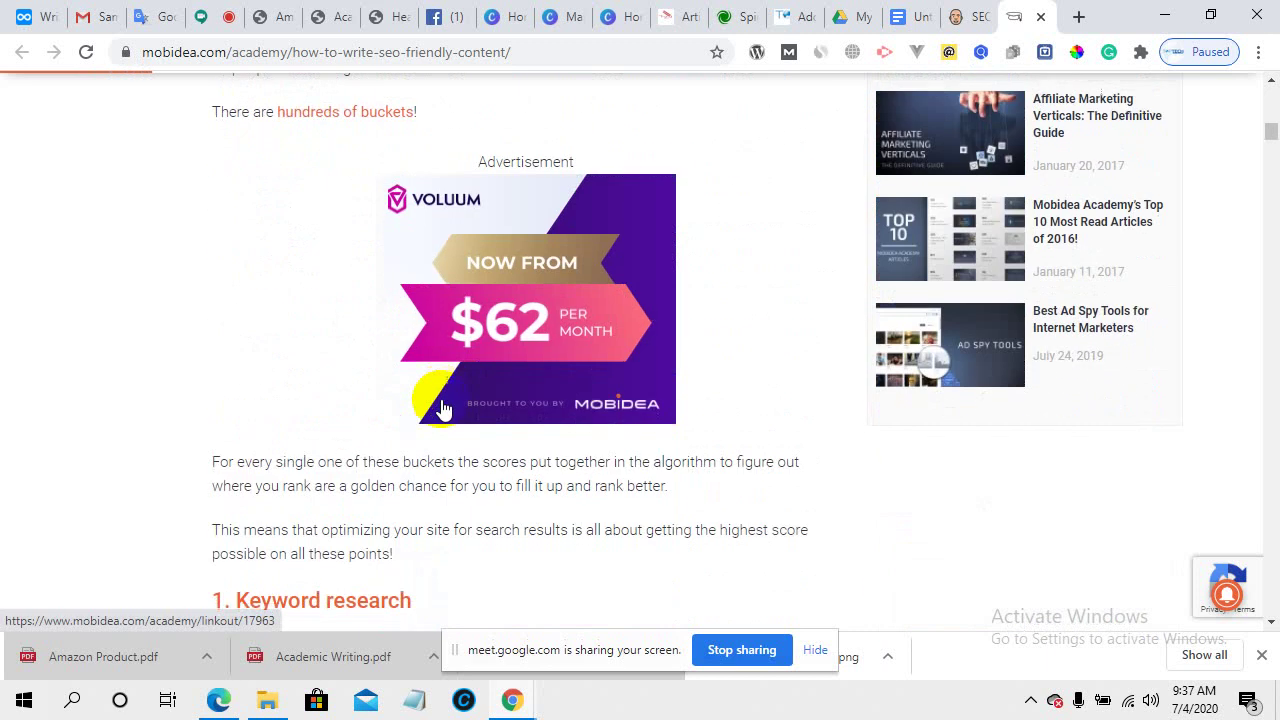
scroll(441, 399, "down", 2)
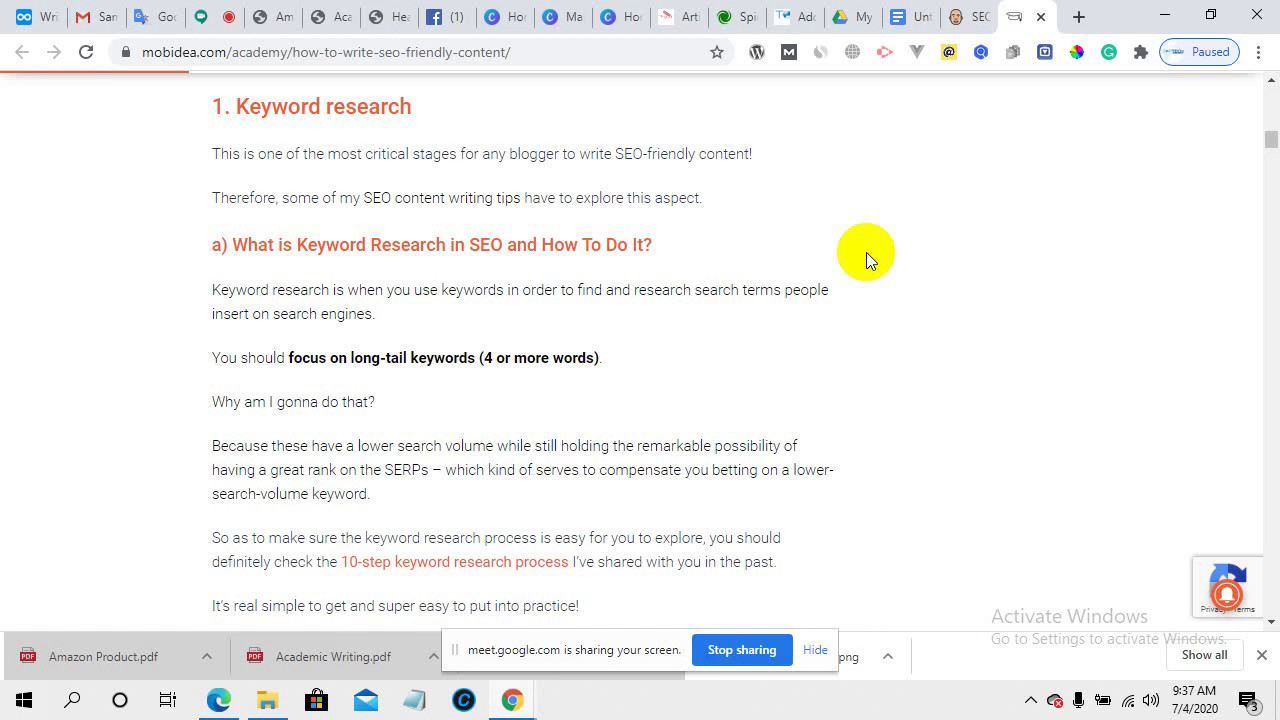
left_click(1078, 16)
- Search Google for the exact phrase "best discussion forums english" wrapped in double quotes
left_click(567, 53)
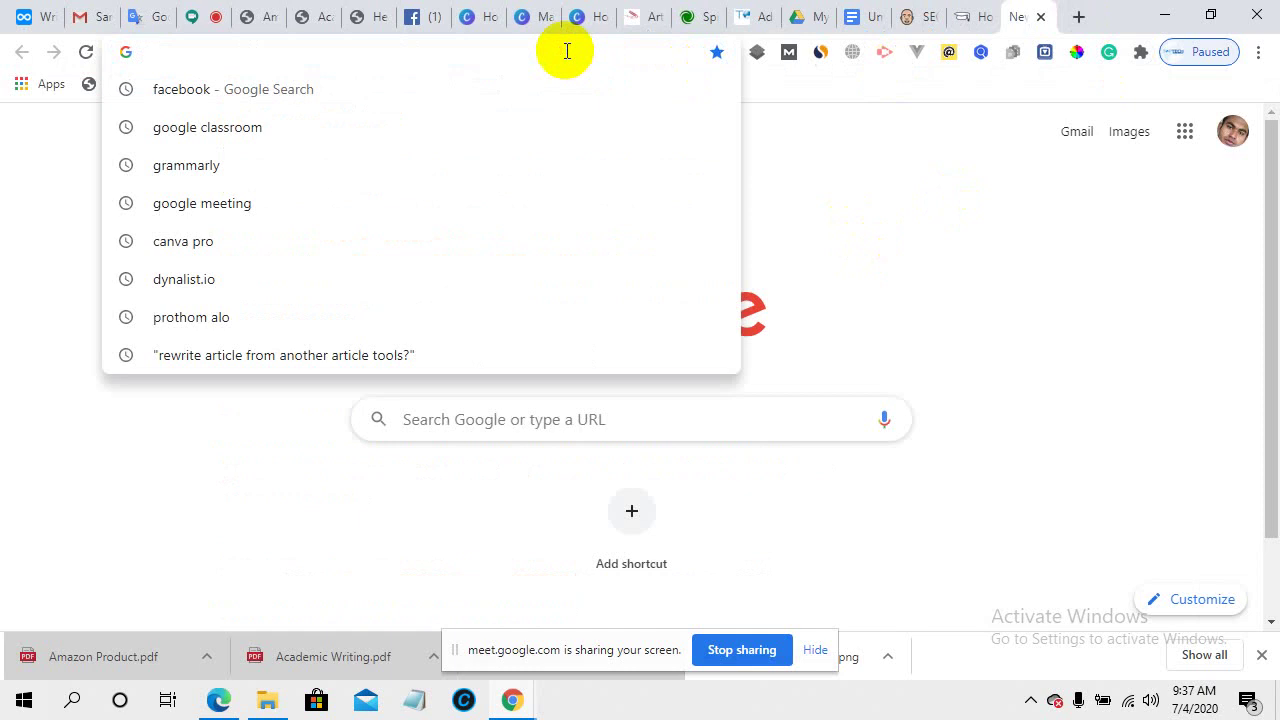
type("b")
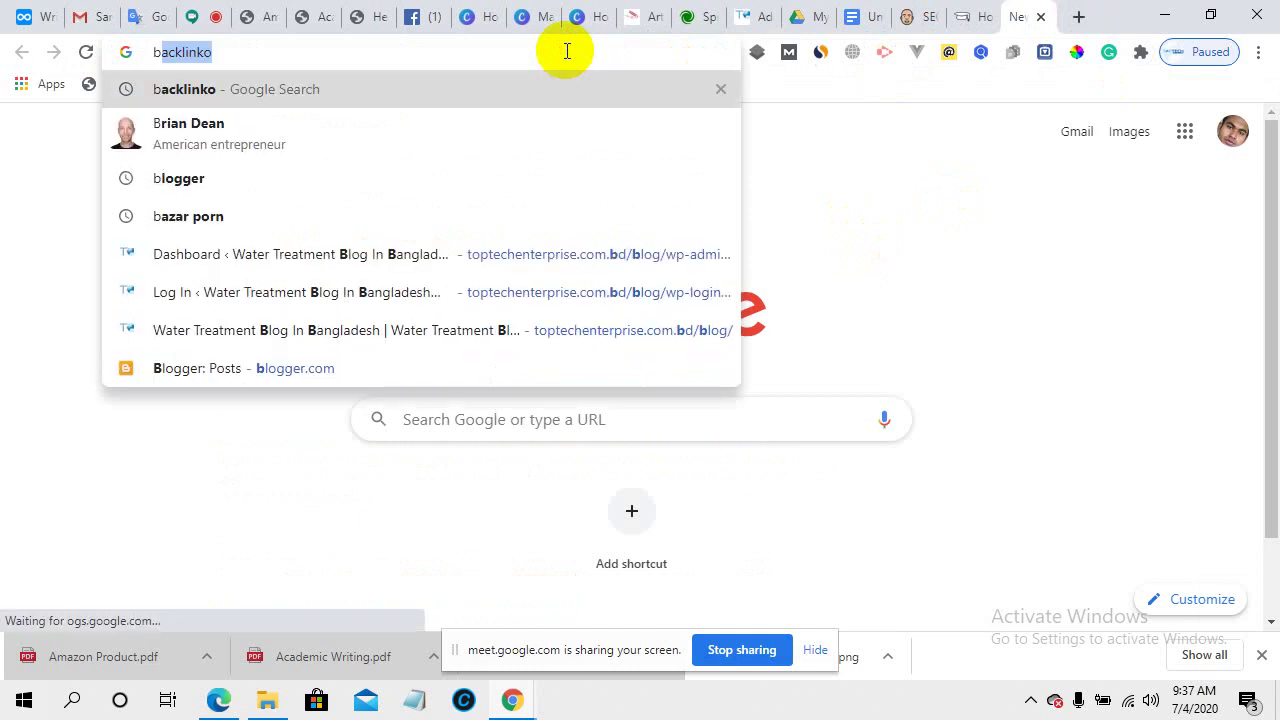
type("es")
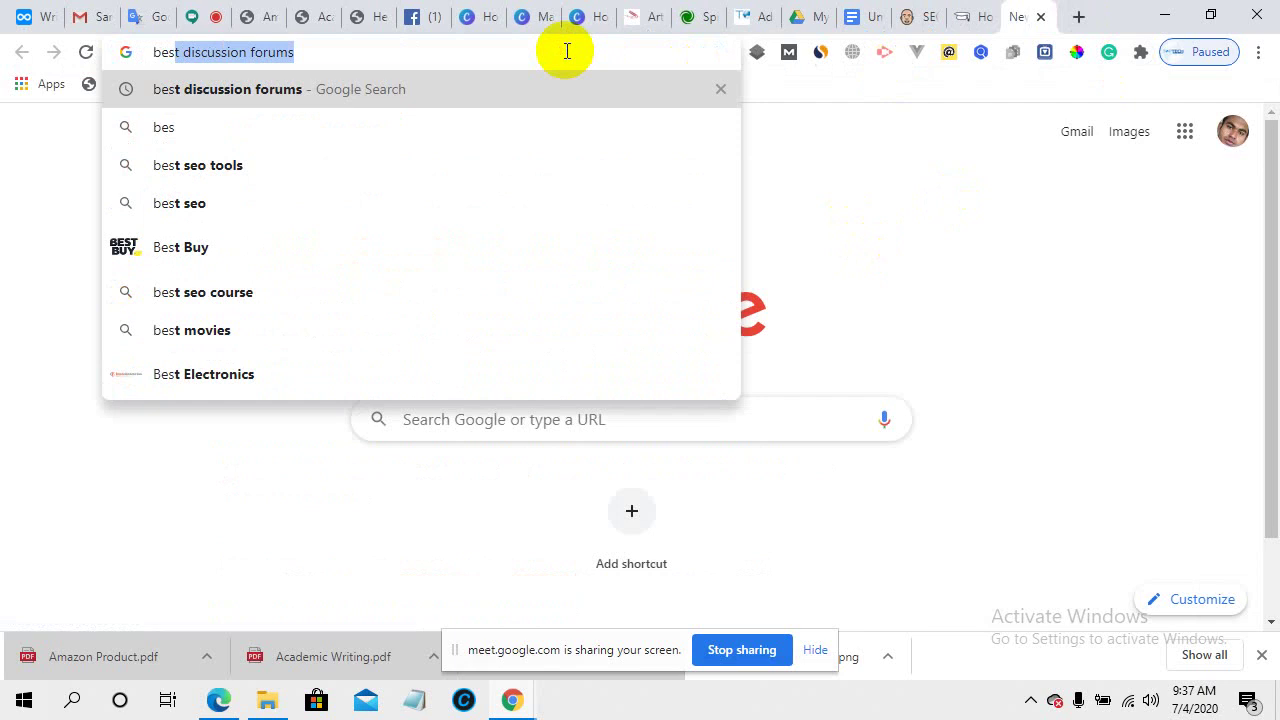
key("Right")
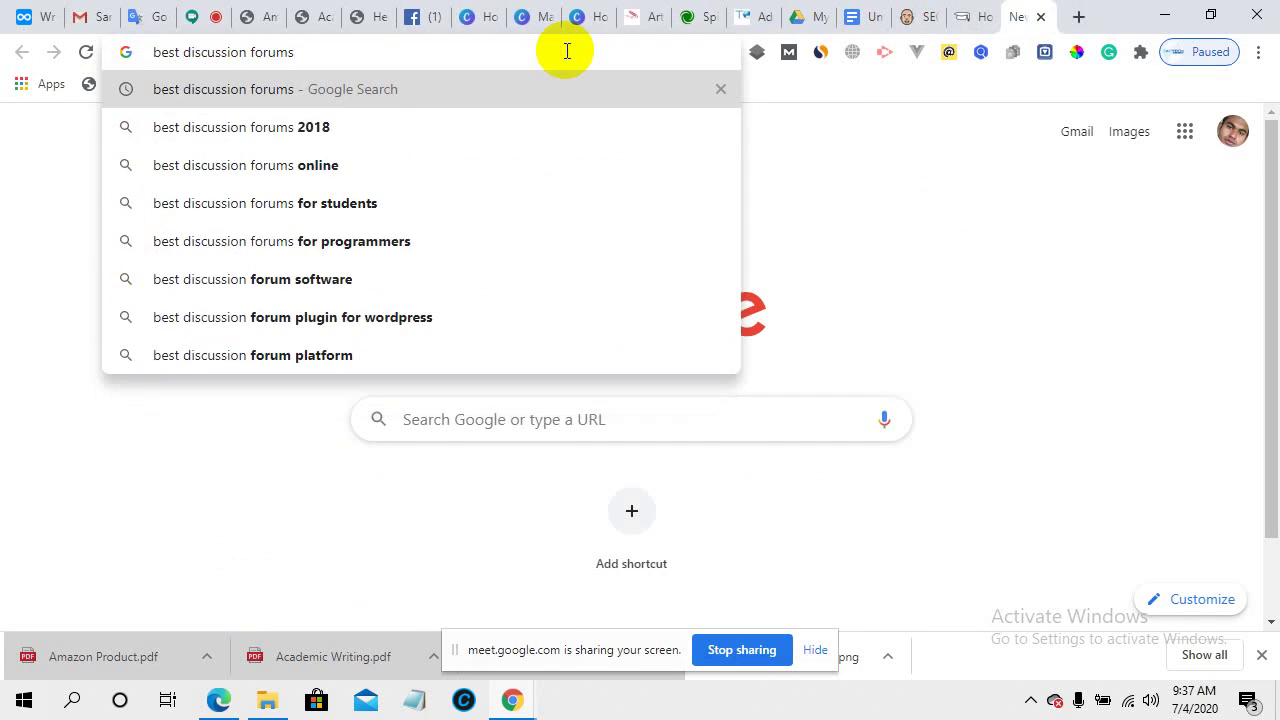
type("e")
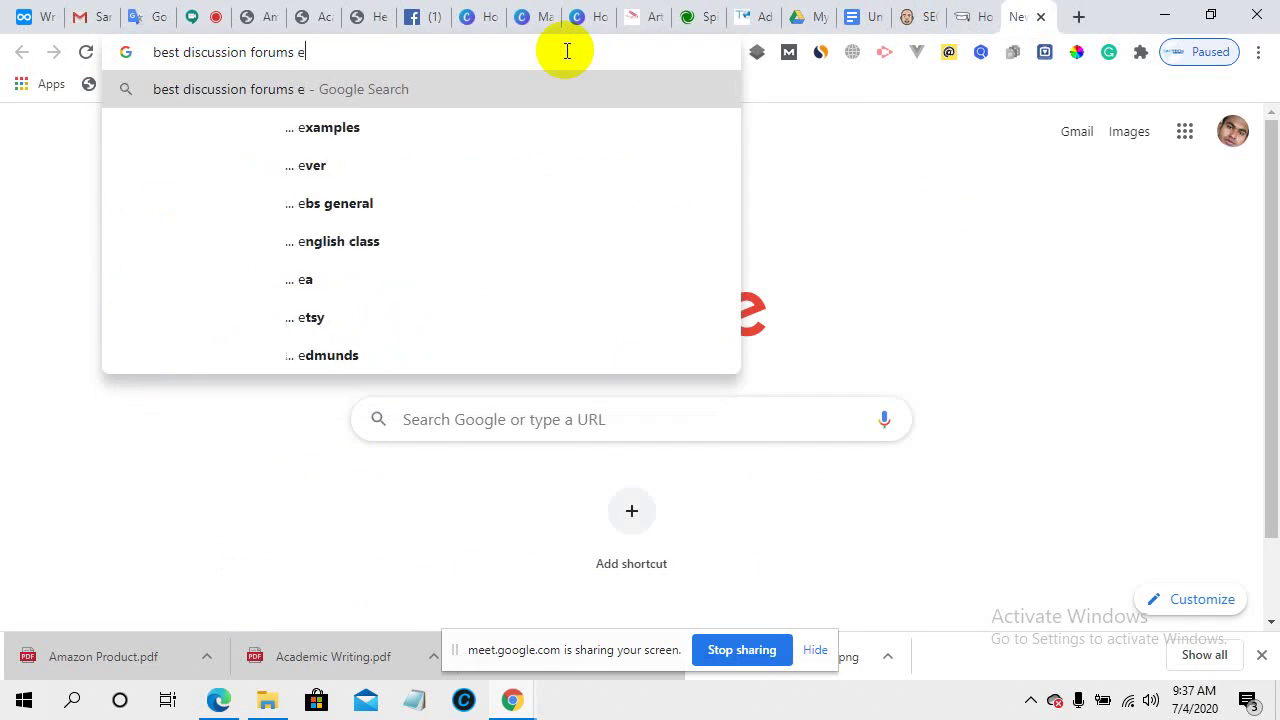
type("n")
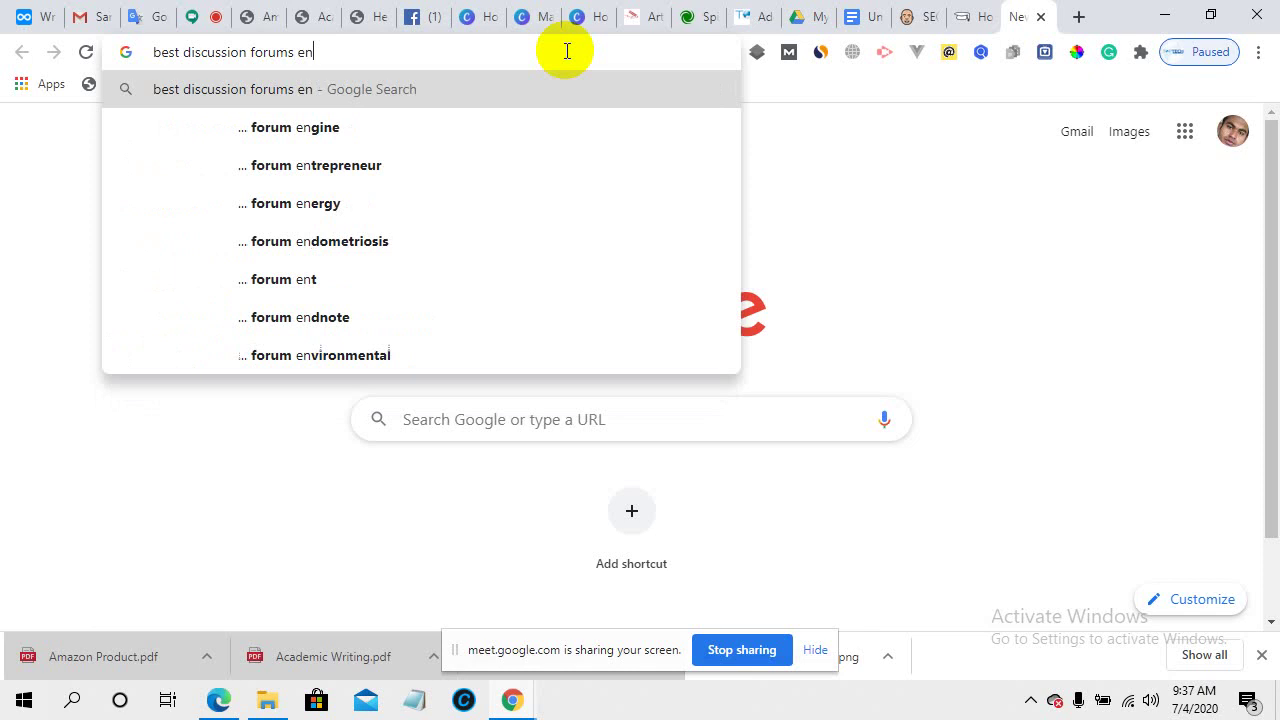
type("glis")
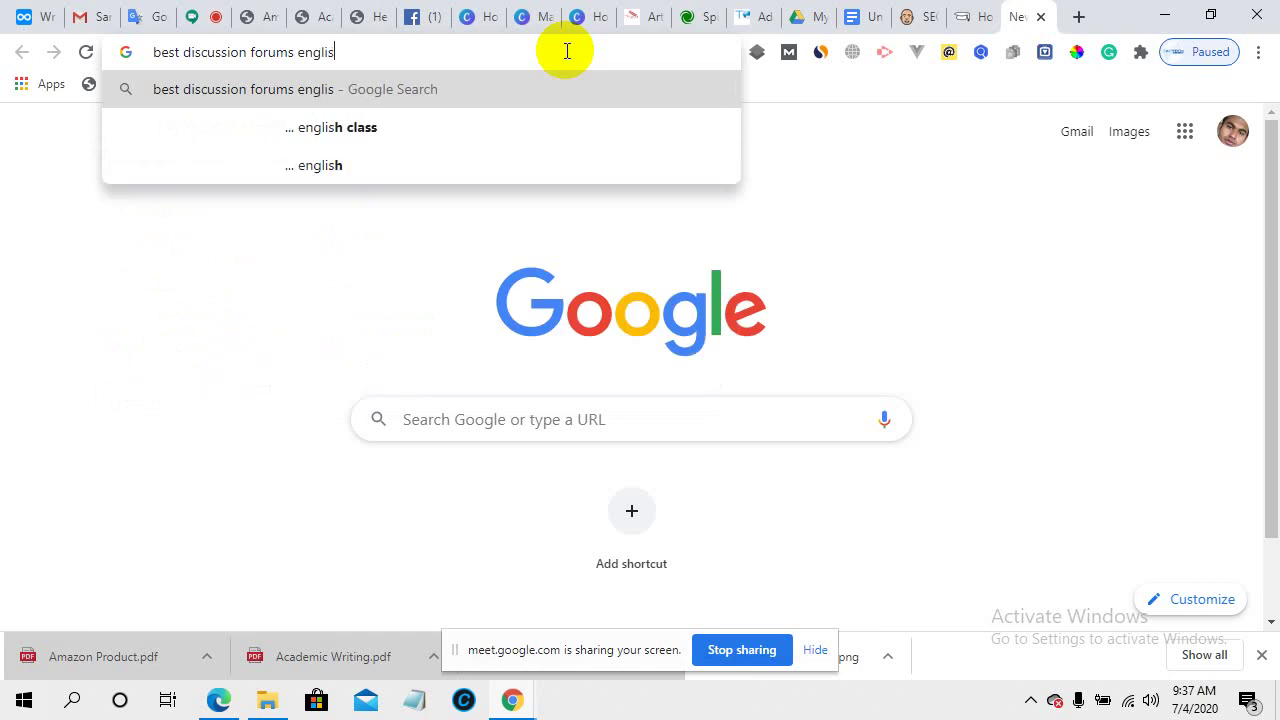
type("h")
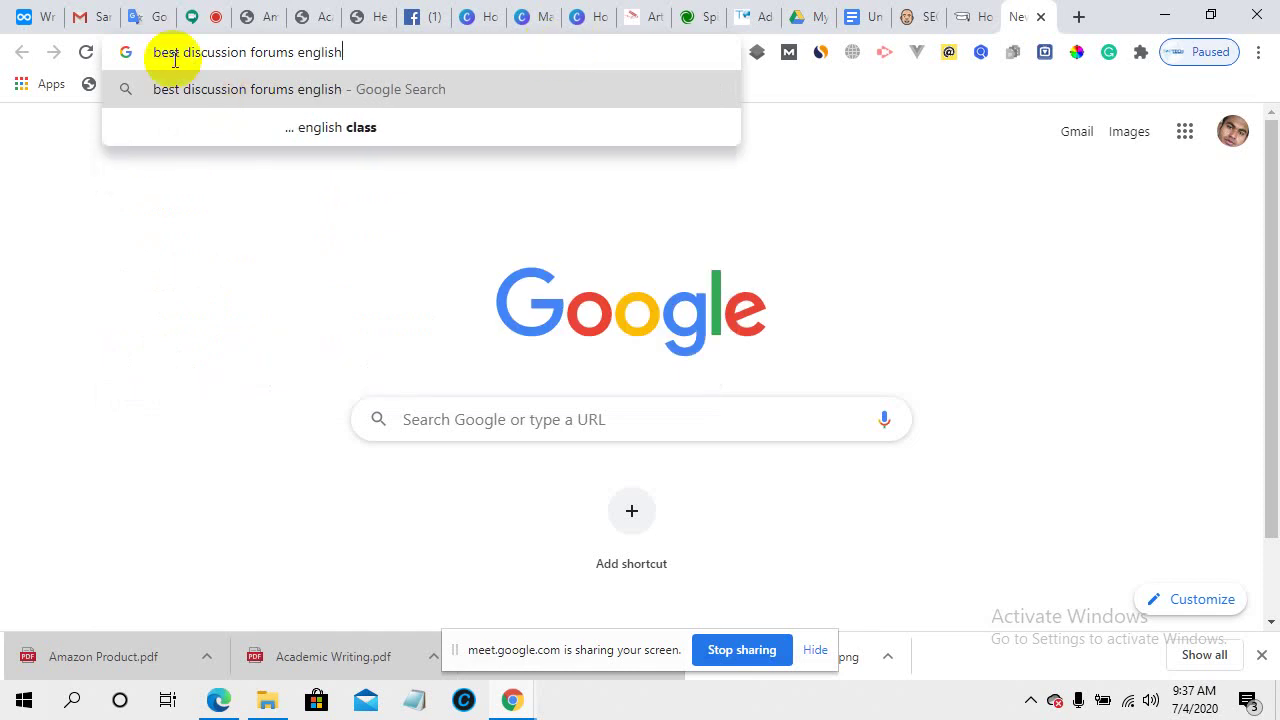
left_click(150, 50)
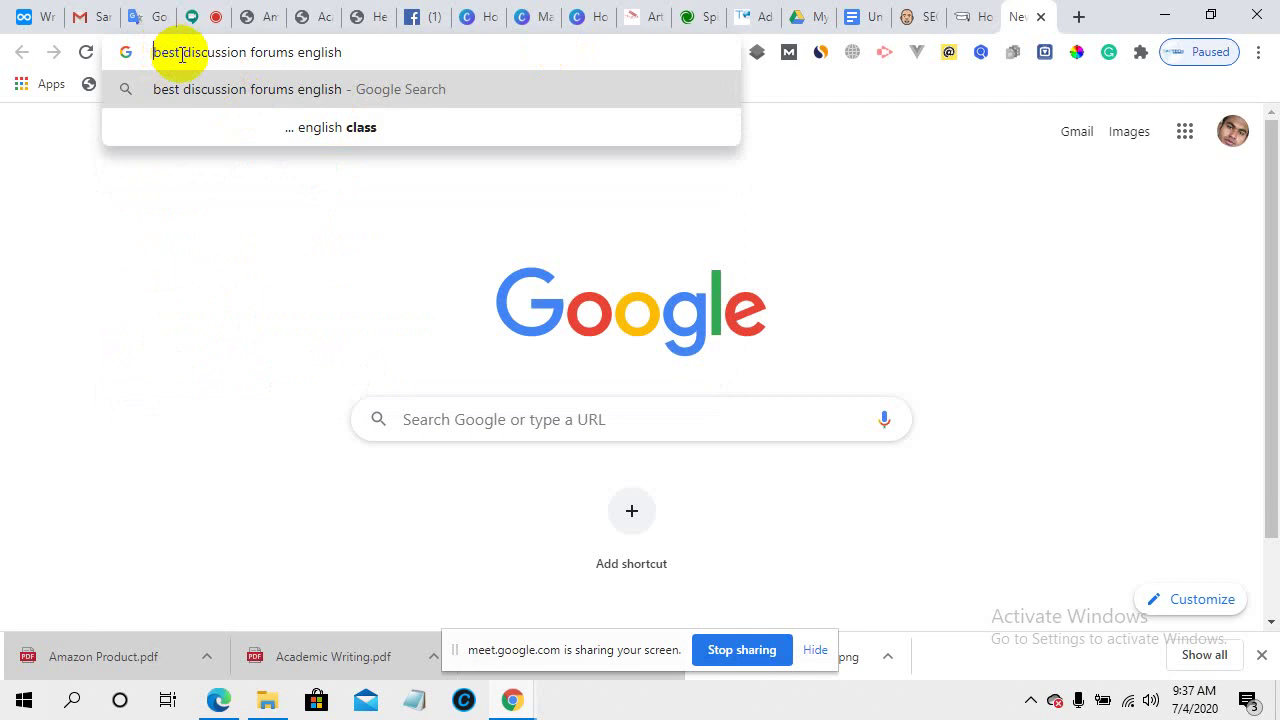
type("\"")
left_click(362, 48)
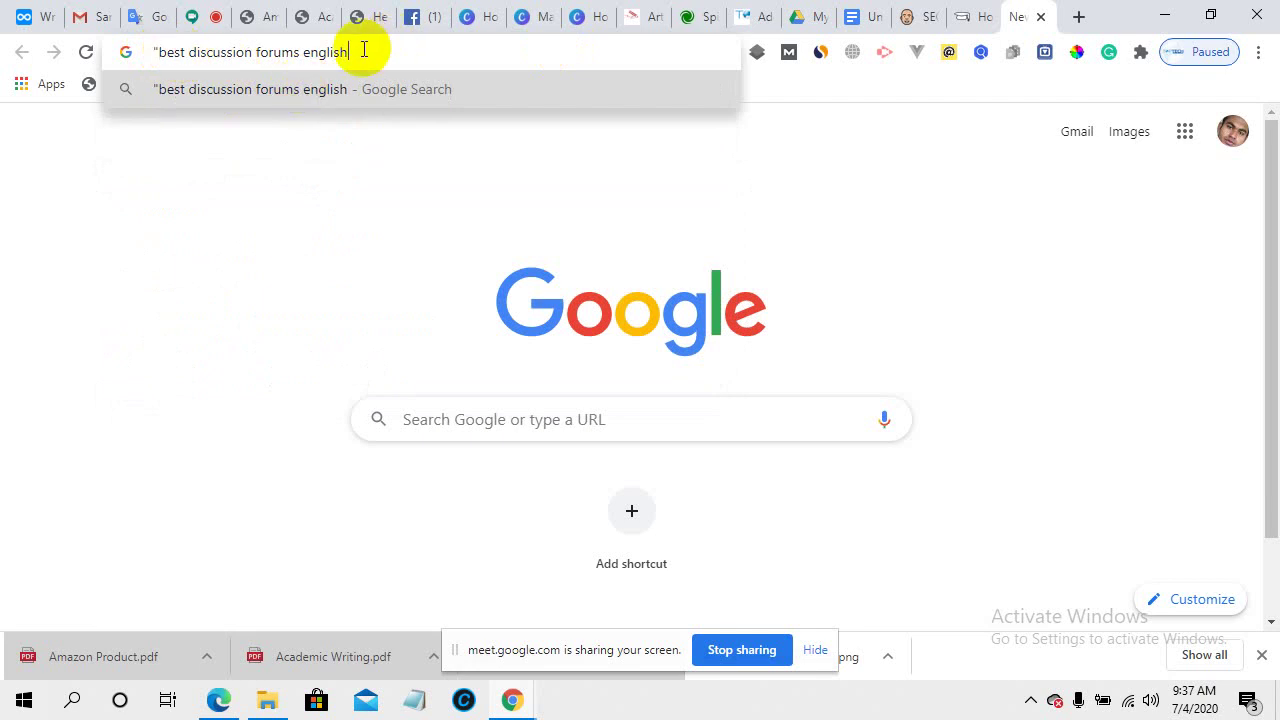
type("\"")
key("Return")
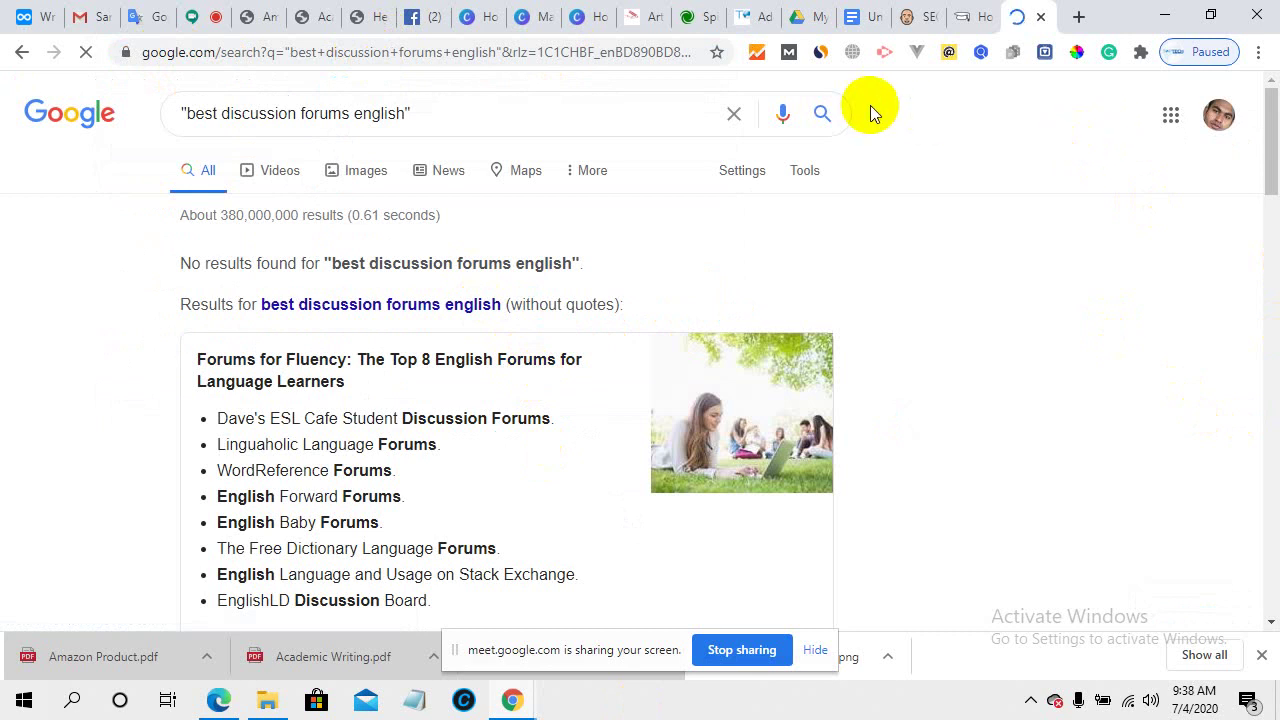
- Change the Keywords Everywhere keyword data country from Global to United States
left_click(1140, 52)
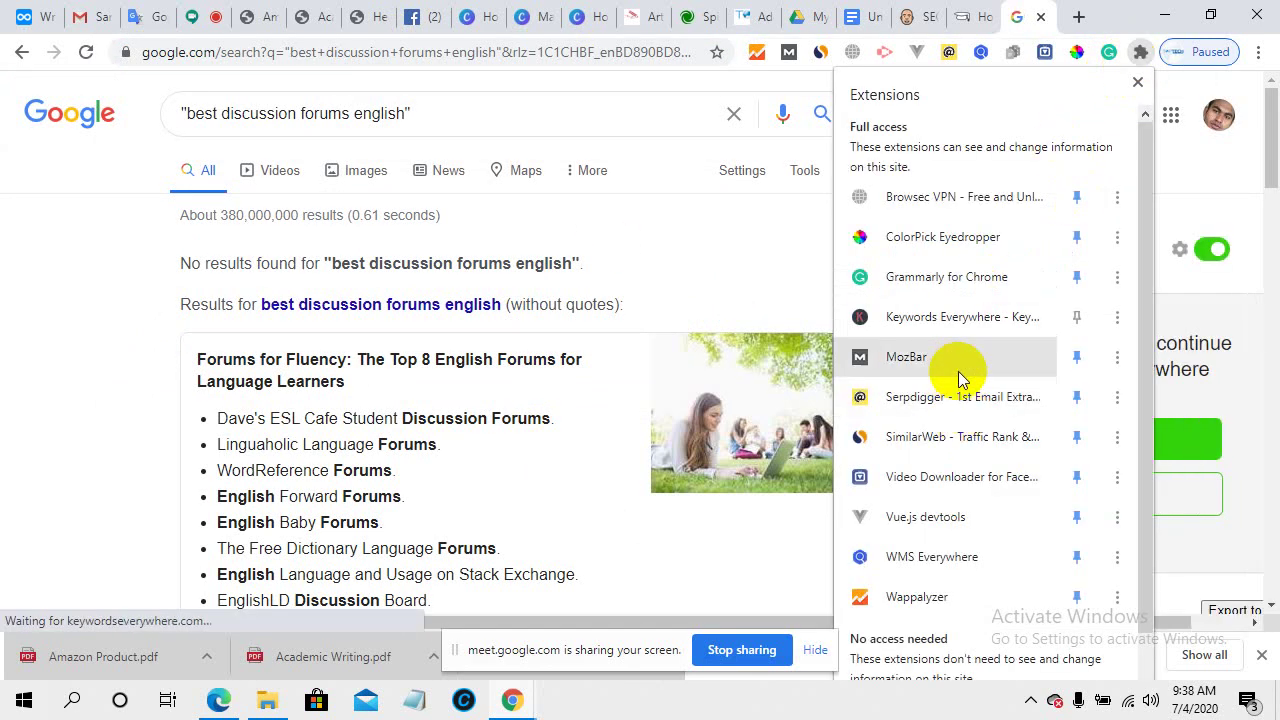
left_click(954, 329)
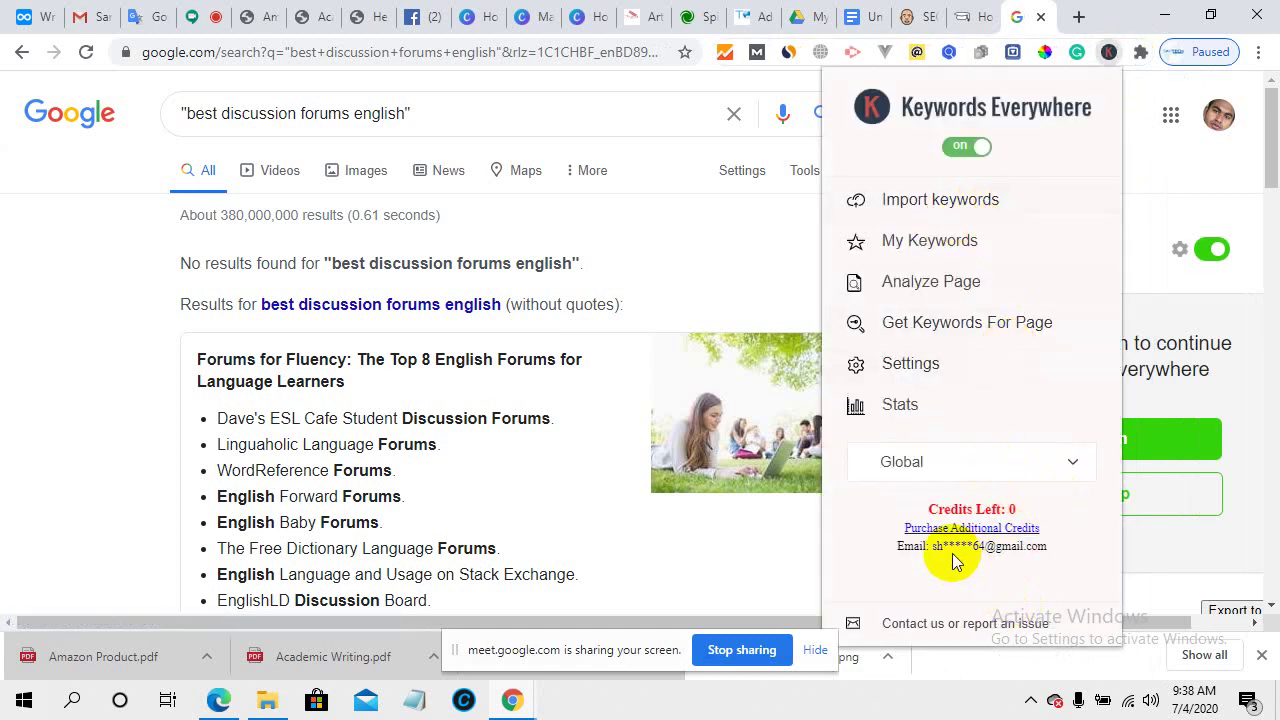
left_click(1029, 465)
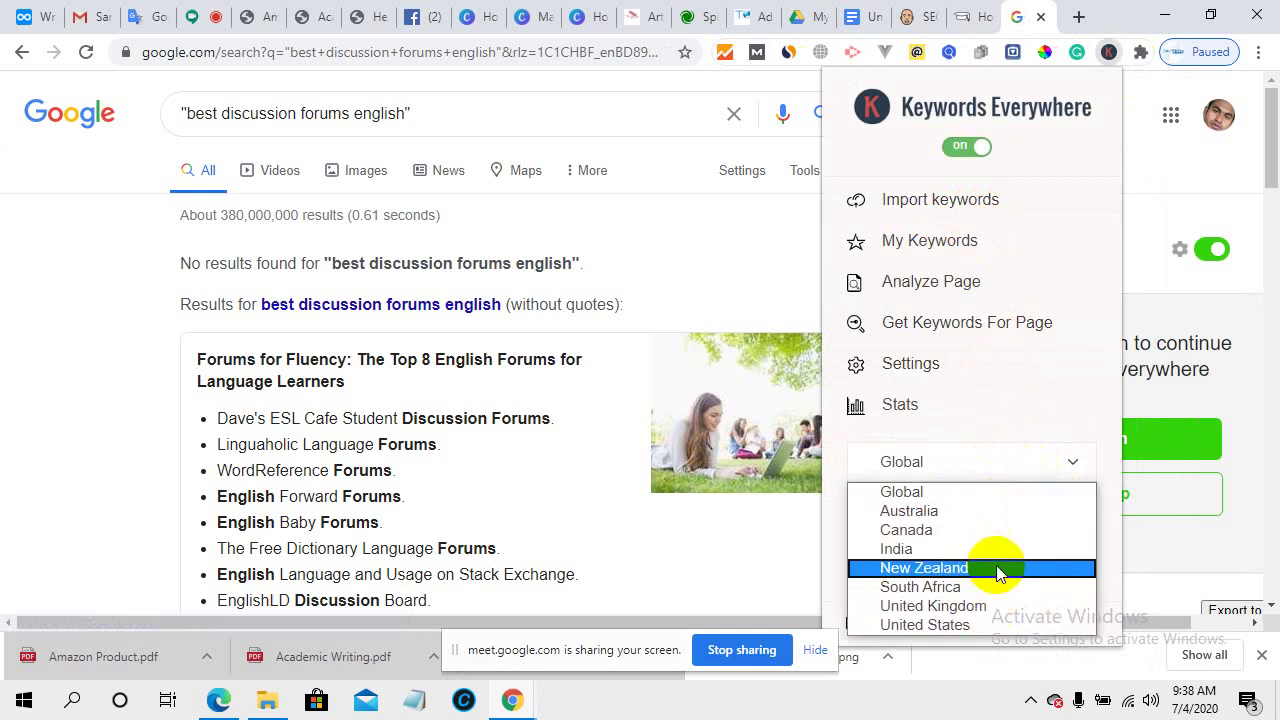
left_click(972, 625)
left_click(1148, 219)
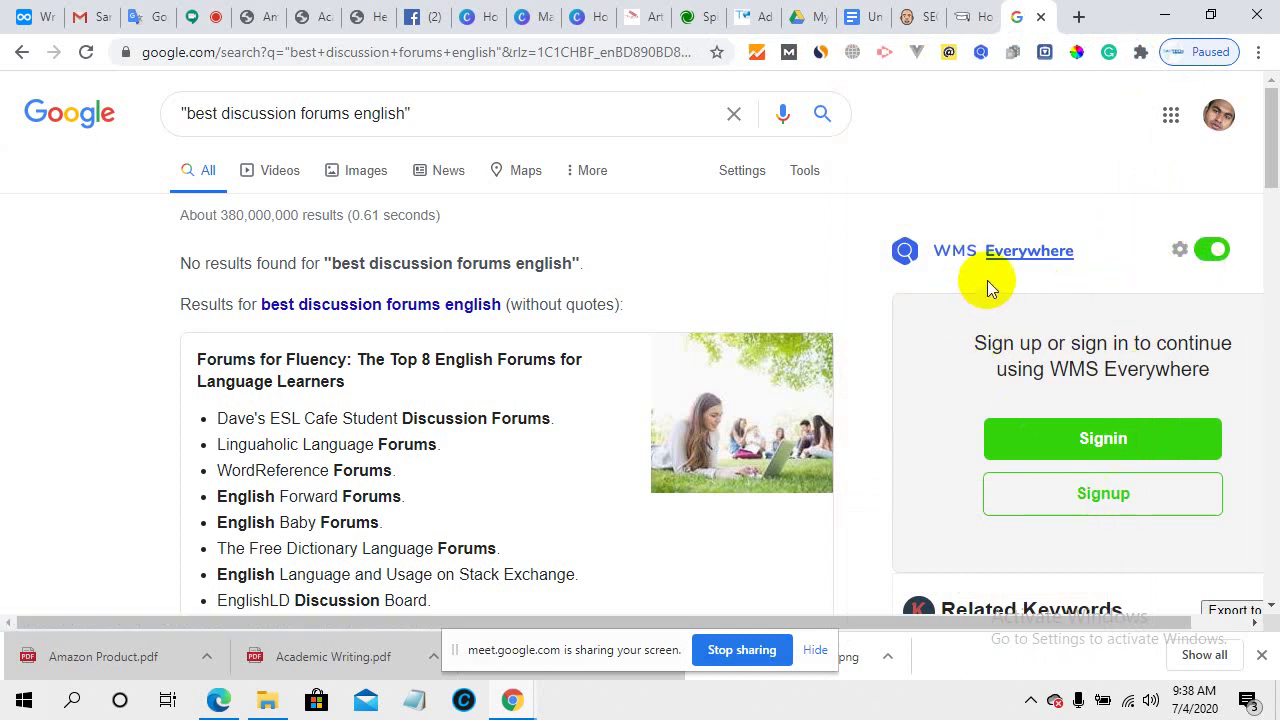
scroll(1080, 530, "down", 4)
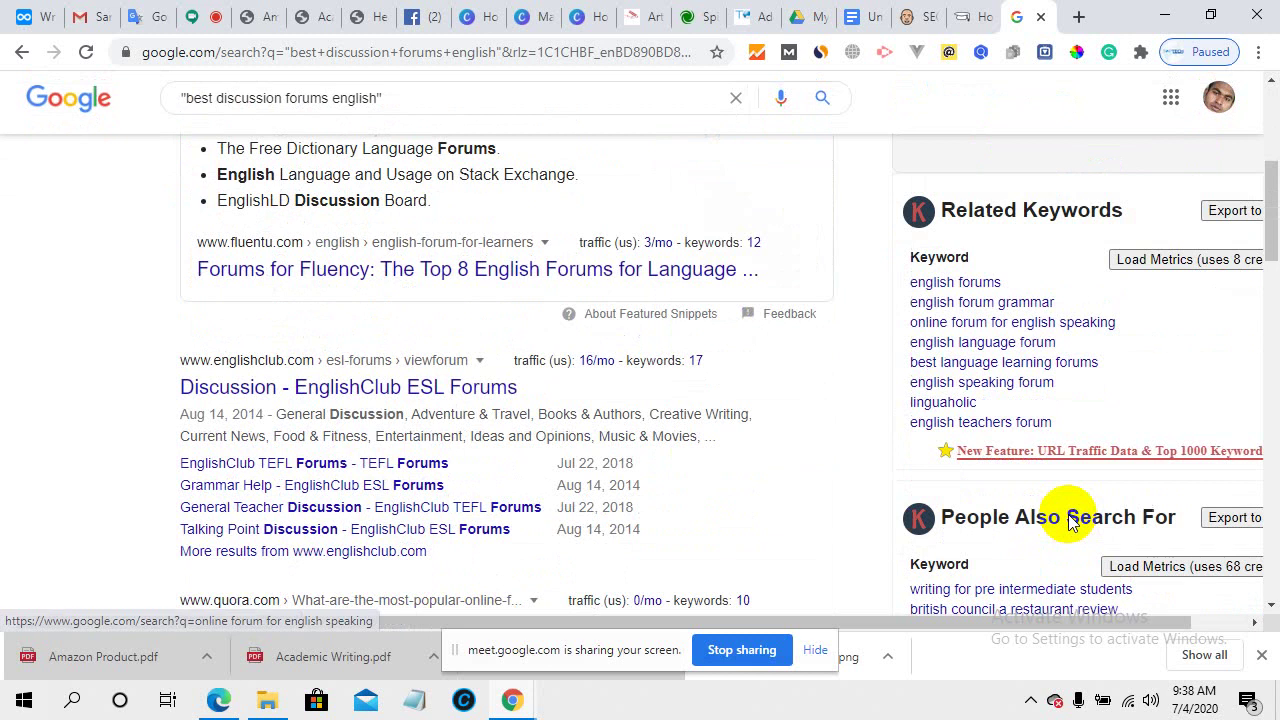
scroll(600, 432, "down", 1)
scroll(562, 438, "up", 5)
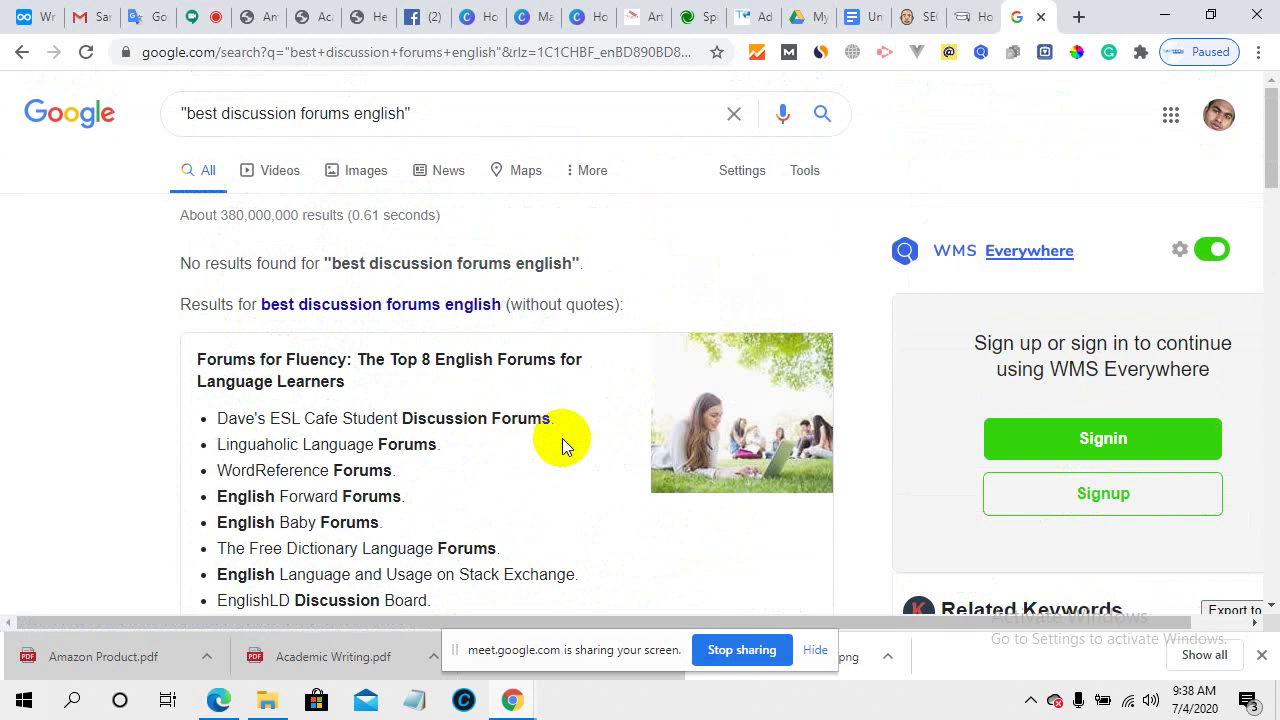
left_click(355, 303)
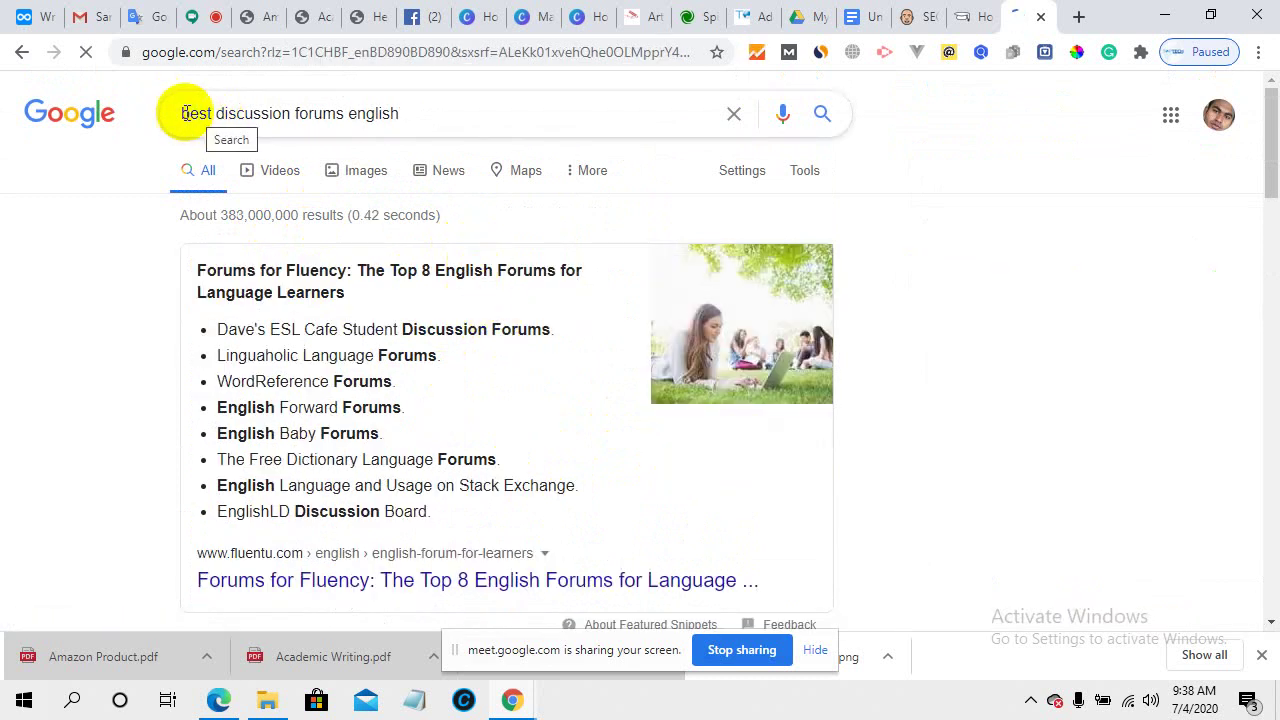
left_click(310, 102)
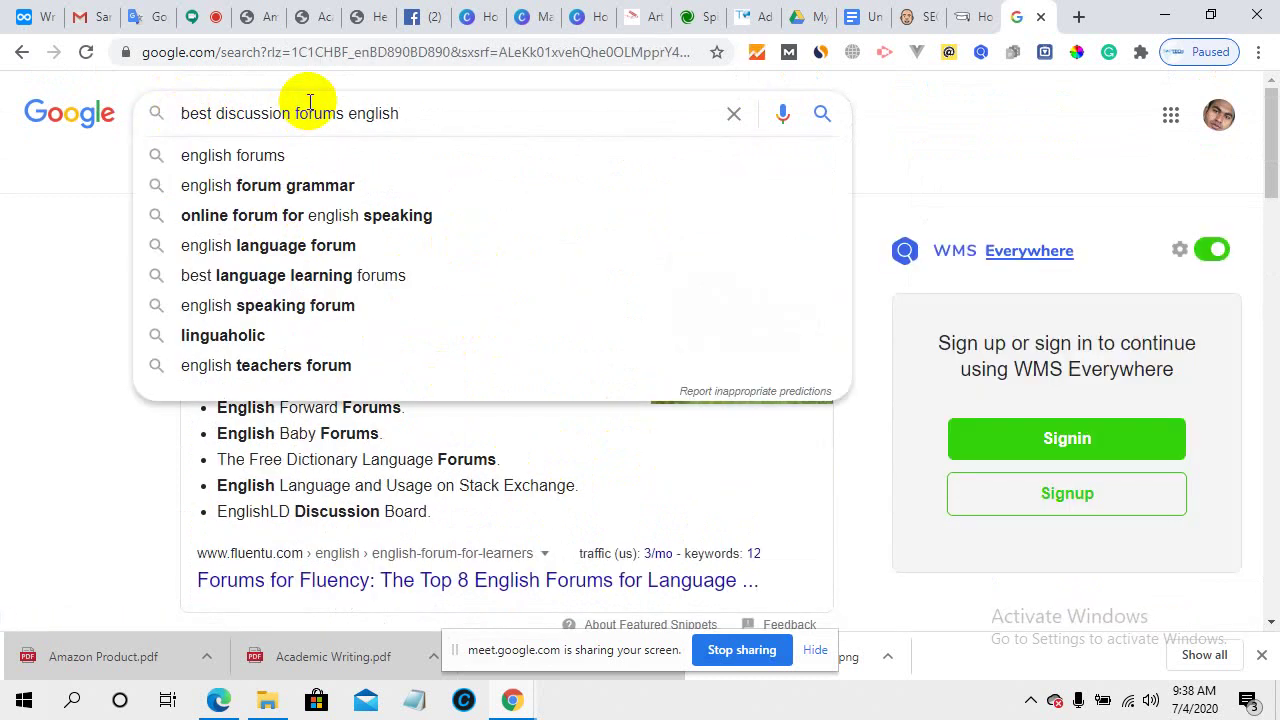
type("\"")
left_click(448, 119)
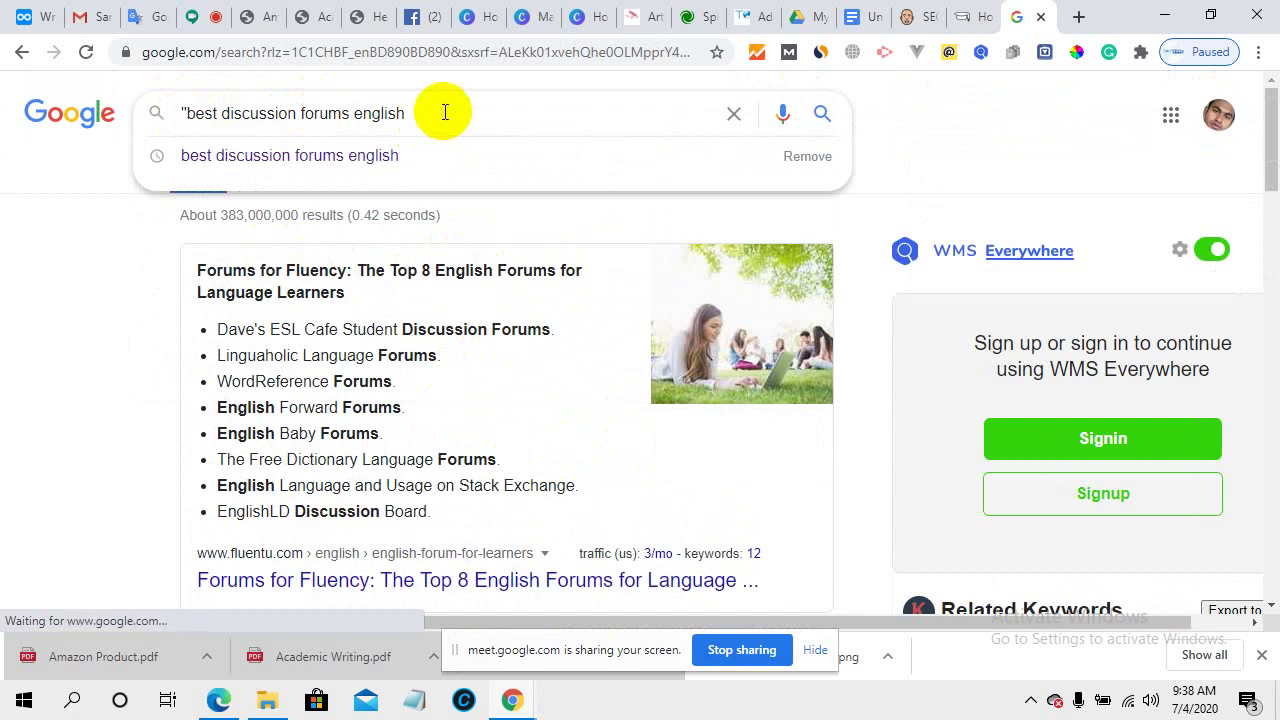
type("\"")
key("Return")
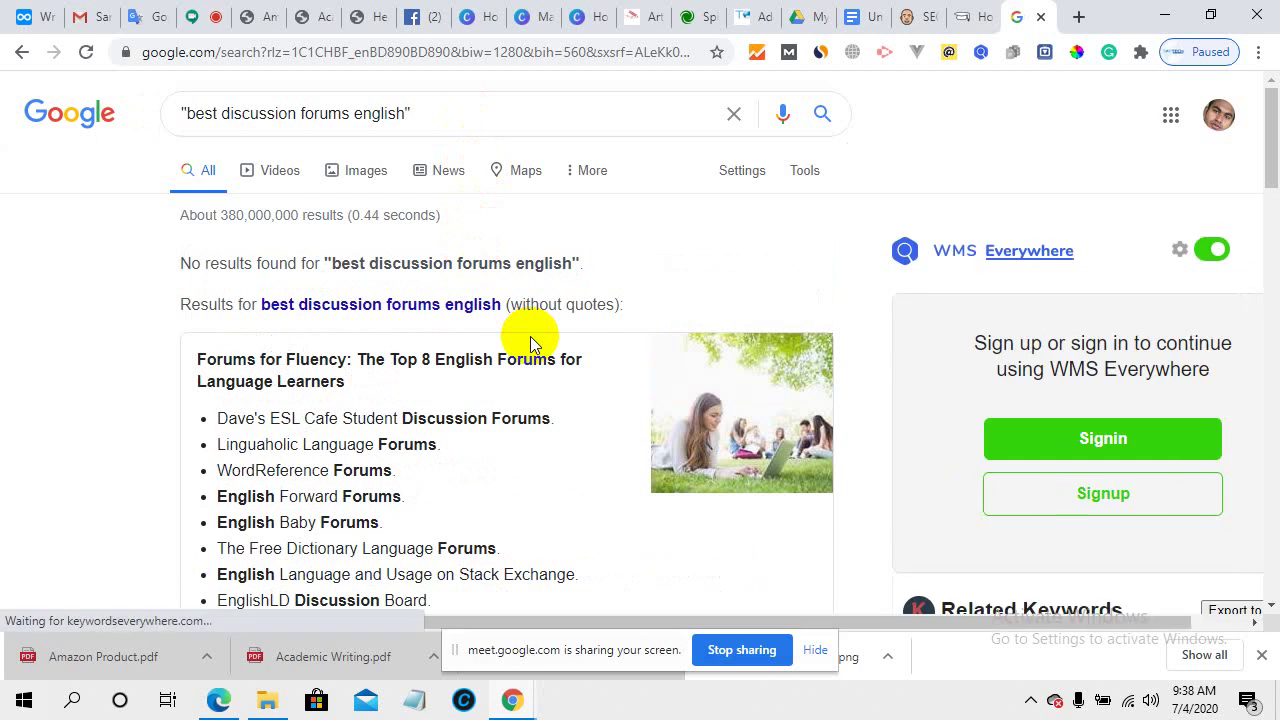
scroll(515, 336, "down", 1)
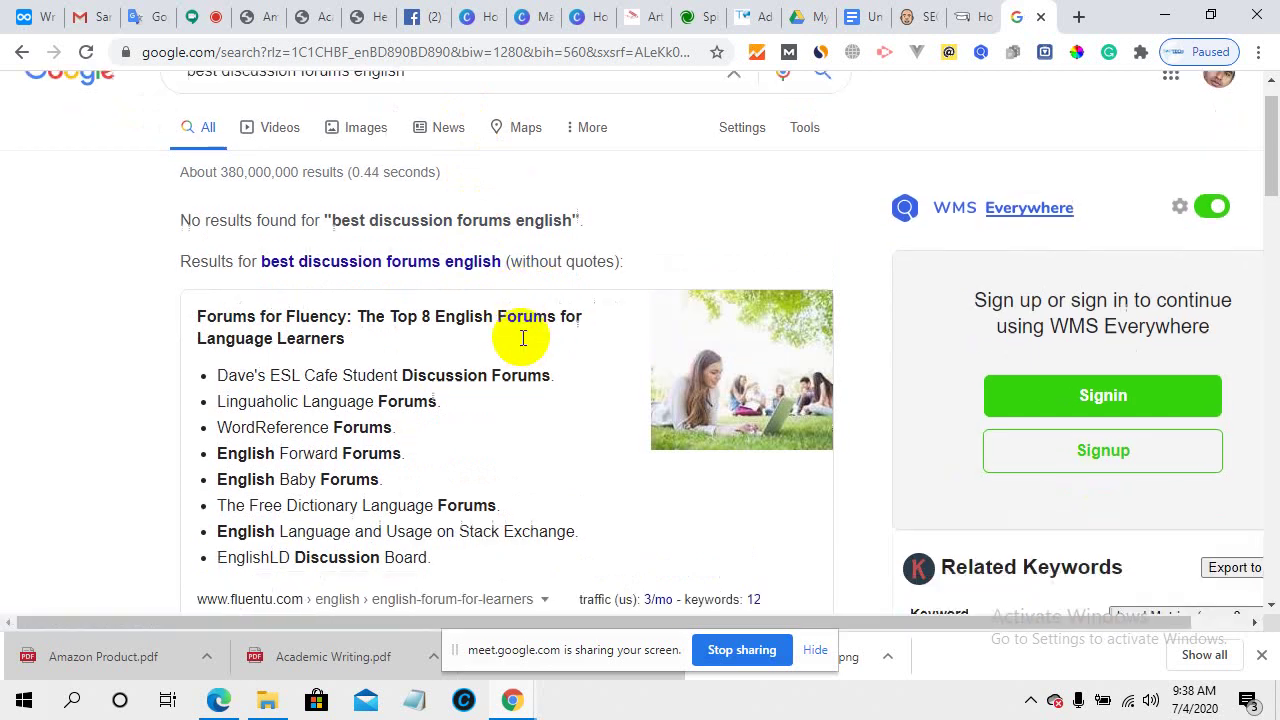
scroll(522, 338, "down", 1)
scroll(486, 363, "up", 2)
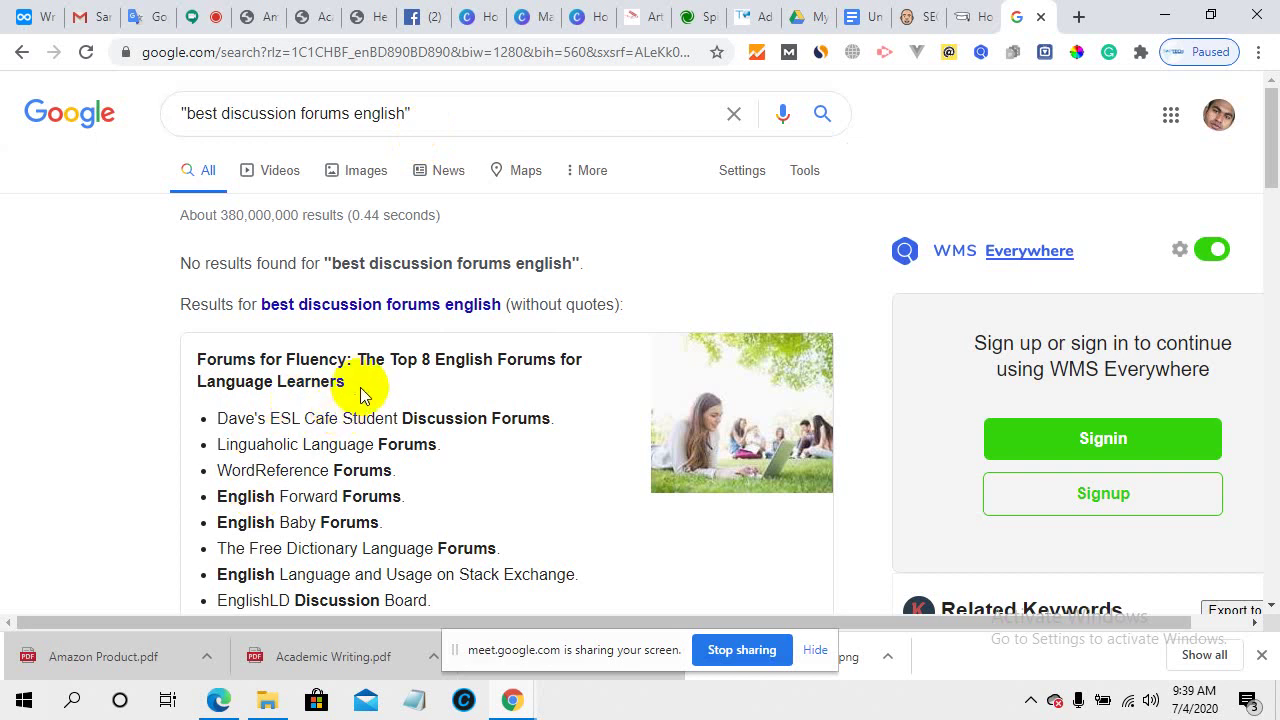
scroll(405, 385, "down", 1)
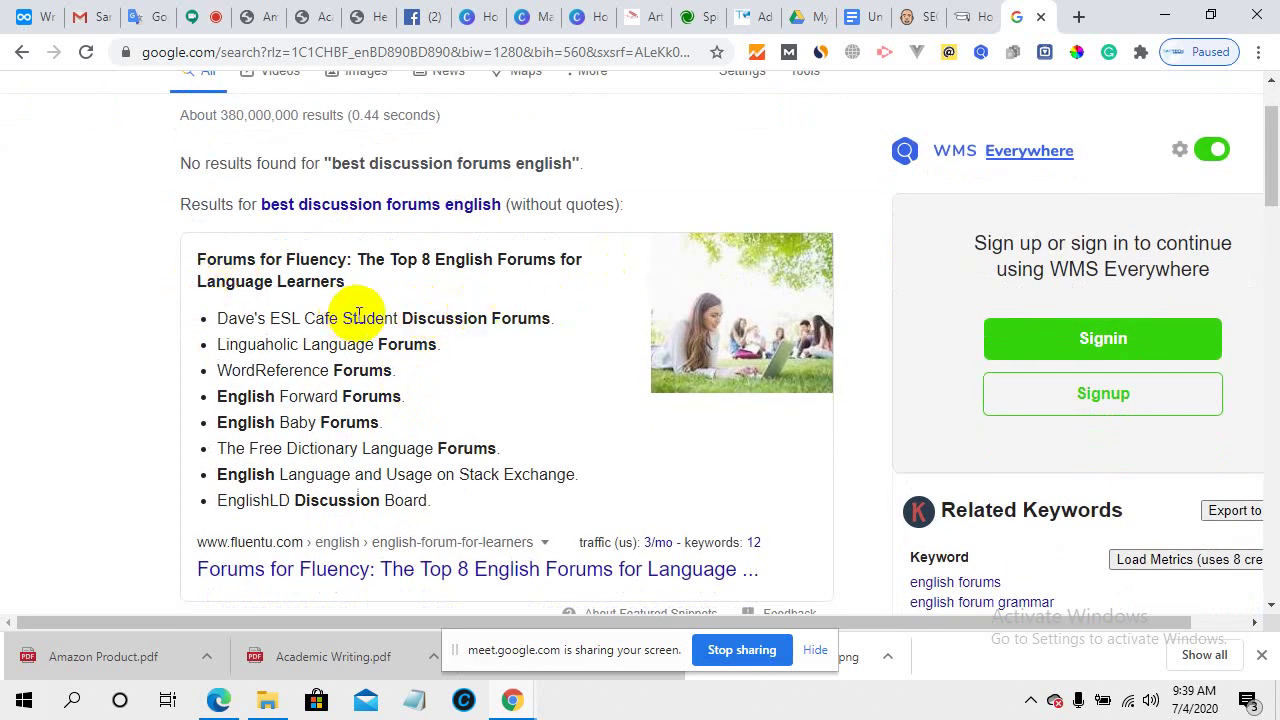
scroll(441, 412, "down", 1)
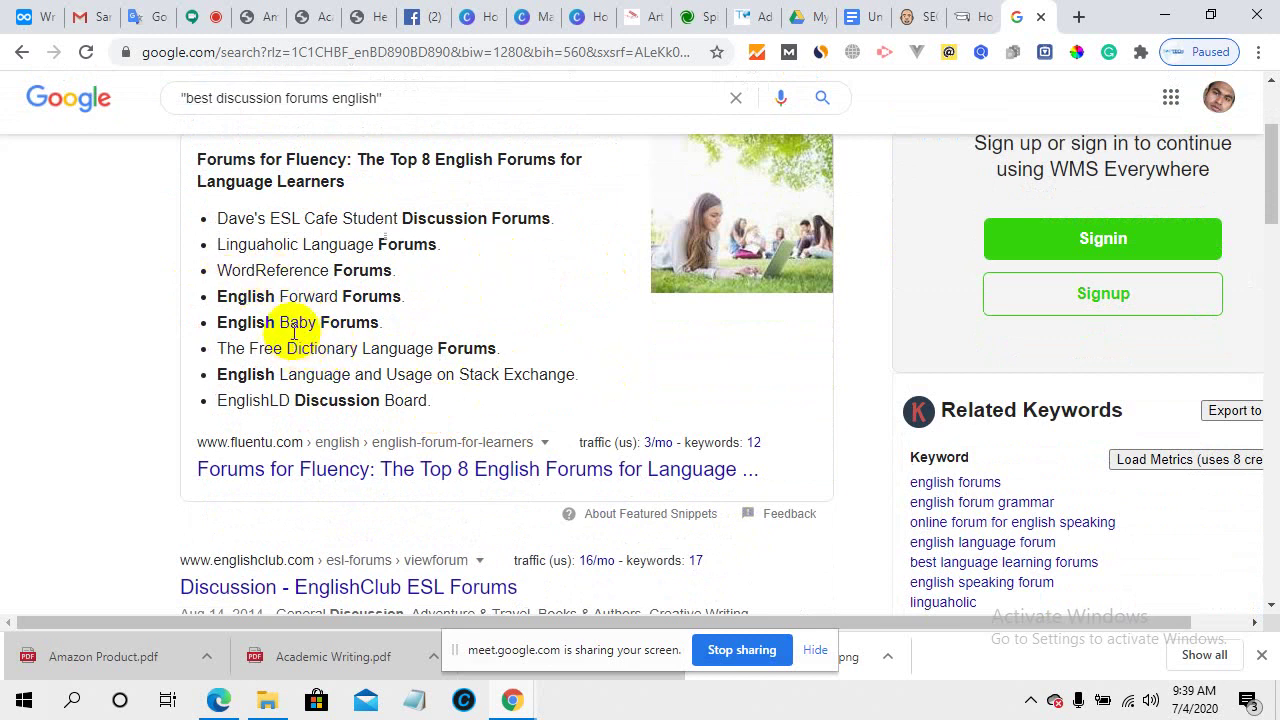
scroll(500, 372, "down", 1)
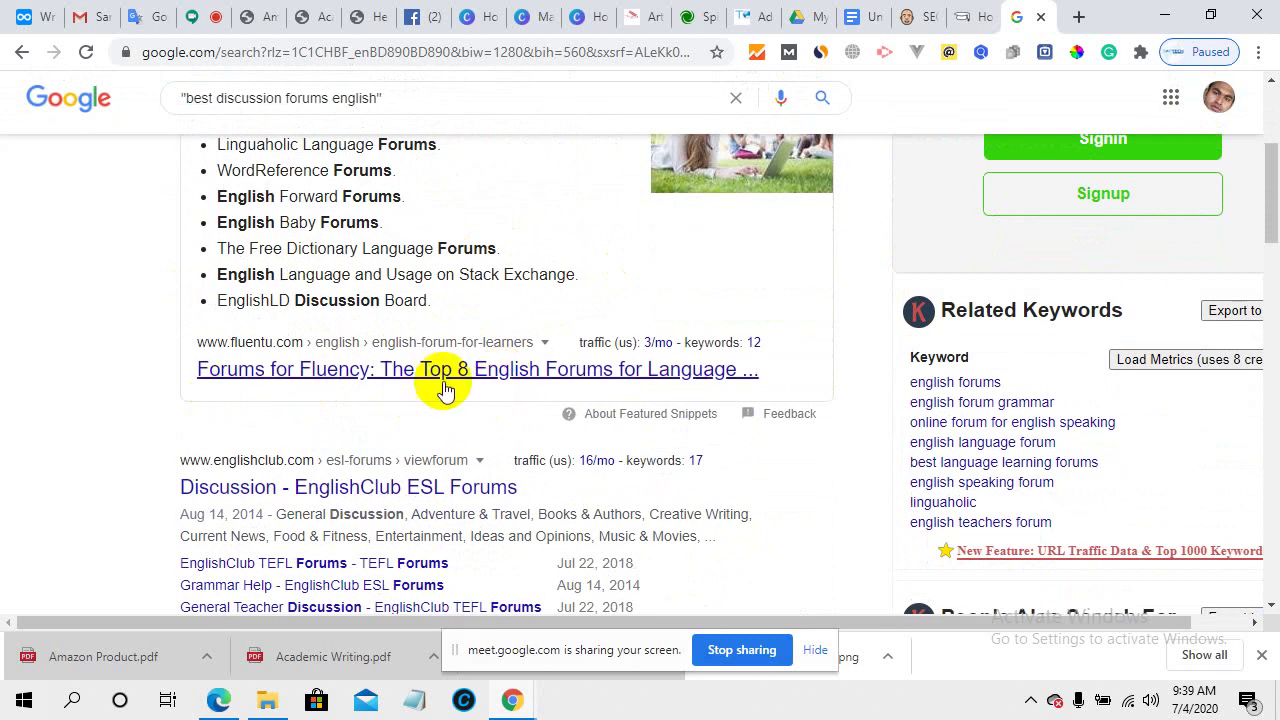
scroll(540, 420, "down", 3)
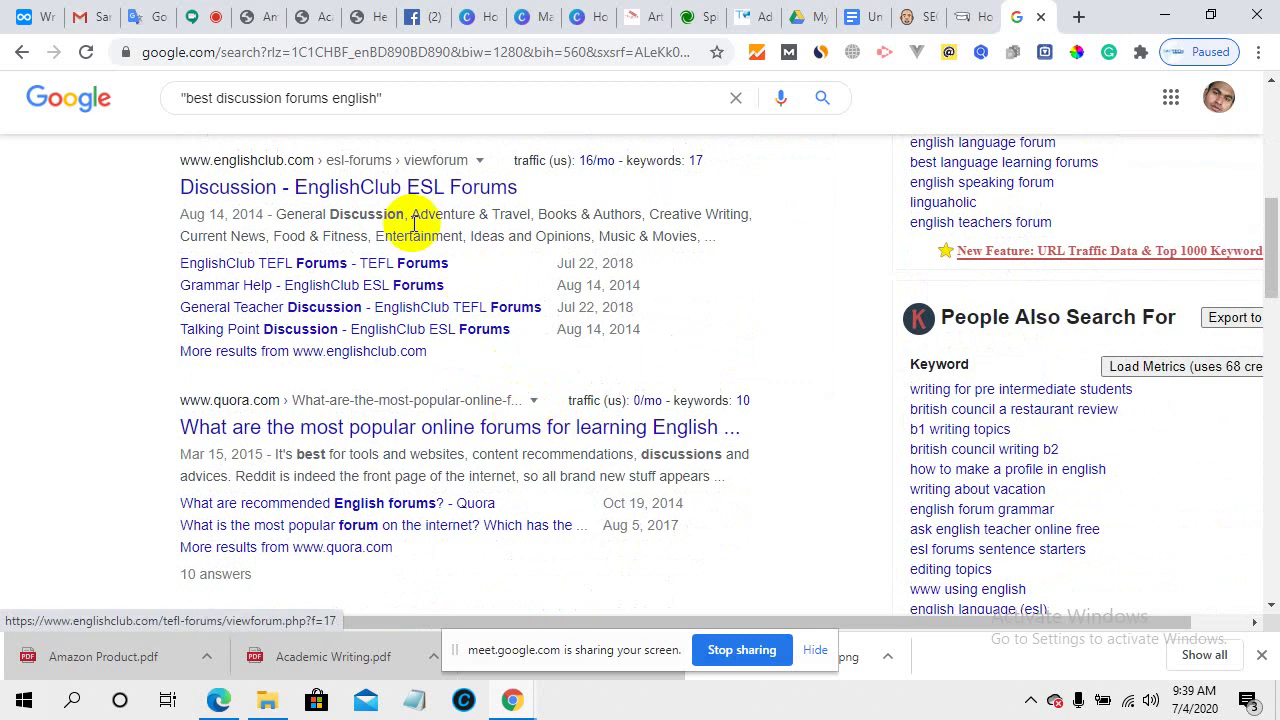
scroll(378, 500, "down", 1)
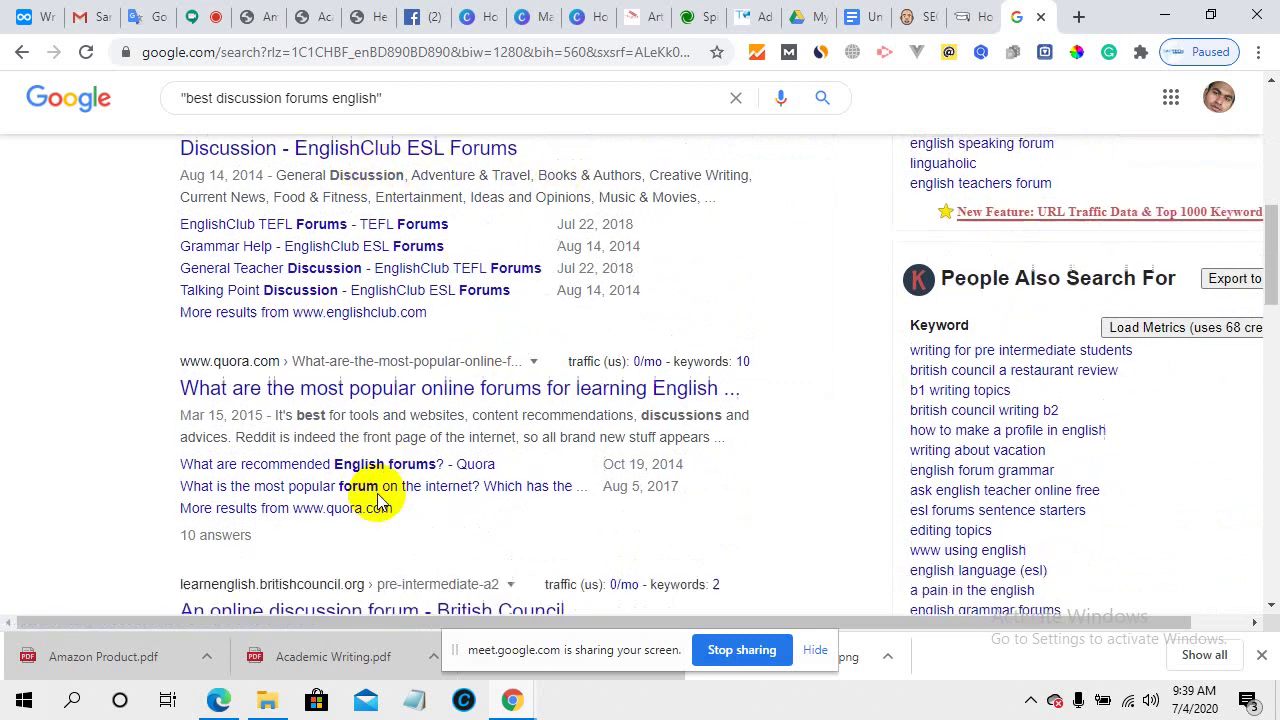
scroll(378, 500, "down", 4)
scroll(378, 500, "up", 6)
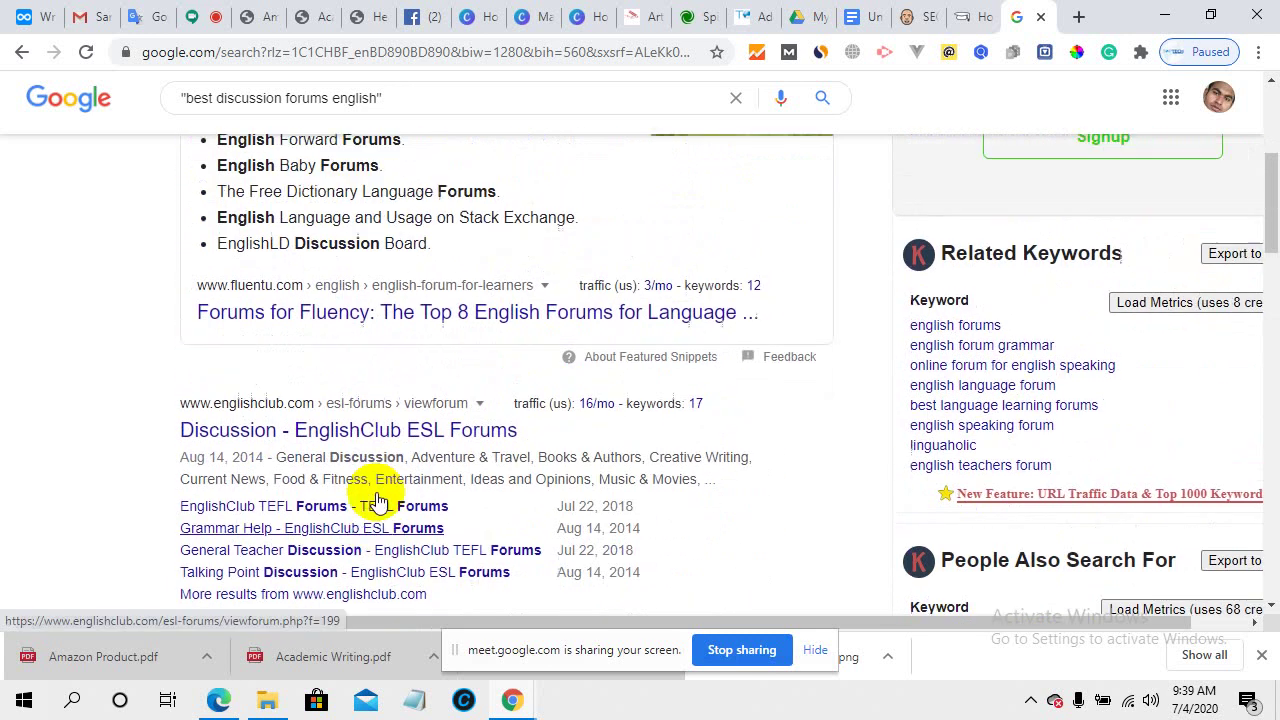
scroll(378, 500, "up", 4)
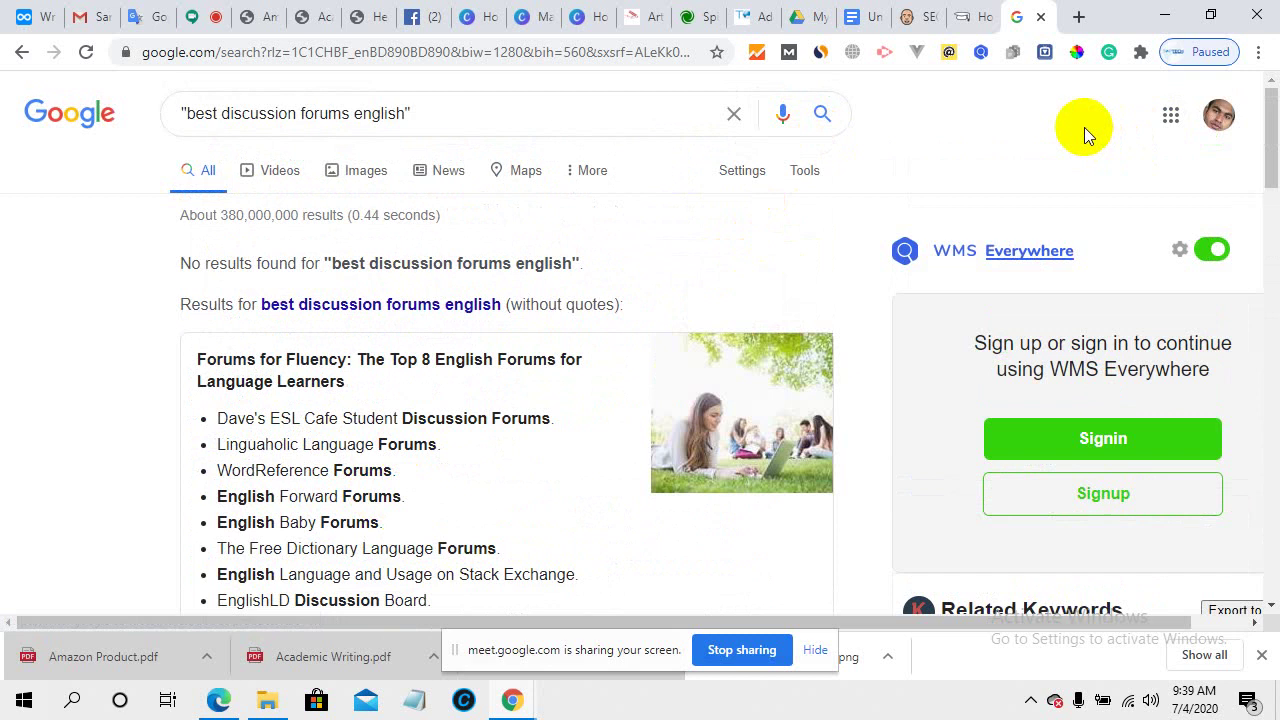
- Send the message "keywords Everywhere" to everyone in the Google Meet chat
left_click(200, 12)
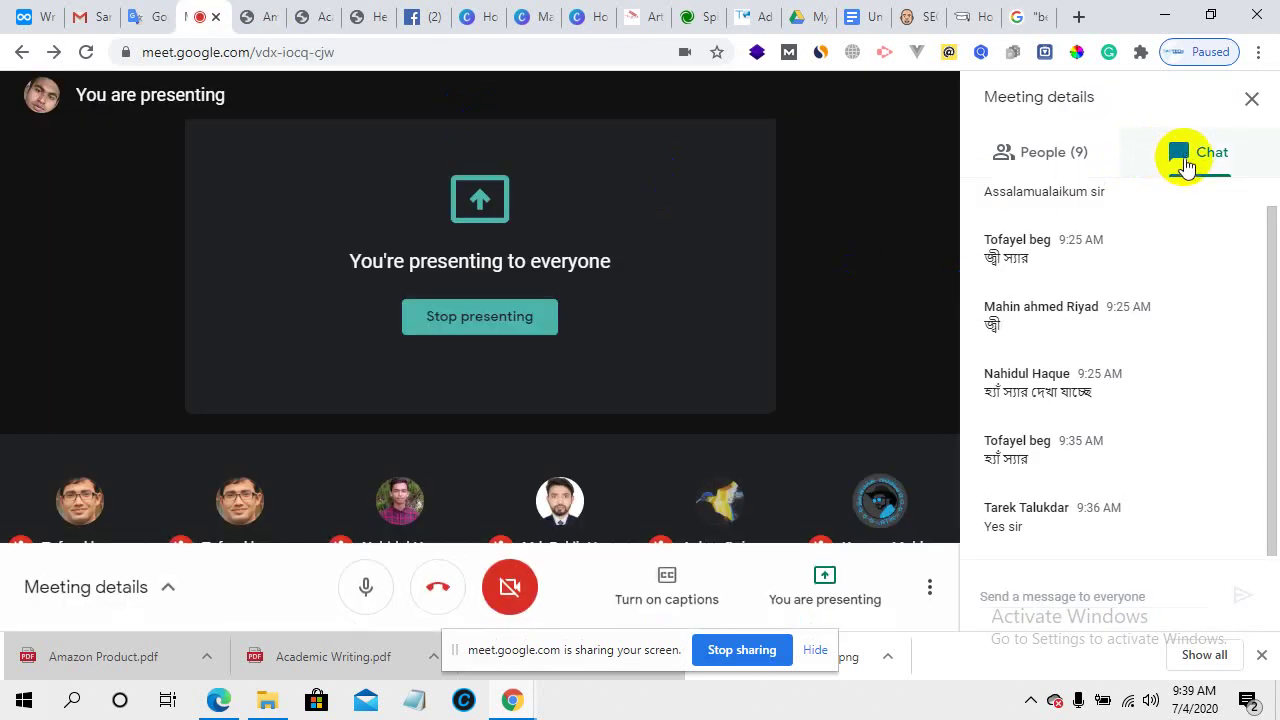
left_click(1044, 594)
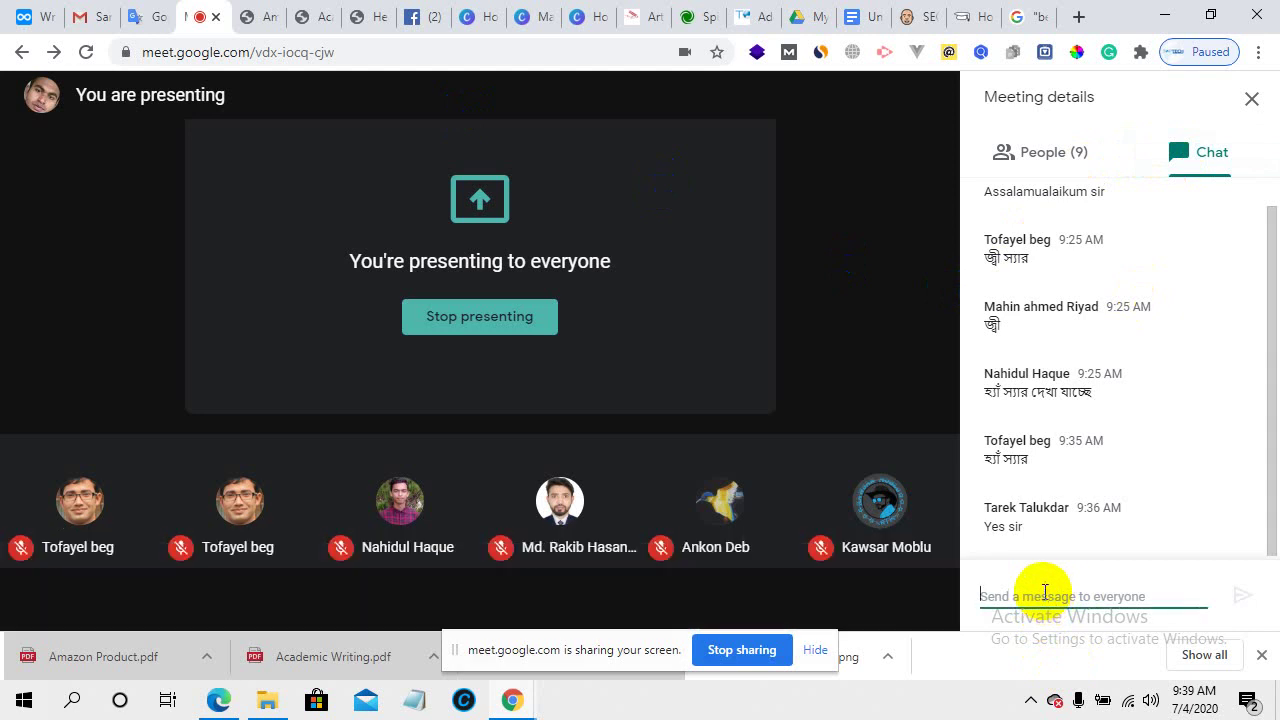
type("key")
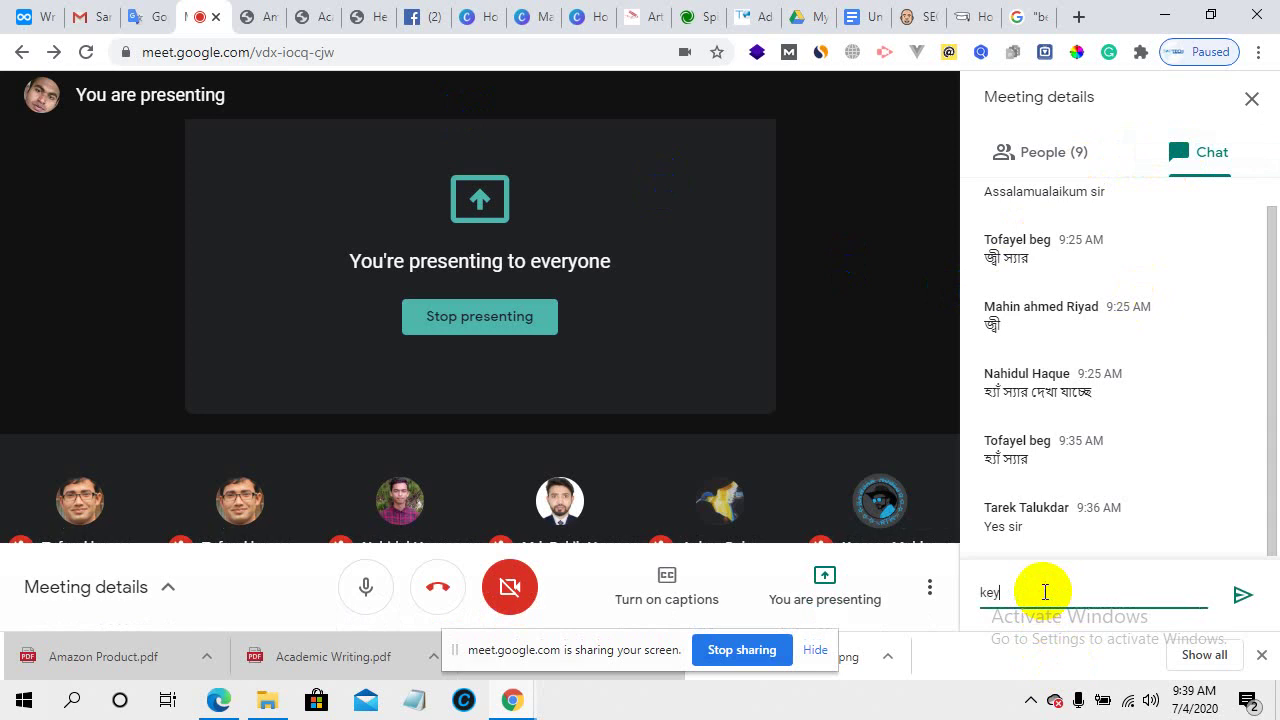
type("word we")
key("BackSpace")
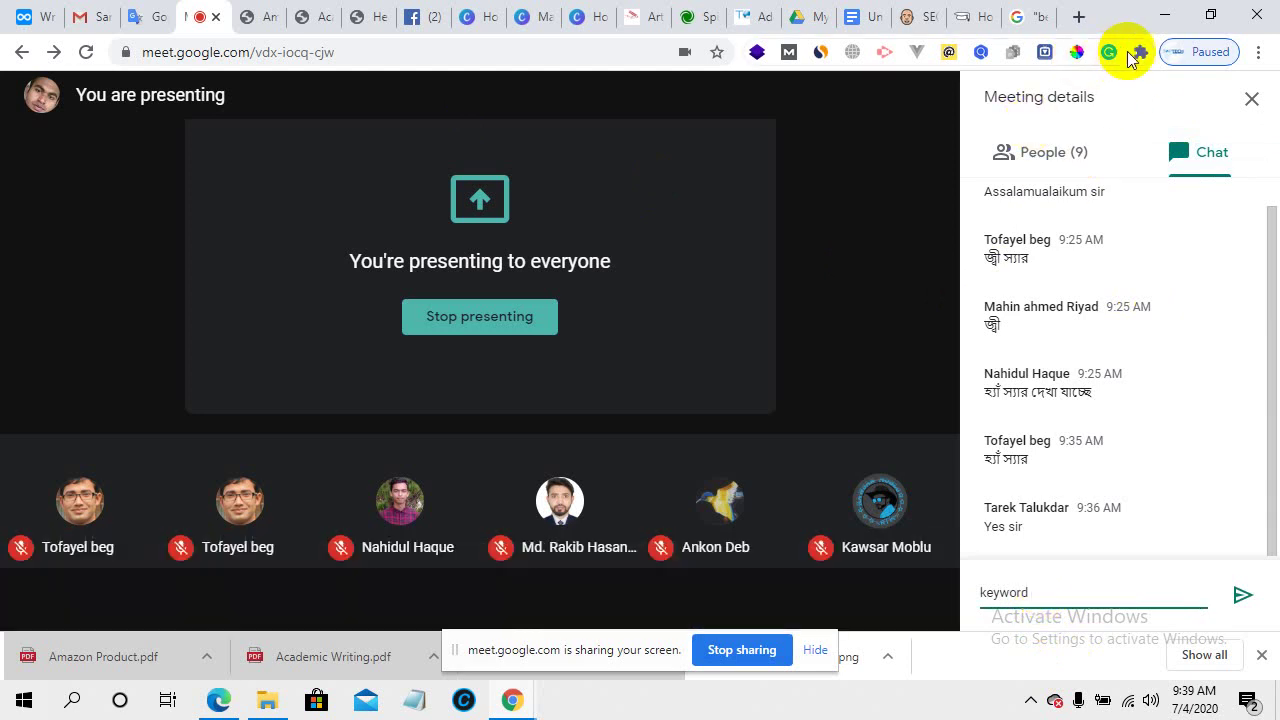
left_click(1140, 52)
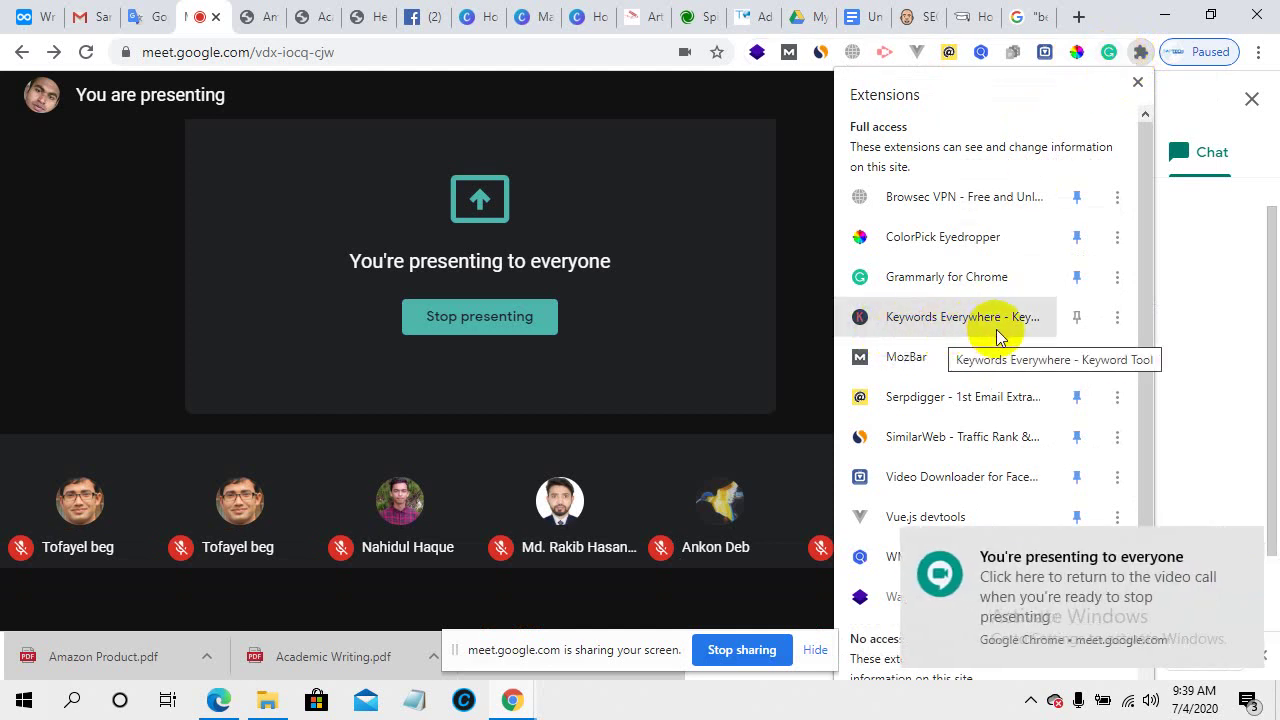
left_click(603, 100)
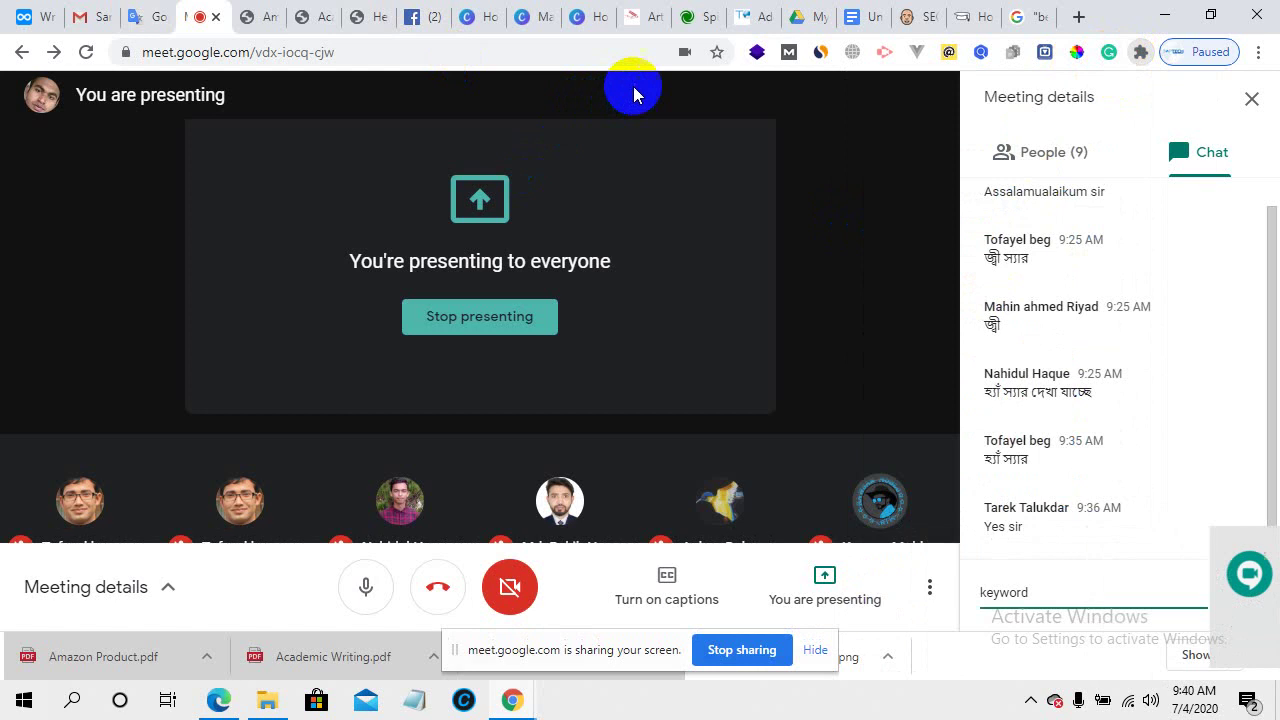
left_click(1043, 593)
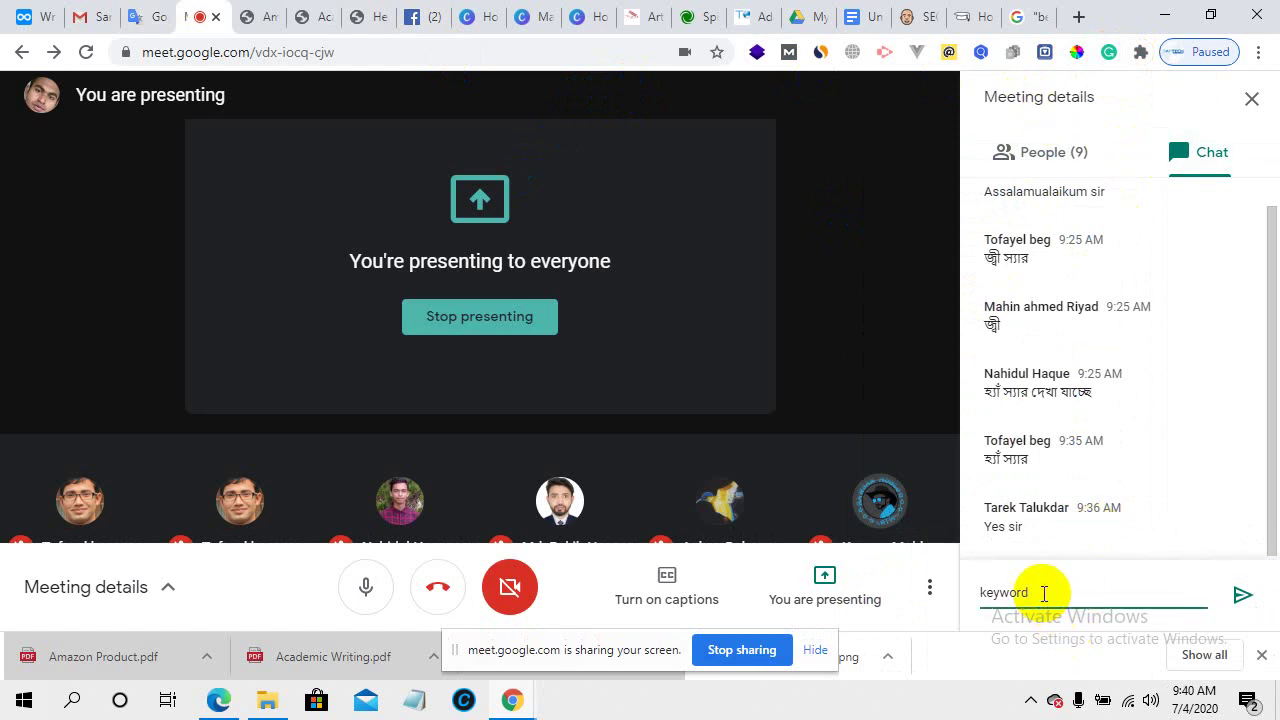
type("s Everywhere")
left_click(1240, 594)
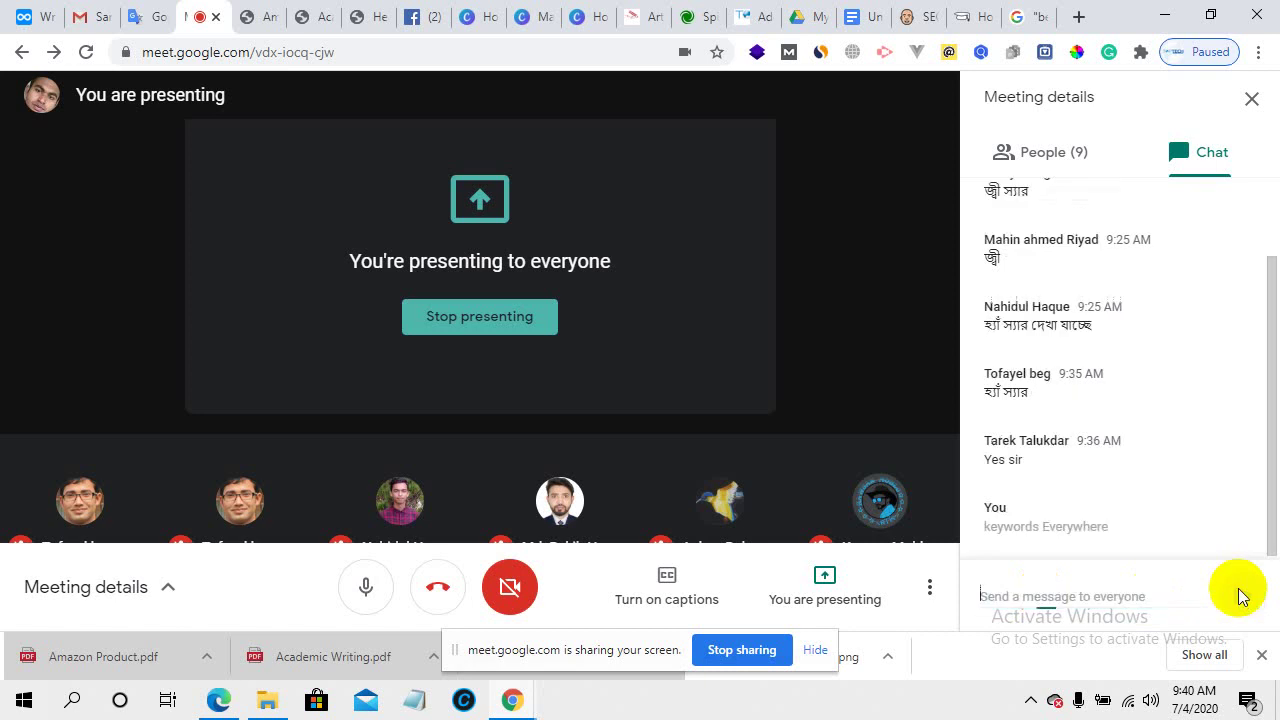
- Send "tools" to the meeting chat and go back to the forum search results
left_click(1069, 591)
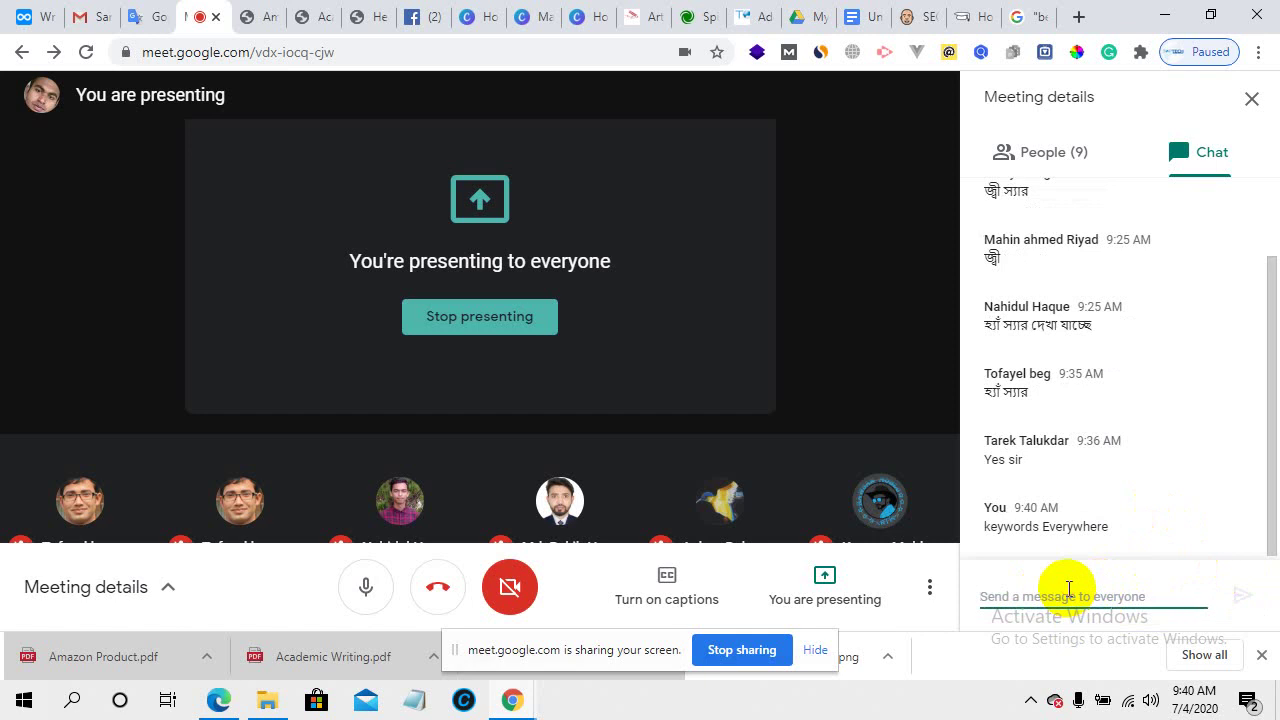
type("tools")
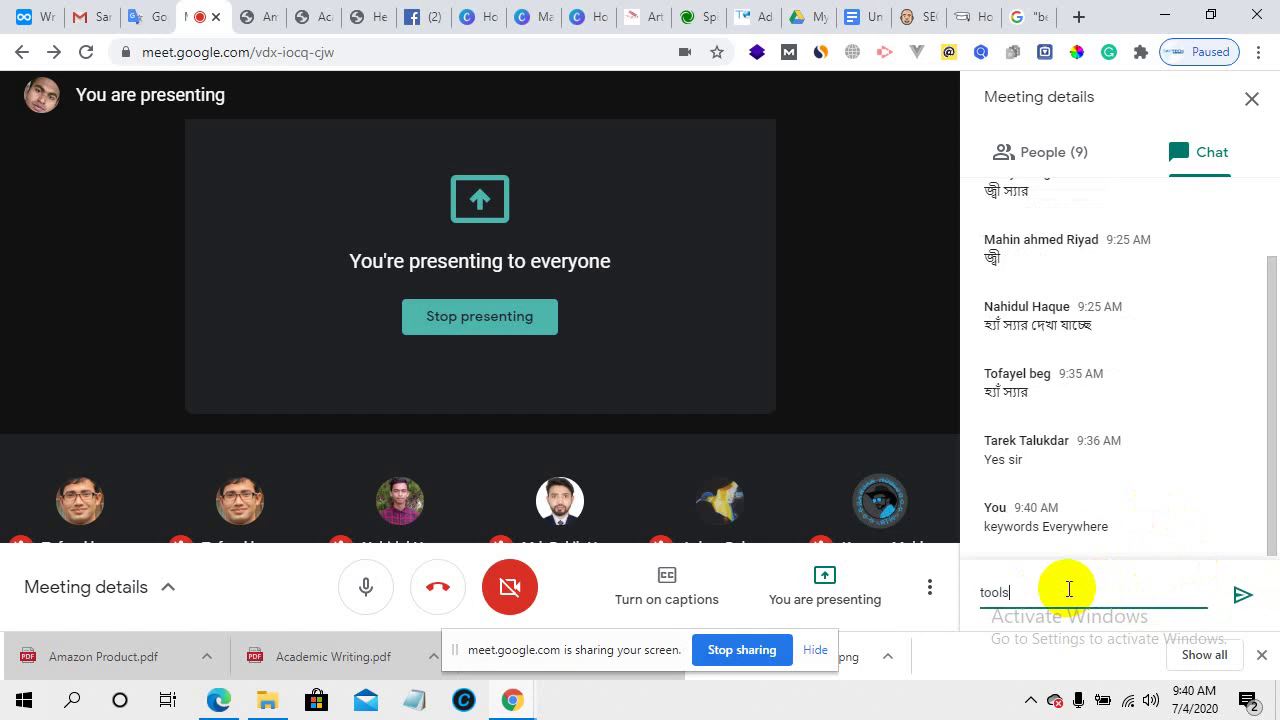
left_click(1240, 593)
left_click(1021, 14)
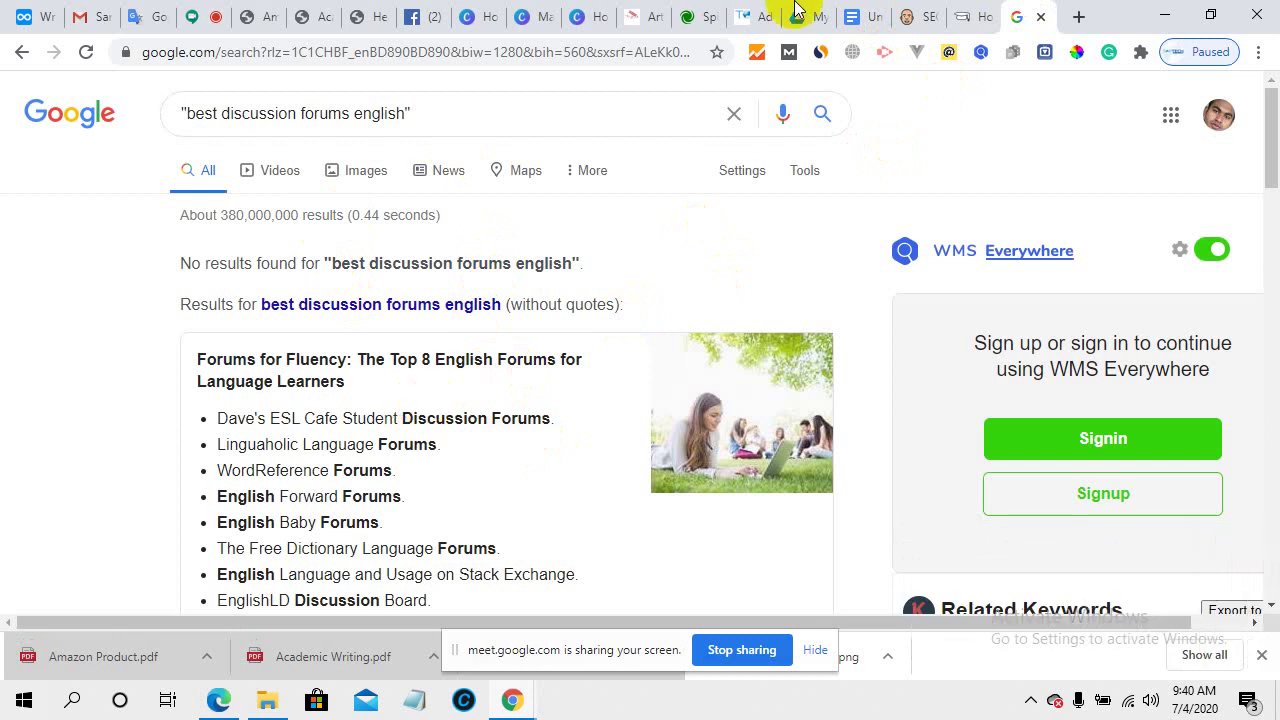
- Show Amazon Product.pdf at the Omega J8006 juicer title and its Product Description
left_click(748, 16)
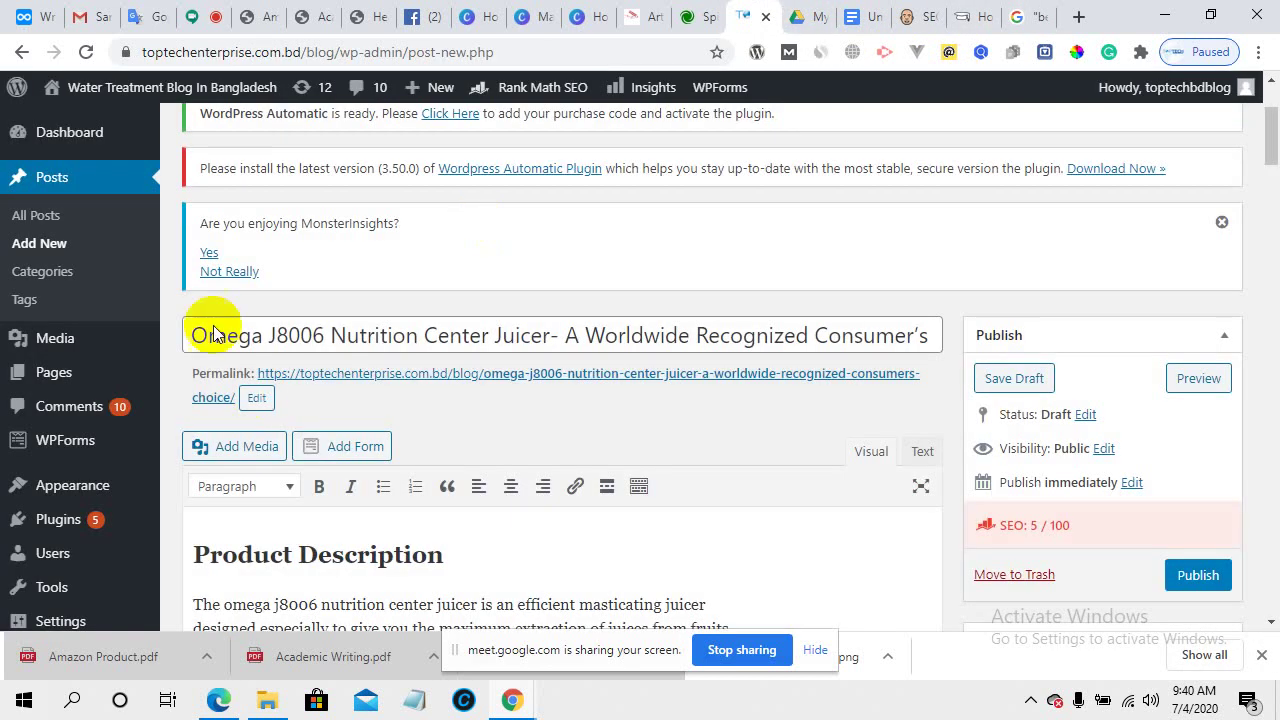
left_click(258, 16)
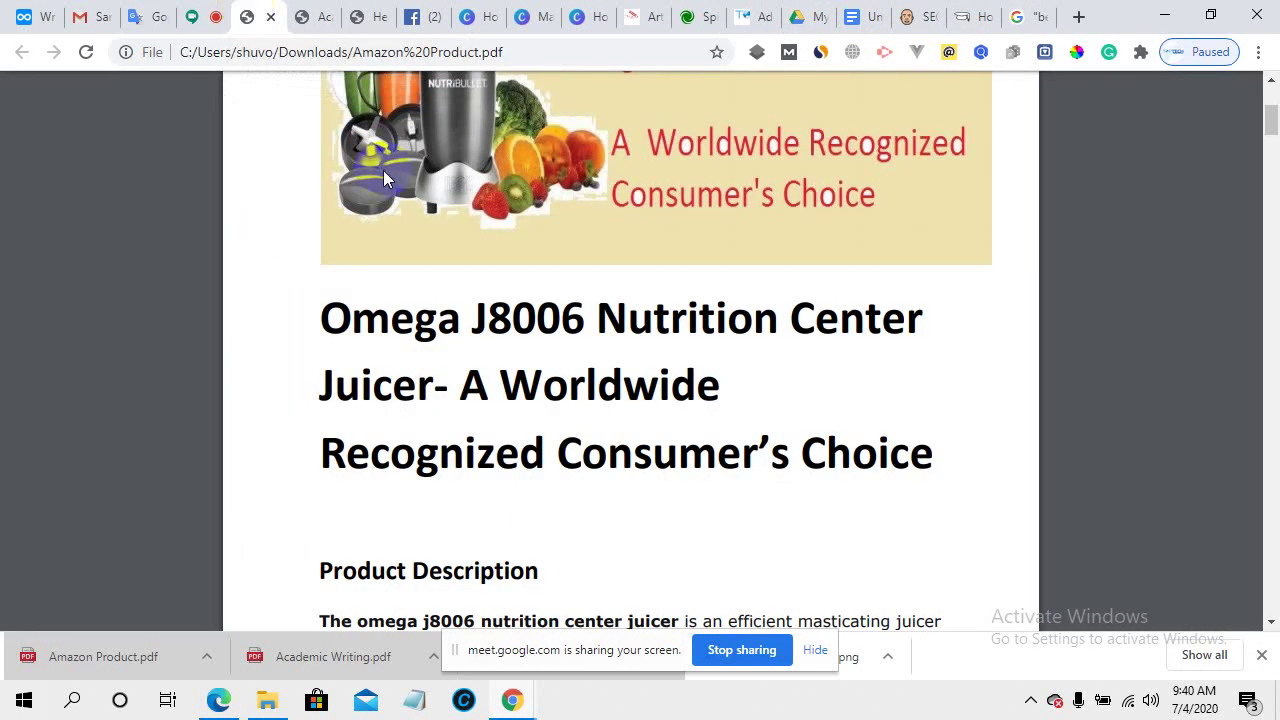
left_click_drag(334, 320, 998, 505)
left_click(910, 478)
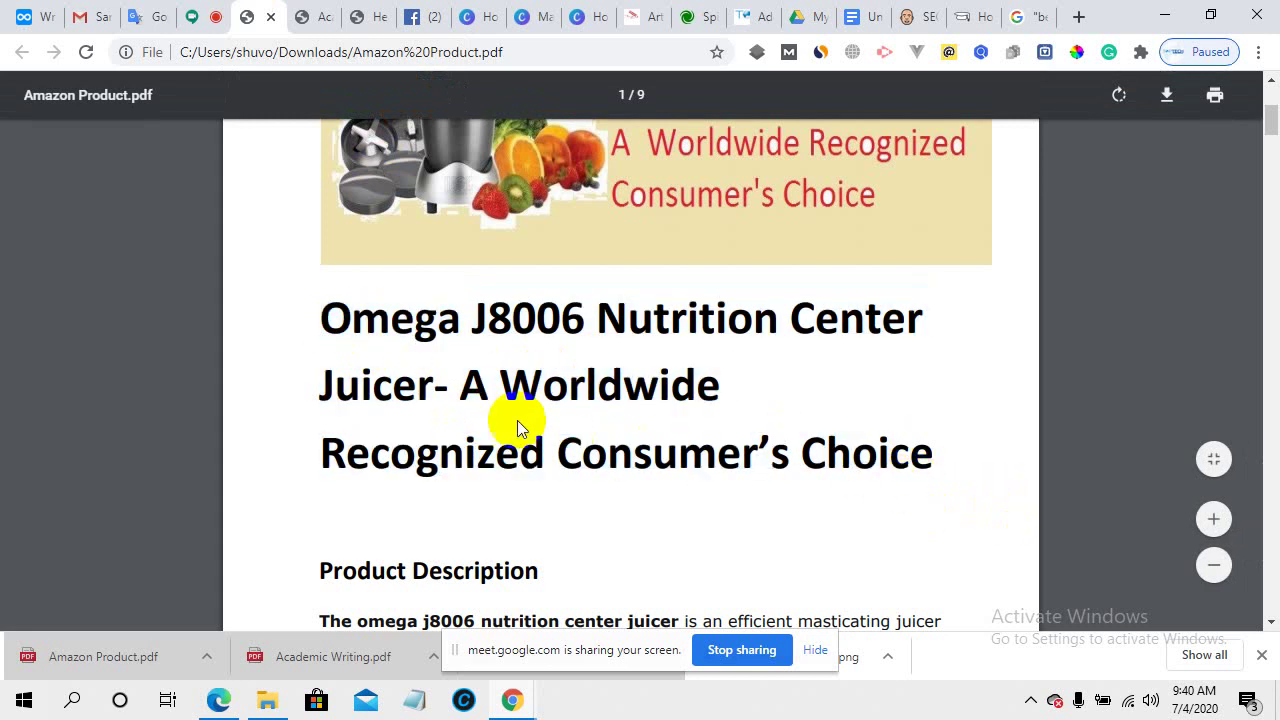
scroll(517, 418, "down", 1)
scroll(517, 418, "down", 3)
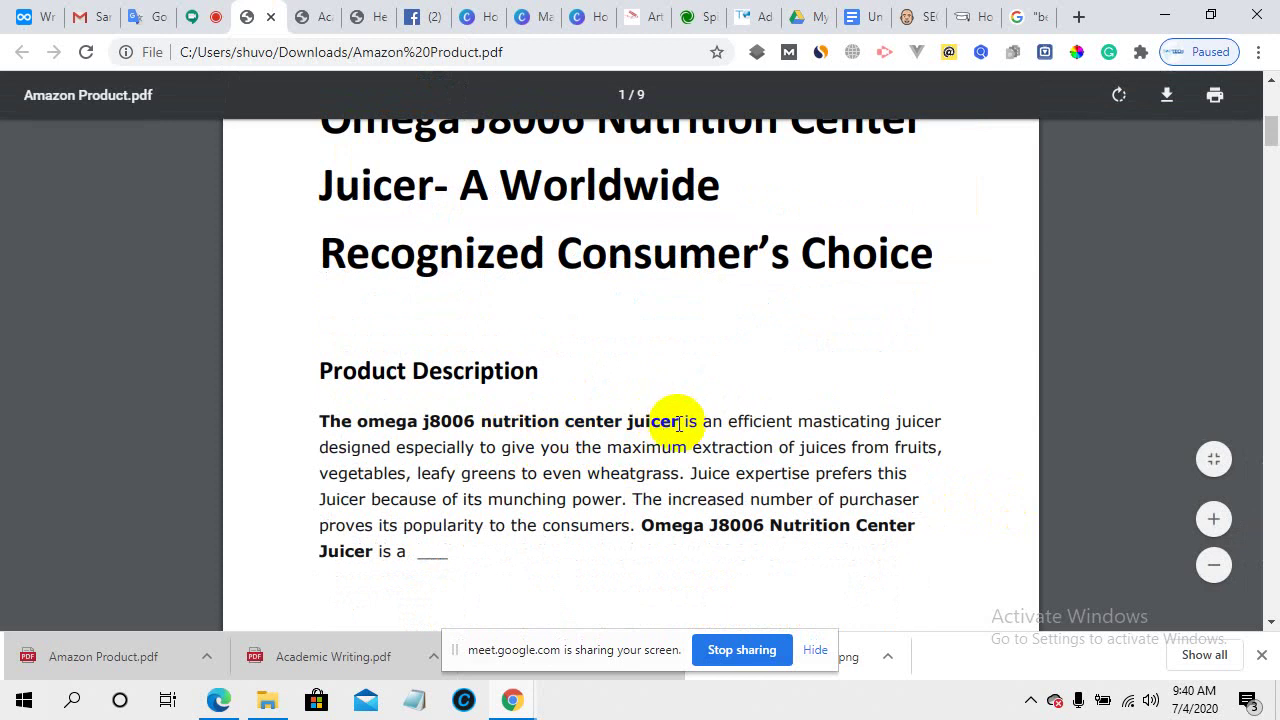
scroll(620, 450, "up", 4)
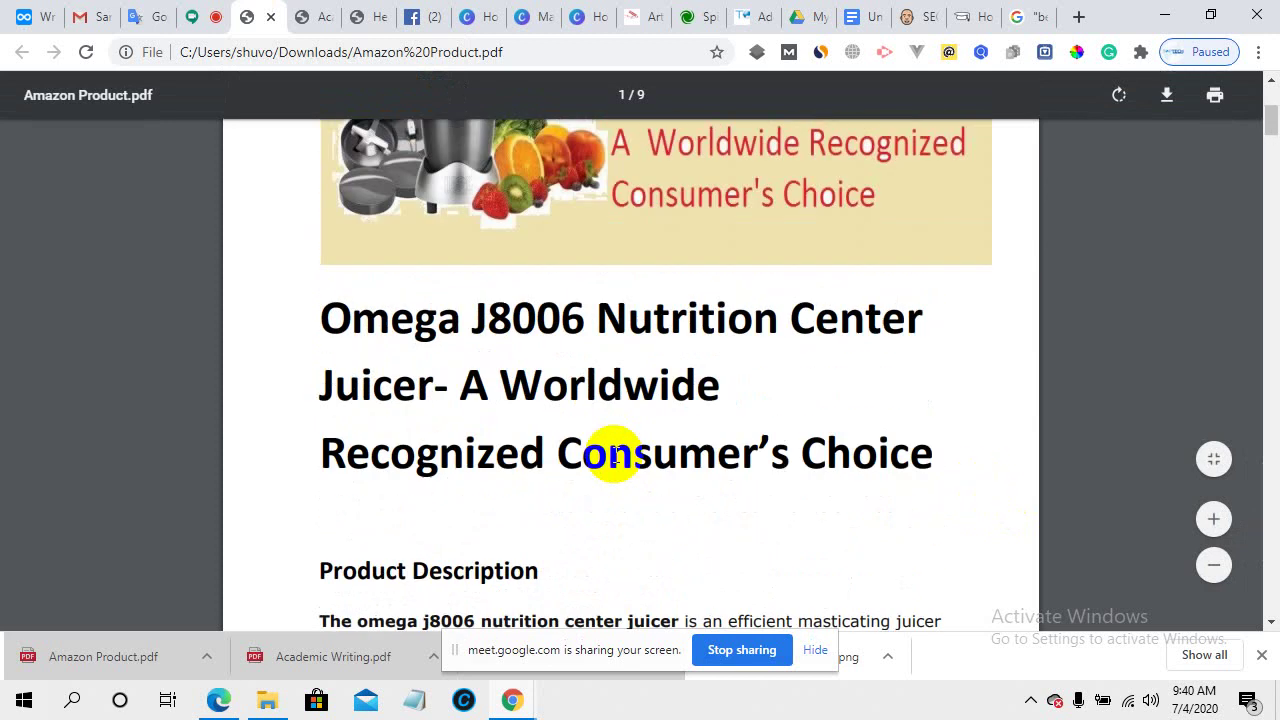
scroll(613, 453, "down", 5)
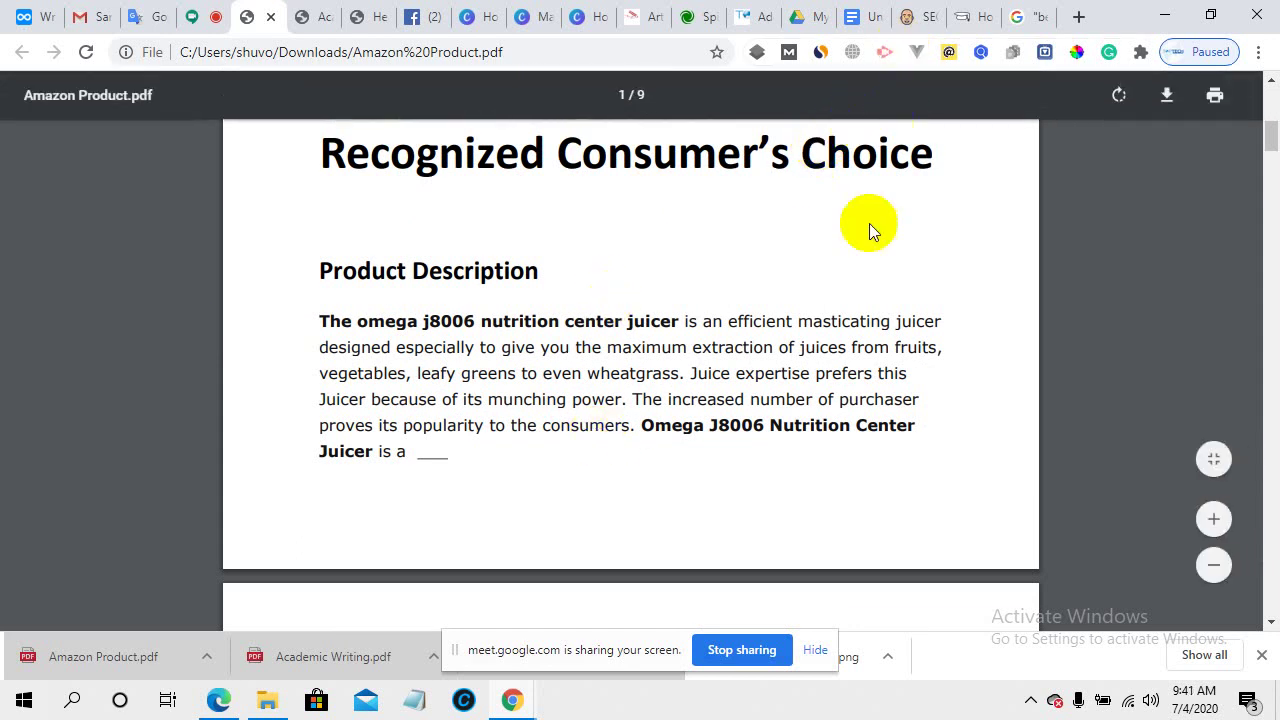
scroll(768, 320, "up", 1)
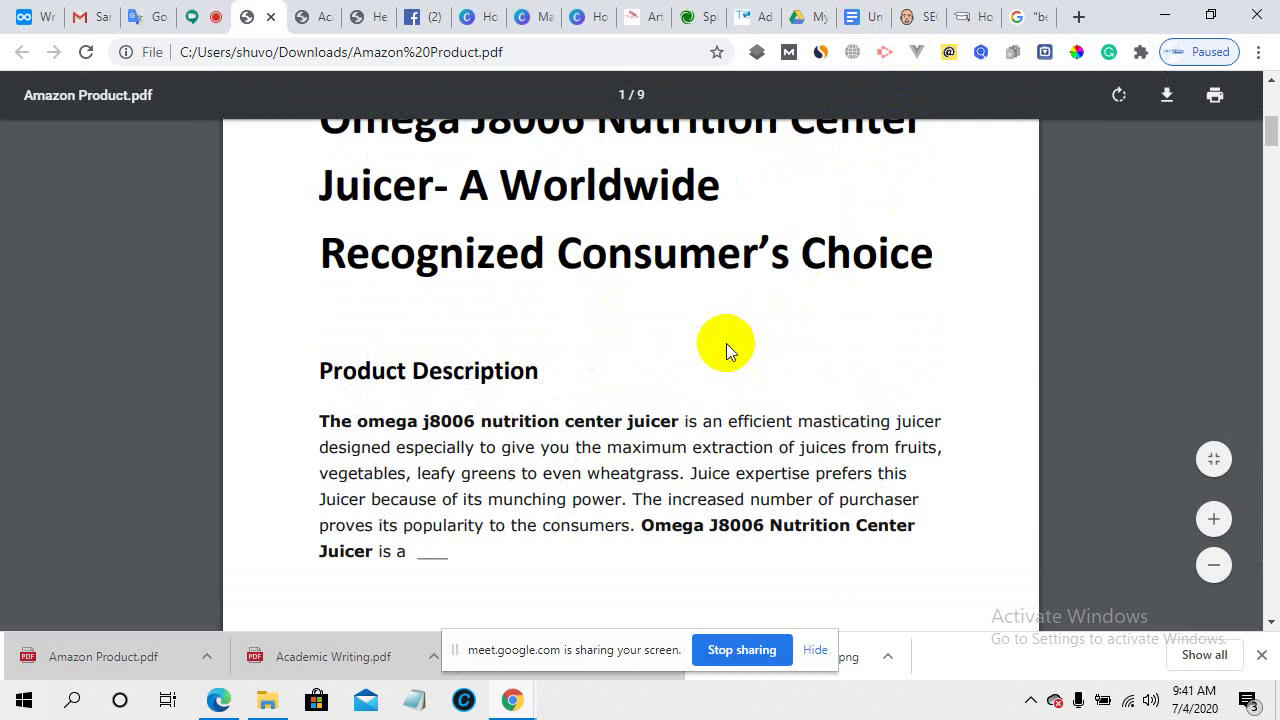
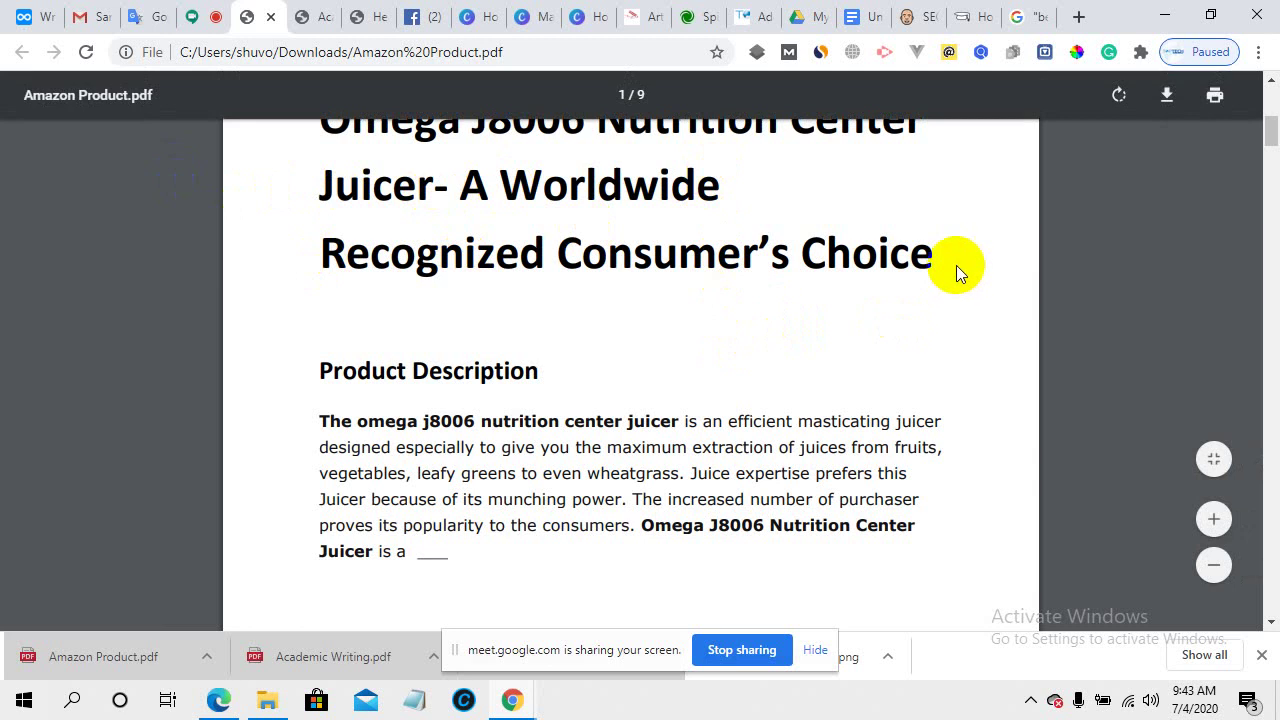
- Compare the Amazon Product PDF description with the WordPress draft, briefly checking the Academic Writing PDF
scroll(562, 255, "up", 3)
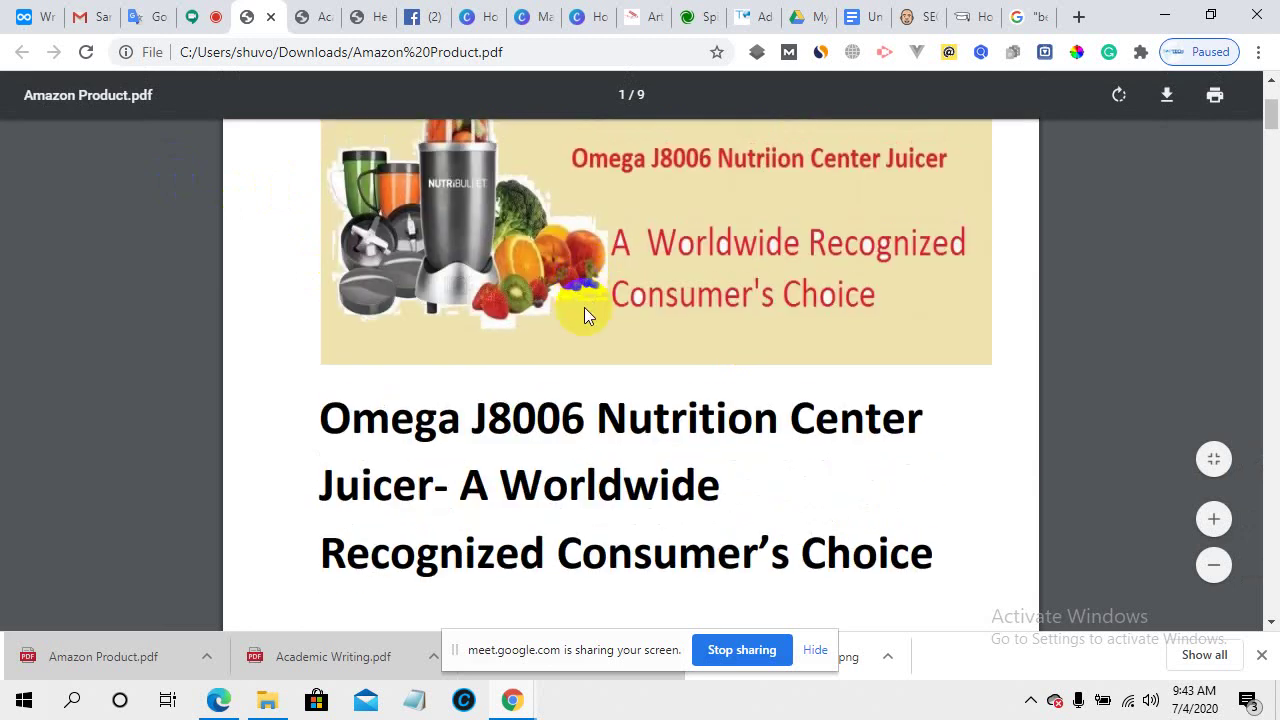
scroll(586, 309, "down", 3)
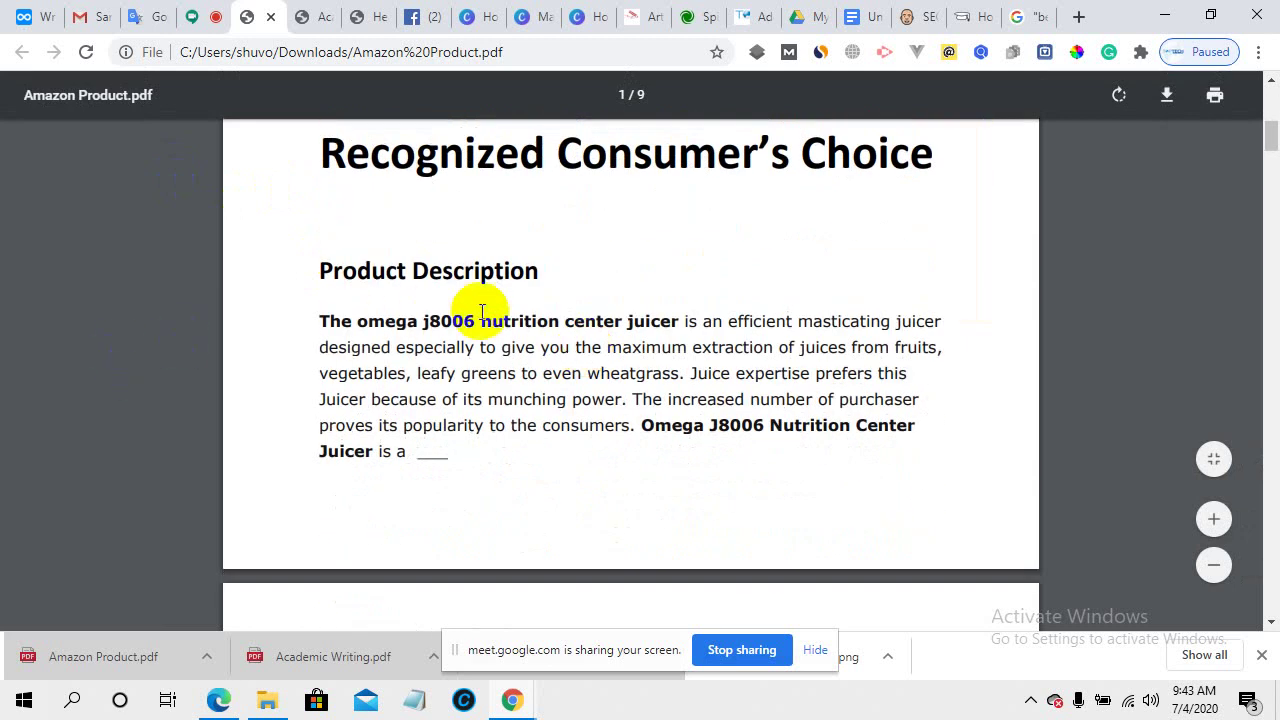
scroll(604, 421, "down", 3)
scroll(604, 421, "down", 2)
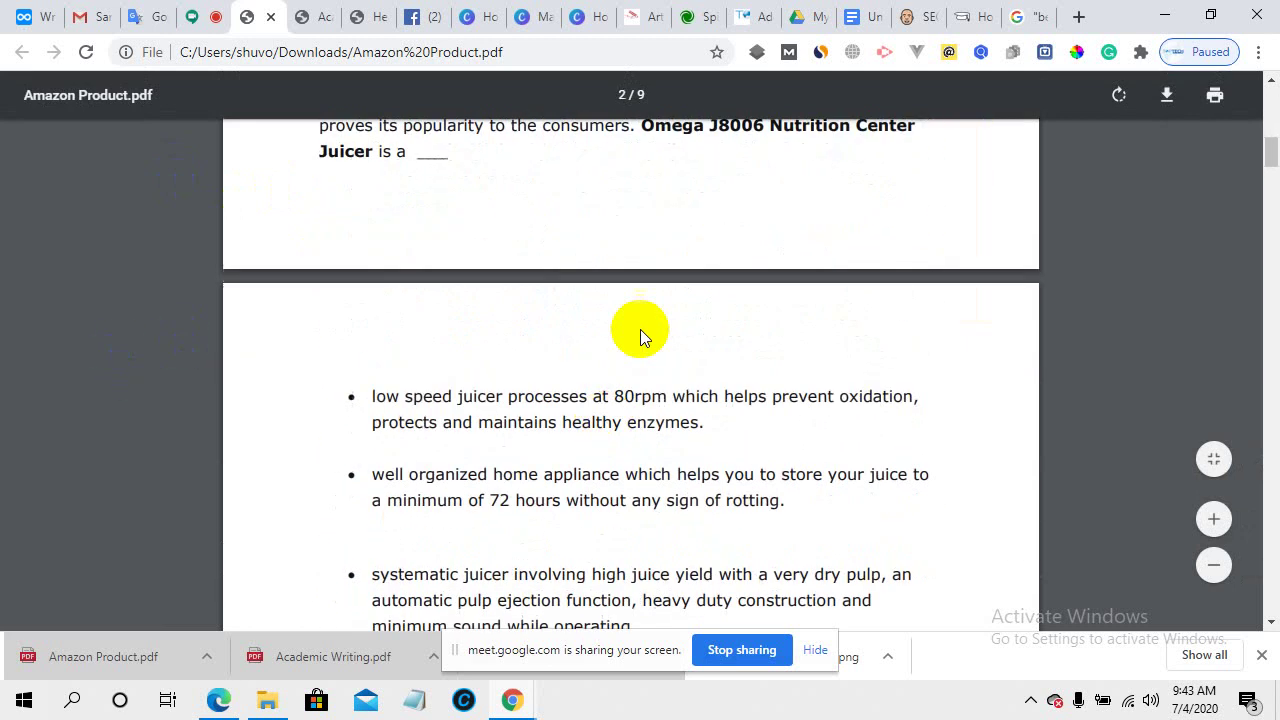
left_click(764, 20)
scroll(458, 387, "down", 4)
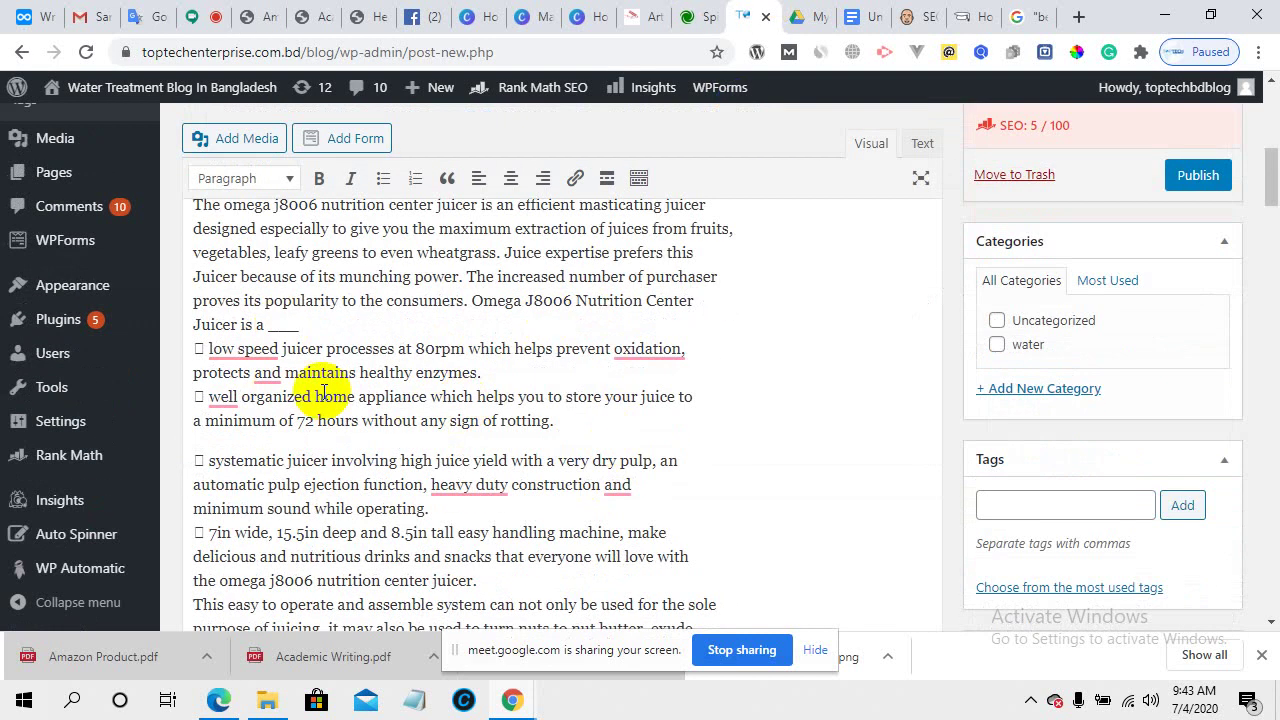
scroll(330, 340, "up", 2)
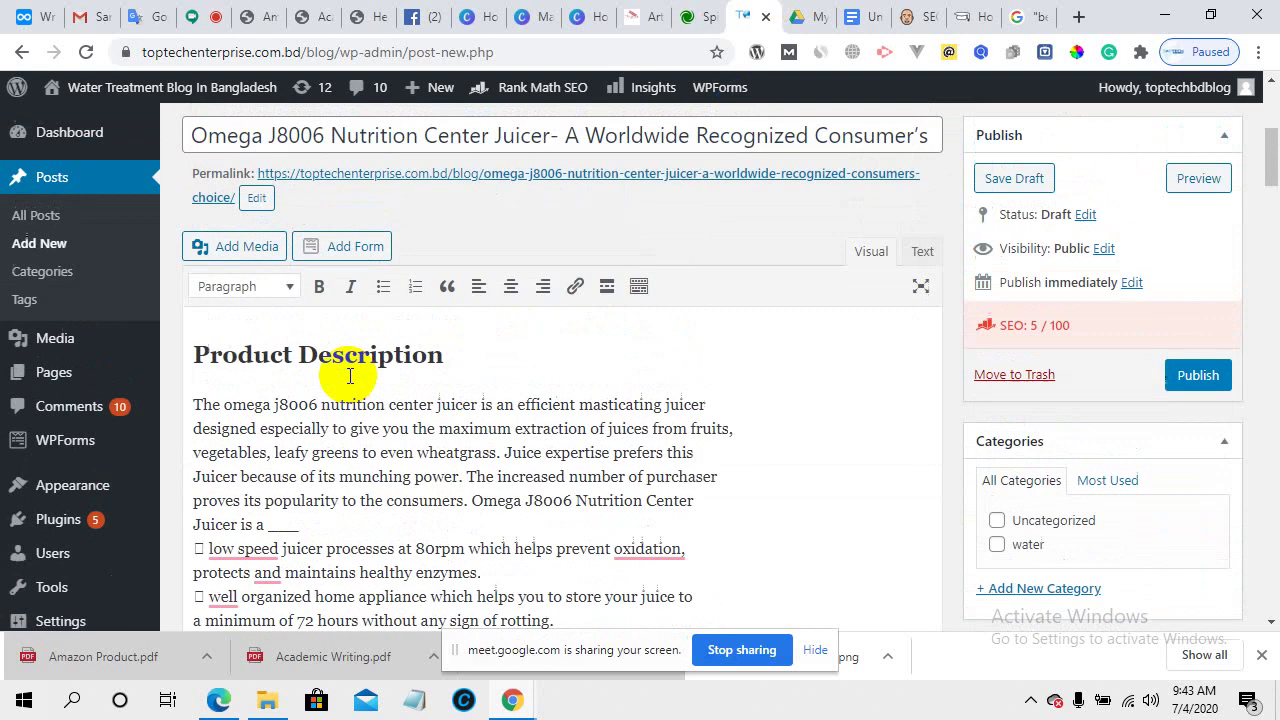
left_click(312, 18)
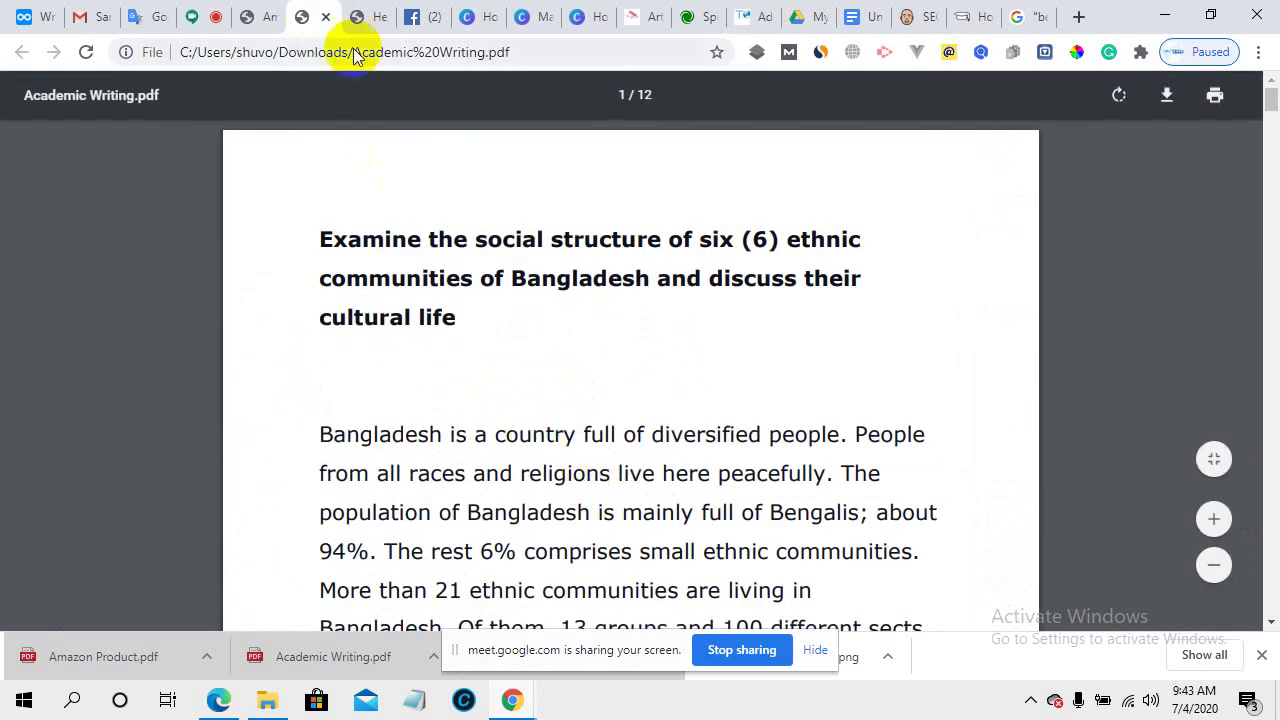
left_click(252, 16)
scroll(585, 477, "up", 4)
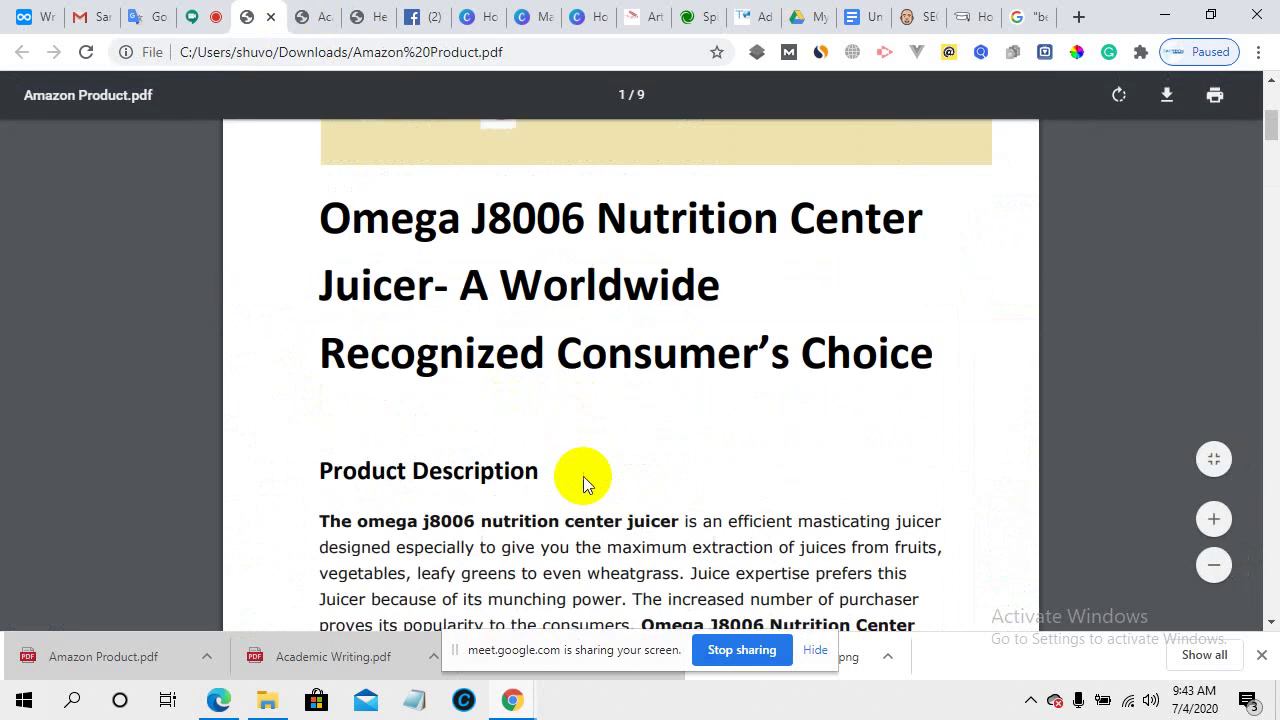
scroll(585, 477, "down", 2)
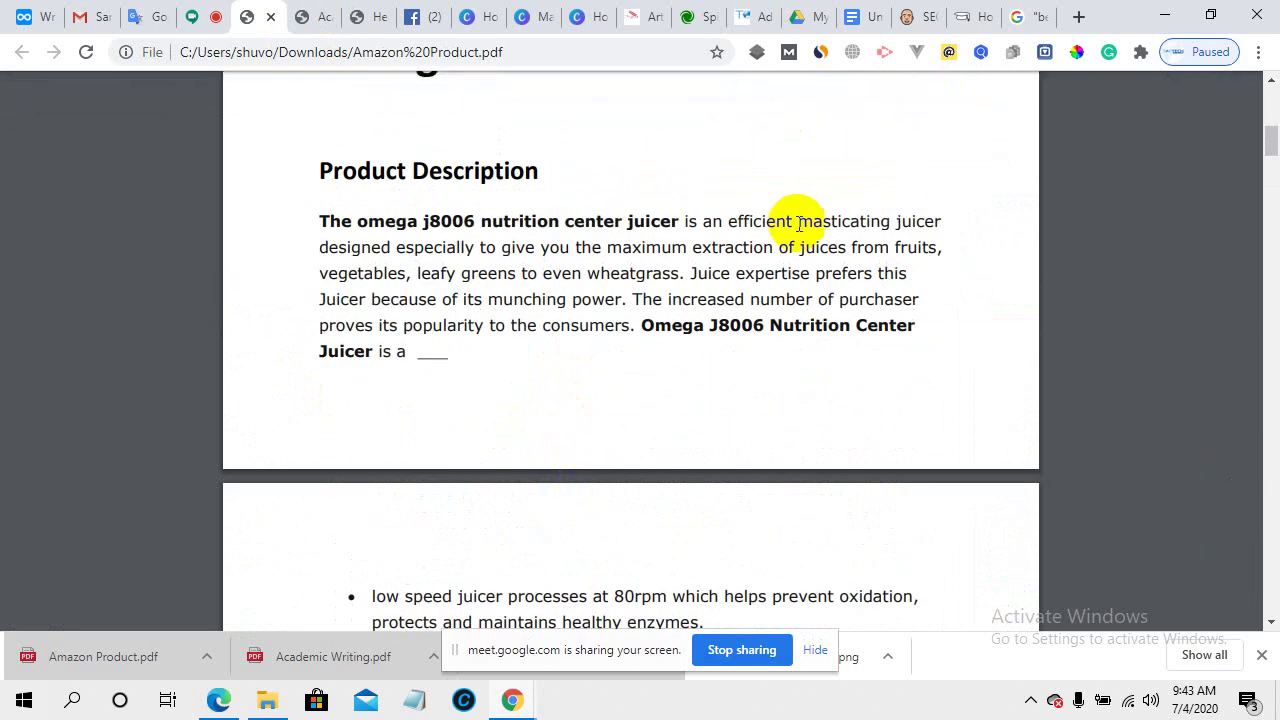
- Insert an empty paragraph after "Juicer is a" in the WordPress draft
left_click(751, 14)
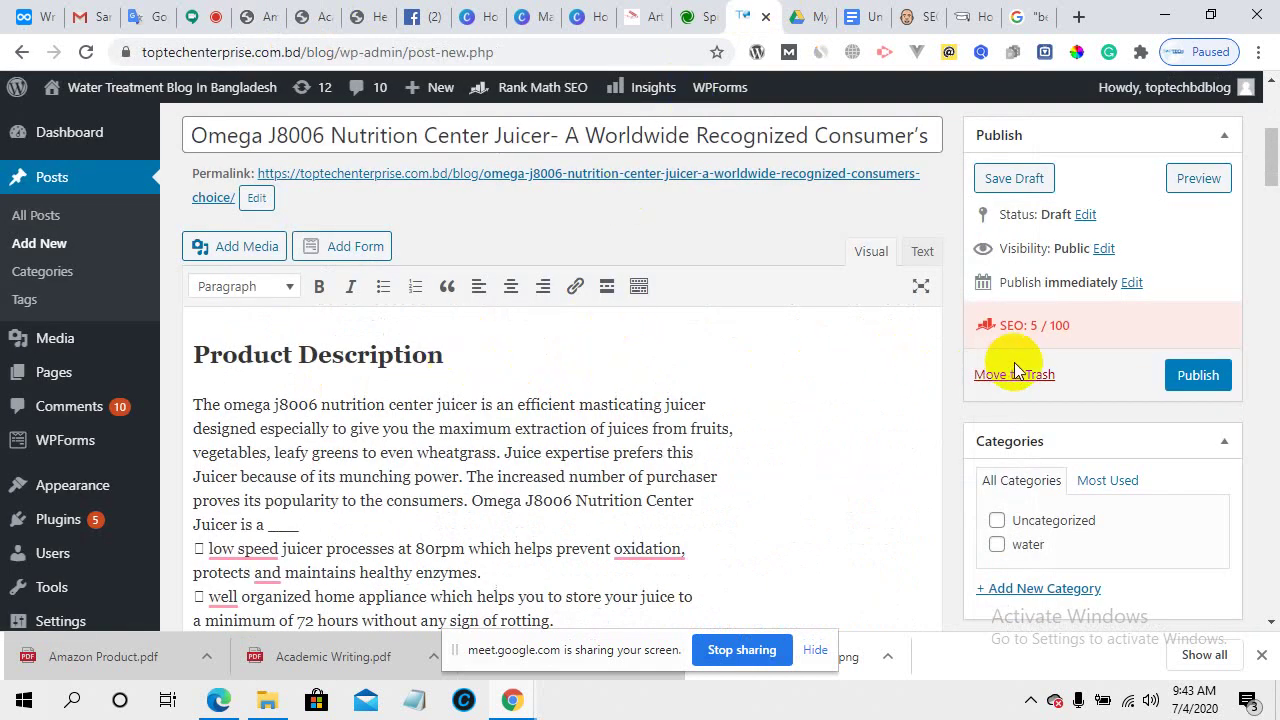
left_click_drag(990, 325, 1078, 334)
scroll(290, 450, "down", 2)
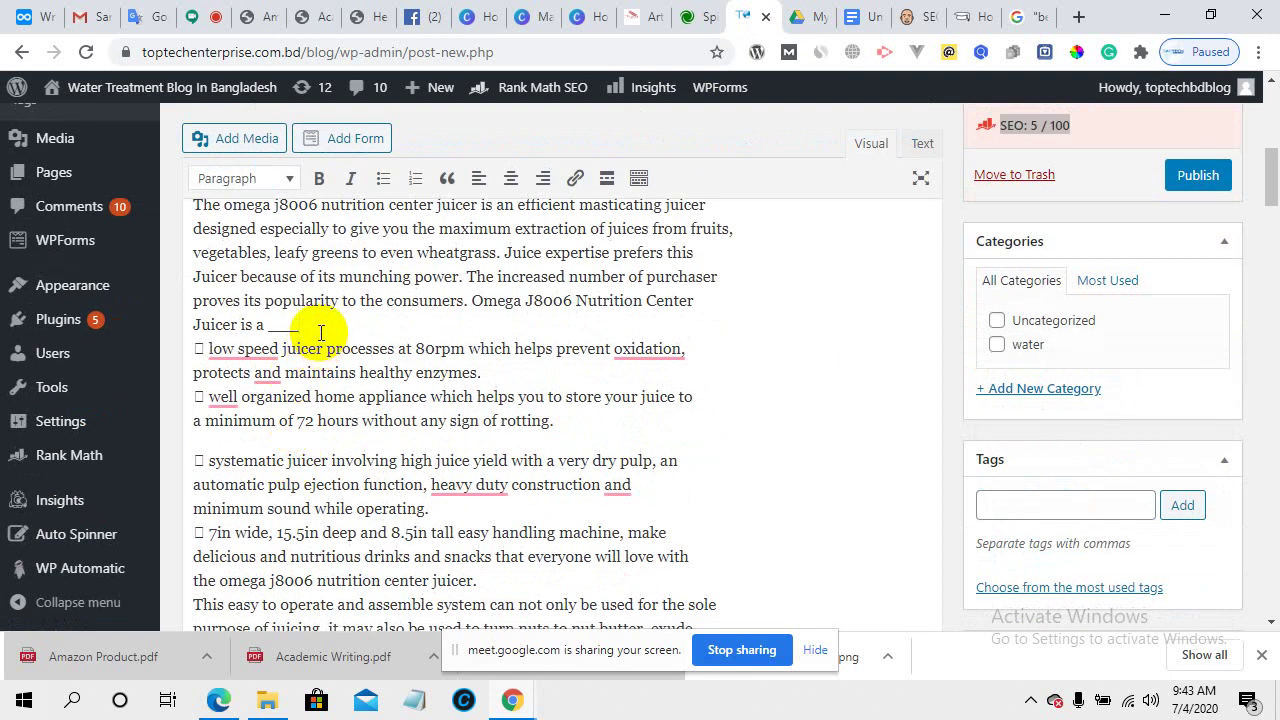
key("Return")
scroll(322, 335, "up", 3)
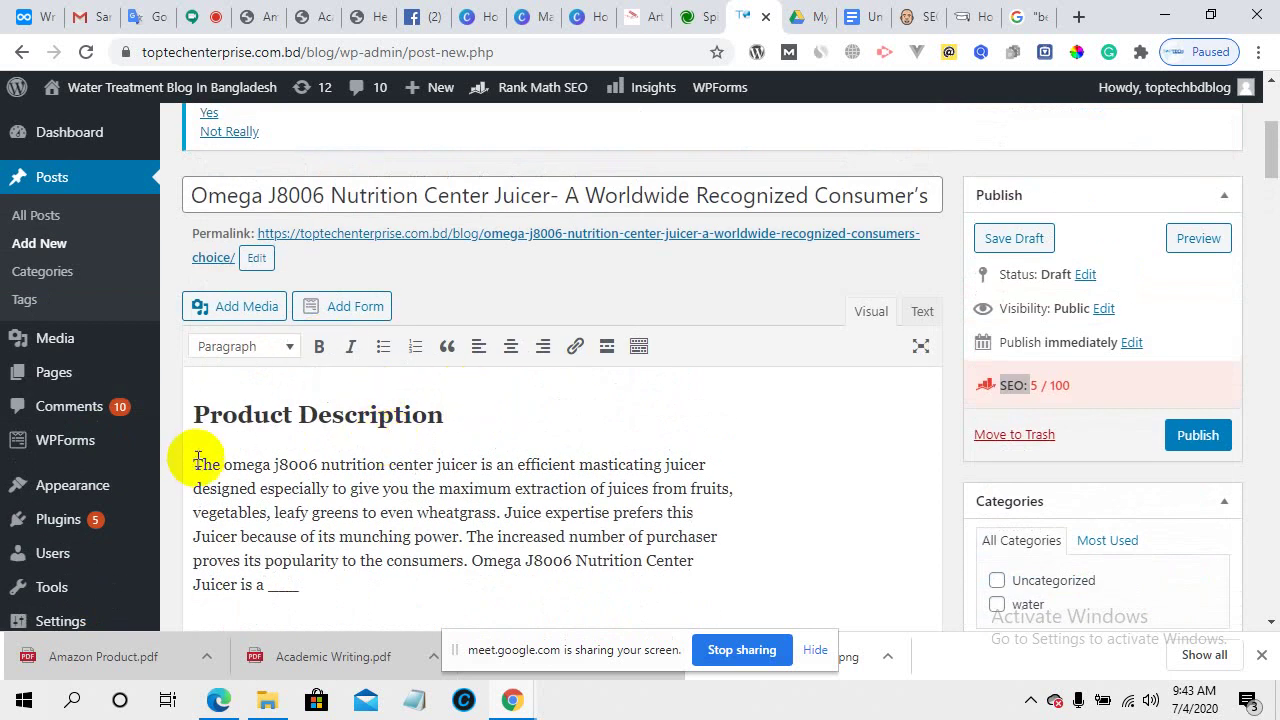
- Bold the opening phrase "The omega j8006 nutrition center juicer" in the description
left_click_drag(193, 464, 478, 467)
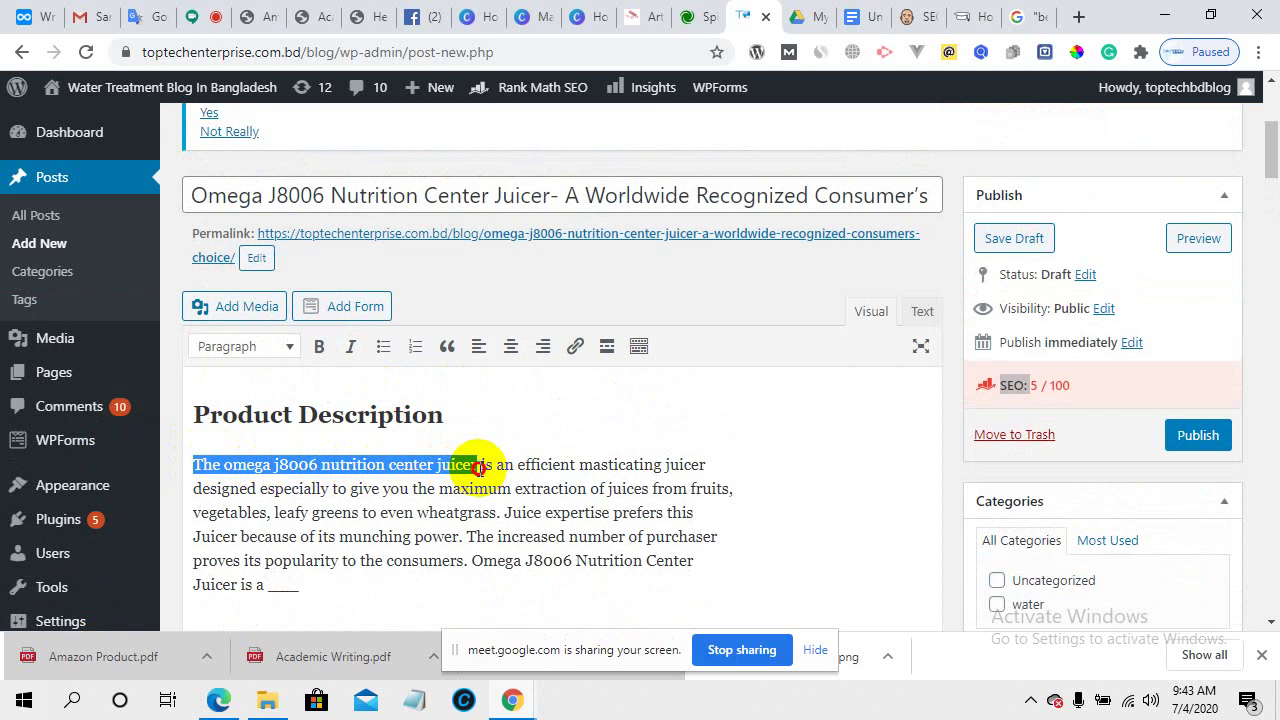
left_click(318, 346)
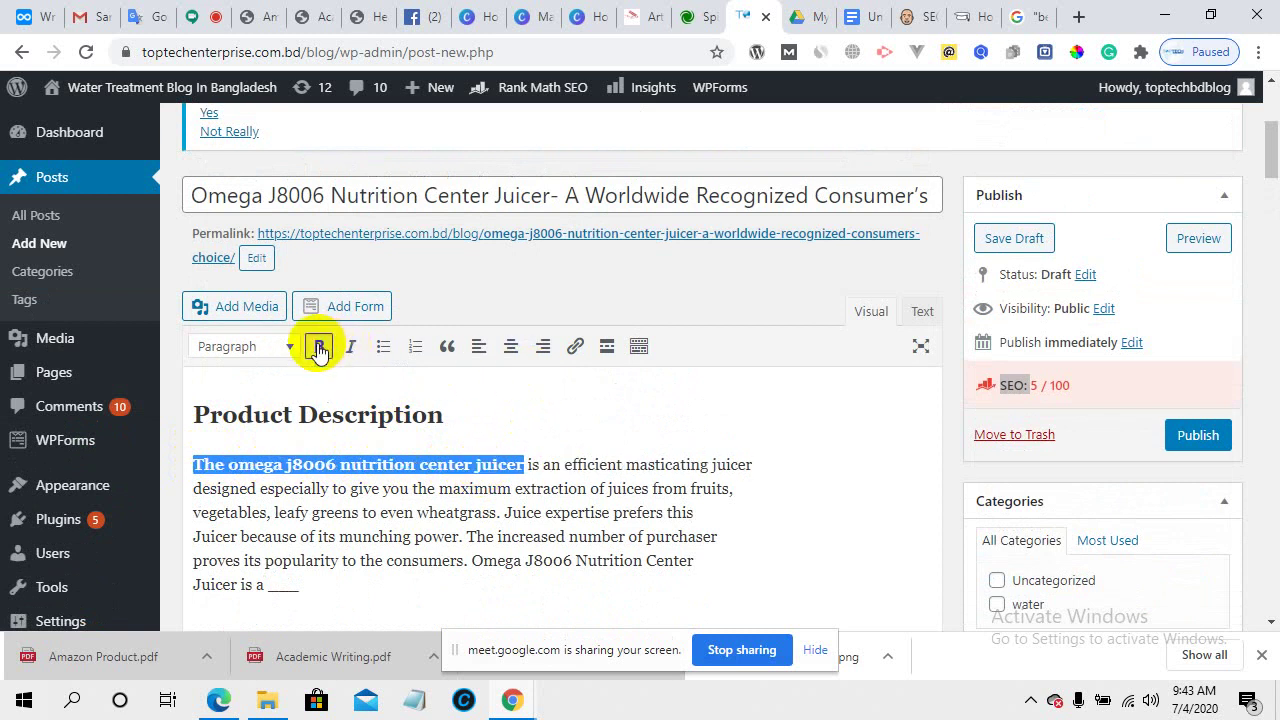
left_click(508, 420)
scroll(508, 400, "down", 2)
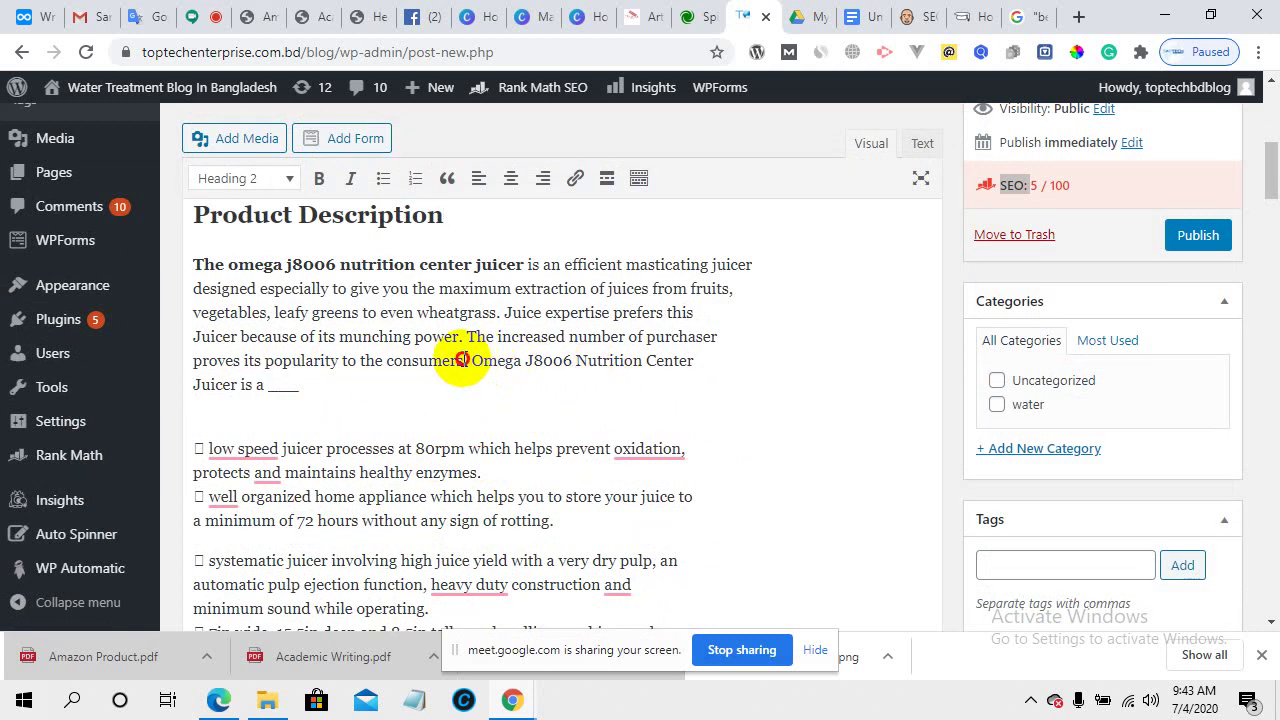
left_click_drag(464, 364, 497, 387)
left_click(465, 372)
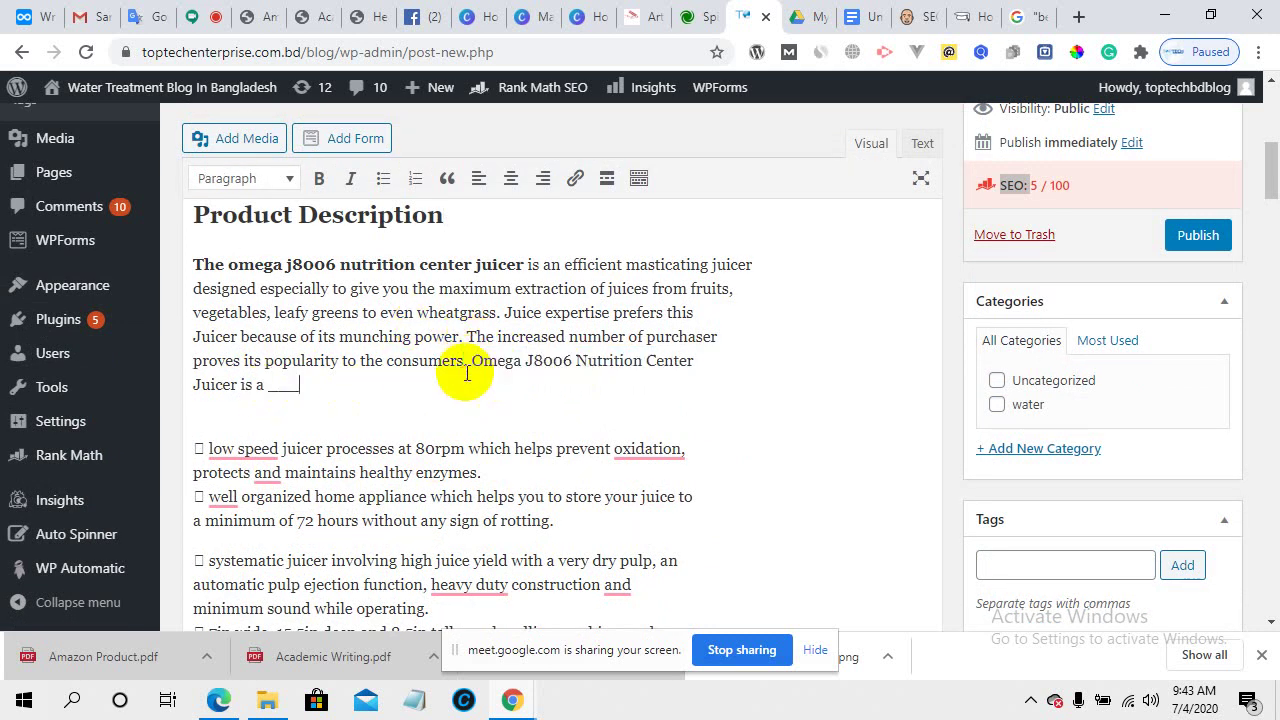
- Check the PDF formatting, then bold the second mention "Omega J8006 Nutrition Center Juicer"
left_click(283, 10)
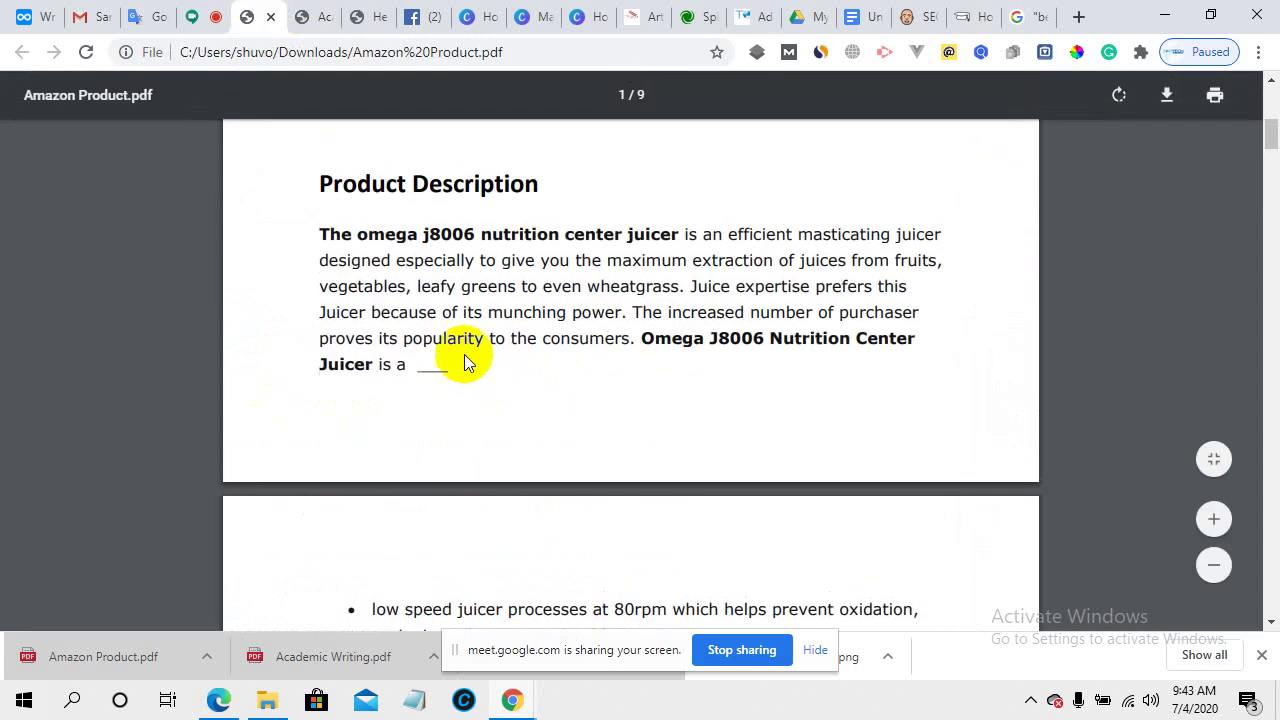
scroll(466, 358, "up", 3)
scroll(464, 362, "down", 2)
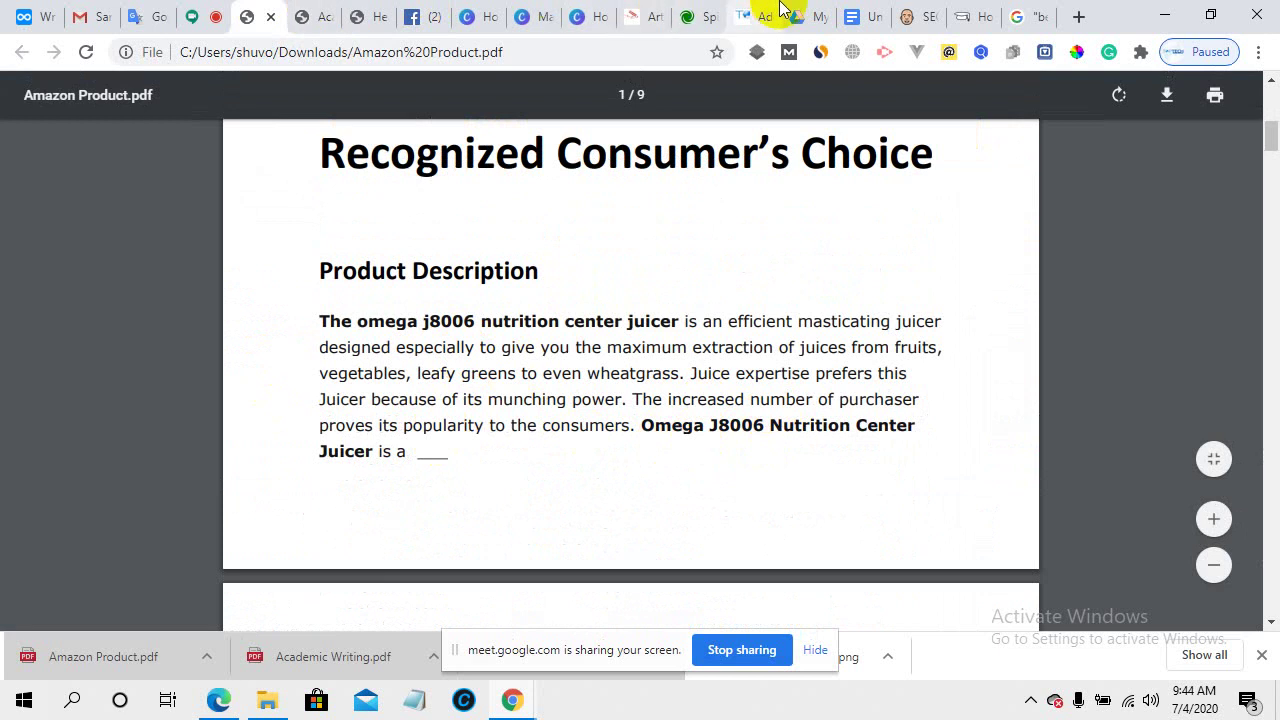
left_click(748, 12)
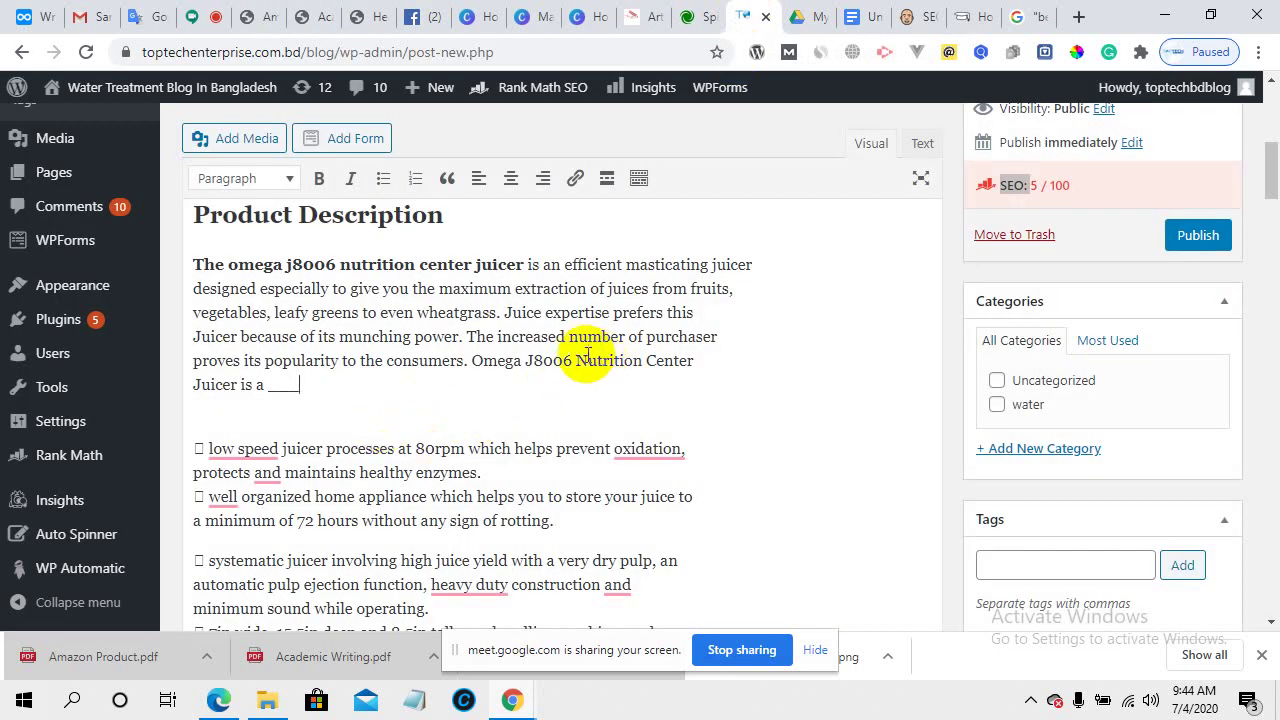
left_click_drag(471, 363, 237, 387)
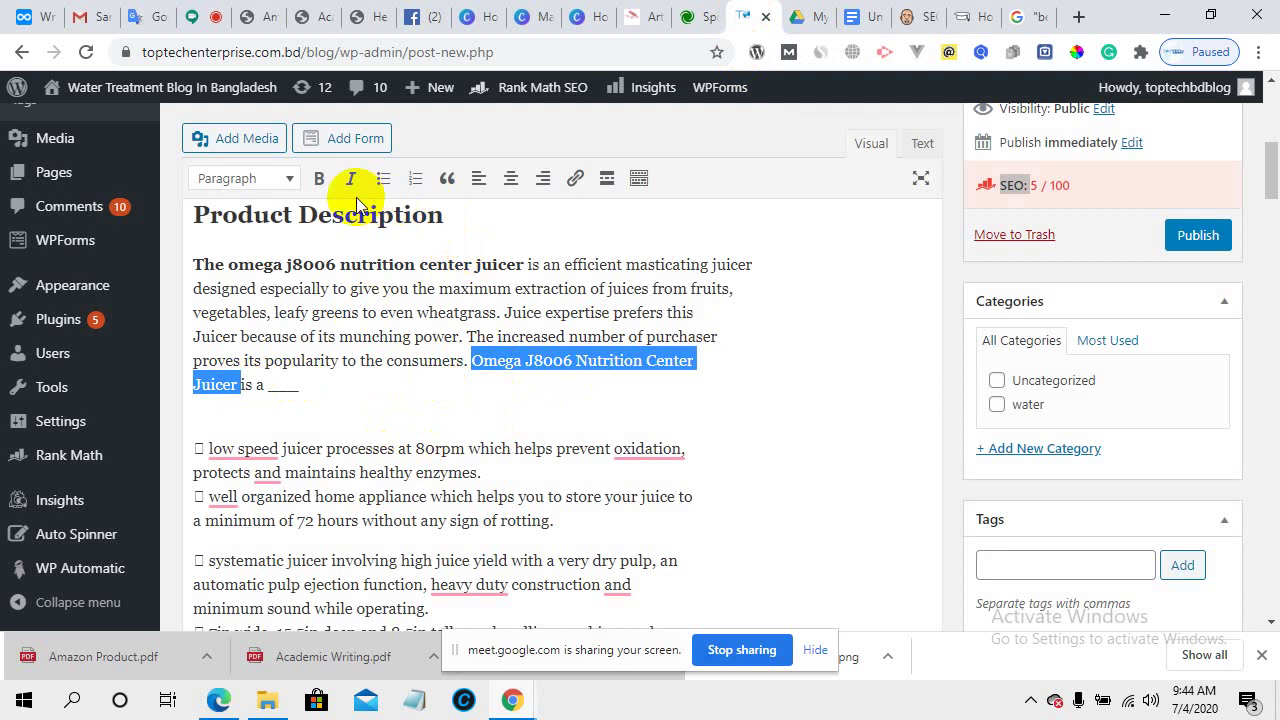
left_click(319, 178)
left_click(490, 390)
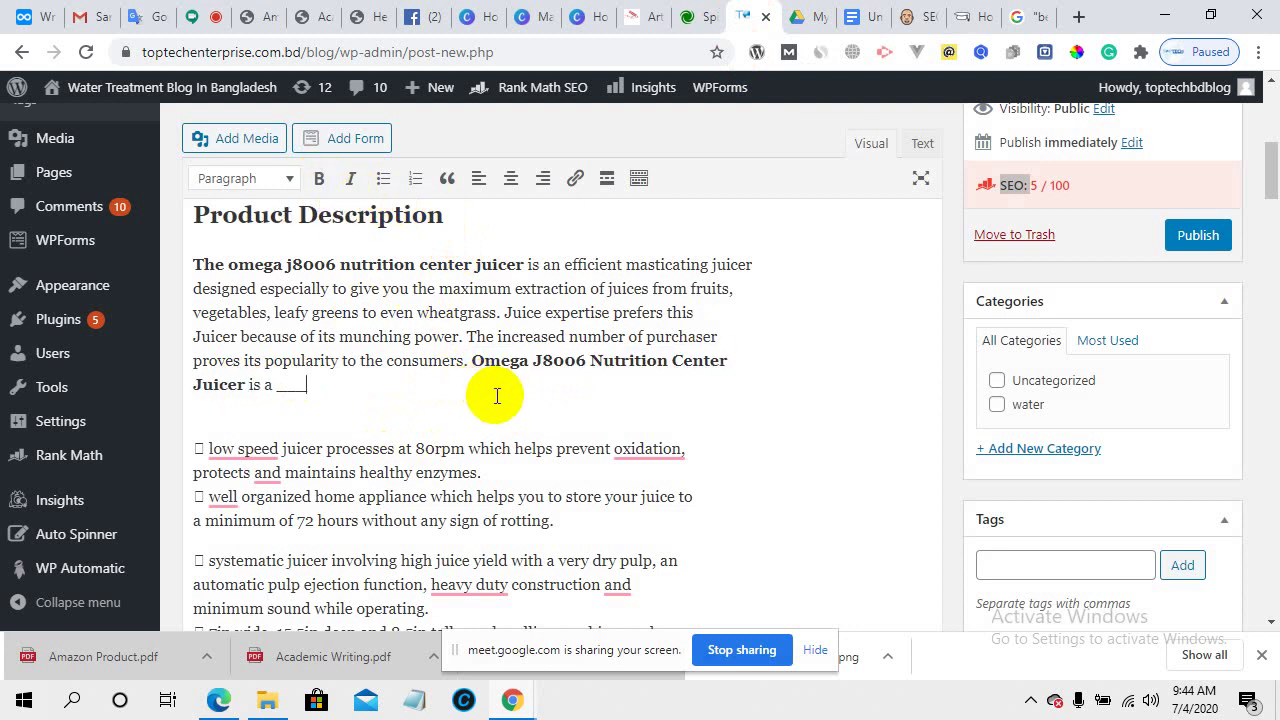
scroll(349, 443, "down", 2)
scroll(337, 443, "up", 2)
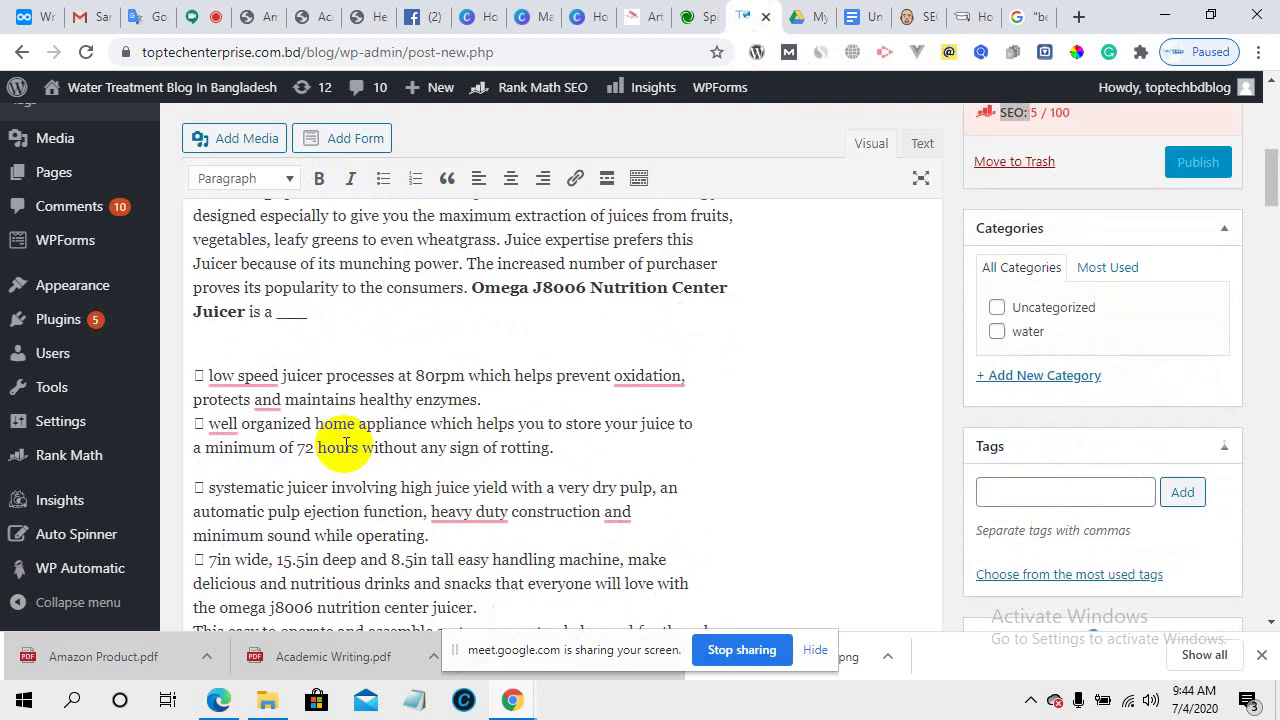
scroll(286, 449, "down", 1)
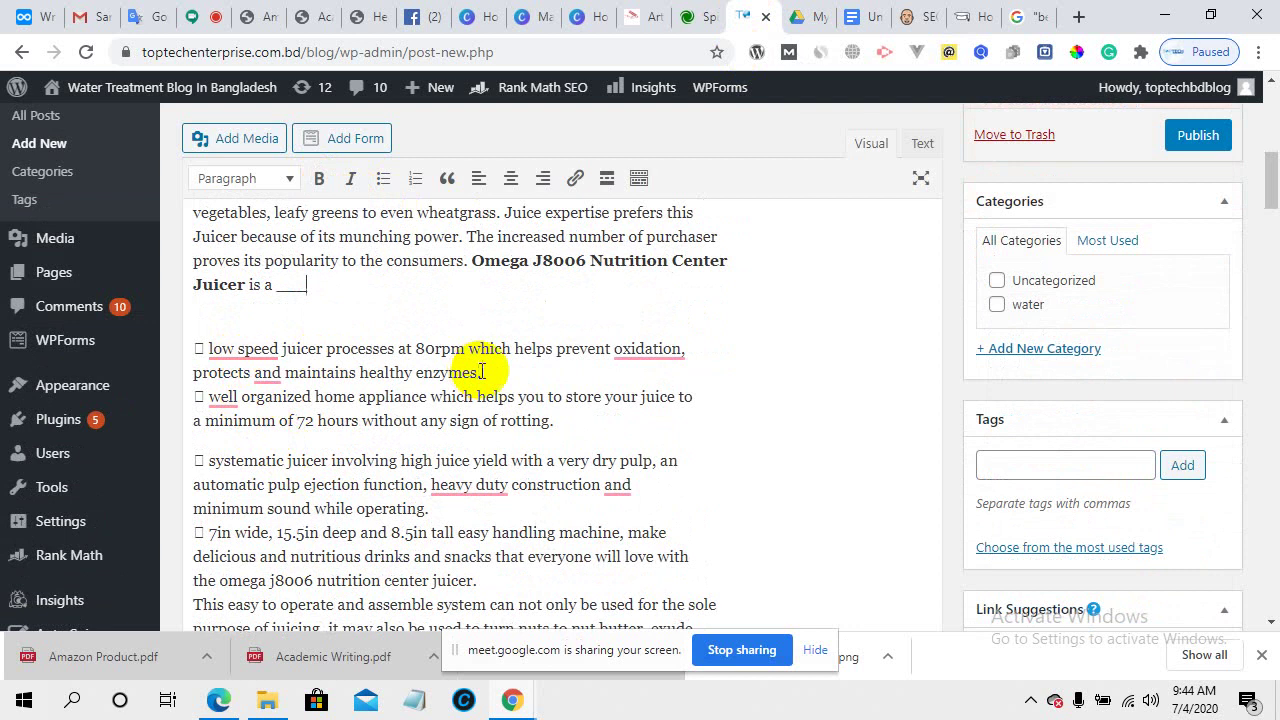
- Review the bullet spacing in the Amazon Product PDF
left_click(250, 10)
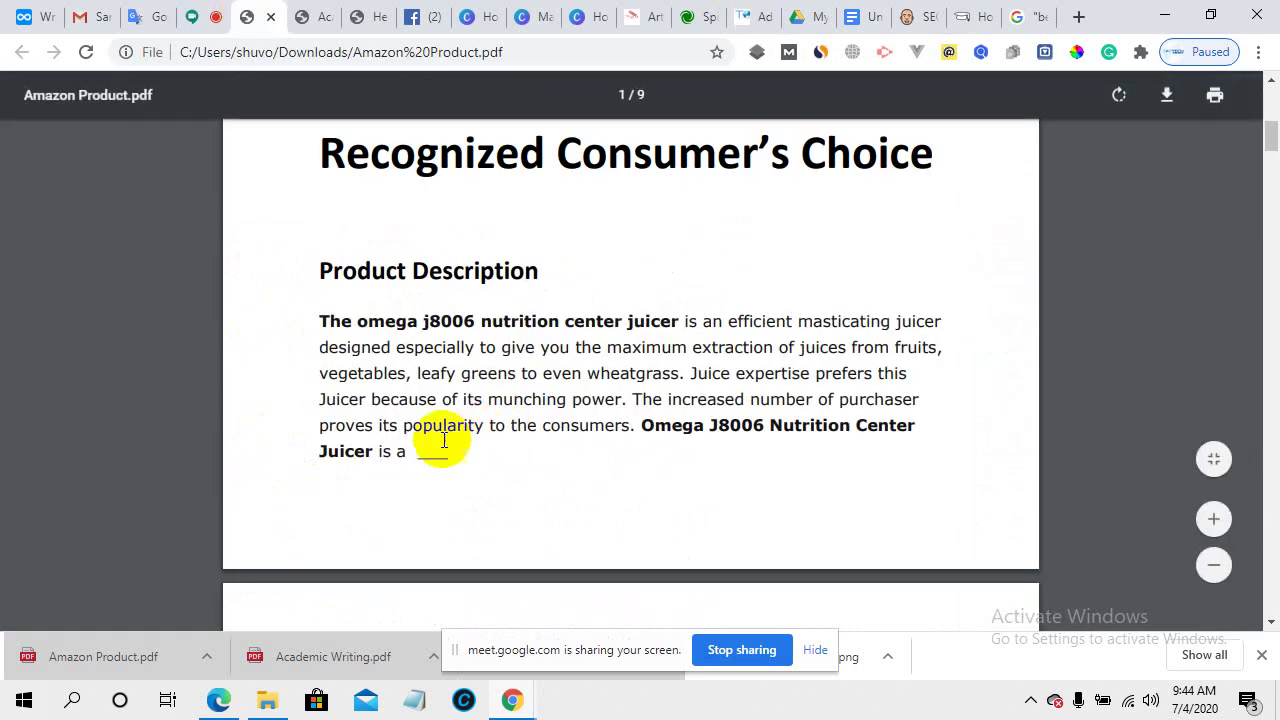
scroll(435, 435, "down", 2)
scroll(480, 471, "down", 4)
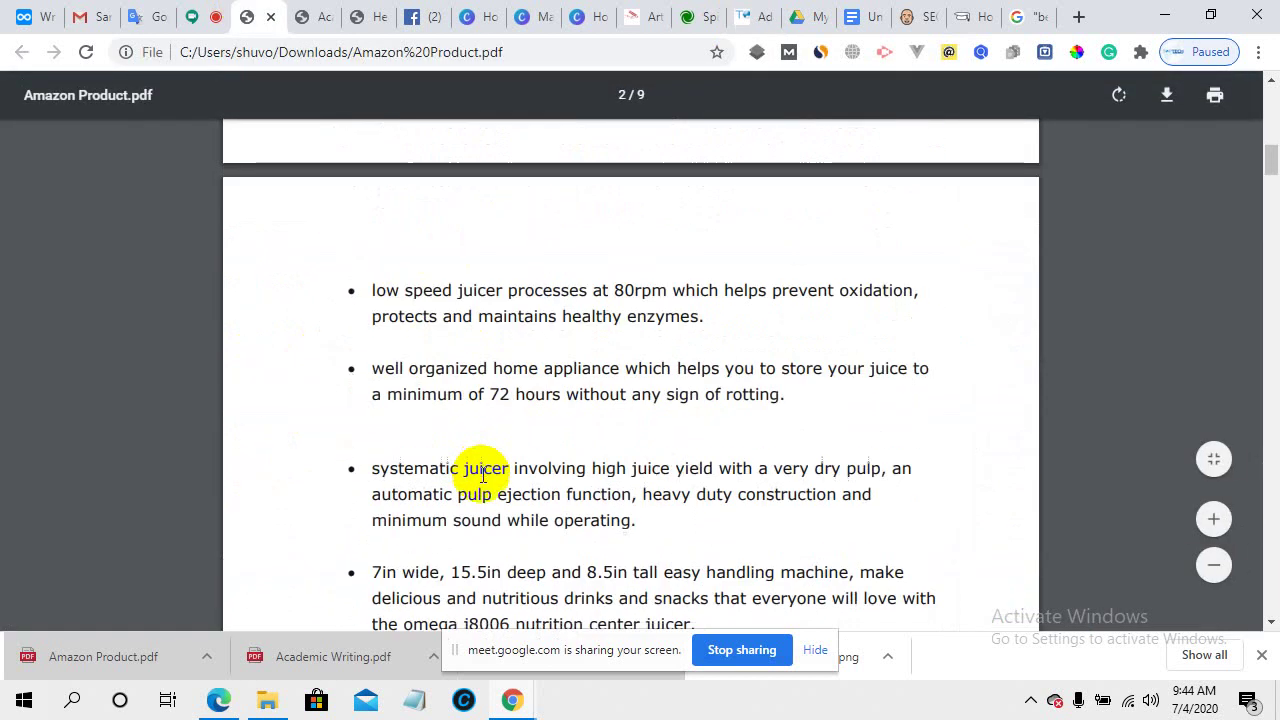
scroll(483, 476, "up", 1)
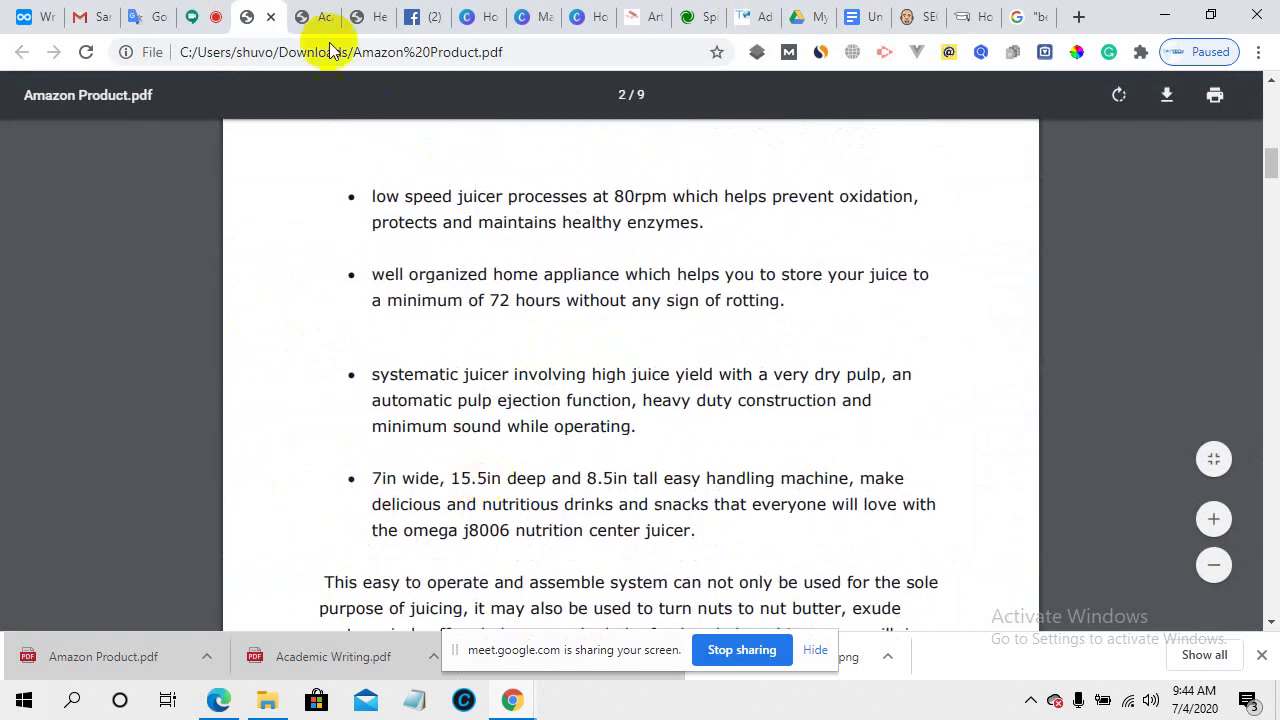
left_click(736, 12)
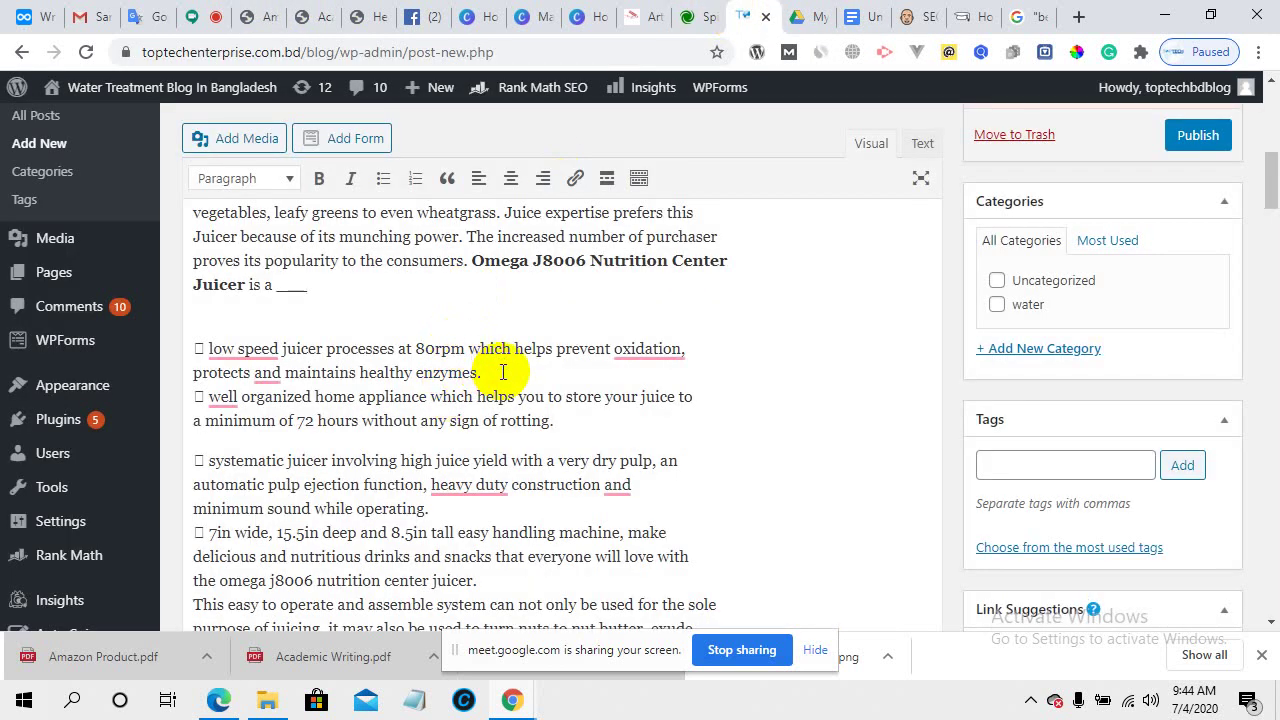
- Add blank lines after each bullet, including "operating." and "juicer.", then jump to the post's top
key("Return")
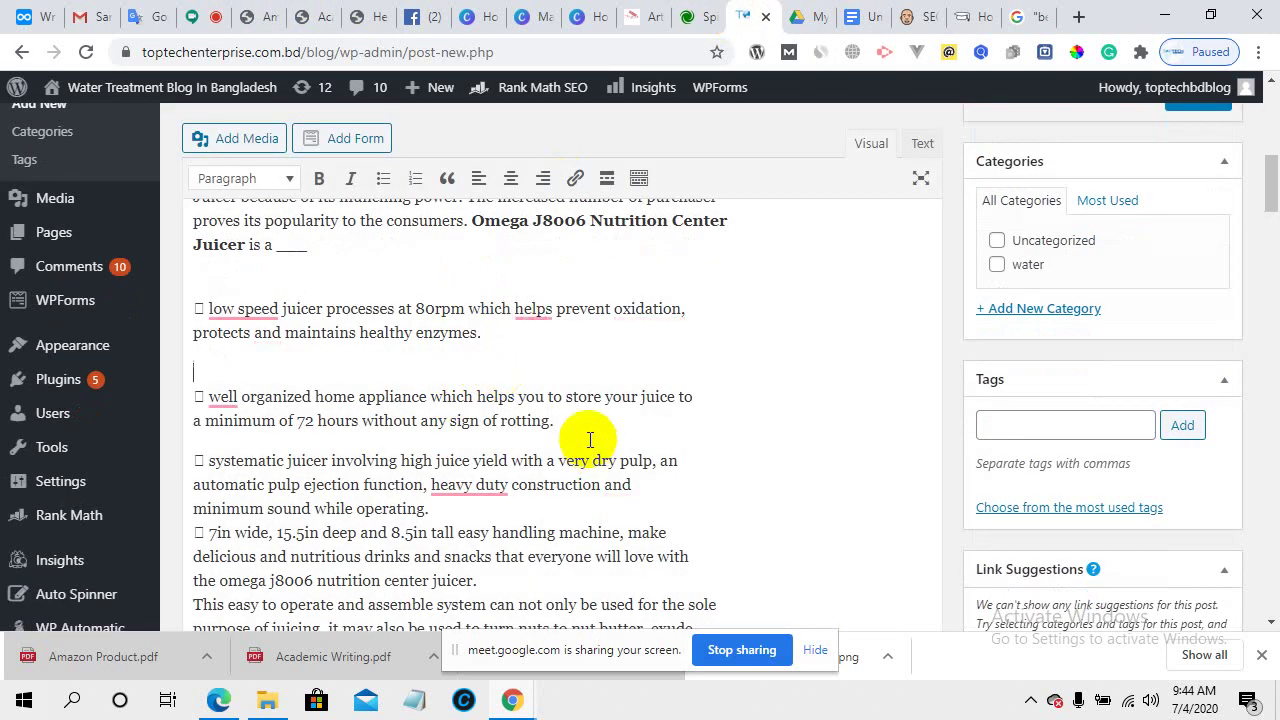
left_click(565, 427)
key("Return")
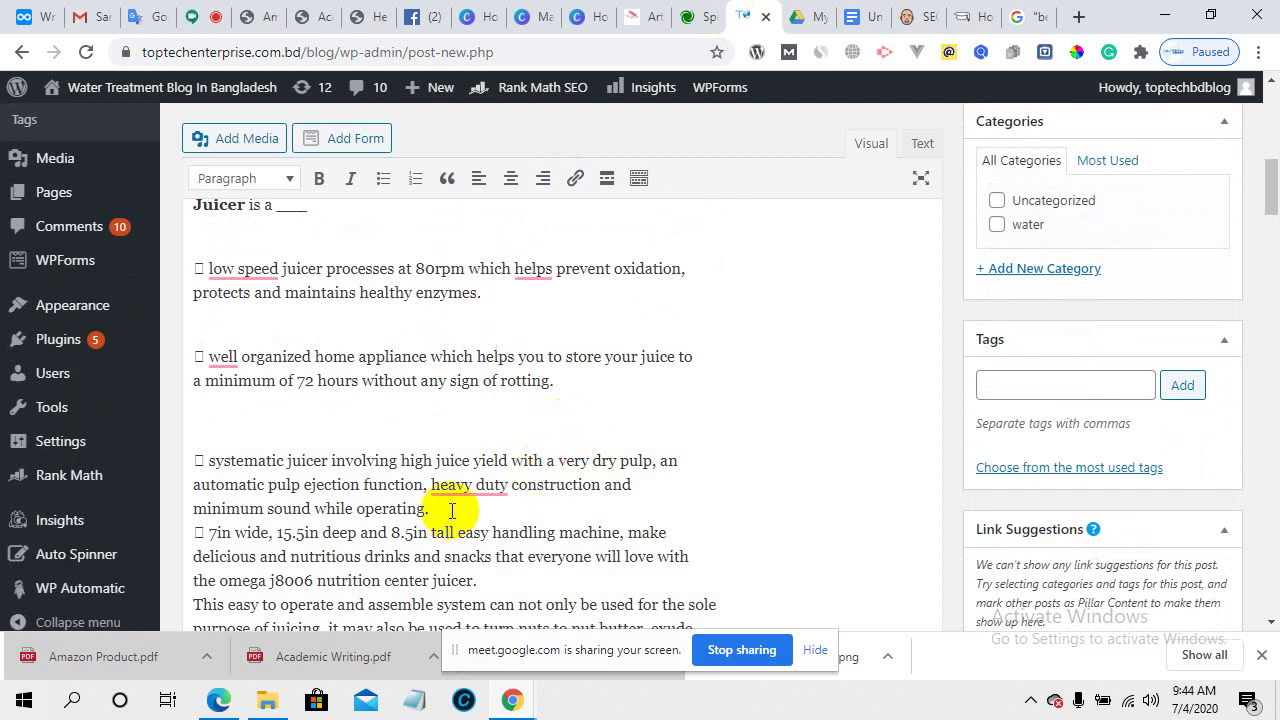
key("Return")
scroll(470, 500, "down", 1)
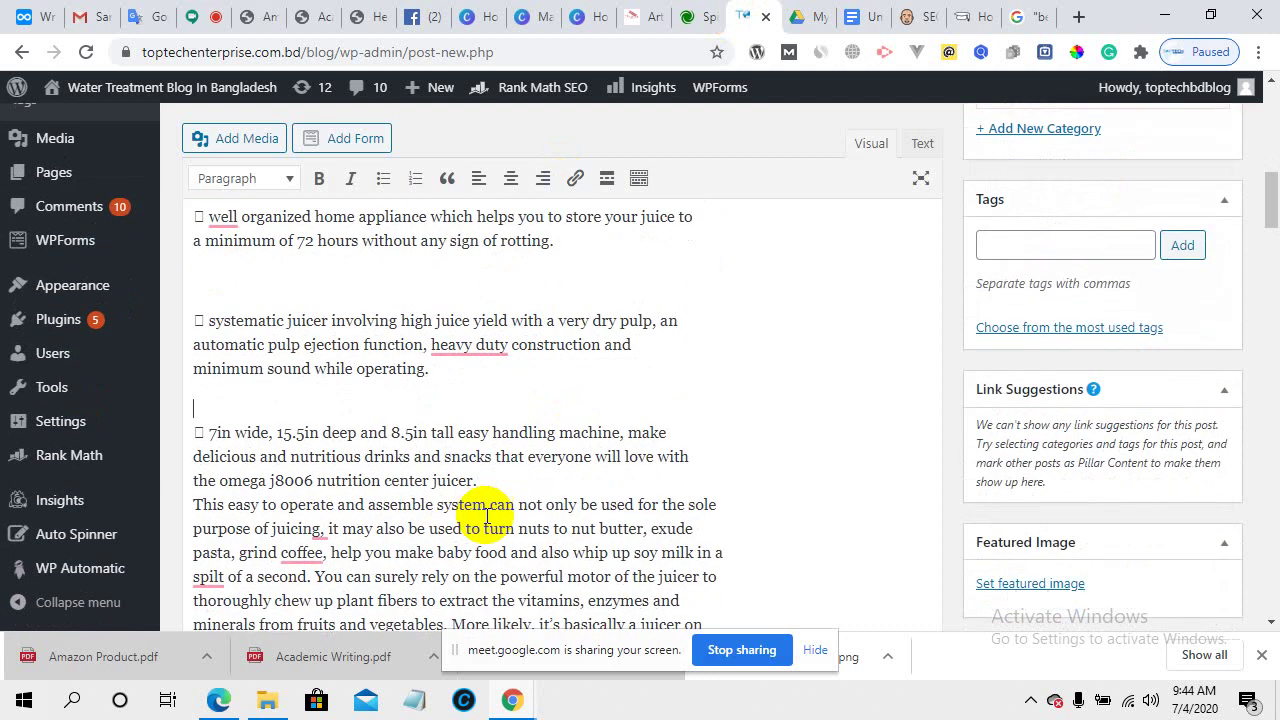
left_click(484, 480)
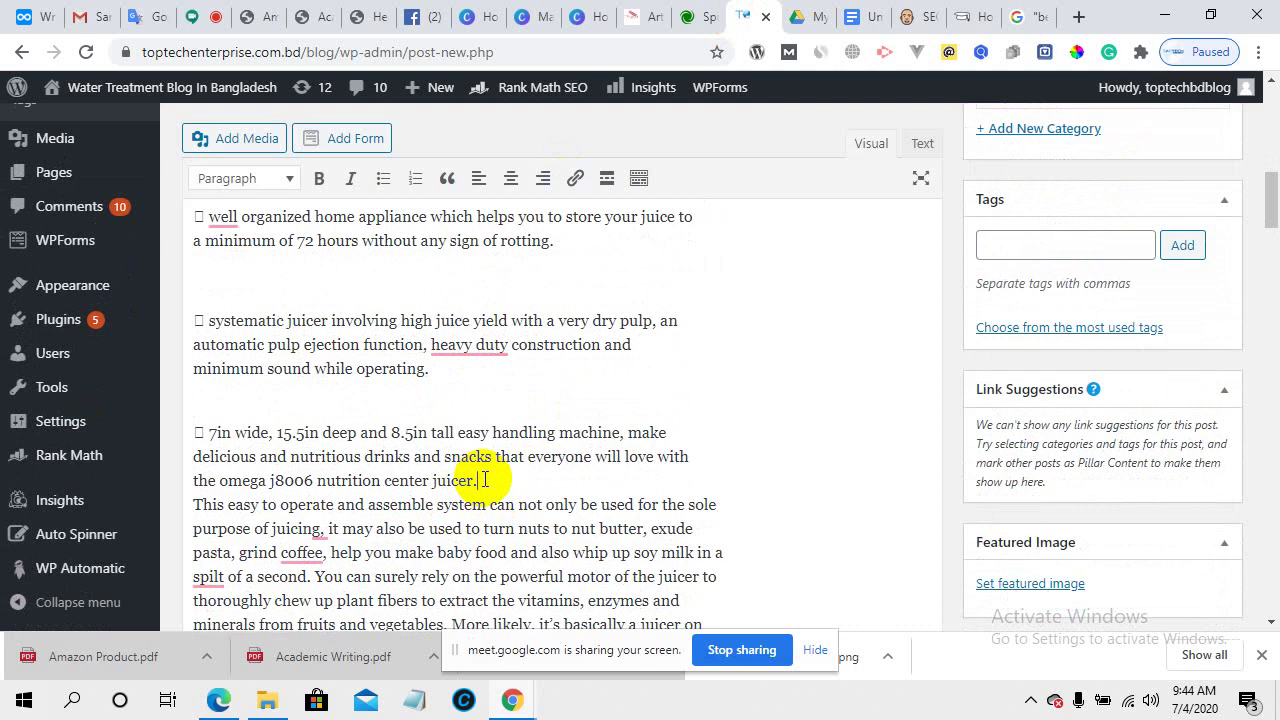
key("Return")
key("ctrl+Home")
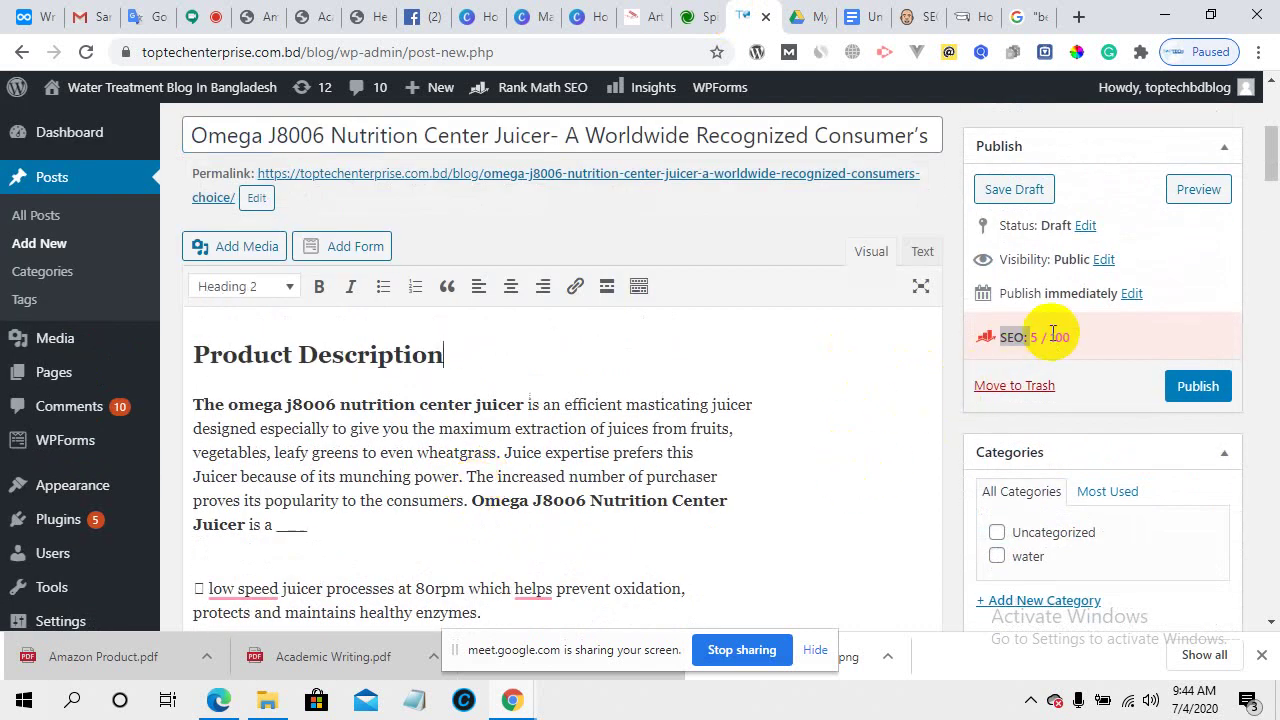
- Select "The Omega J8006 Nutrition Center" in Amazon Product.pdf
scroll(586, 396, "down", 2)
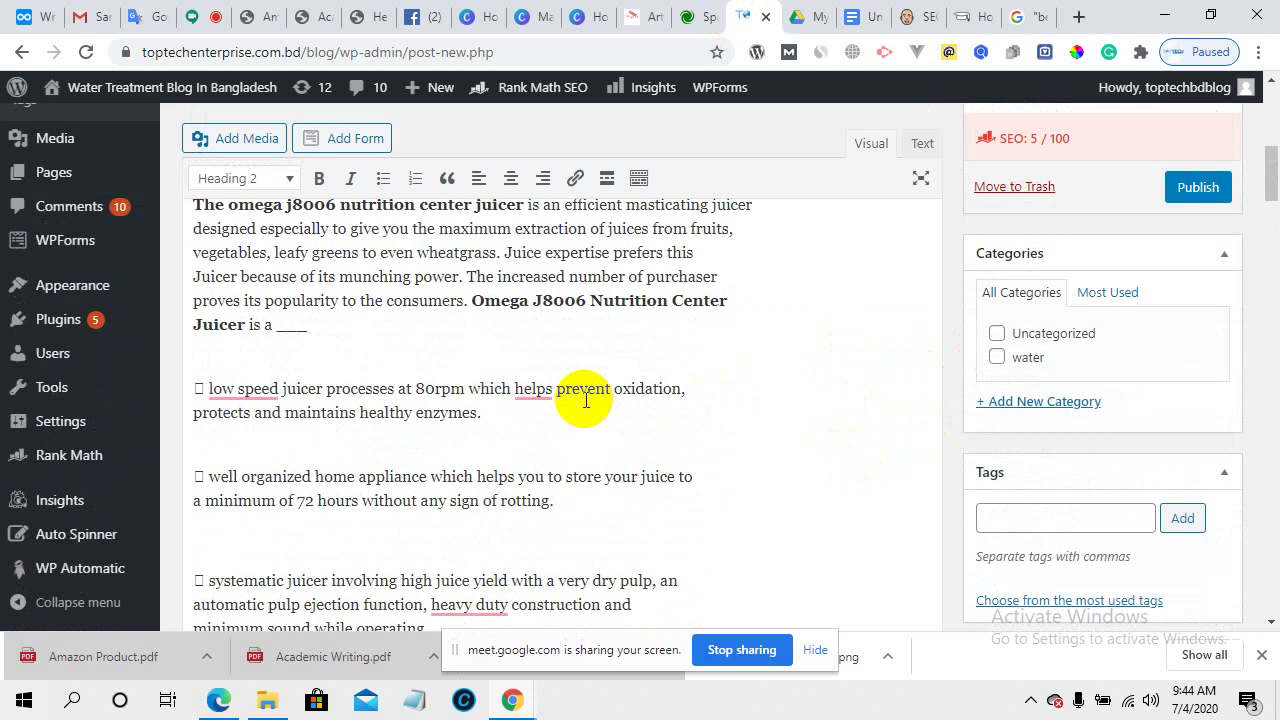
scroll(586, 396, "down", 3)
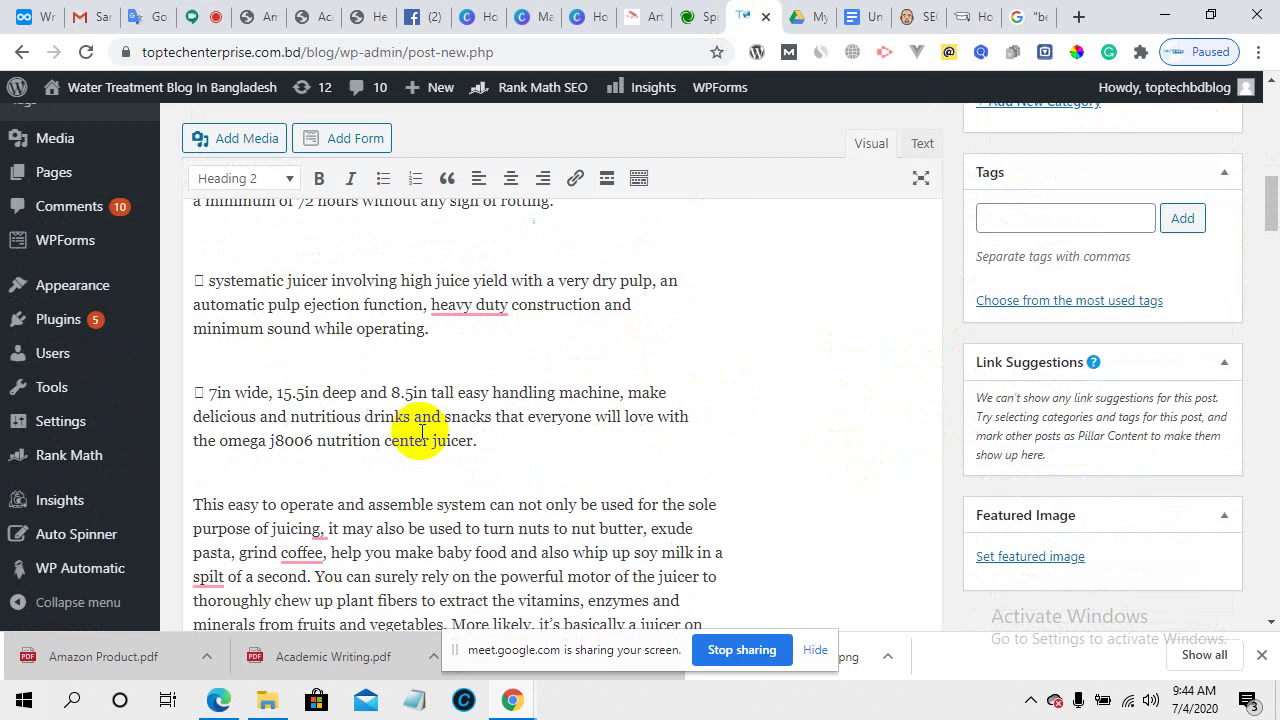
left_click(265, 14)
scroll(586, 480, "up", 2)
scroll(583, 478, "down", 4)
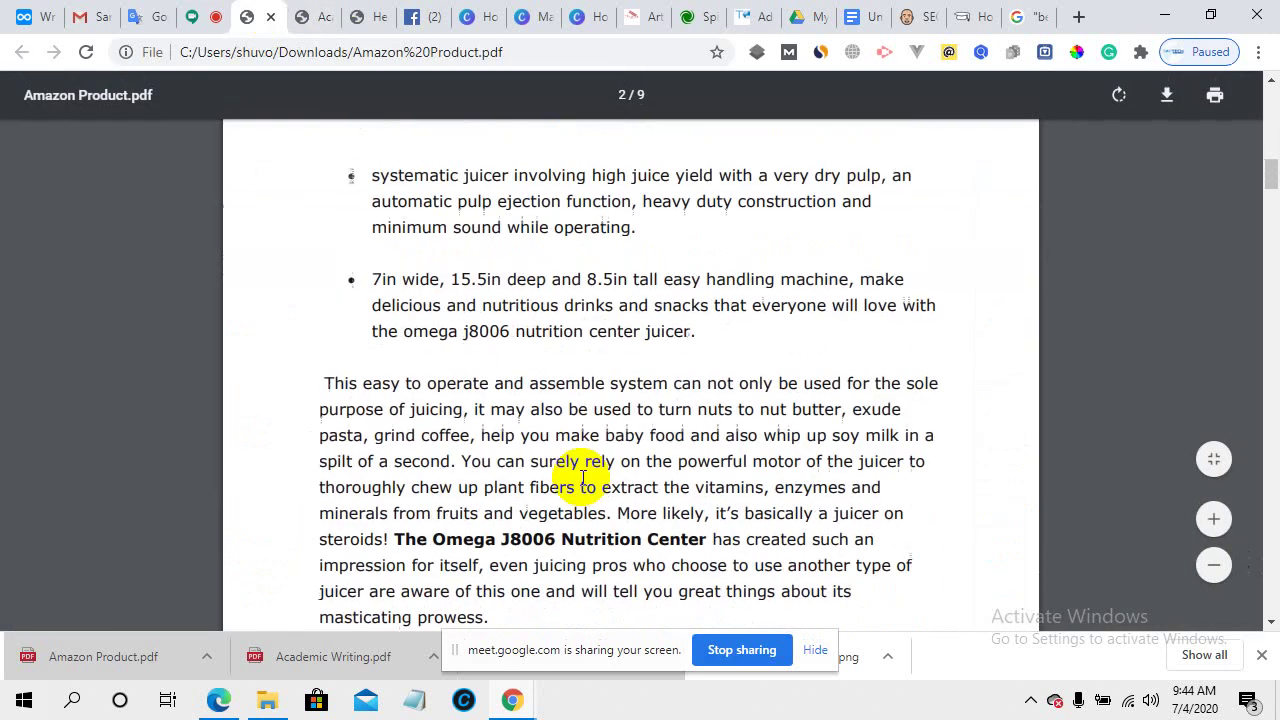
scroll(583, 478, "down", 2)
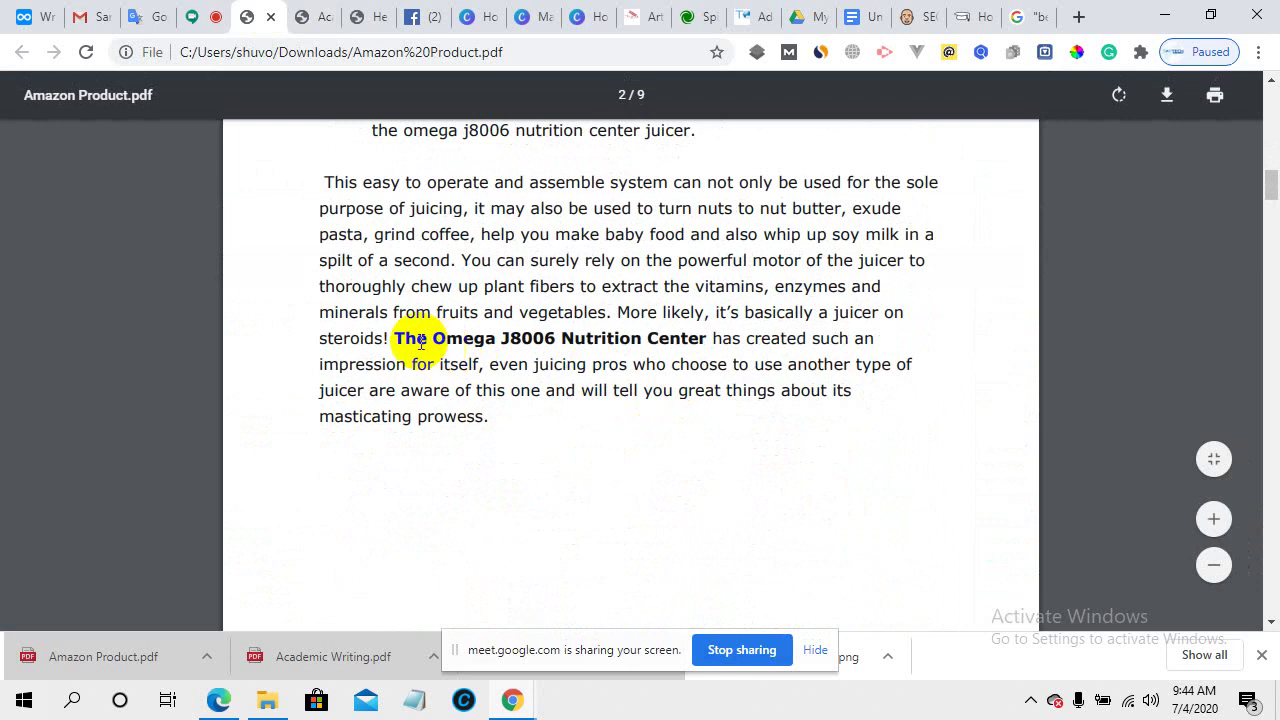
left_click_drag(394, 338, 704, 338)
scroll(529, 483, "down", 1)
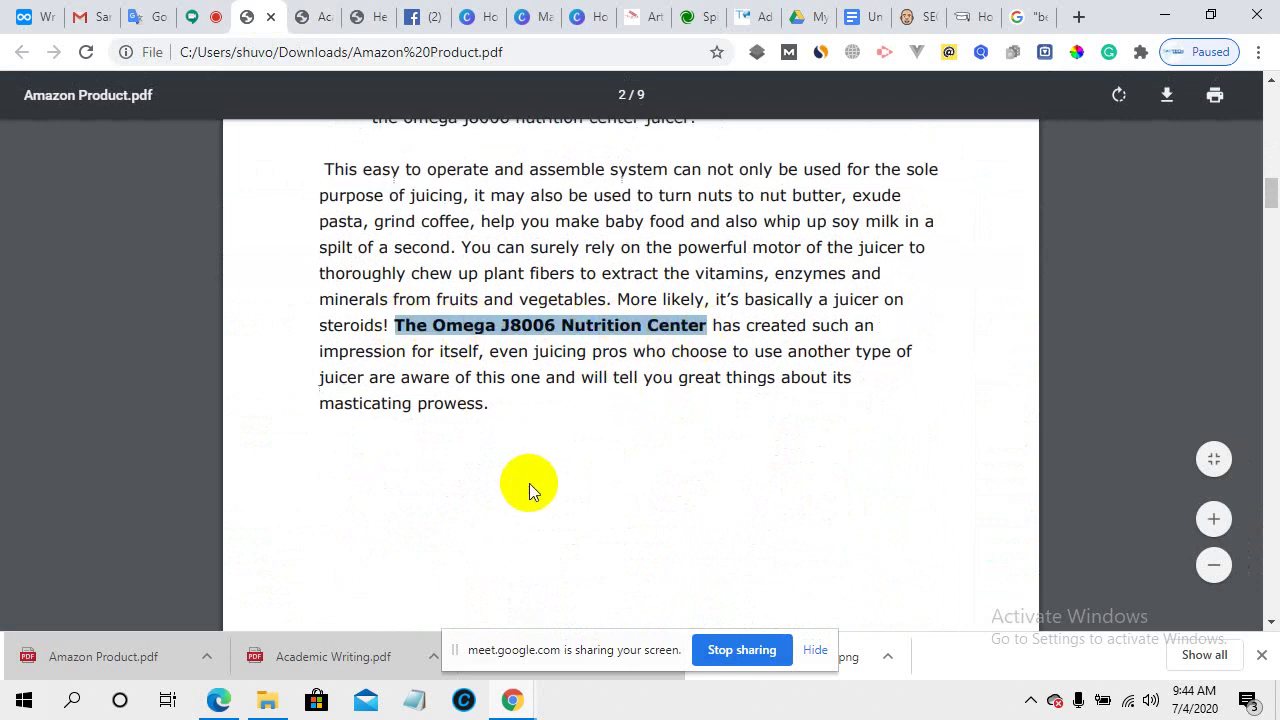
scroll(529, 483, "down", 6)
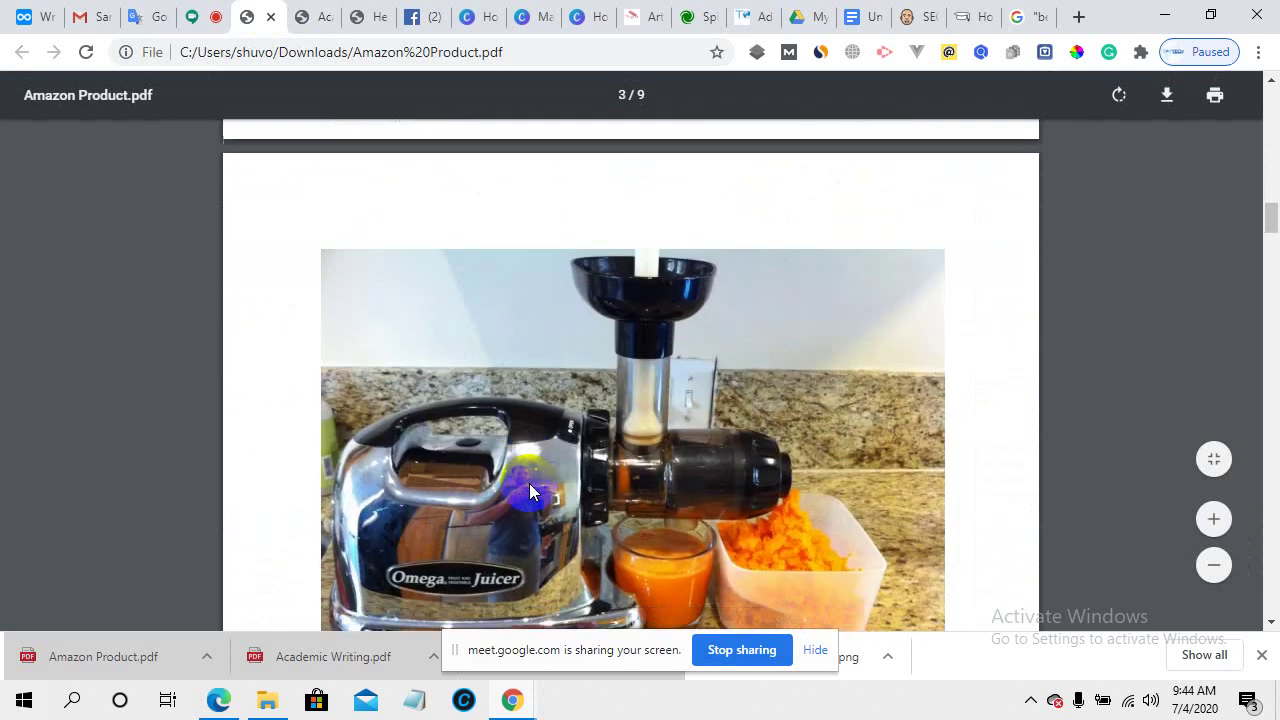
scroll(529, 483, "down", 2)
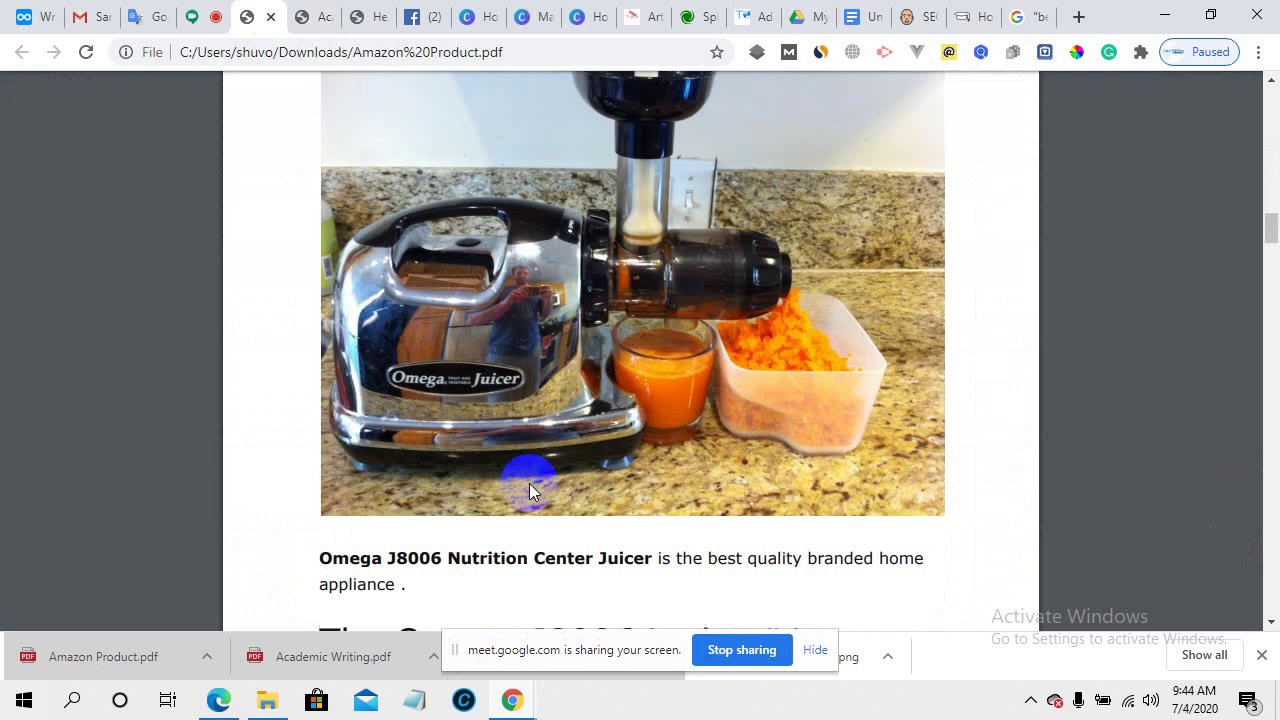
right_click(442, 305)
left_click(490, 264)
- Select the page 3 heading "The Omega J8006 is the #1 Preference to consumers-Why?"
scroll(523, 381, "up", 2)
scroll(523, 381, "down", 3)
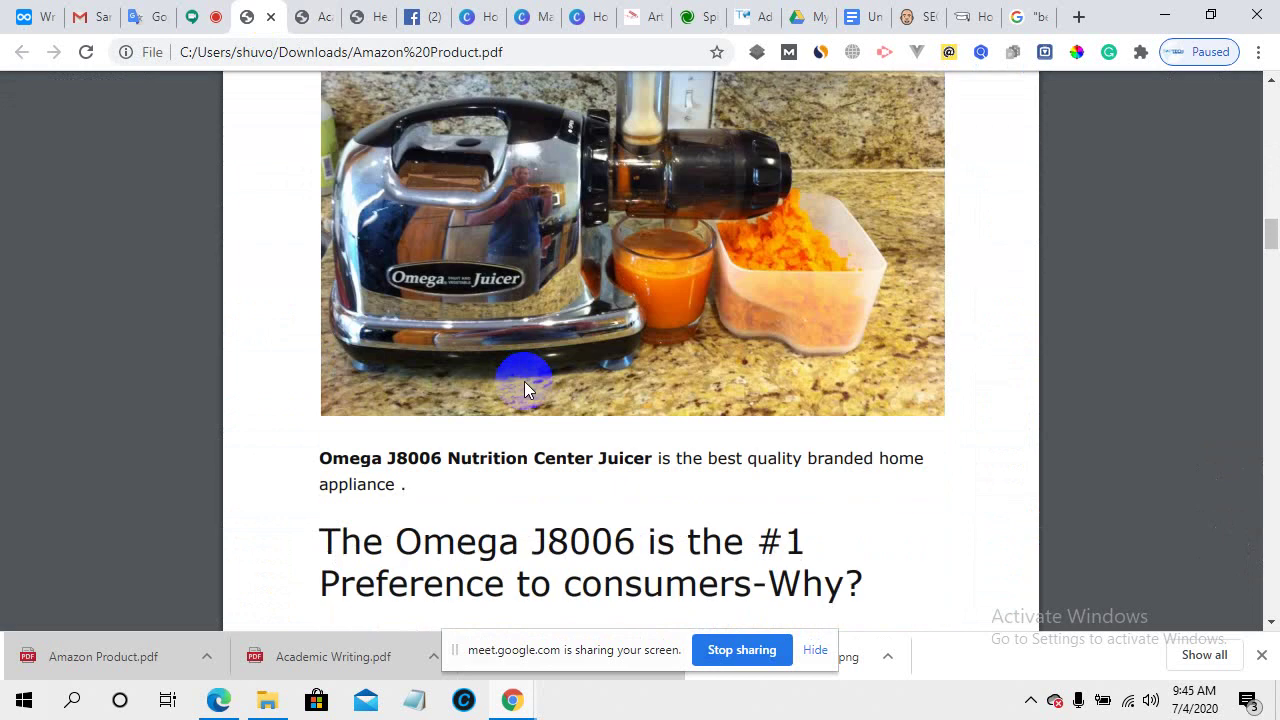
scroll(524, 381, "down", 1)
scroll(524, 381, "down", 1)
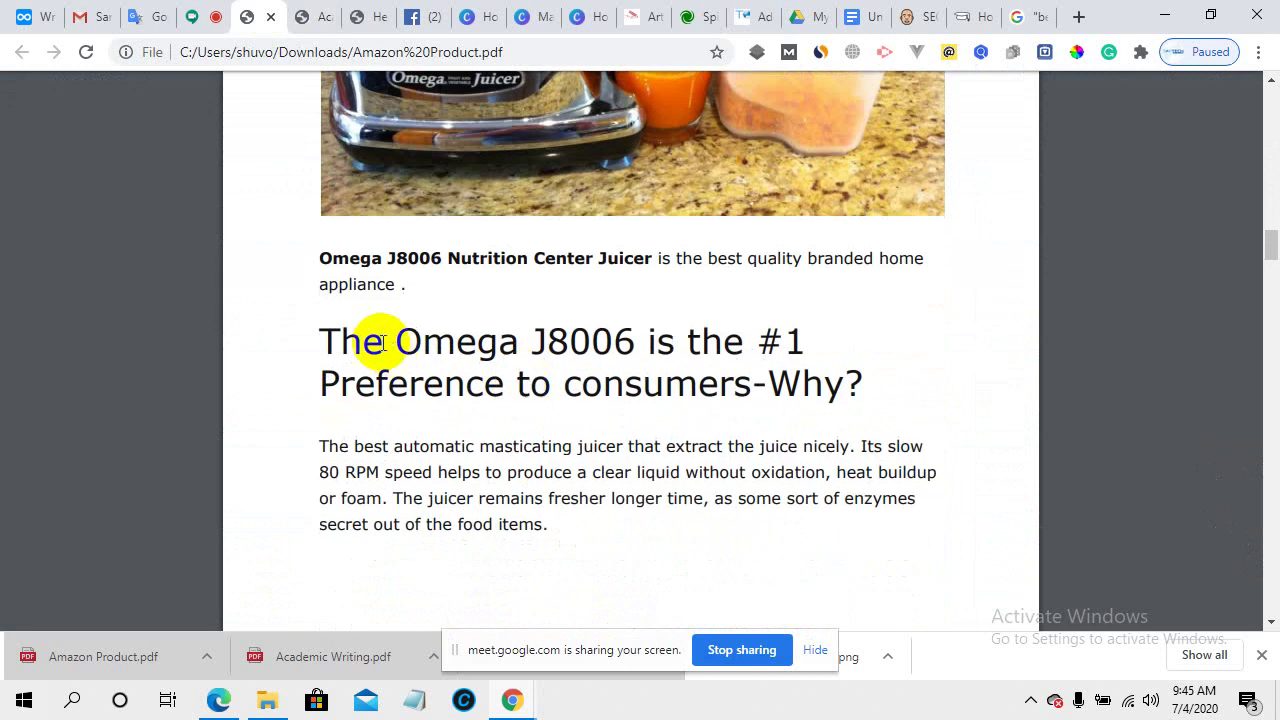
left_click_drag(322, 340, 897, 381)
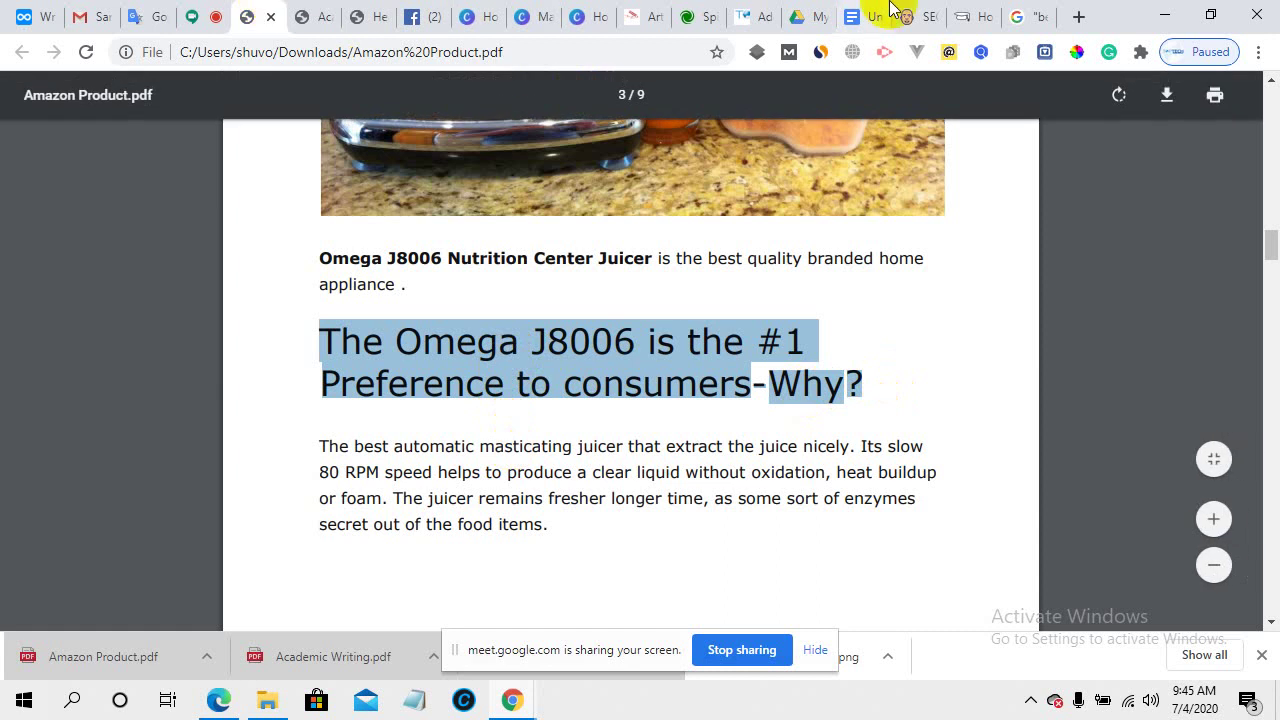
left_click(746, 12)
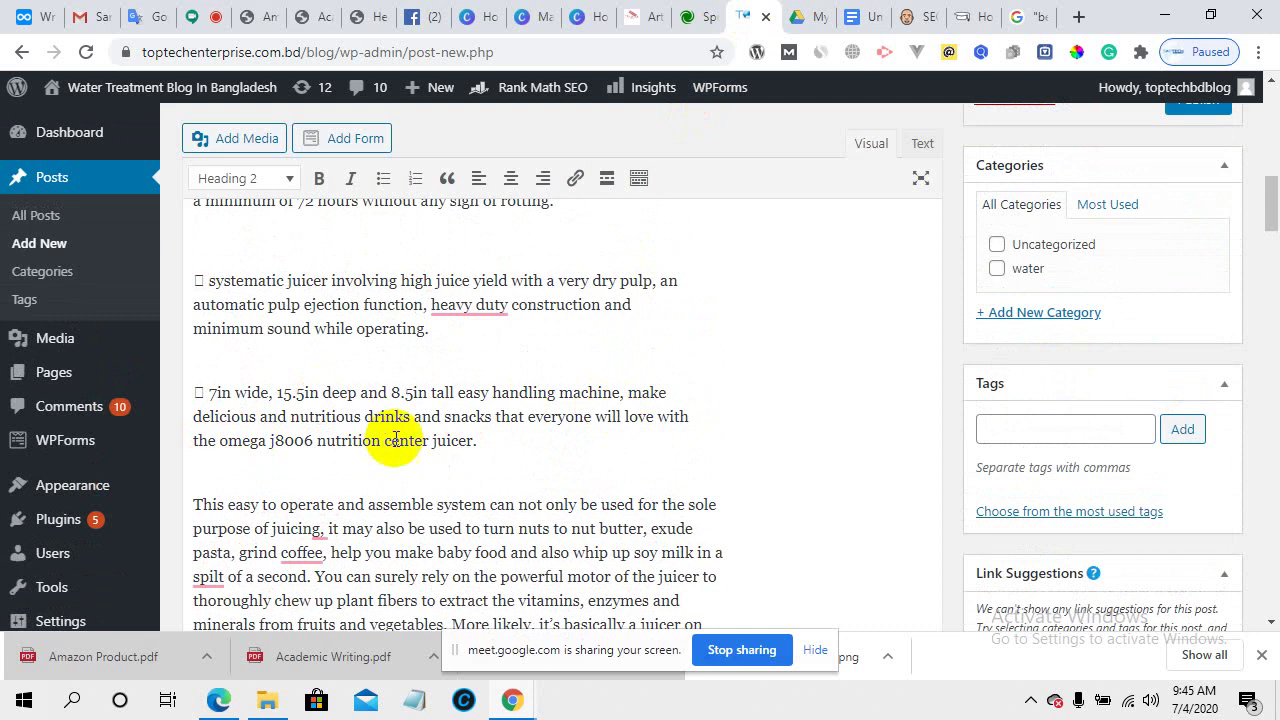
- Bold the line "the omega j8006 nutrition center juicer." in the WordPress draft
left_click_drag(474, 439, 190, 440)
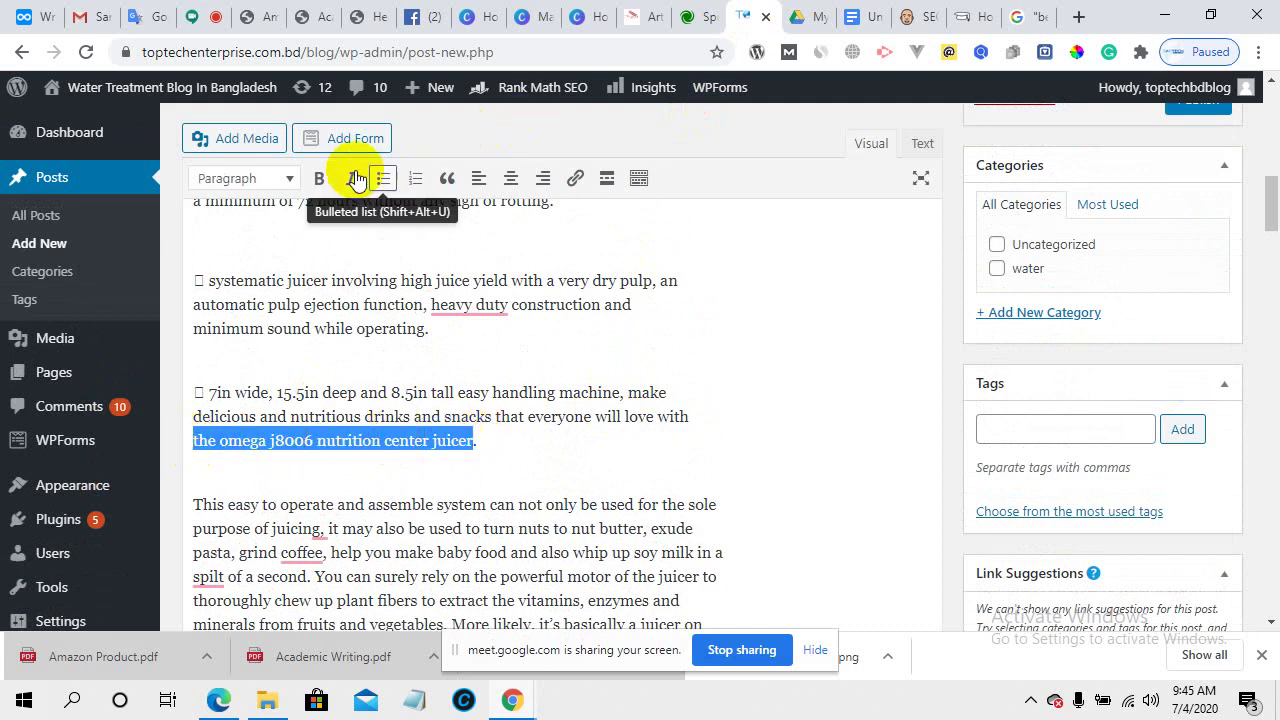
left_click(319, 178)
left_click(259, 440)
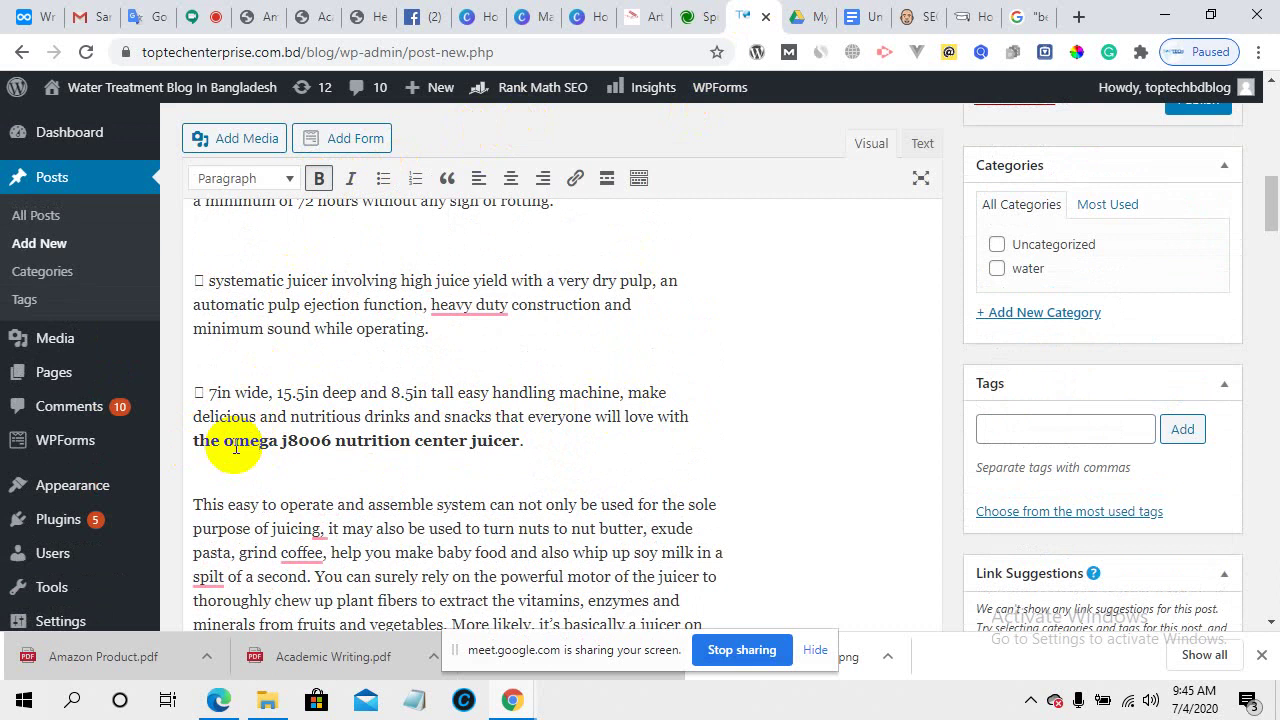
scroll(338, 494, "down", 2)
scroll(360, 490, "down", 1)
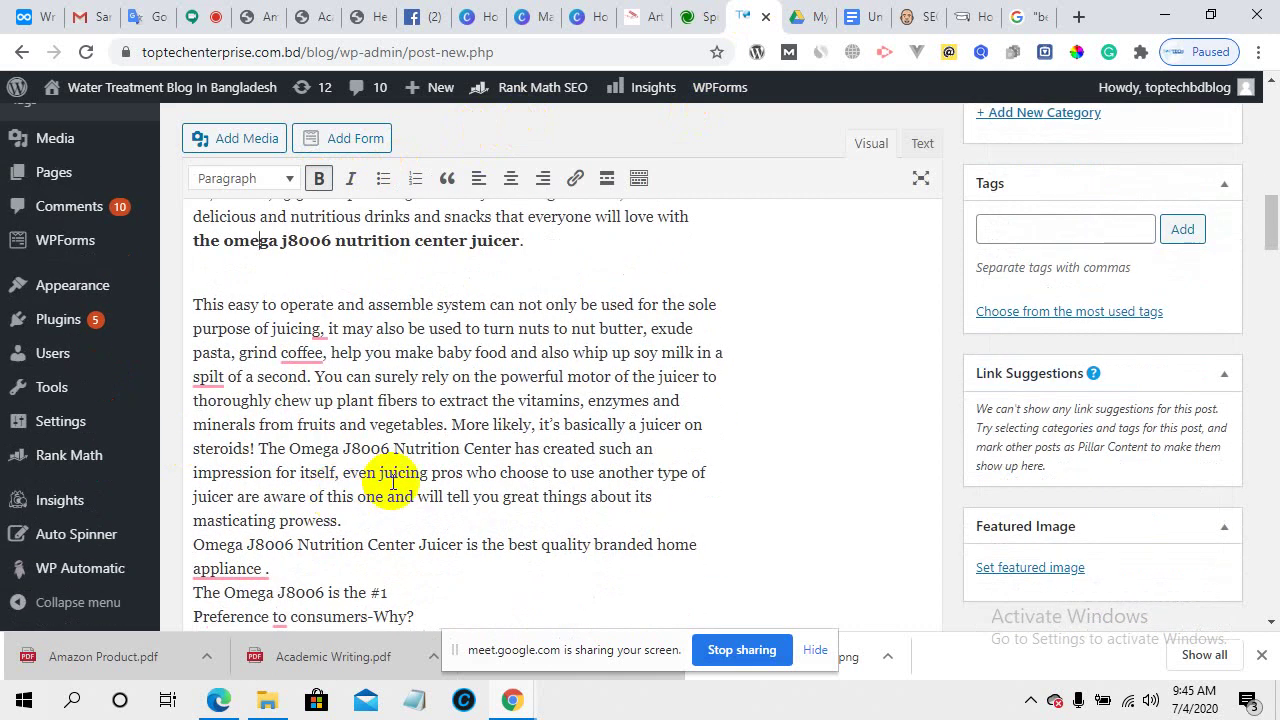
scroll(425, 468, "down", 4)
scroll(425, 468, "up", 4)
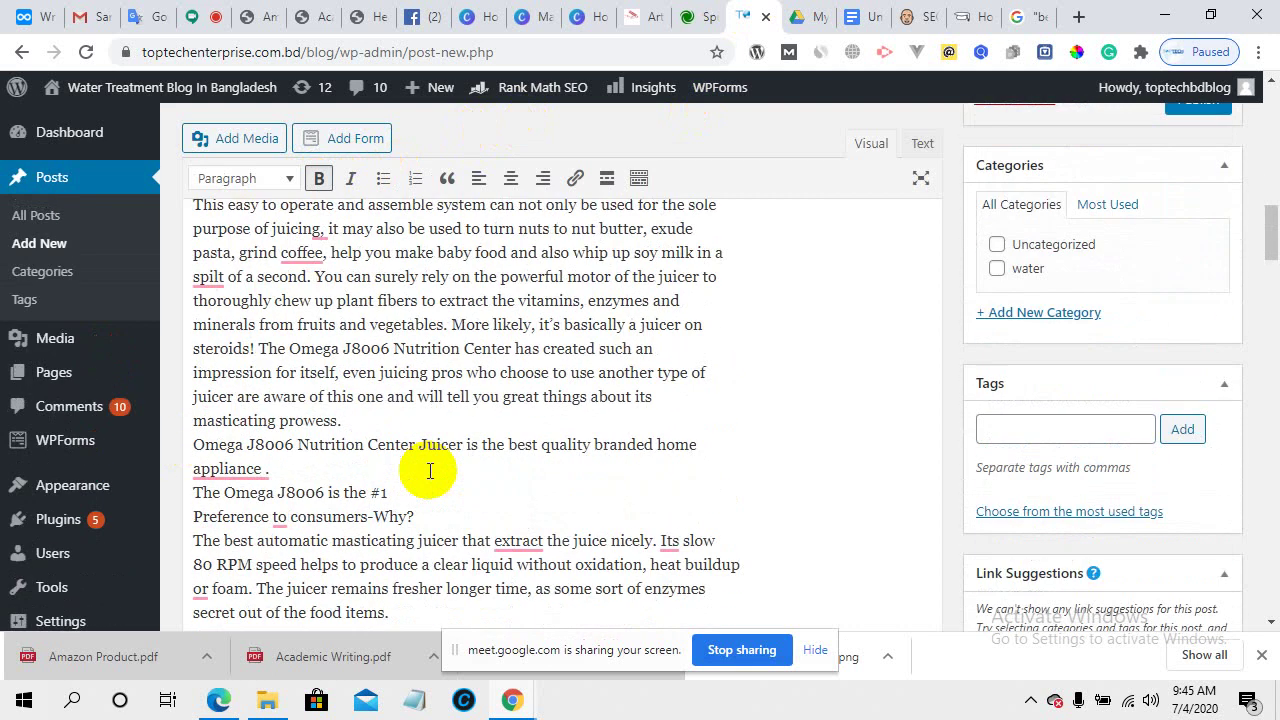
- Add a blank line after the "masticating prowess." paragraph
mouse_move(250, 460)
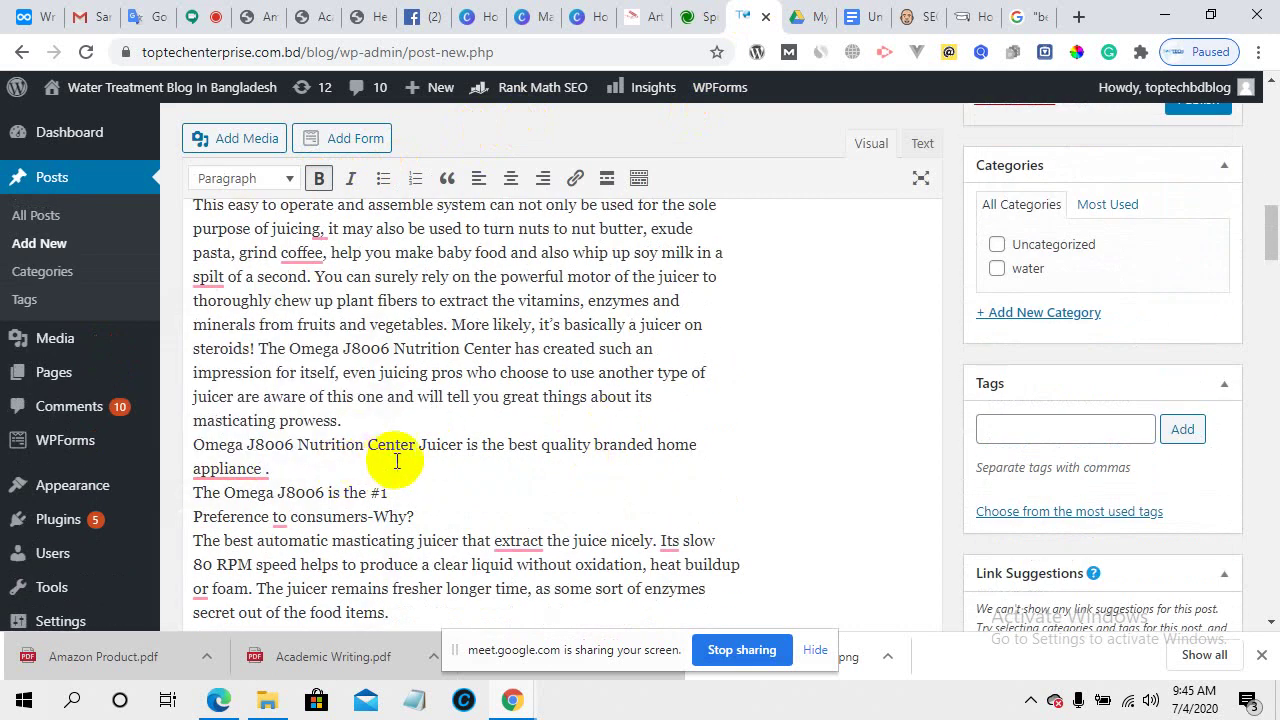
left_click(368, 452)
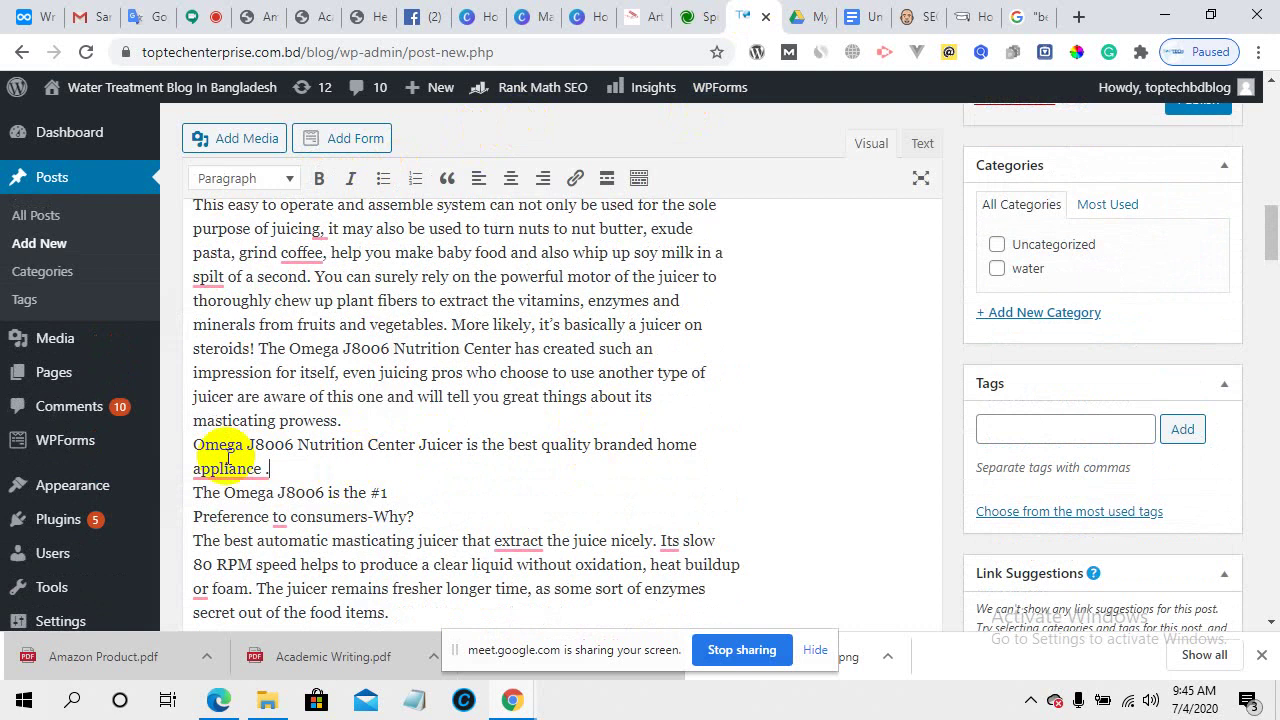
left_click(351, 420)
key("Return")
key("Return")
key("Return")
key("Return")
key("Return")
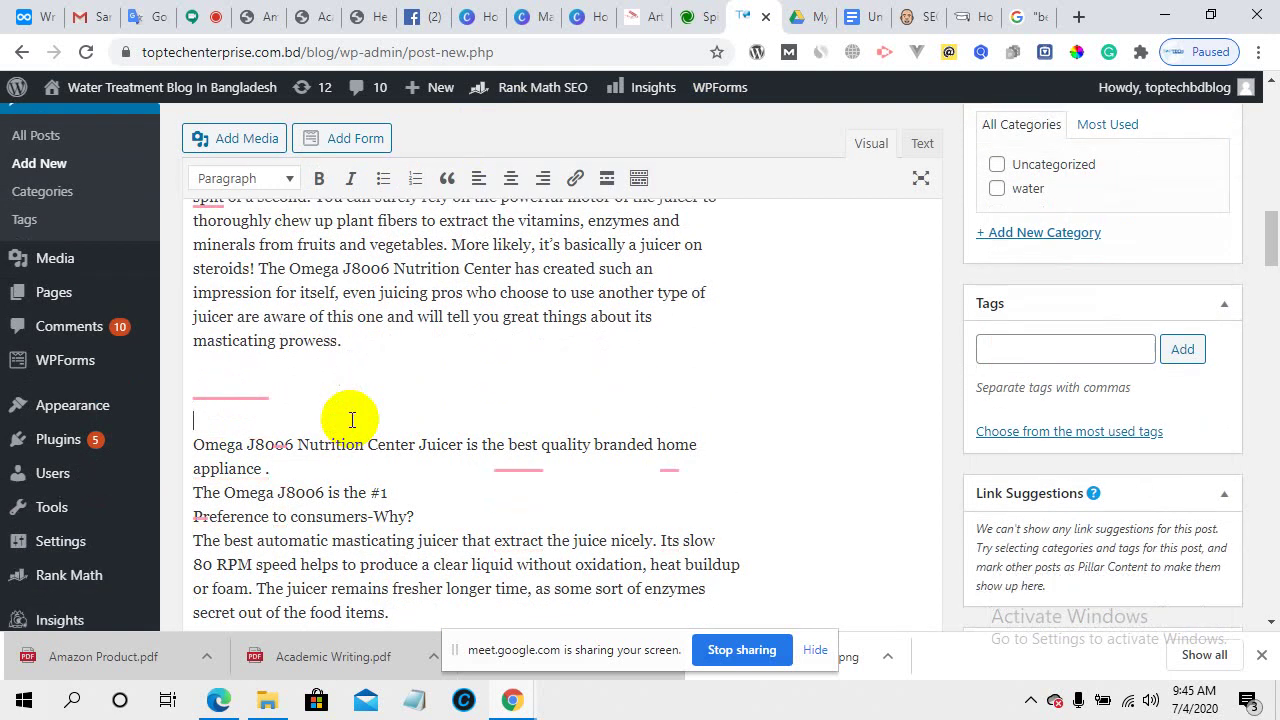
scroll(340, 420, "up", 5)
scroll(337, 470, "down", 3)
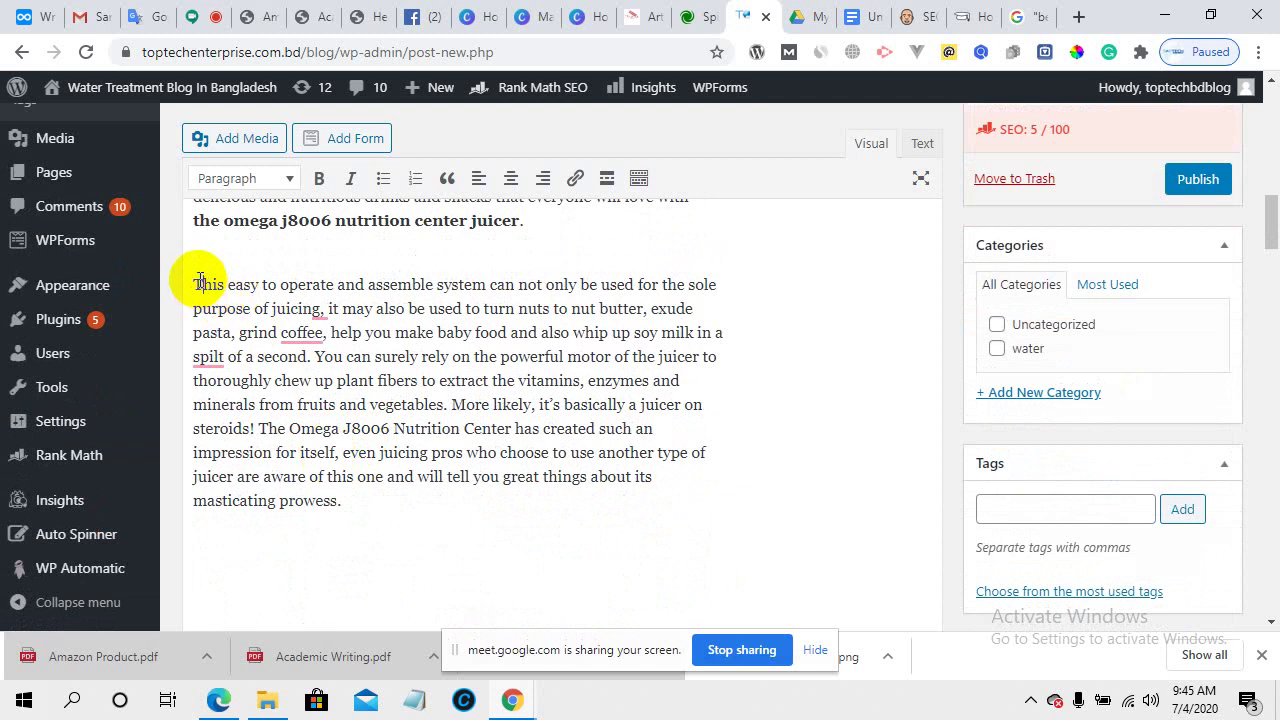
left_click(245, 14)
- Scroll the PDF to the "#1 Preference to consumers-Why?" heading on page 3, then return to WordPress
scroll(540, 440, "up", 1)
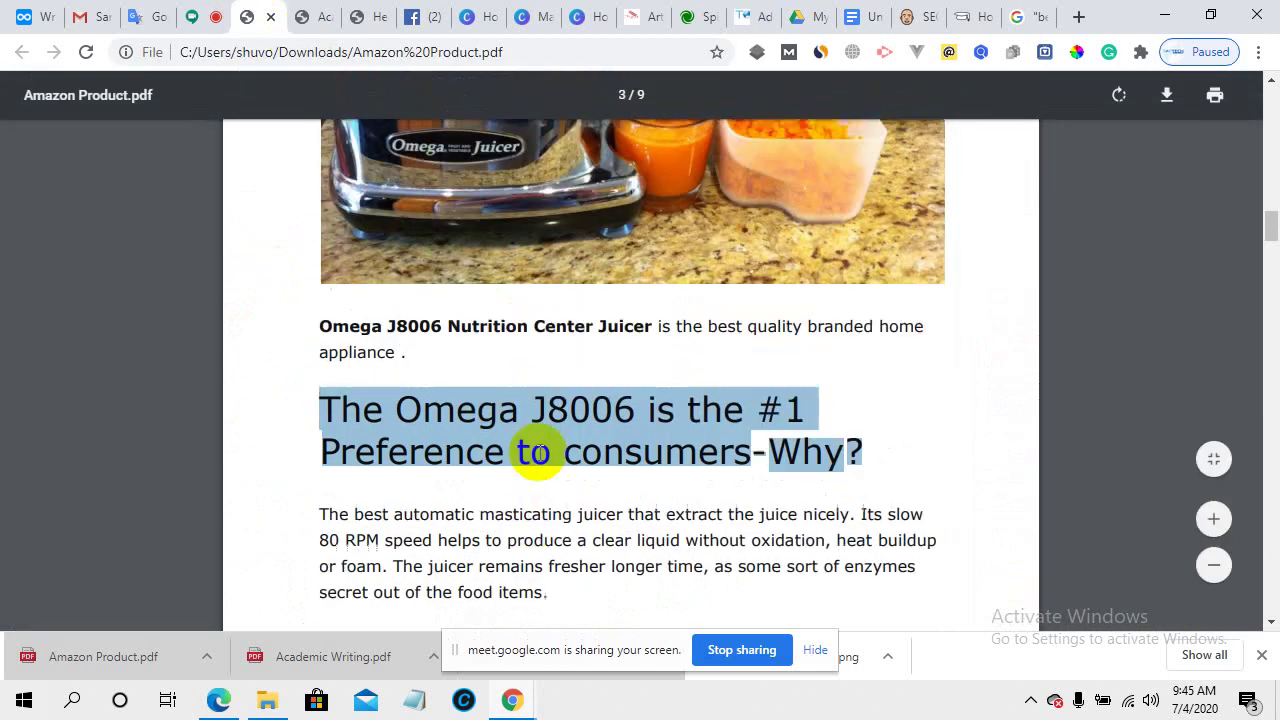
scroll(540, 452, "up", 10)
scroll(540, 452, "down", 1)
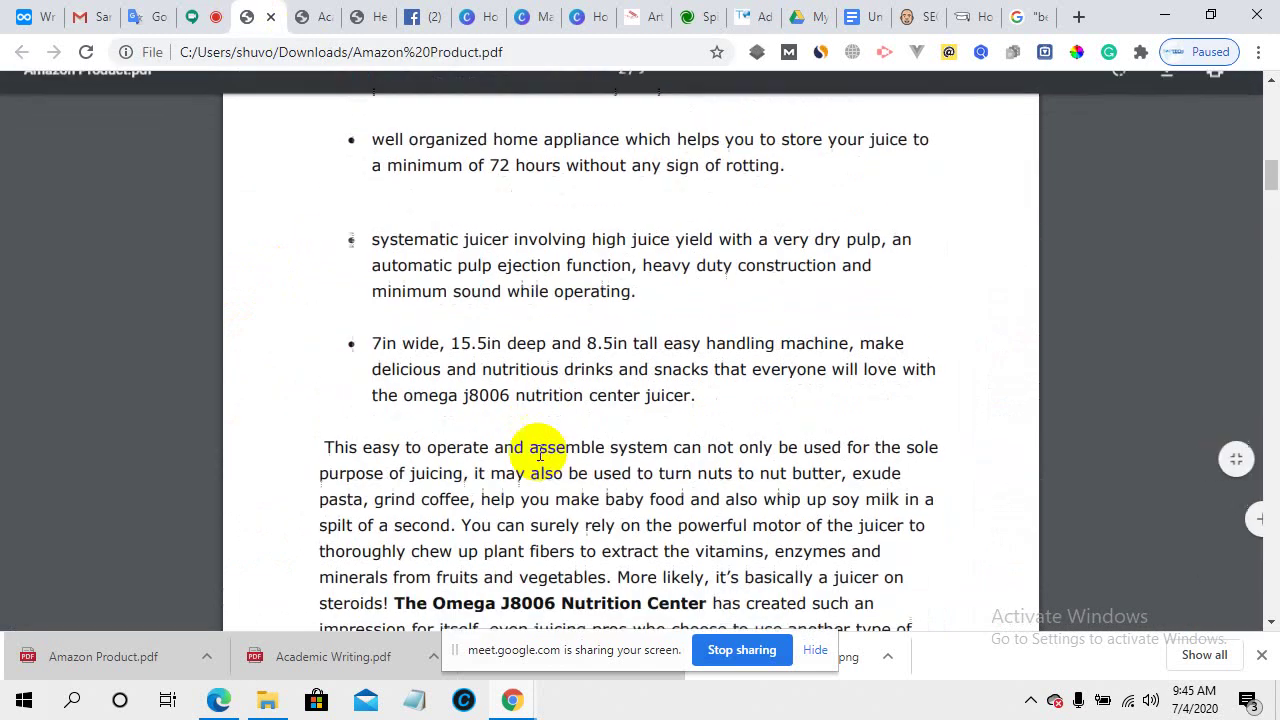
scroll(540, 452, "down", 5)
scroll(423, 363, "down", 5)
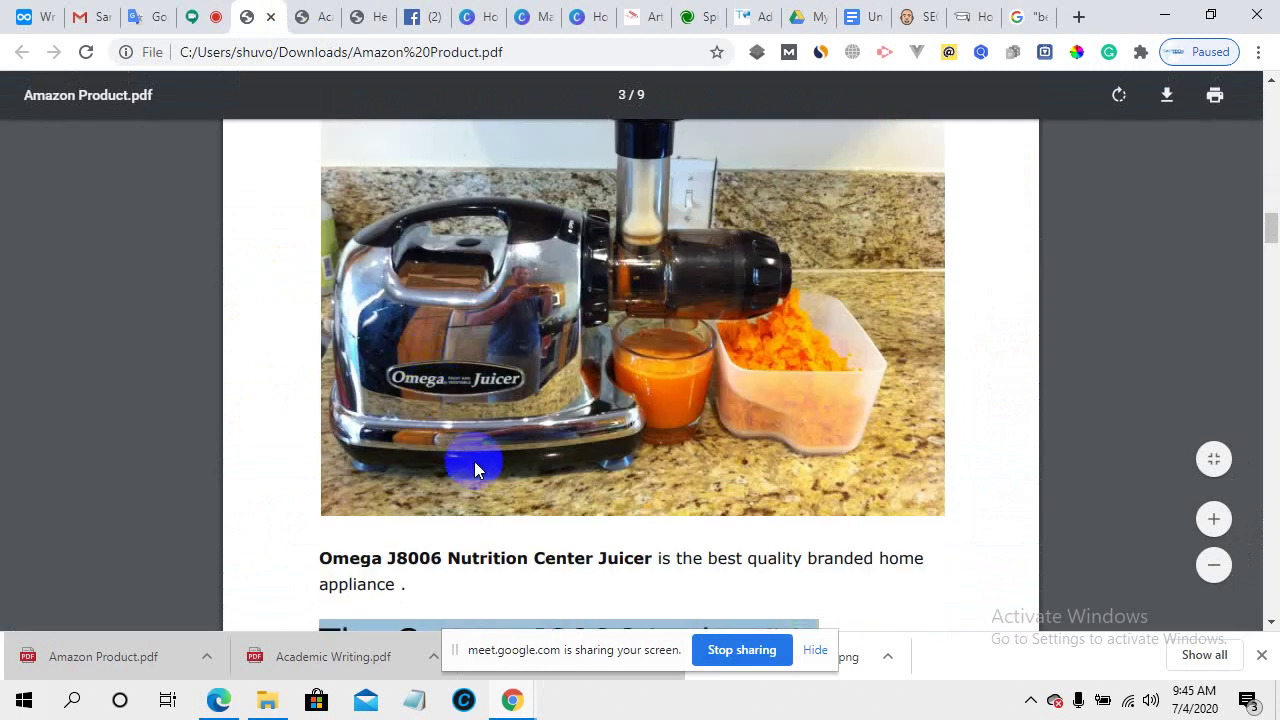
scroll(474, 461, "down", 2)
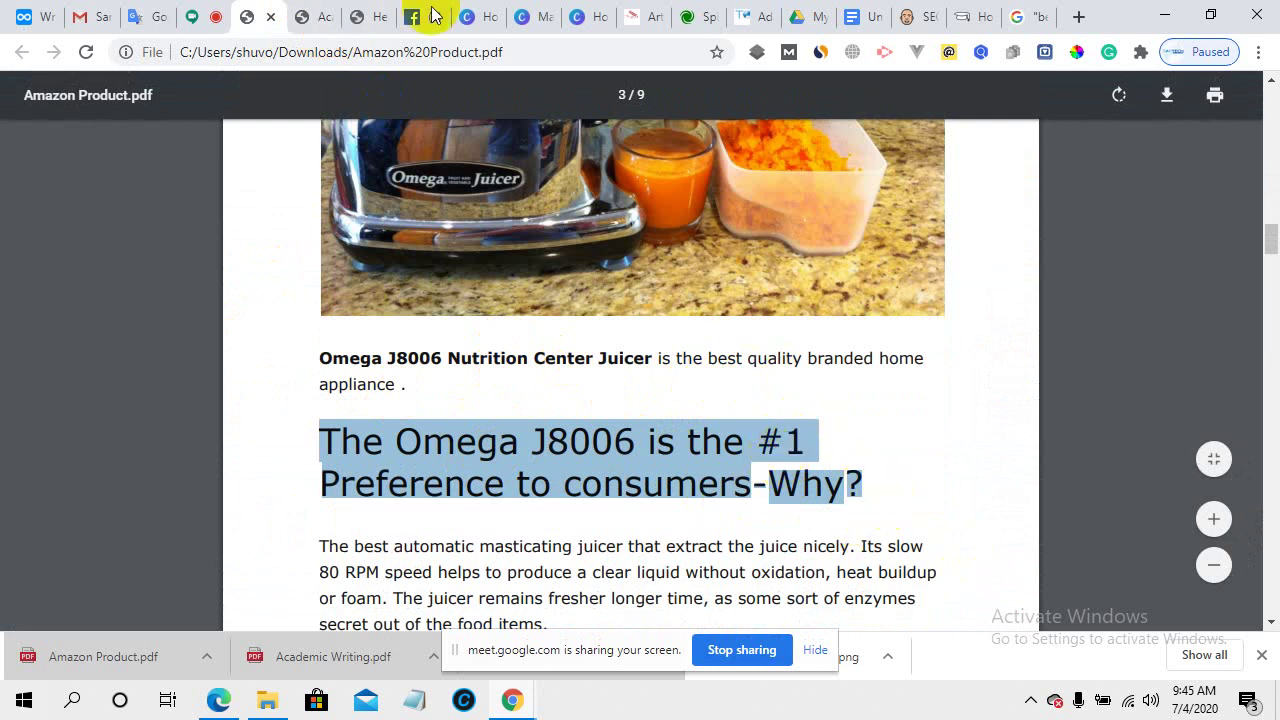
left_click(743, 16)
scroll(345, 443, "down", 2)
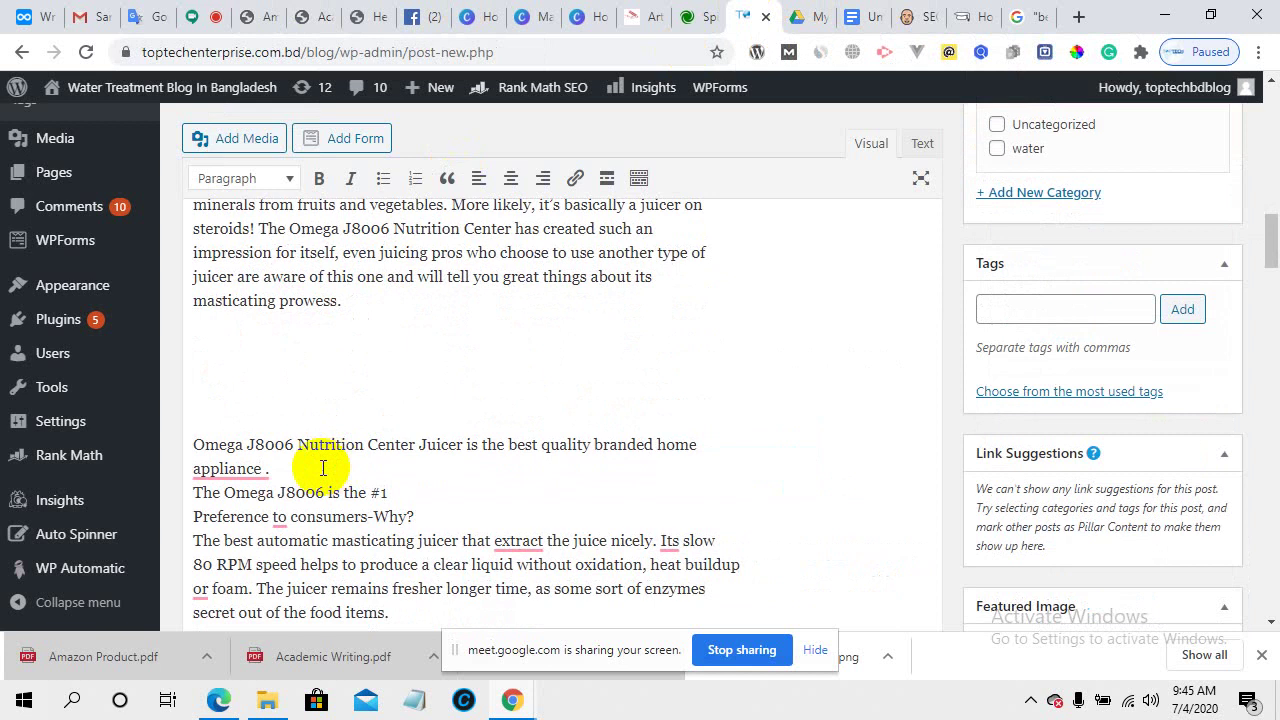
- Glance over the article draft in Google Docs, then bring up Amazon Product.pdf at page 3
scroll(392, 466, "down", 3)
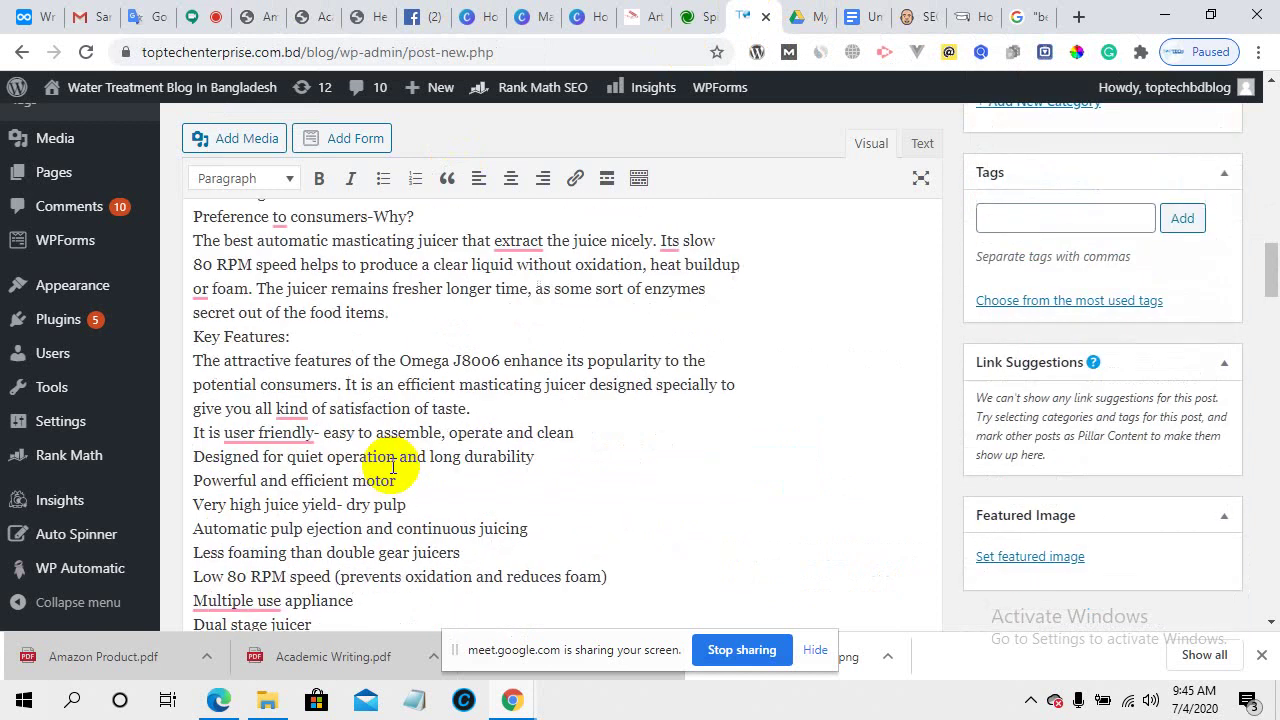
scroll(455, 465, "up", 4)
scroll(459, 465, "up", 2)
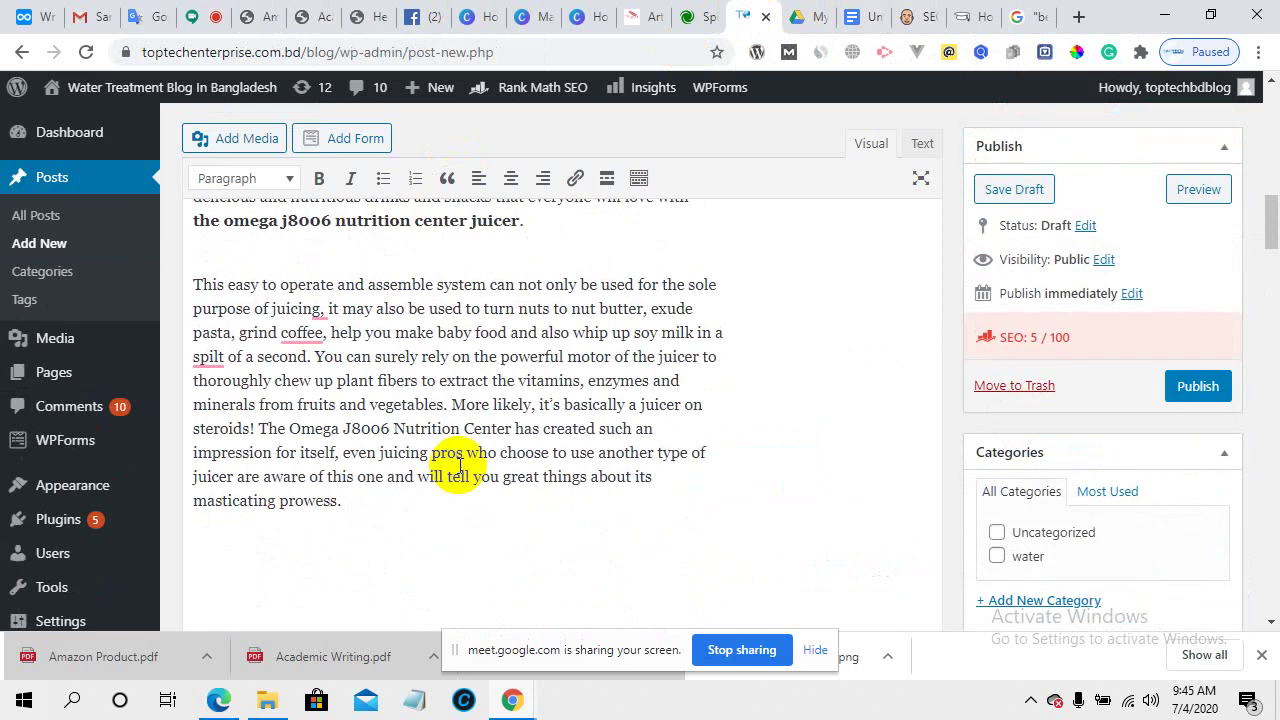
scroll(460, 466, "up", 1)
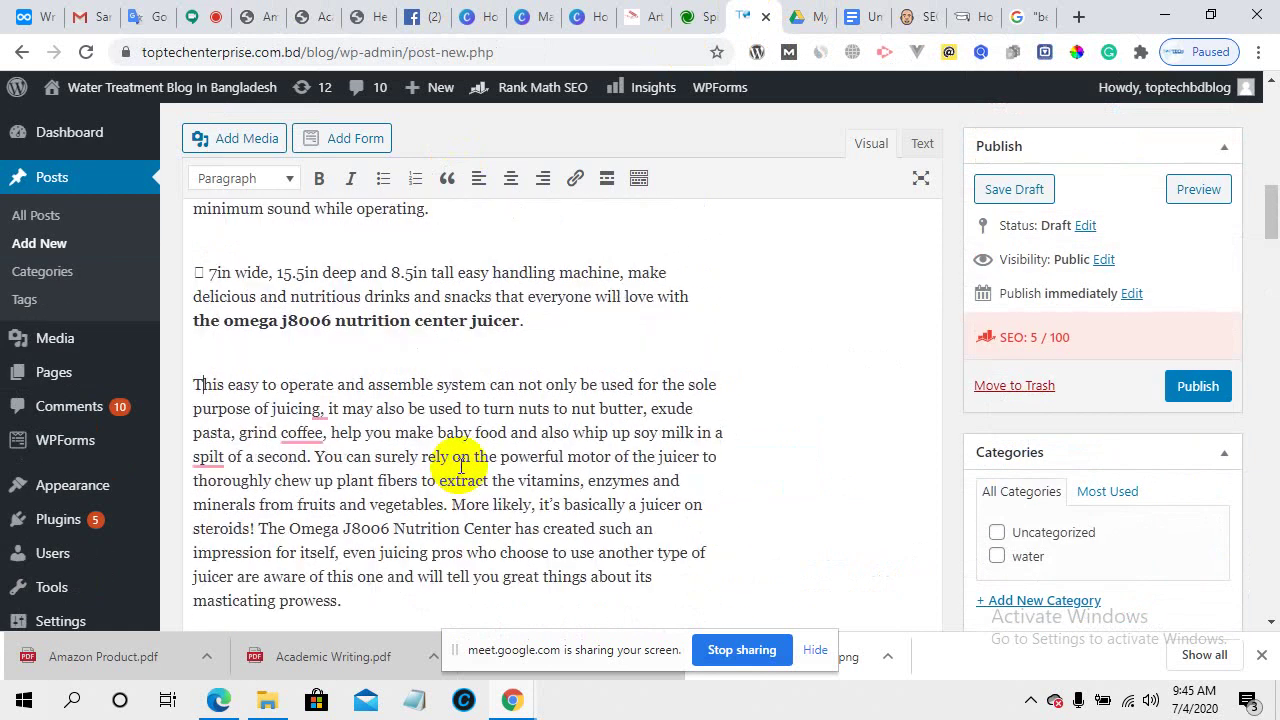
scroll(460, 466, "down", 3)
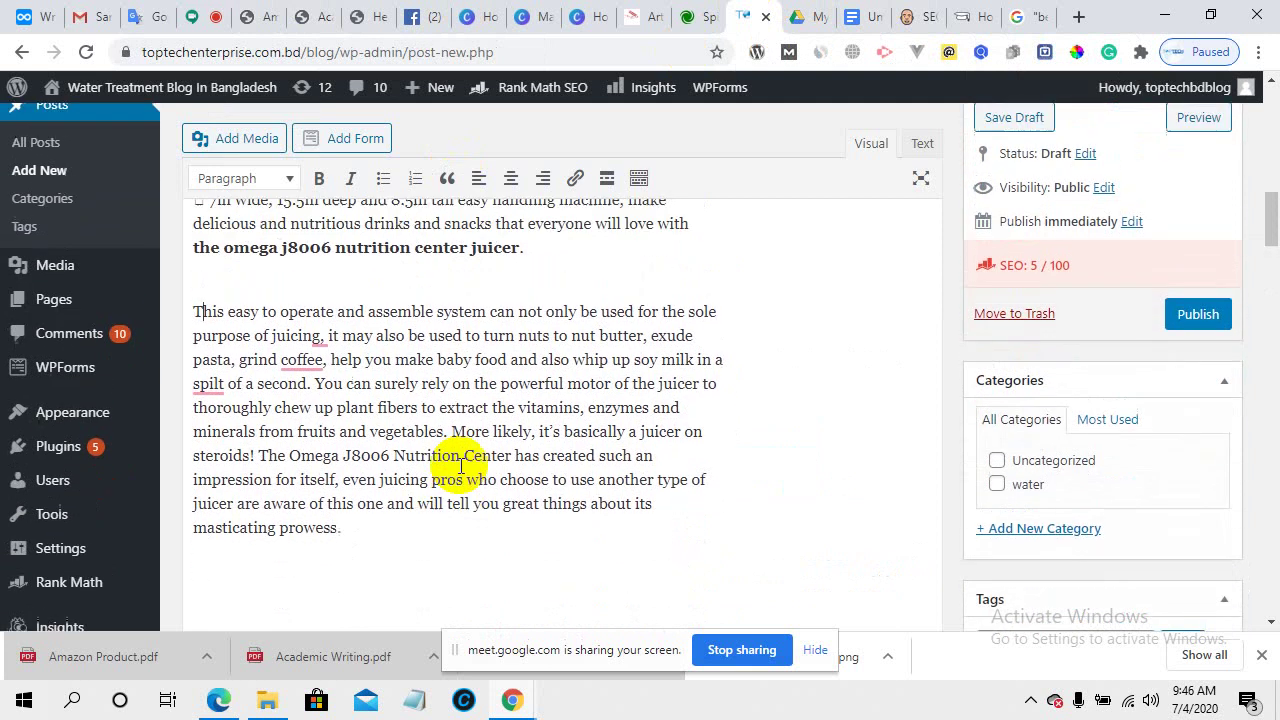
scroll(457, 457, "up", 5)
left_click(857, 12)
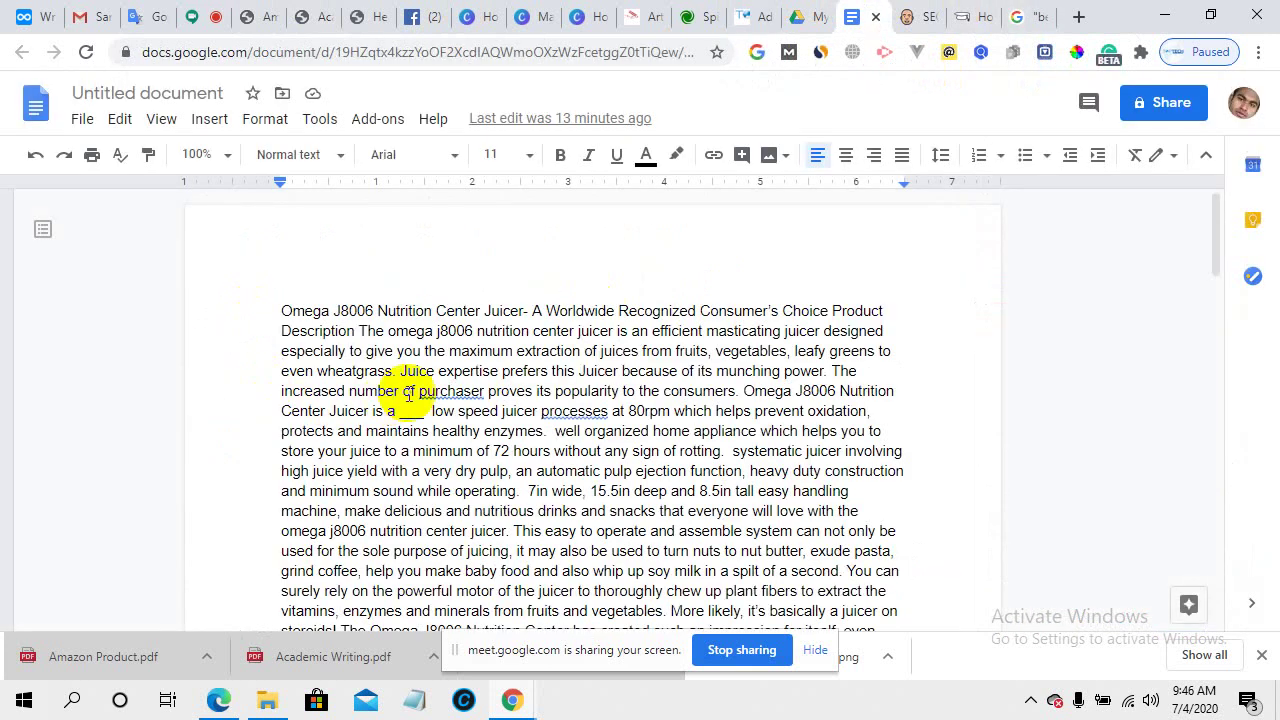
scroll(457, 371, "down", 5)
scroll(471, 443, "up", 5)
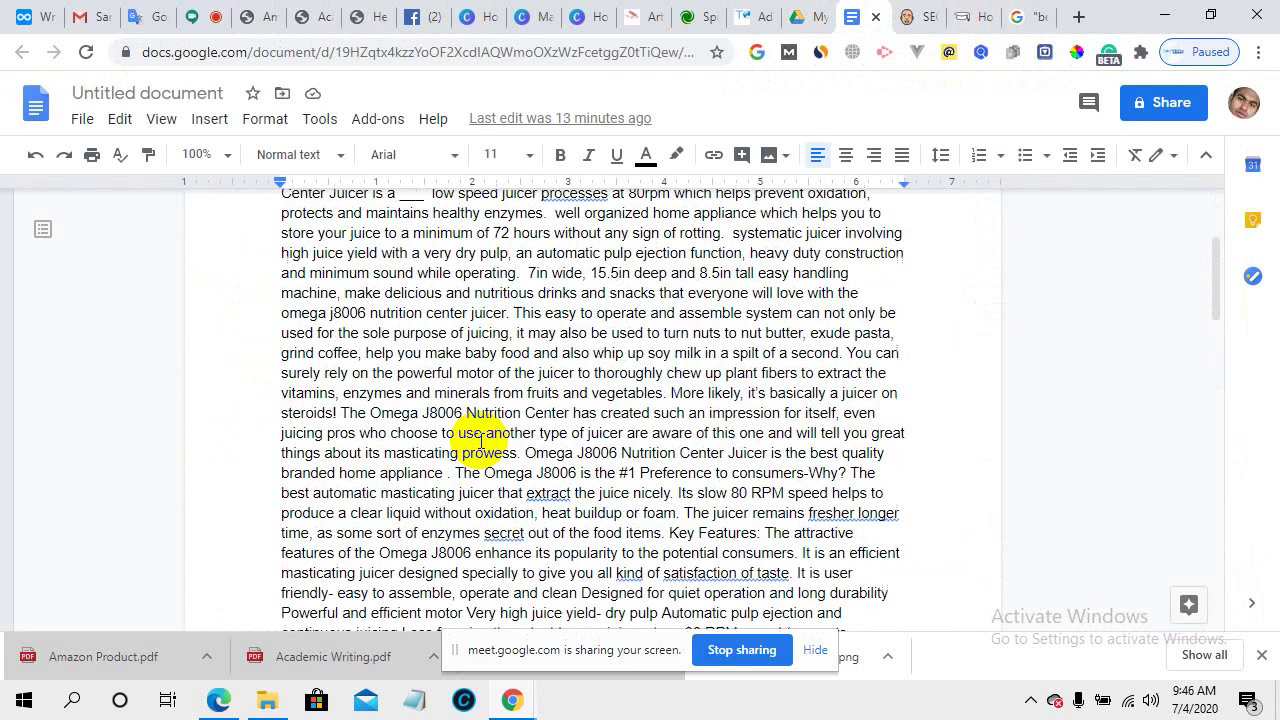
left_click(275, 10)
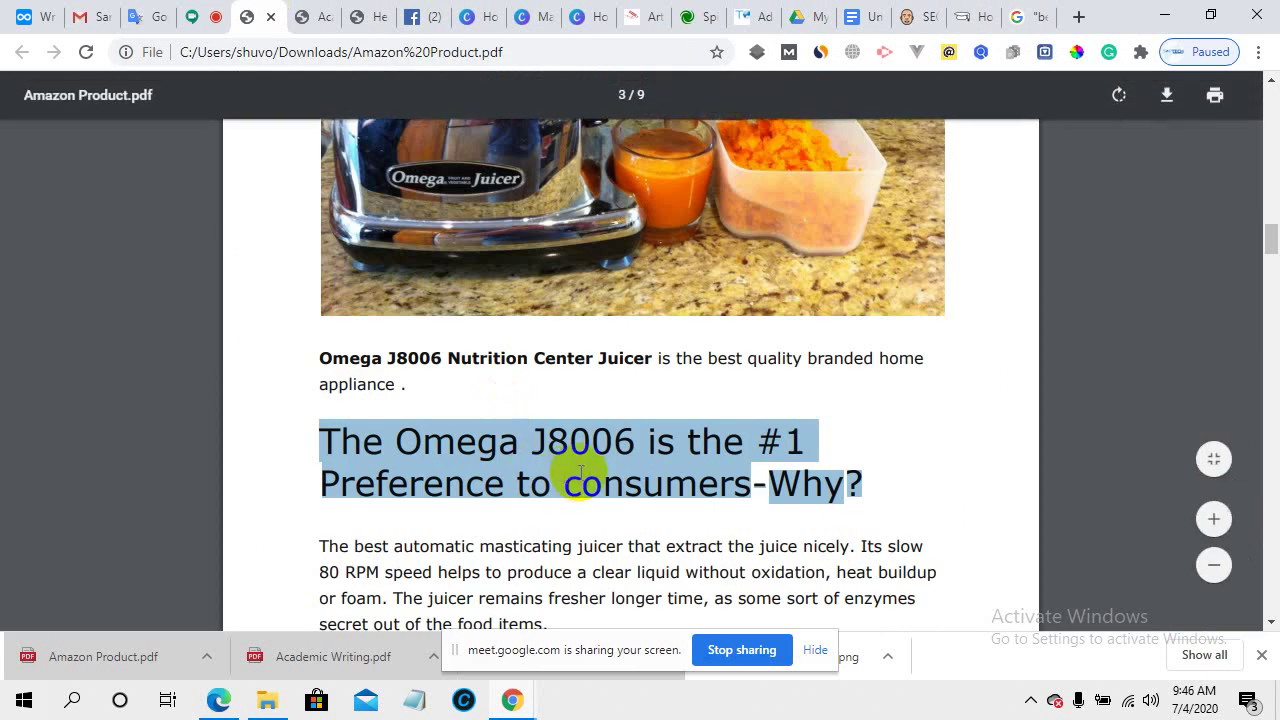
- Copy the PDF article from its title through "masticating prowess."
scroll(580, 471, "down", 3)
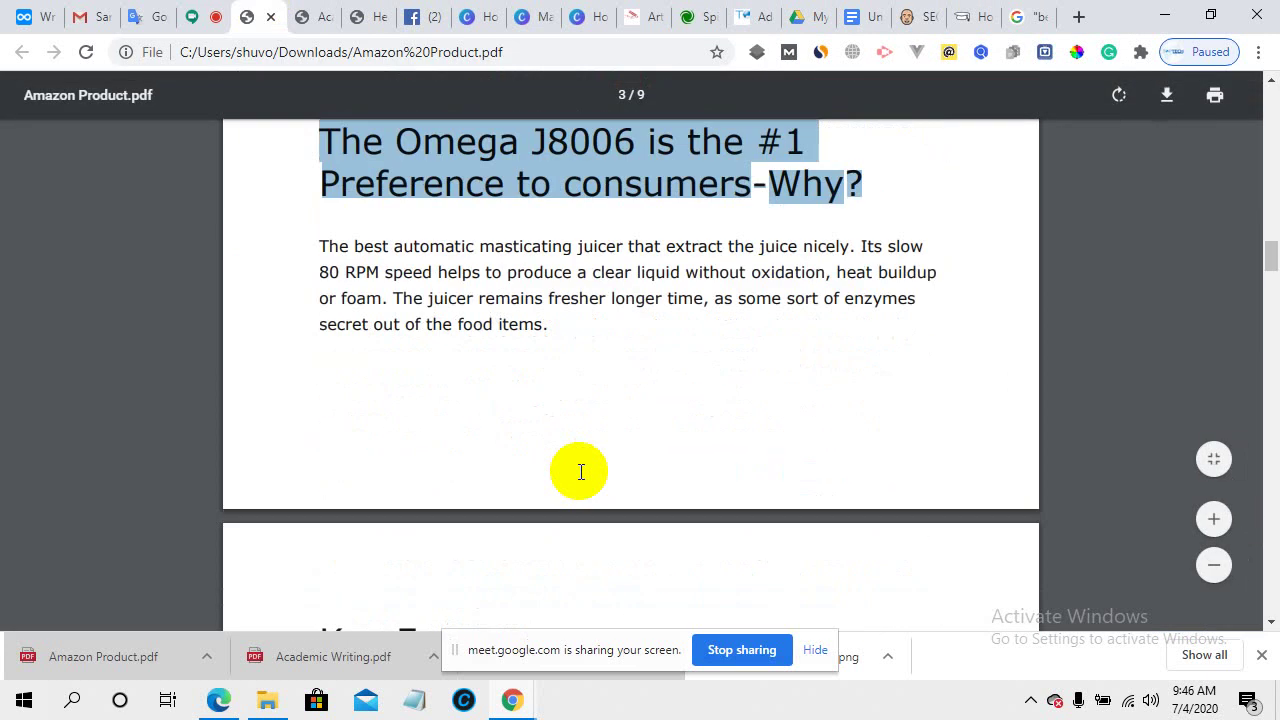
scroll(580, 471, "down", 3)
scroll(547, 489, "down", 2)
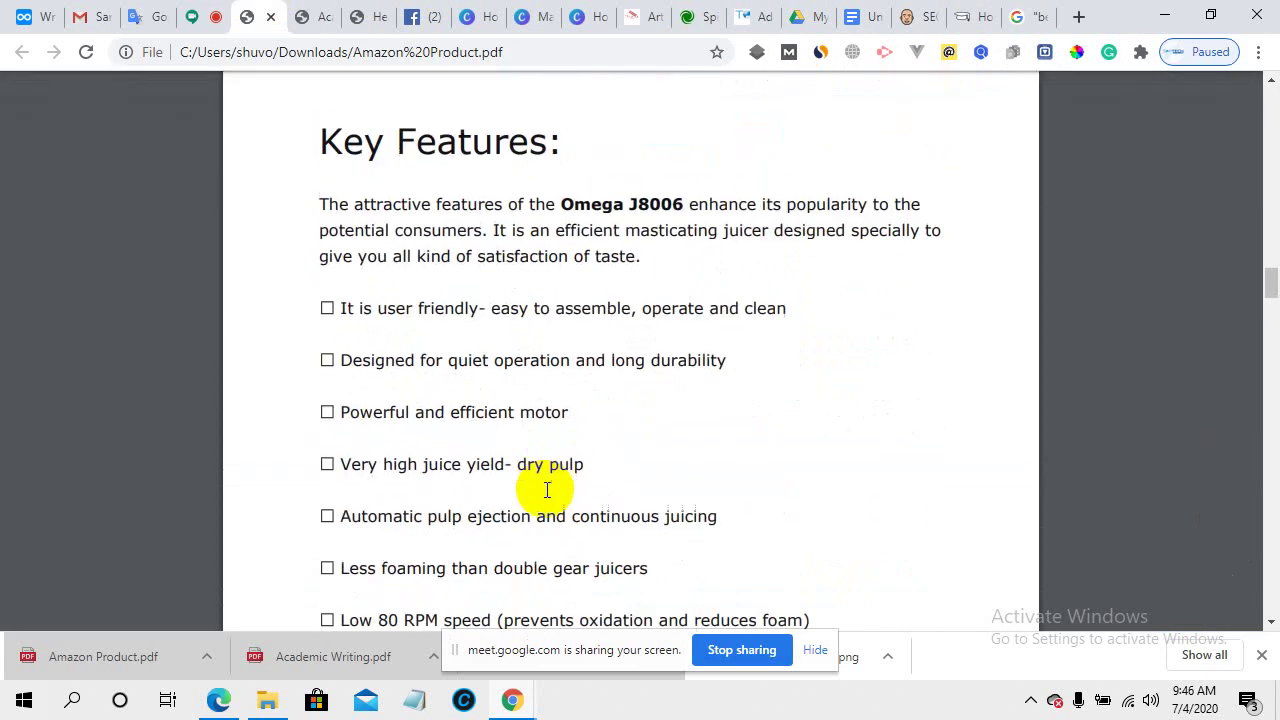
scroll(547, 489, "up", 6)
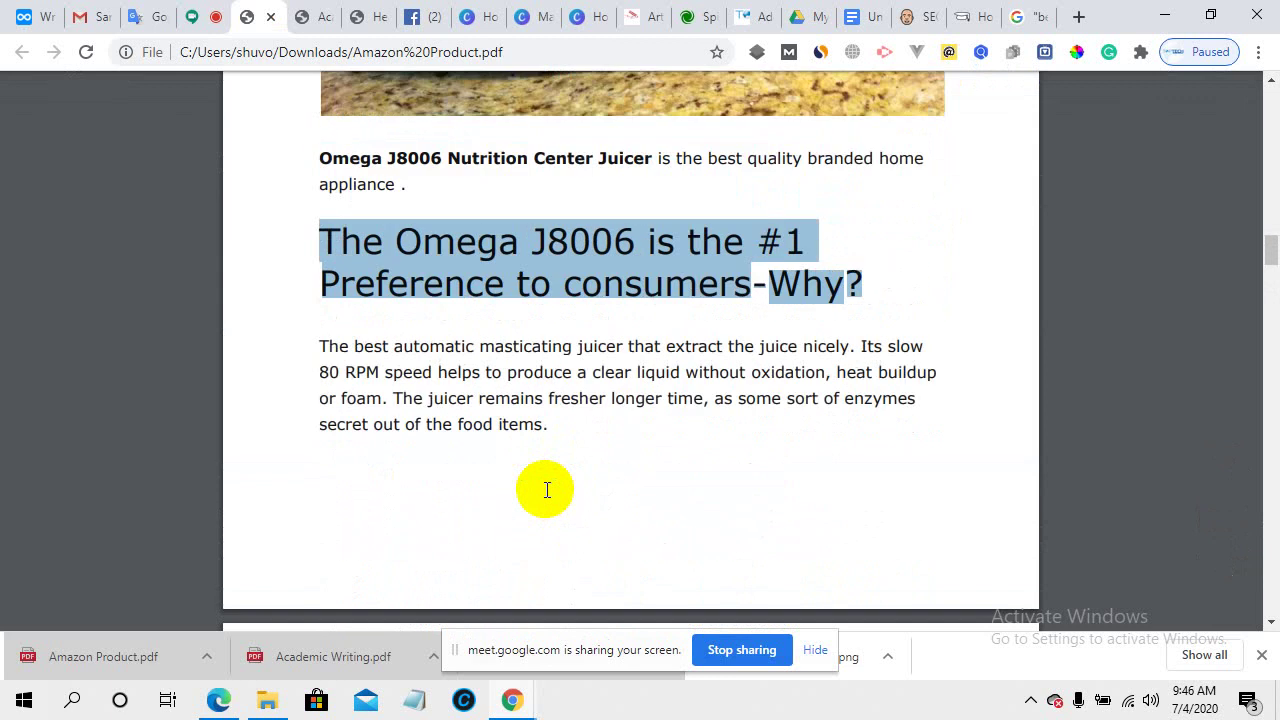
left_click(515, 274)
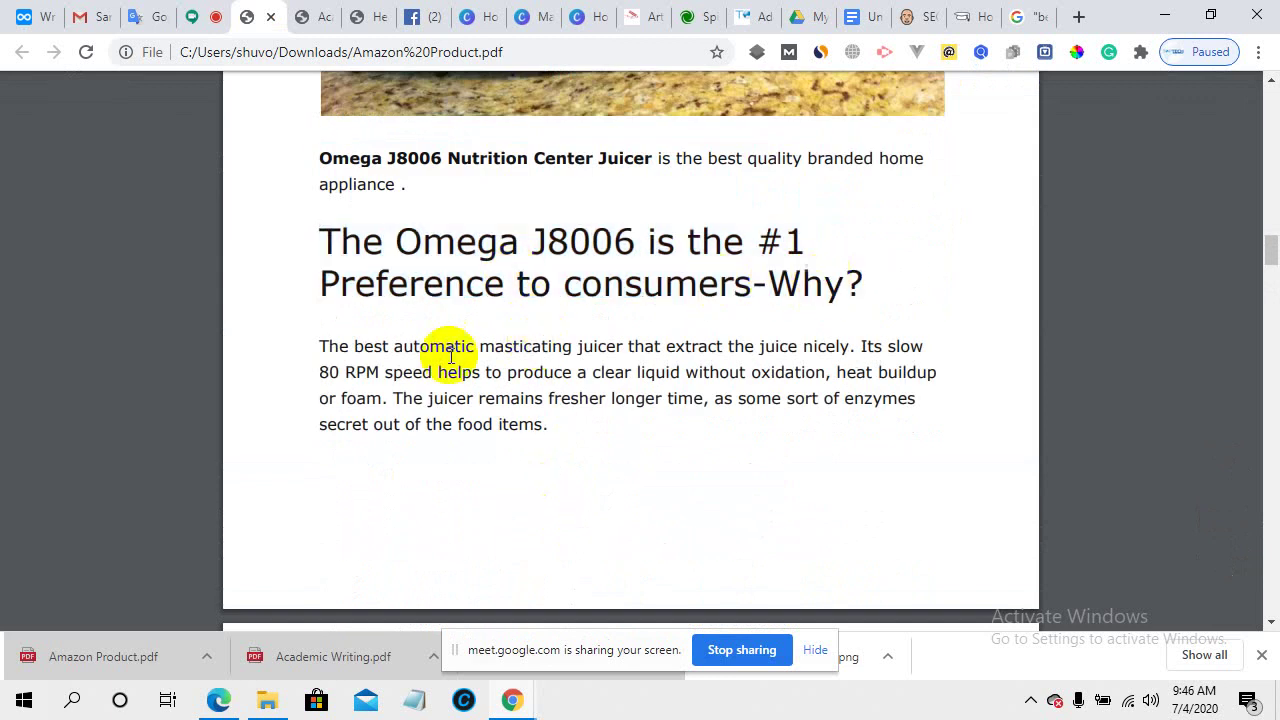
scroll(380, 380, "up", 5)
scroll(390, 386, "up", 10)
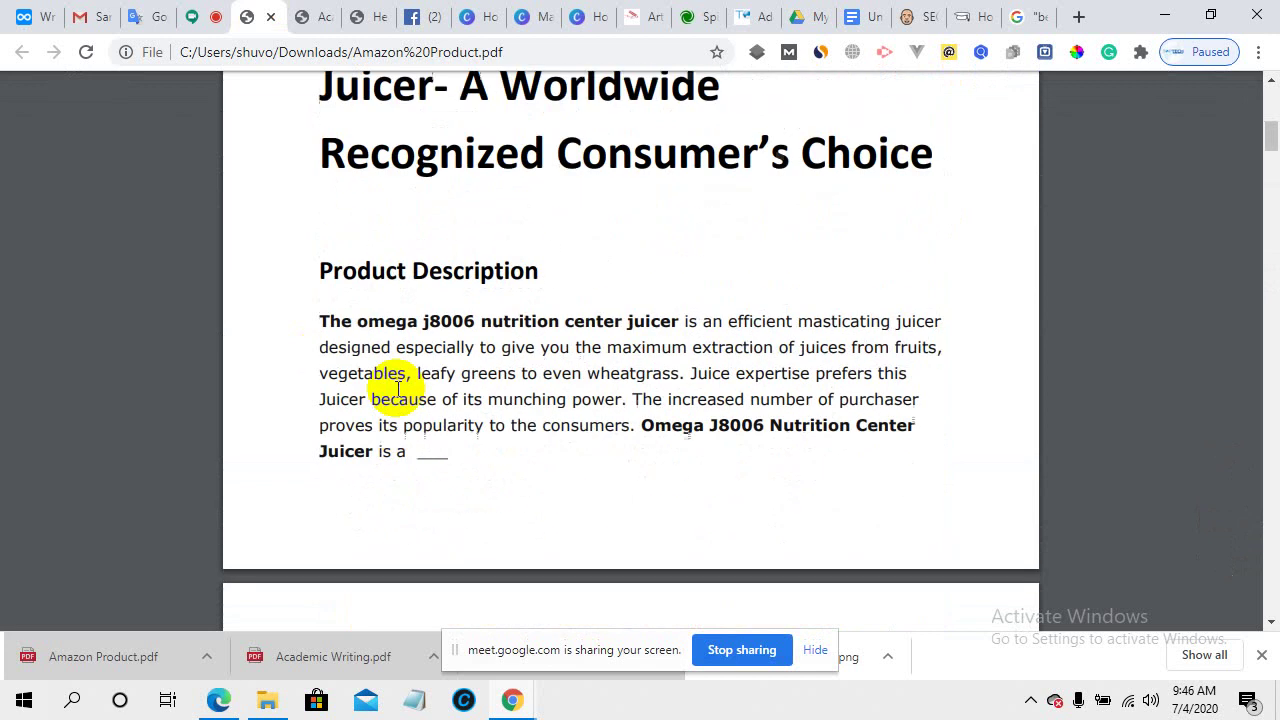
scroll(398, 390, "down", 1)
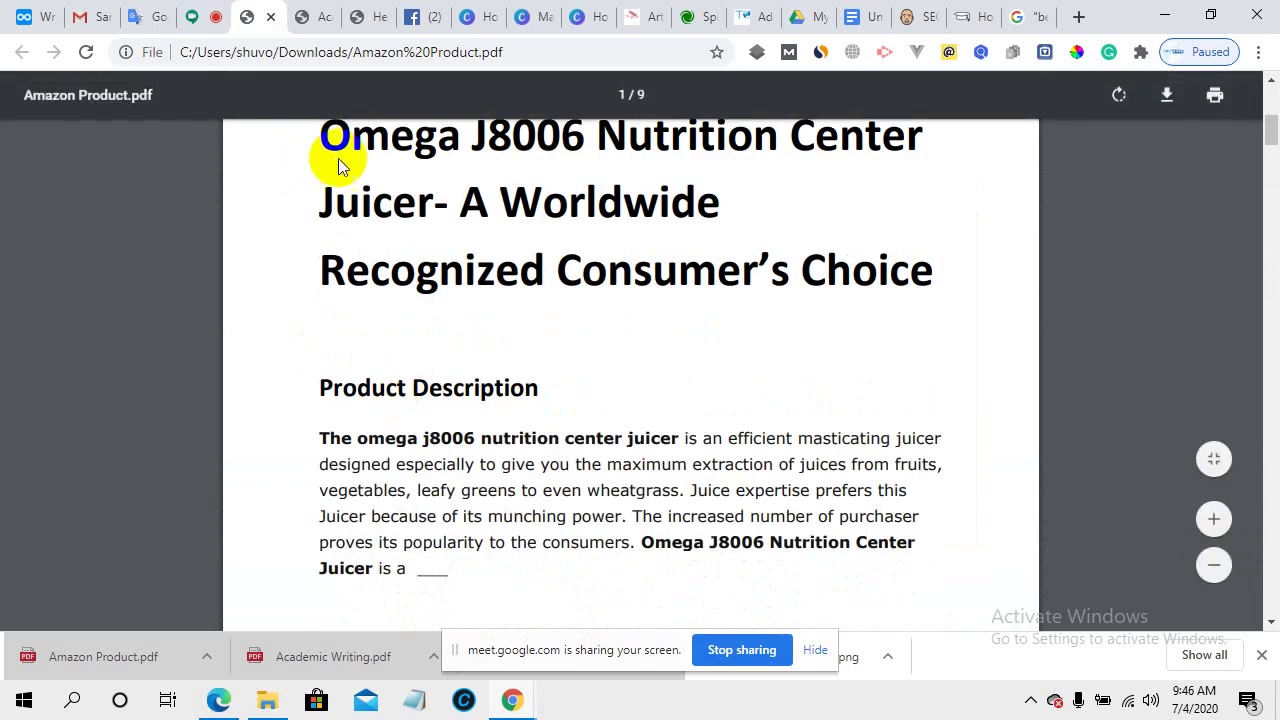
left_click_drag(318, 145, 508, 366)
scroll(471, 277, "down", 4)
scroll(480, 289, "down", 7)
right_click(482, 278)
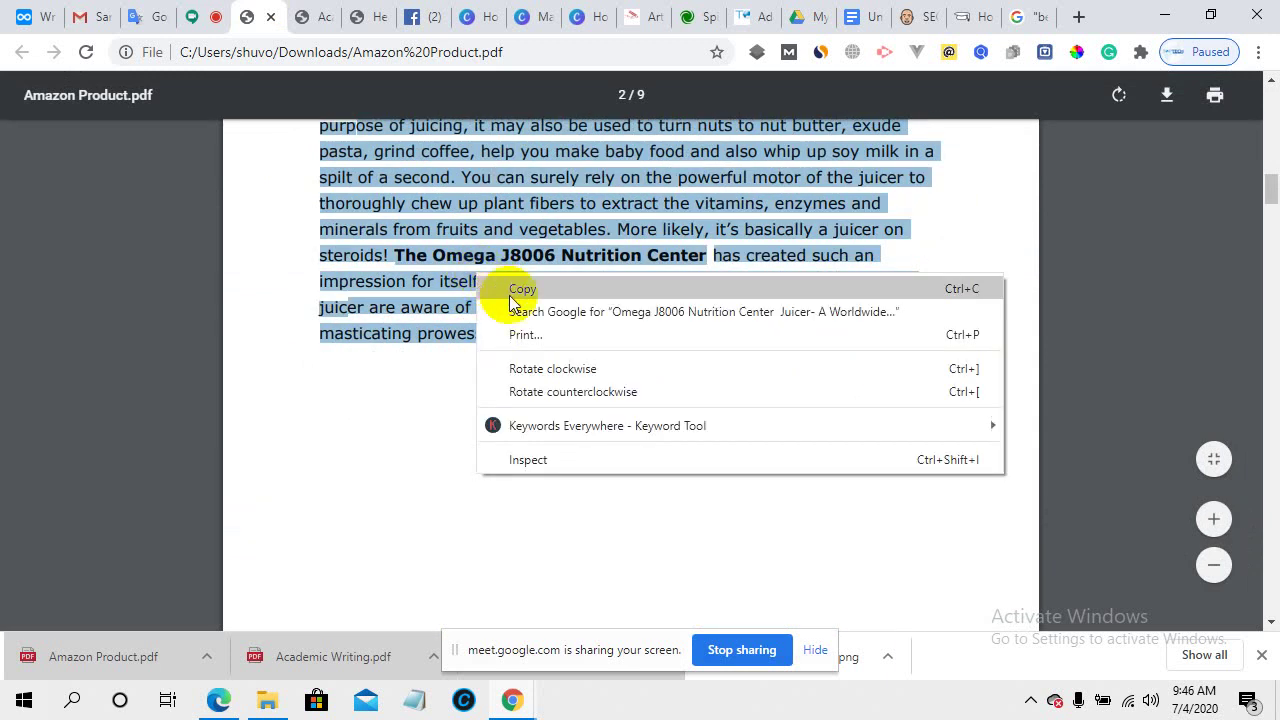
left_click(505, 287)
- Clear the old WordPress post body and paste the copied article in its place
left_click(752, 12)
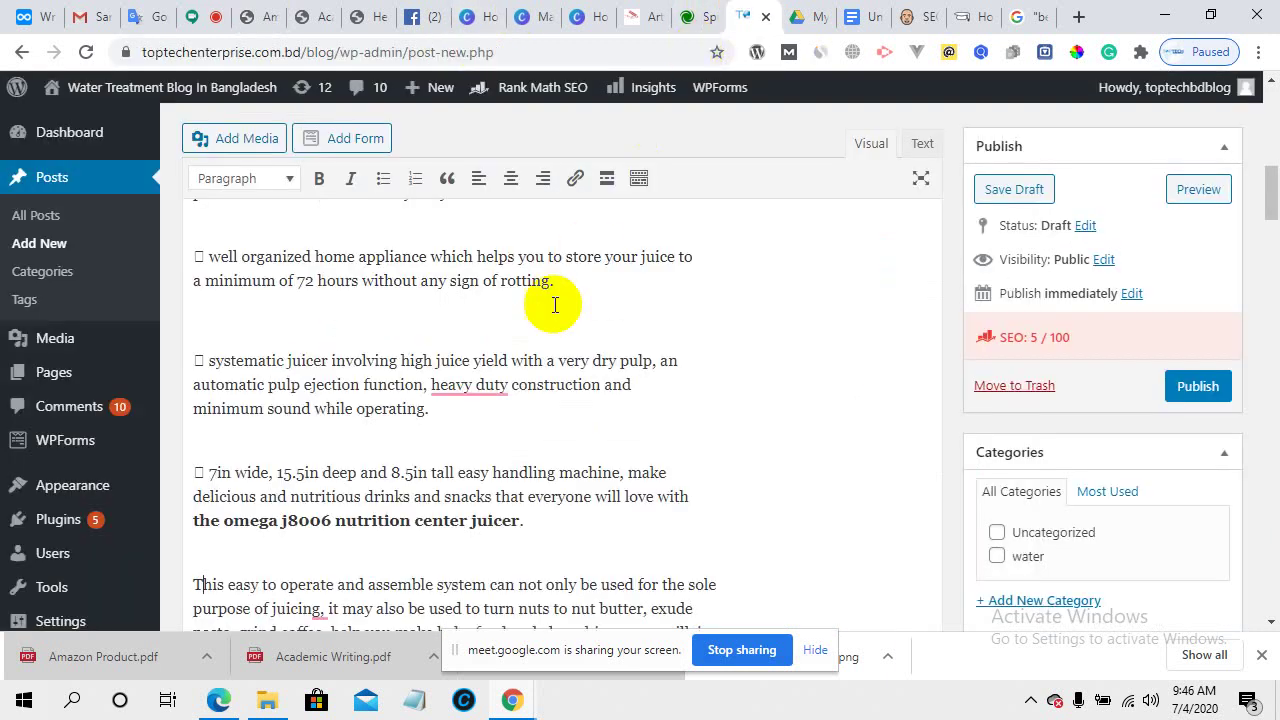
key("ctrl+a")
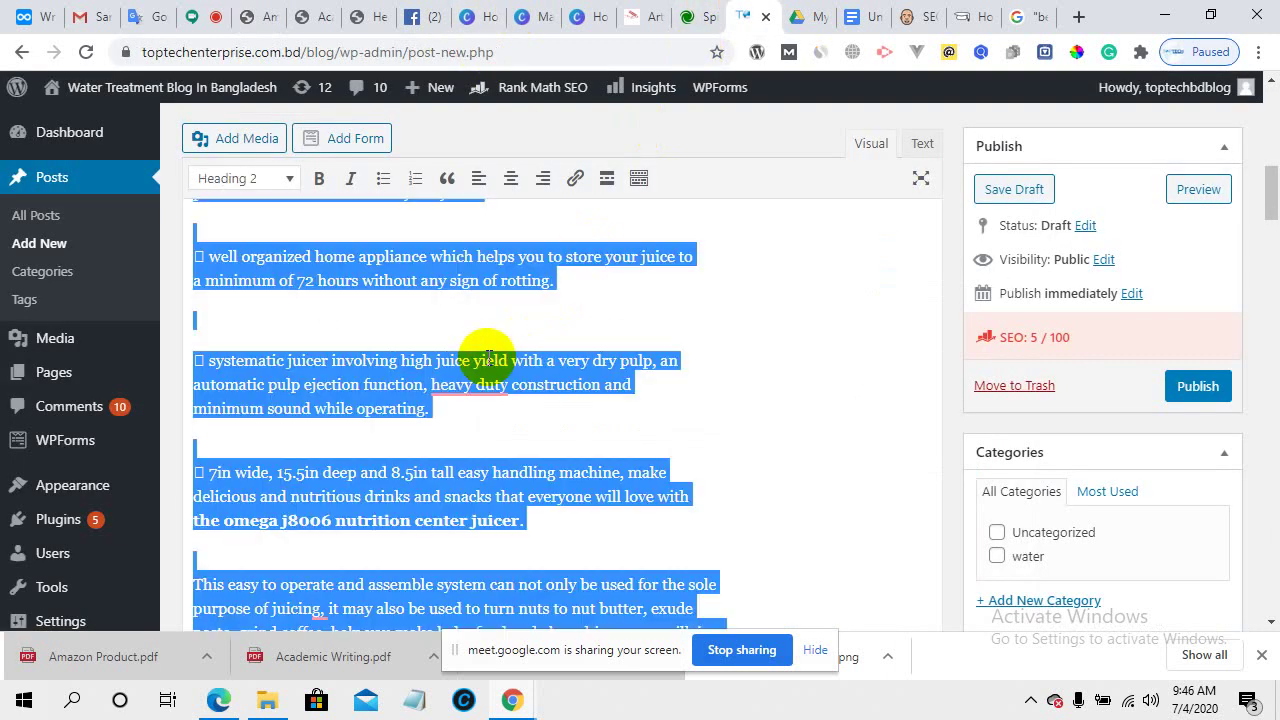
key("BackSpace")
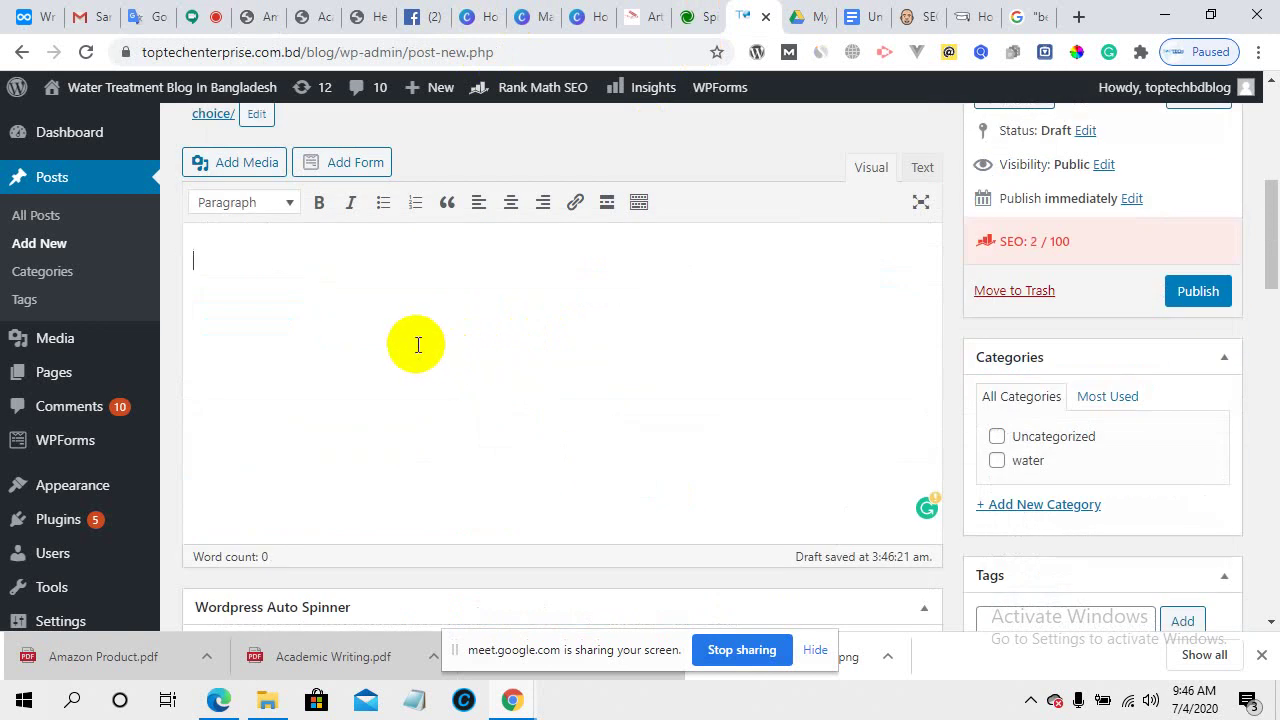
scroll(418, 345, "up", 1)
key("ctrl+v")
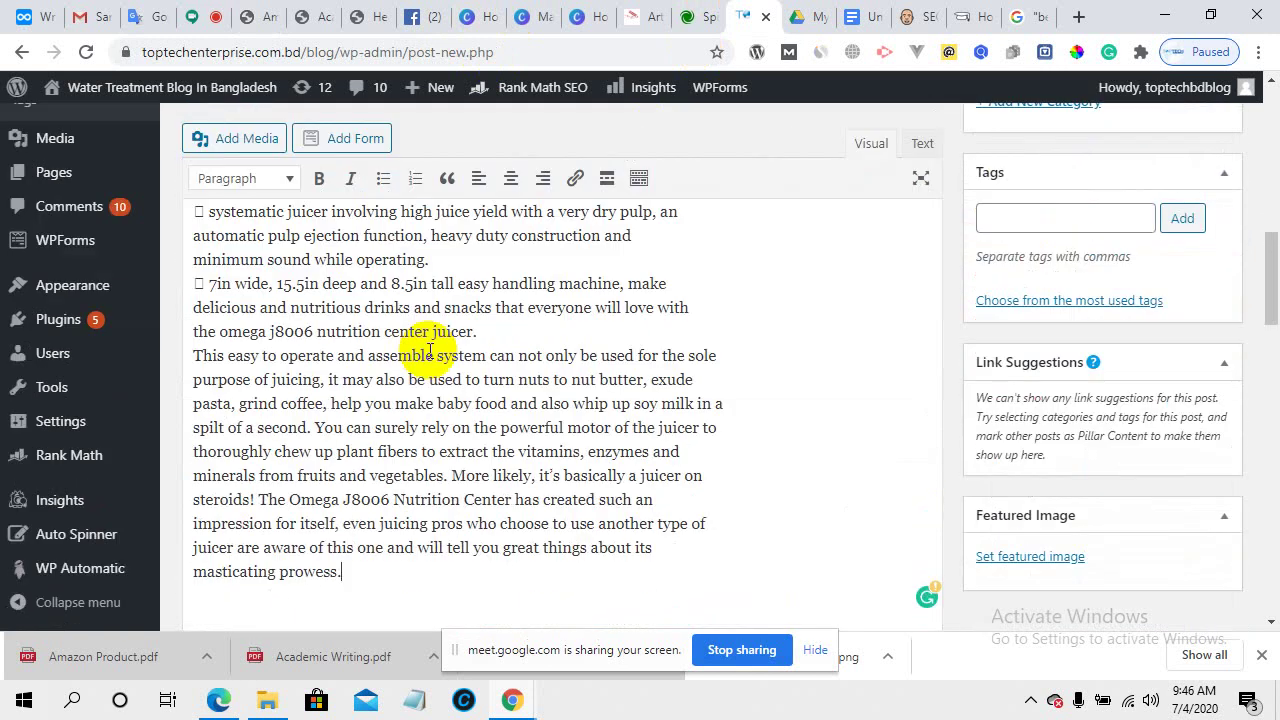
scroll(392, 425, "up", 2)
scroll(392, 425, "up", 2)
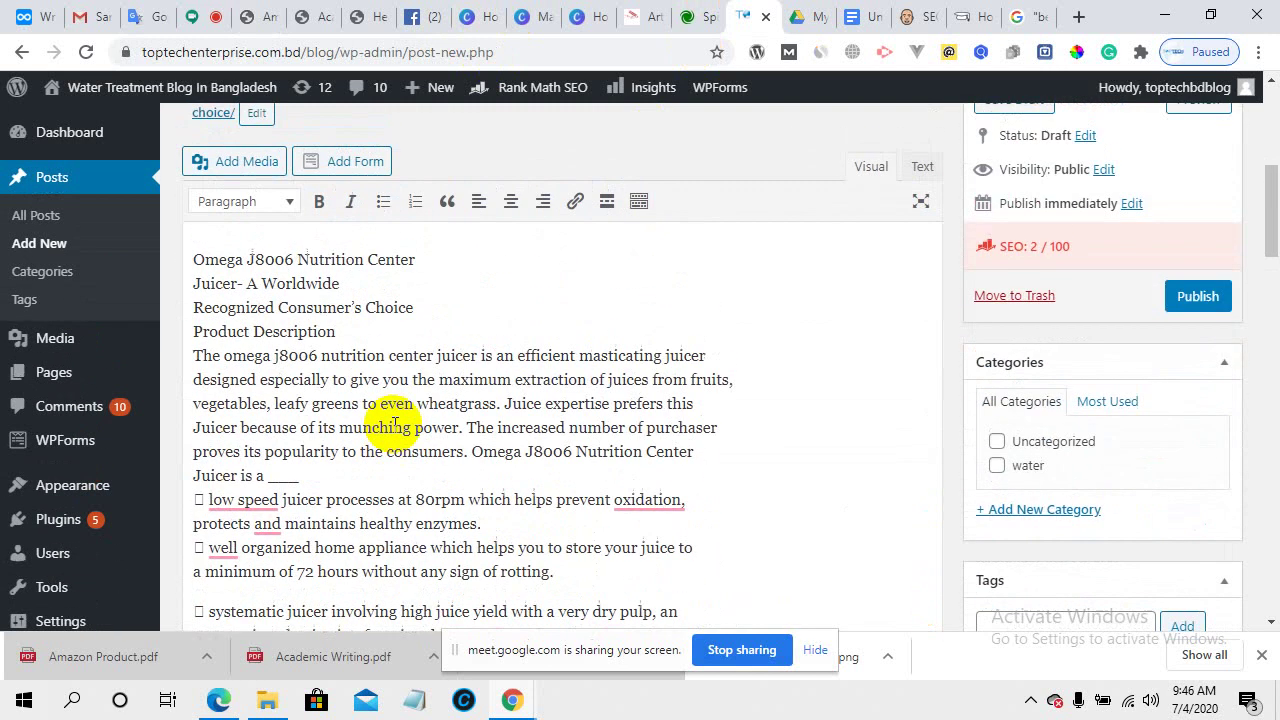
scroll(396, 424, "up", 2)
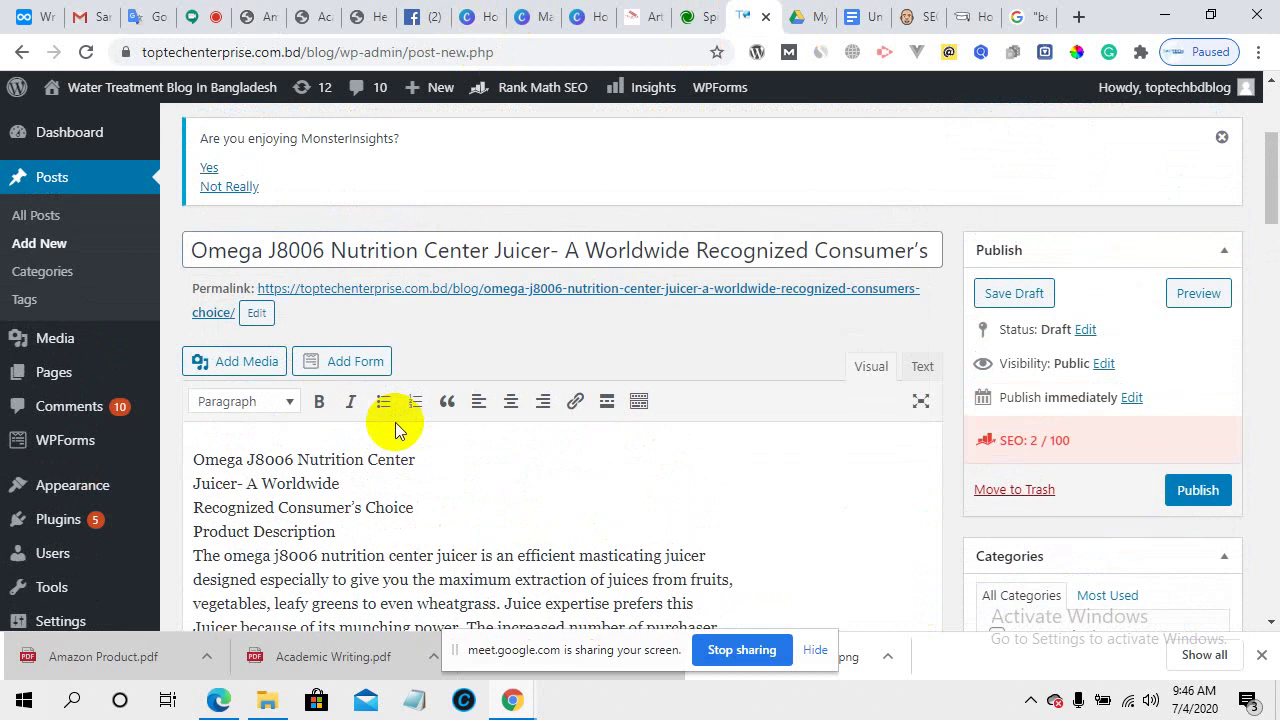
- Delete the three repeated title lines and the empty line above Product Description
scroll(396, 422, "down", 1)
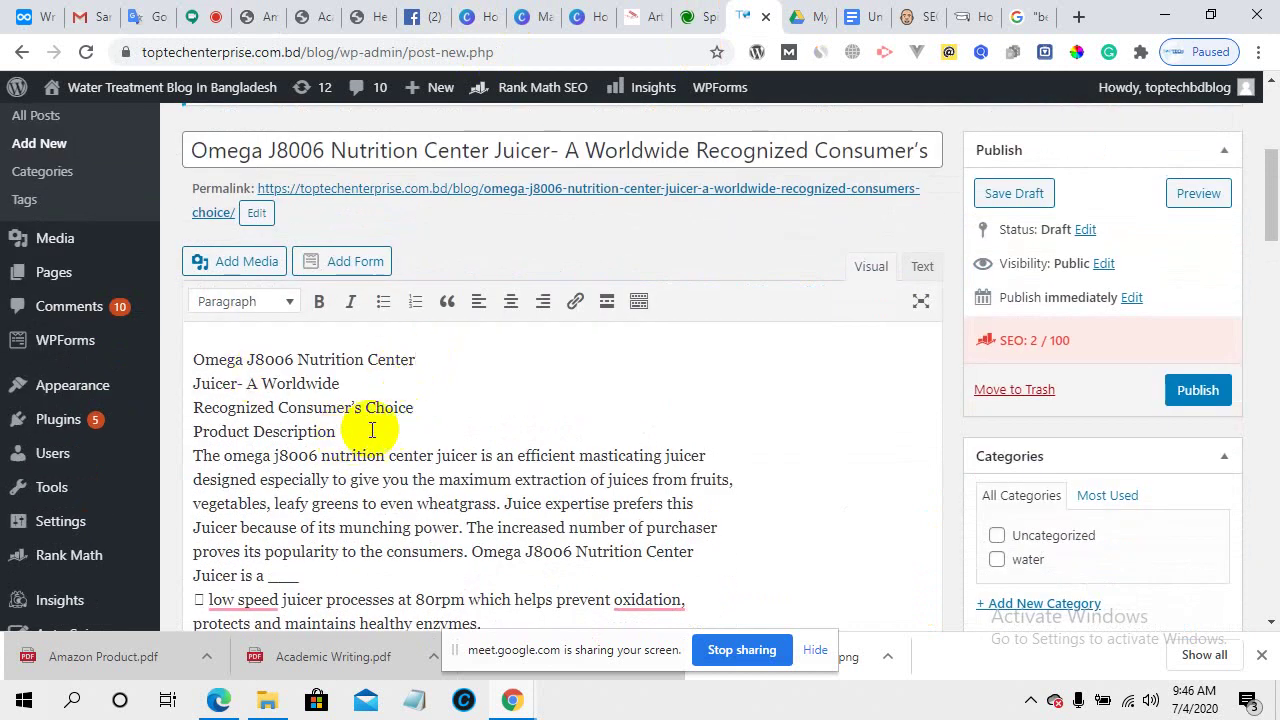
left_click_drag(420, 406, 166, 349)
left_click(426, 420)
key("BackSpace")
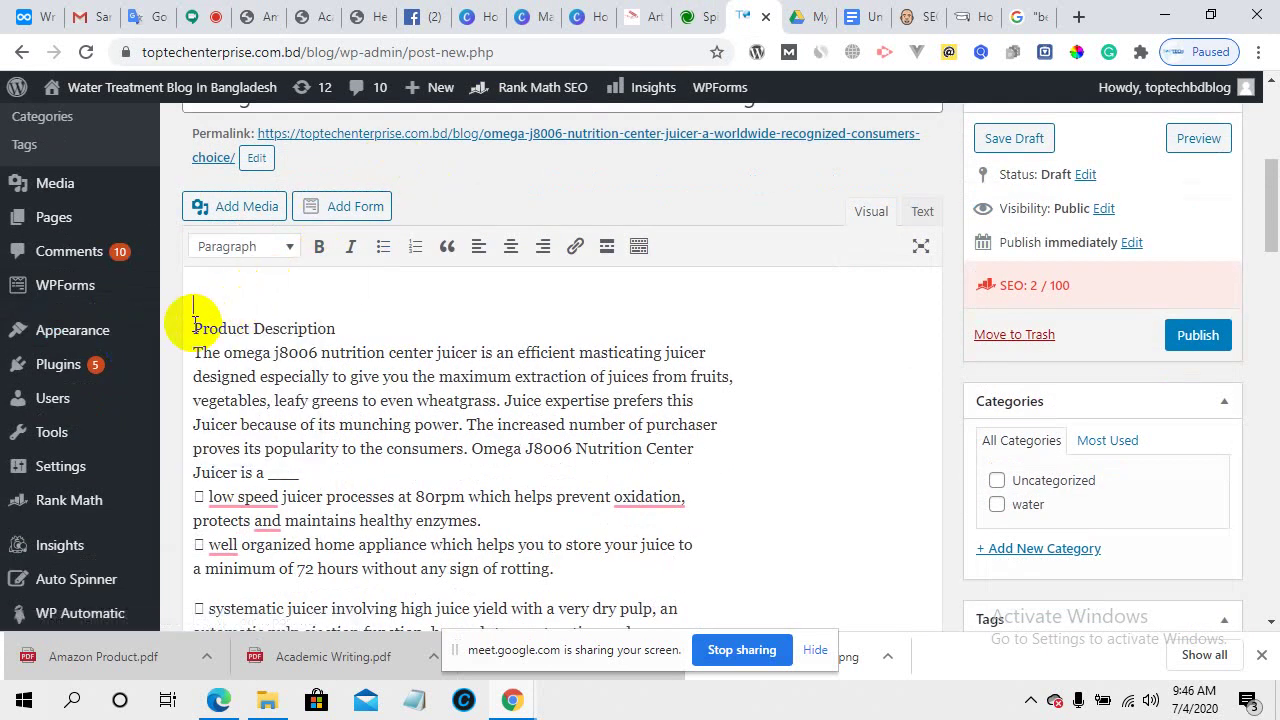
left_click(193, 322)
key("BackSpace")
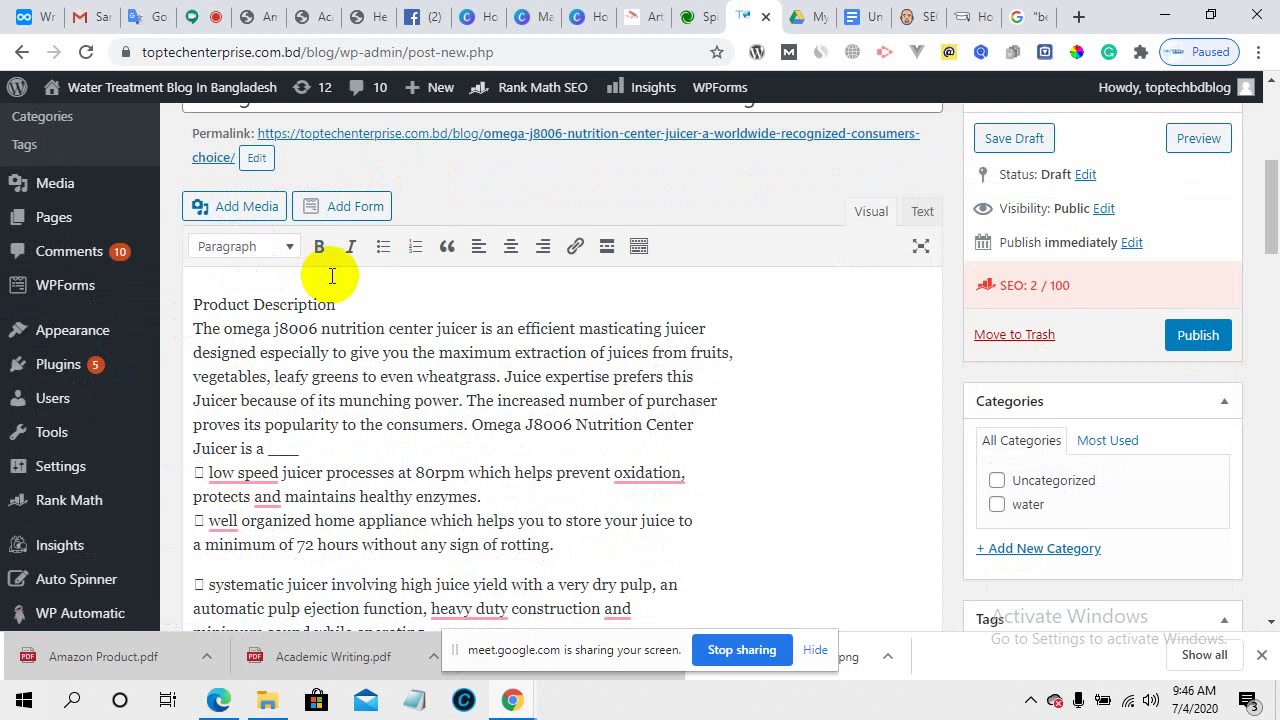
- Make "Product Description" a Heading 2 followed by a blank line
left_click(341, 306)
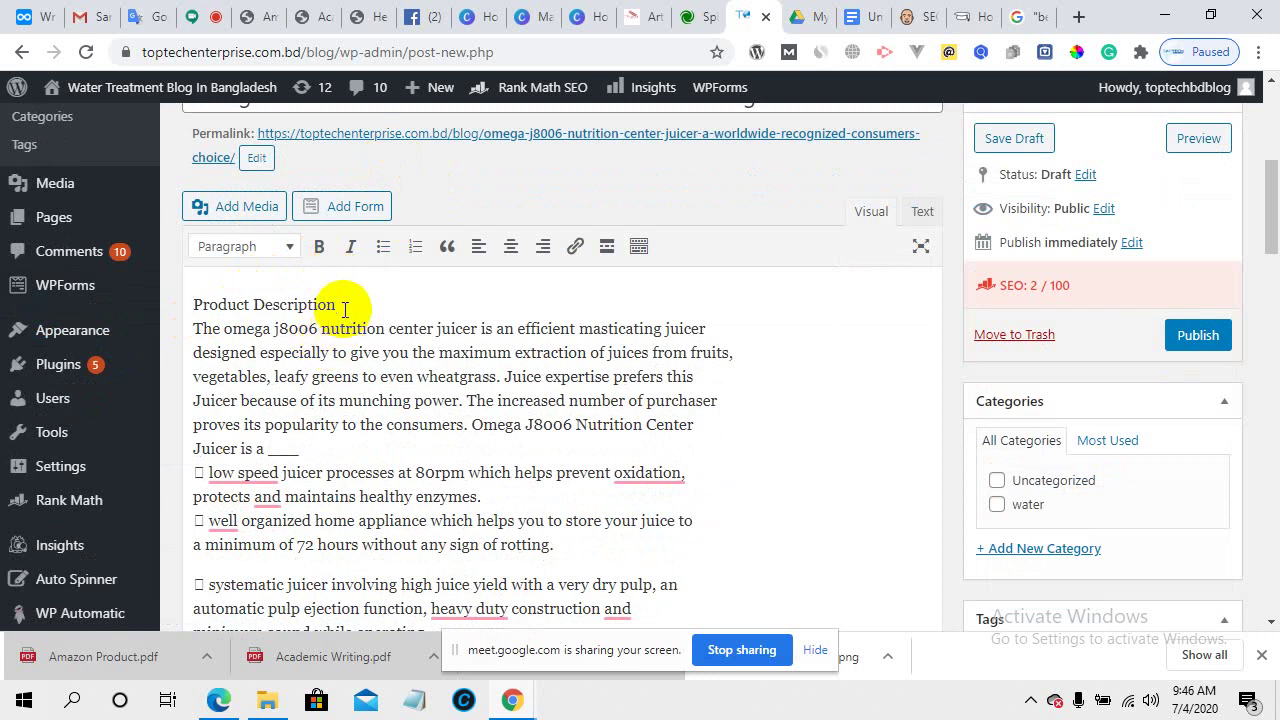
key("Return")
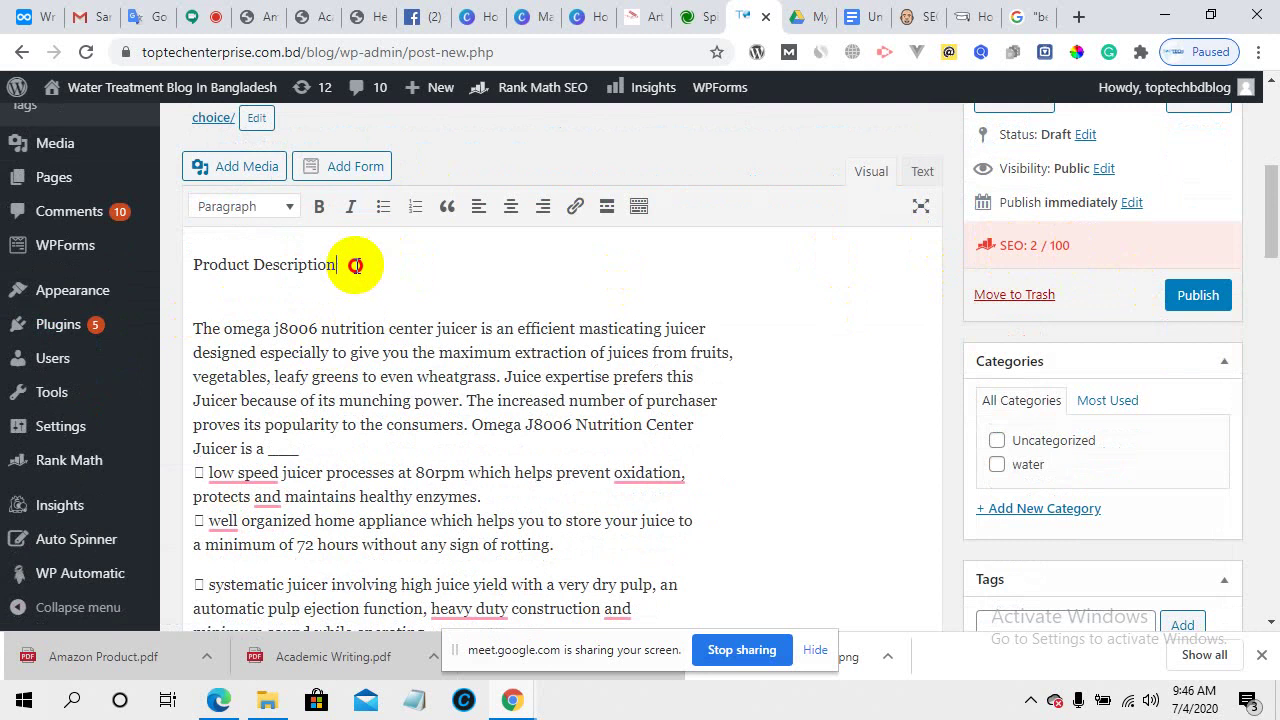
left_click_drag(355, 265, 183, 266)
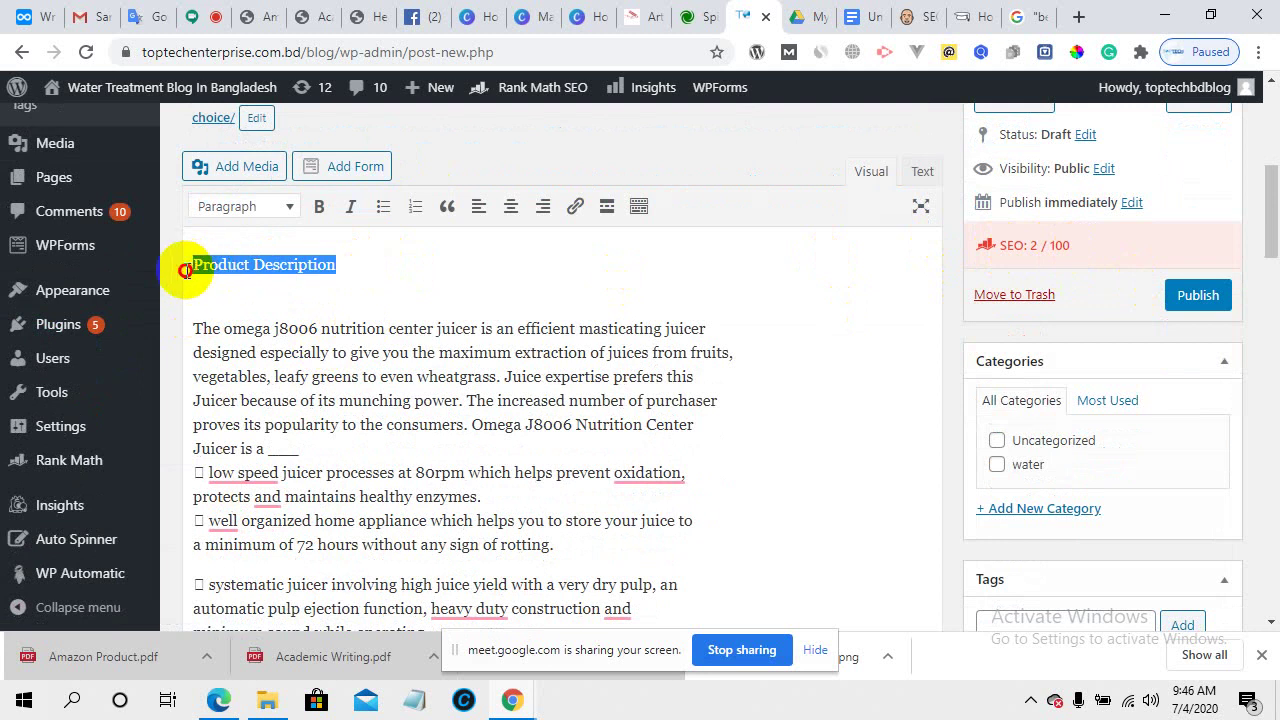
left_click(276, 206)
left_click(302, 322)
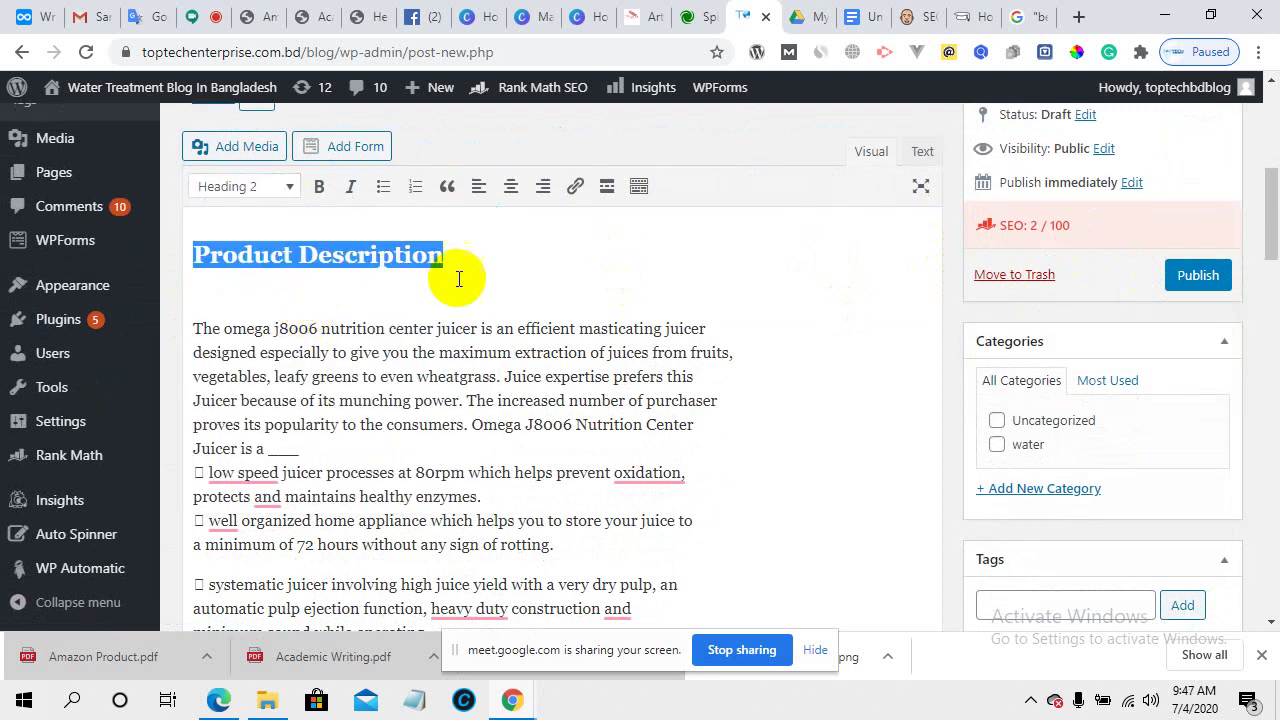
left_click(459, 276)
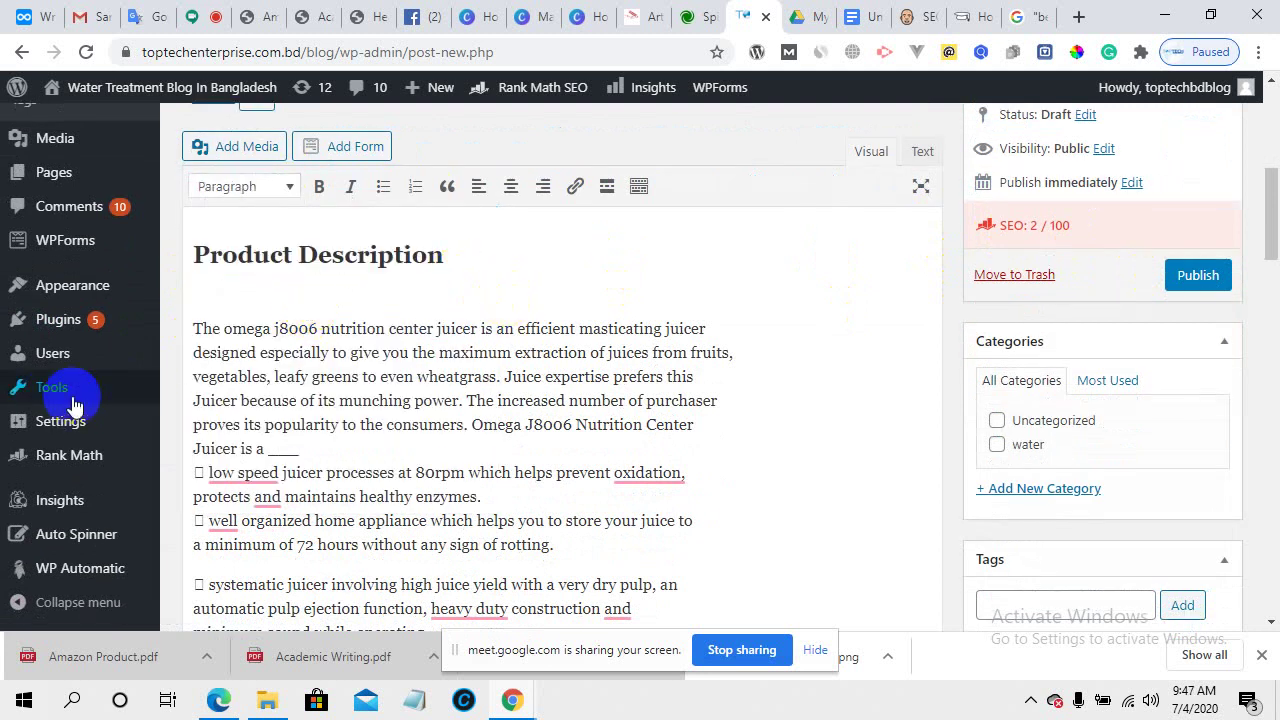
- Make the product name that opens the paragraph bold
left_click(240, 327)
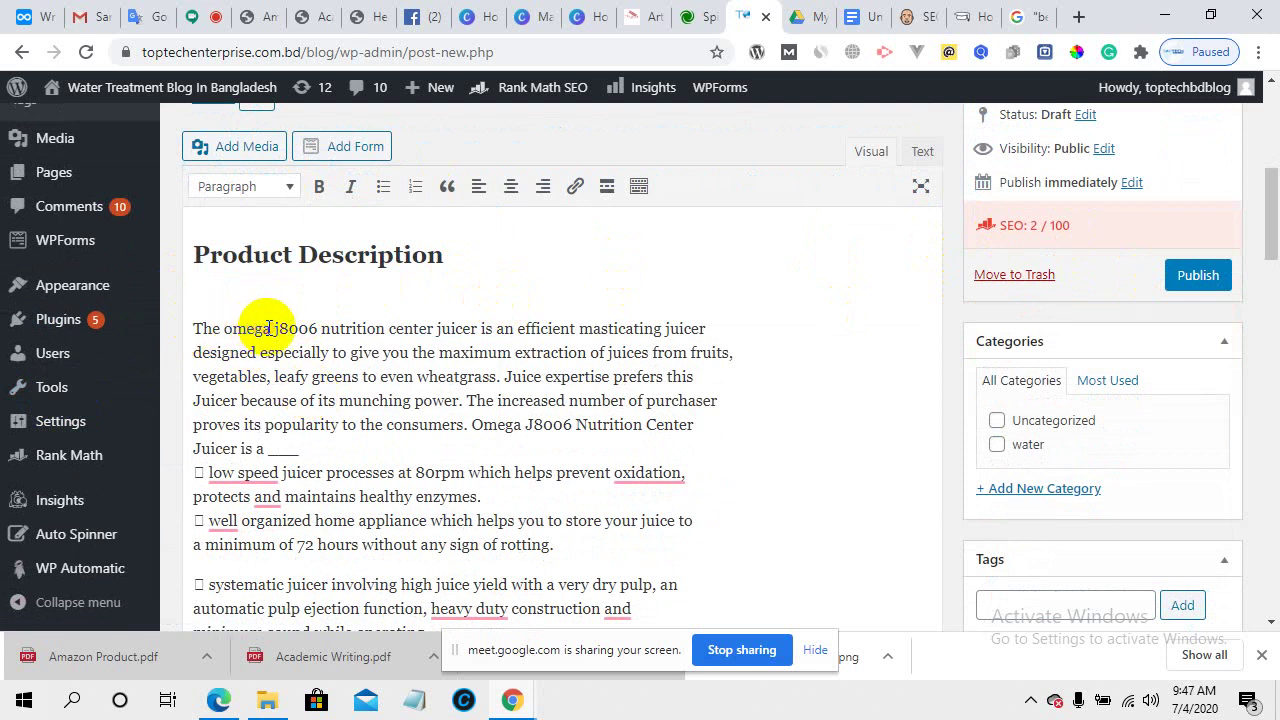
left_click_drag(196, 327, 466, 323)
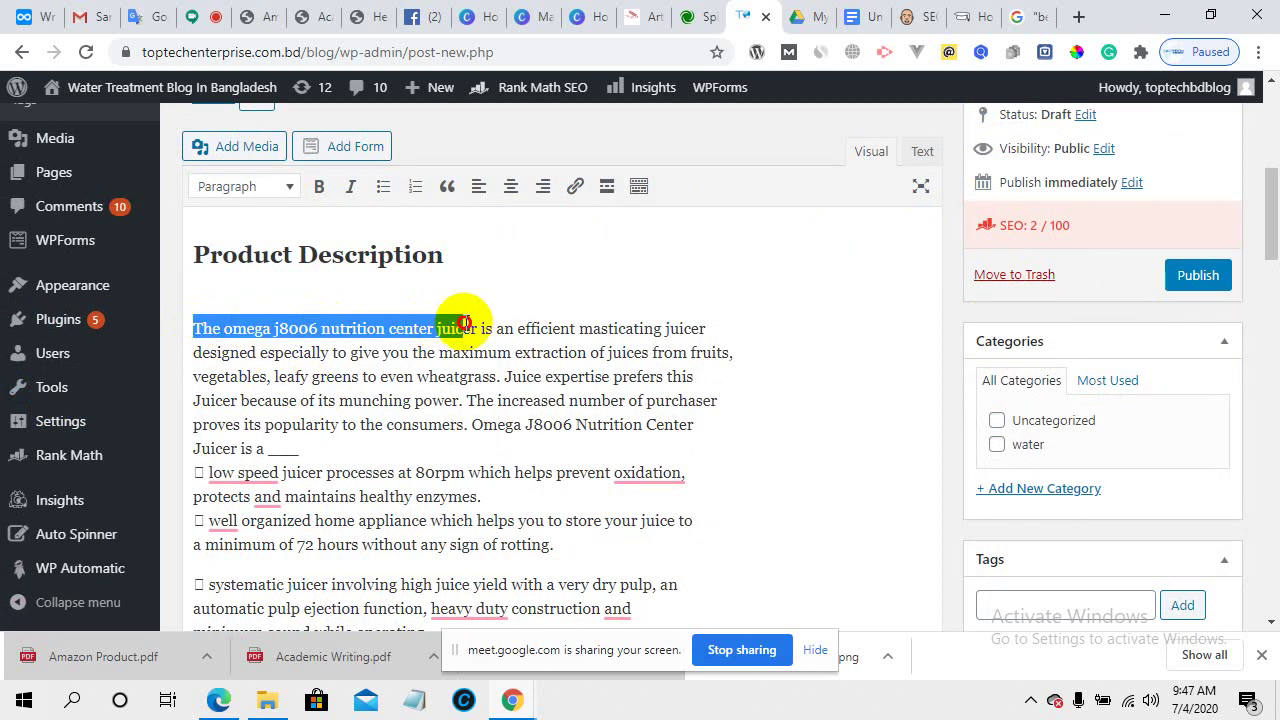
left_click(317, 188)
left_click(524, 316)
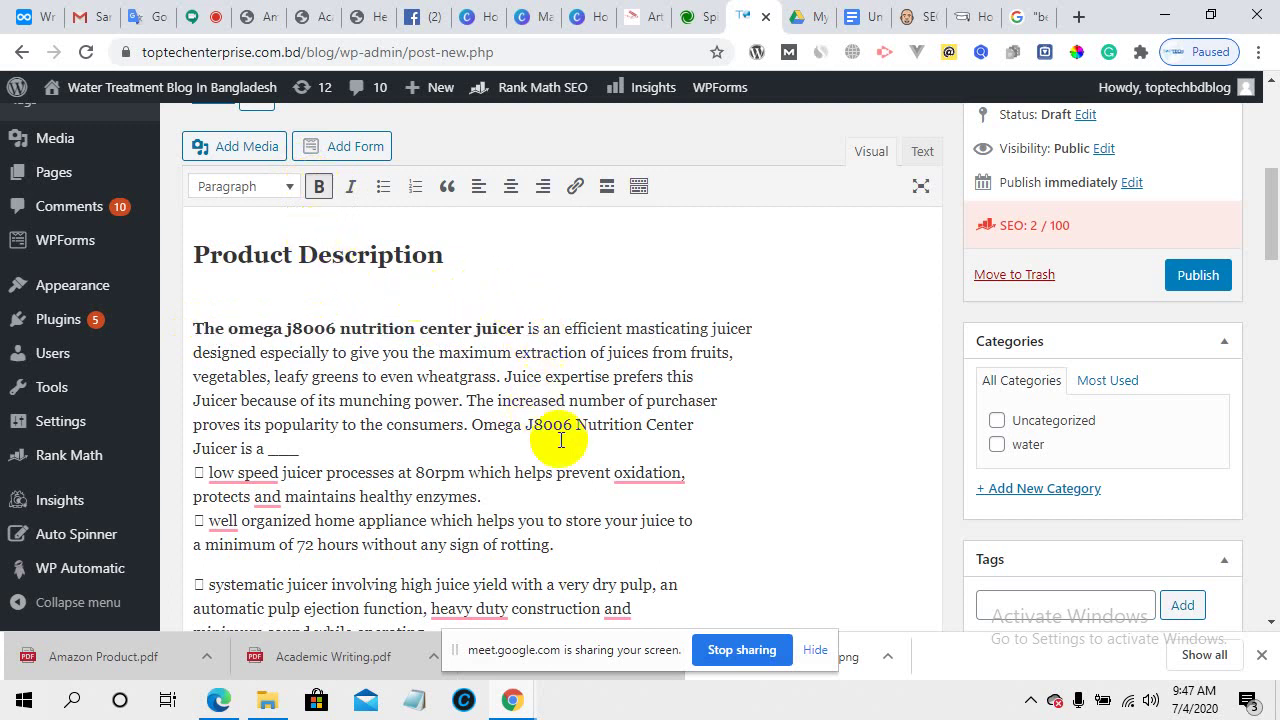
- Add blank lines after 'Juicer is a' and 'enzymes.', removing the extra one before 'well organized'
left_click(339, 457)
key("Return")
scroll(330, 451, "down", 2)
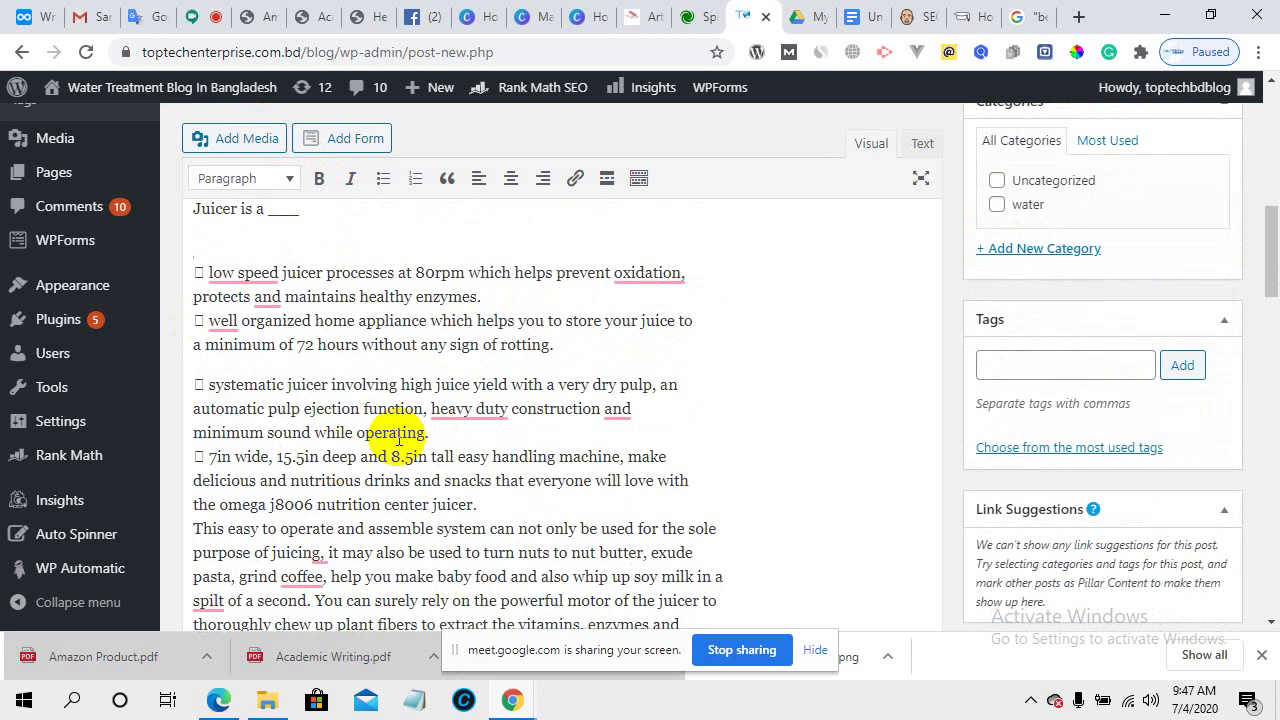
left_click(487, 299)
key("Return")
key("Return")
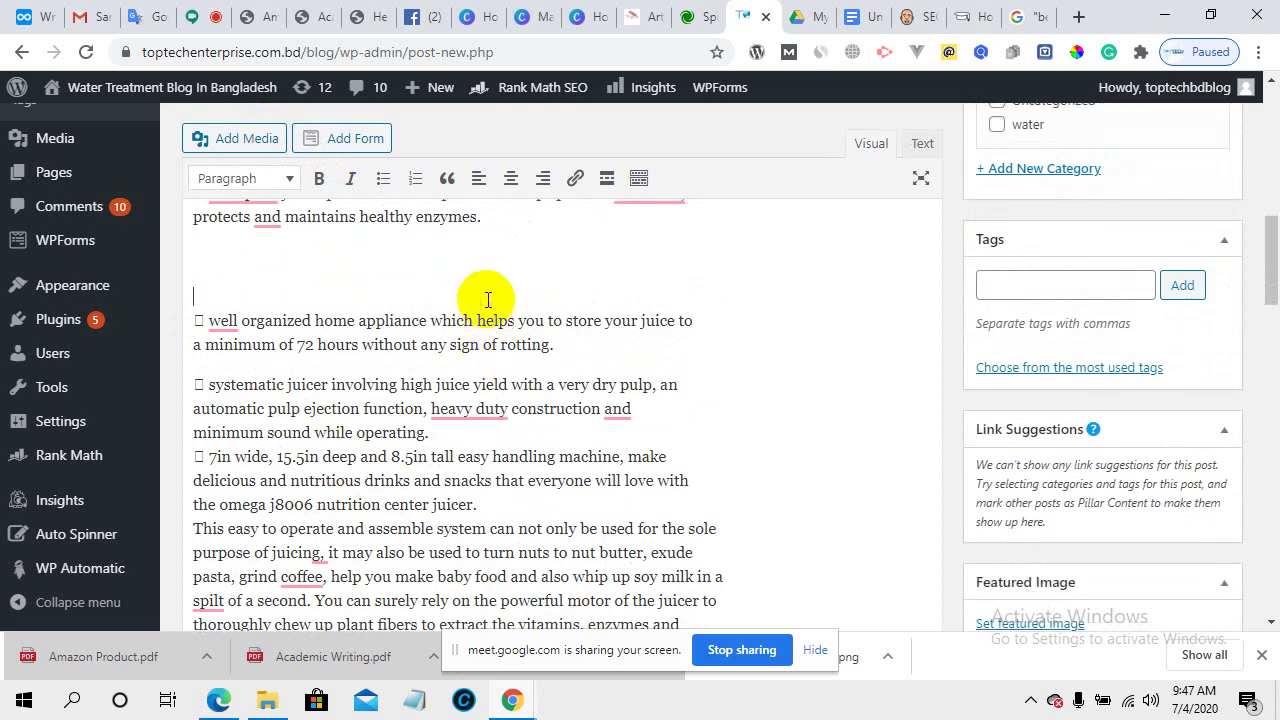
key("BackSpace")
key("BackSpace")
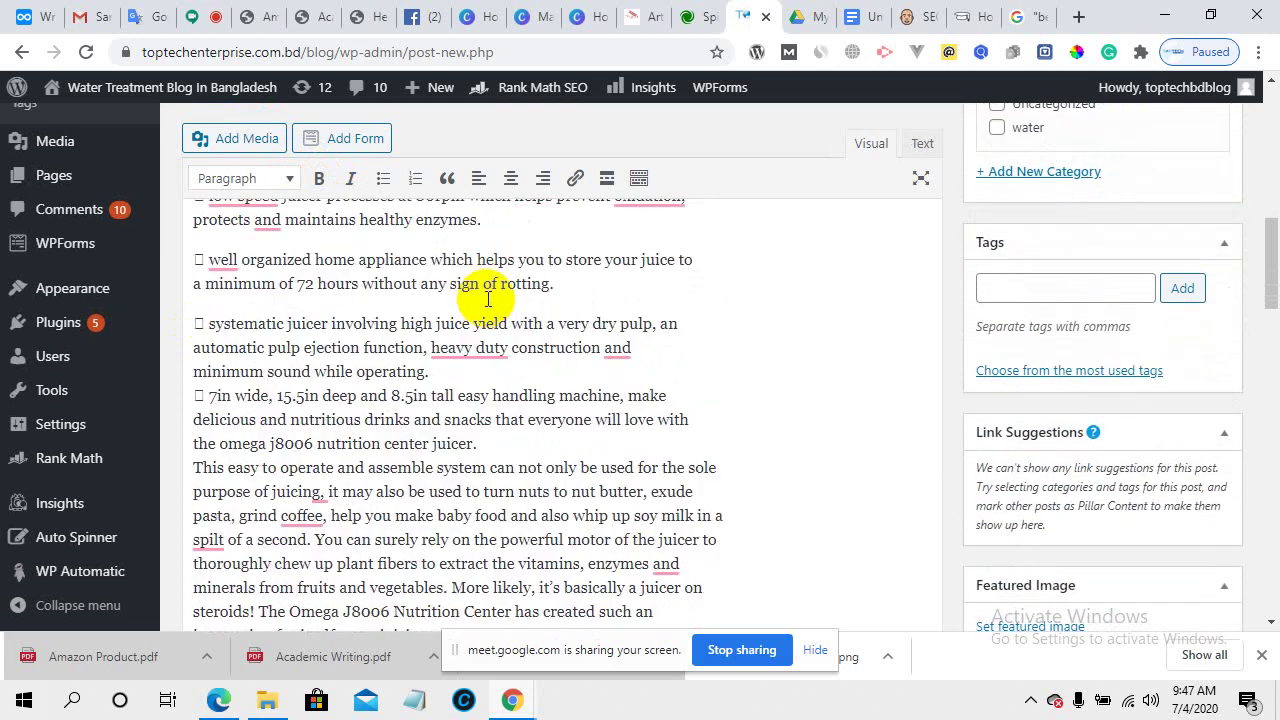
- Add blank lines after 'rotting.' and 'operating.', then return to the Amazon Product PDF
scroll(487, 299, "up", 1)
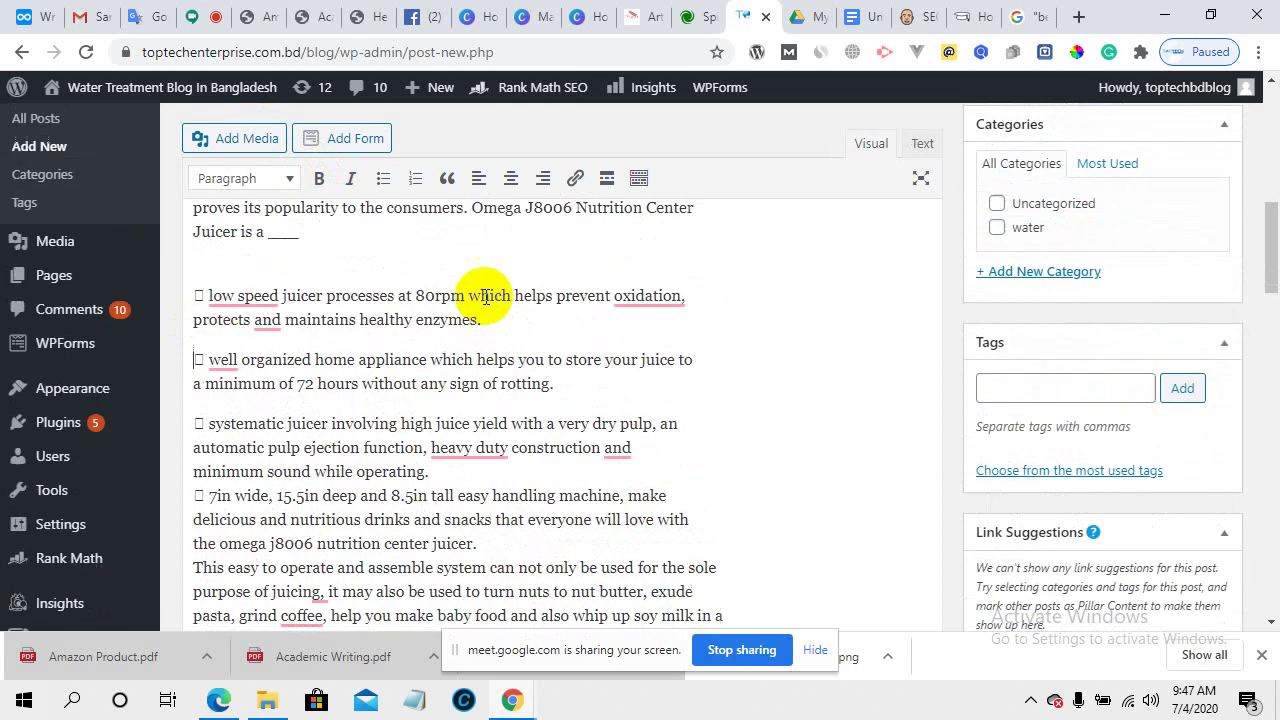
left_click(565, 385)
key("Return")
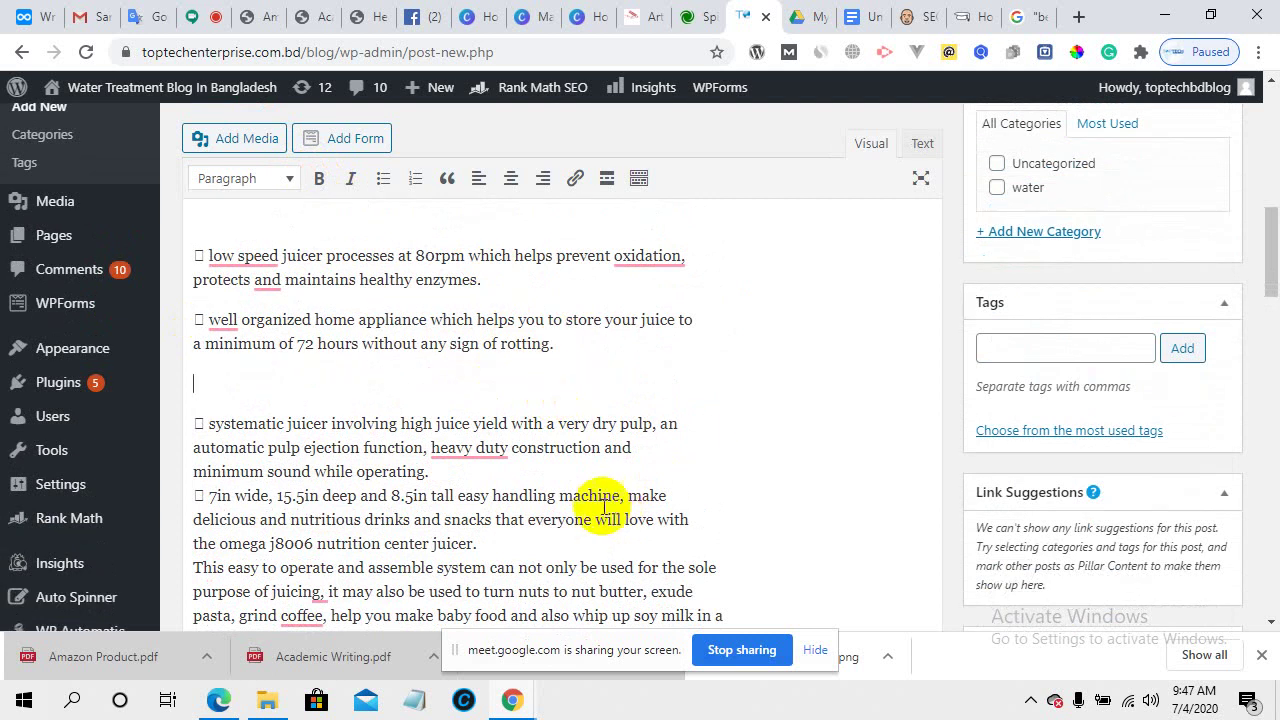
left_click(465, 476)
key("Return")
scroll(466, 476, "down", 2)
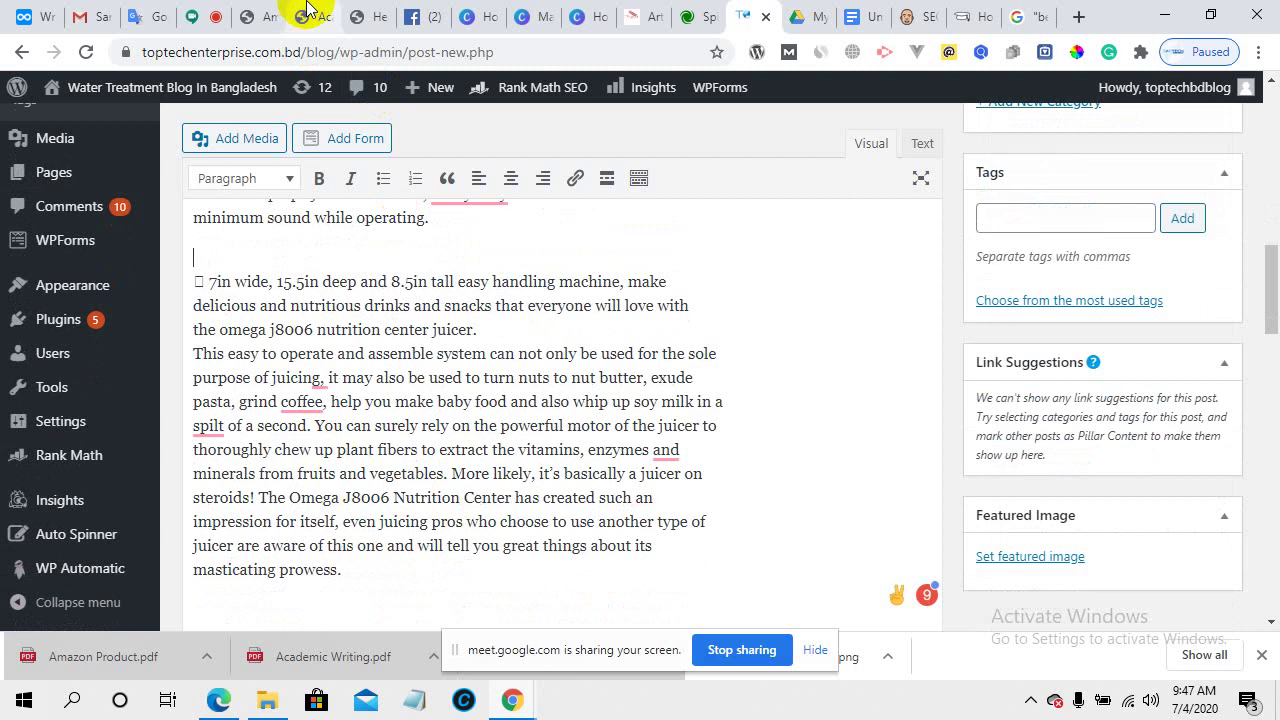
left_click(255, 10)
- Copy the page-3 heading 'The Omega J8006 is the #1 Preference to consumers-Why?' and return to WordPress
scroll(466, 415, "up", 5)
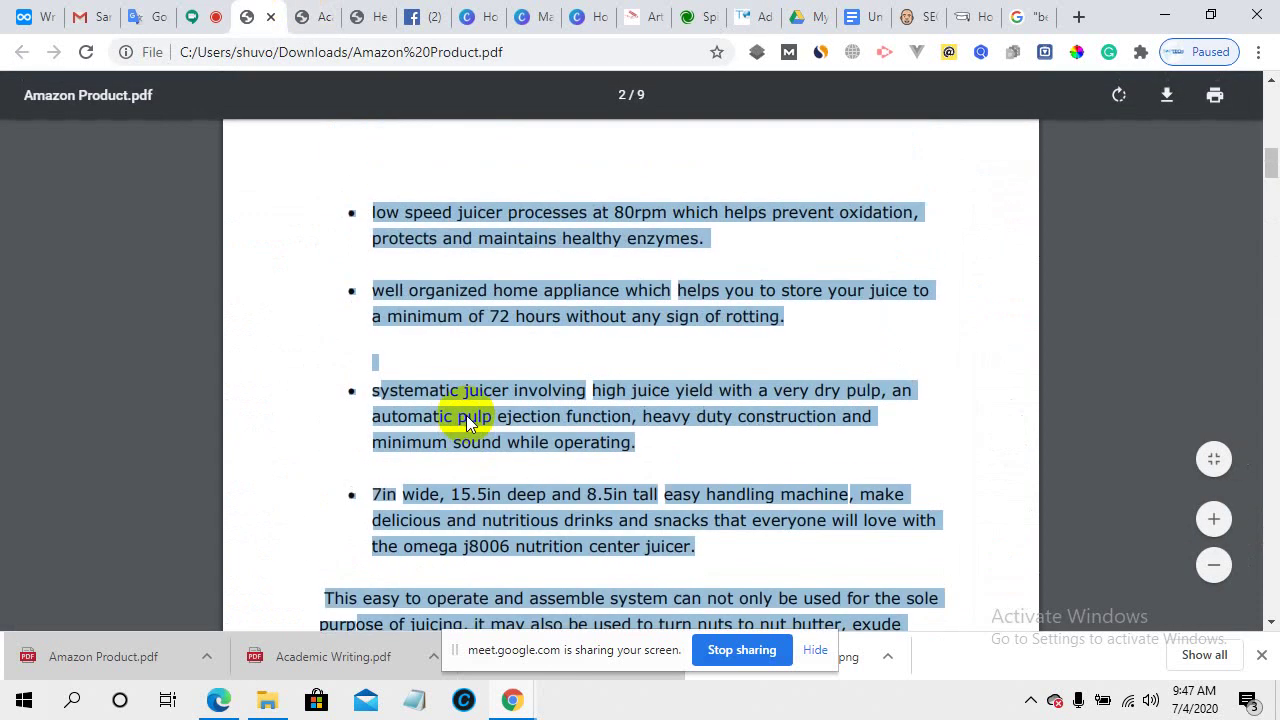
scroll(466, 415, "down", 8)
scroll(466, 415, "down", 8)
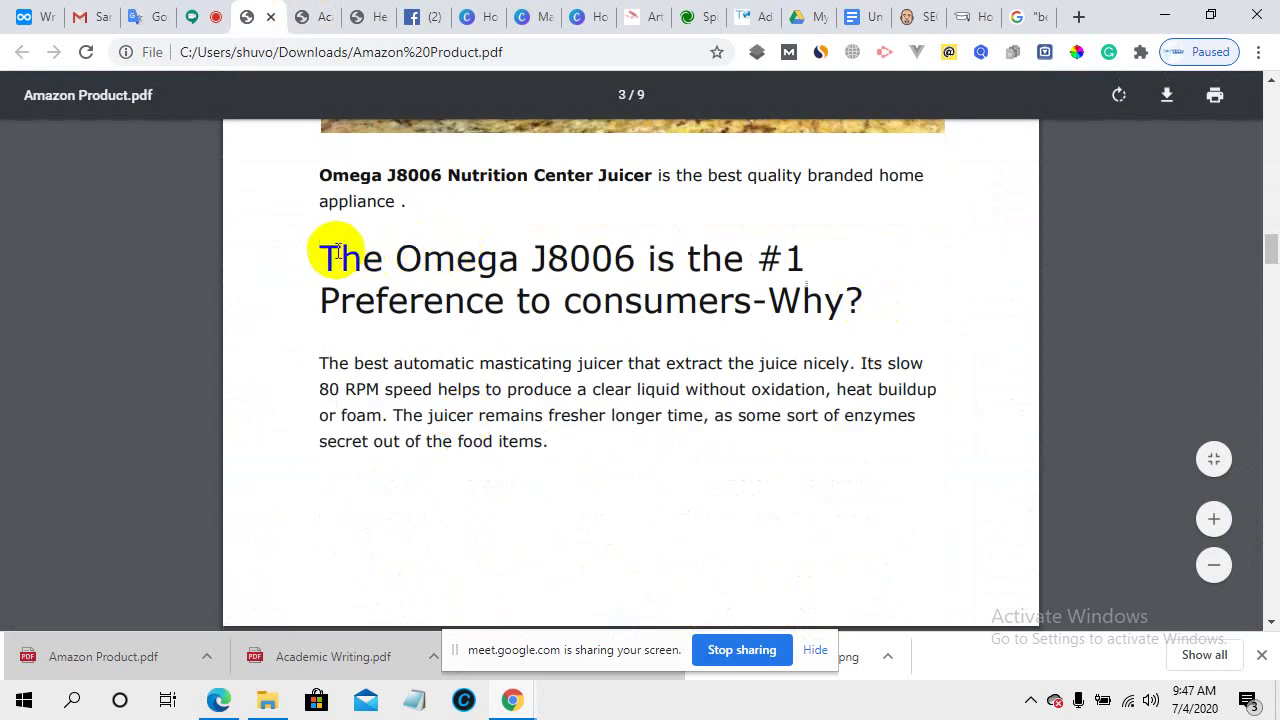
left_click_drag(338, 250, 891, 326)
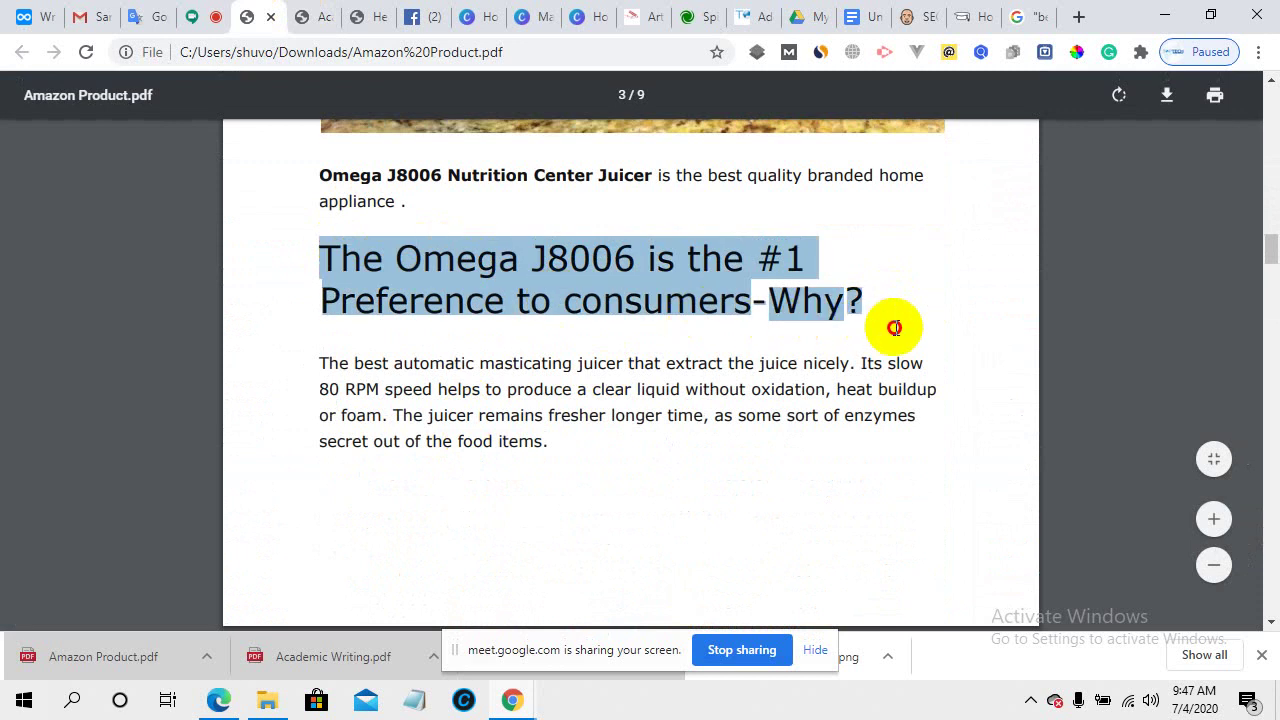
right_click(668, 272)
left_click(692, 291)
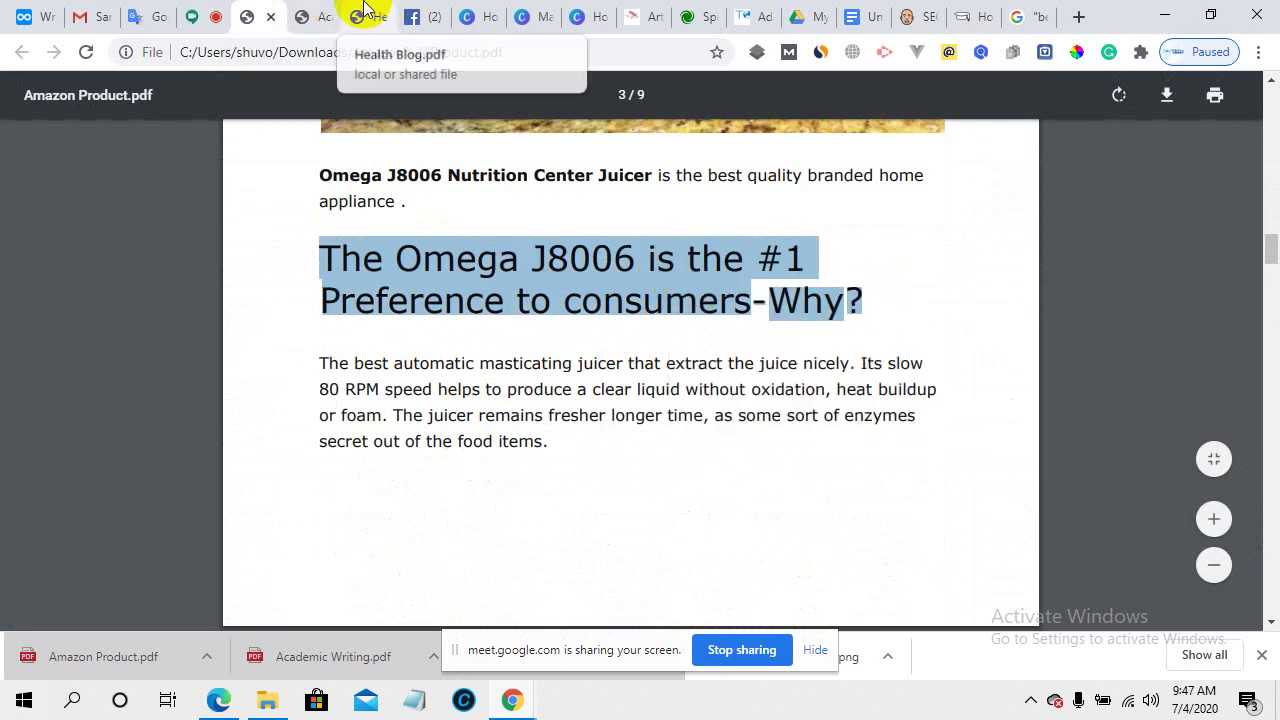
left_click(365, 10)
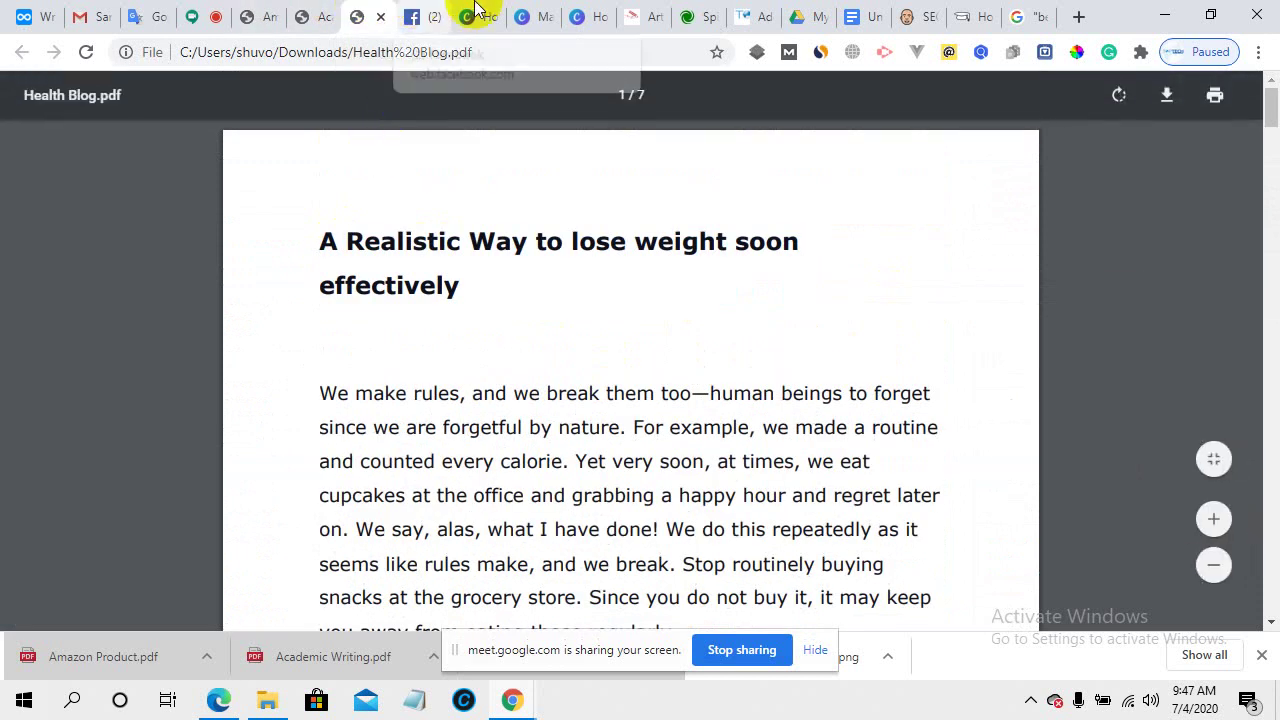
left_click(757, 10)
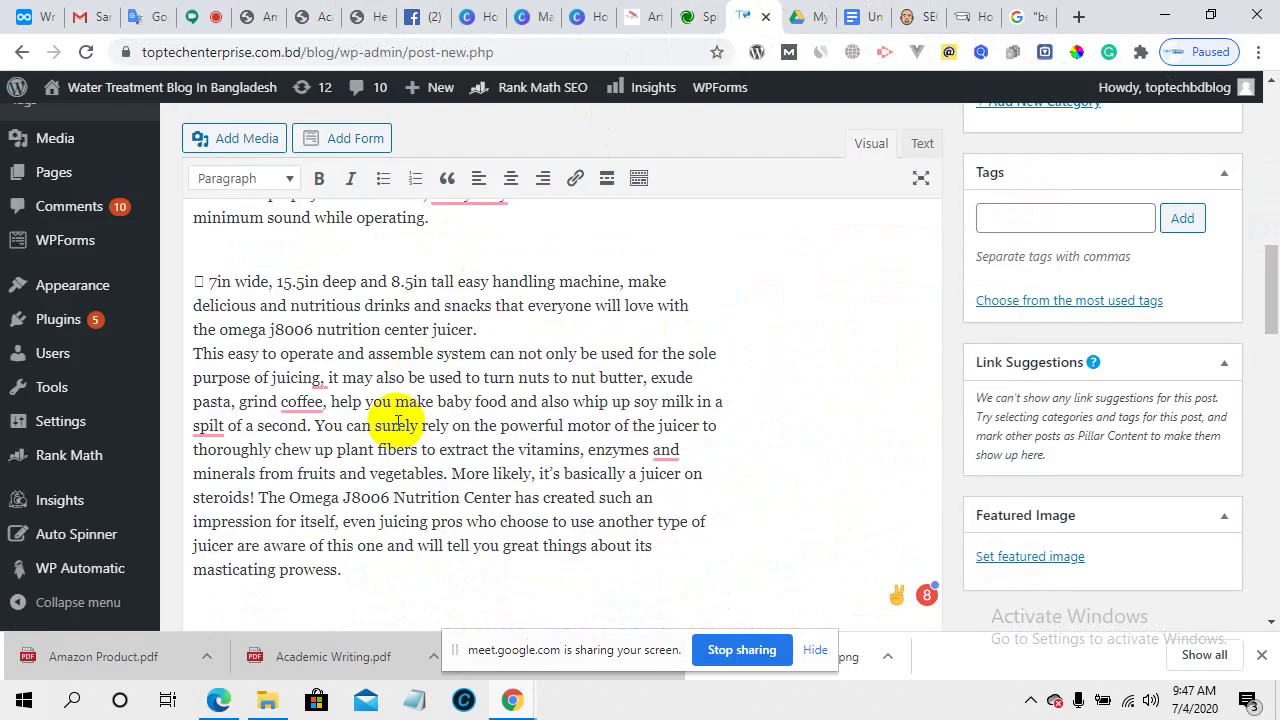
- Paste the Omega heading after 'masticating prowess.' and format it as Heading 2
scroll(375, 470, "down", 3)
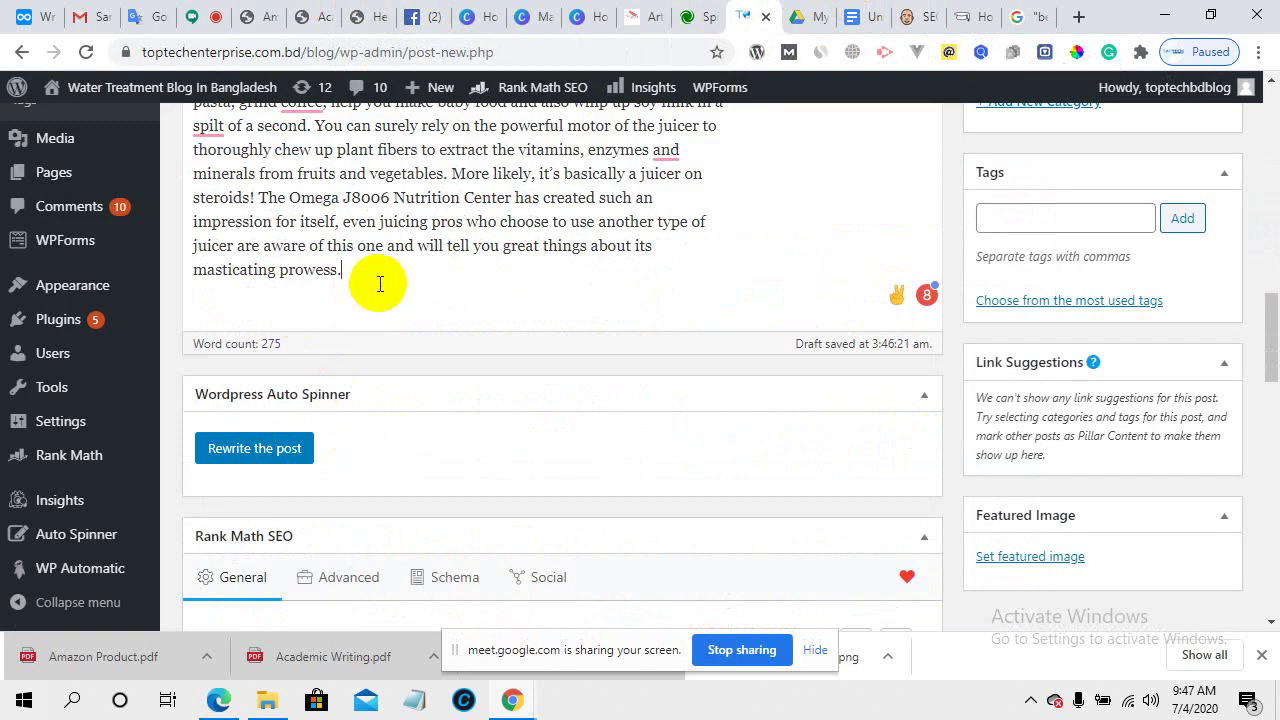
key("Return")
key("Return")
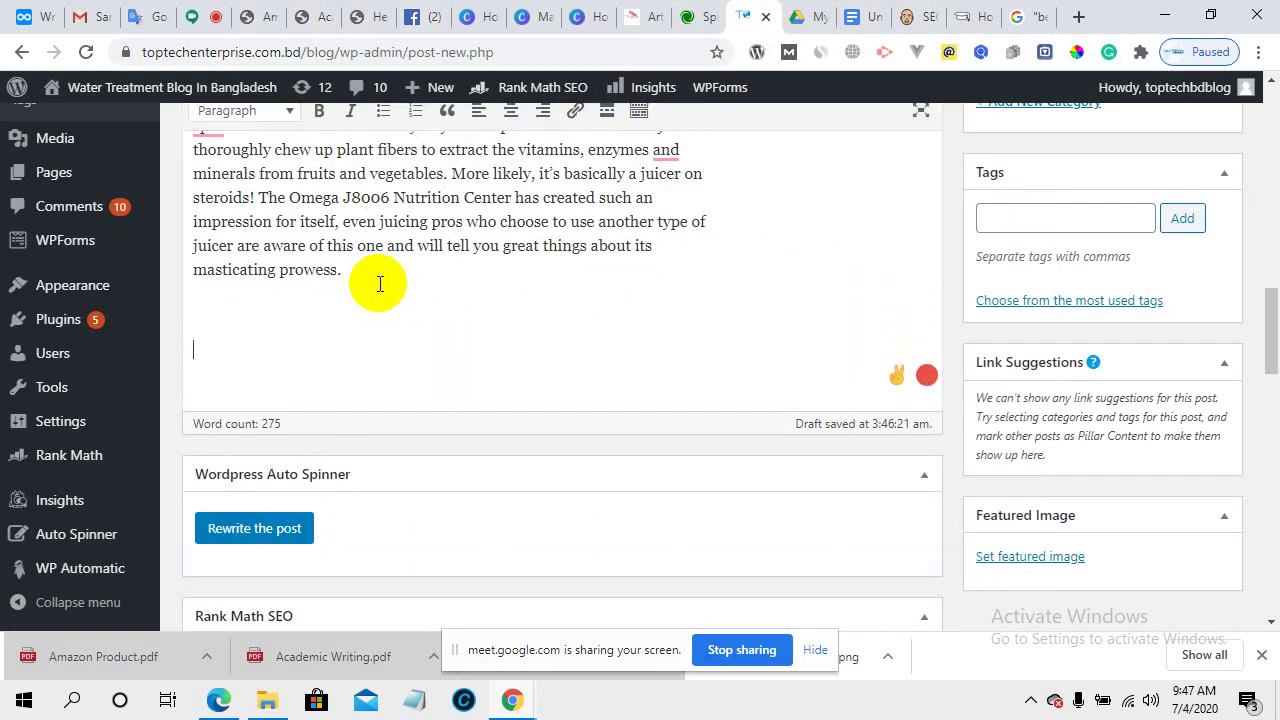
right_click(218, 335)
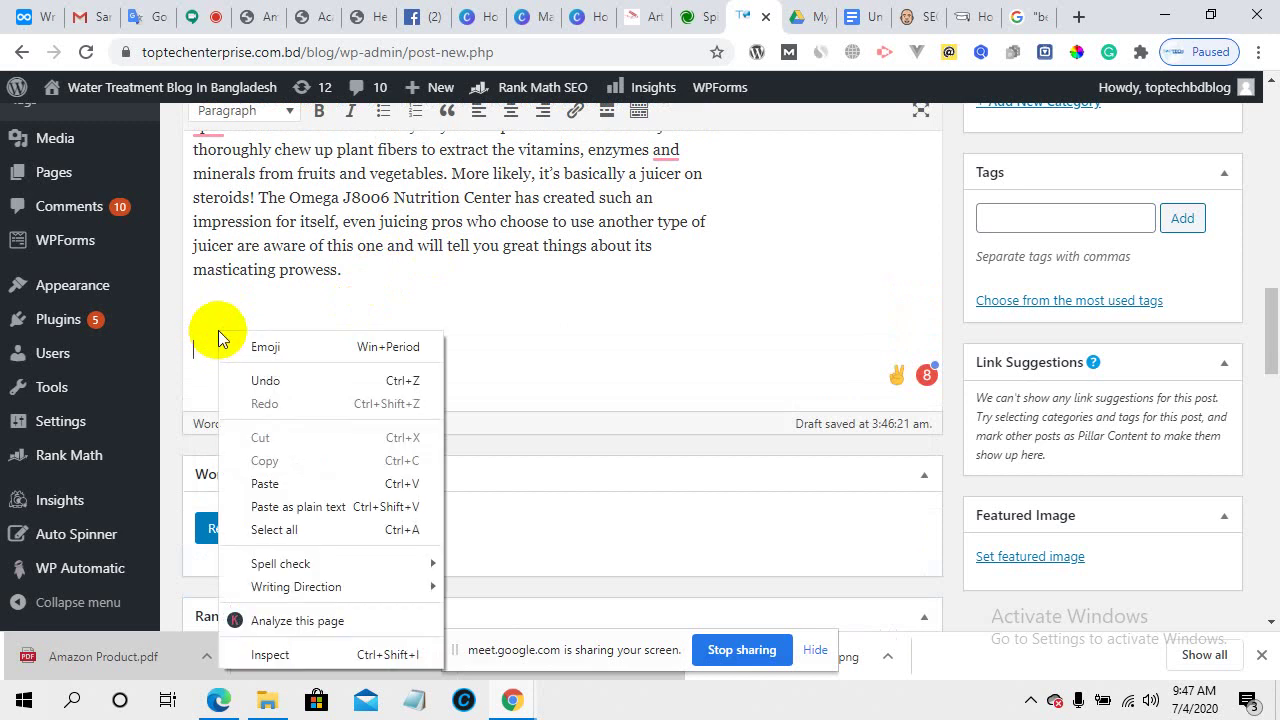
left_click(289, 484)
left_click_drag(422, 383, 194, 348)
key("ctrl+c")
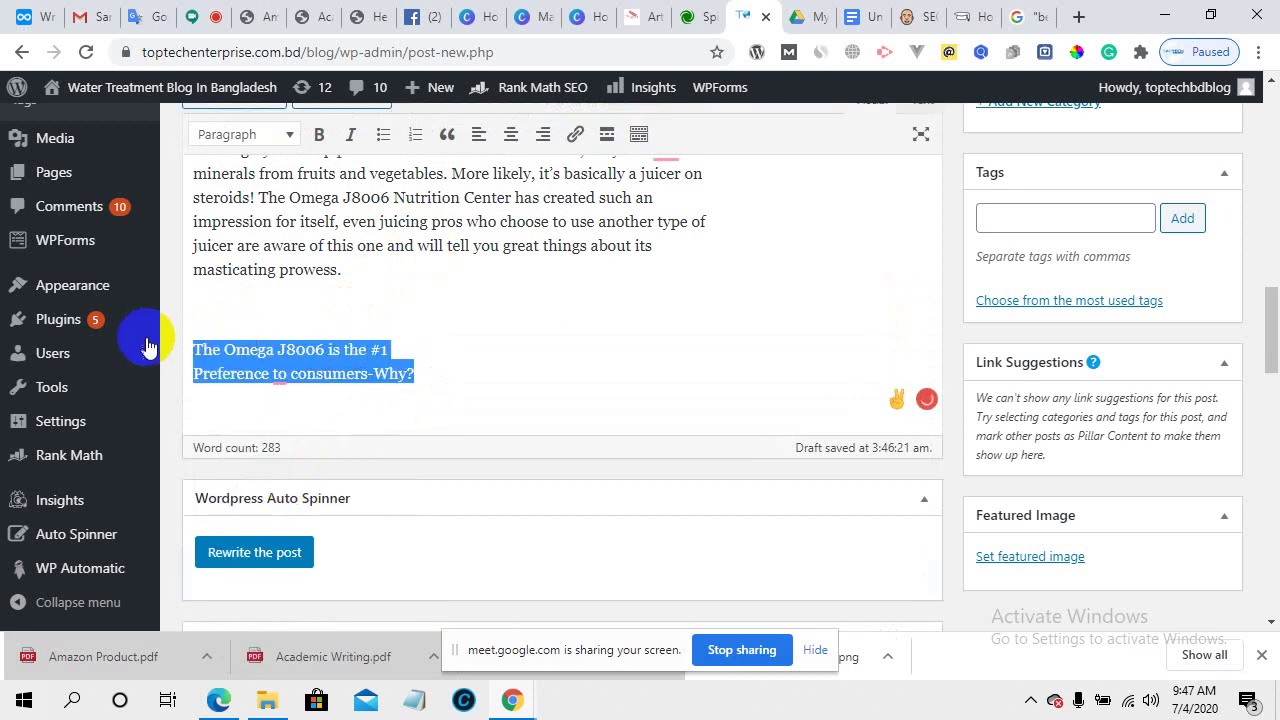
left_click(288, 138)
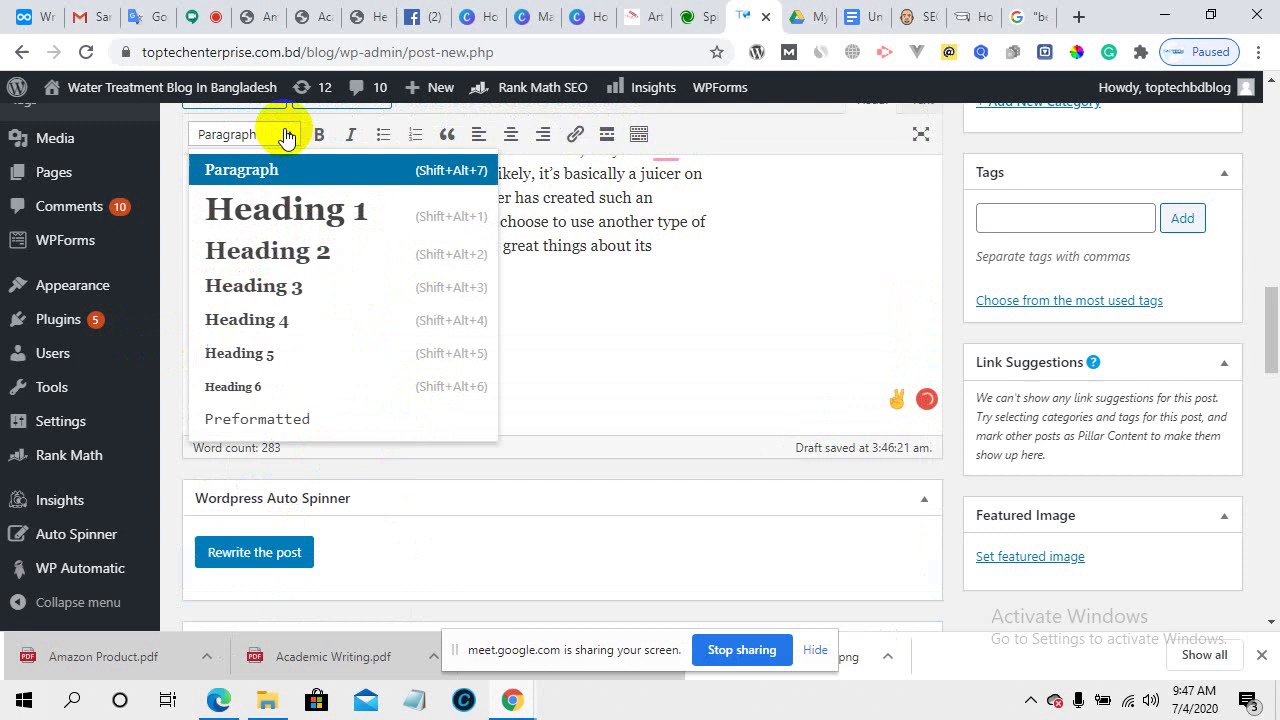
left_click(277, 254)
left_click(510, 394)
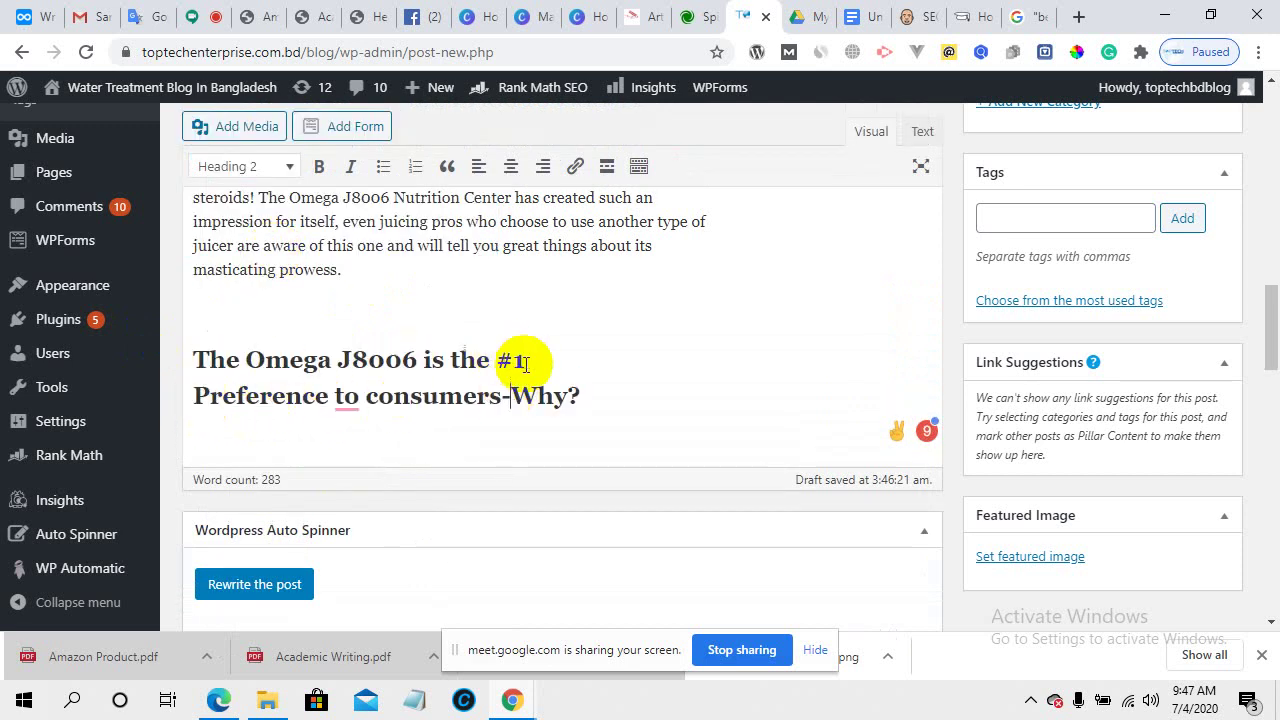
- Join the heading onto a single line and add an empty paragraph below it
double_click(323, 403)
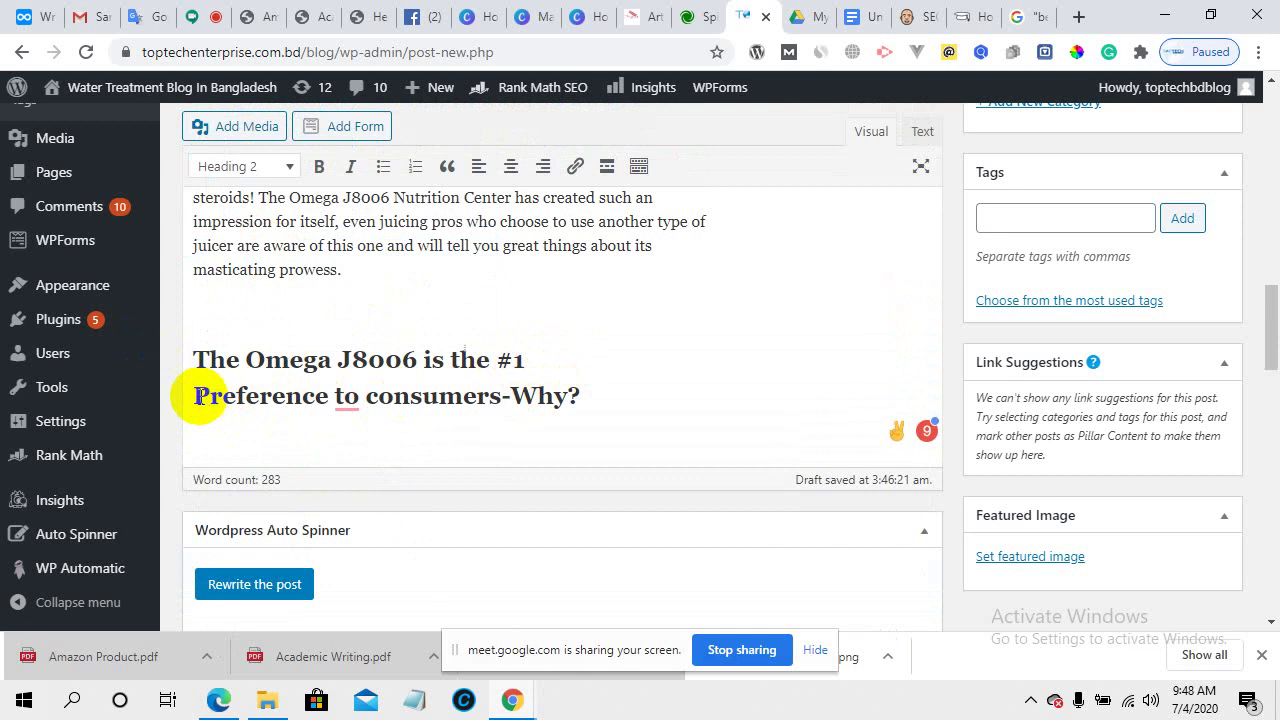
left_click(200, 398)
key("BackSpace")
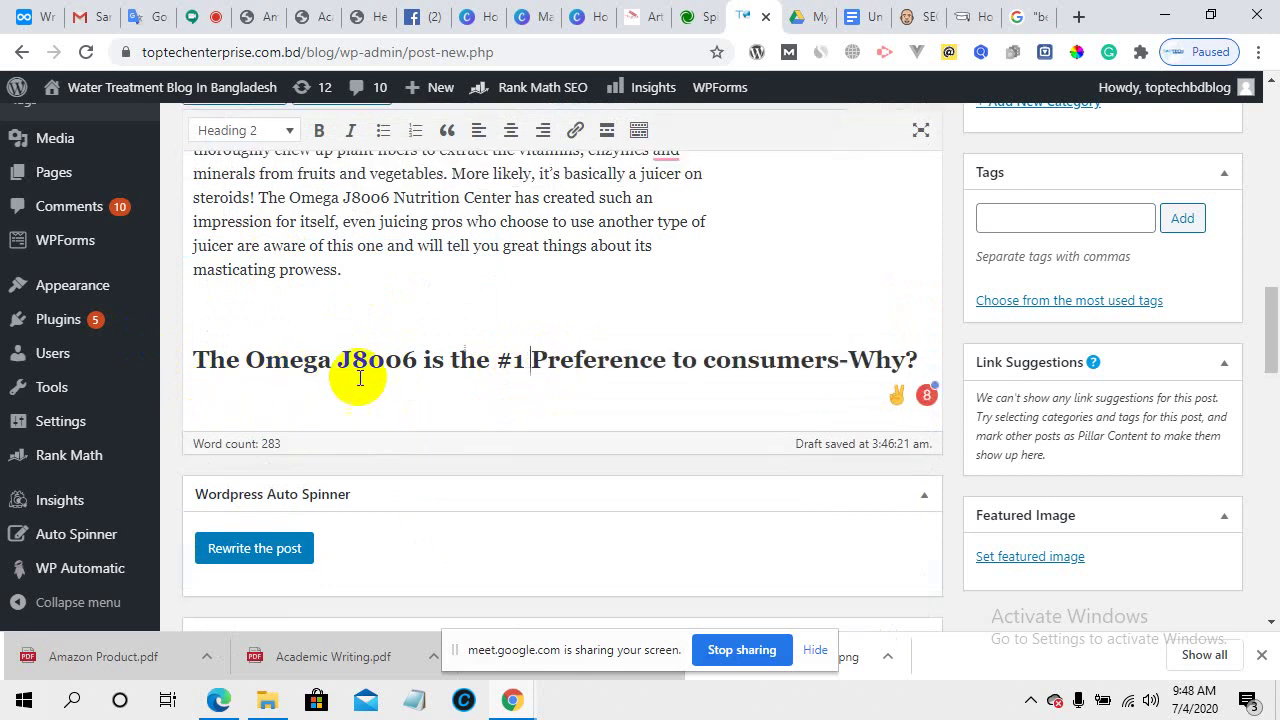
scroll(420, 400, "down", 5)
scroll(645, 375, "down", 8)
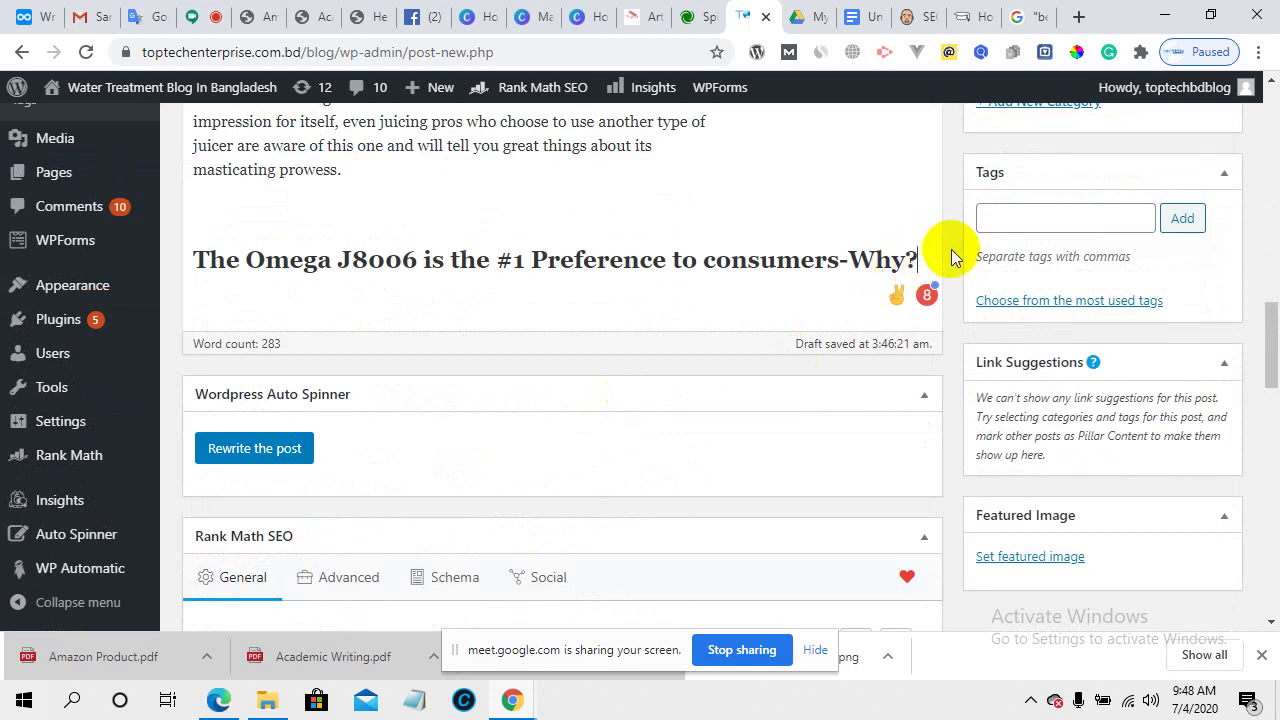
key("Return")
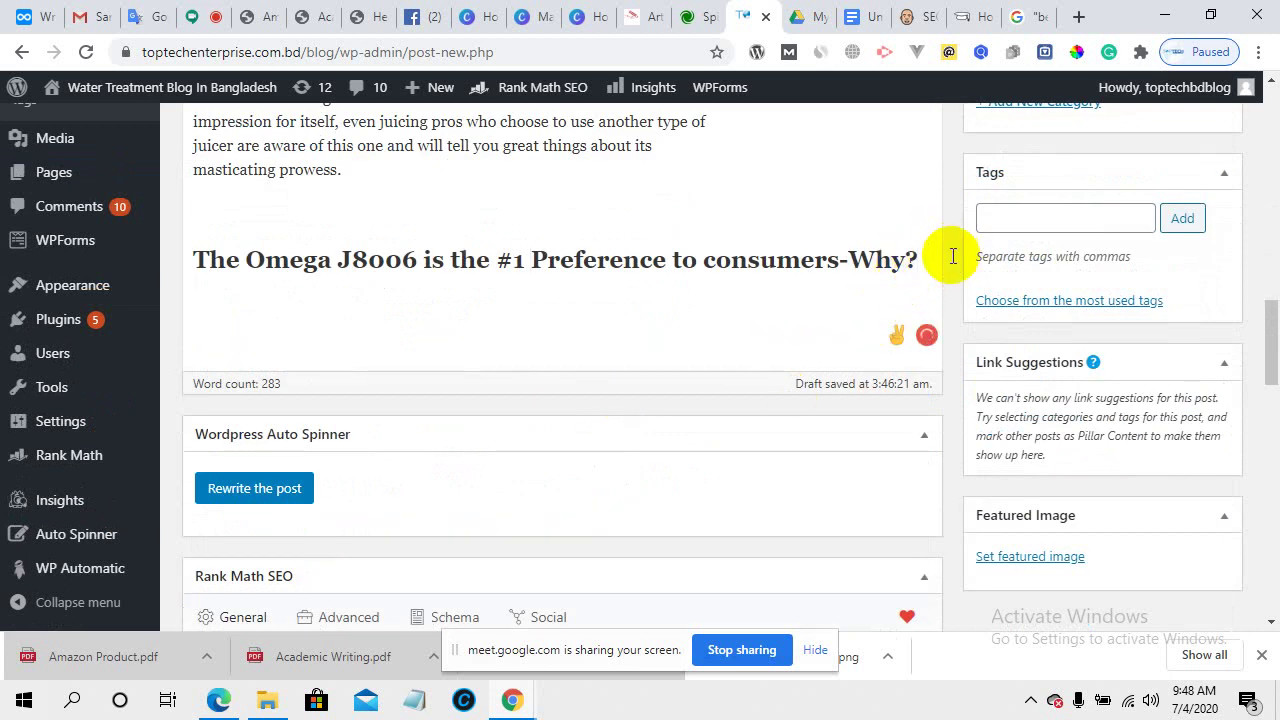
scroll(585, 515, "down", 1)
- Open the Rank Math permalink for editing and place the caret at its end
scroll(540, 515, "down", 3)
scroll(509, 520, "down", 2)
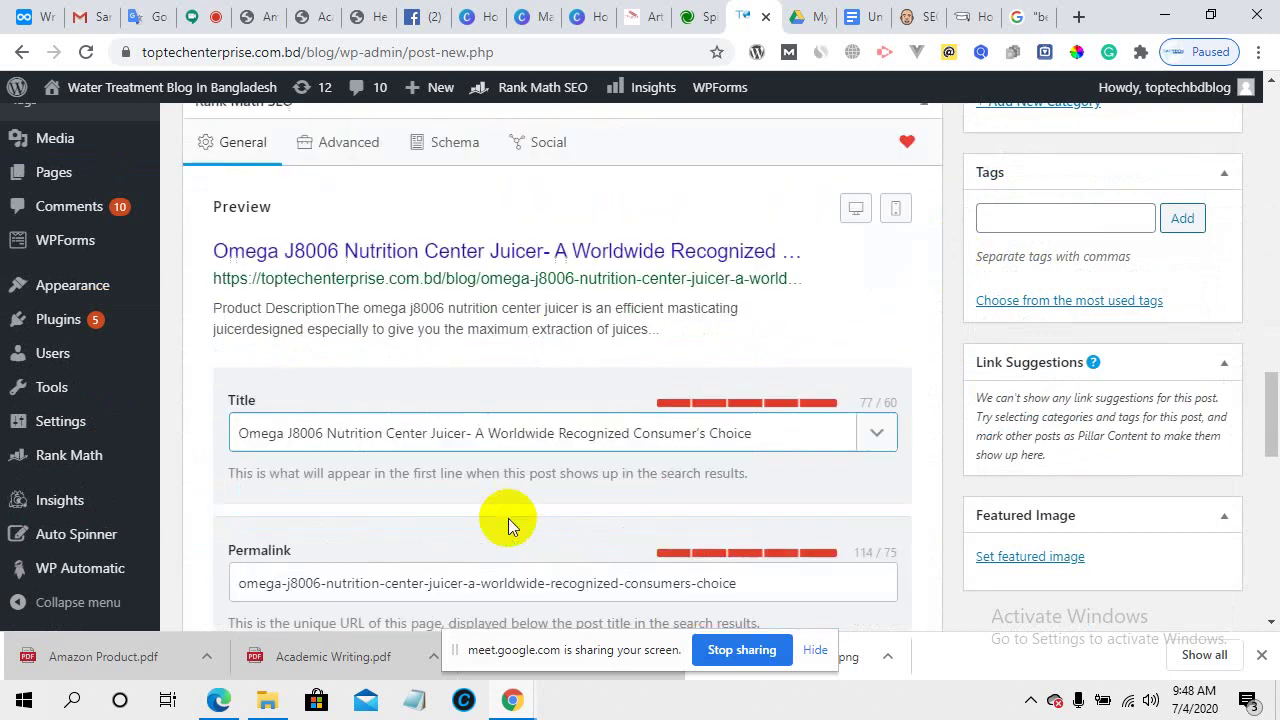
left_click(349, 463)
left_click(614, 349)
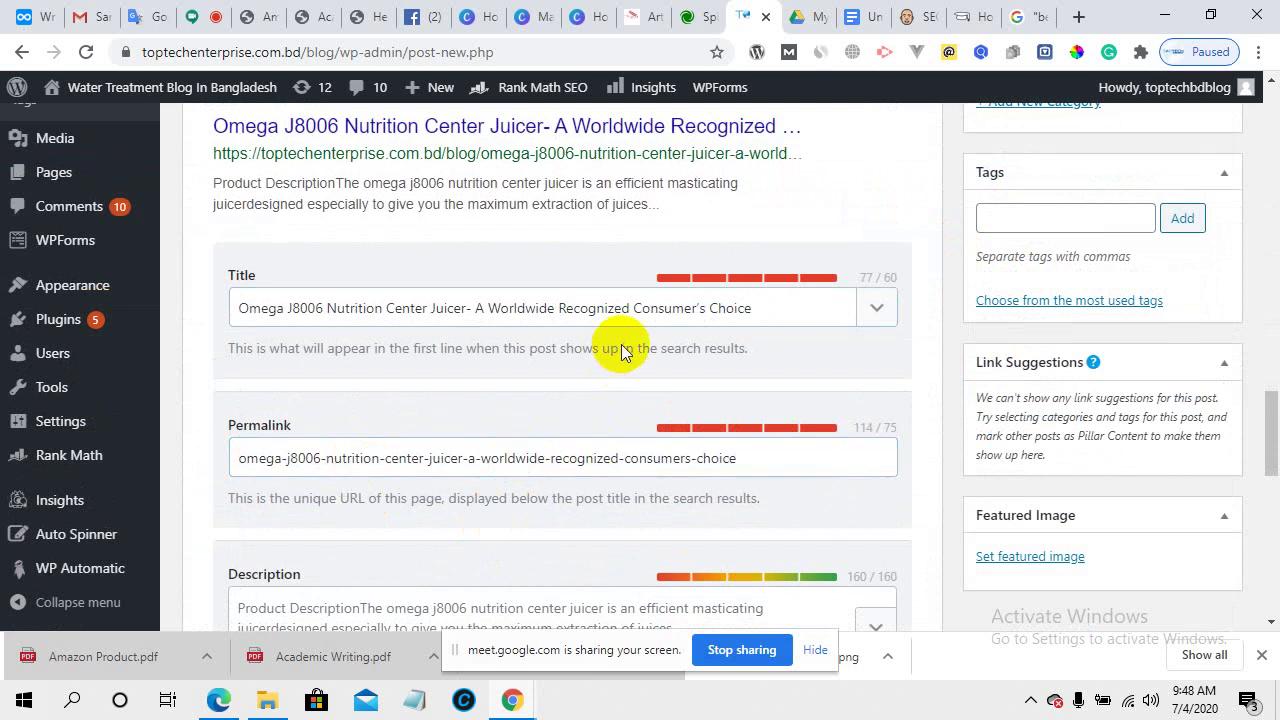
left_click(343, 457)
left_click(748, 457)
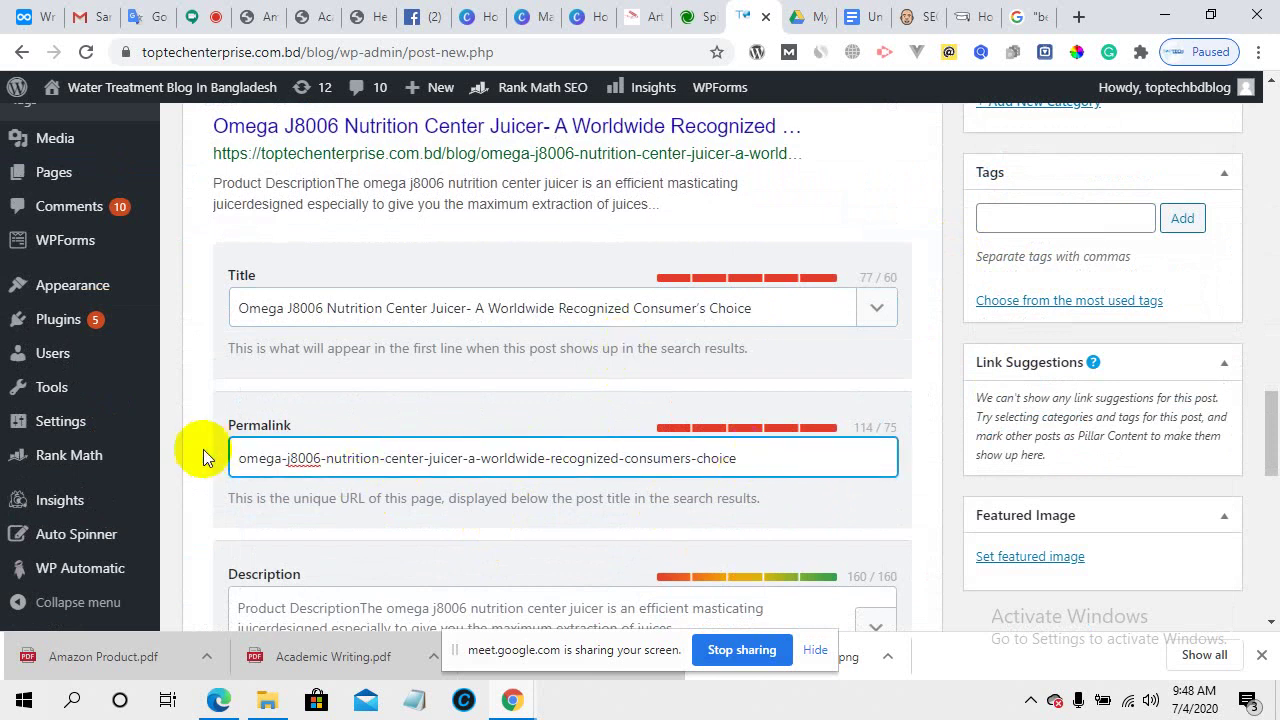
- Paste the copied Omega heading as the SEO description
scroll(423, 503, "down", 2)
left_click(369, 428)
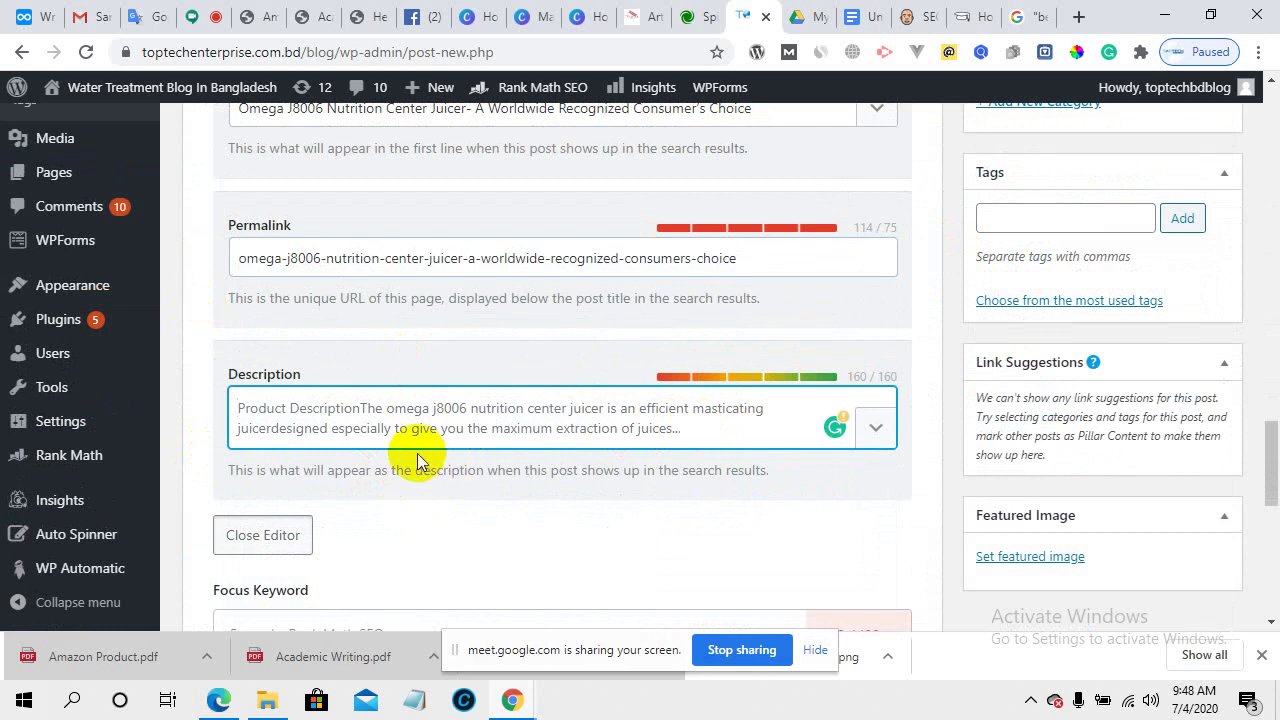
key("ctrl+v")
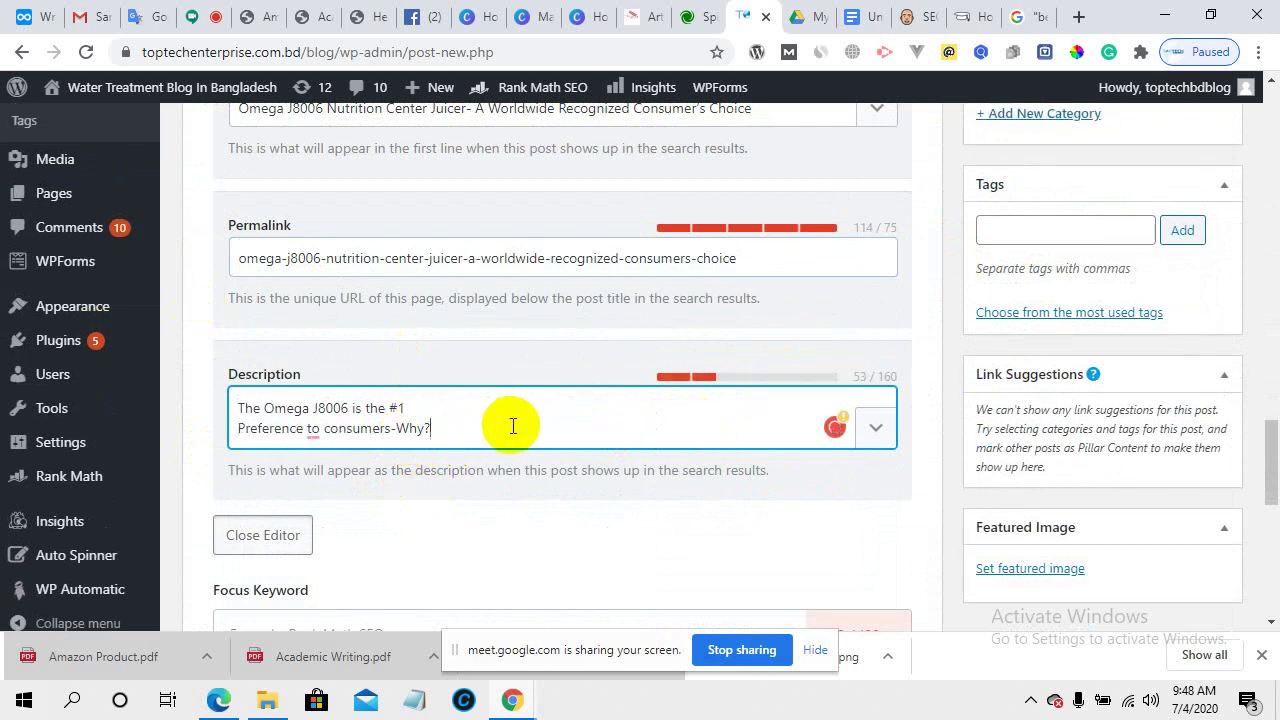
scroll(547, 533, "up", 11)
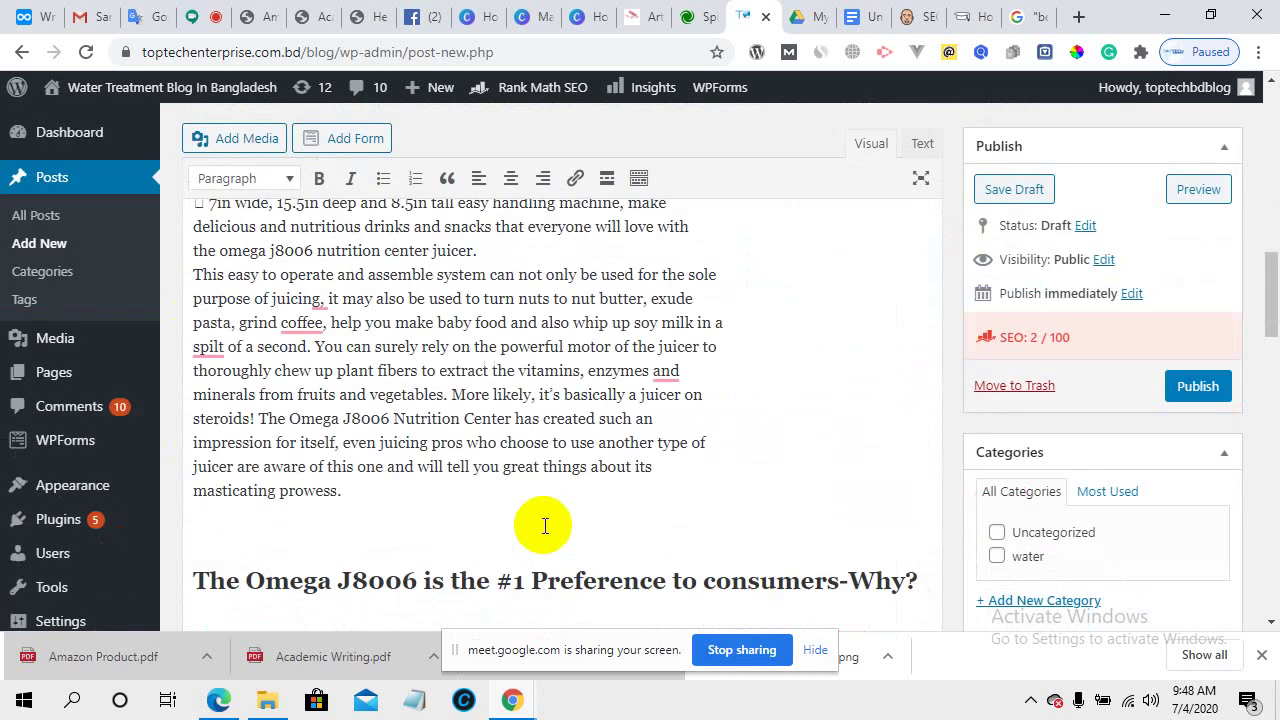
scroll(544, 525, "down", 7)
scroll(542, 525, "down", 6)
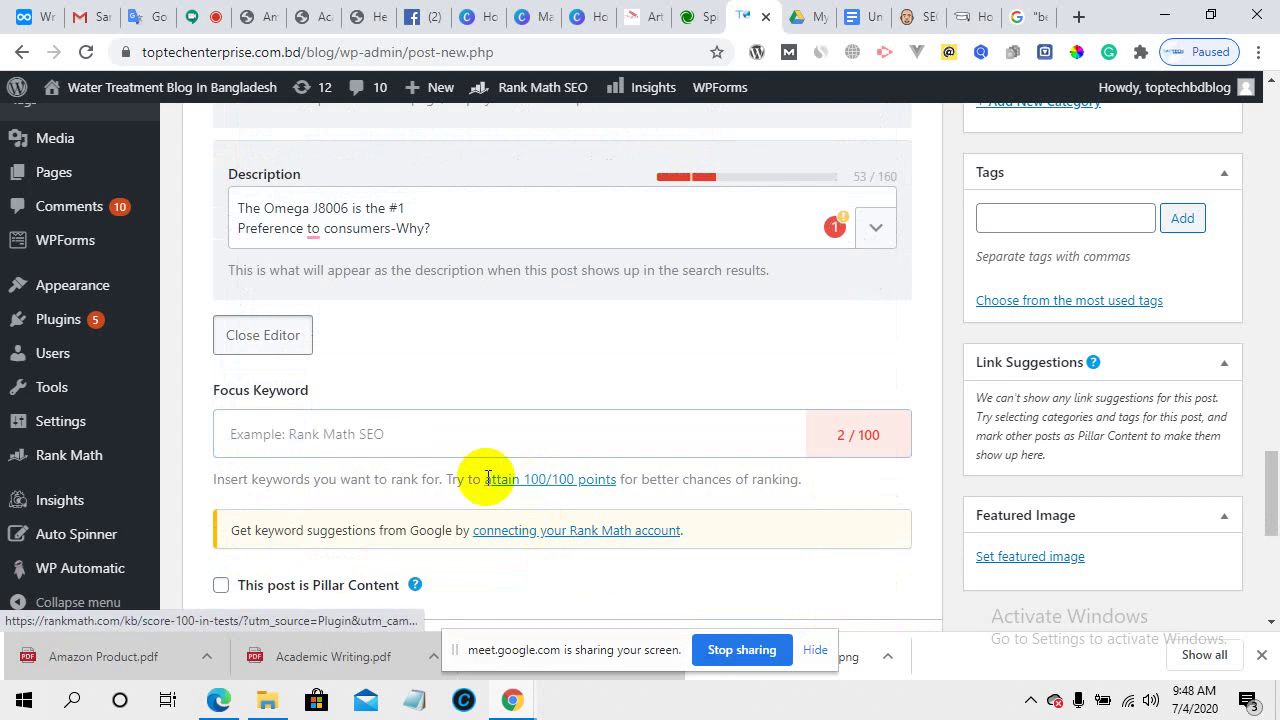
- Click into the focus keyword field, review the Basic SEO errors, and return to the Amazon Product PDF
left_click(357, 438)
scroll(445, 486, "down", 2)
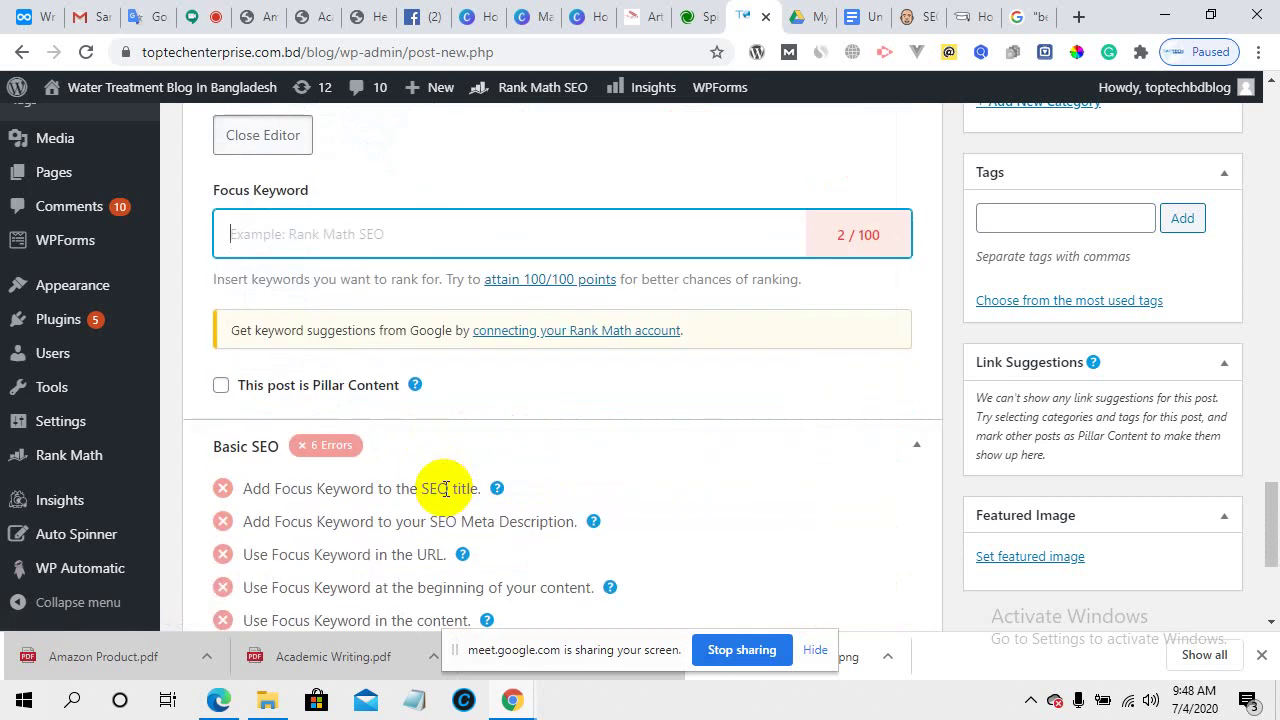
scroll(445, 490, "down", 2)
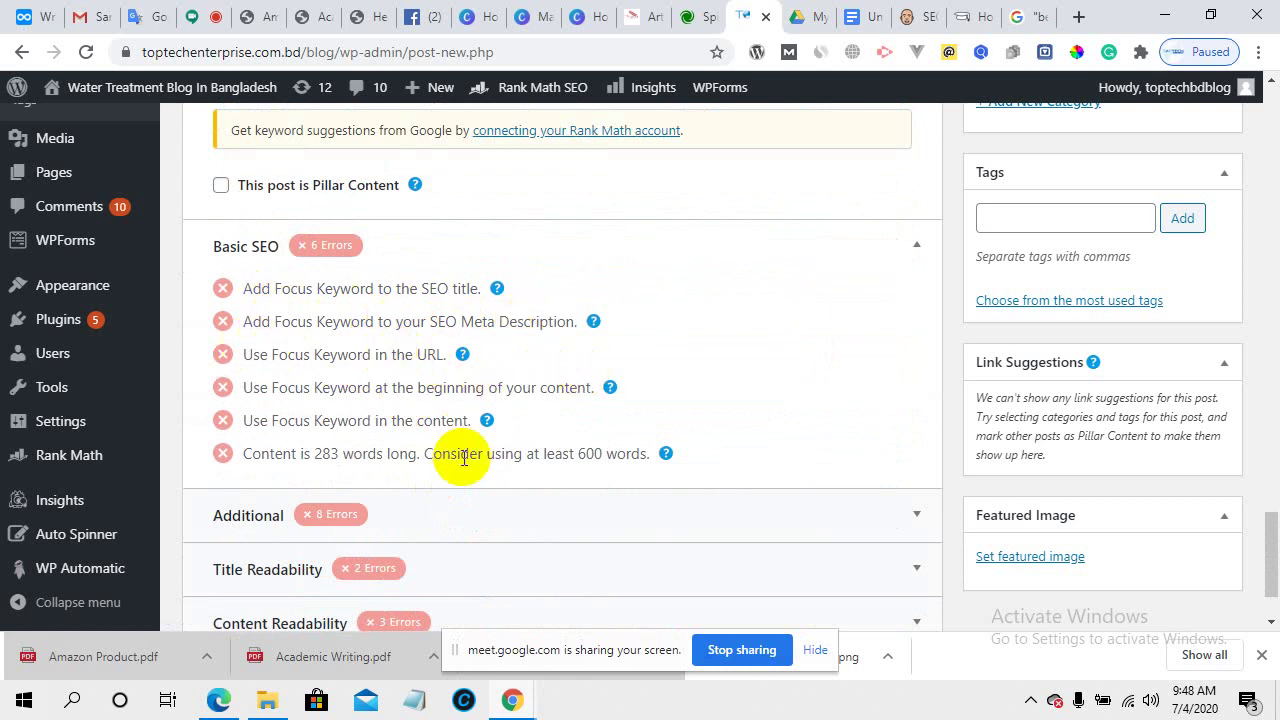
left_click(256, 12)
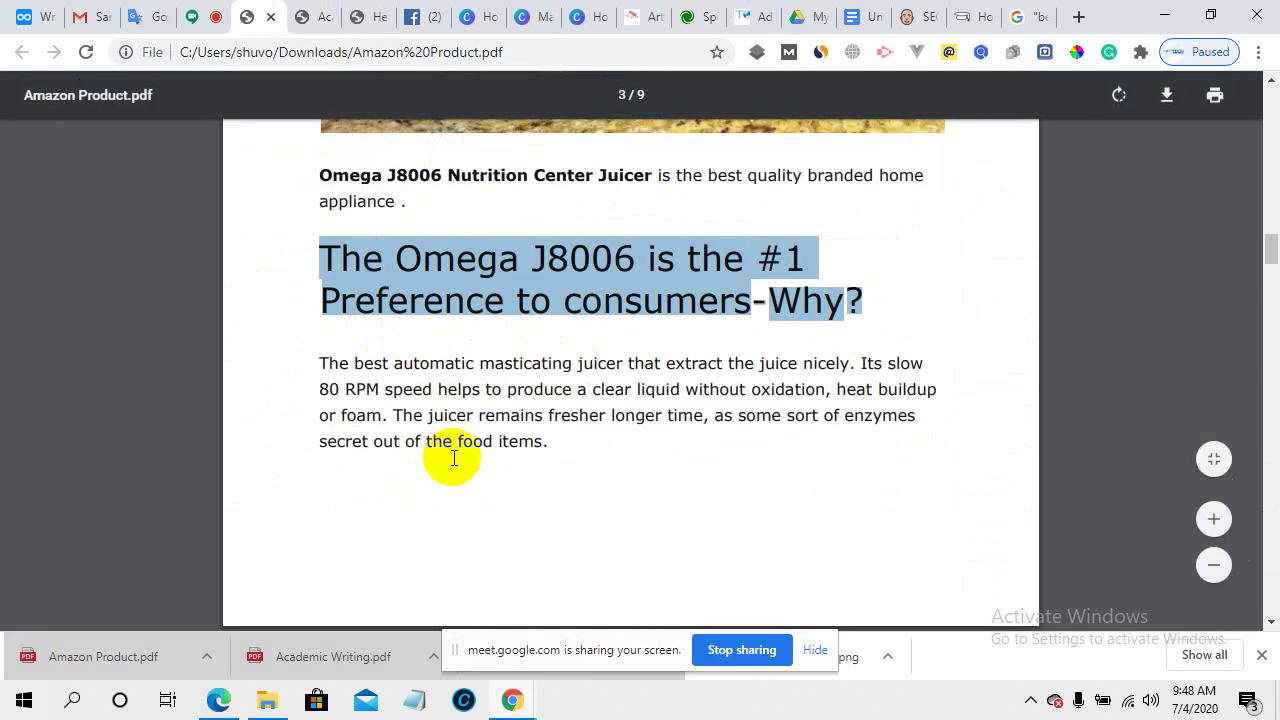
- Search Google for 'pdf to word', glance at Smallpdf, and go back to the results
scroll(507, 484, "up", 2)
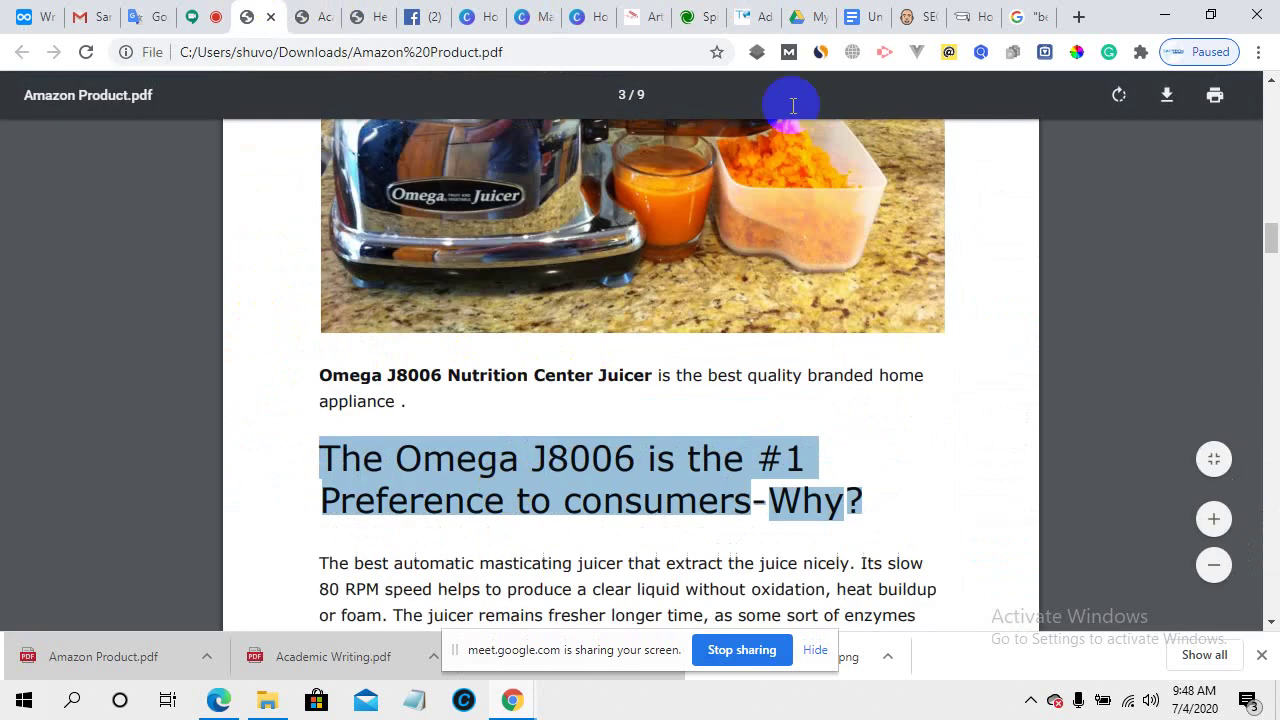
left_click(1035, 12)
left_click(349, 53)
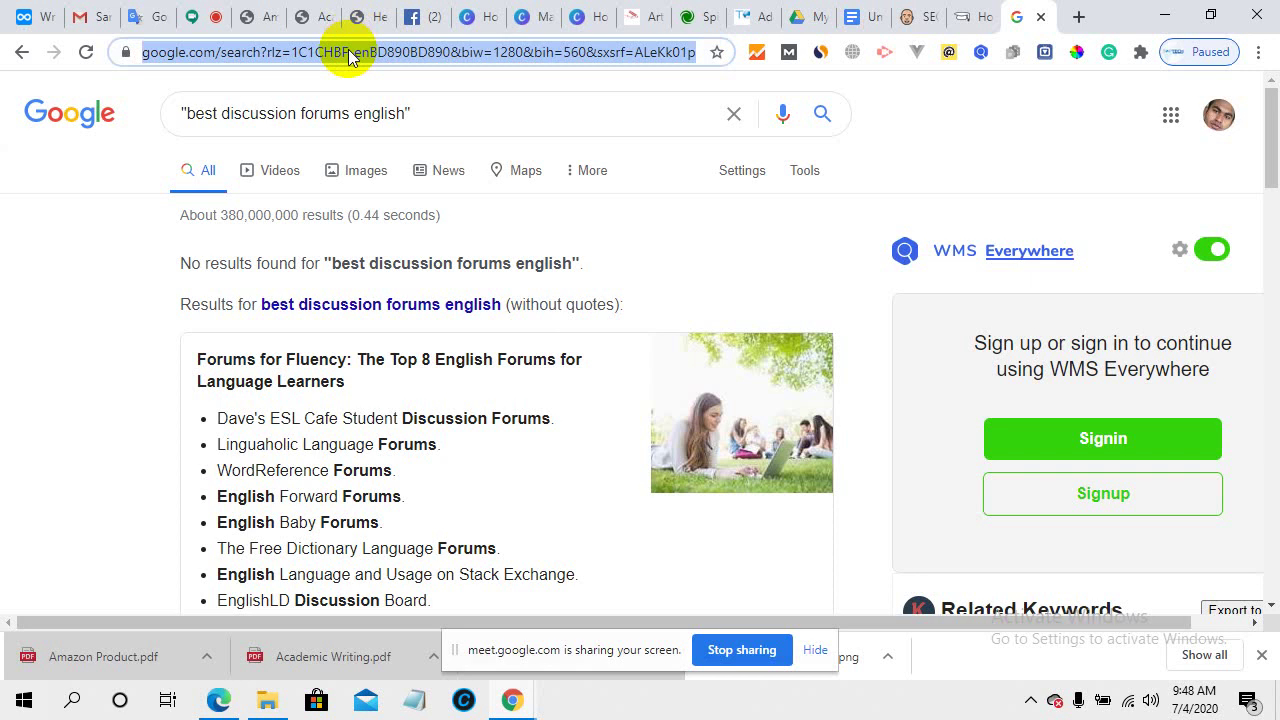
type("pdf to")
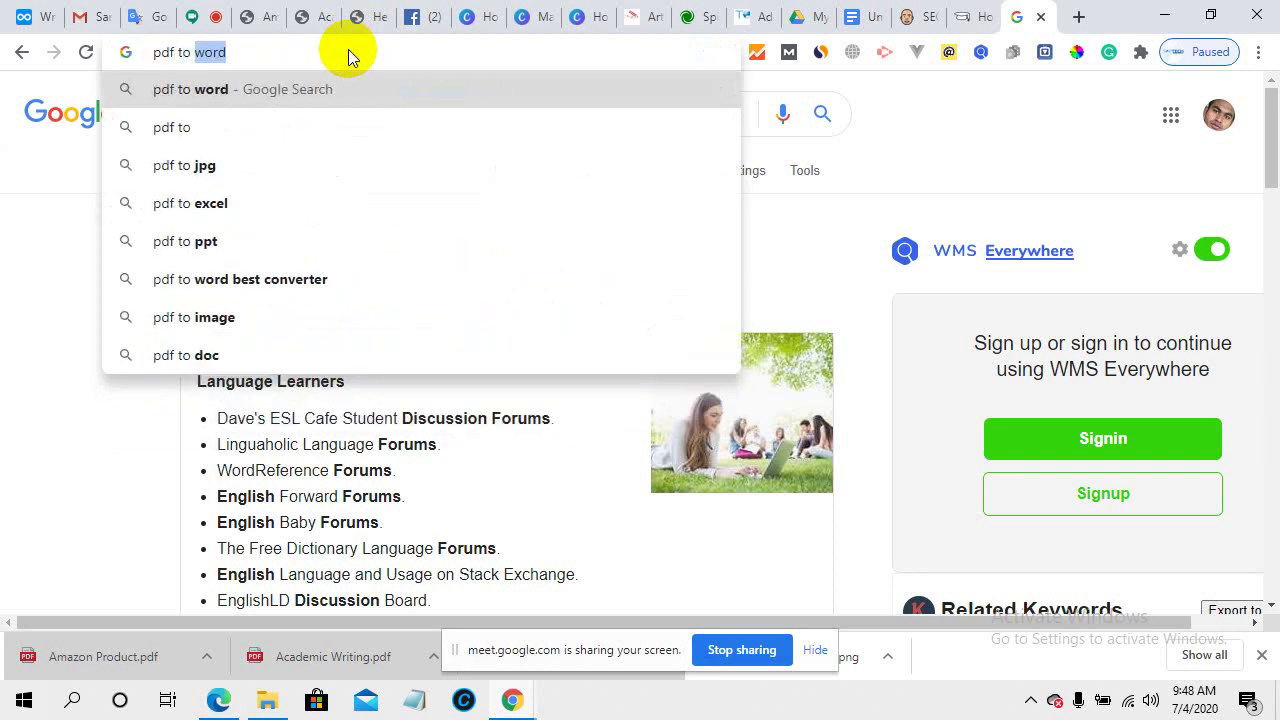
key("Return")
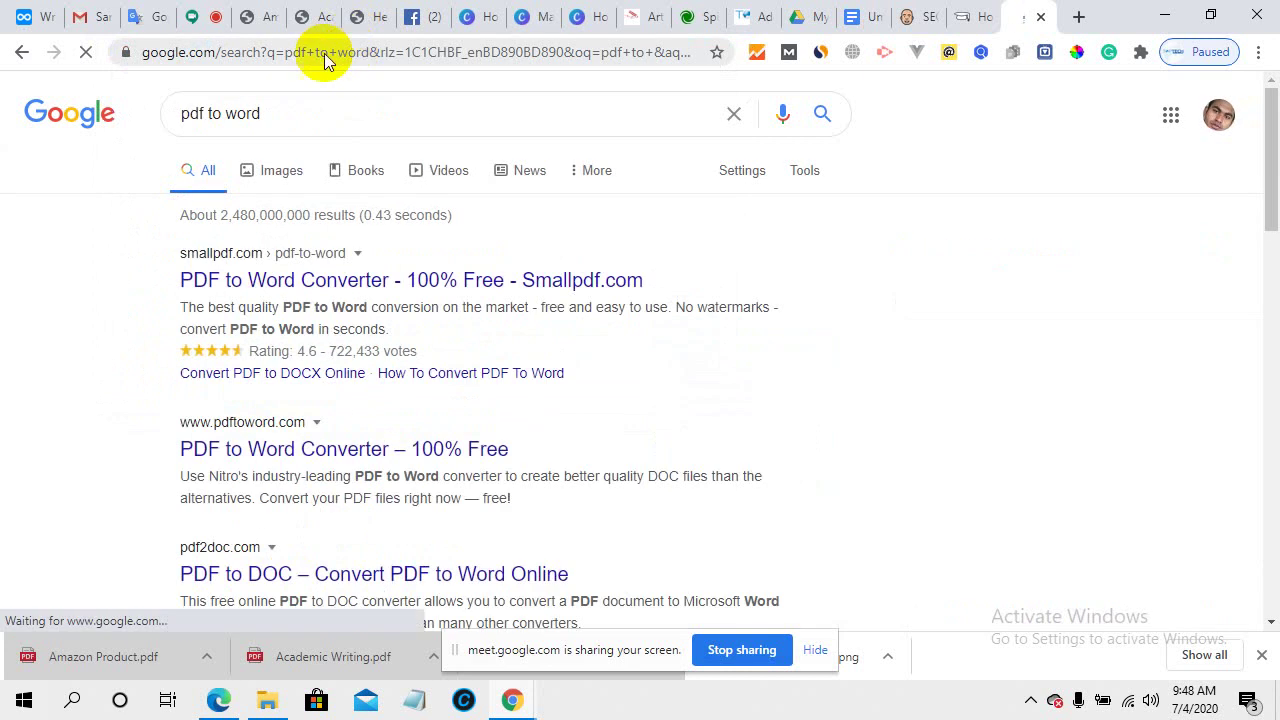
left_click(303, 280)
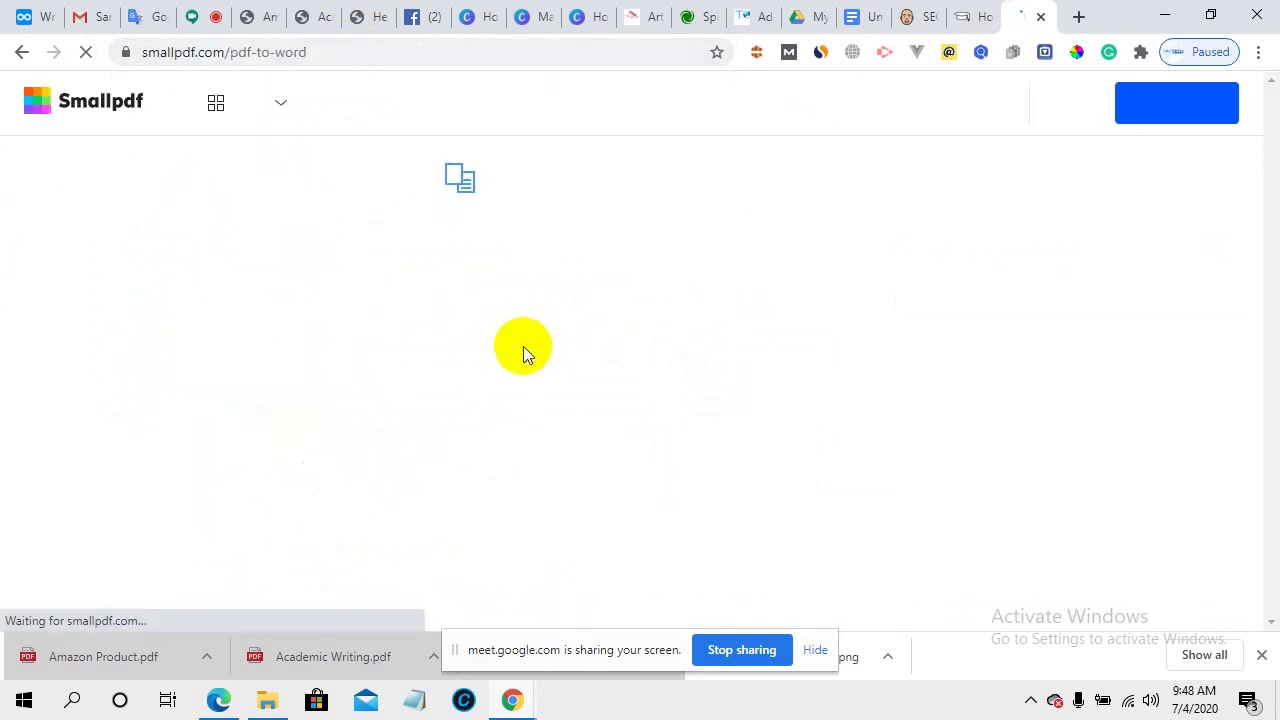
scroll(637, 356, "down", 1)
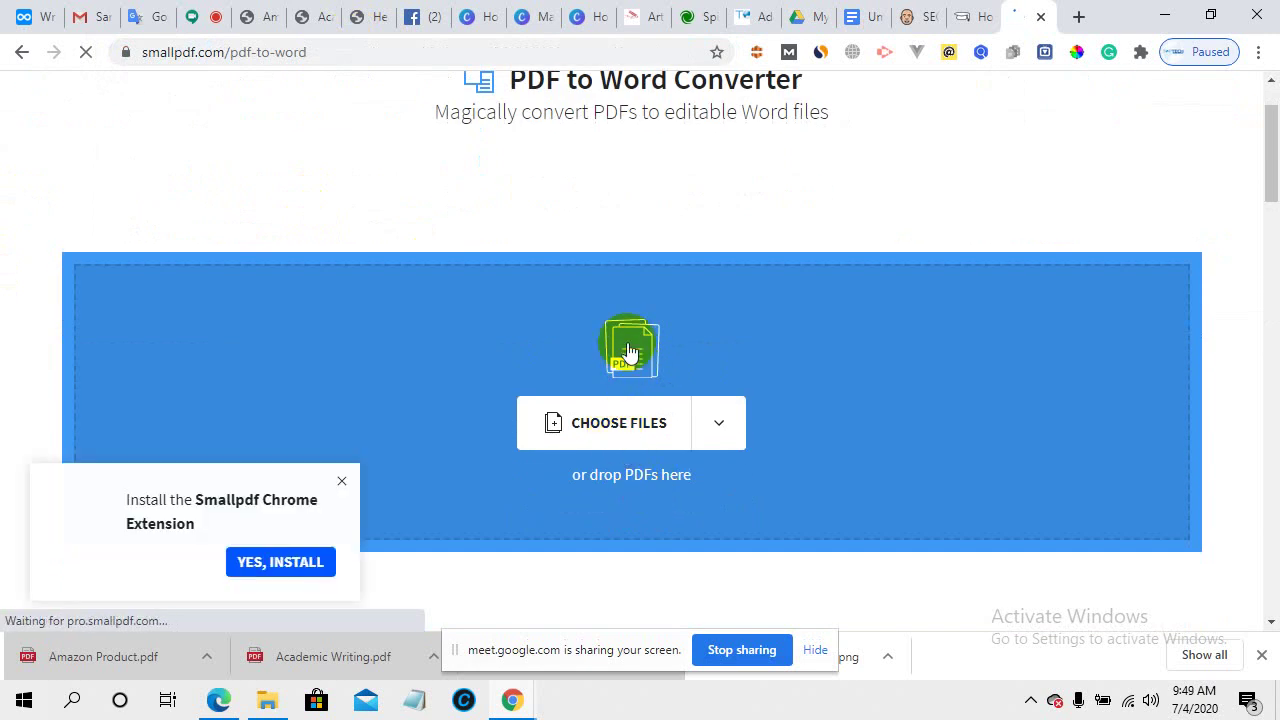
scroll(543, 375, "up", 1)
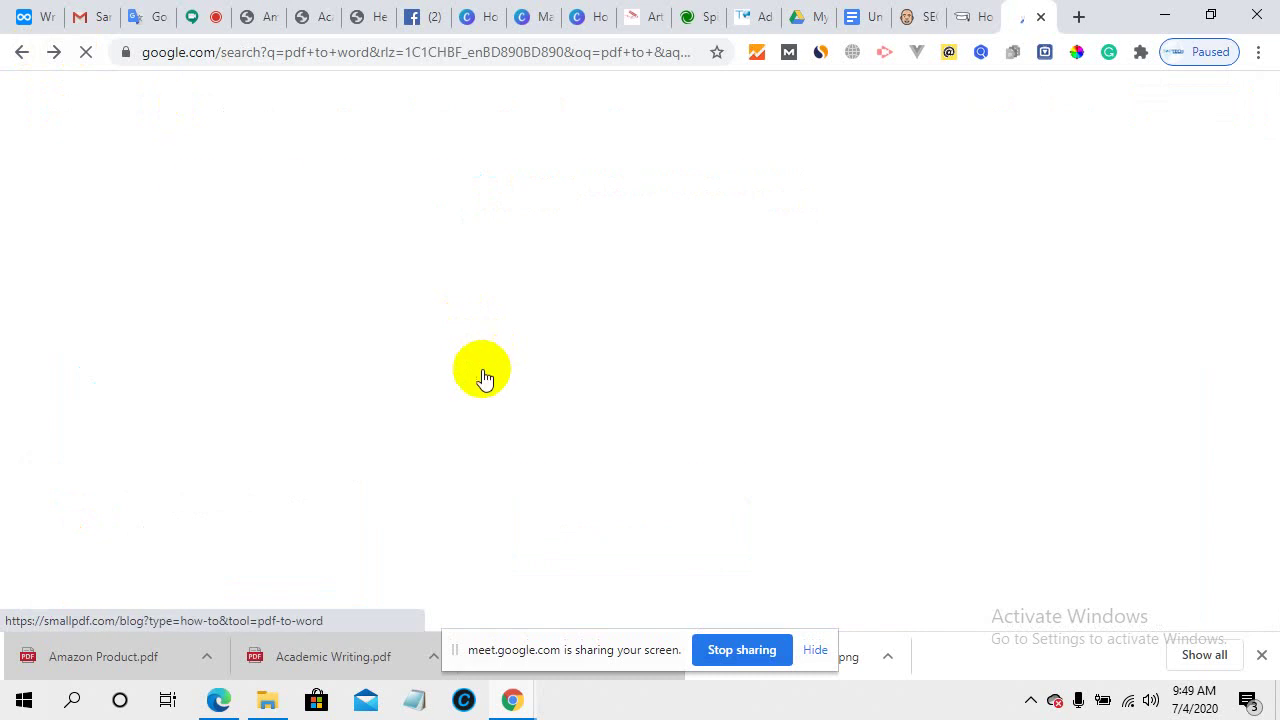
left_click(478, 373)
scroll(341, 497, "down", 2)
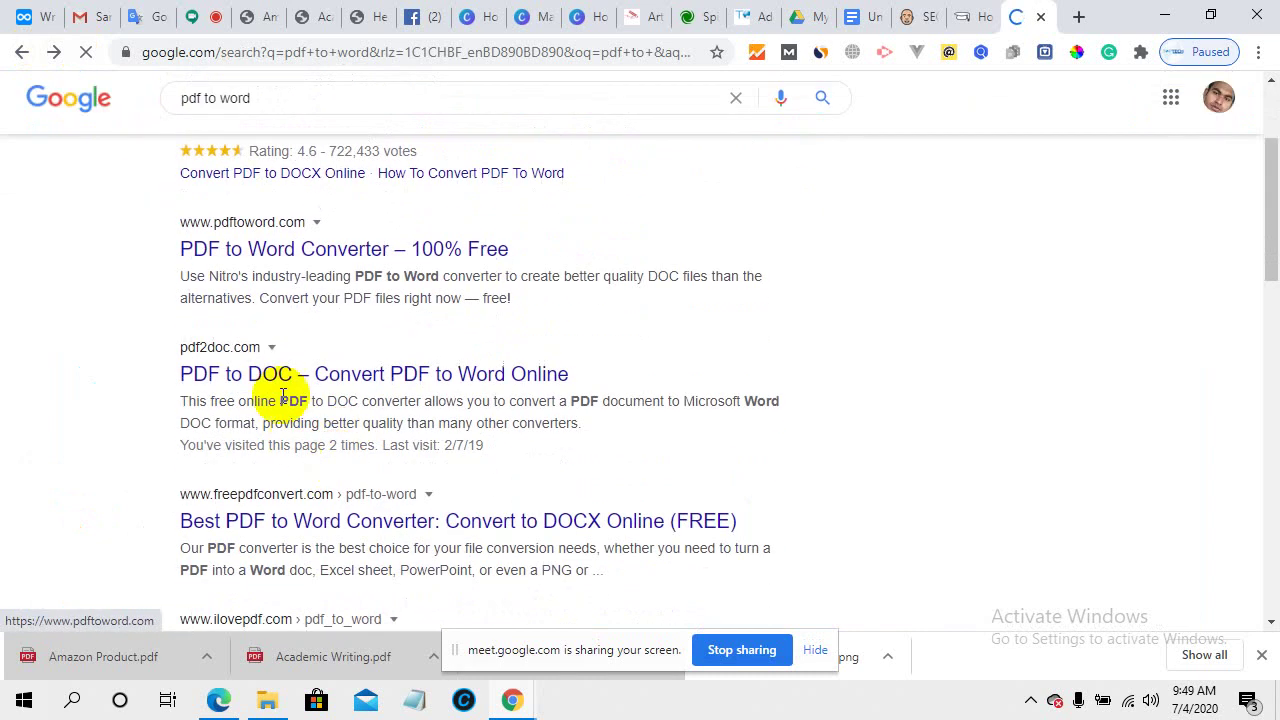
- Upload Health Blog.pdf from Downloads to pdf2doc and download the result as pdf2doc (1).zip
left_click(444, 360)
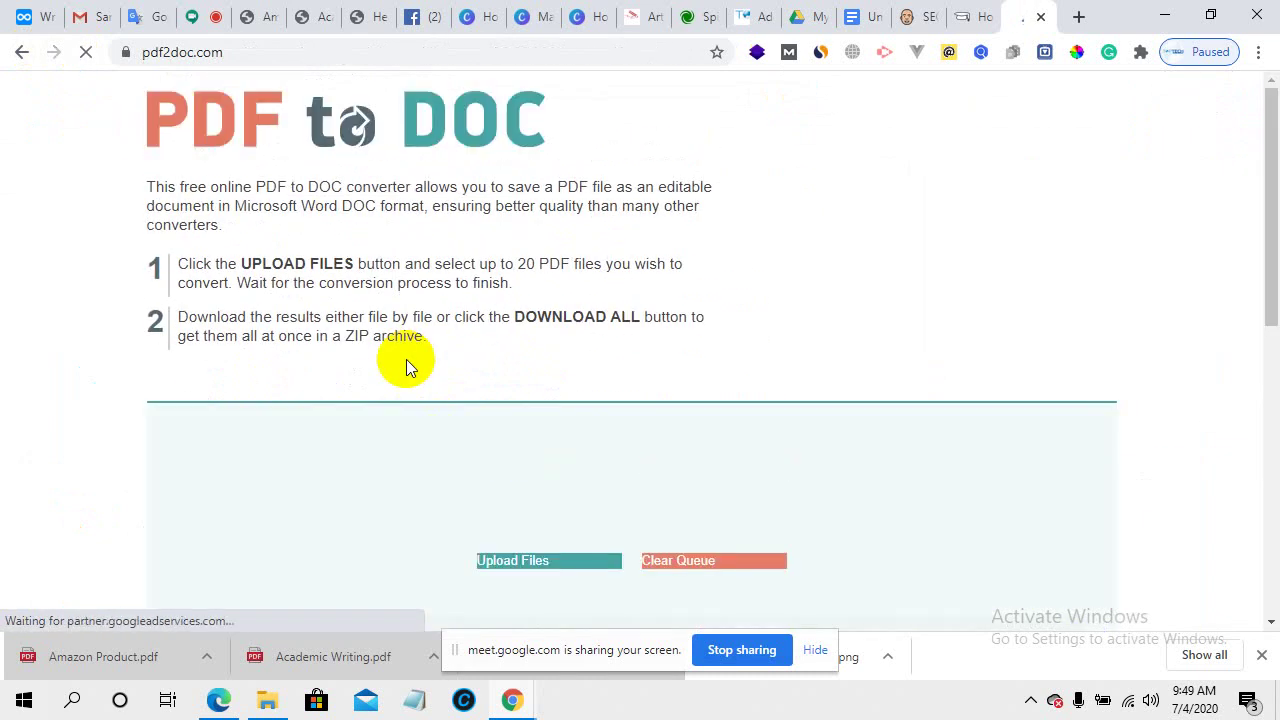
scroll(551, 455, "down", 3)
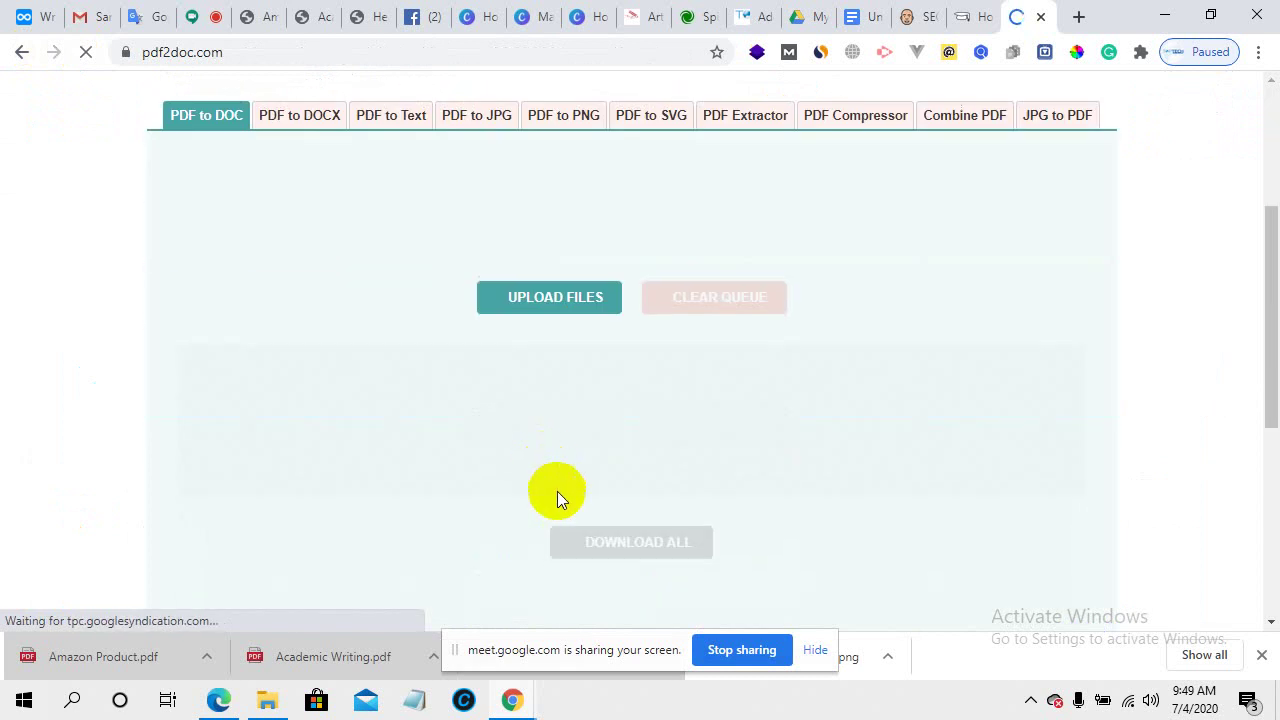
left_click(536, 297)
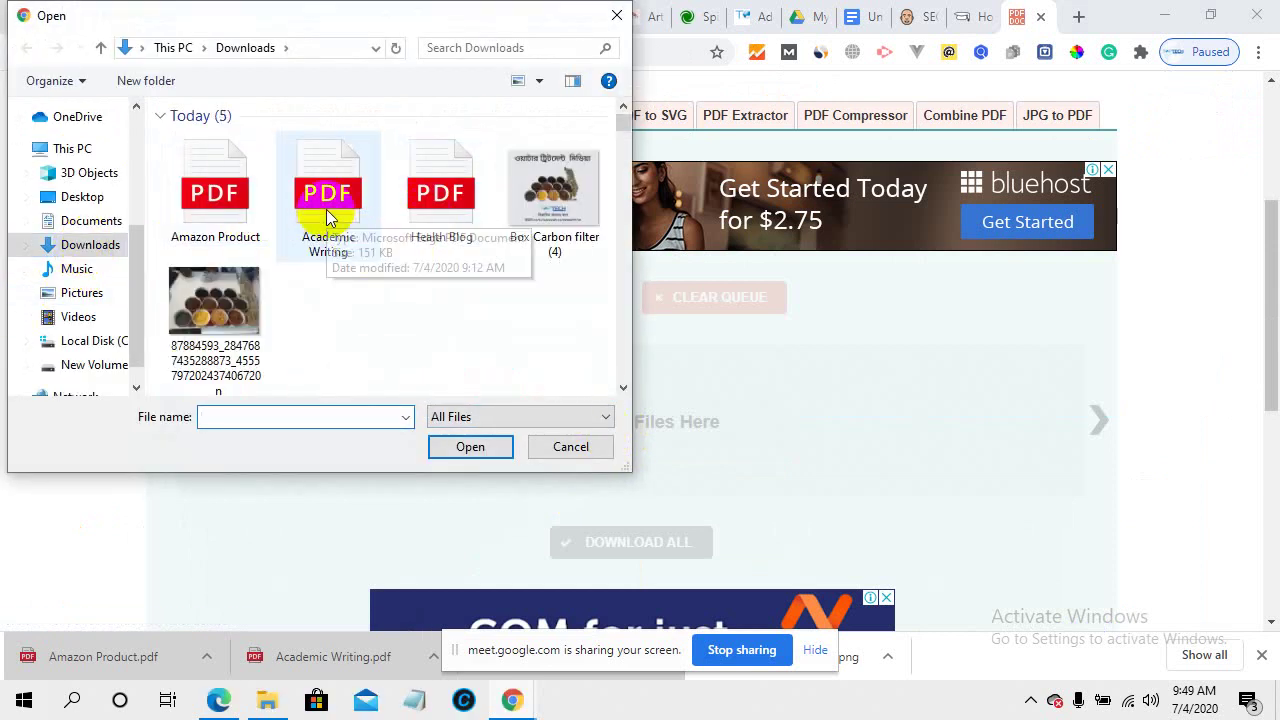
left_click(490, 197)
left_click(478, 446)
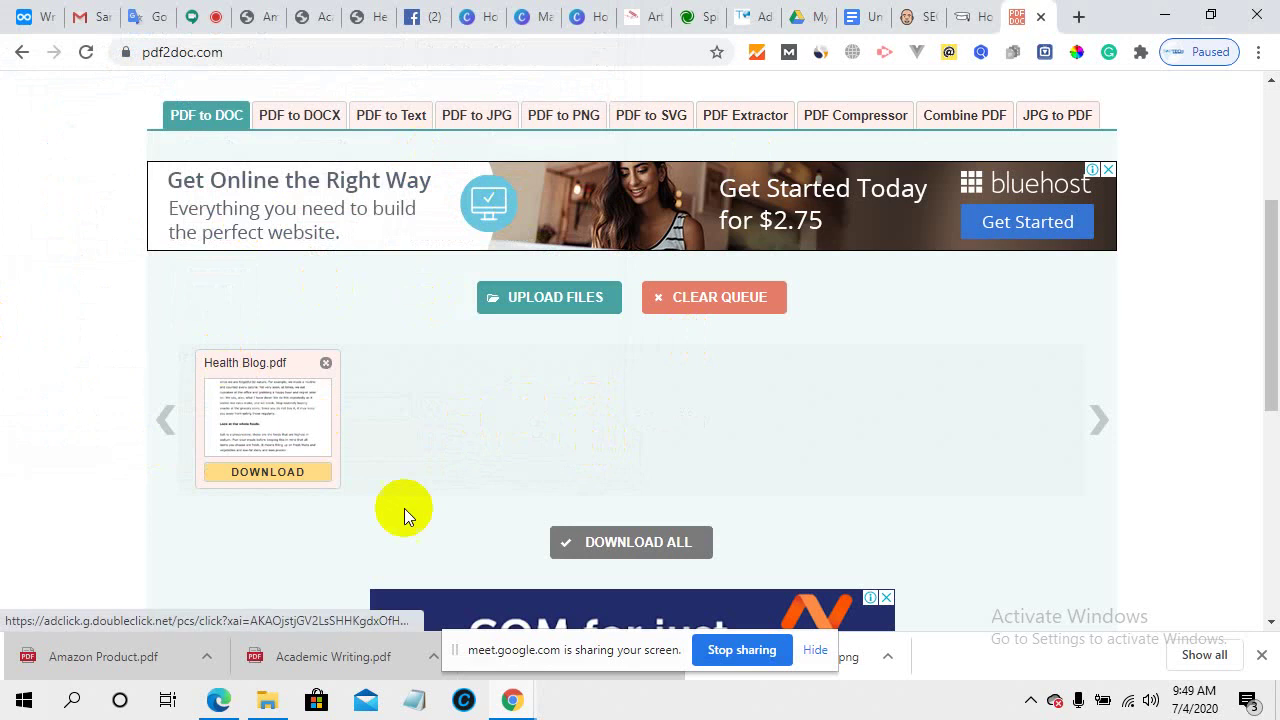
scroll(615, 515, "down", 2)
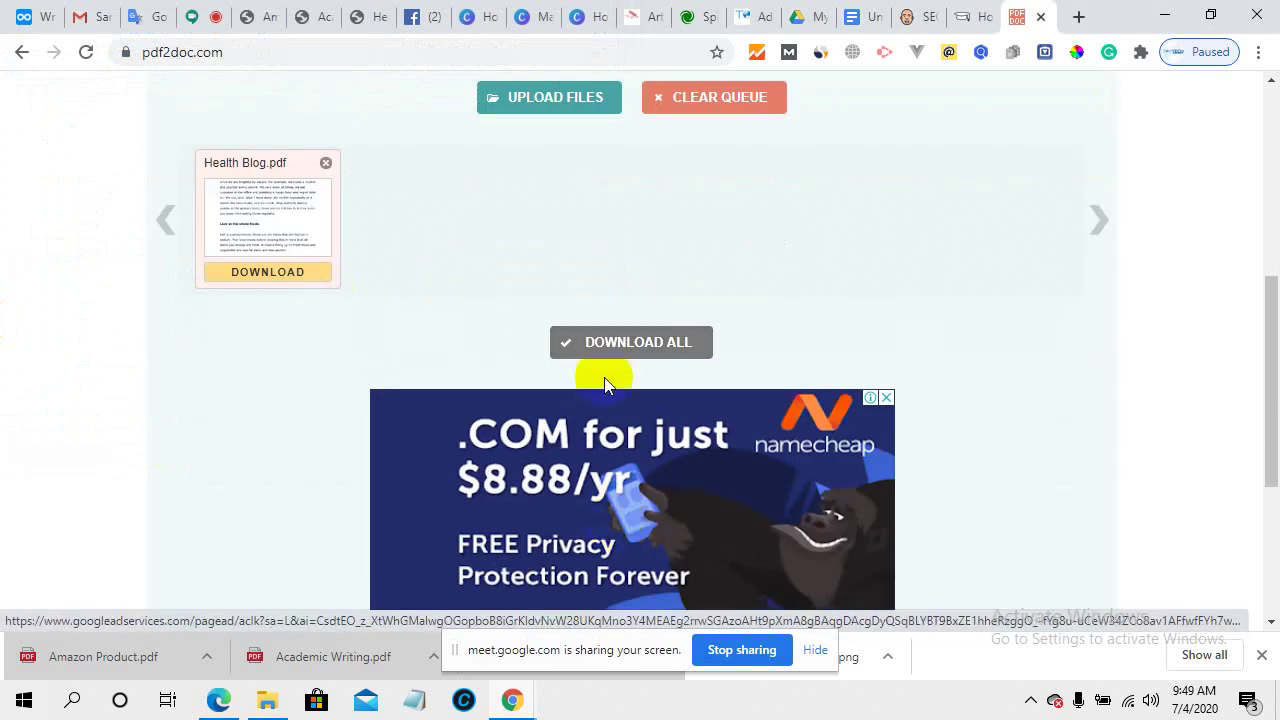
left_click(610, 345)
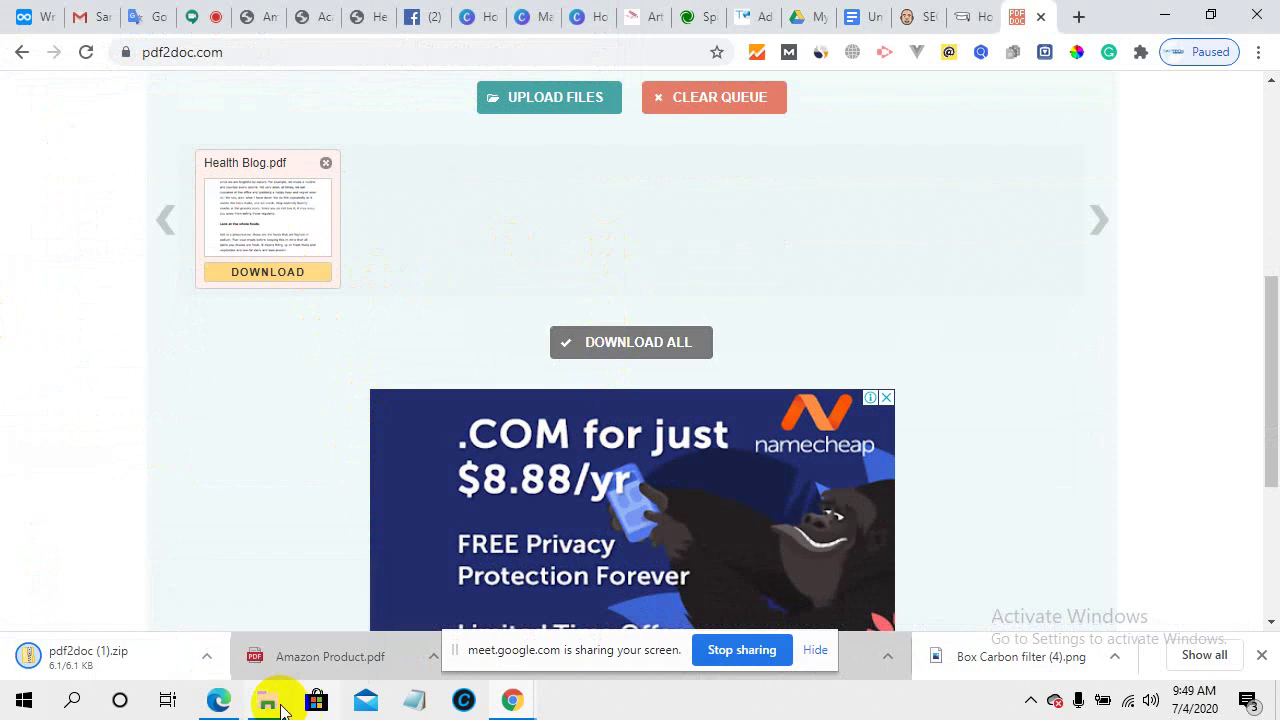
- Extract pdf2doc (1).zip in Downloads into a pdf2doc (1) folder holding the Health Blog document
left_click(252, 618)
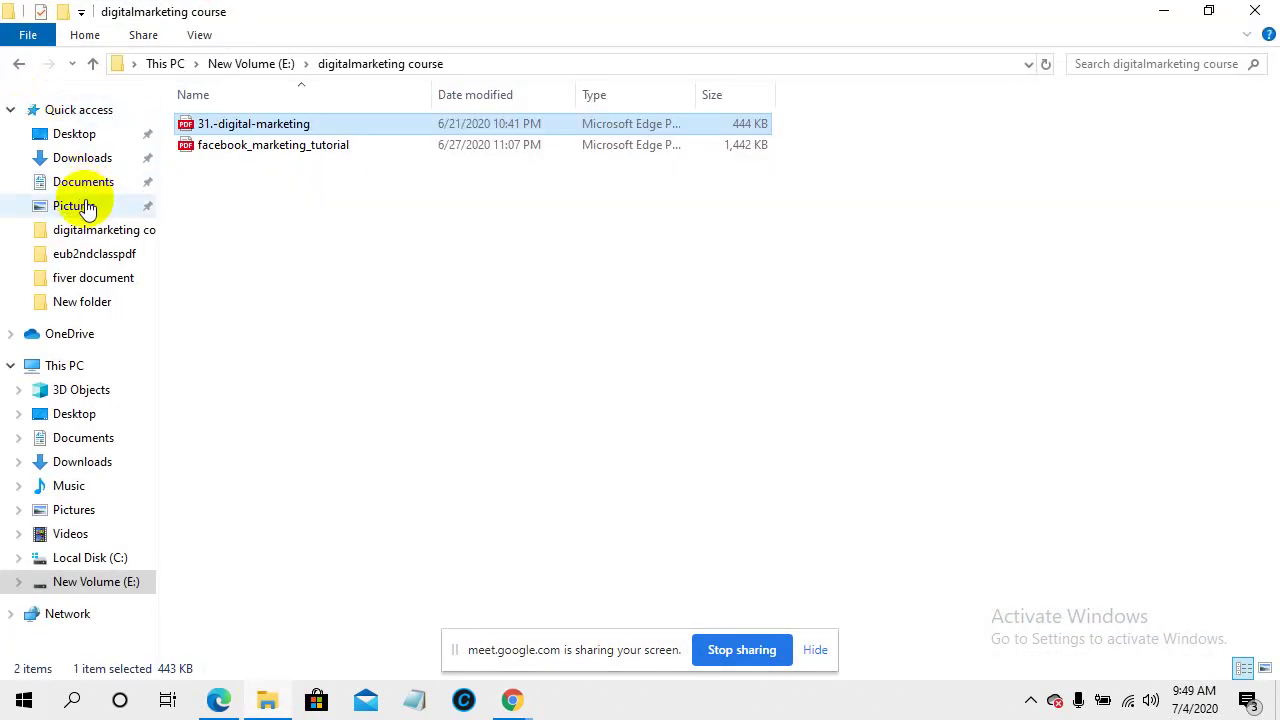
left_click(82, 158)
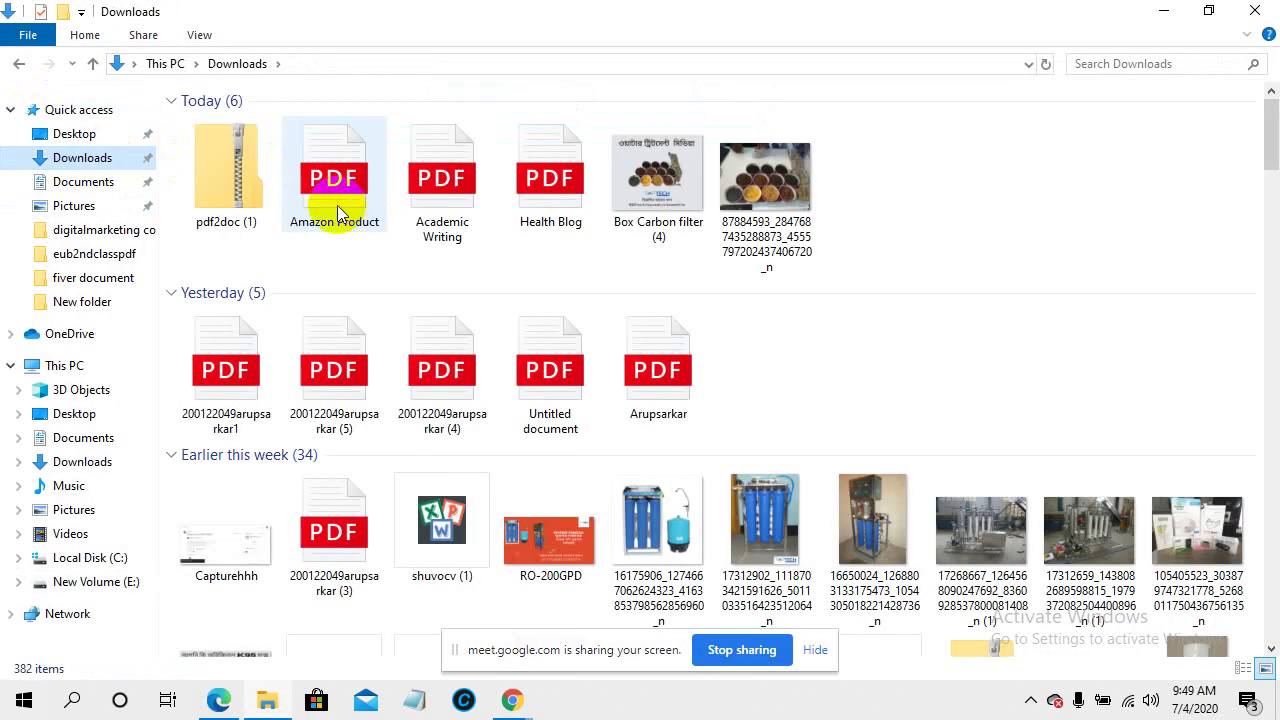
left_click(218, 190)
right_click(224, 184)
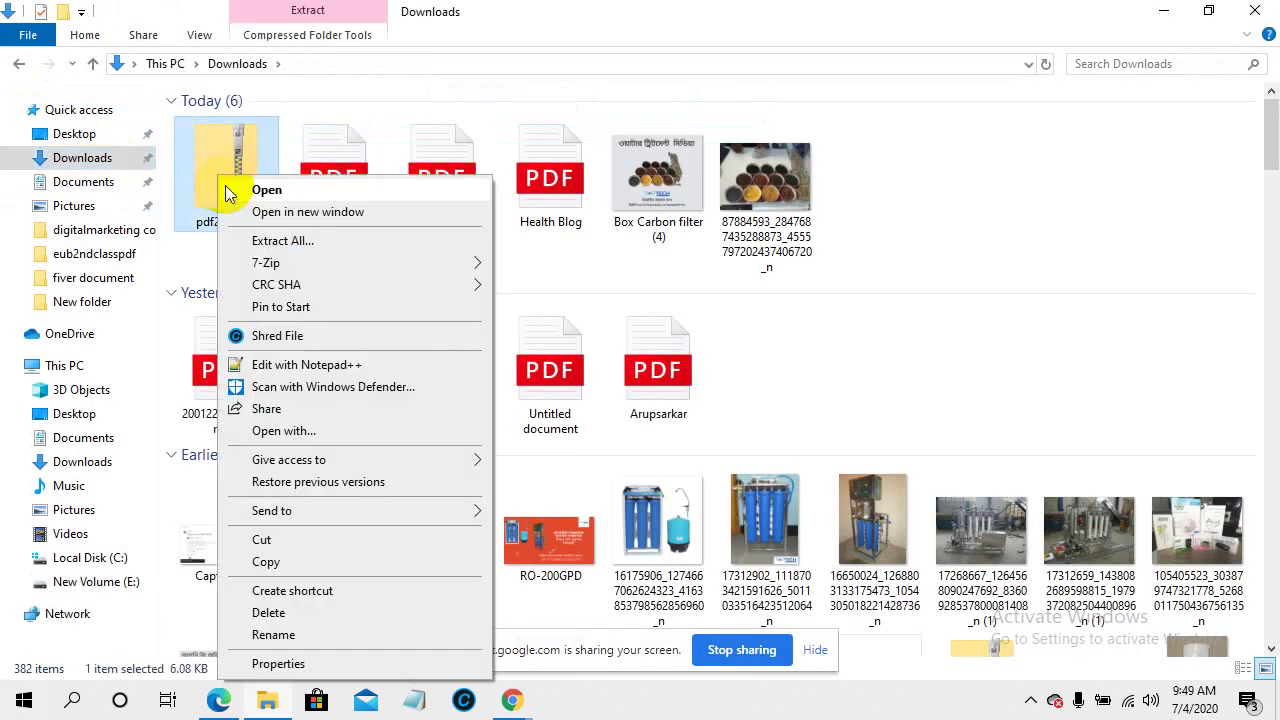
left_click(288, 240)
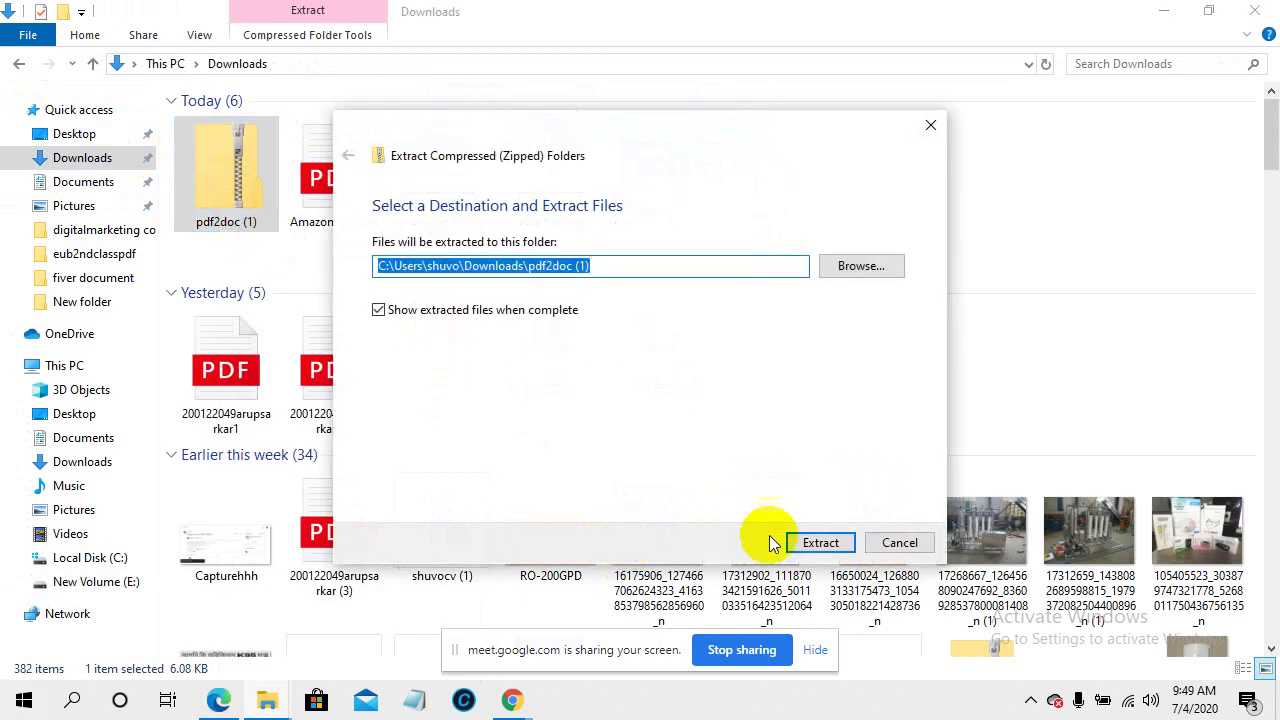
left_click(810, 542)
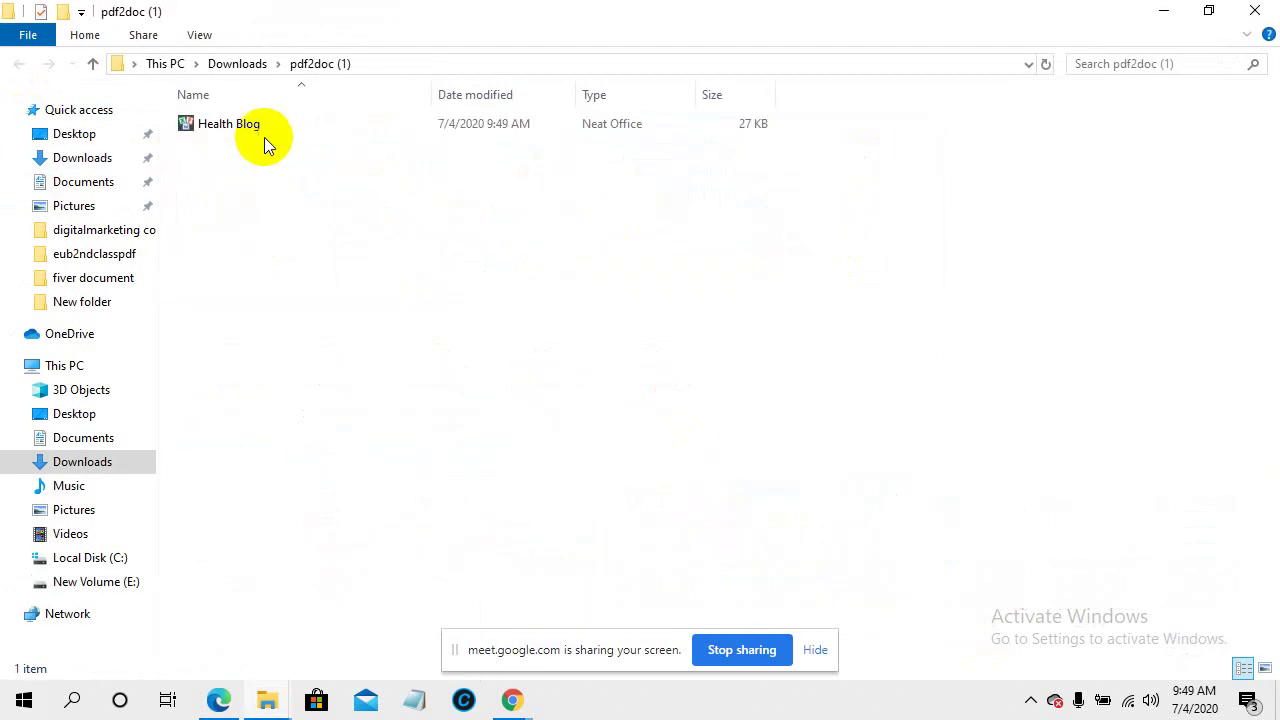
left_click(251, 128)
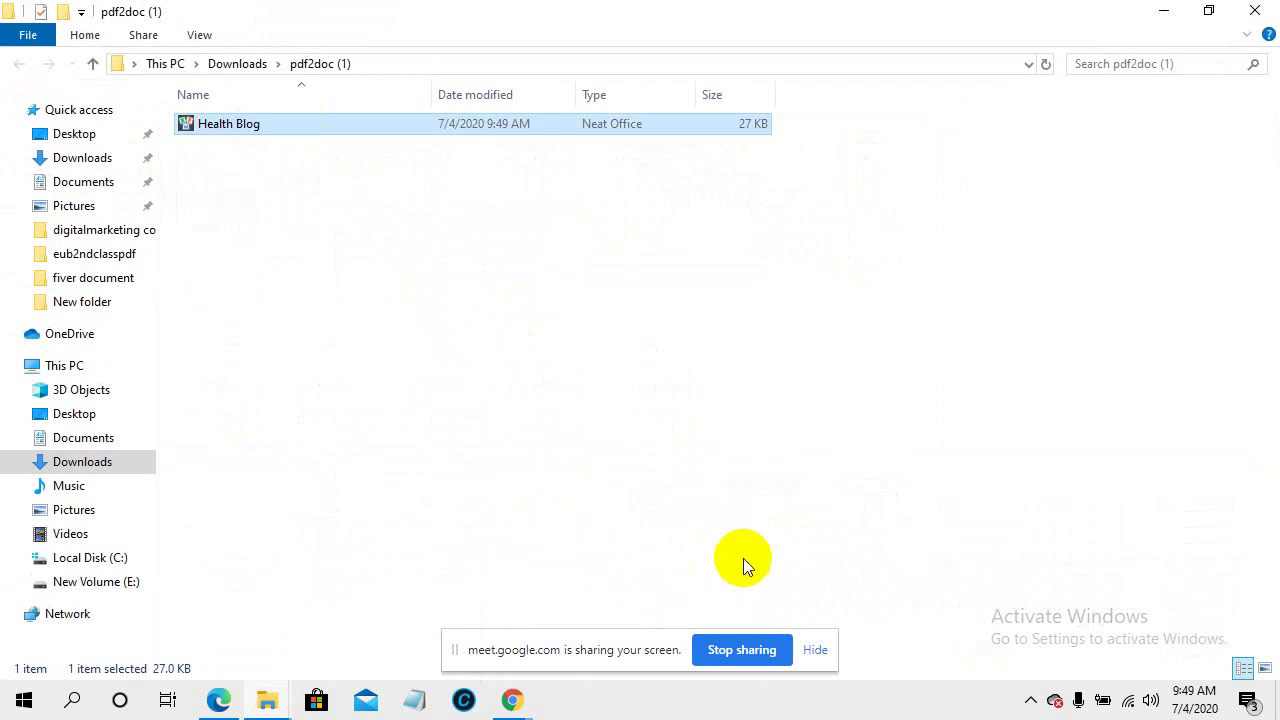
left_click(815, 650)
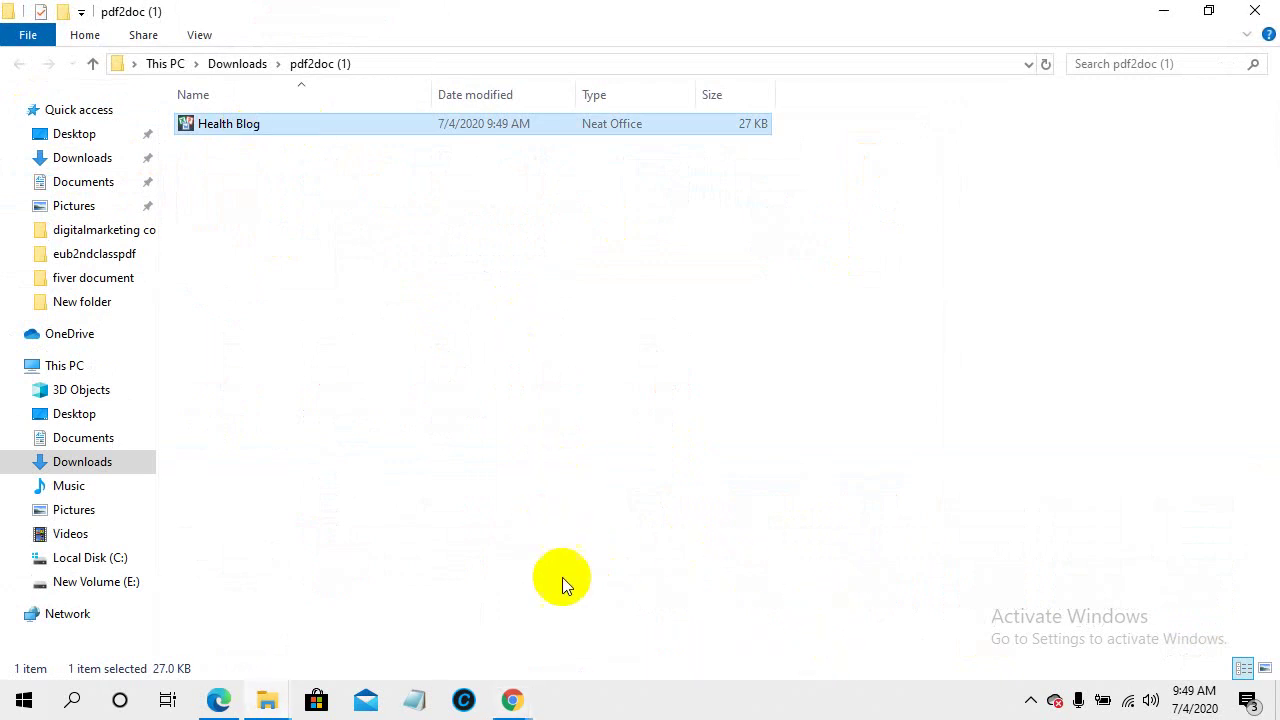
mouse_move(510, 703)
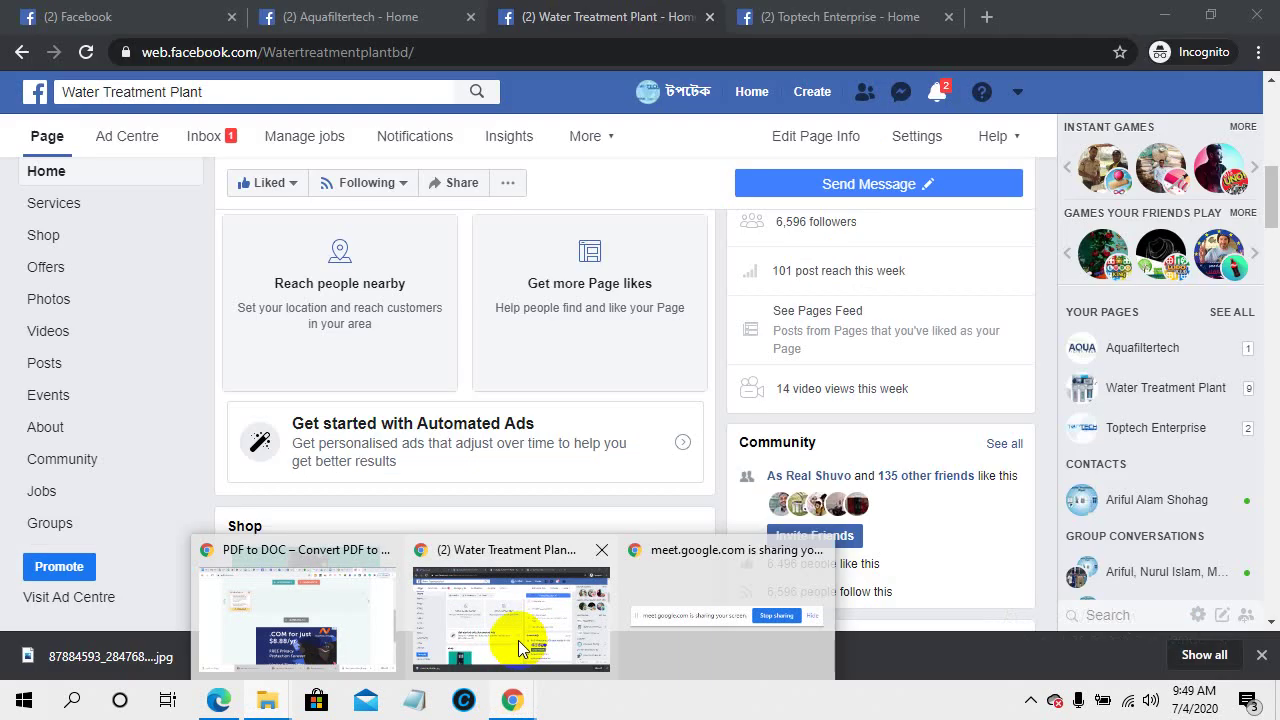
- Return to the pdf2doc Chrome window and close both loading Canva design tabs
left_click(518, 640)
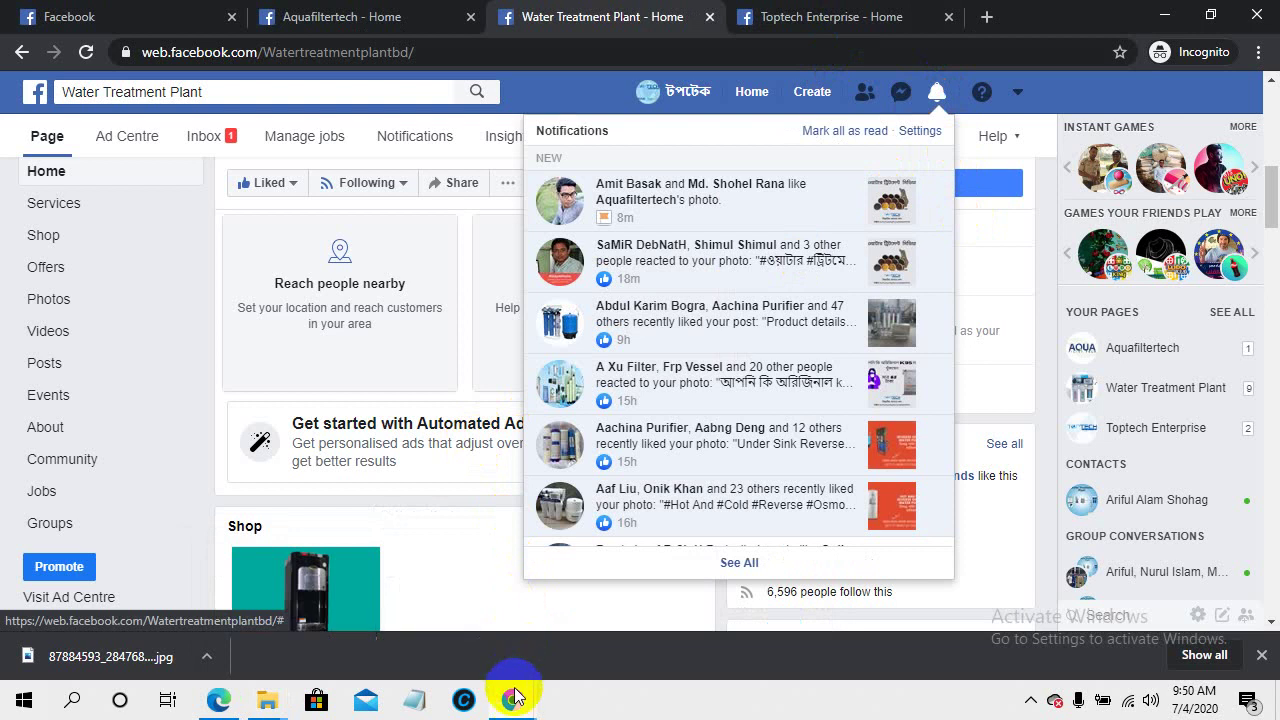
mouse_move(517, 703)
left_click(345, 590)
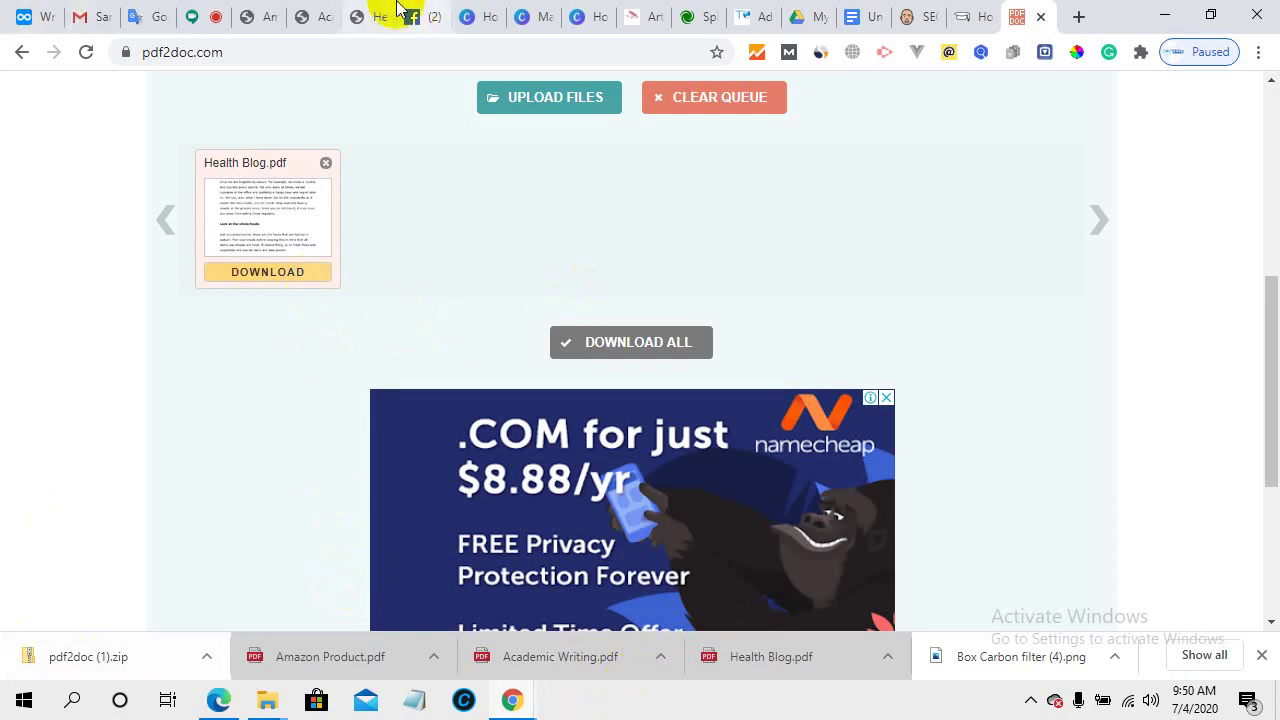
left_click(479, 14)
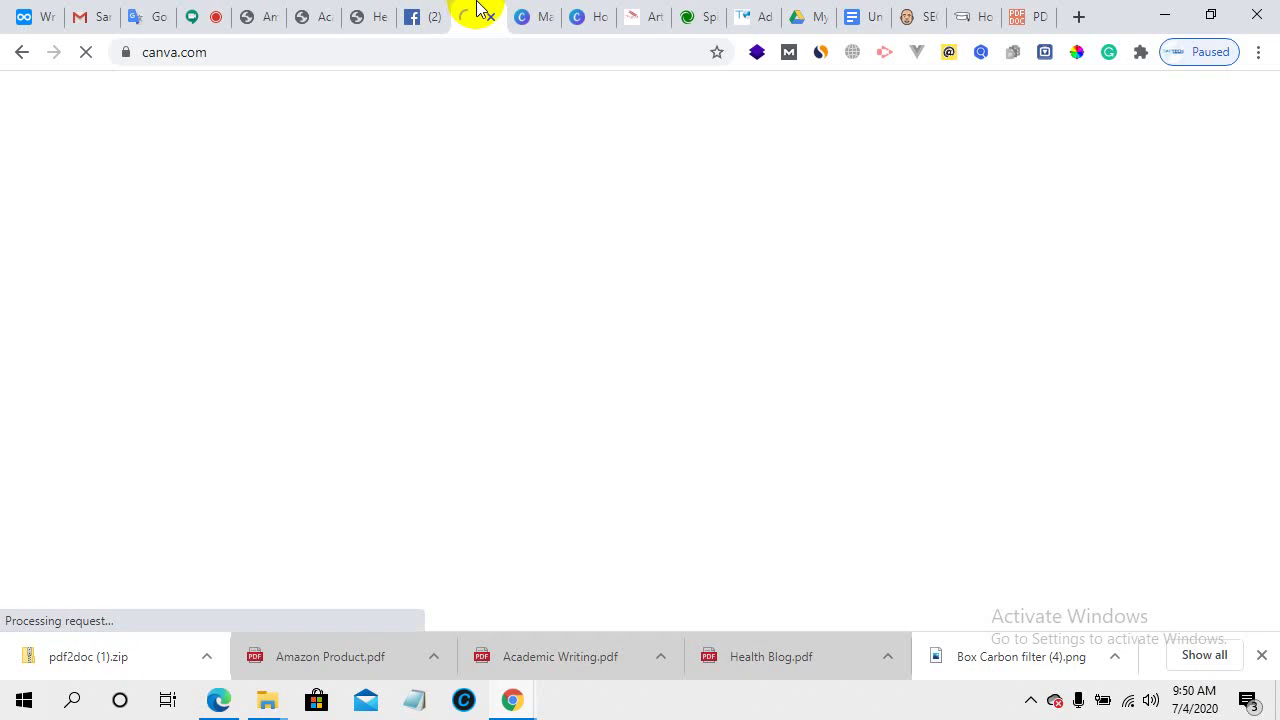
left_click(487, 18)
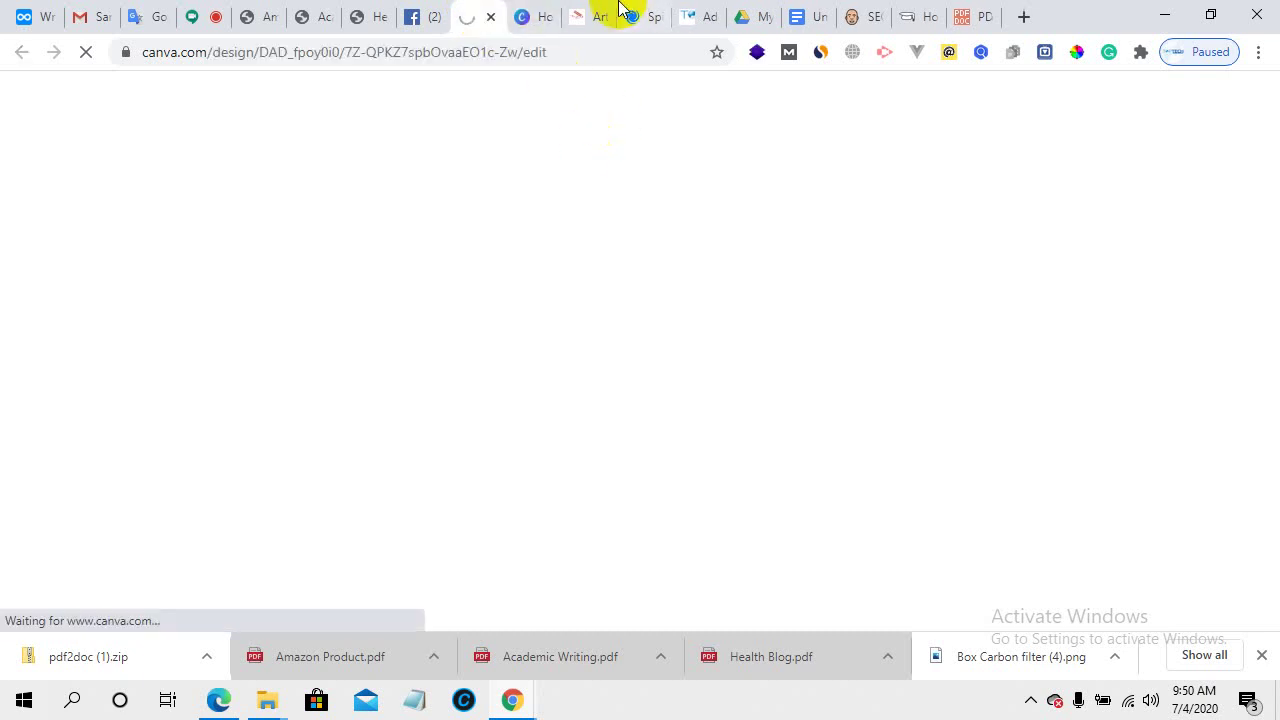
left_click(588, 12)
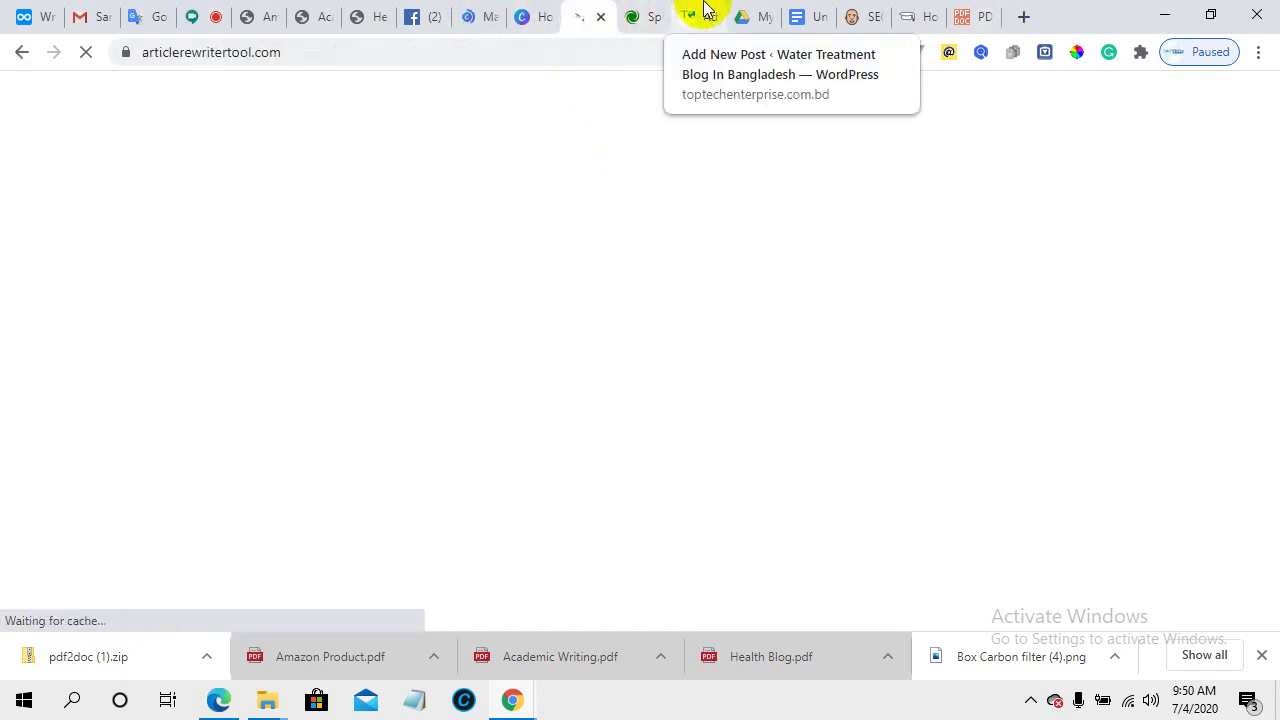
- Move past the Amazon Product and Academic Writing PDFs to Health Blog.pdf and scroll through it
left_click(276, 8)
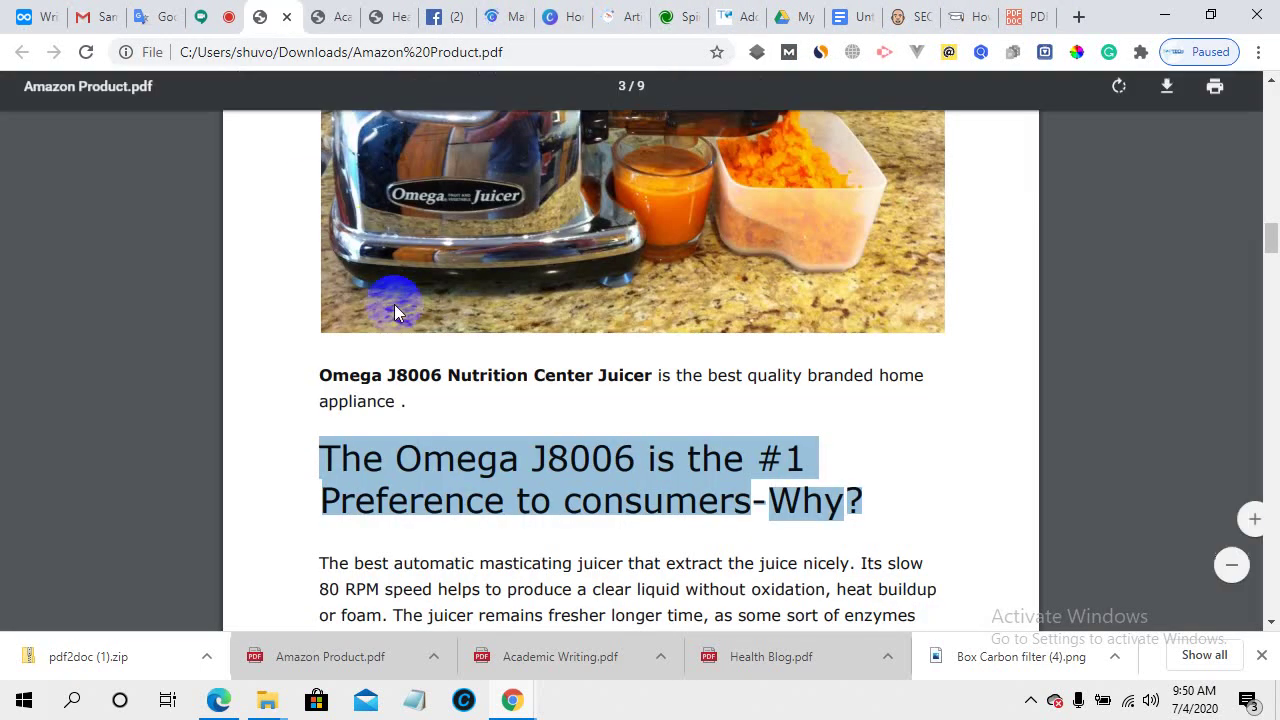
left_click(324, 12)
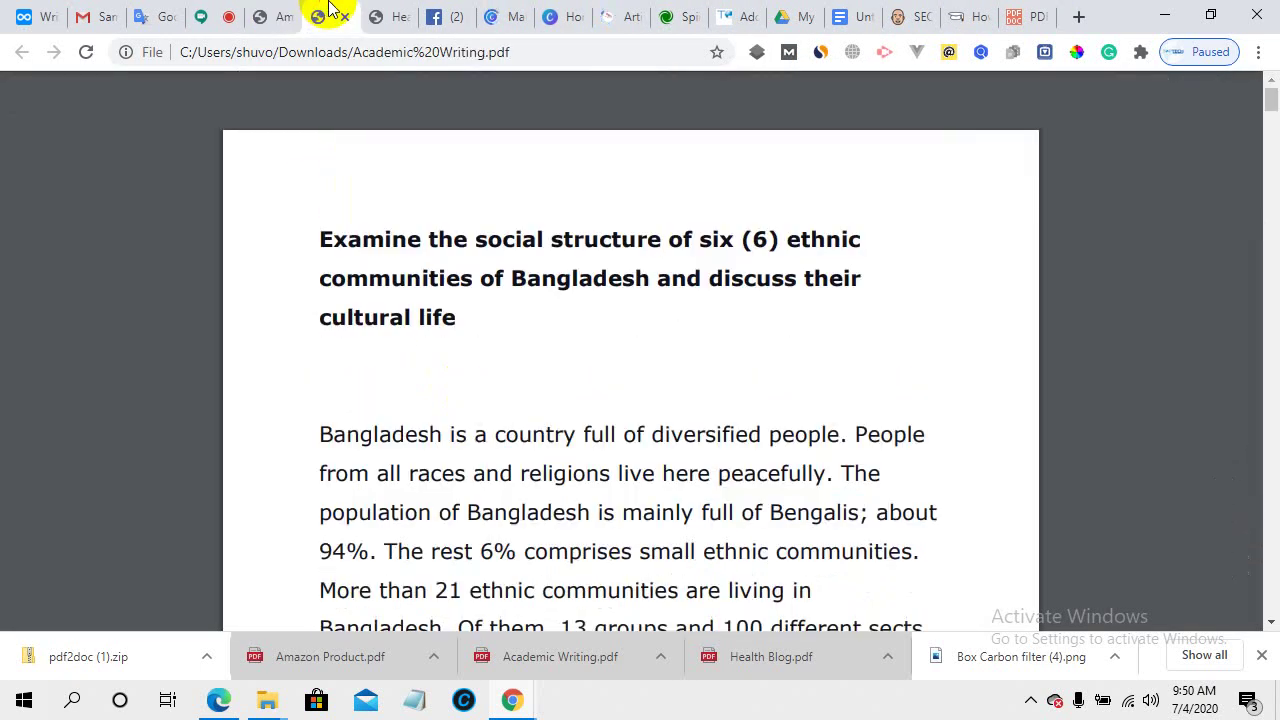
left_click(378, 10)
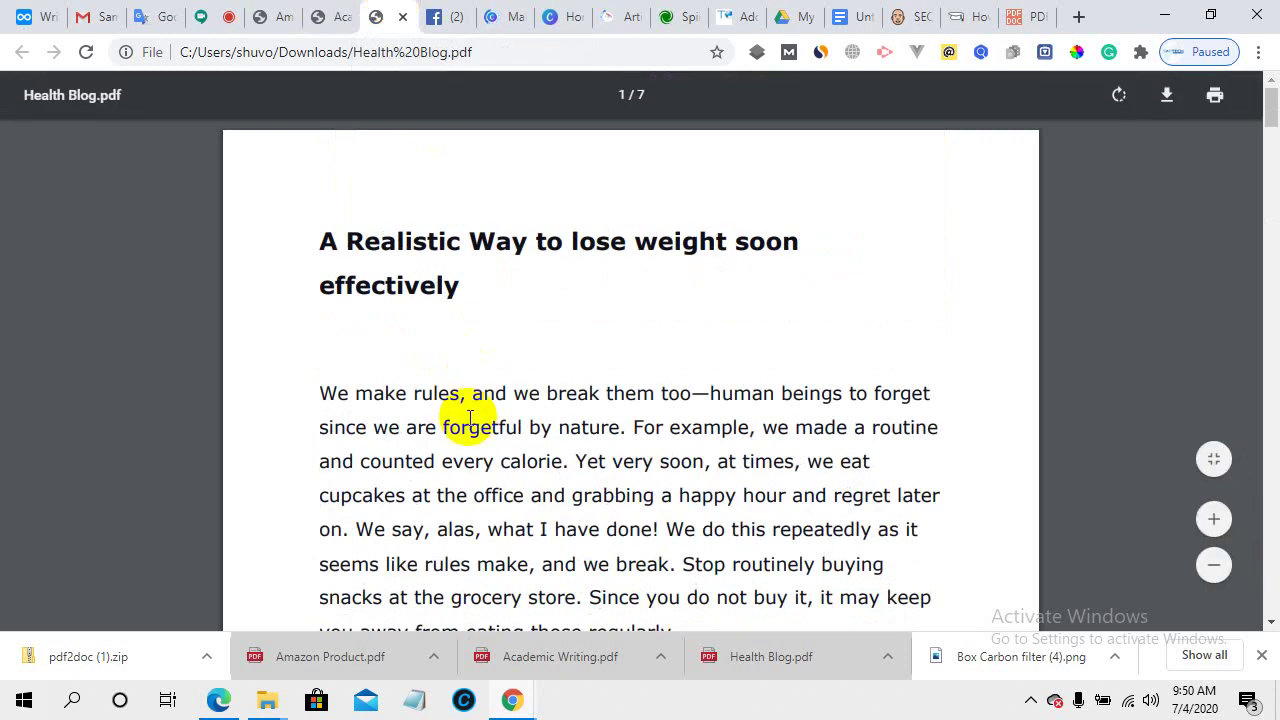
scroll(469, 418, "down", 15)
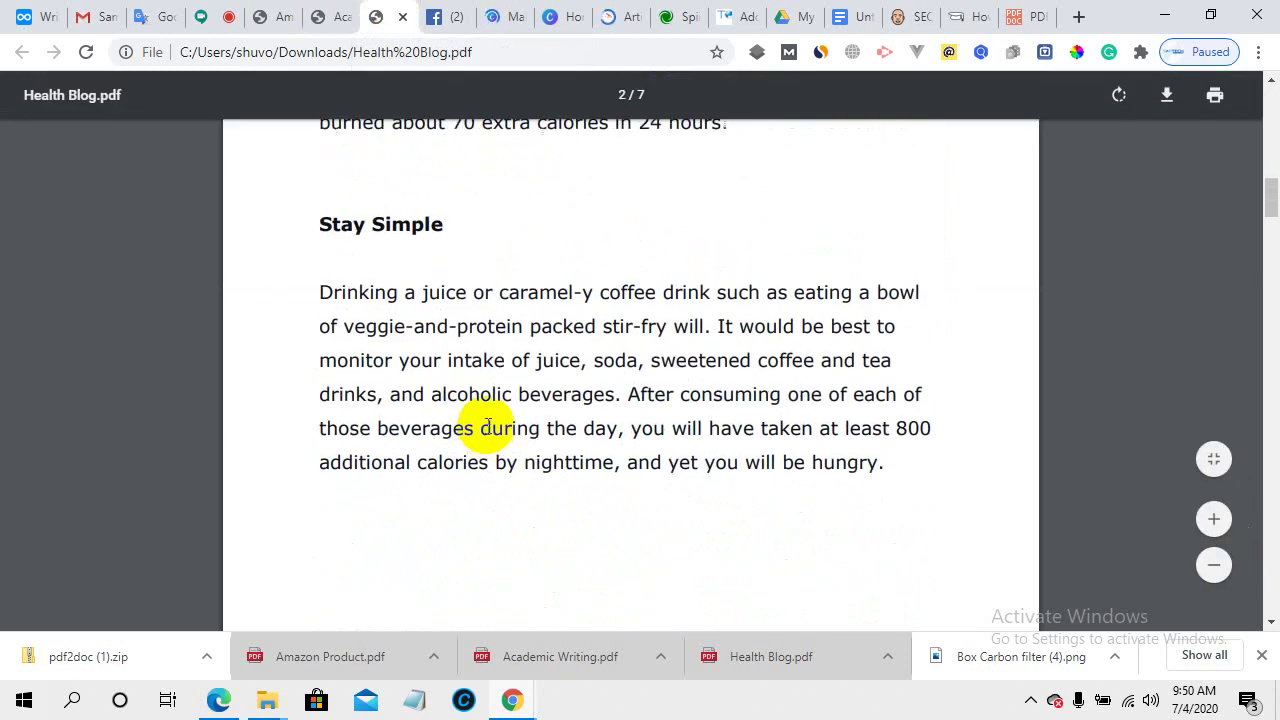
scroll(488, 425, "up", 15)
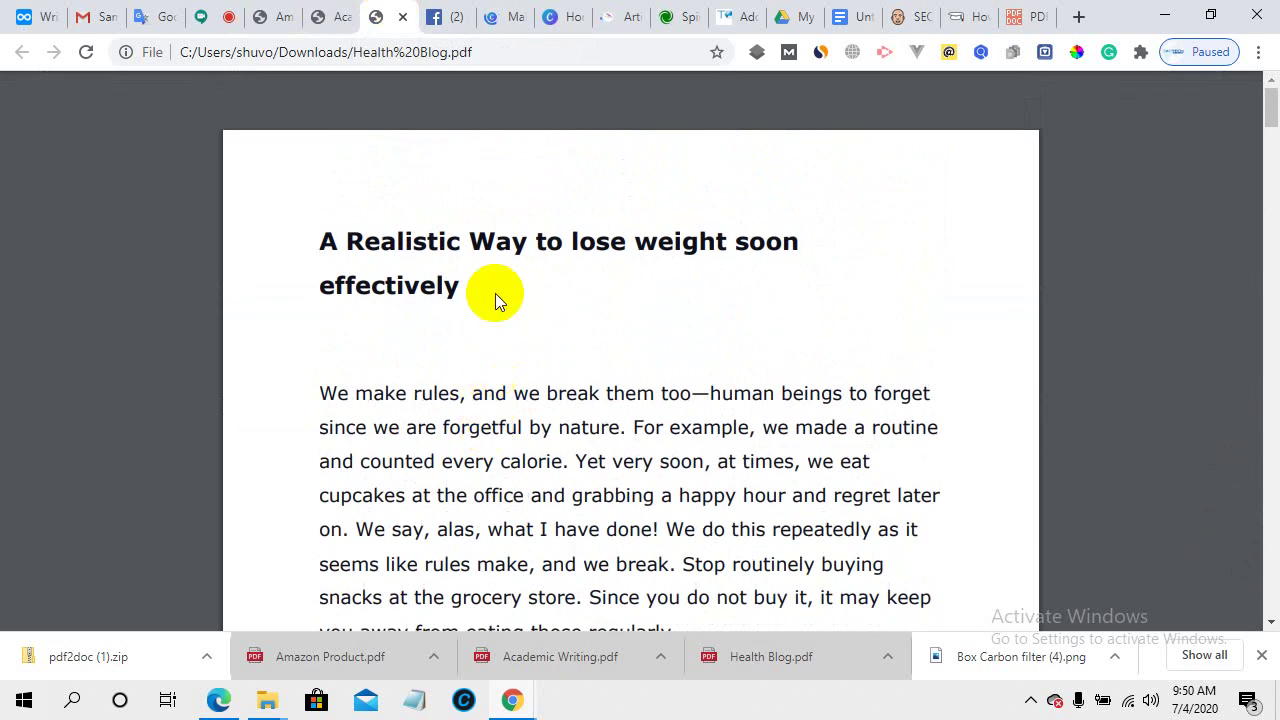
scroll(451, 354, "down", 4)
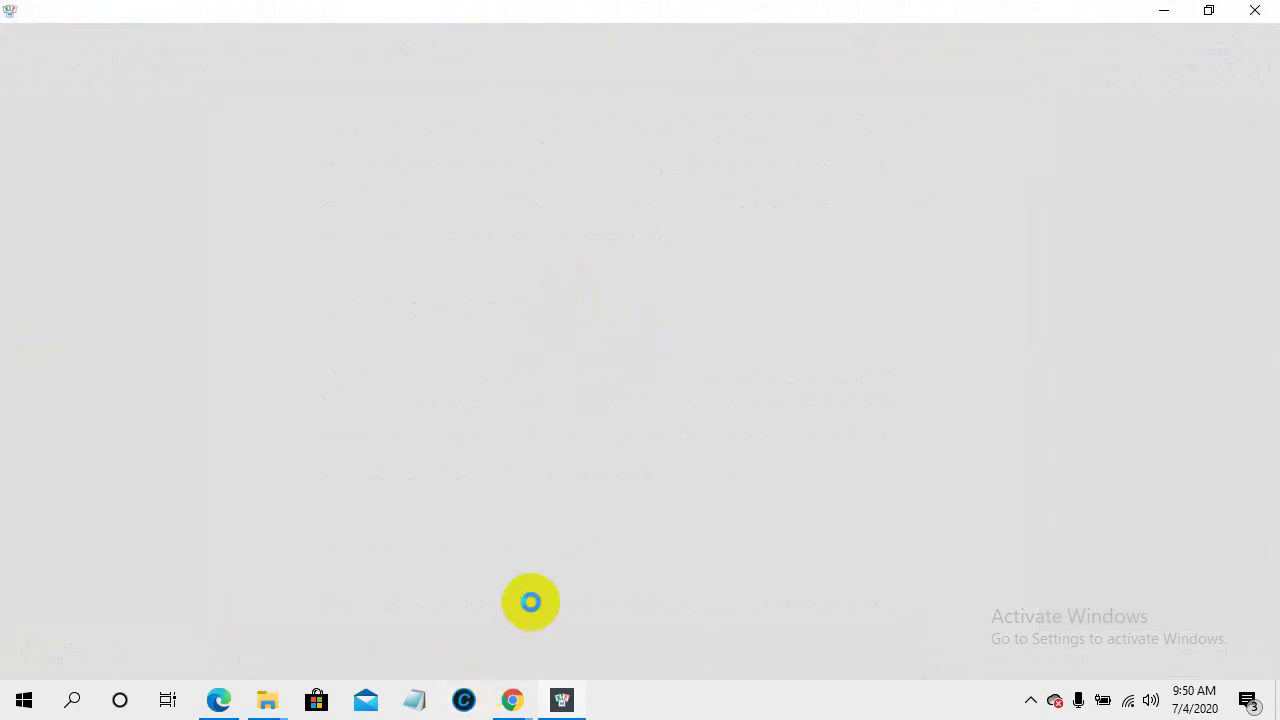
- Select all text in Health Blog.doc with Ctrl+A, then return to Health Blog.pdf in Chrome
mouse_move(511, 700)
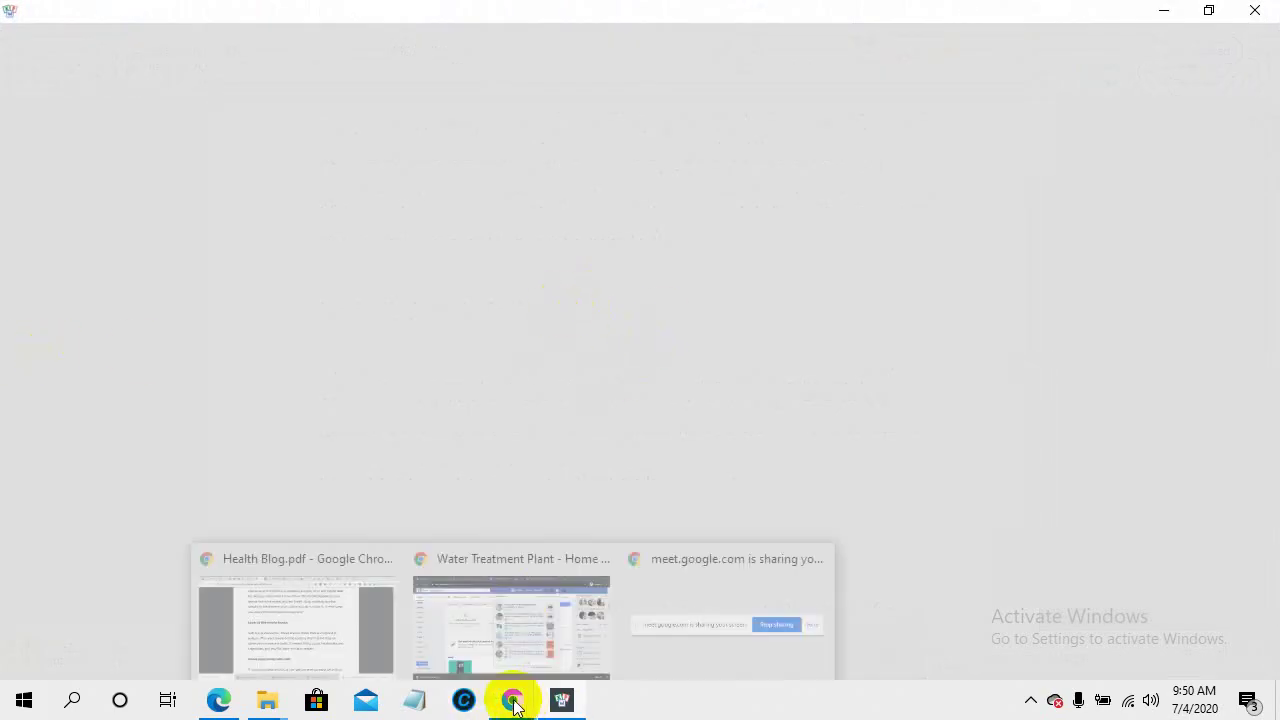
left_click(293, 611)
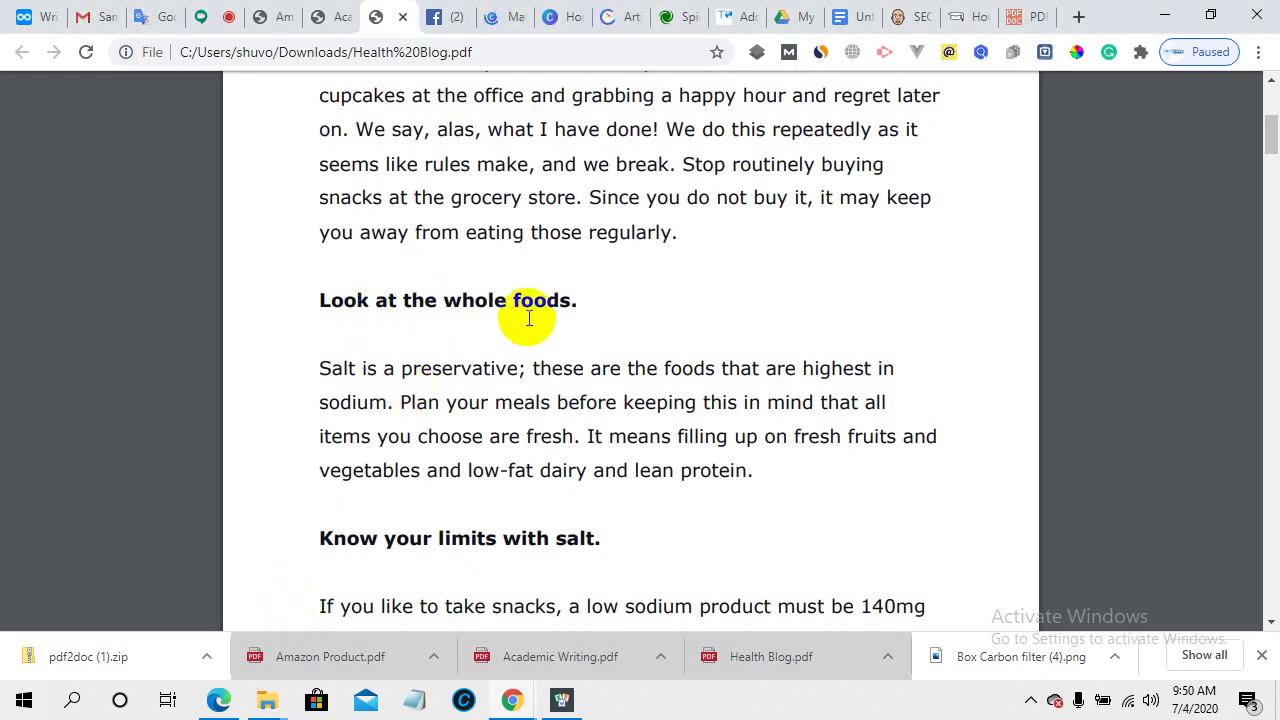
scroll(700, 319, "up", 3)
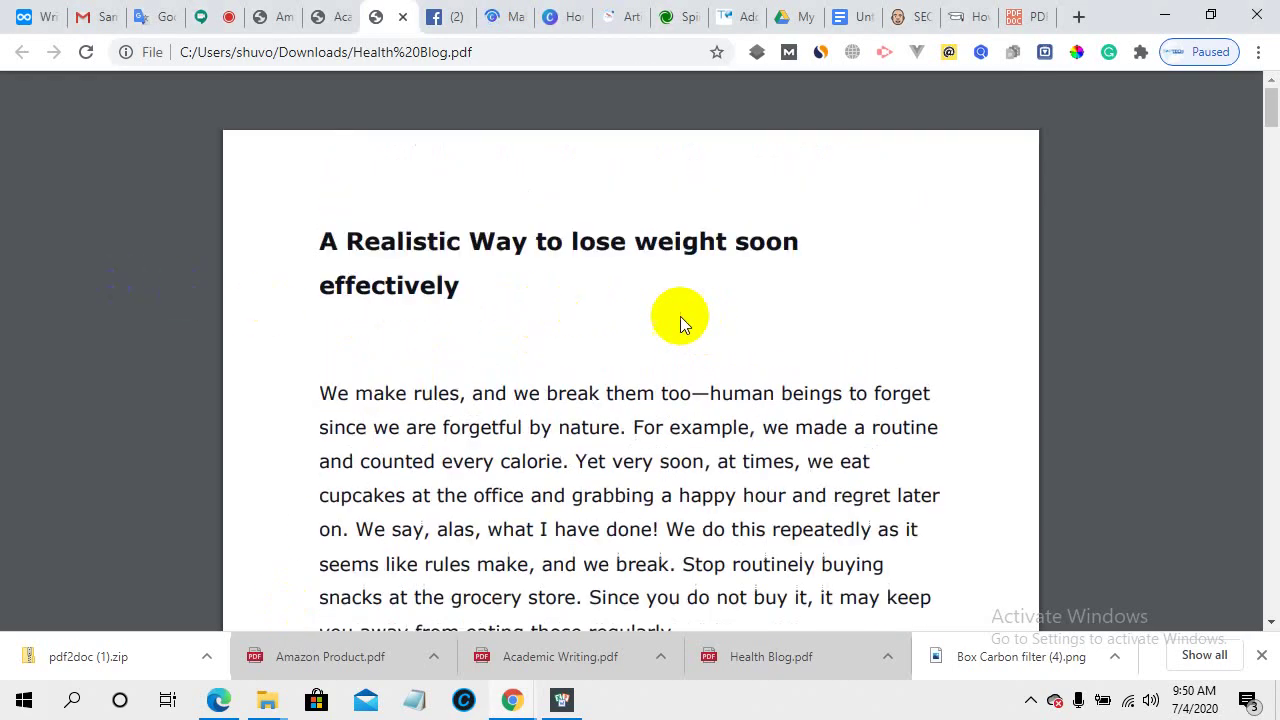
scroll(564, 344, "down", 2)
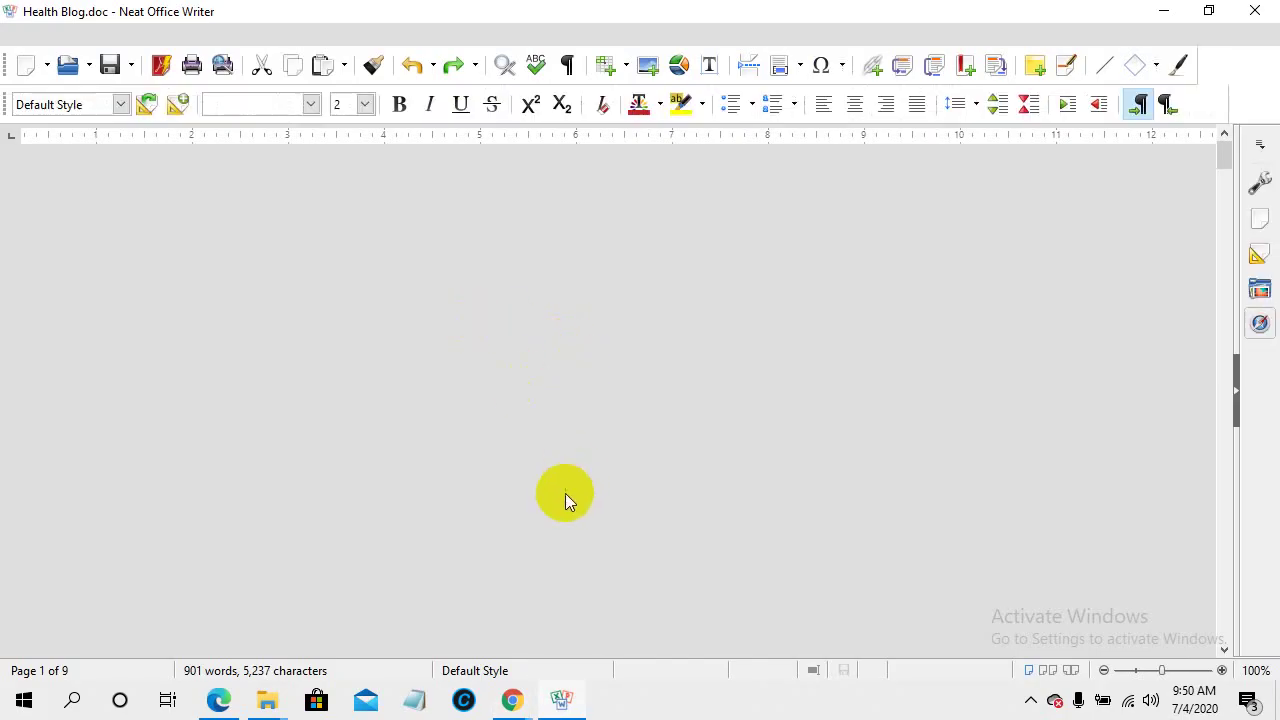
scroll(391, 352, "down", 3)
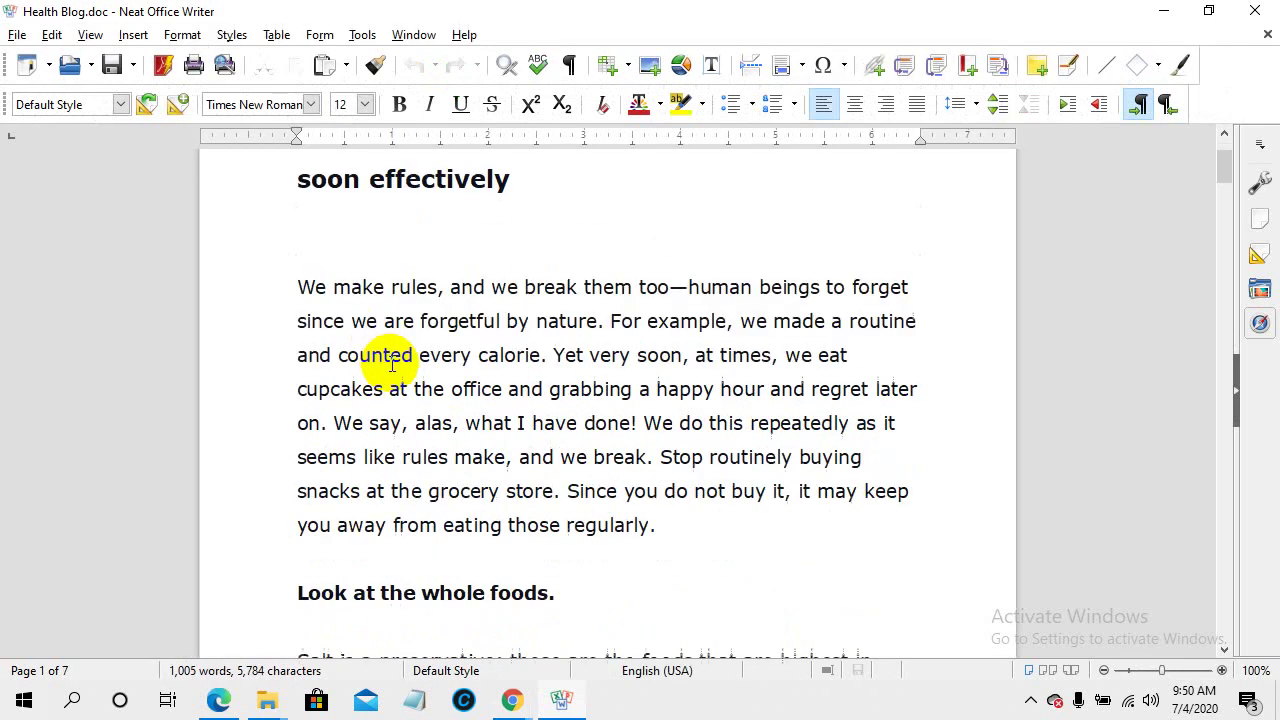
scroll(391, 405, "up", 3)
left_click(299, 283)
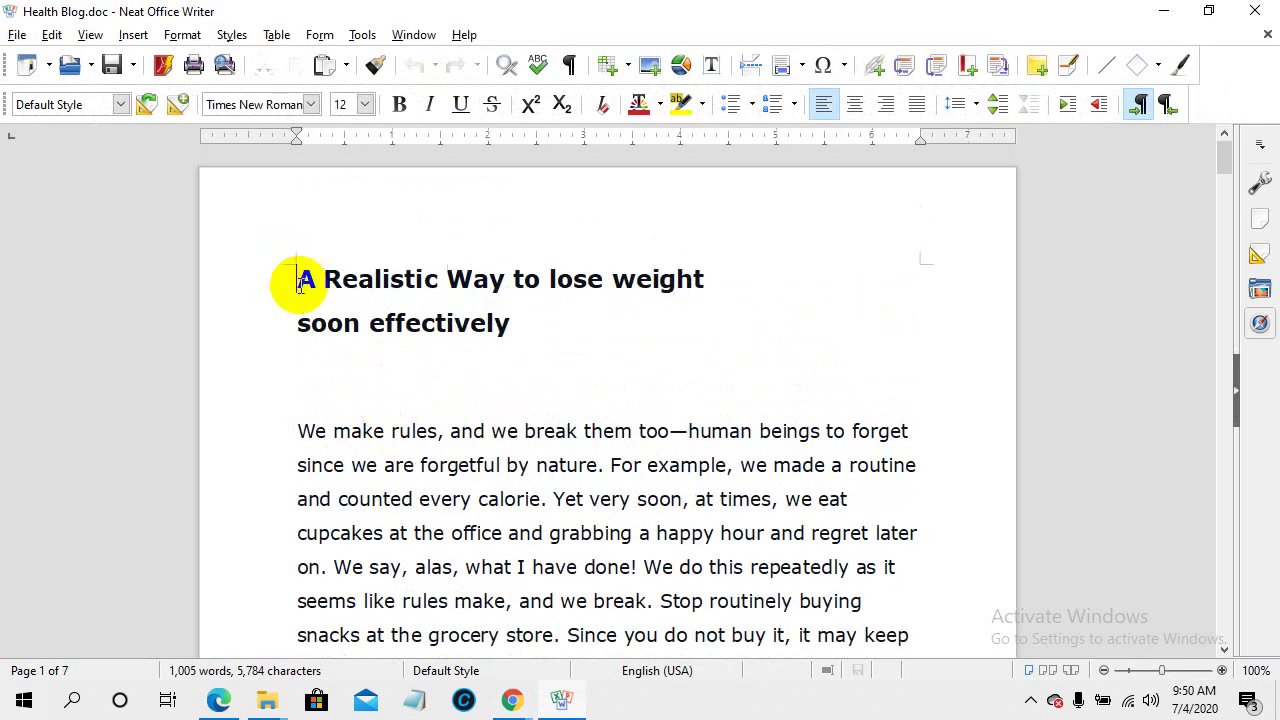
key("ctrl+a")
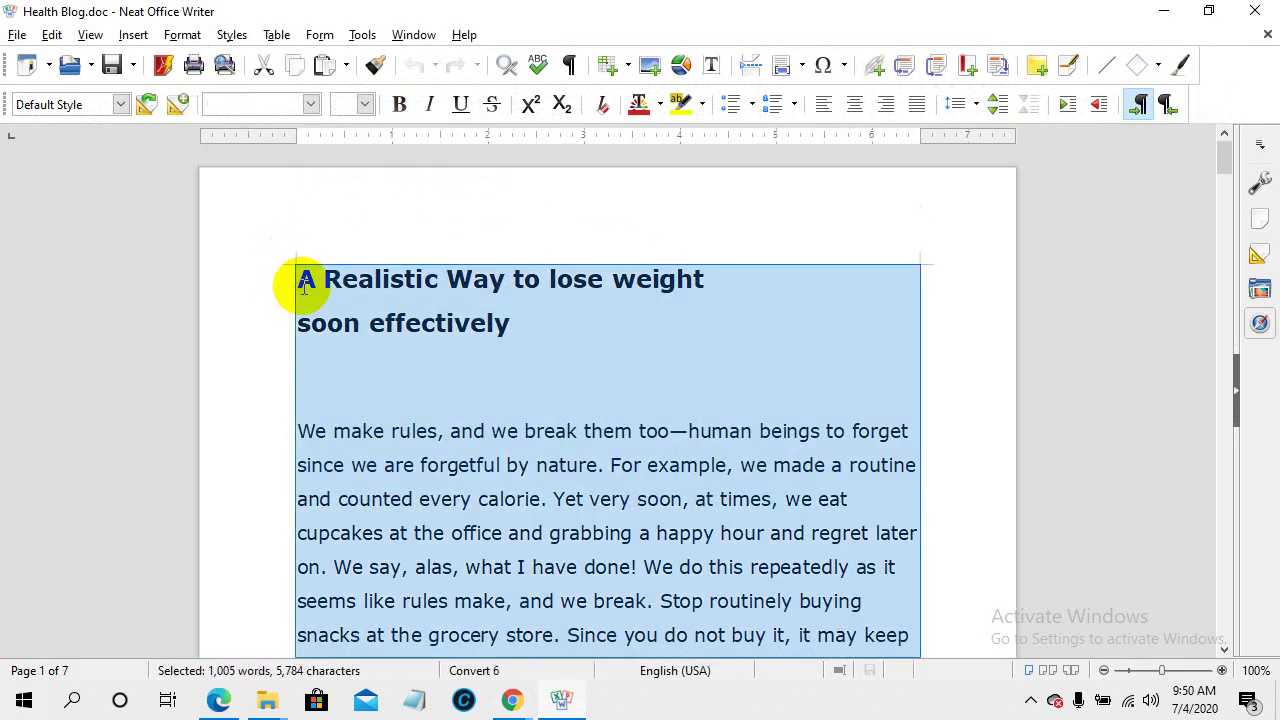
mouse_move(505, 697)
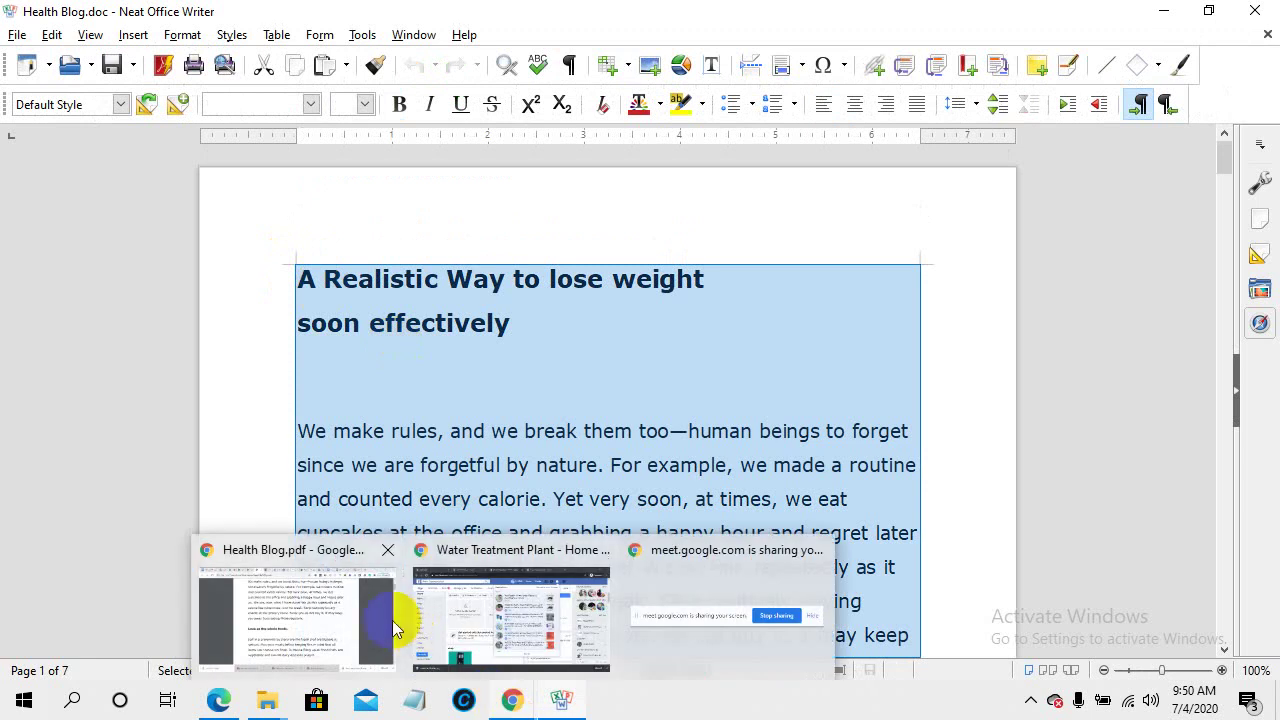
left_click(327, 611)
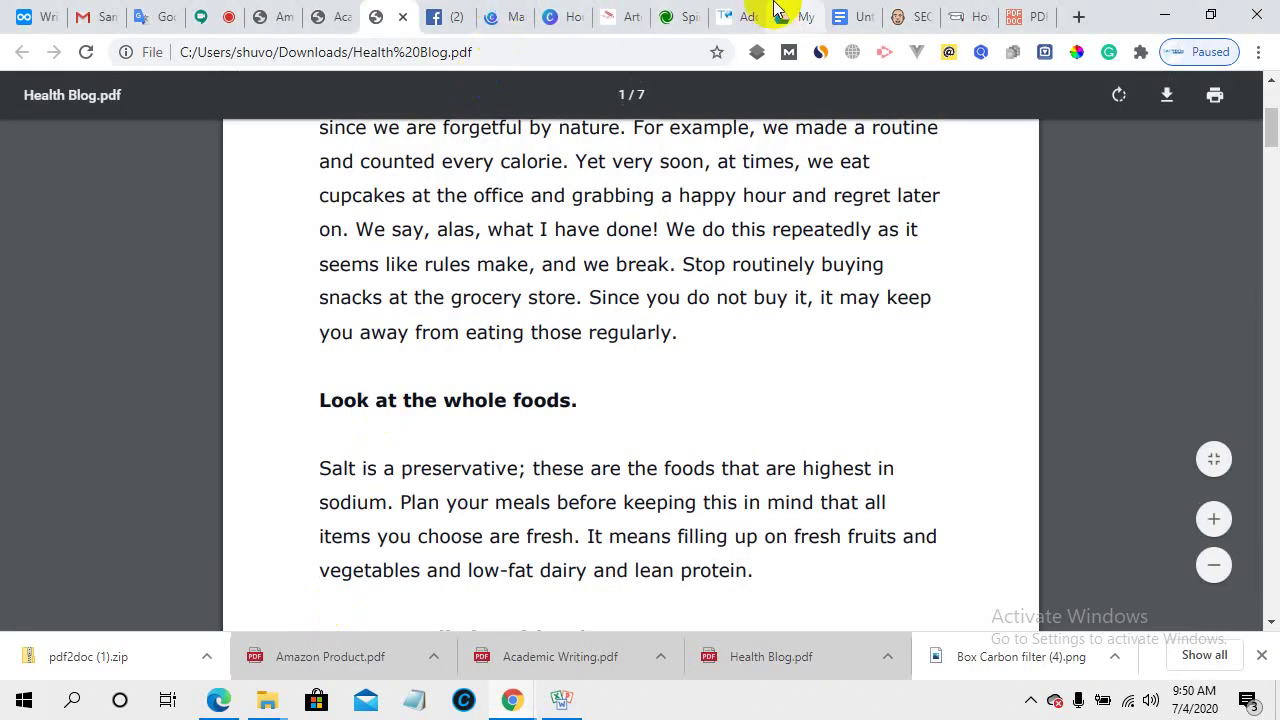
- Delete the old juicer content and paste the weight-loss article into the post editor
left_click(727, 12)
scroll(299, 417, "up", 10)
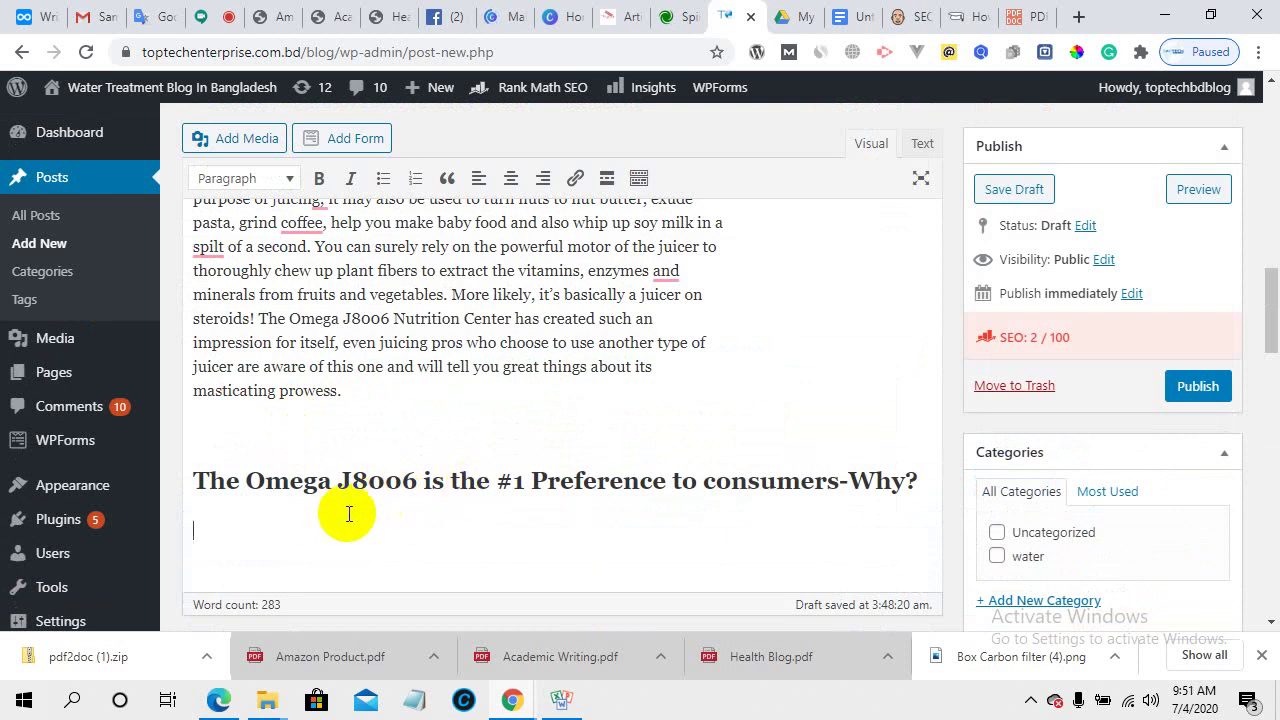
key("ctrl+a")
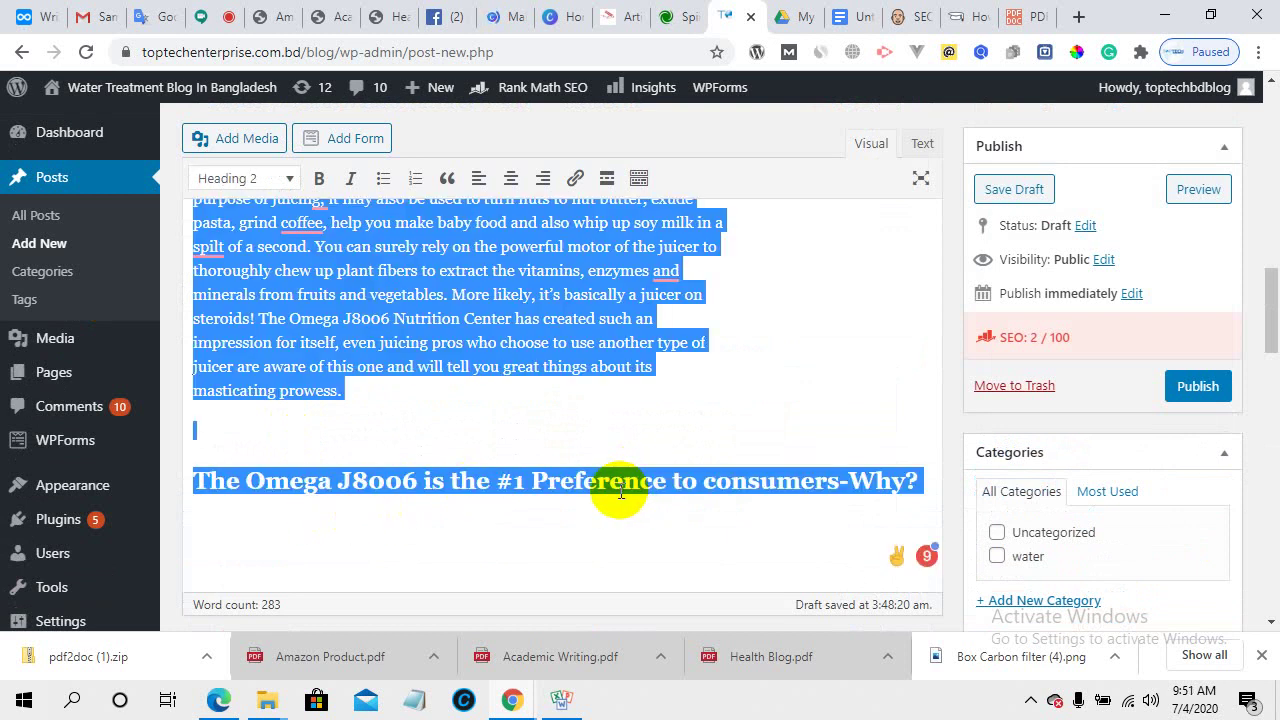
key("BackSpace")
scroll(515, 460, "up", 3)
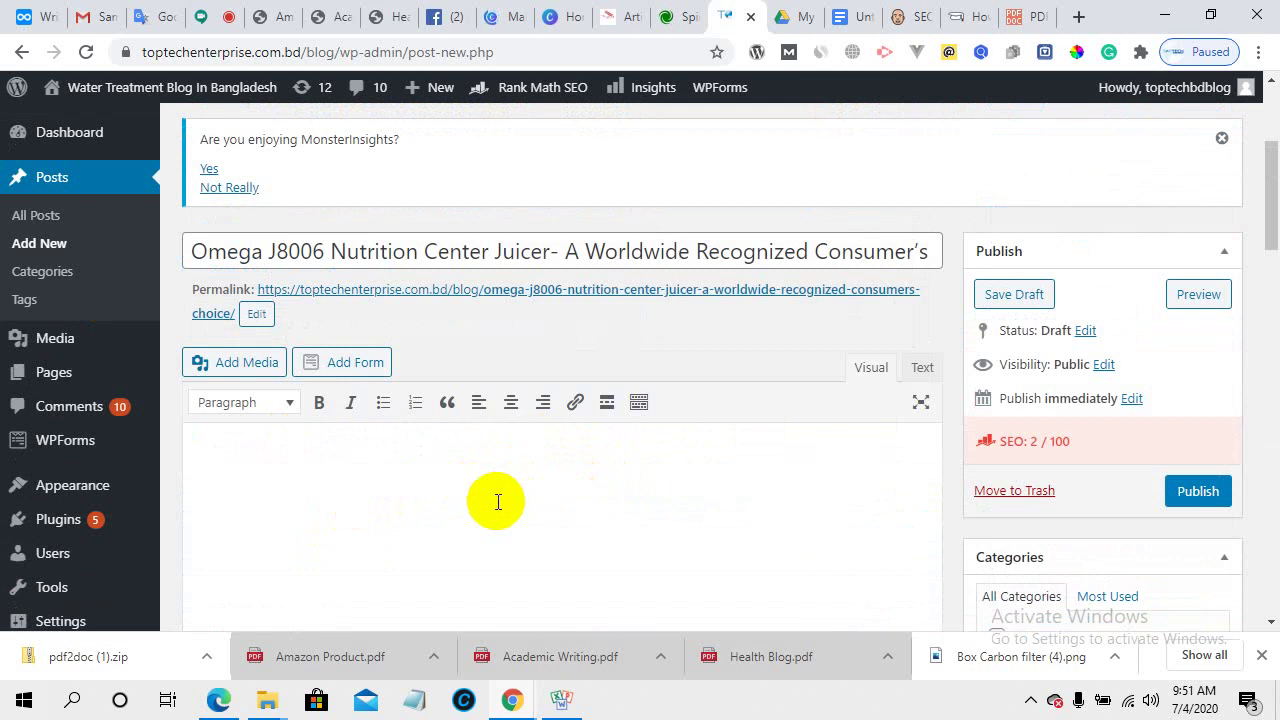
key("ctrl+v")
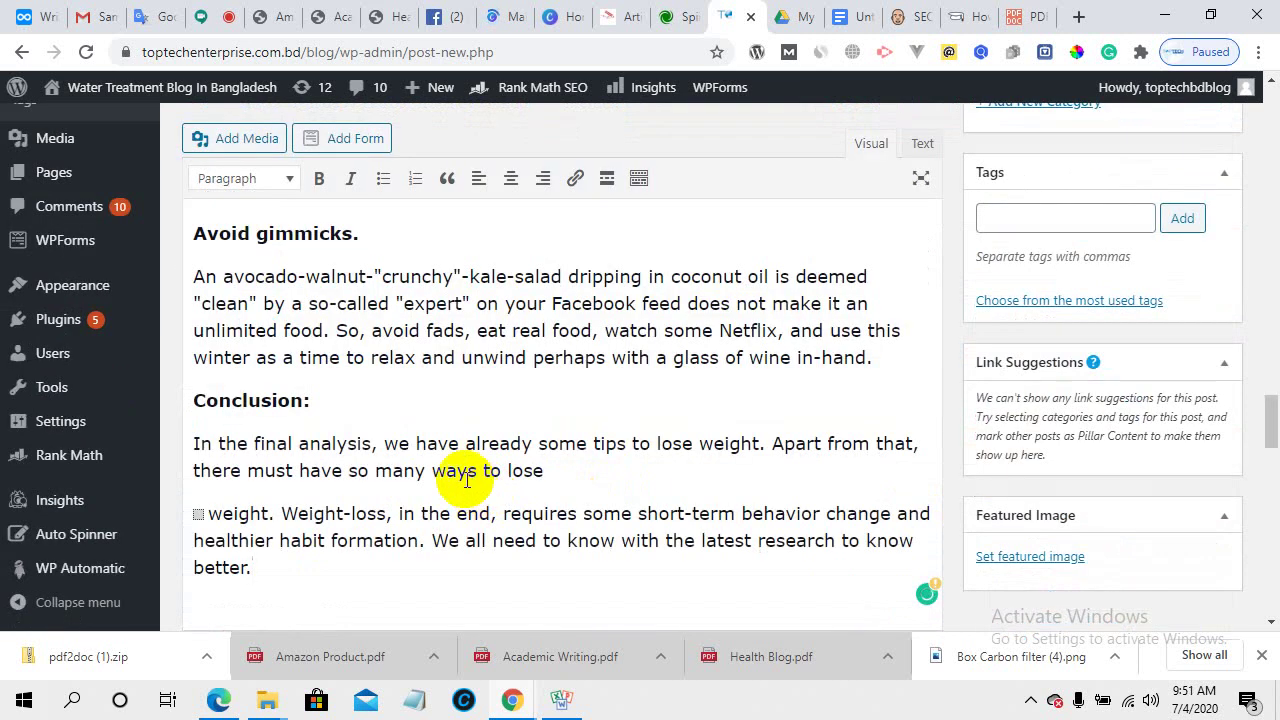
- Cut the article's title heading and remove the empty line before 'We make rules'
scroll(466, 480, "up", 10)
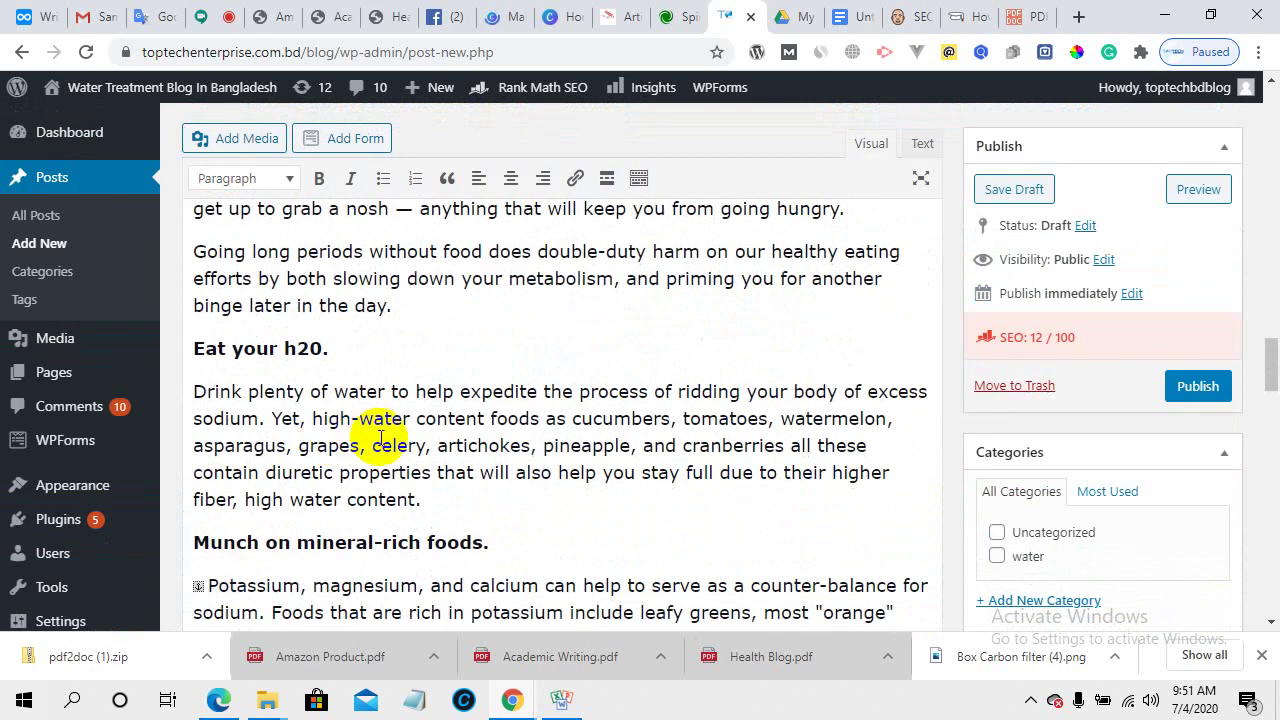
scroll(380, 438, "up", 15)
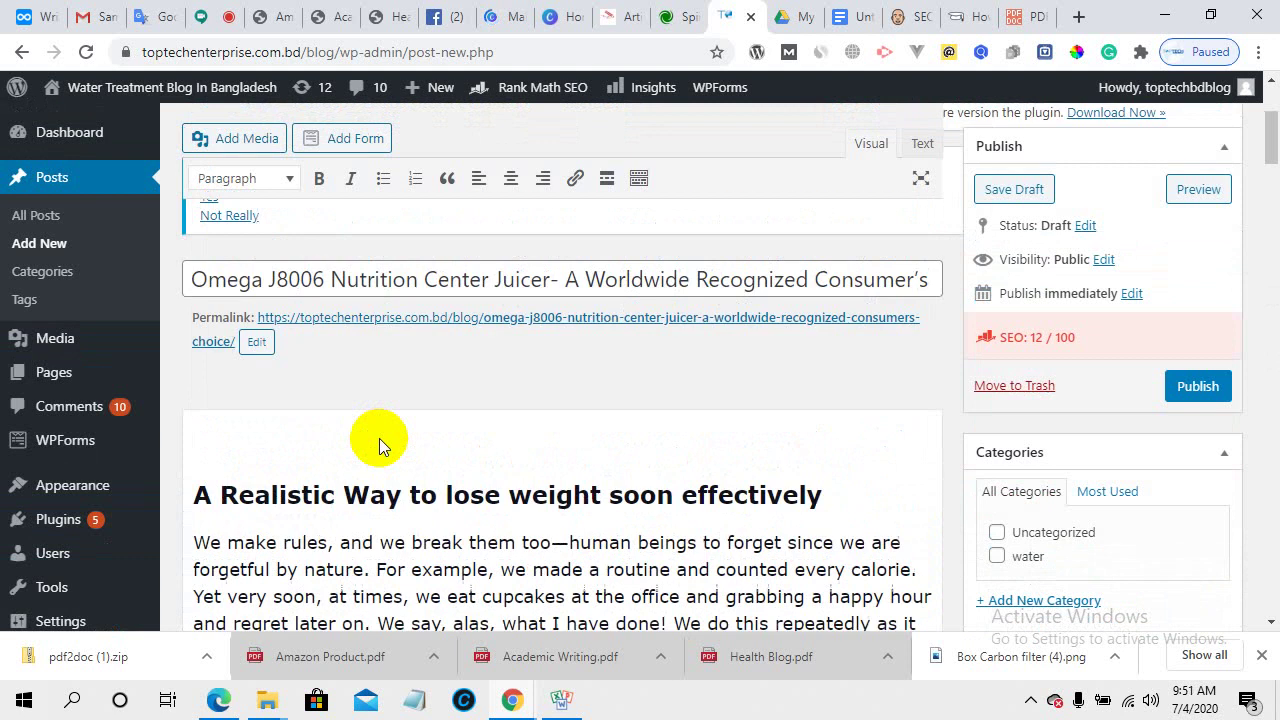
scroll(379, 438, "up", 2)
left_click_drag(843, 491, 229, 491)
right_click(236, 491)
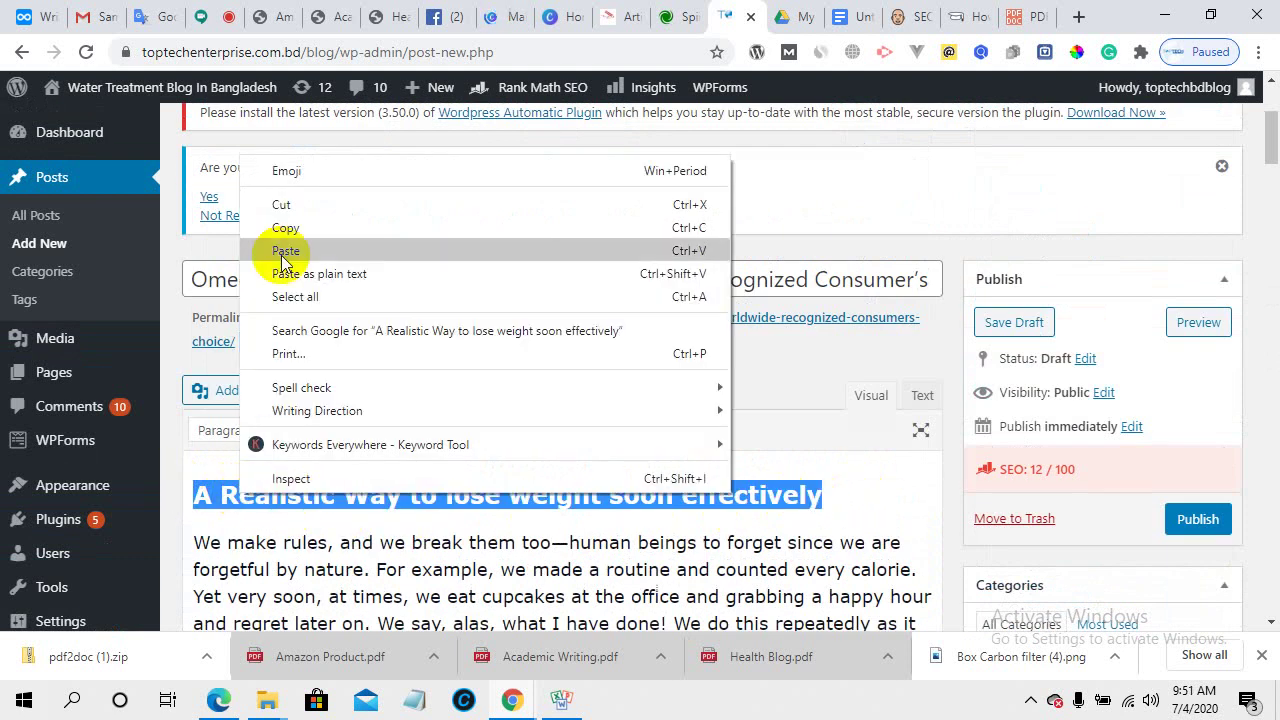
left_click(281, 206)
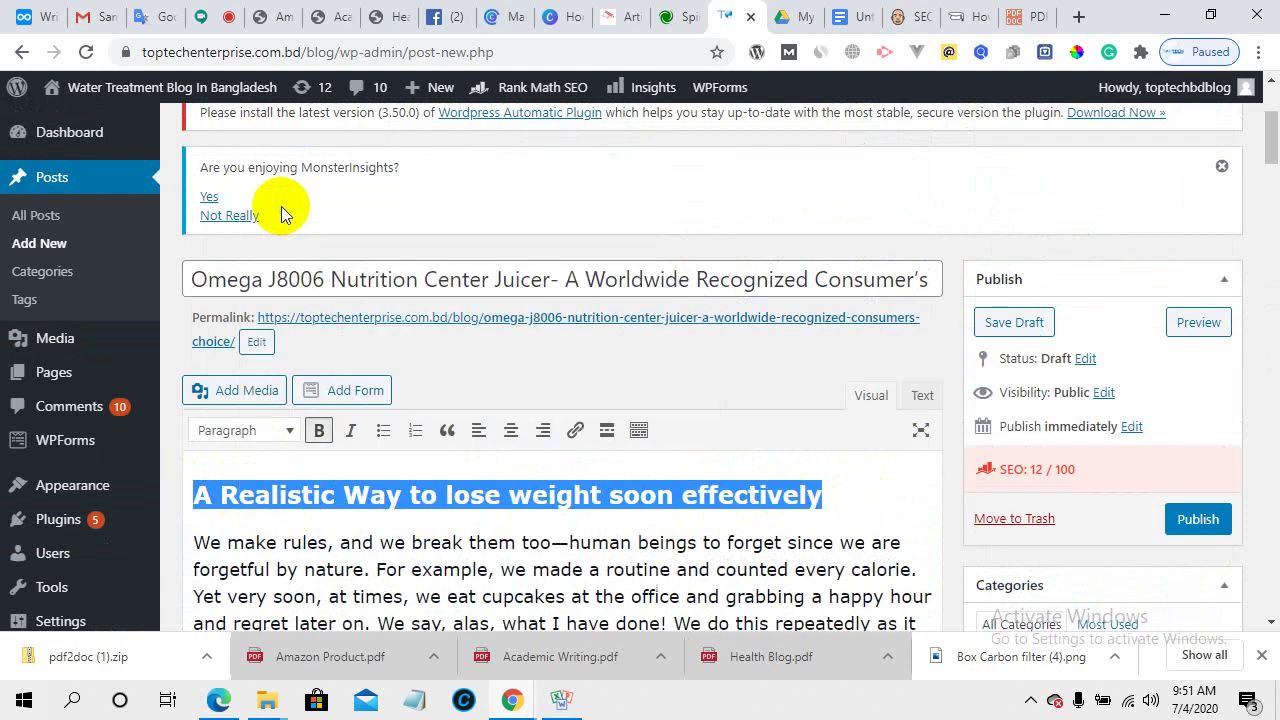
left_click(202, 506)
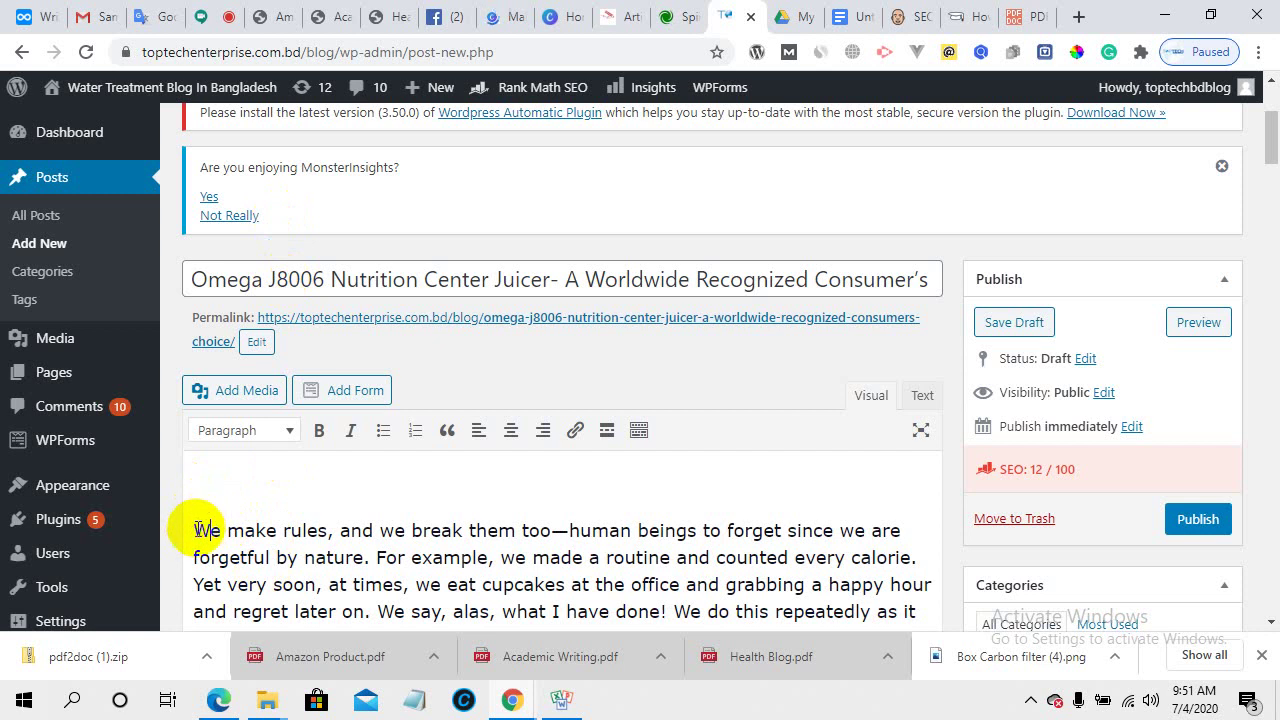
left_click(199, 530)
key("BackSpace")
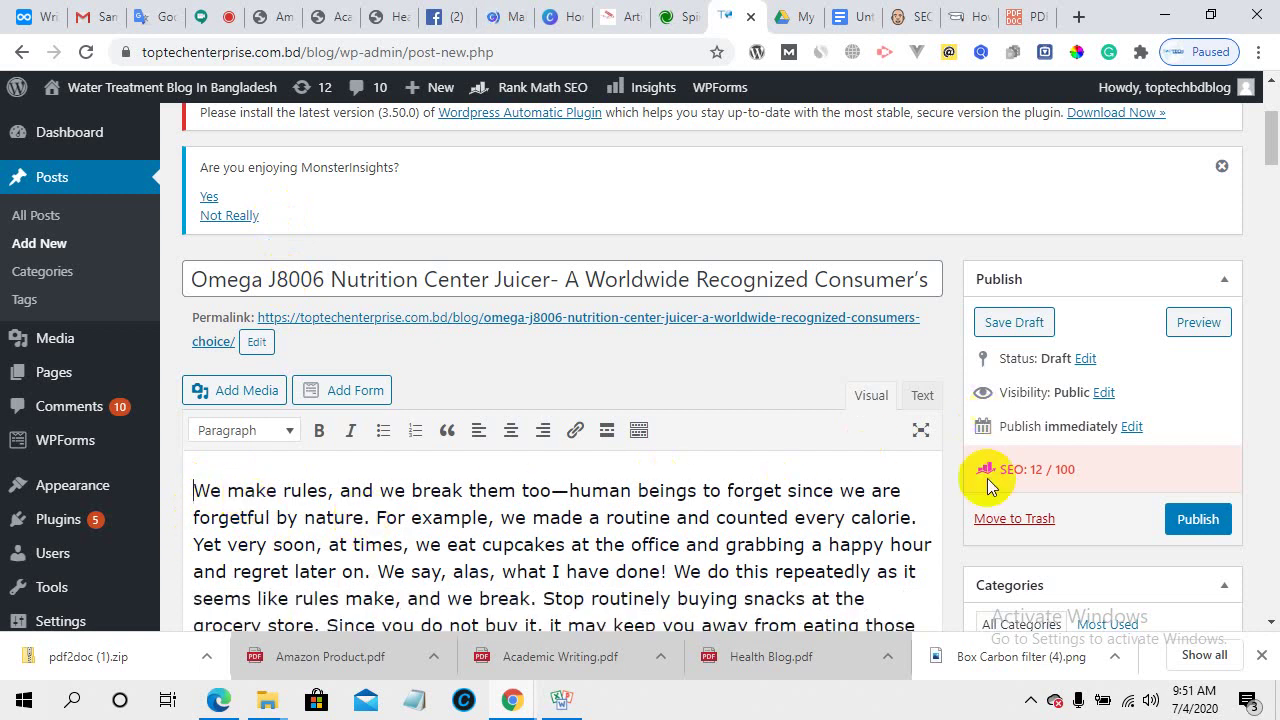
- Replace the old juicer post title with the pasted heading 'A Realistic Way to lose weight soon effectively'
left_click_drag(196, 279, 1100, 285)
key("BackSpace")
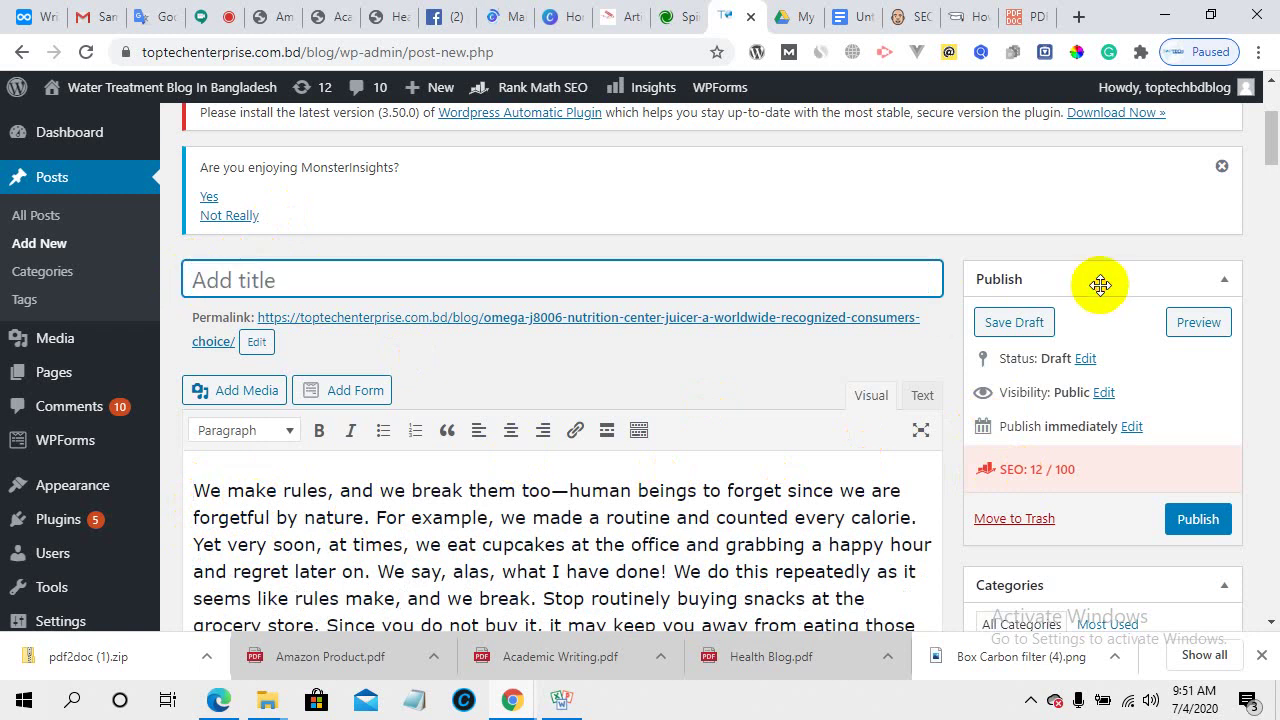
key("ctrl+v")
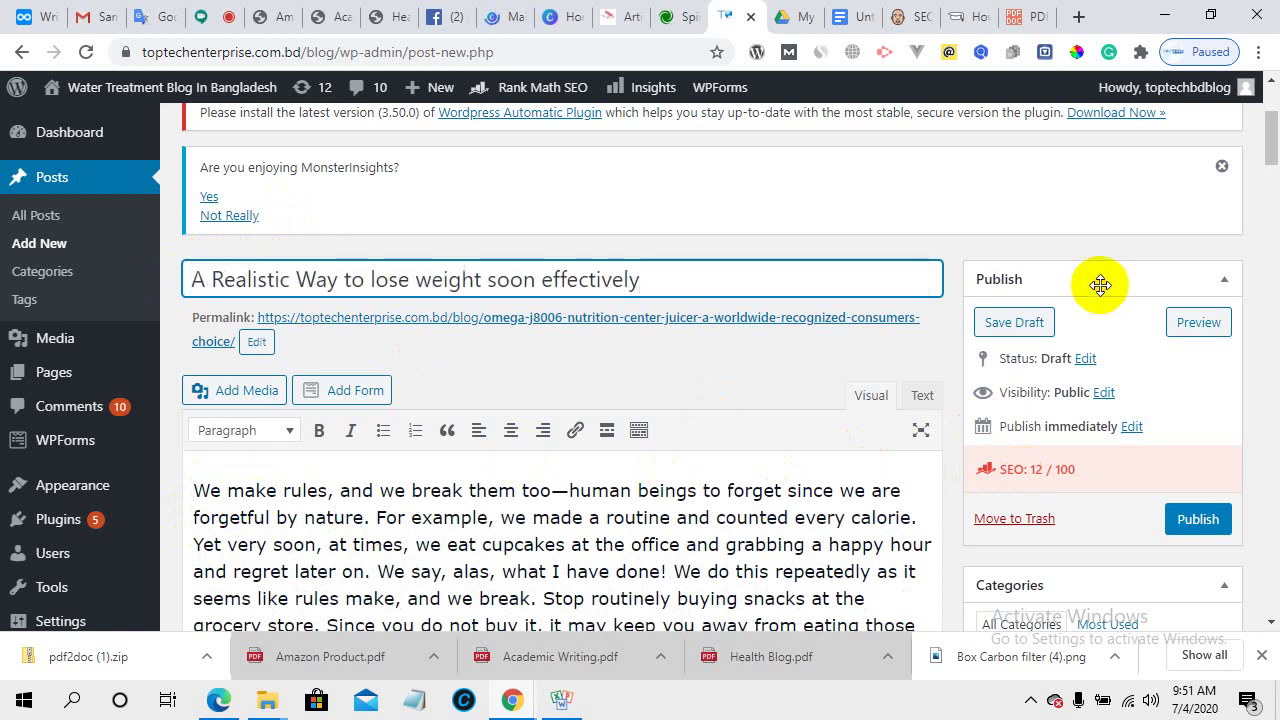
- Change the permalink slug to a-realistic-way-to-lose-weight-soon-effectively
left_click(255, 343)
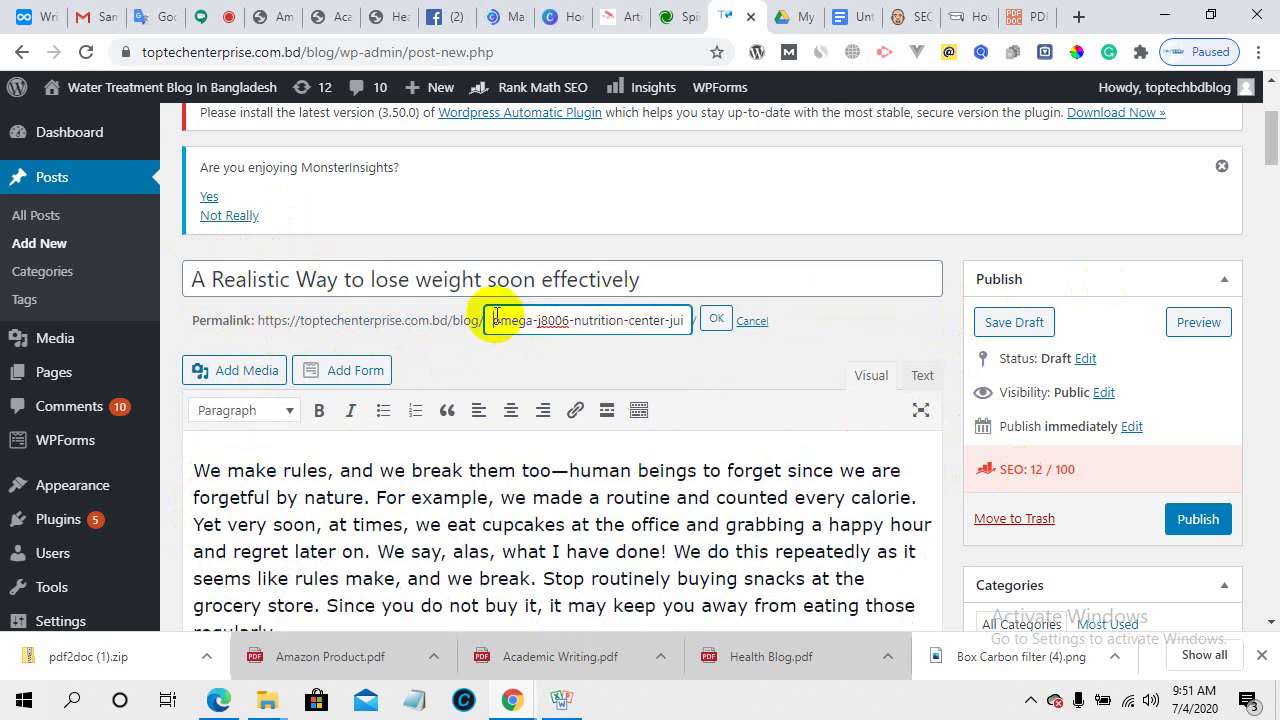
key("ctrl+a")
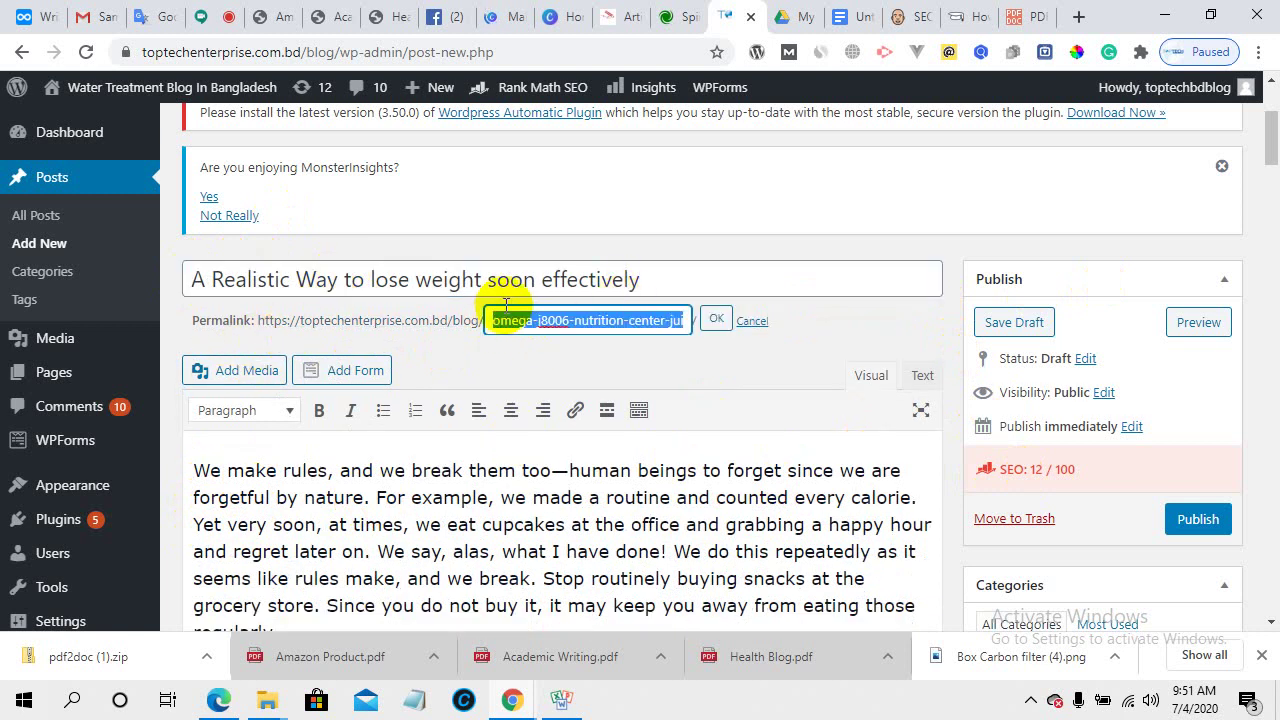
key("BackSpace")
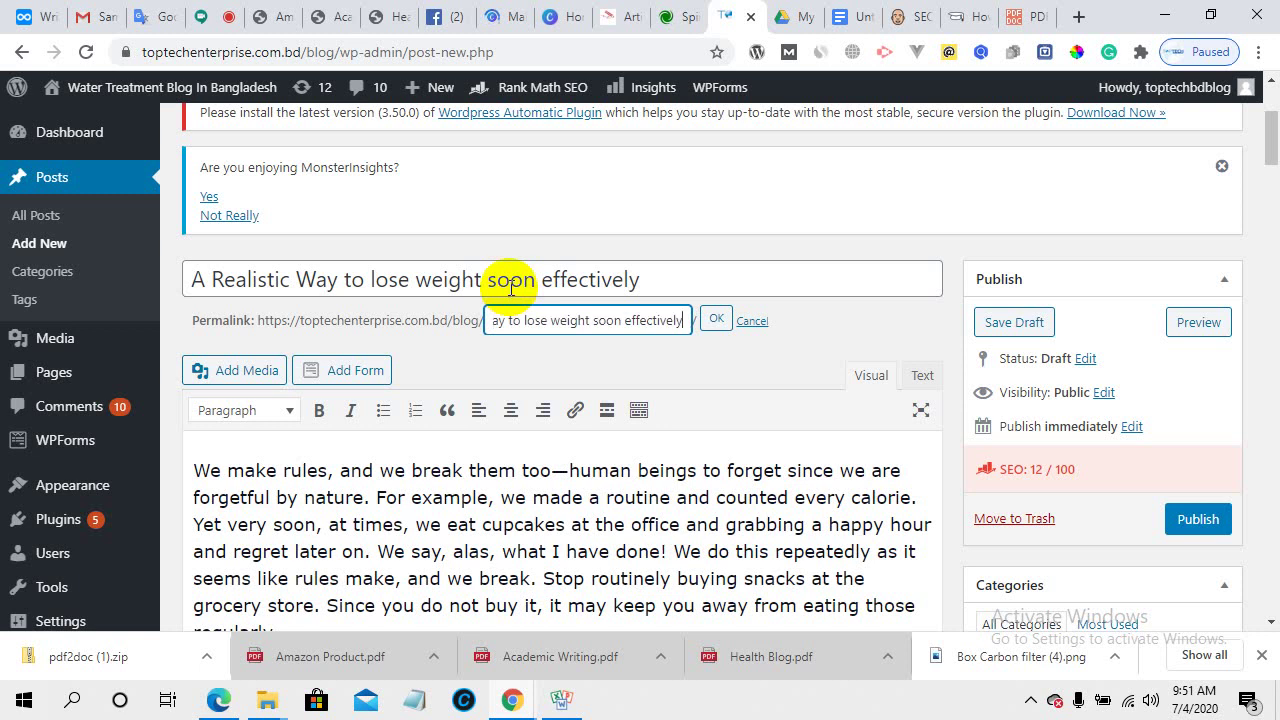
left_click(714, 319)
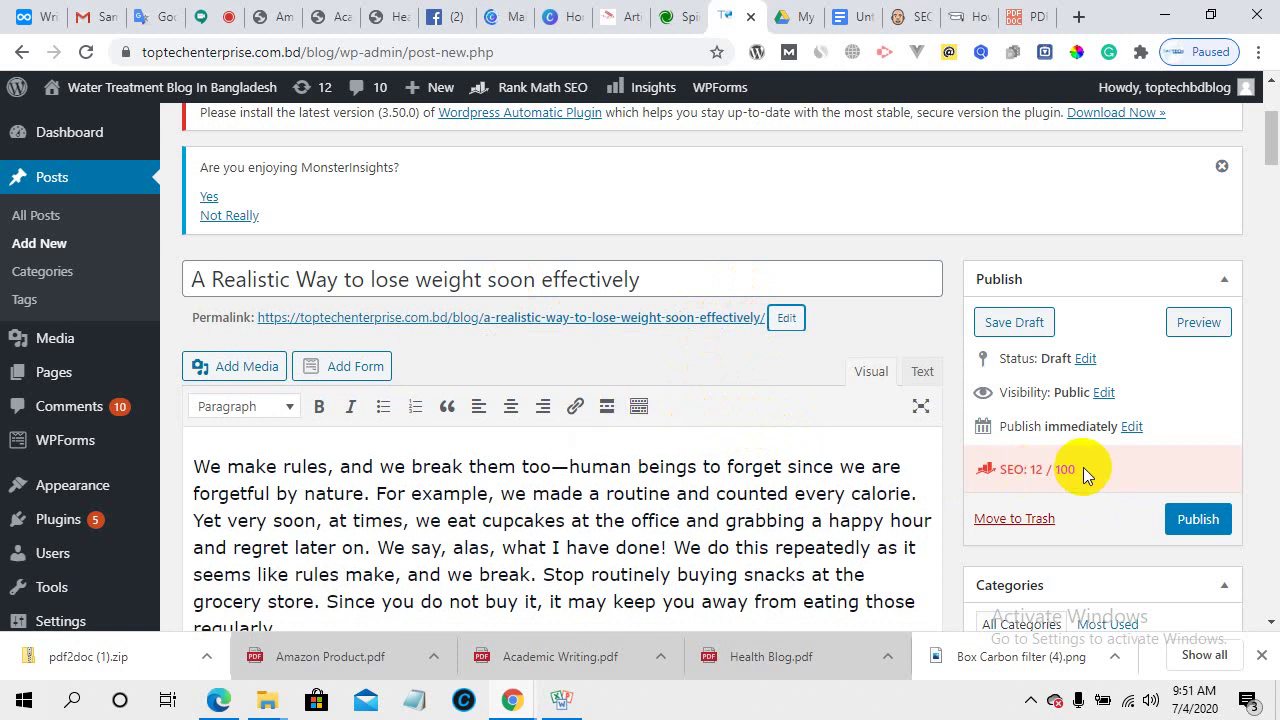
- Paste 'A Realistic Way to lose weight soon effectively' over the old juicer Rank Math SEO title
scroll(568, 470, "down", 4)
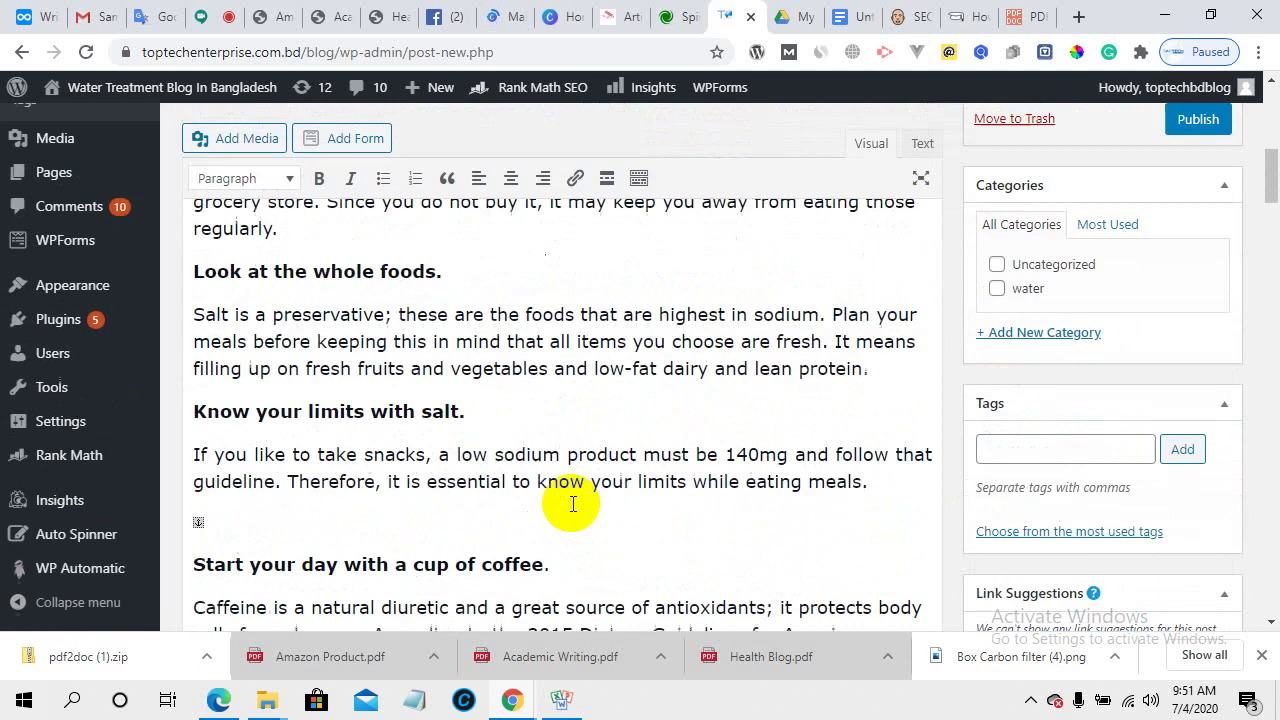
scroll(573, 504, "down", 15)
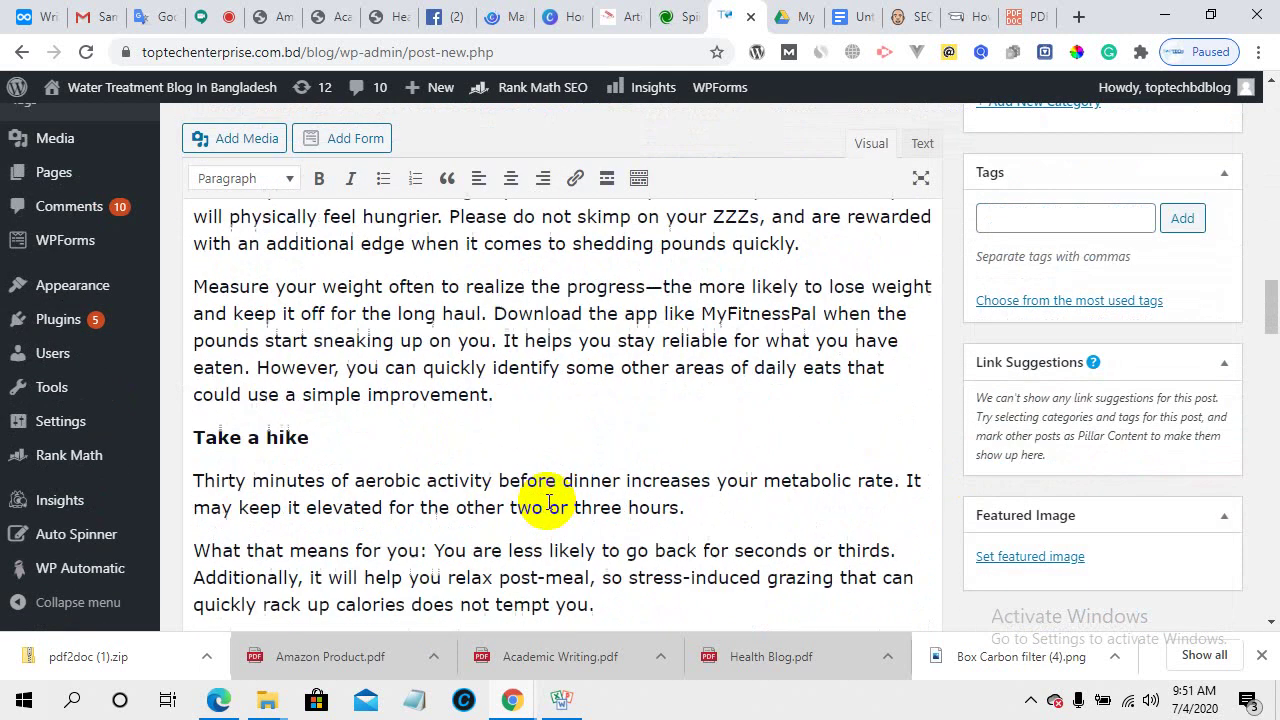
scroll(550, 505, "down", 15)
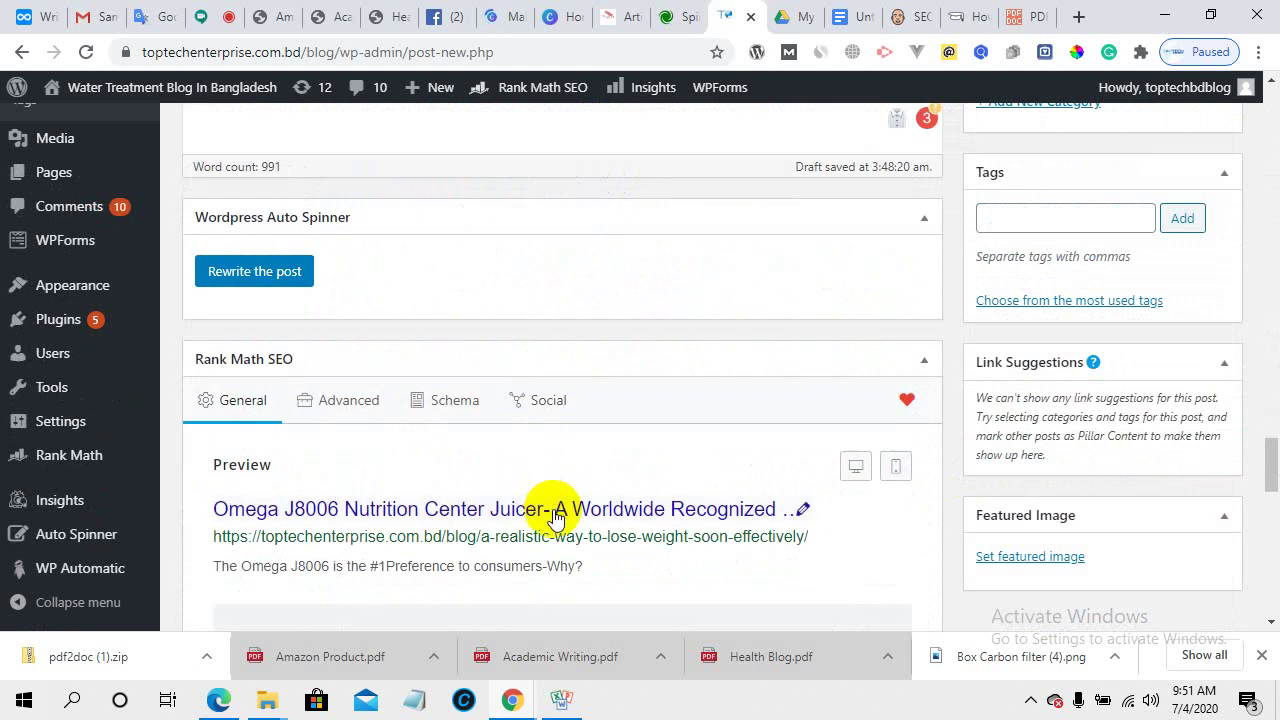
scroll(556, 517, "down", 2)
scroll(573, 515, "down", 1)
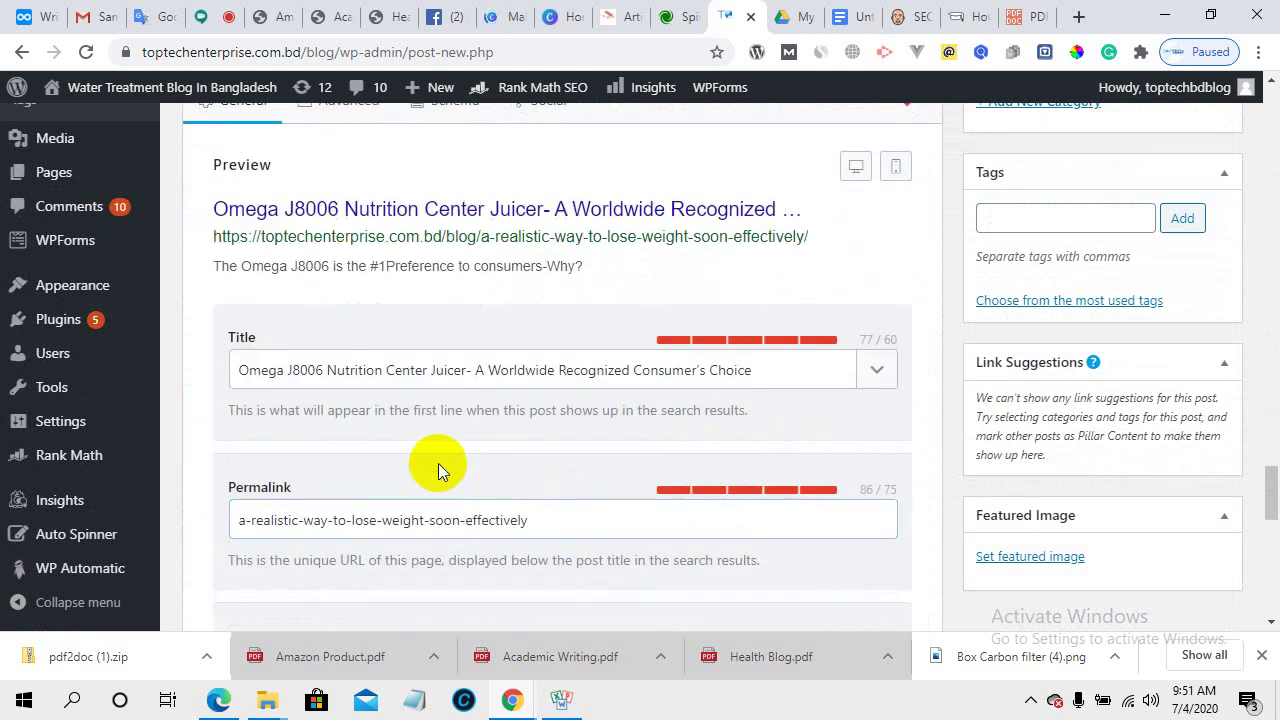
scroll(390, 448, "down", 2)
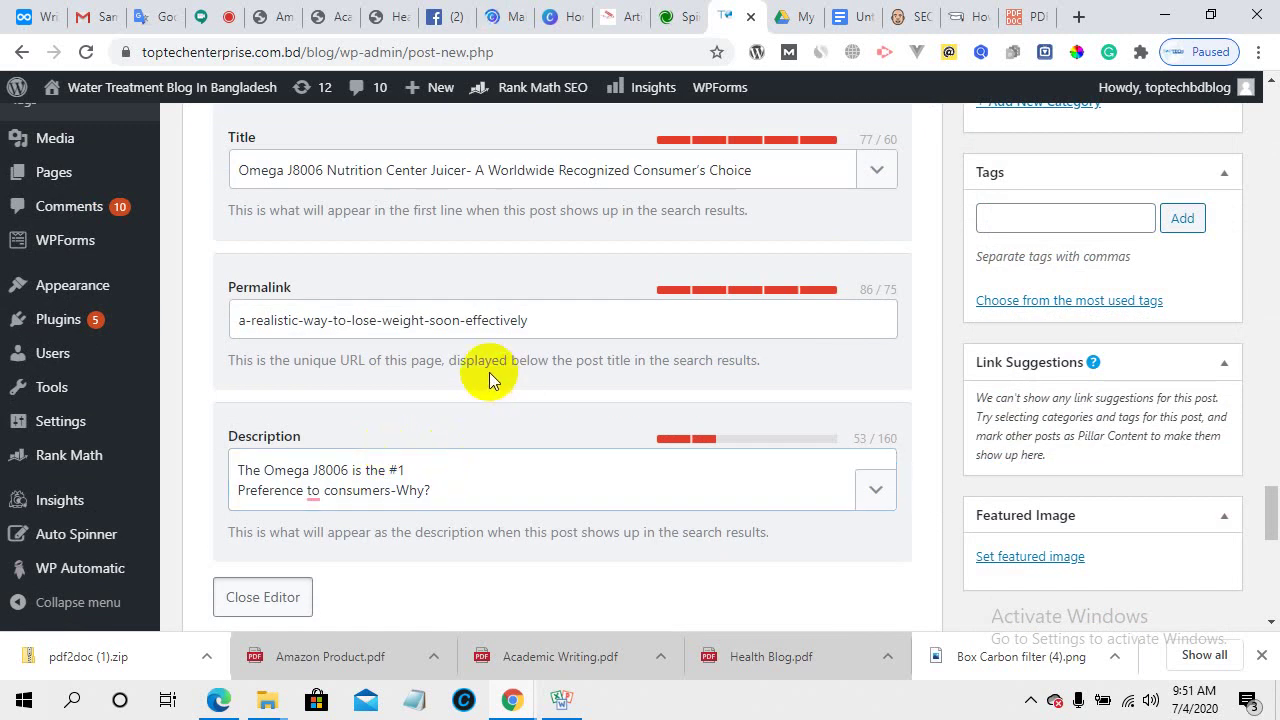
scroll(495, 374, "up", 1)
left_click_drag(771, 268, 177, 310)
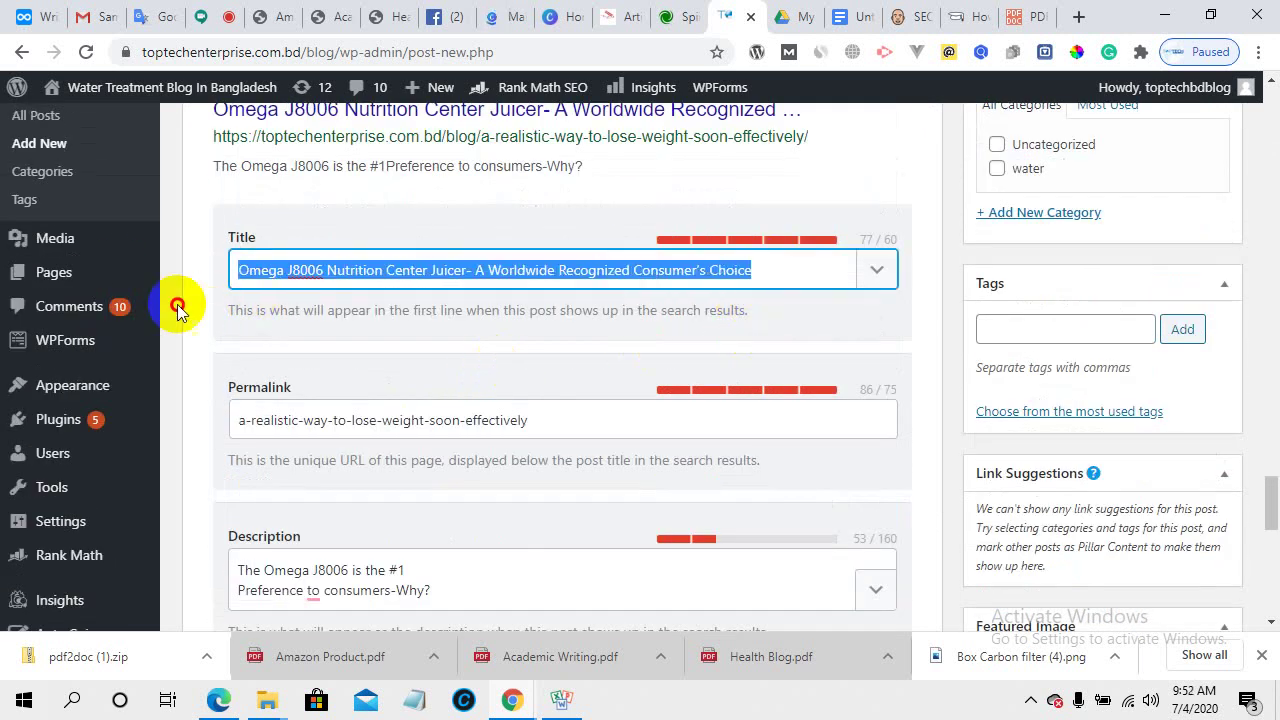
key("ctrl+v")
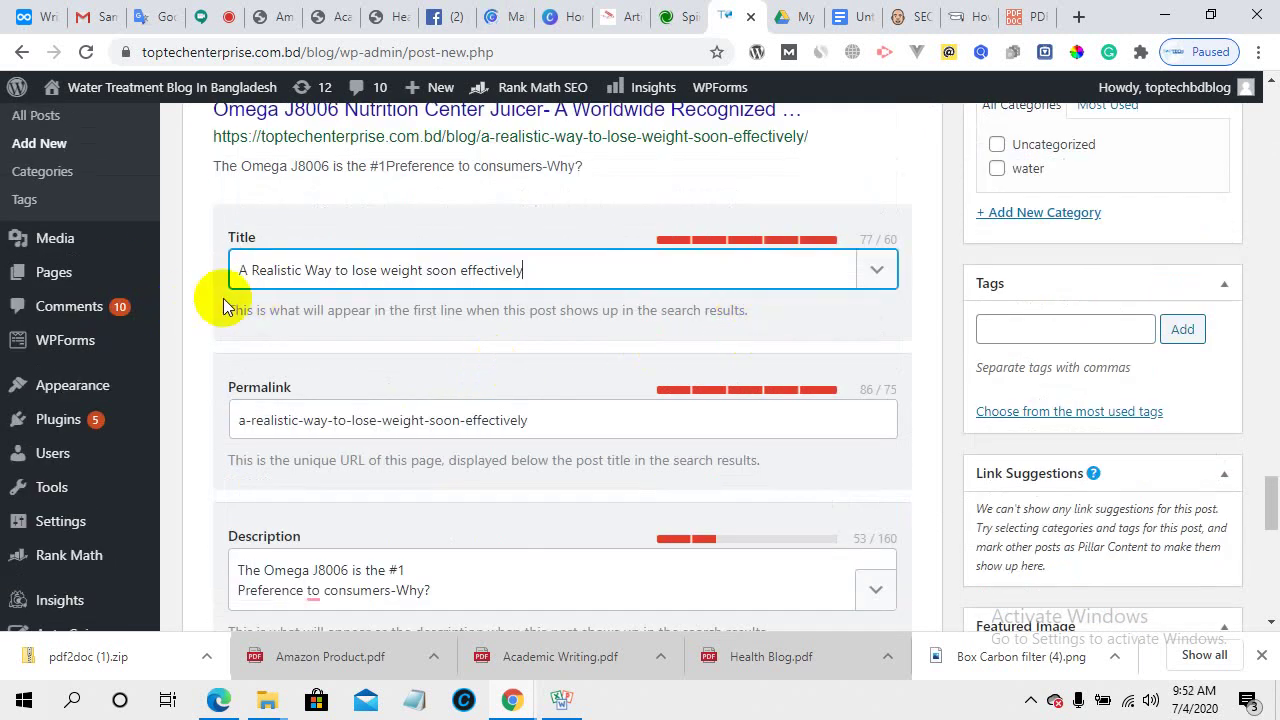
left_click(651, 315)
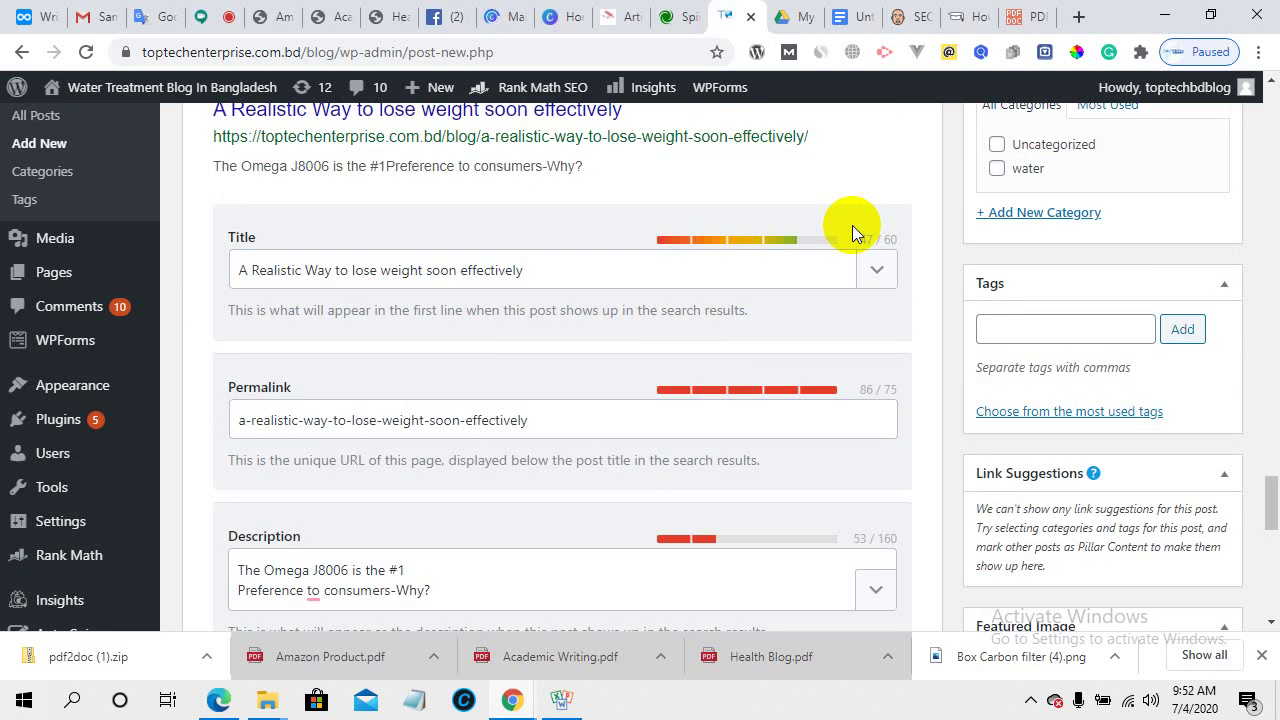
- Select the second line of the Rank Math SEO description for editing
scroll(601, 468, "up", 3)
scroll(600, 471, "down", 3)
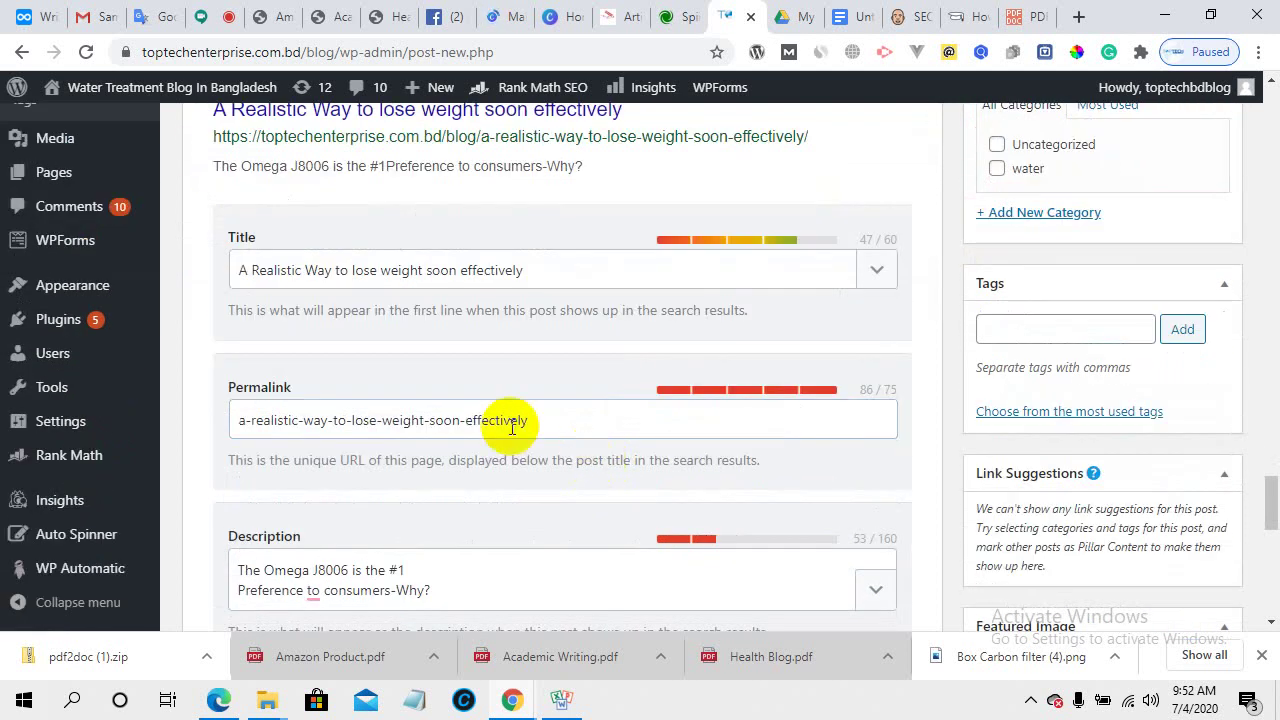
scroll(457, 467, "down", 3)
left_click(494, 390)
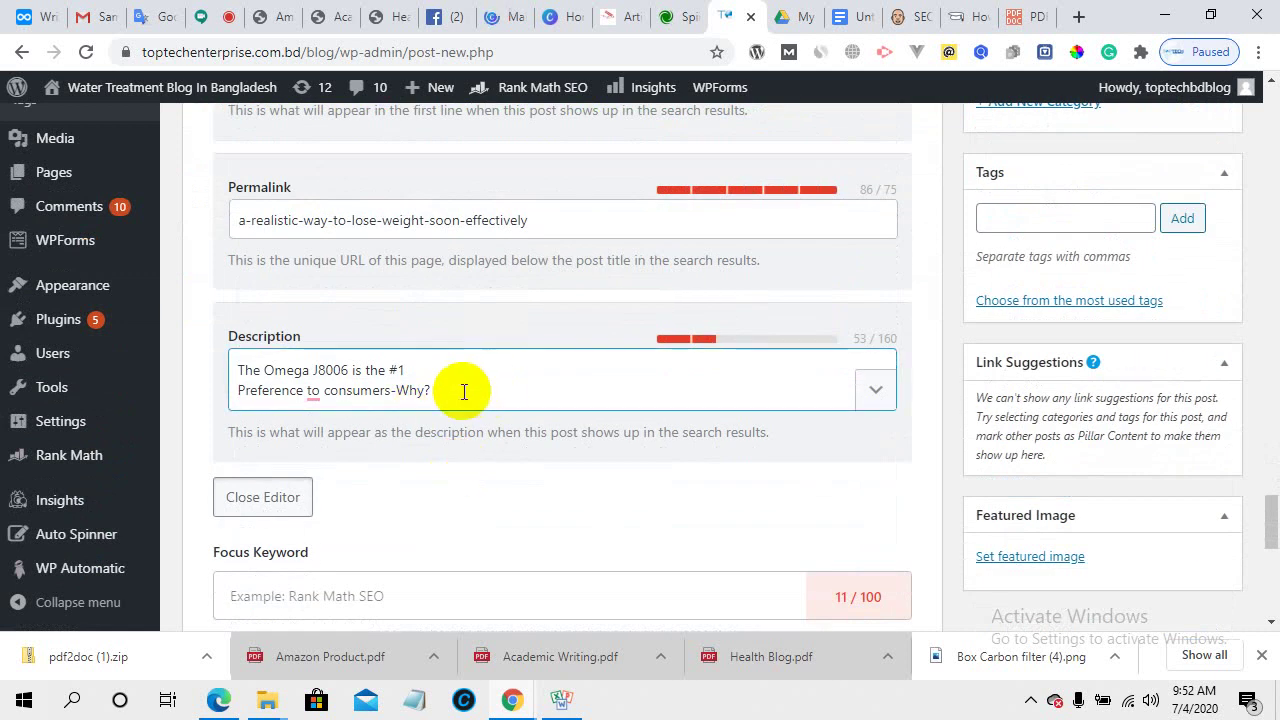
left_click_drag(457, 386, 220, 385)
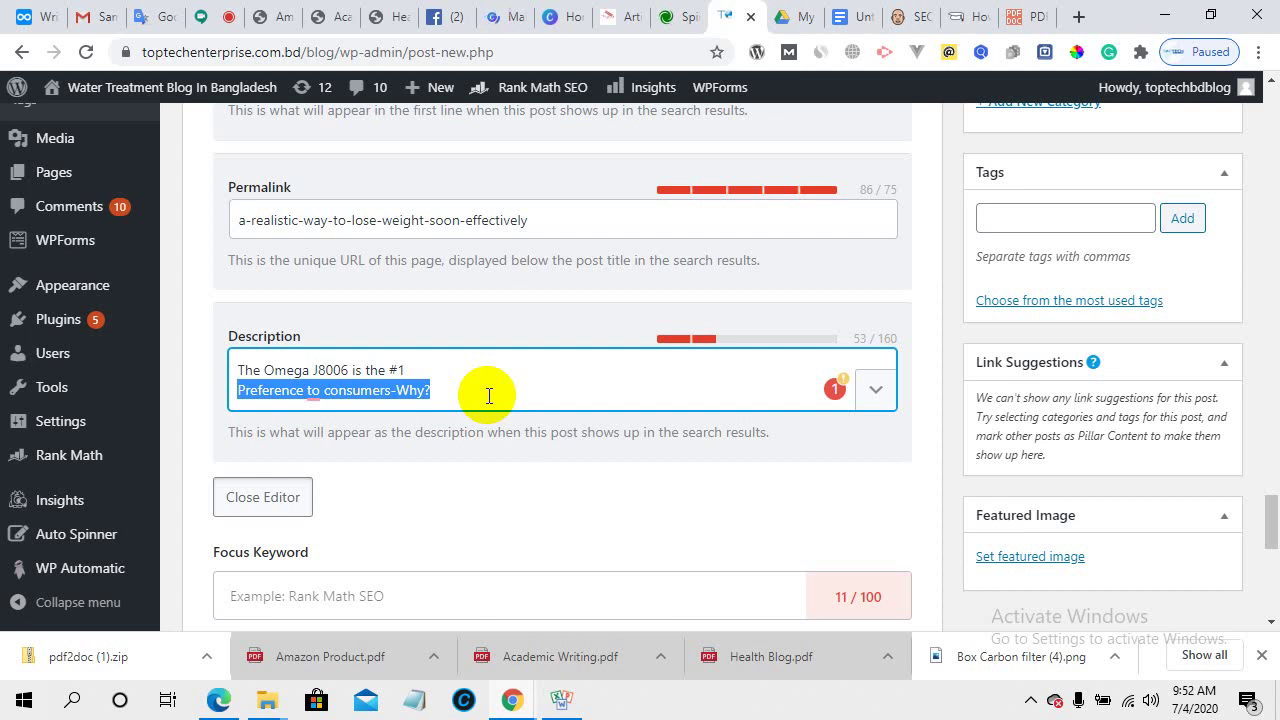
scroll(471, 394, "up", 2)
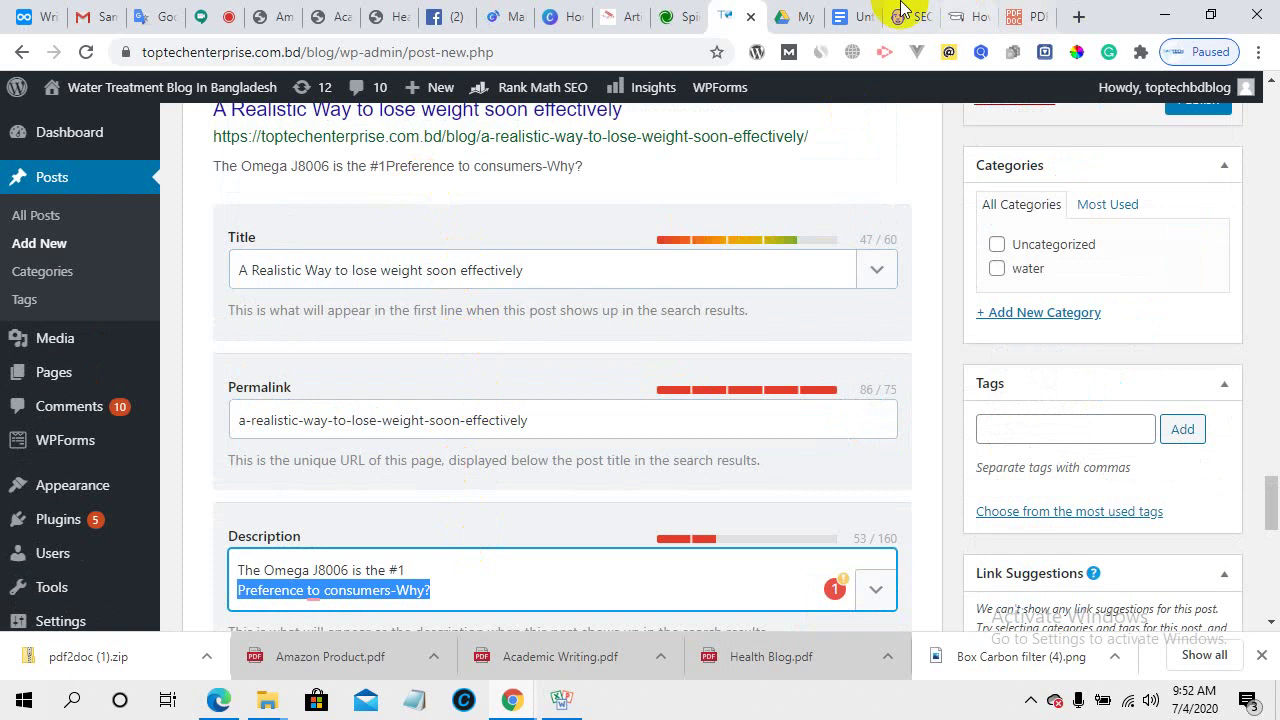
- From the pdf2doc tab, search Google for 'best discussion forums english'
left_click(1045, 16)
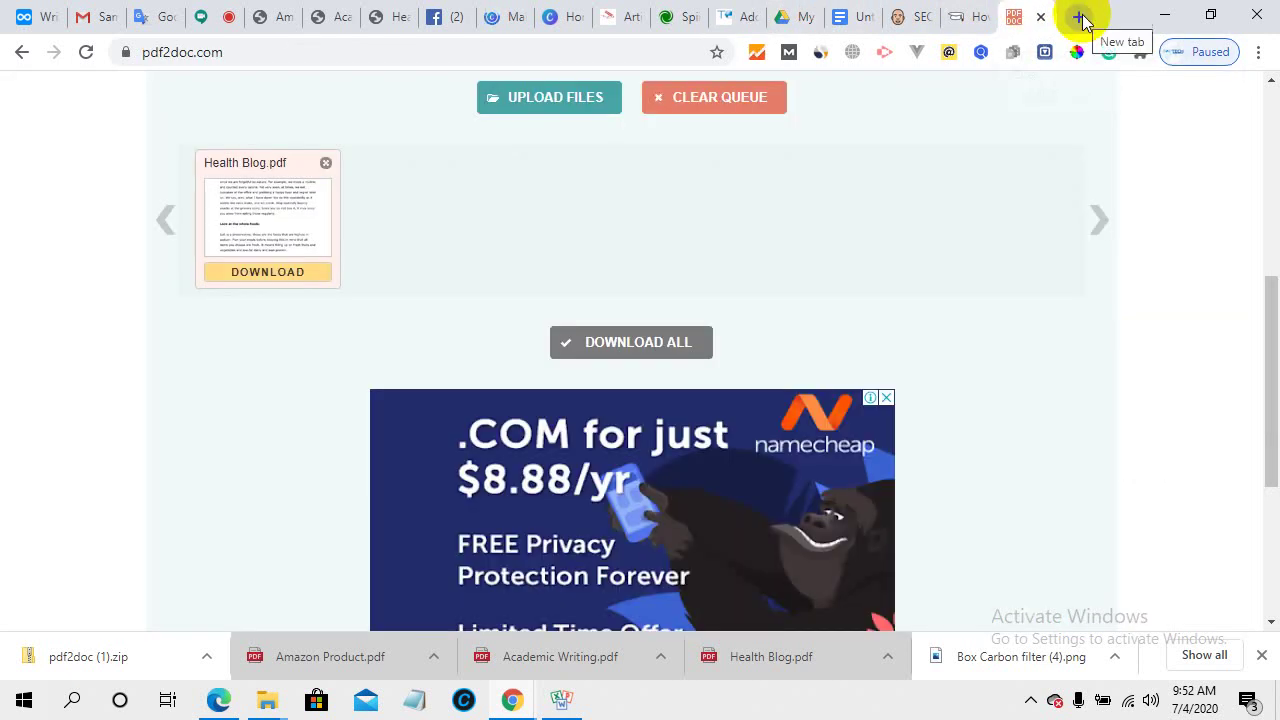
left_click(463, 56)
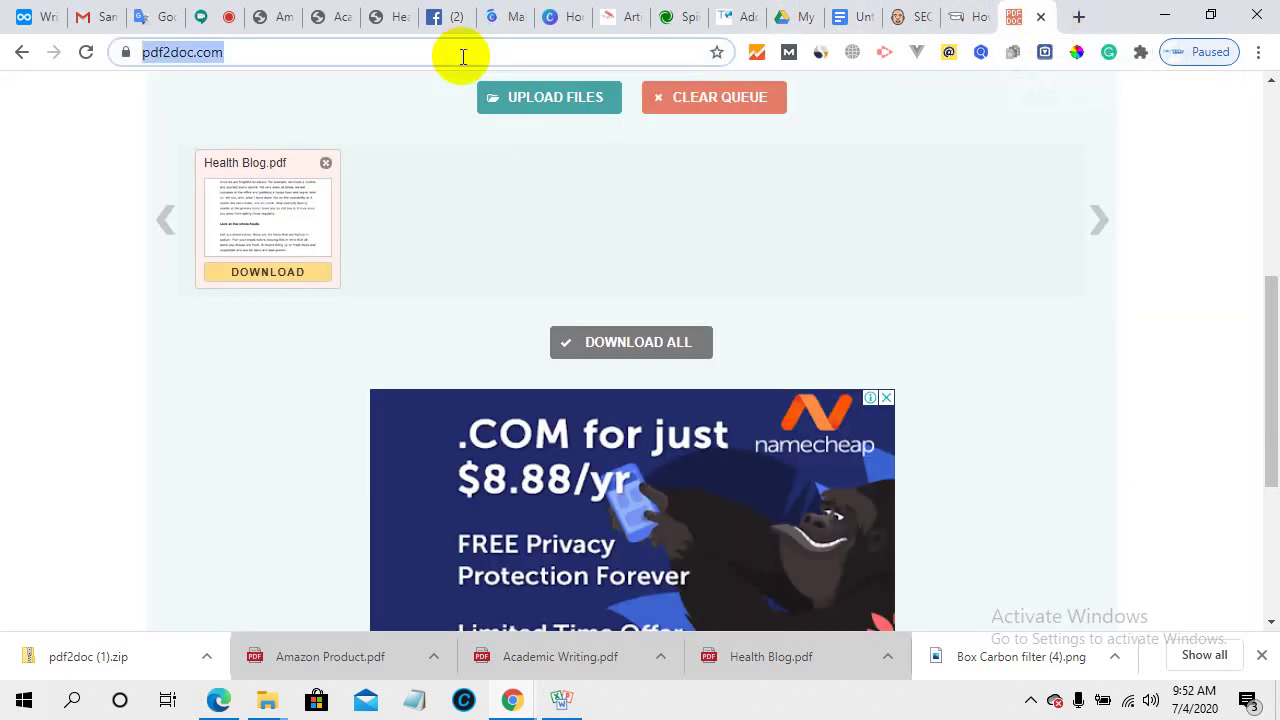
type("bs")
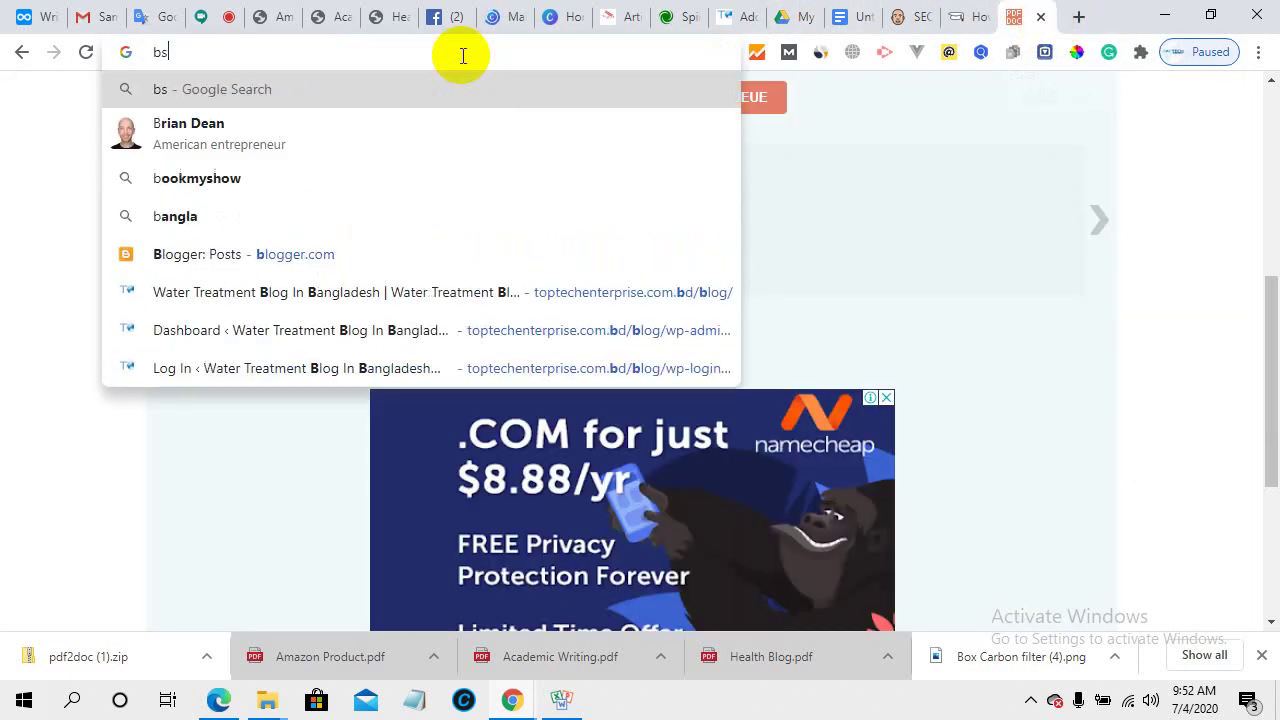
key("BackSpace")
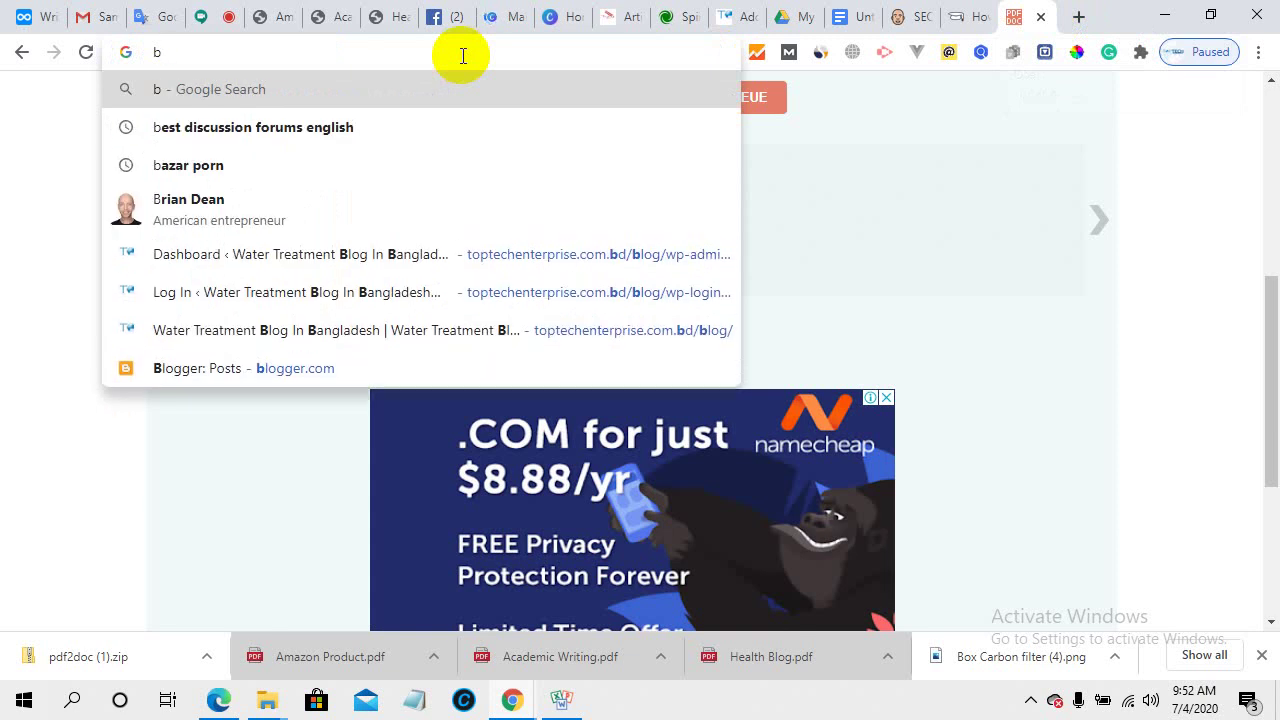
type("est")
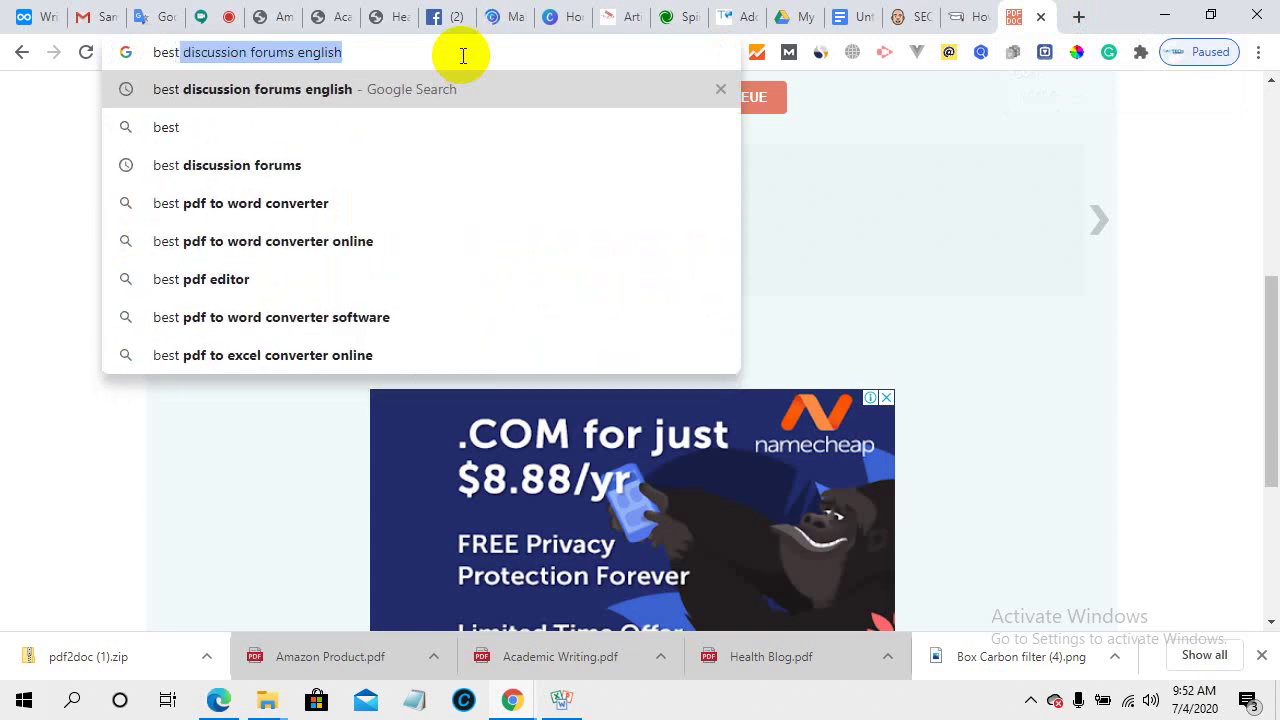
key("Return")
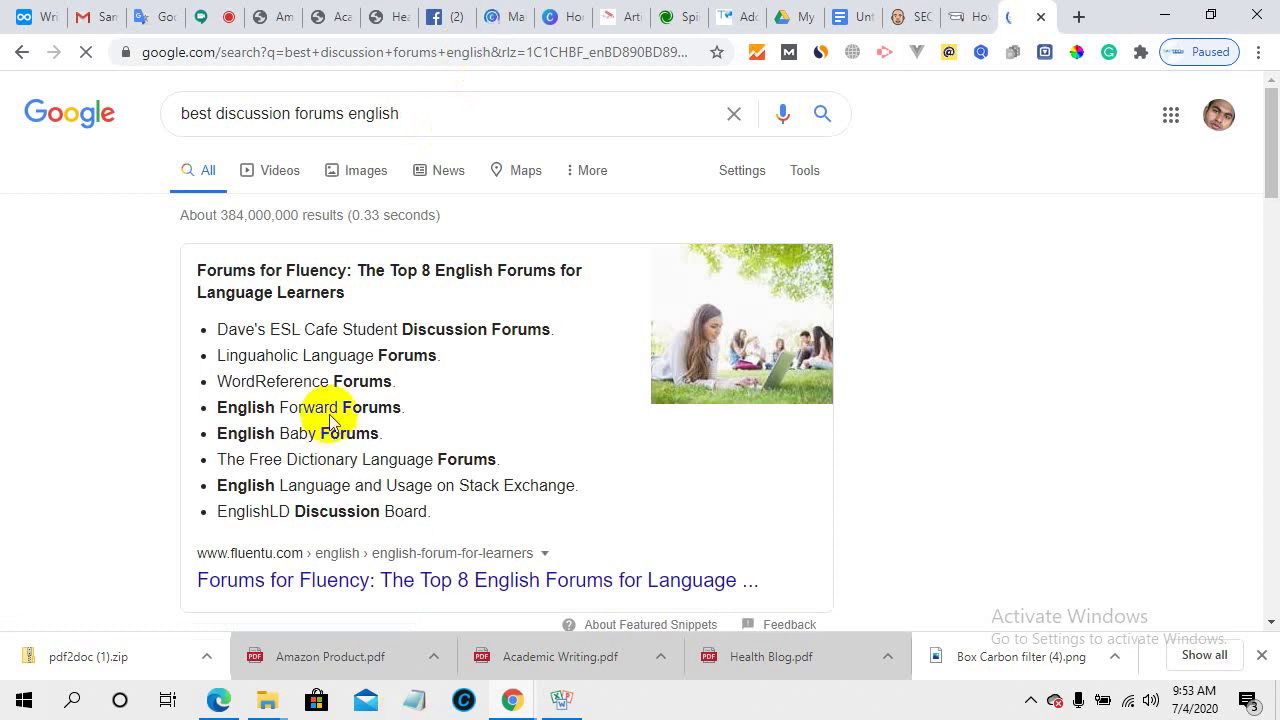
- Select and review the EnglishClub ESL Forums result's snippet text
scroll(327, 400, "down", 5)
left_click(245, 218)
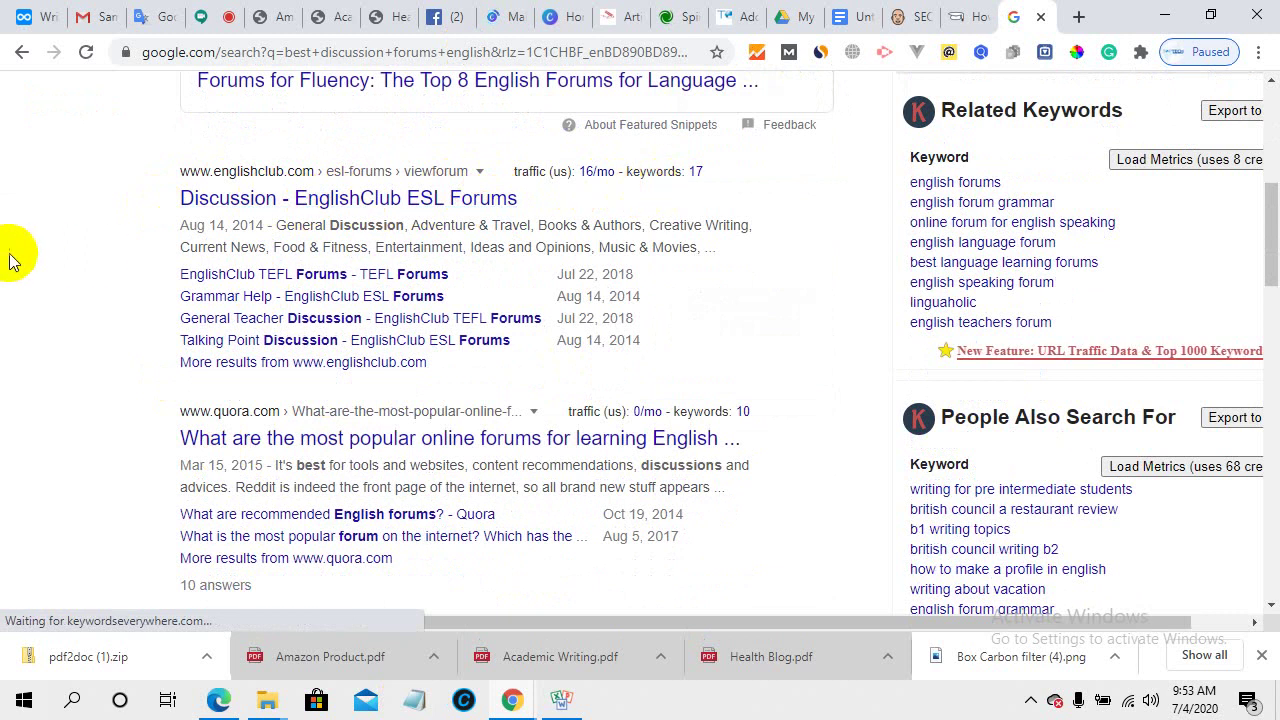
left_click_drag(181, 226, 712, 247)
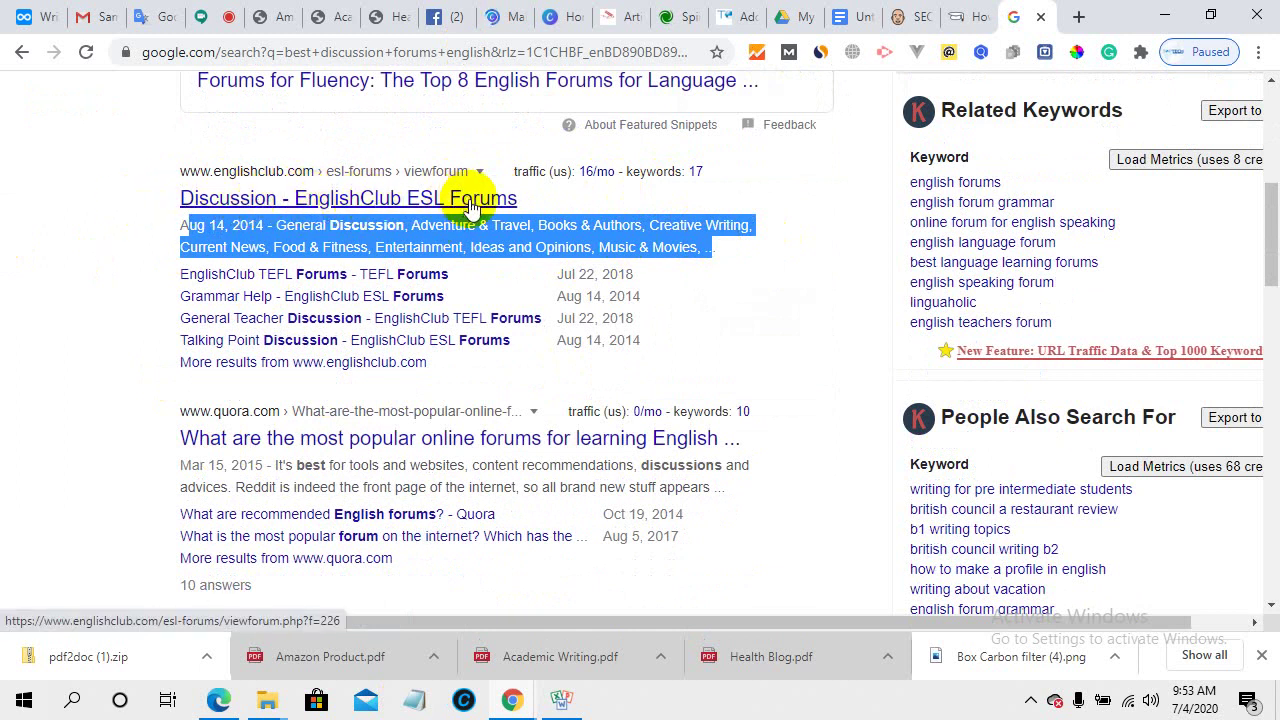
left_click(188, 225, "shift")
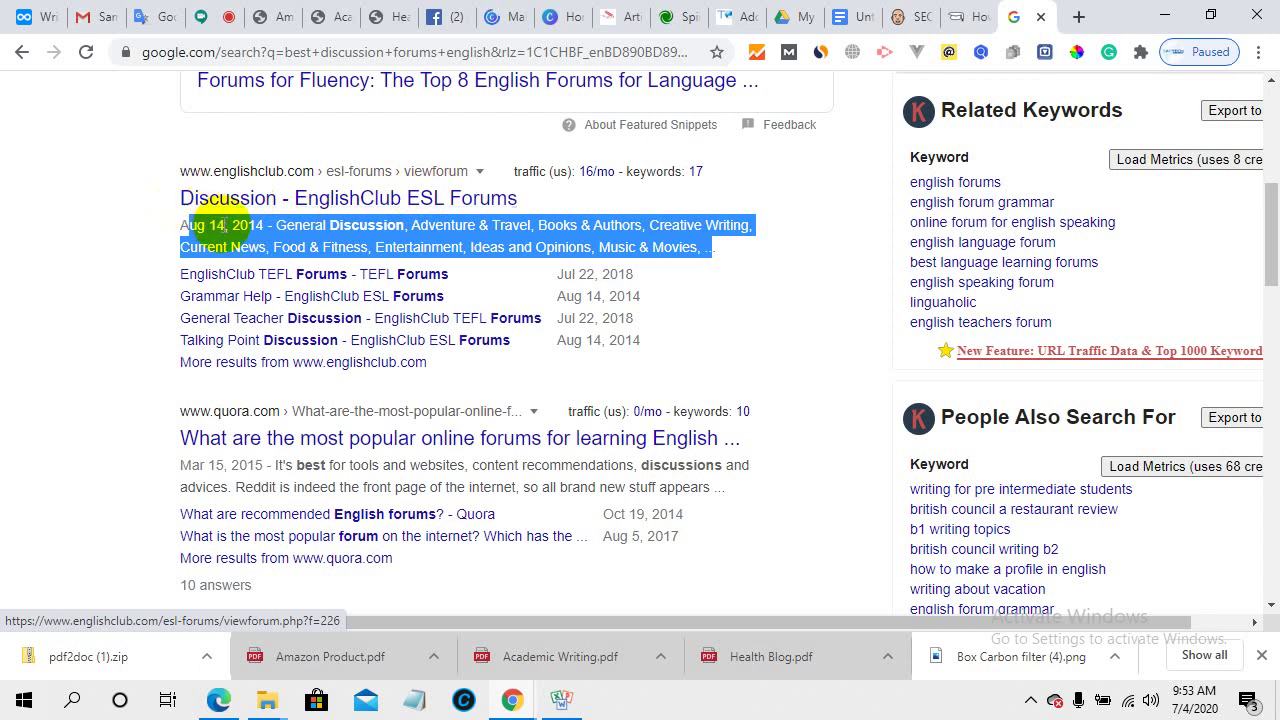
left_click(285, 240)
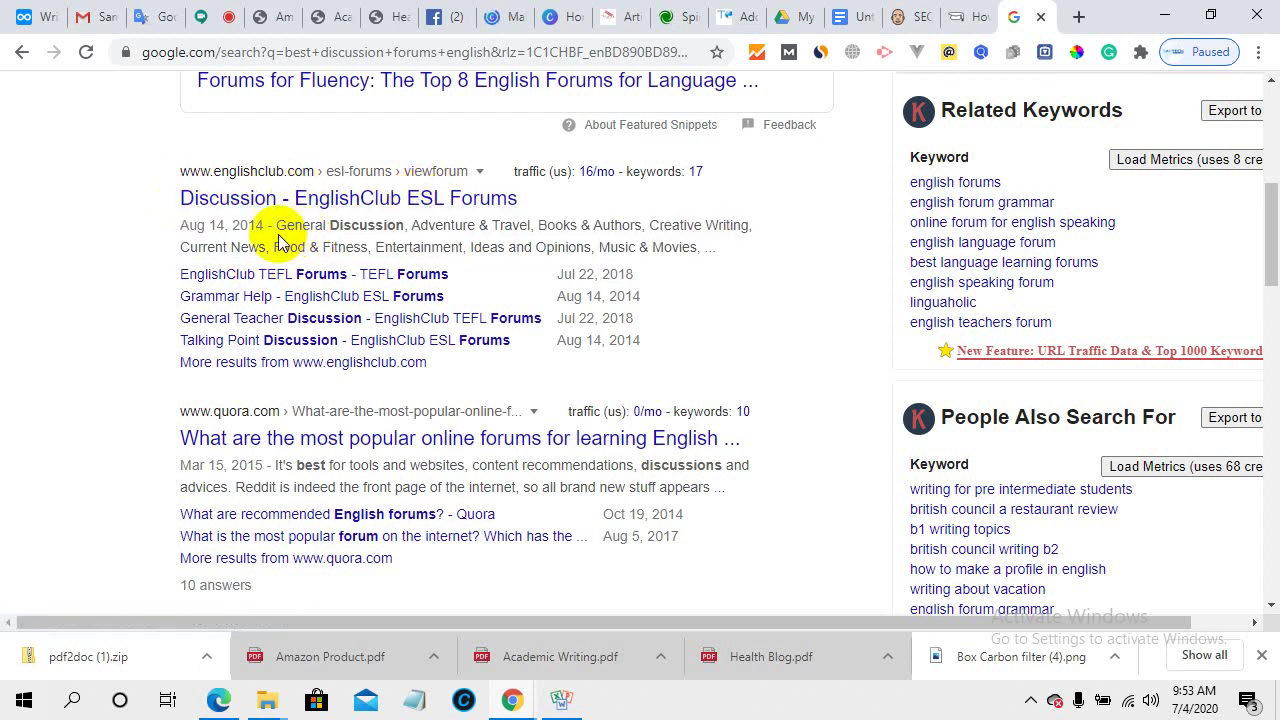
left_click_drag(343, 229, 409, 246)
left_click(348, 226)
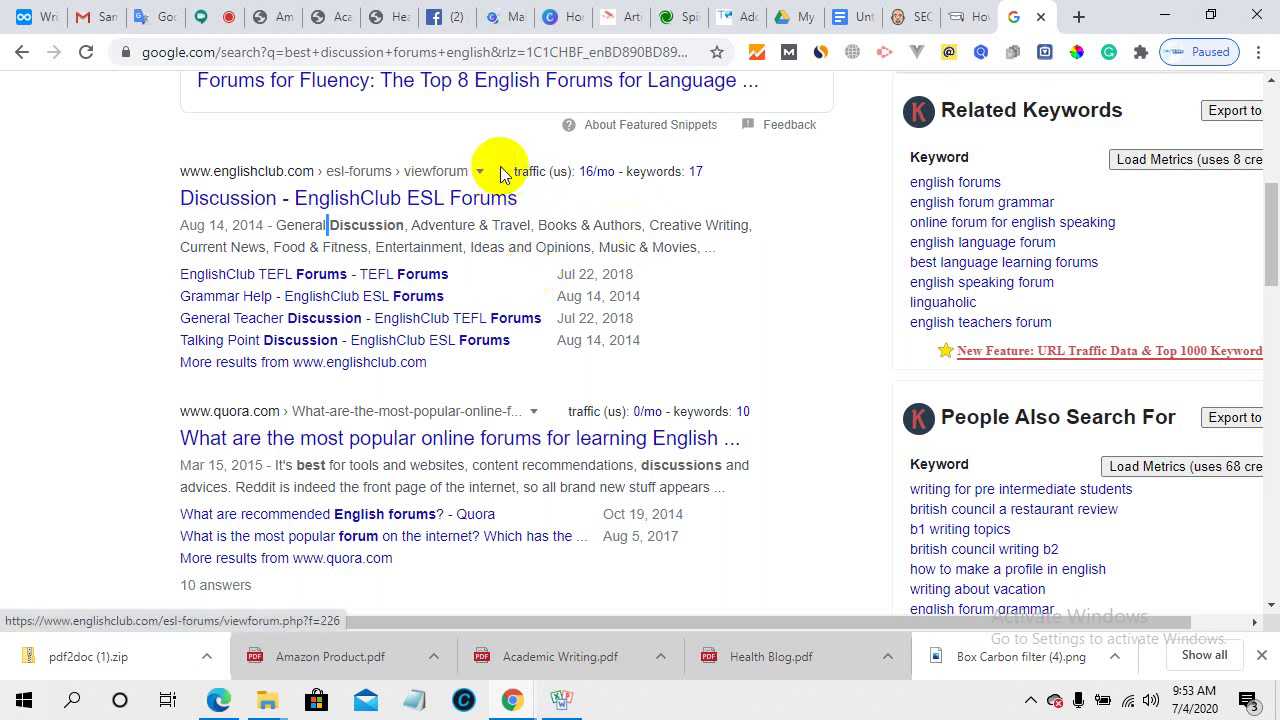
- Back in WordPress, check the Rank Math SEO title field
left_click(733, 10)
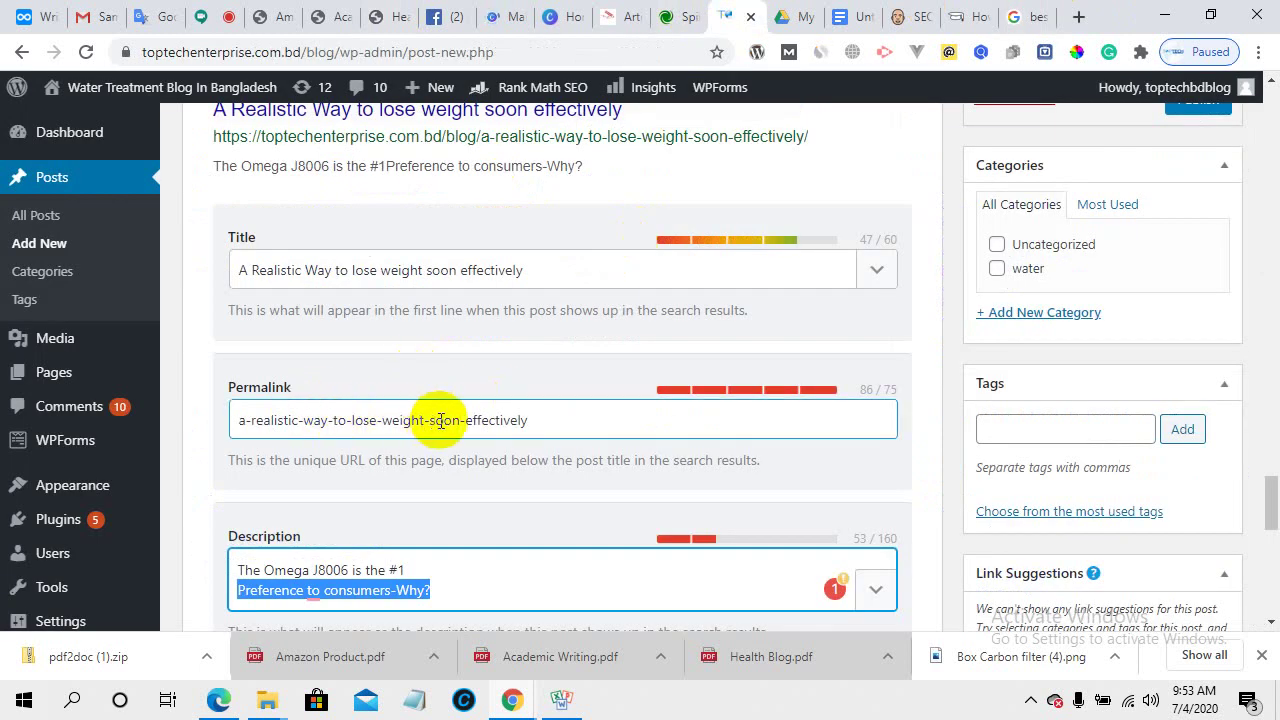
scroll(417, 350, "up", 1)
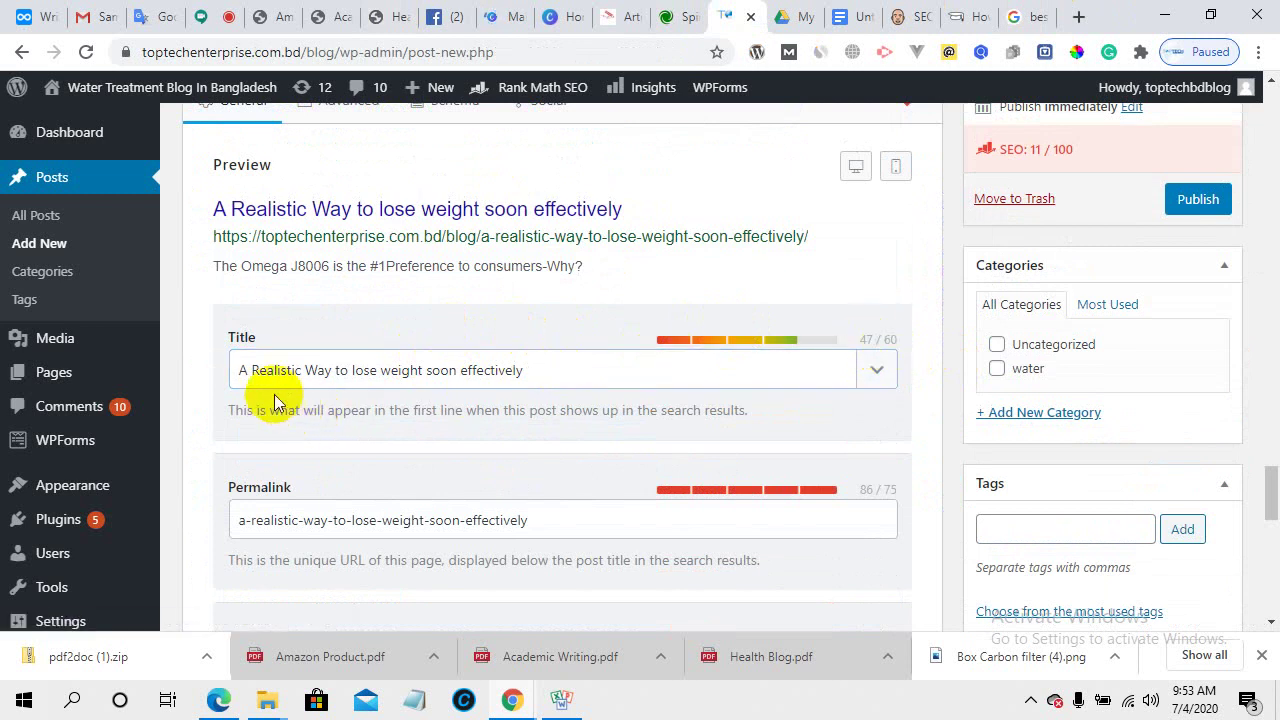
left_click(323, 371)
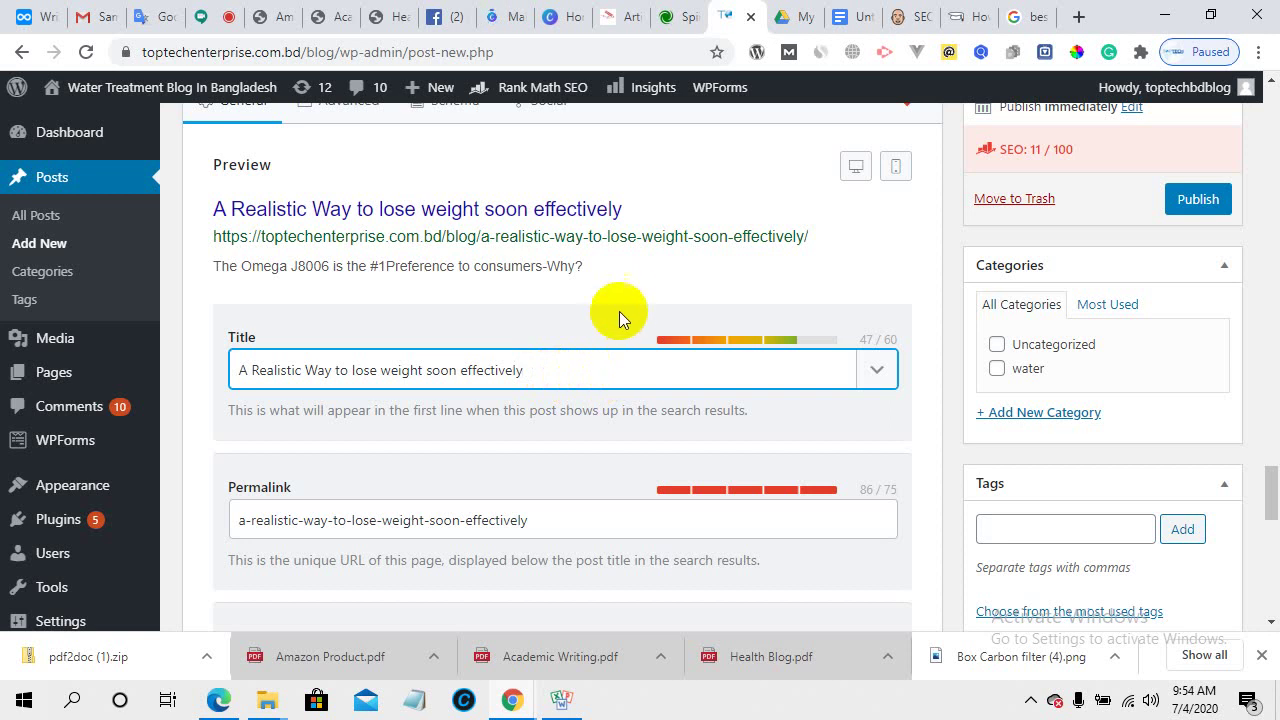
left_click(757, 369)
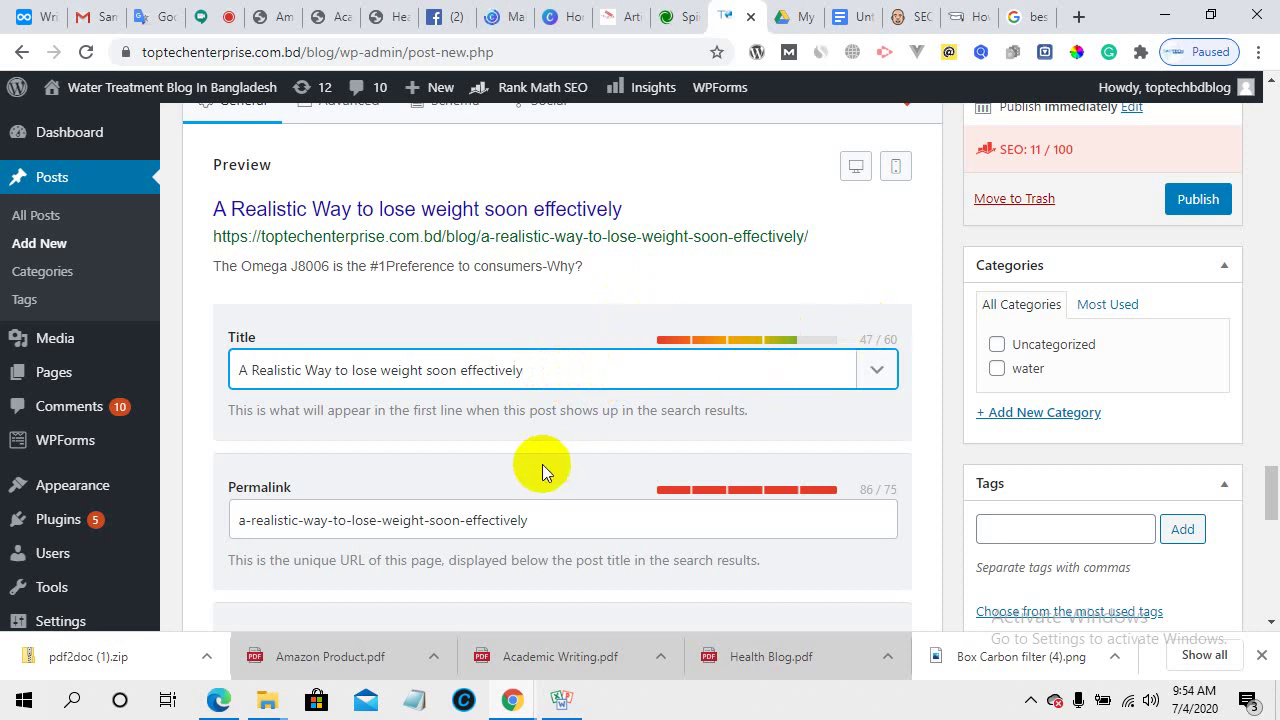
- Check the Rank Math permalink slug, then go back to the Google results
scroll(543, 466, "down", 1)
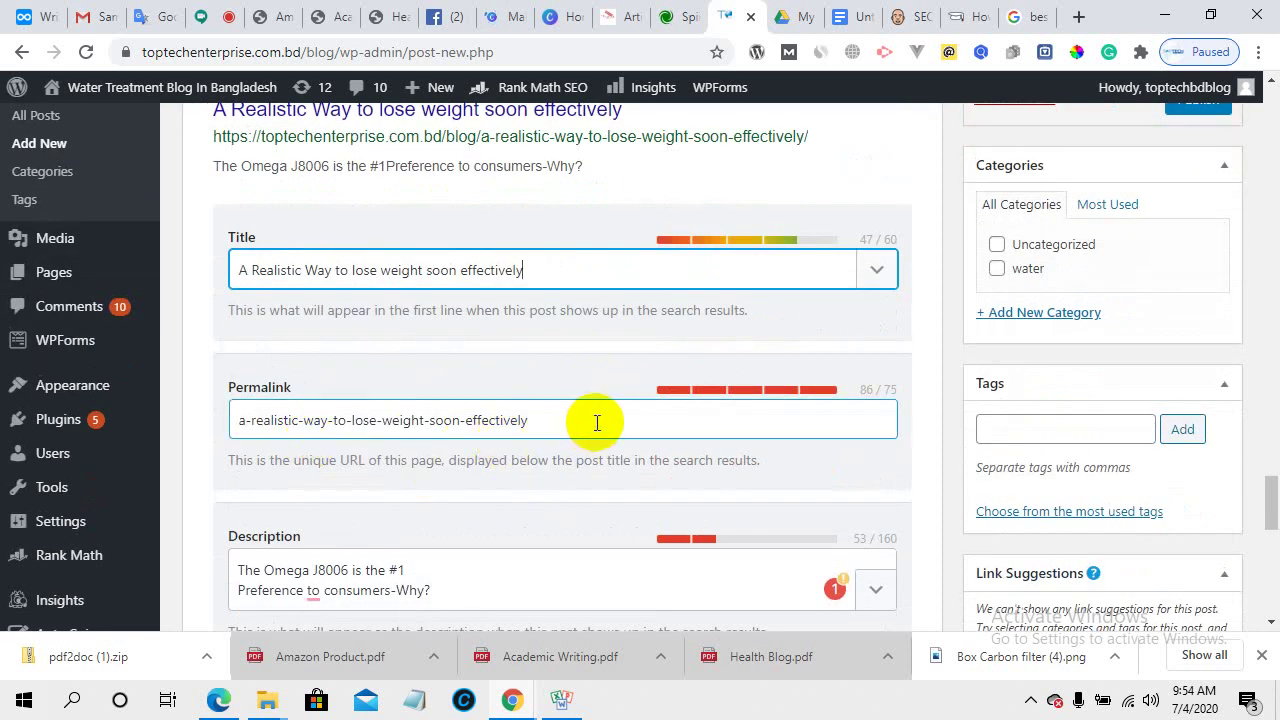
left_click(828, 392)
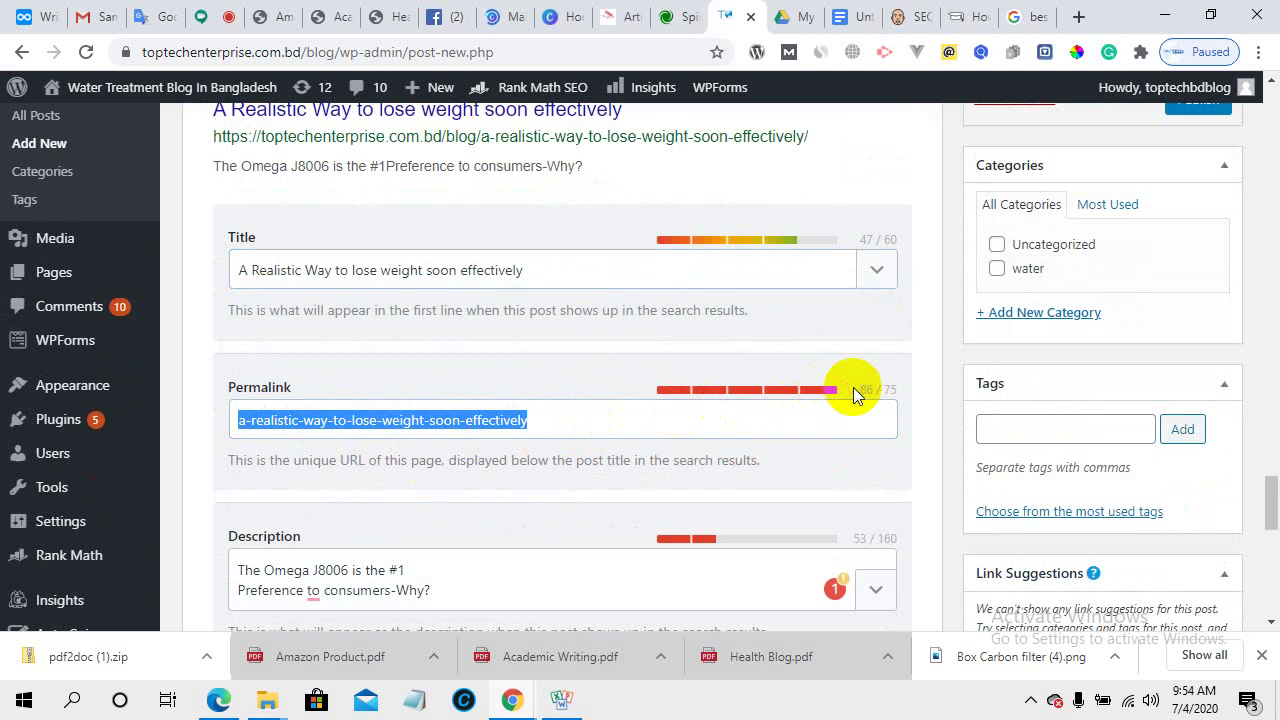
left_click(799, 392)
left_click(742, 410)
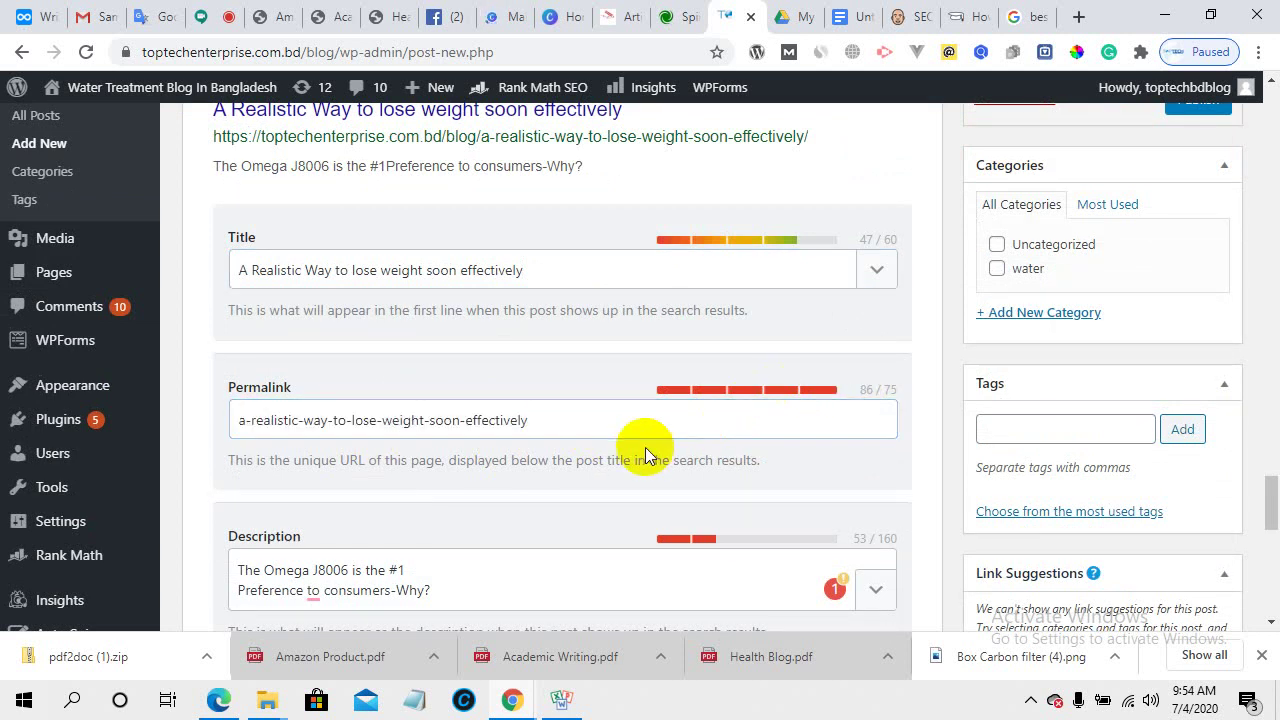
scroll(423, 509, "down", 2)
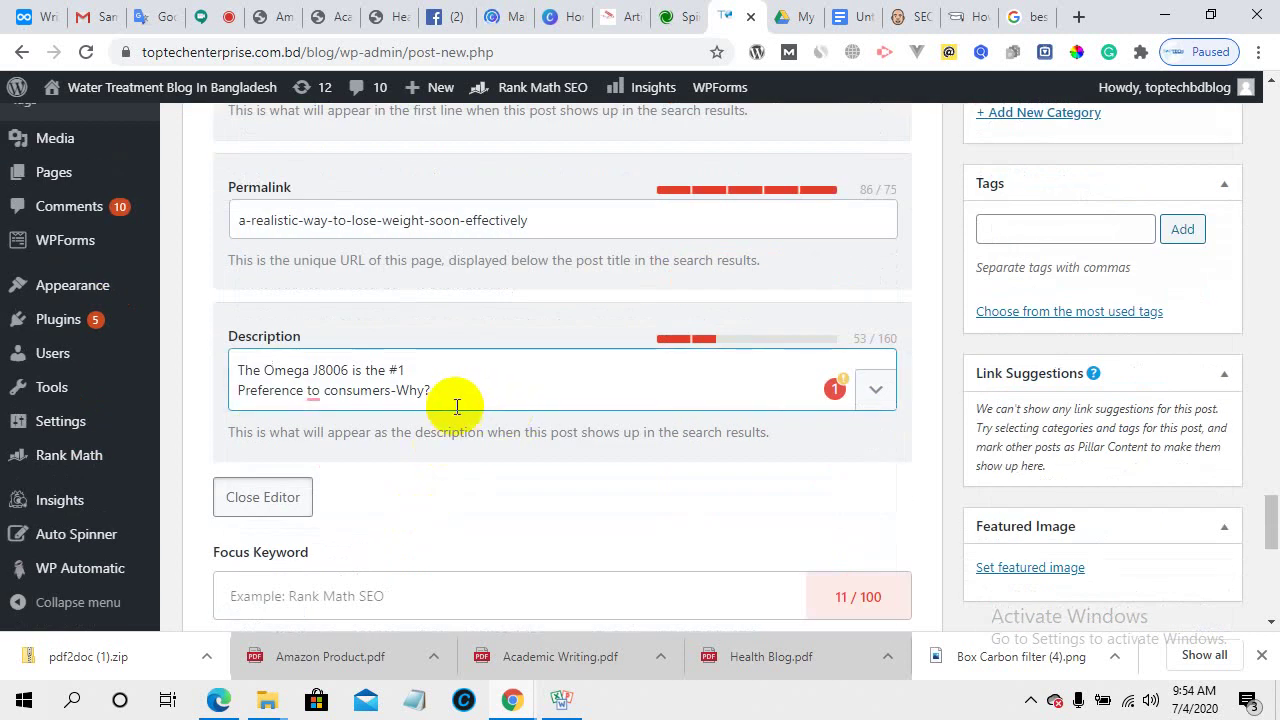
scroll(452, 408, "up", 10)
scroll(453, 408, "up", 15)
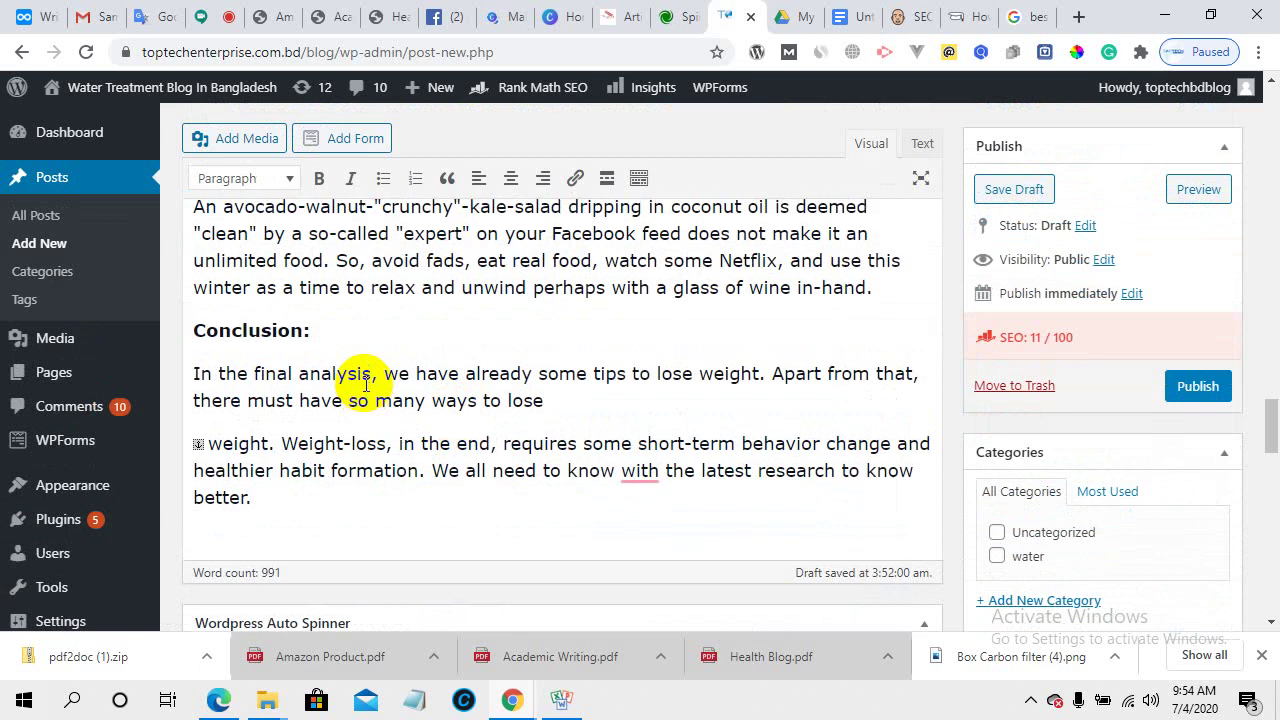
scroll(365, 386, "up", 10)
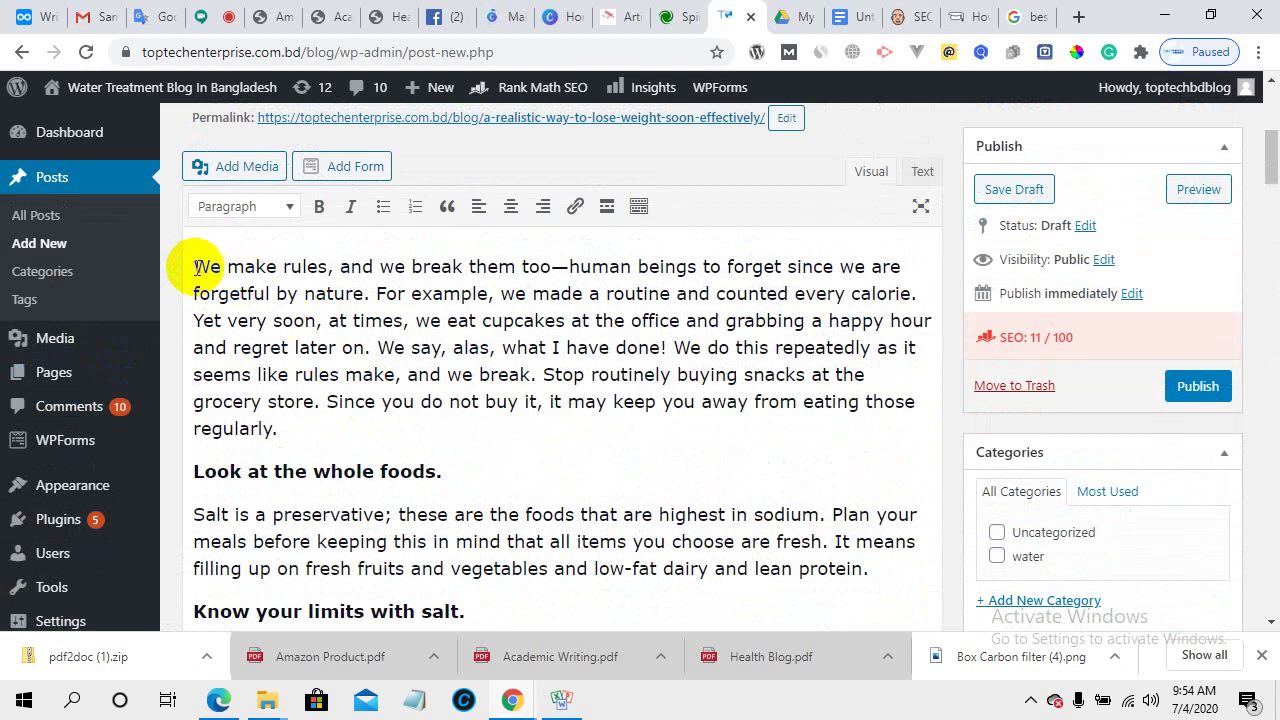
left_click(1018, 16)
- Select the forums query in Google's search box and start a new query with 'wi'
scroll(320, 263, "up", 5)
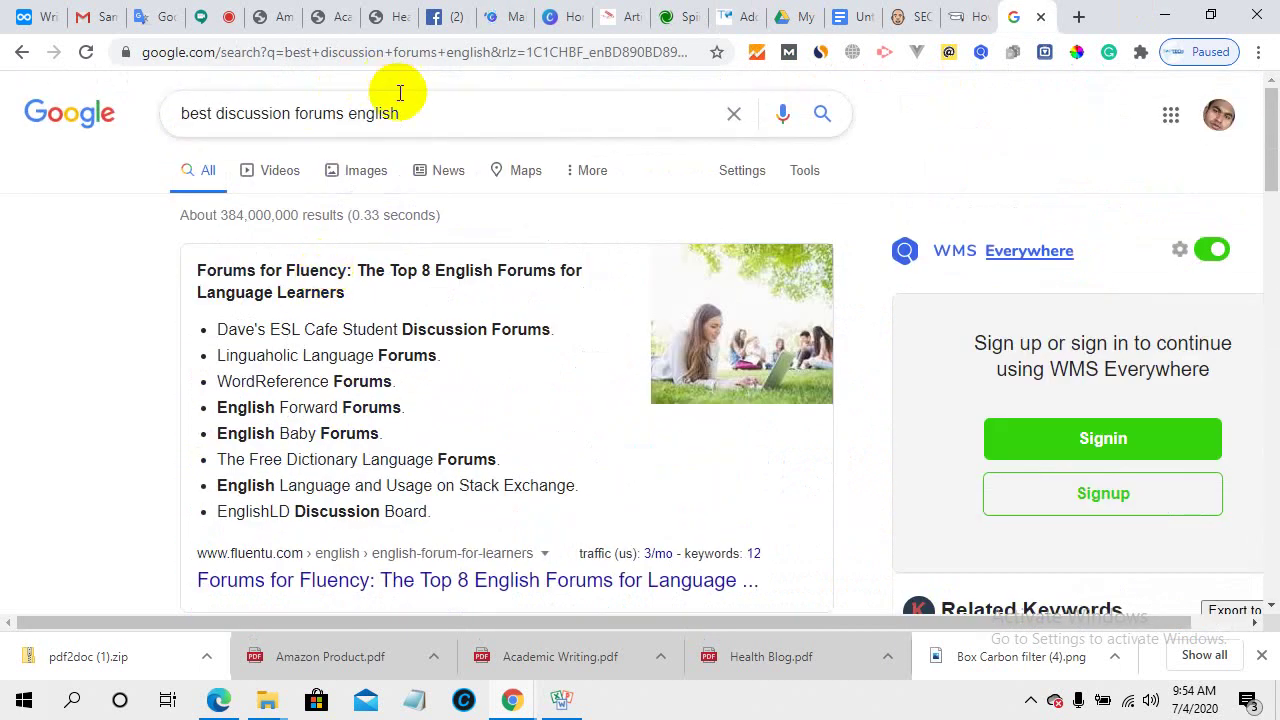
left_click_drag(400, 113, 97, 107)
type("wa")
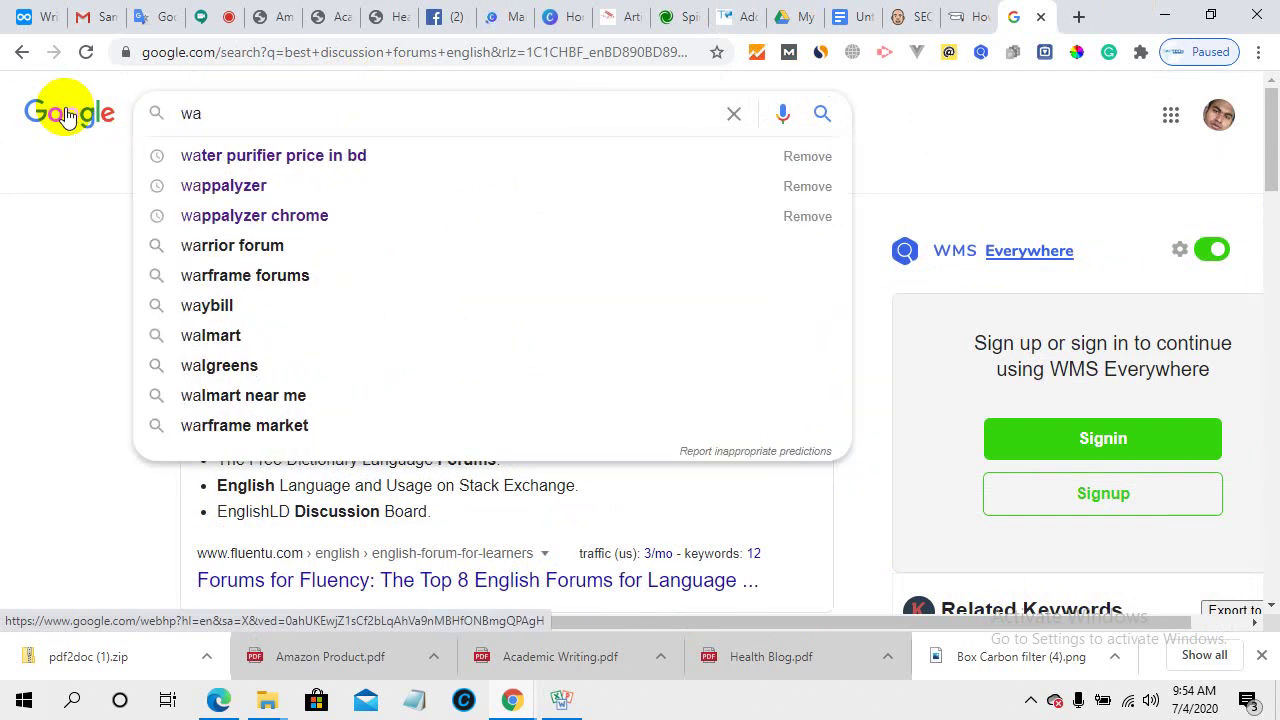
key("BackSpace")
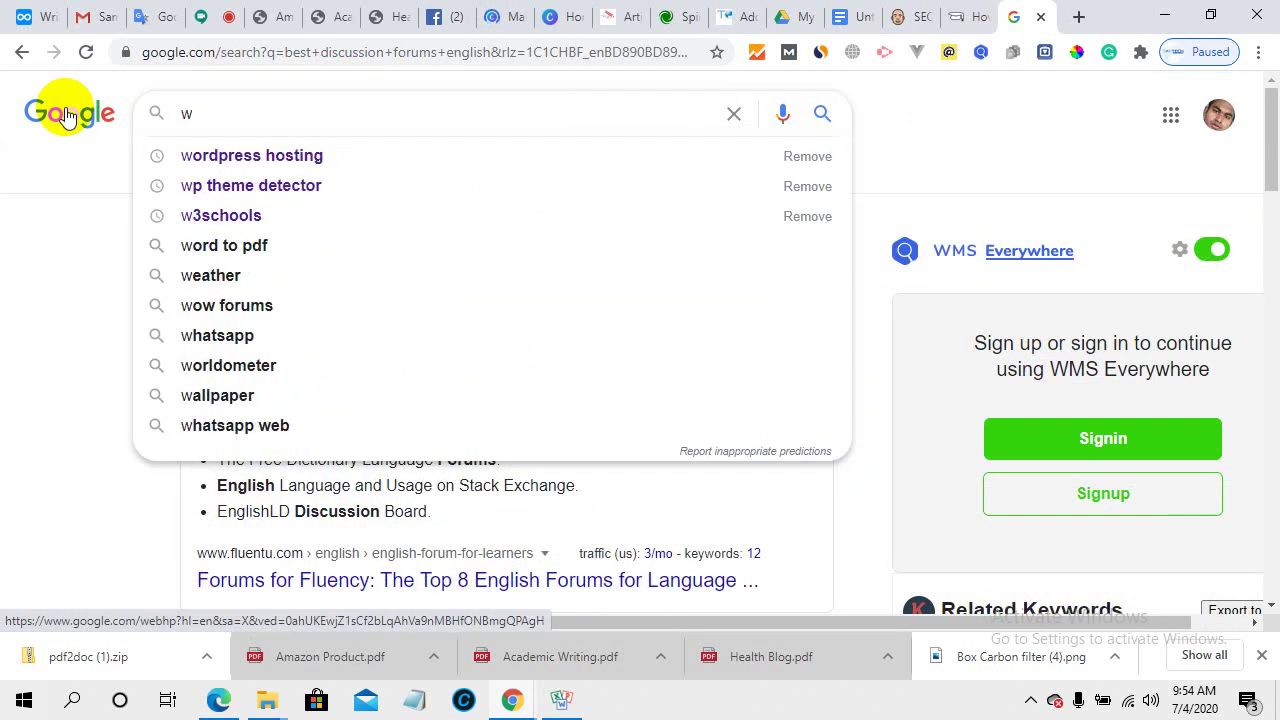
type("i")
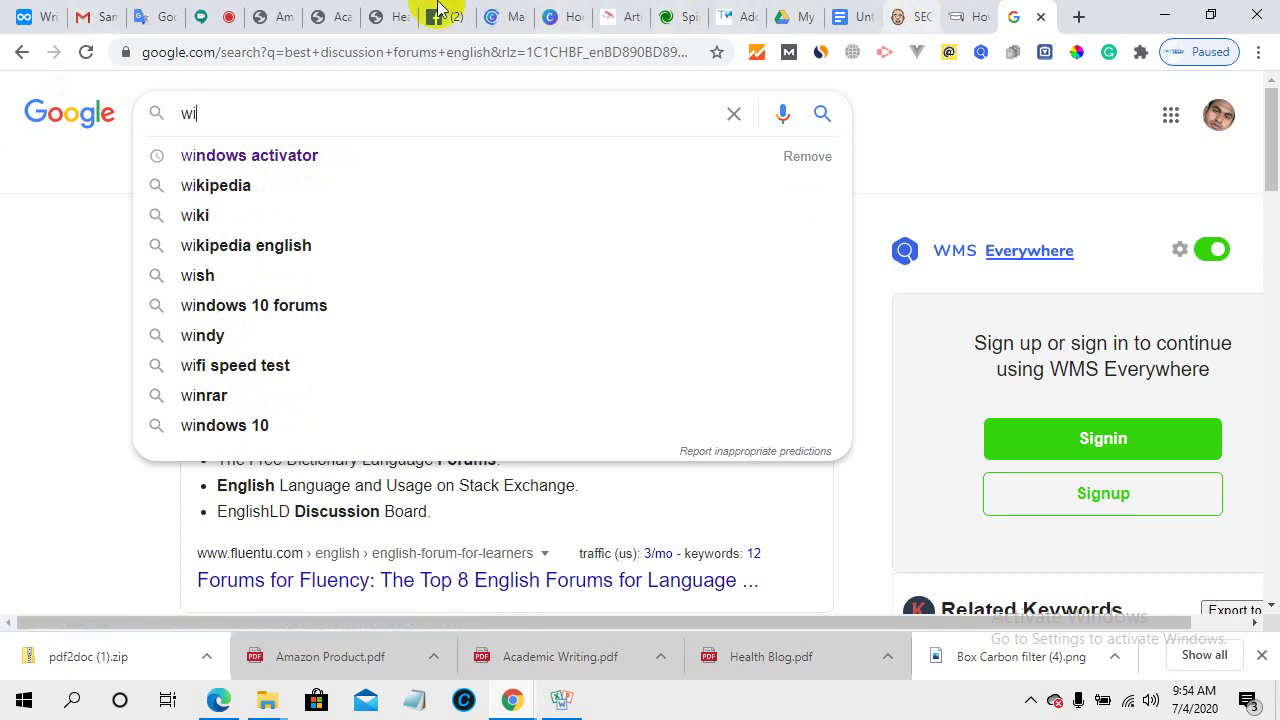
- Copy the phrase 'lose weight' from the Health Blog.pdf heading
left_click(372, 12)
scroll(427, 400, "up", 3)
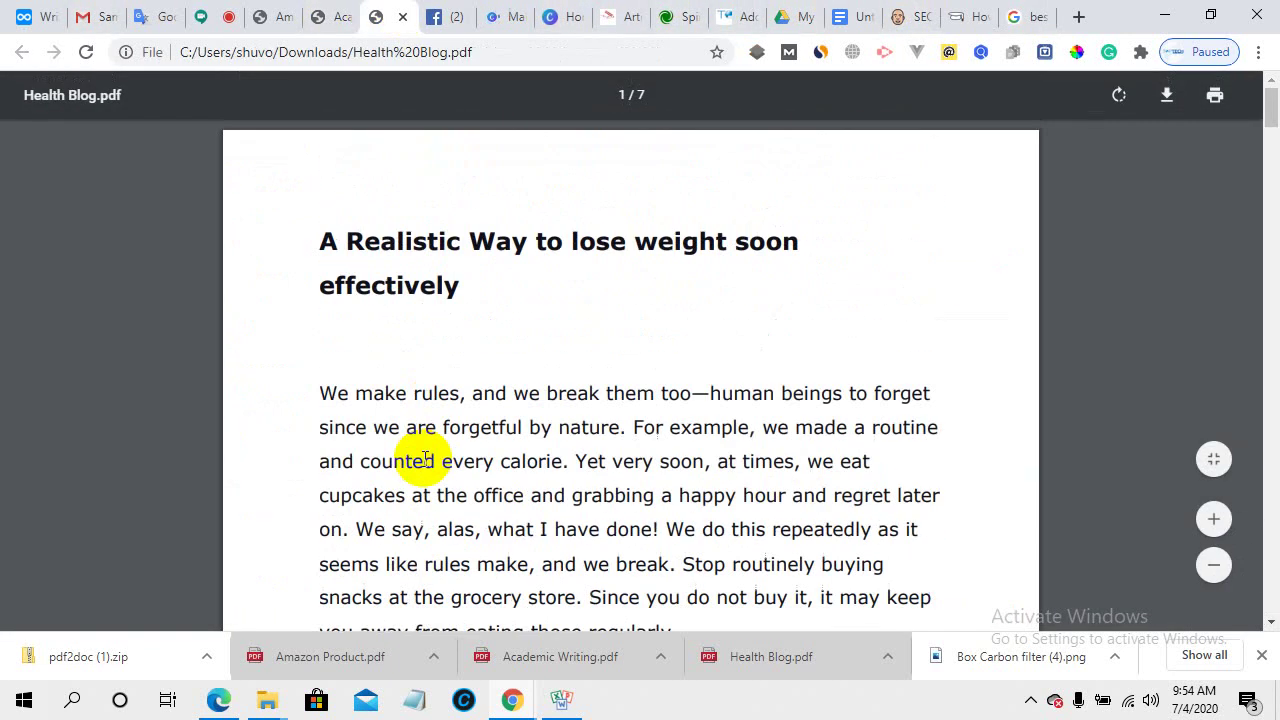
left_click_drag(543, 223, 729, 243)
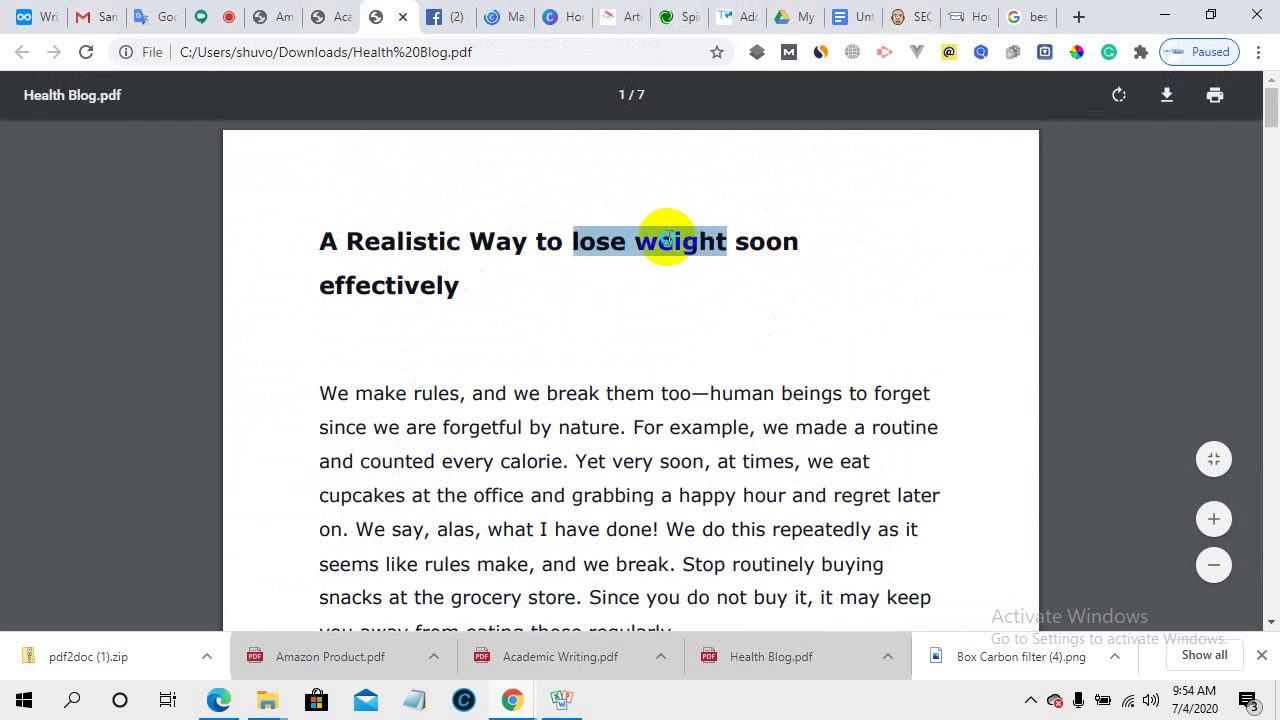
right_click(669, 243)
left_click(711, 254)
- Replace the 'wi' query with the pasted 'lose weight' and browse the results
left_click(1038, 16)
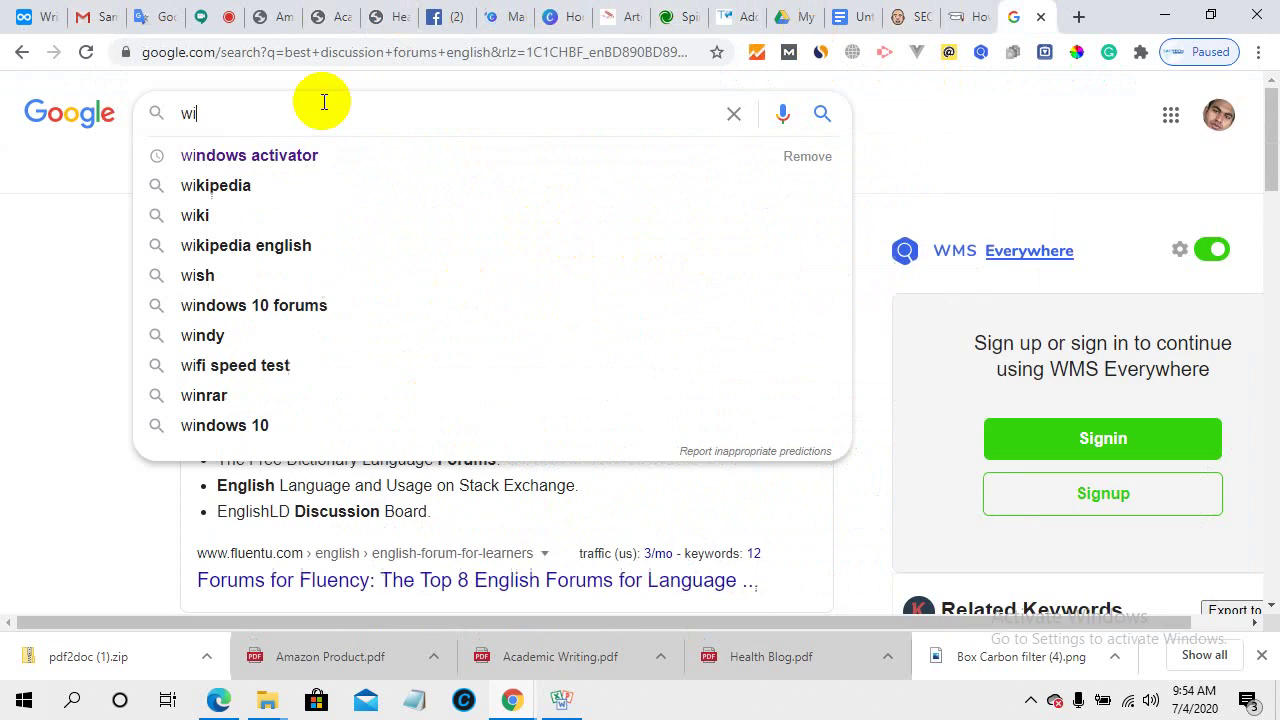
double_click(186, 112)
right_click(186, 113)
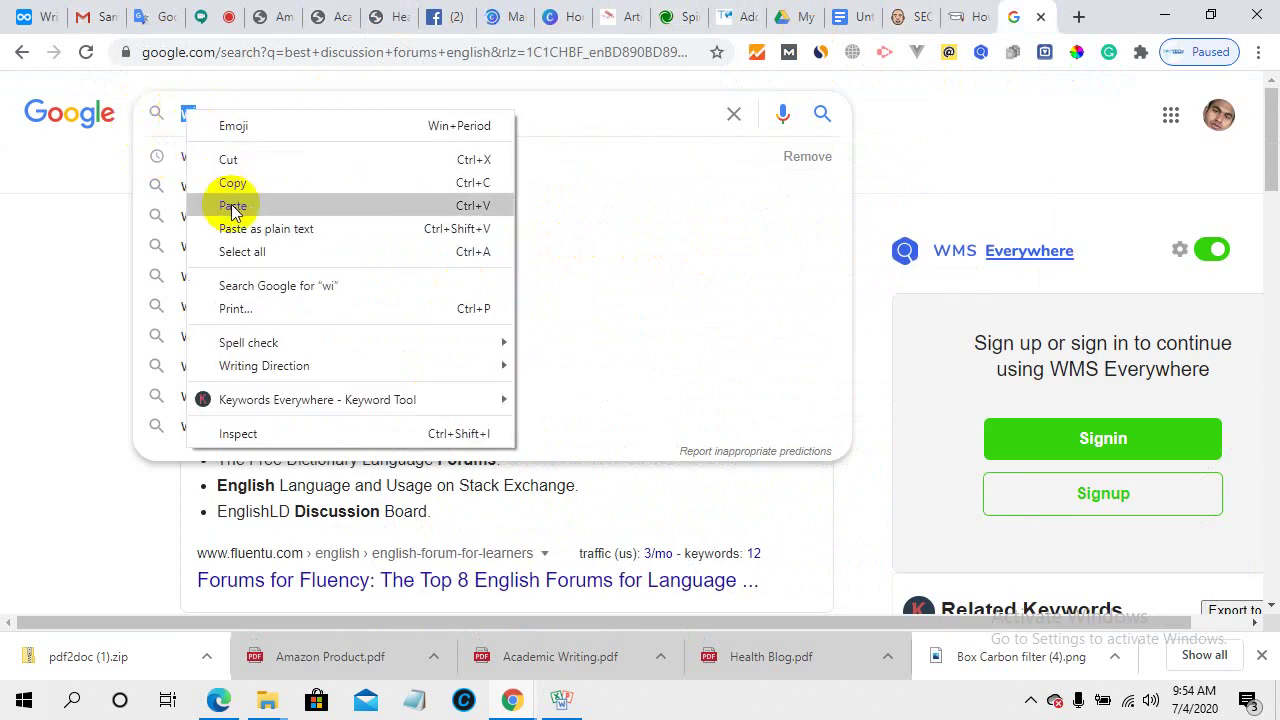
left_click(233, 206)
key("Return")
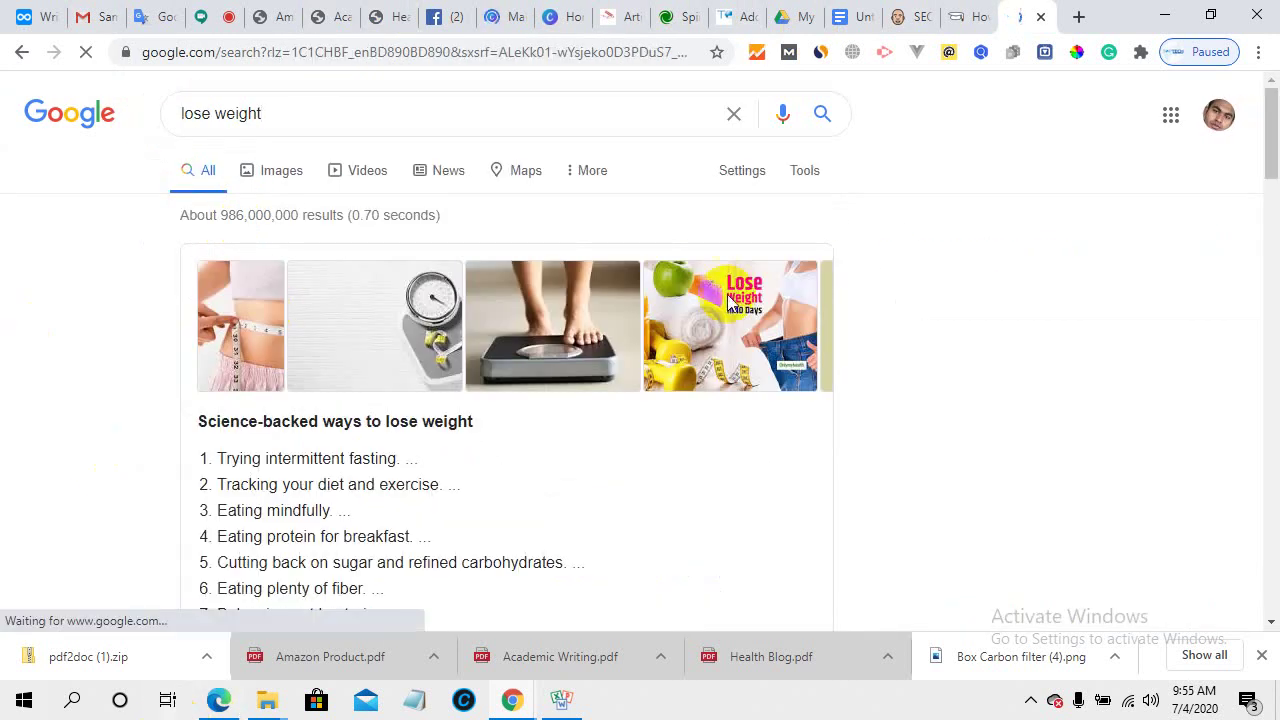
scroll(360, 374, "down", 6)
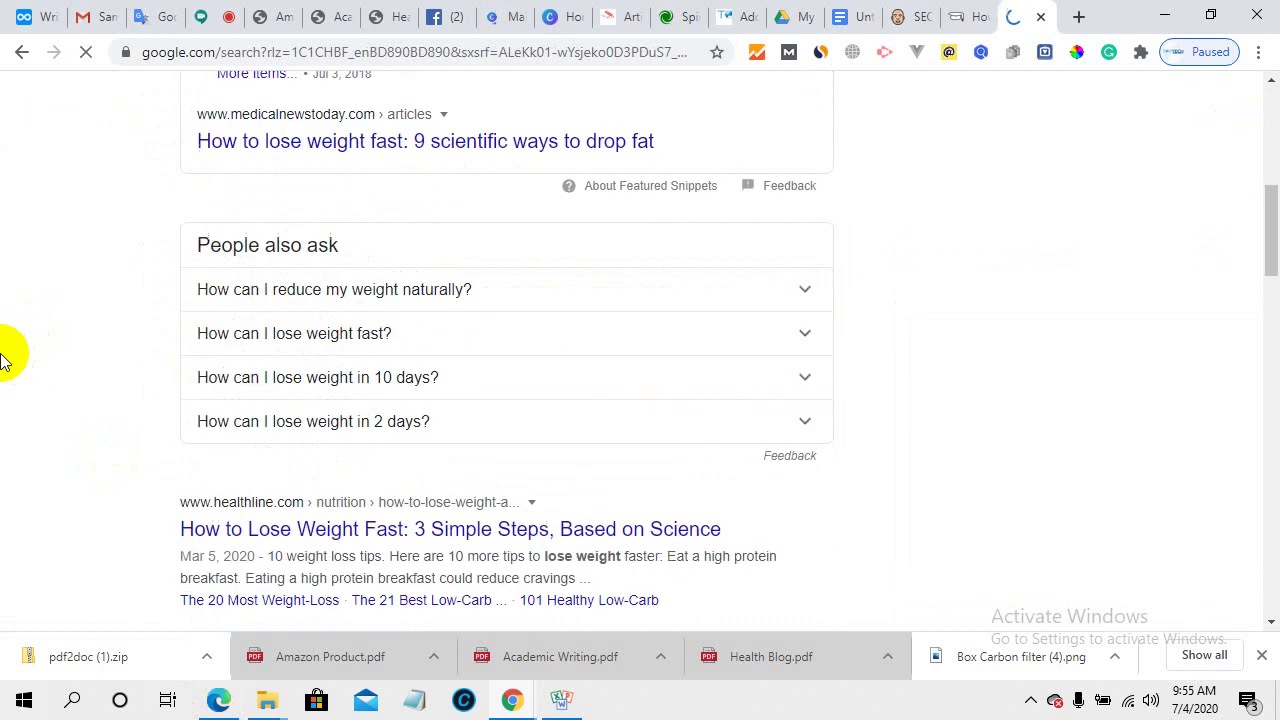
scroll(330, 390, "down", 3)
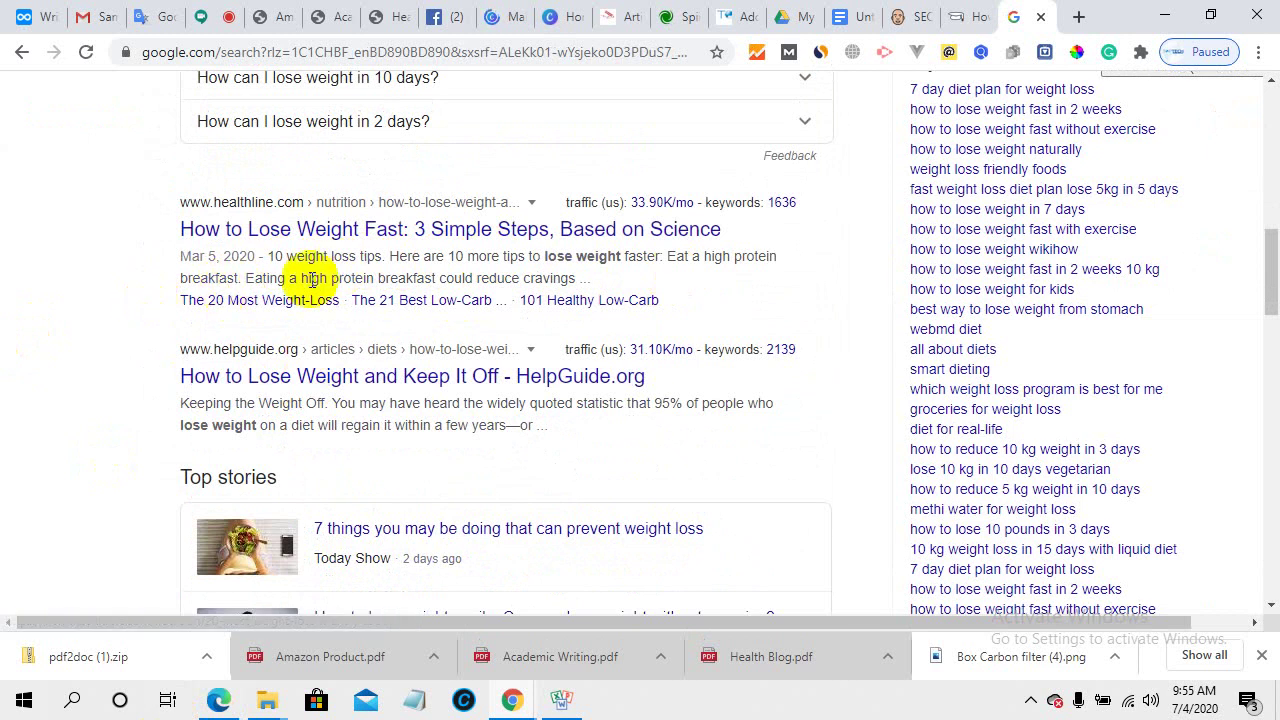
scroll(415, 405, "up", 8)
scroll(418, 418, "up", 2)
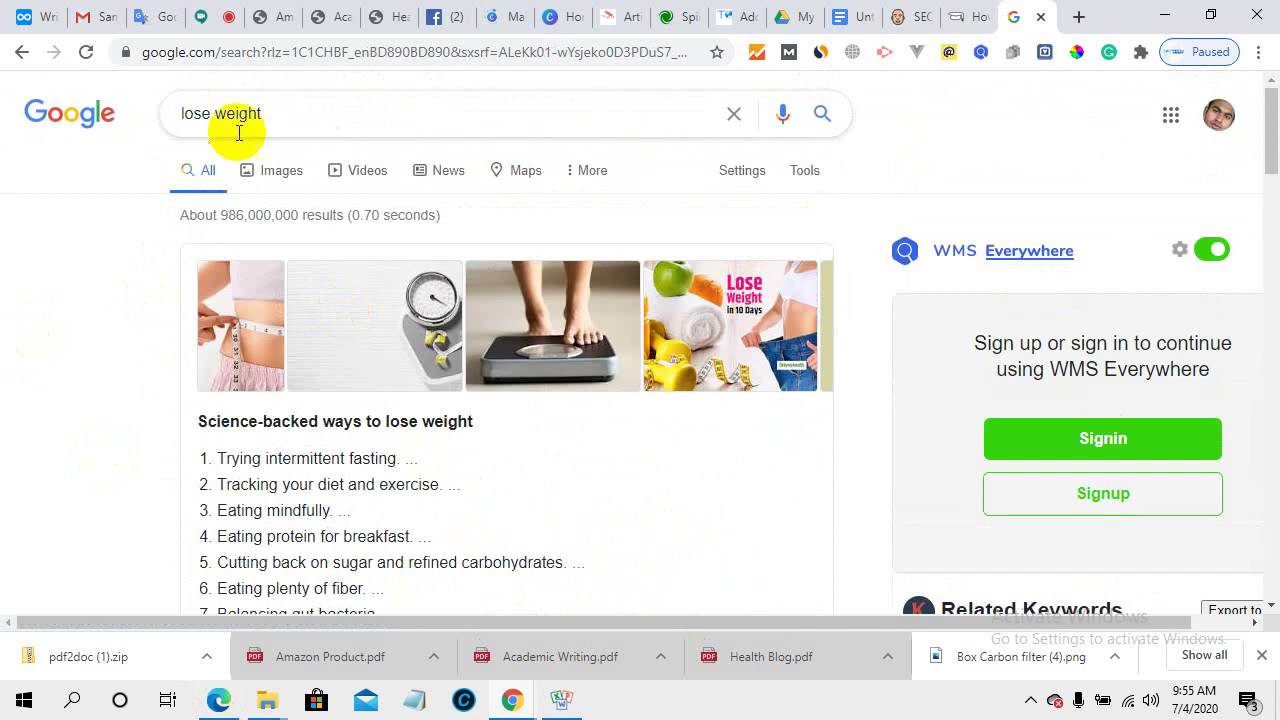
- Refine the search to 'how lose your weight', accepting Google's spelling correction
left_click(182, 114)
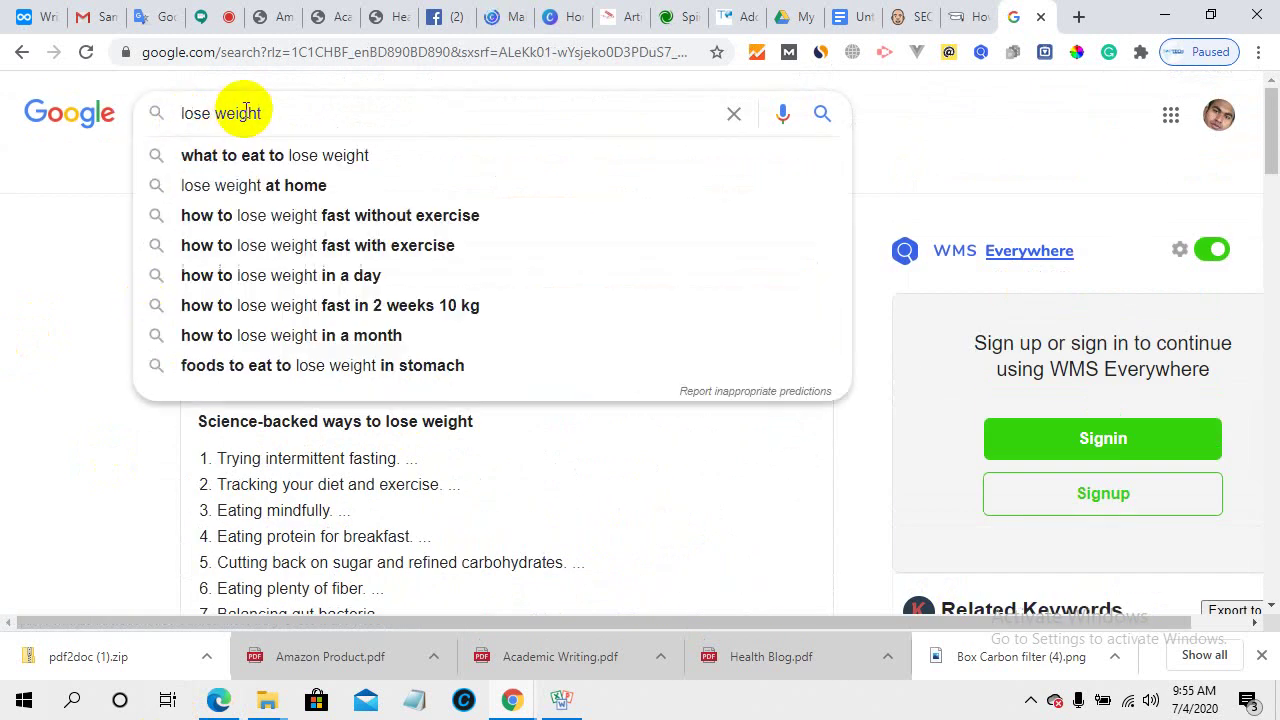
type("how")
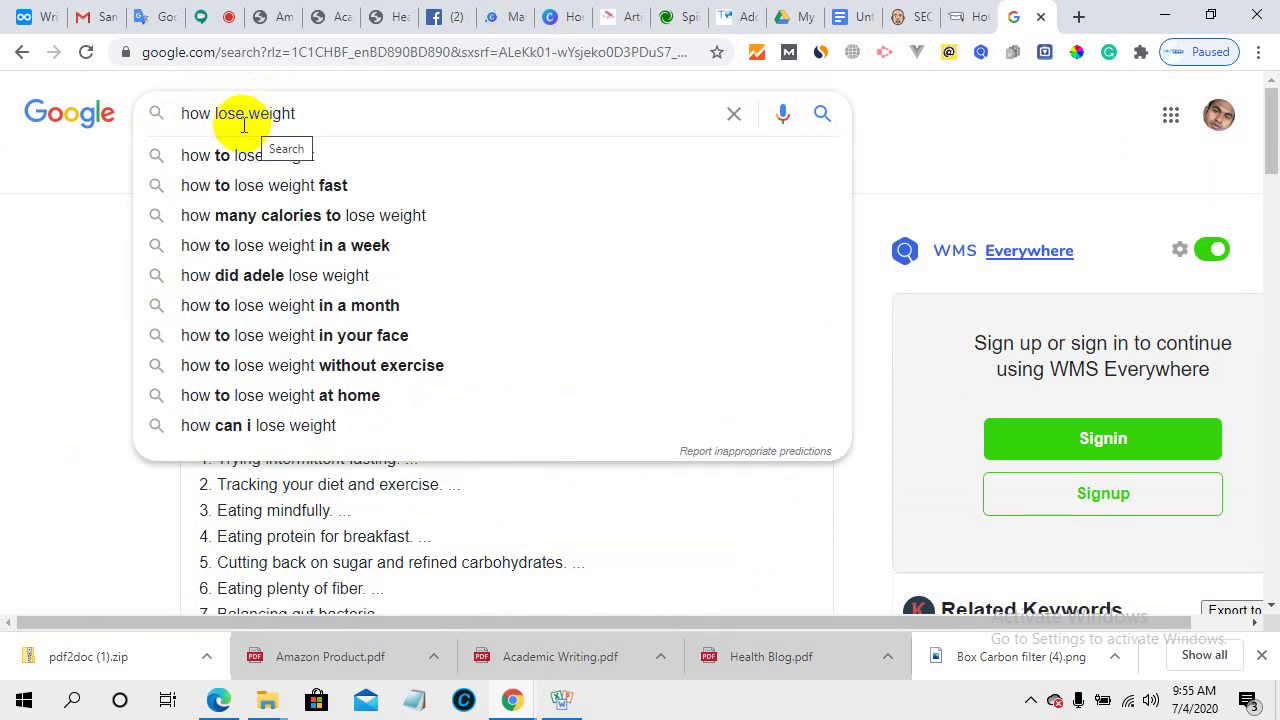
left_click(246, 113)
type("yp")
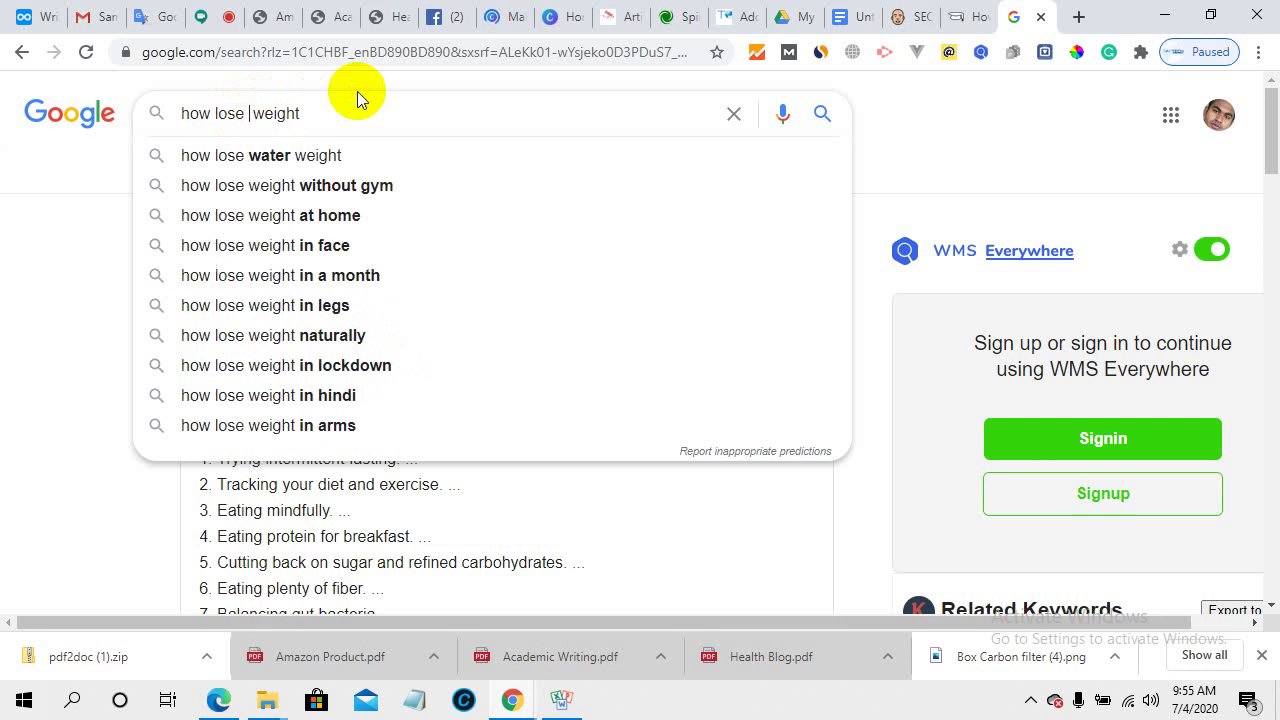
type("ur")
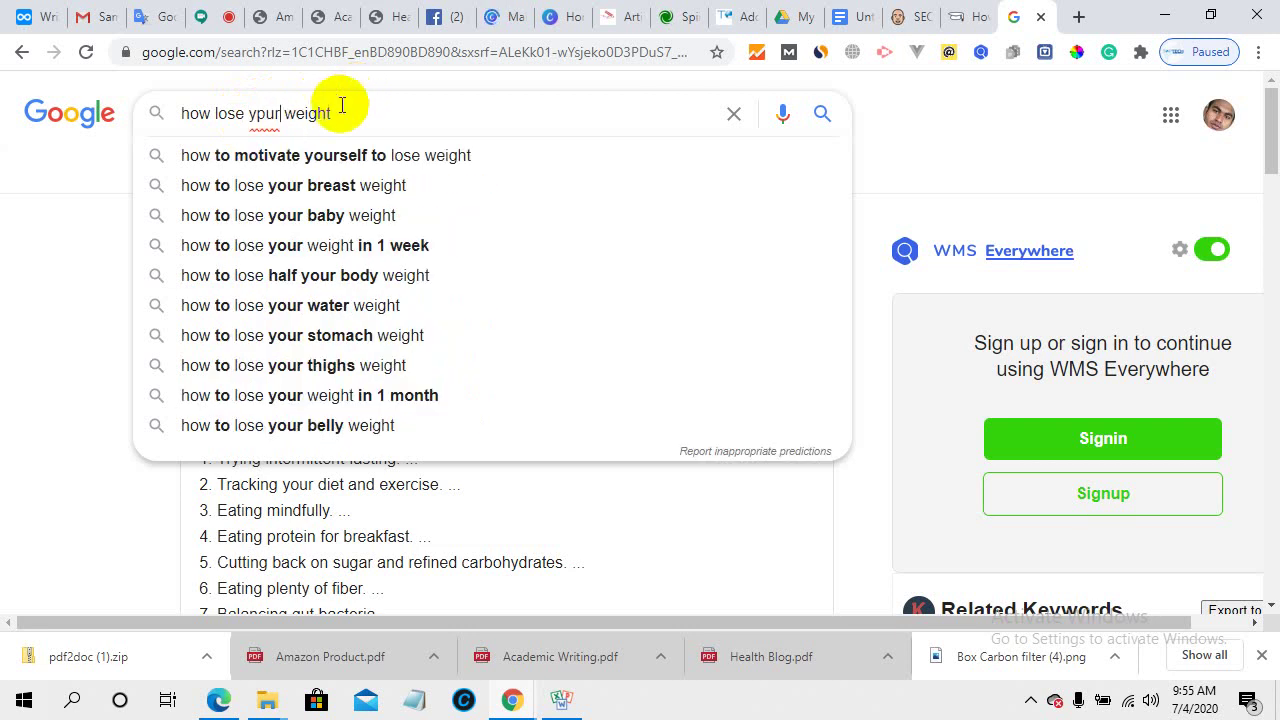
key("Return")
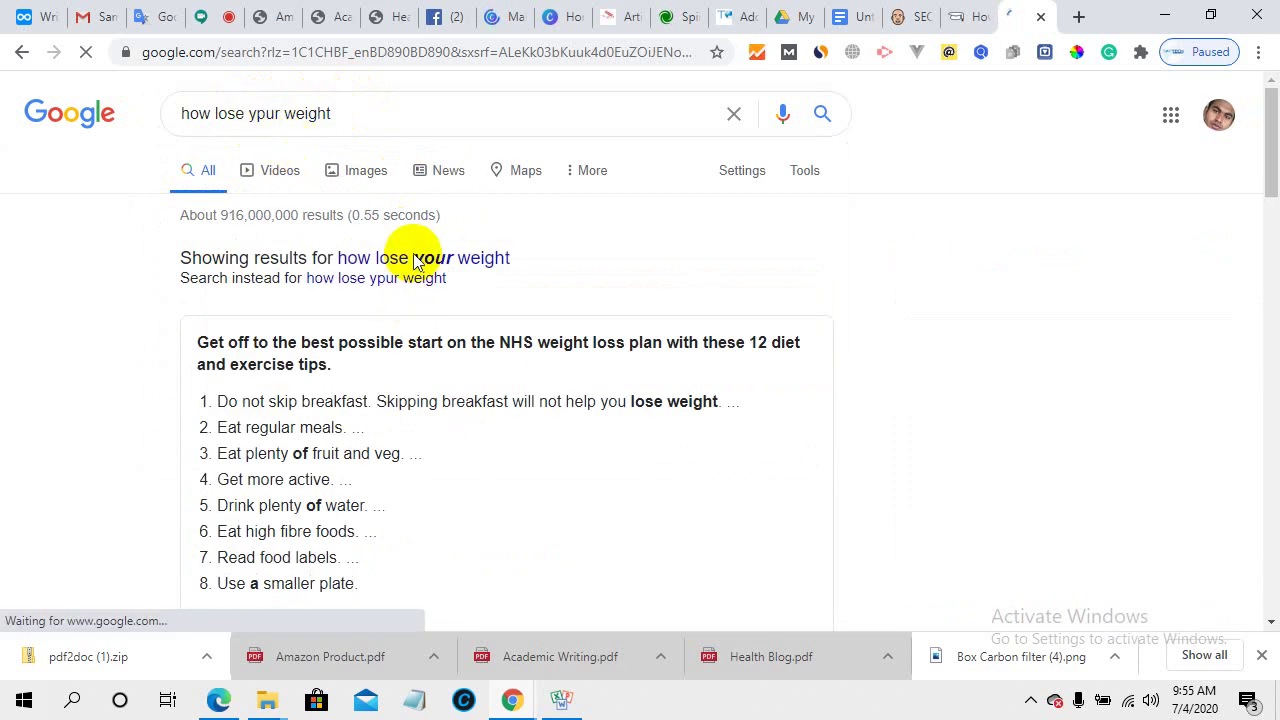
left_click(450, 260)
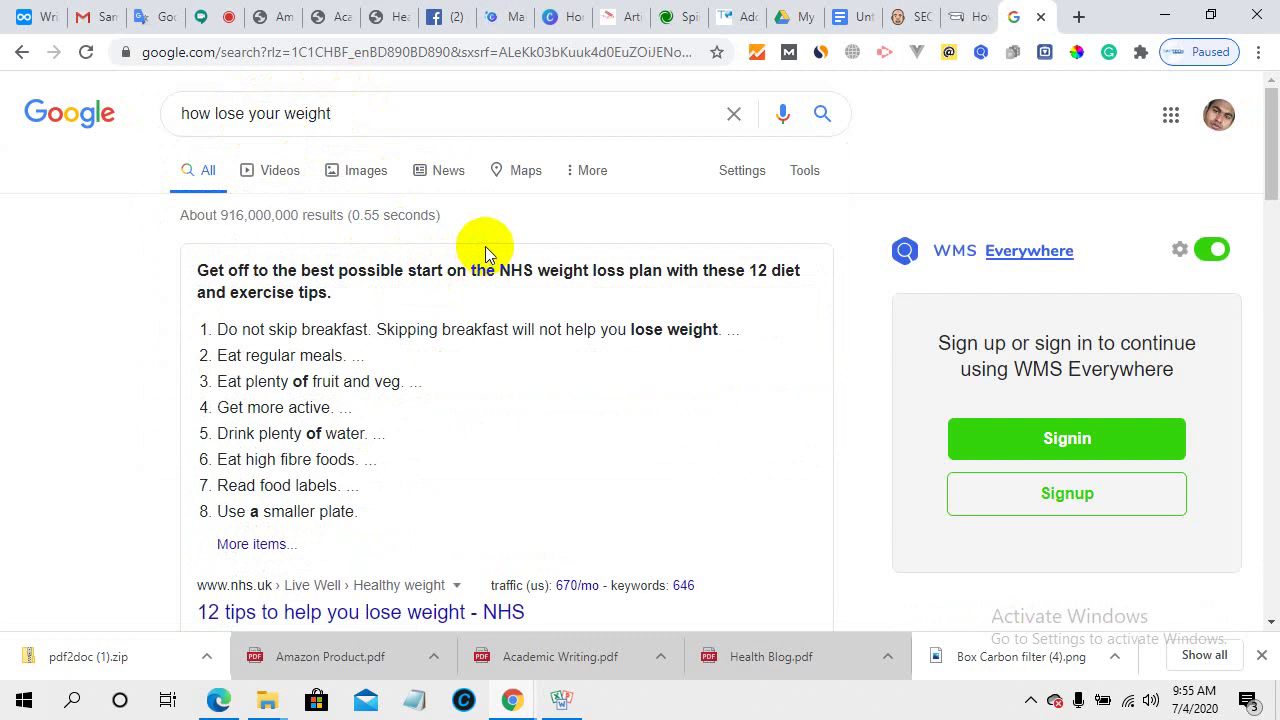
scroll(515, 370, "down", 7)
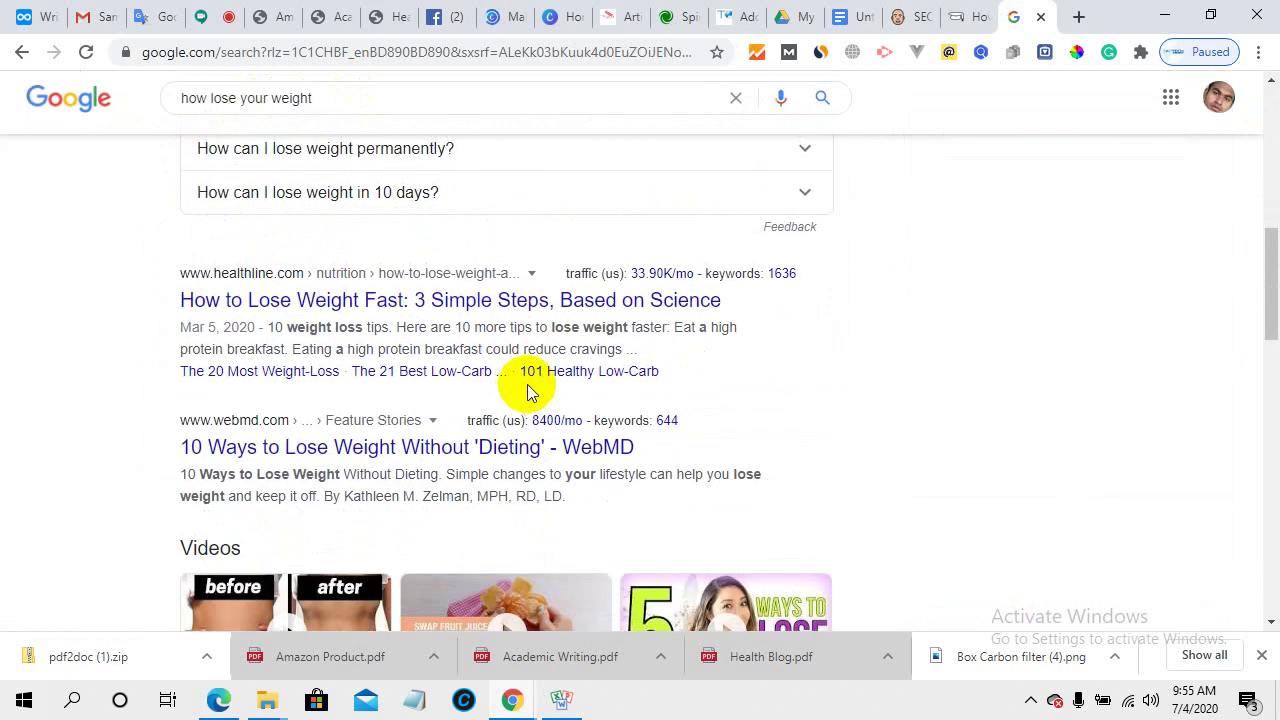
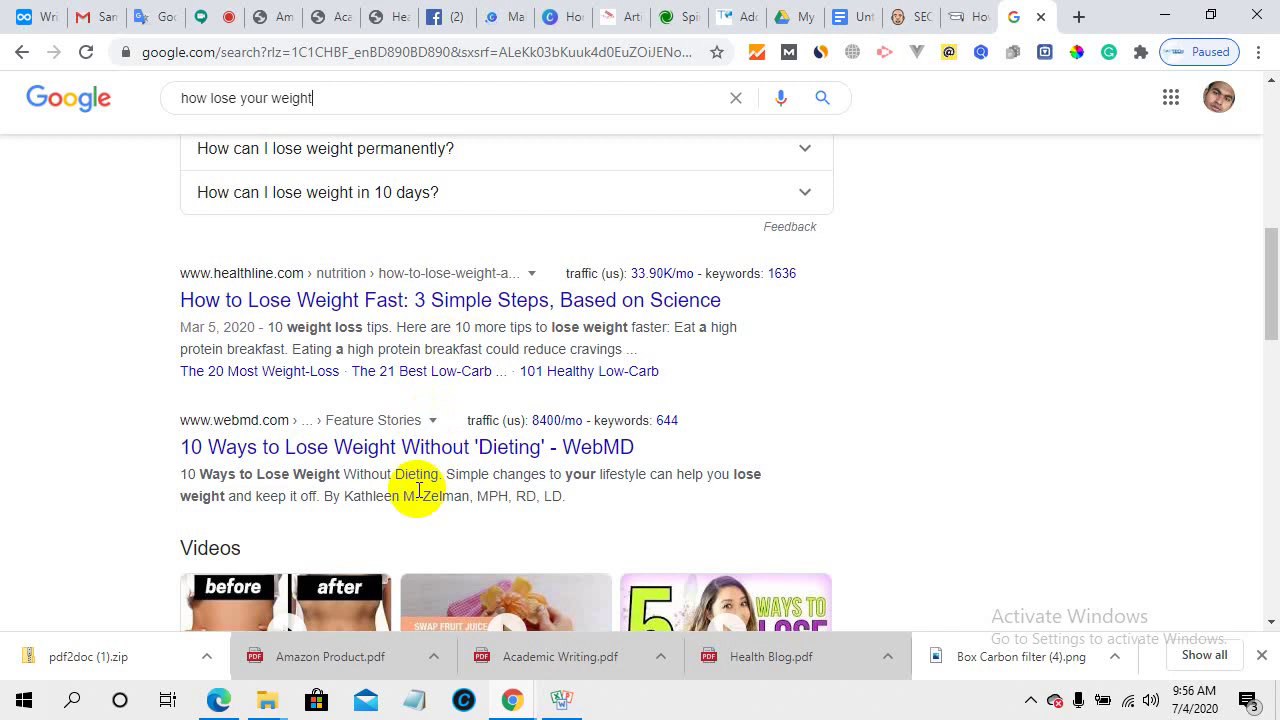
- From the 'how lose your weight' results, copy the Healthline snippet on 10 weight loss tips
scroll(429, 509, "down", 7)
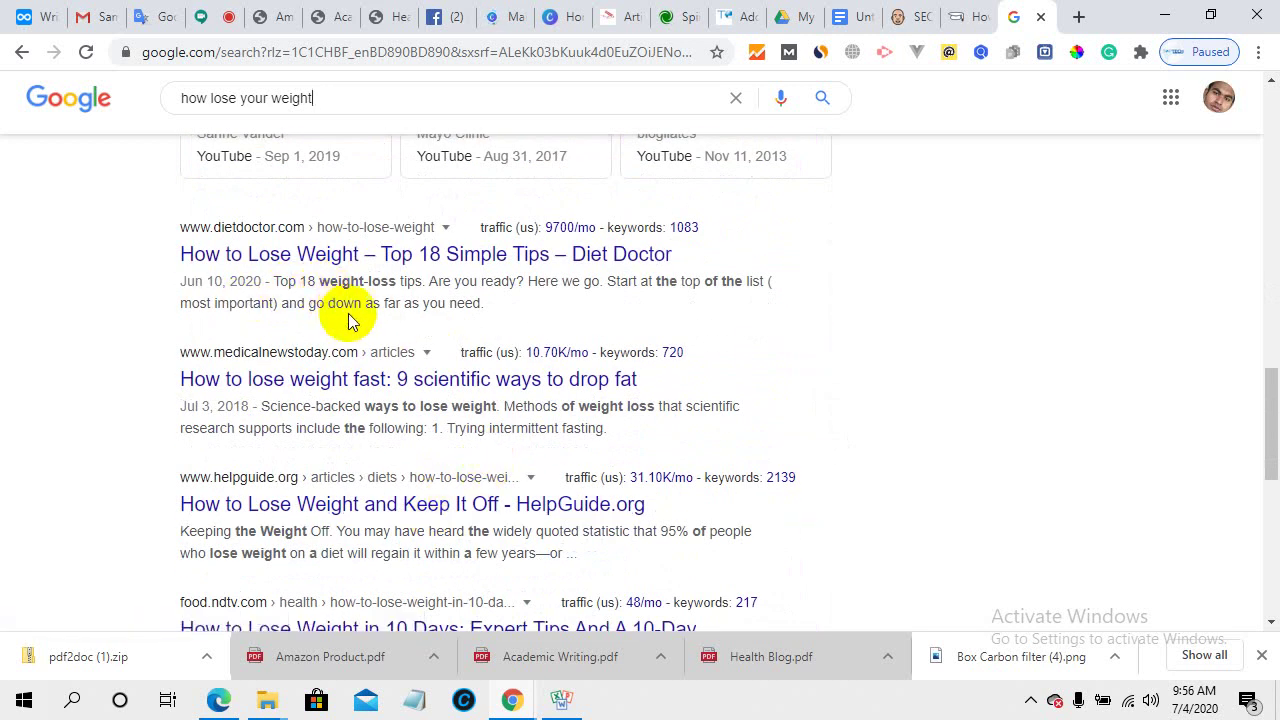
scroll(410, 385, "up", 5)
scroll(397, 400, "up", 2)
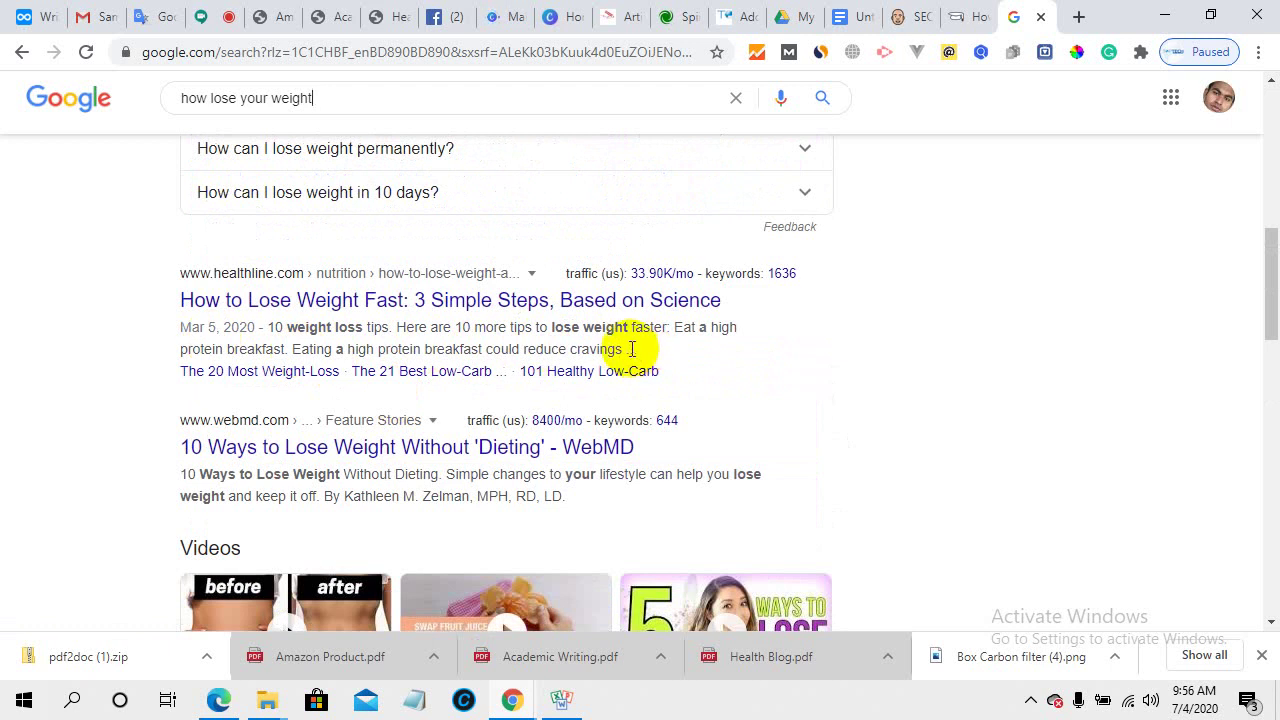
left_click_drag(632, 349, 265, 330)
right_click(329, 345)
left_click(335, 347)
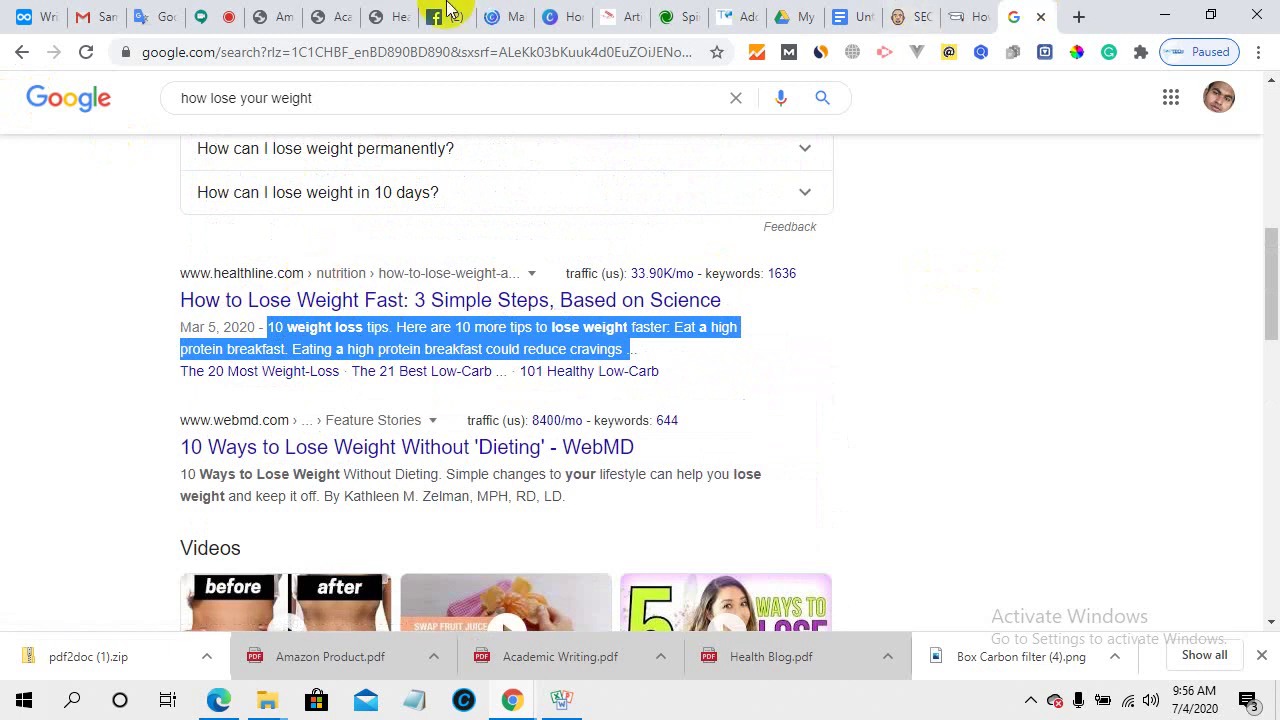
left_click(735, 12)
- Paste the Healthline snippet over the old Rank Math meta description
scroll(423, 486, "down", 6)
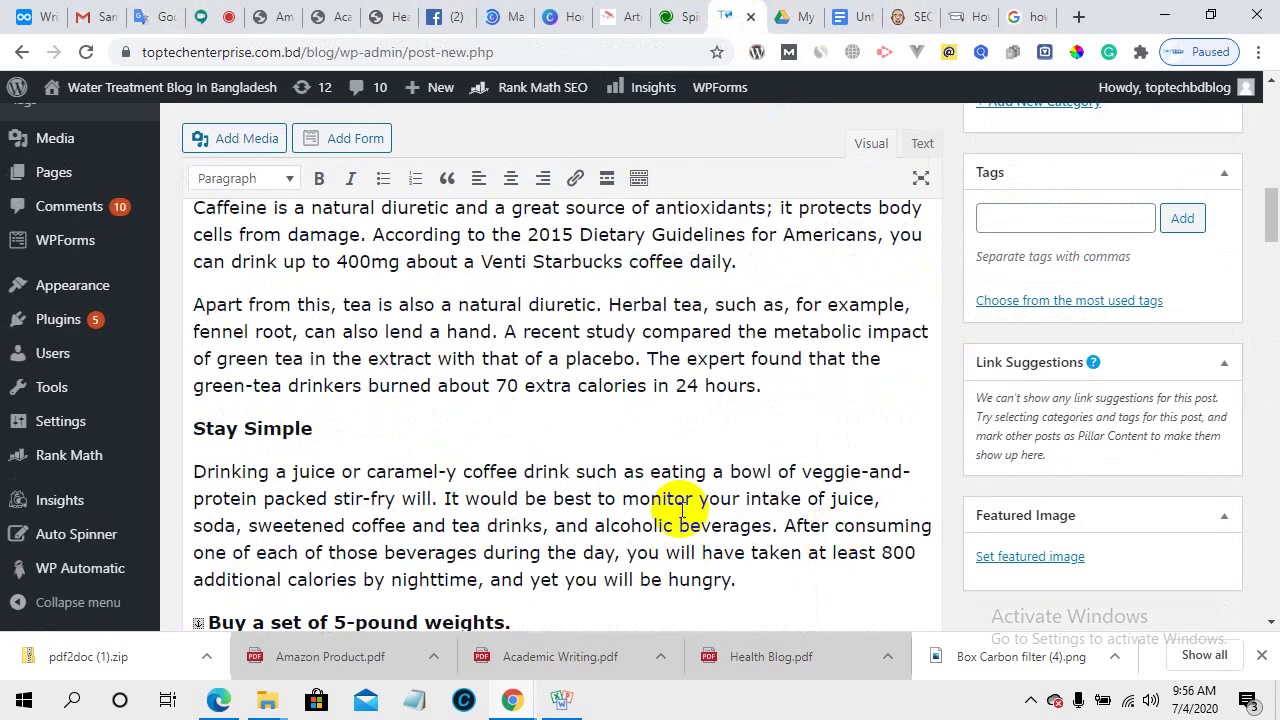
scroll(683, 509, "up", 15)
scroll(430, 455, "down", 2)
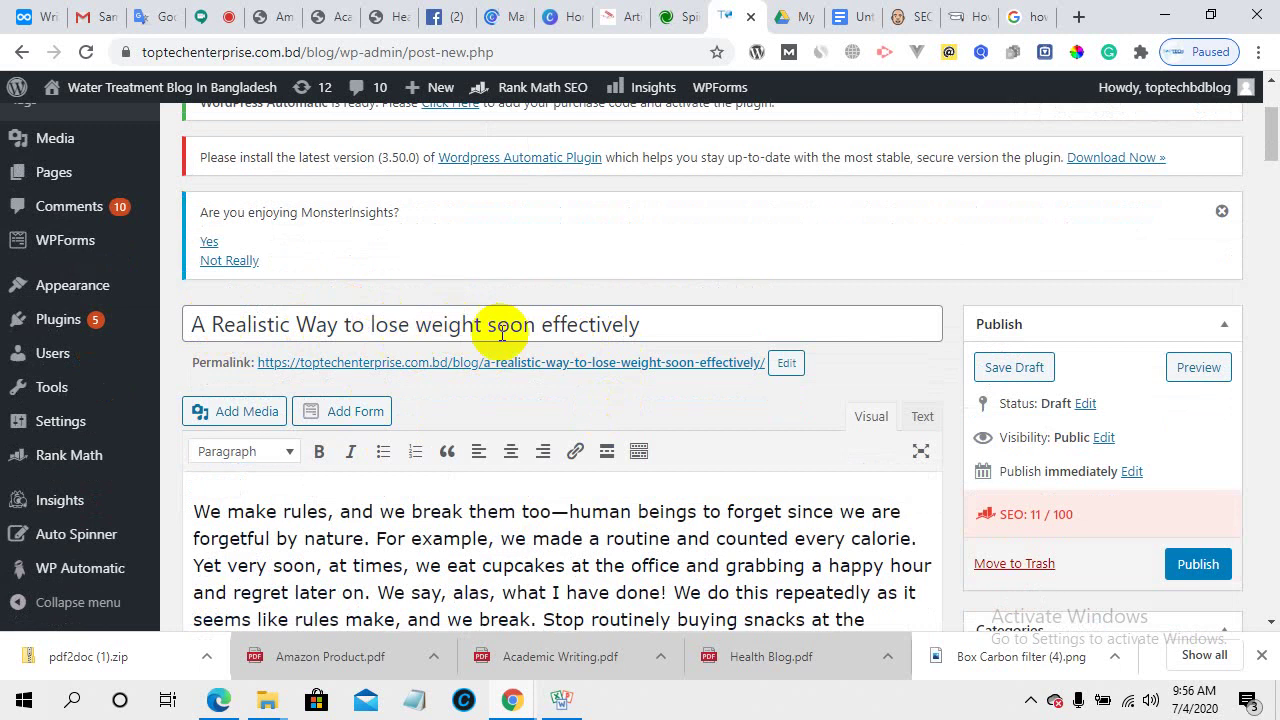
scroll(588, 495, "down", 15)
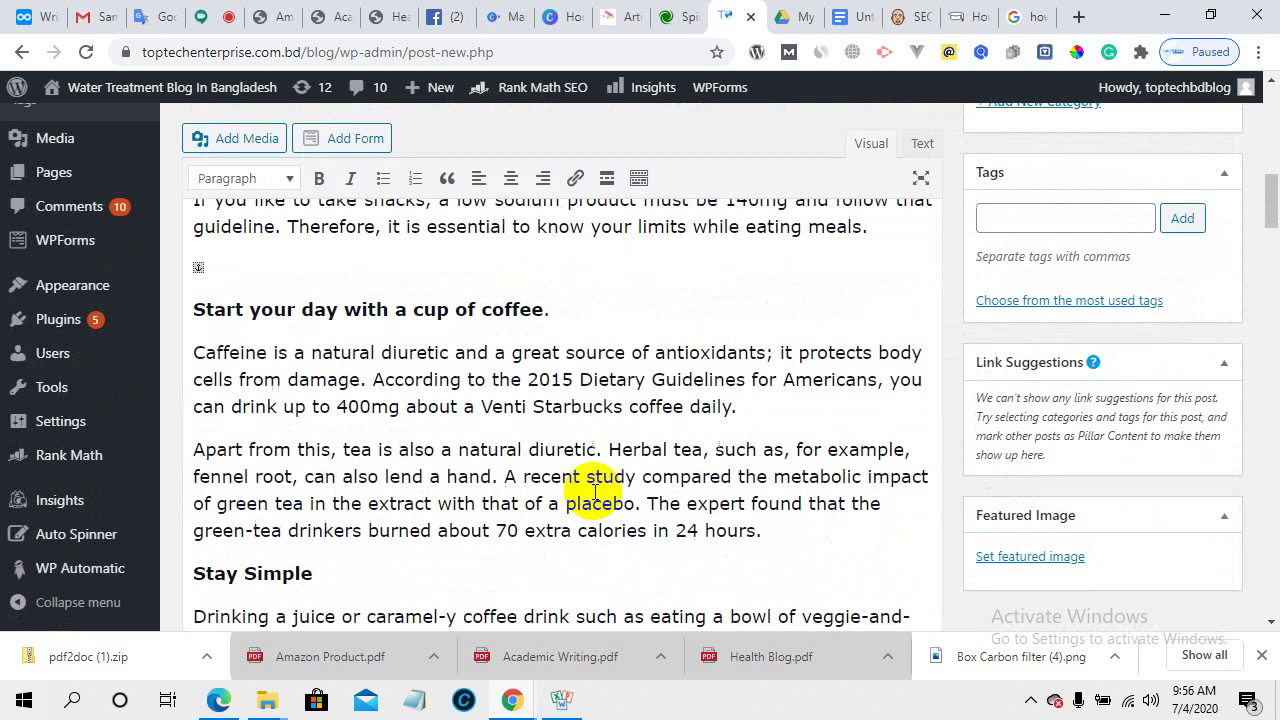
scroll(923, 500, "down", 20)
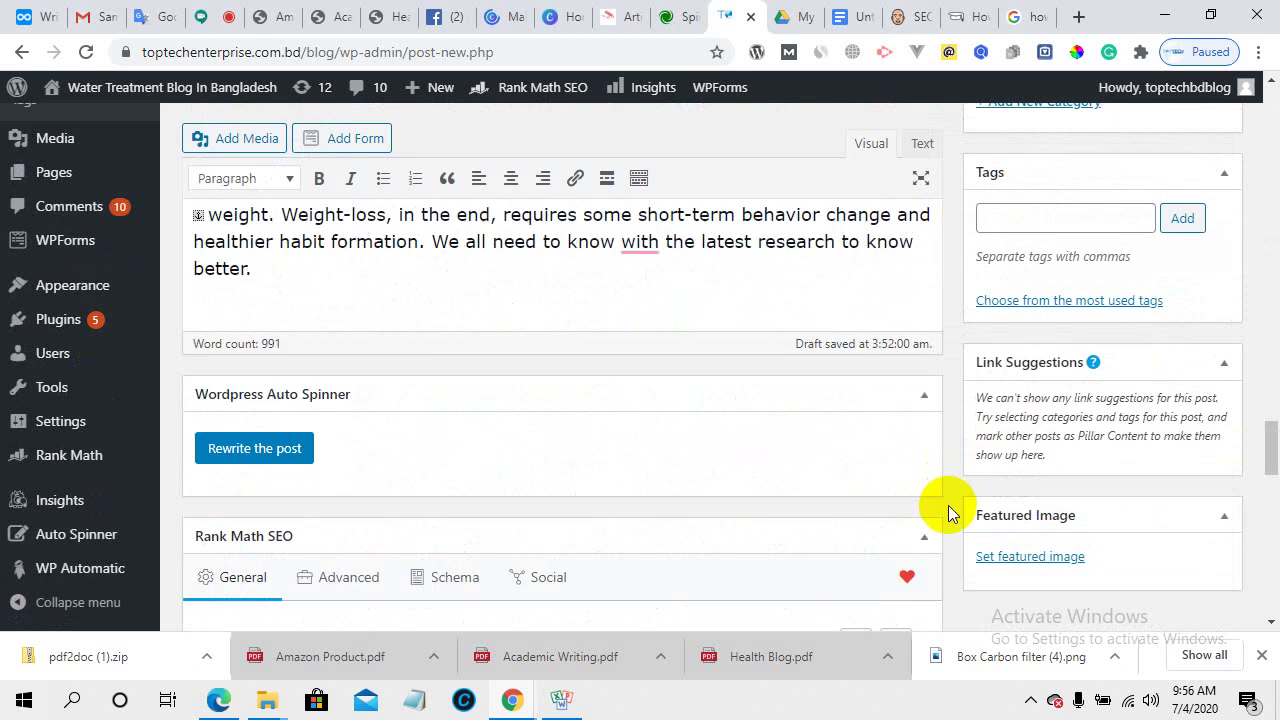
scroll(948, 505, "up", 2)
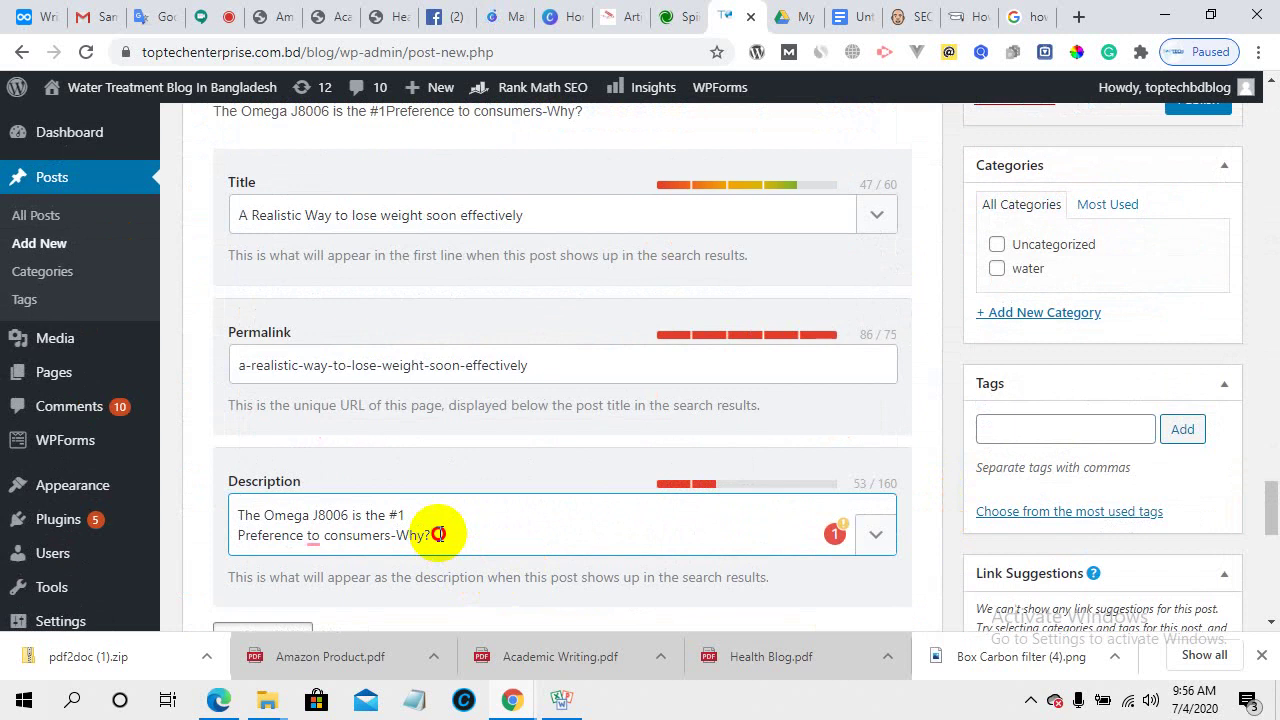
left_click_drag(437, 531, 188, 503)
right_click(320, 503)
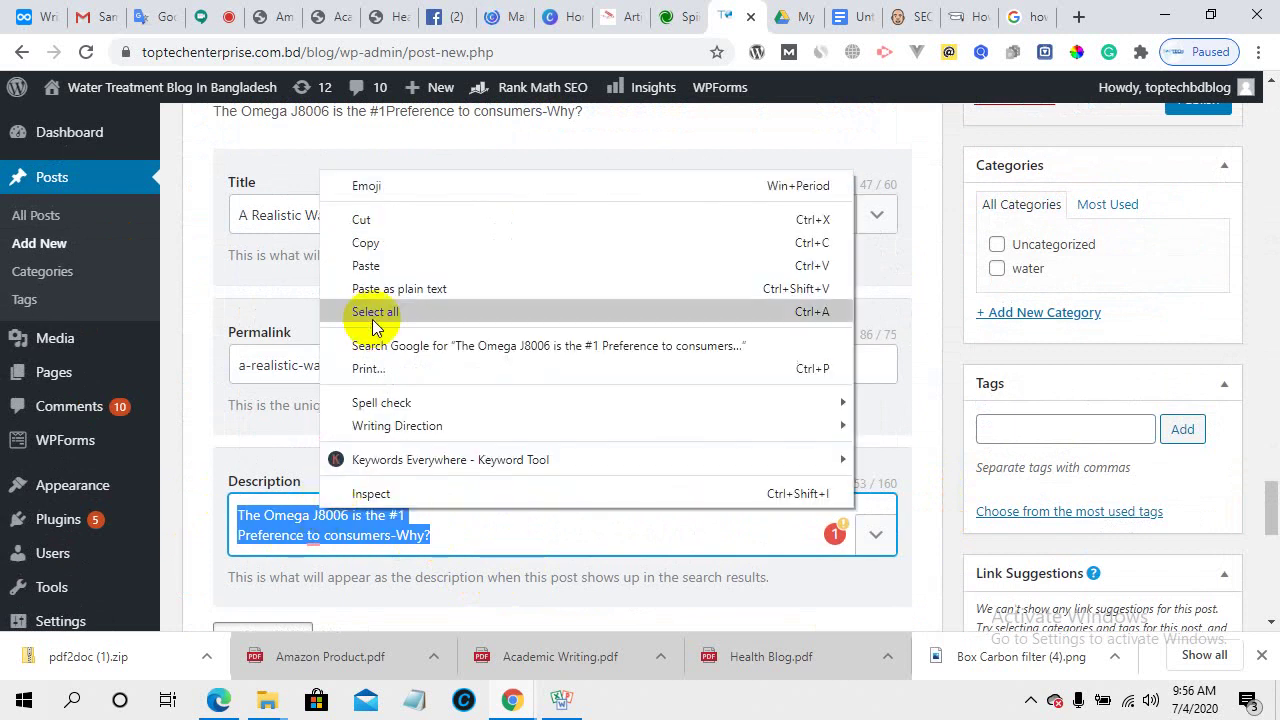
left_click(375, 266)
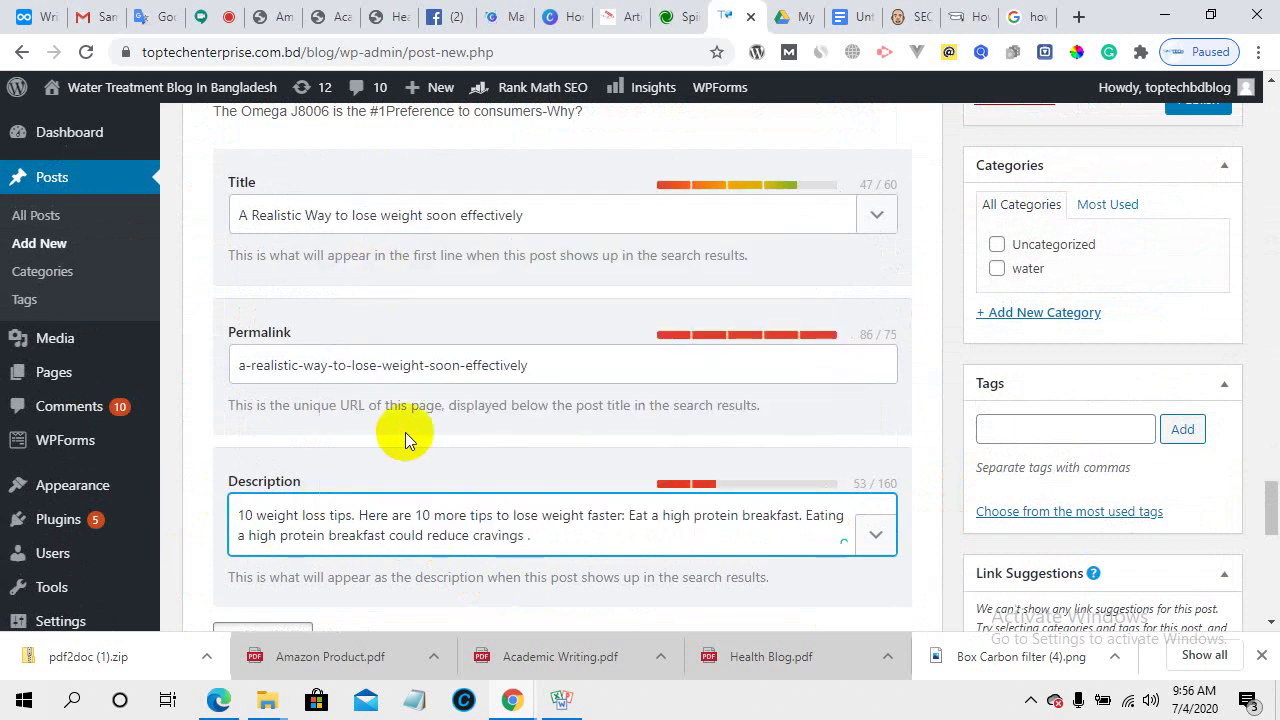
- Check both ends of the 150/160-character description and select its opening number 10
scroll(592, 443, "down", 2)
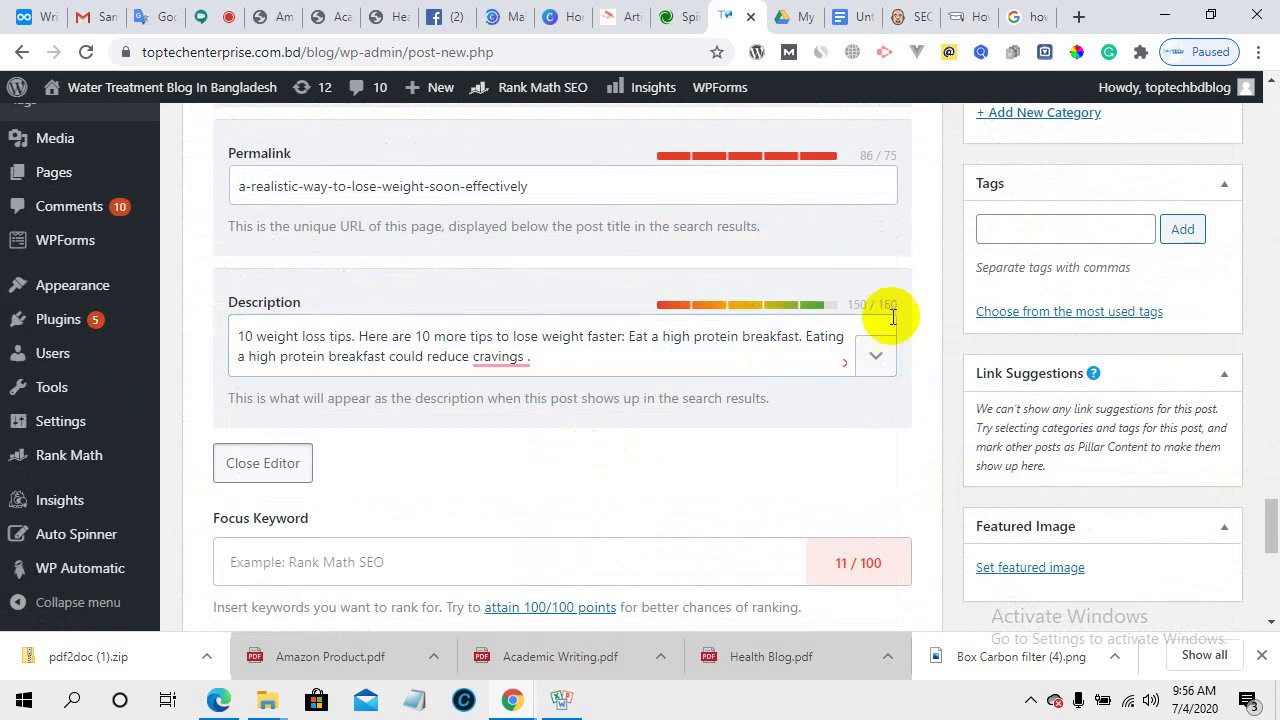
left_click(541, 357)
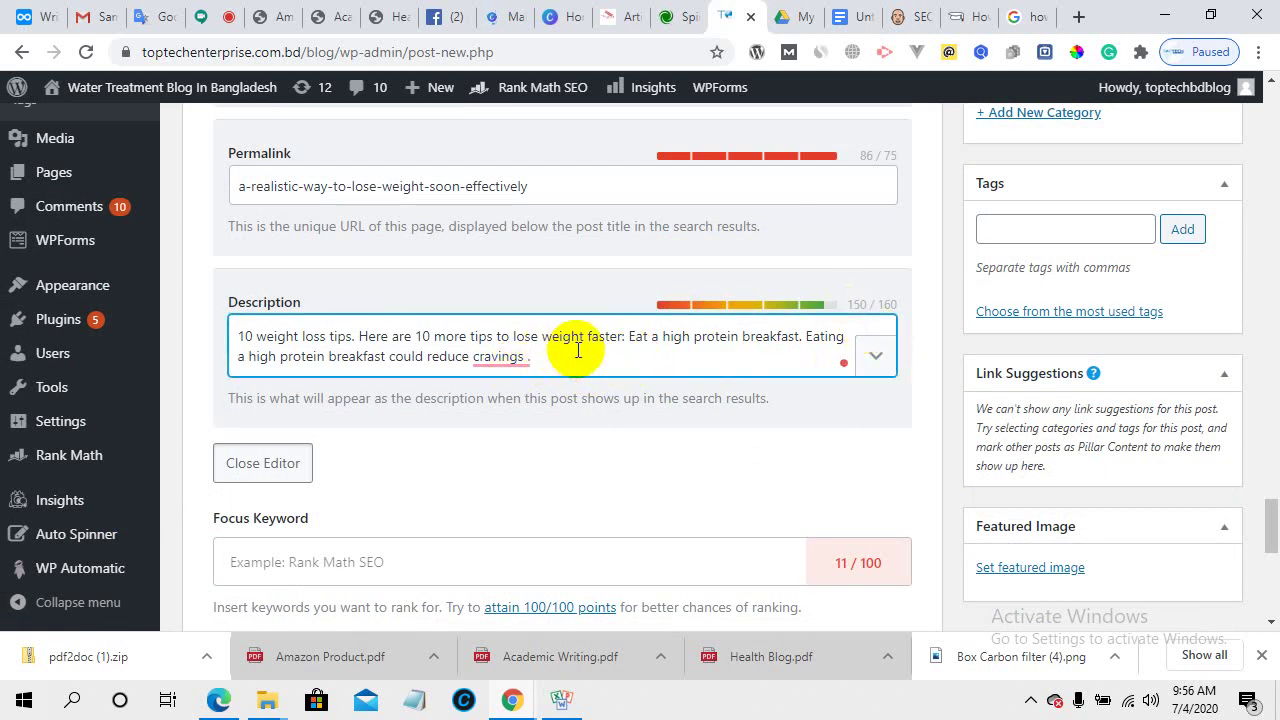
scroll(578, 350, "up", 5)
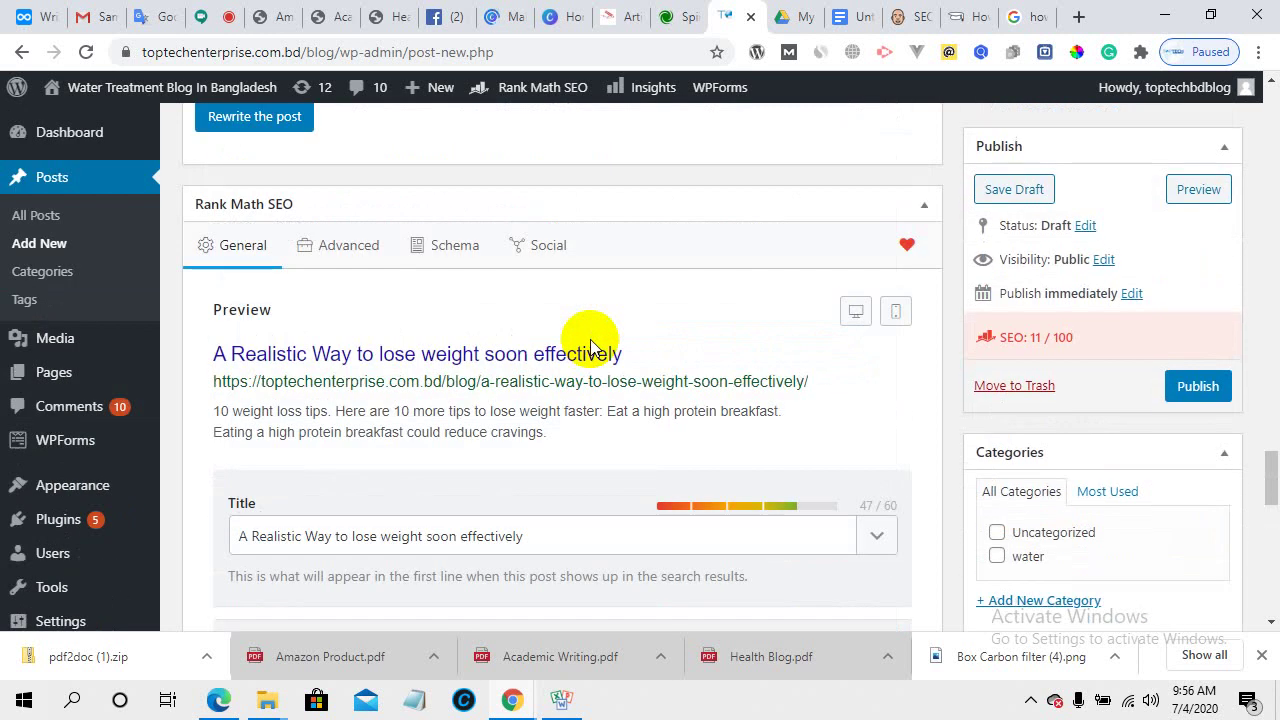
scroll(777, 308, "down", 5)
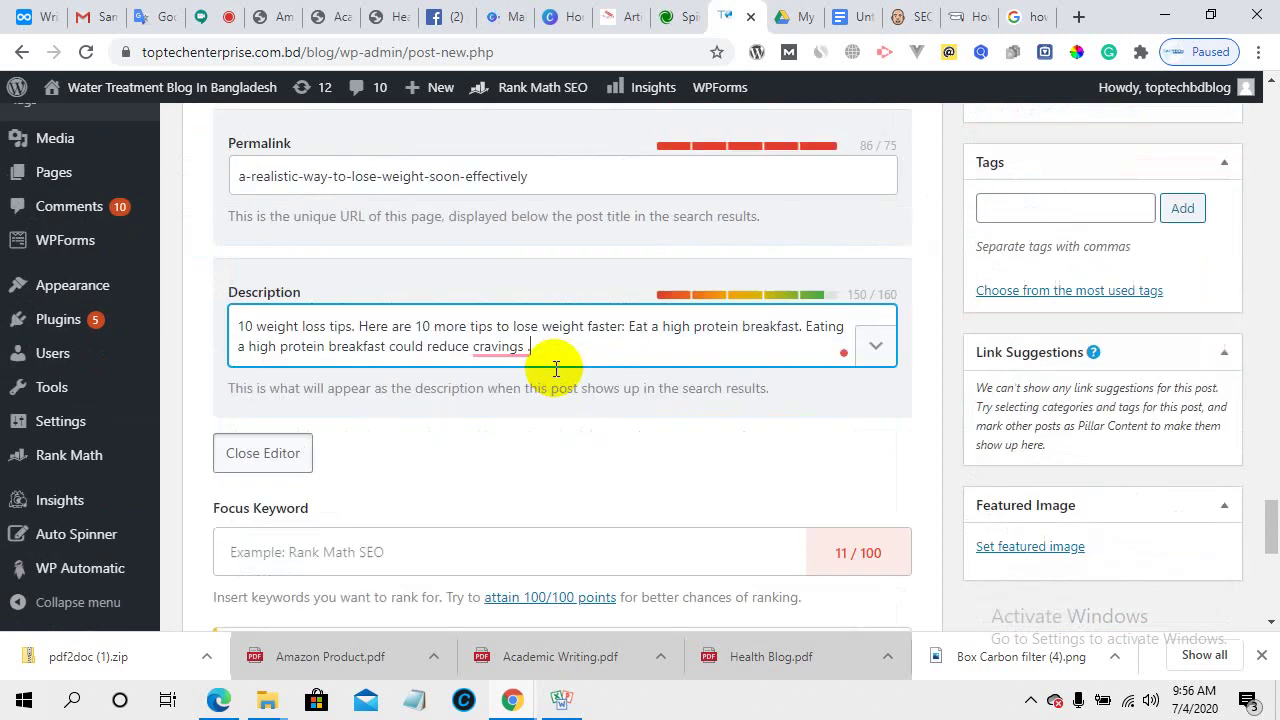
scroll(320, 333, "up", 1)
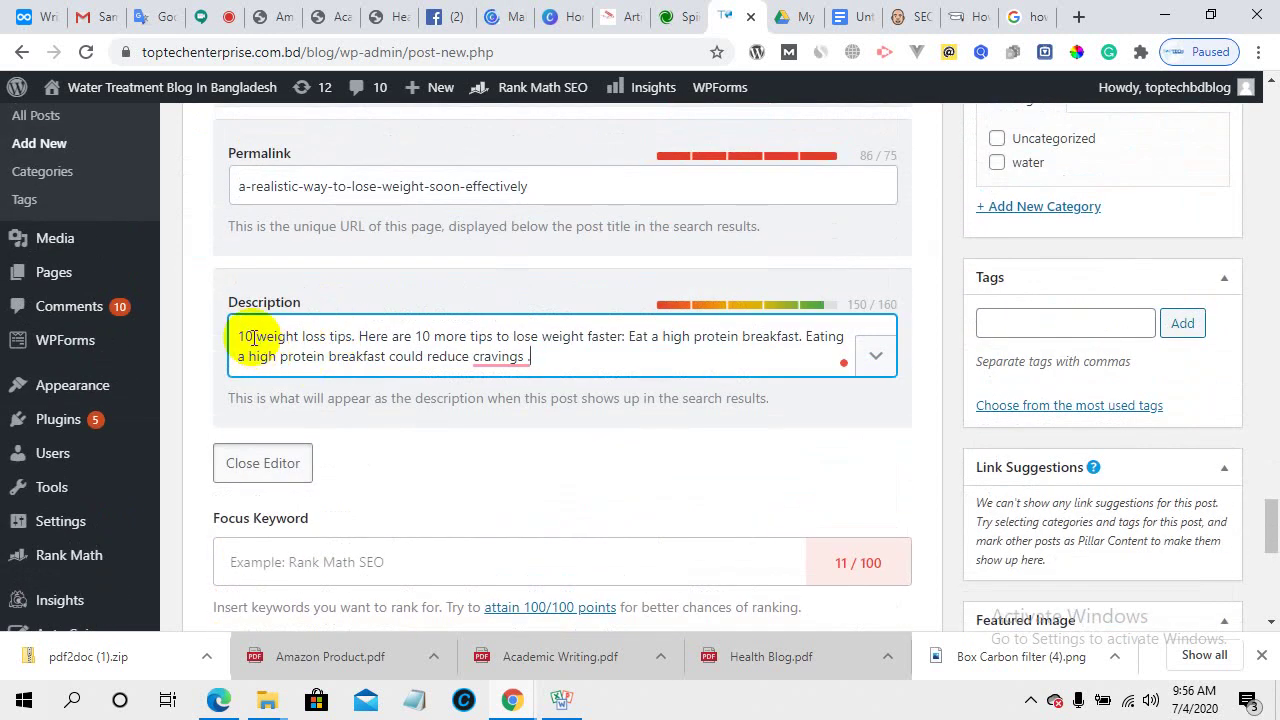
left_click(244, 337)
left_click_drag(252, 336, 235, 336)
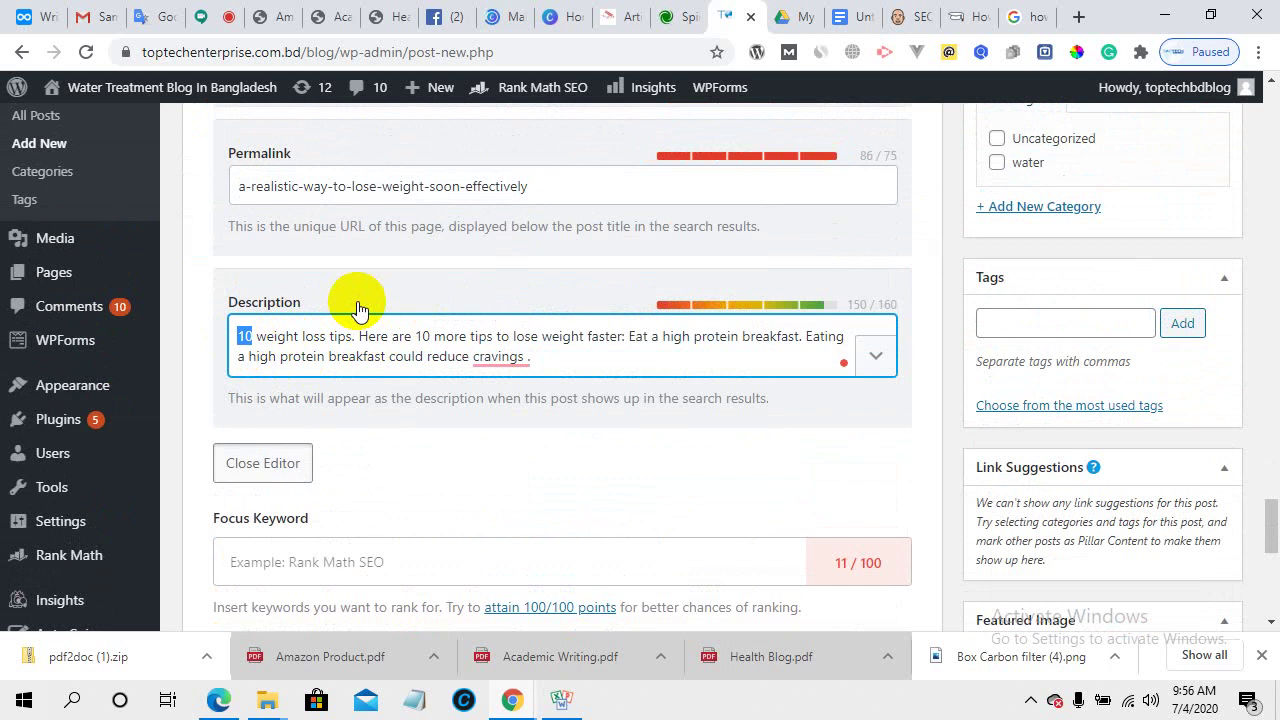
scroll(360, 309, "up", 15)
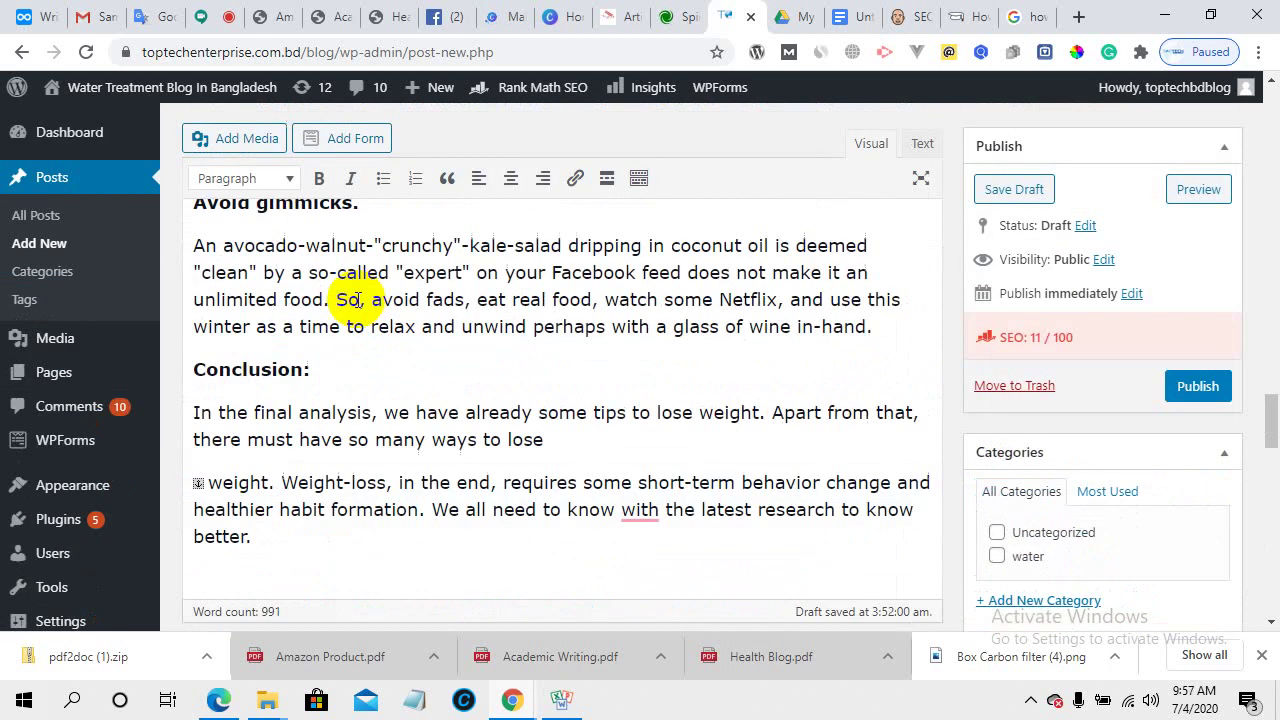
scroll(340, 302, "up", 20)
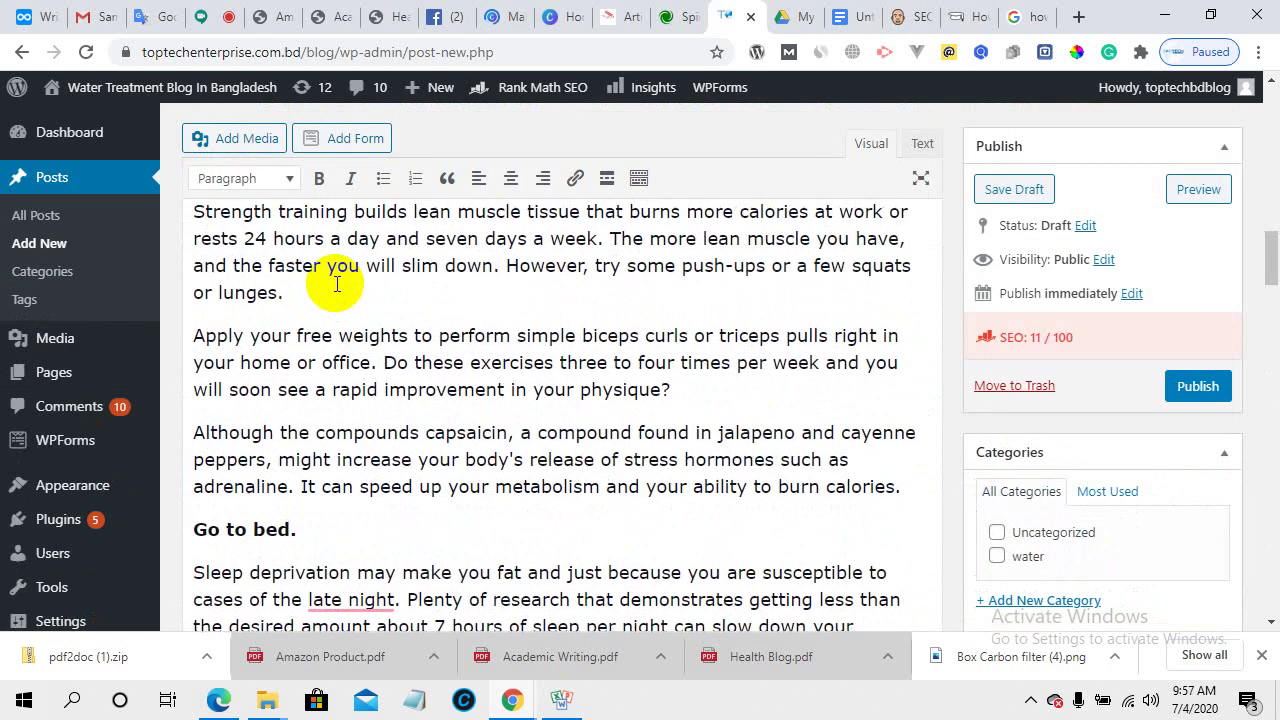
scroll(234, 506, "down", 3)
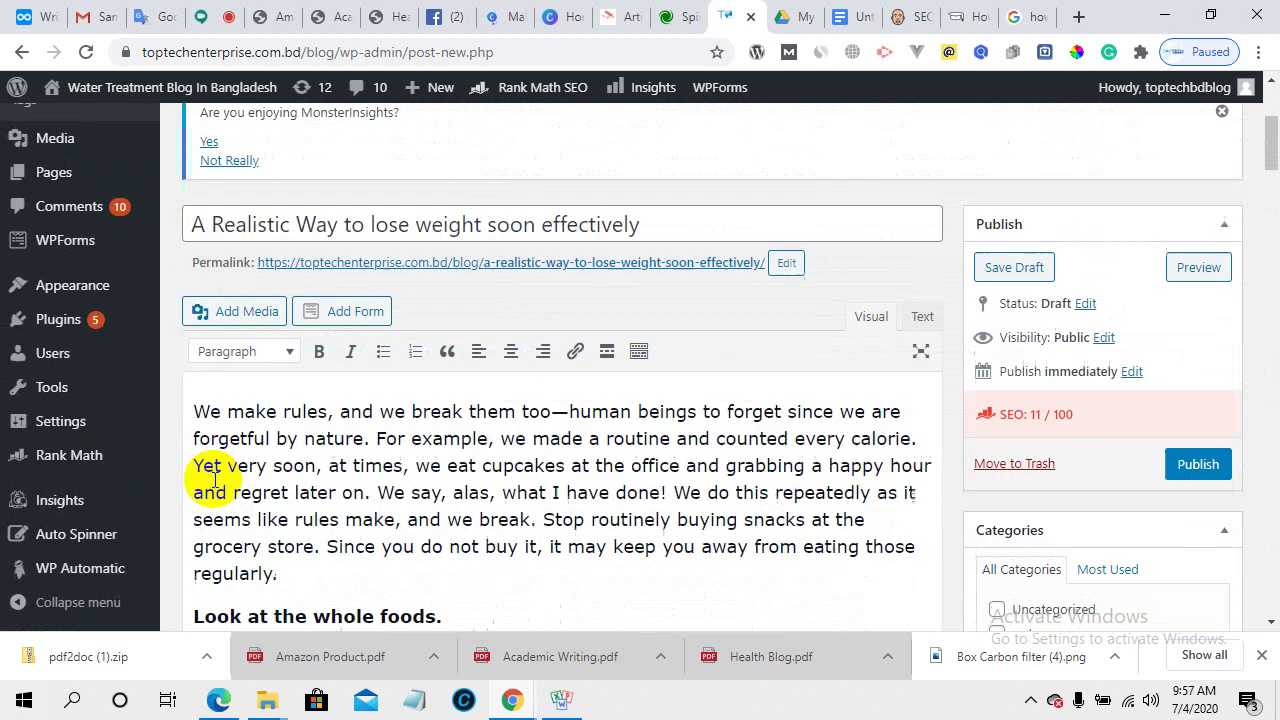
- Copy the full post title 'A Realistic Way to lose weight soon effectively'
left_click_drag(197, 224, 478, 222)
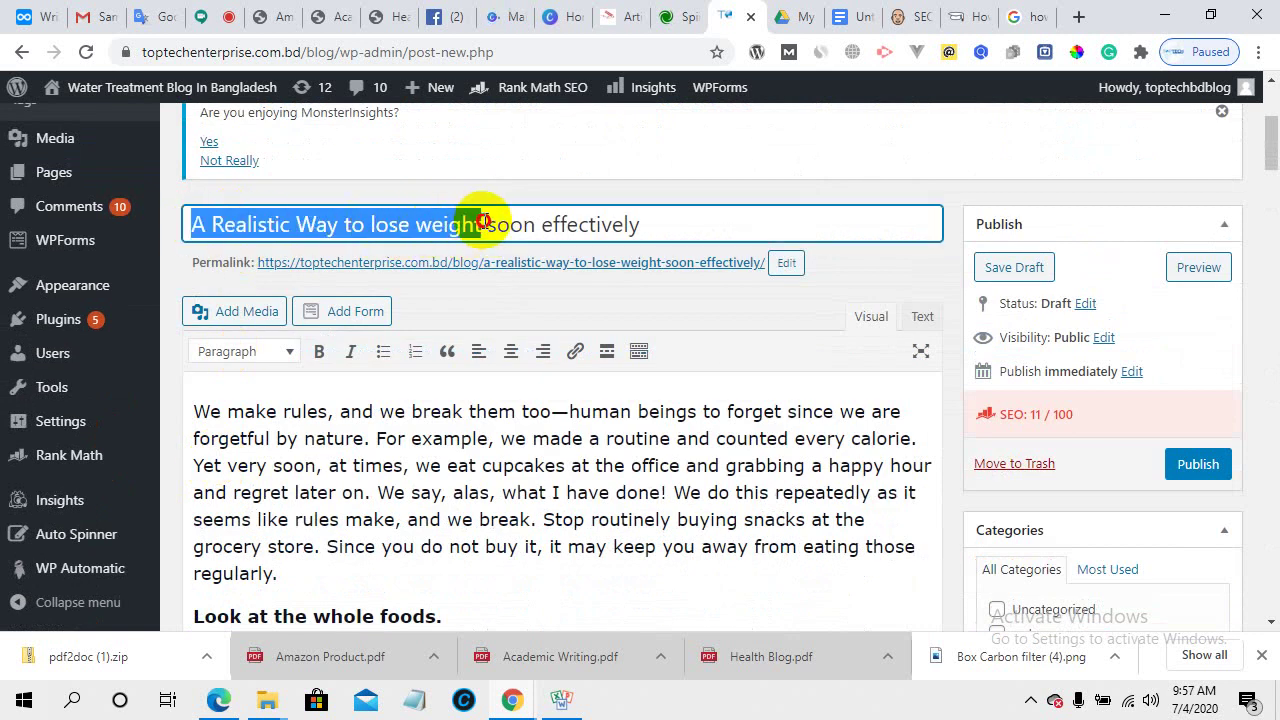
right_click(461, 226)
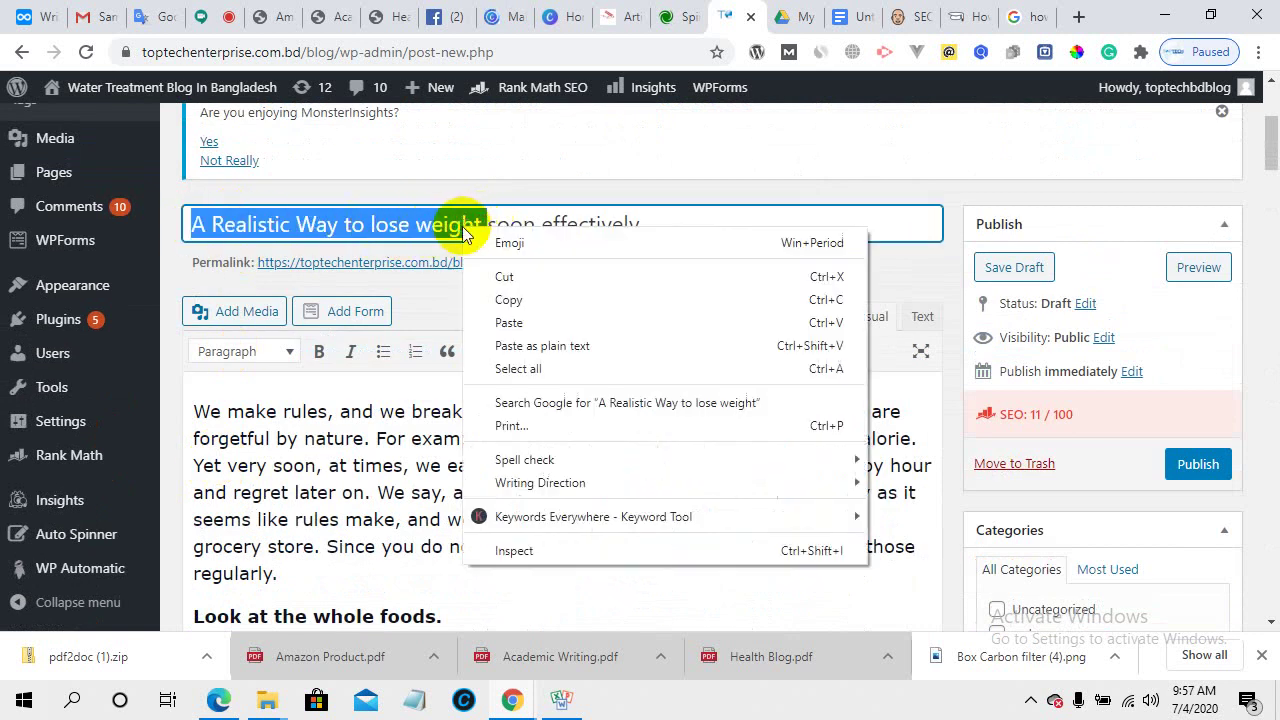
left_click(648, 215)
left_click_drag(657, 220, 219, 230)
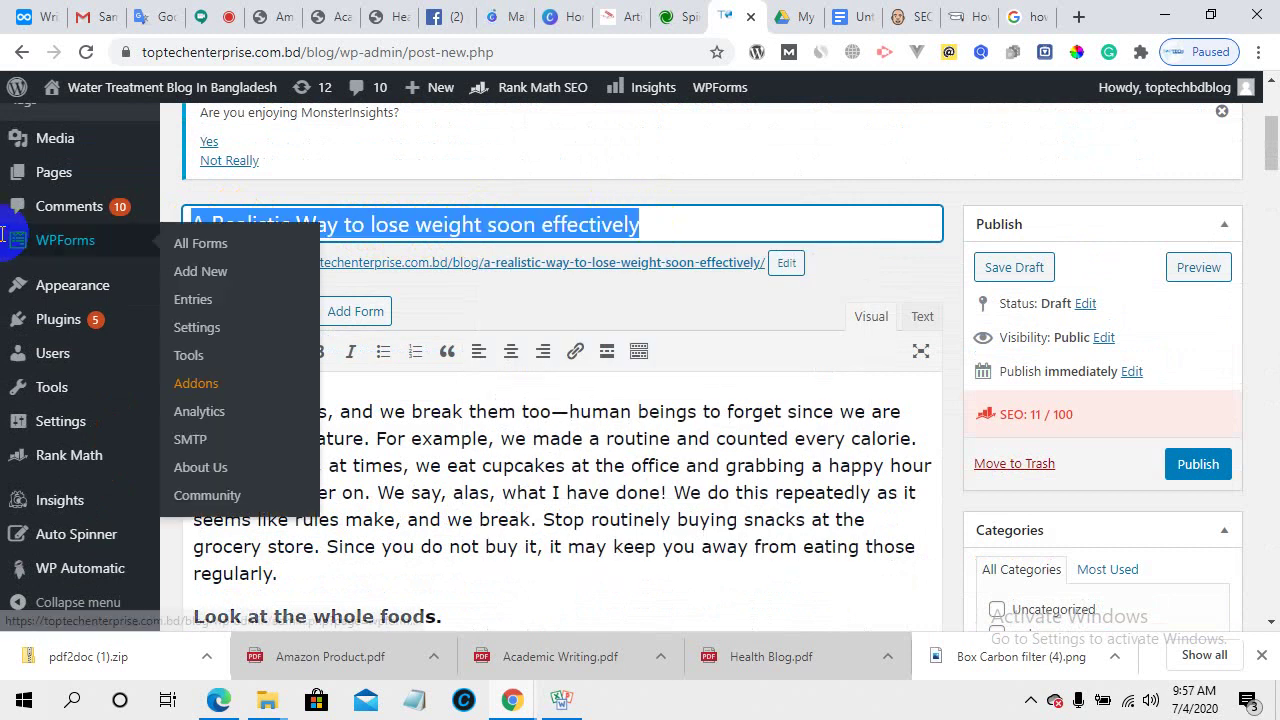
right_click(397, 226)
left_click(442, 292)
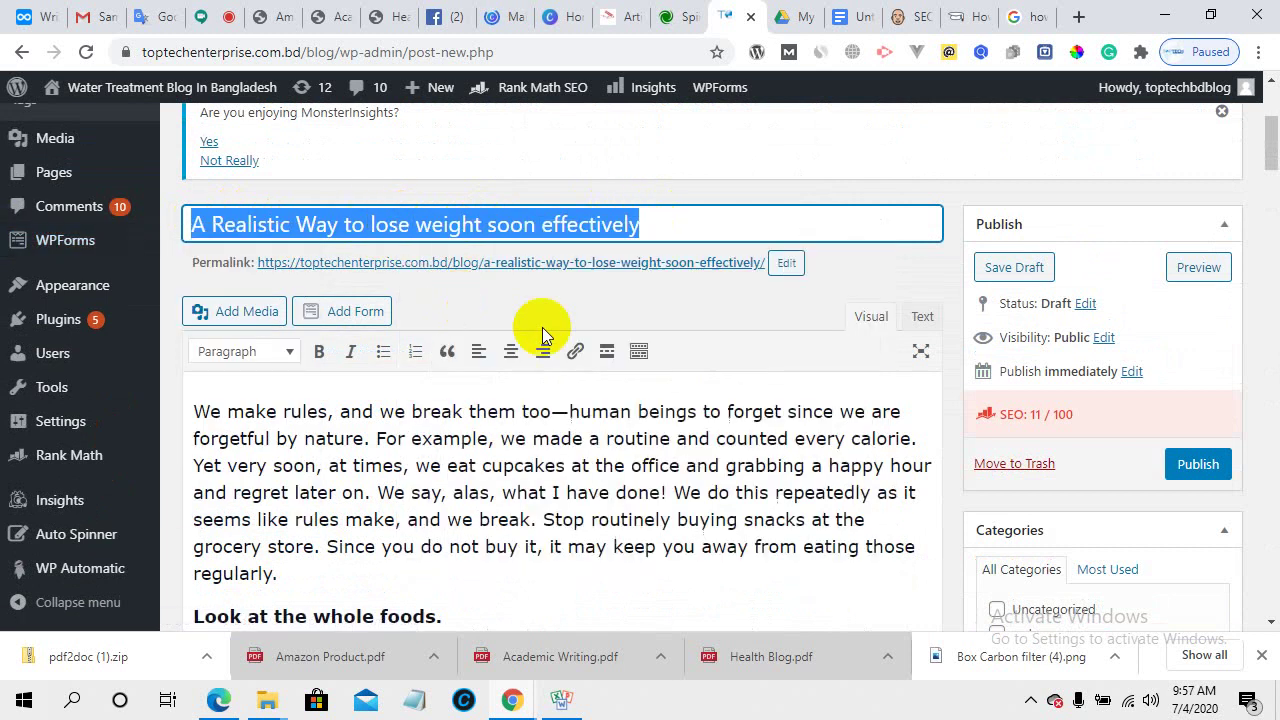
- Paste the title over '10 weight loss tips' in the Rank Math description
scroll(540, 340, "down", 10)
scroll(556, 410, "down", 10)
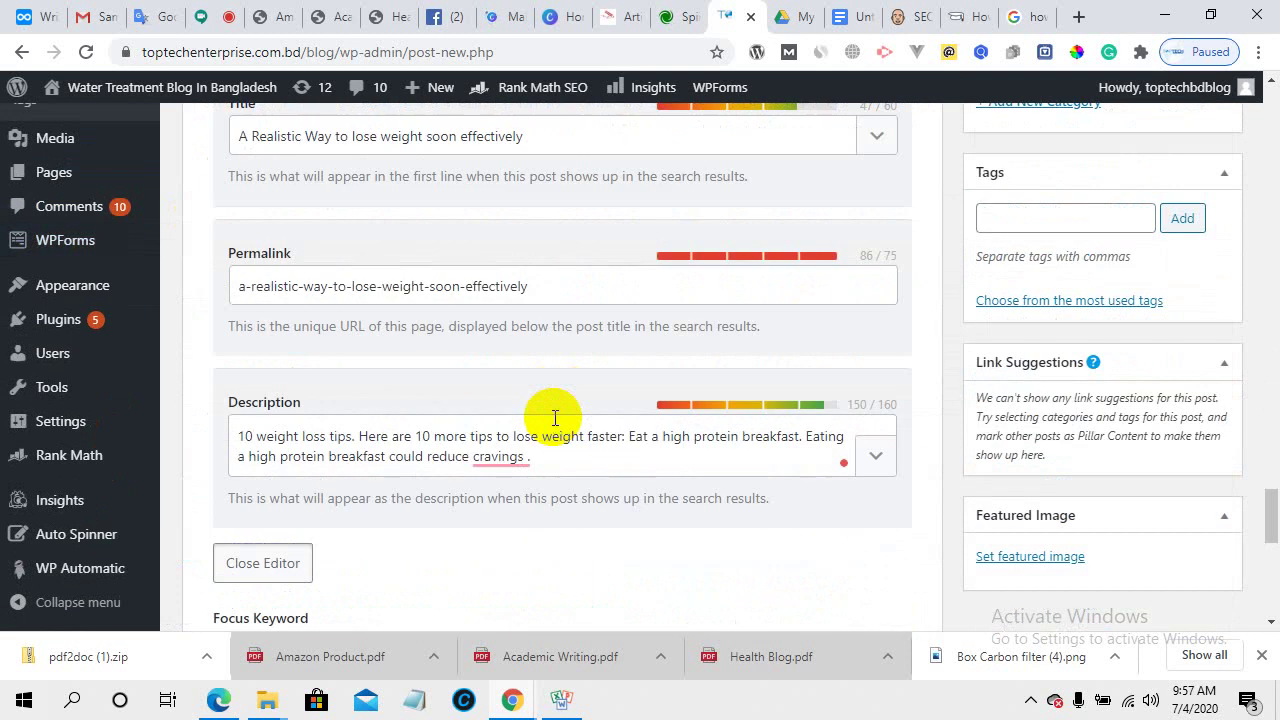
left_click_drag(240, 436, 358, 438)
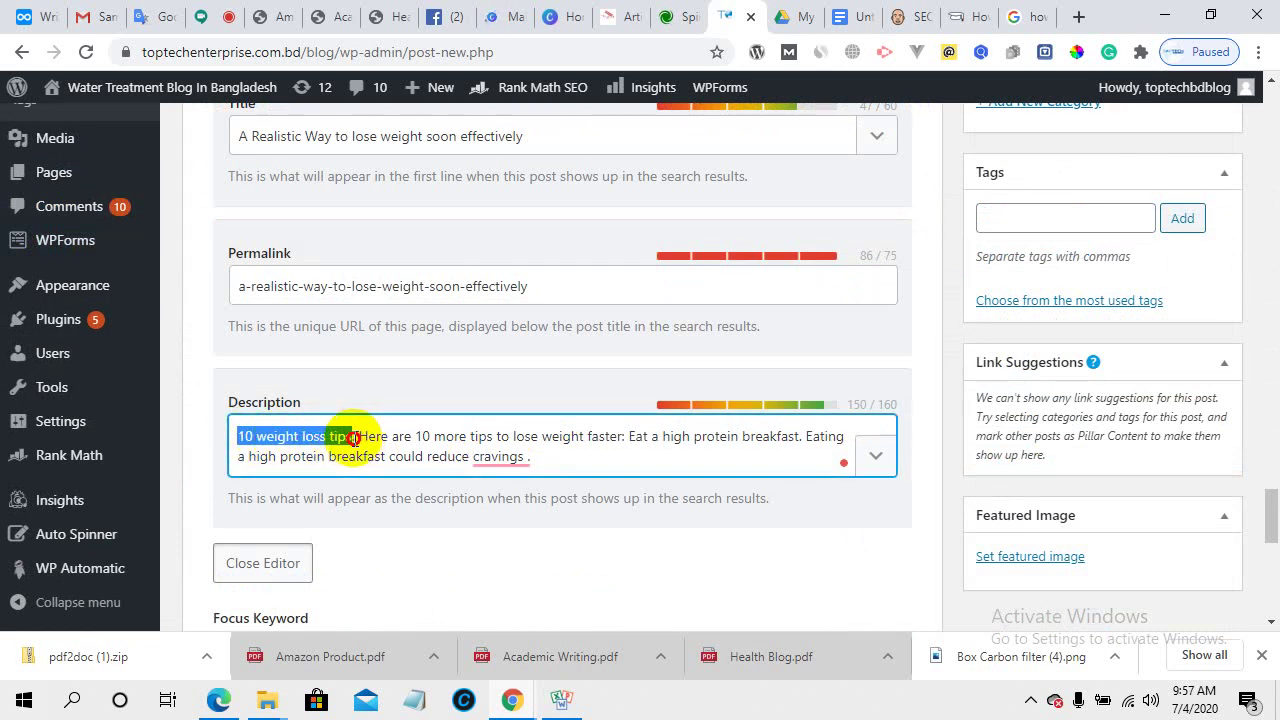
right_click(355, 438)
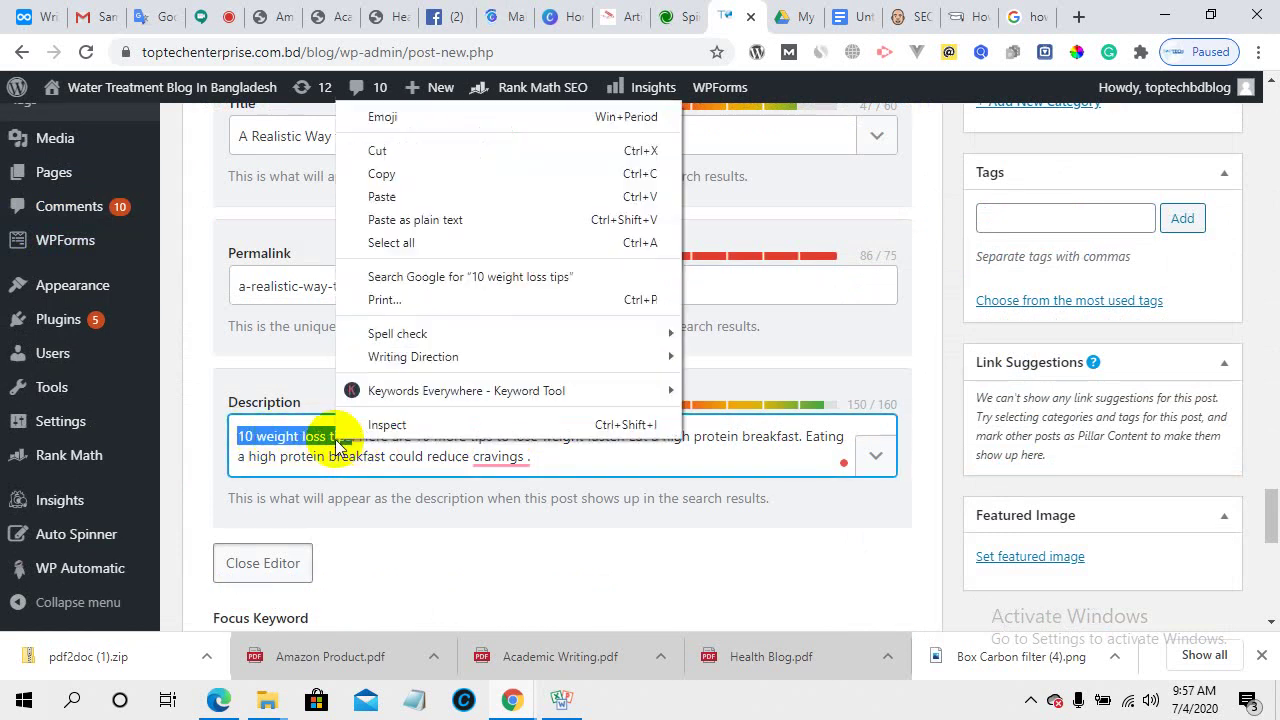
left_click(383, 197)
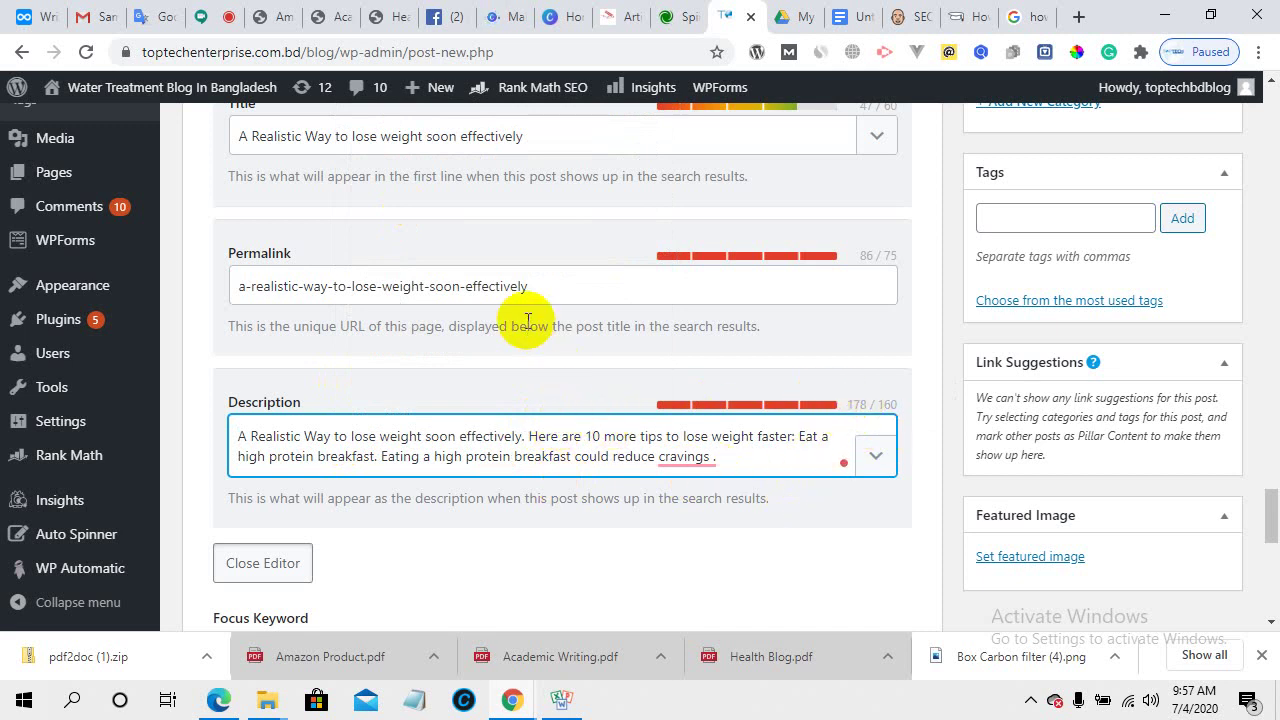
left_click(246, 288)
- Remove the leading 'a-' from the slug and capitalise Lose and Weight in the description
left_click_drag(251, 286, 205, 290)
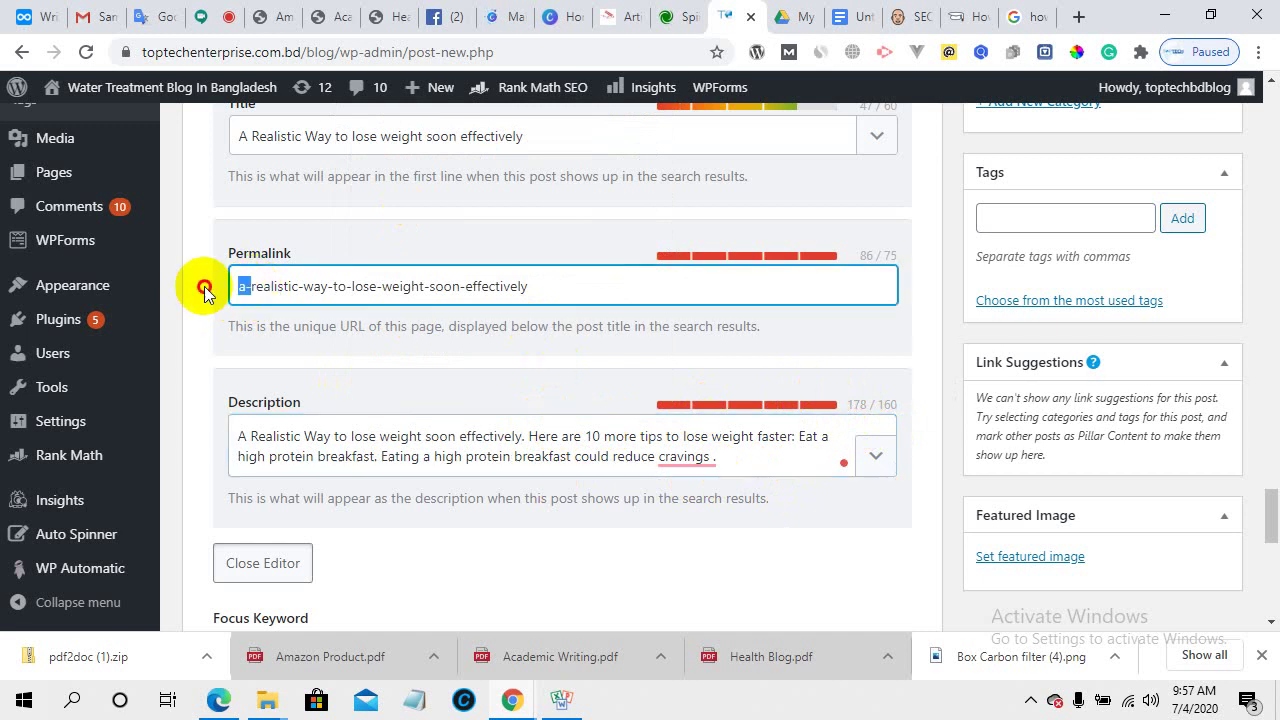
key("BackSpace")
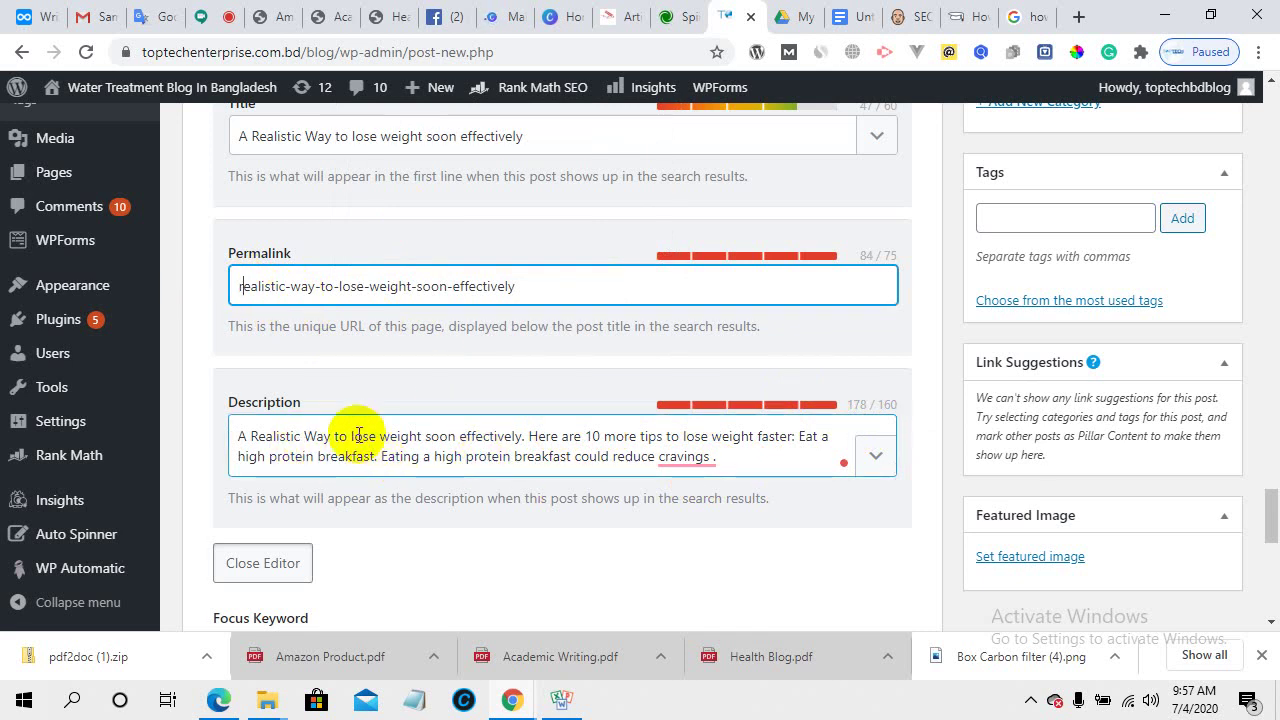
left_click(356, 437)
key("Delete")
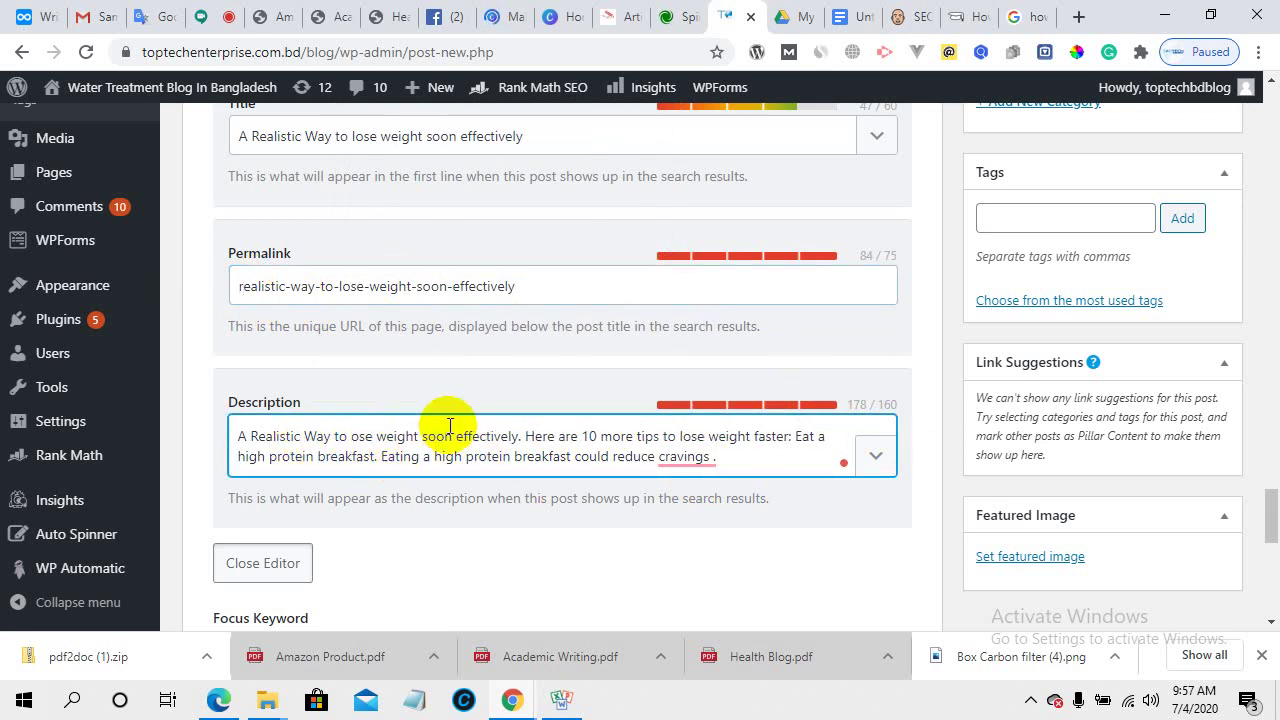
type("L")
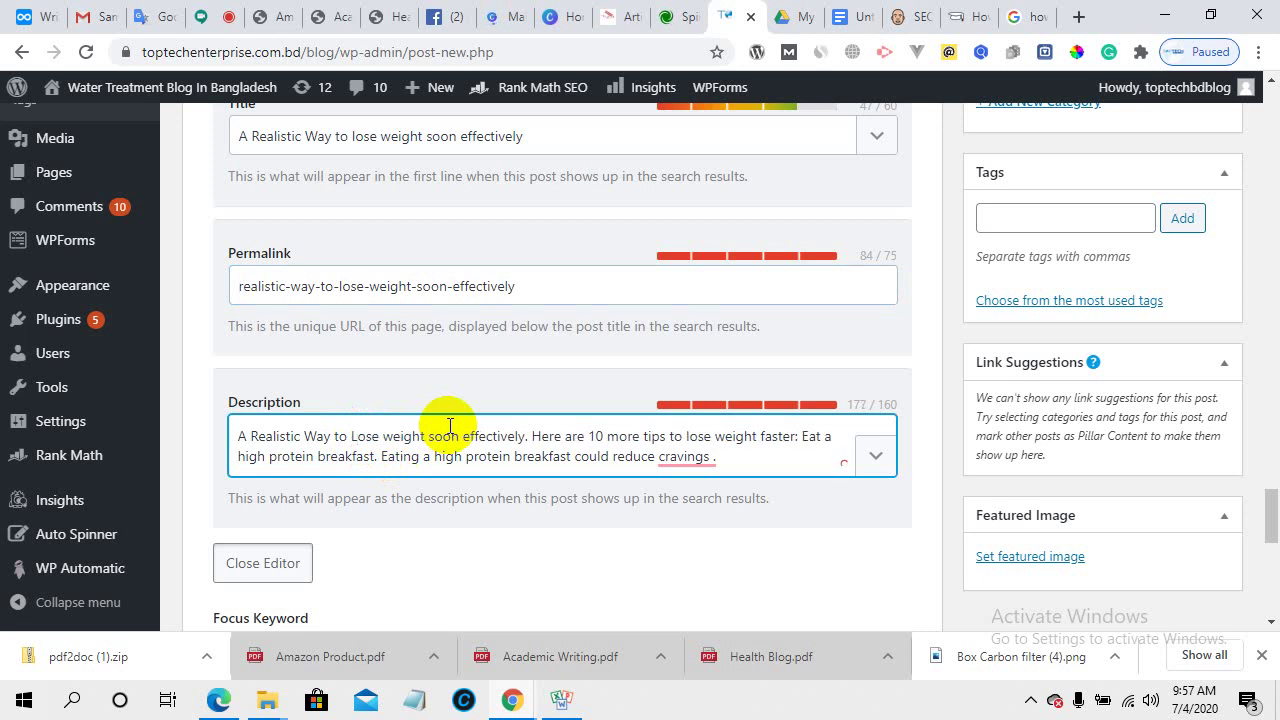
left_click(391, 437)
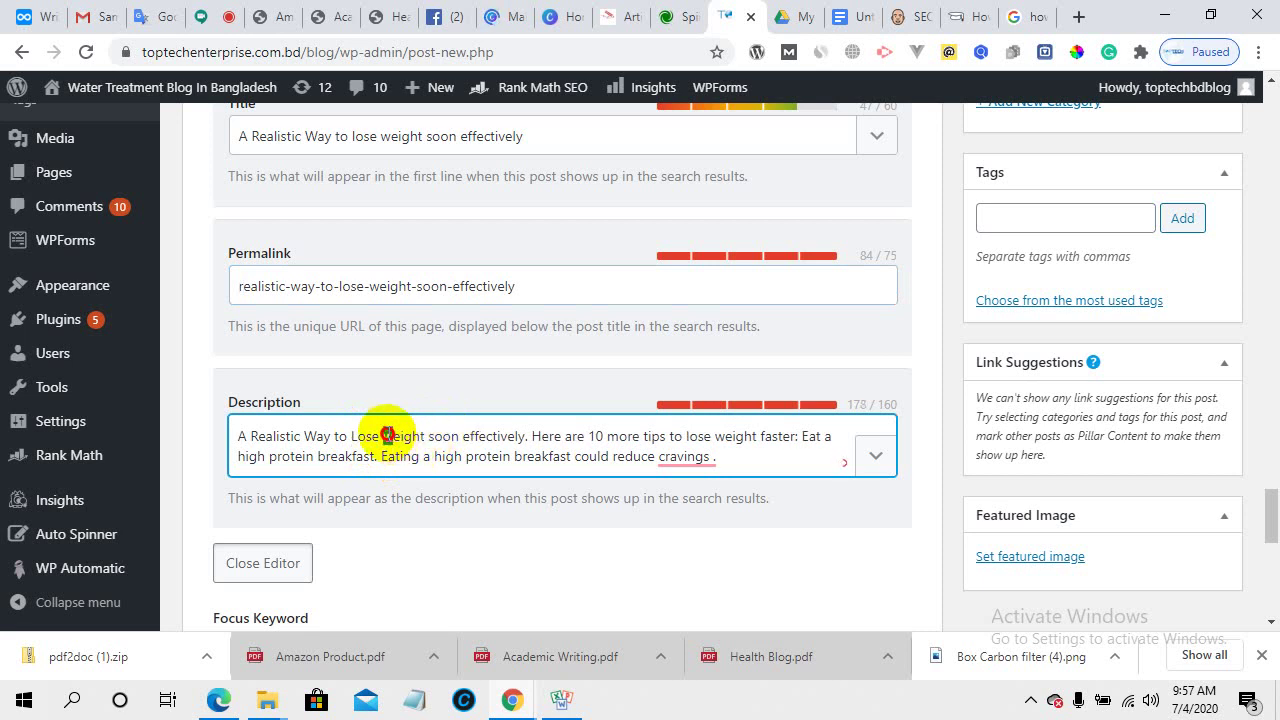
type("W")
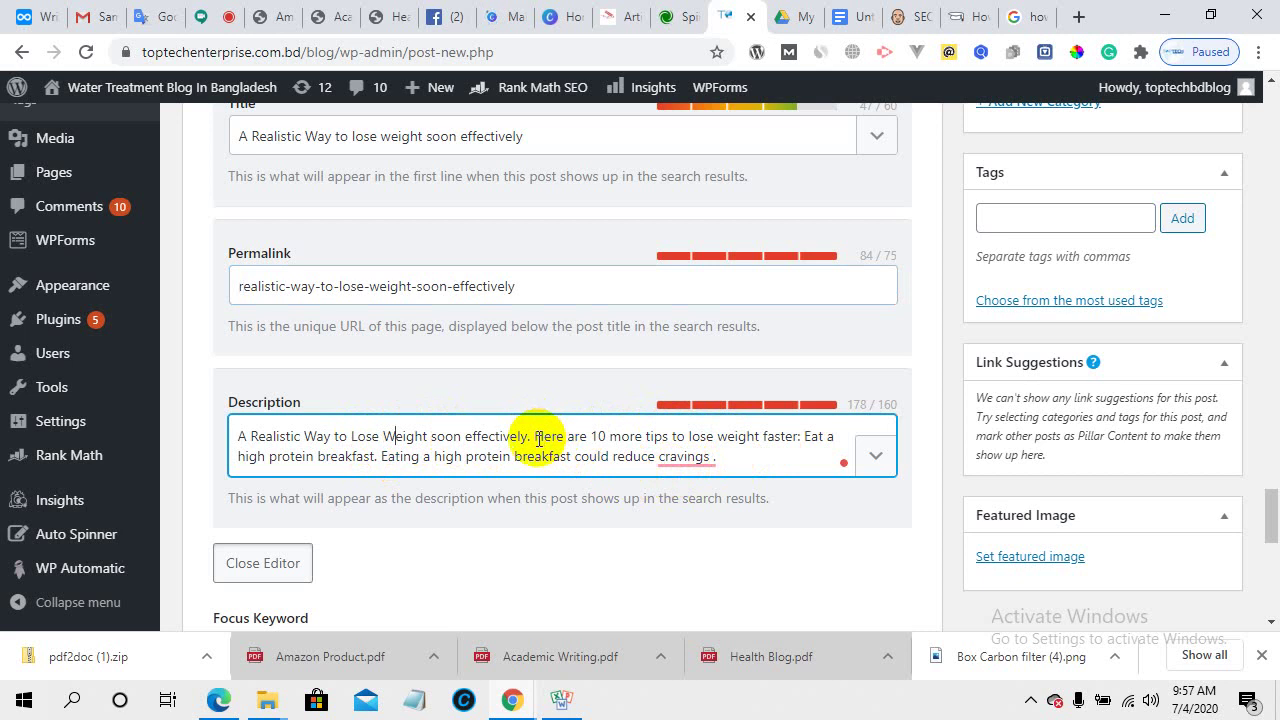
left_click_drag(536, 436, 632, 460)
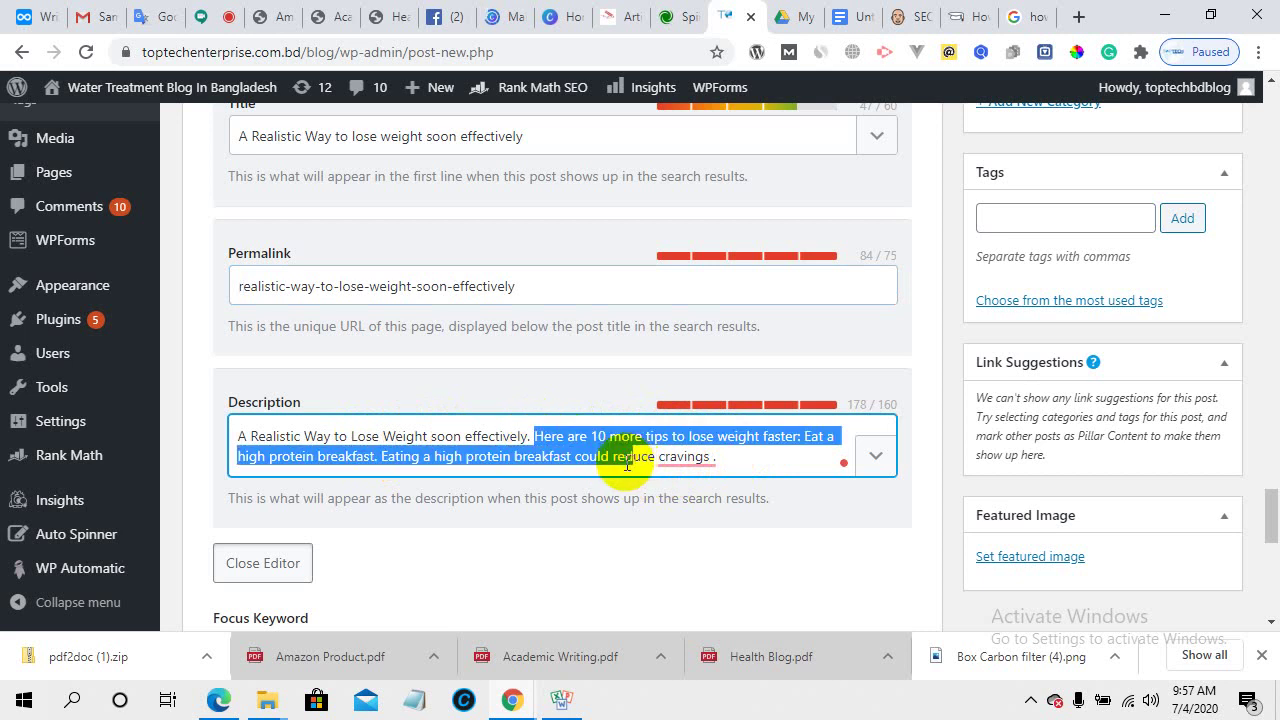
- Look back over the post's opening text, then bring up Google Translate set Bengali to English
left_click(684, 458)
scroll(609, 470, "up", 10)
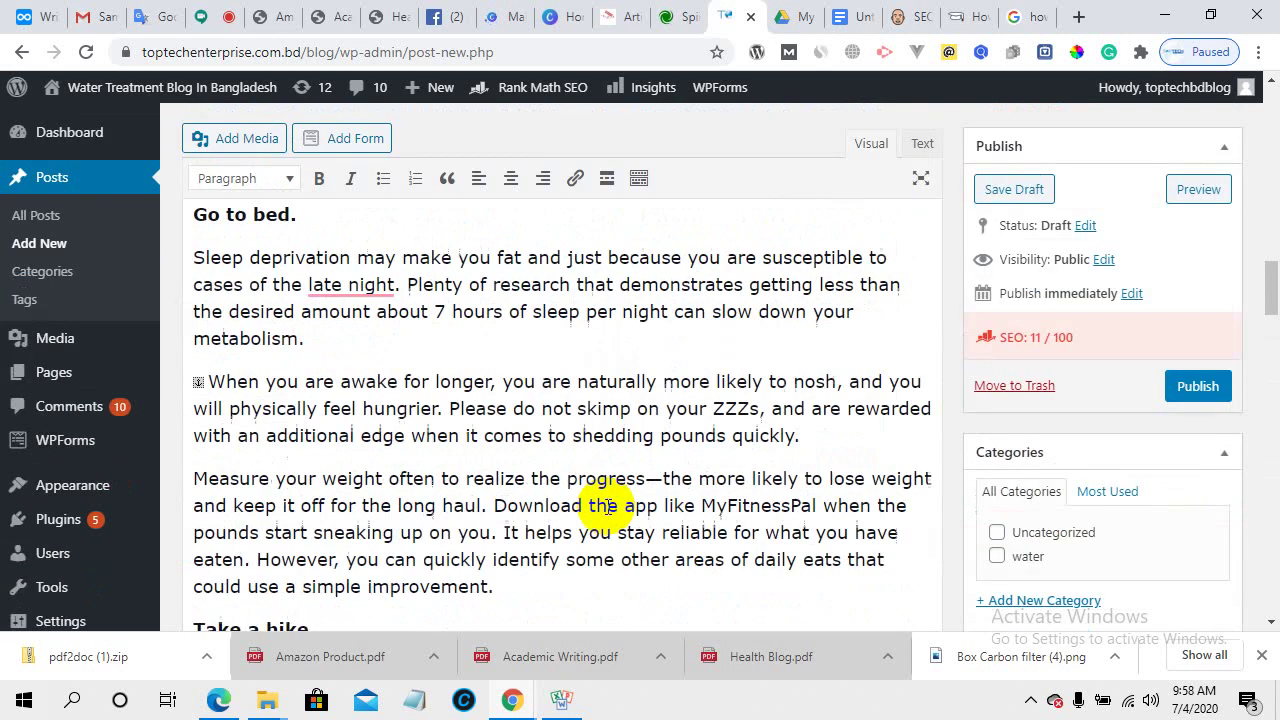
scroll(590, 508, "up", 10)
scroll(286, 477, "down", 1)
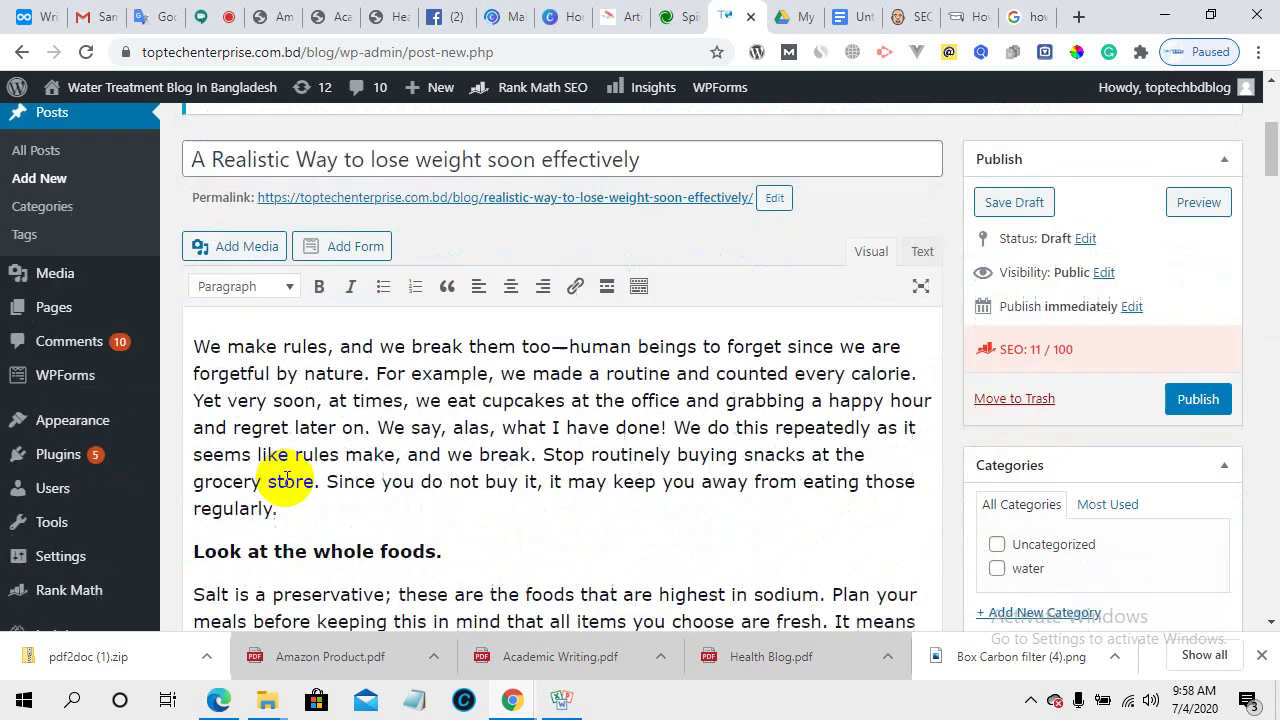
scroll(286, 477, "down", 1)
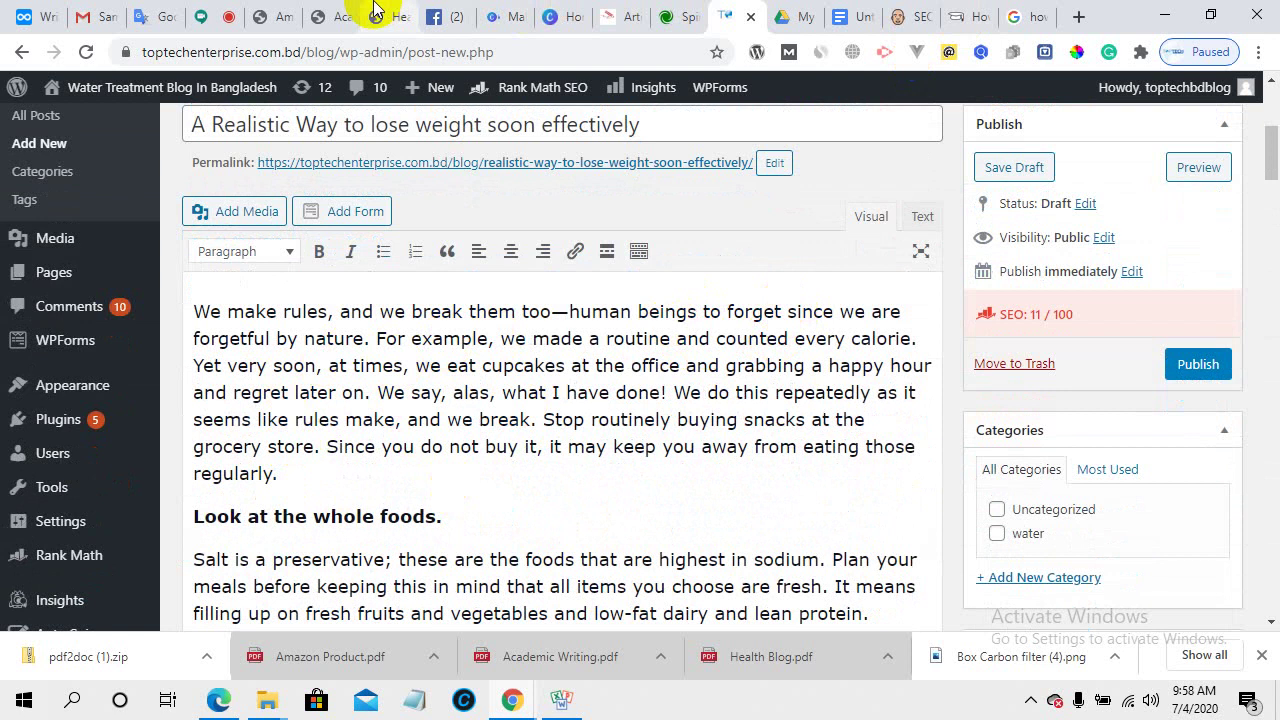
left_click(158, 8)
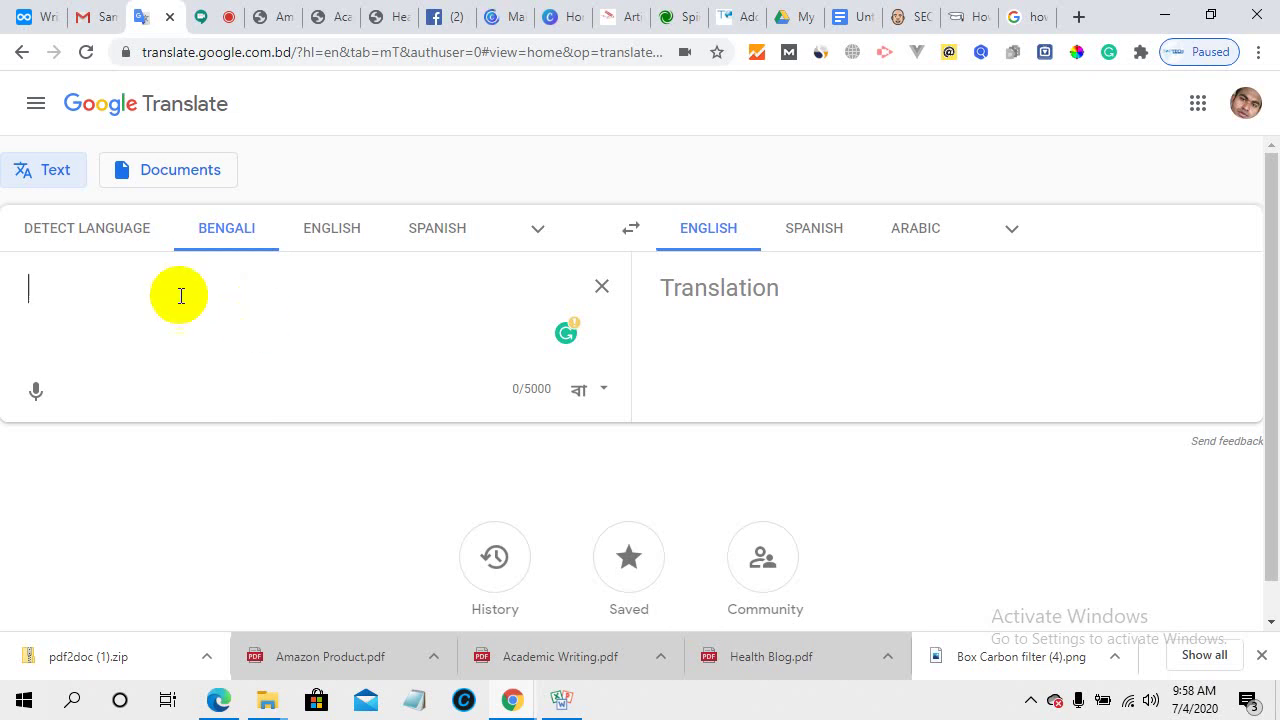
- Review Health Blog.pdf's opening paragraph and its 'Look at the whole foods.' section
left_click(376, 14)
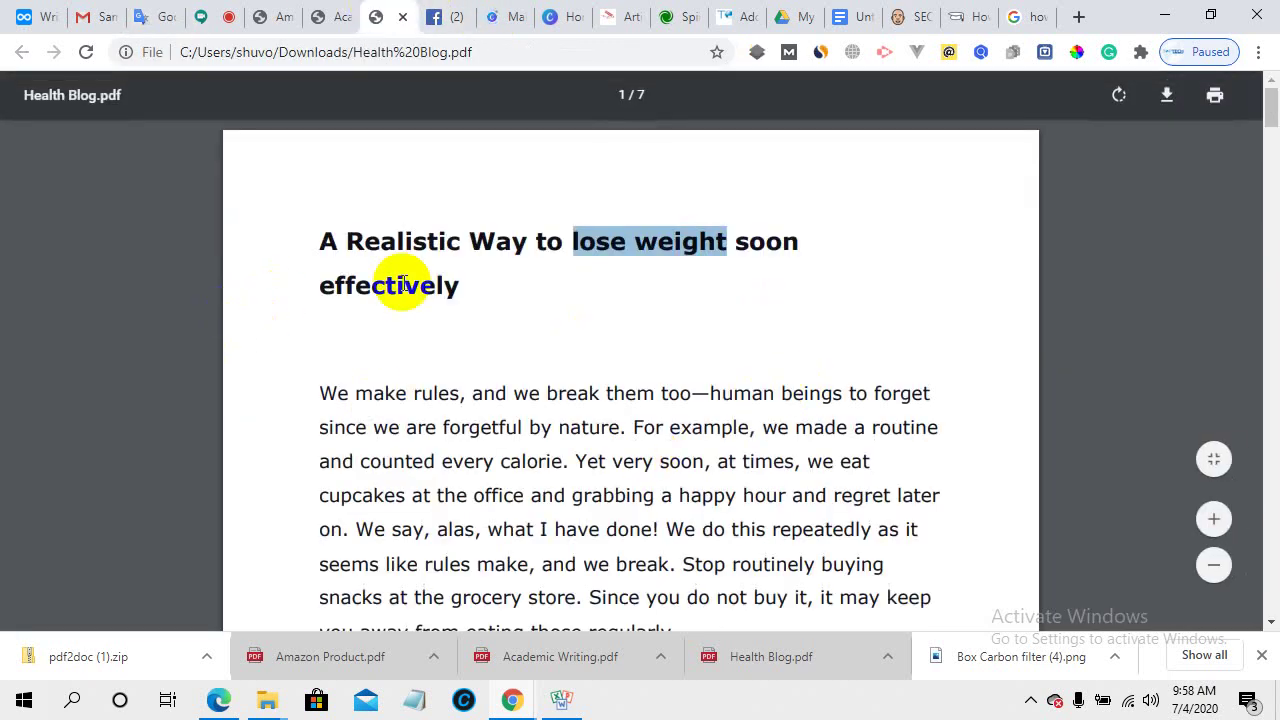
scroll(450, 300, "down", 8)
scroll(497, 380, "up", 6)
scroll(500, 375, "up", 2)
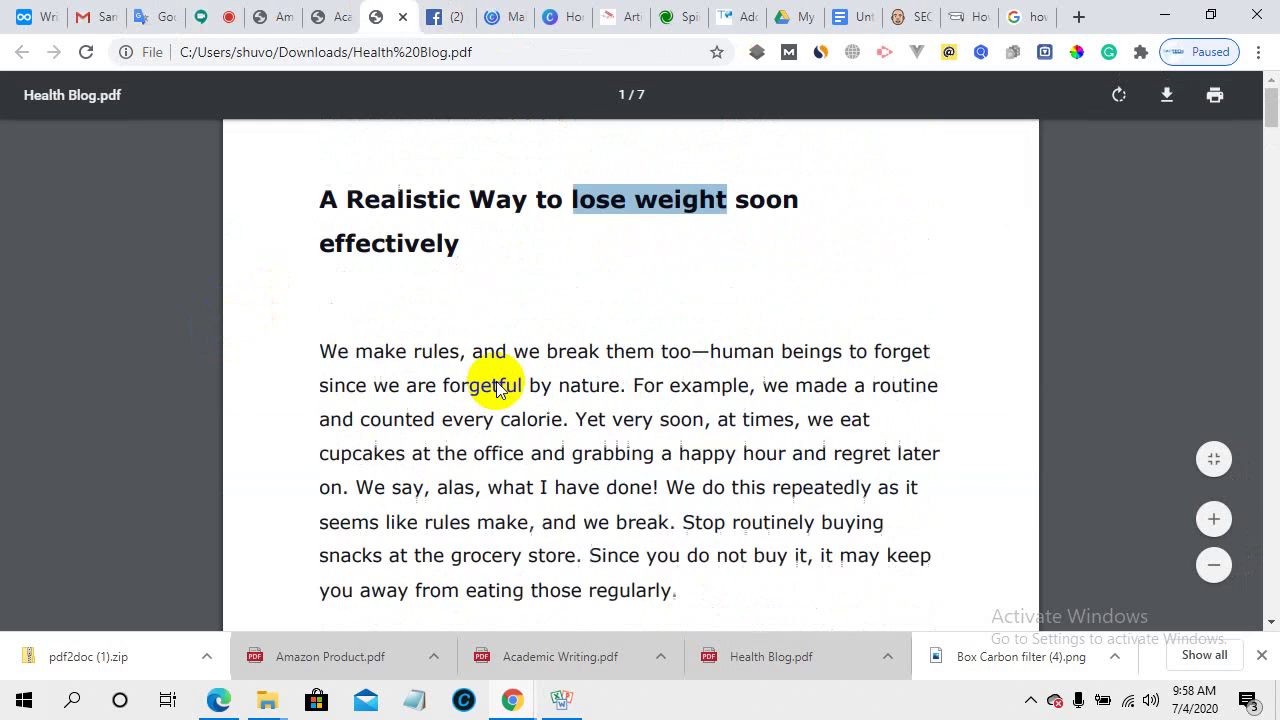
scroll(500, 385, "down", 3)
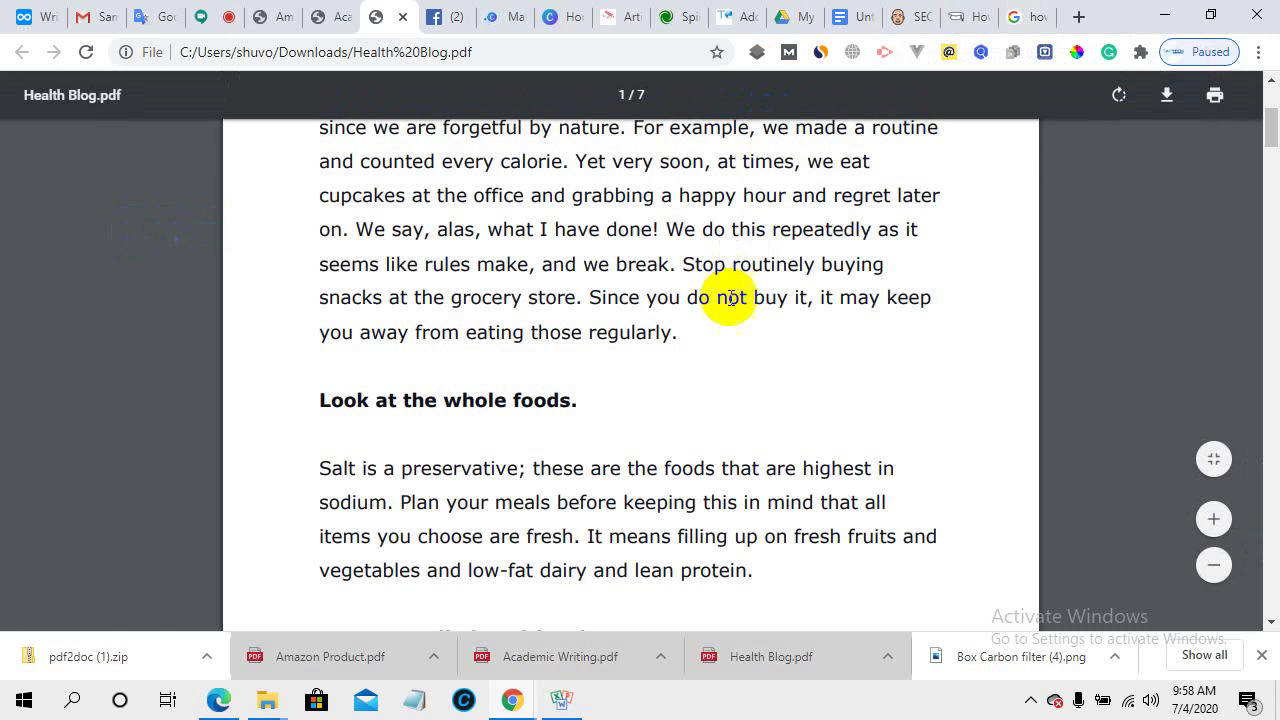
- Copy 'we made a routine and counted every calorie. Yet very soon, at times' from the first paragraph
left_click(690, 16)
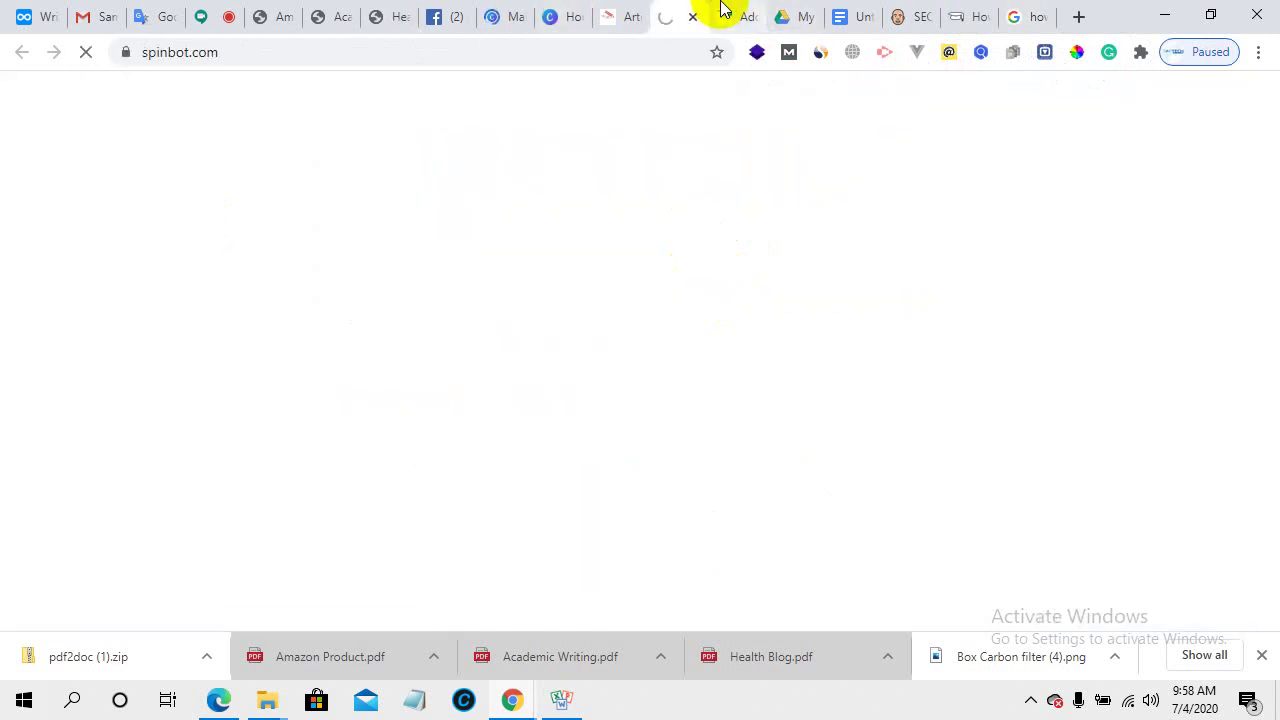
left_click(727, 12)
scroll(500, 403, "down", 1)
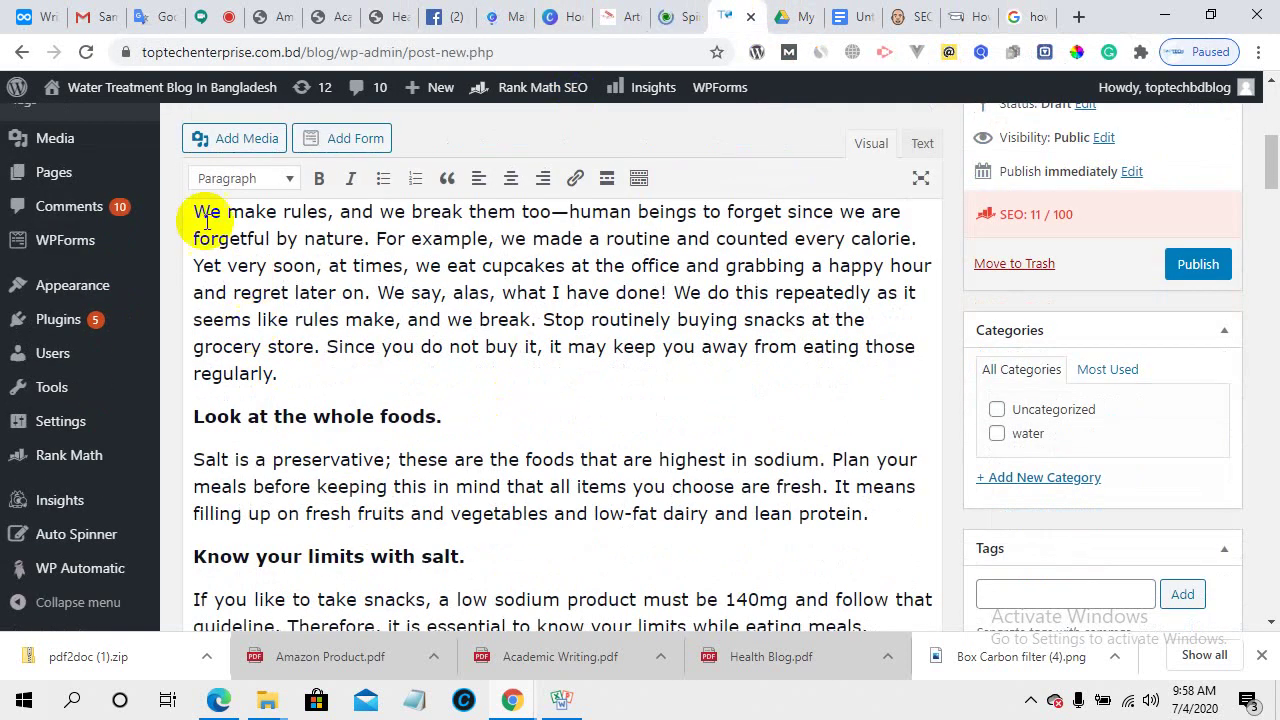
left_click_drag(194, 212, 364, 228)
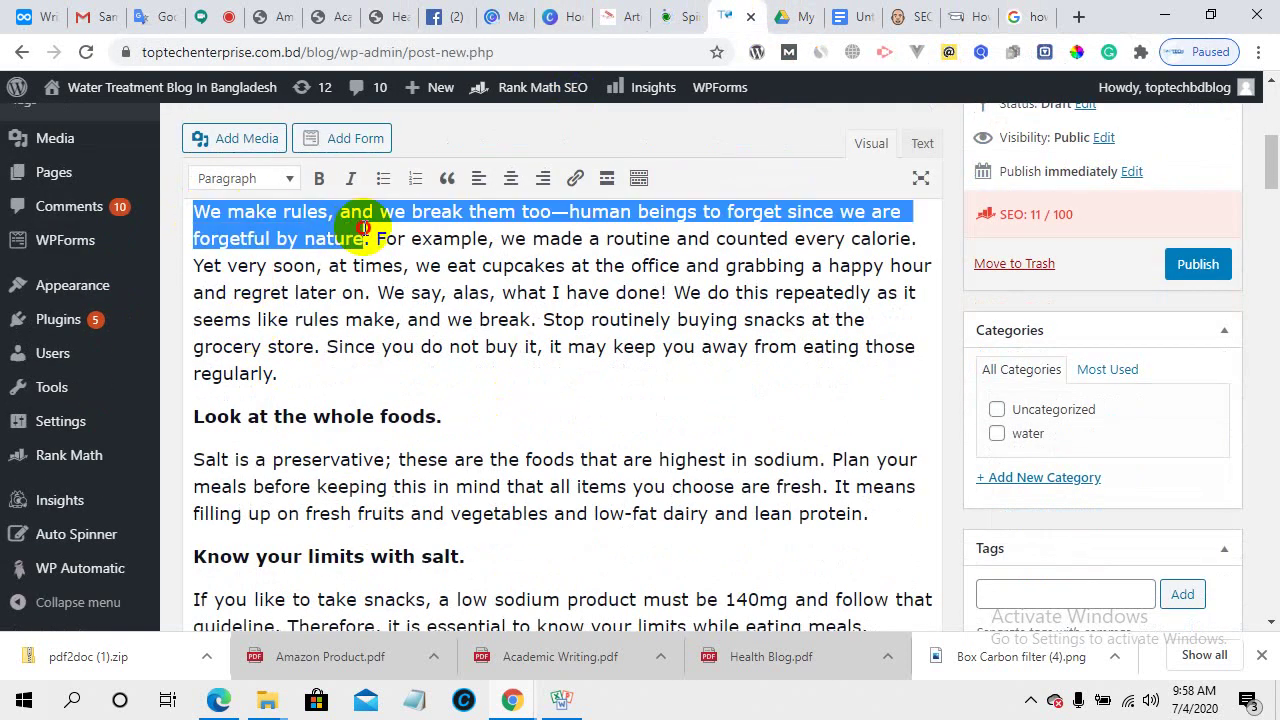
left_click(364, 228)
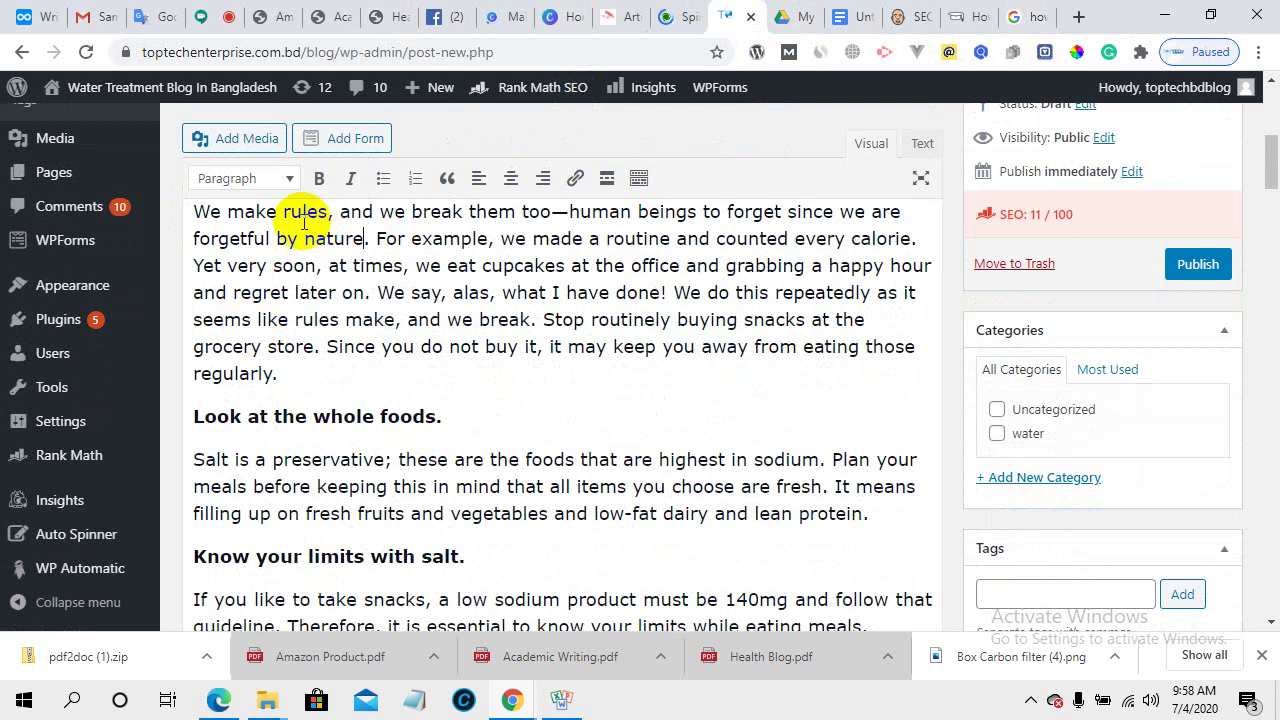
left_click(195, 212)
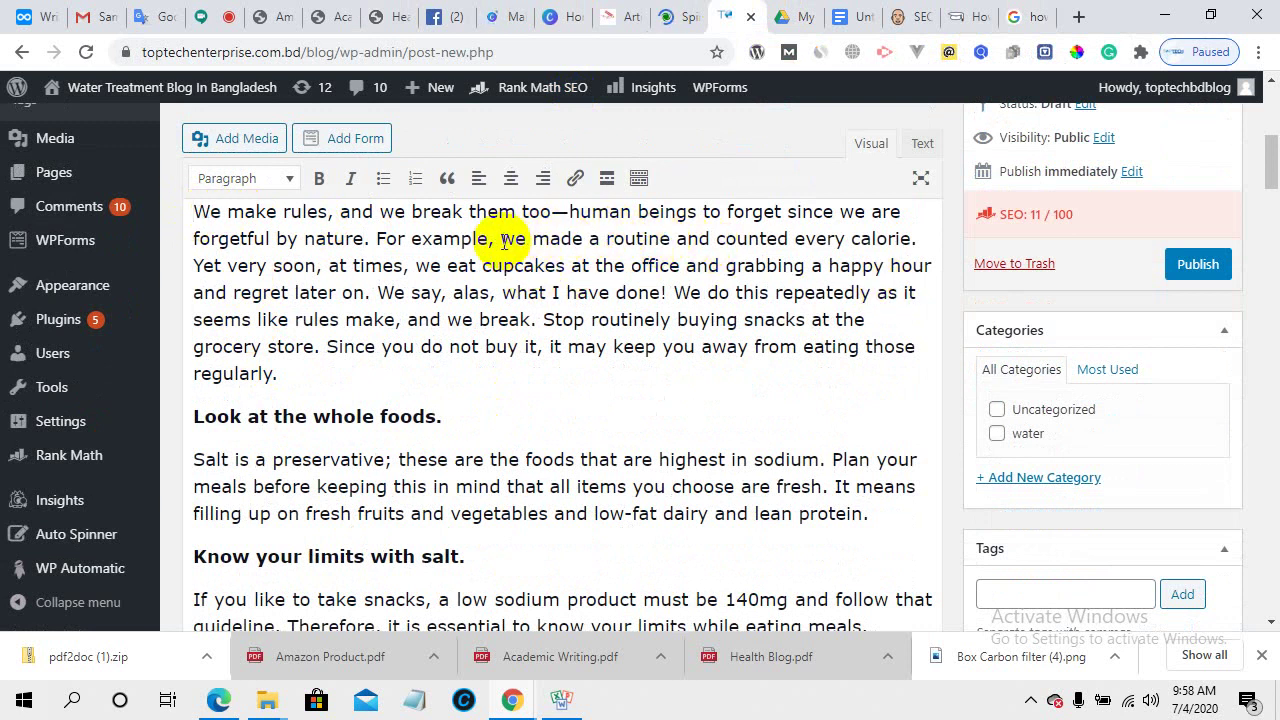
left_click_drag(500, 238, 396, 263)
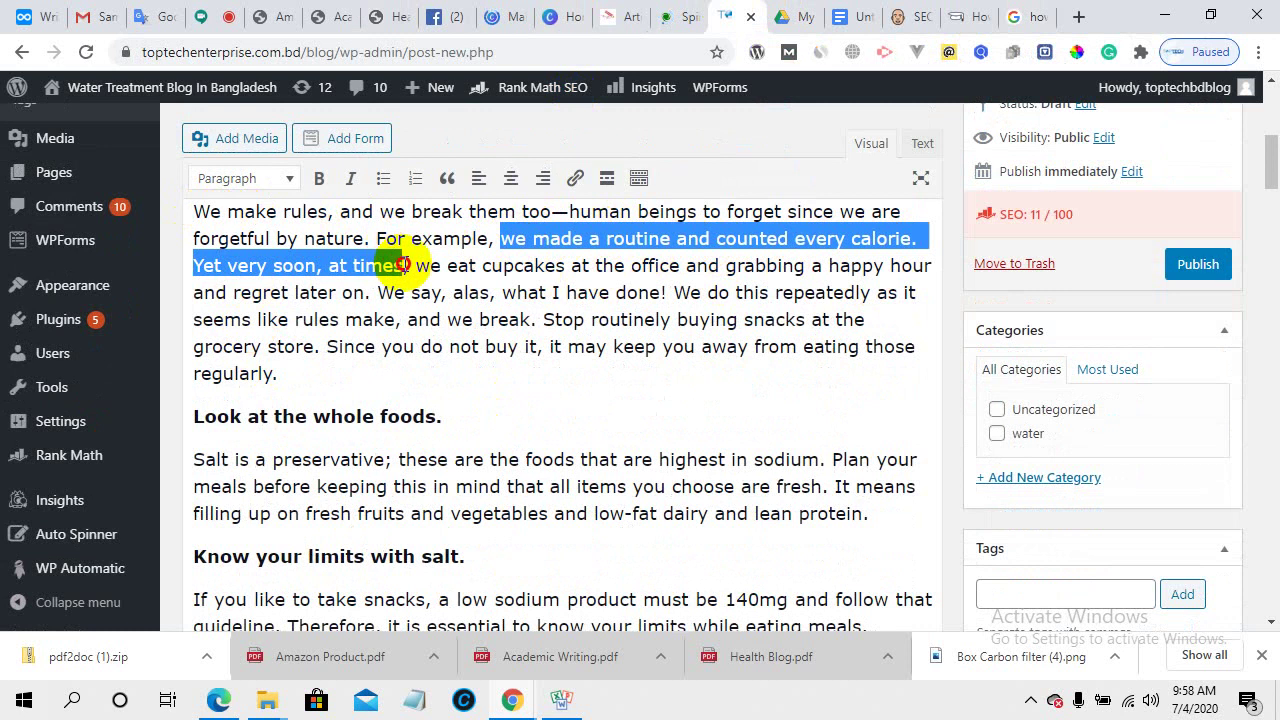
right_click(400, 268)
left_click(428, 354)
scroll(520, 585, "down", 2)
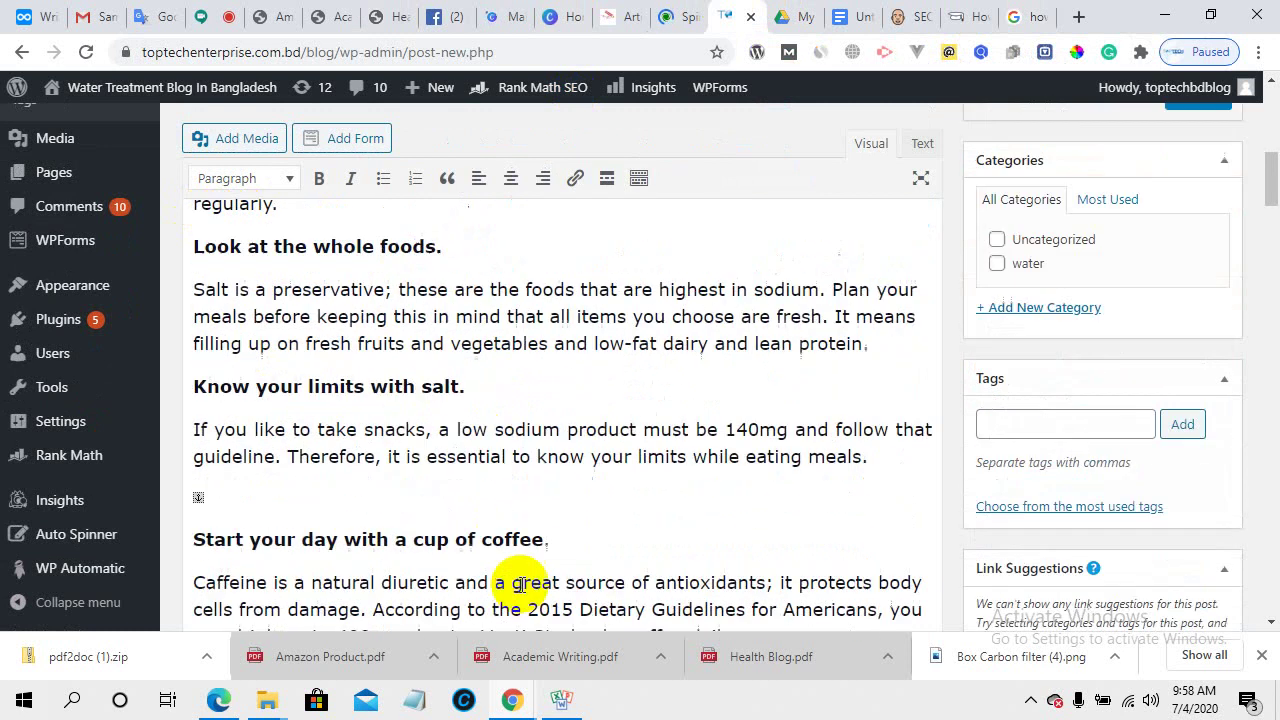
scroll(857, 545, "down", 20)
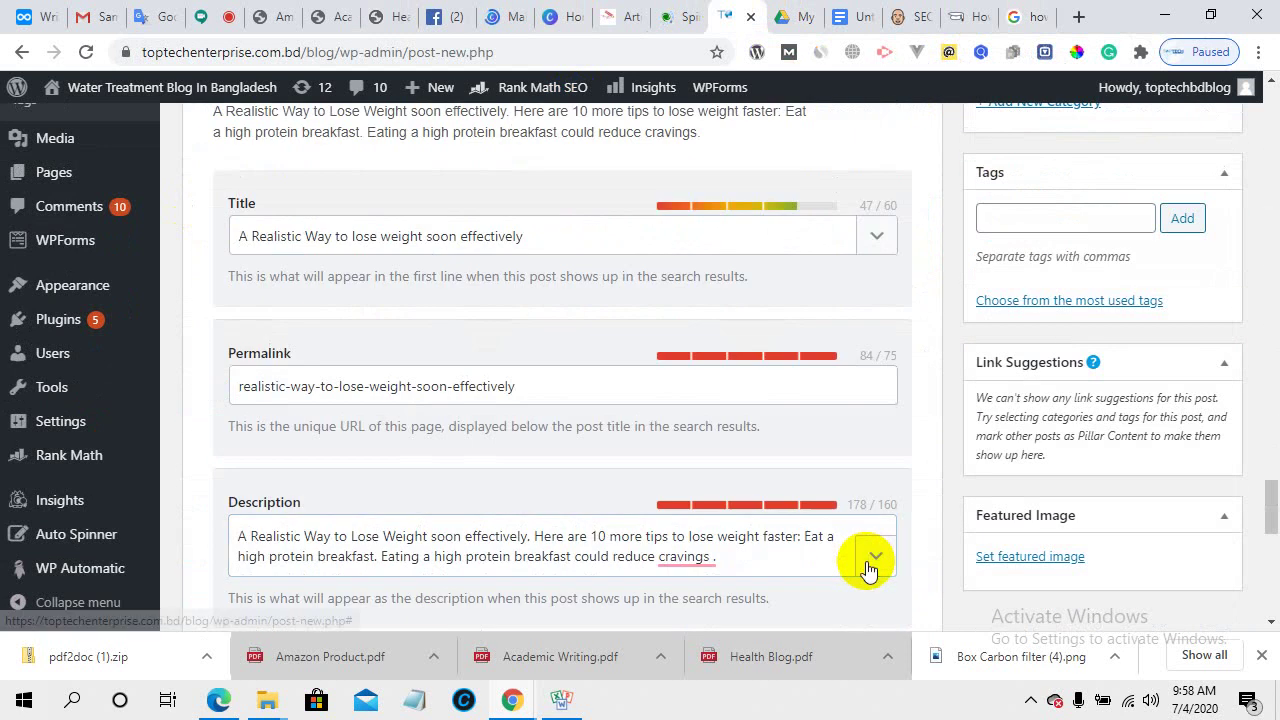
scroll(866, 569, "down", 2)
- Replace the description text from 'Here' onward with the calorie passage, bringing it to 118/160
left_click(329, 349)
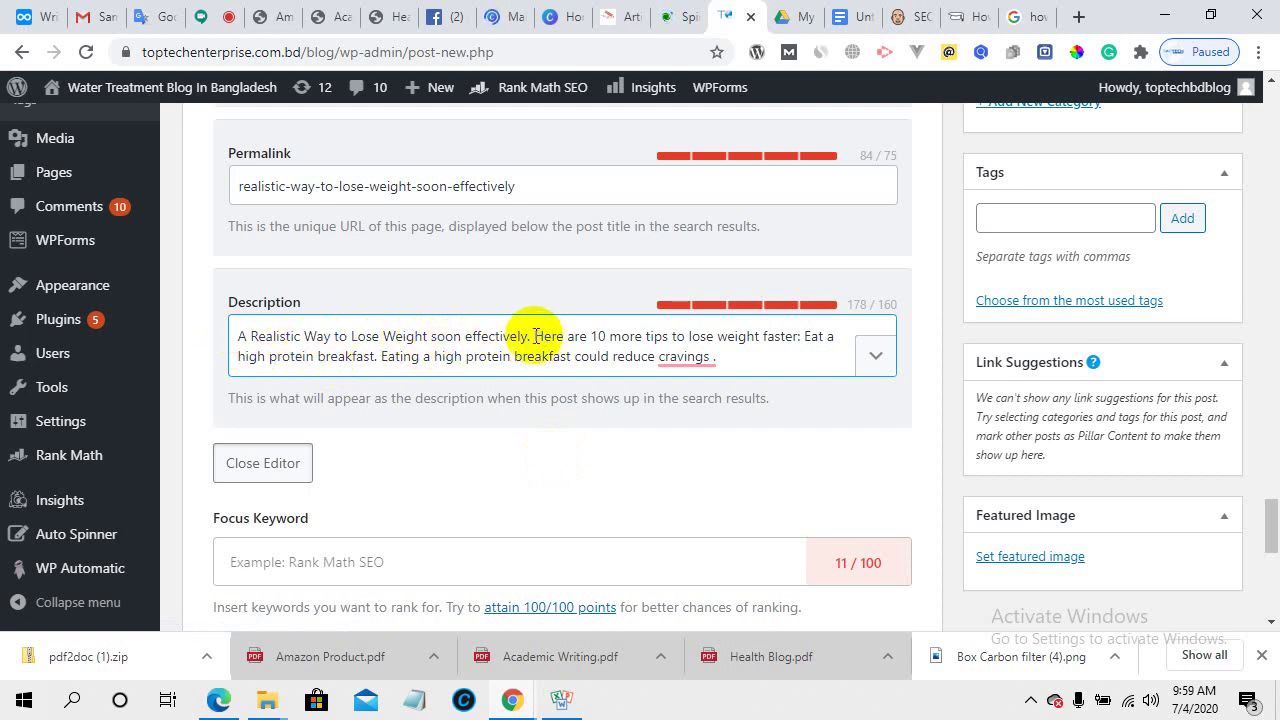
left_click_drag(536, 336, 720, 364)
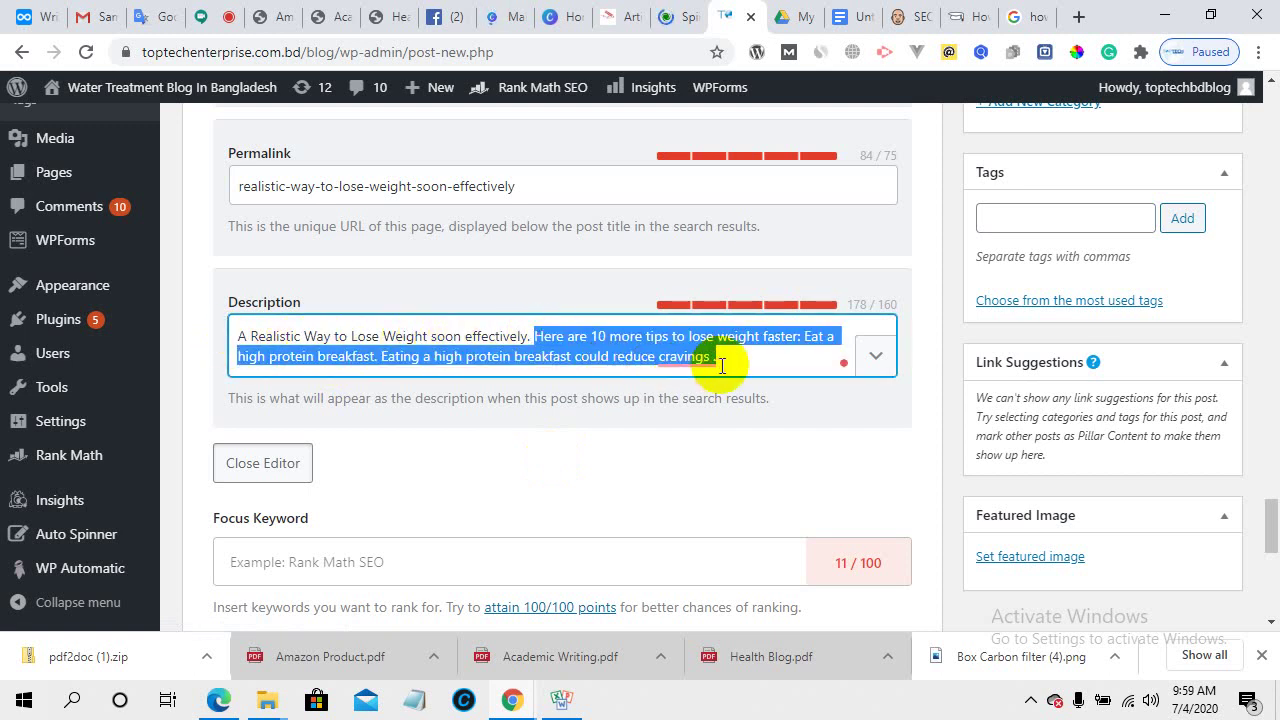
key("ctrl+v")
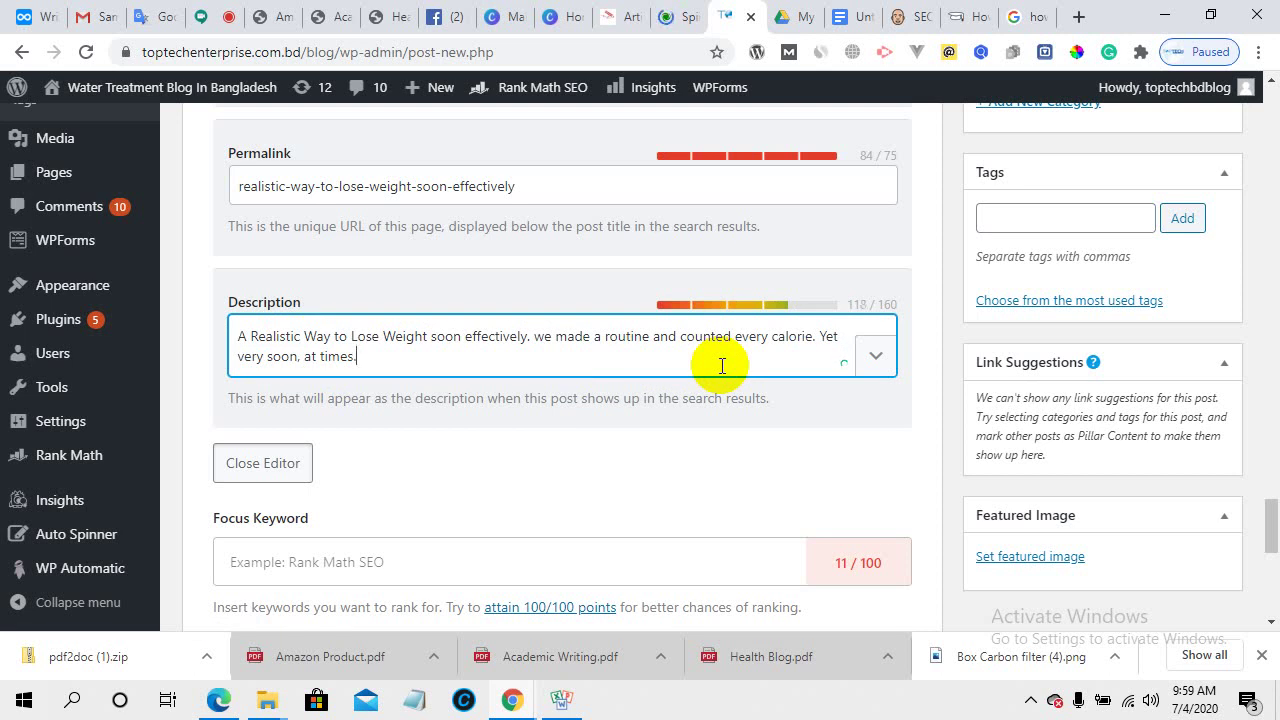
- From the 'how lose your weight' results, open the NHS article '12 tips to help you lose weight'
left_click(1028, 14)
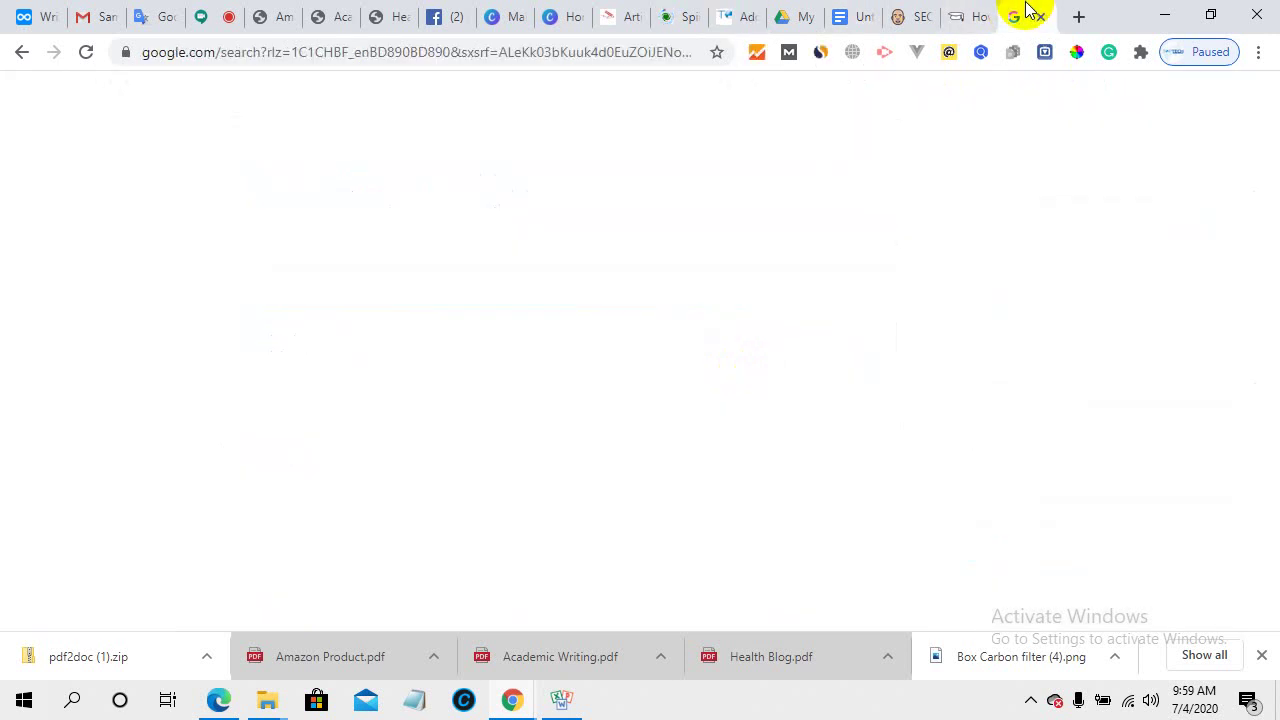
scroll(457, 409, "up", 3)
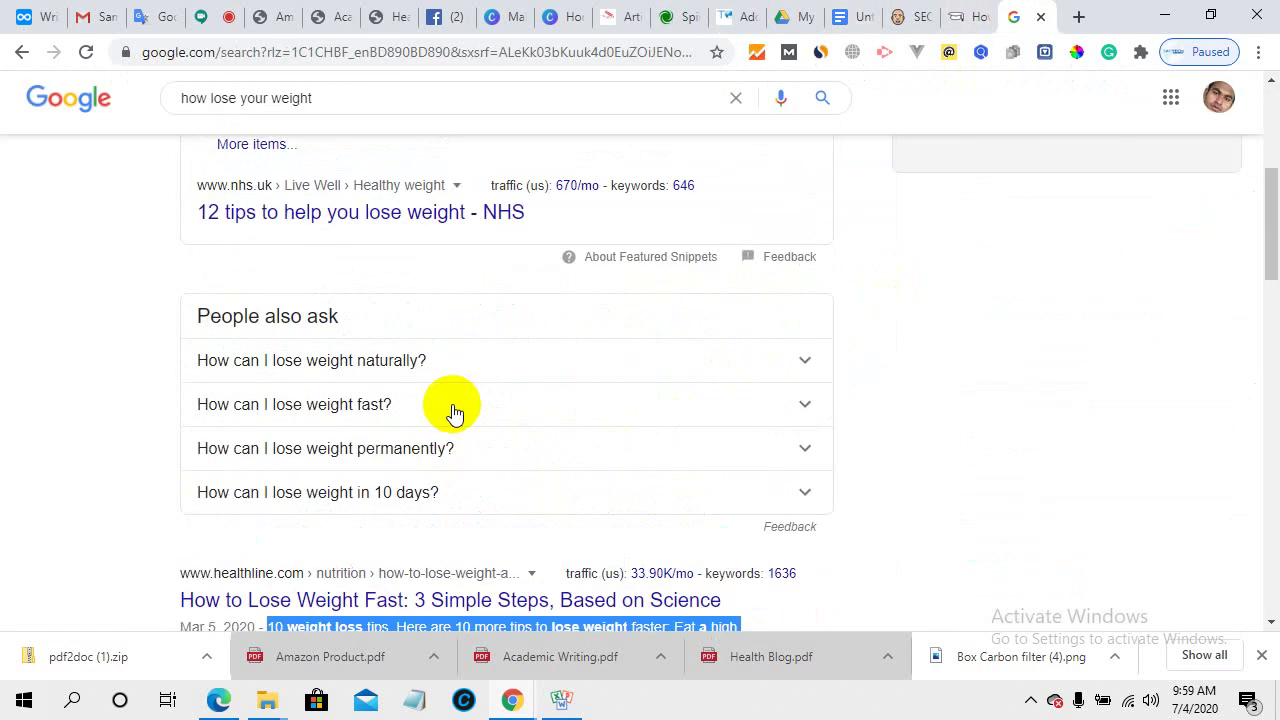
scroll(451, 409, "up", 4)
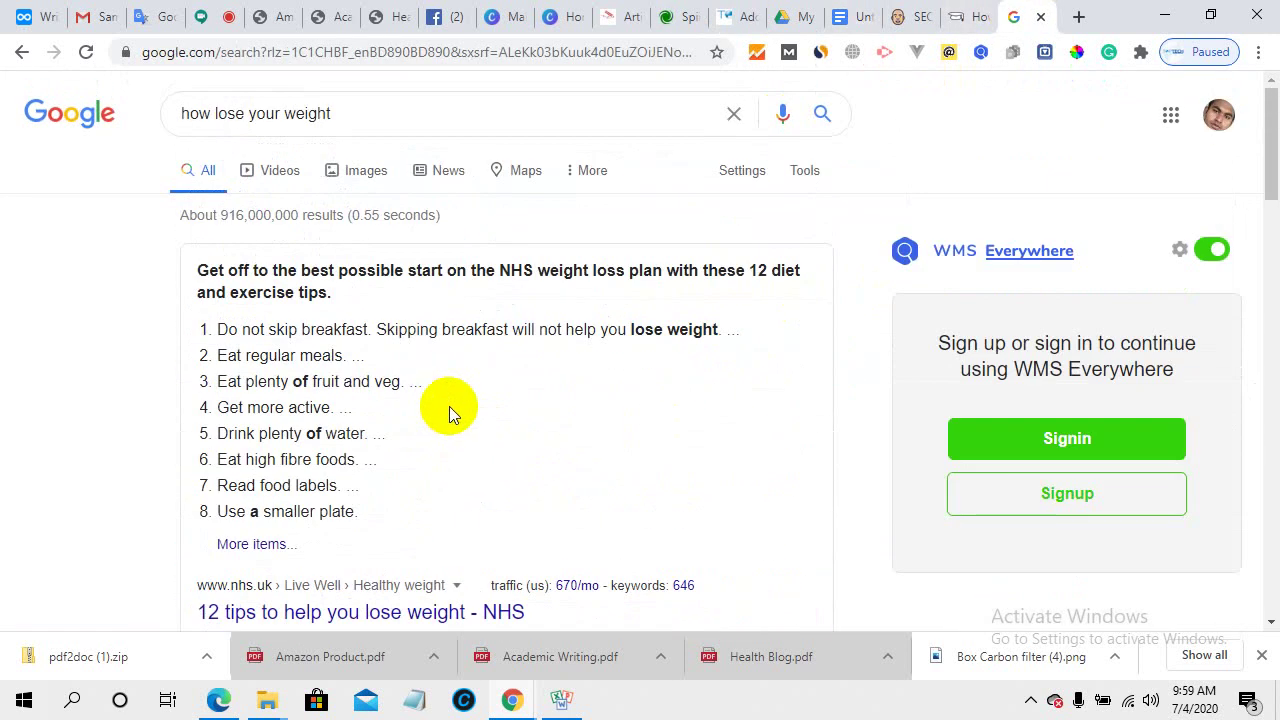
left_click_drag(216, 364, 331, 356)
scroll(428, 406, "down", 2)
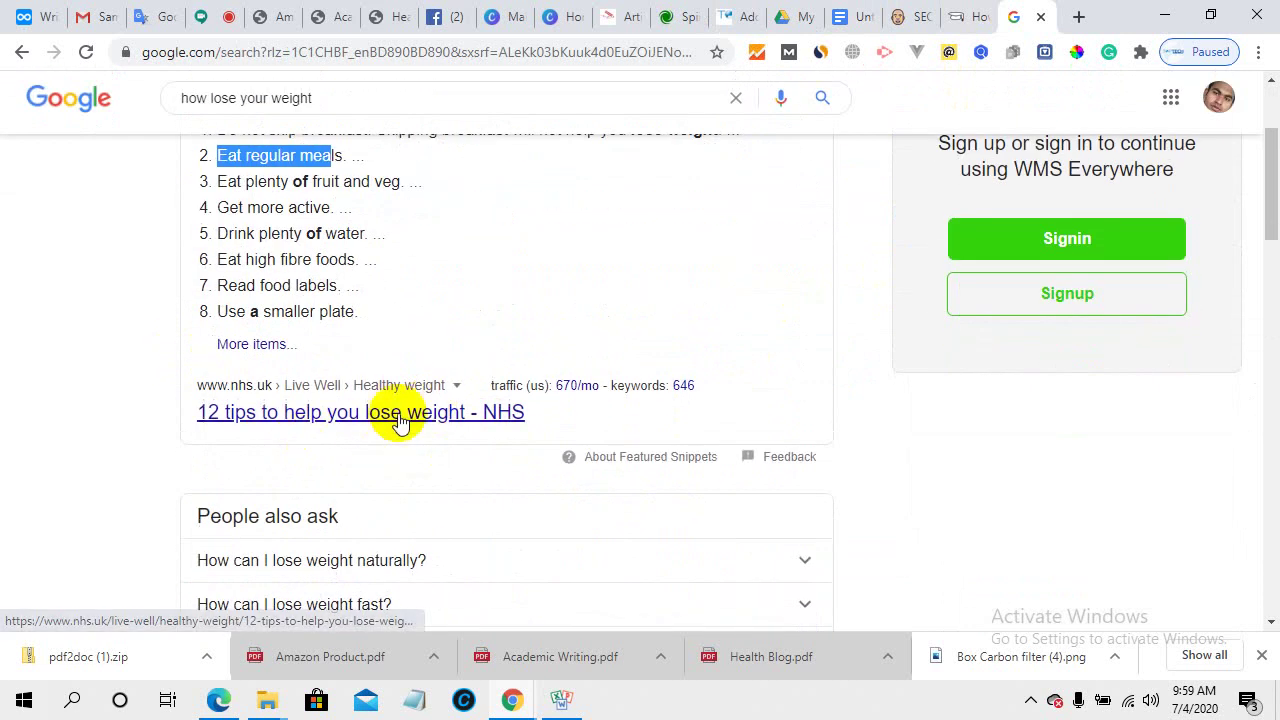
left_click(407, 413)
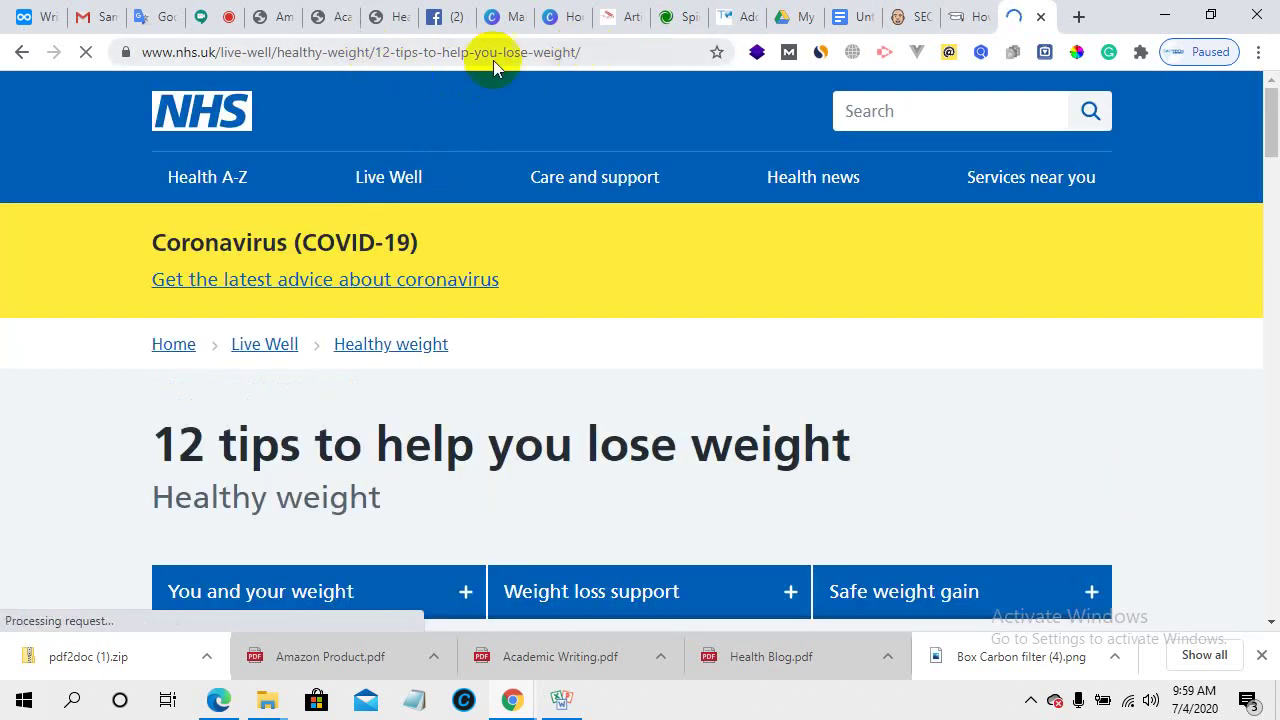
- Copy the NHS heading 'Do not skip breakfast'
scroll(628, 598, "down", 10)
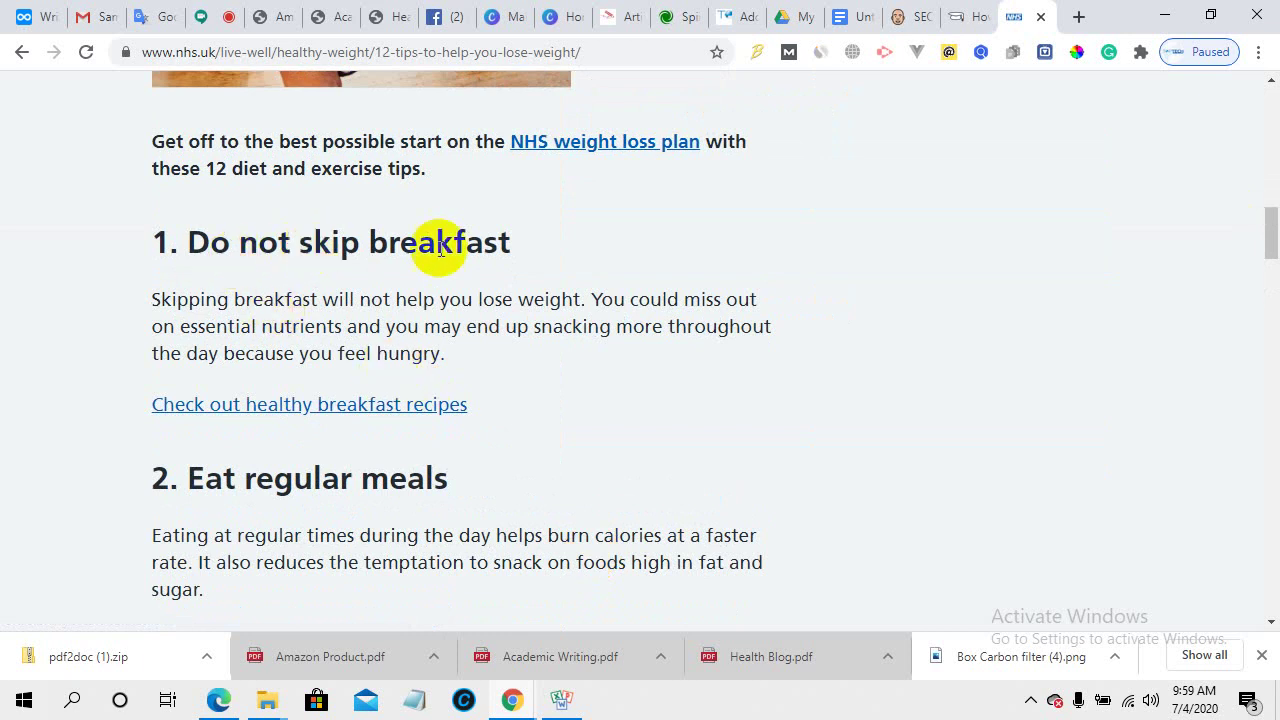
left_click_drag(519, 241, 200, 243)
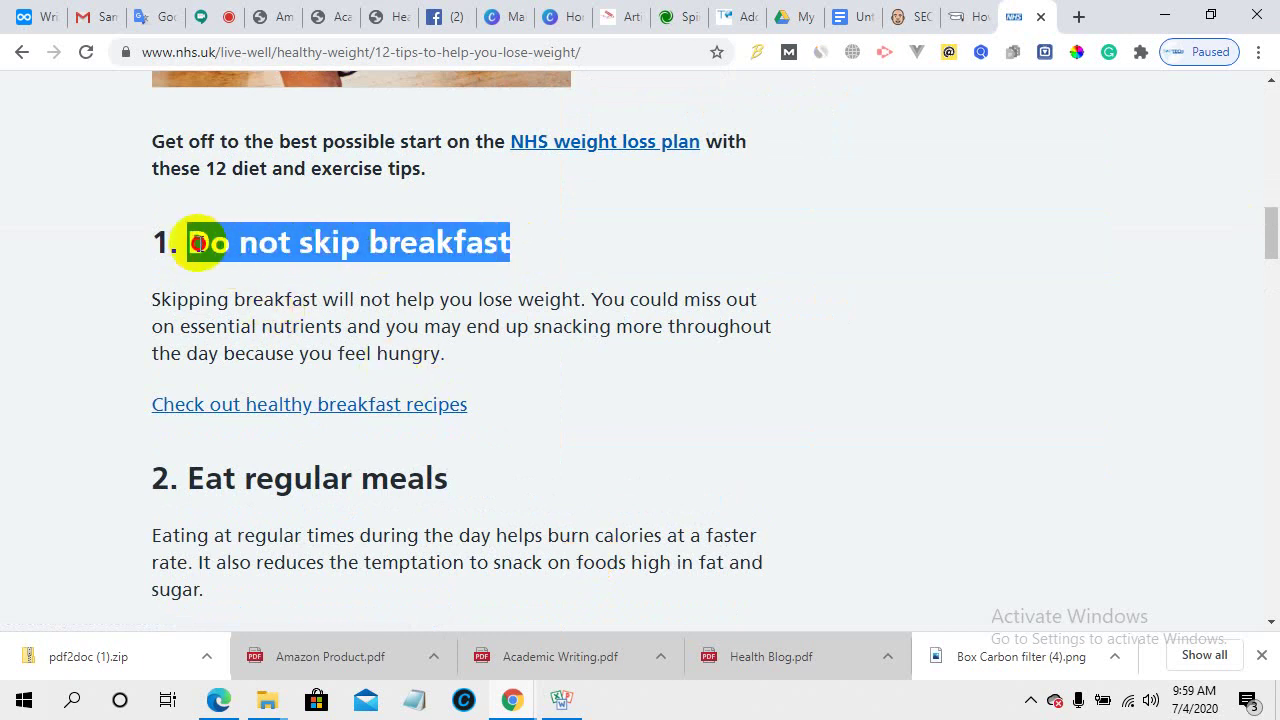
right_click(201, 246)
left_click(244, 260)
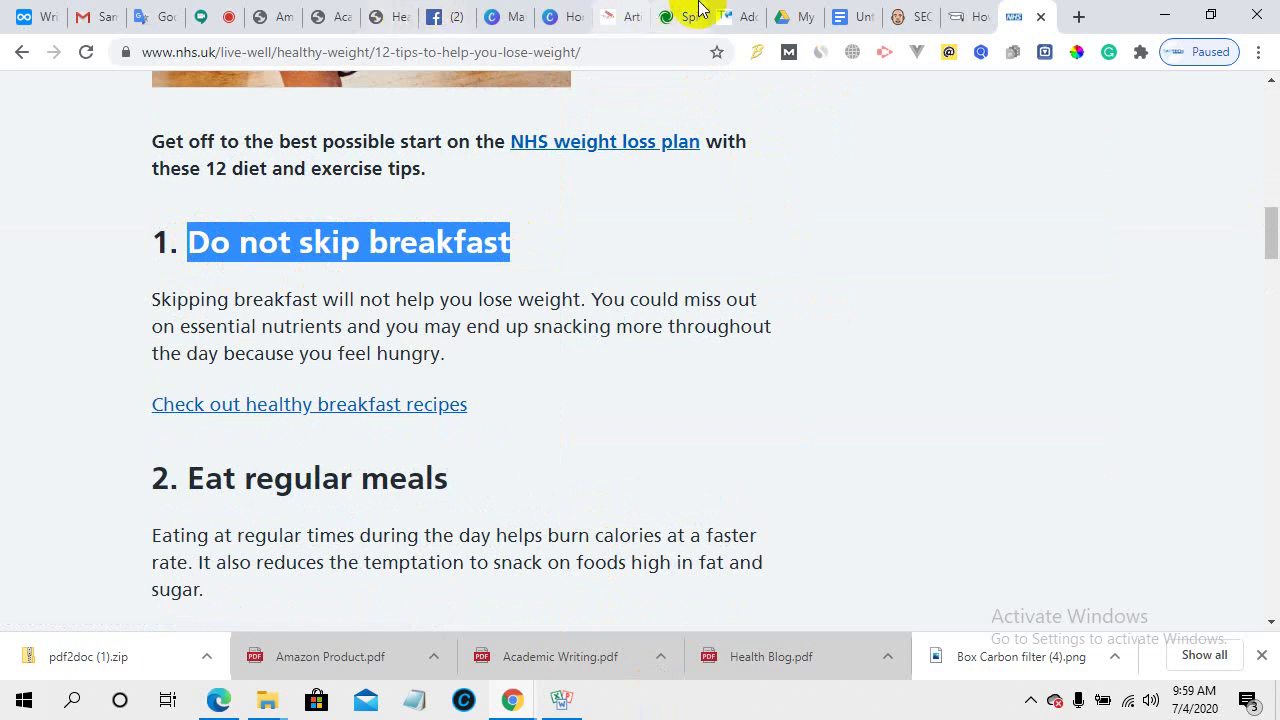
- Check the WordPress draft, then read down the NHS page to the water and fibre tips
left_click(728, 10)
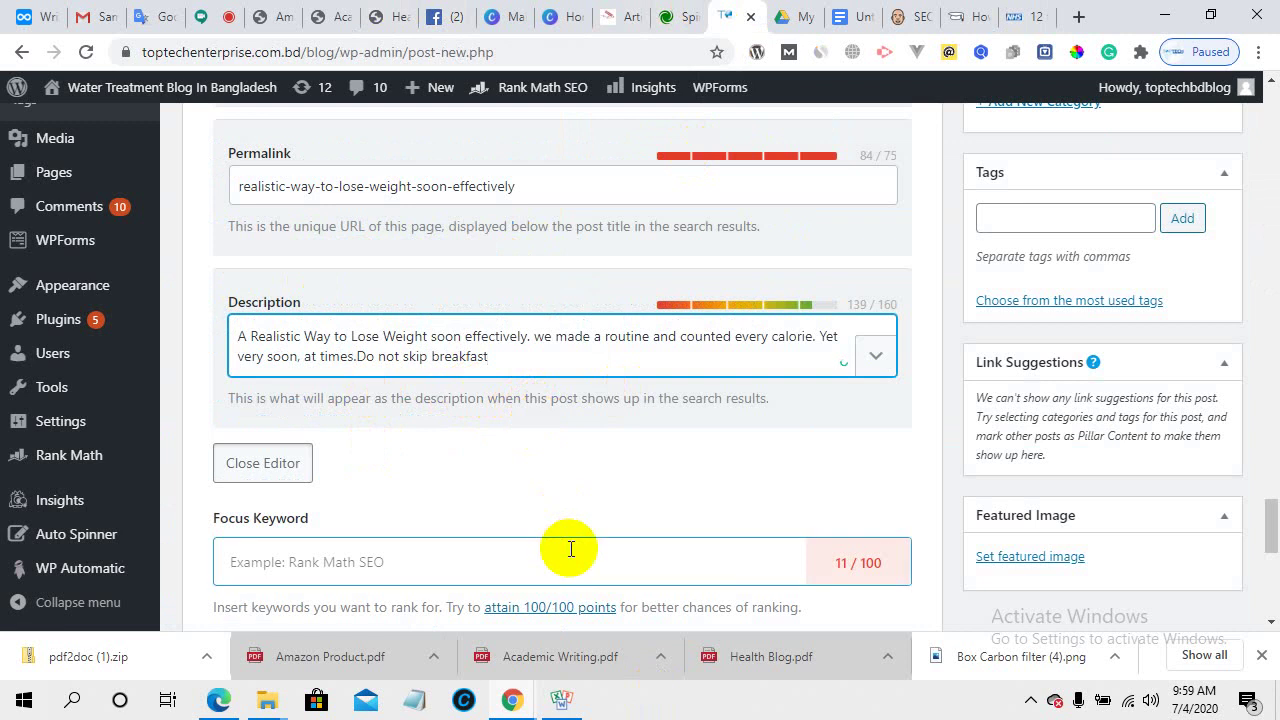
left_click(1020, 10)
scroll(454, 468, "down", 5)
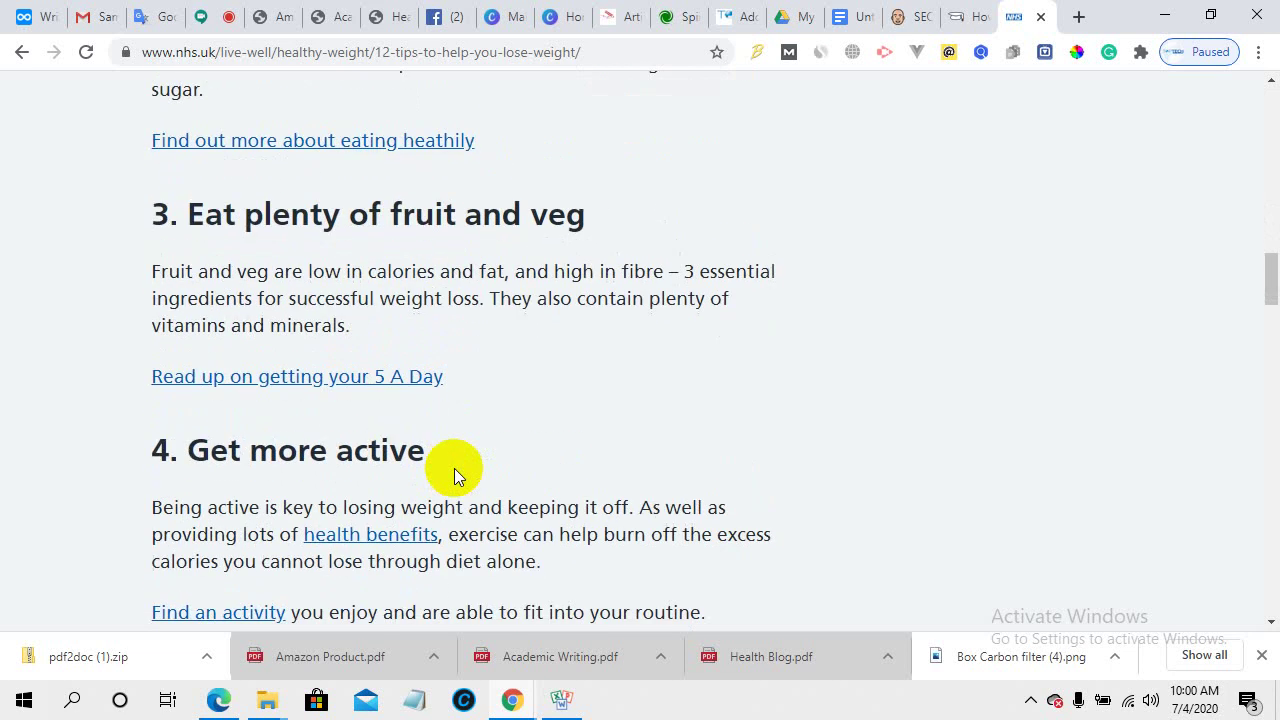
scroll(454, 468, "down", 3)
scroll(455, 468, "down", 3)
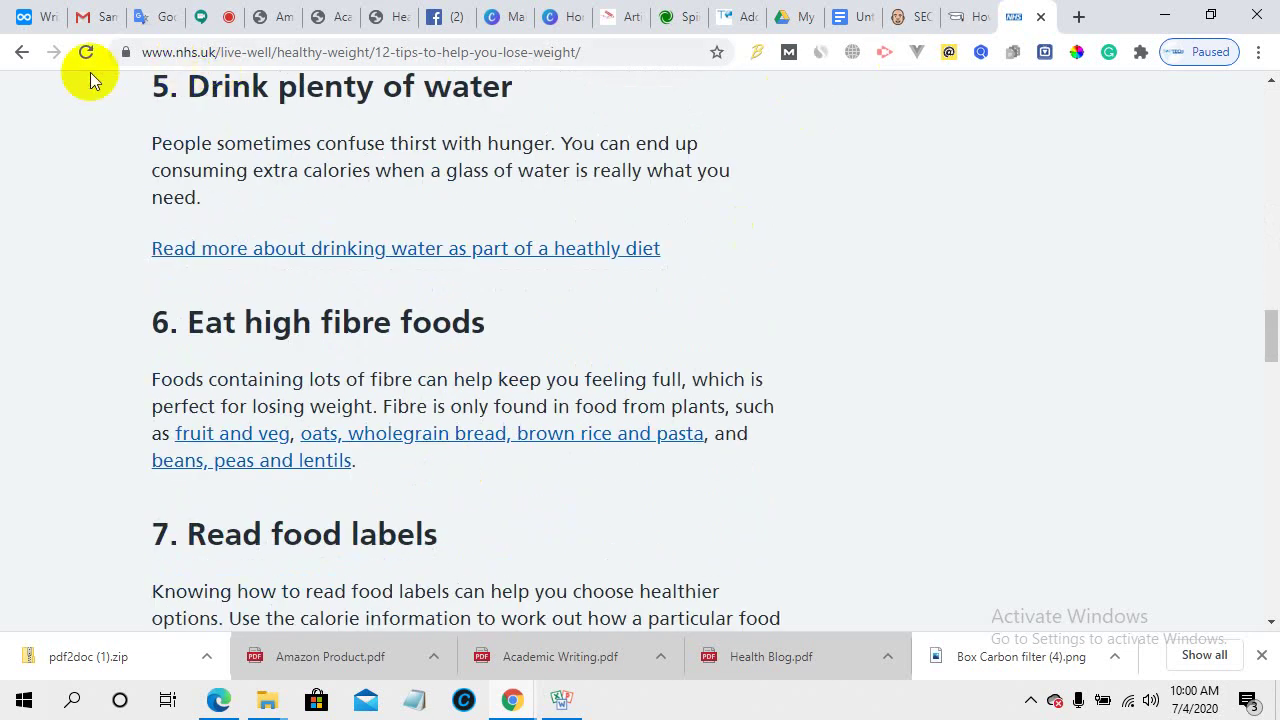
- Go back to the Google search results and look over them
left_click(20, 53)
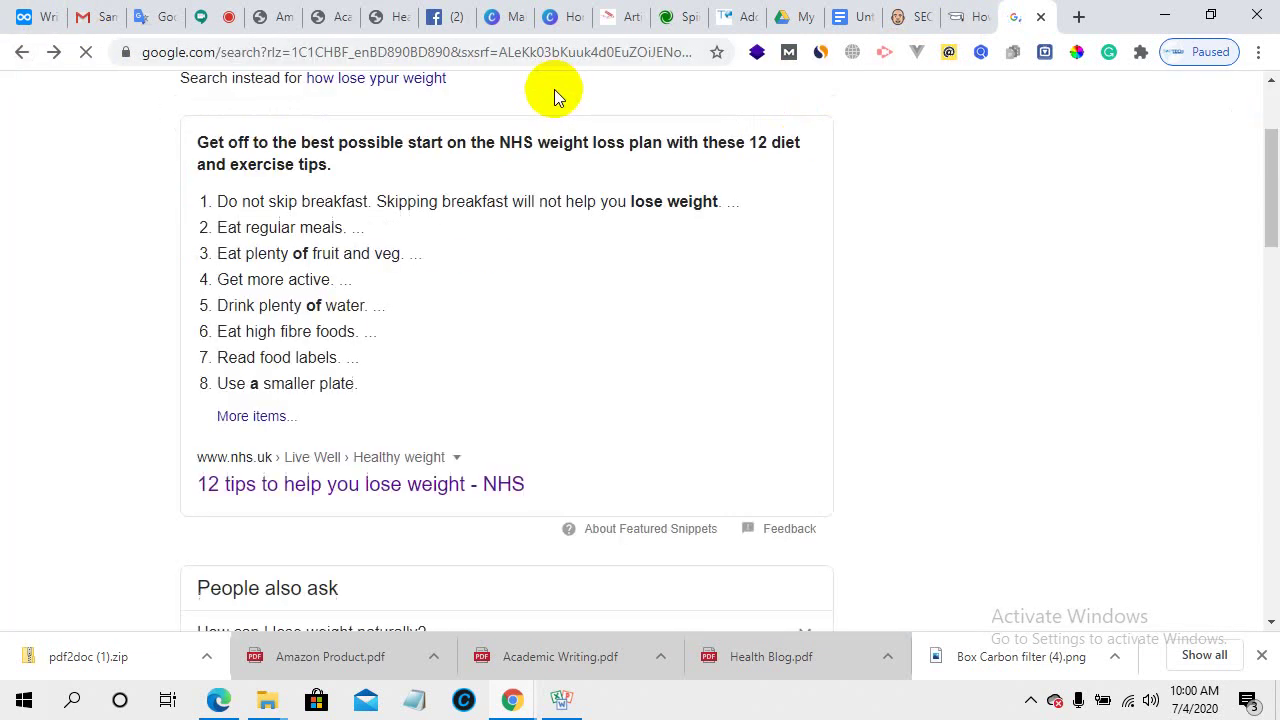
scroll(1072, 271, "down", 10)
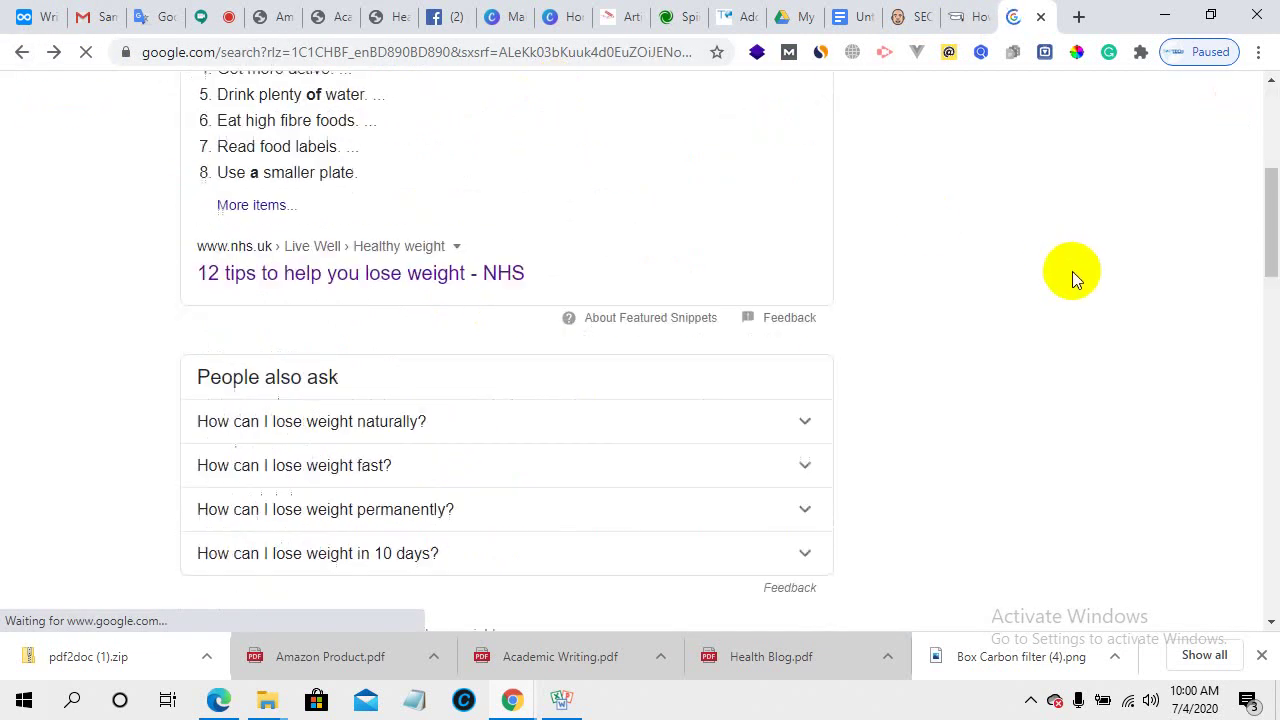
scroll(1091, 474, "up", 10)
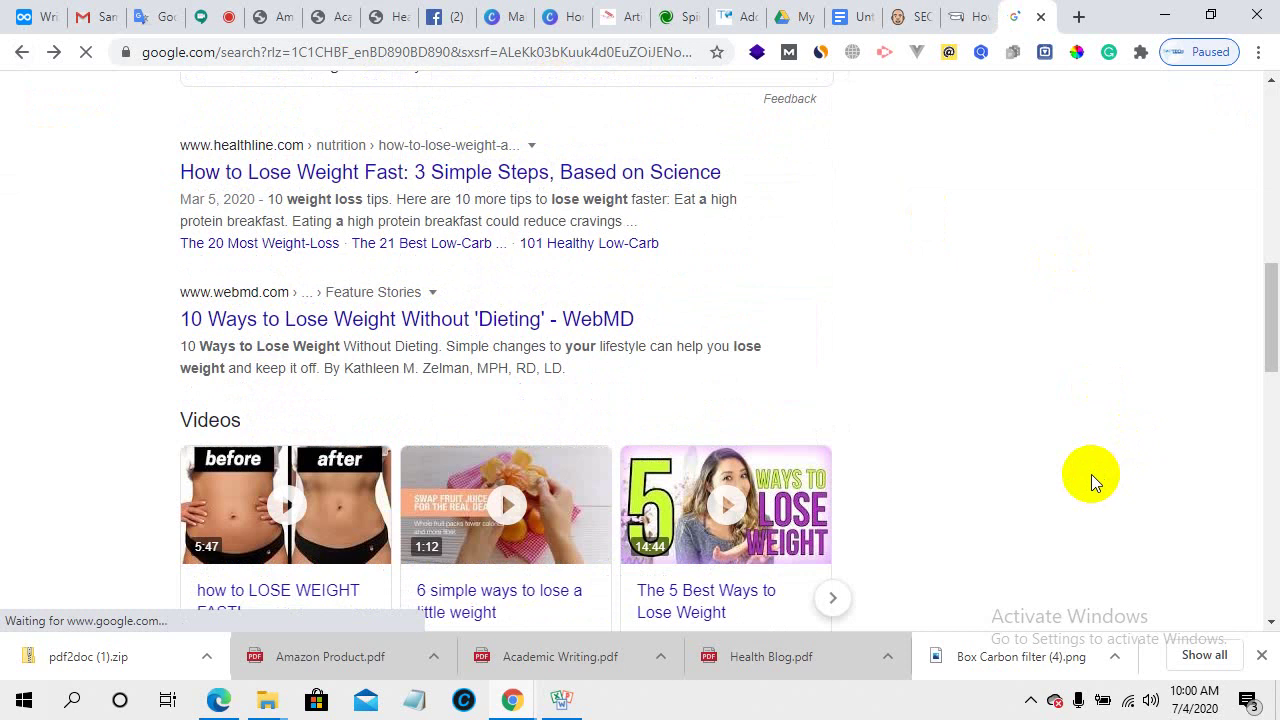
scroll(1205, 433, "down", 5)
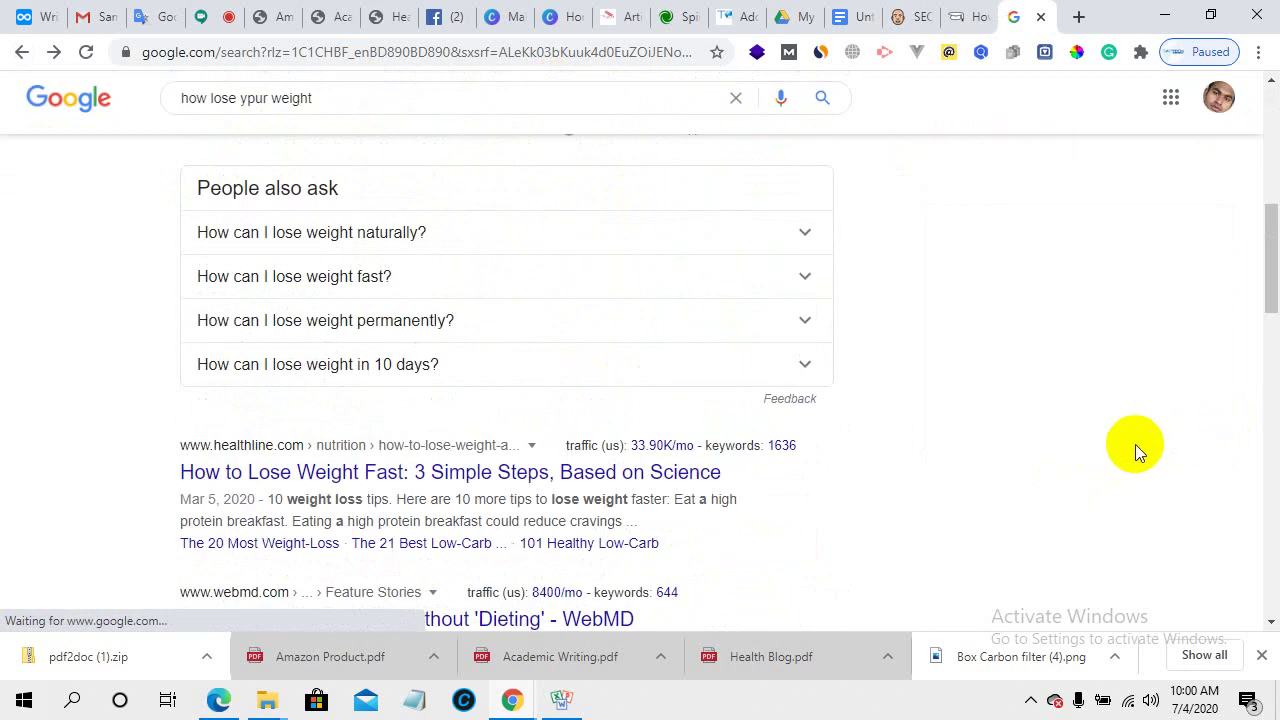
scroll(1135, 444, "up", 3)
scroll(1128, 443, "up", 3)
scroll(1128, 443, "down", 4)
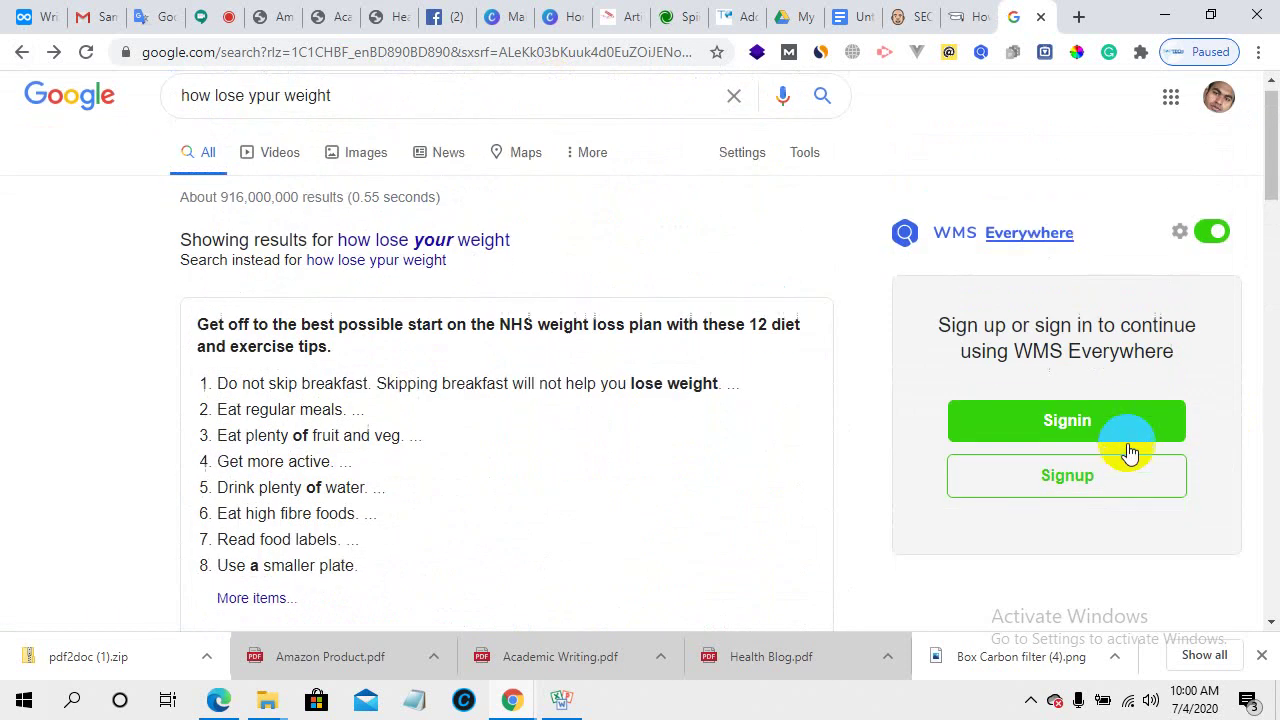
scroll(1127, 443, "up", 4)
- Launch Keywords Everywhere from the extensions list, then dismiss its popup
left_click(1141, 53)
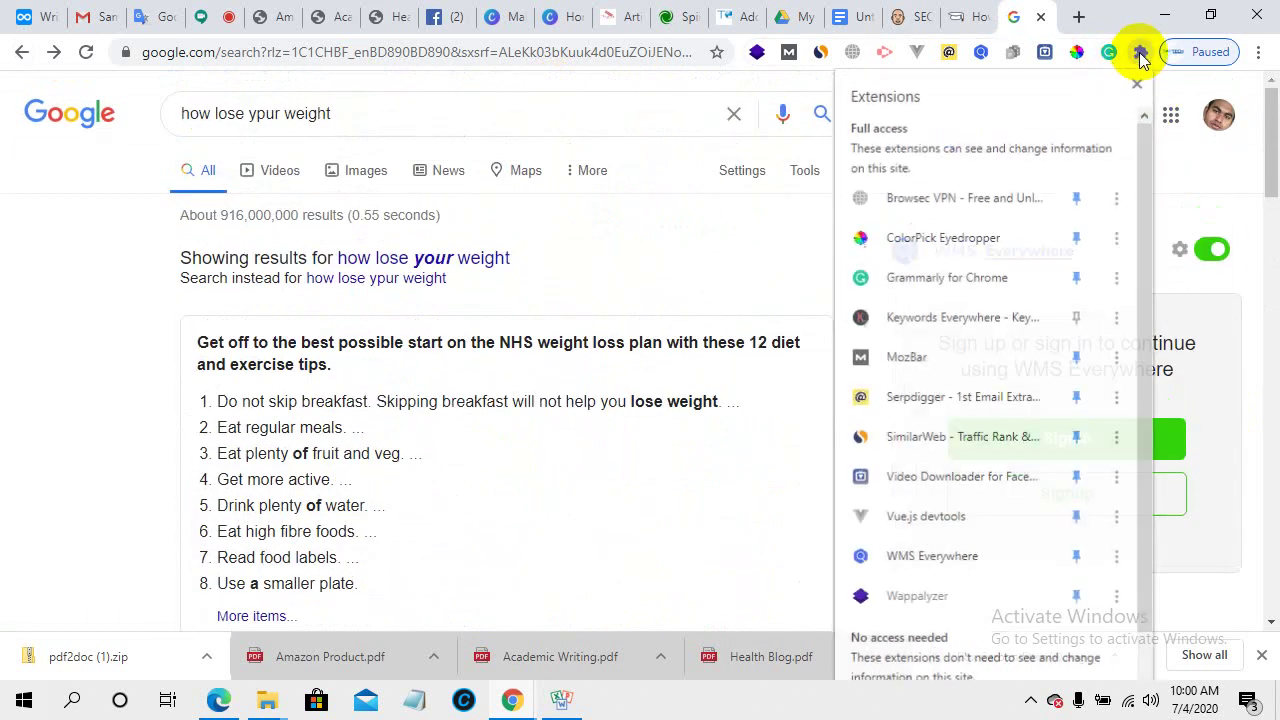
left_click(955, 331)
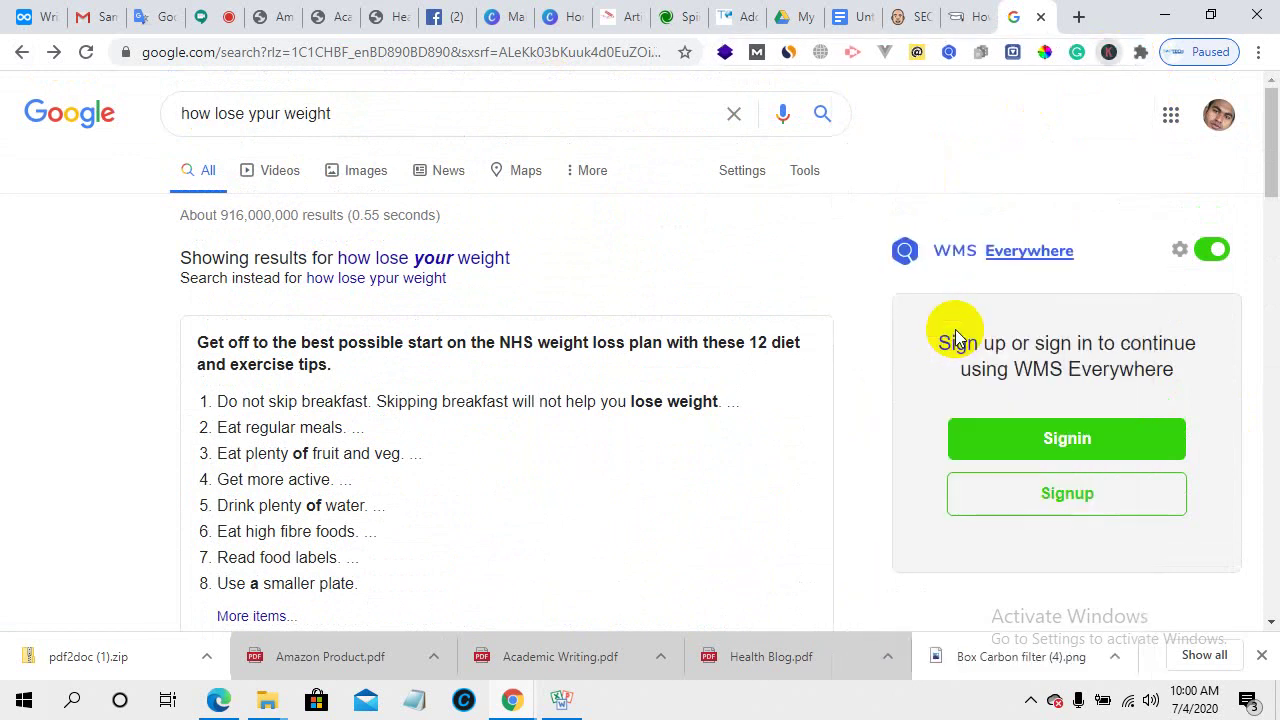
left_click(748, 307)
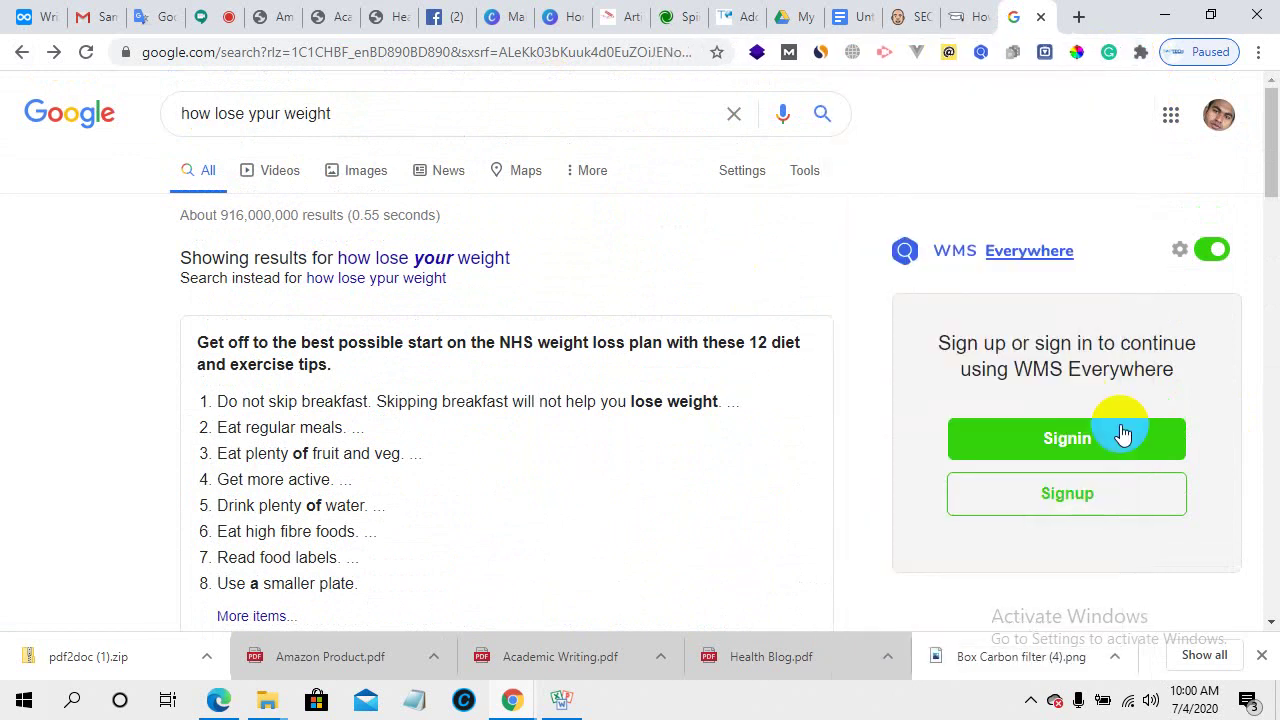
scroll(1121, 425, "down", 5)
scroll(1121, 426, "down", 3)
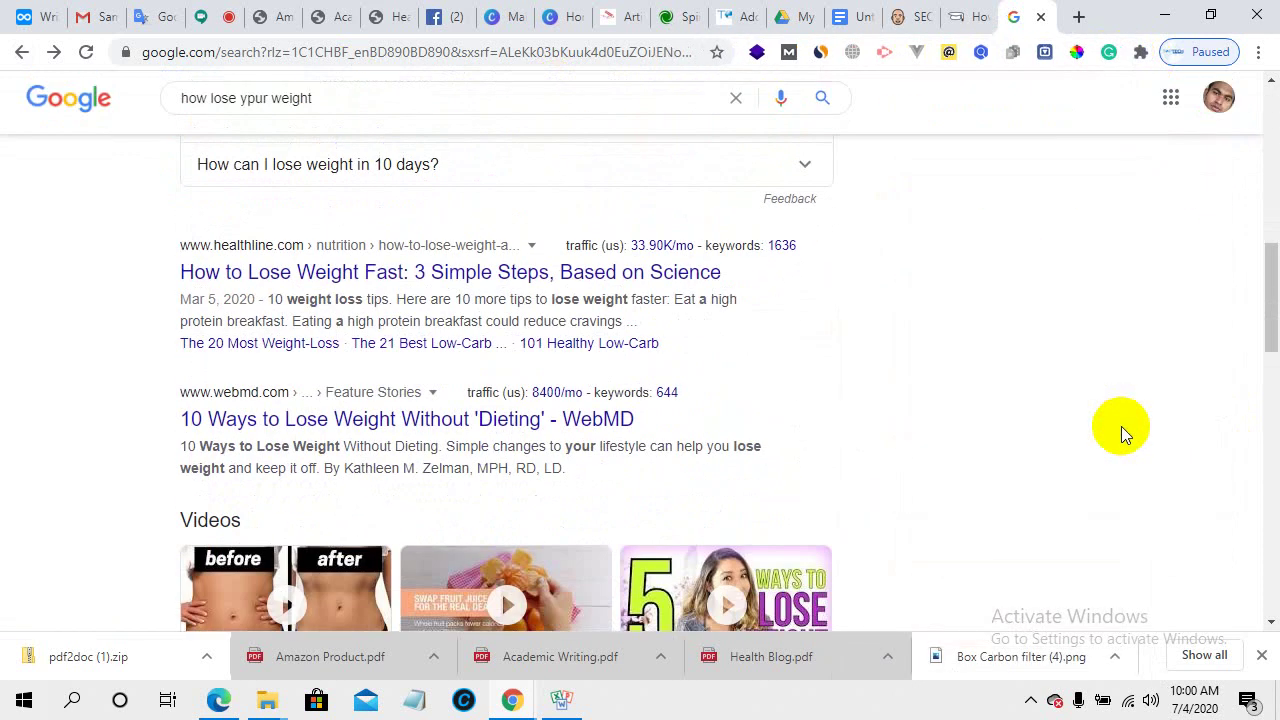
scroll(1121, 426, "up", 8)
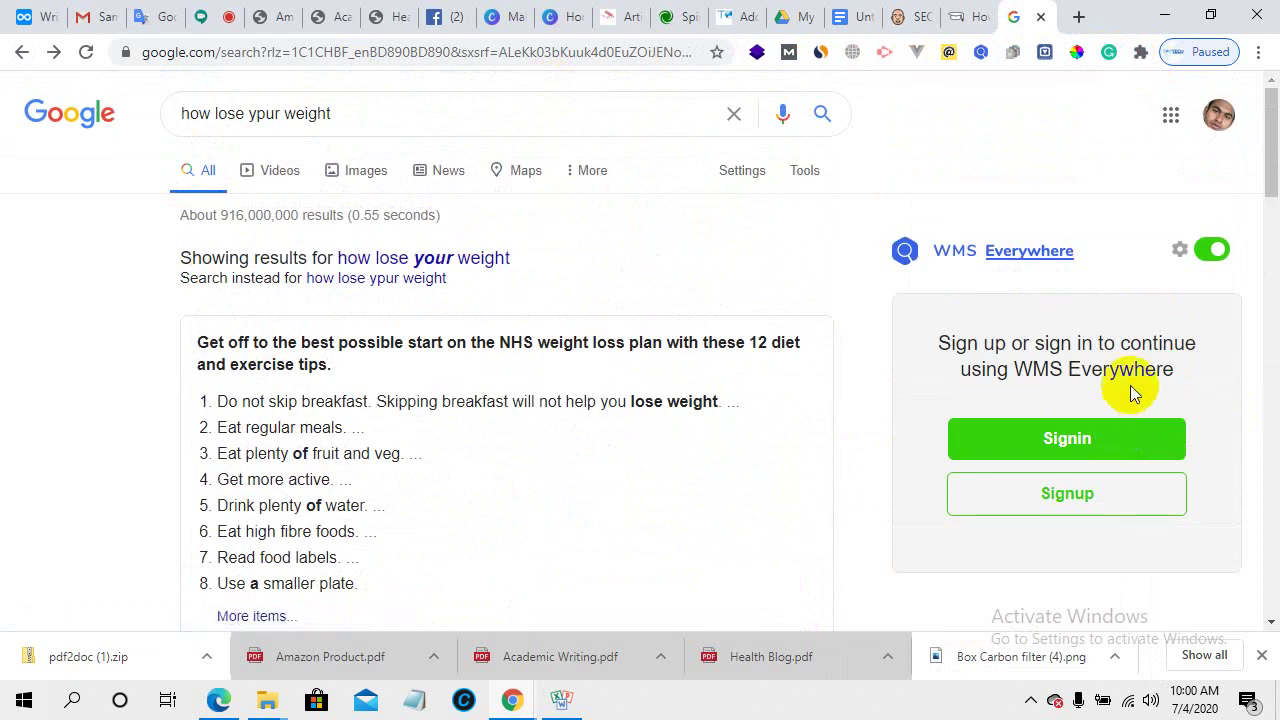
scroll(846, 378, "down", 2)
scroll(466, 294, "down", 4)
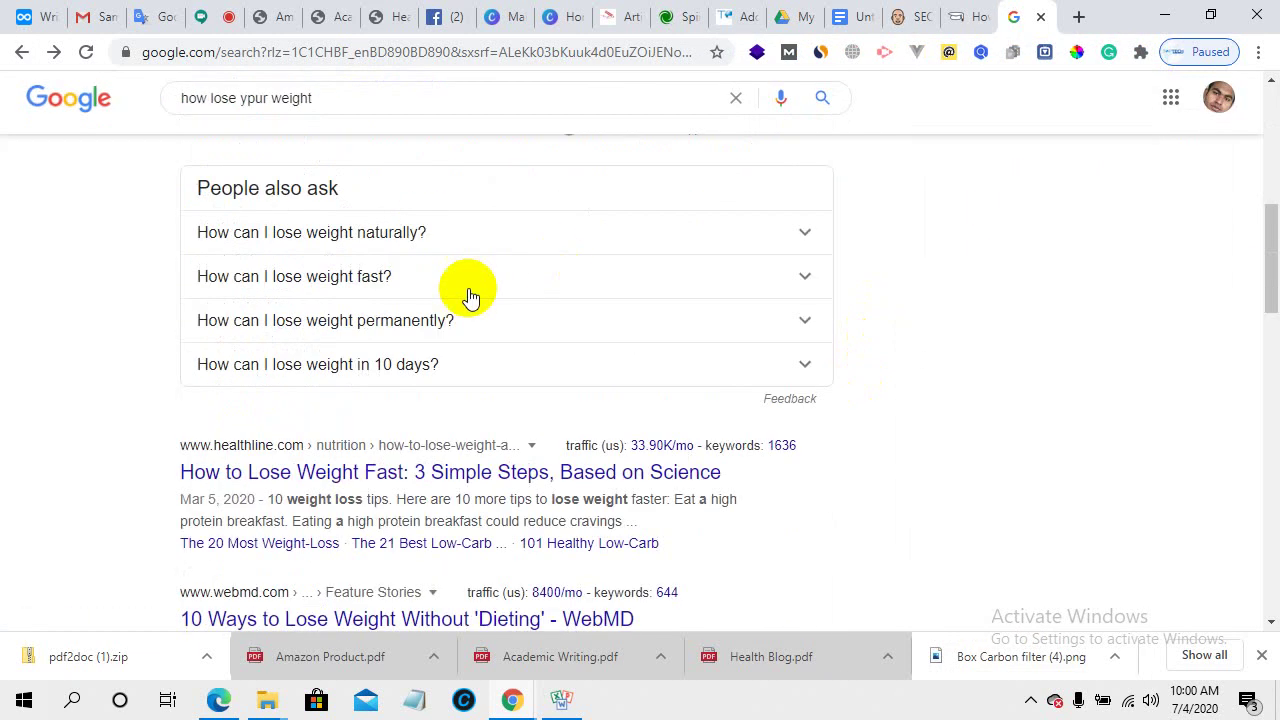
scroll(466, 294, "up", 6)
- Reload the Google search results page
left_click(87, 55)
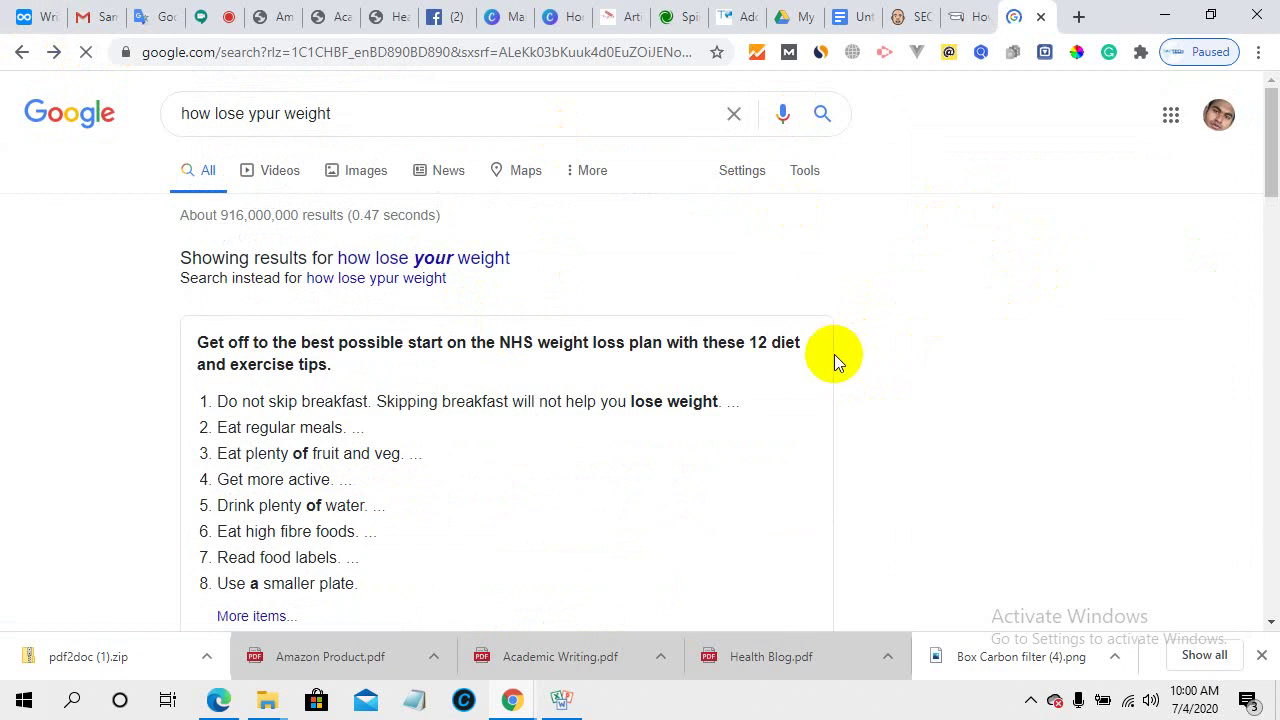
scroll(927, 341, "down", 2)
scroll(927, 341, "down", 4)
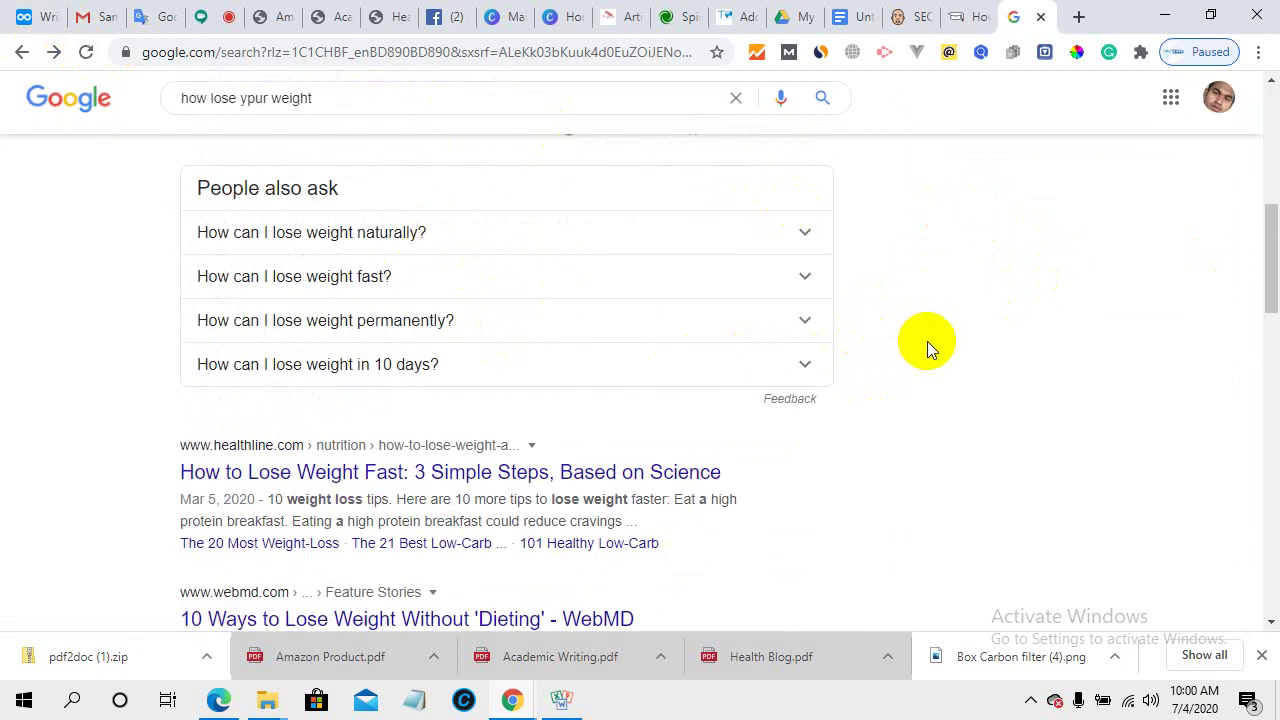
scroll(927, 341, "up", 6)
scroll(927, 342, "down", 7)
scroll(927, 343, "up", 7)
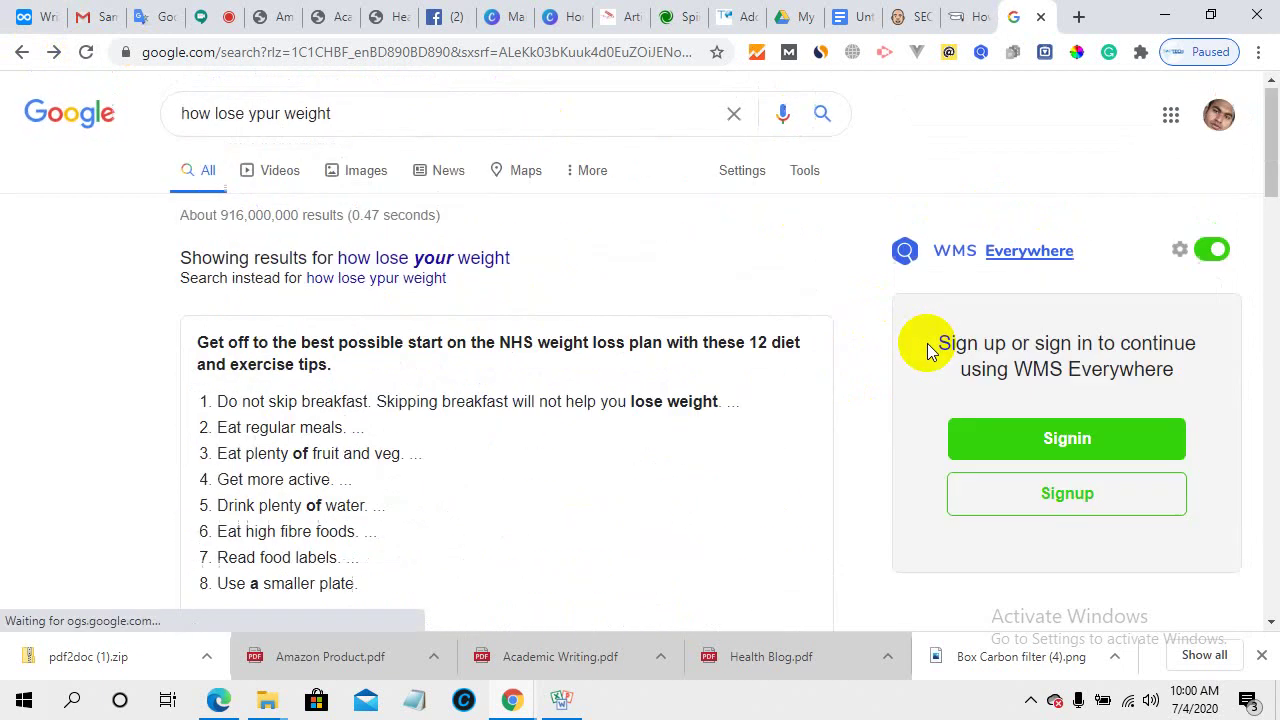
- Search the corrected query 'how lose your weight' and bring up the browser extensions list
left_click(450, 258)
scroll(810, 385, "down", 6)
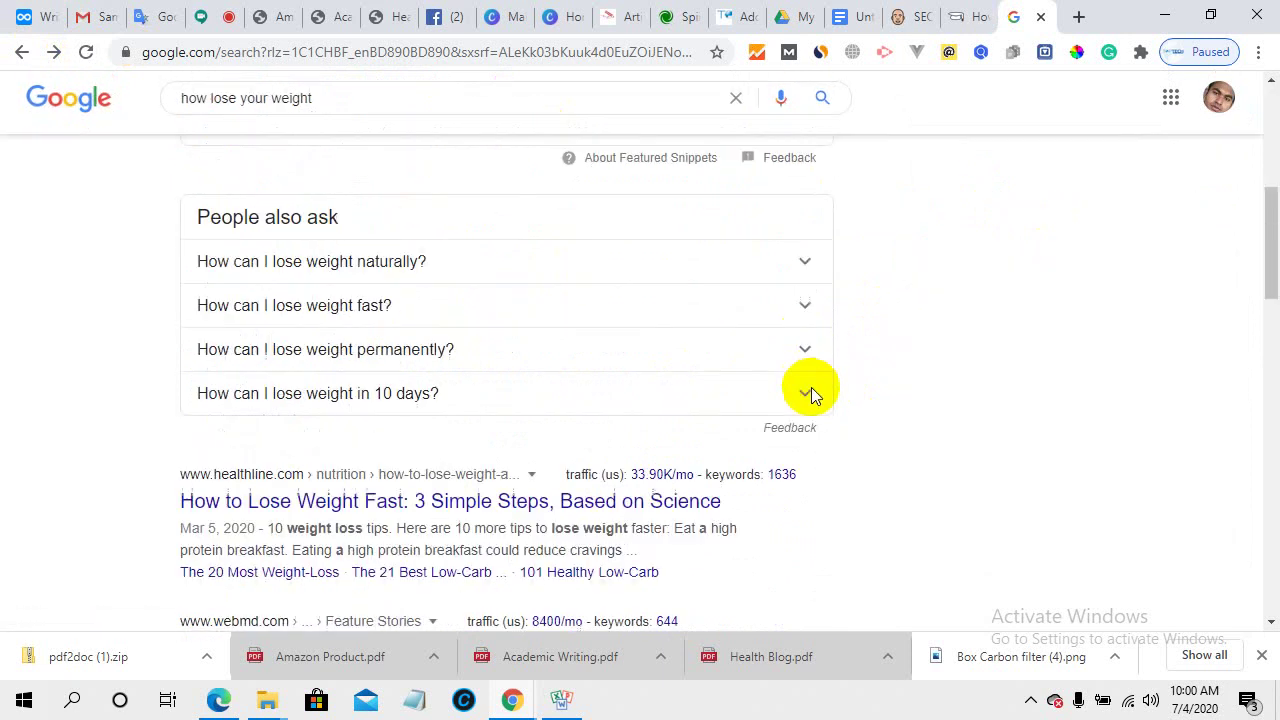
scroll(811, 387, "up", 6)
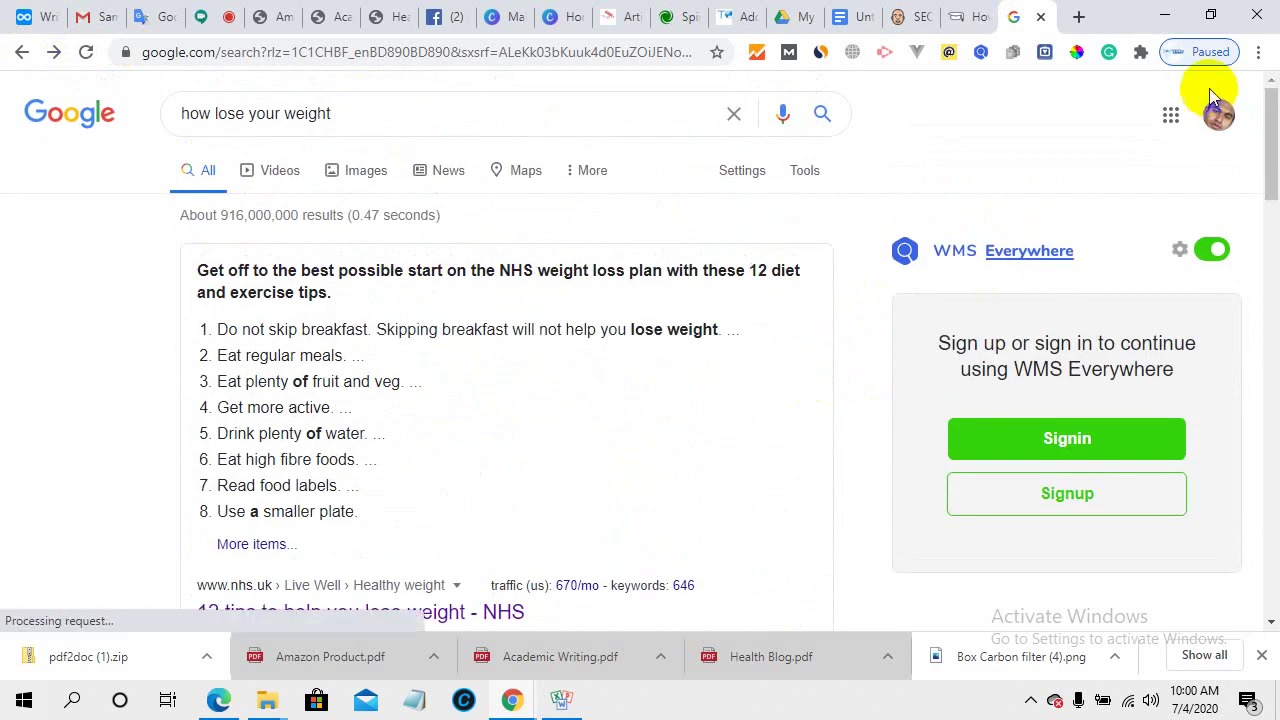
left_click(1140, 51)
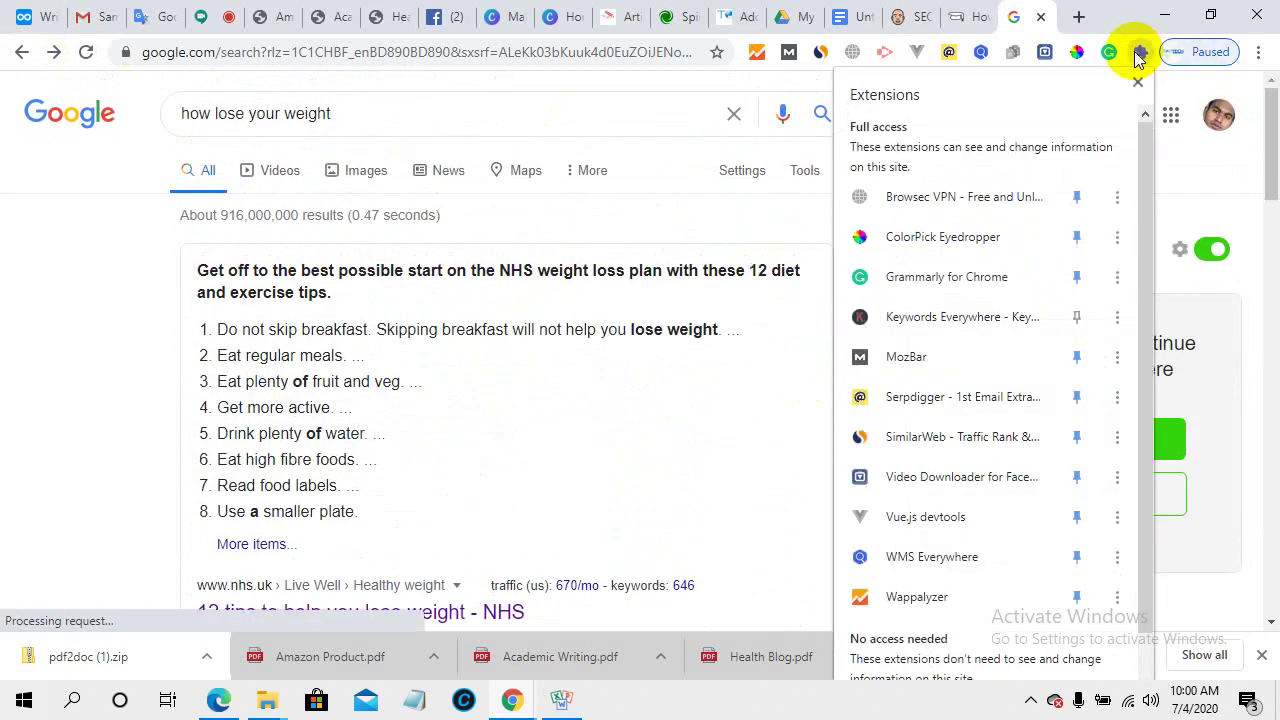
- Open Keywords Everywhere, dismiss its popup, and paste 'Do not skip breakfast' into the keyword box
left_click(952, 318)
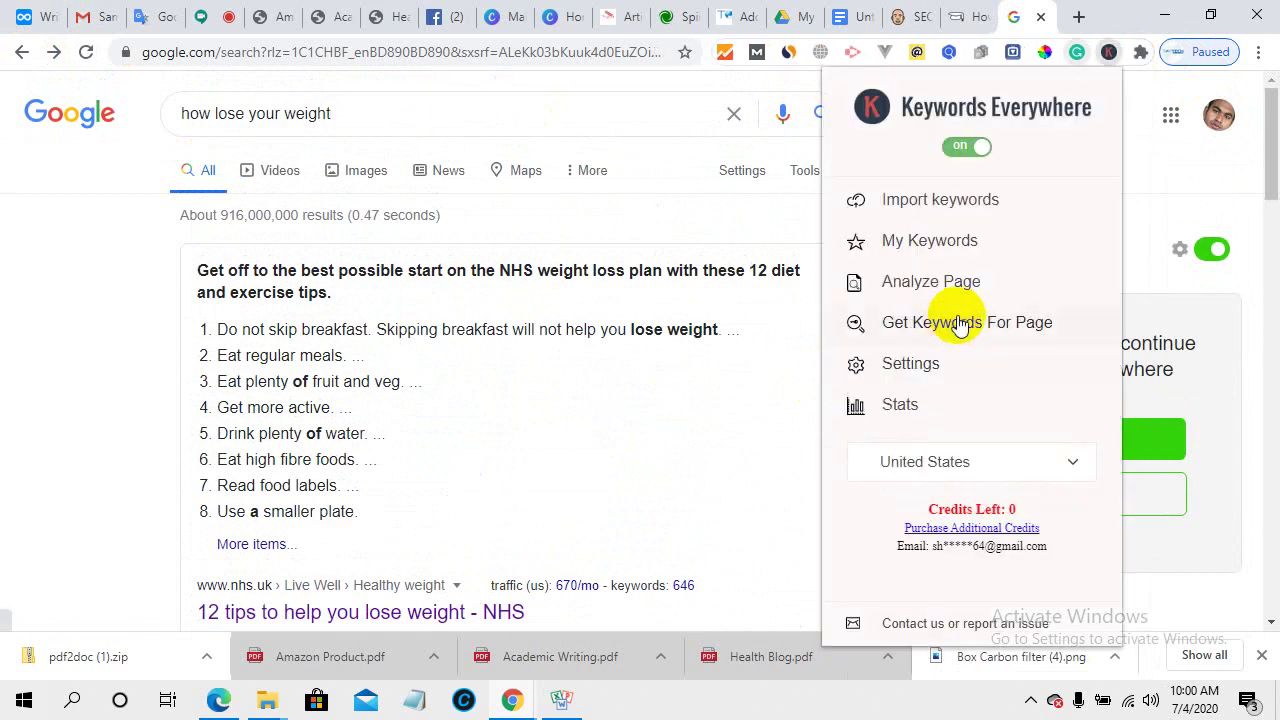
key("Escape")
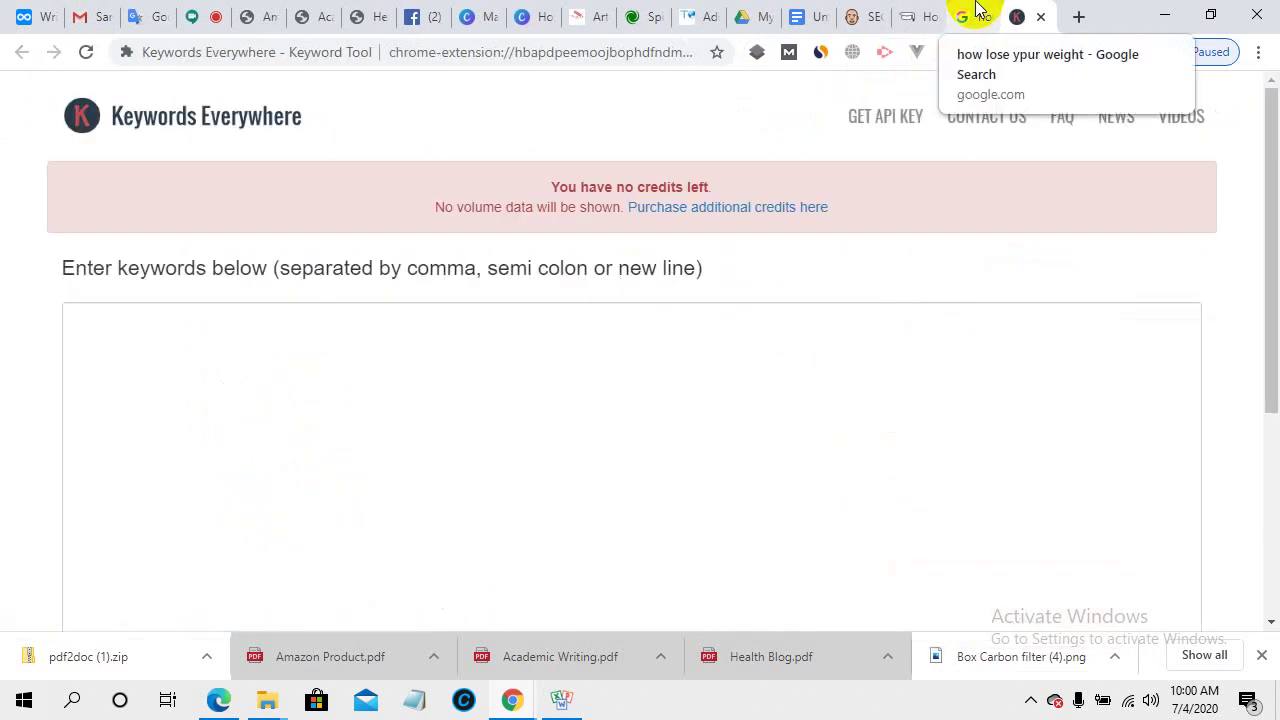
right_click(268, 355)
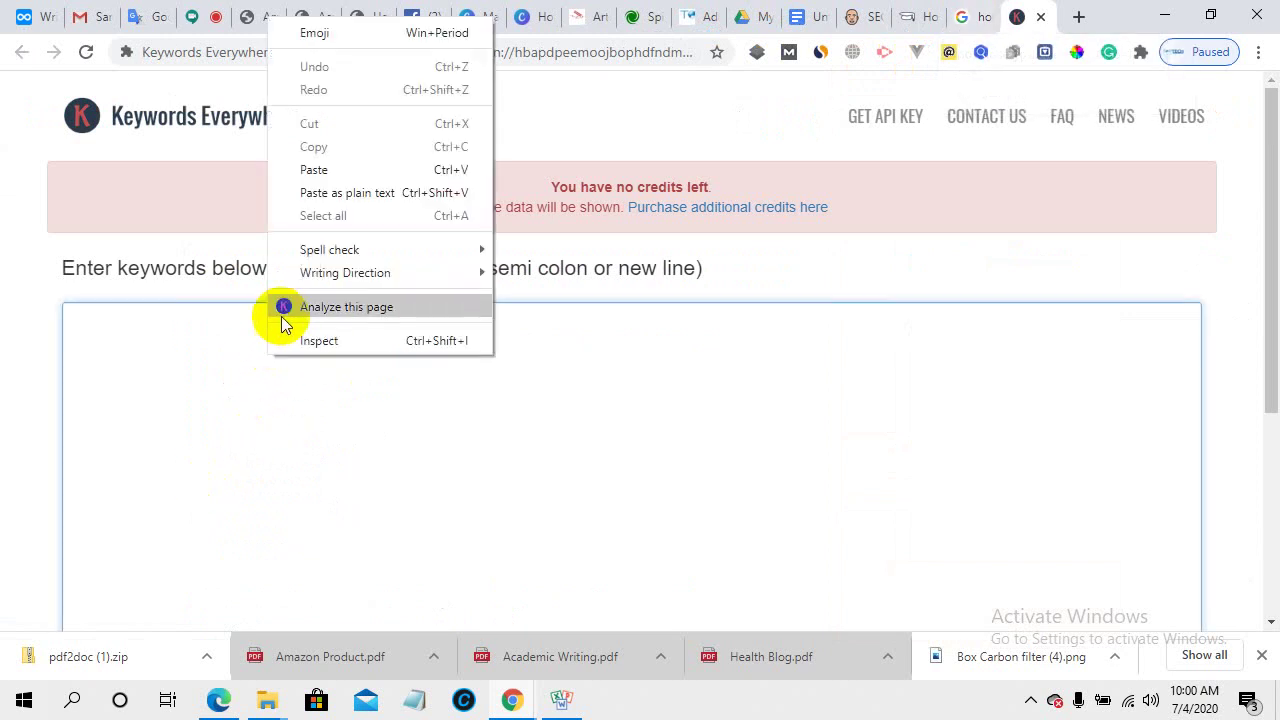
left_click(296, 192)
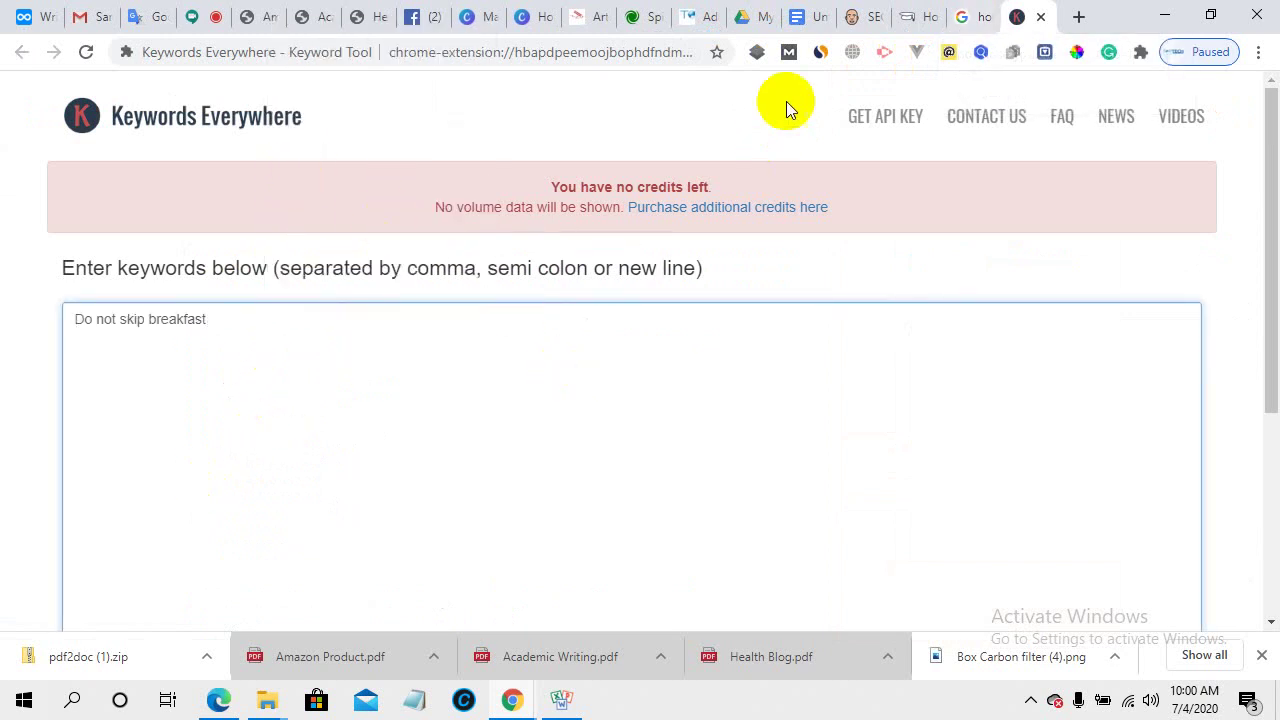
- Copy the search query 'how lose your weight' from the Google results page
left_click(964, 14)
scroll(946, 486, "down", 6)
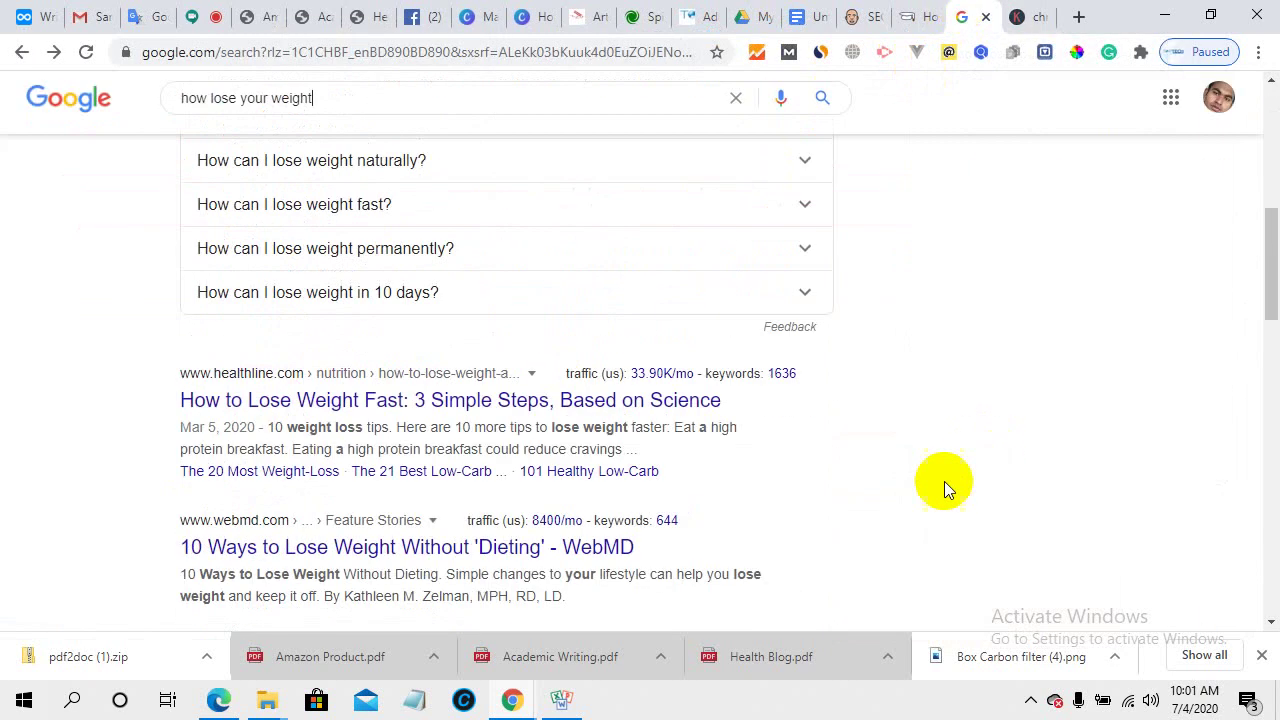
scroll(946, 486, "up", 6)
left_click_drag(351, 114, 177, 114)
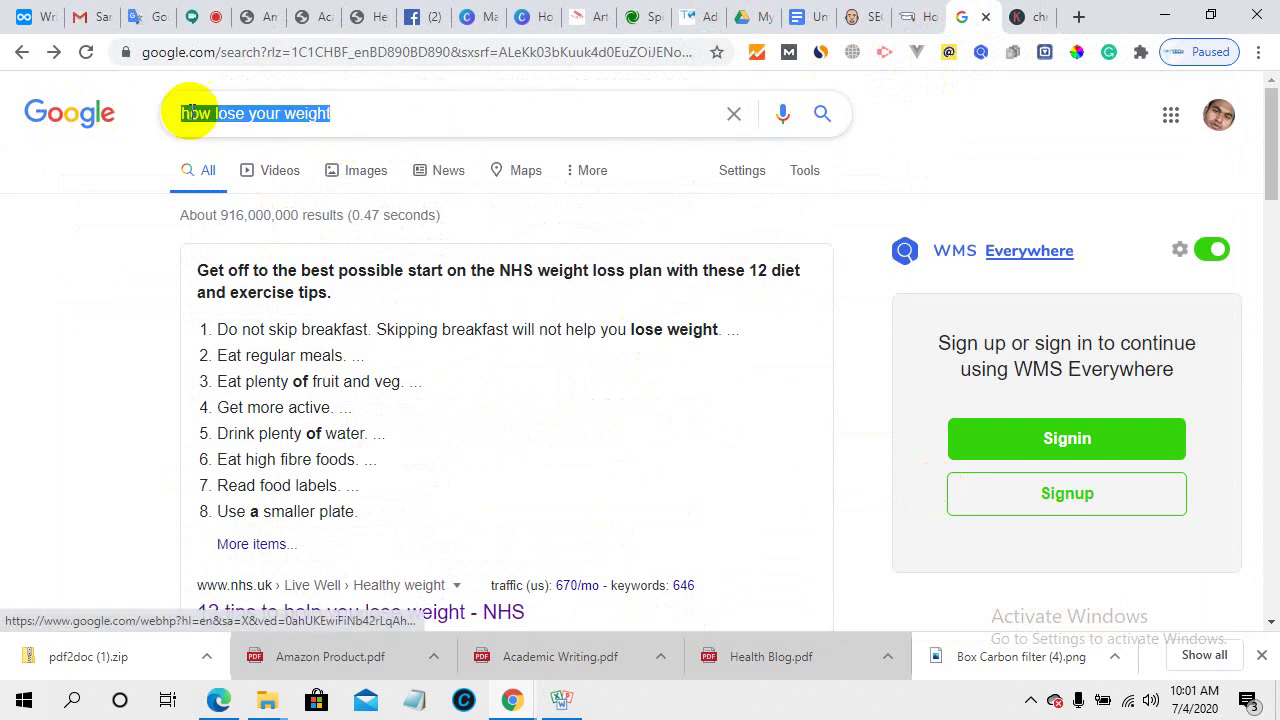
right_click(212, 112)
left_click(257, 177)
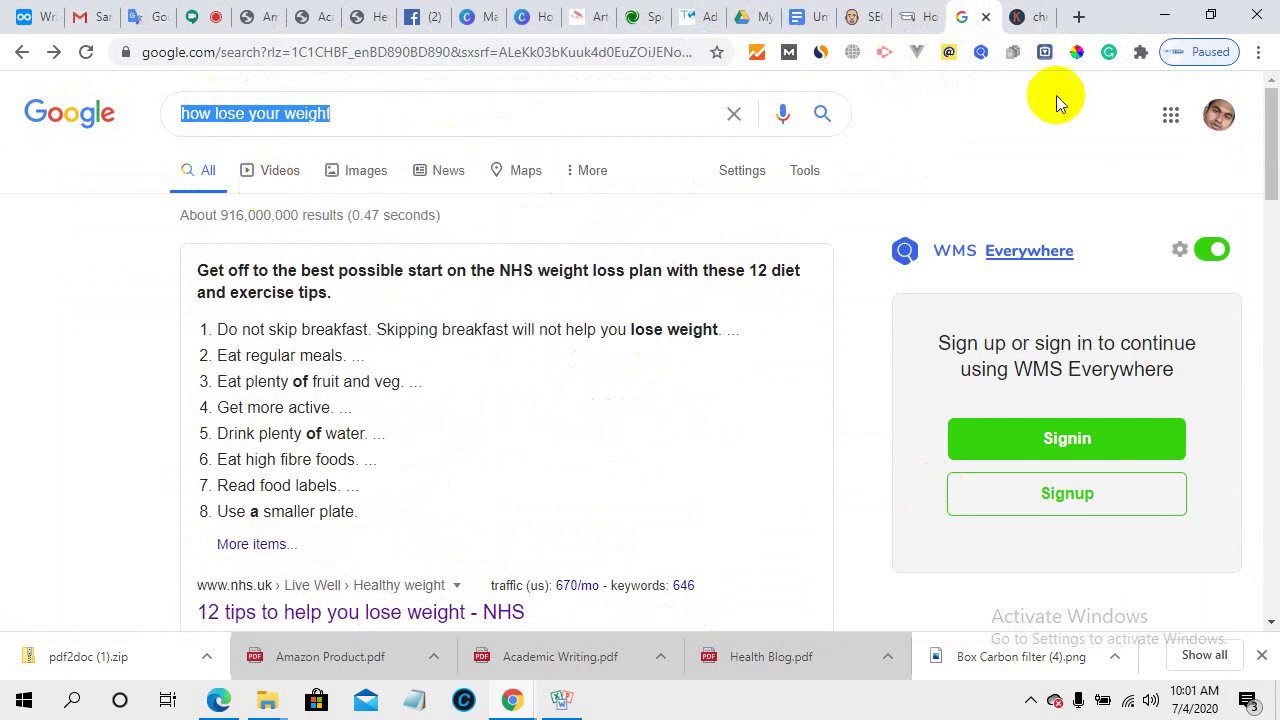
- Open and close the browser's main options menu
right_click(884, 51)
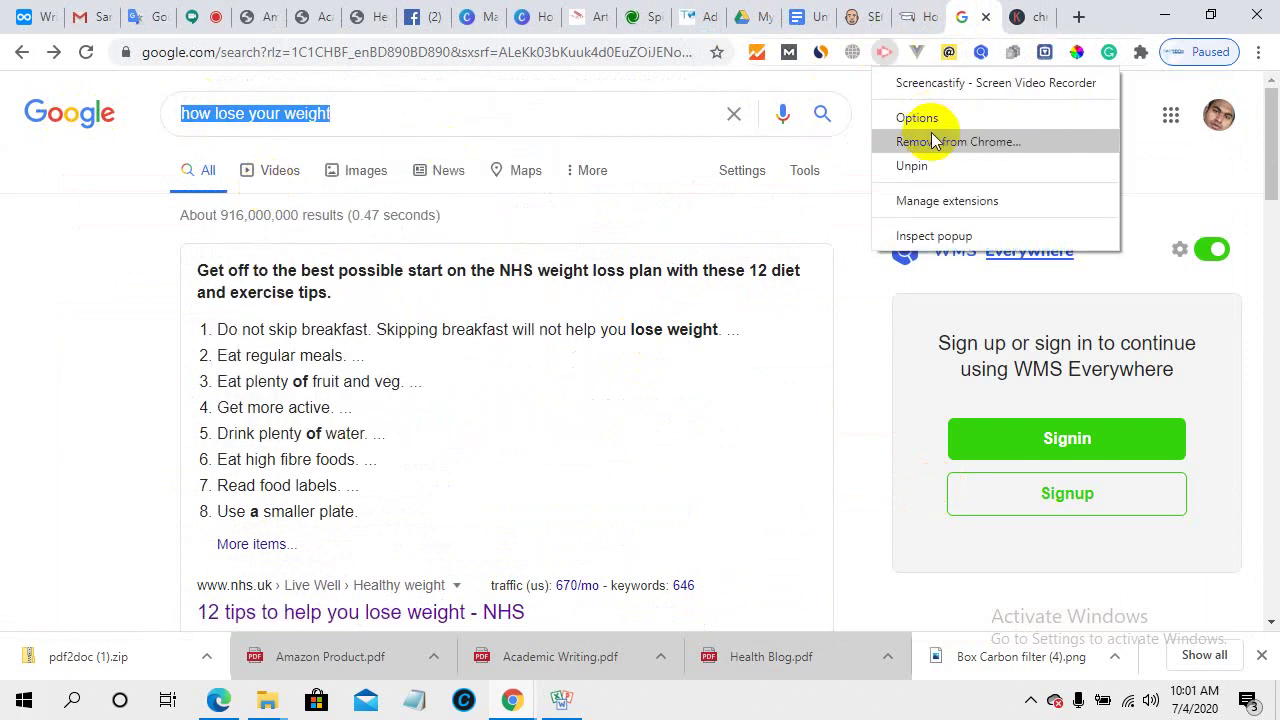
left_click(1258, 52)
mouse_move(1100, 335)
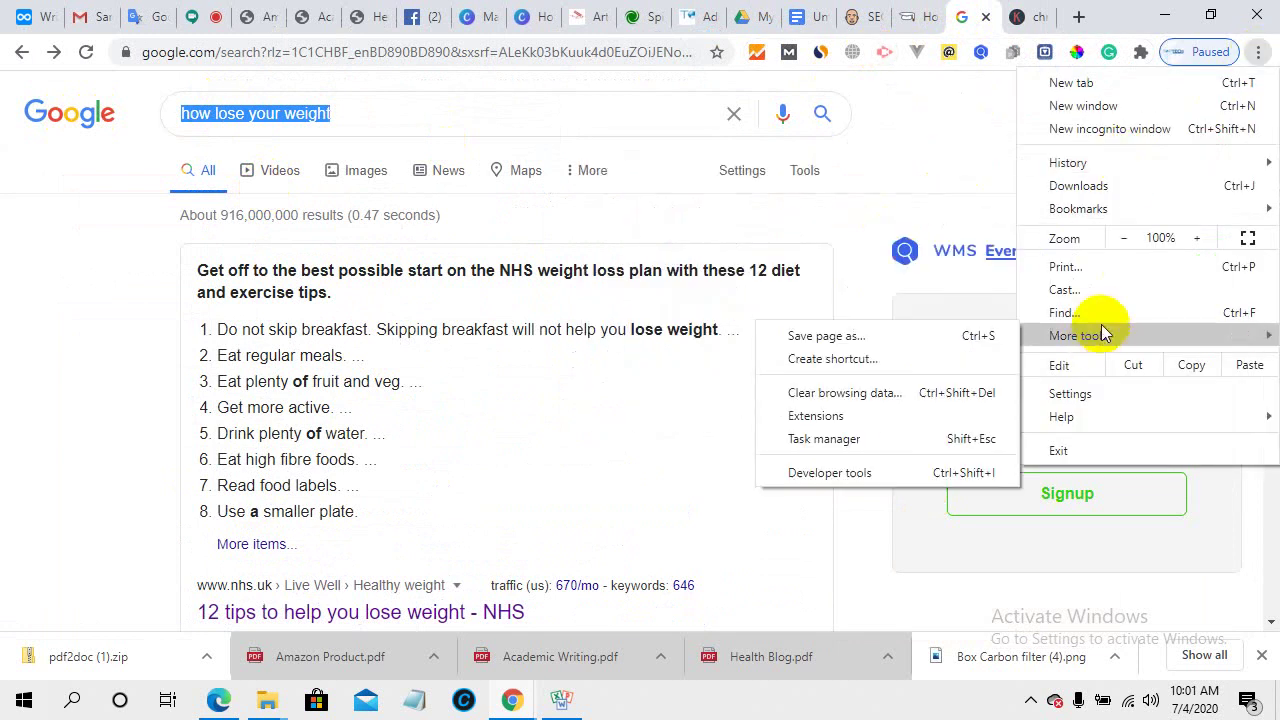
left_click(955, 186)
scroll(888, 377, "down", 7)
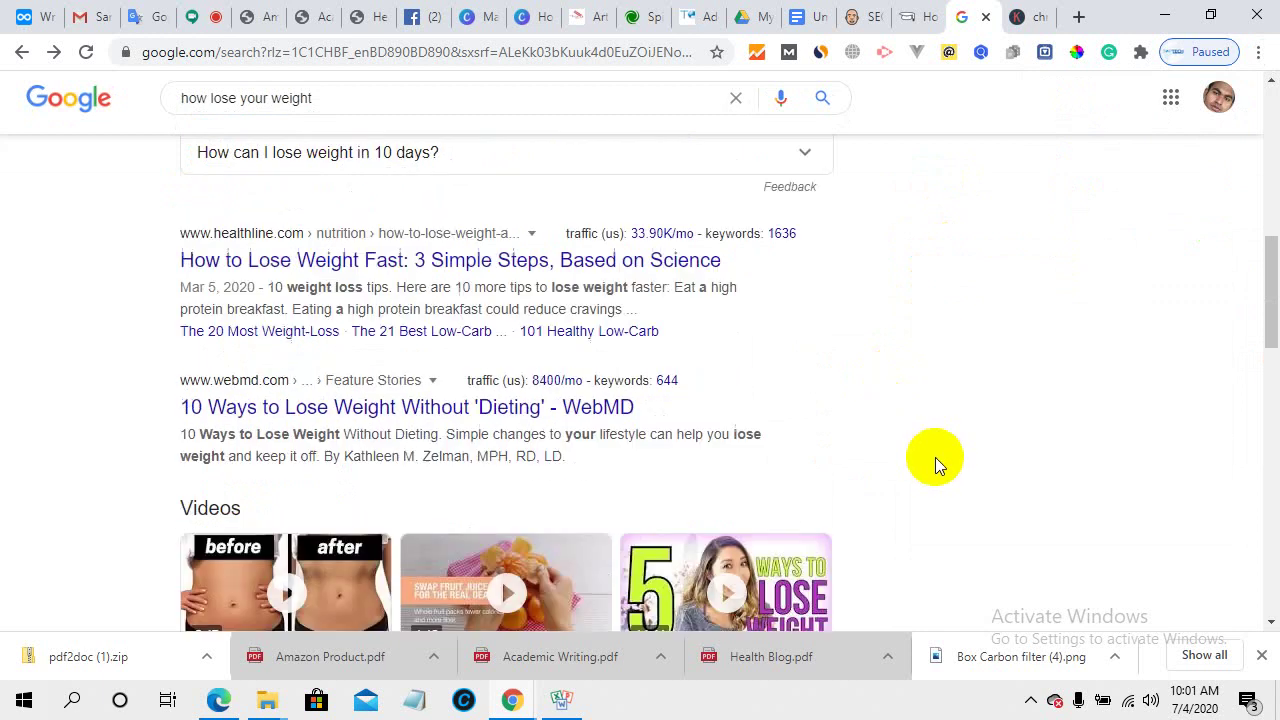
scroll(935, 457, "down", 4)
scroll(935, 457, "up", 12)
- Replace 'Do not skip breakfast' with 'how lose your weight' in Keywords Everywhere and get its metrics
left_click(1017, 17)
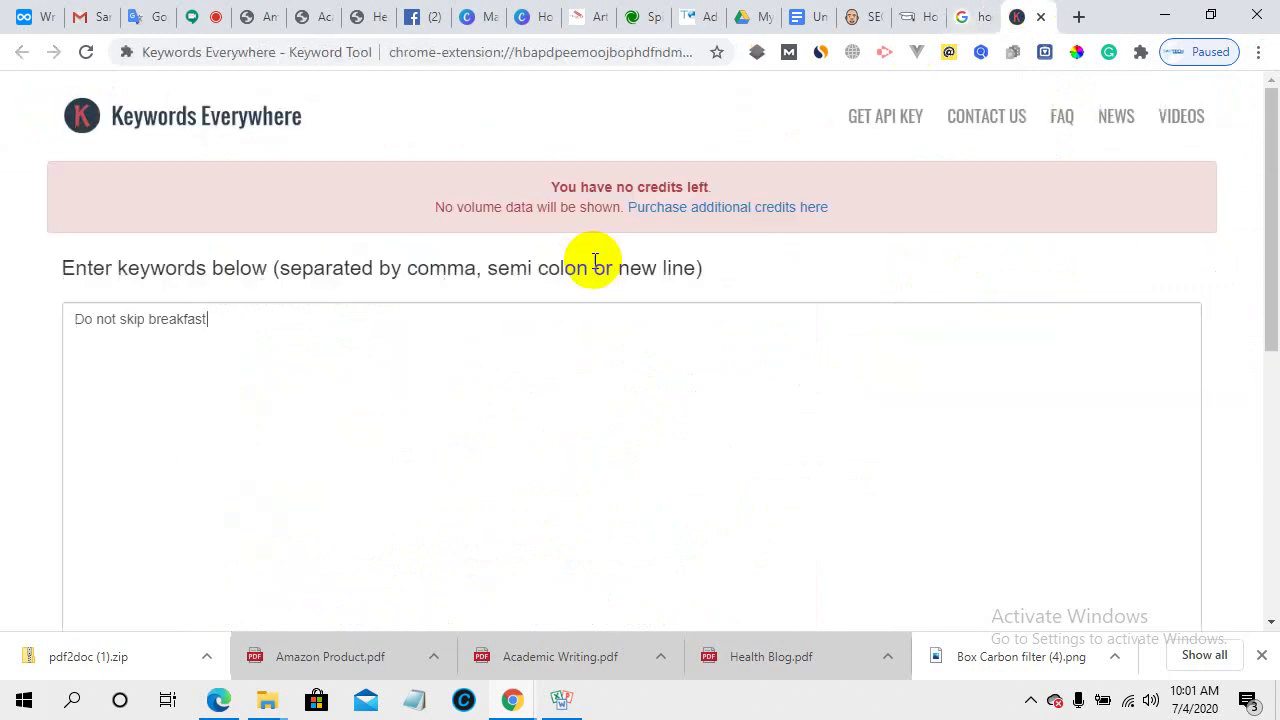
left_click(460, 457)
scroll(466, 466, "down", 5)
scroll(469, 460, "up", 4)
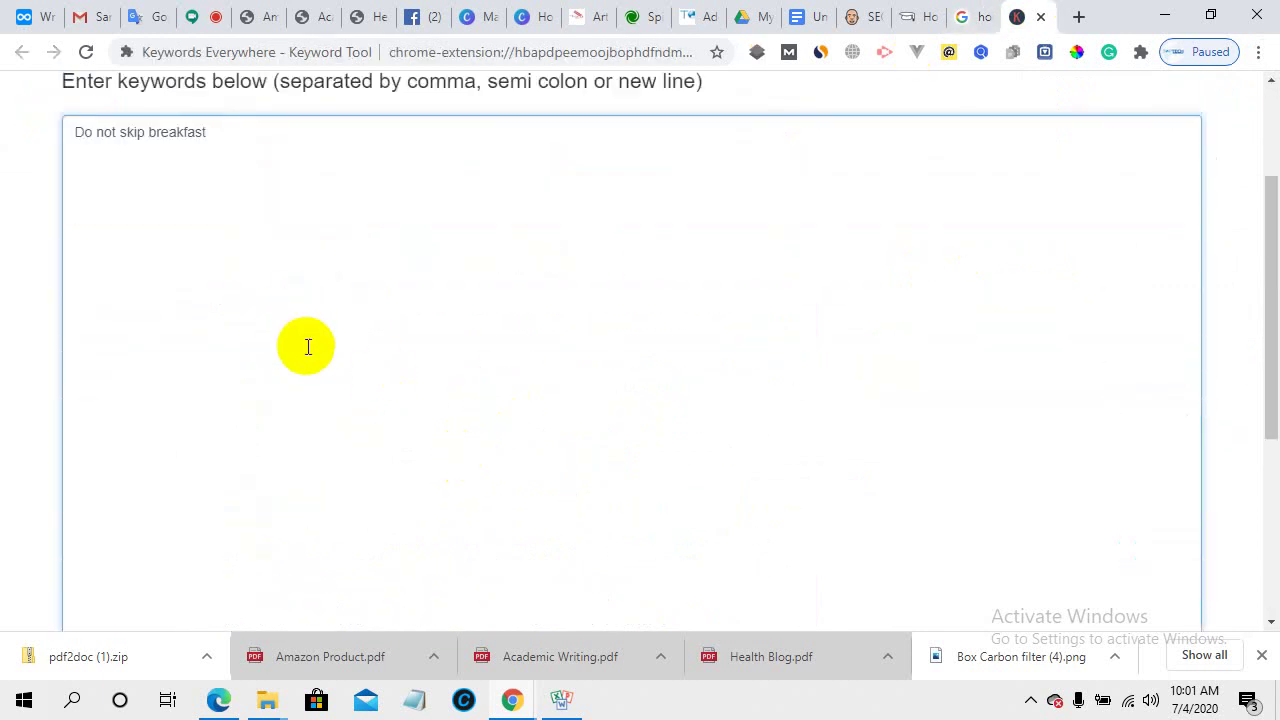
scroll(308, 347, "up", 2)
triple_click(260, 318)
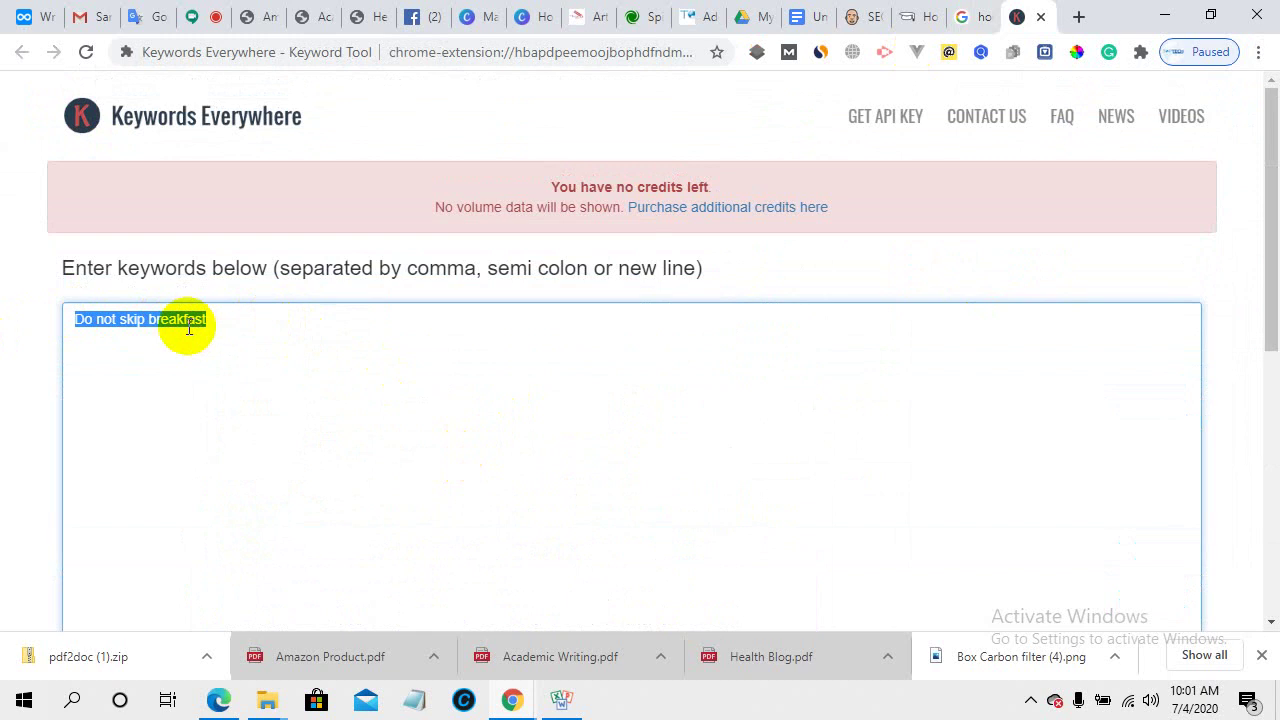
right_click(189, 326)
left_click(234, 414)
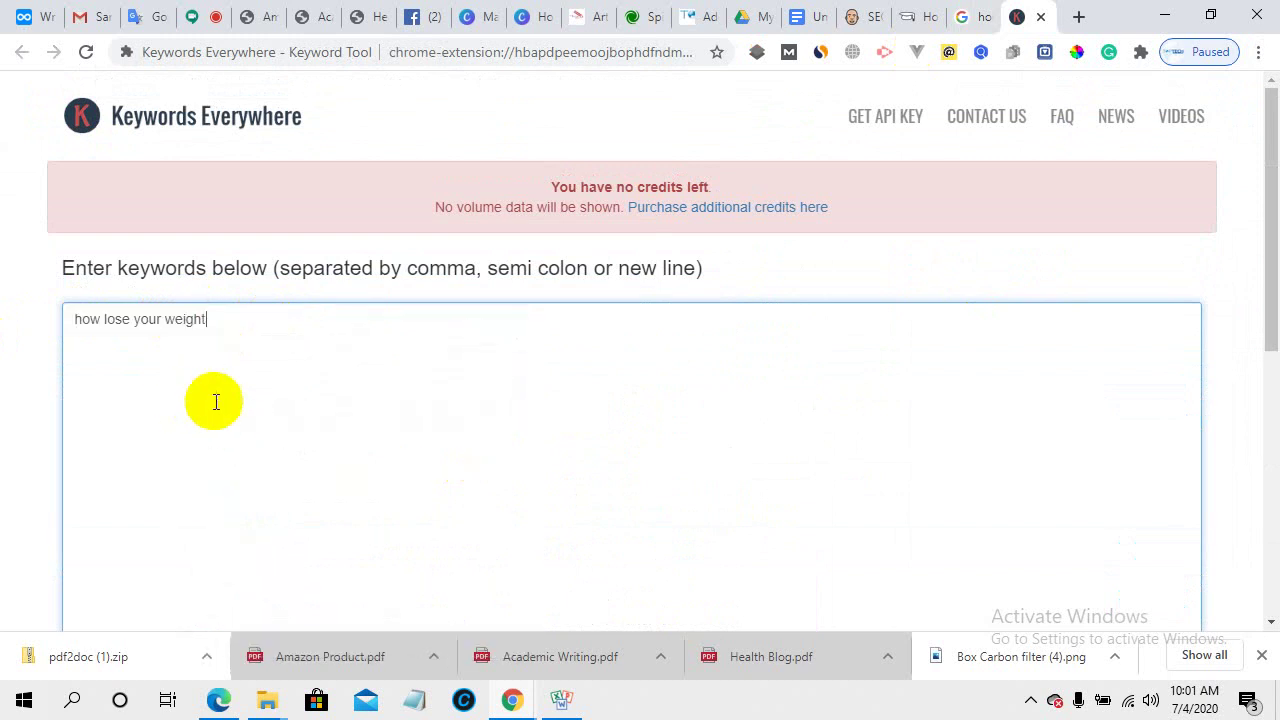
scroll(300, 405, "down", 3)
left_click(1145, 388)
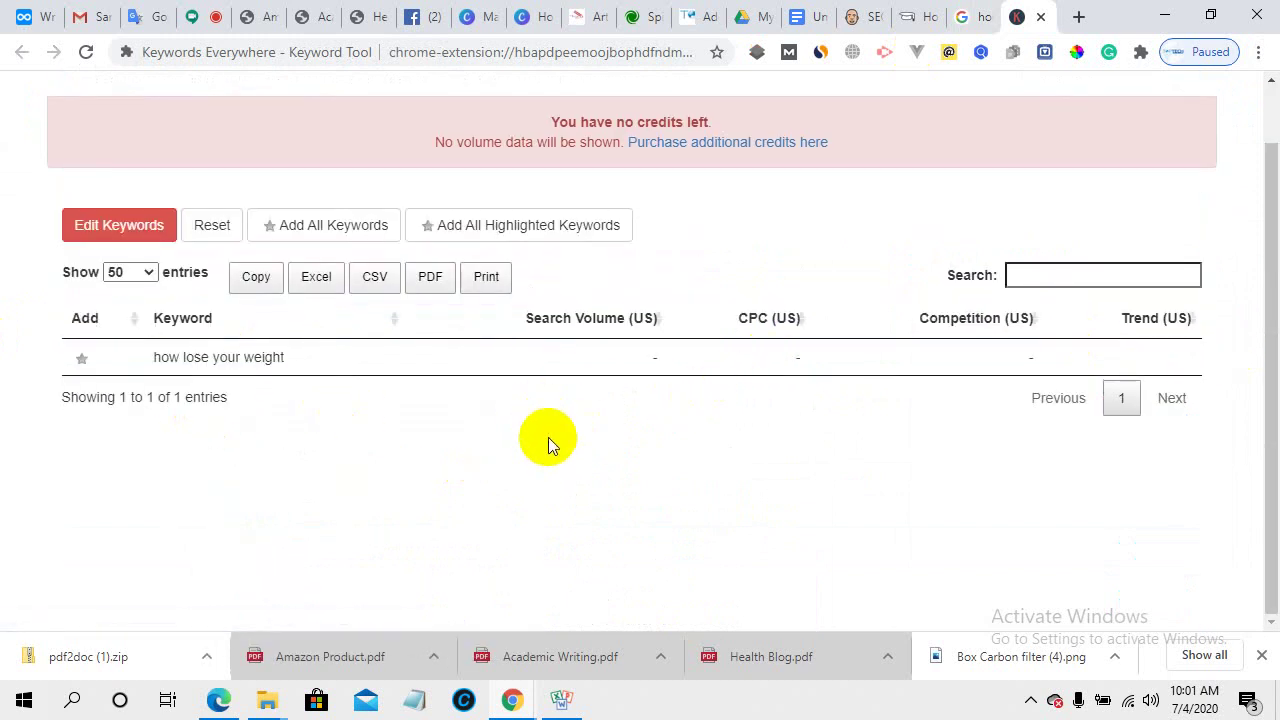
- Copy the keyword 'how lose your weight' from the results table
scroll(548, 437, "up", 1)
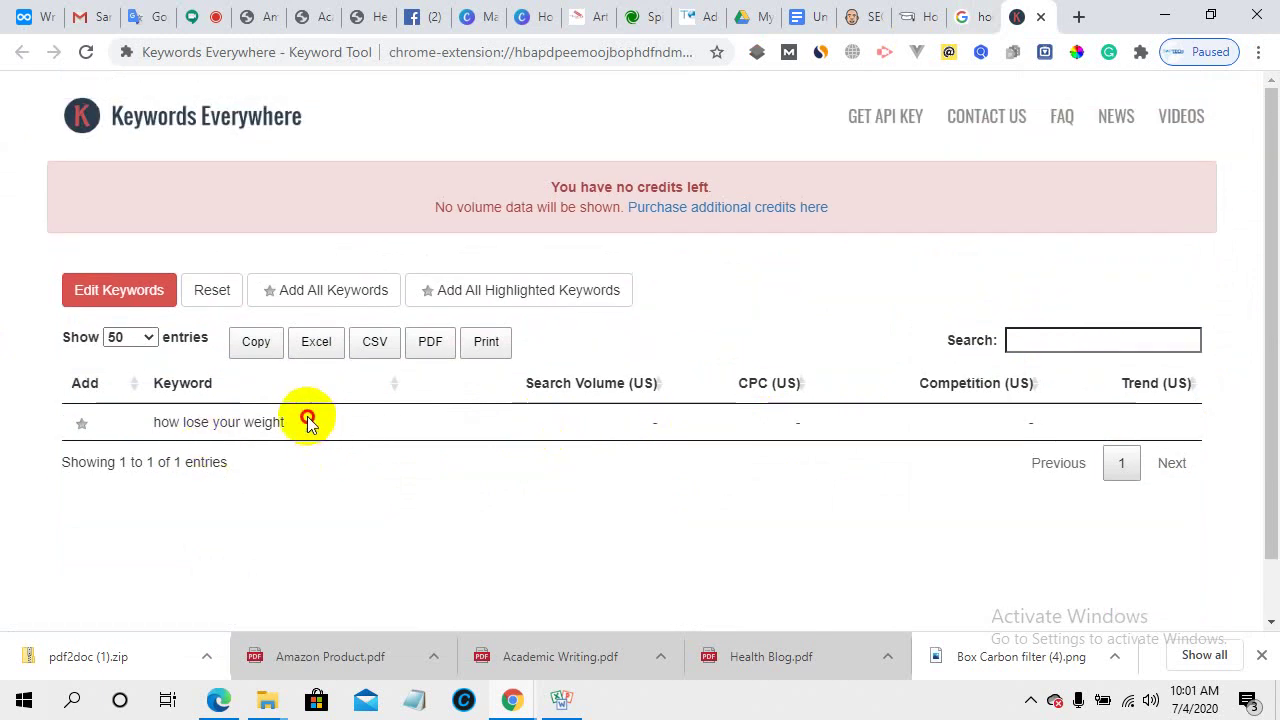
left_click_drag(307, 420, 152, 422)
right_click(215, 424)
left_click(242, 437)
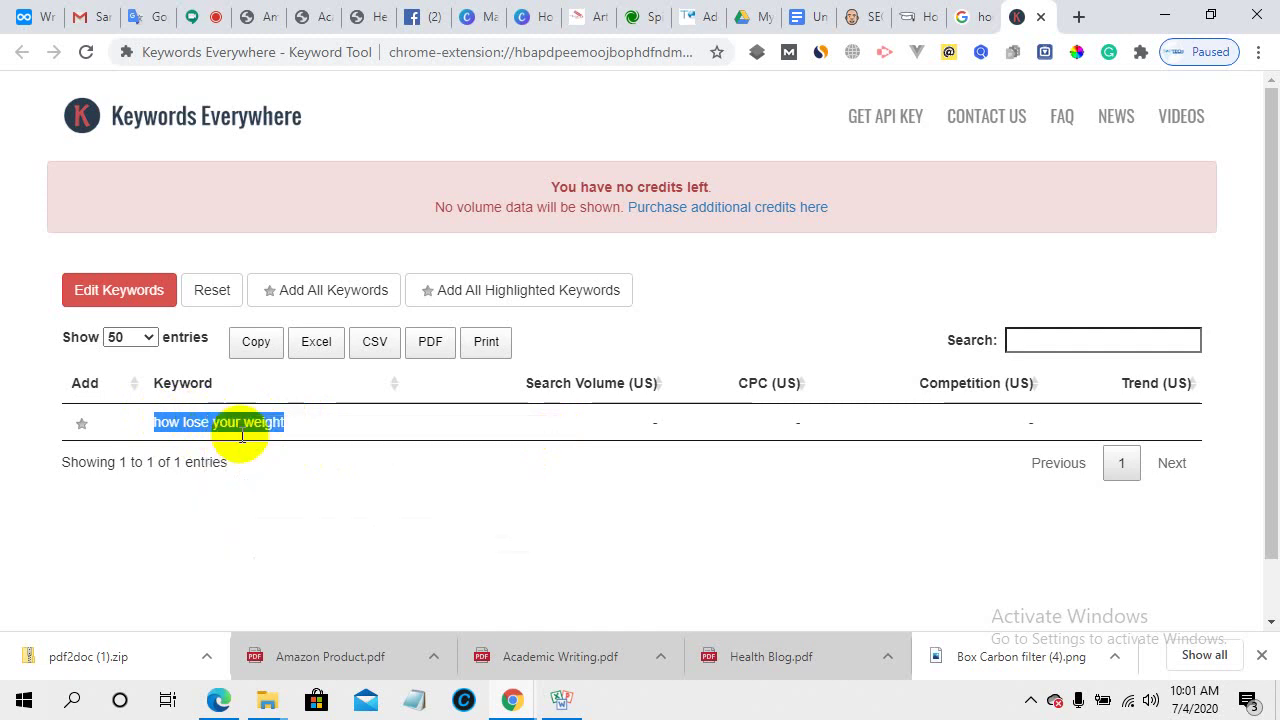
- Replace 'Do not skip breakfast' at the description's end with 'how Lose your Weight'
left_click(700, 14)
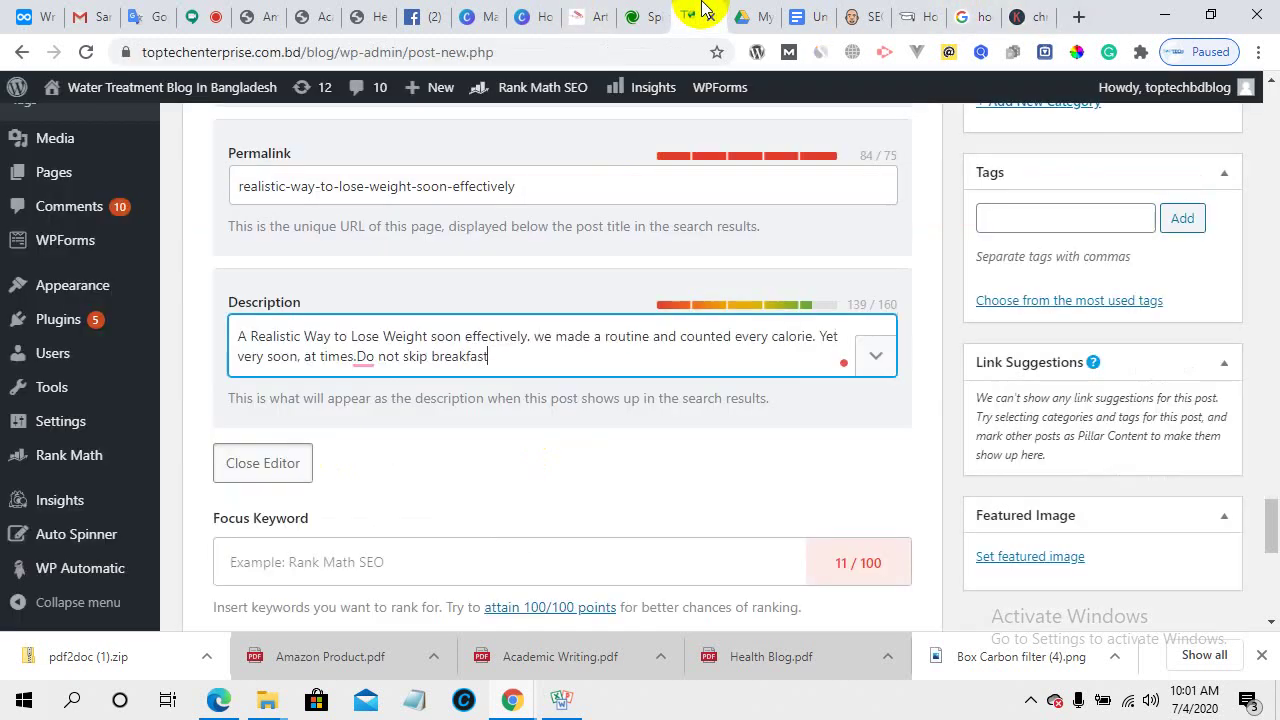
left_click_drag(490, 357, 355, 357)
right_click(362, 357)
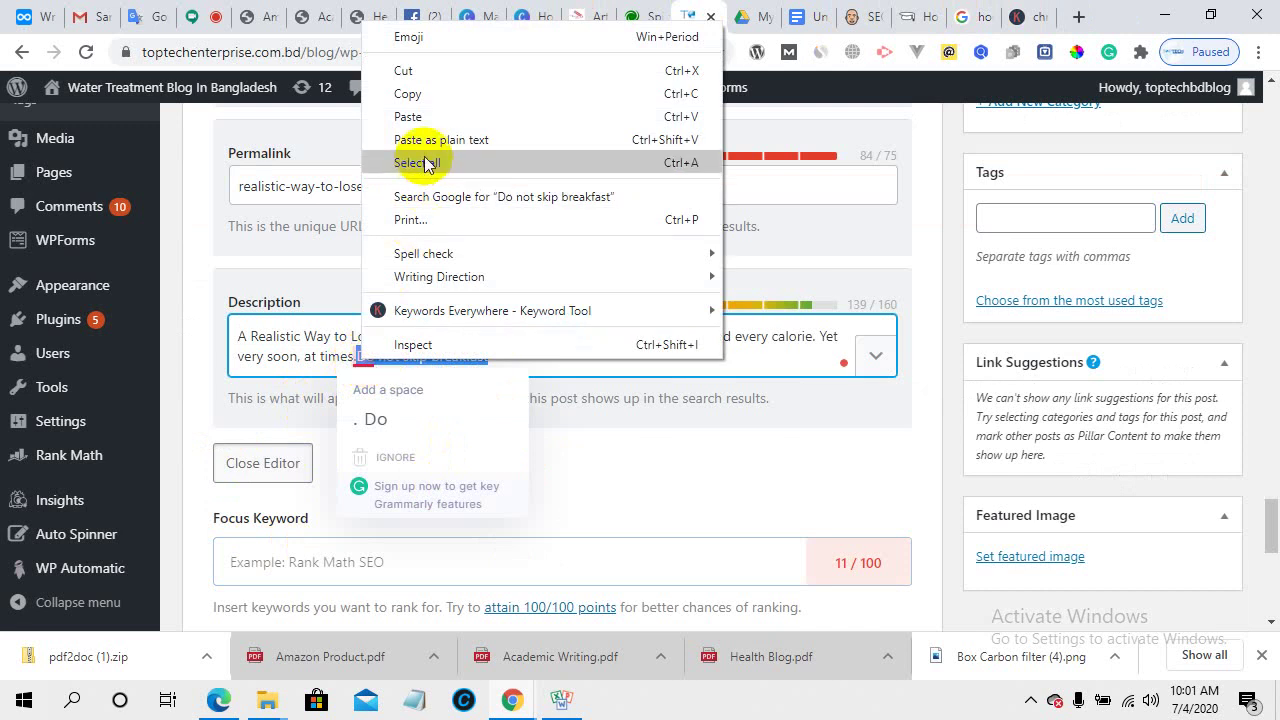
left_click(410, 117)
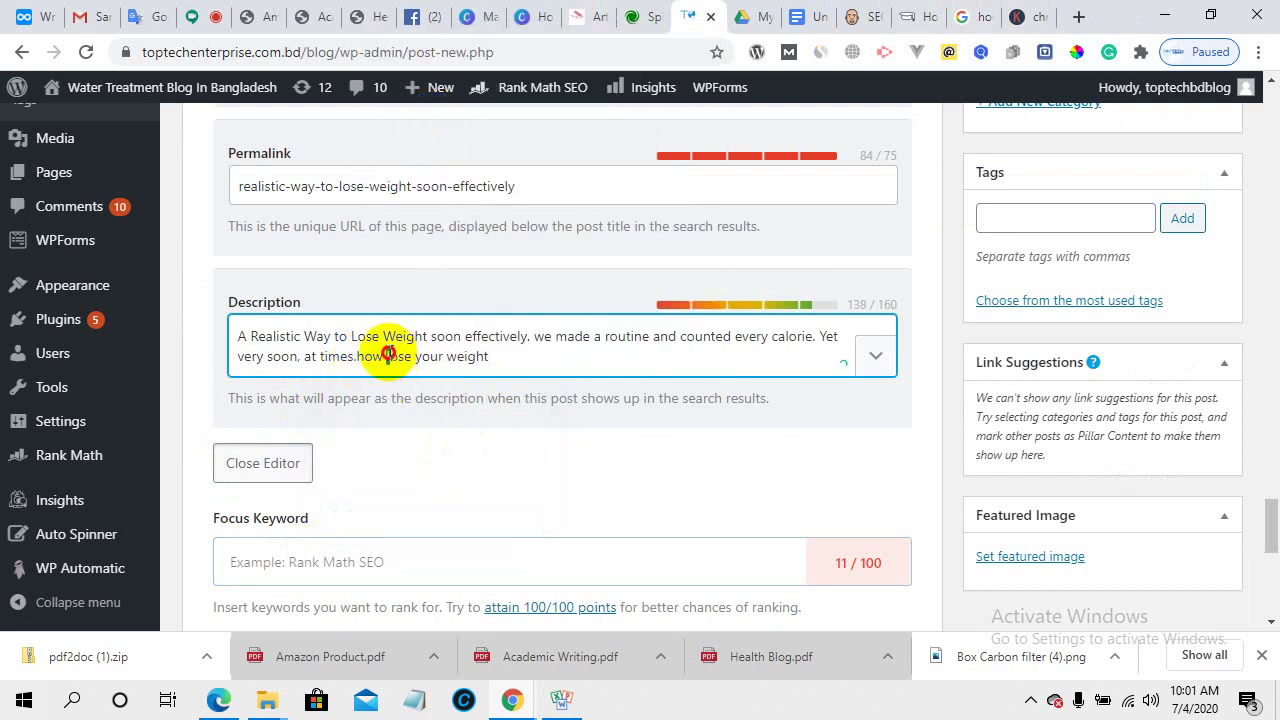
left_click(388, 356)
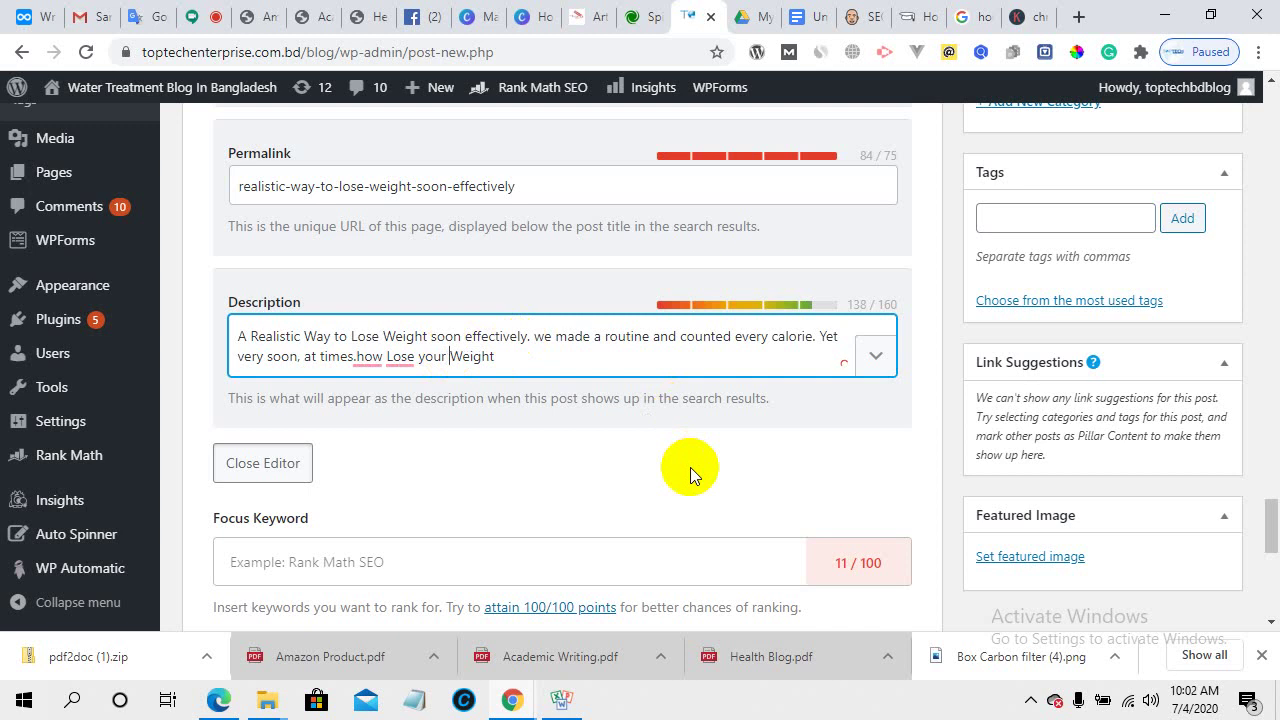
scroll(690, 467, "up", 5)
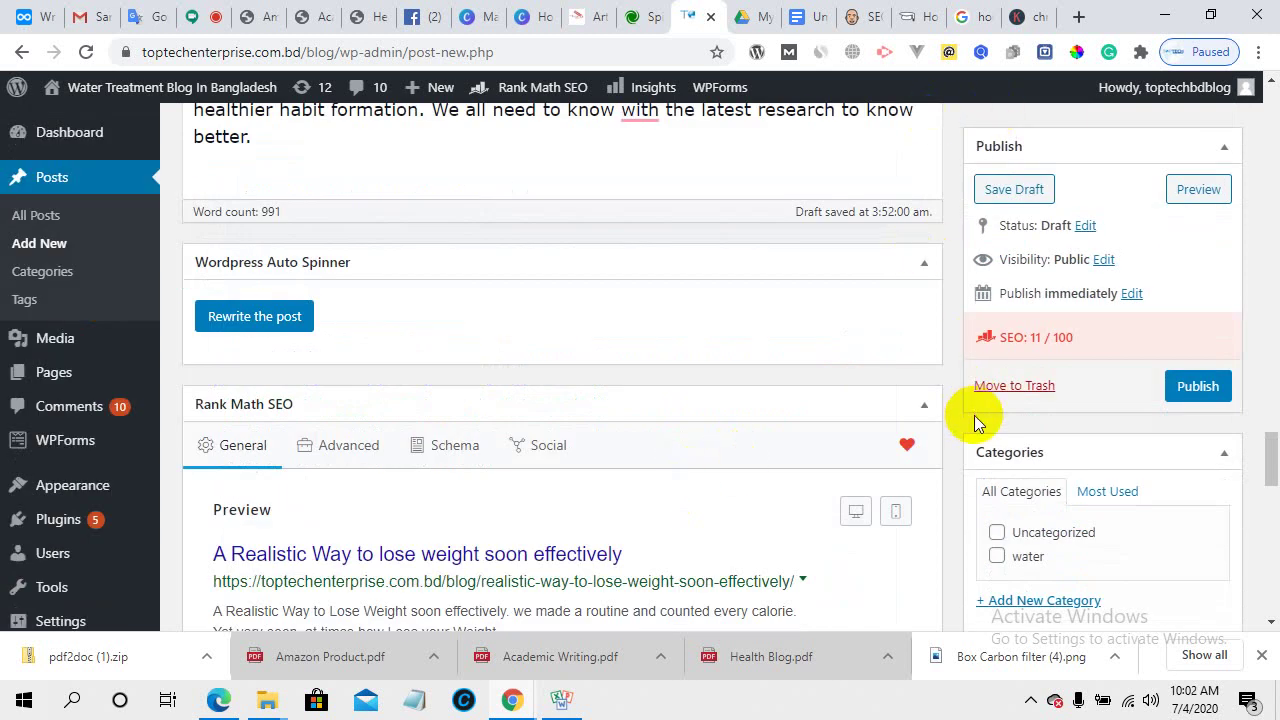
left_click(1025, 12)
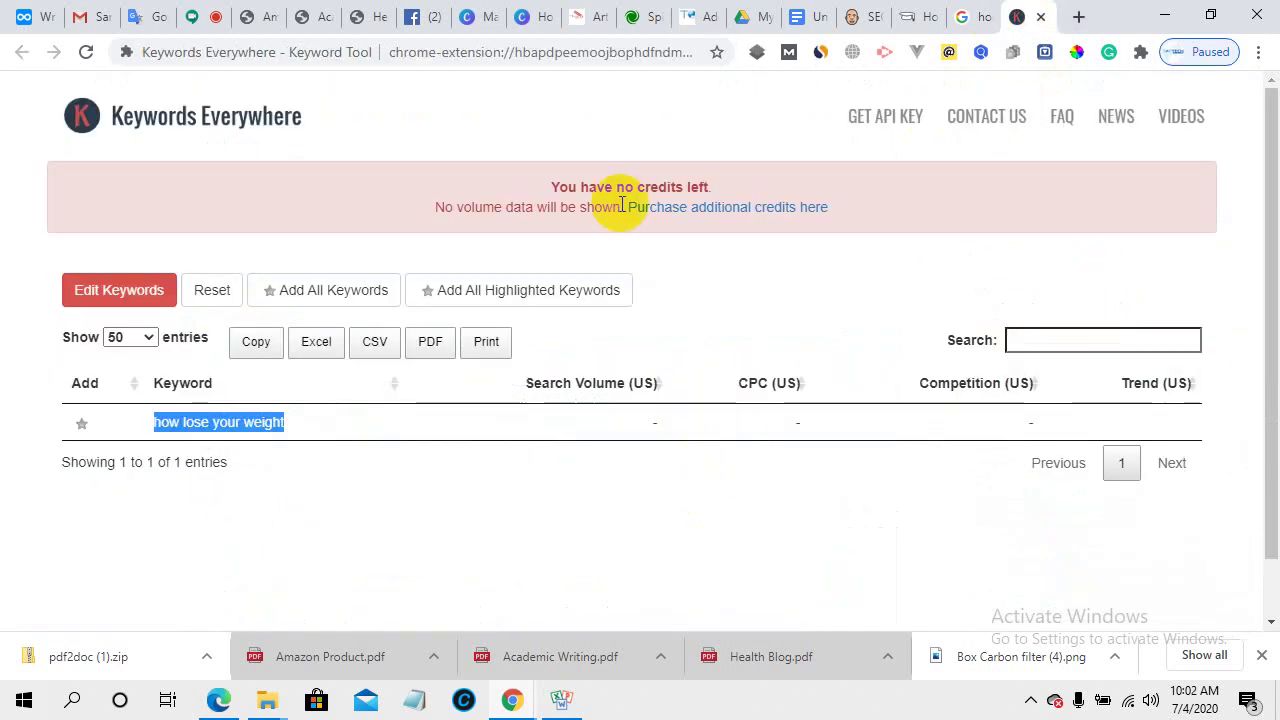
- Search Google for the suggested phrase 'lose weight'
left_click(957, 12)
scroll(880, 420, "down", 5)
scroll(600, 300, "up", 5)
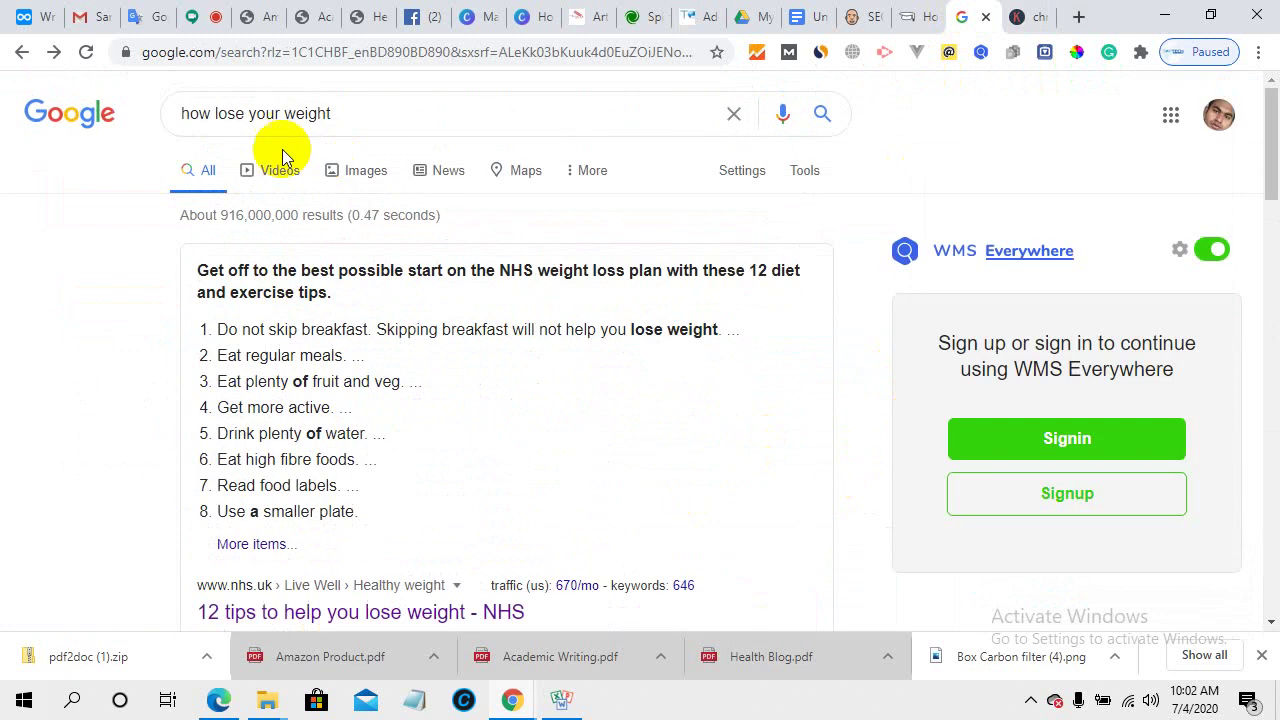
triple_click(371, 112)
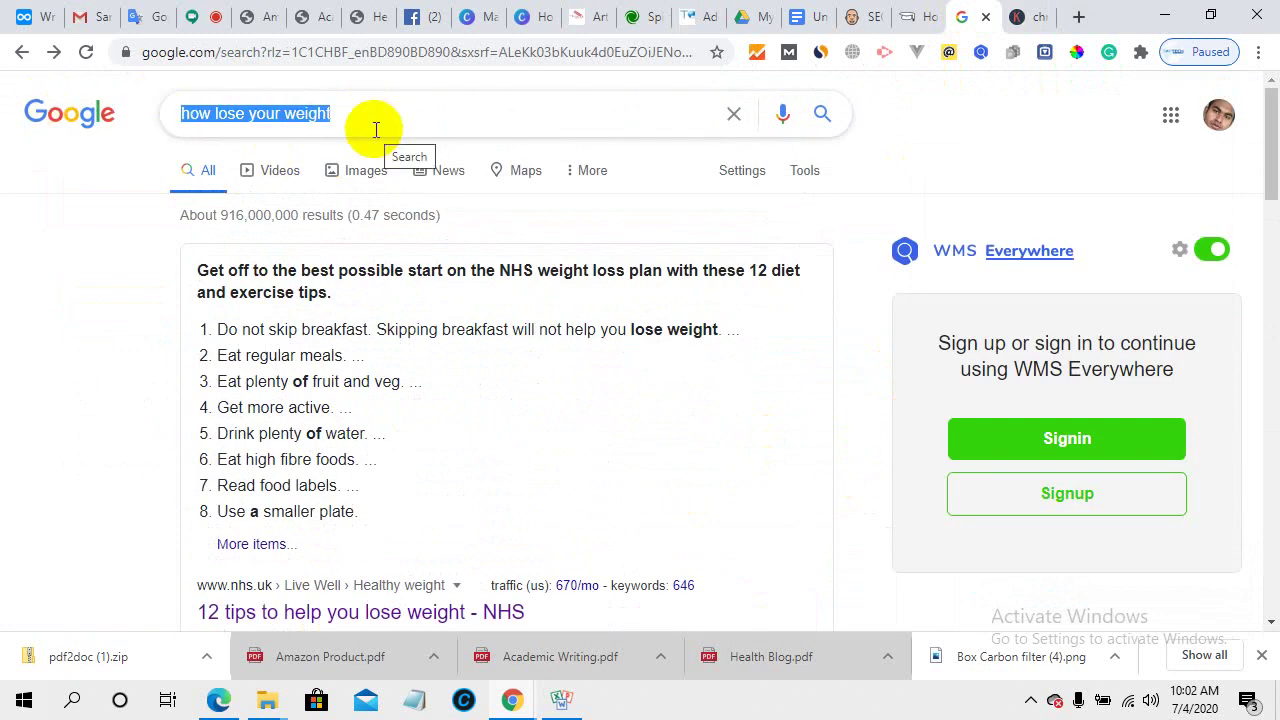
type("loo")
key("BackSpace")
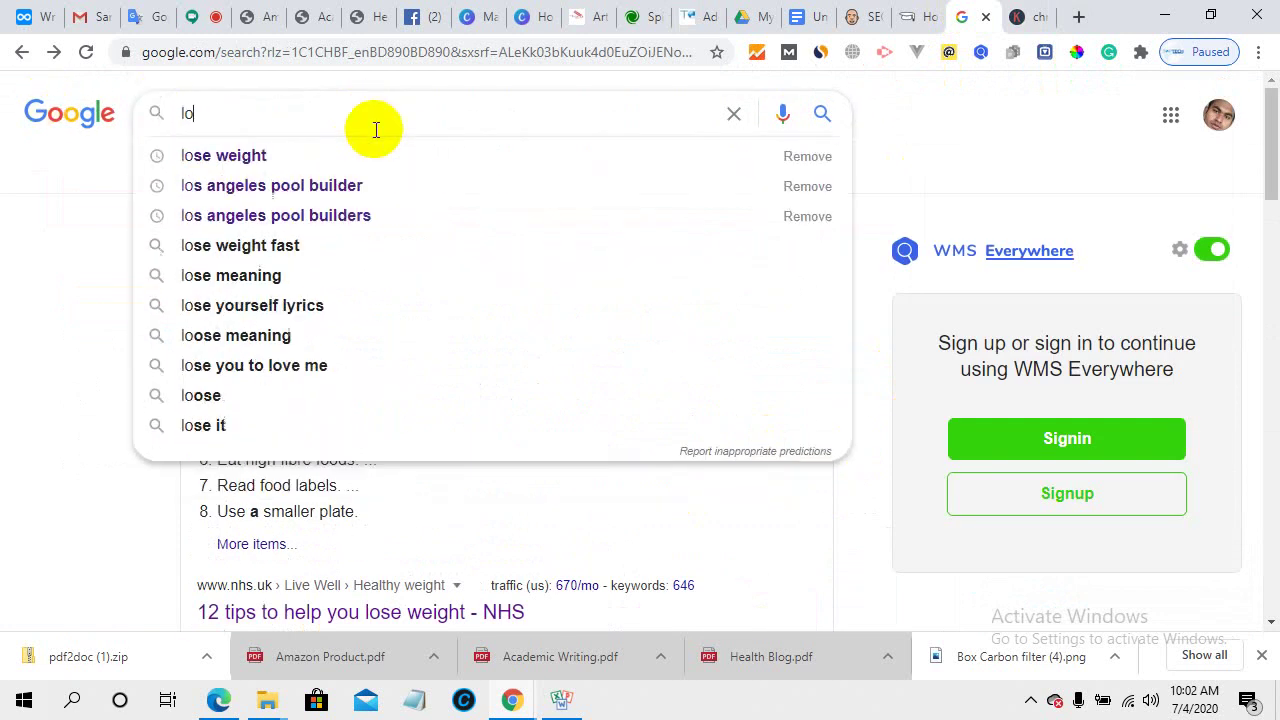
left_click(310, 150)
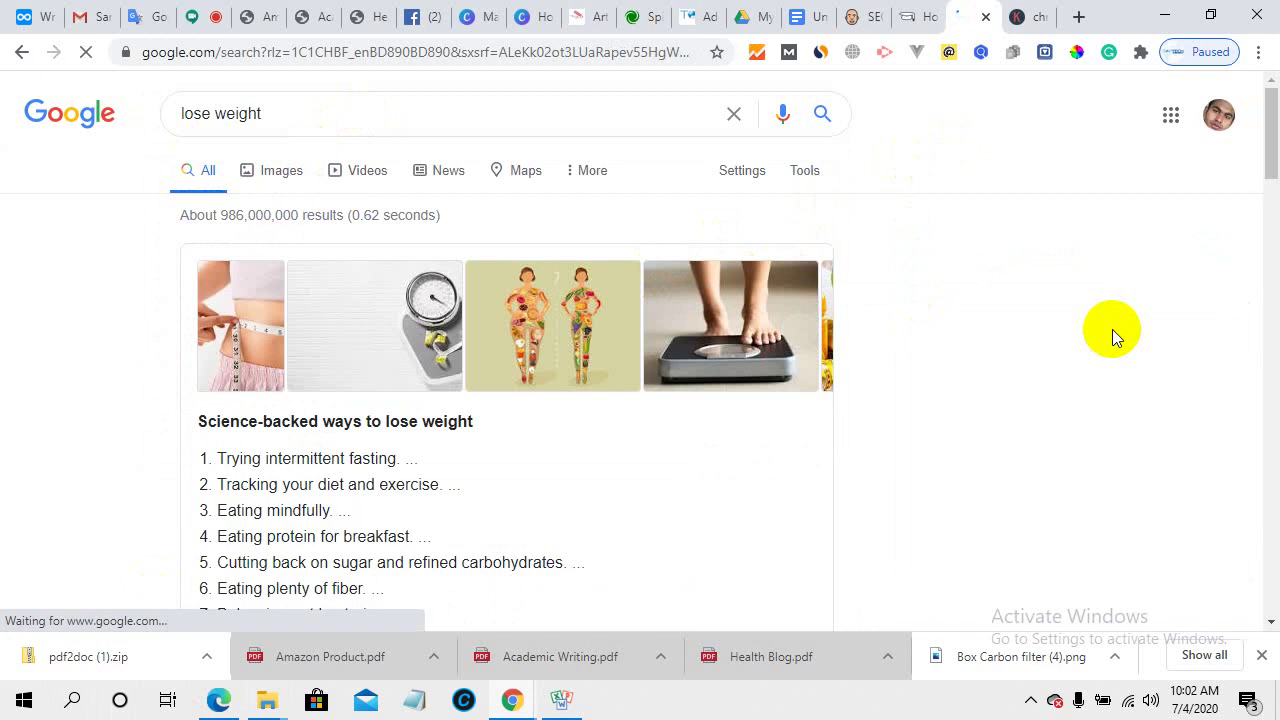
- Export the People Also Search For keywords as gpasea-lose_weight.csv
scroll(1112, 329, "down", 1)
scroll(1112, 329, "down", 3)
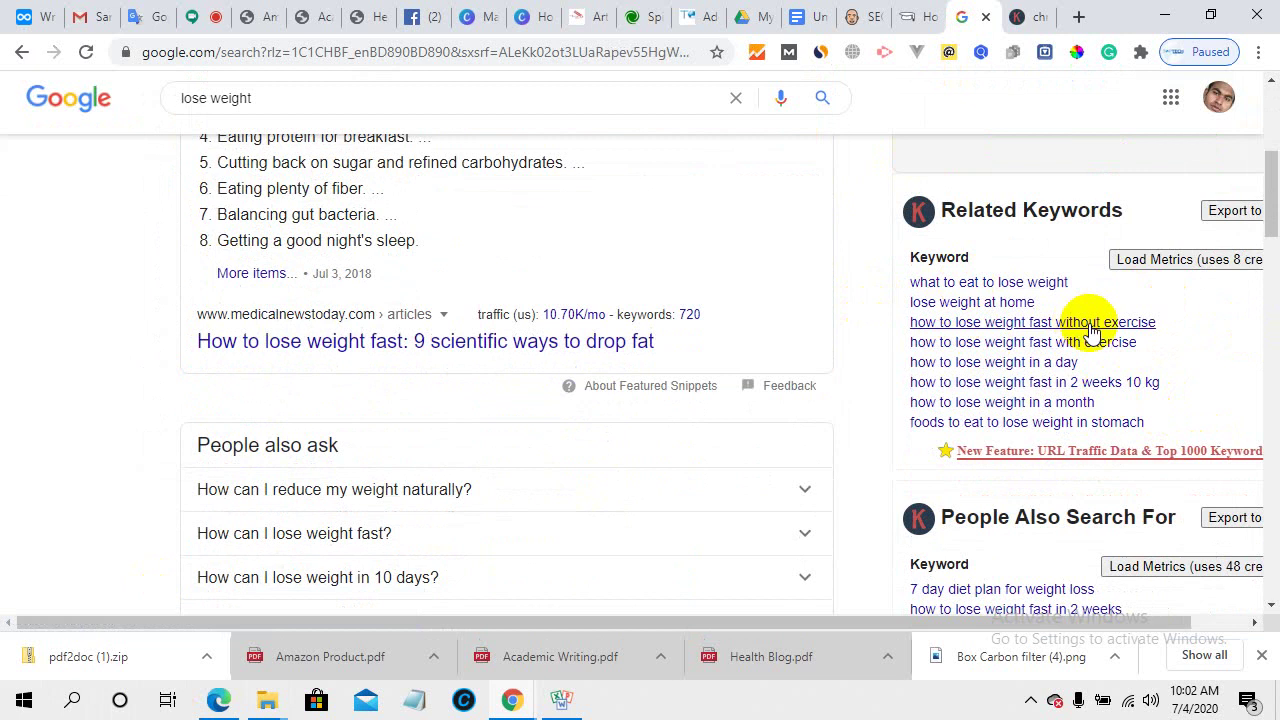
scroll(1110, 385, "down", 3)
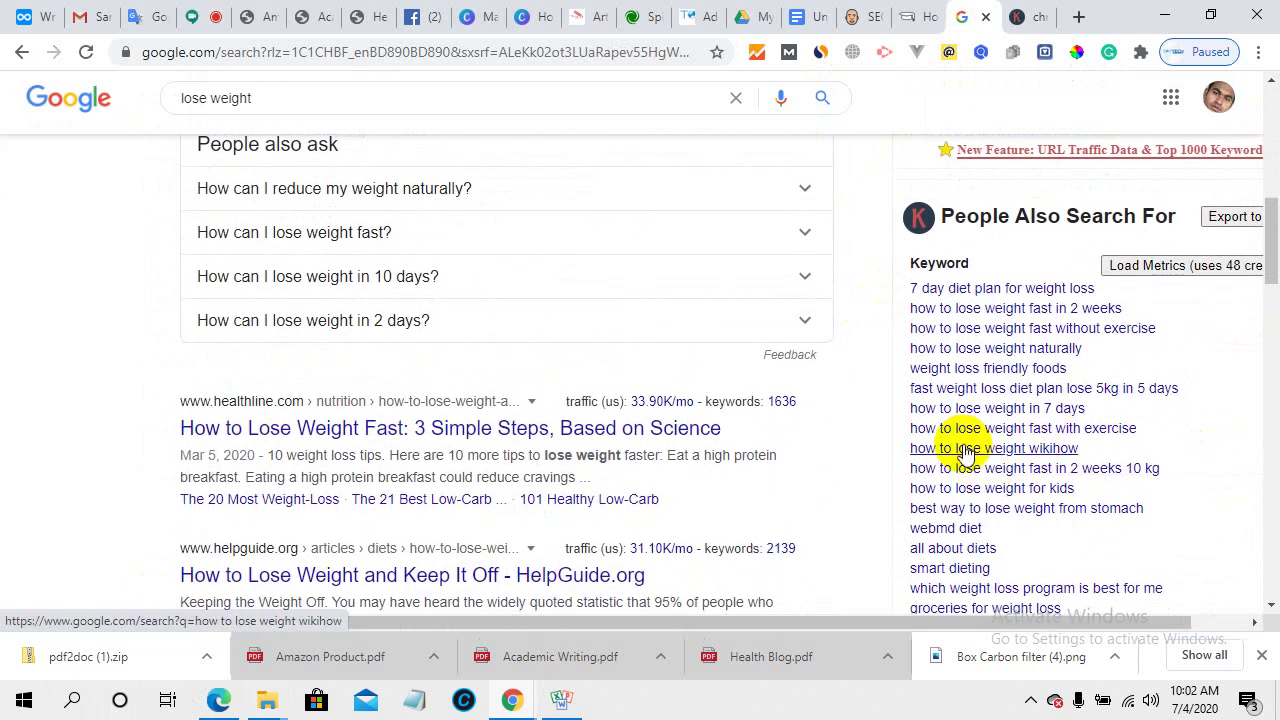
scroll(966, 460, "down", 10)
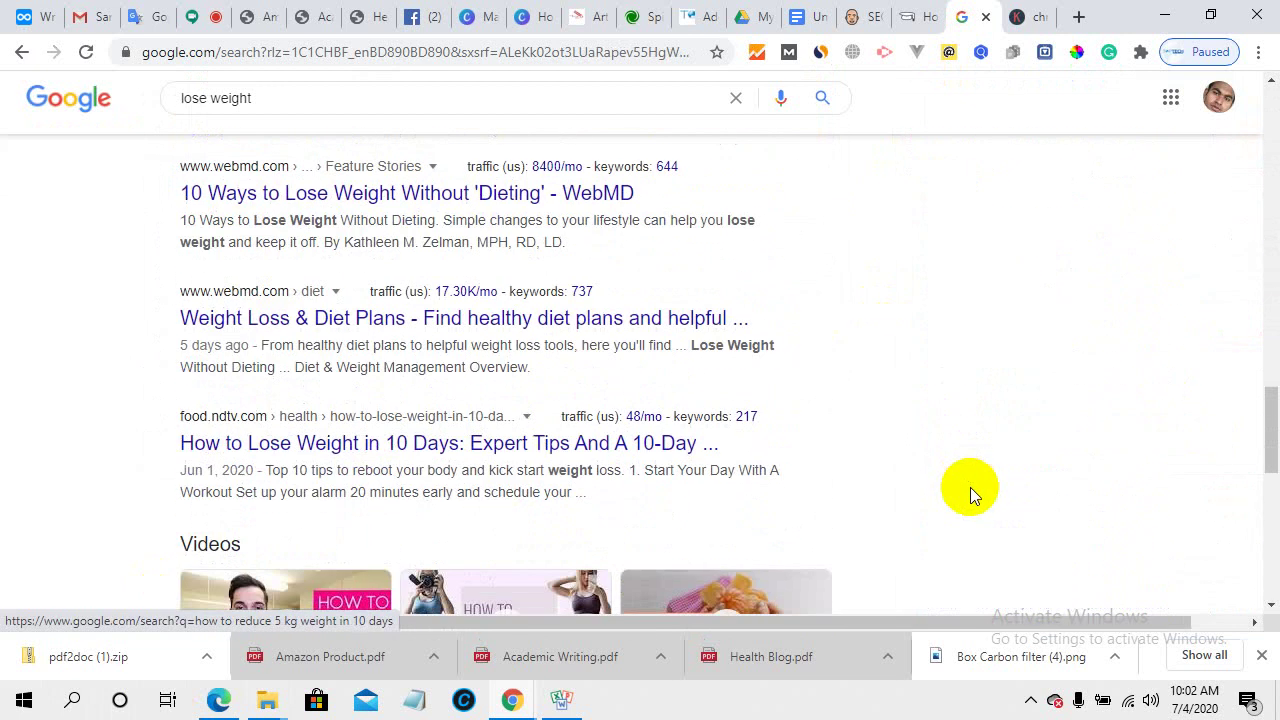
scroll(968, 487, "up", 8)
scroll(970, 497, "up", 5)
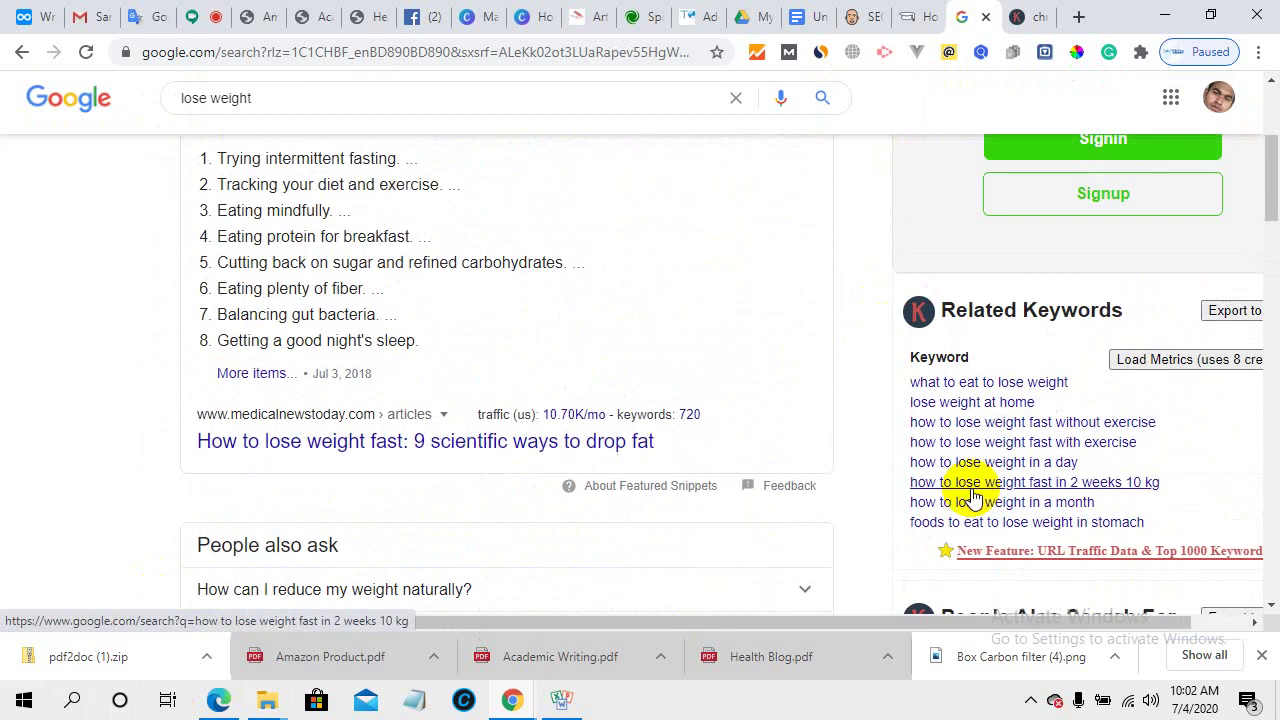
scroll(977, 487, "down", 4)
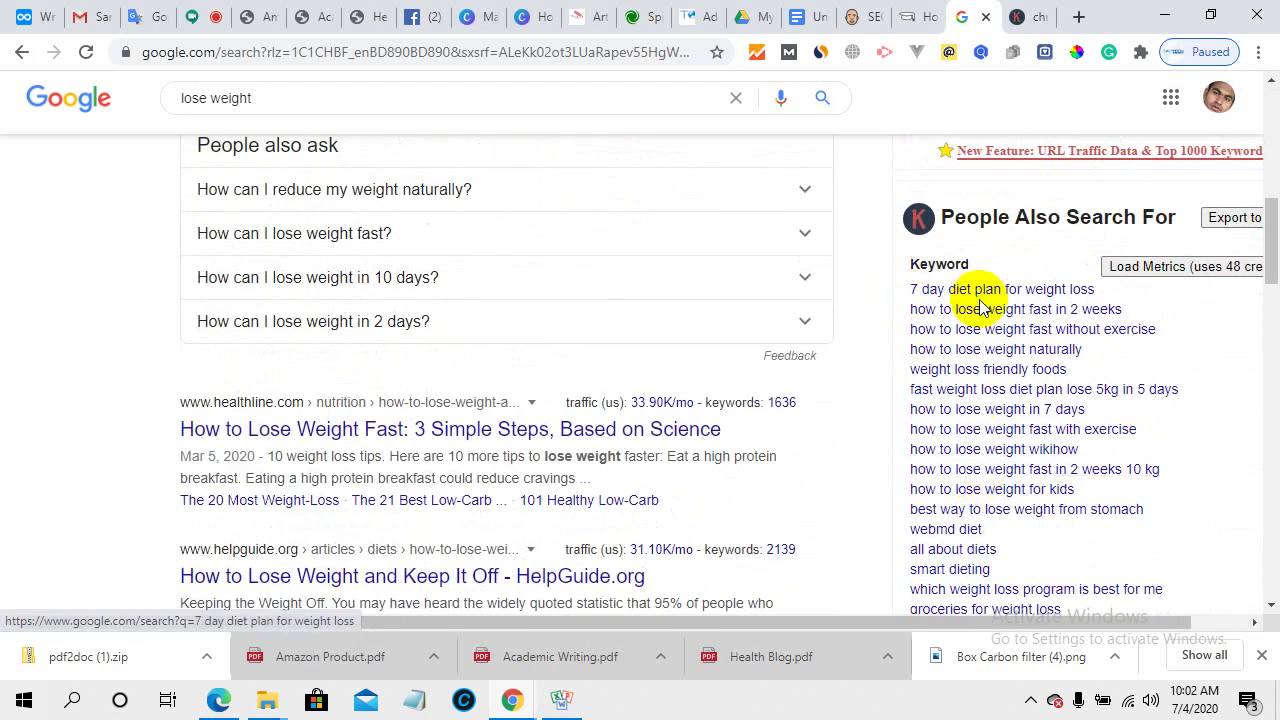
left_click(1235, 220)
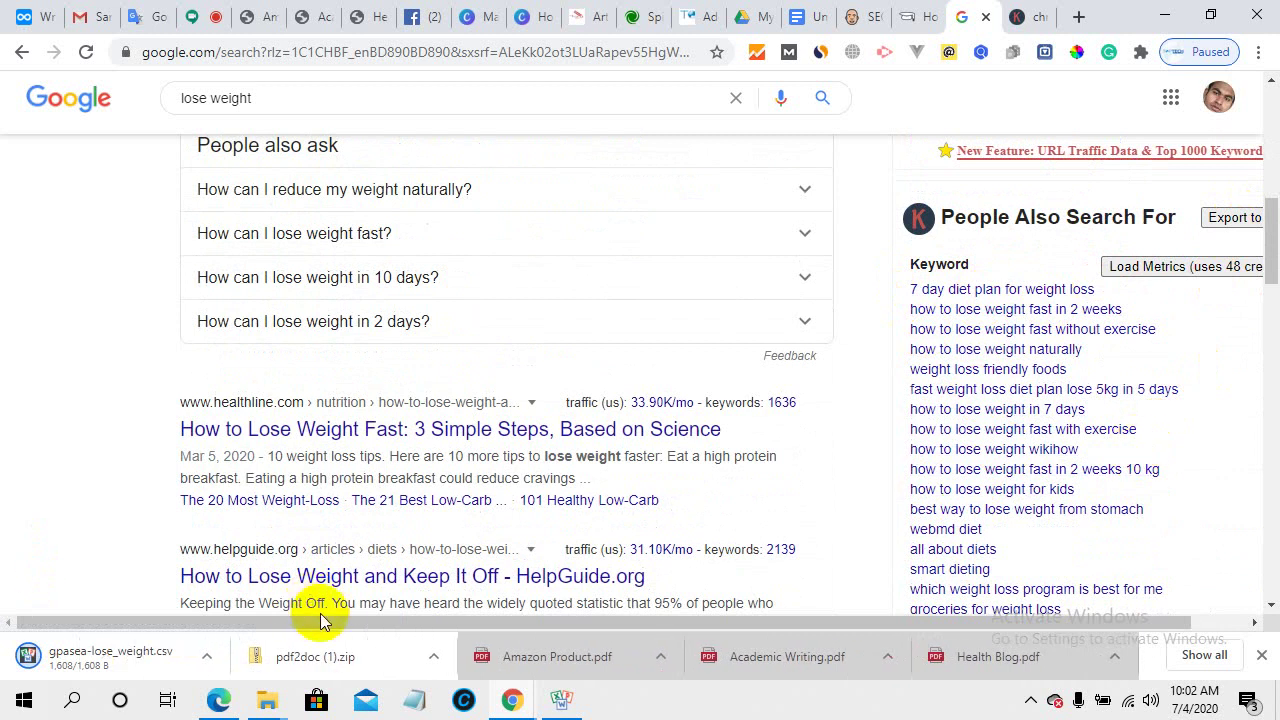
- Open gpasea-lose_weight.csv in Neat Office Calc and widen column A to show full keyword phrases
left_click(114, 660)
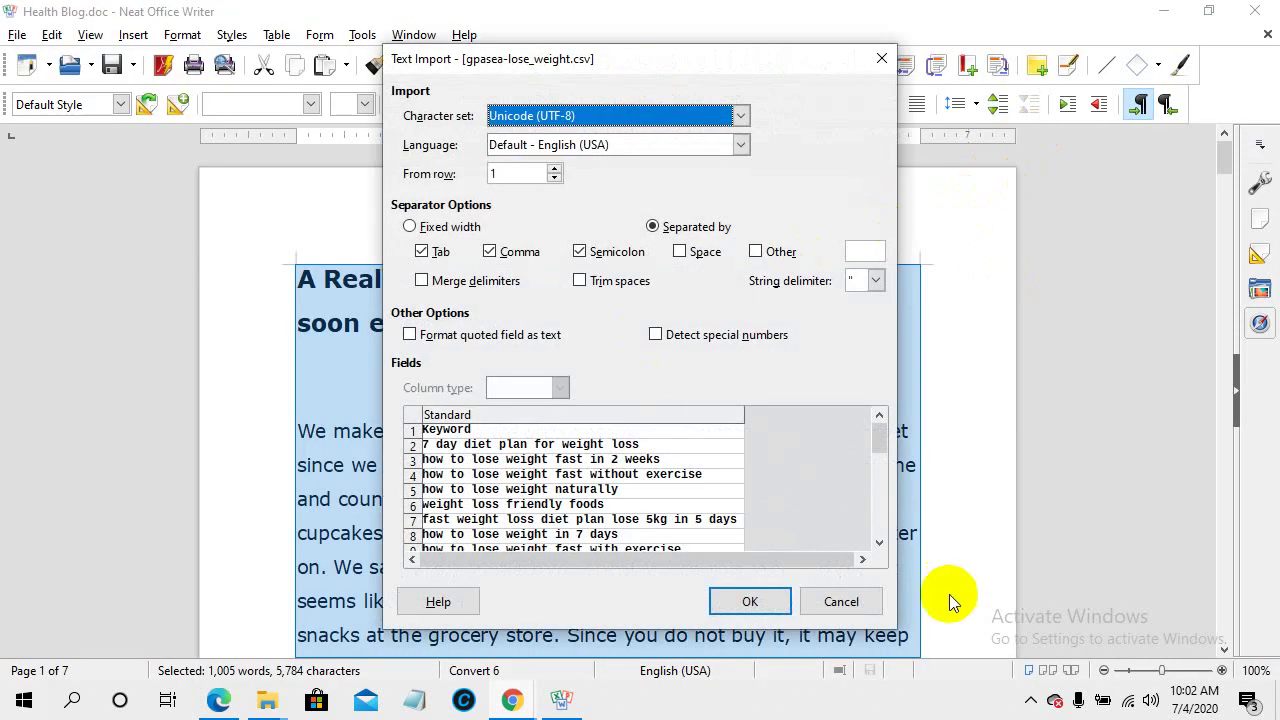
left_click(730, 606)
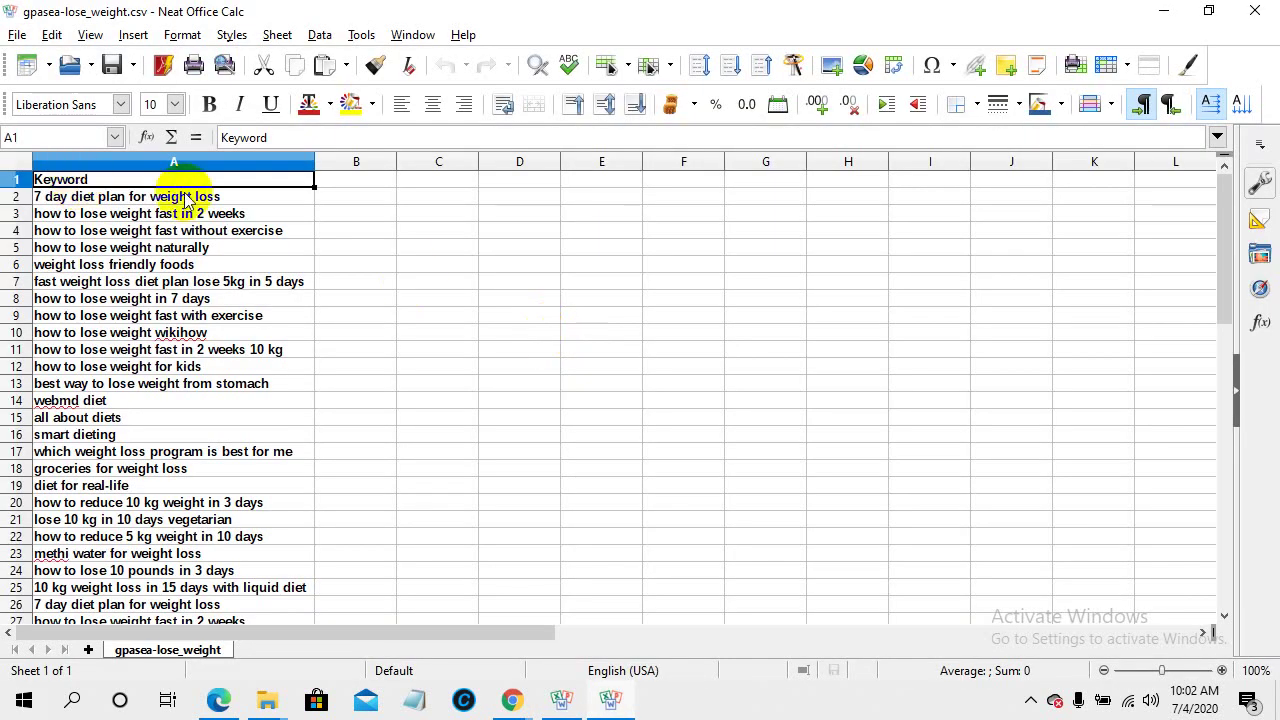
left_click_drag(314, 162, 567, 189)
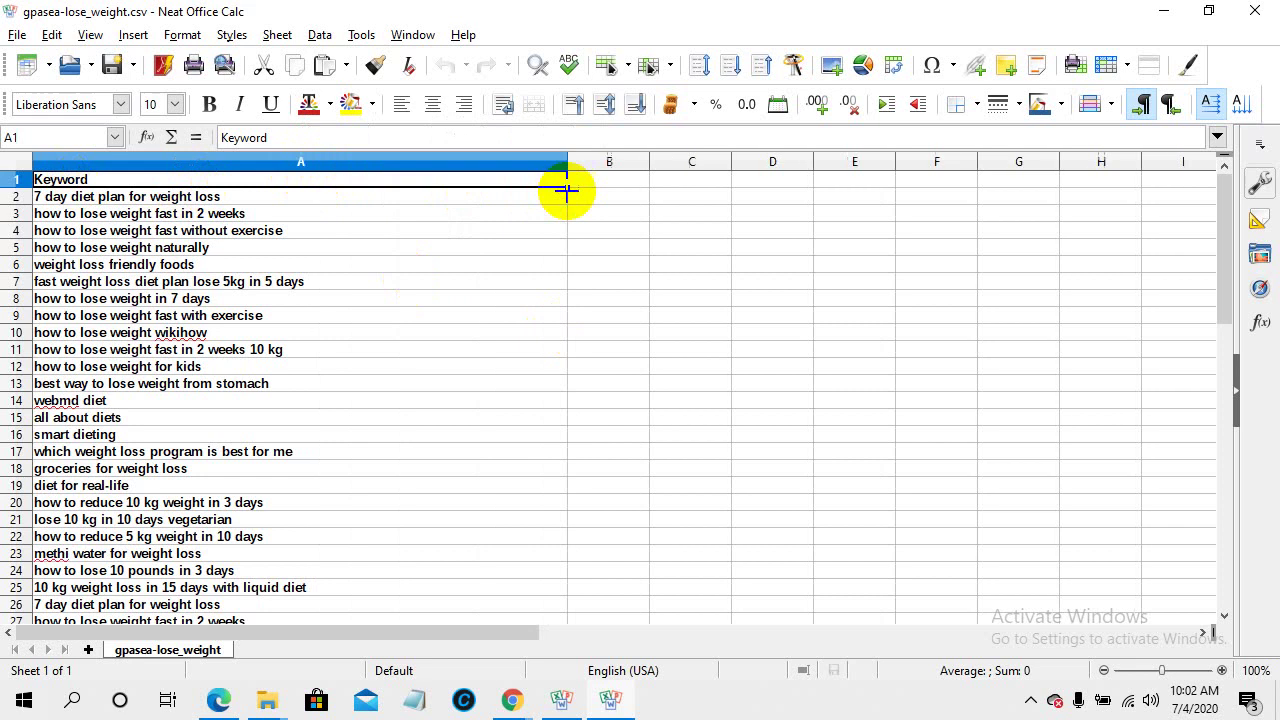
scroll(222, 395, "down", 6)
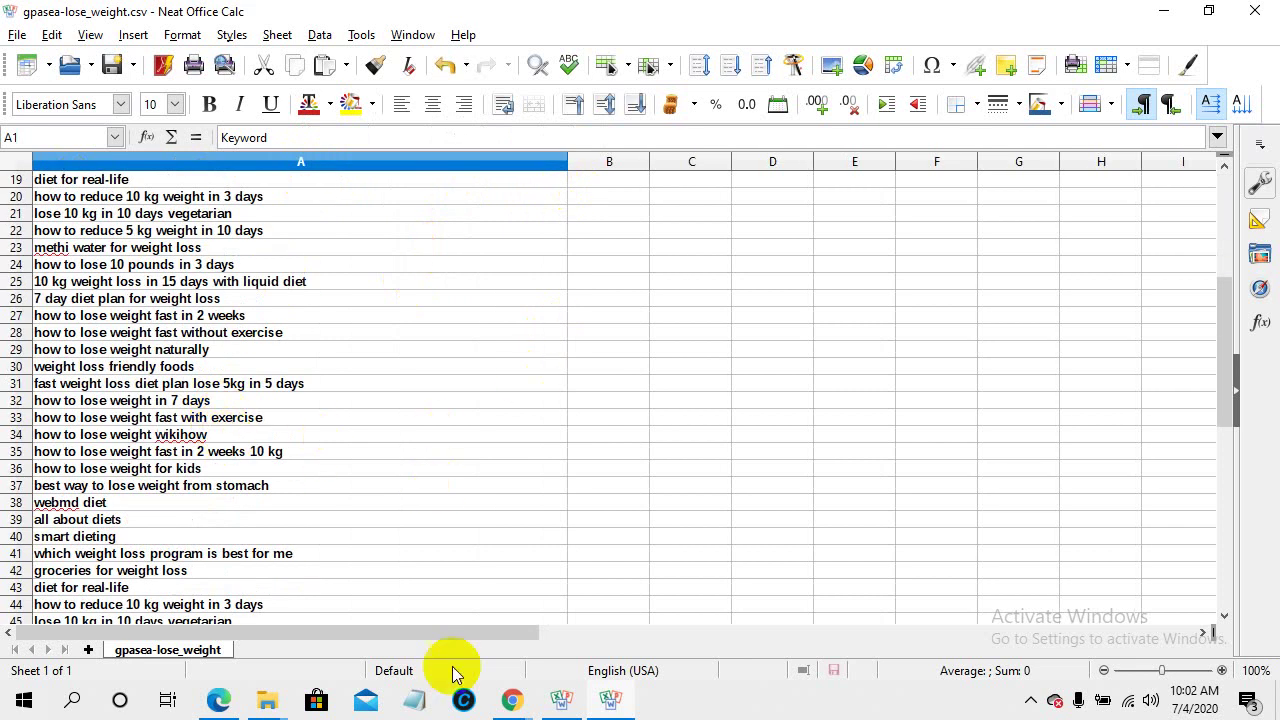
- Place the caret in the WordPress draft's empty Rank Math Focus Keyword field
mouse_move(510, 705)
left_click(366, 623)
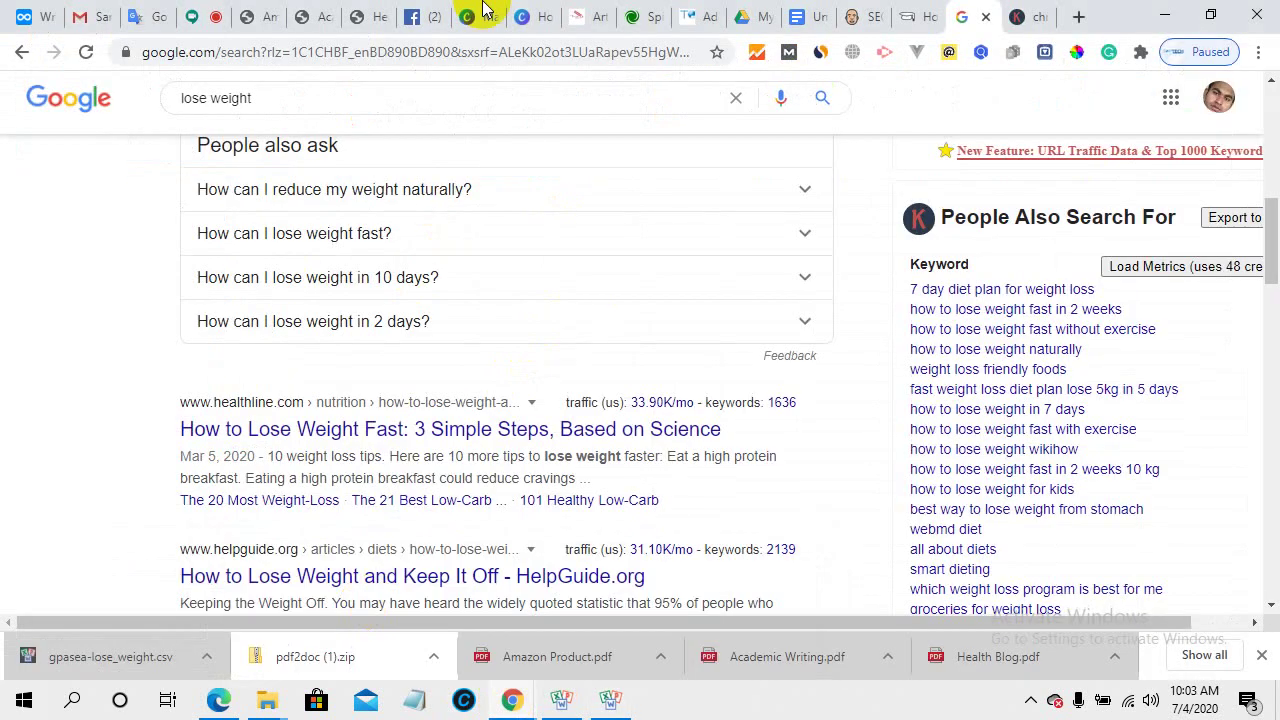
left_click(688, 16)
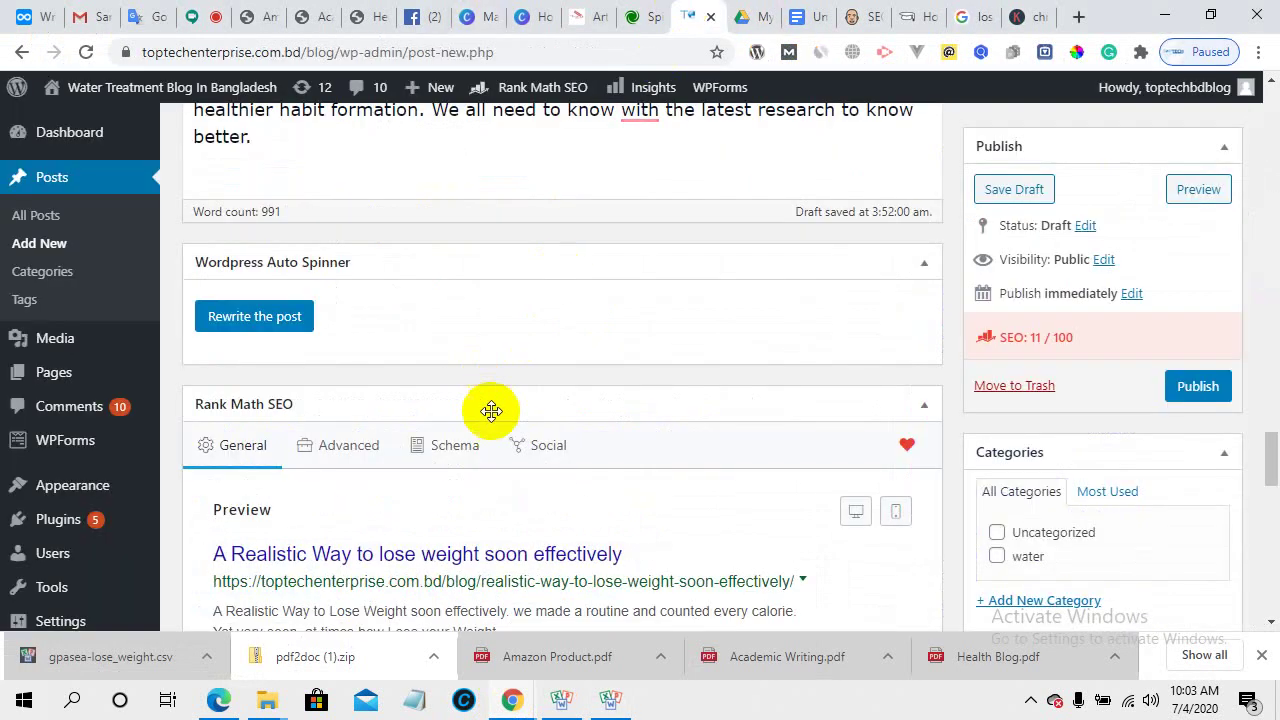
scroll(491, 409, "down", 3)
scroll(494, 423, "up", 1)
key("Tab")
key("Tab")
key("Tab")
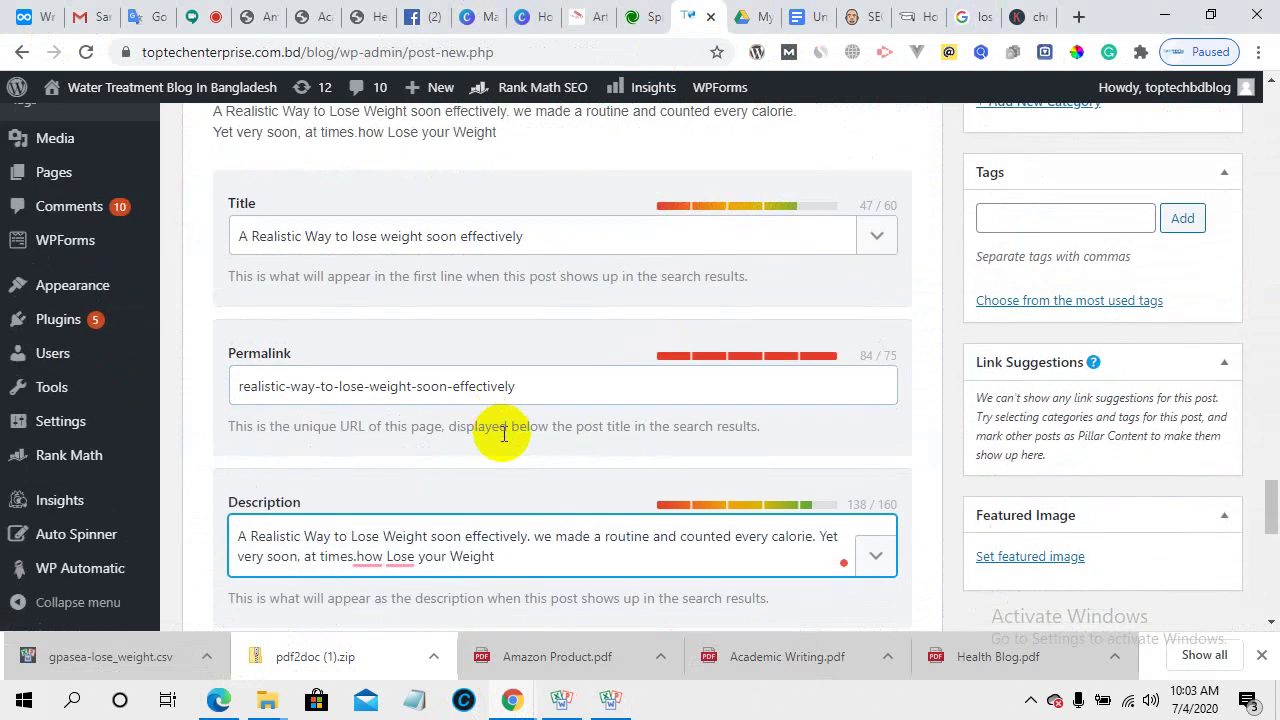
scroll(551, 456, "down", 3)
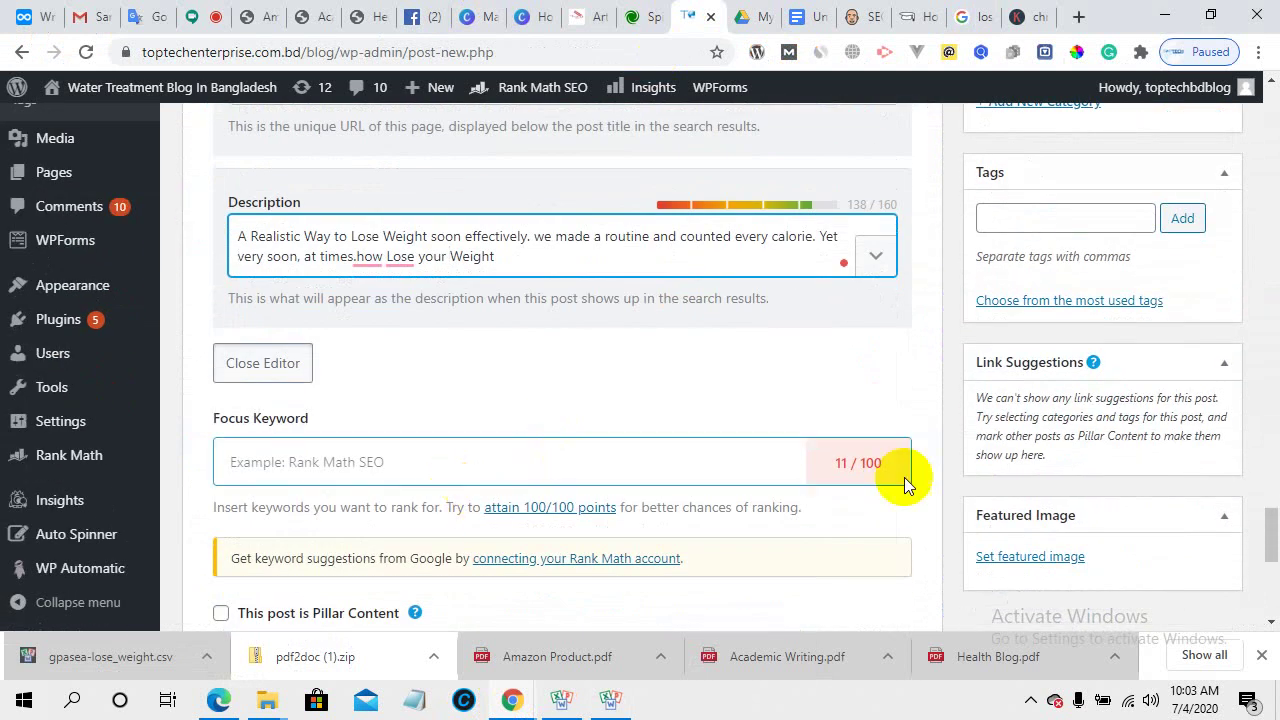
double_click(842, 464)
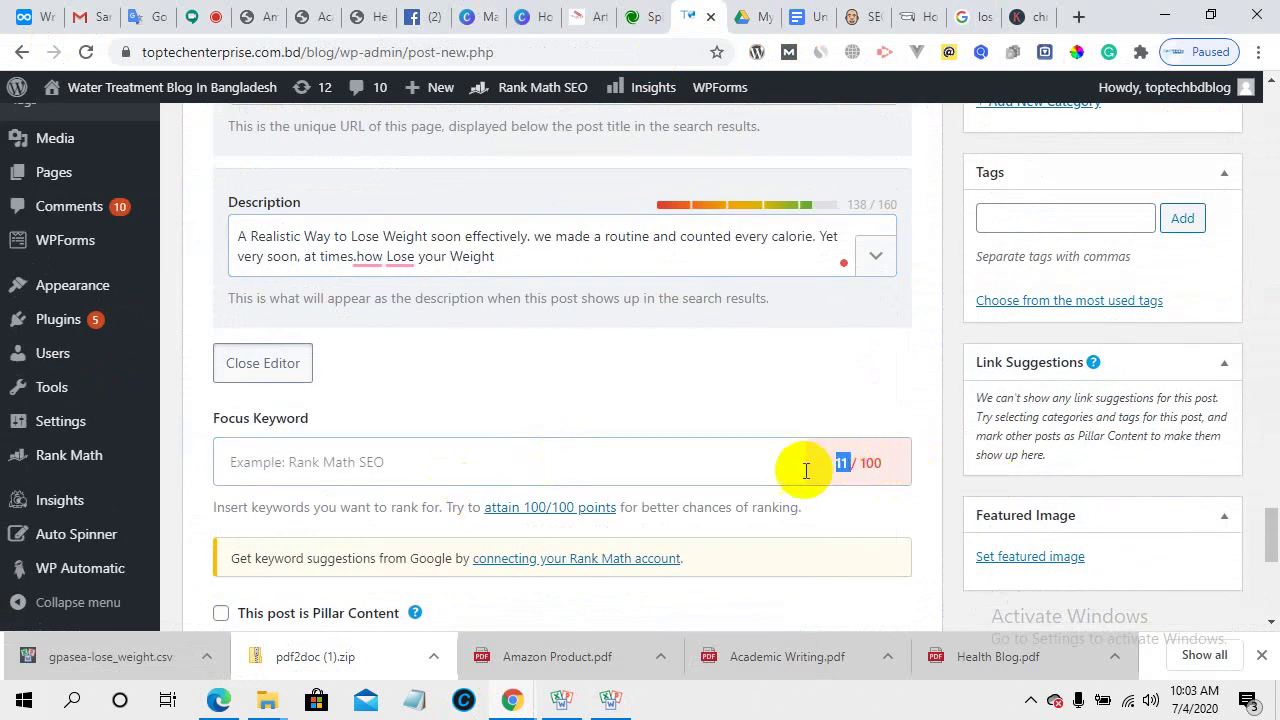
left_click(700, 466)
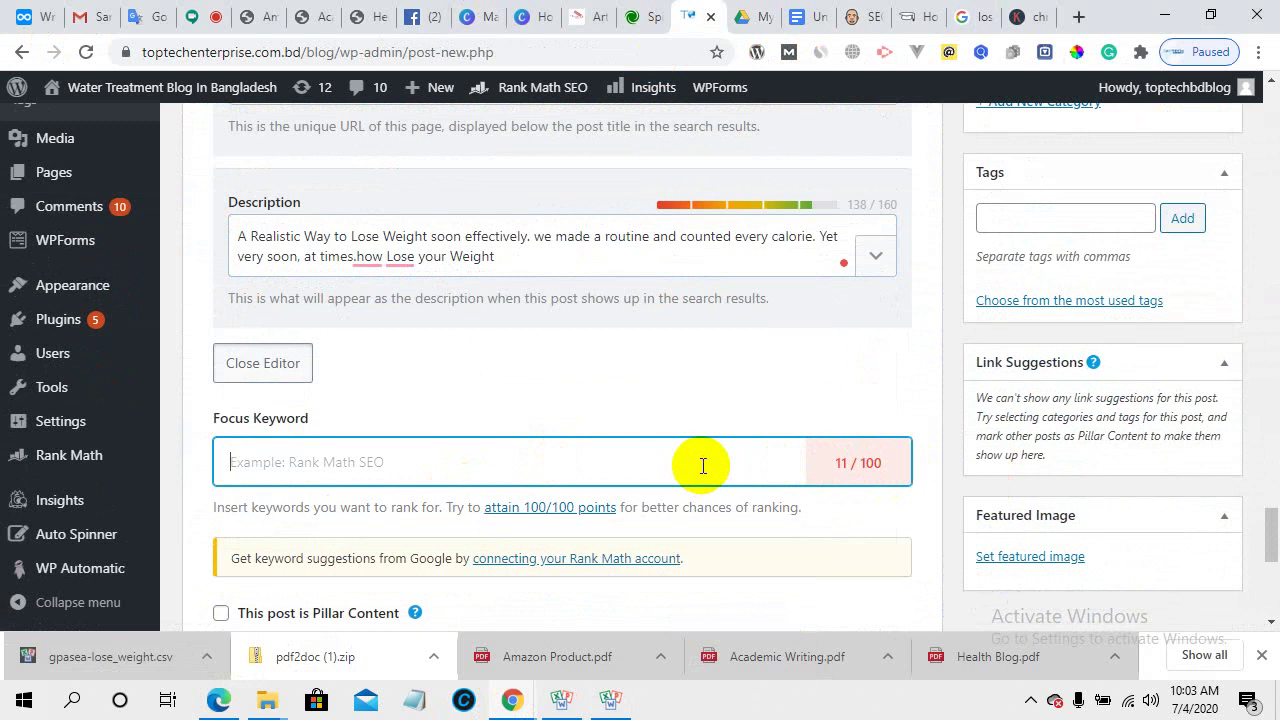
scroll(703, 466, "down", 2)
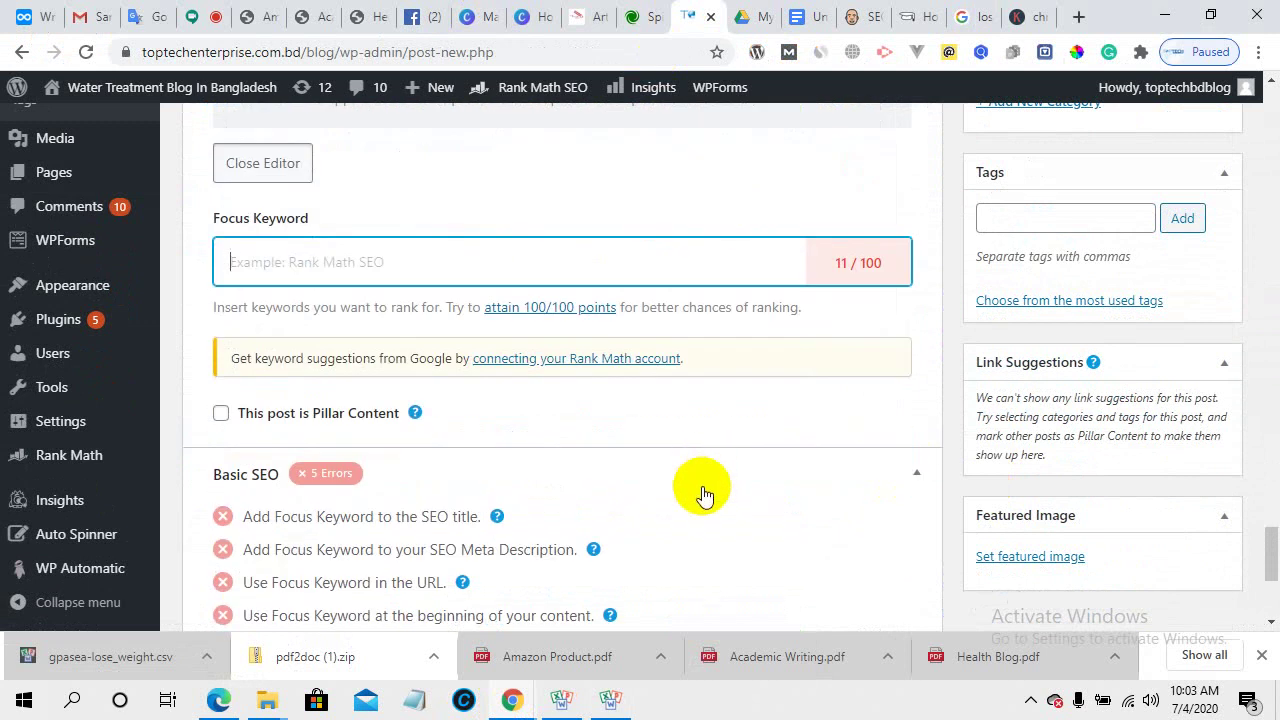
left_click(1020, 16)
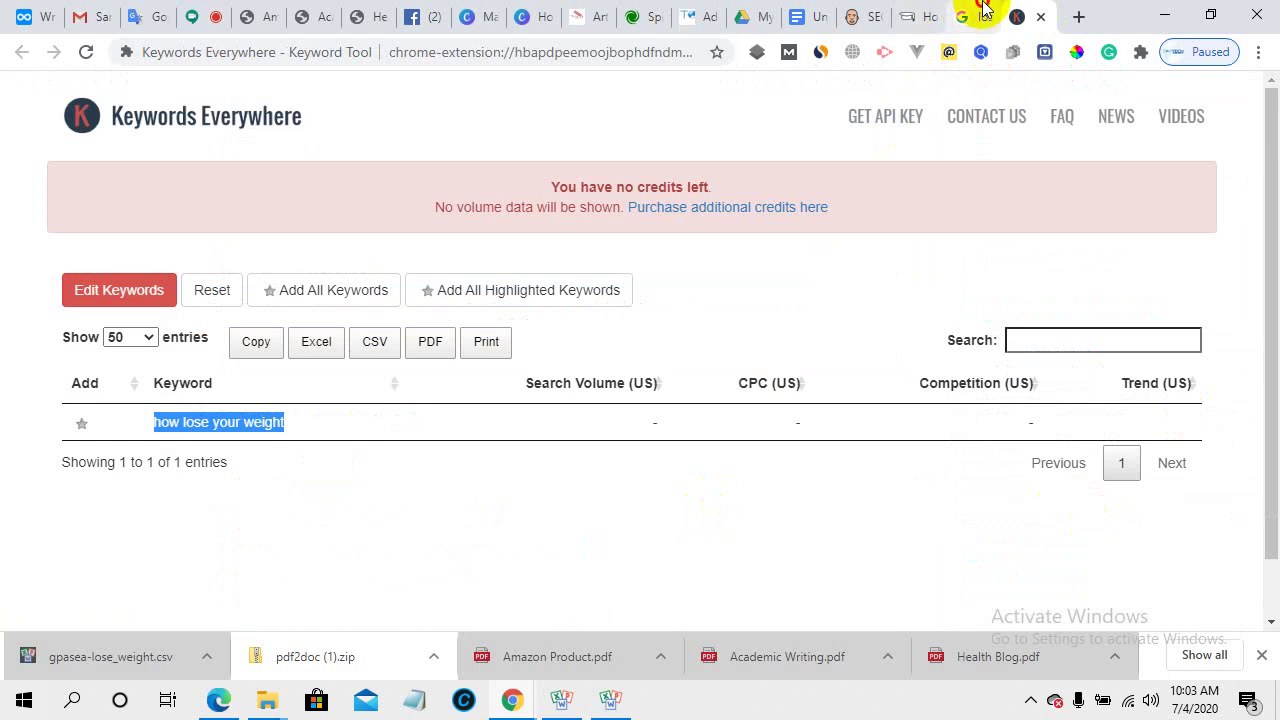
- Copy keyword rows 2–10 from the gpasea-lose_weight.csv spreadsheet
left_click(980, 16)
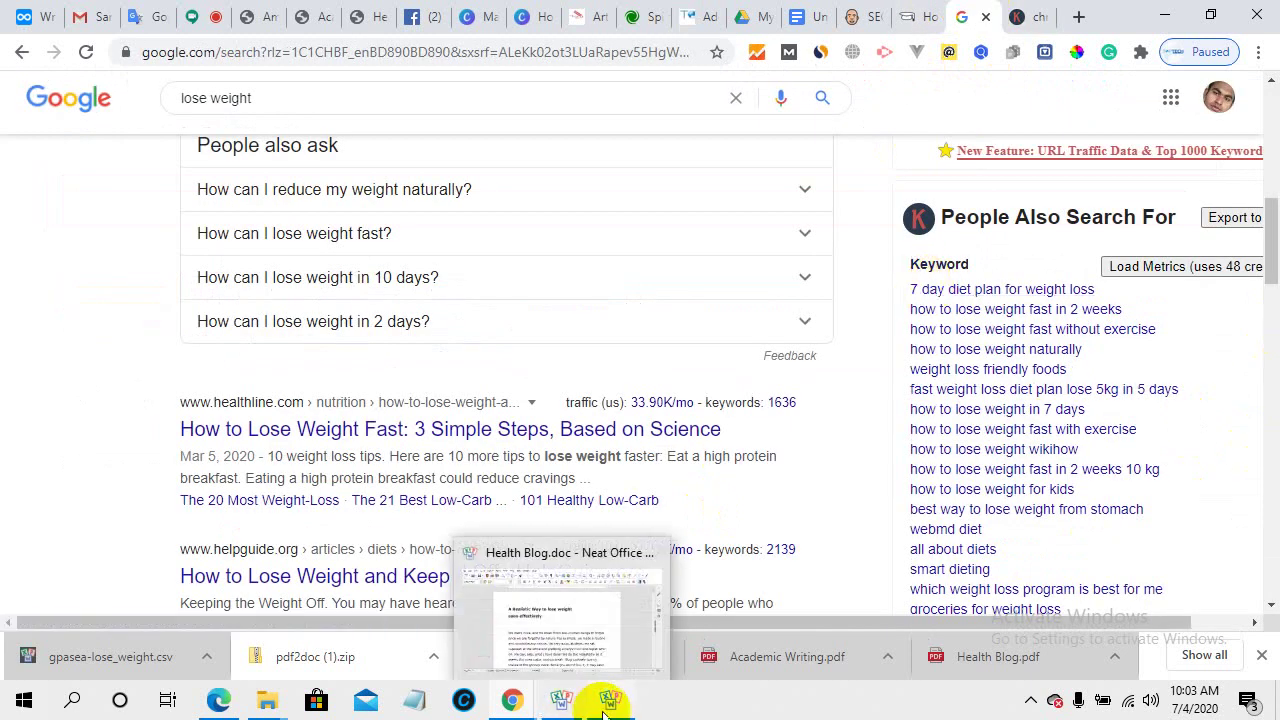
left_click(560, 606)
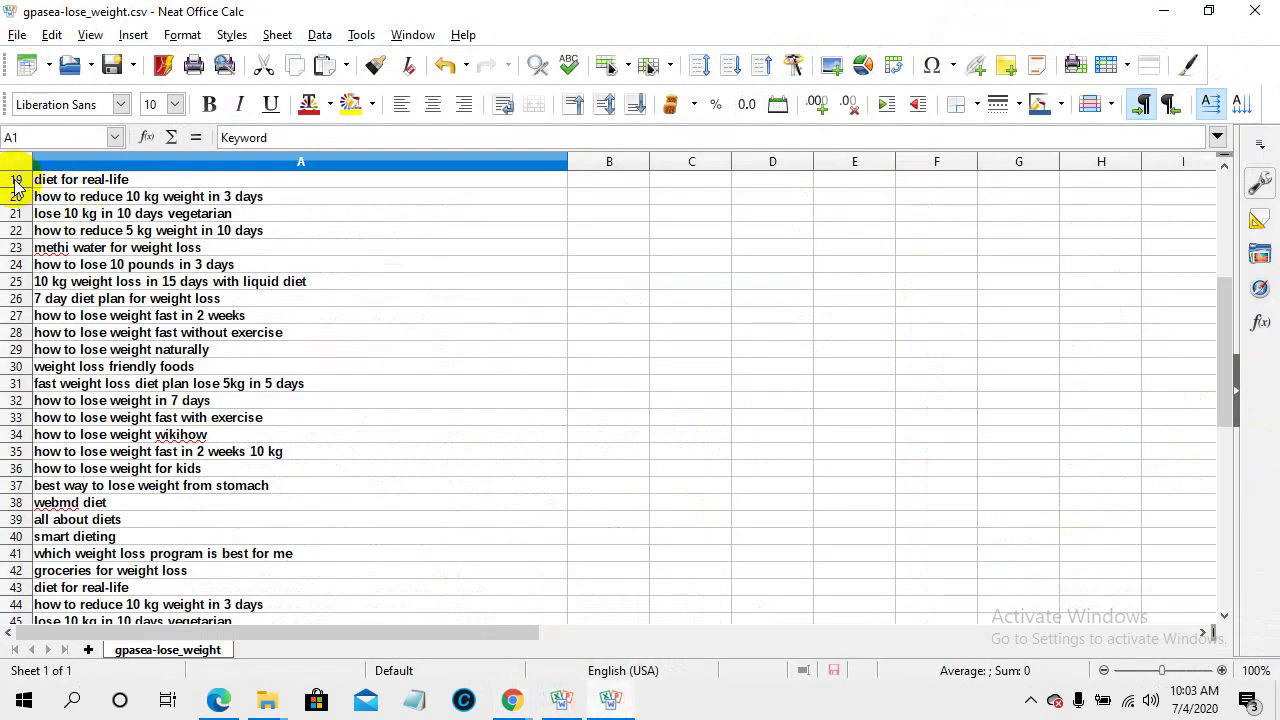
scroll(115, 283, "up", 6)
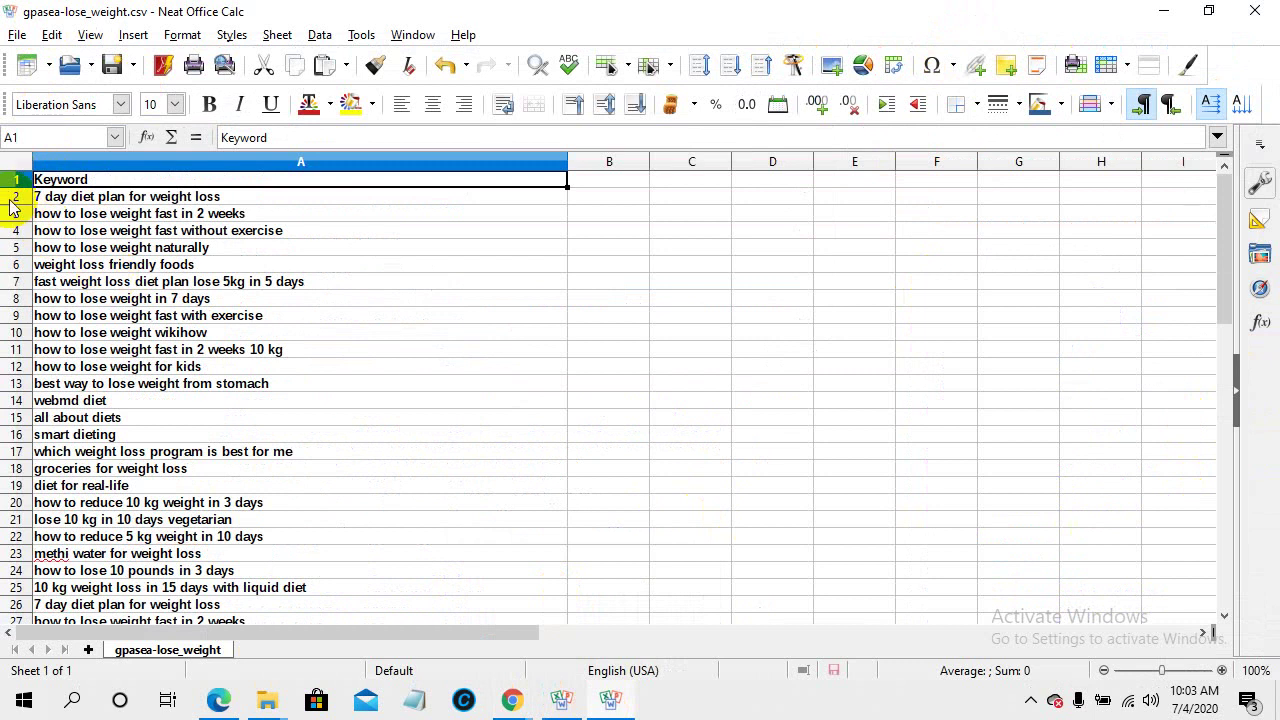
left_click_drag(31, 200, 129, 334)
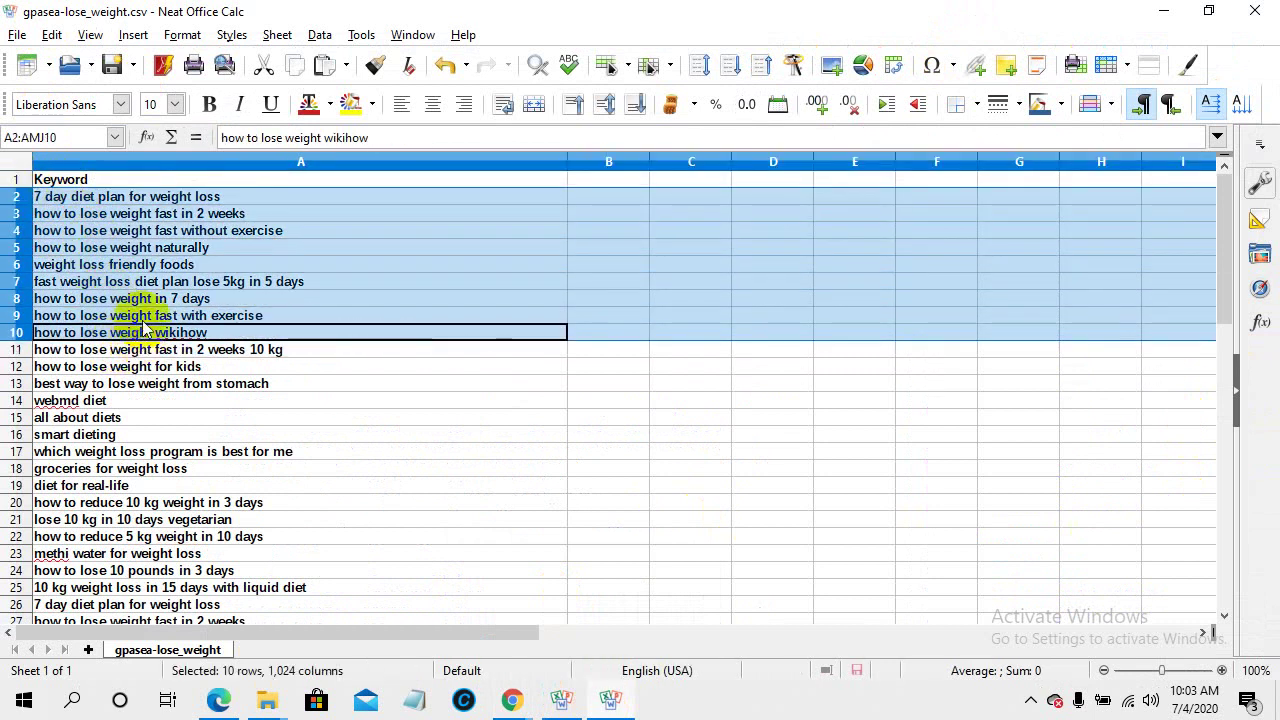
right_click(125, 267)
left_click(170, 305)
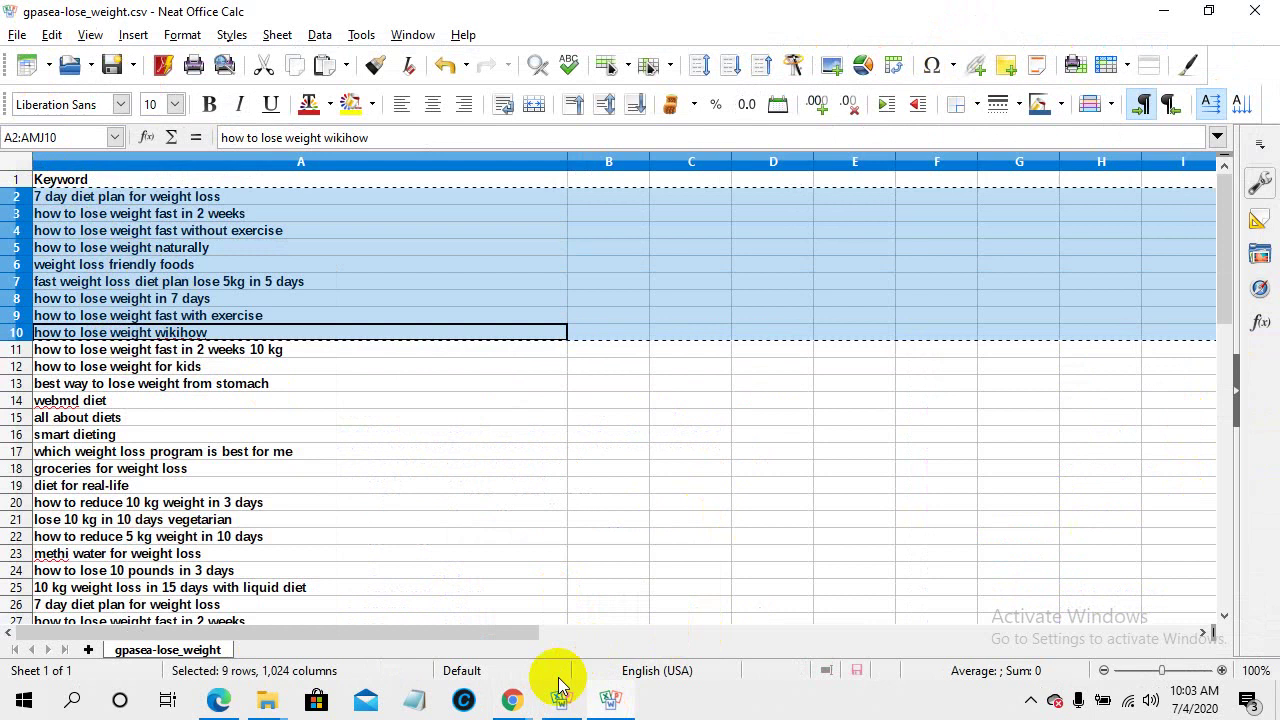
- Paste the nine copied keywords into the Focus Keyword field as a tag
mouse_move(523, 694)
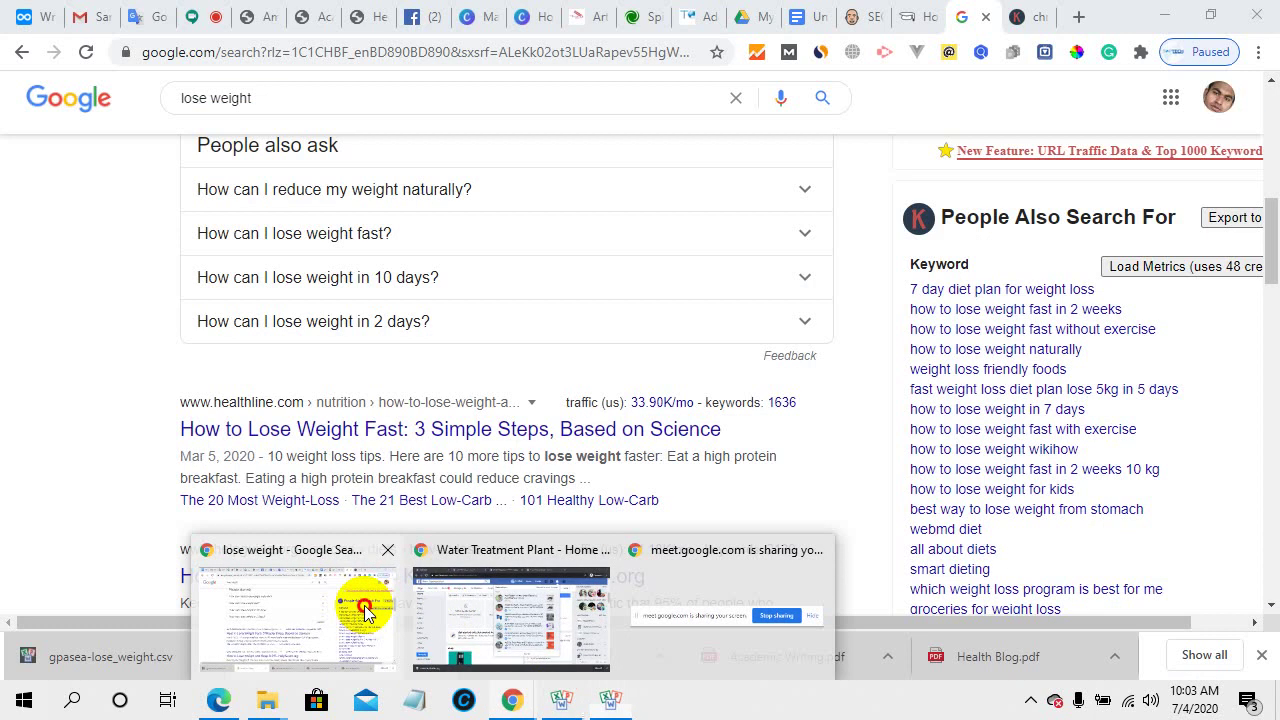
left_click(366, 606)
left_click(688, 15)
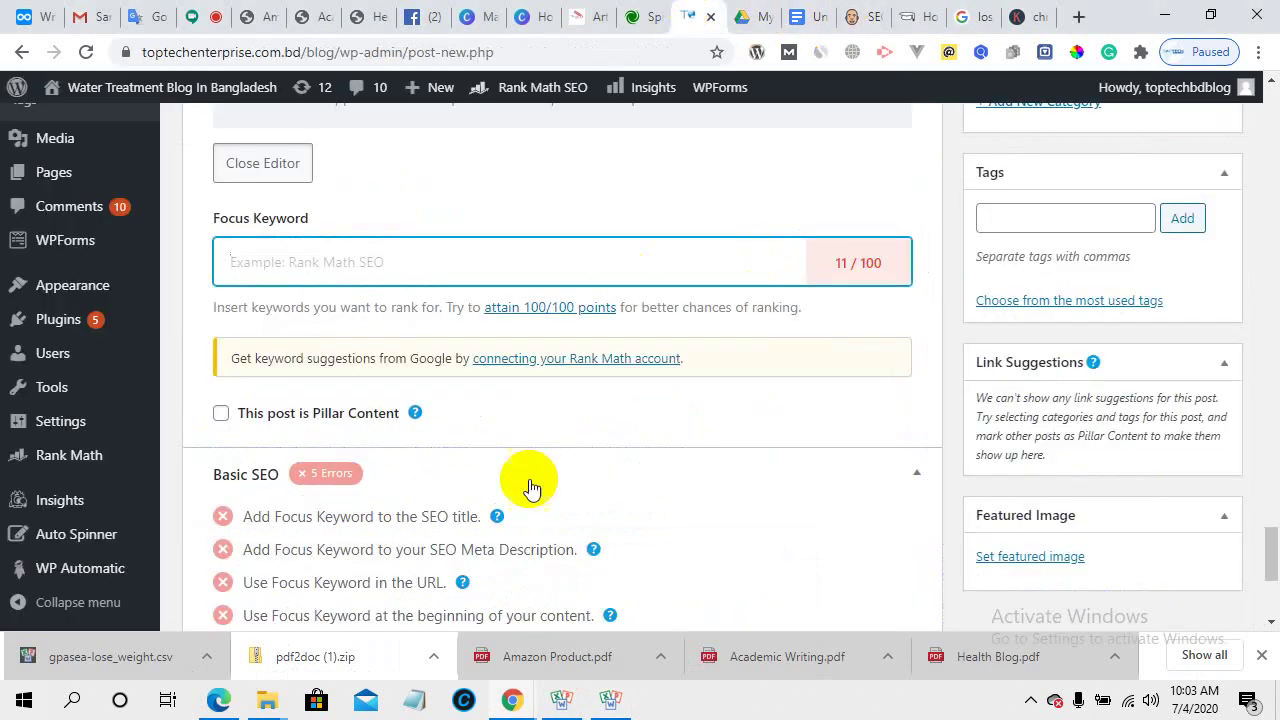
right_click(336, 261)
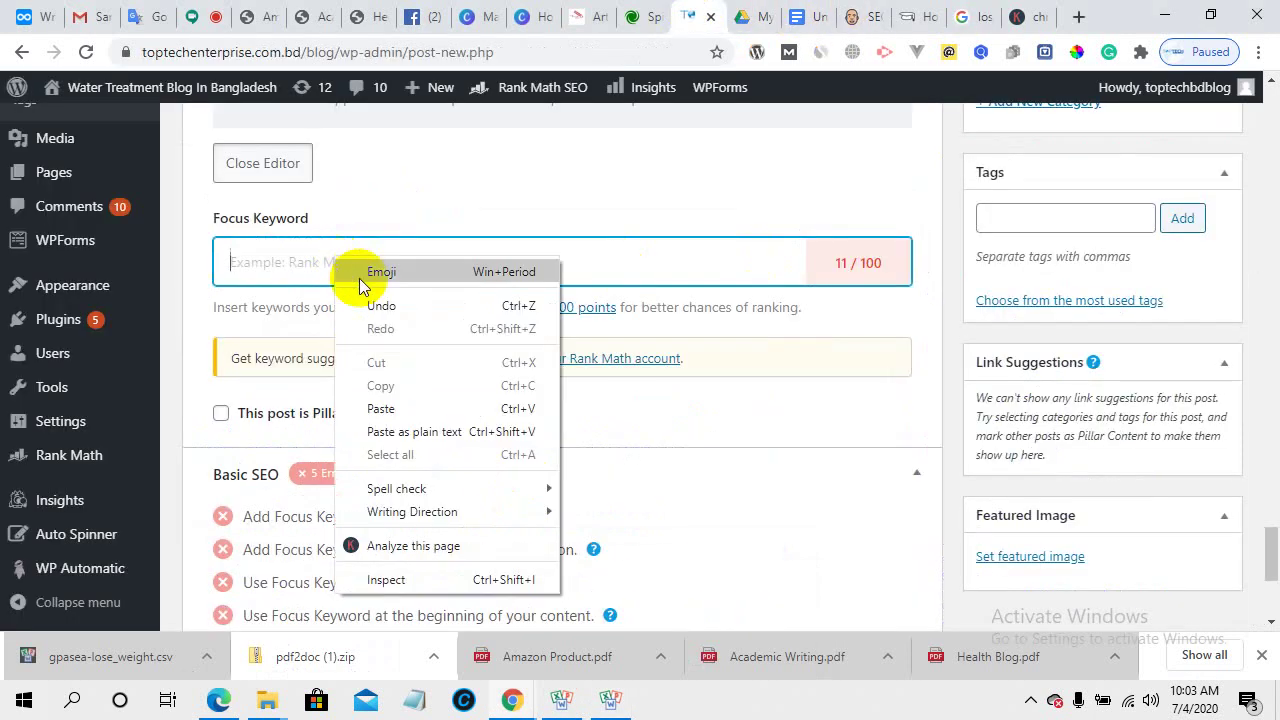
left_click(420, 408)
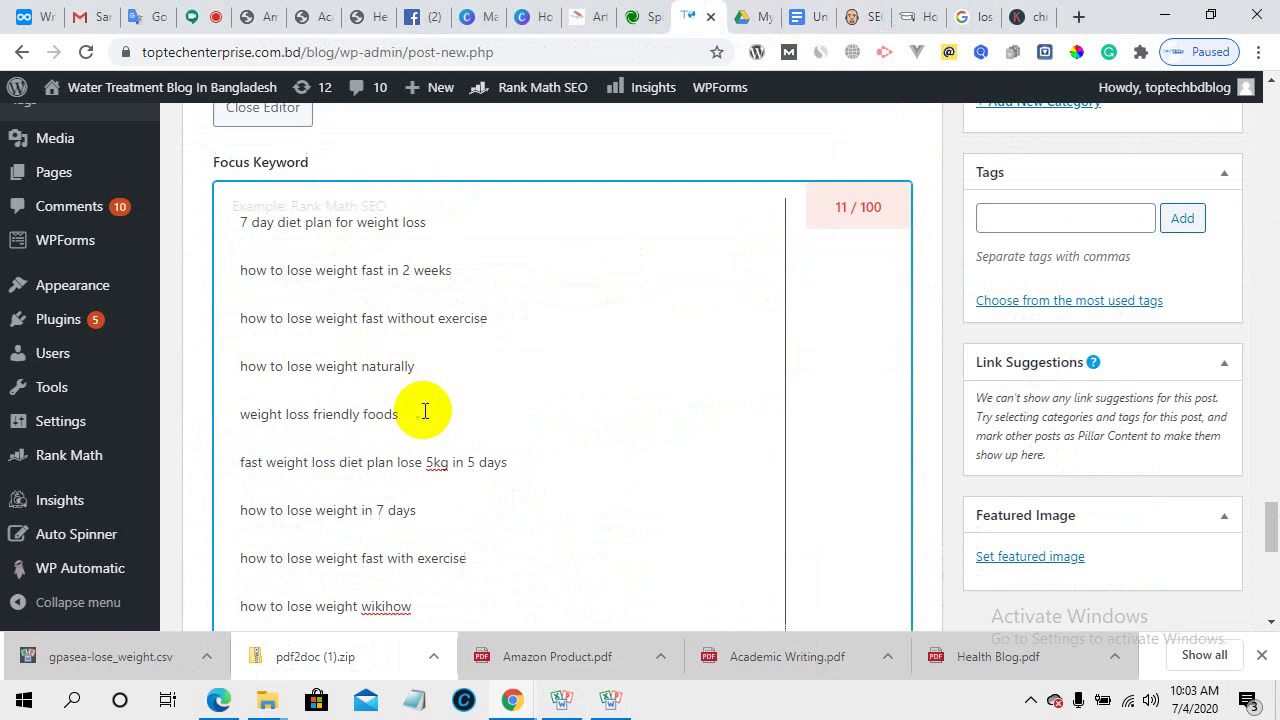
left_click(660, 155)
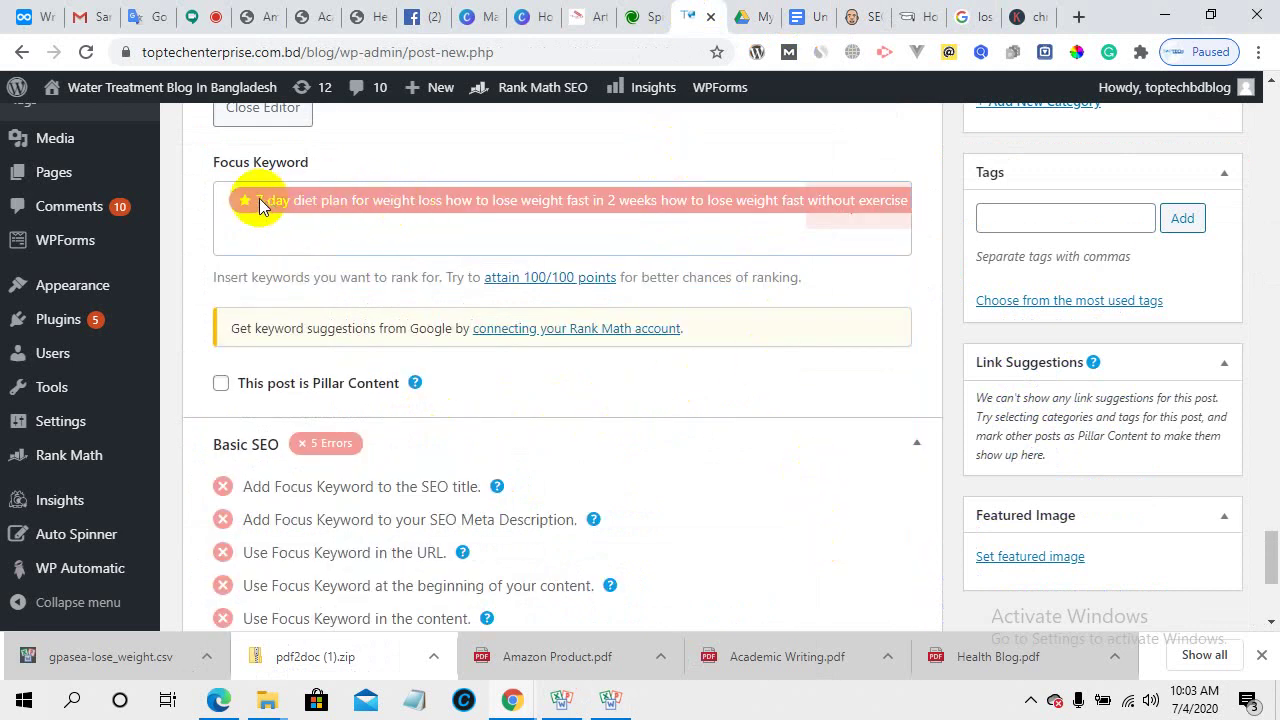
- Dismiss the Grammarly popup, delete the merged keyword tag, and deselect the spreadsheet rows
scroll(259, 198, "up", 2)
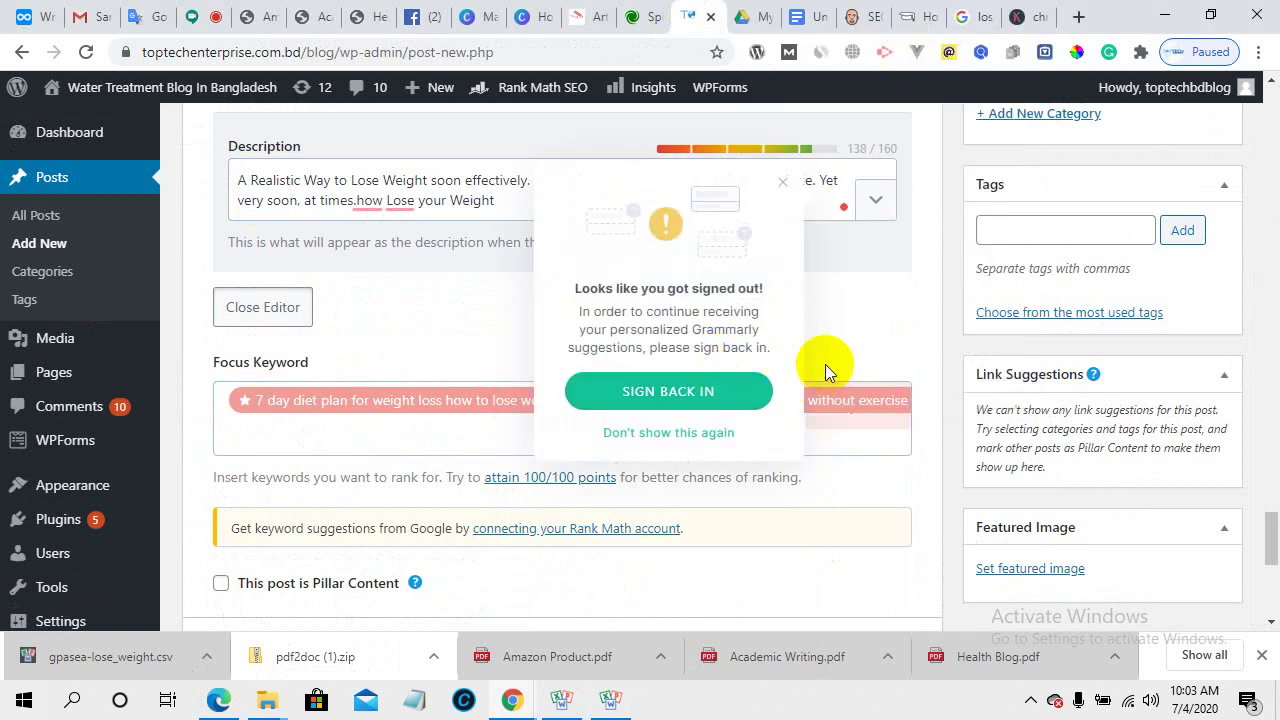
left_click(722, 433)
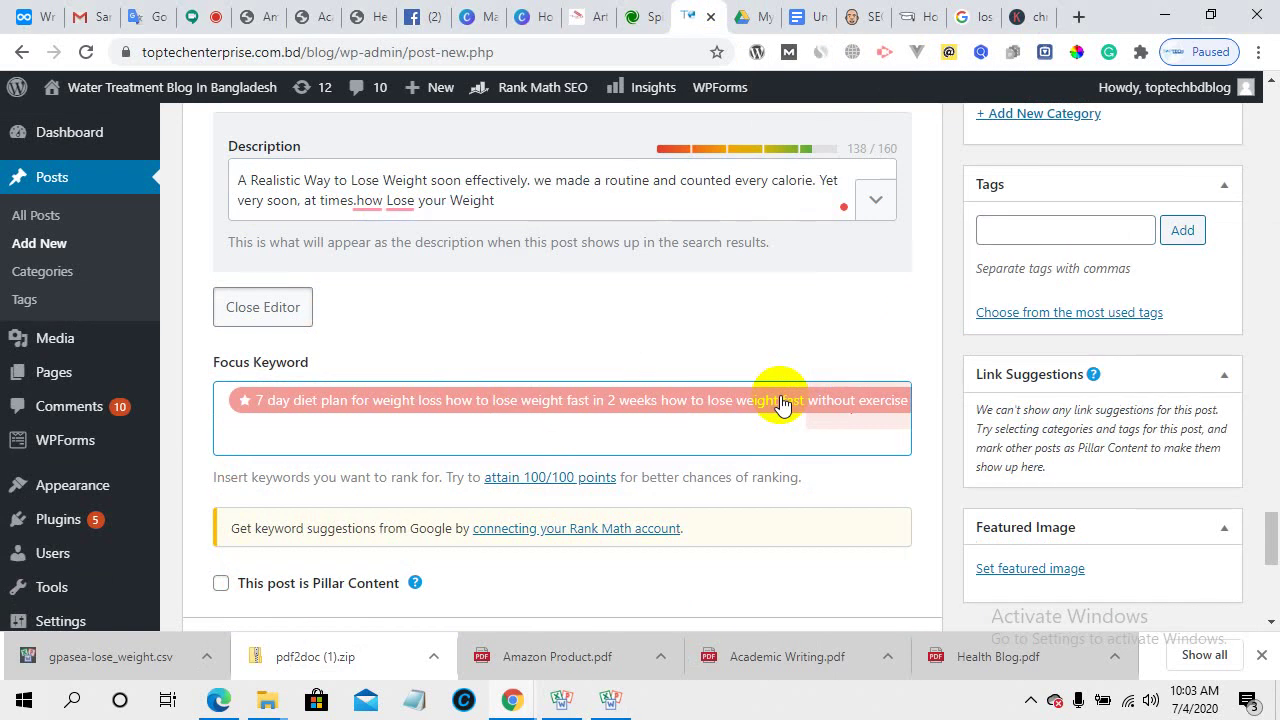
double_click(440, 401)
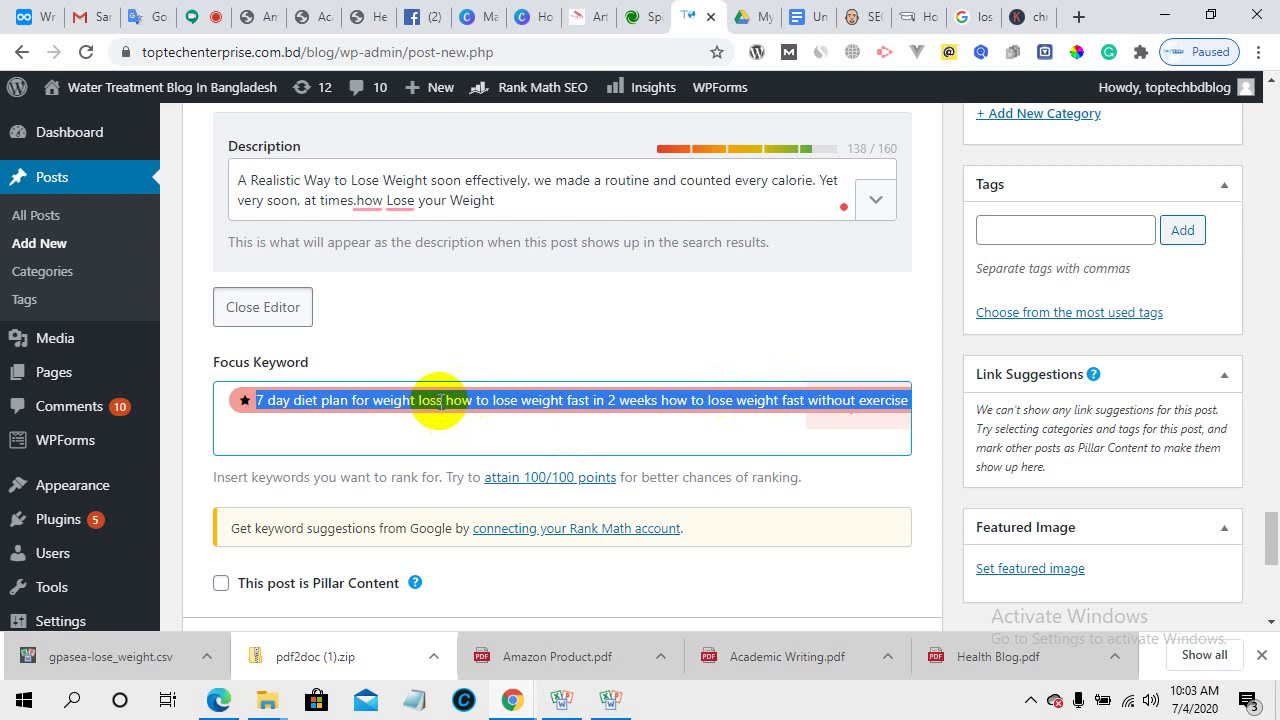
key("BackSpace")
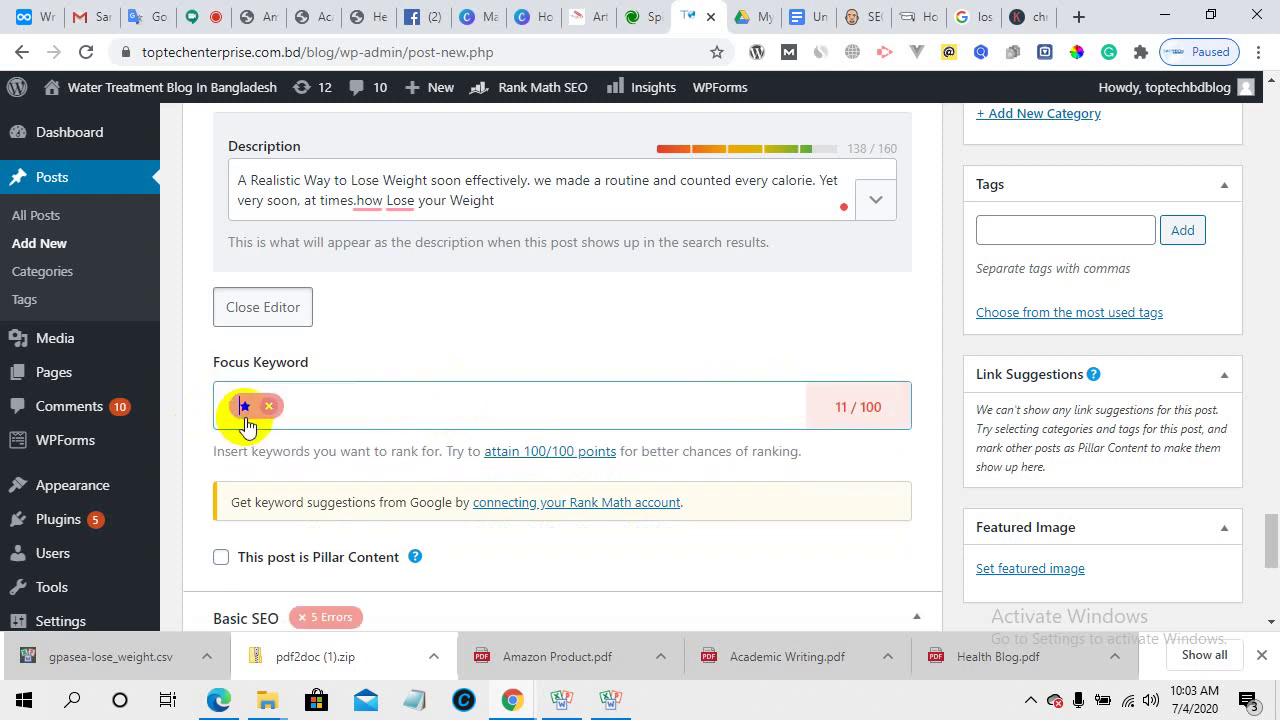
left_click(268, 406)
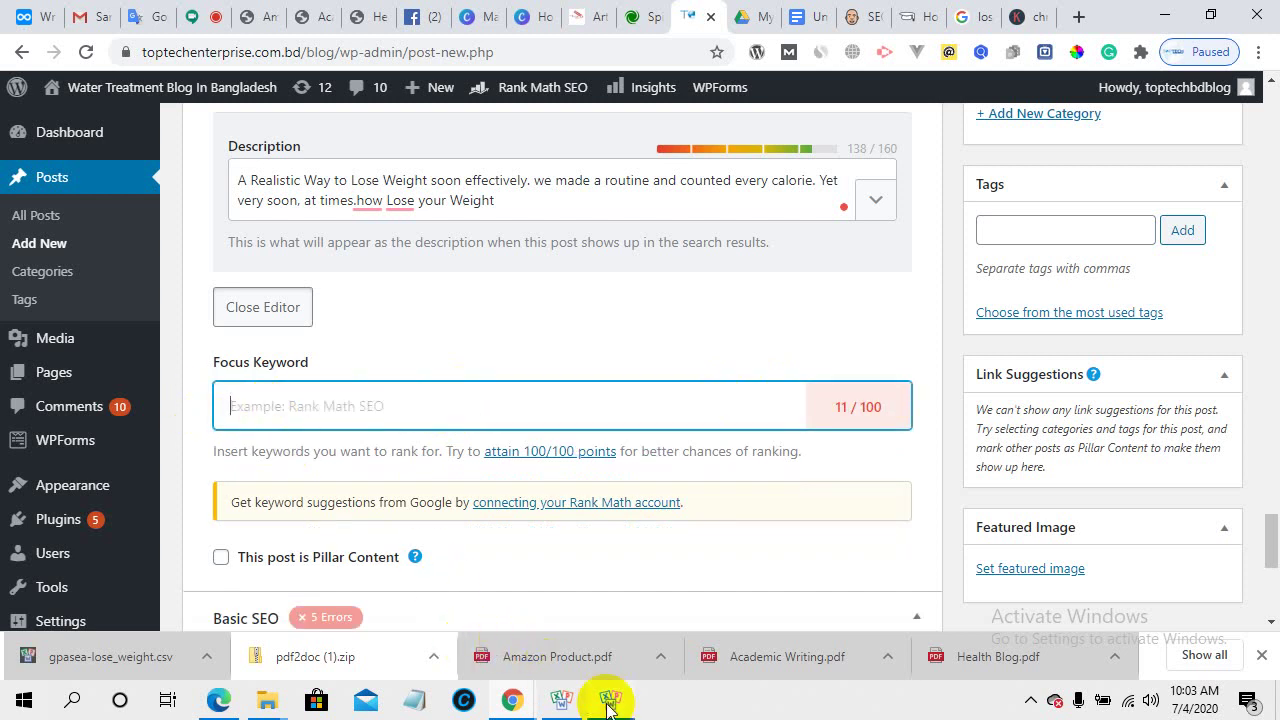
mouse_move(603, 697)
left_click(584, 639)
left_click(229, 212)
- Copy '7 day diet plan for weight loss' from cell A2 and add it as a Rank Math focus keyword
left_click(200, 195)
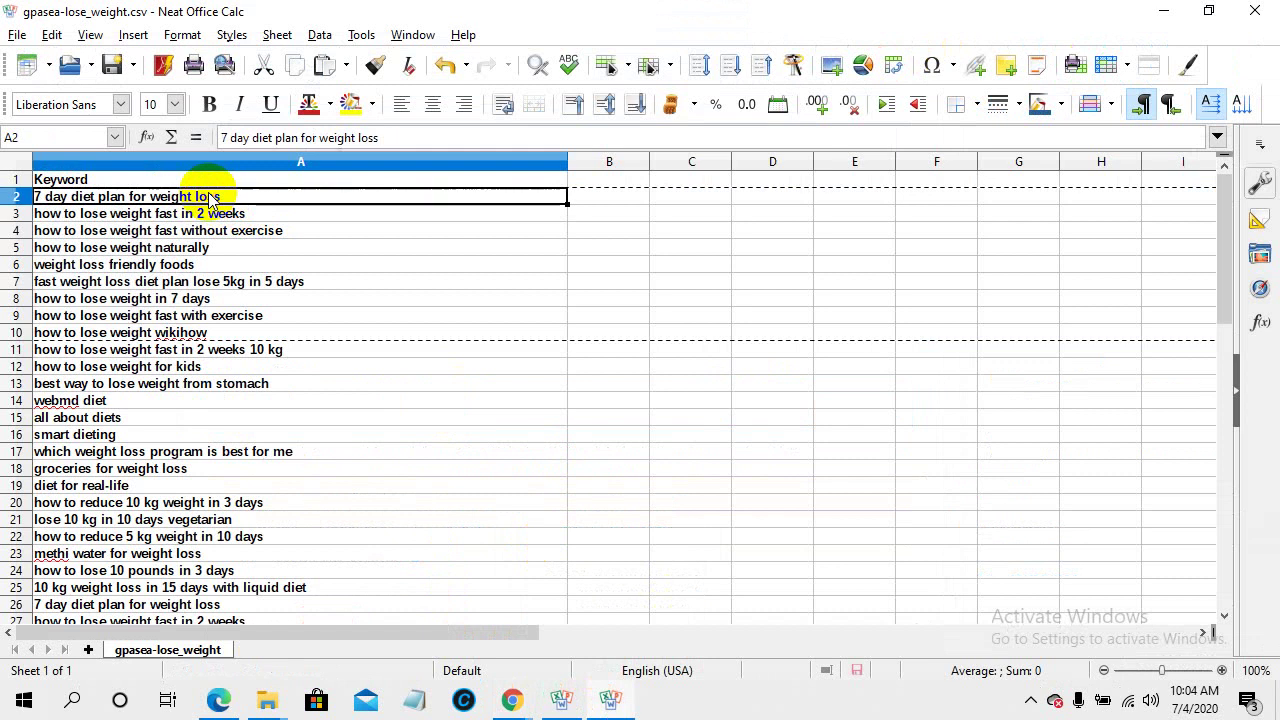
double_click(205, 195)
left_click_drag(224, 195, 57, 182)
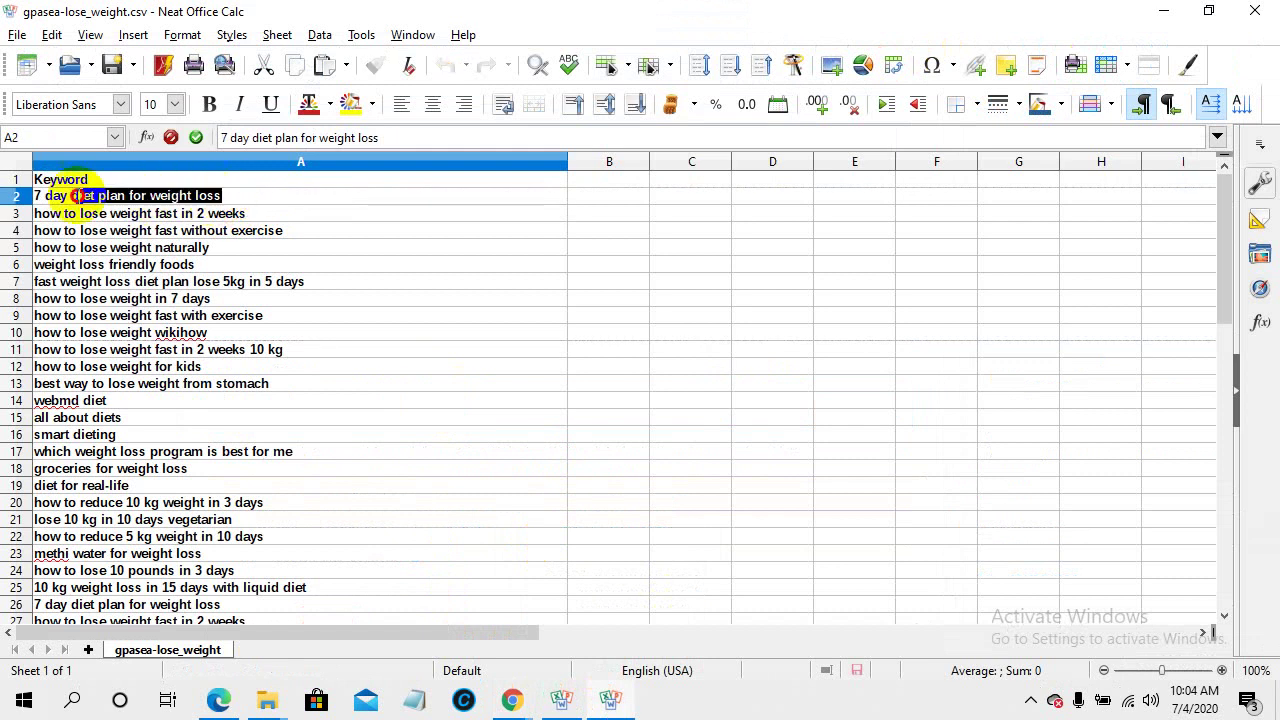
right_click(90, 192)
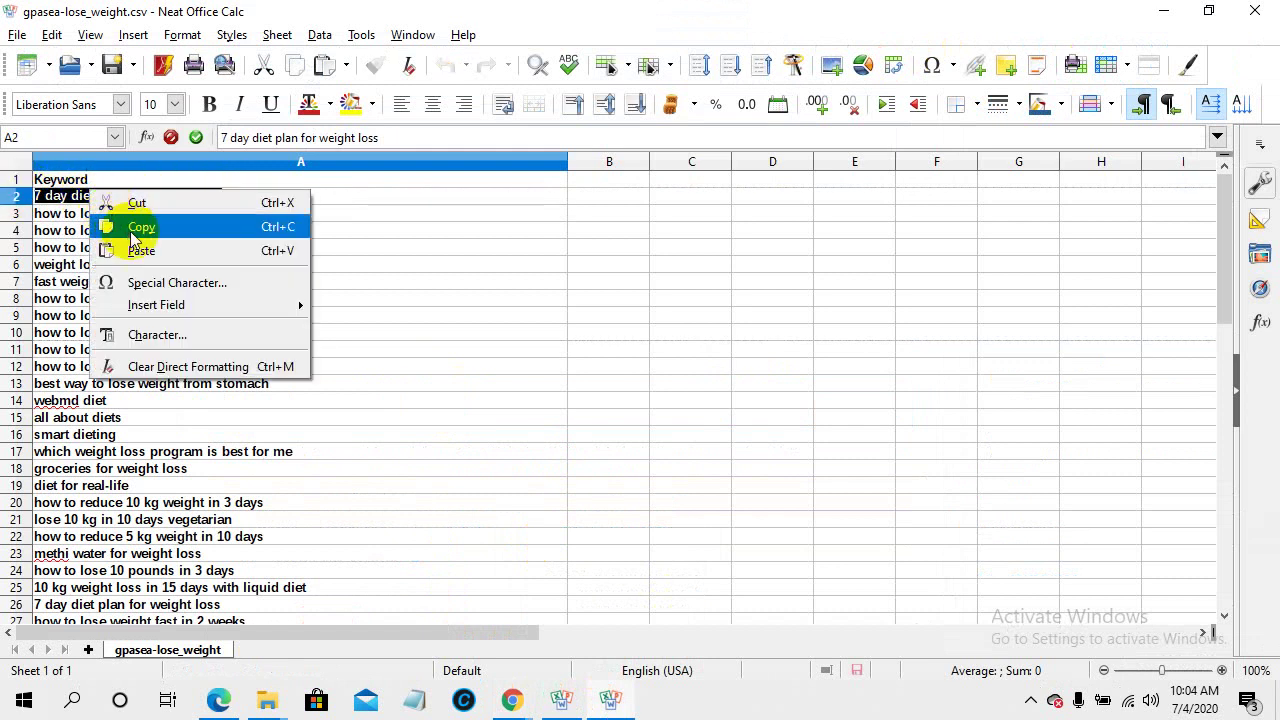
left_click(120, 226)
mouse_move(510, 695)
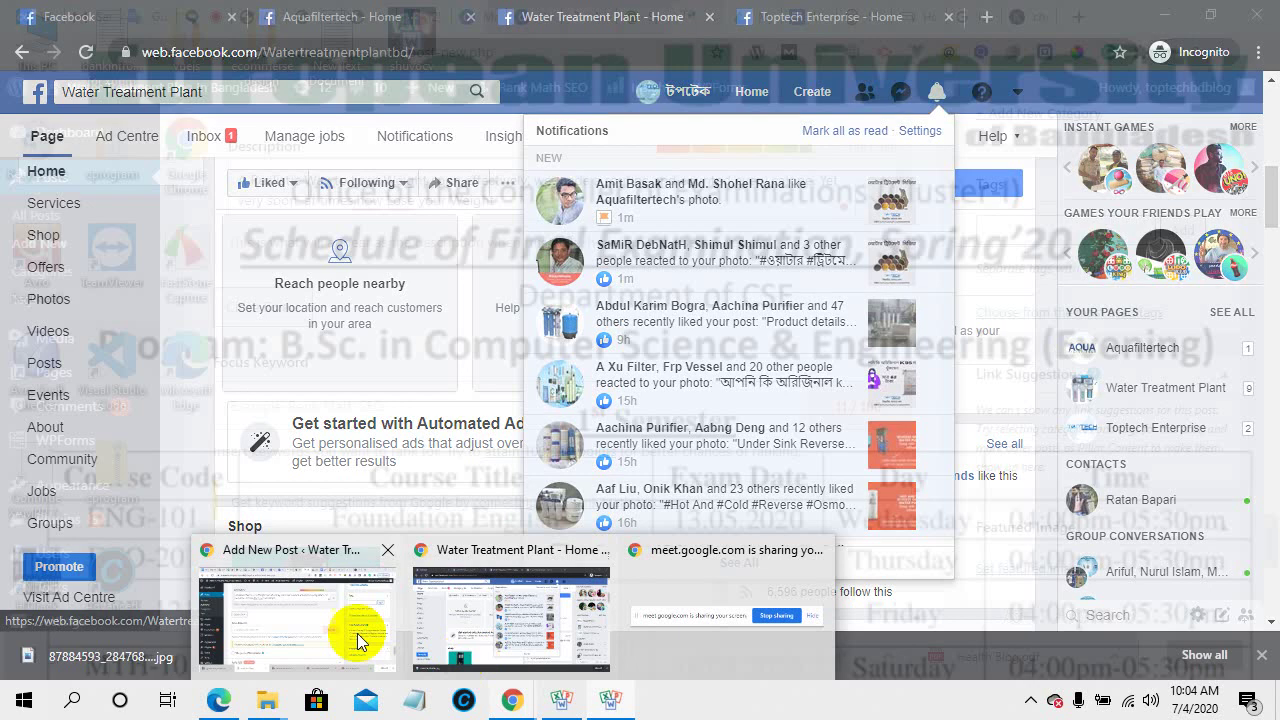
left_click(337, 628)
left_click(391, 386)
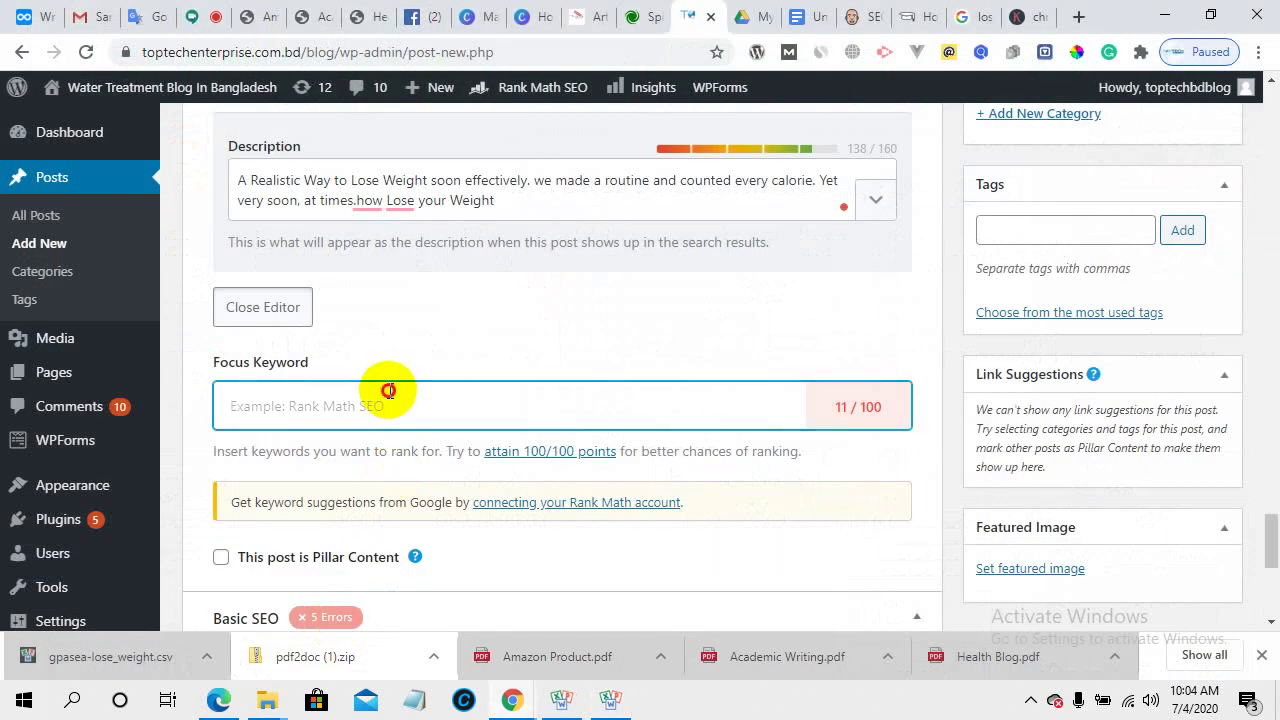
key("ctrl+v")
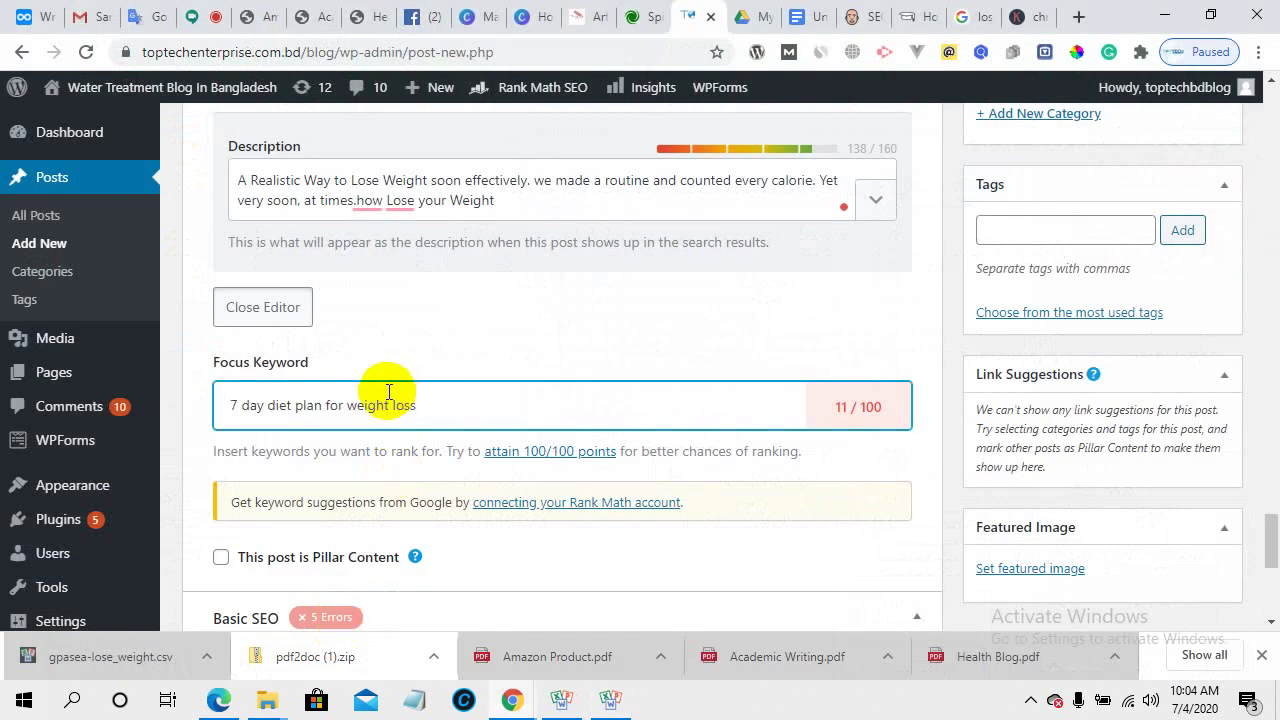
key("Return")
- Add cell A3's 'how to lose weight fast' variant as the second focus keyword
mouse_move(610, 700)
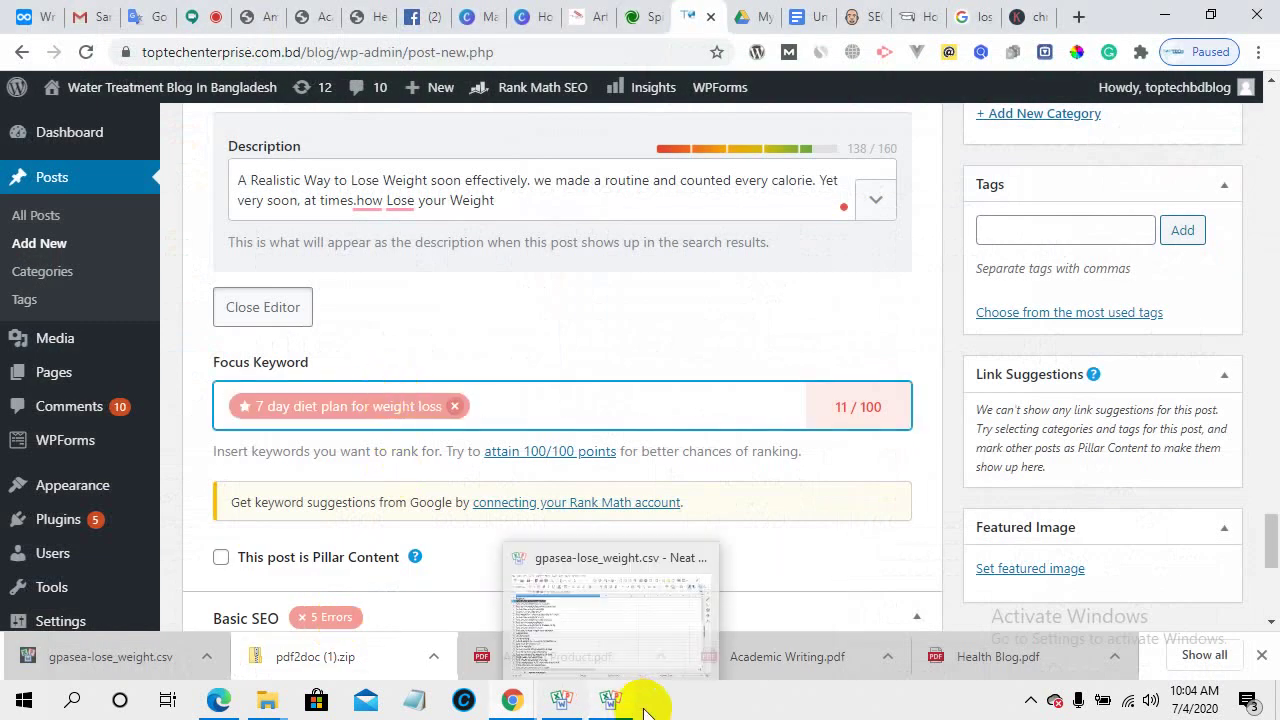
left_click(604, 640)
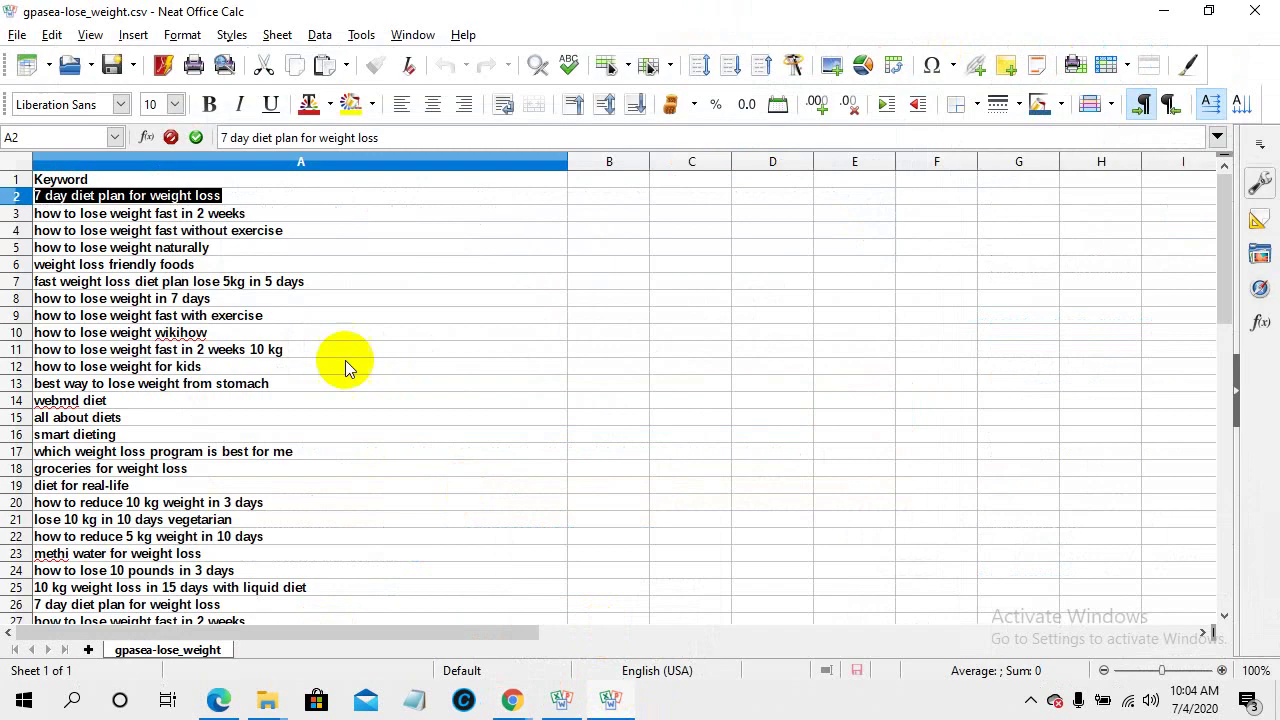
left_click(170, 212)
right_click(172, 210)
left_click(225, 250)
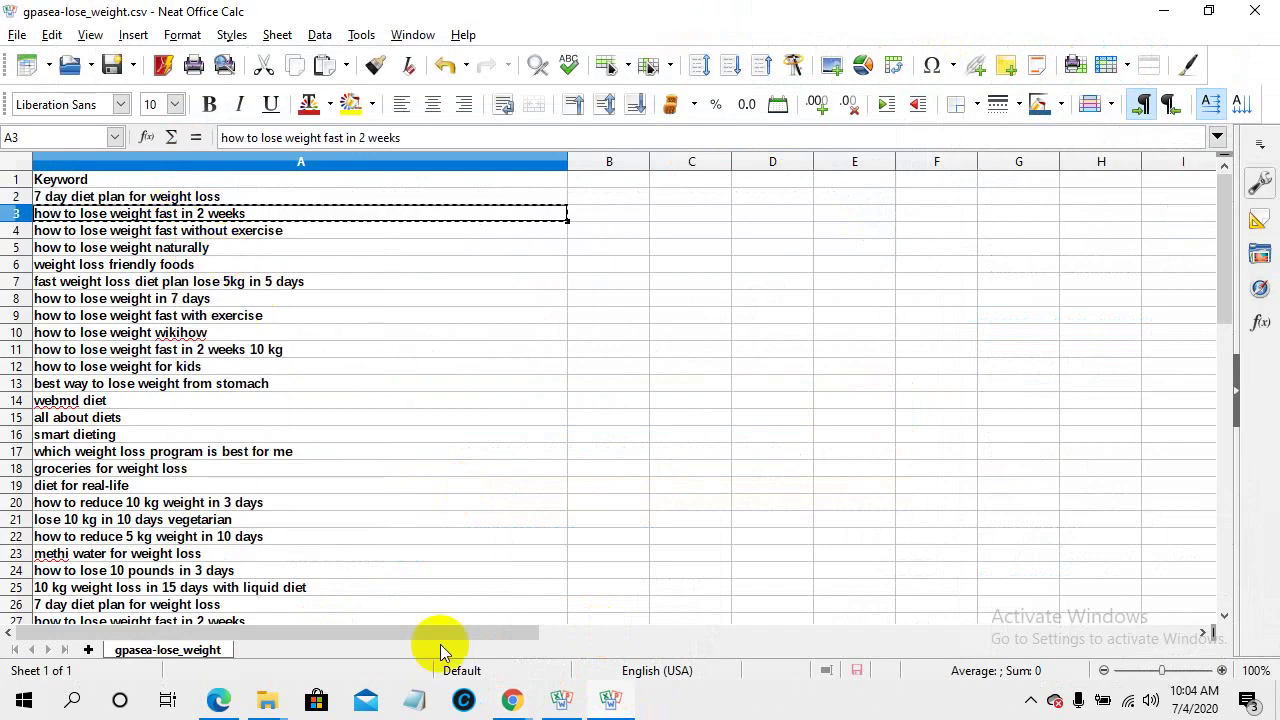
mouse_move(508, 697)
left_click(295, 616)
left_click(574, 419)
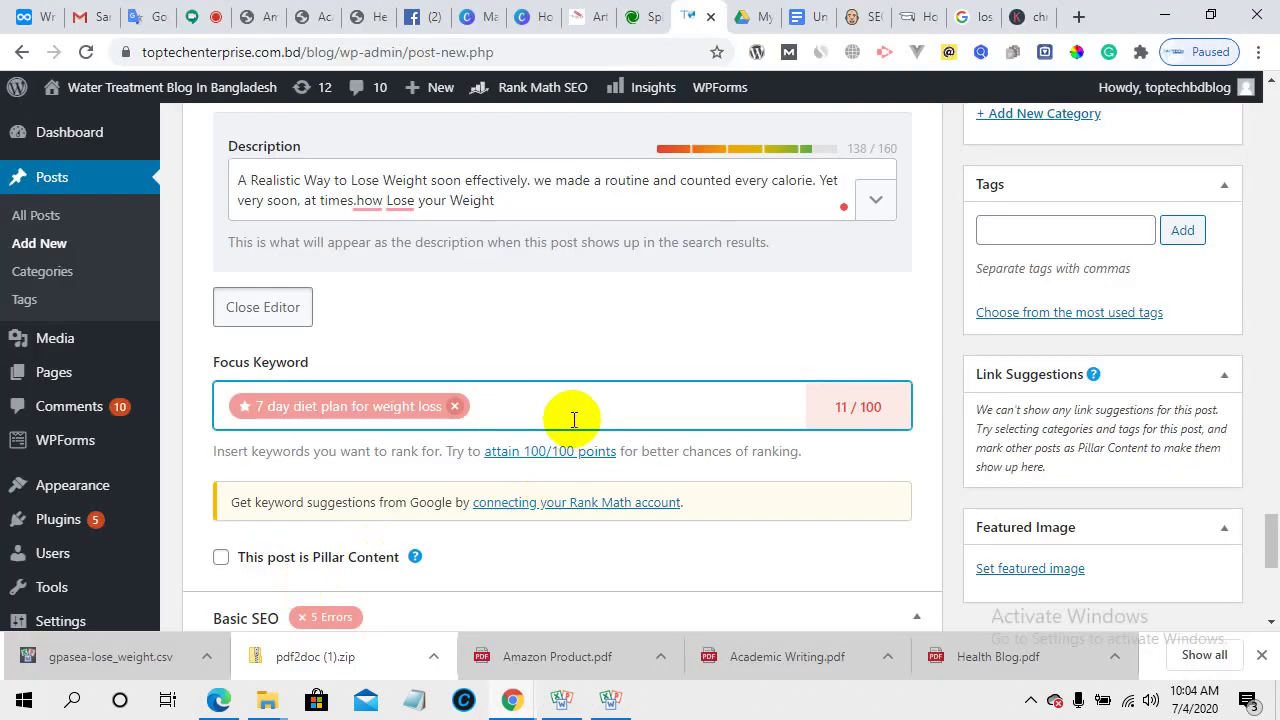
key("ctrl+v")
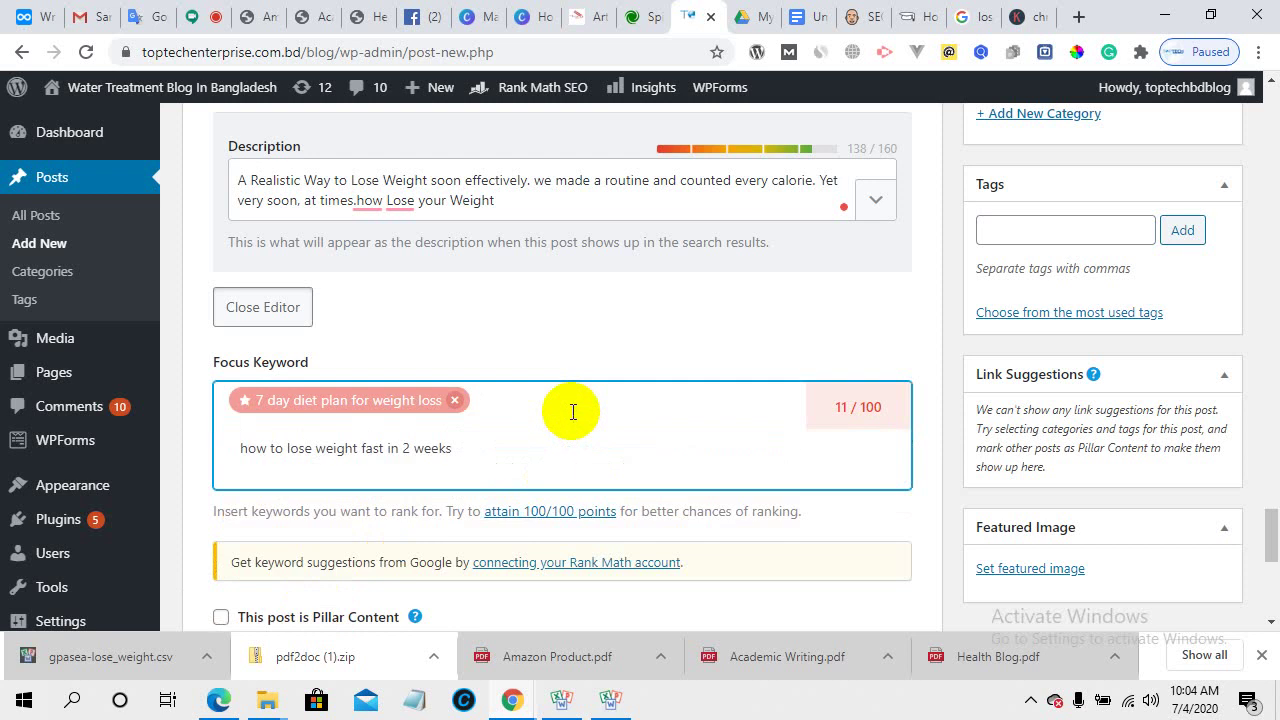
key("Return")
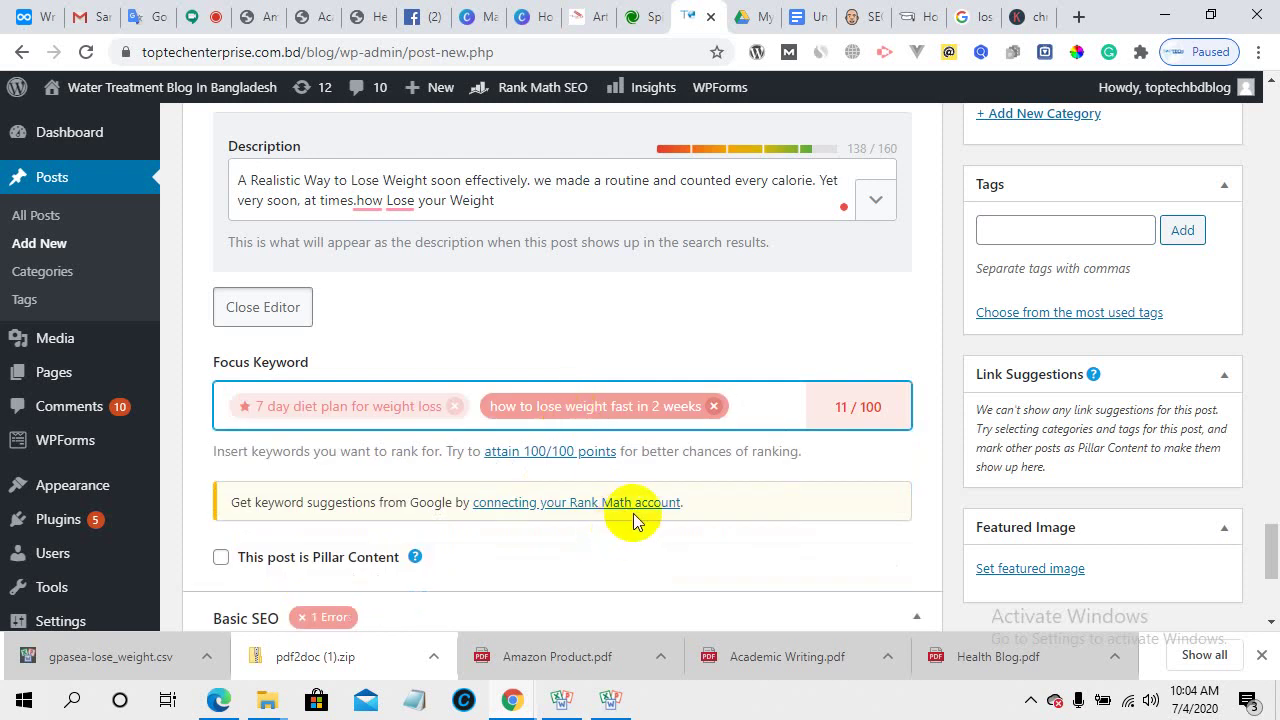
- Add 'how to lose weight fast without exercise' from cell A4 as the third focus keyword
mouse_move(520, 697)
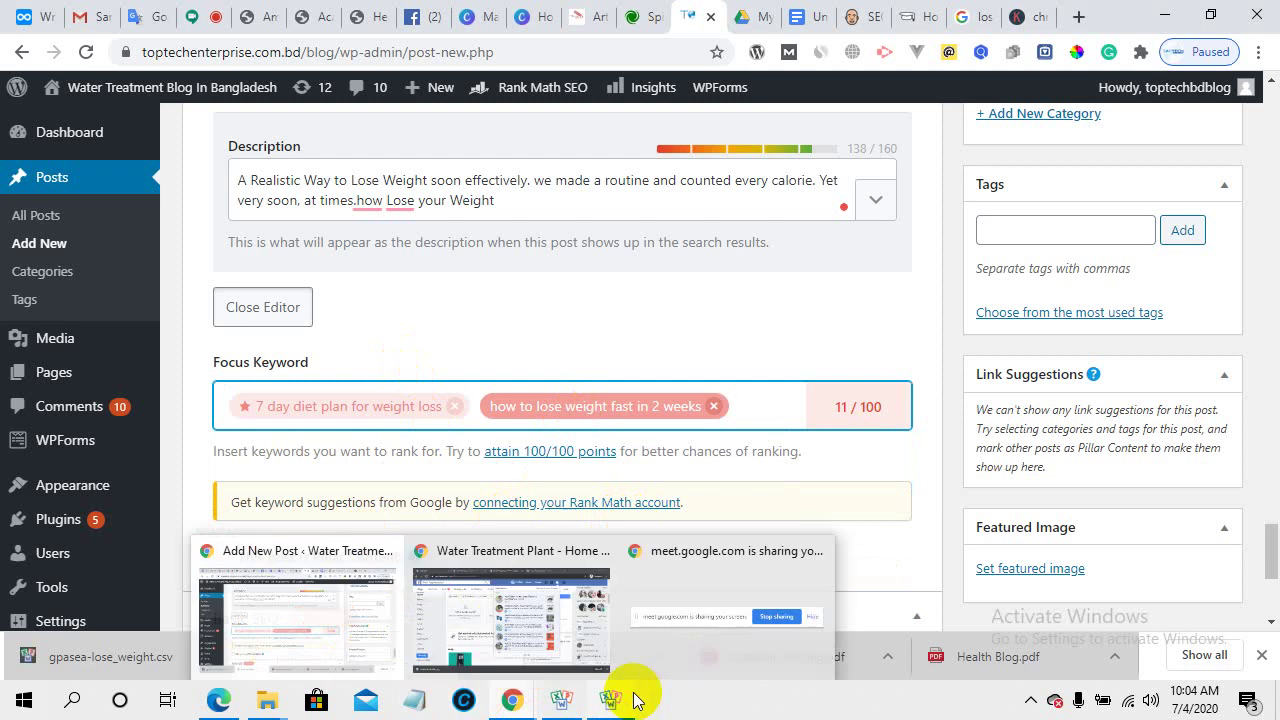
left_click(497, 622)
left_click(224, 233)
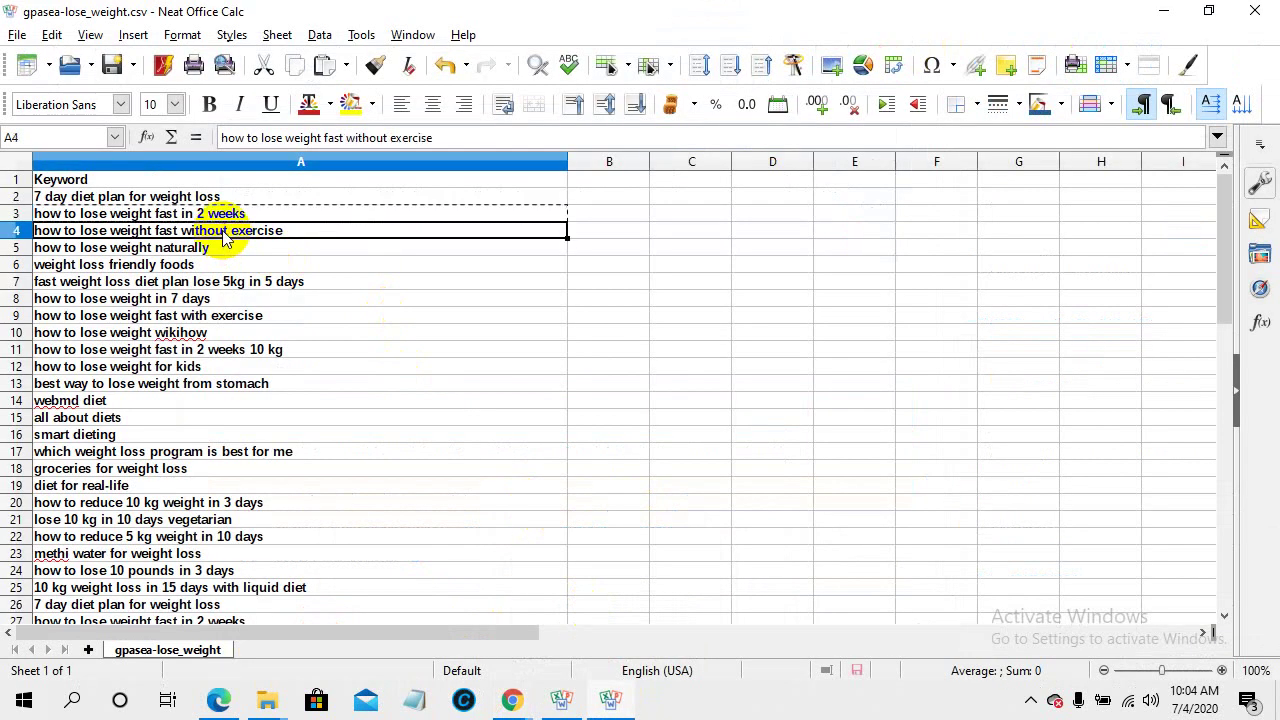
right_click(224, 236)
left_click(273, 266)
mouse_move(583, 700)
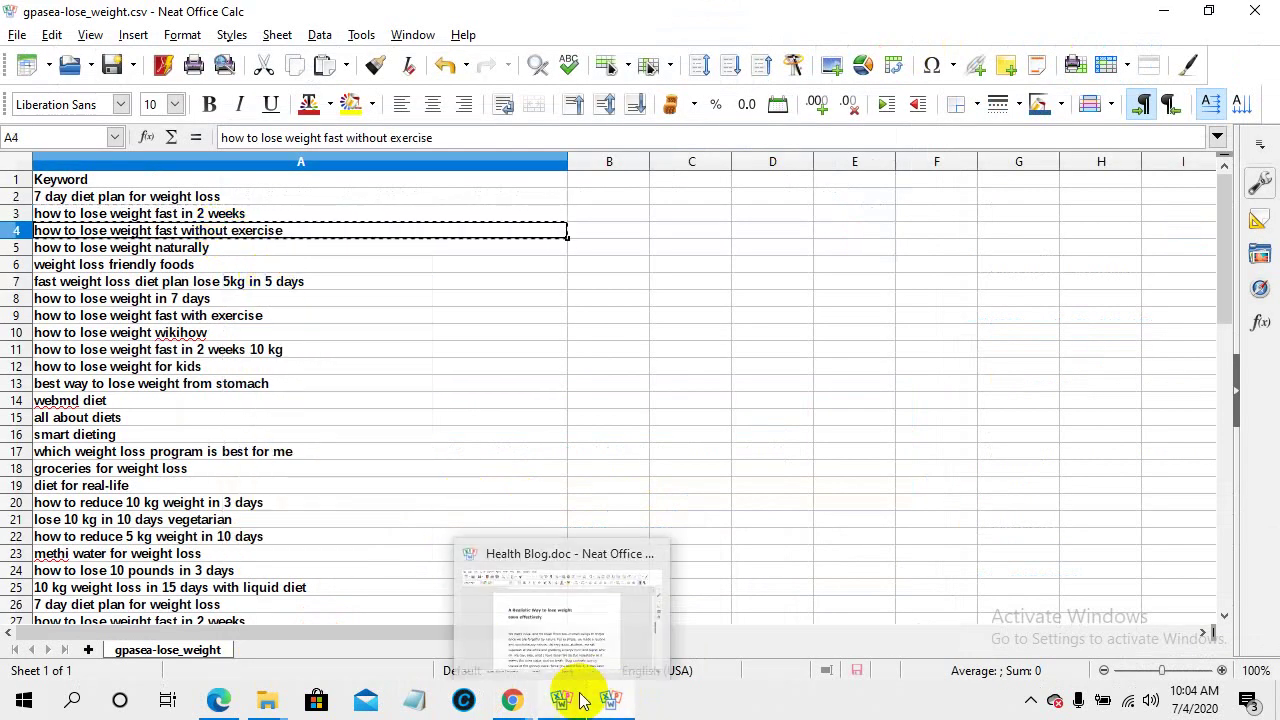
mouse_move(511, 700)
left_click(354, 620)
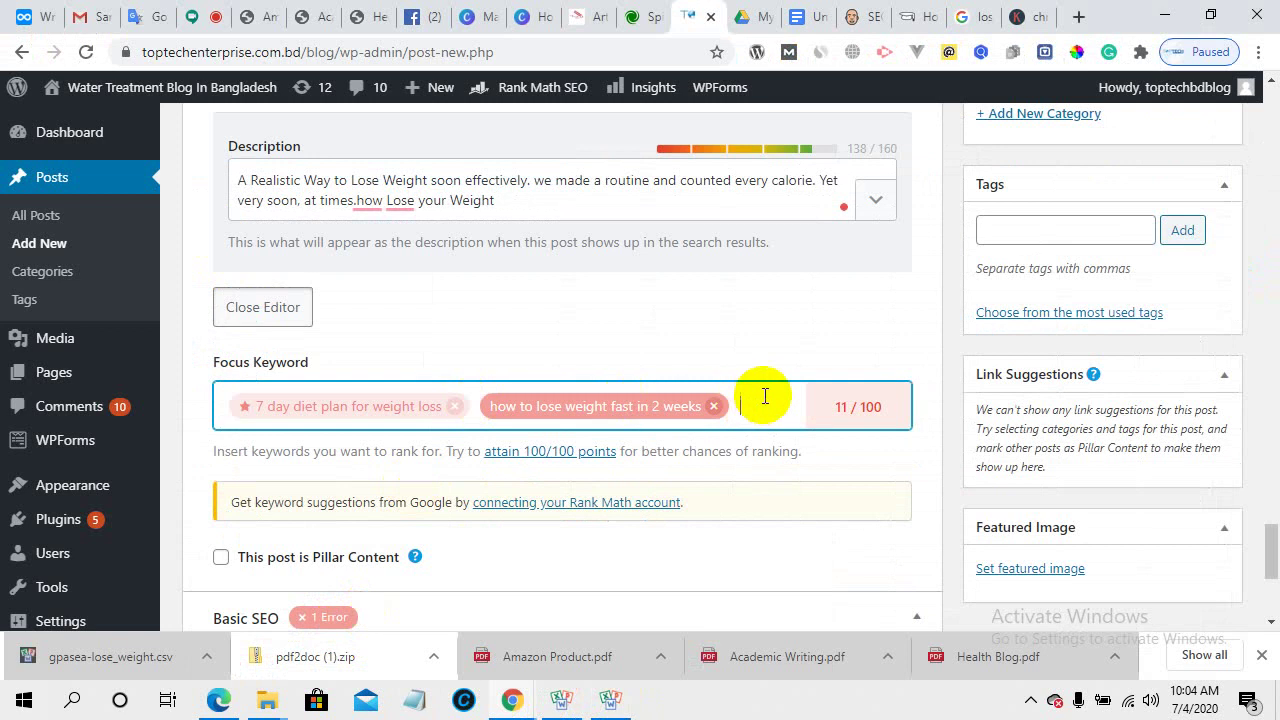
key("ctrl+v")
key("Return")
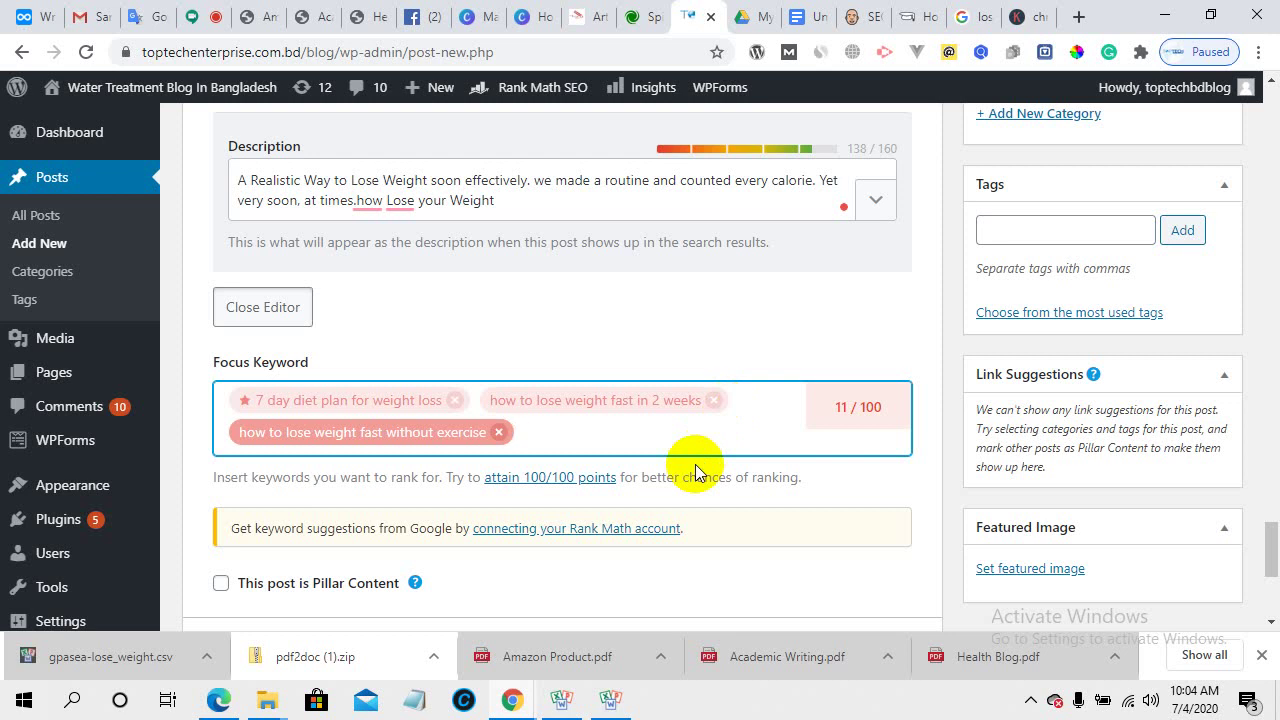
- Append 'how to lose weight fast without exercise' to the meta description and delete ' Yet very soon, at times' (154/160)
left_click(470, 192)
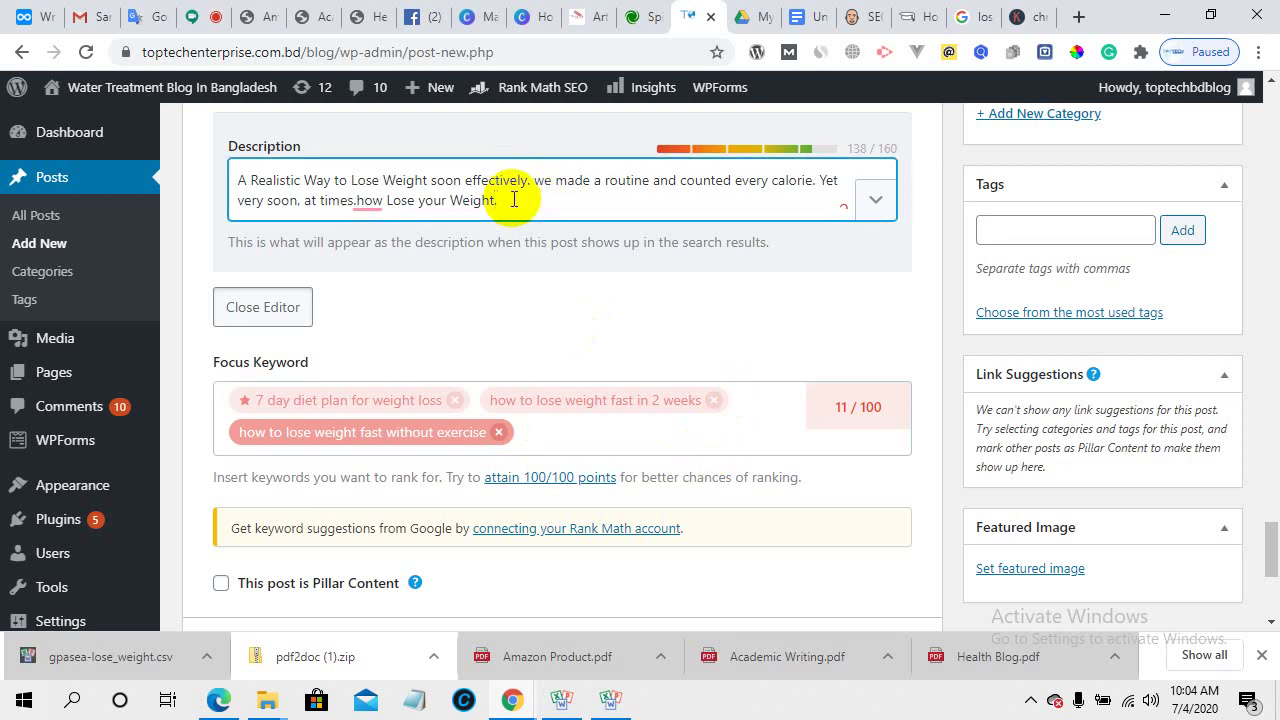
key("ctrl+v")
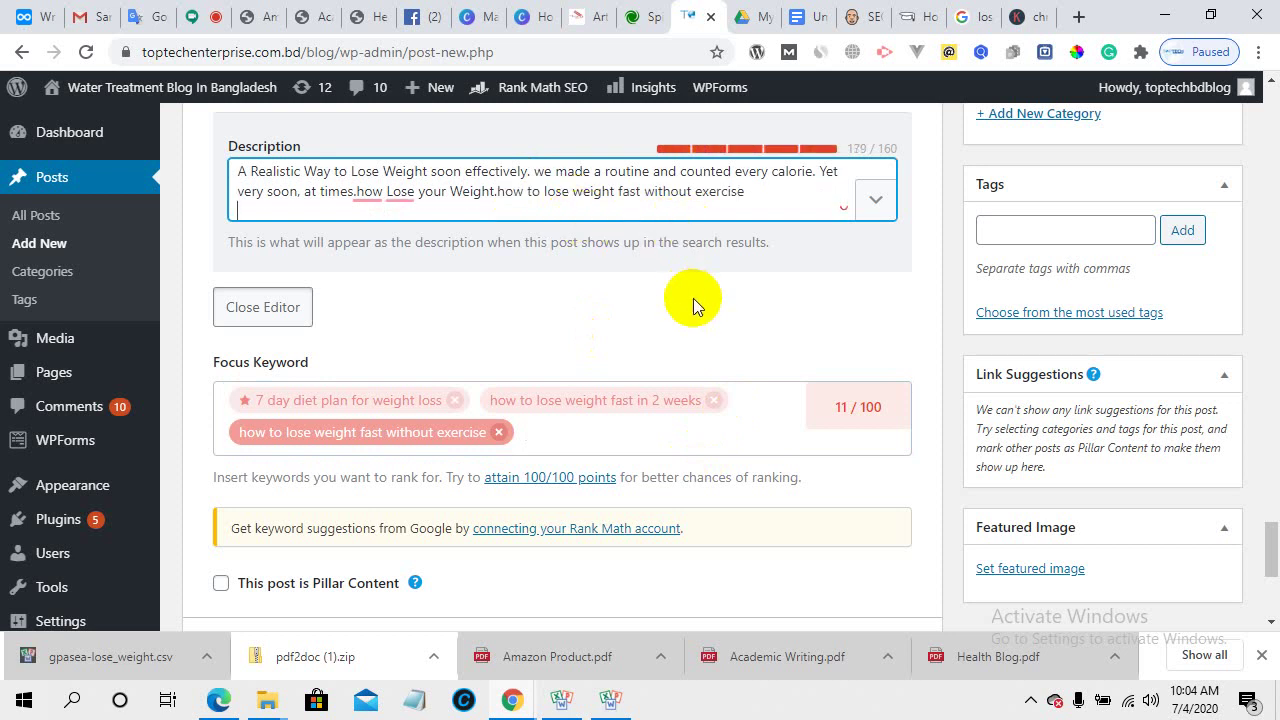
scroll(697, 320, "up", 2)
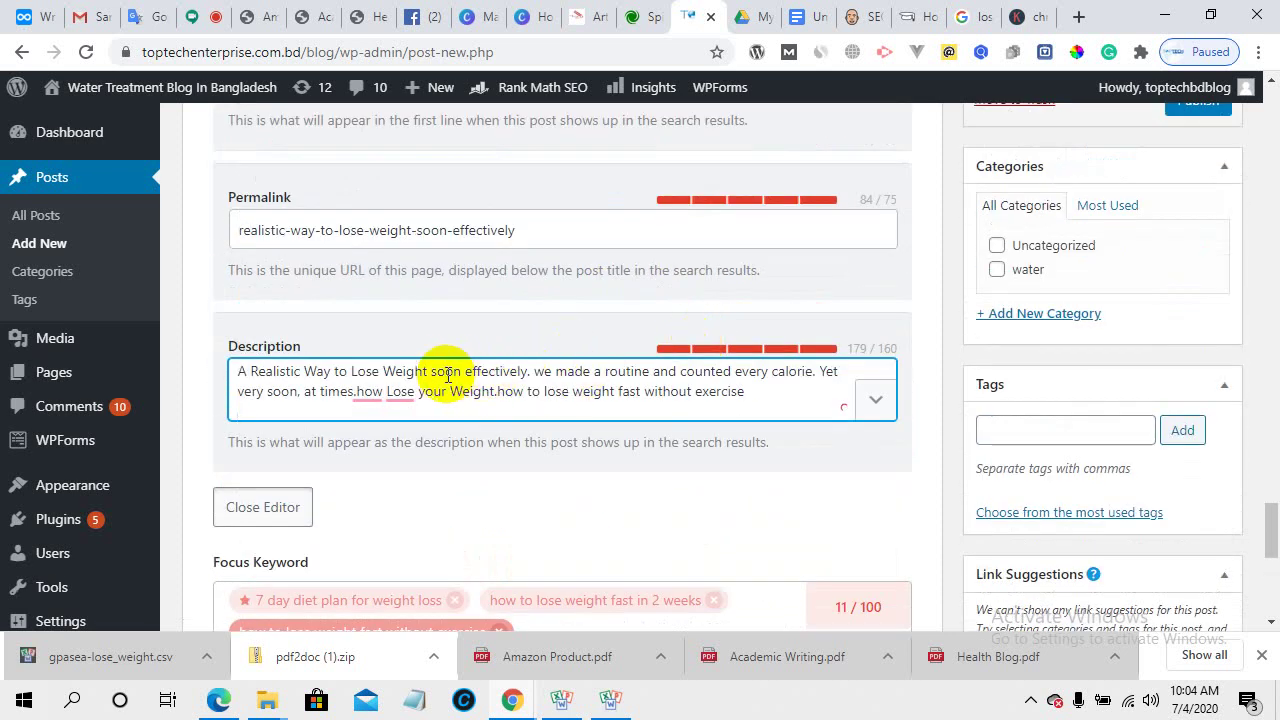
left_click_drag(533, 370, 660, 375)
left_click(658, 372)
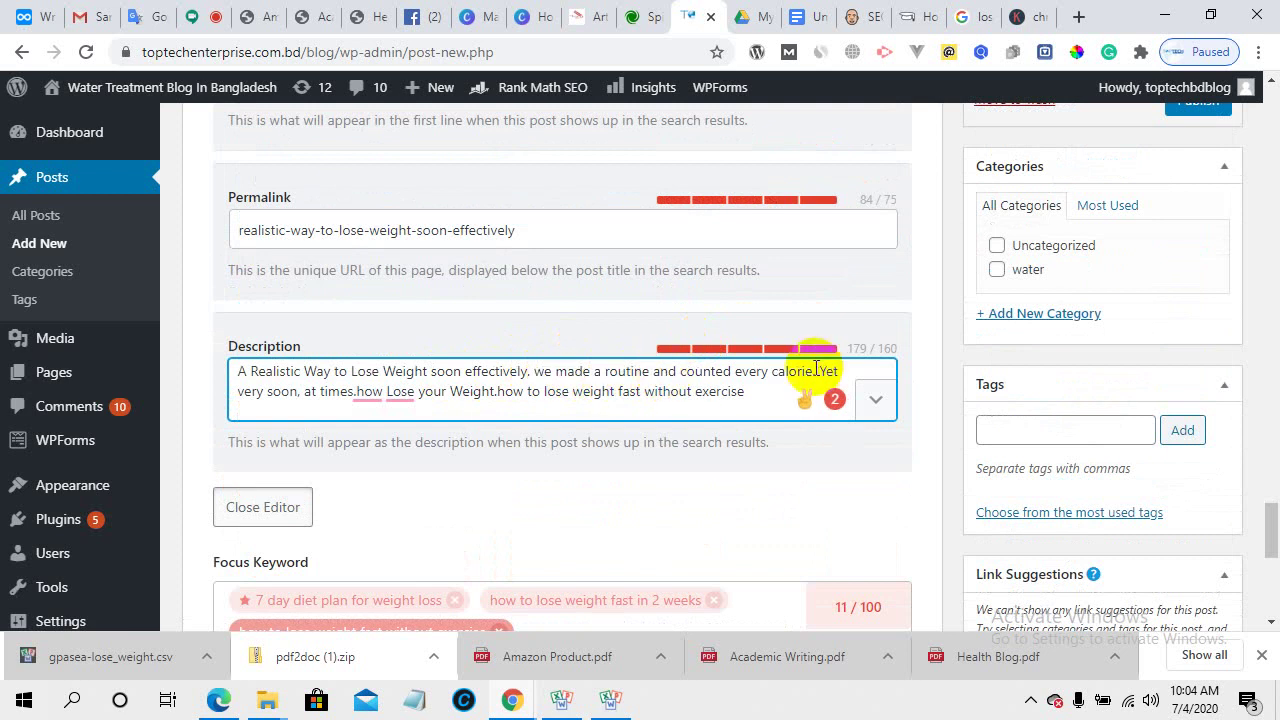
left_click_drag(817, 370, 360, 391)
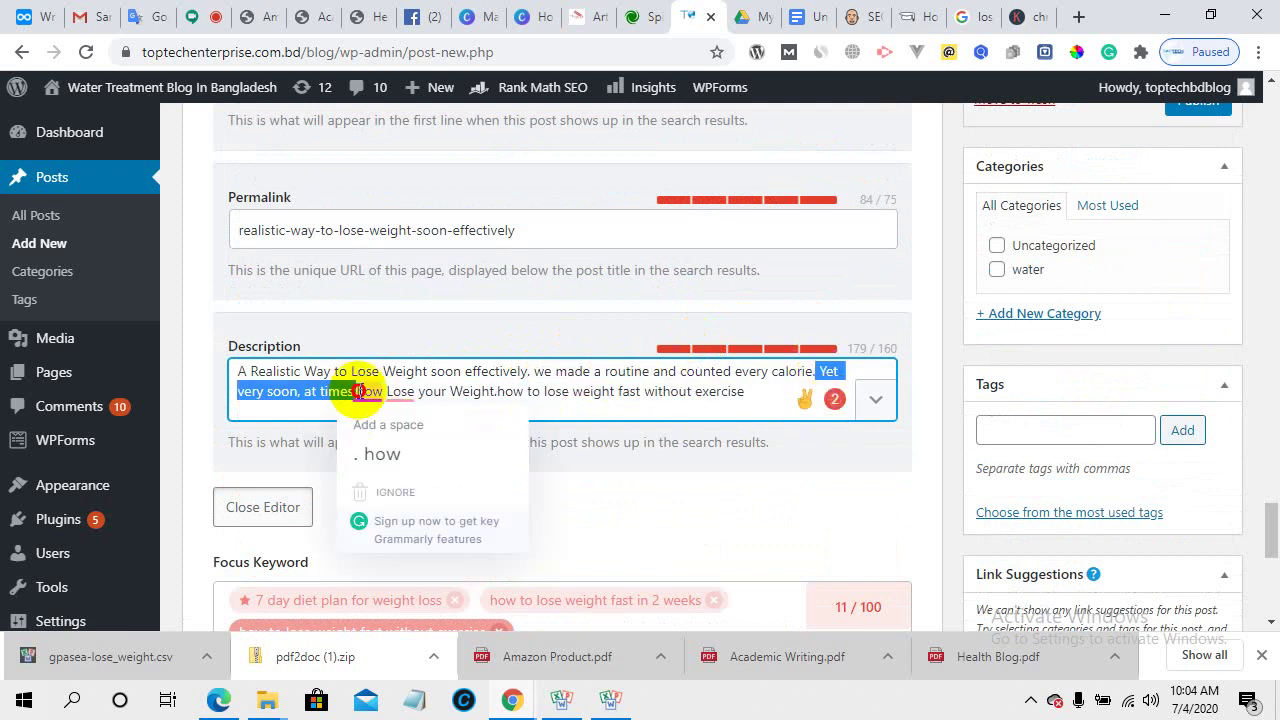
key("BackSpace")
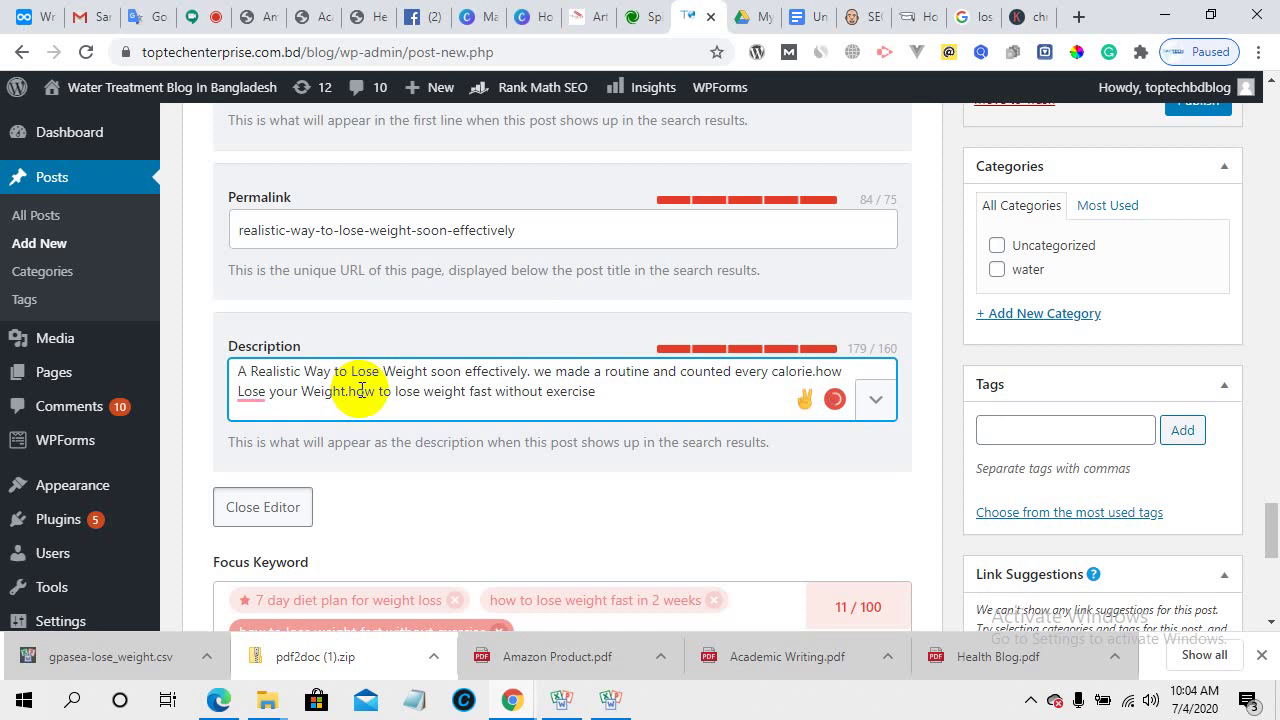
left_click(605, 395)
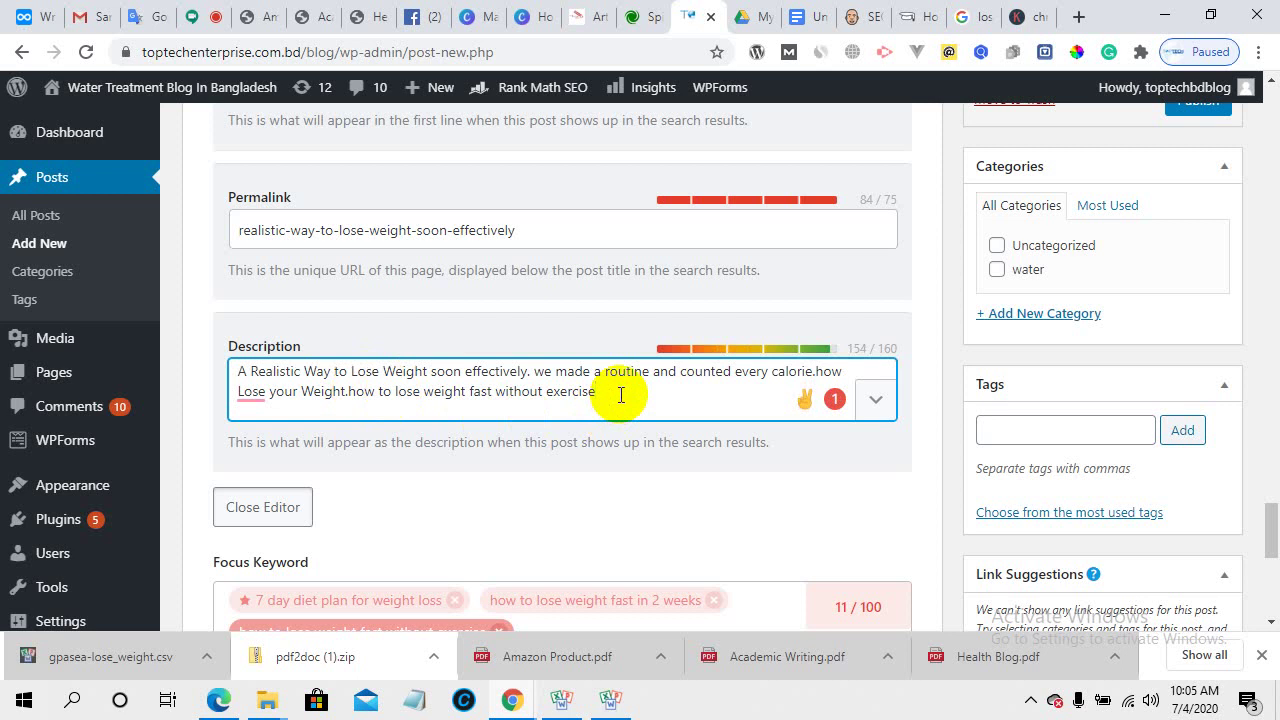
- Add 'how to lose weight naturally' from cell A5 as the fourth focus keyword
scroll(620, 395, "down", 3)
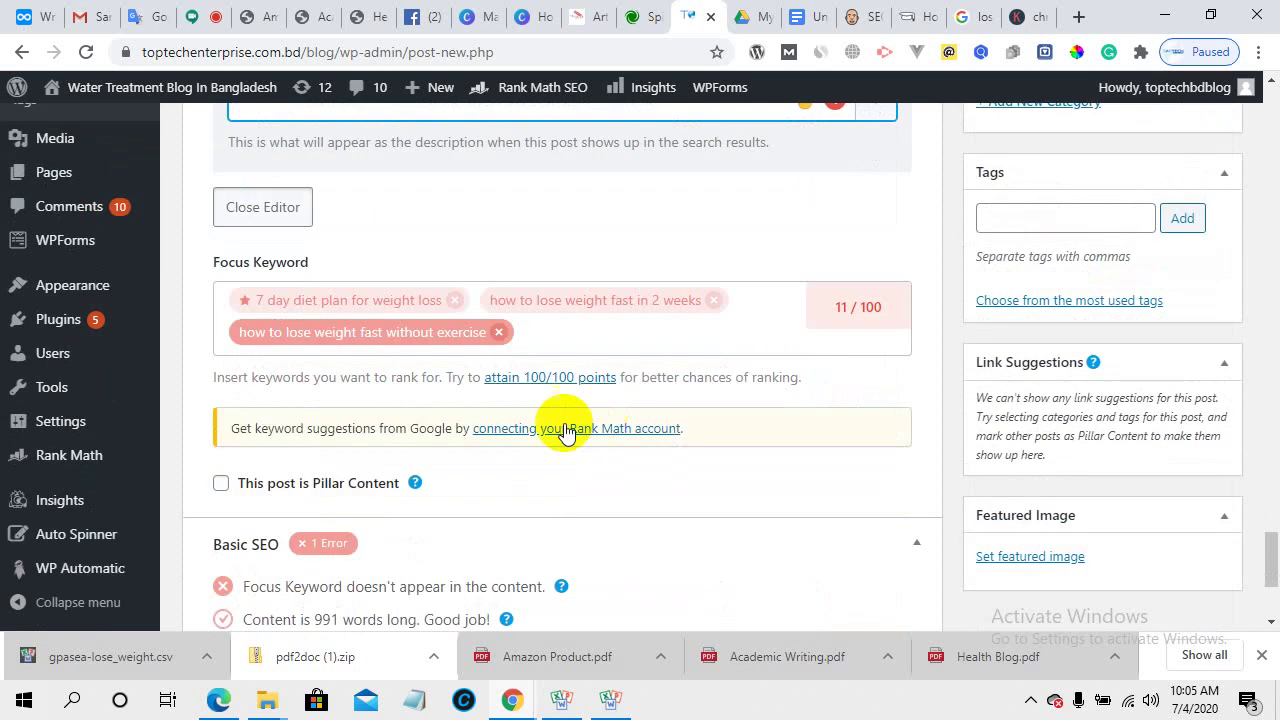
mouse_move(610, 698)
left_click(605, 668)
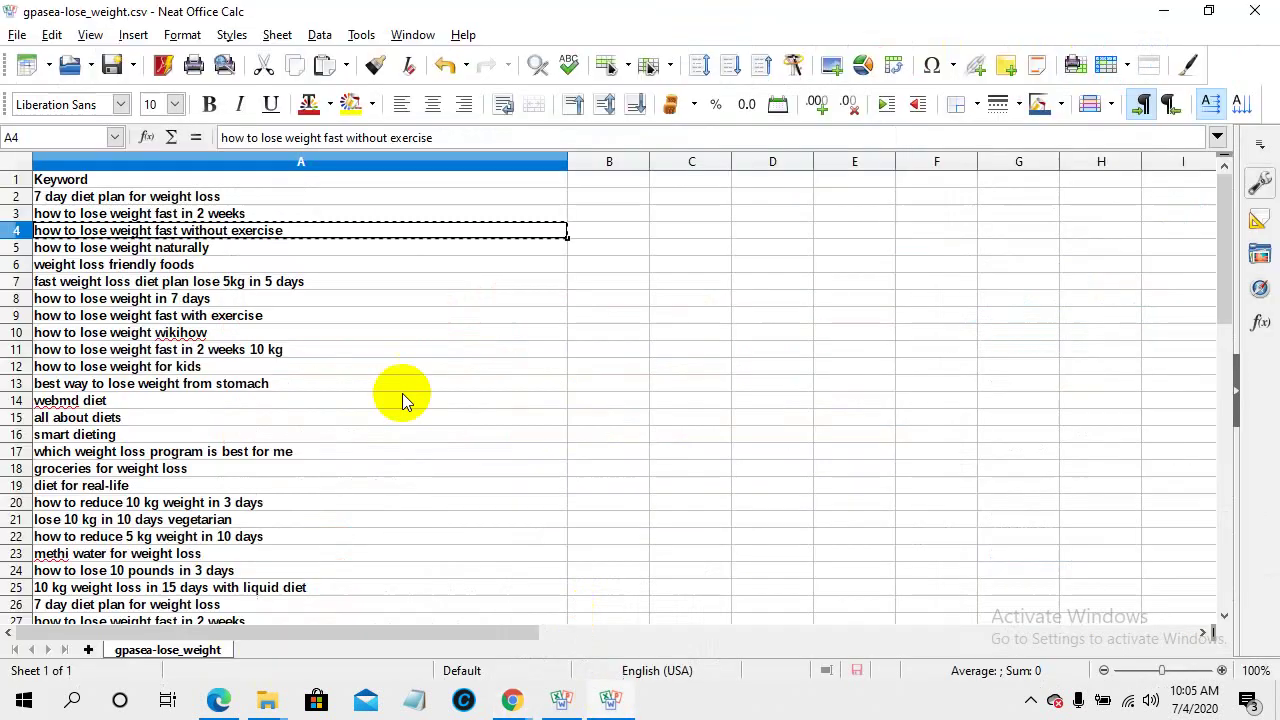
key("ctrl+c")
left_click(152, 247)
right_click(157, 249)
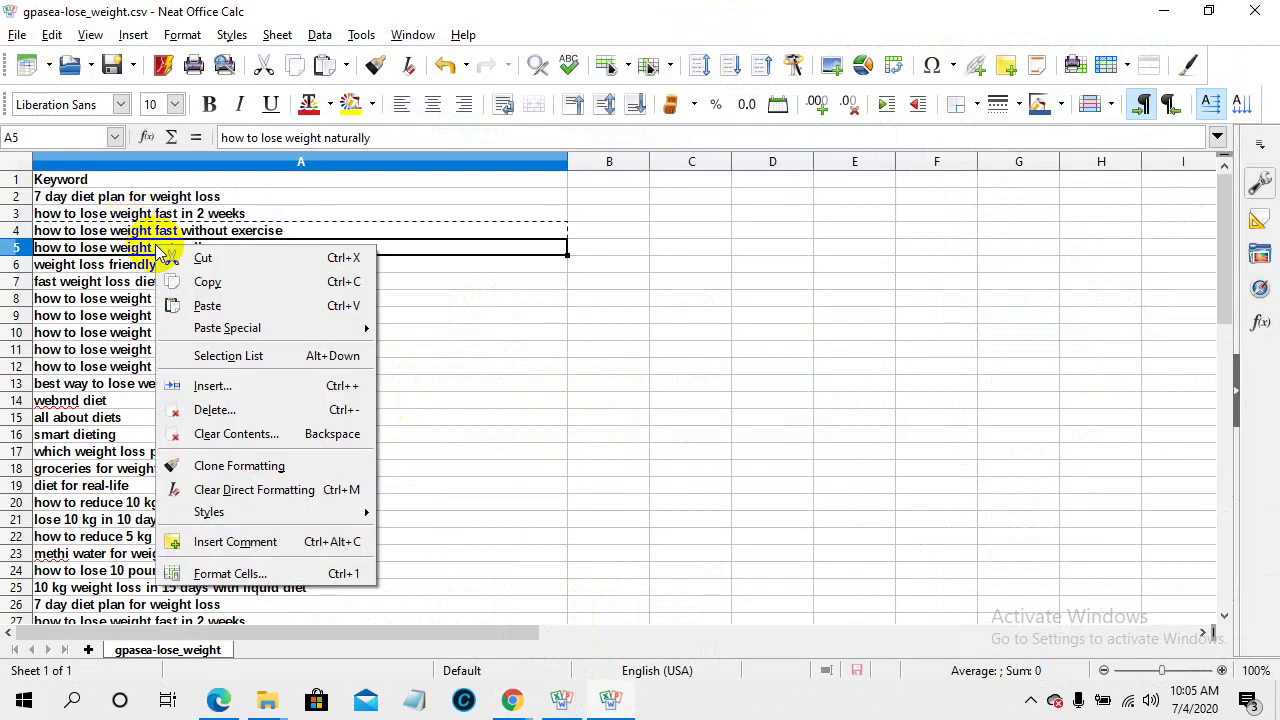
left_click(195, 281)
mouse_move(509, 699)
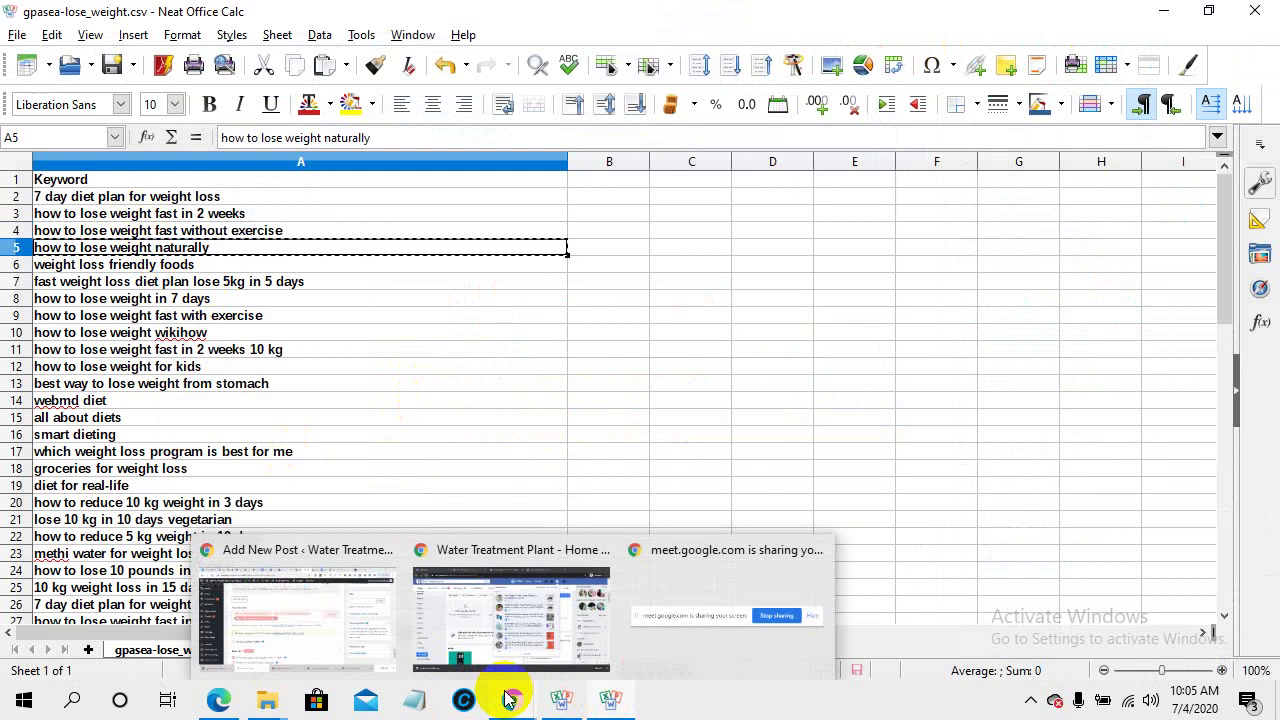
left_click(343, 614)
left_click(549, 338)
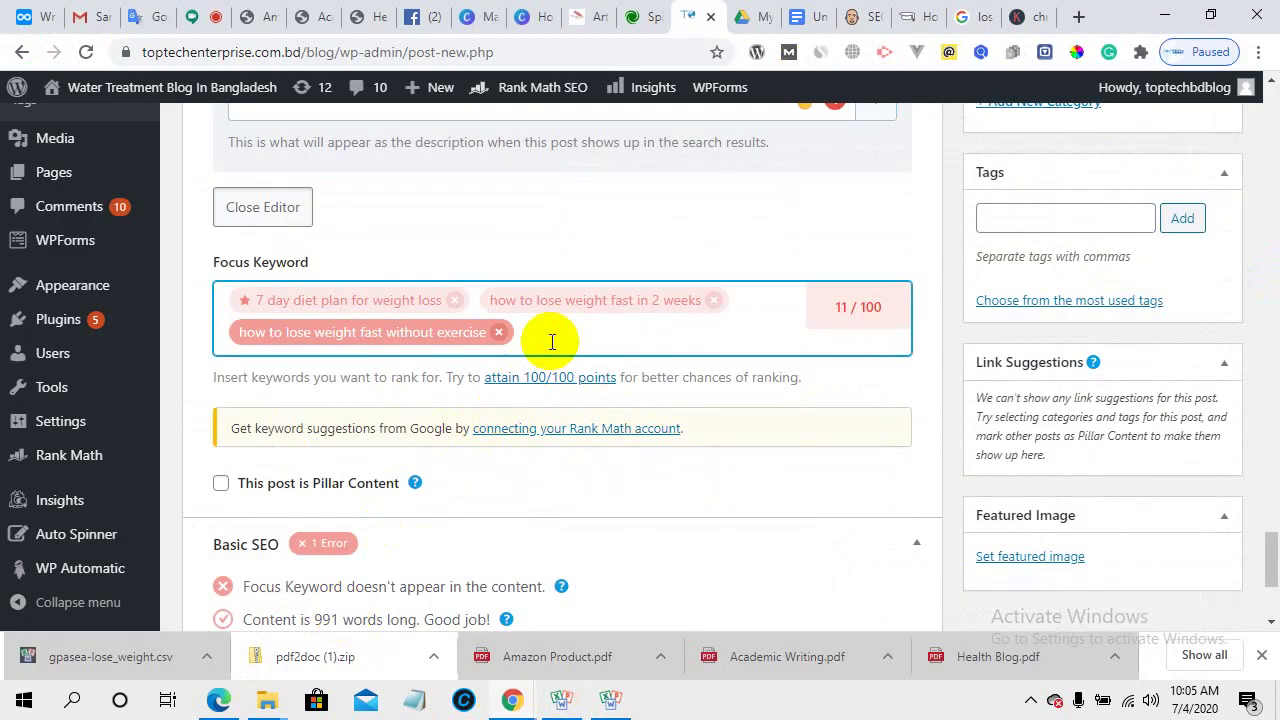
key("ctrl+v")
key("Return")
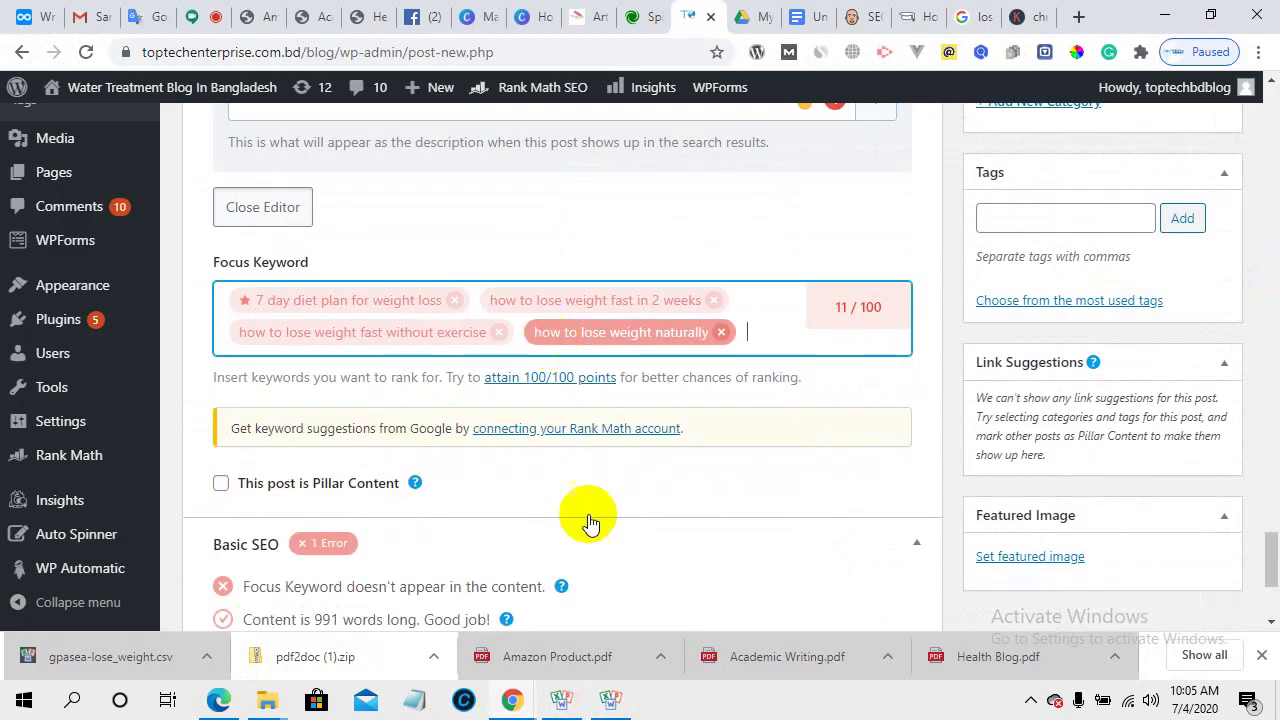
- Add 'weight loss friendly foods' from cell A6 as the fifth focus keyword
left_click(622, 612)
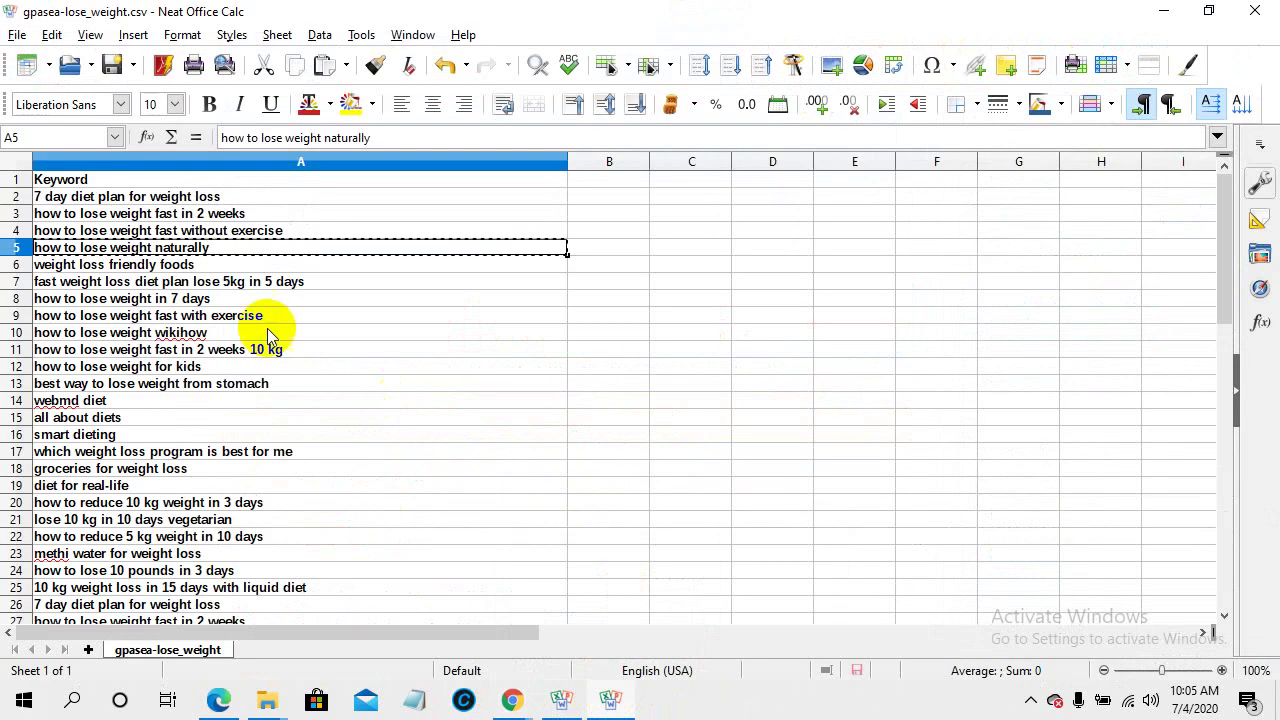
key("ctrl+c")
left_click(218, 264)
right_click(220, 264)
left_click(248, 299)
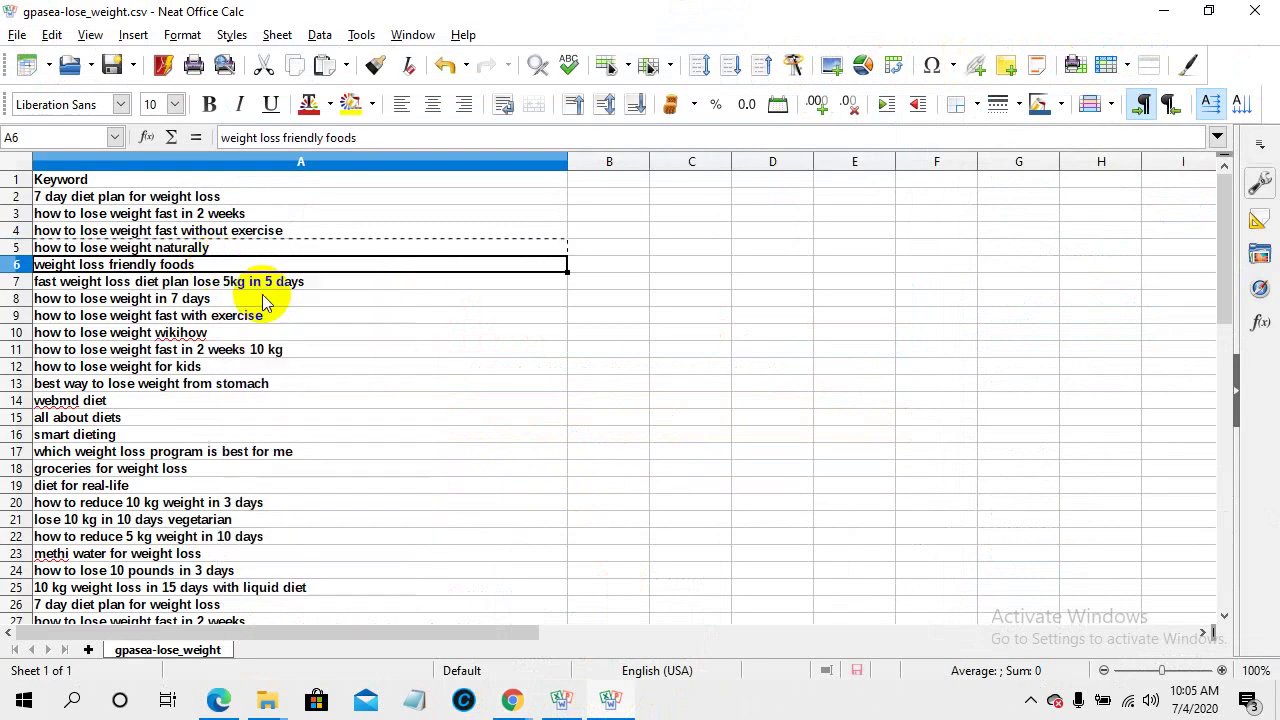
mouse_move(511, 700)
left_click(427, 633)
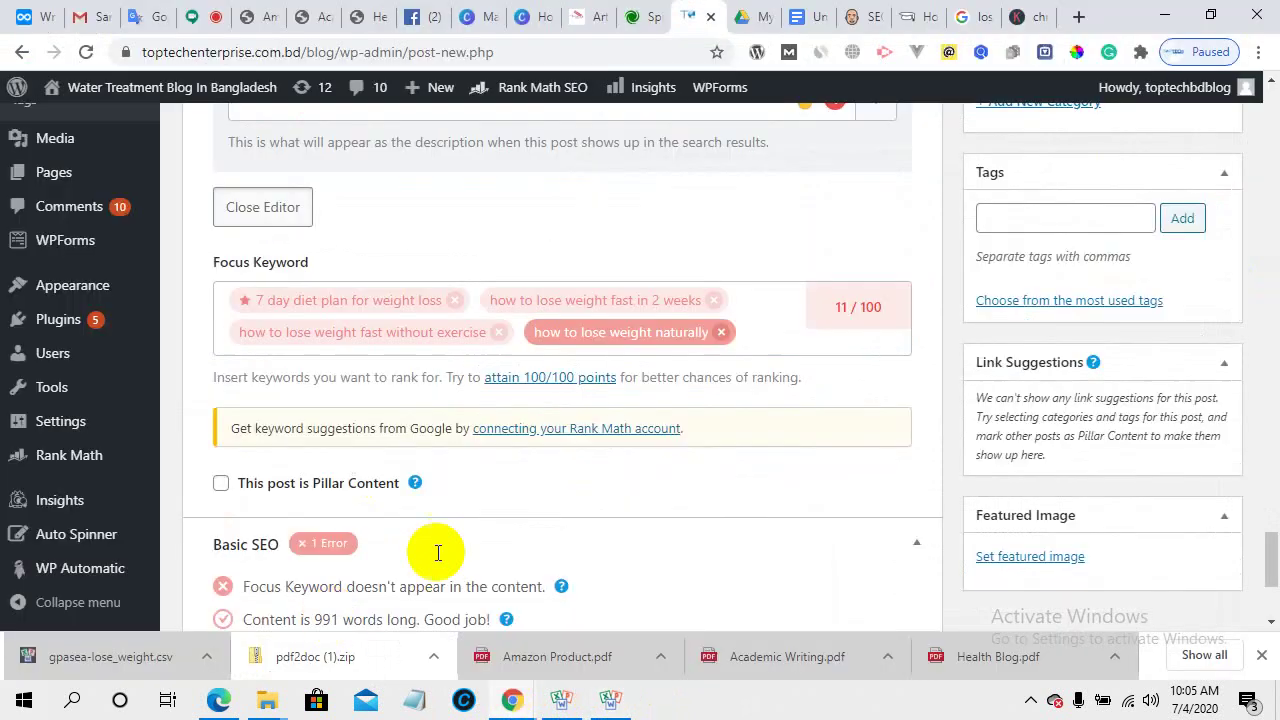
key("ctrl+v")
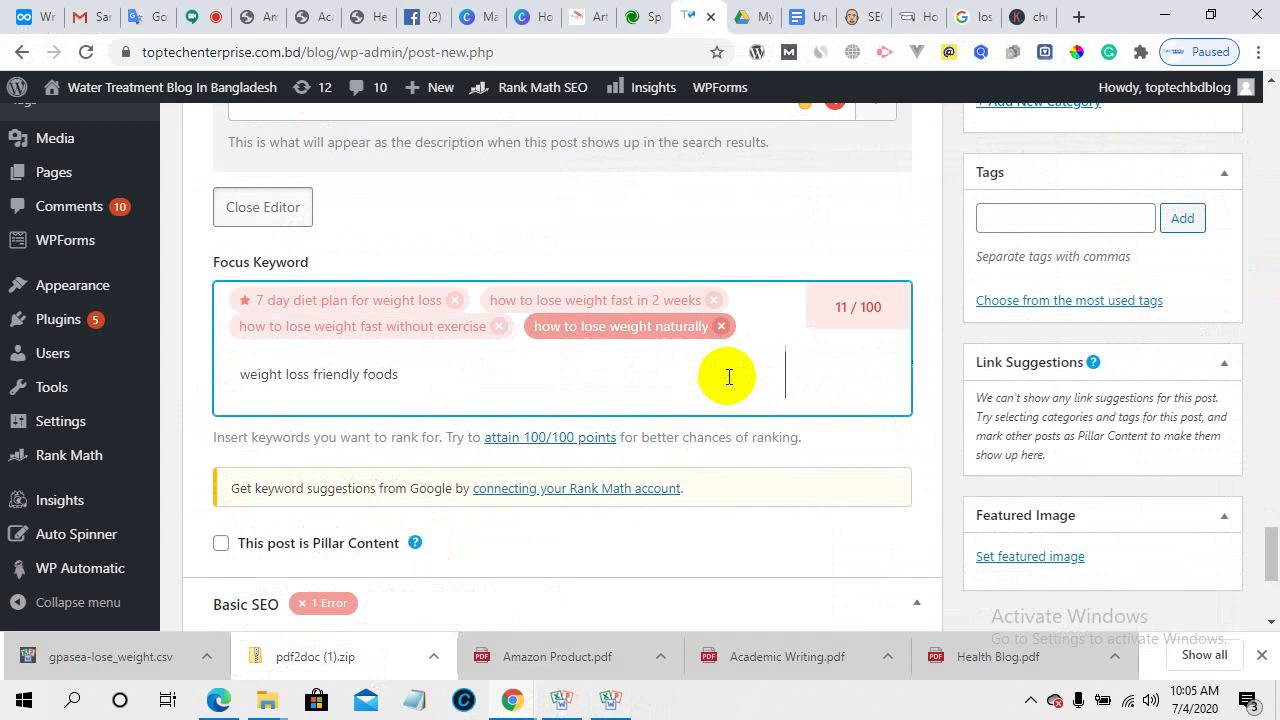
key("Return")
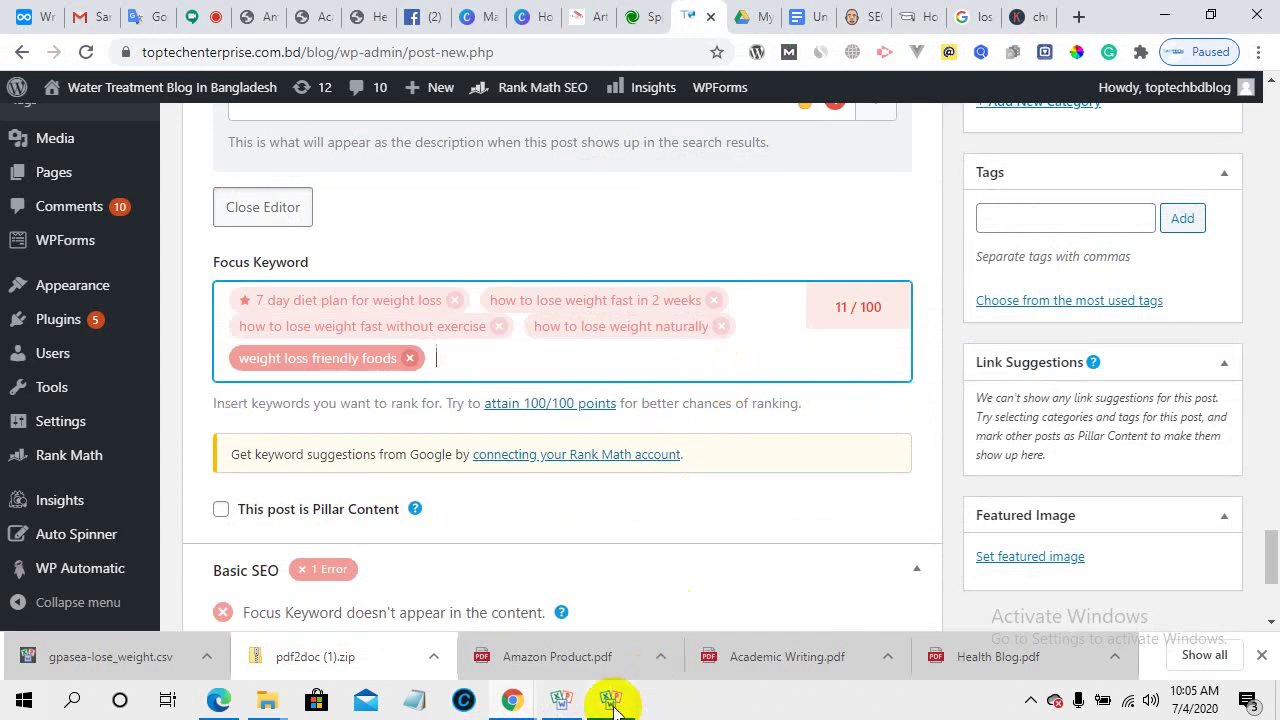
- Copy 'how to lose weight in 7 days' from cell A8 and try adding it as a keyword
mouse_move(610, 698)
left_click(600, 640)
left_click(235, 281)
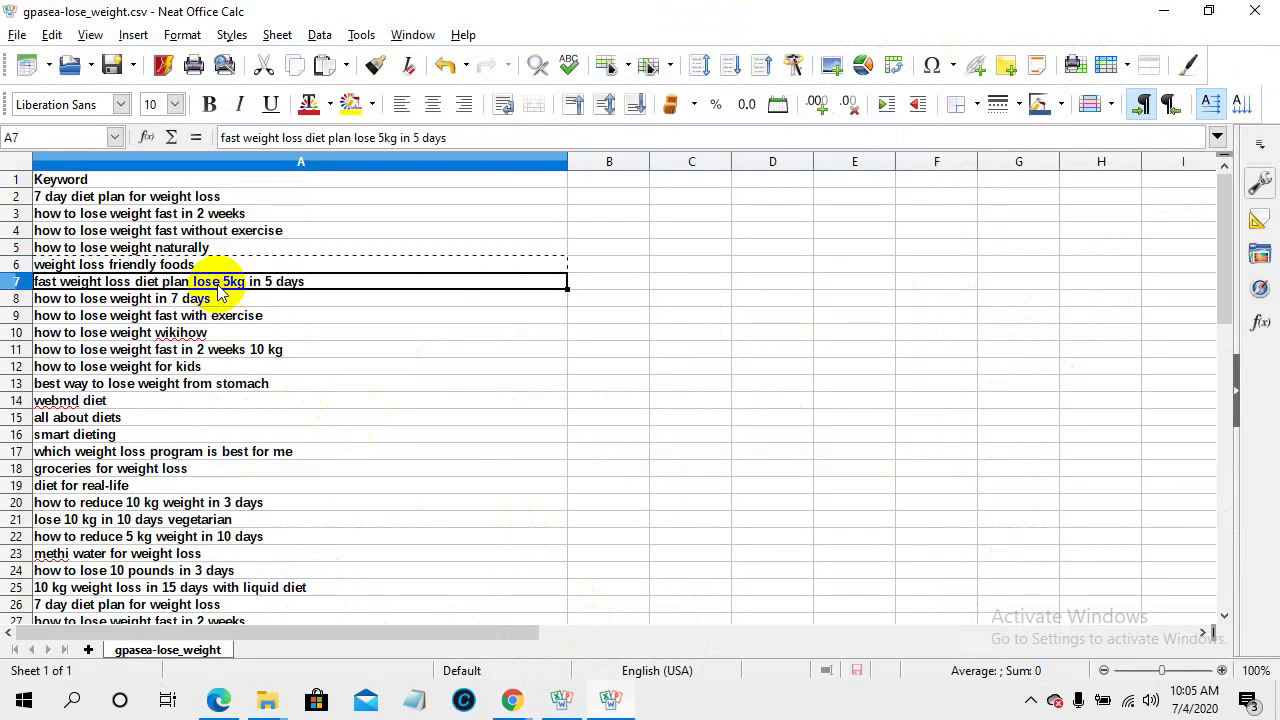
left_click(157, 298)
right_click(150, 296)
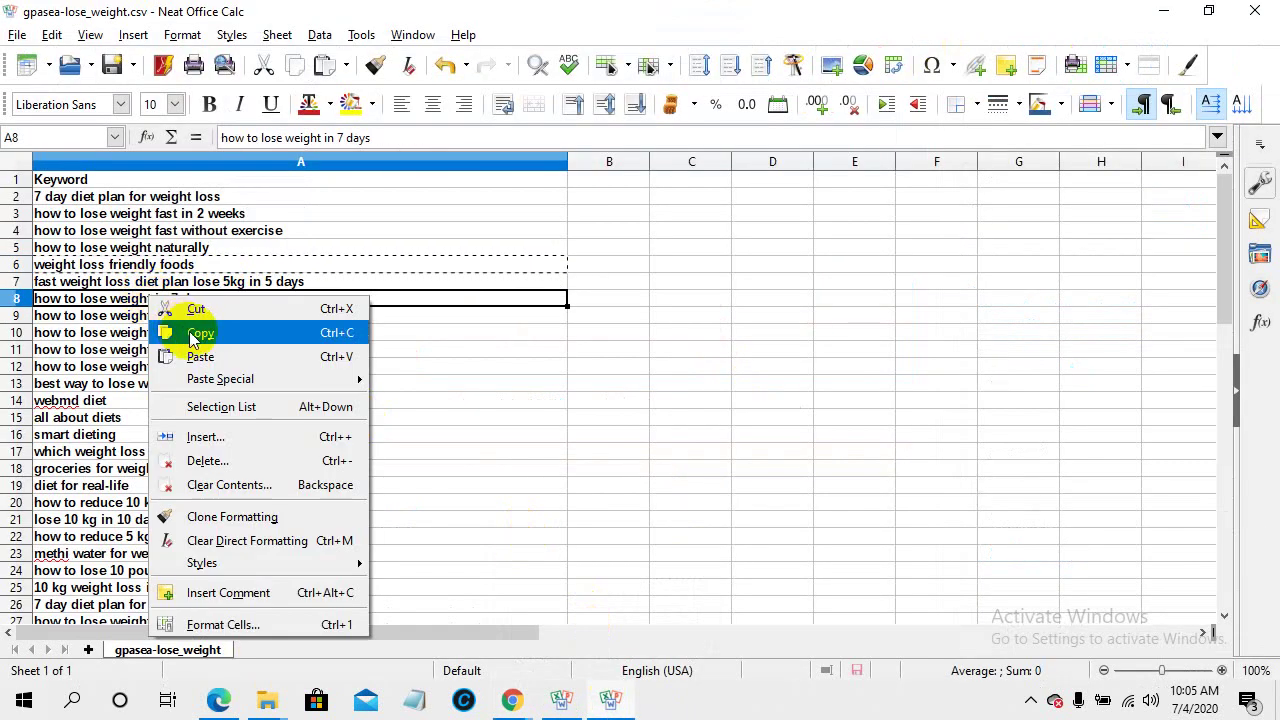
left_click(192, 331)
mouse_move(509, 697)
left_click(343, 625)
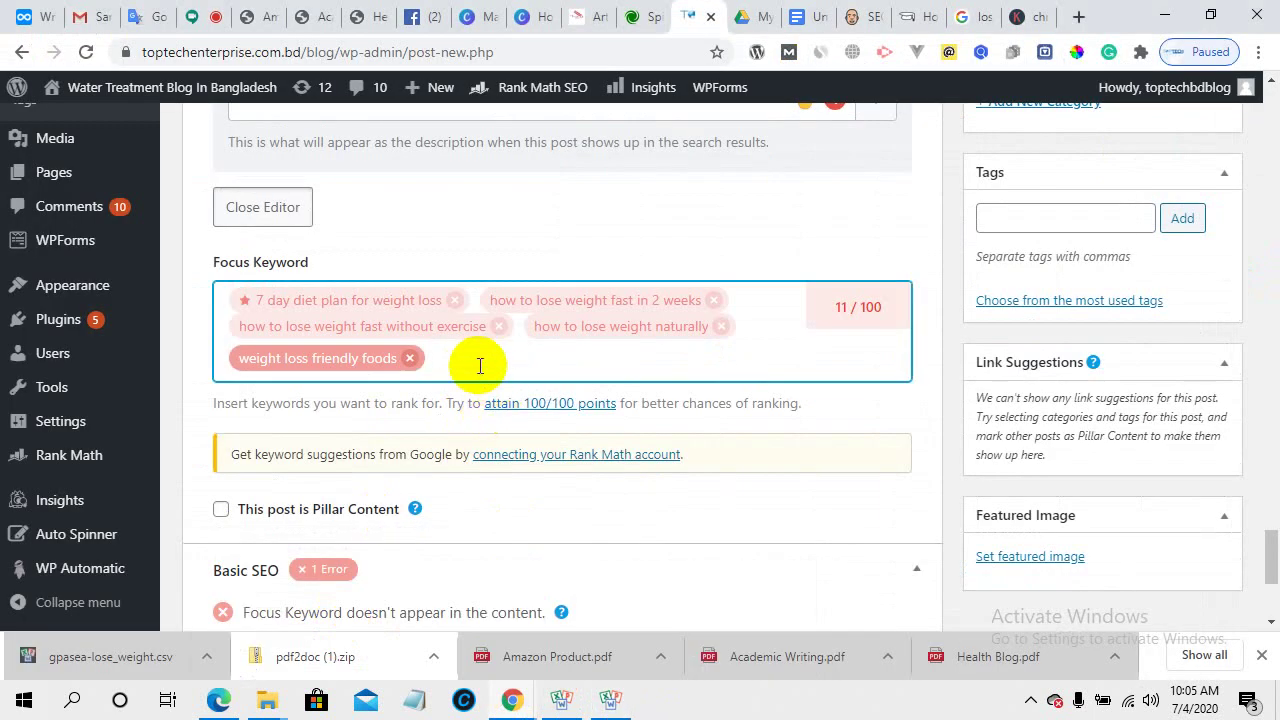
key("ctrl+v")
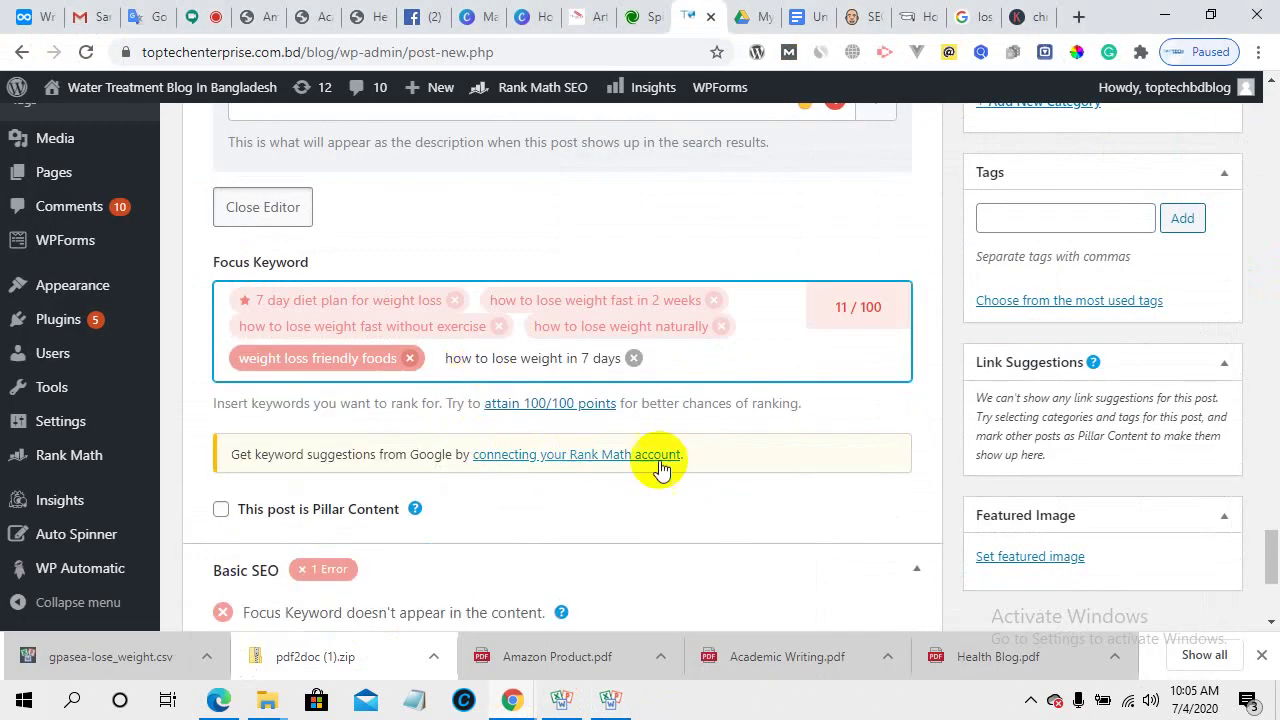
key("Return")
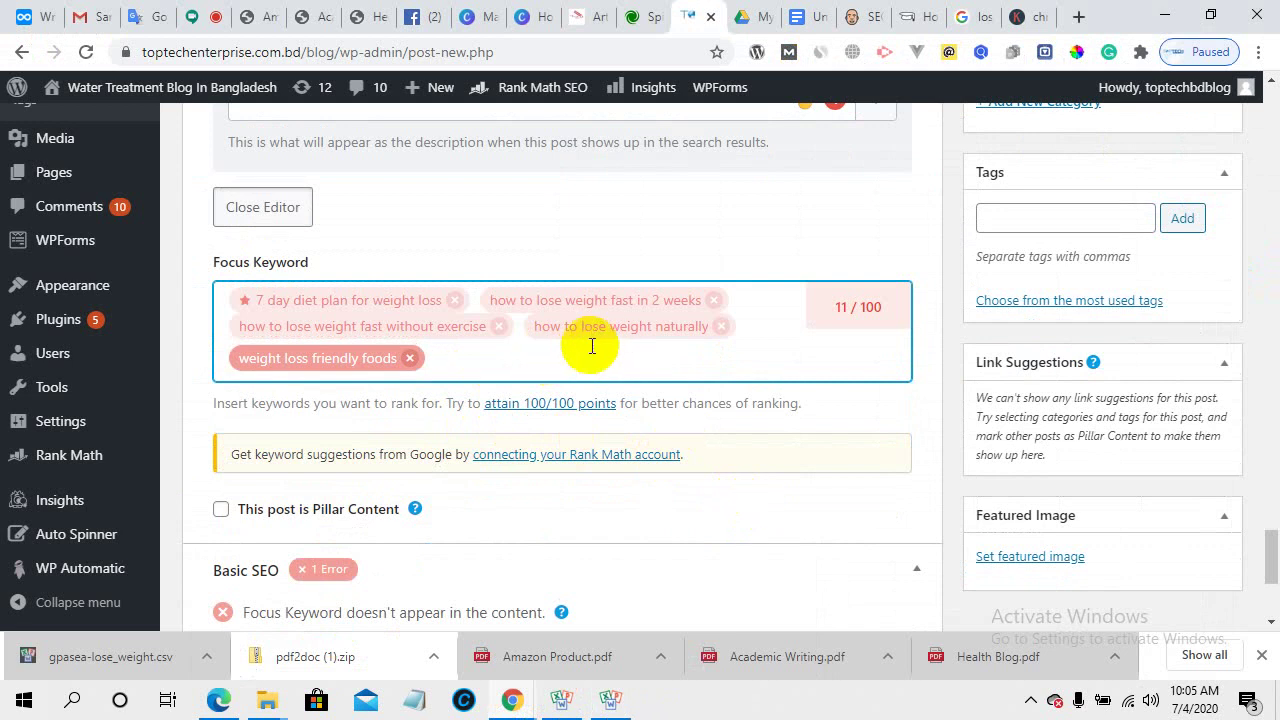
- Select and copy the body heading 'Look at the whole foods.' in the post text
mouse_move(512, 700)
scroll(647, 470, "up", 5)
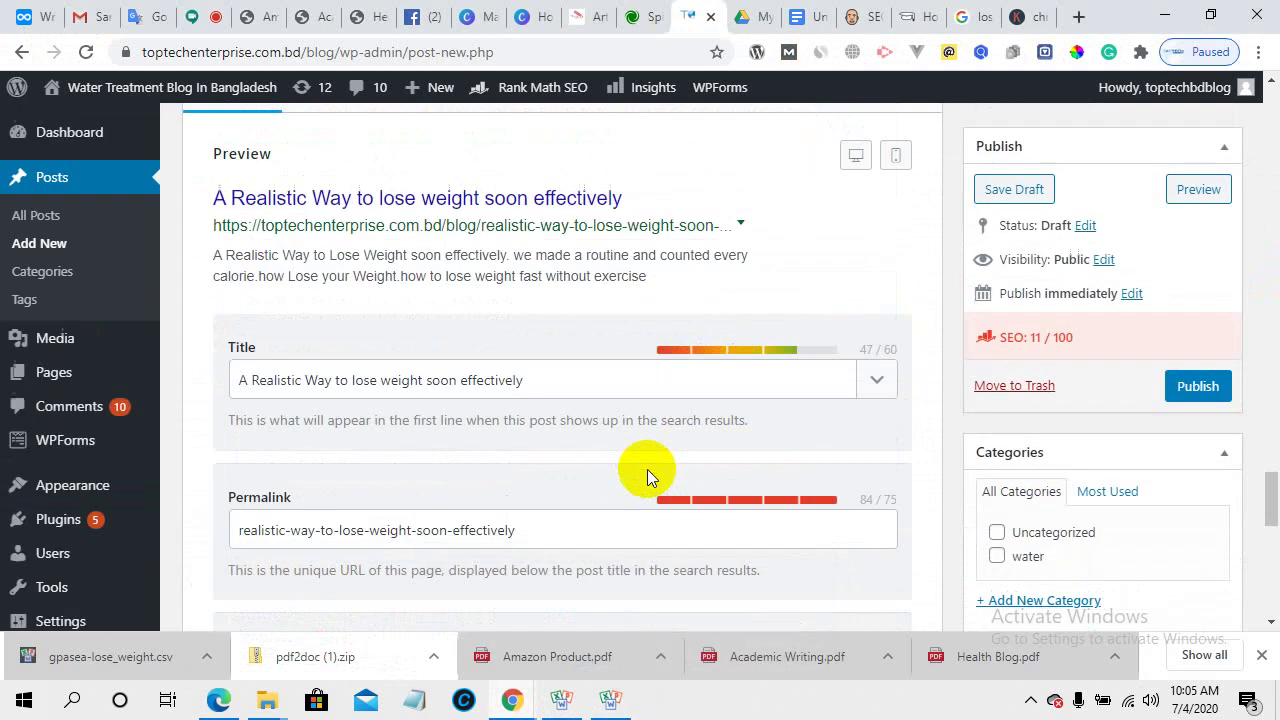
scroll(647, 470, "down", 8)
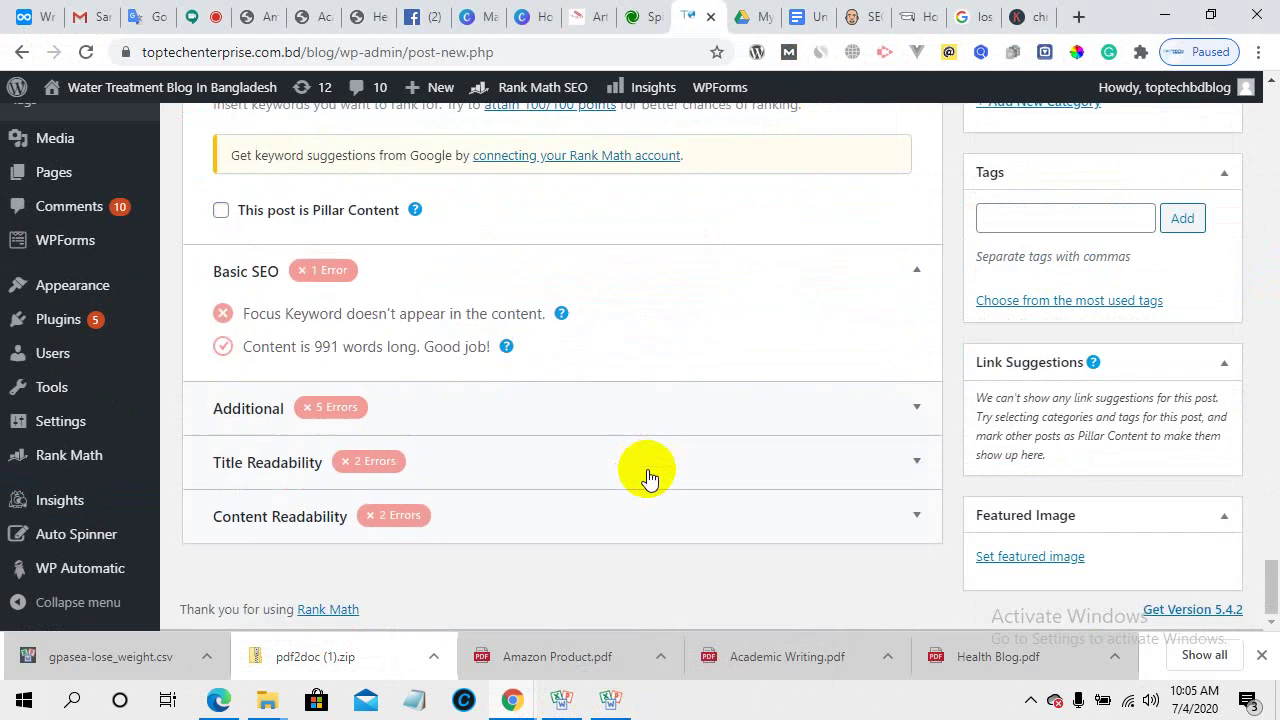
scroll(648, 476, "up", 1)
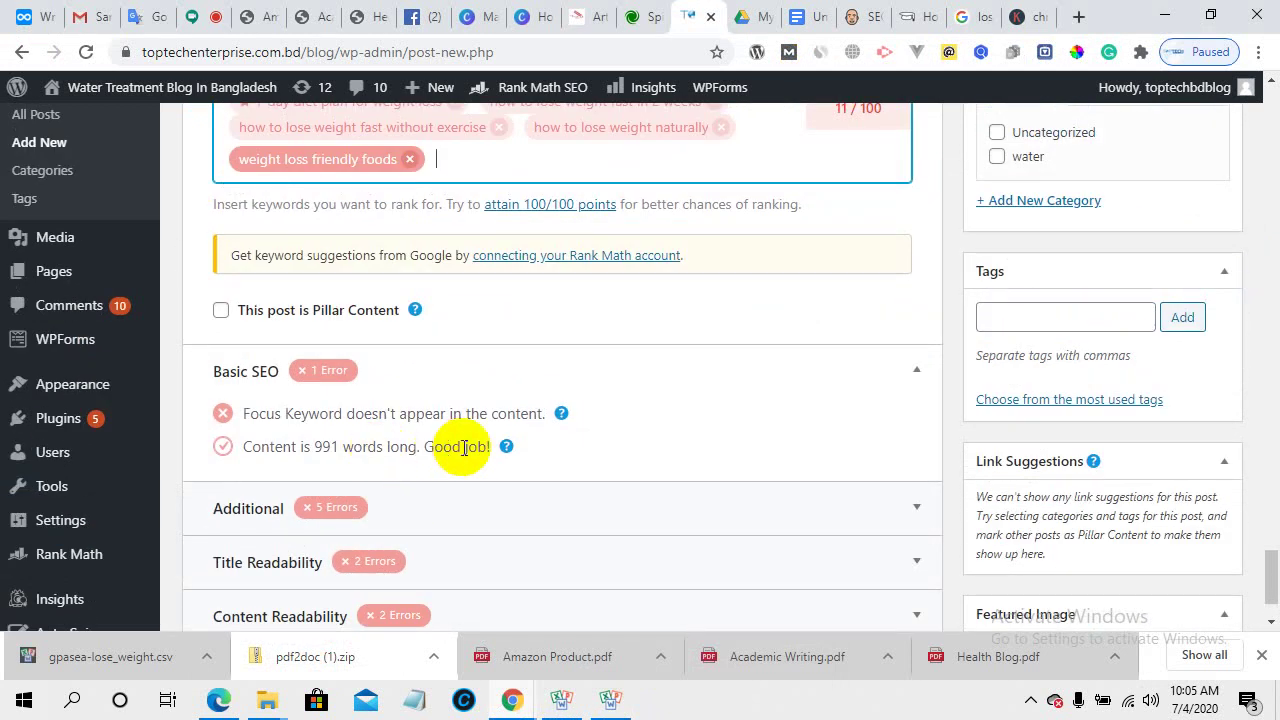
scroll(523, 467, "up", 10)
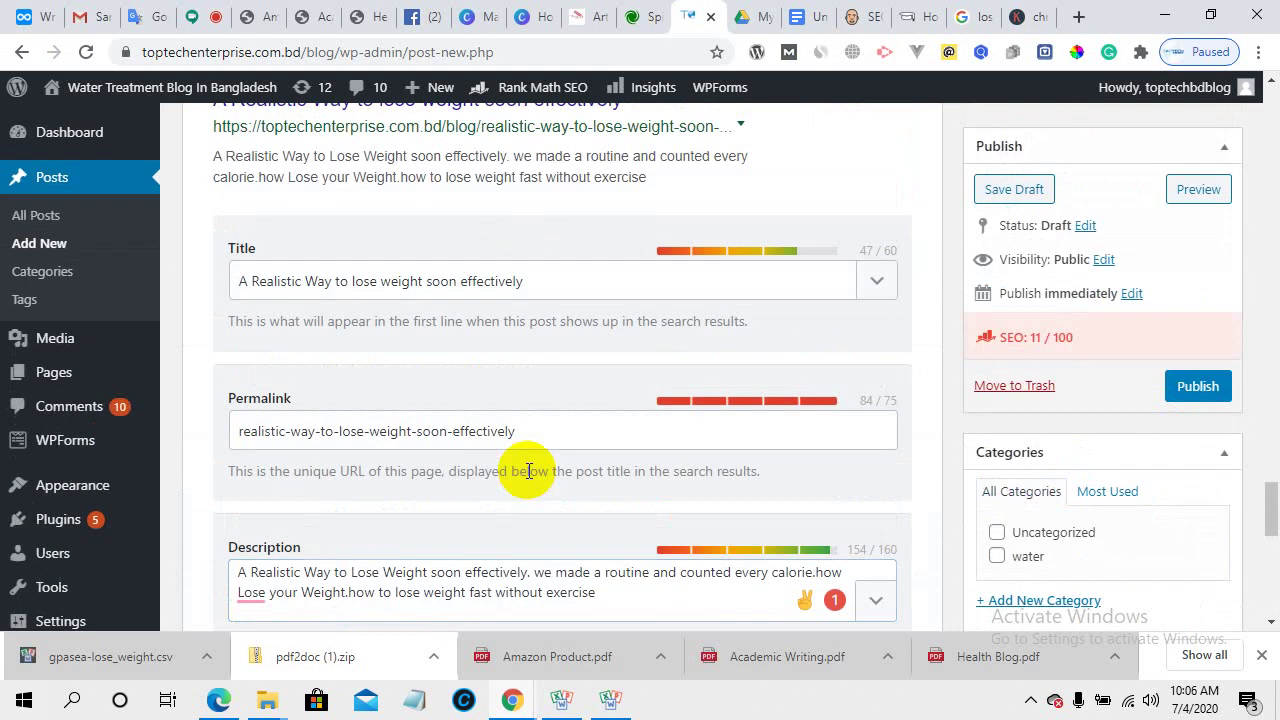
scroll(528, 471, "up", 15)
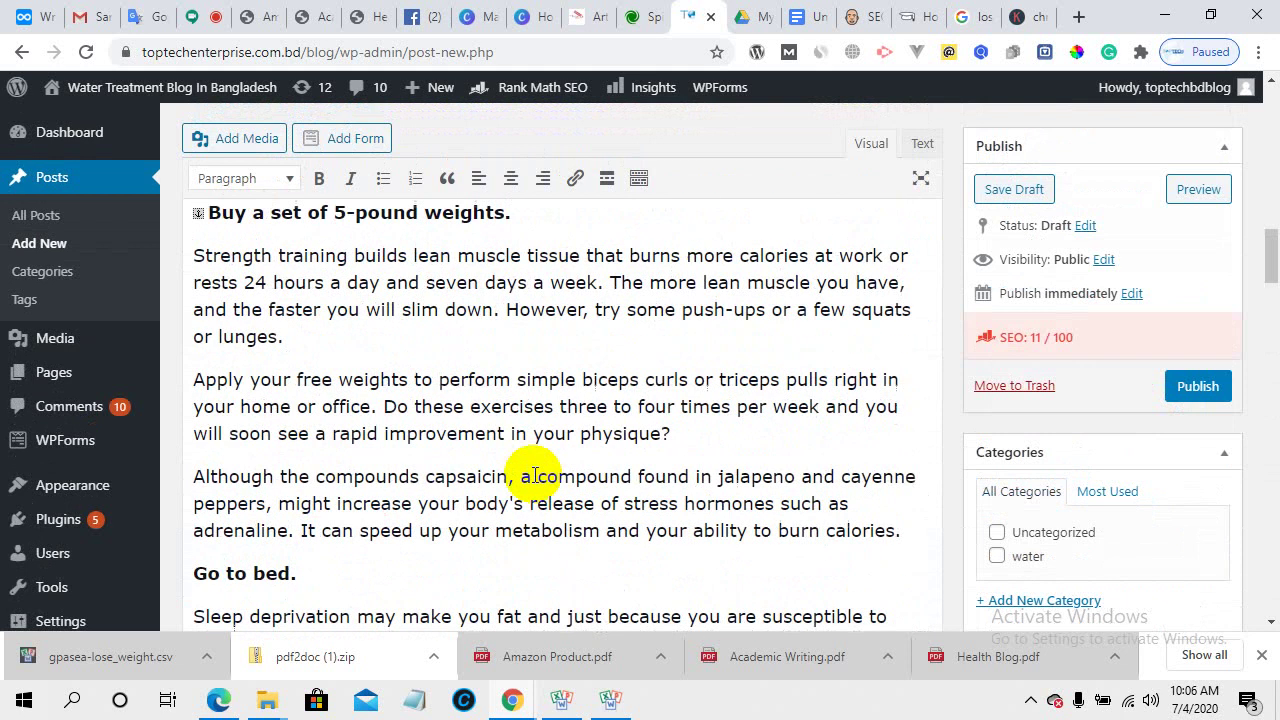
left_click(441, 262)
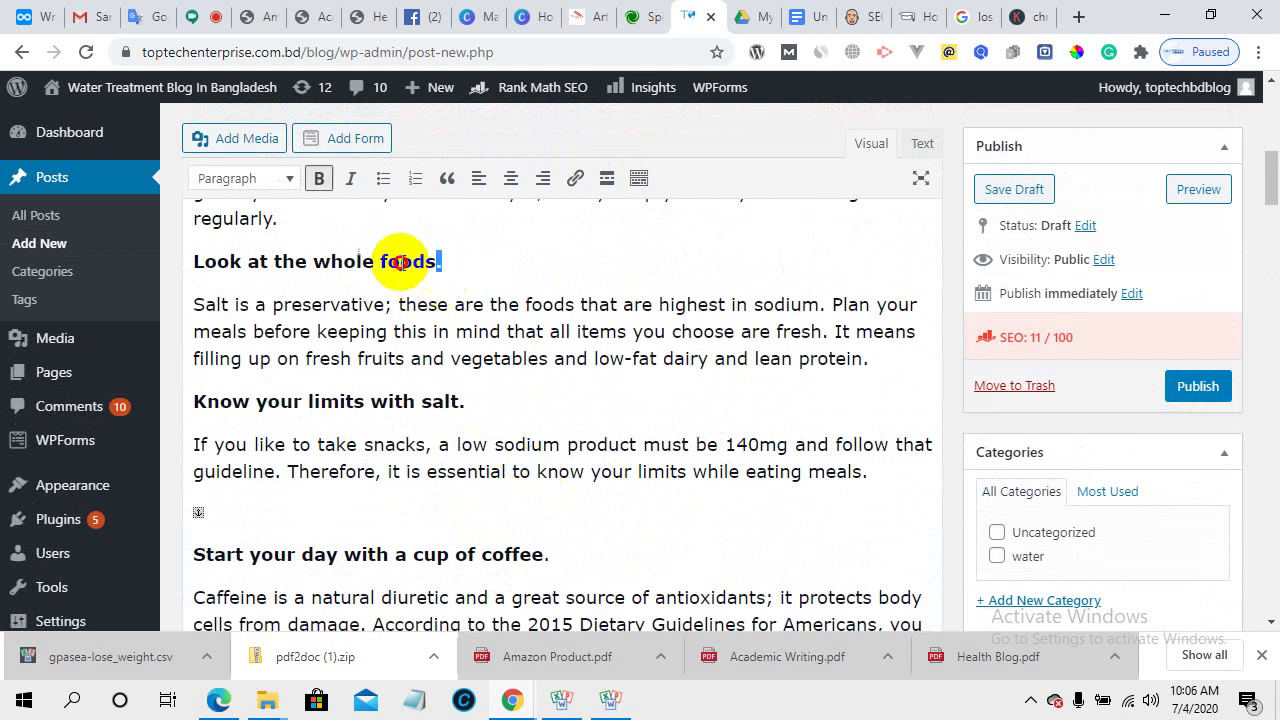
left_click_drag(409, 260, 166, 251)
right_click(228, 265)
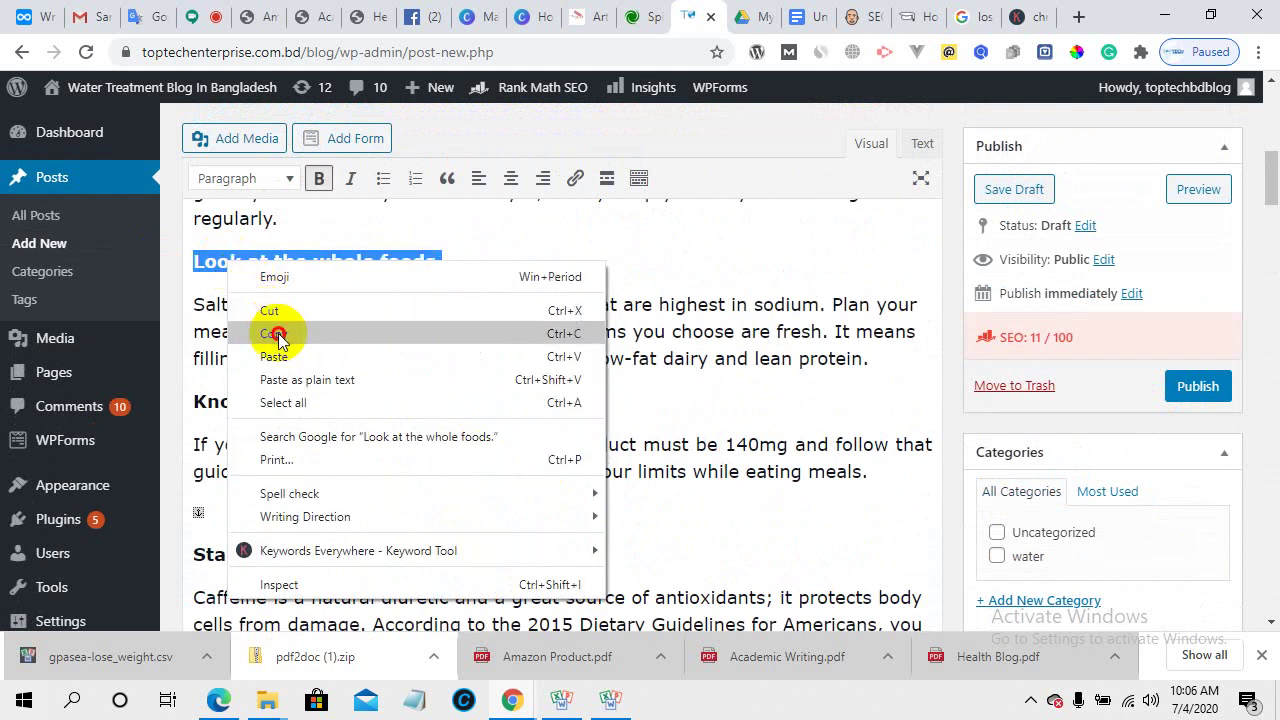
left_click(277, 331)
scroll(990, 470, "down", 5)
scroll(1002, 515, "down", 15)
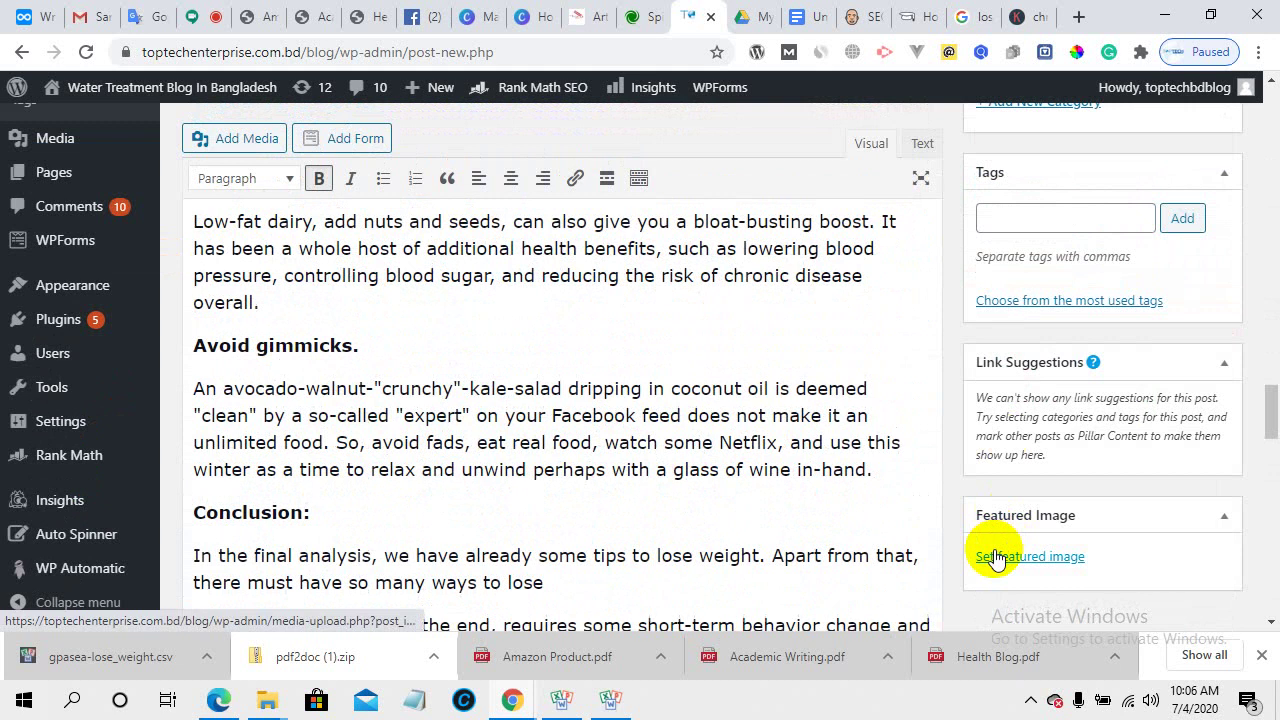
- Swap the 'weight loss friendly foods' focus keyword for the pasted heading 'Look at the whole foods.'
scroll(806, 553, "down", 5)
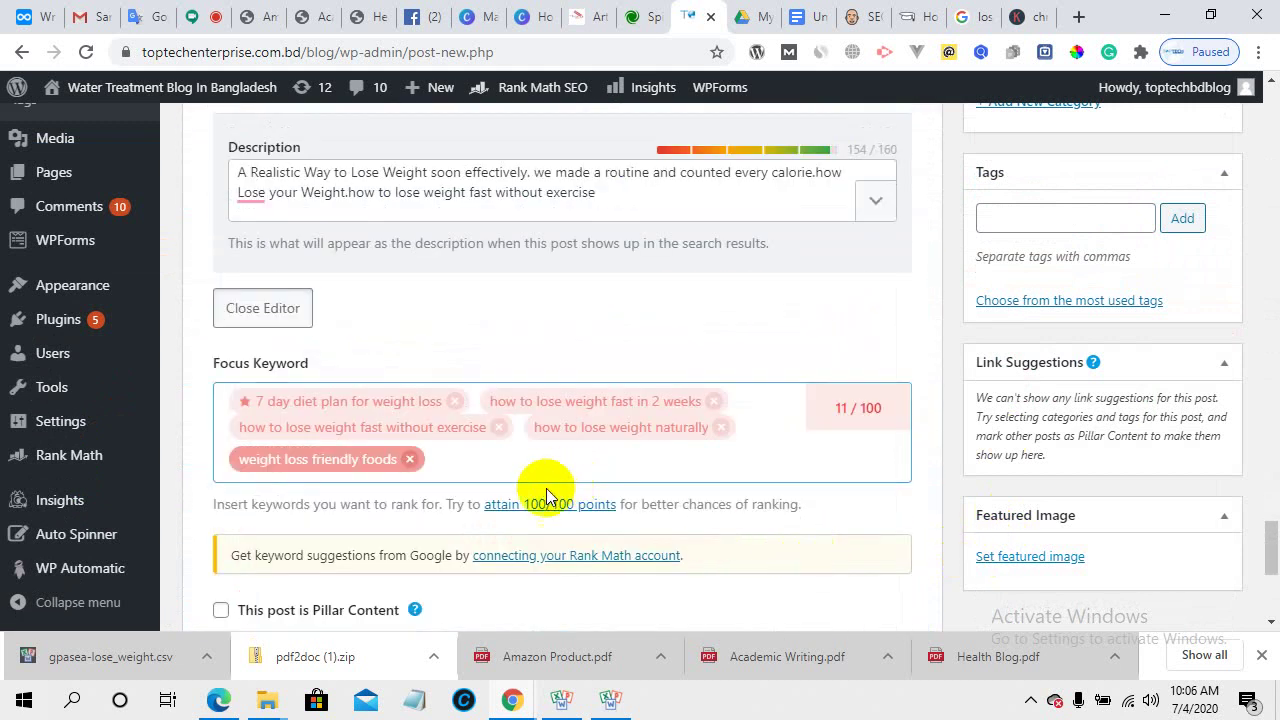
left_click(503, 459)
key("ctrl+v")
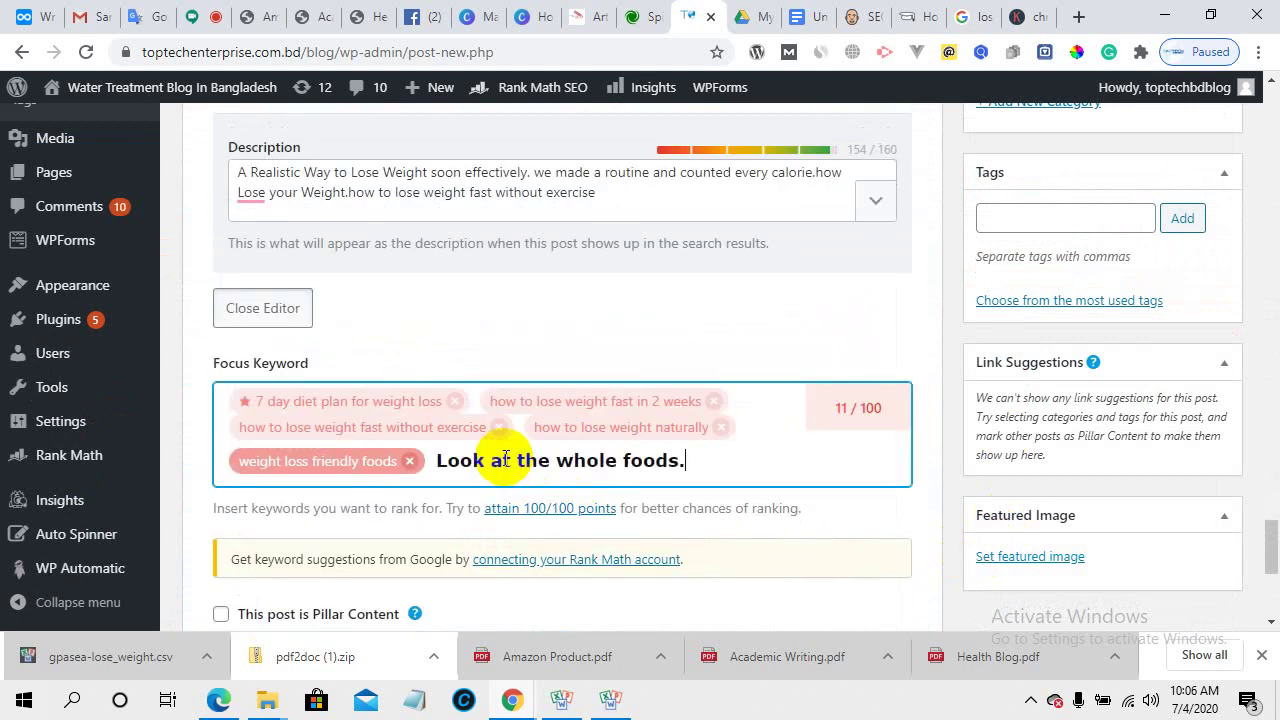
key("Return")
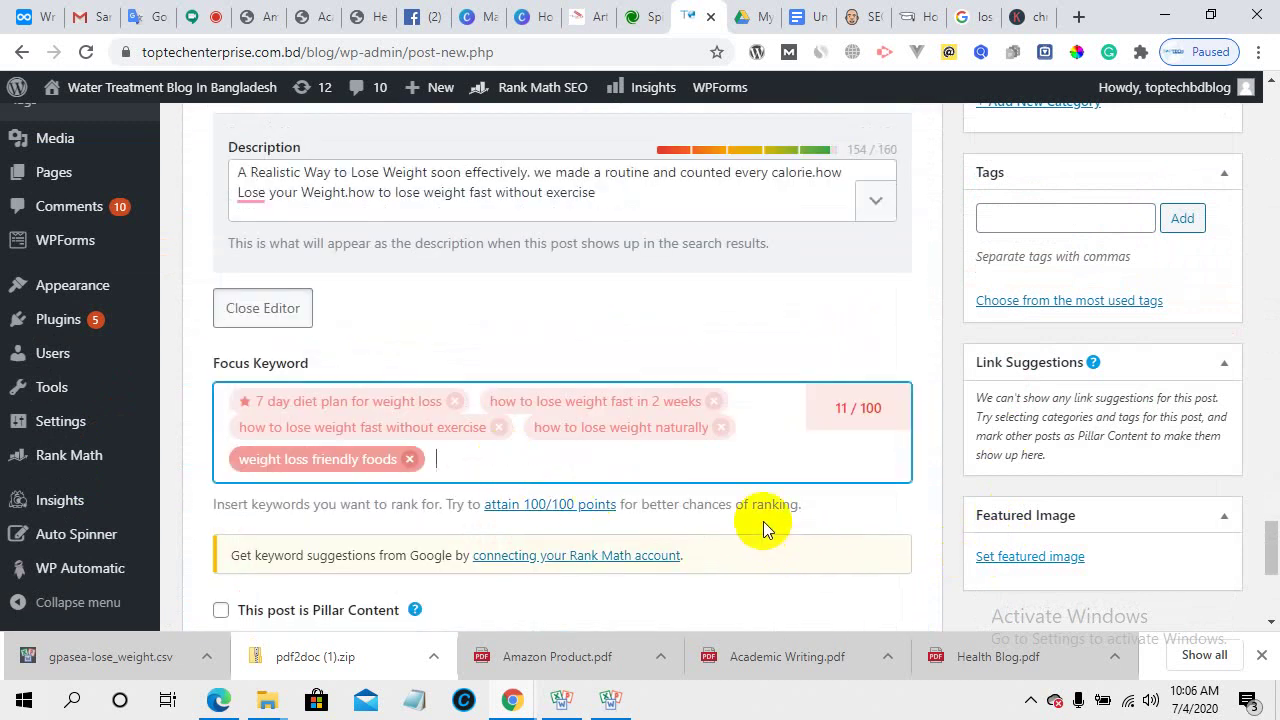
left_click(410, 459)
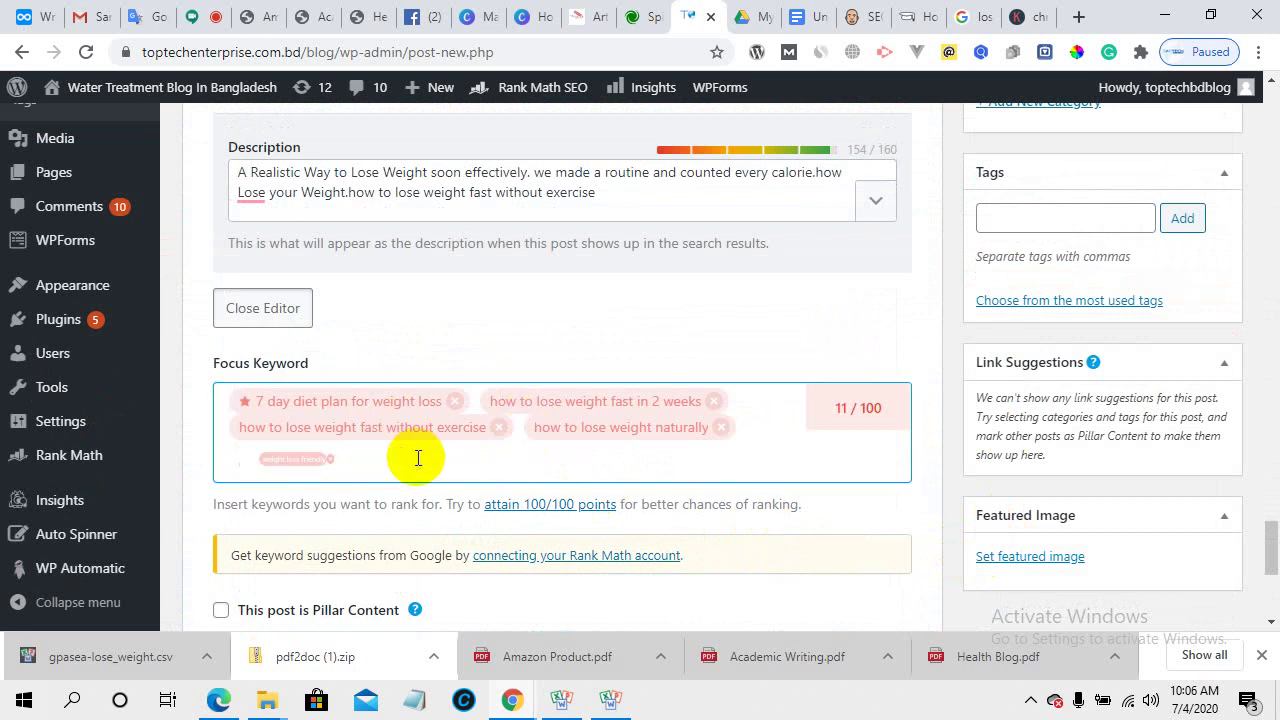
left_click(750, 426)
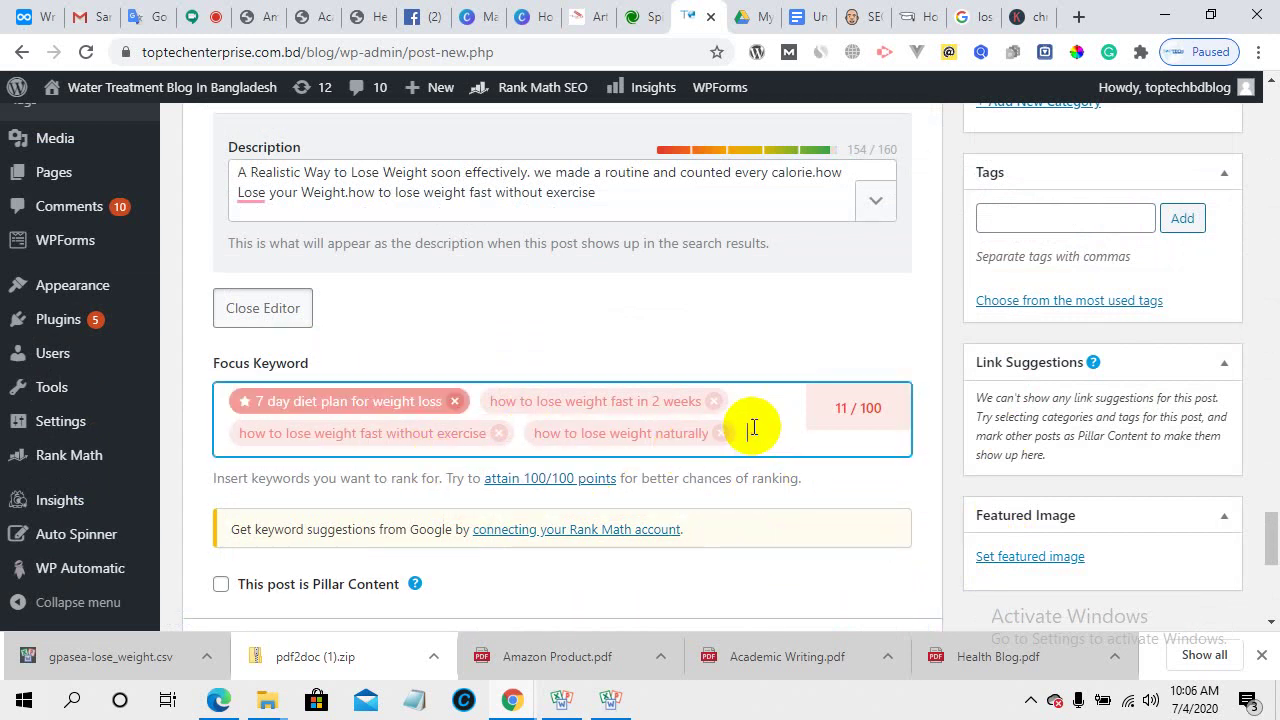
key("ctrl+v")
key("Return")
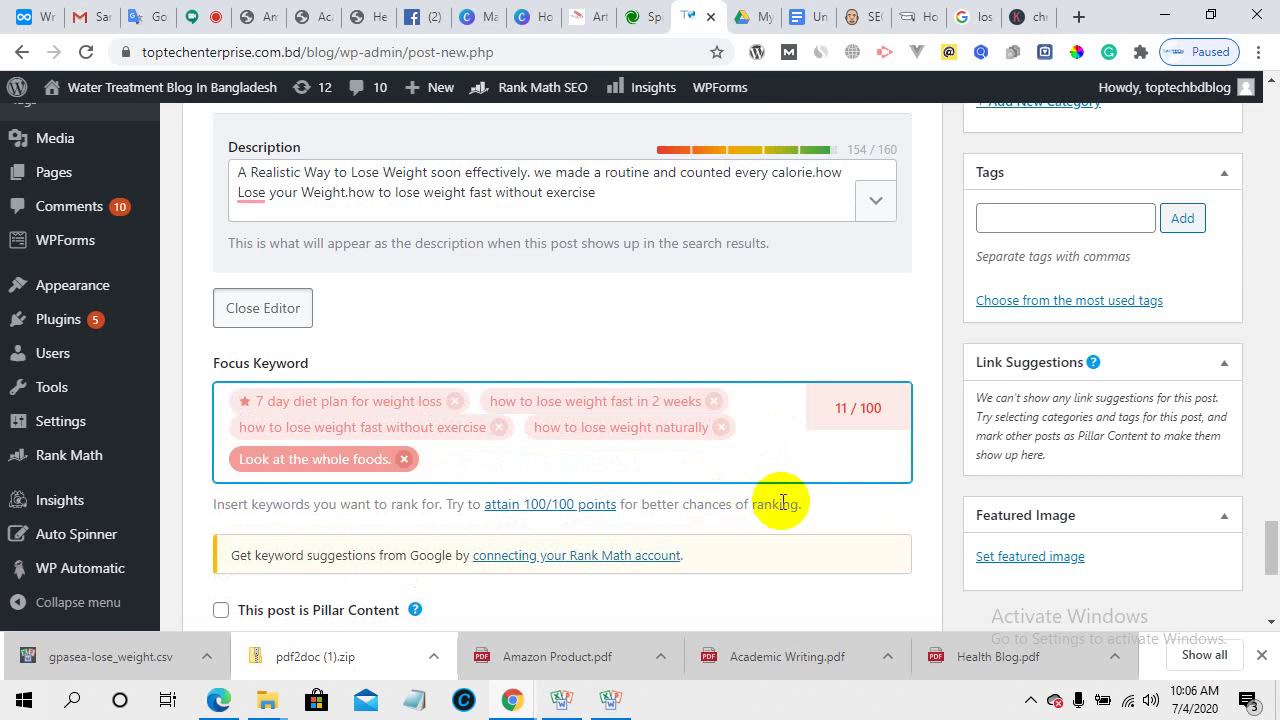
scroll(781, 502, "down", 4)
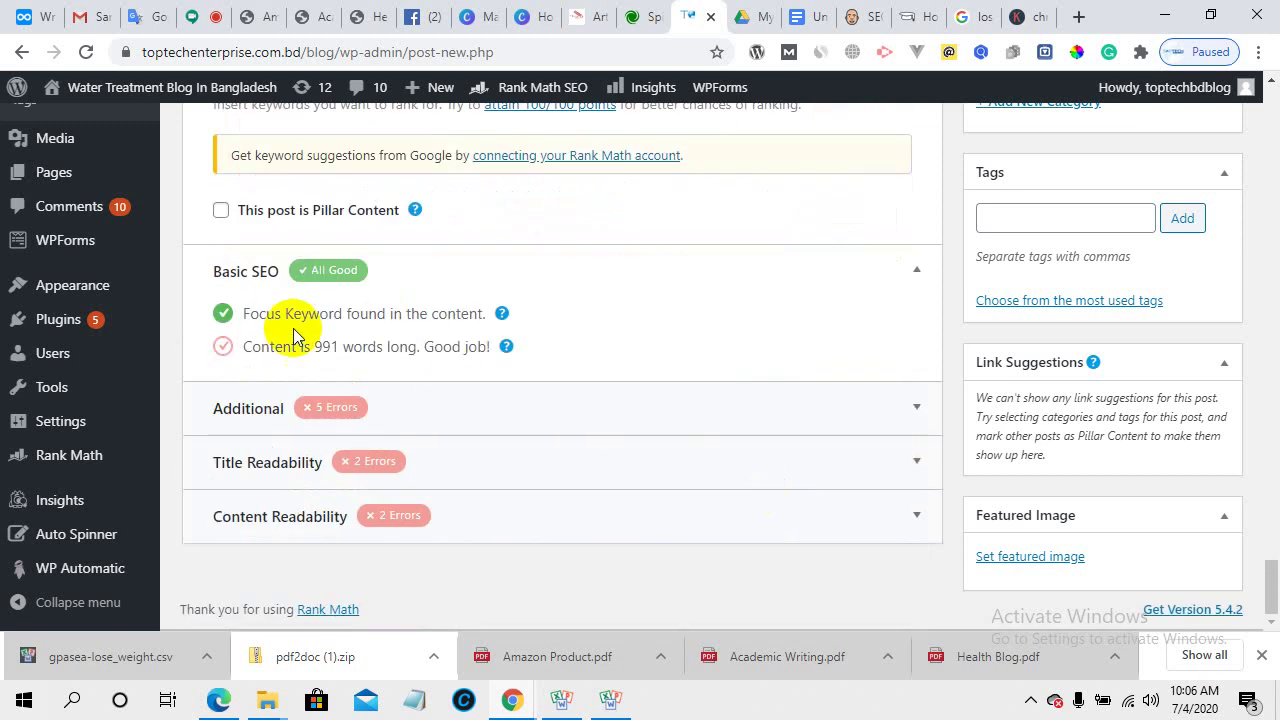
scroll(540, 410, "up", 10)
scroll(549, 414, "up", 15)
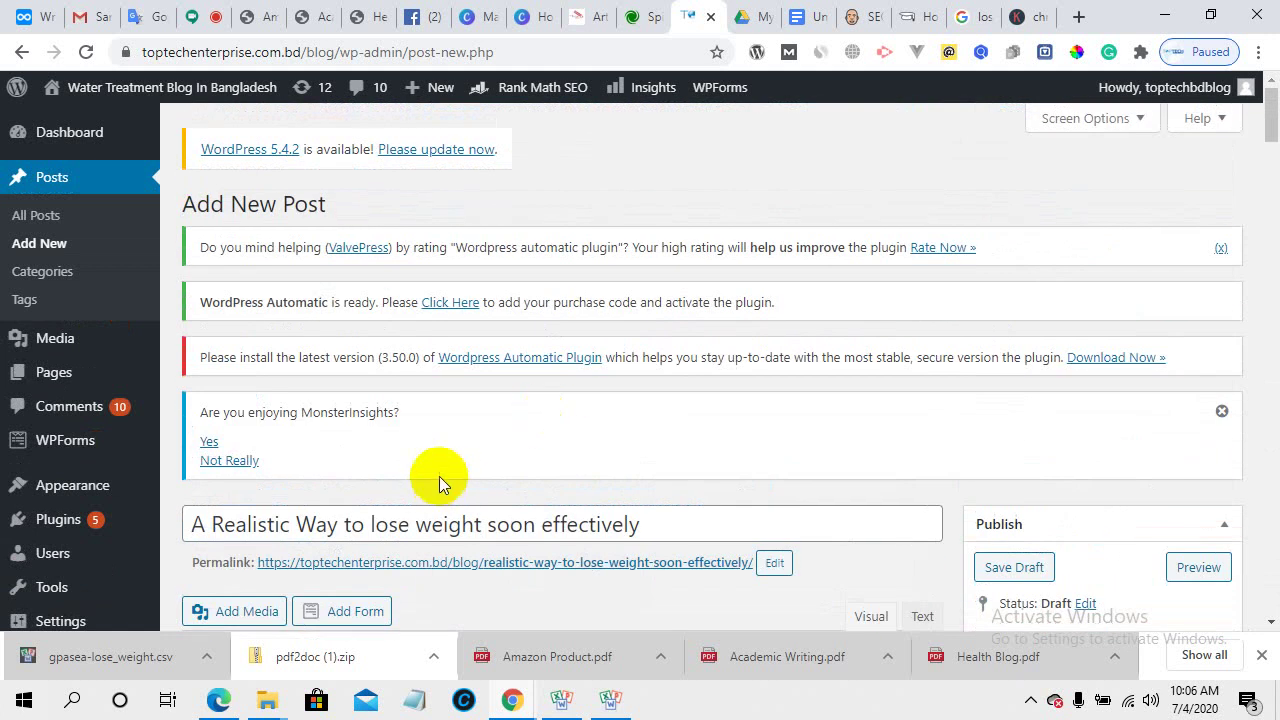
- Copy 'A Realistic Way to lose weight' from the start of the post title
scroll(437, 478, "down", 2)
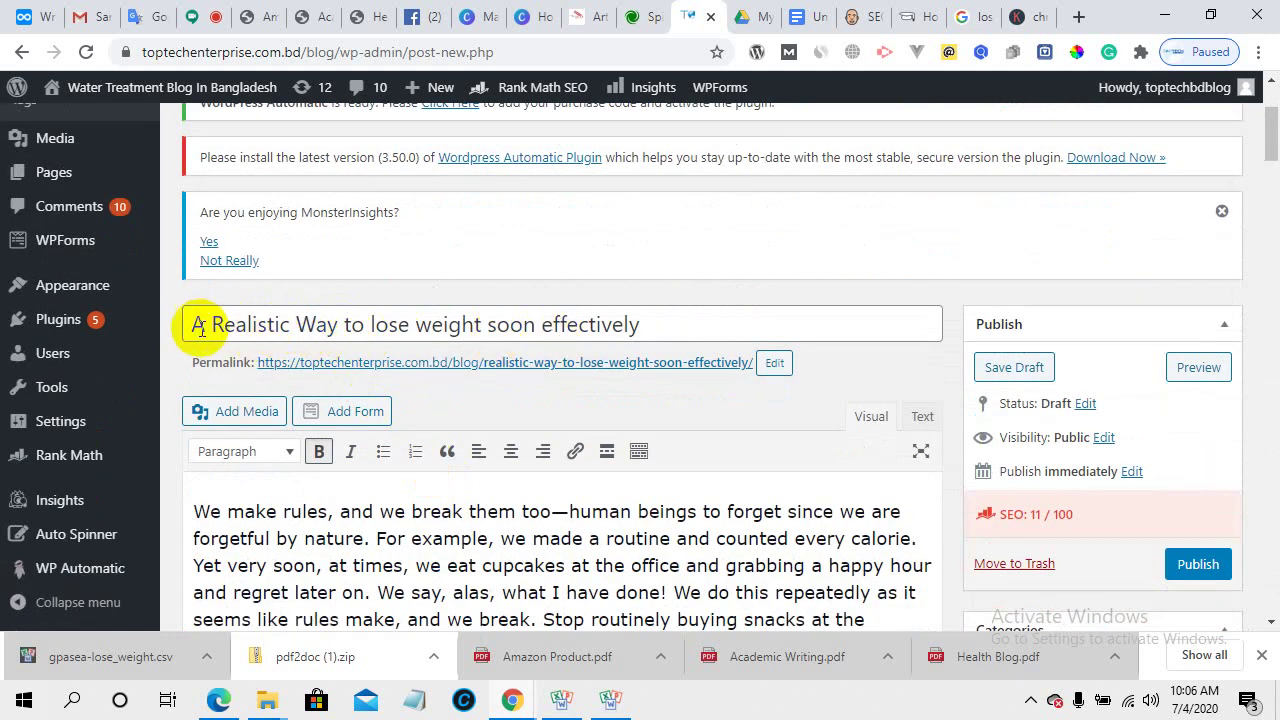
left_click_drag(193, 324, 451, 334)
right_click(444, 326)
left_click(486, 393)
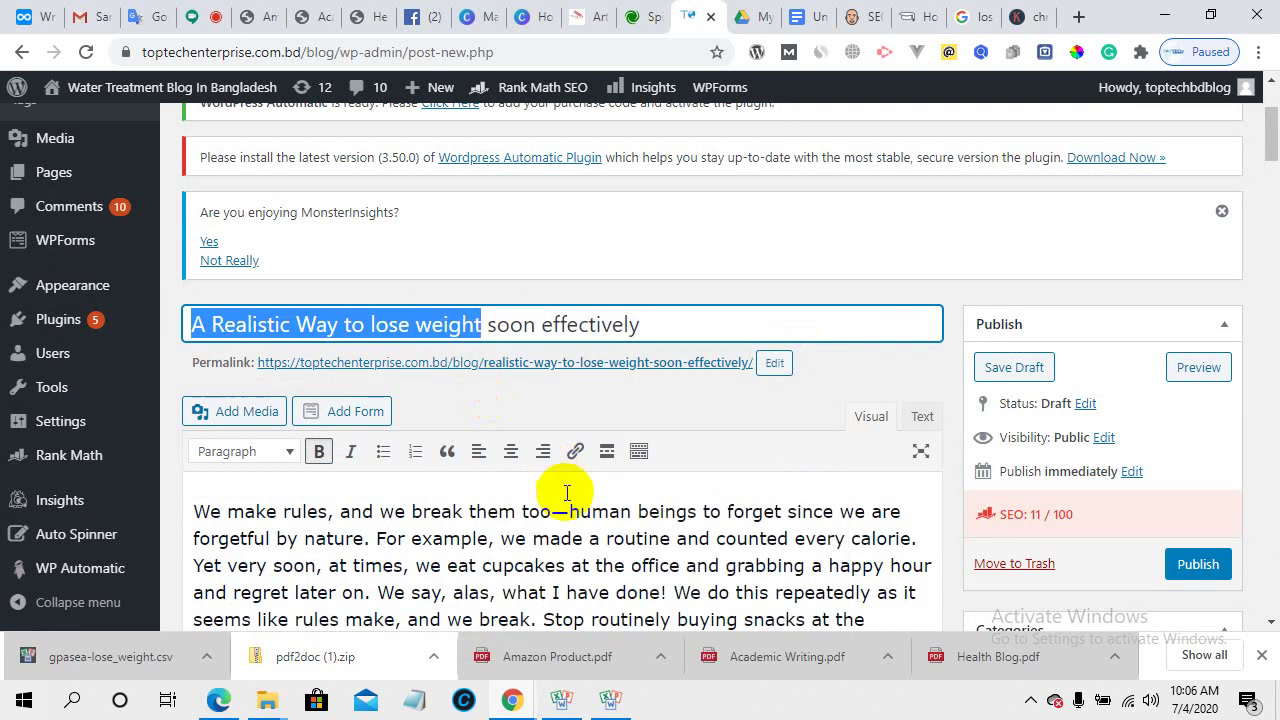
scroll(570, 490, "down", 10)
scroll(567, 505, "down", 15)
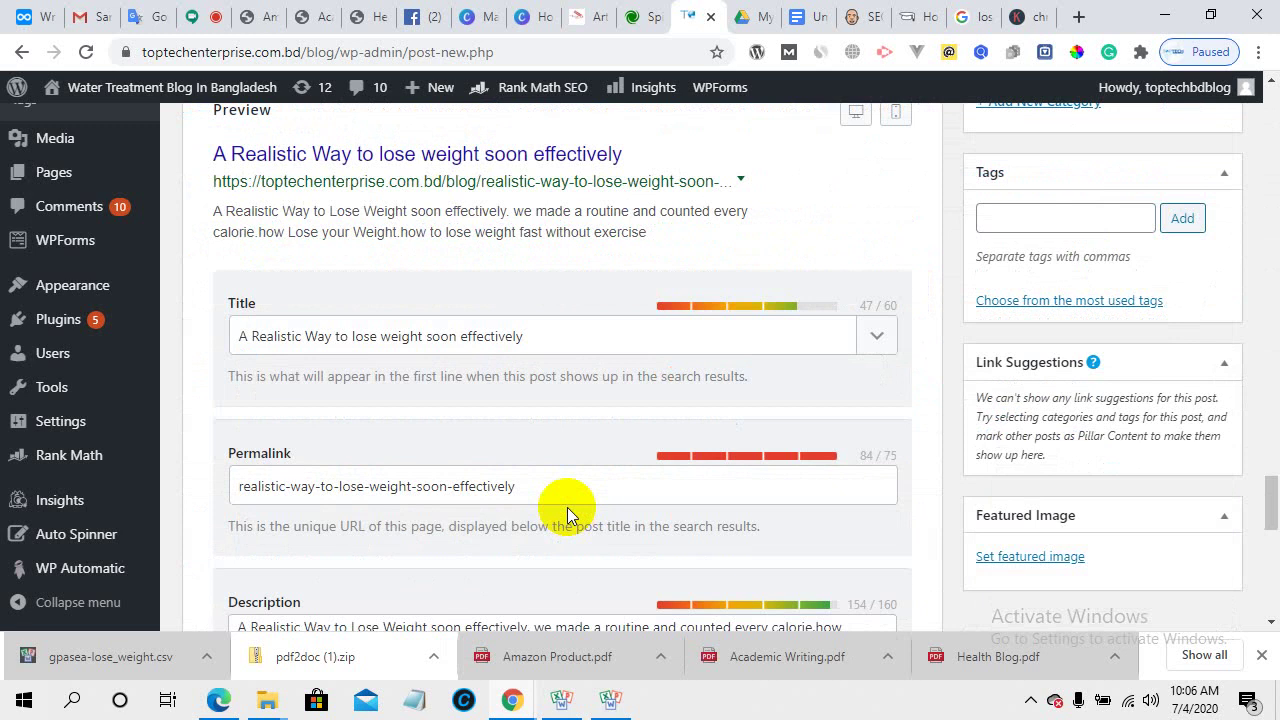
- Replace the 'how to lose weight fast without exercise' keyword with 'A Realistic Way to lose weight'
left_click(467, 320)
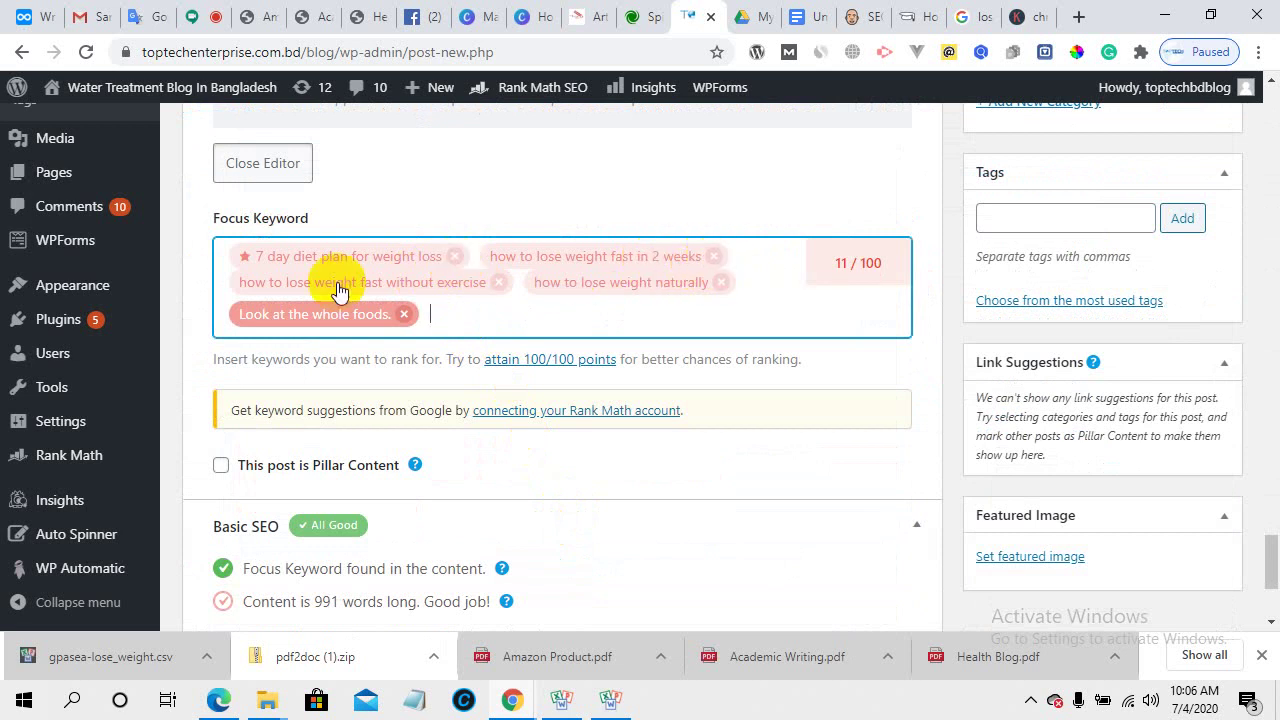
left_click(500, 283)
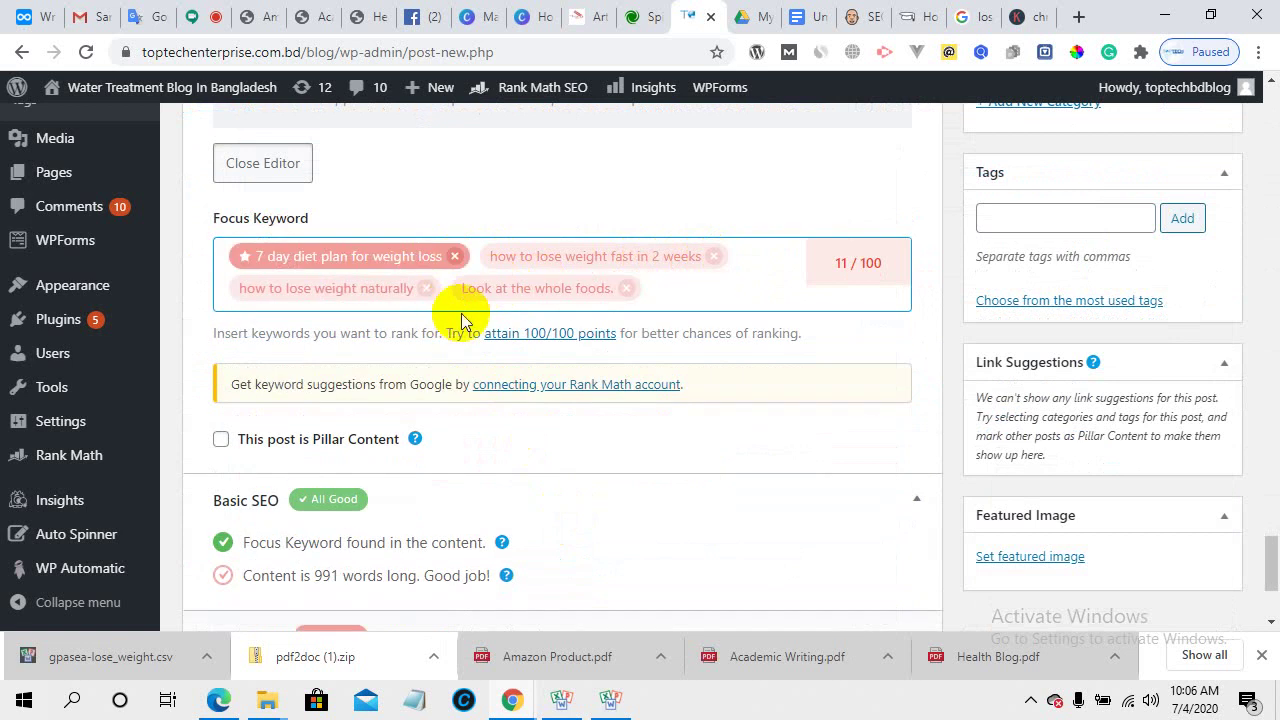
left_click(670, 280)
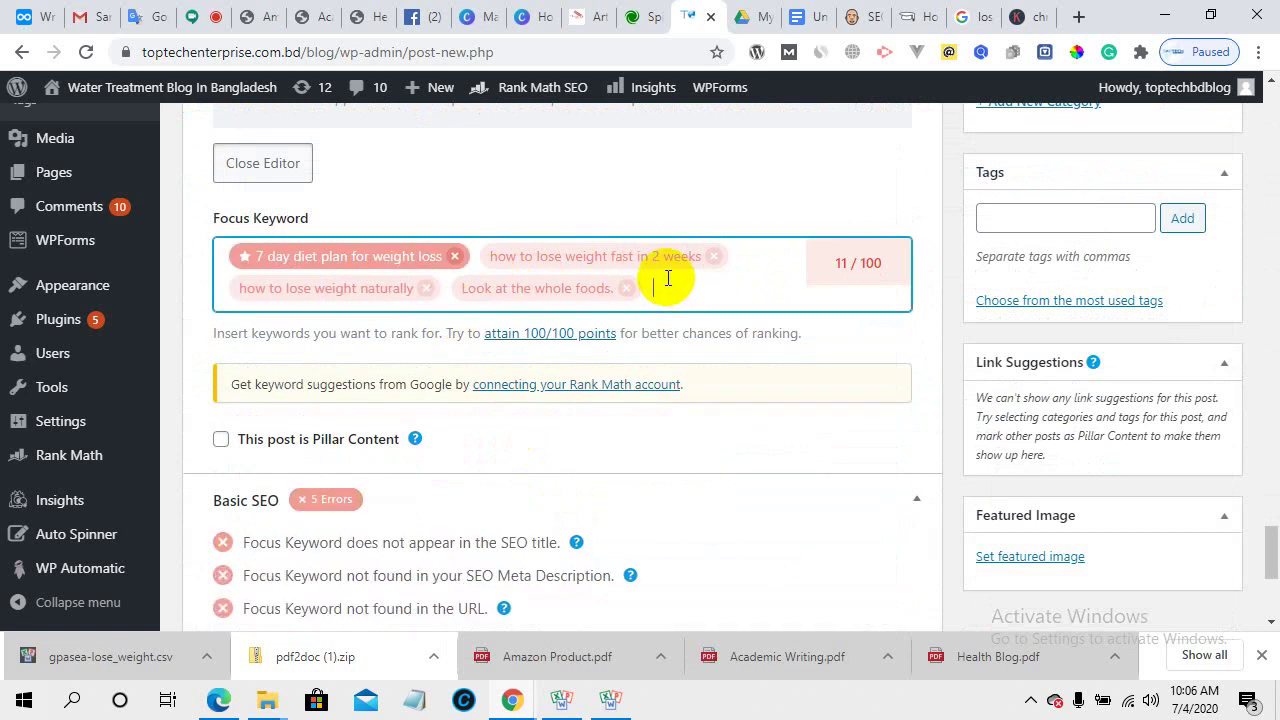
key("ctrl+v")
key("Return")
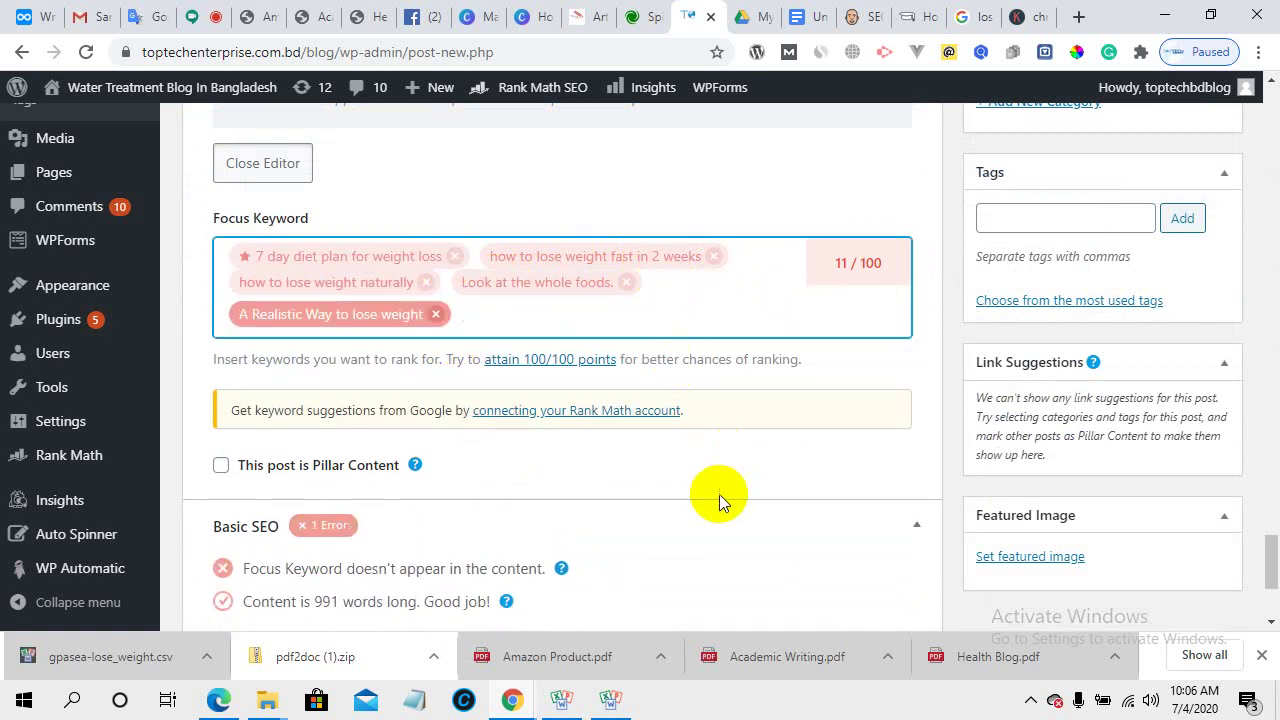
scroll(714, 500, "down", 2)
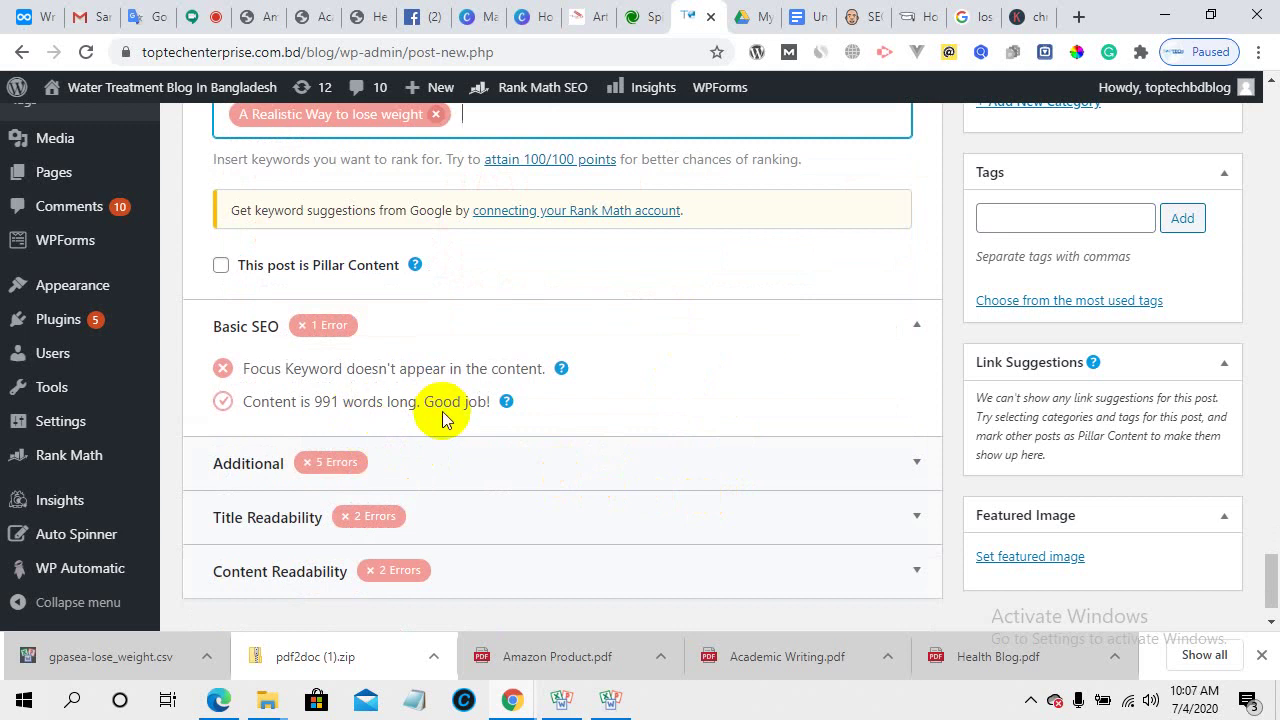
scroll(443, 418, "up", 3)
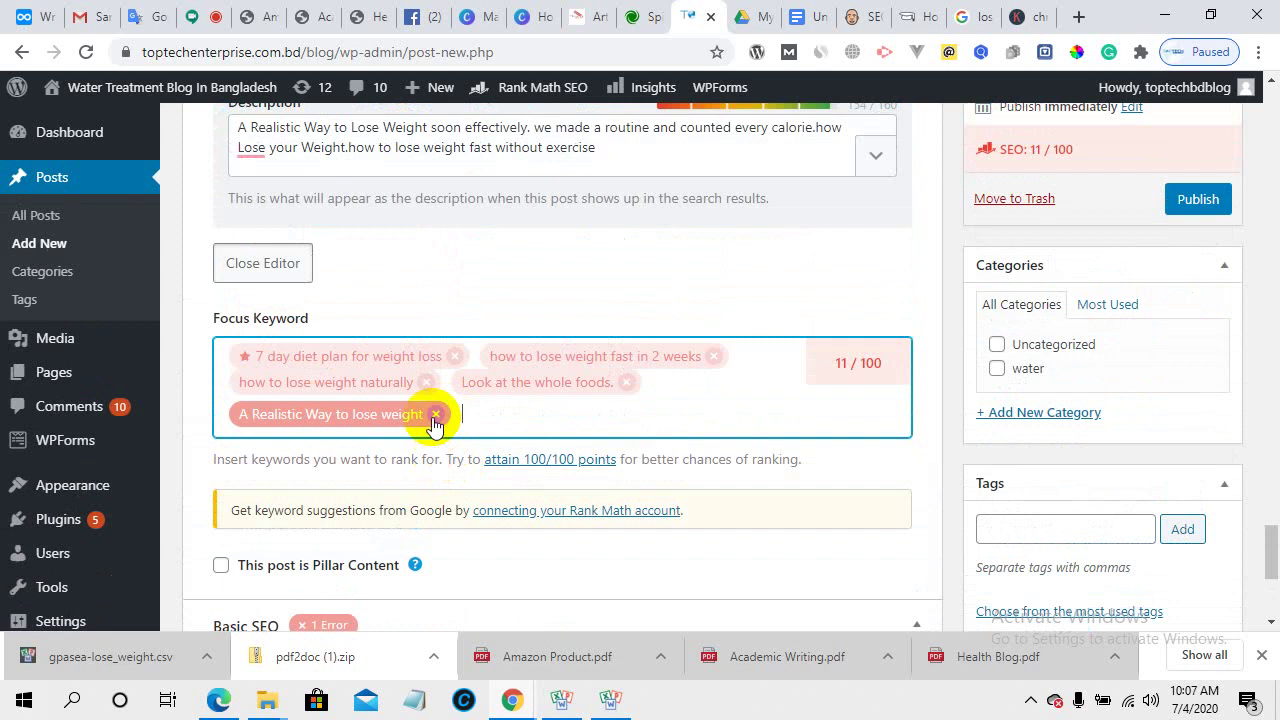
- Remove the 'A Realistic Way to lose weight' keyword and copy the heading 'Look at the whole foods.'
left_click(436, 414)
scroll(460, 440, "down", 4)
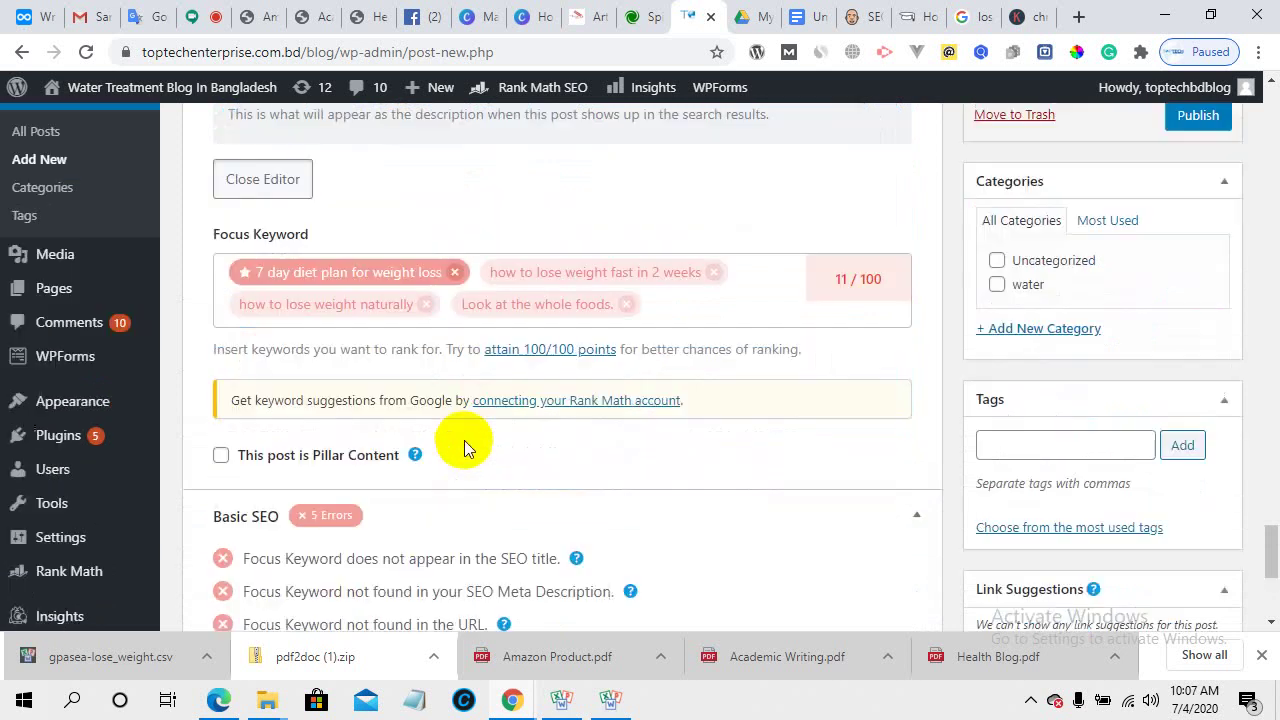
scroll(460, 456, "up", 3)
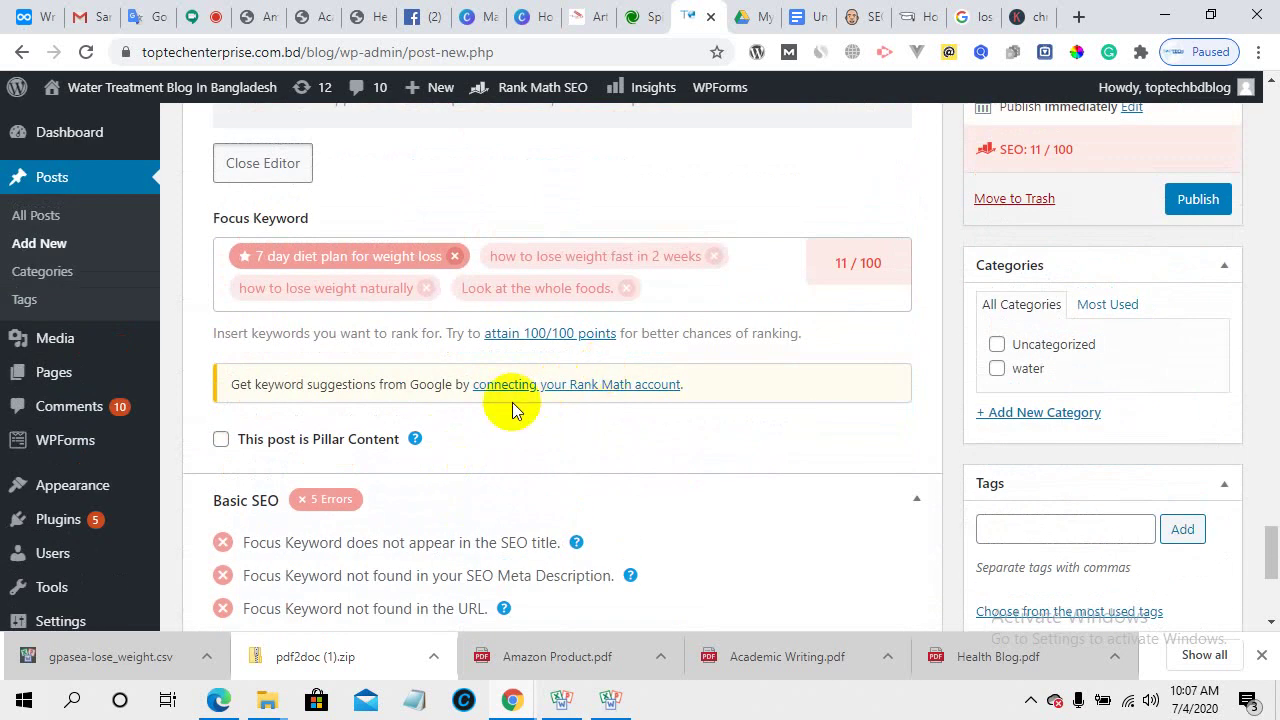
scroll(510, 408, "down", 2)
scroll(545, 392, "up", 6)
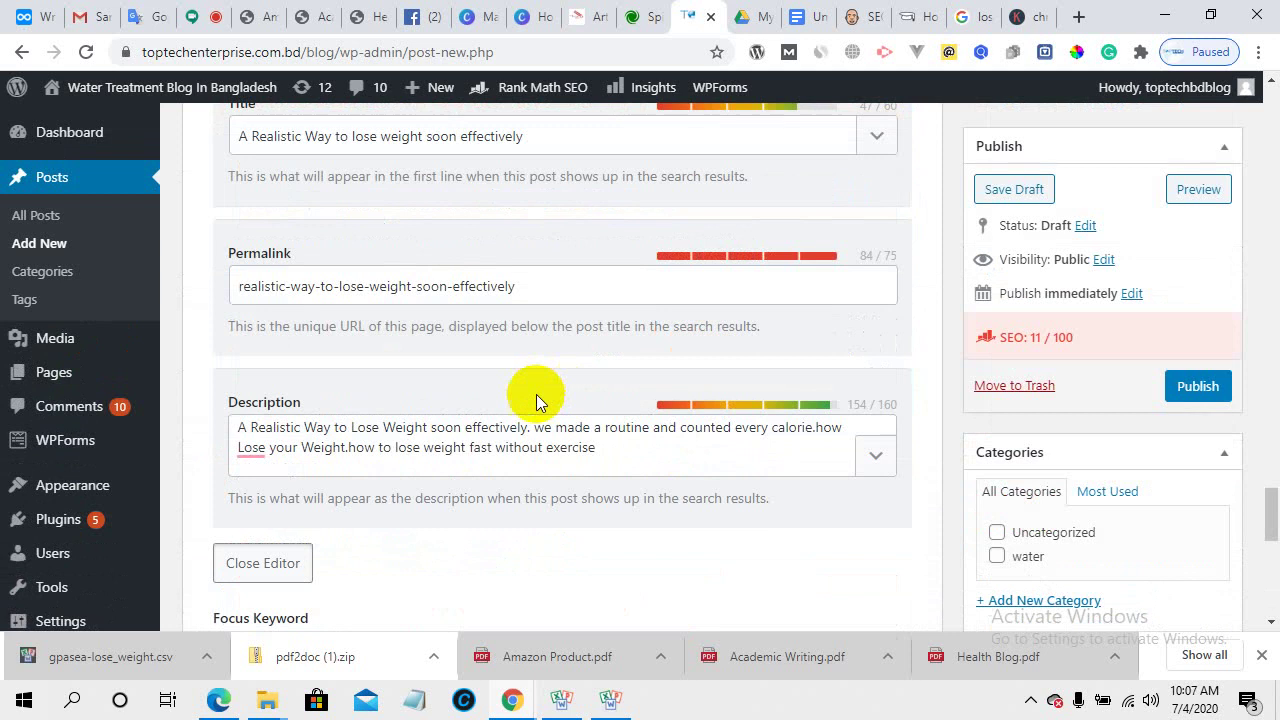
scroll(535, 400, "up", 10)
scroll(310, 387, "up", 15)
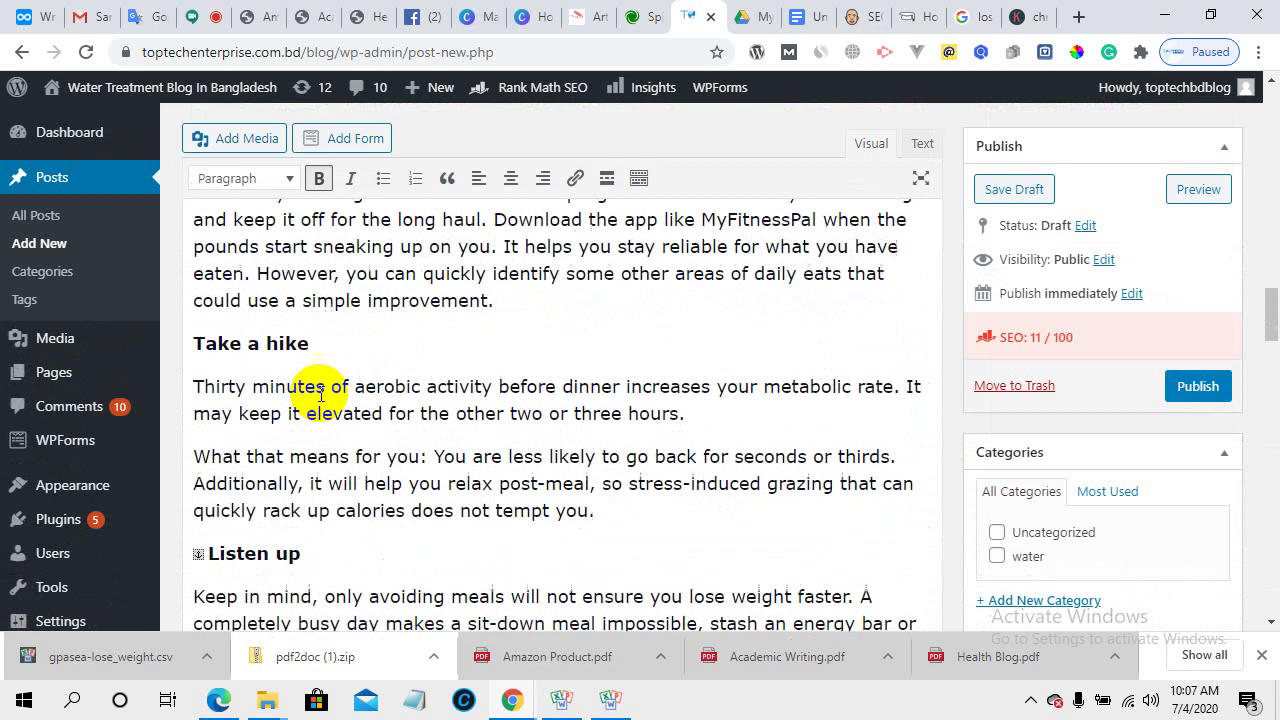
scroll(323, 395, "up", 6)
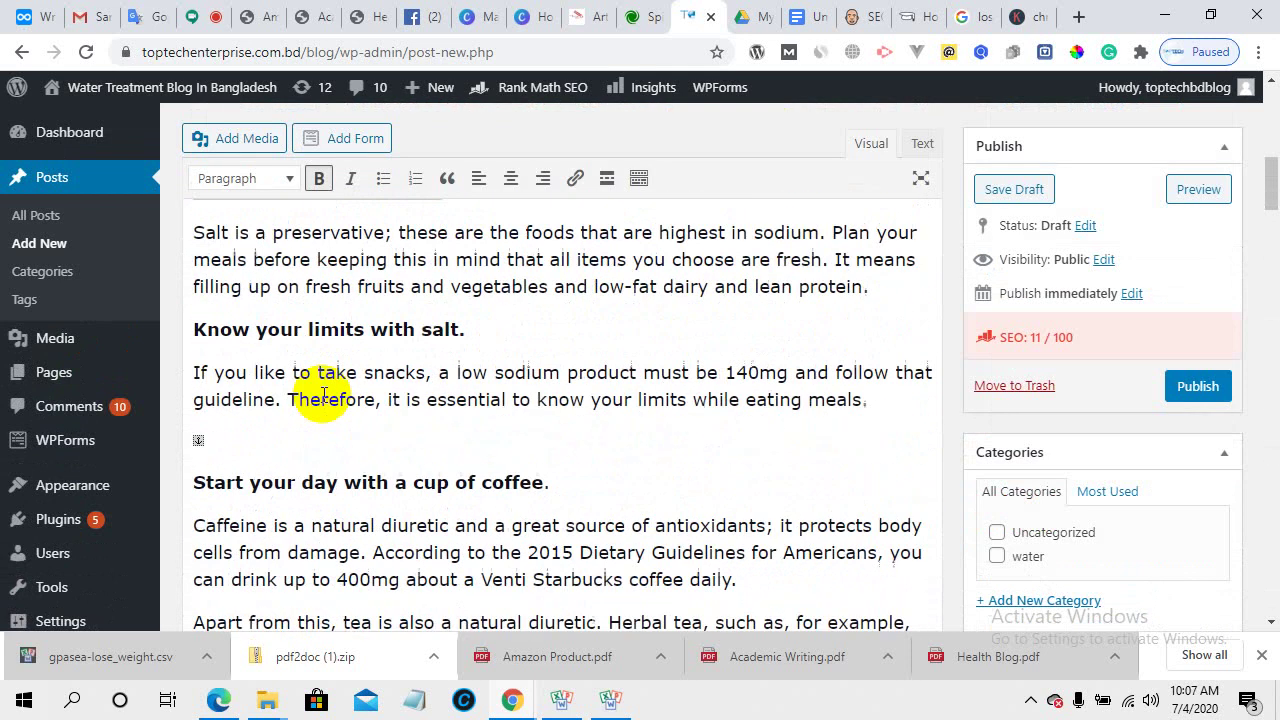
triple_click(316, 316)
right_click(334, 317)
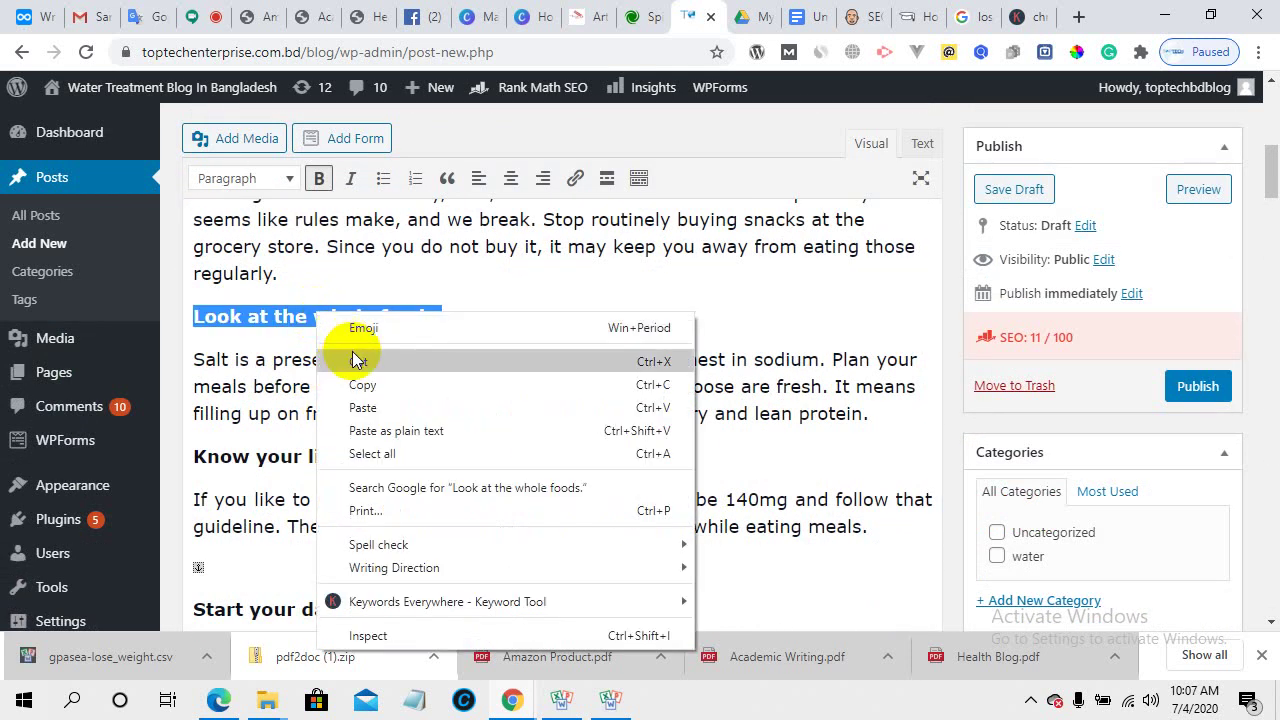
left_click(364, 381)
- Replace the old 'Look at the whole foods.' keyword with the freshly copied heading text
scroll(442, 527, "down", 5)
scroll(442, 527, "down", 15)
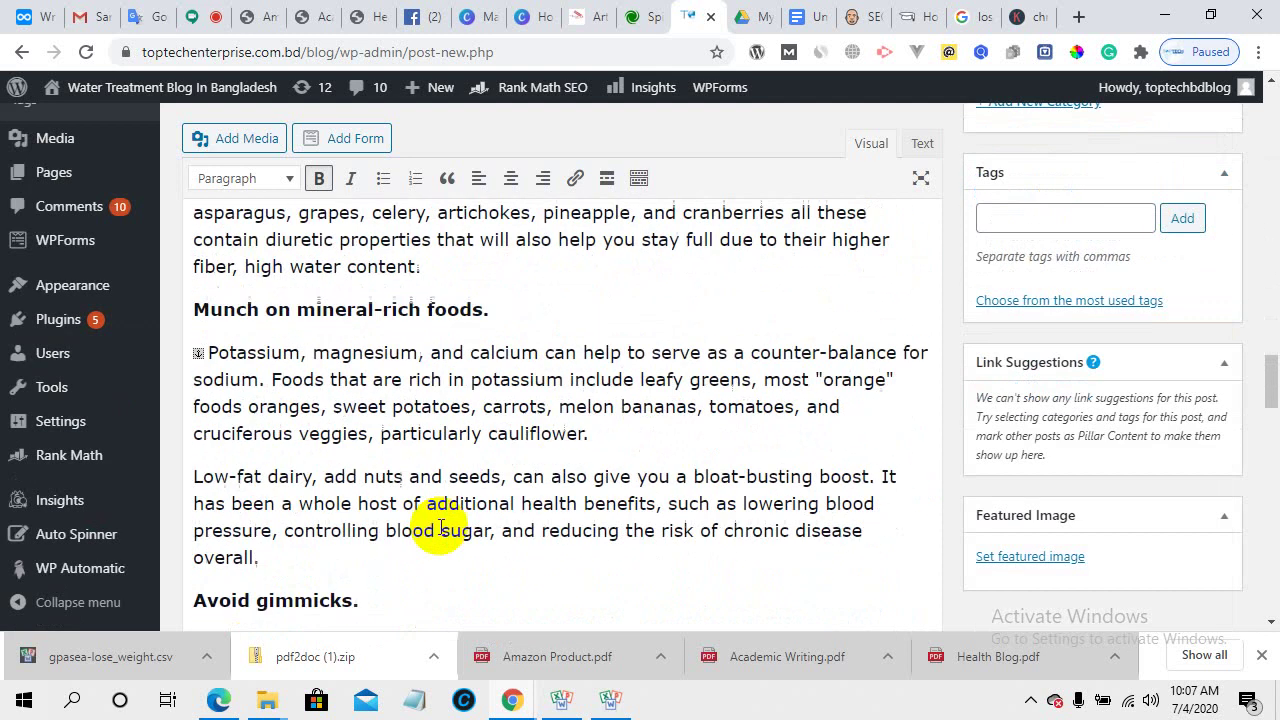
scroll(438, 527, "down", 3)
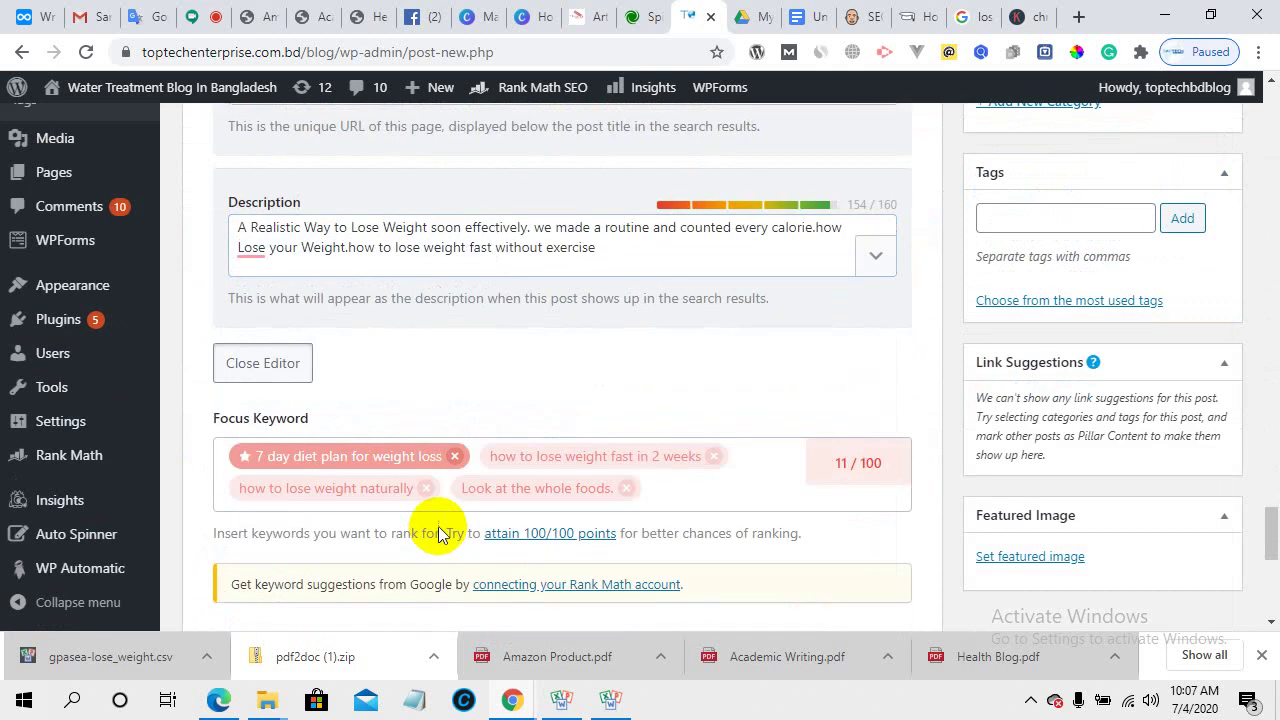
left_click(626, 492)
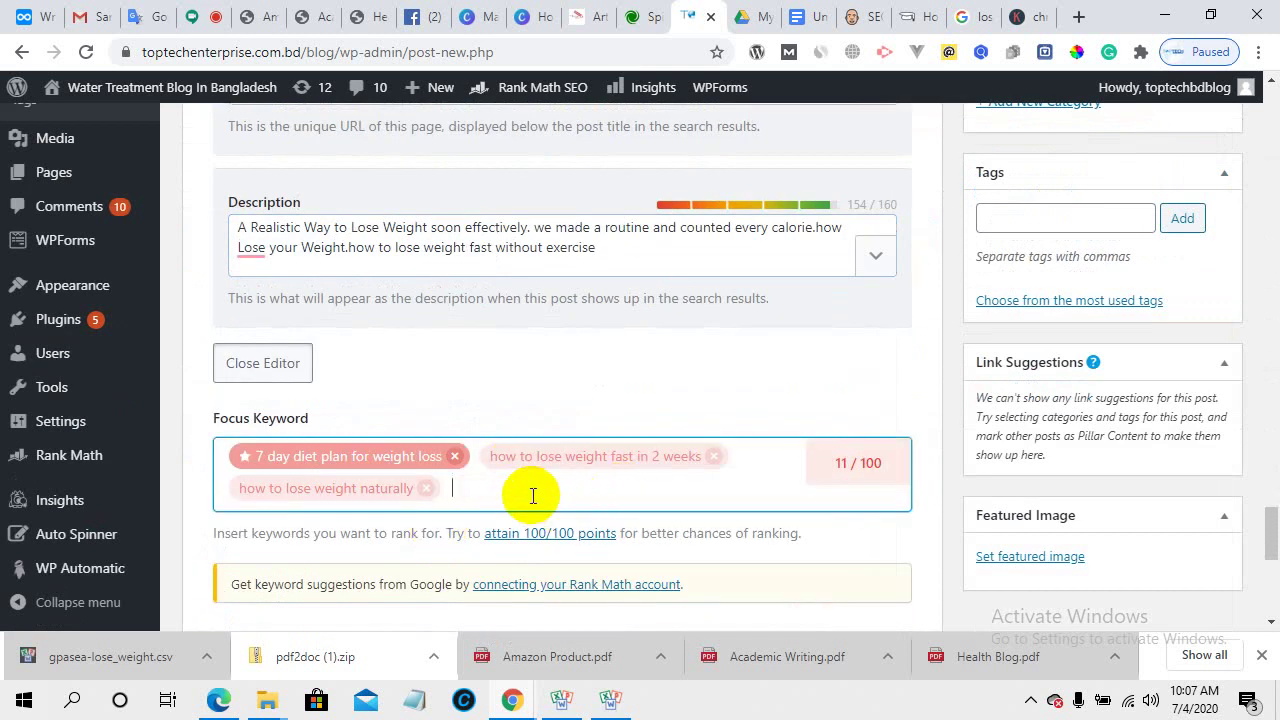
key("ctrl+v")
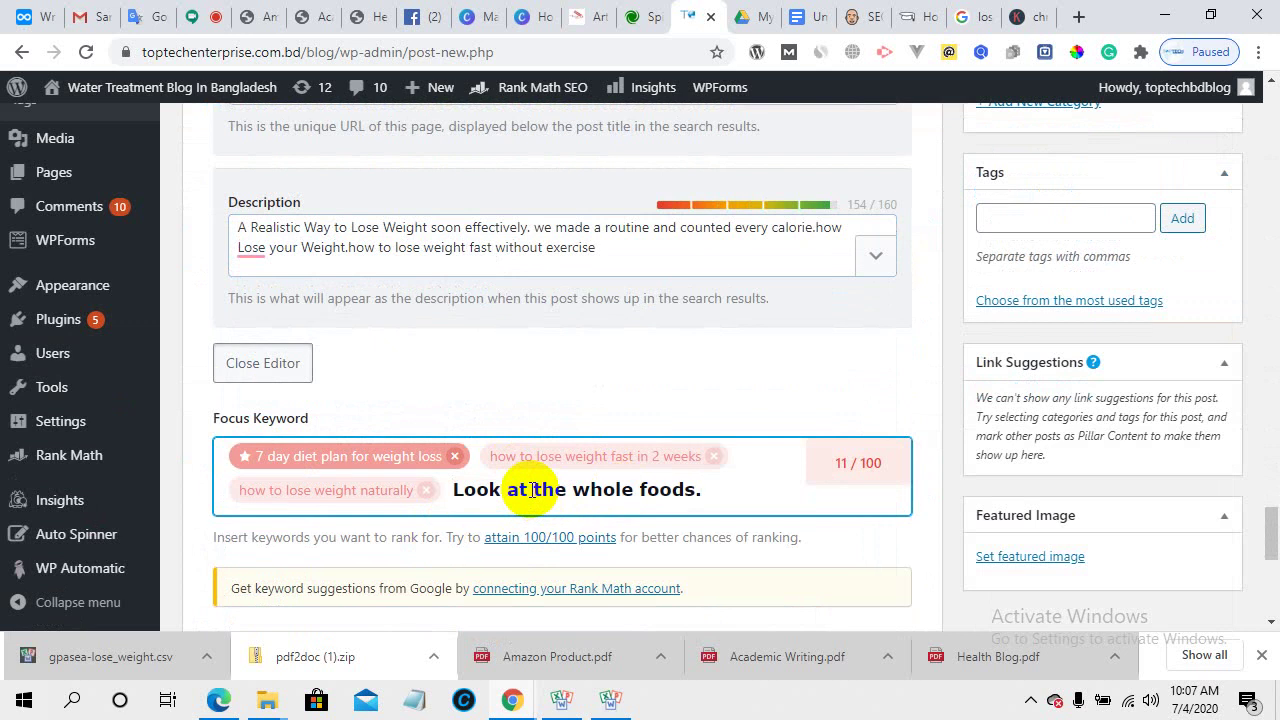
key("Return")
scroll(743, 542, "down", 2)
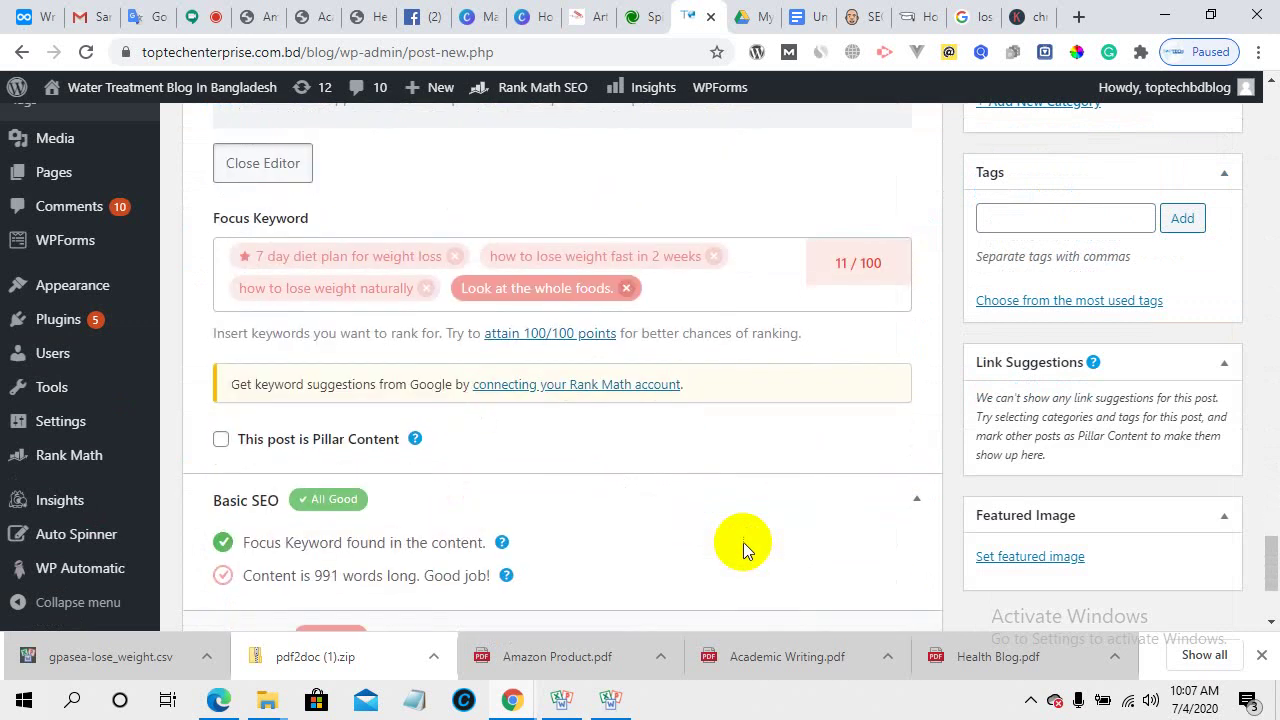
scroll(623, 503, "down", 2)
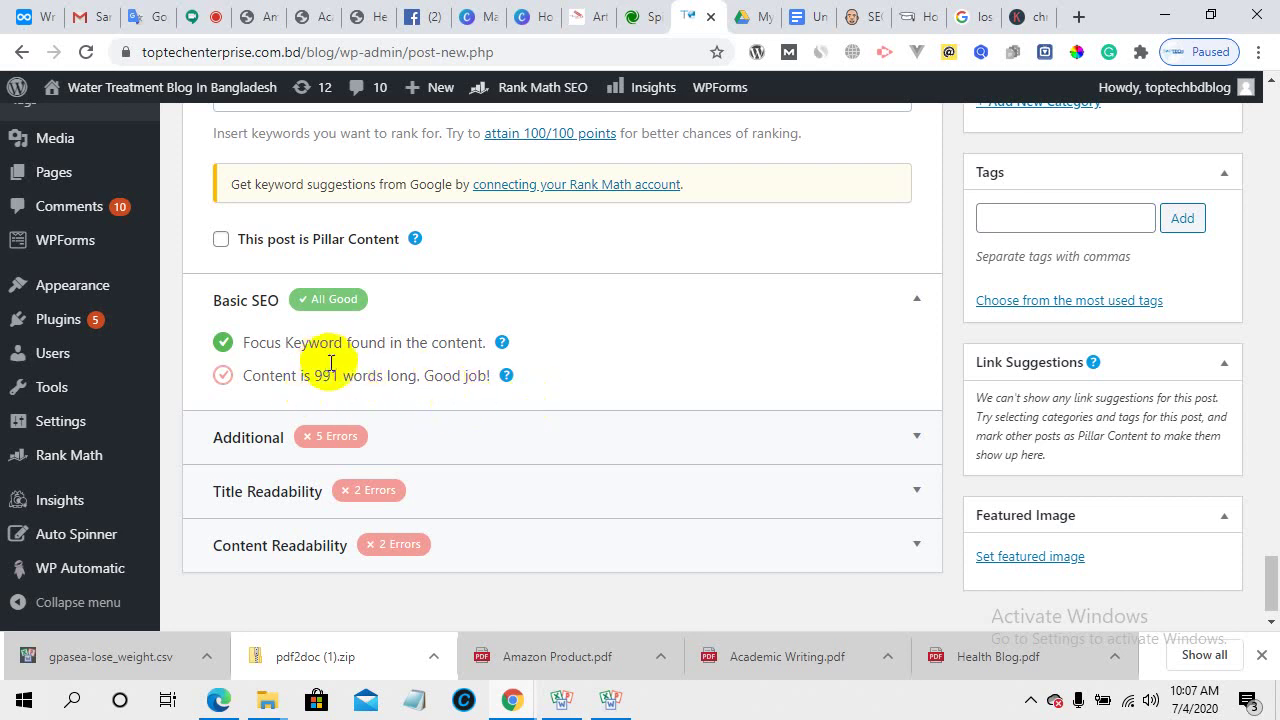
- Expand Rank Math's Additional checks and make 'Go to bed.' a Heading 2
left_click(537, 435)
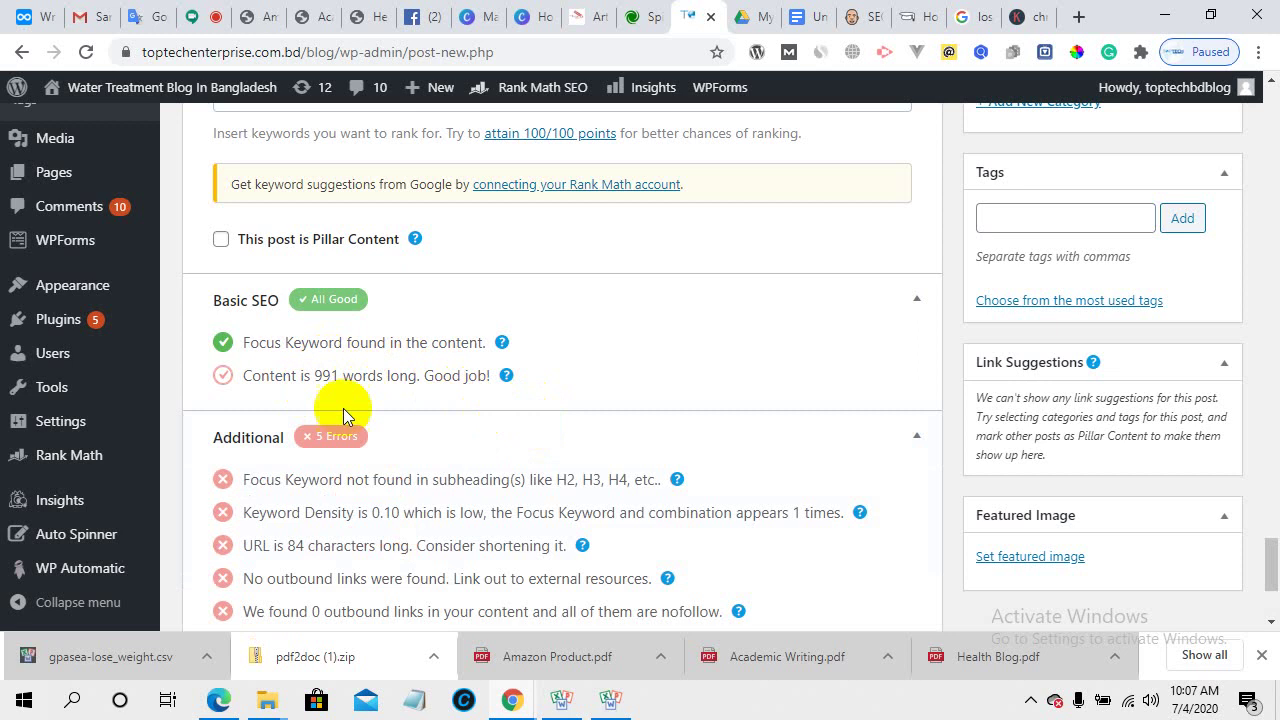
scroll(591, 434, "down", 2)
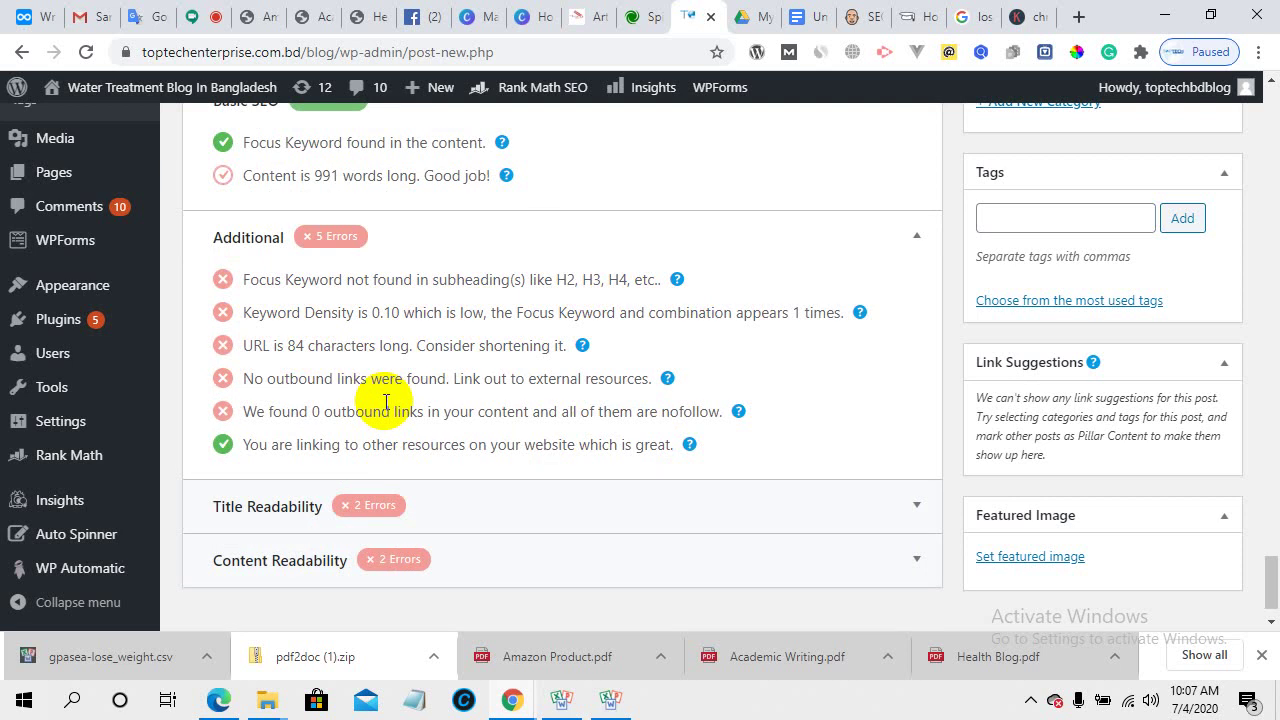
scroll(385, 402, "up", 15)
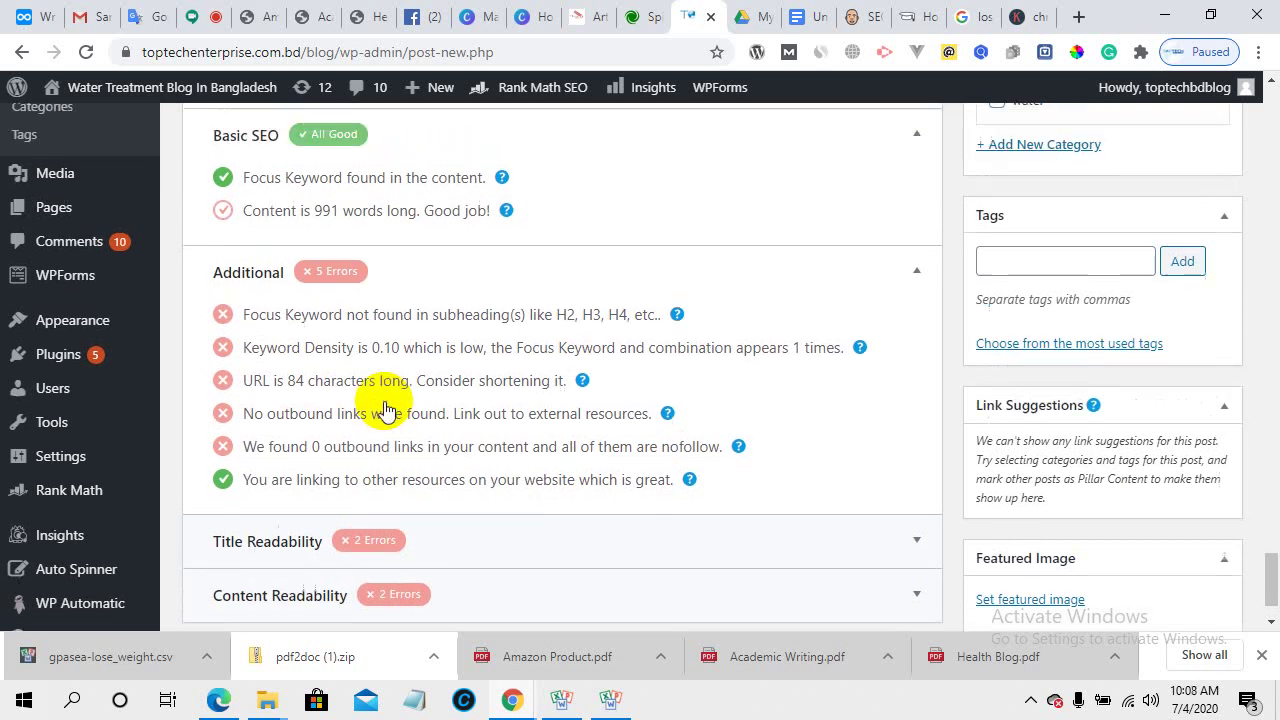
scroll(385, 402, "up", 10)
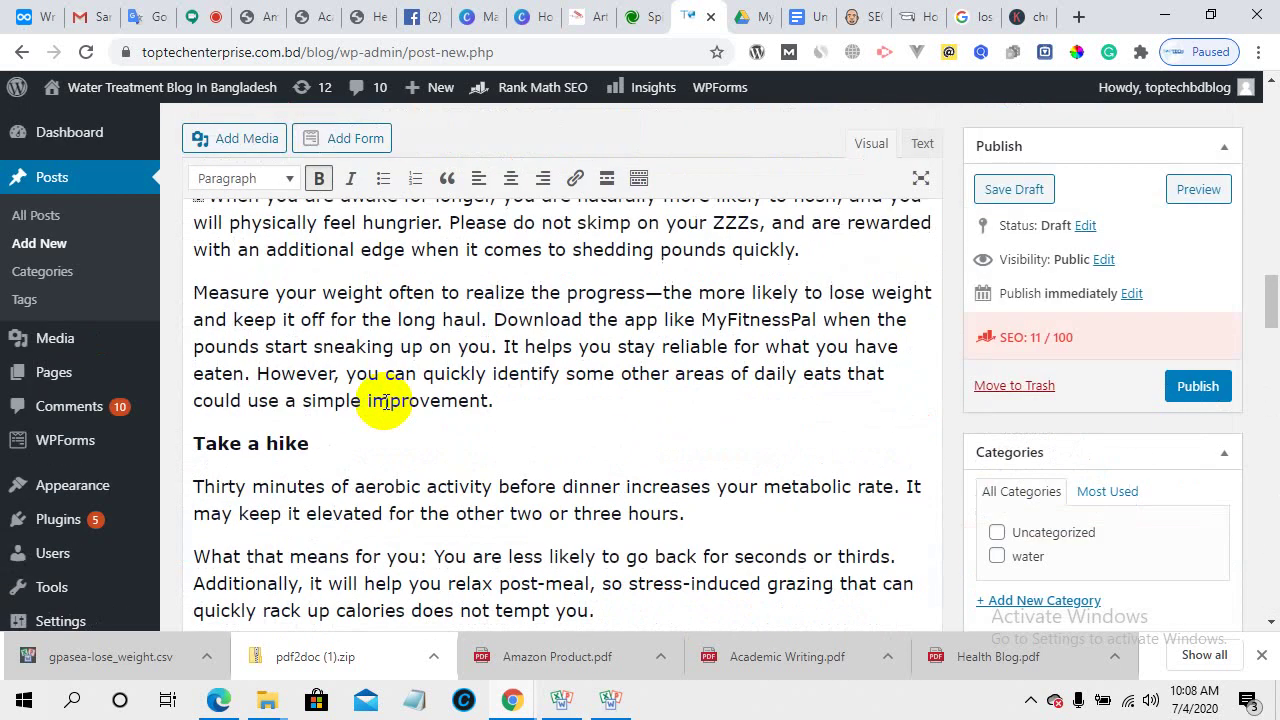
left_click_drag(304, 434, 172, 426)
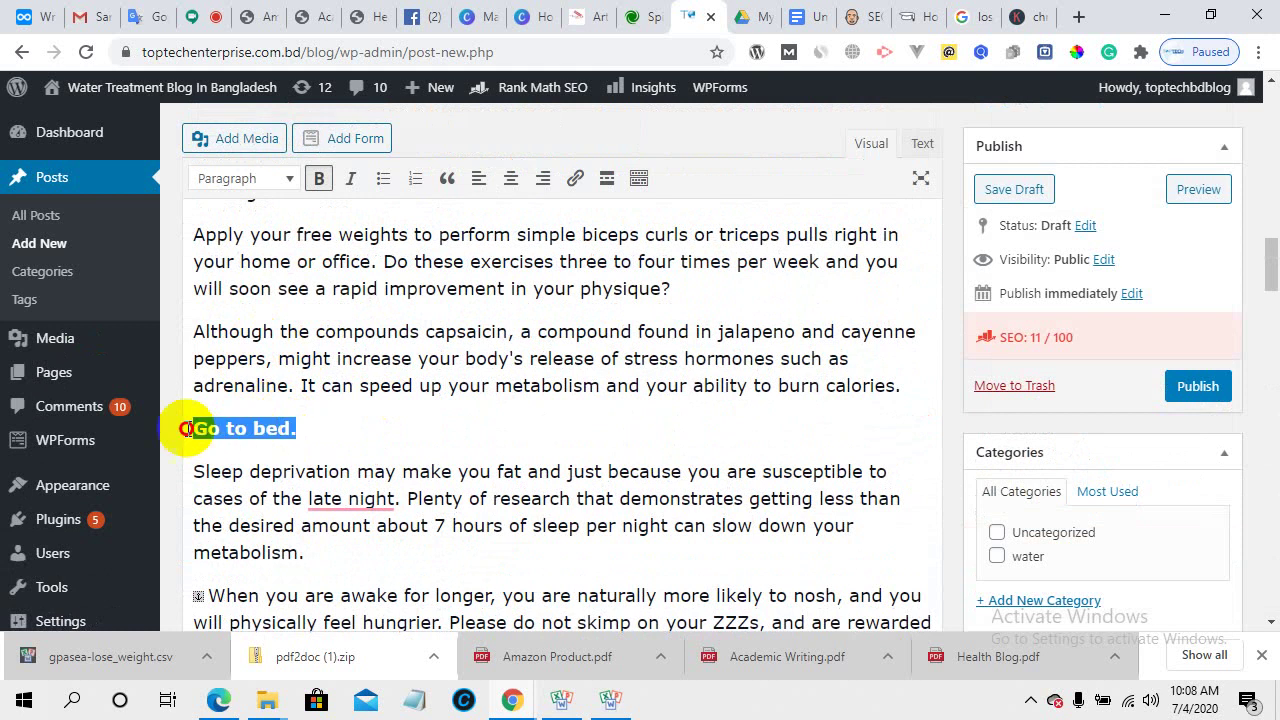
left_click(284, 184)
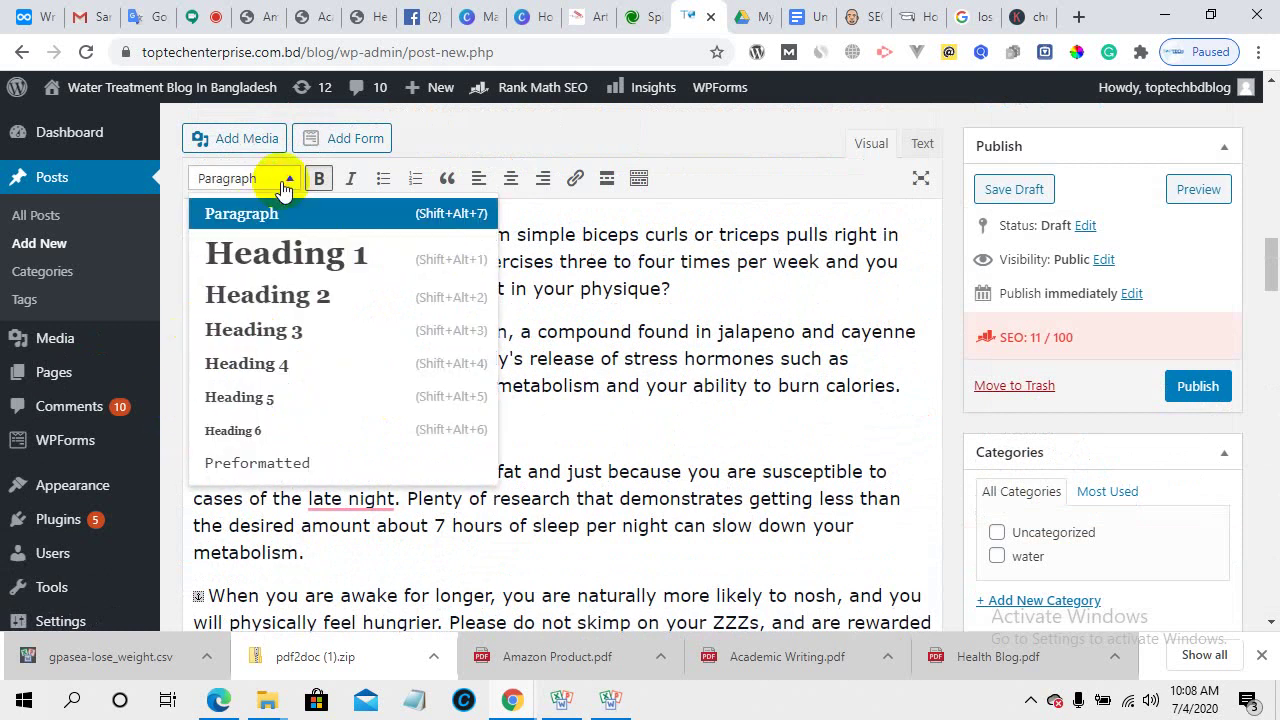
left_click(297, 296)
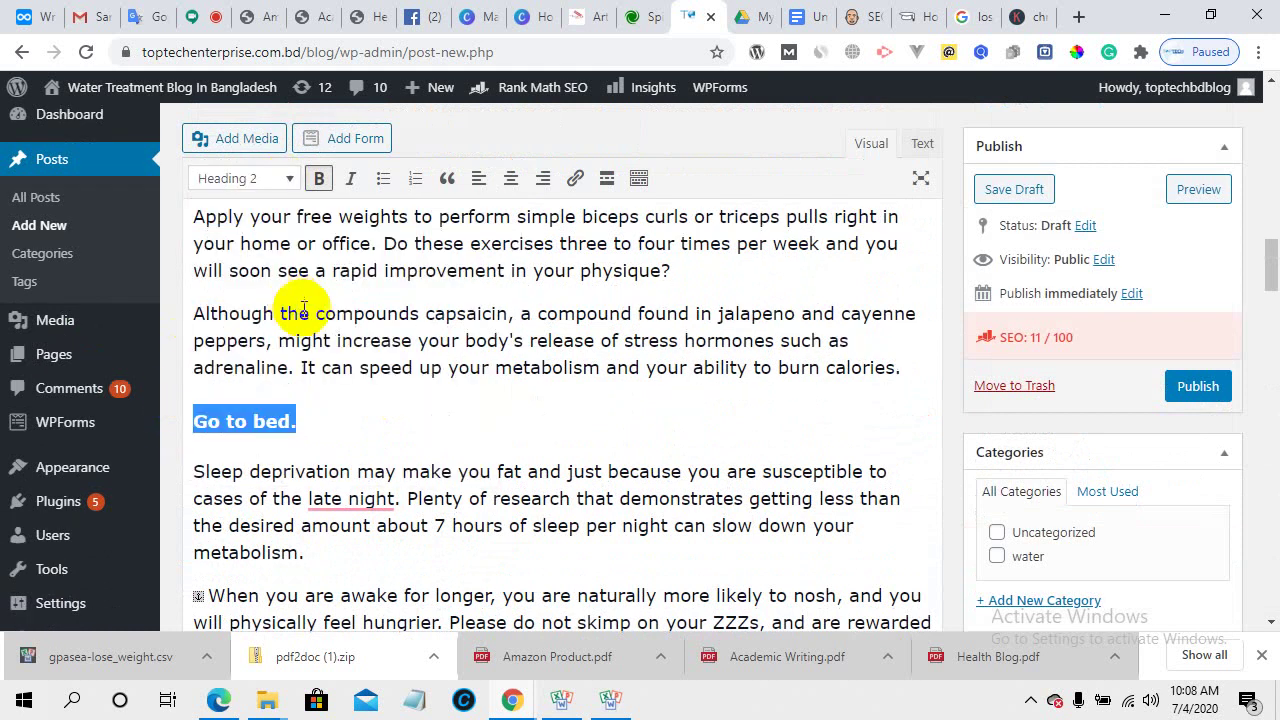
left_click(333, 430)
- Make 'Look at the whole foods.' a Heading 2, cutting Additional errors to 4
scroll(326, 428, "up", 10)
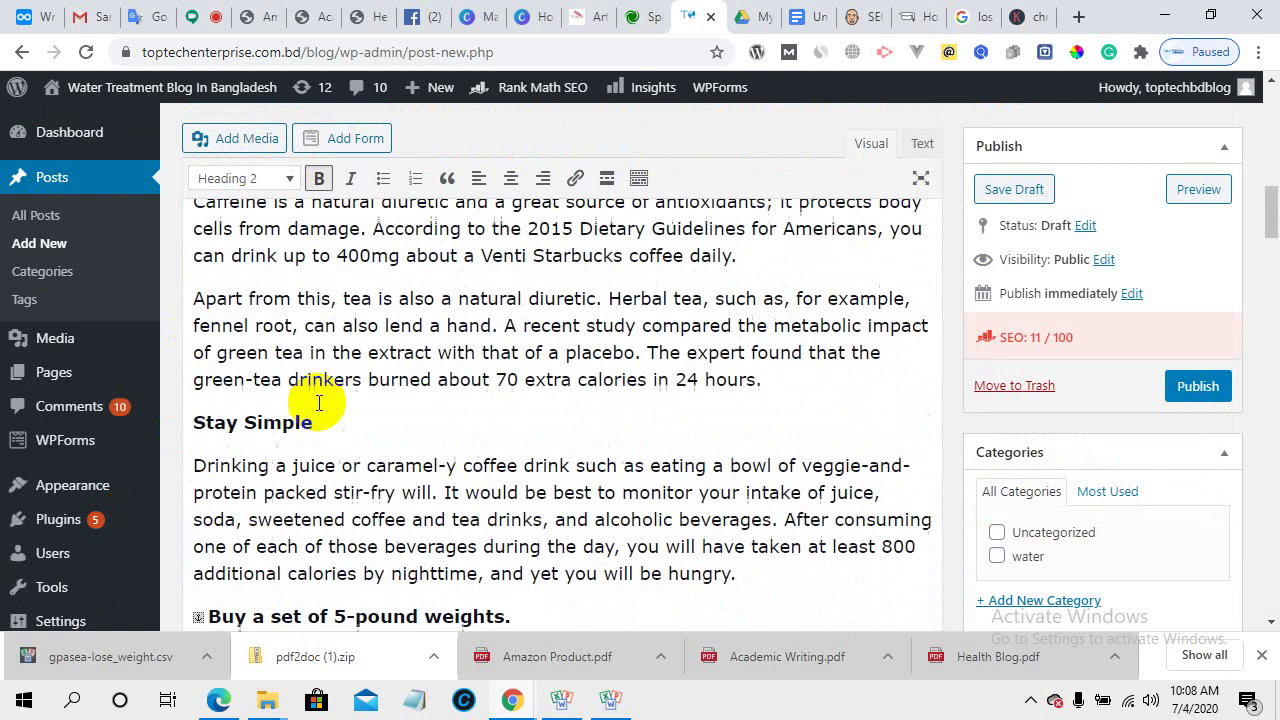
scroll(318, 402, "up", 5)
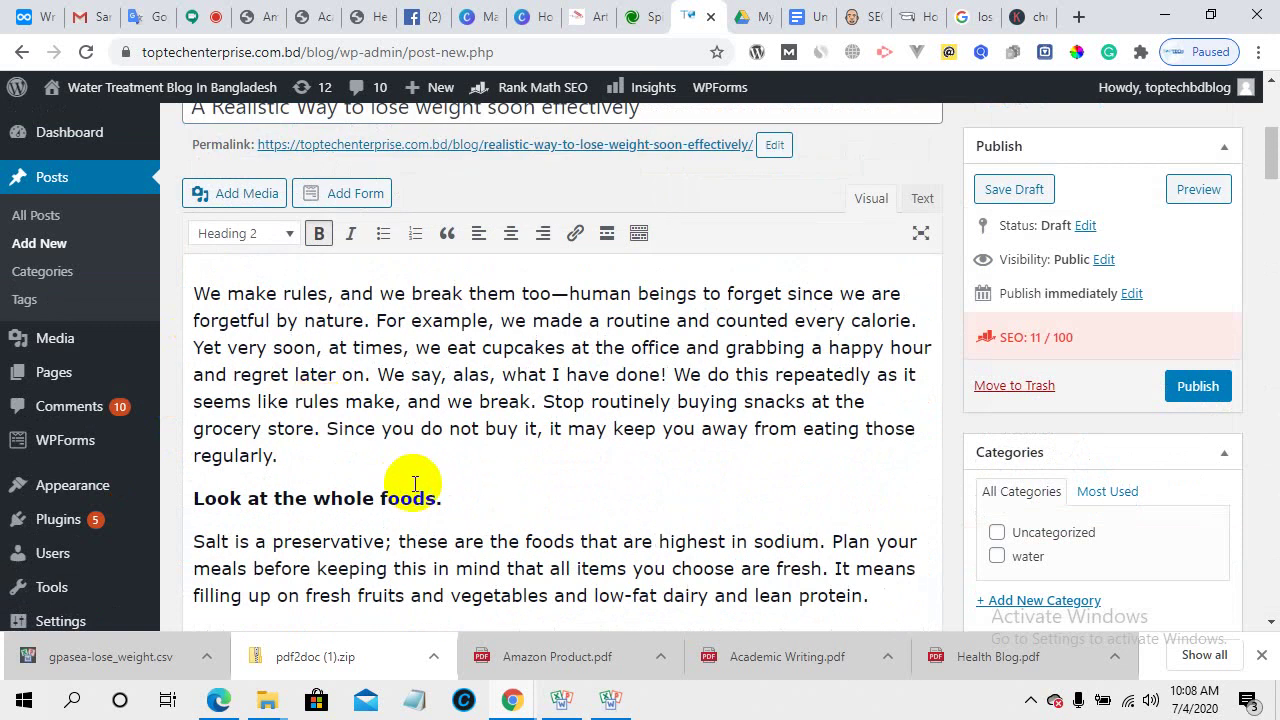
left_click_drag(466, 498, 180, 498)
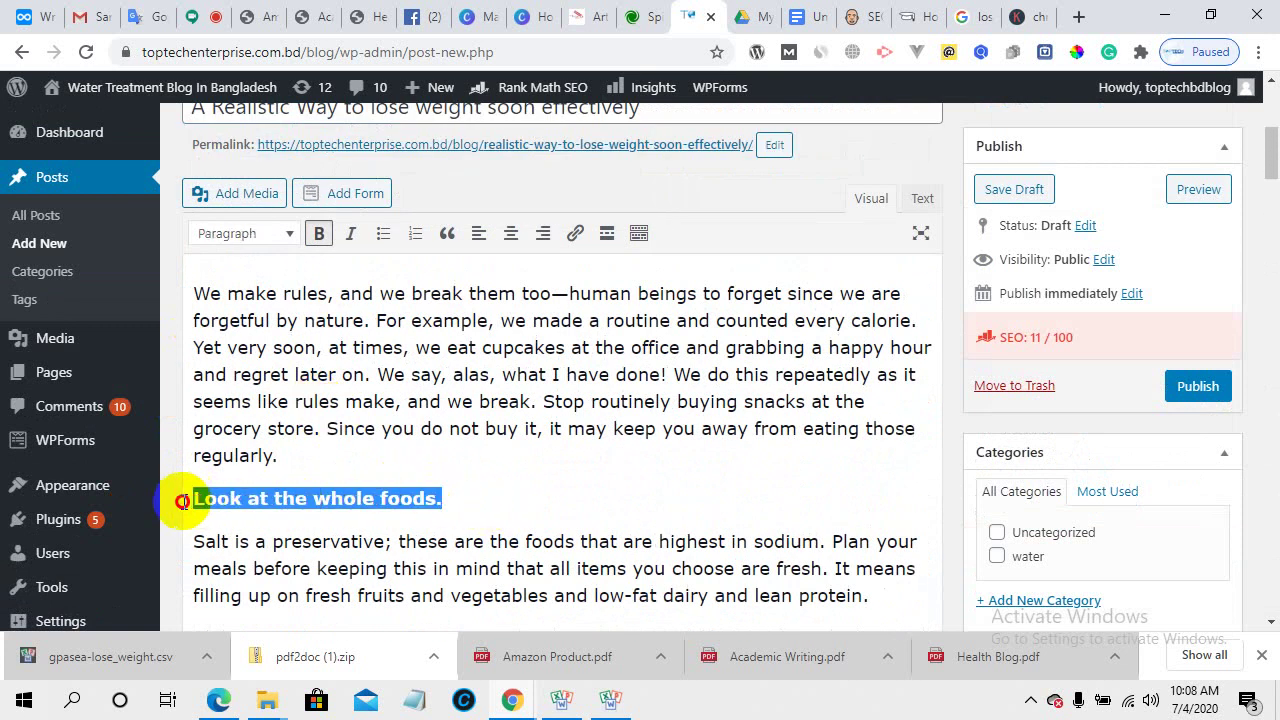
left_click(283, 235)
left_click(323, 349)
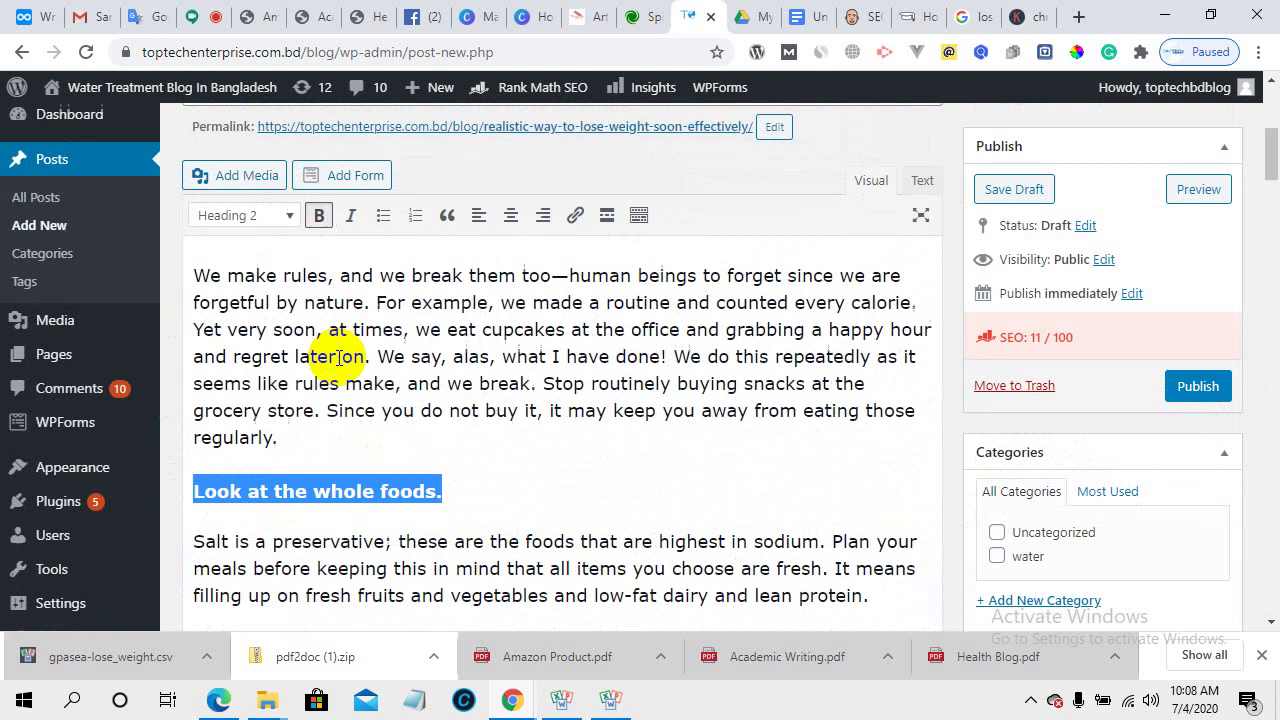
scroll(586, 480, "down", 20)
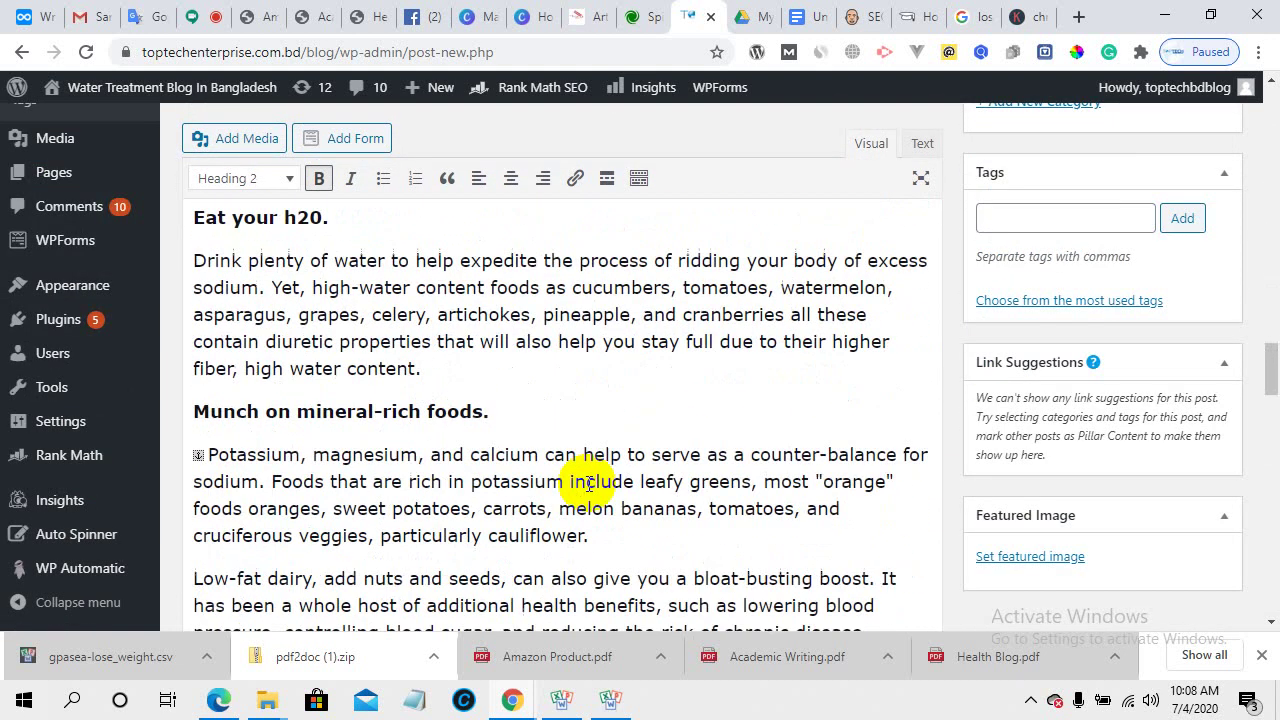
scroll(589, 488, "down", 12)
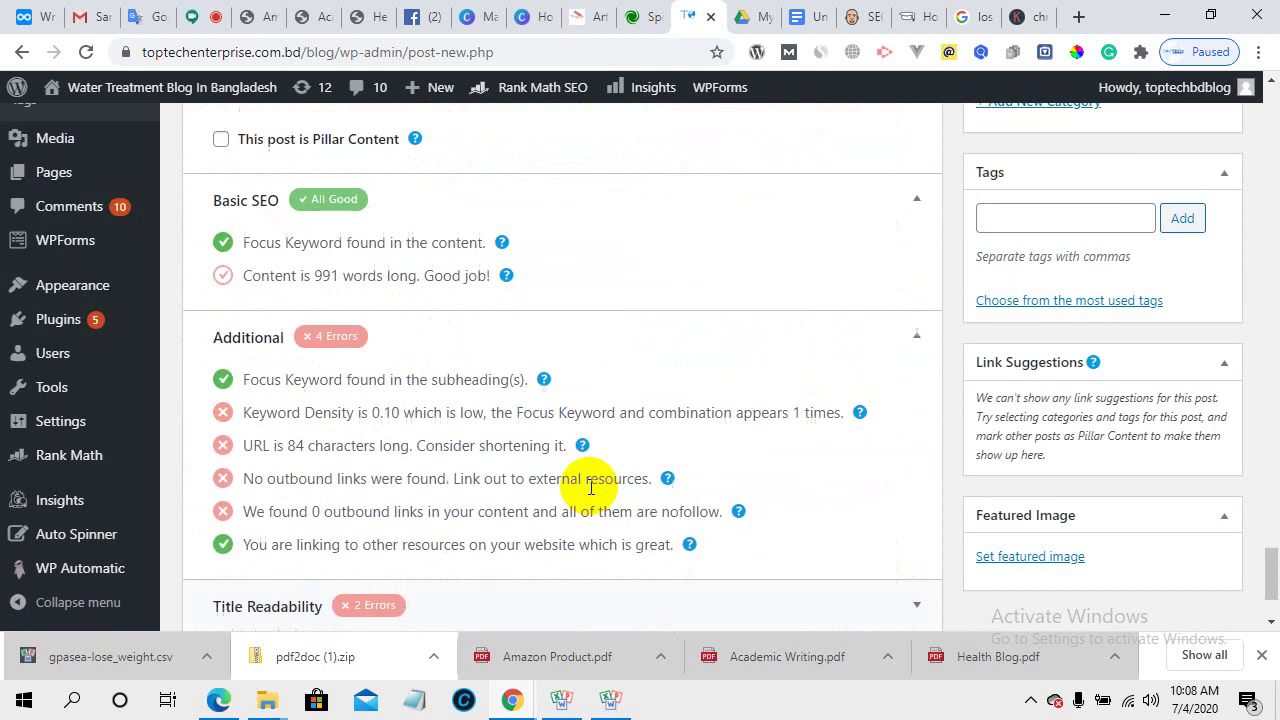
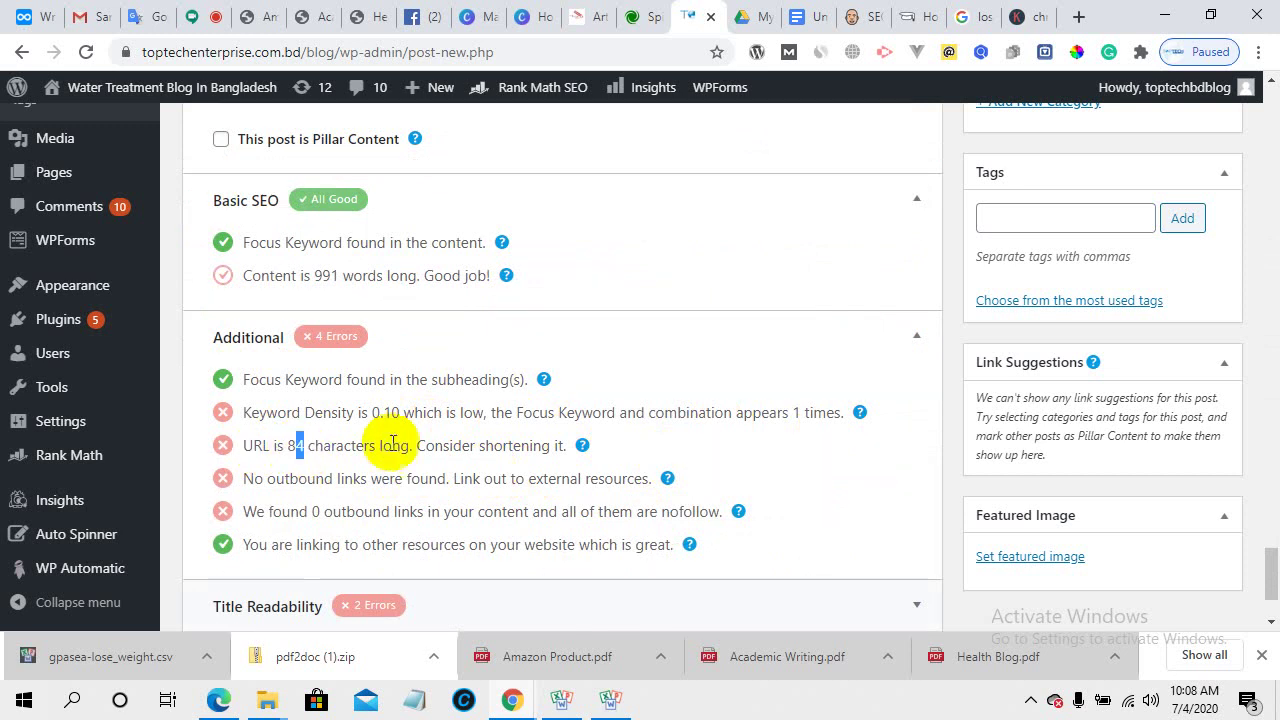
- Delete 'realistic-' from the permalink, leaving way-to-lose-weight-soon-effectively, then review the additional checks
scroll(549, 471, "up", 6)
scroll(549, 471, "up", 5)
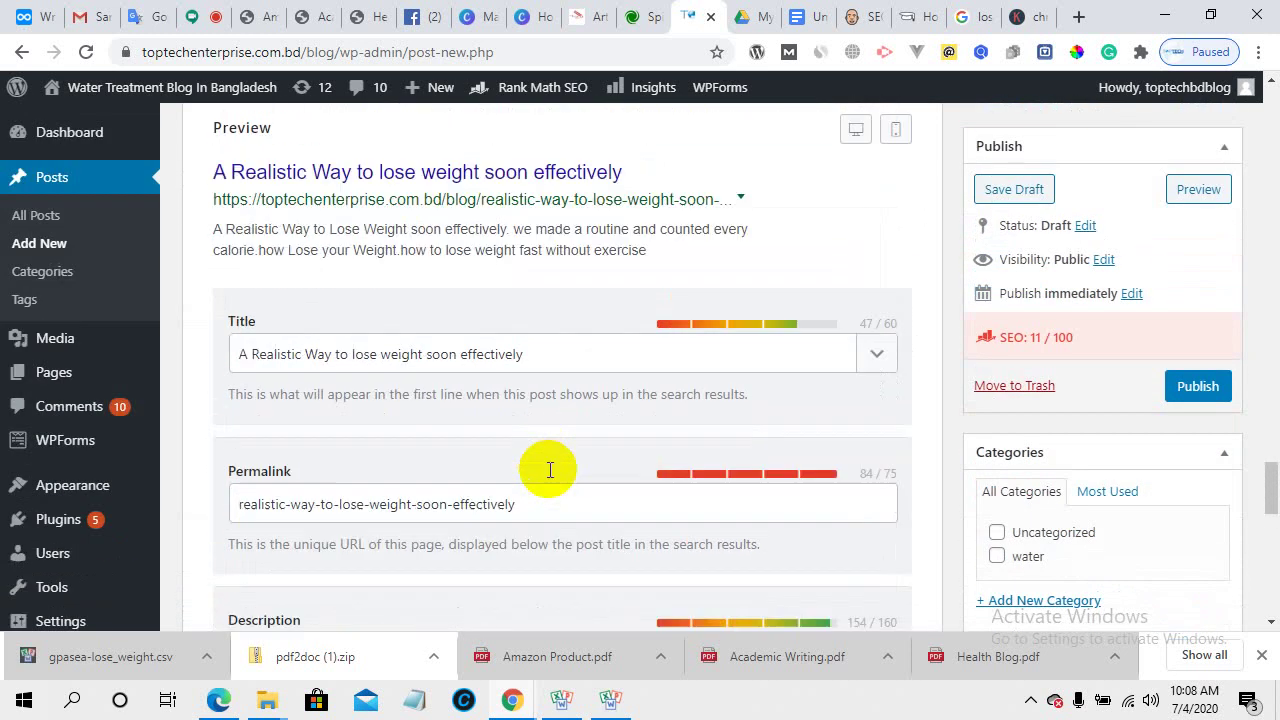
scroll(548, 470, "down", 3)
left_click(781, 390)
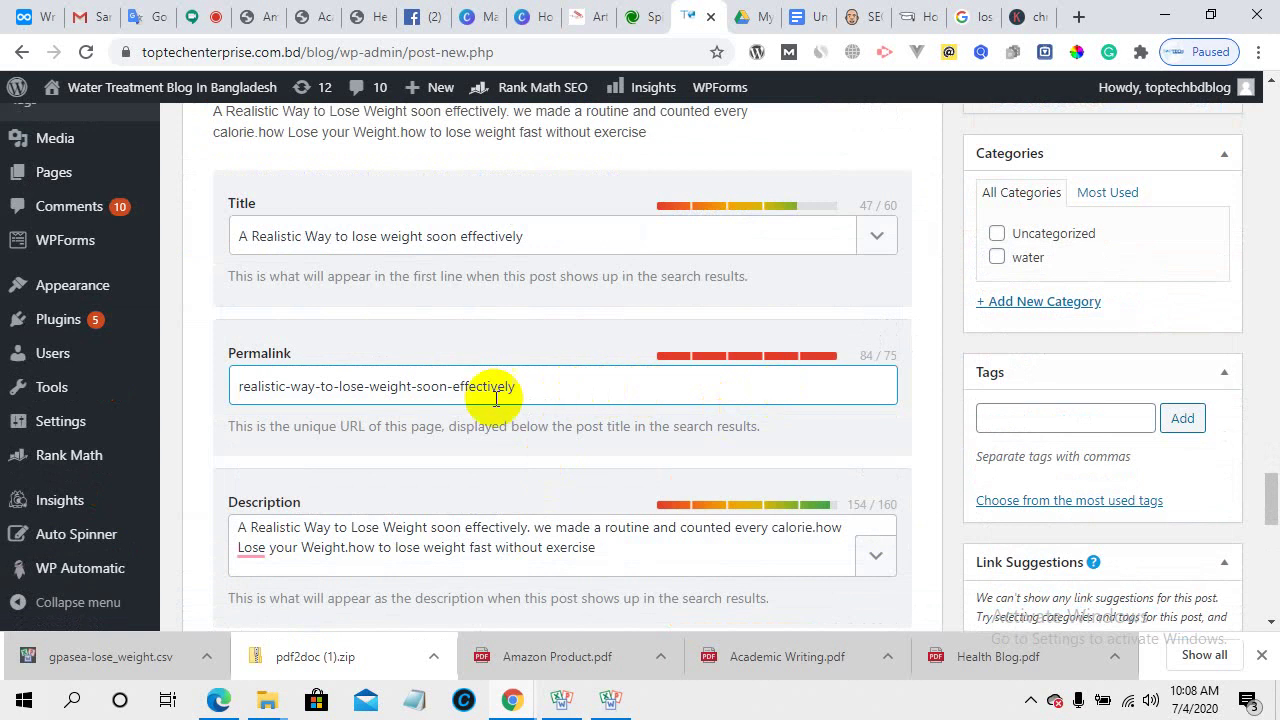
left_click_drag(291, 388, 231, 390)
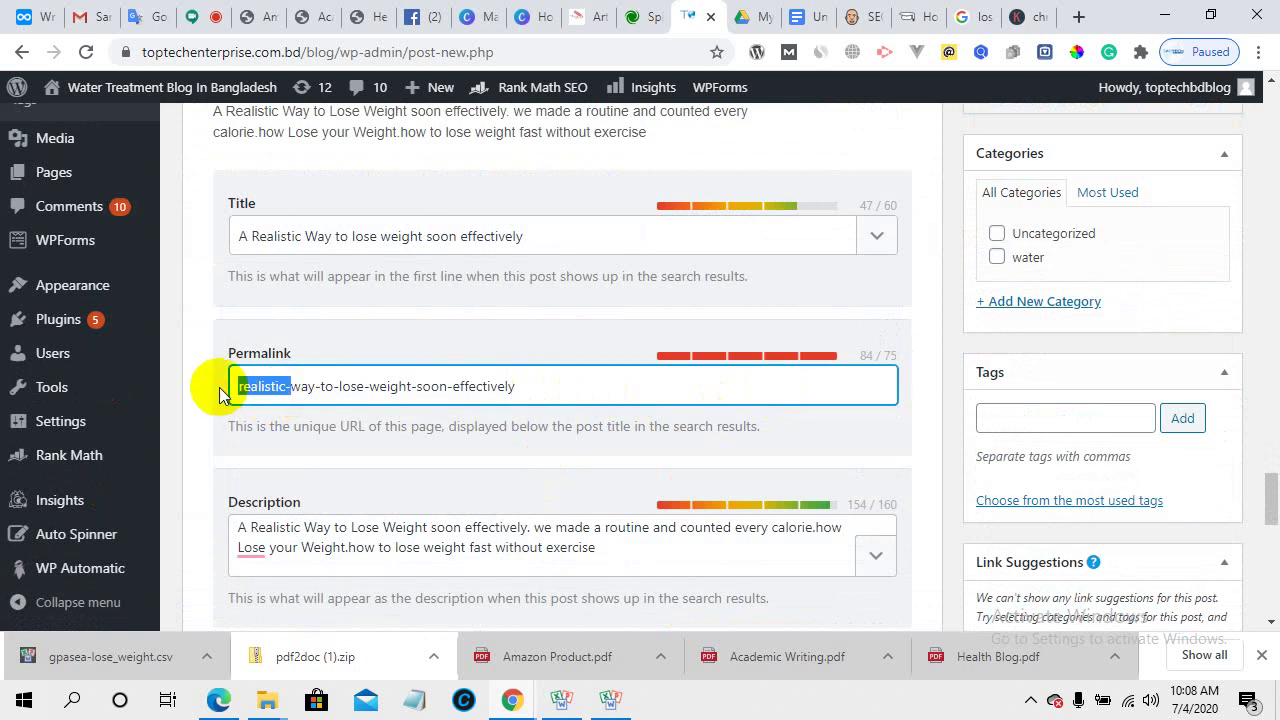
key("BackSpace")
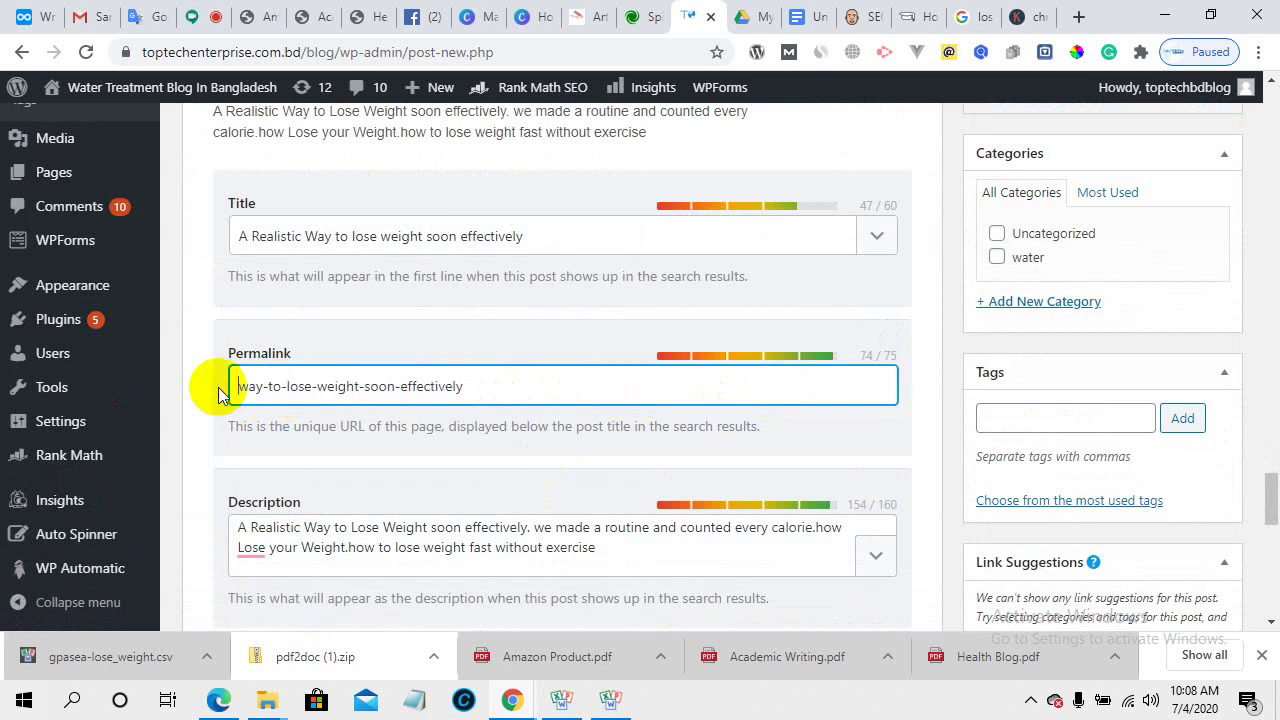
scroll(634, 429, "down", 5)
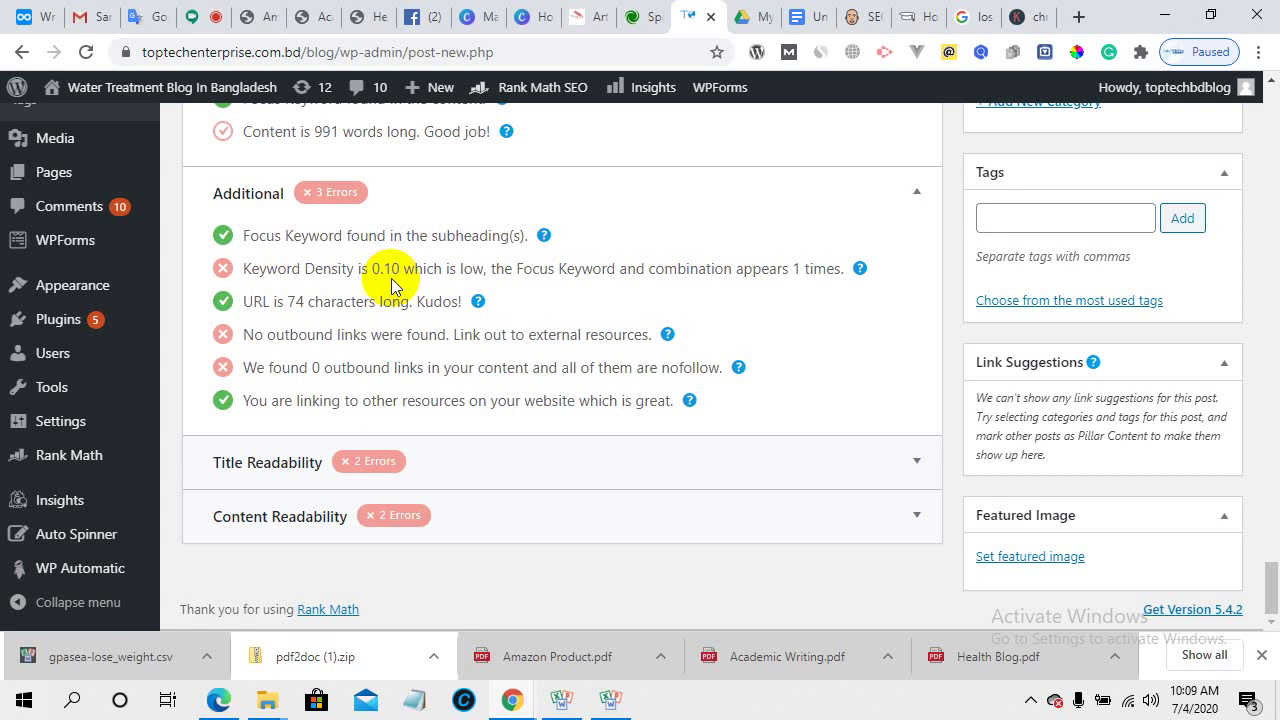
- Make 'Conclusion:', 'Avoid gimmicks.' and 'Munch on mineral-rich foods.' Heading 2
scroll(391, 278, "up", 15)
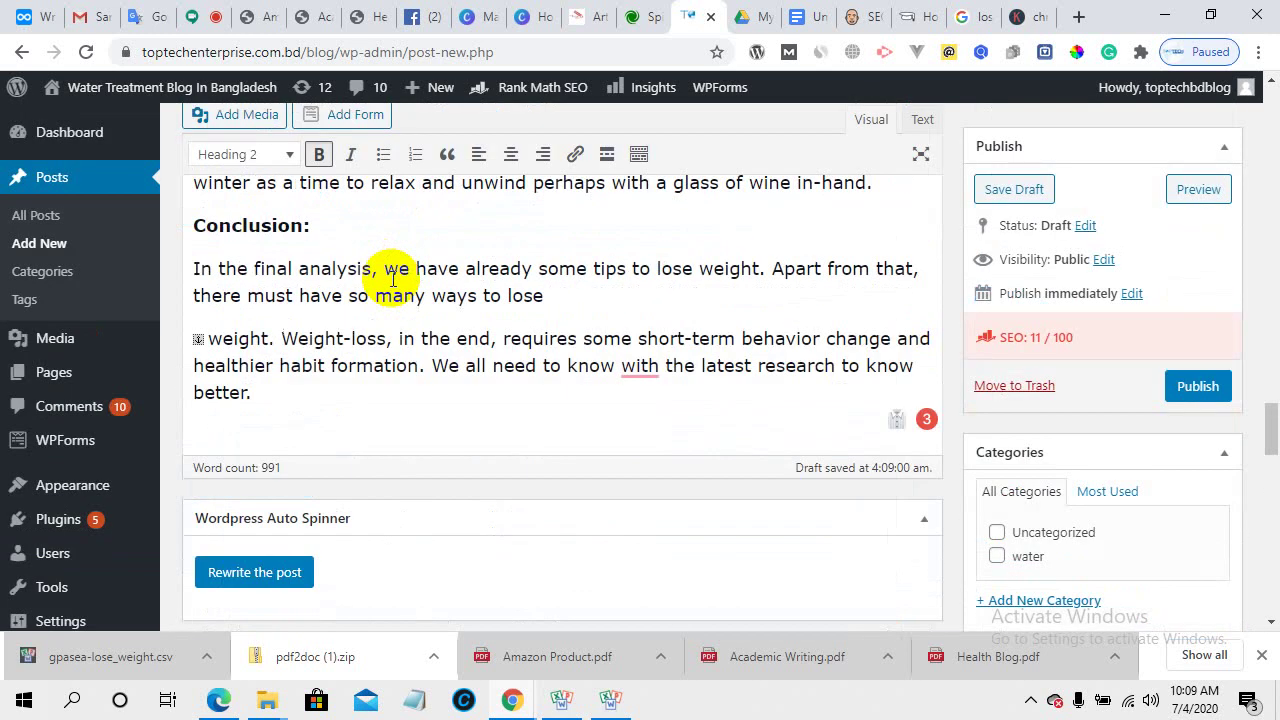
left_click_drag(318, 228, 186, 214)
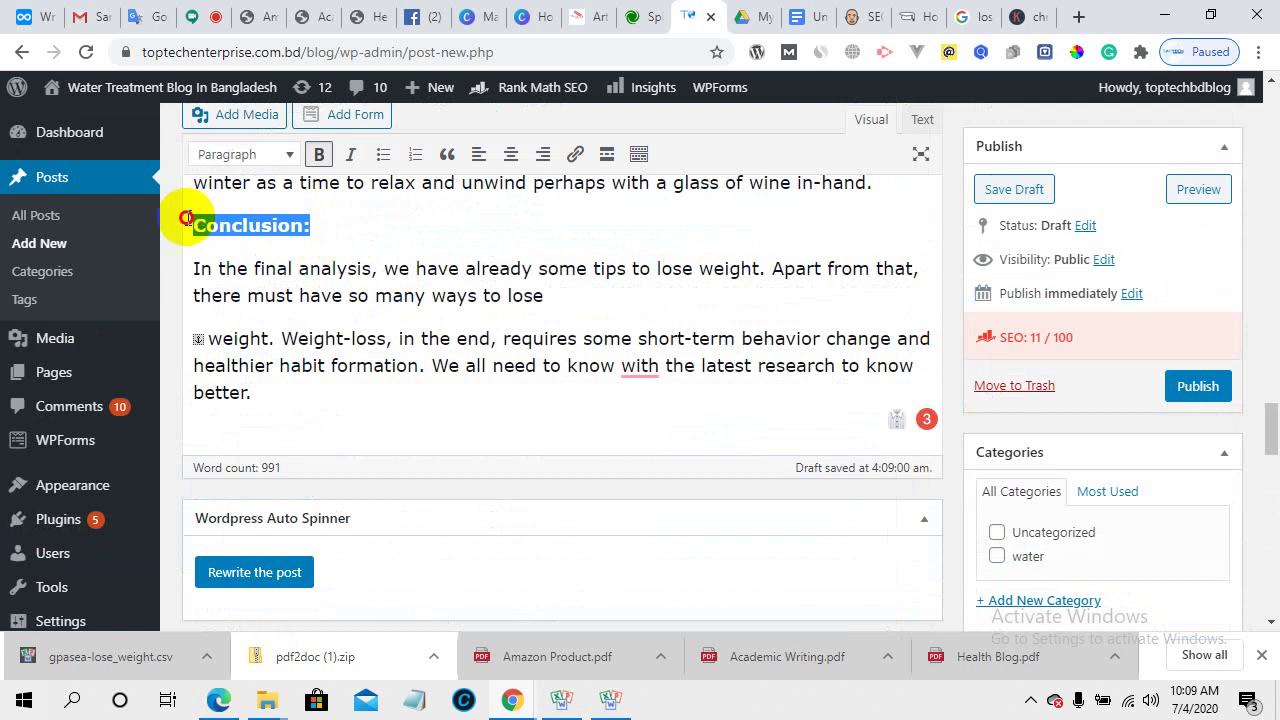
left_click(278, 158)
left_click(285, 272)
scroll(340, 280, "up", 4)
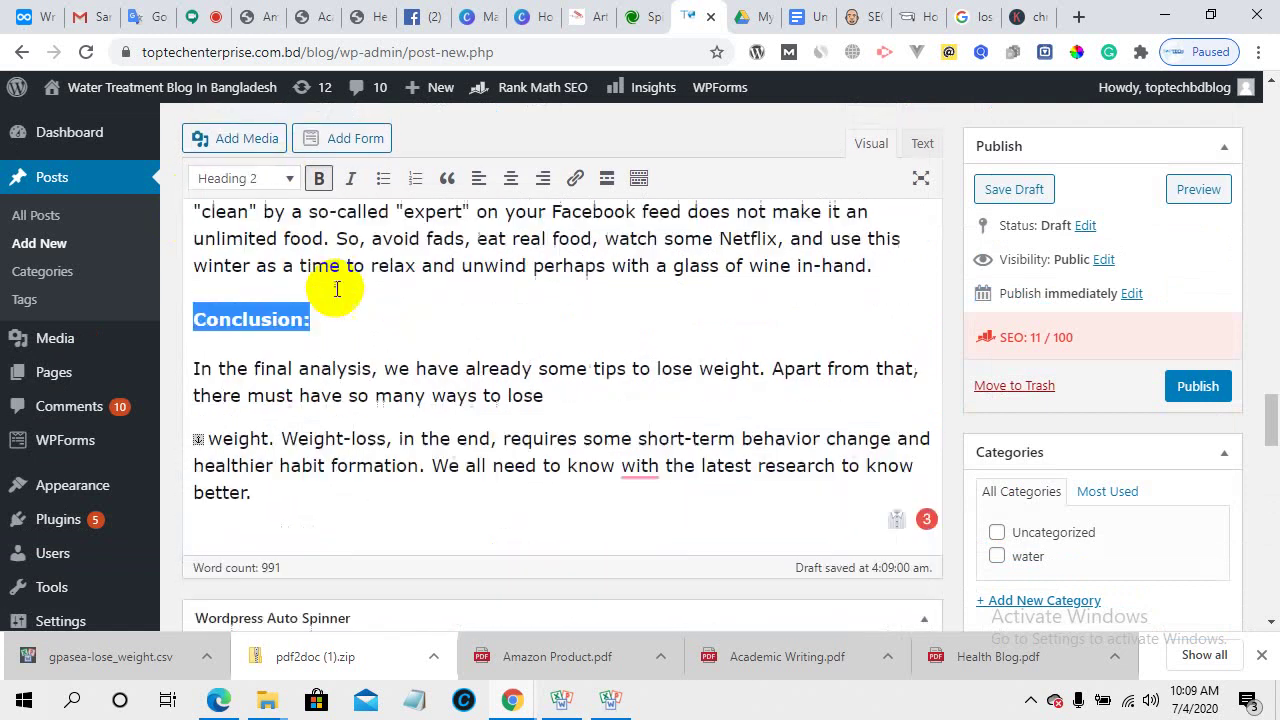
left_click_drag(356, 262, 192, 258)
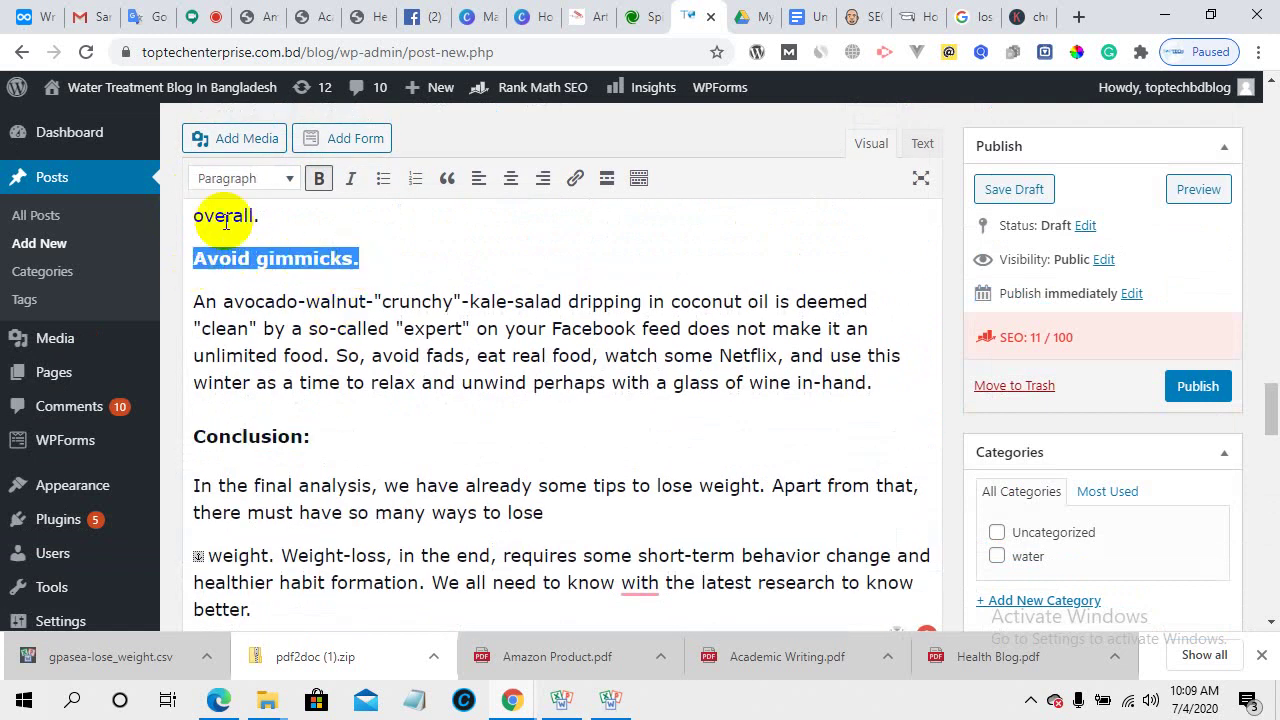
left_click(267, 182)
left_click(286, 294)
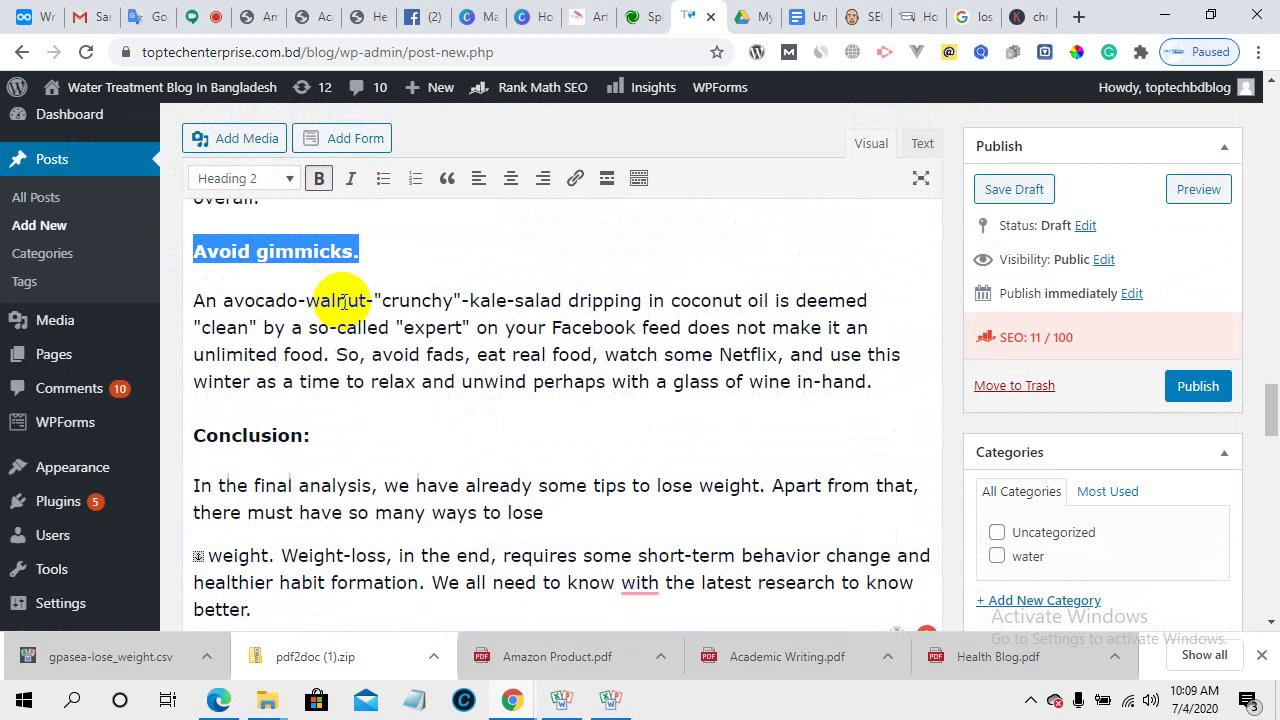
scroll(340, 316, "up", 2)
scroll(340, 316, "up", 3)
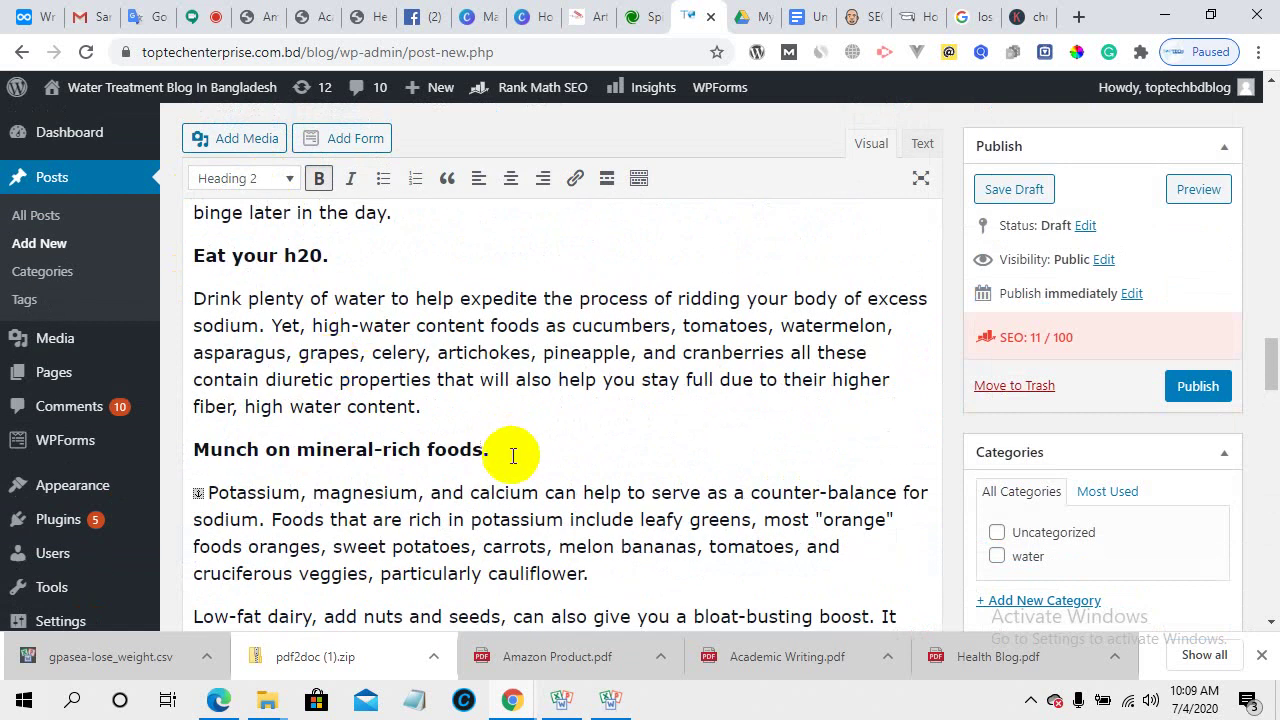
left_click_drag(512, 455, 177, 446)
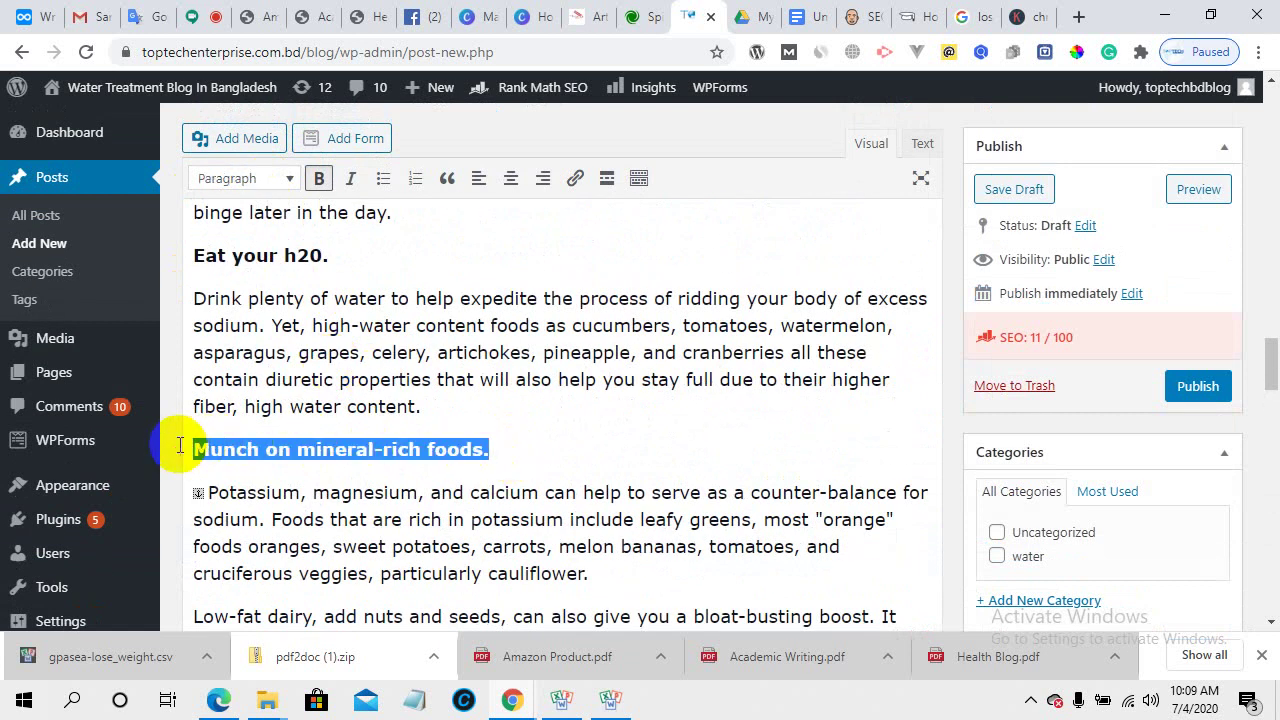
left_click(284, 183)
left_click(292, 294)
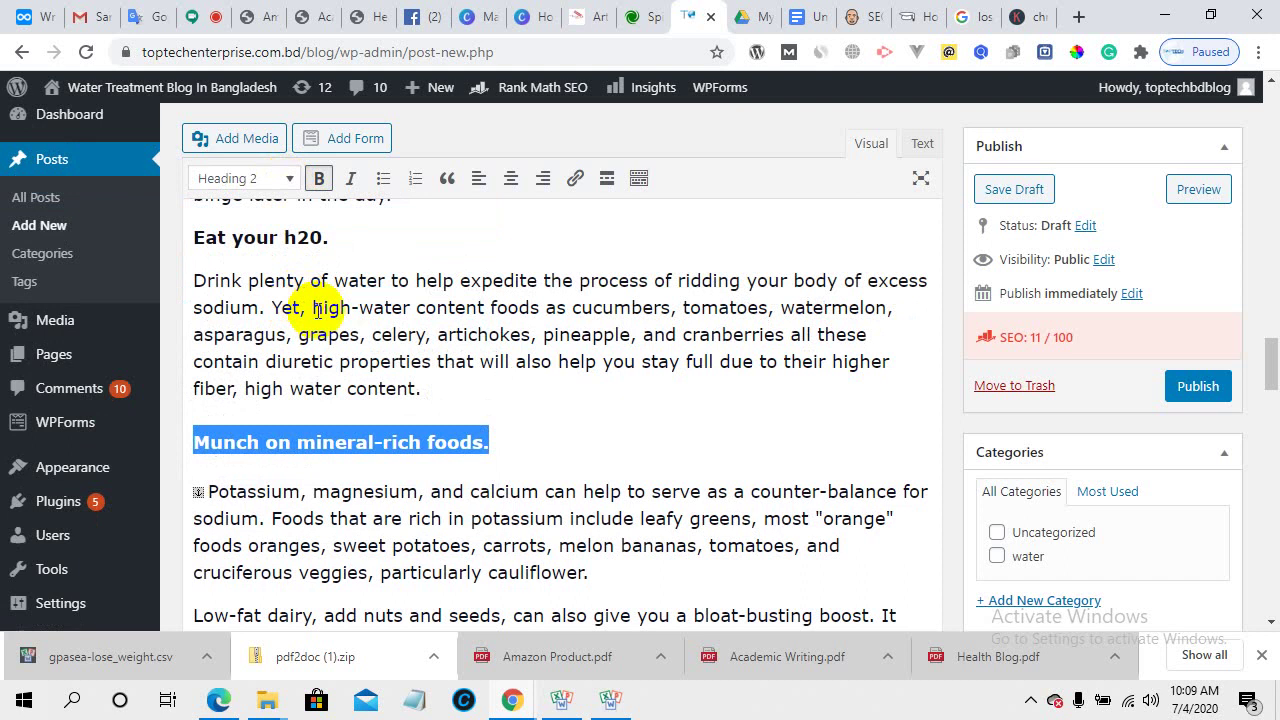
- Format 'Eat your h20.', 'Listen up' and 'Take a hike' as Heading 2
scroll(318, 310, "up", 1)
left_click_drag(350, 340, 194, 337)
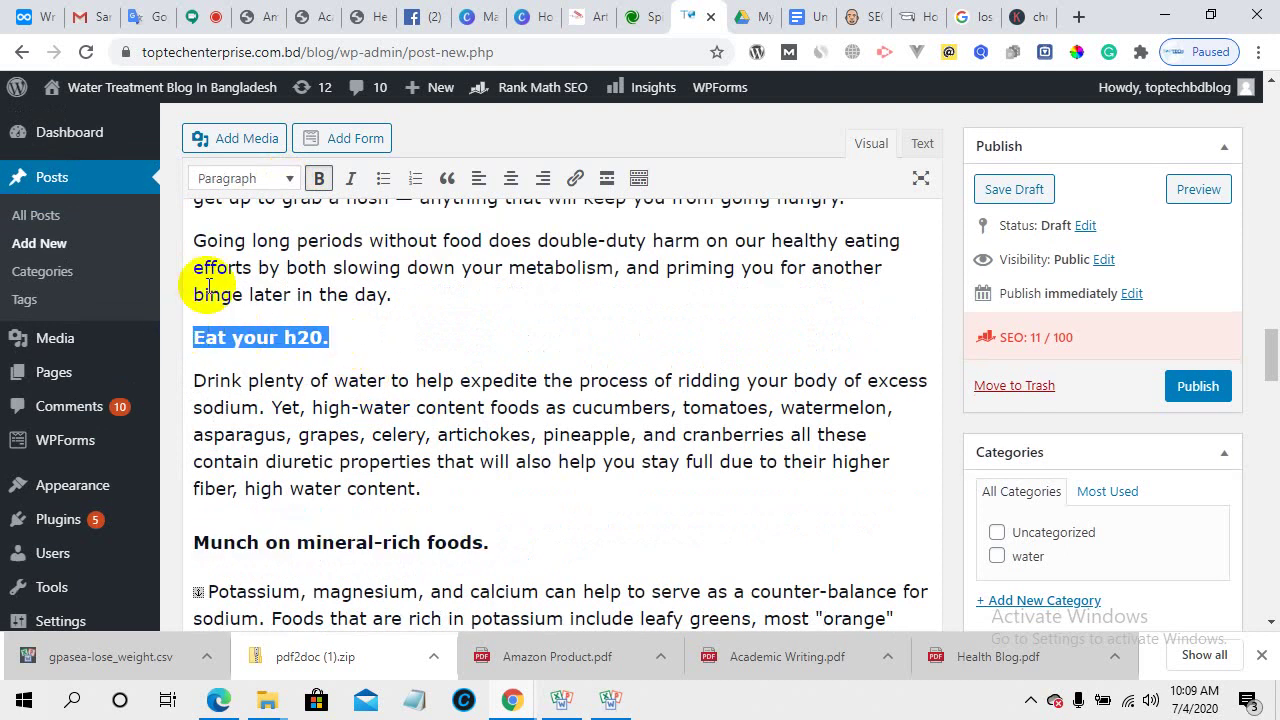
left_click(284, 178)
left_click(289, 294)
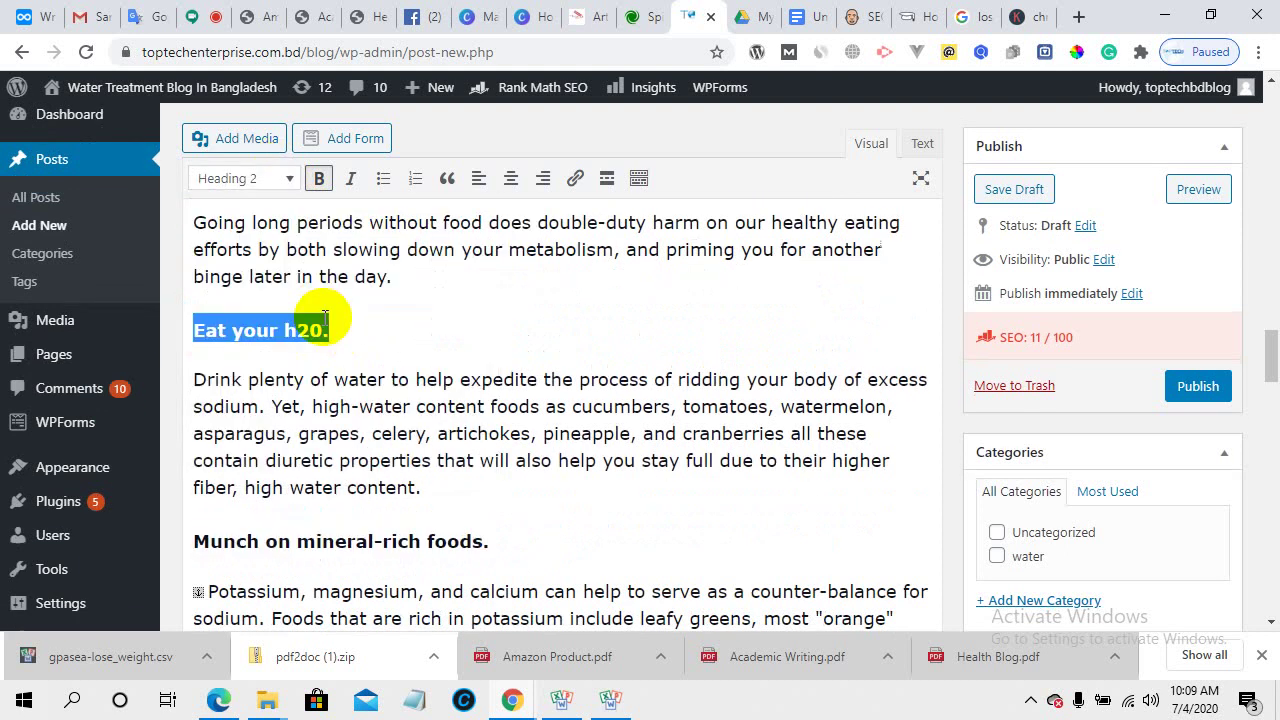
scroll(325, 318, "up", 3)
left_click_drag(337, 357, 170, 352)
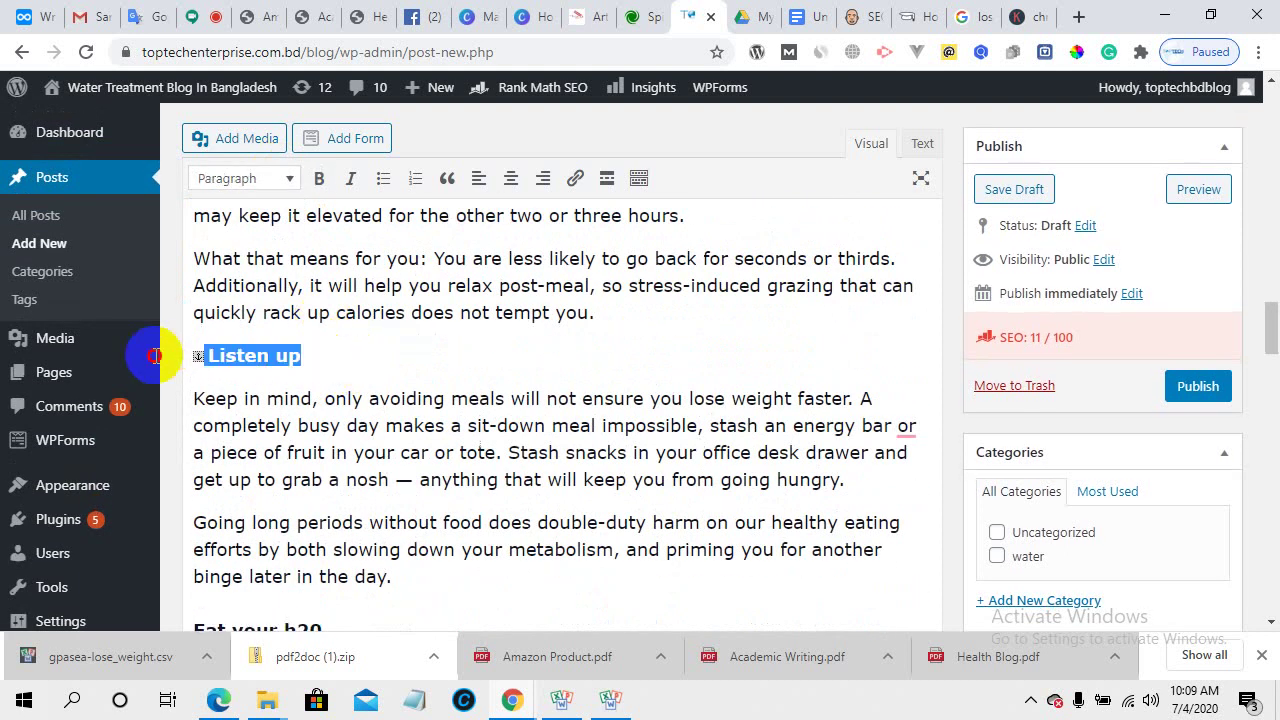
left_click(264, 180)
left_click(289, 294)
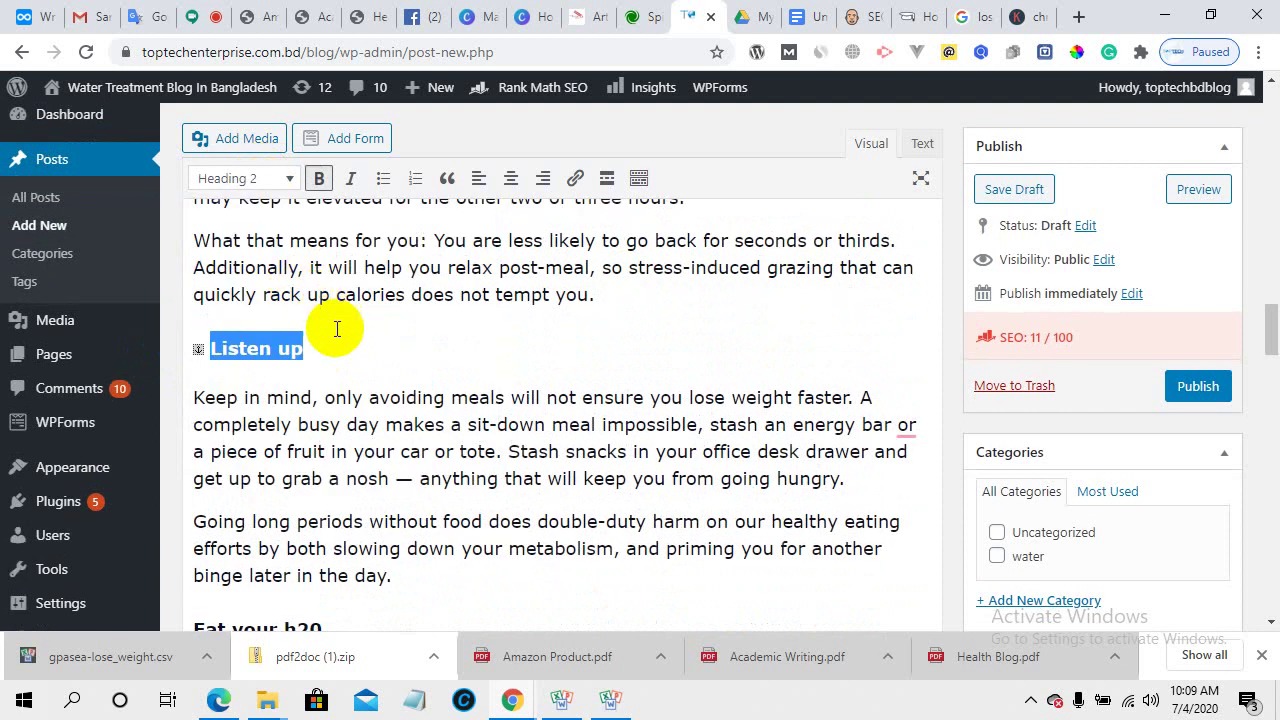
scroll(334, 328, "up", 2)
left_click_drag(333, 330, 186, 323)
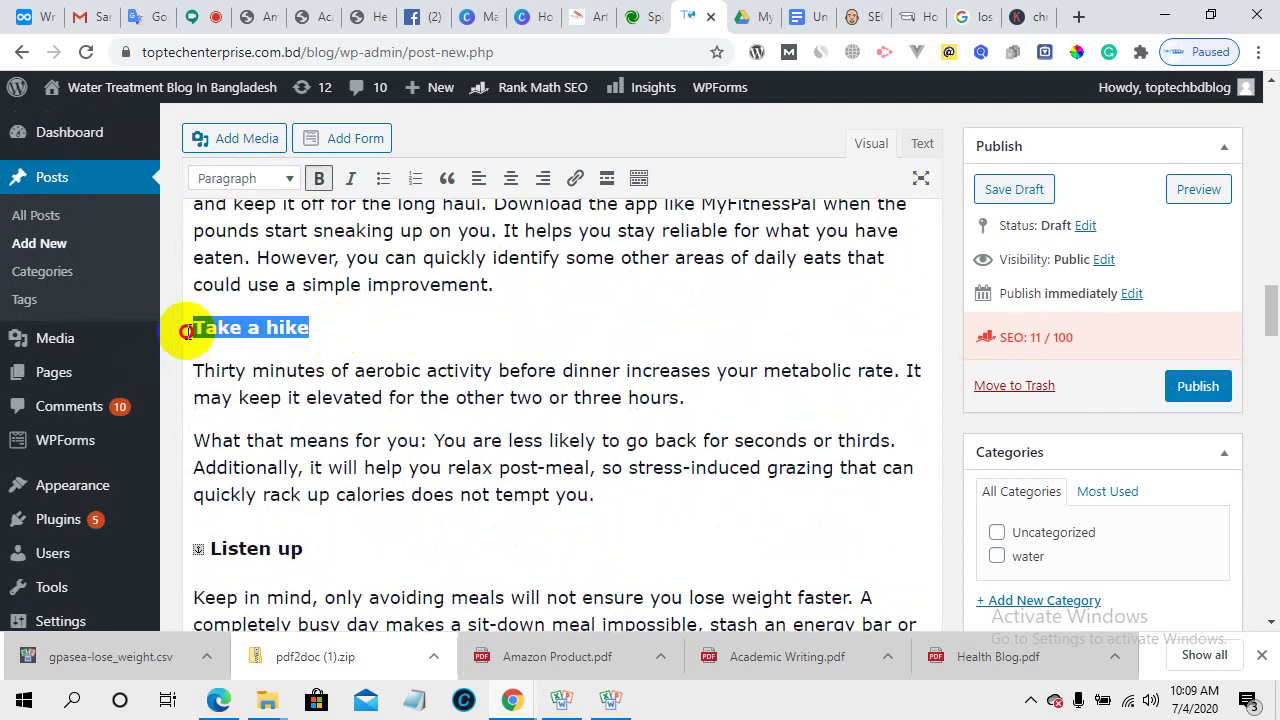
left_click(245, 178)
left_click(292, 296)
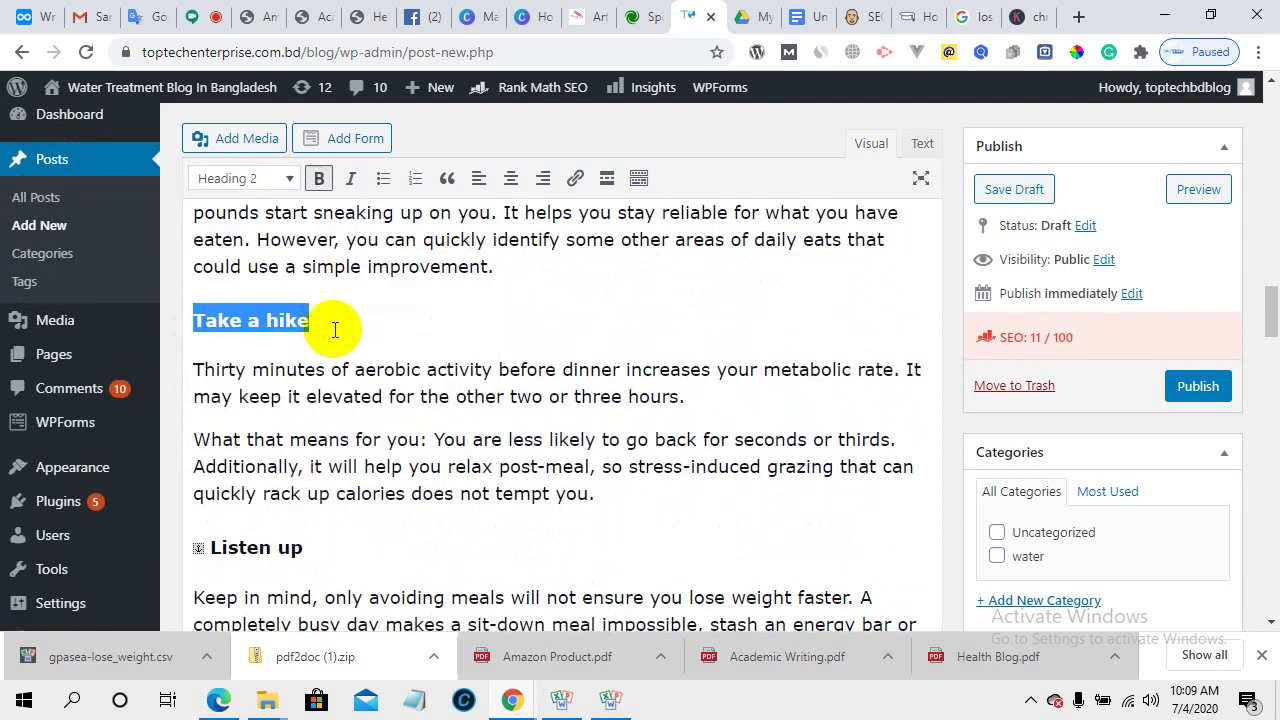
- Turn 'Buy a set of 5-pound weights.' and 'Stay Simple' into Heading 2
scroll(334, 330, "up", 6)
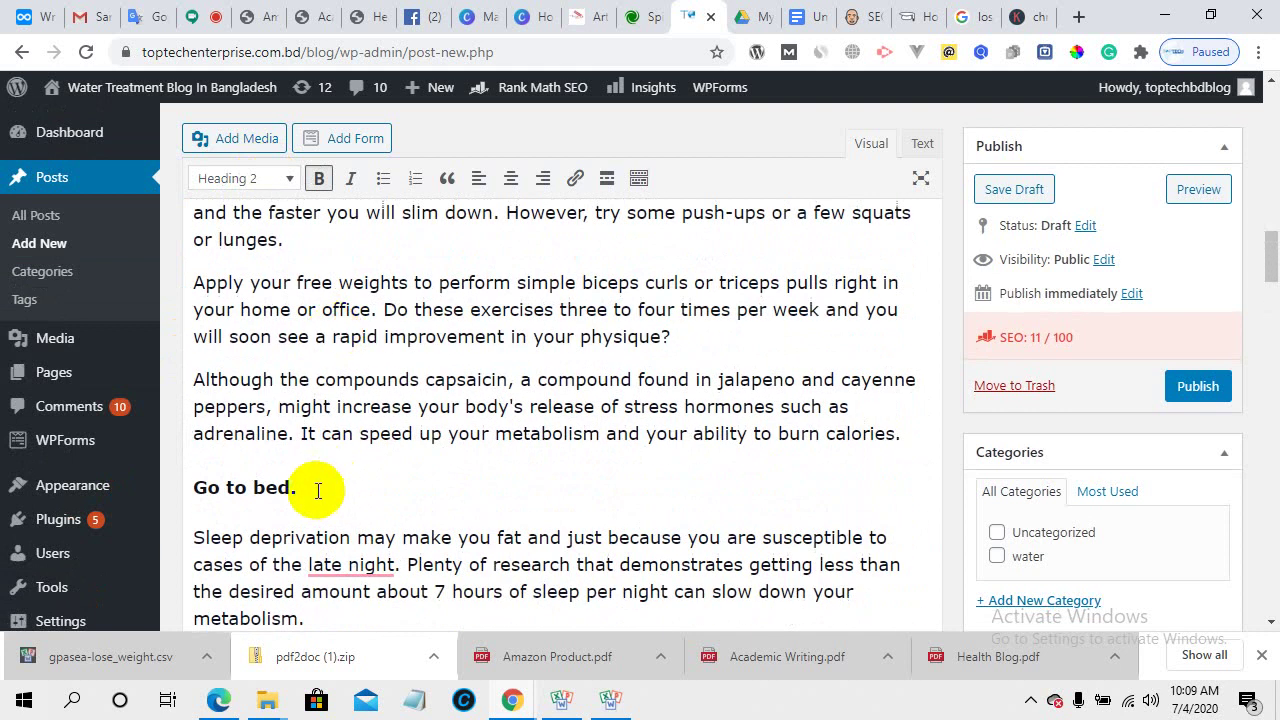
left_click_drag(323, 489, 154, 491)
scroll(391, 497, "up", 4)
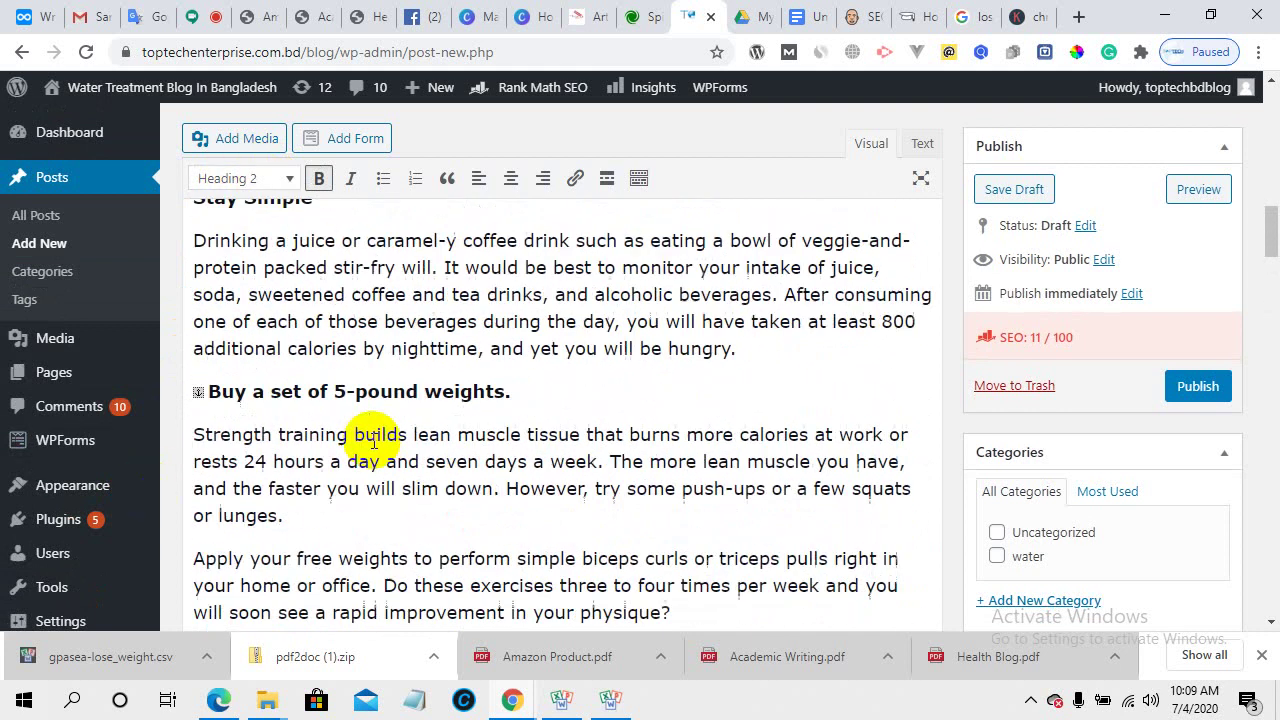
scroll(380, 446, "down", 2)
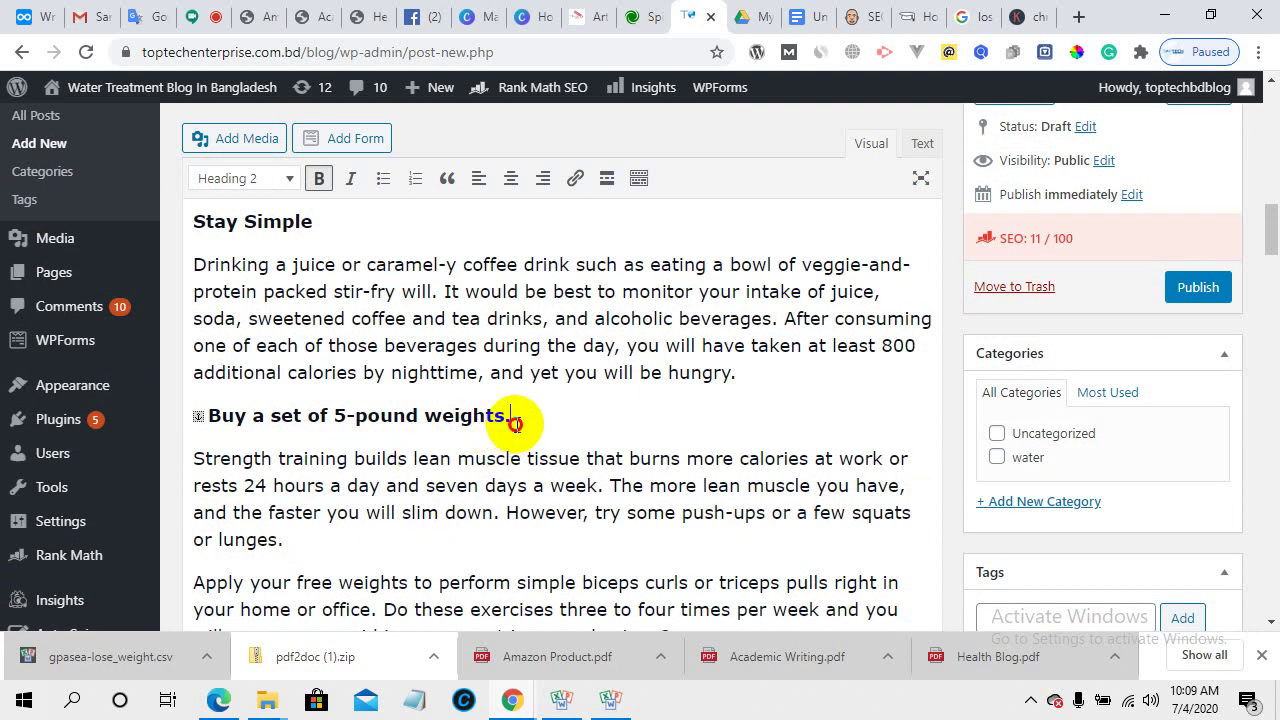
left_click_drag(513, 423, 200, 414)
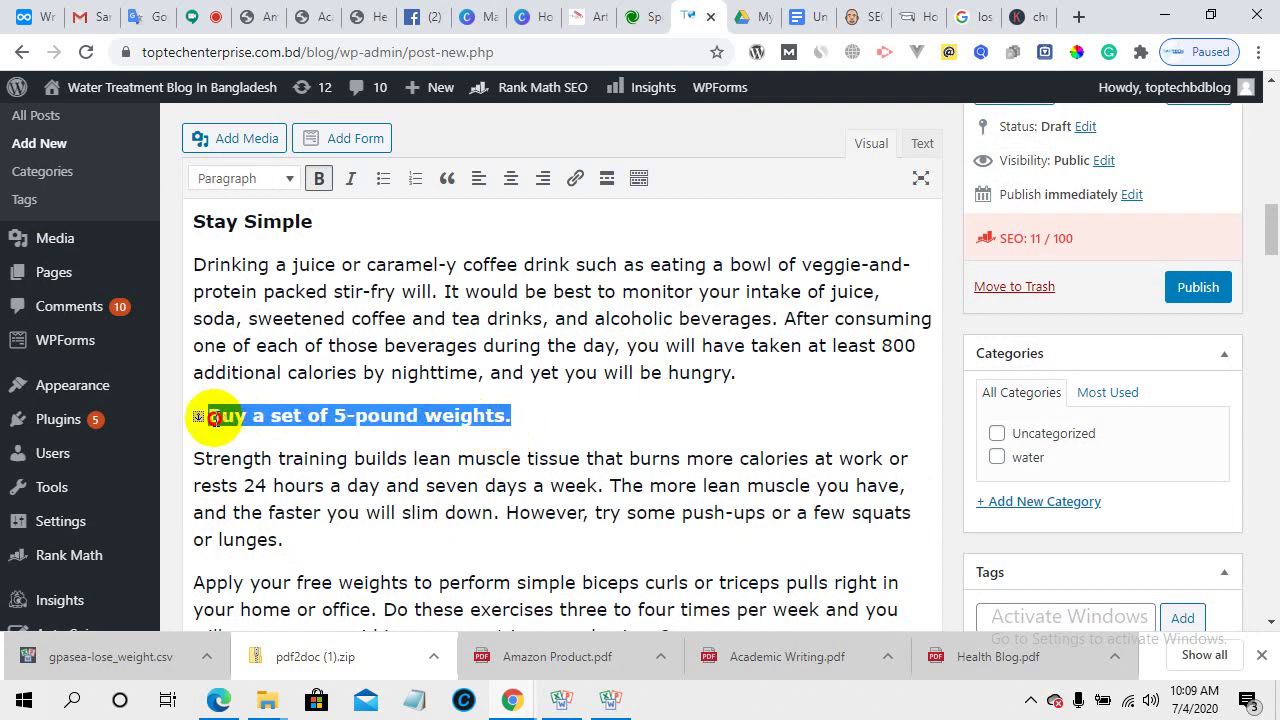
left_click(283, 180)
left_click(297, 297)
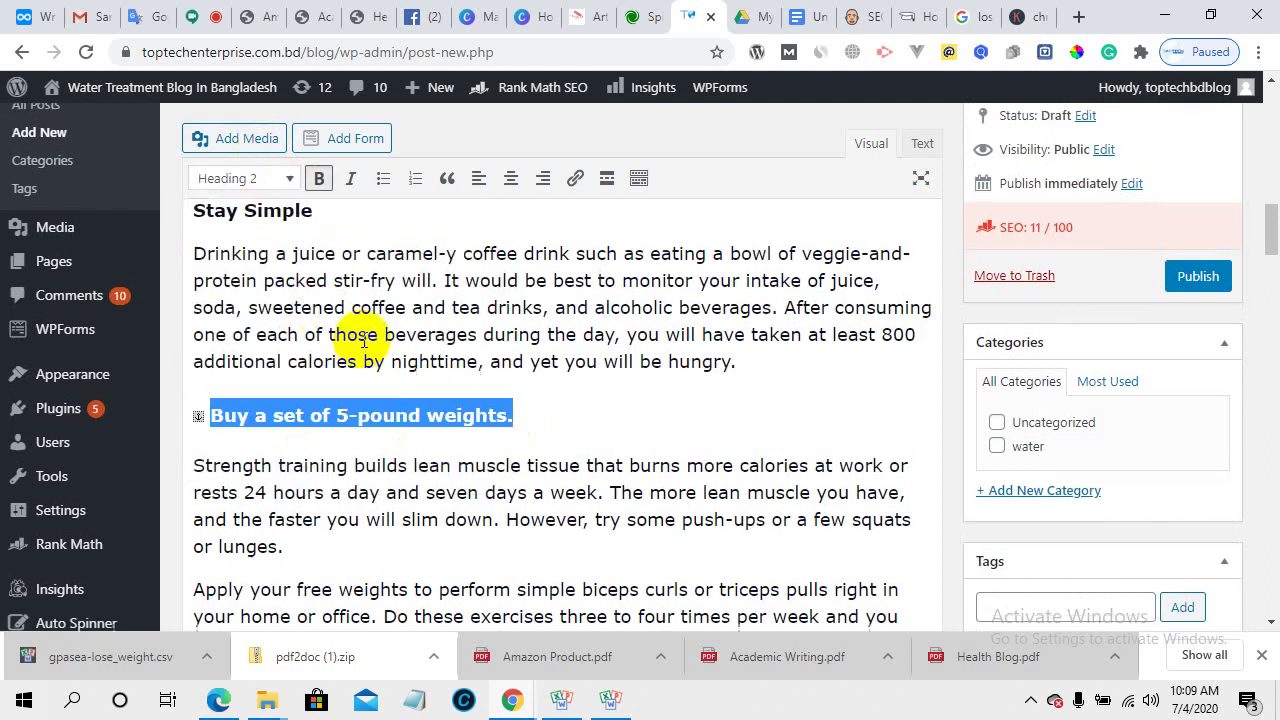
scroll(363, 340, "up", 2)
left_click_drag(337, 402, 189, 402)
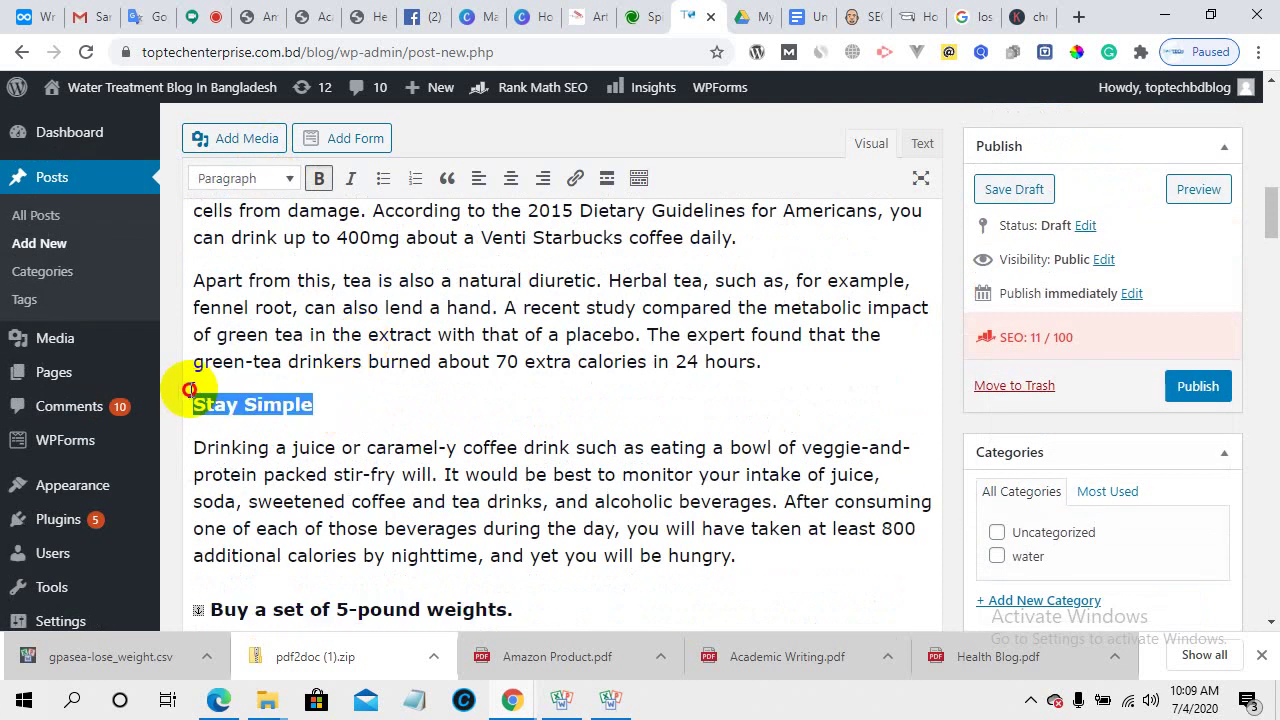
left_click(283, 180)
left_click(288, 295)
- Make the cup of coffee line and 'Know your limits with salt.' Heading 2
scroll(340, 350, "up", 3)
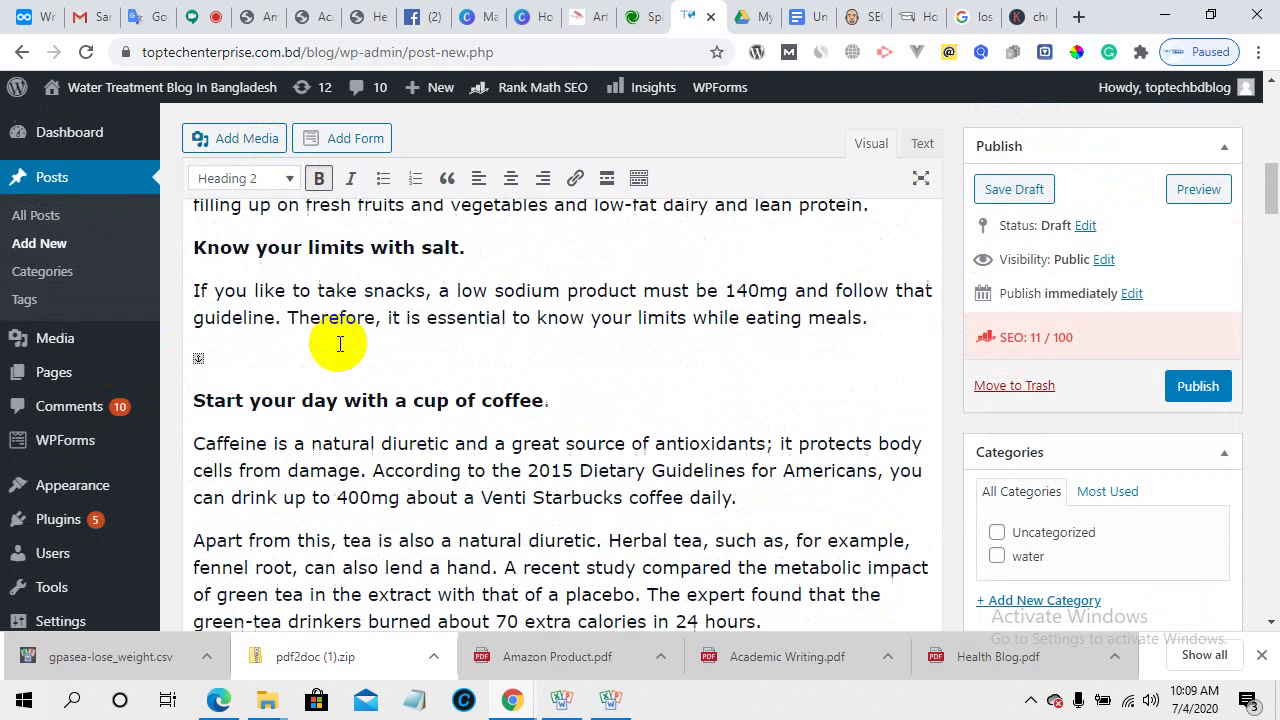
scroll(334, 390, "down", 2)
left_click_drag(552, 322, 173, 286)
left_click(266, 180)
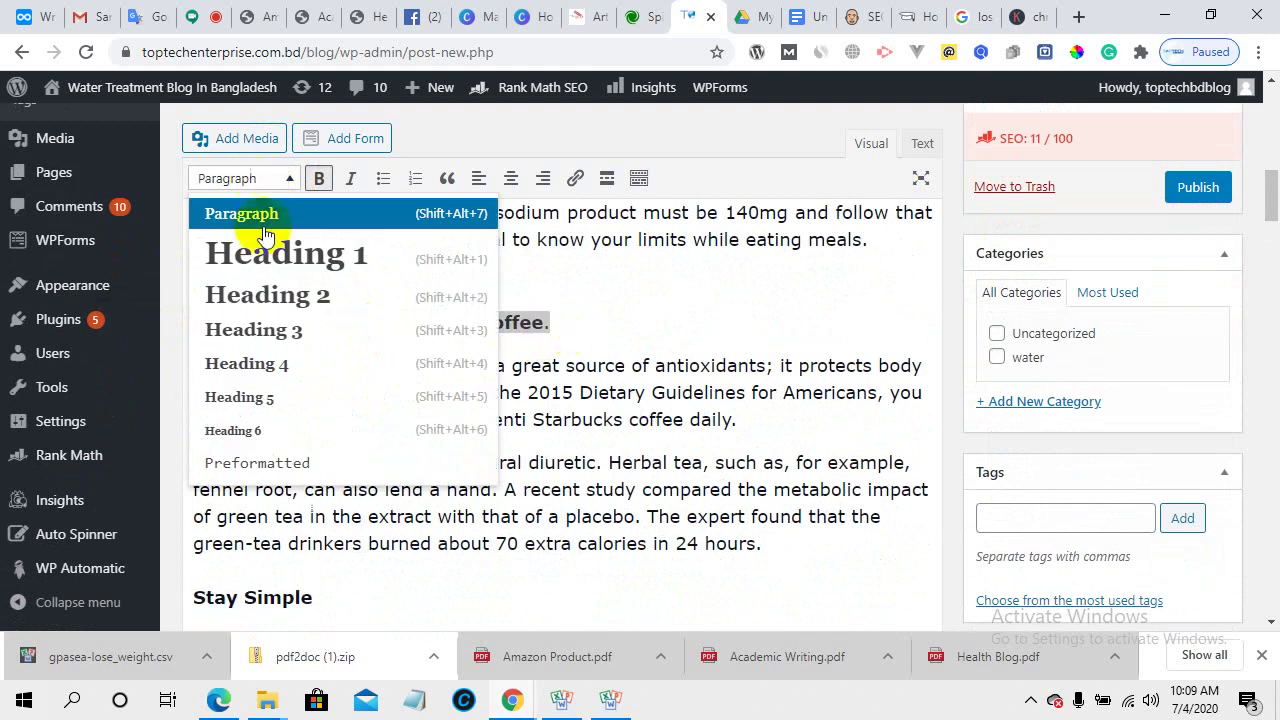
left_click(288, 294)
scroll(300, 293, "up", 2)
left_click_drag(474, 352, 171, 354)
left_click(242, 179)
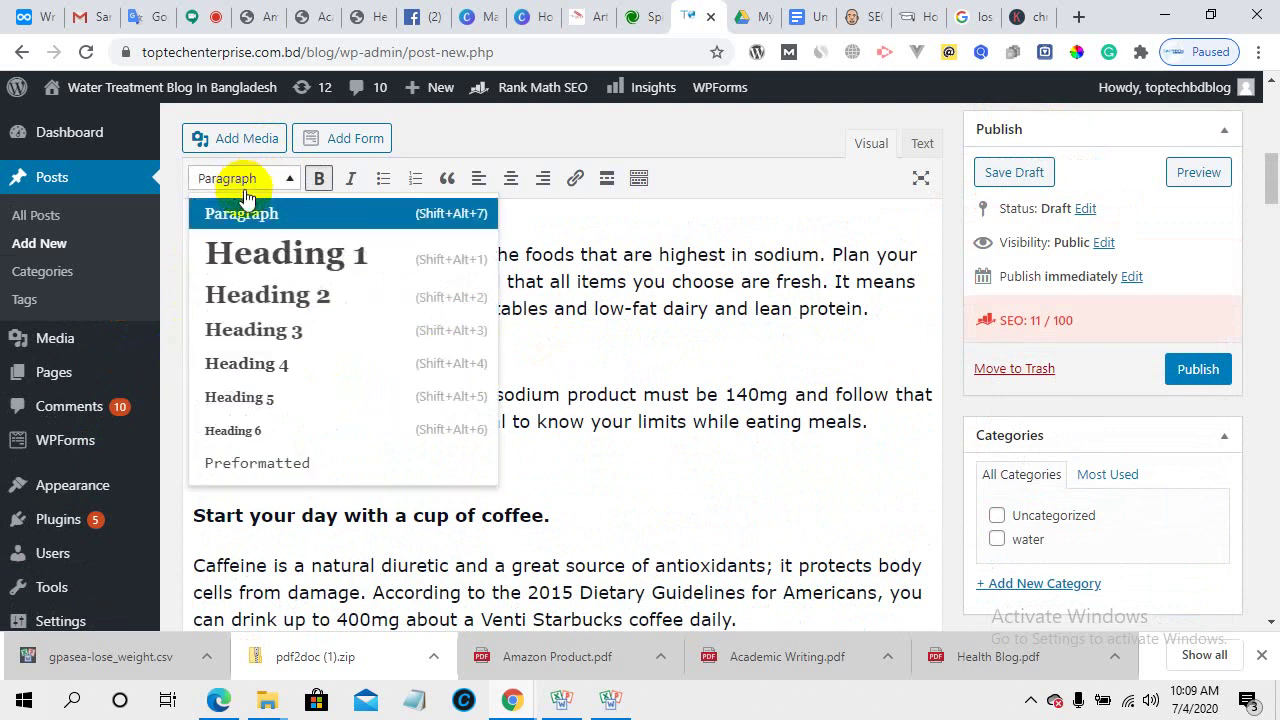
left_click(280, 292)
scroll(331, 320, "up", 2)
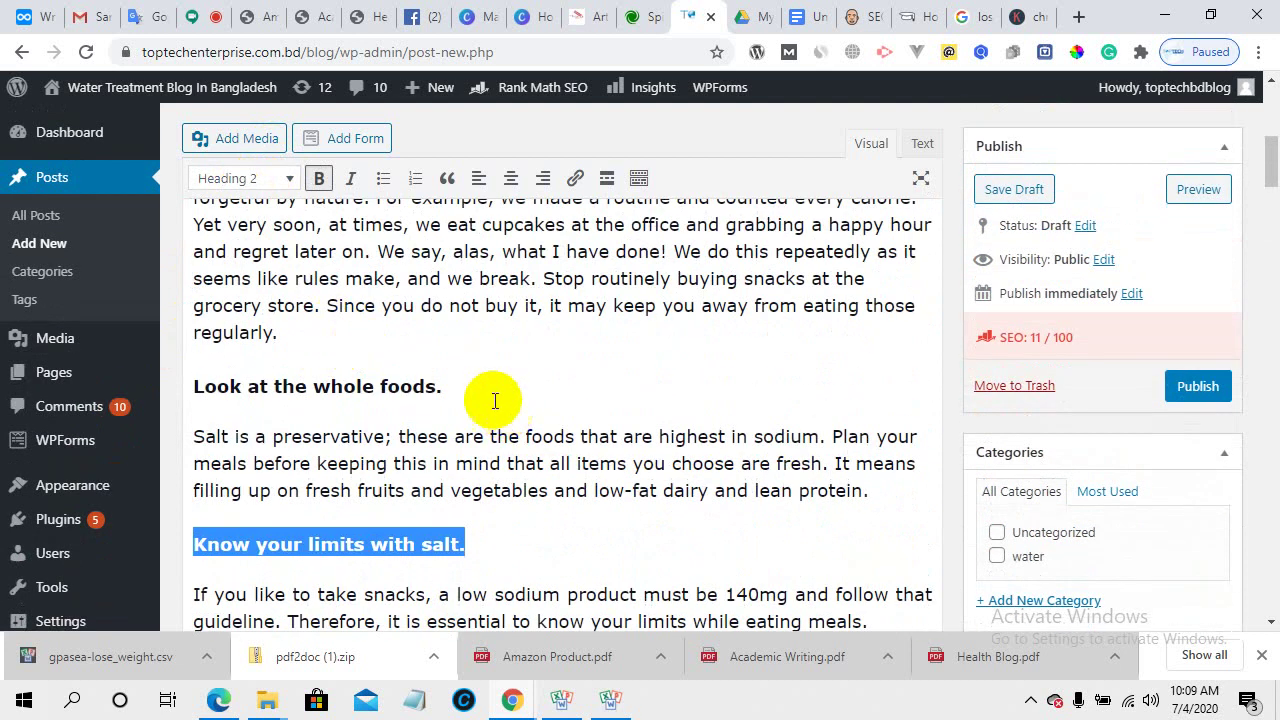
left_click_drag(480, 392, 183, 390)
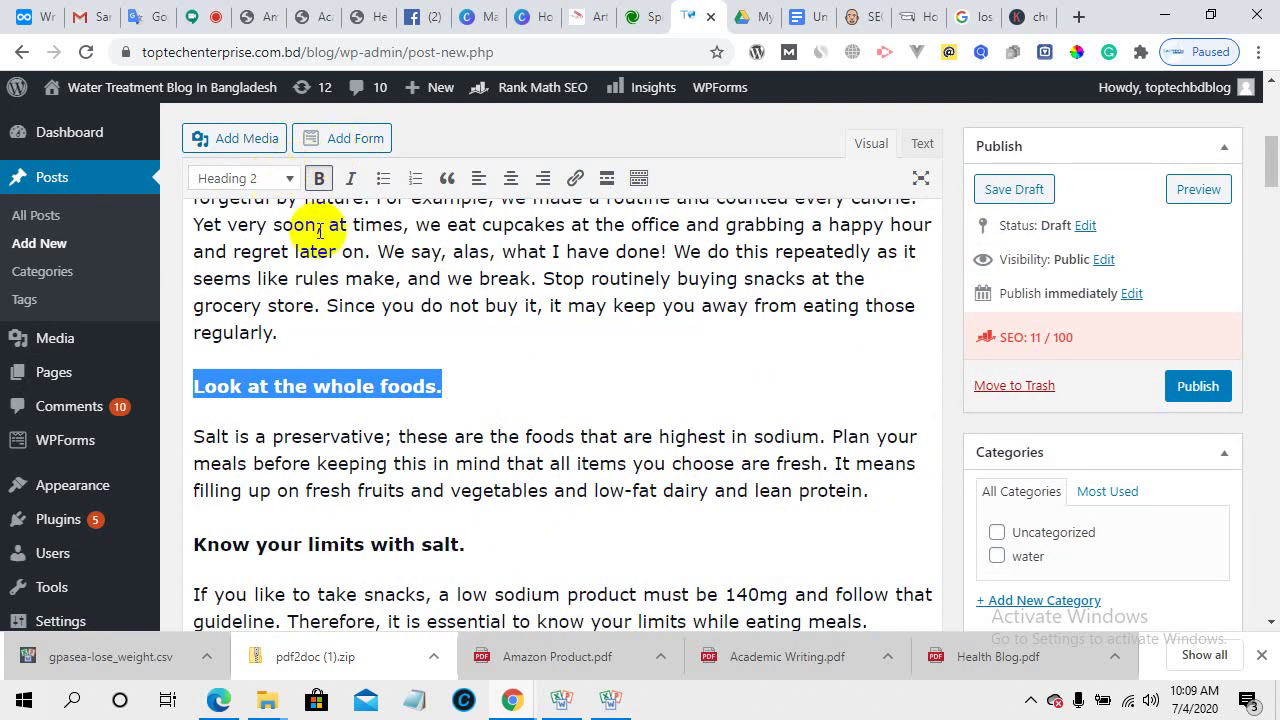
- Expand Rank Math's Title Readability checks, showing no power word and no number
scroll(375, 300, "up", 2)
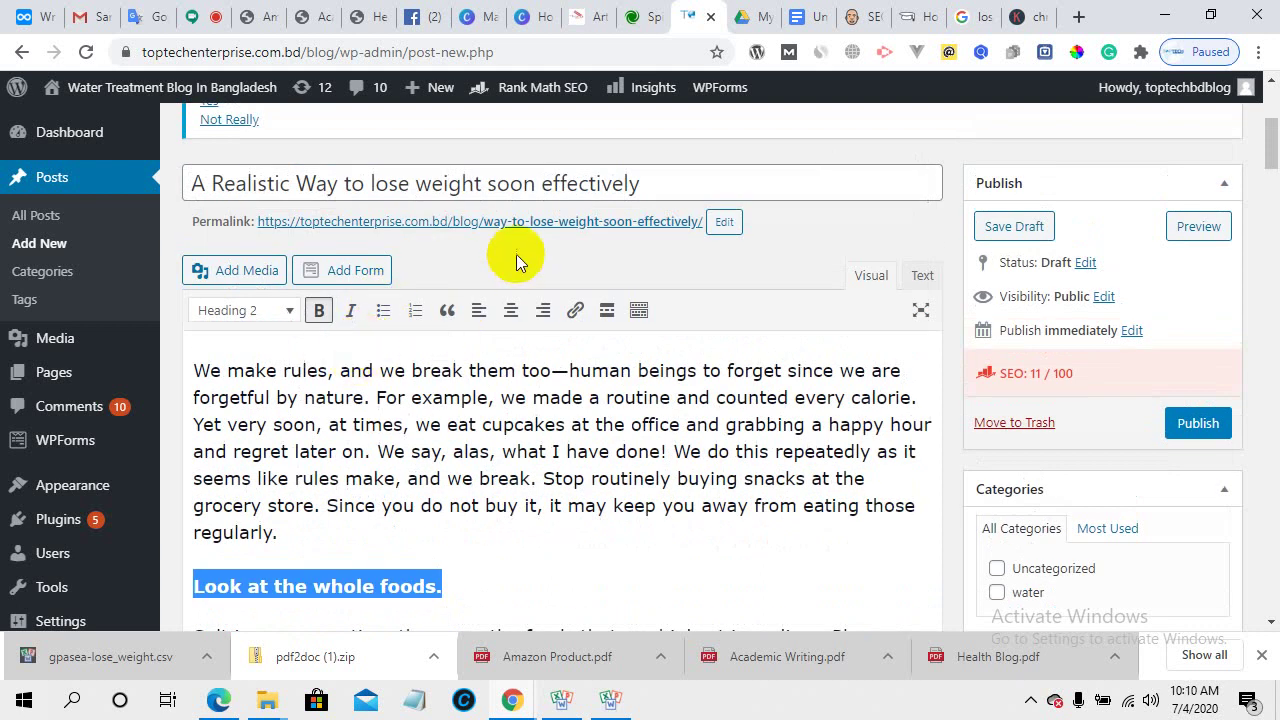
scroll(516, 254, "down", 20)
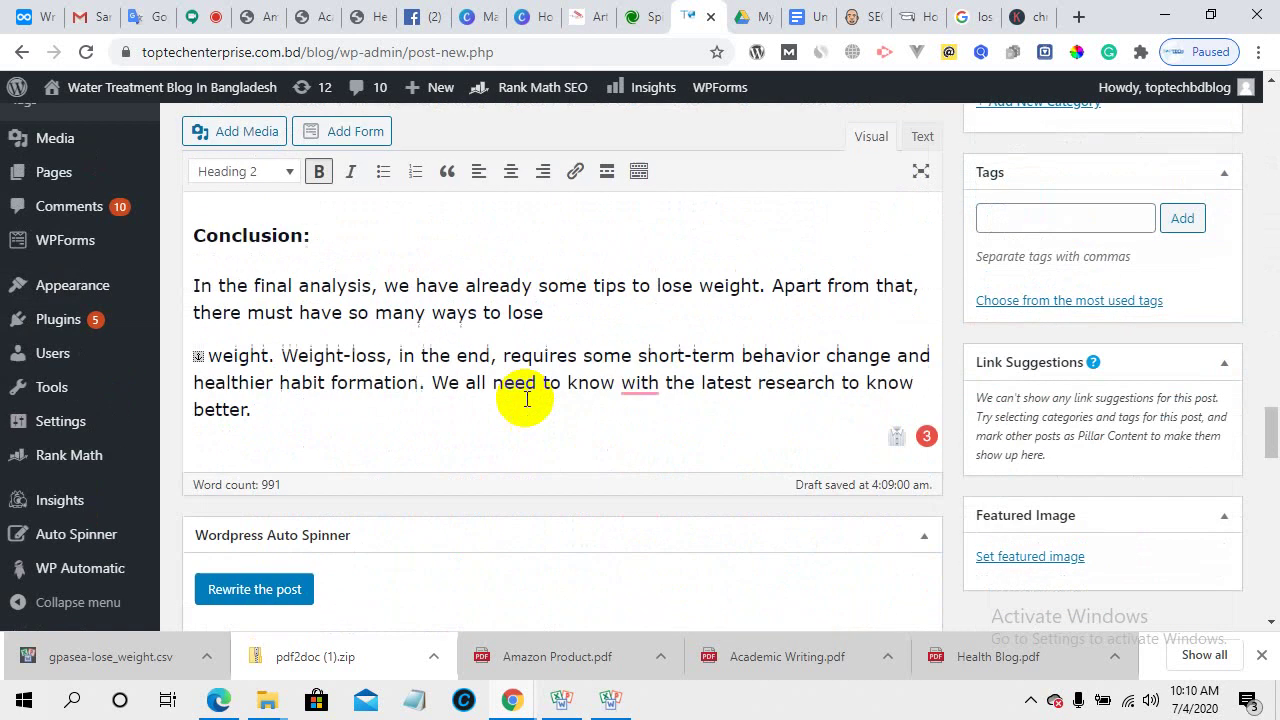
scroll(525, 399, "down", 10)
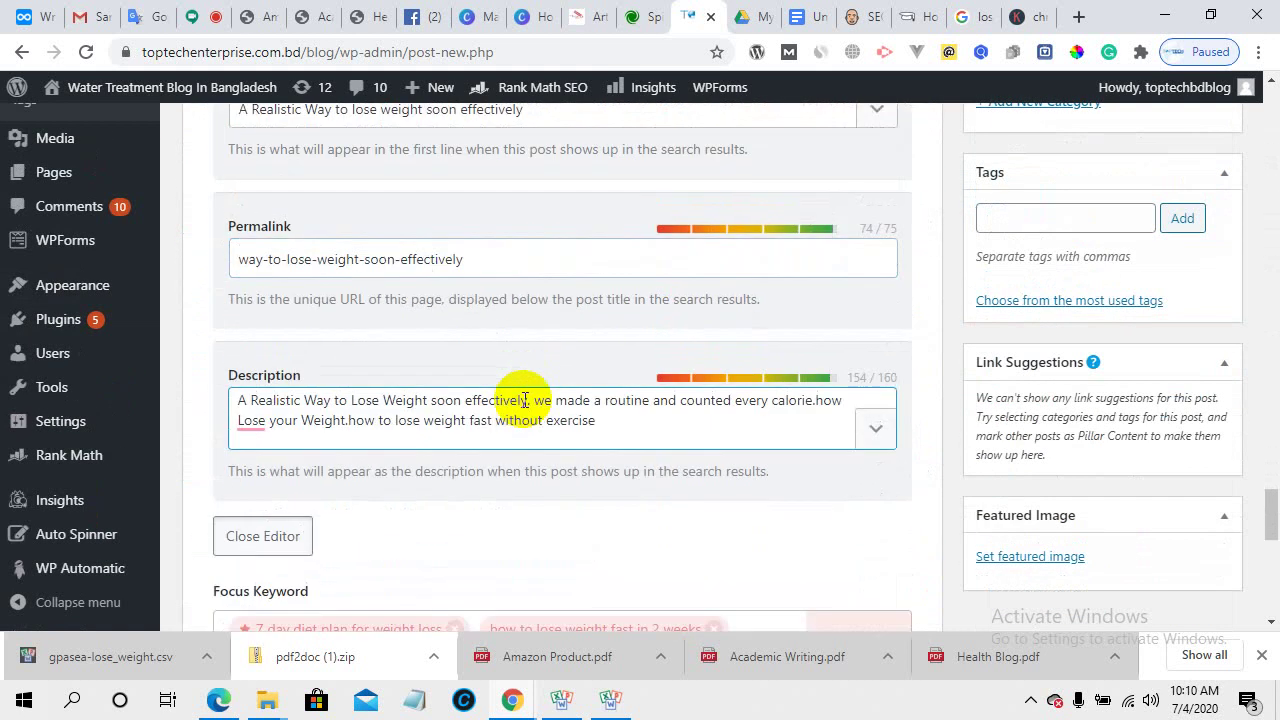
scroll(525, 399, "down", 1)
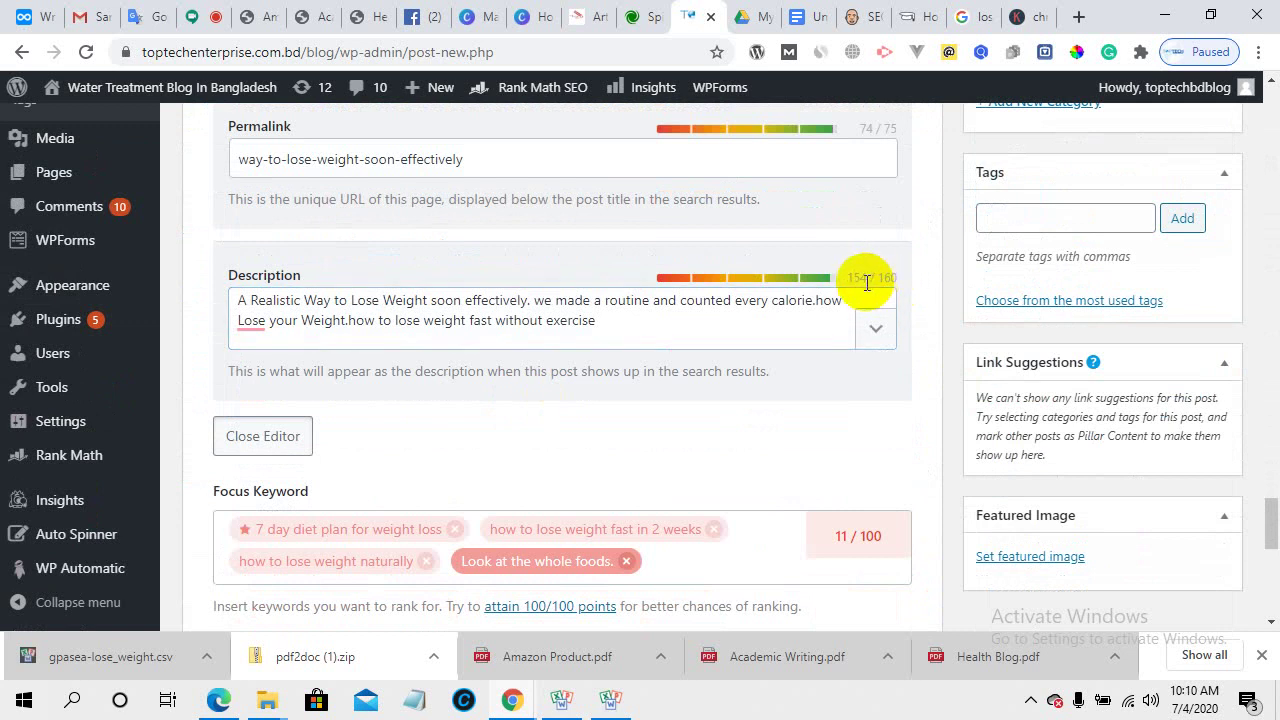
scroll(865, 285, "up", 2)
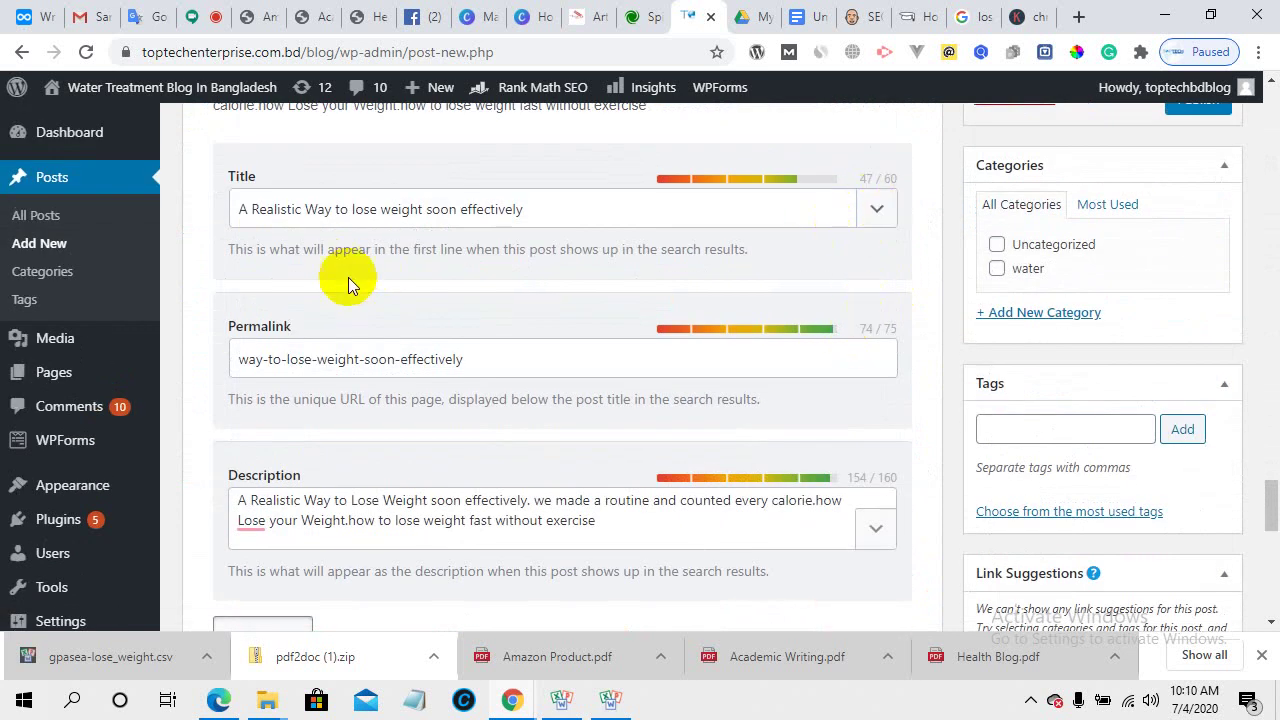
scroll(449, 314, "down", 5)
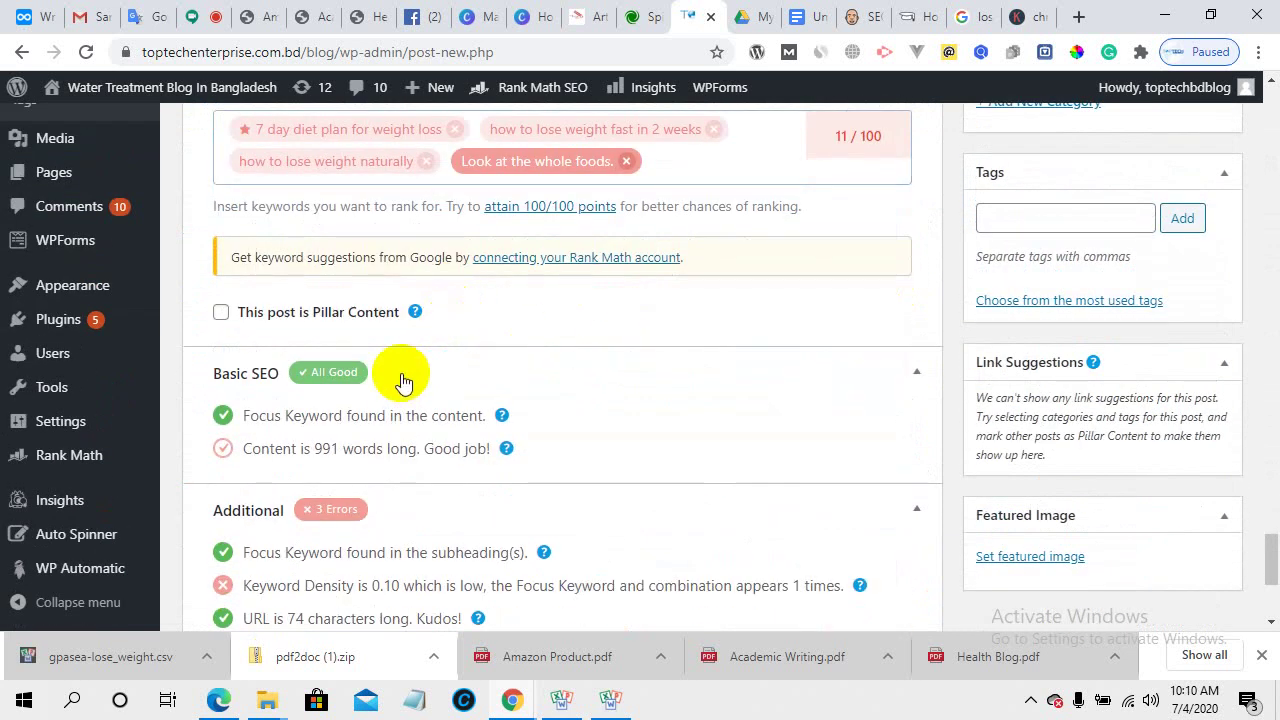
scroll(400, 375, "down", 2)
scroll(478, 312, "down", 1)
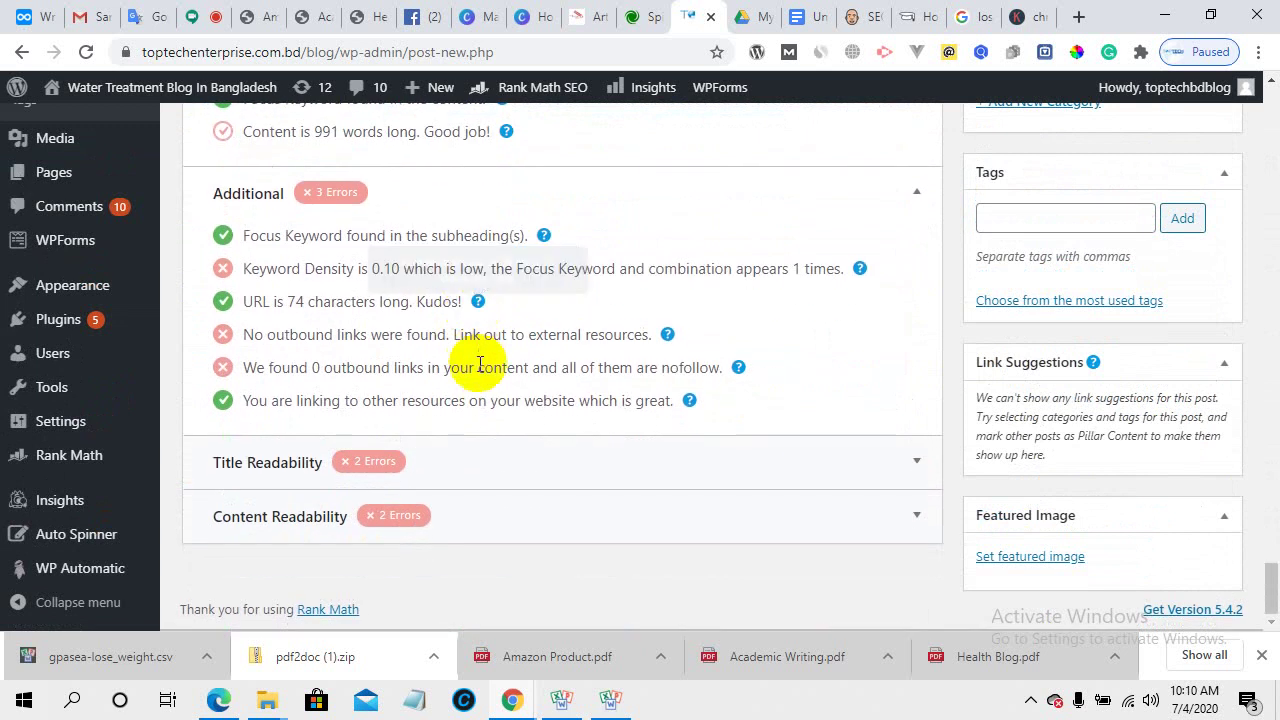
left_click(508, 478)
scroll(490, 400, "down", 1)
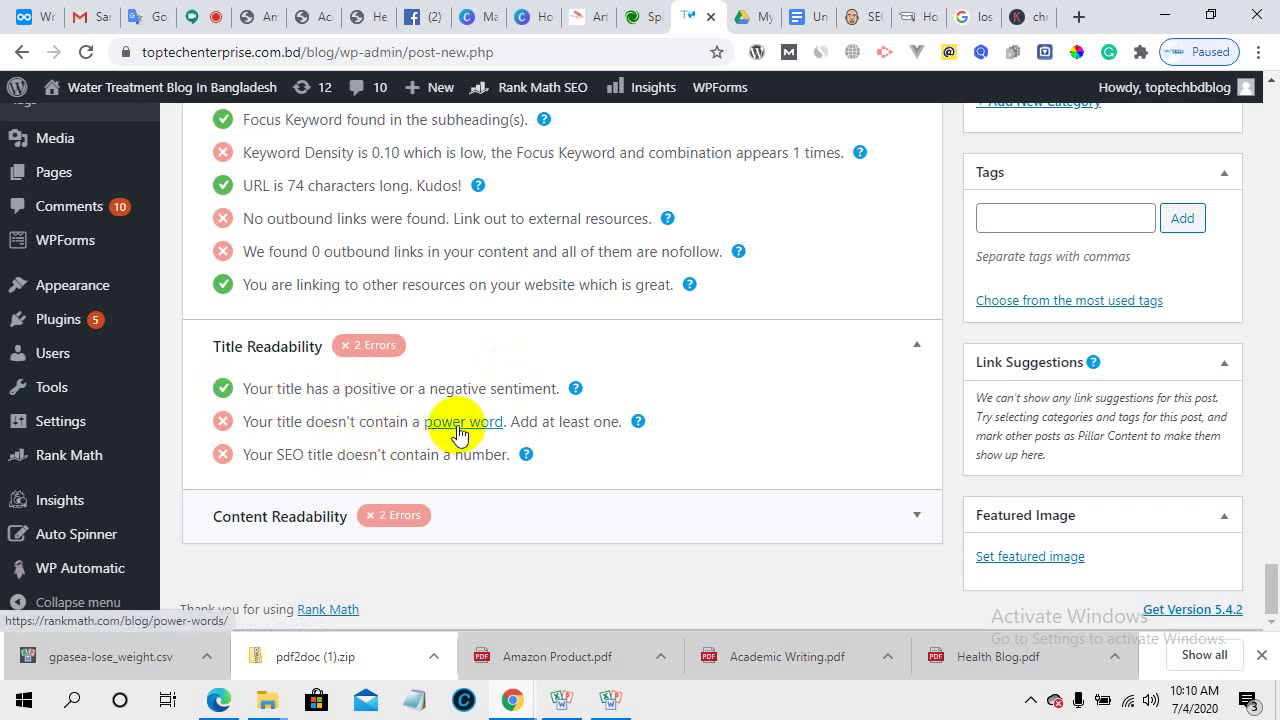
- Scroll back through the post body to review the formatted section headings
scroll(302, 283, "up", 1)
scroll(302, 283, "up", 15)
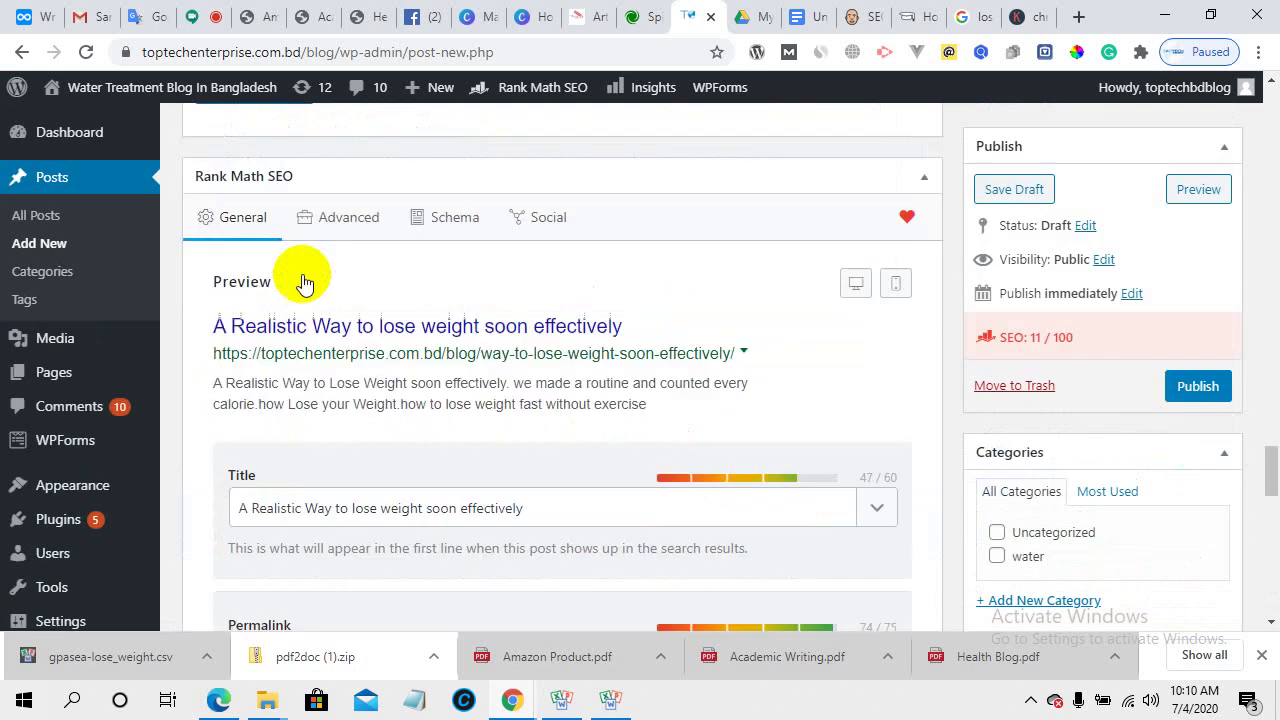
scroll(303, 270, "up", 20)
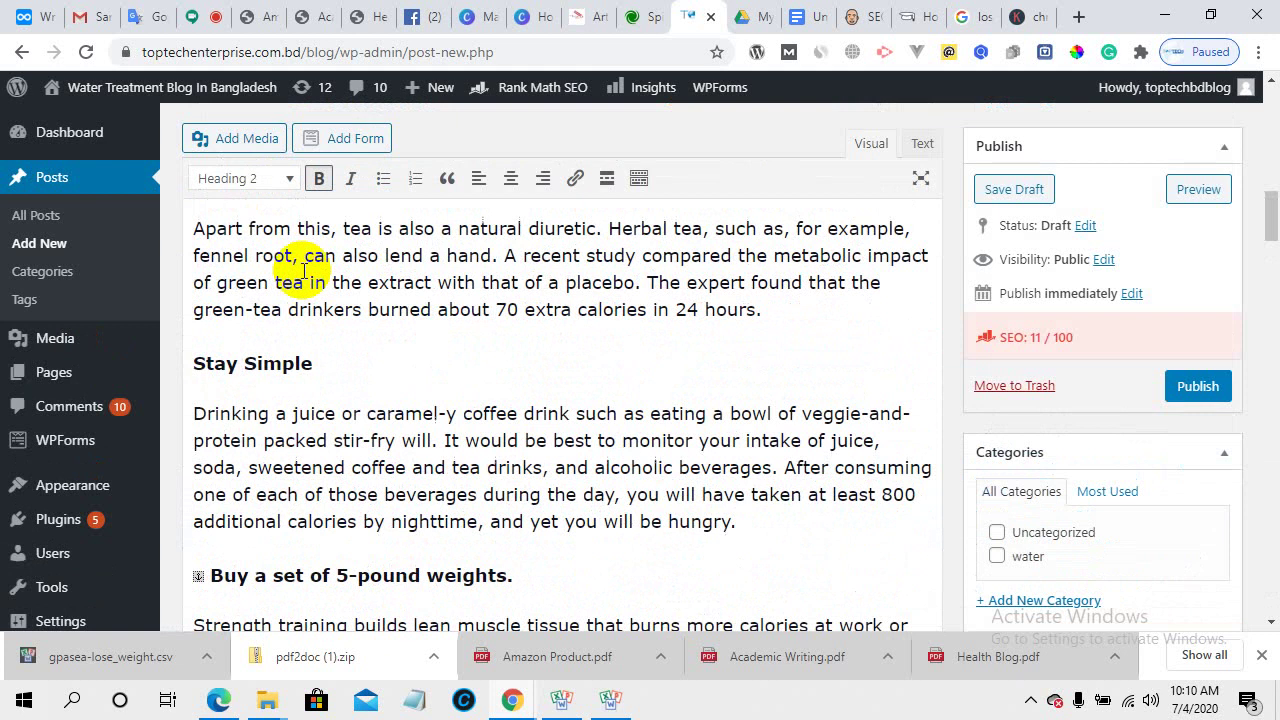
scroll(302, 270, "down", 4)
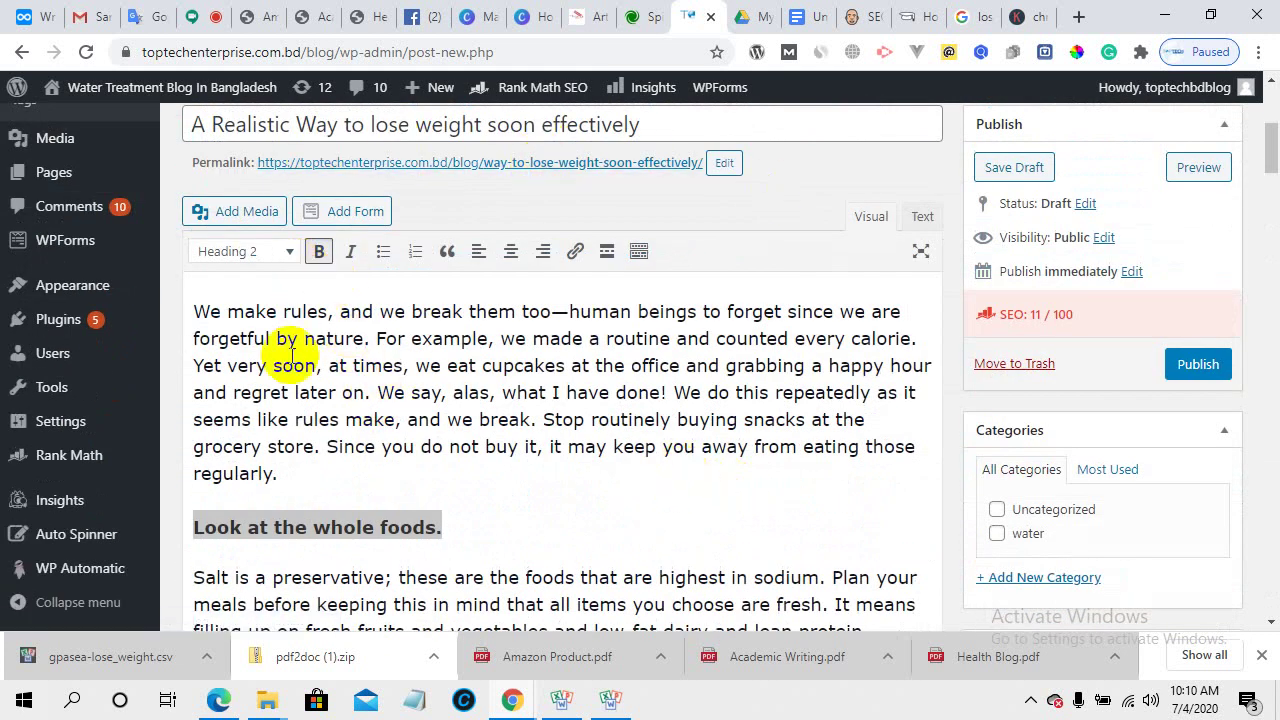
scroll(628, 457, "down", 3)
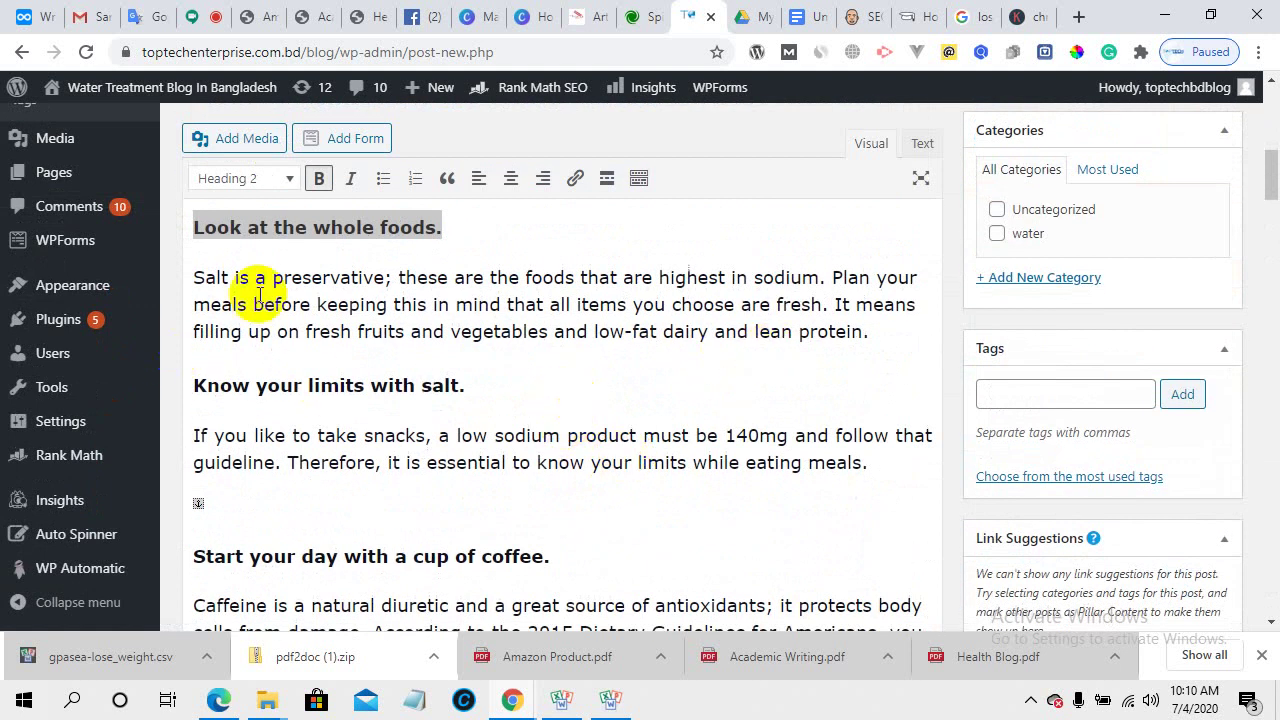
scroll(509, 365, "down", 1)
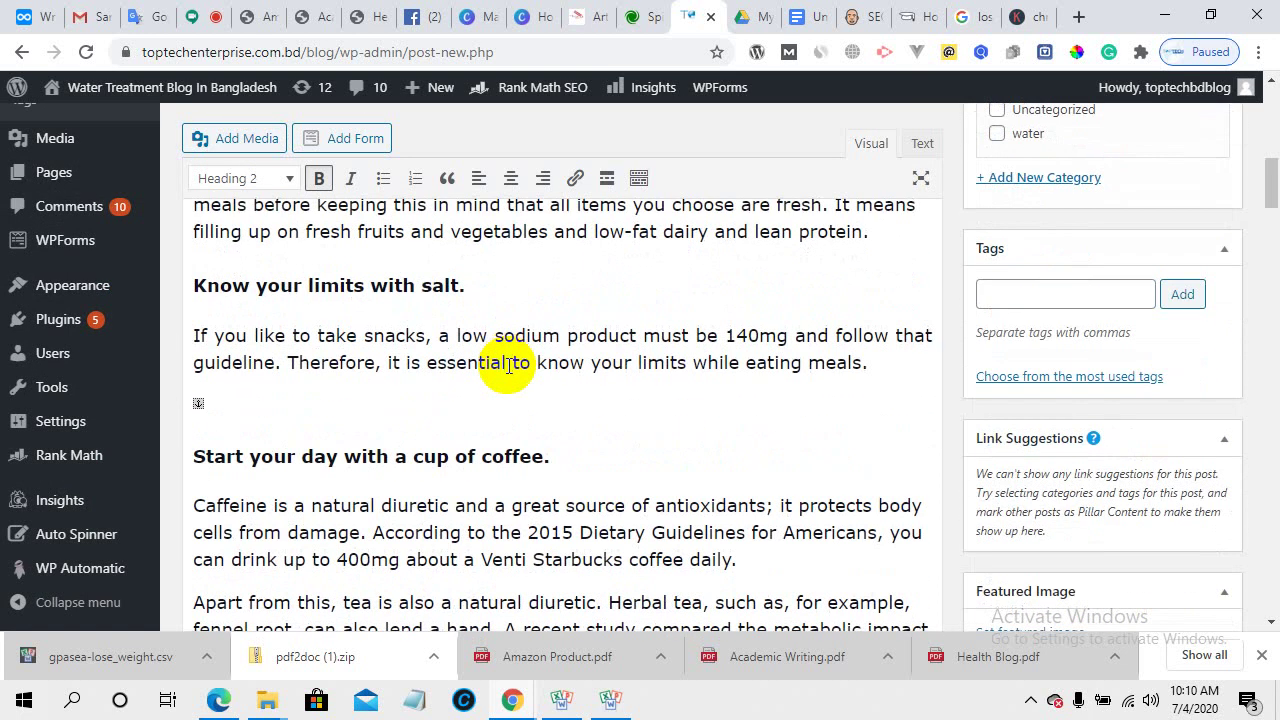
scroll(410, 365, "down", 2)
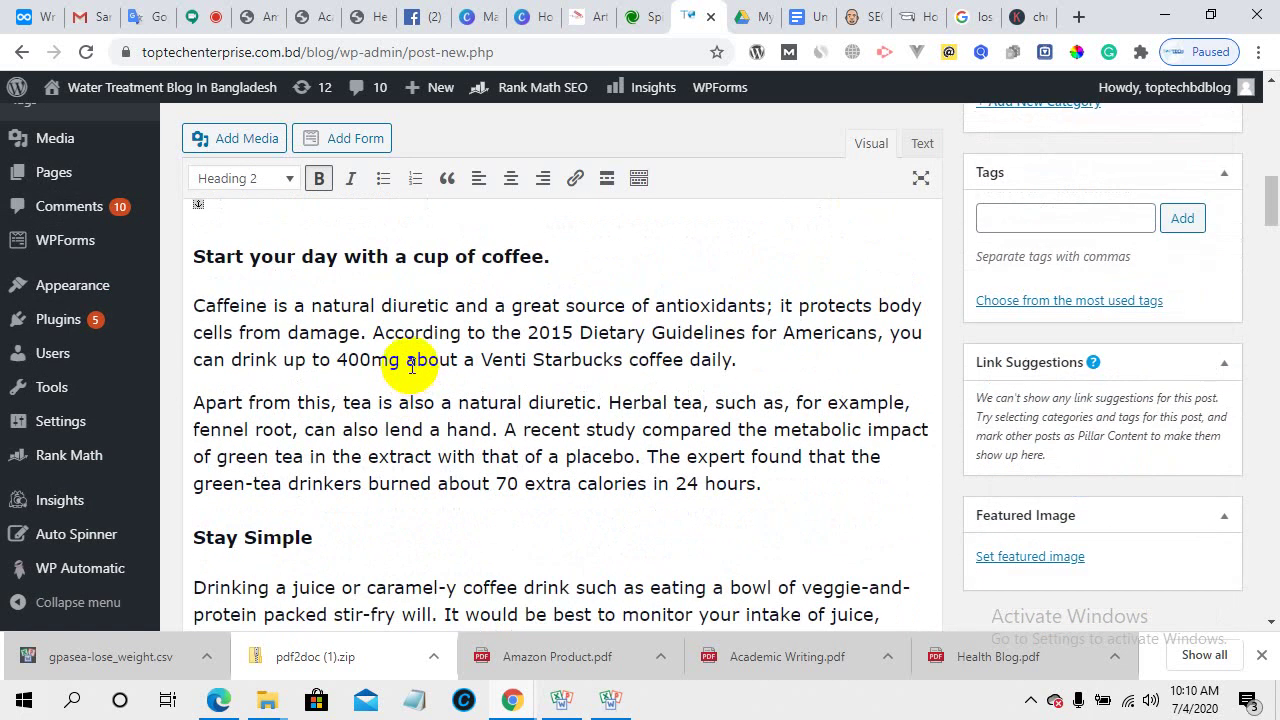
scroll(411, 366, "down", 3)
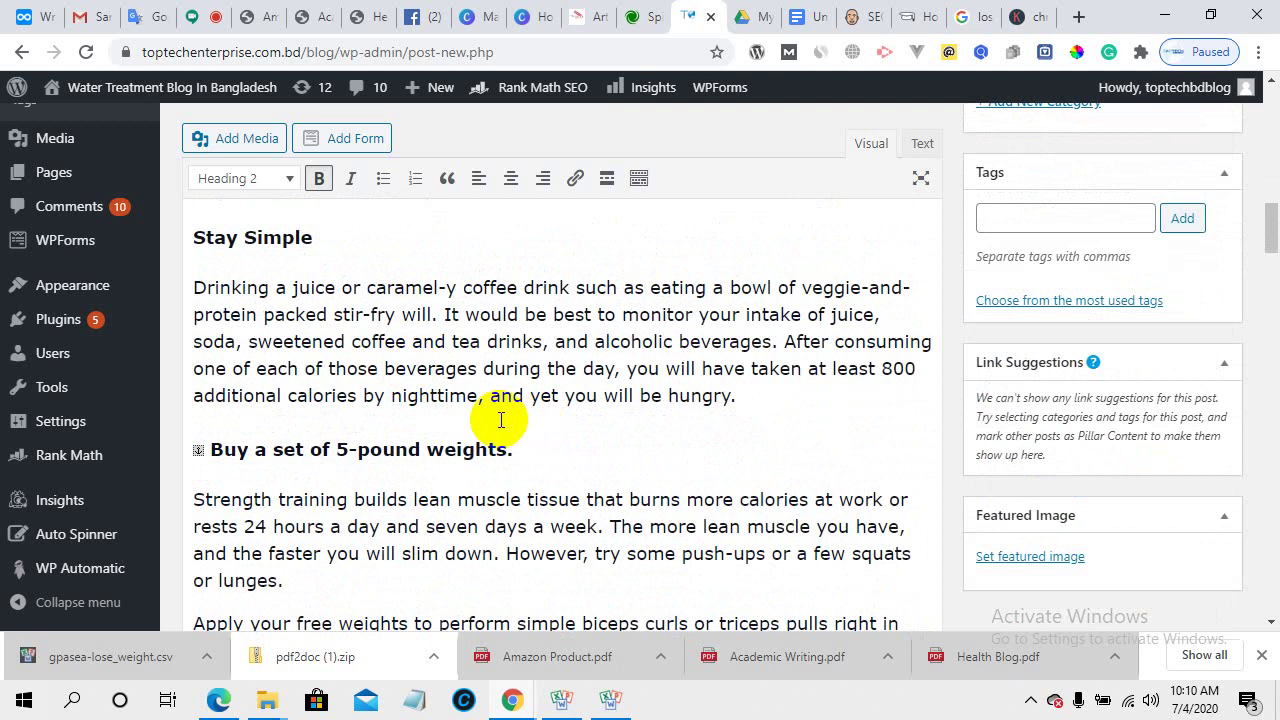
scroll(501, 420, "down", 2)
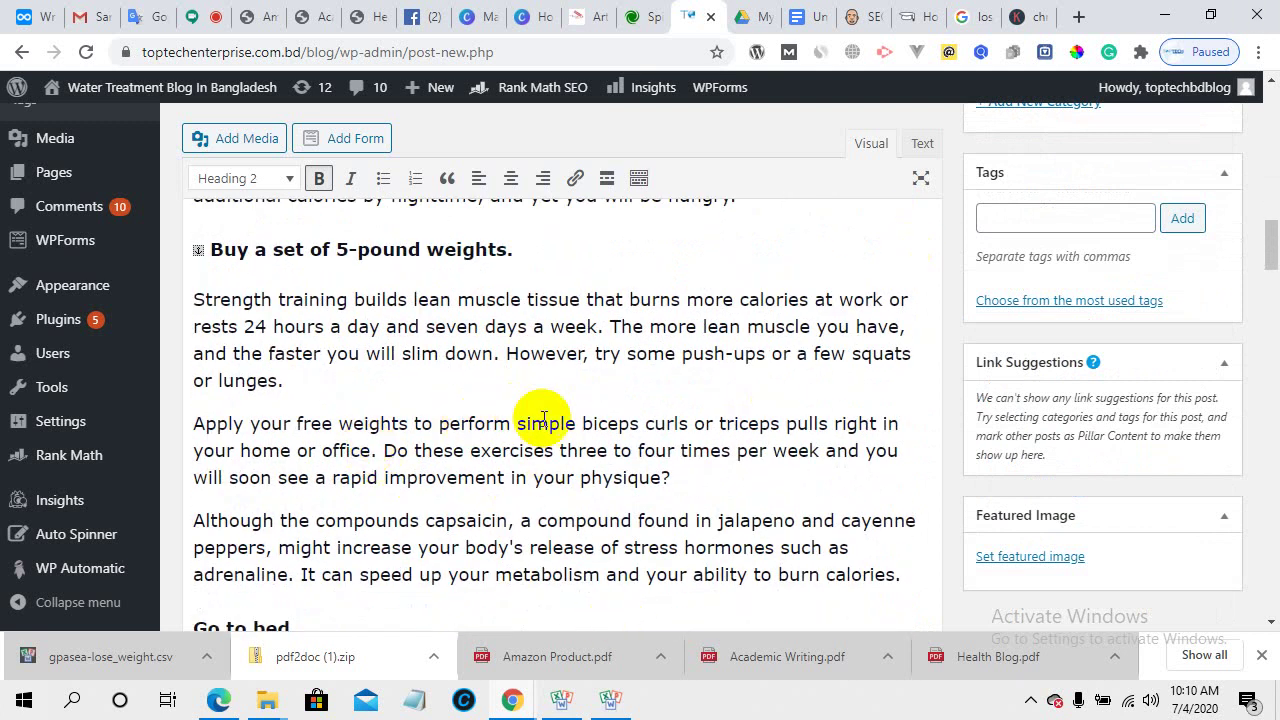
scroll(543, 418, "down", 3)
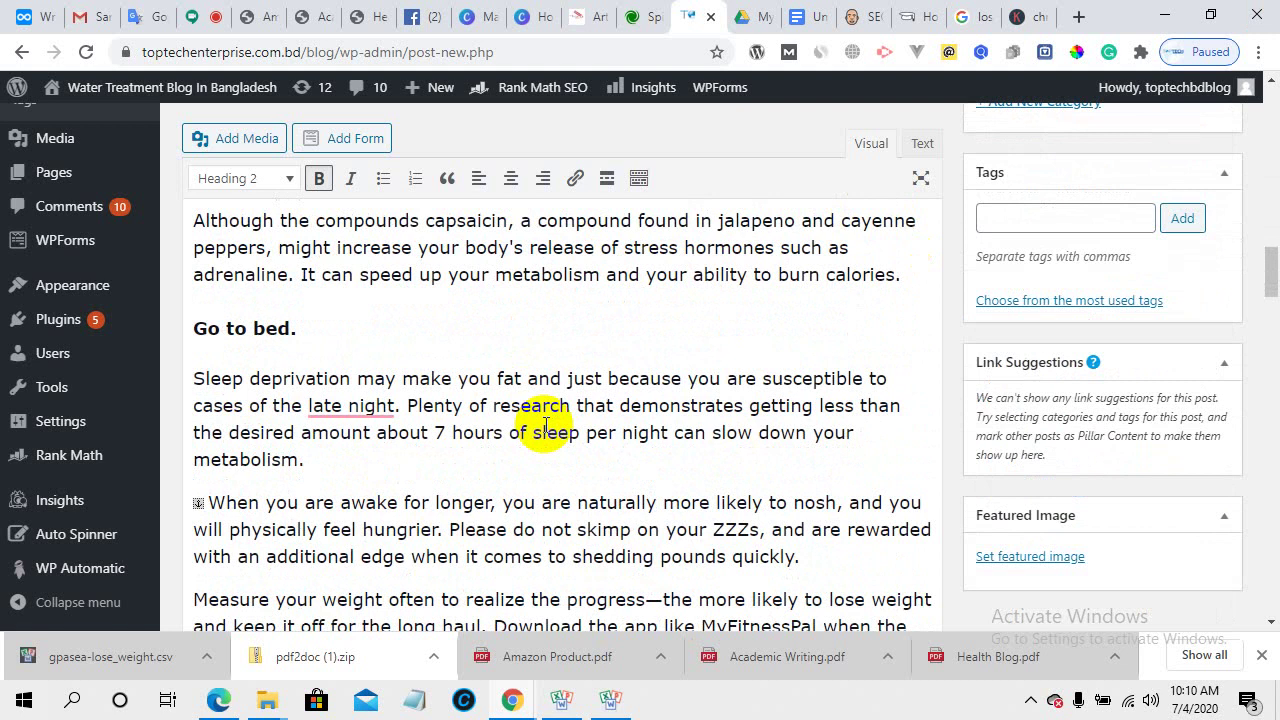
scroll(545, 425, "down", 2)
scroll(547, 425, "down", 3)
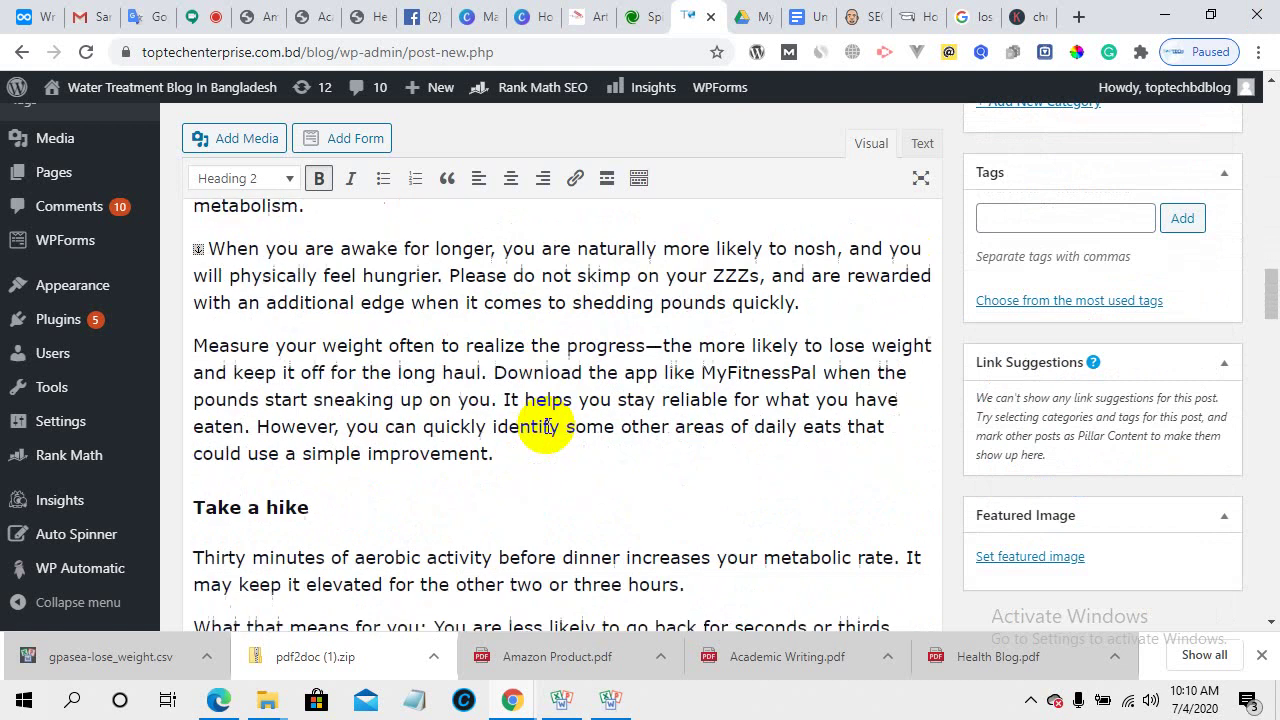
scroll(547, 426, "down", 3)
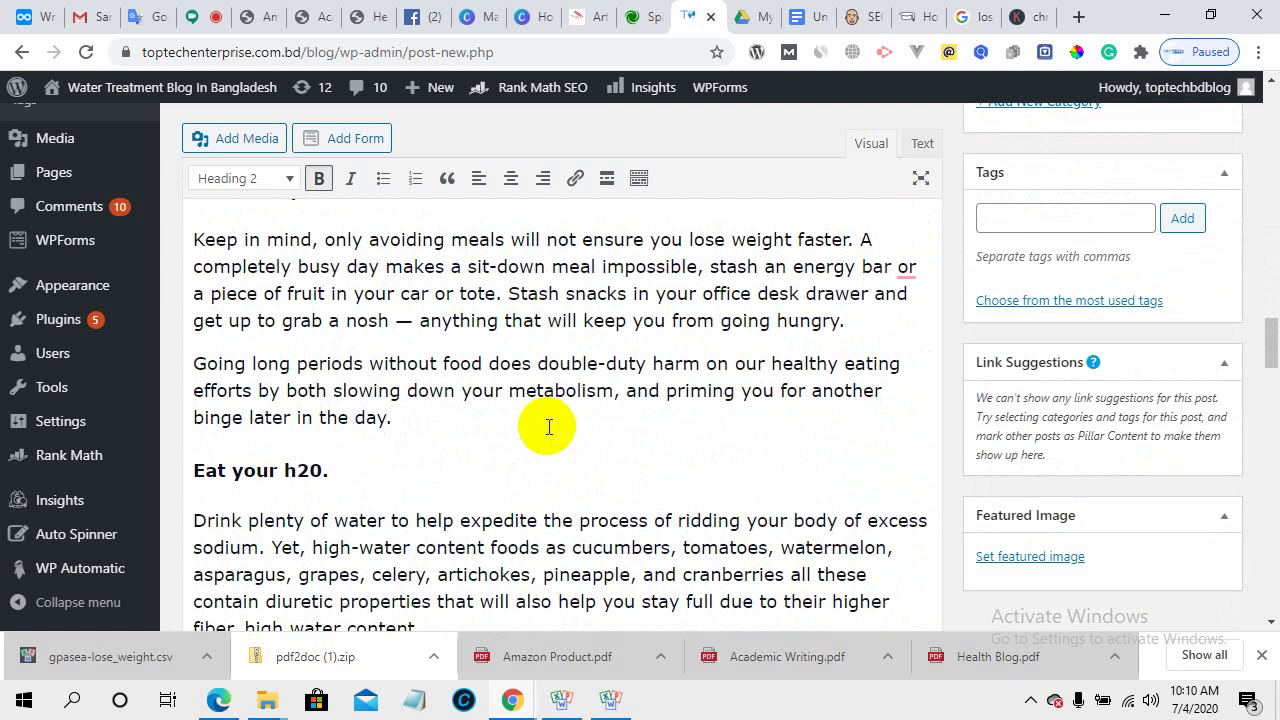
scroll(548, 427, "down", 3)
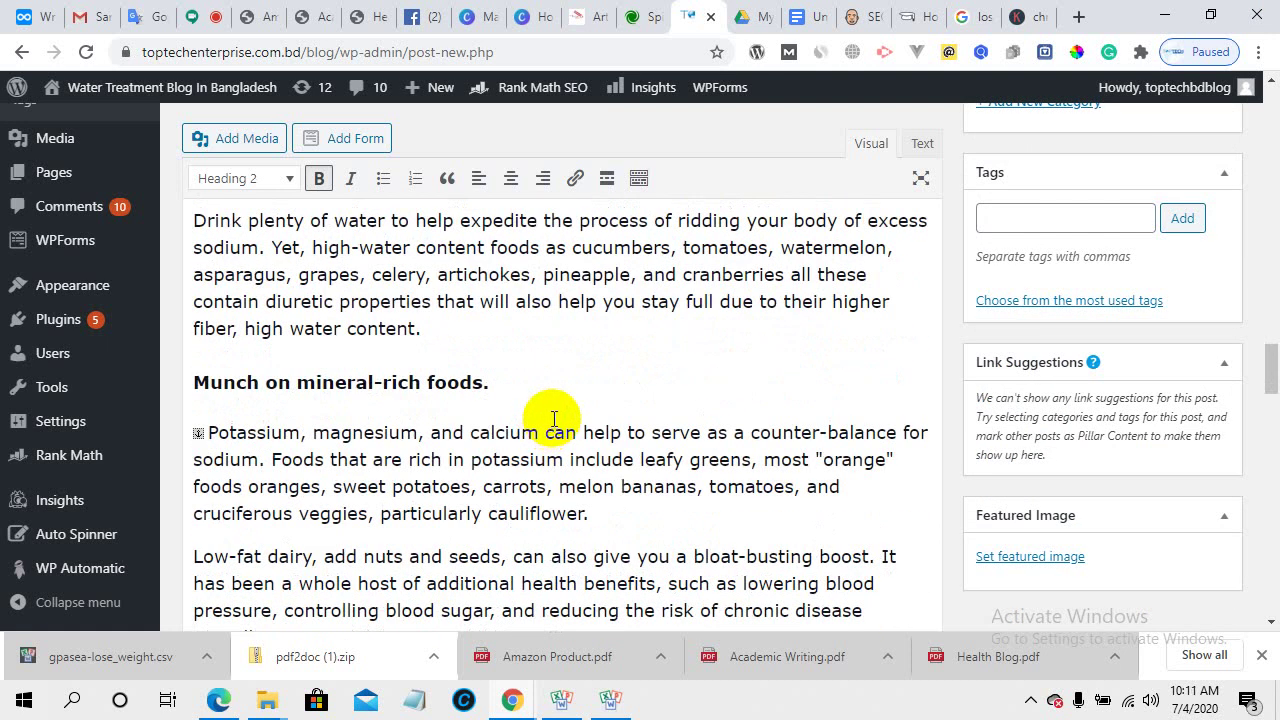
- Search the page for 'lose weight soon effectively' with the browser find bar
key("ctrl+f")
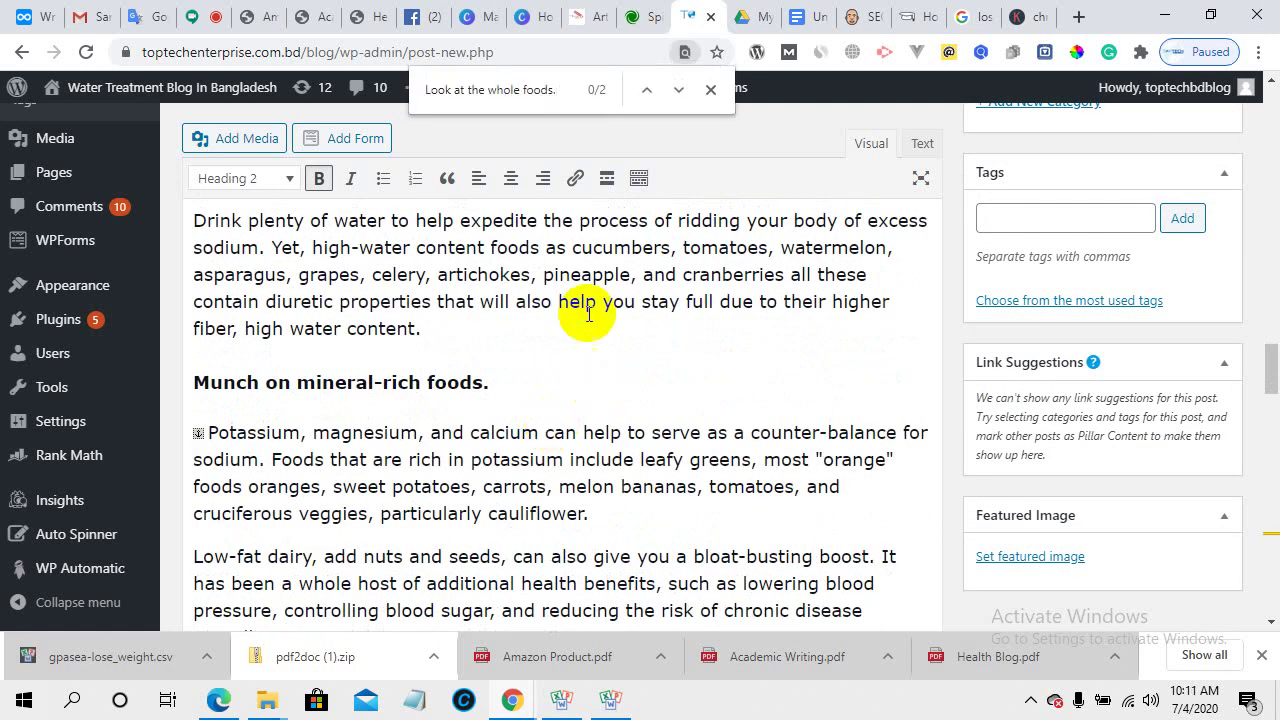
scroll(486, 366, "up", 10)
scroll(484, 373, "up", 10)
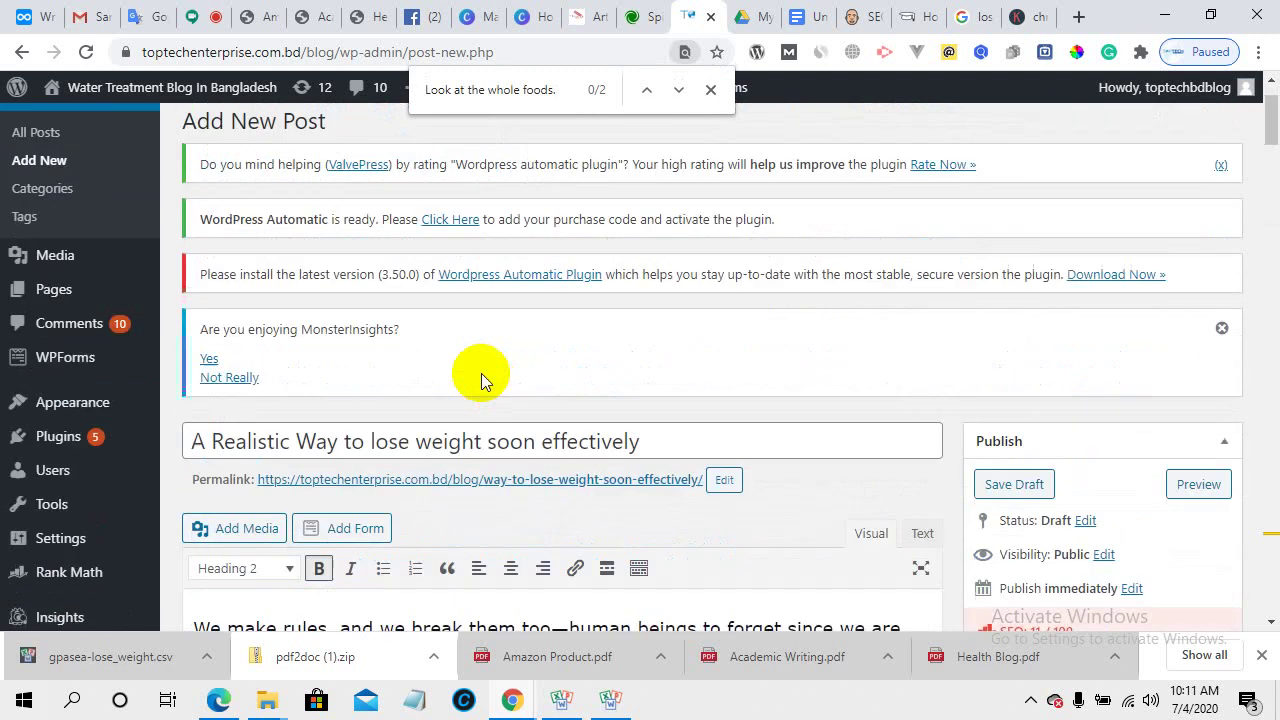
scroll(481, 373, "down", 2)
left_click_drag(693, 224, 57, 206)
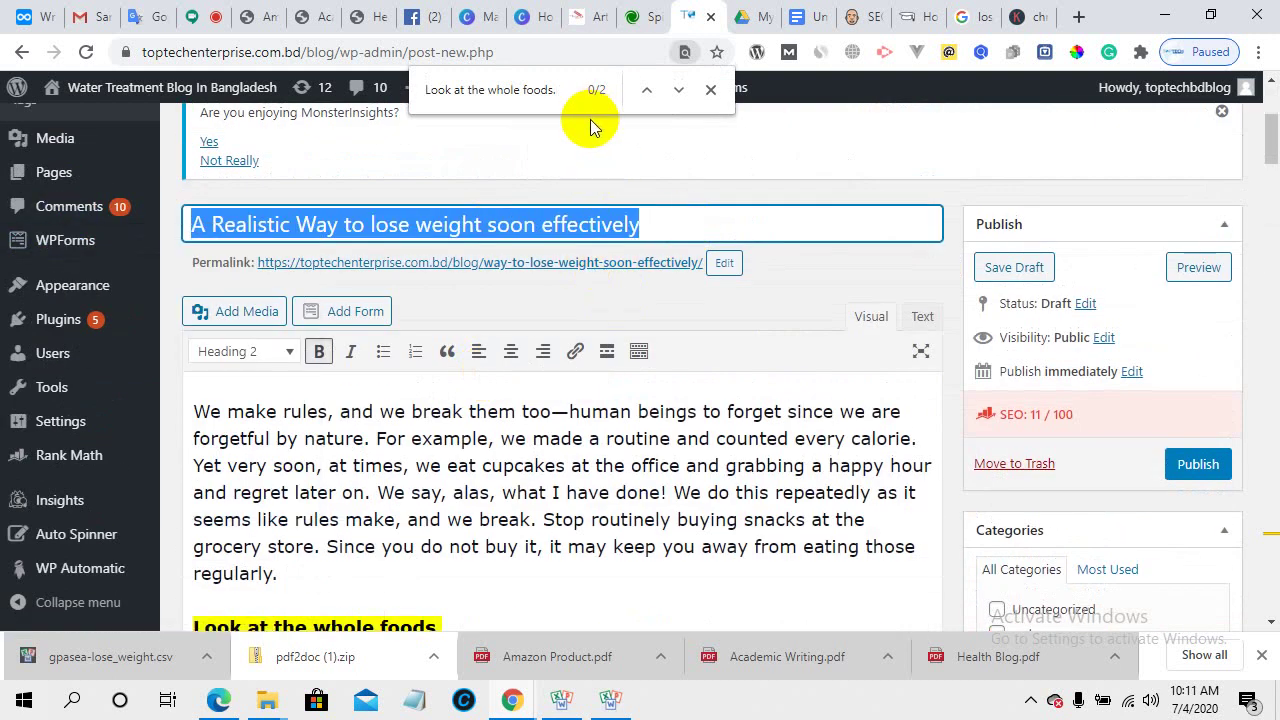
left_click_drag(566, 86, 265, 95)
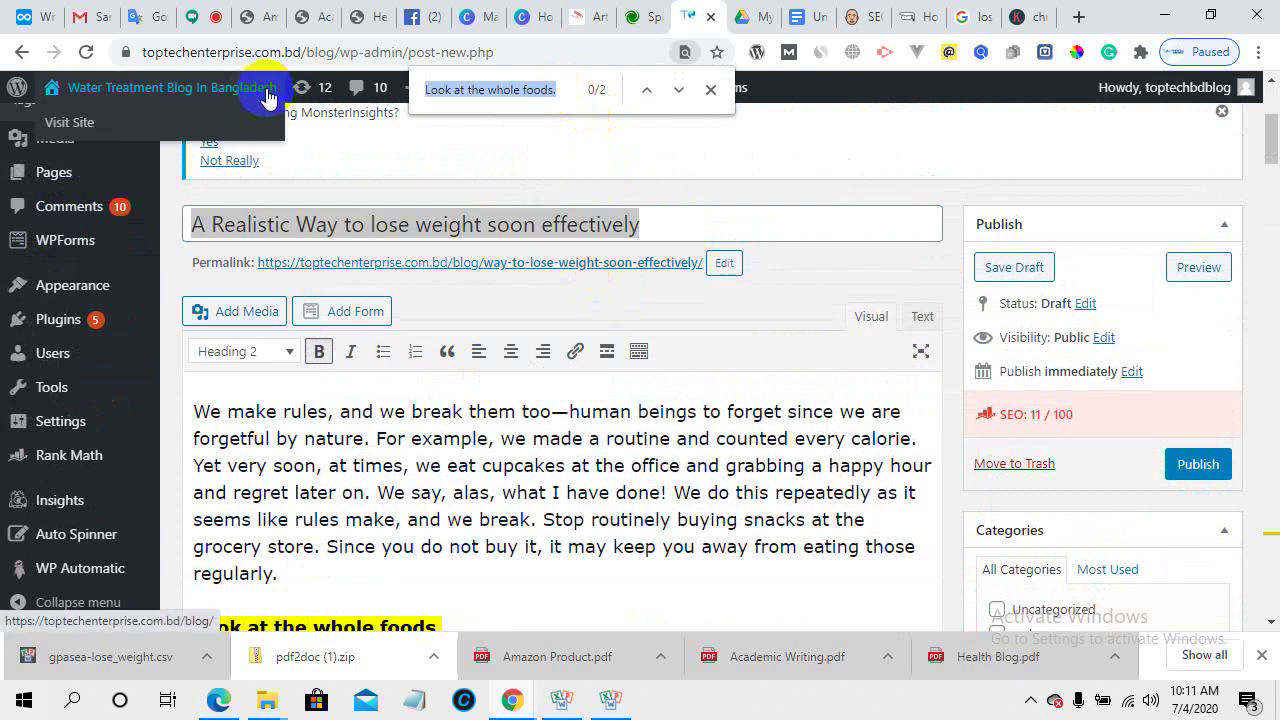
type("lose weight soon effectively")
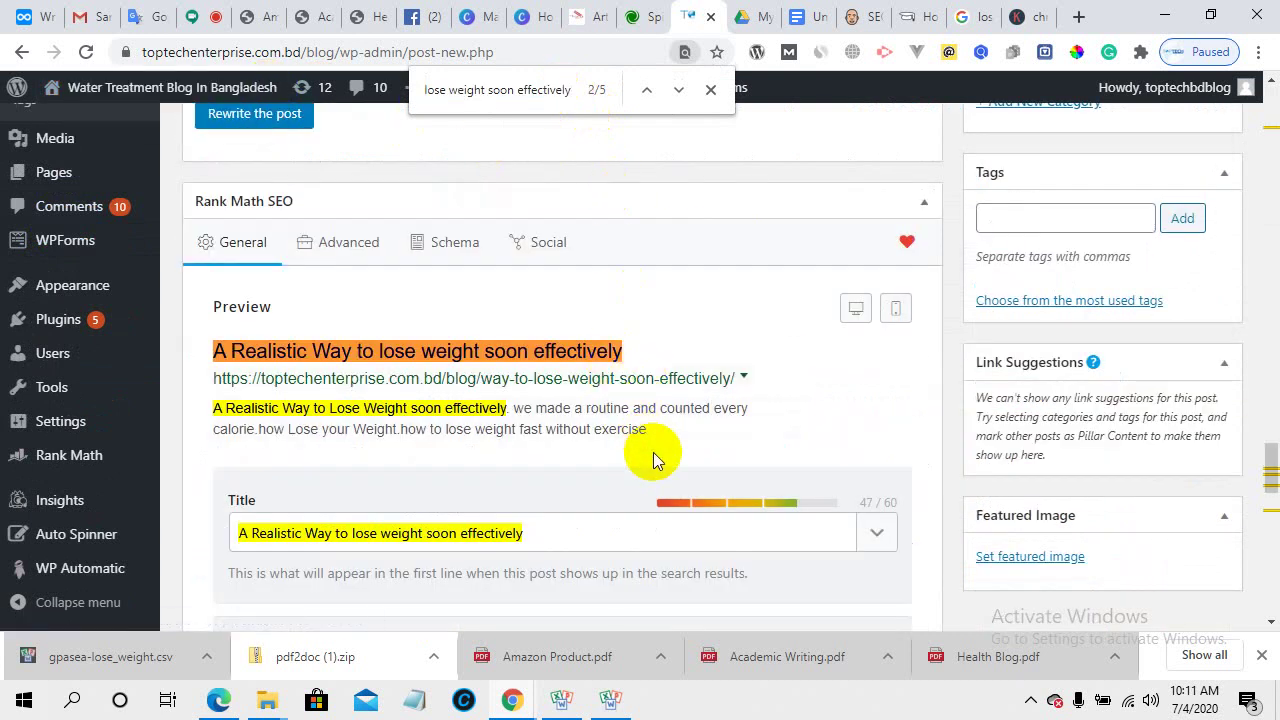
left_click(300, 533)
- Cycle through the matches back to the post title, then close the find bar
scroll(305, 535, "up", 6)
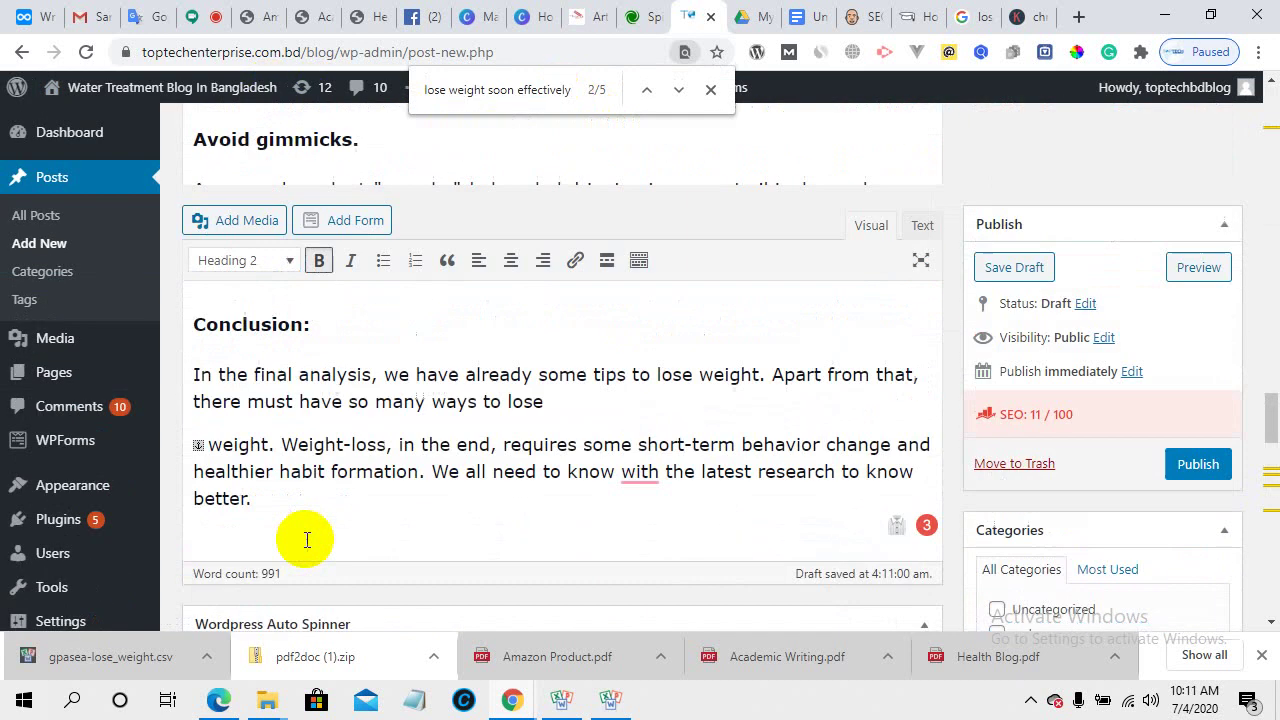
scroll(307, 540, "up", 10)
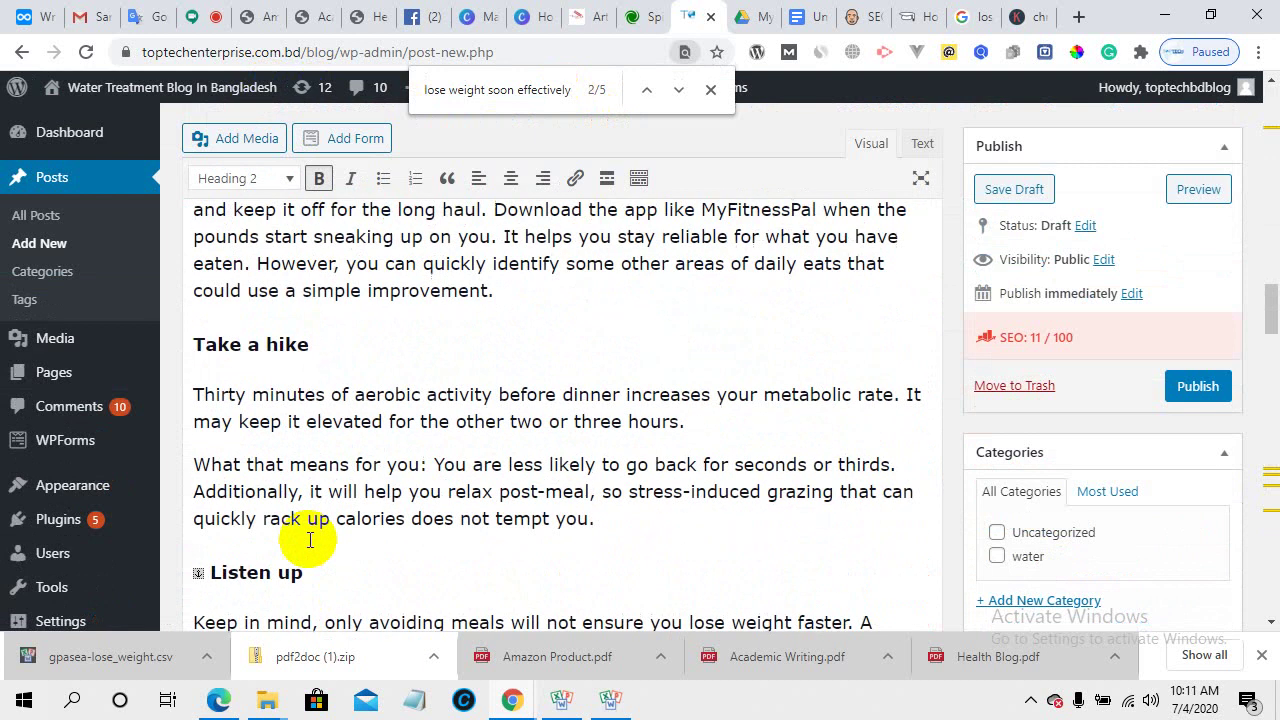
scroll(310, 540, "up", 10)
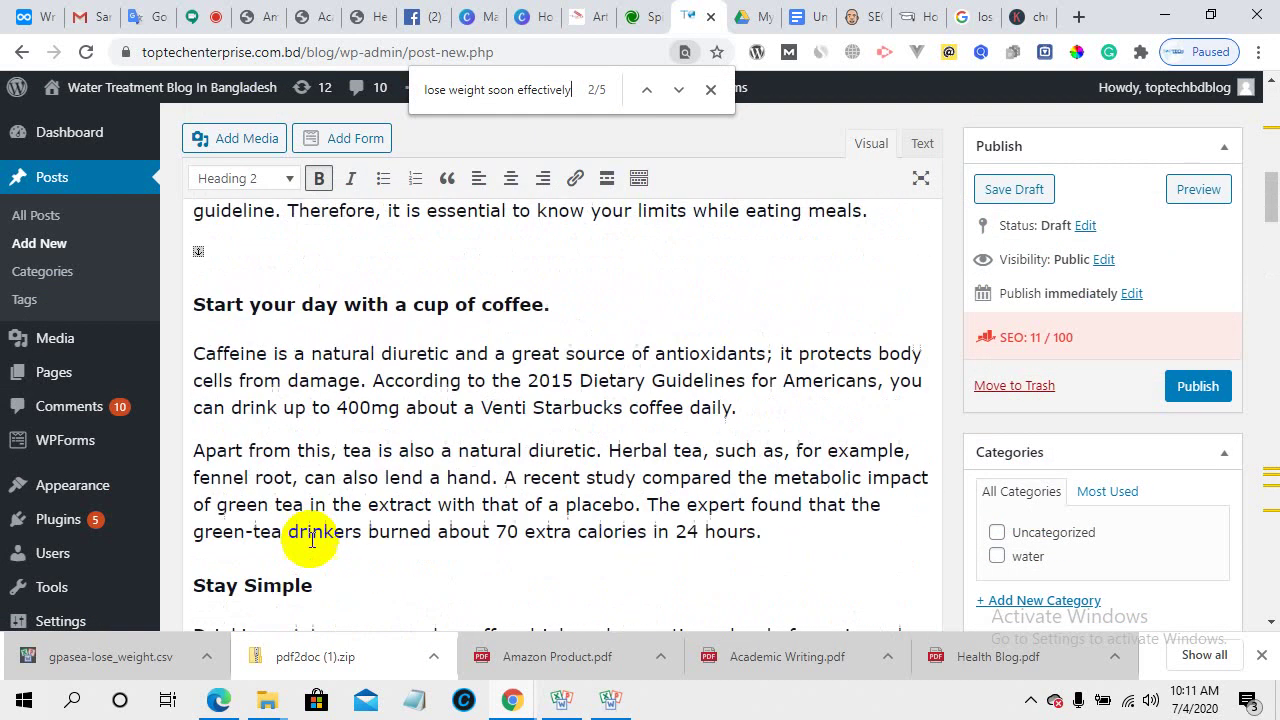
scroll(312, 542, "up", 10)
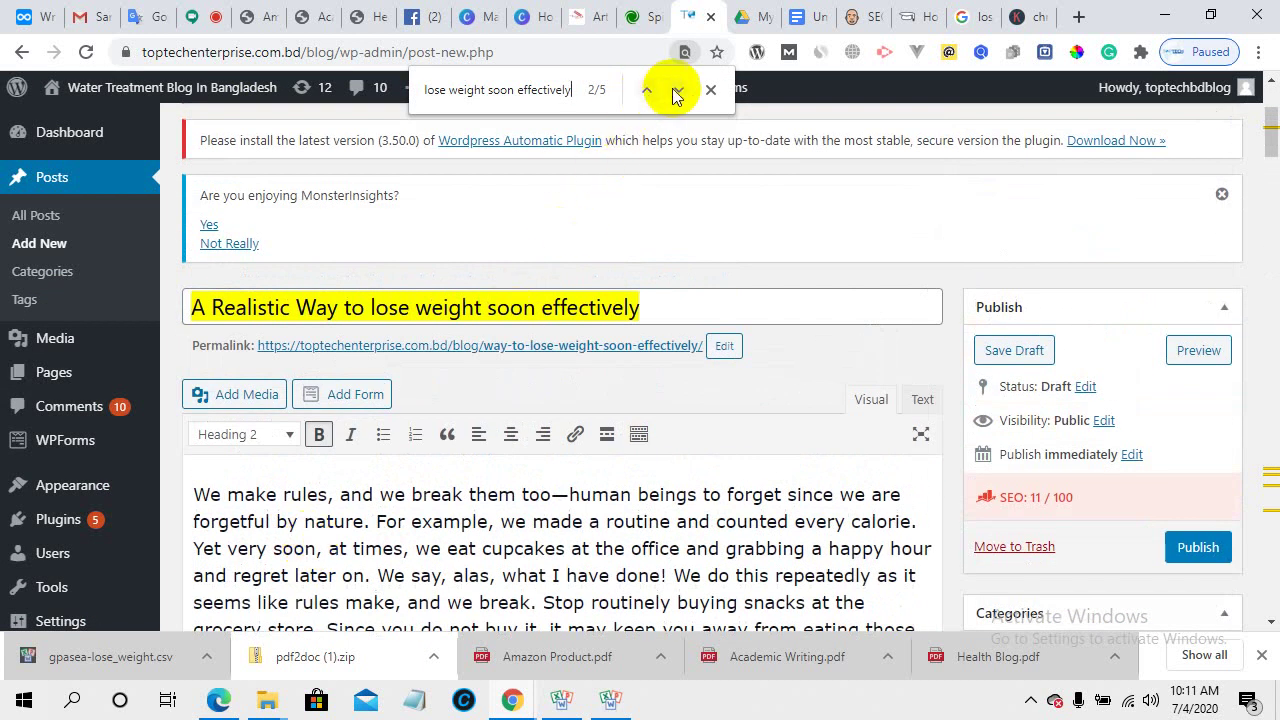
left_click(678, 93)
left_click(678, 93)
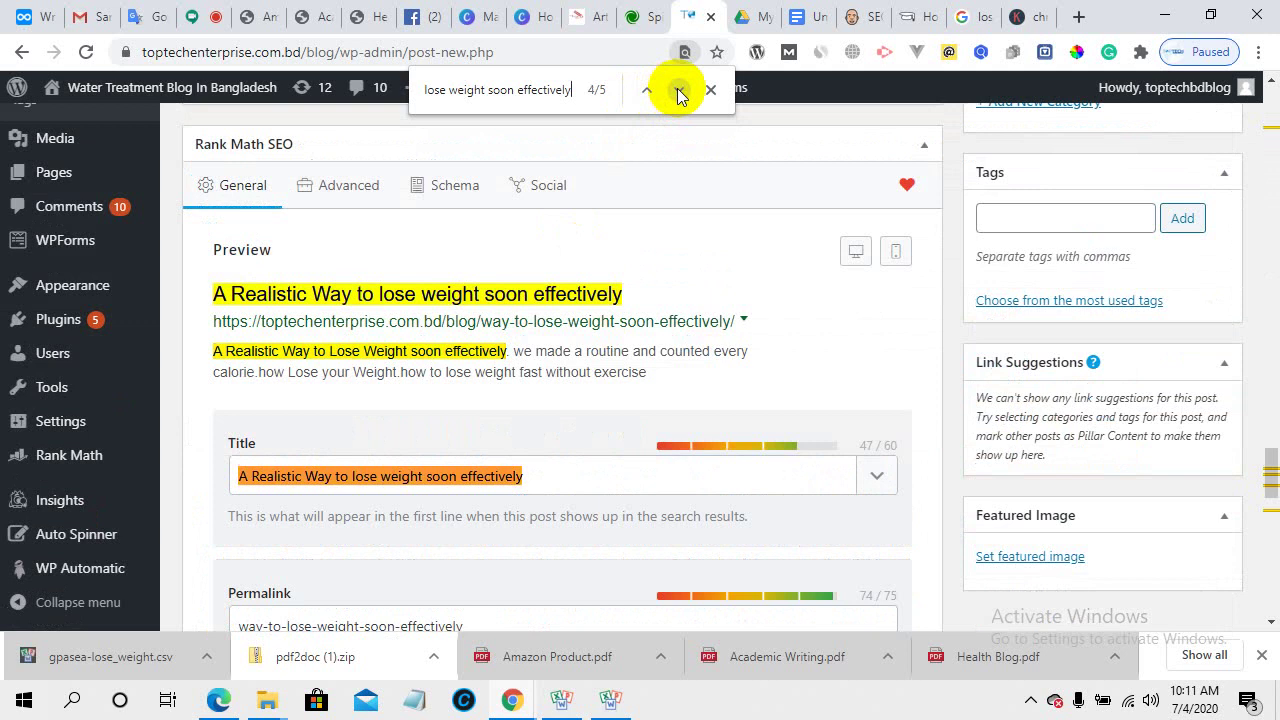
left_click(678, 93)
left_click(678, 93)
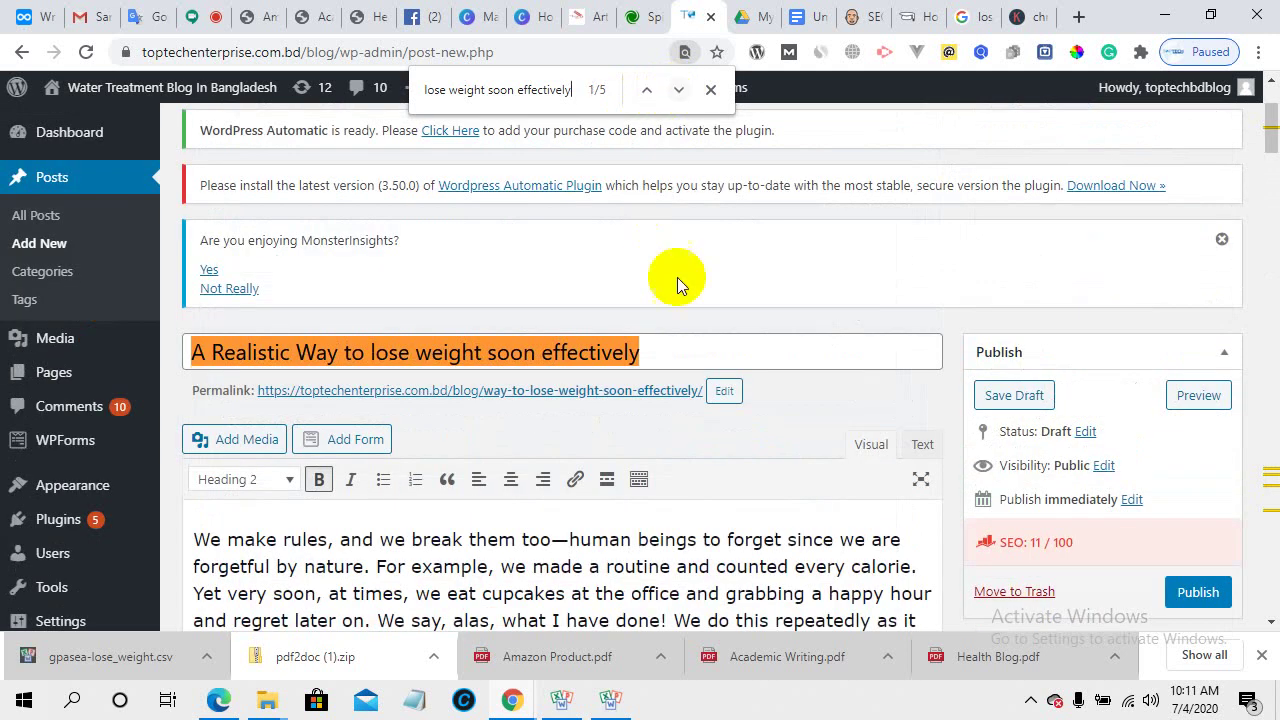
left_click(712, 92)
- Review the Rank Math checks, then copy the title 'A Realistic Way to lose weight soon effectively'
scroll(605, 450, "down", 15)
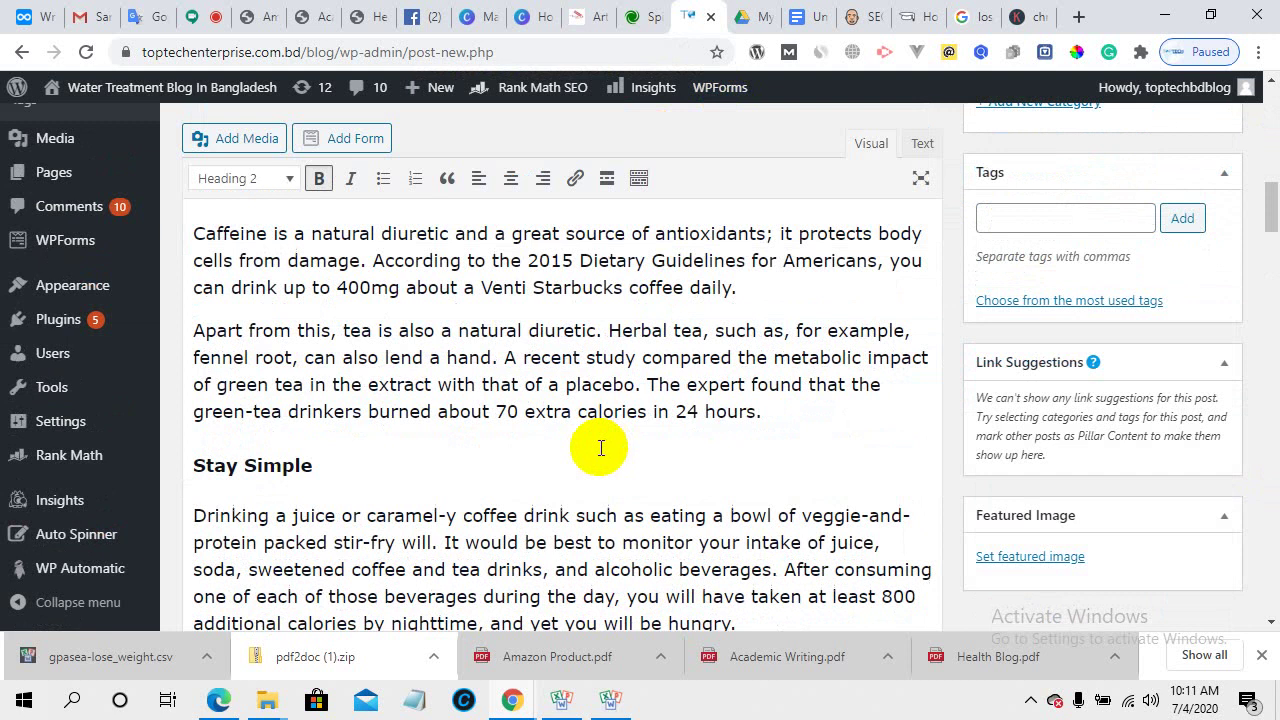
scroll(591, 470, "down", 5)
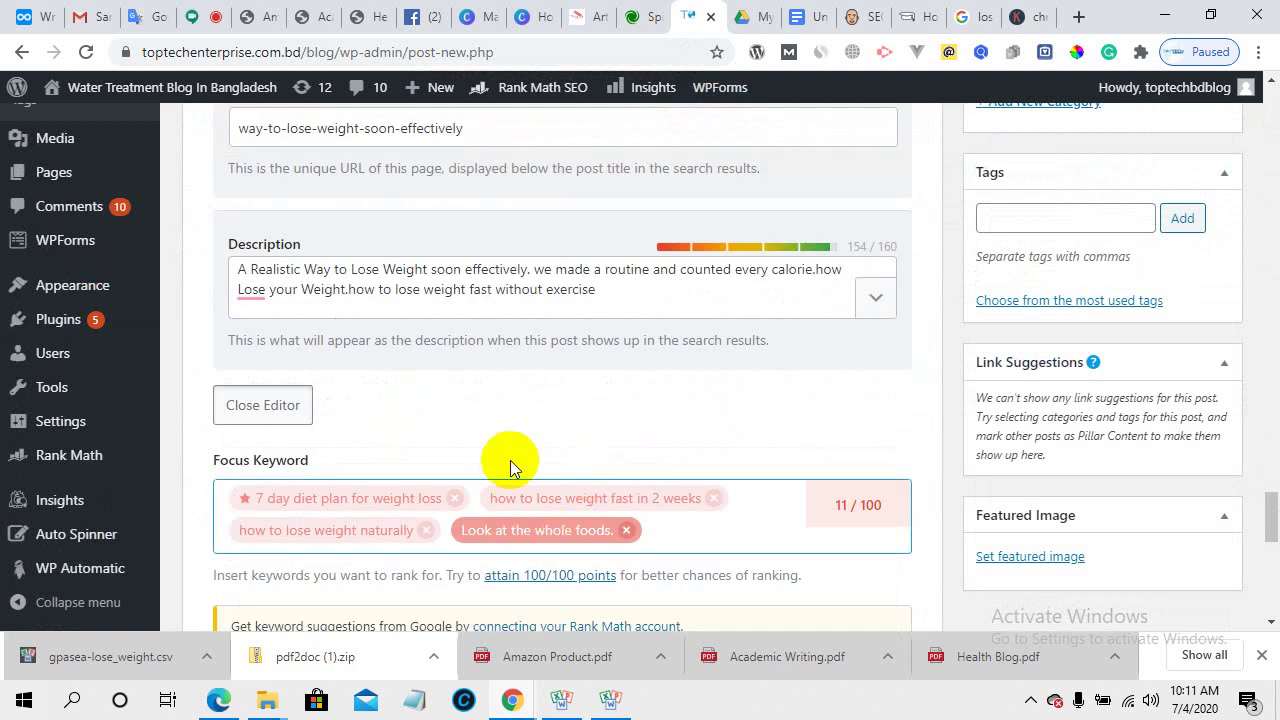
scroll(509, 466, "down", 10)
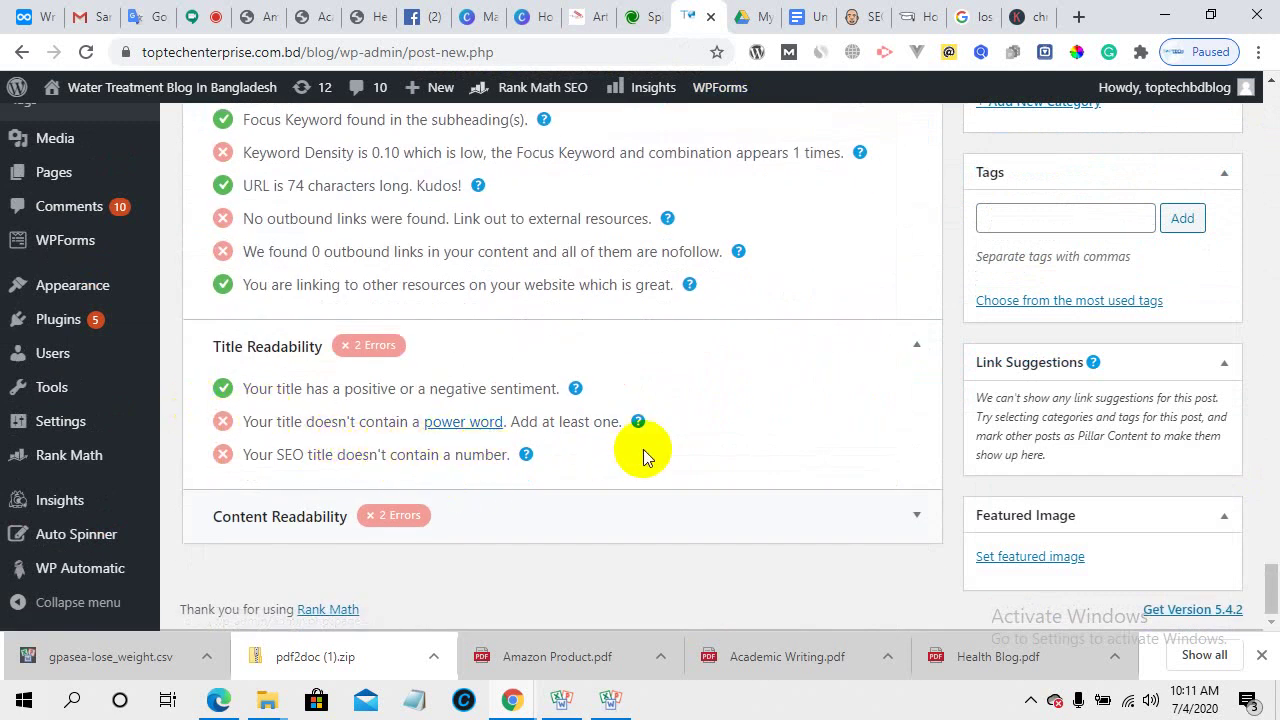
scroll(600, 470, "up", 20)
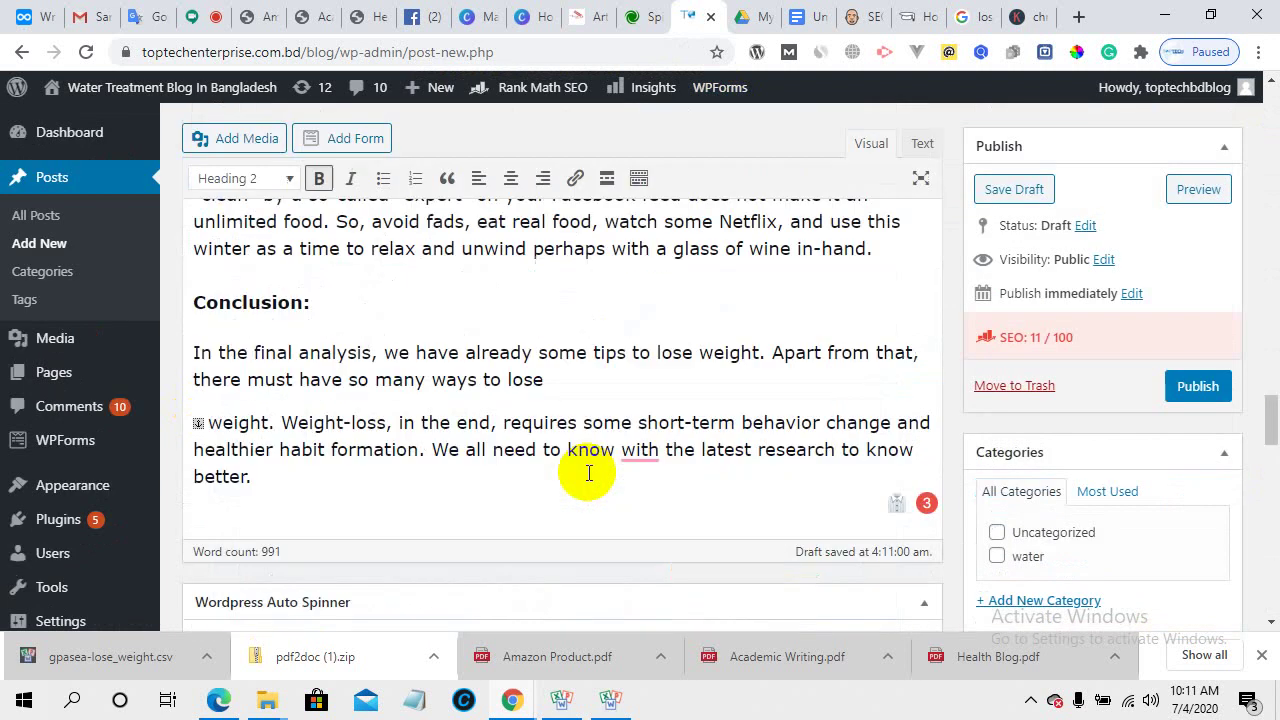
scroll(587, 470, "up", 20)
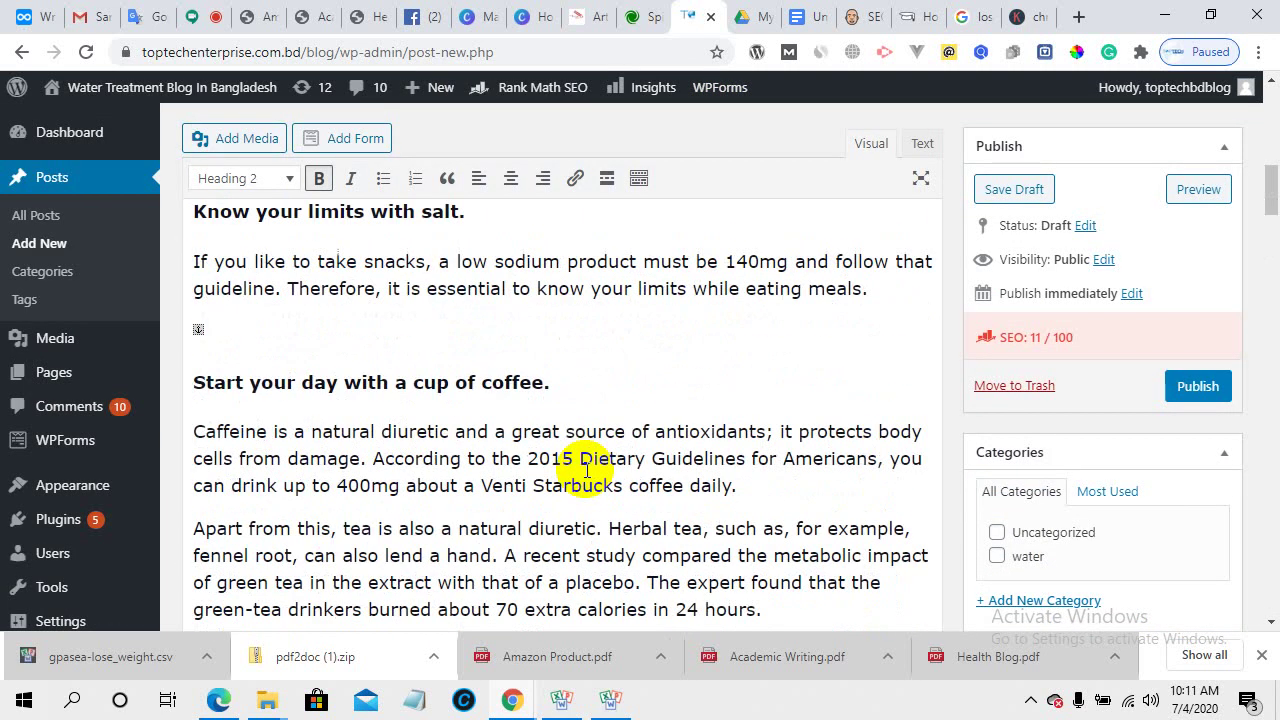
scroll(585, 467, "down", 10)
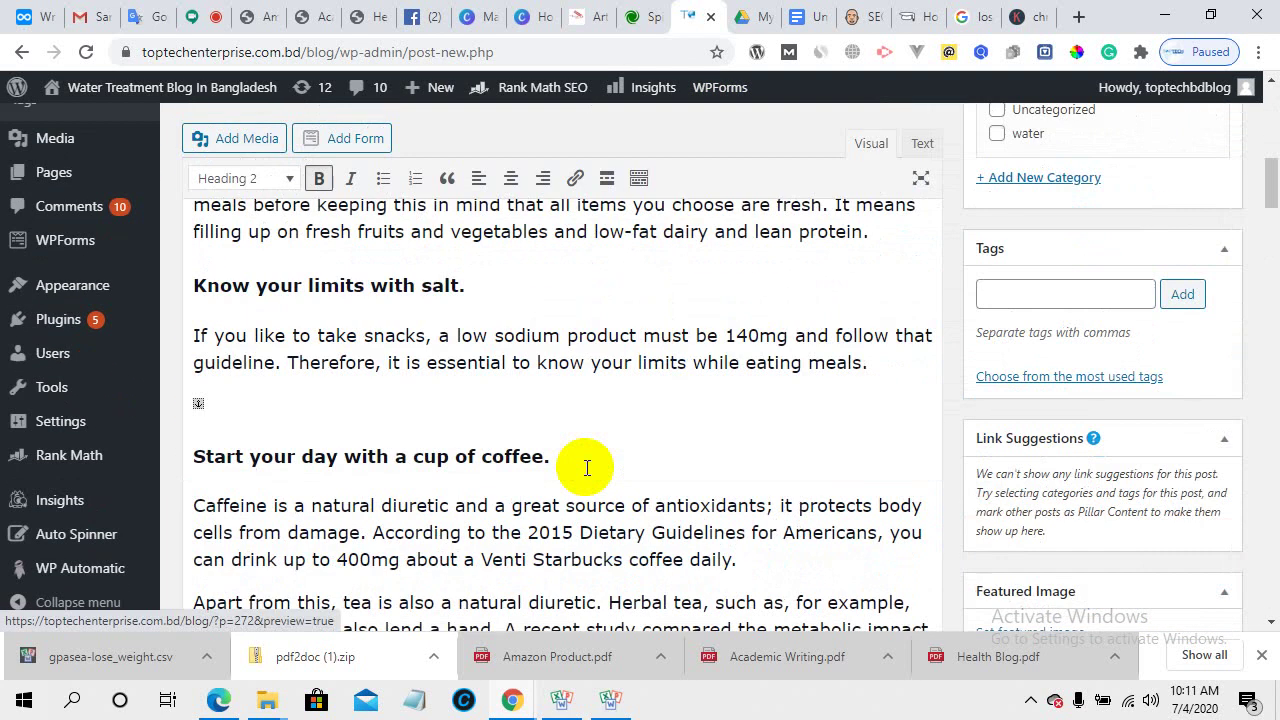
scroll(587, 470, "up", 2)
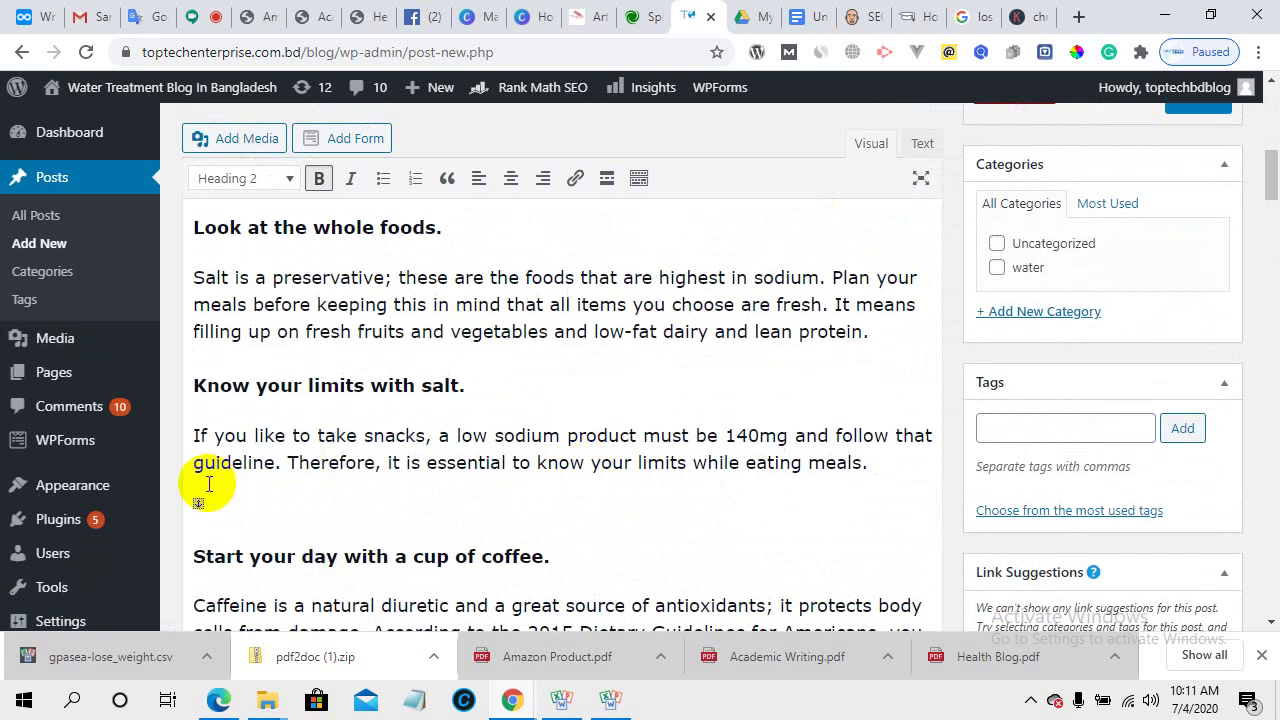
scroll(466, 450, "up", 3)
key("ctrl+a")
key("ctrl+c")
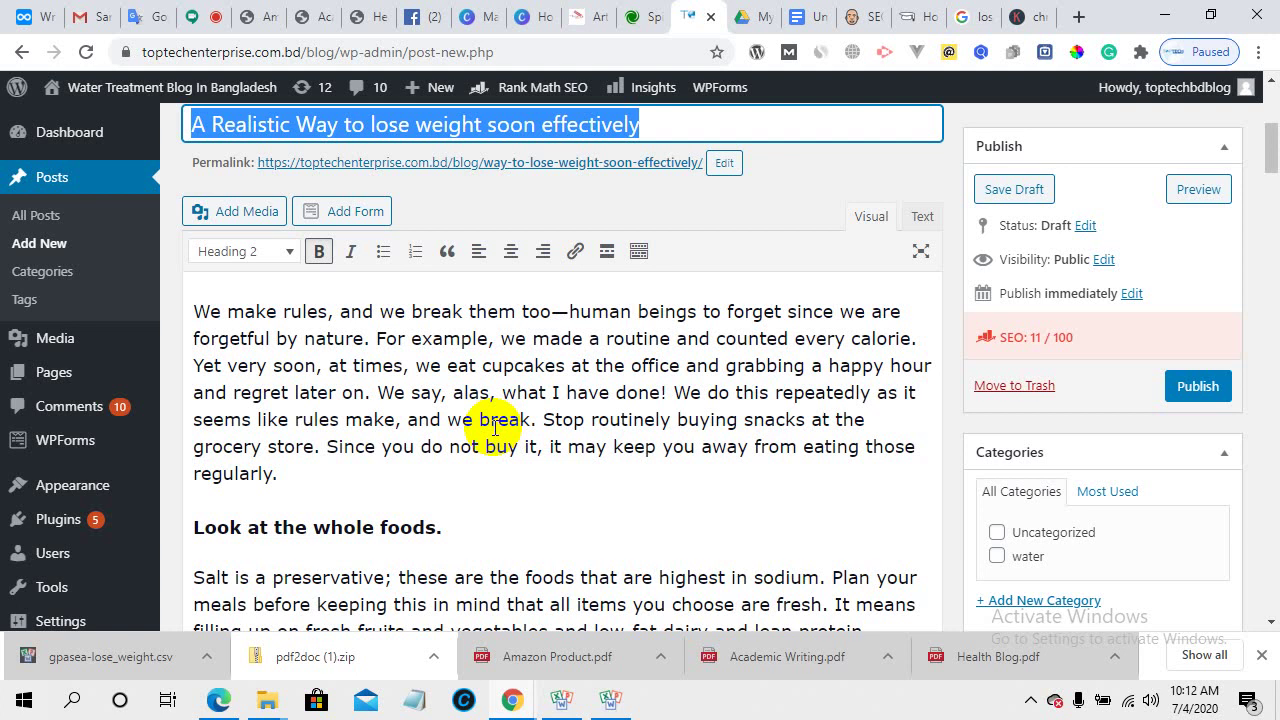
- Paste 'A Realistic Way to lose weight soon effectively' after 'regularly.' and make it bold
left_click(497, 477)
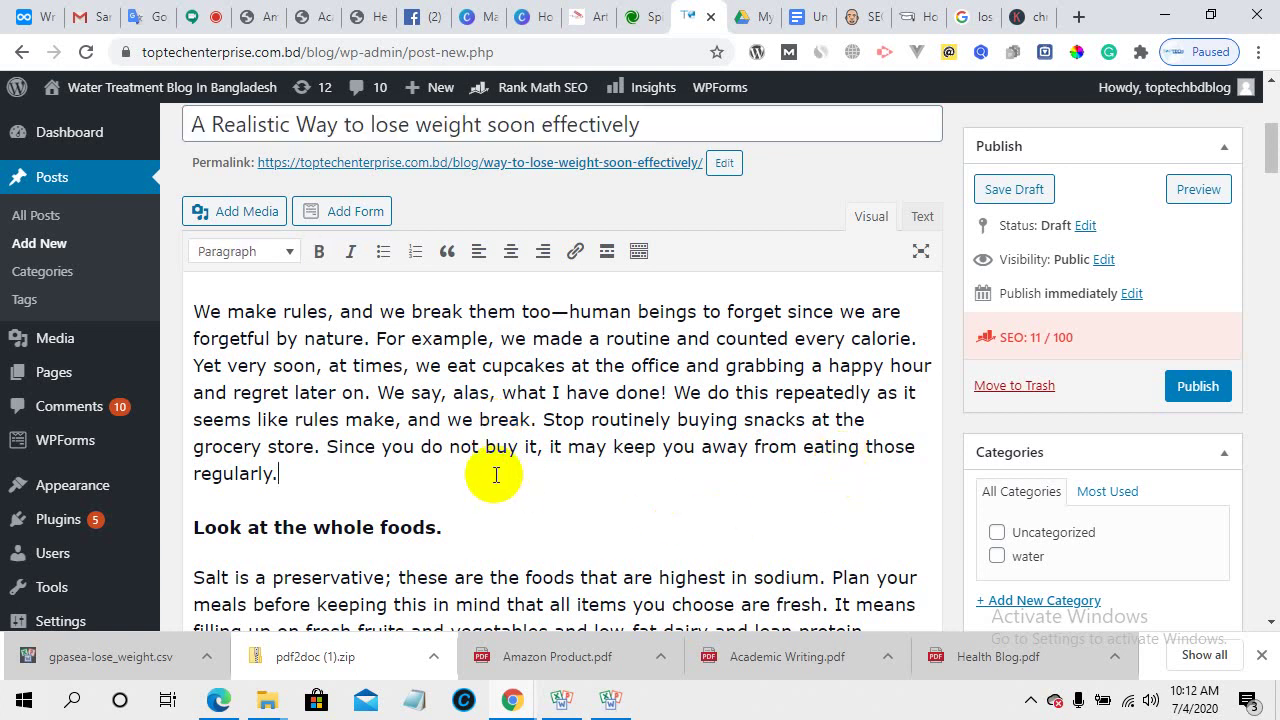
key("ctrl+v")
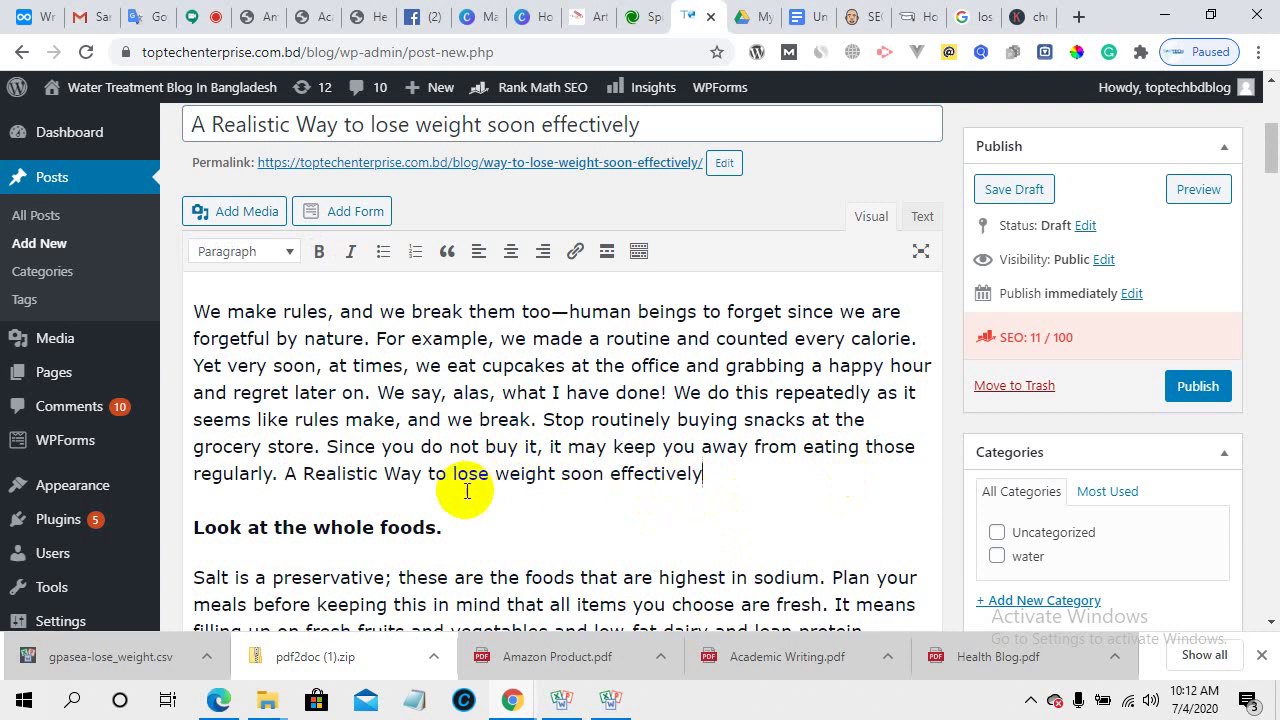
left_click_drag(739, 476, 284, 474)
left_click(318, 251)
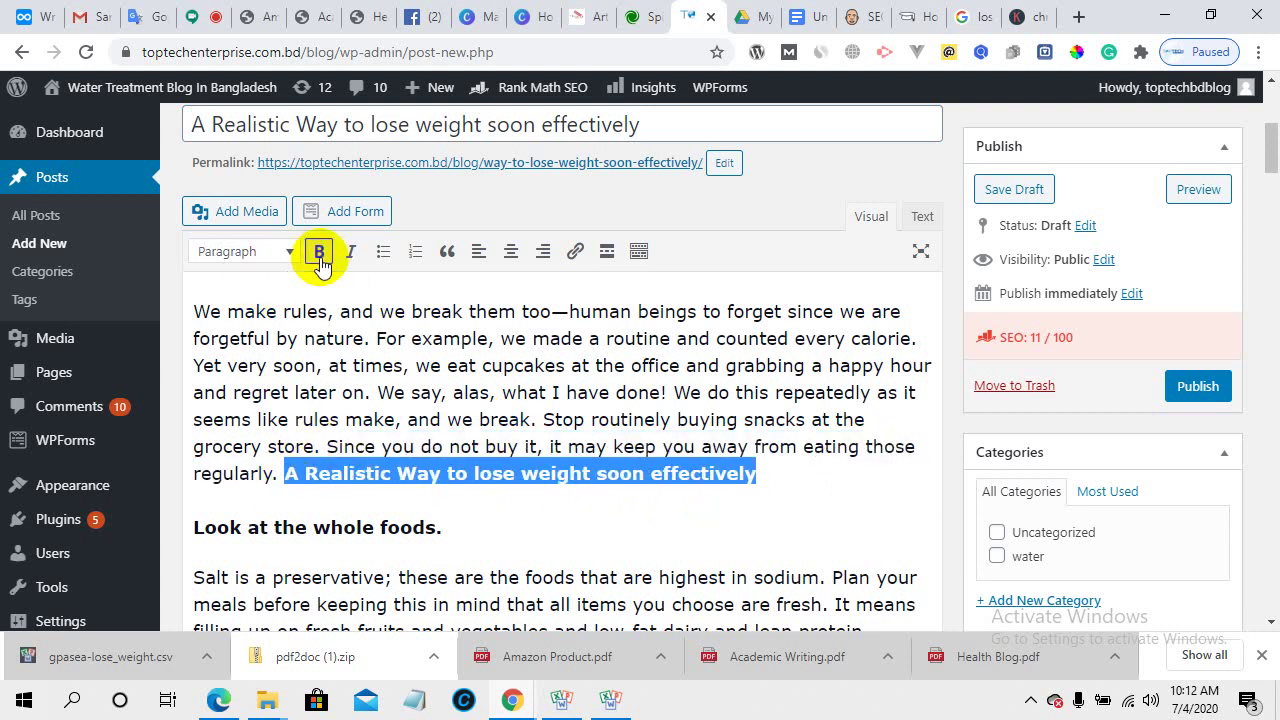
scroll(551, 505, "down", 20)
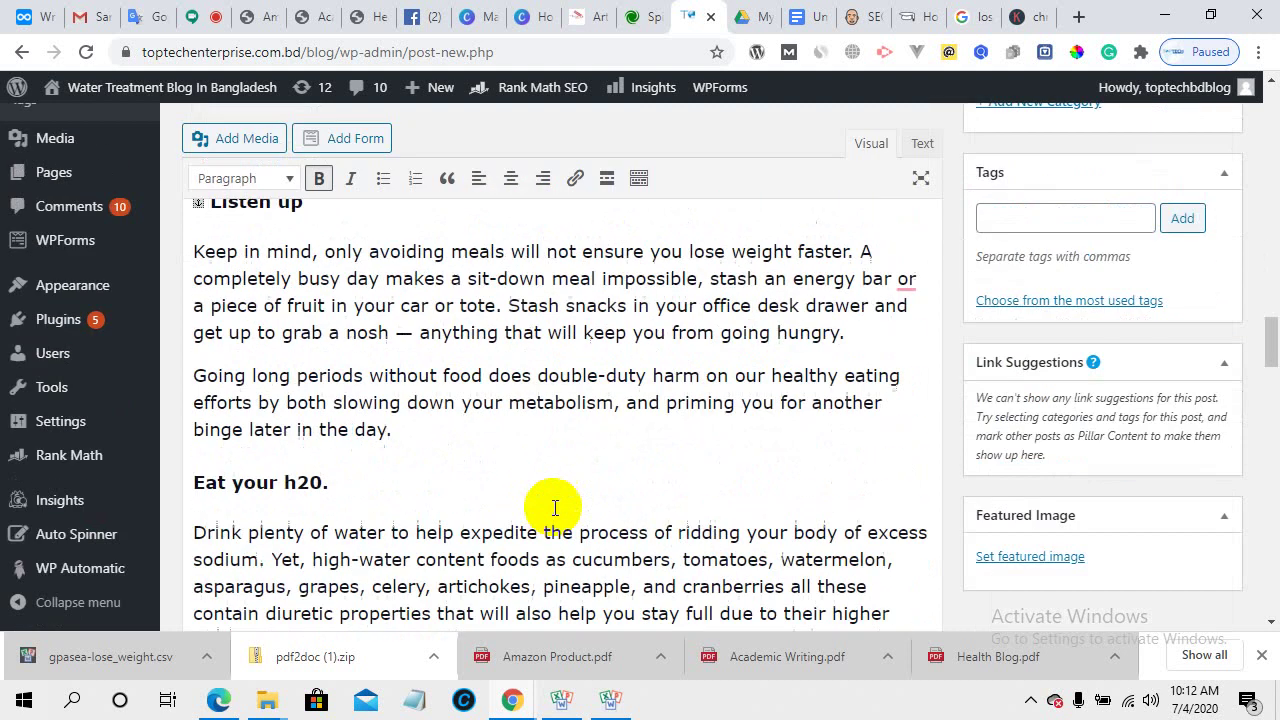
scroll(559, 512, "down", 20)
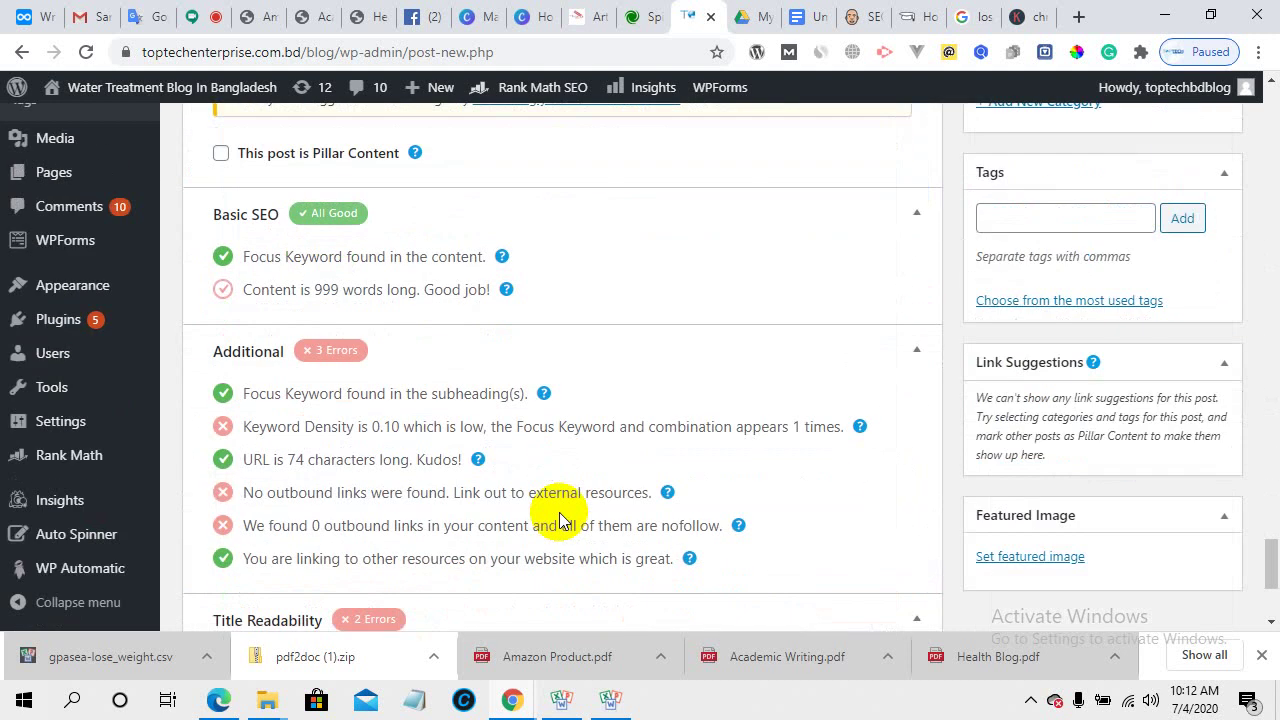
scroll(559, 517, "down", 2)
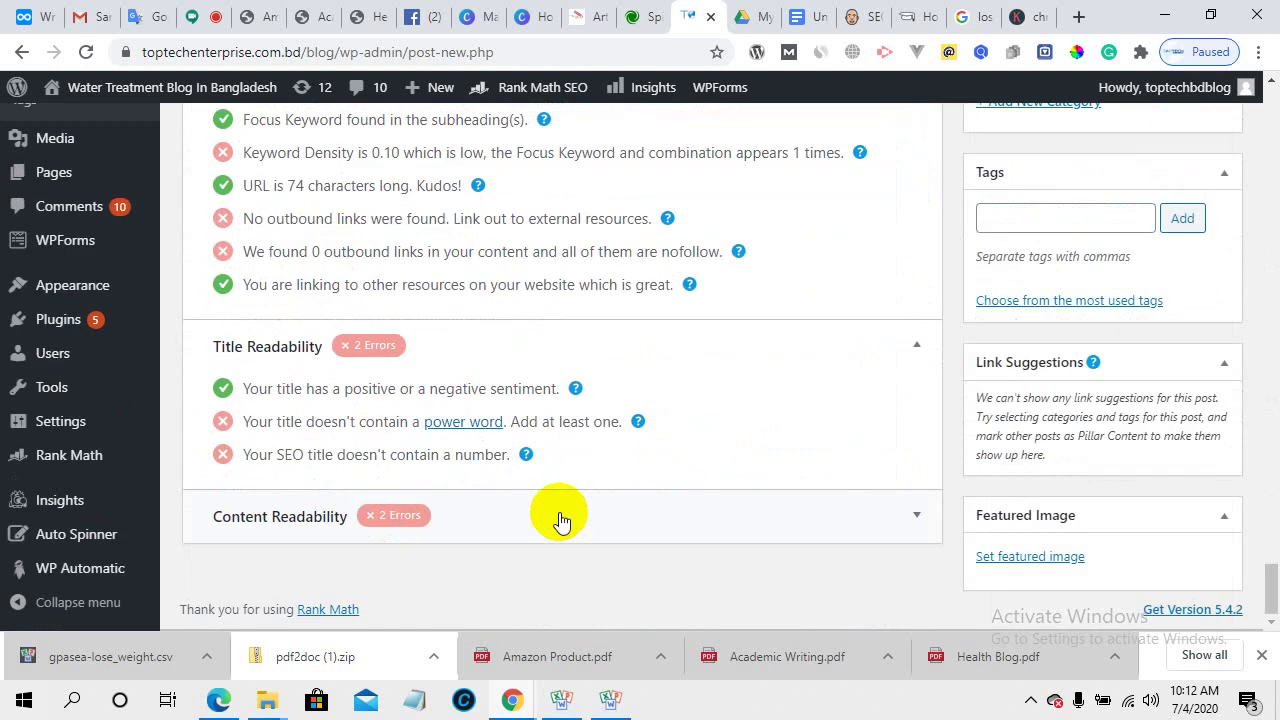
- Open the Rank Math 'power word' guide in a new tab and decline its notification prompt
right_click(465, 426)
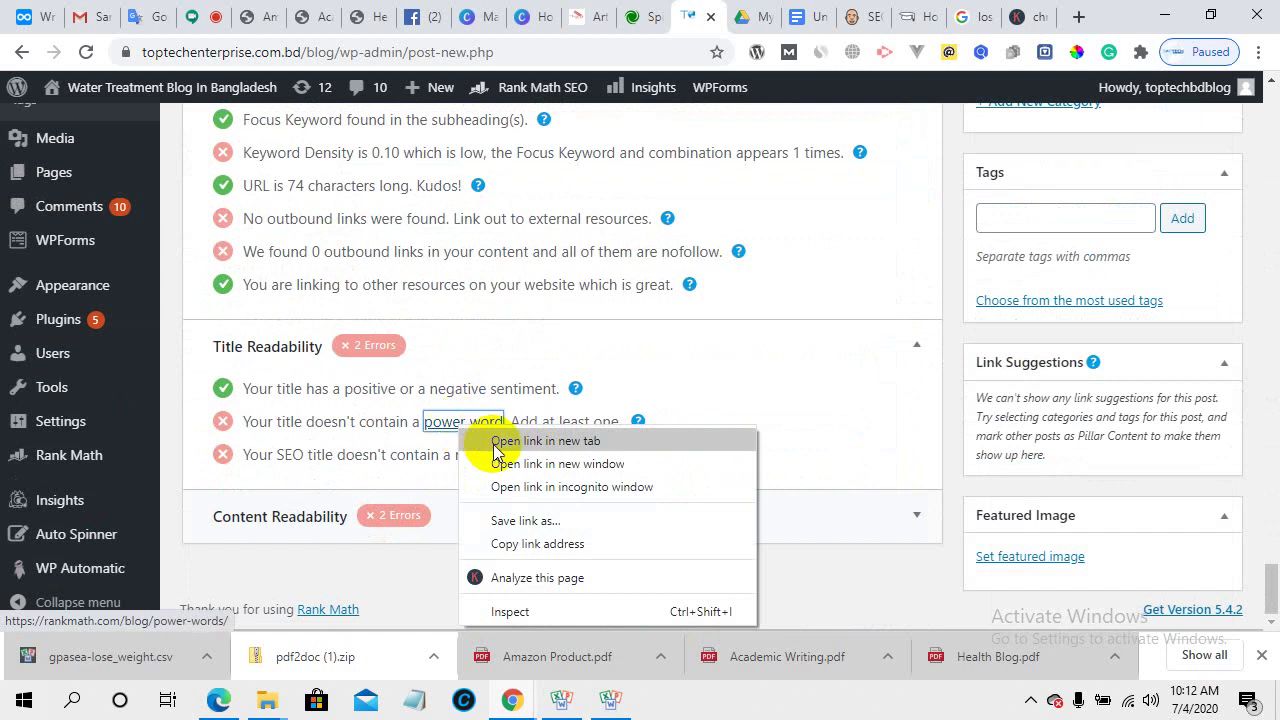
left_click(497, 442)
left_click(712, 14)
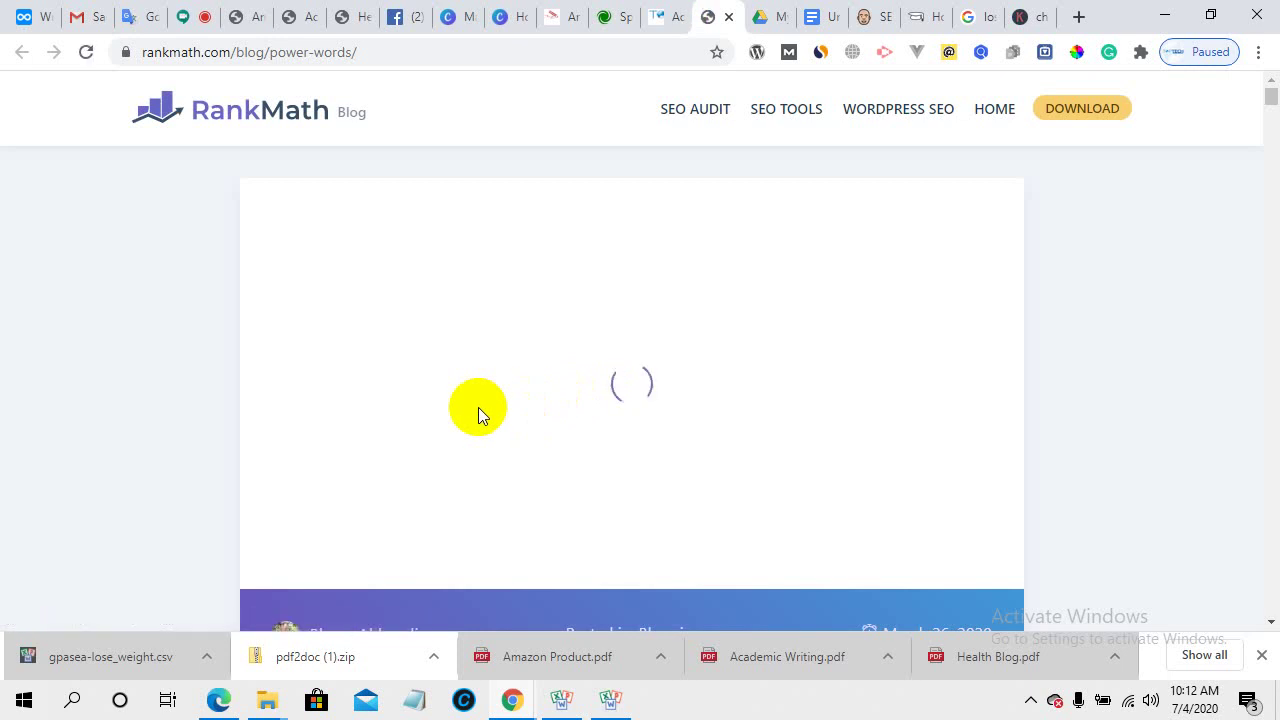
scroll(478, 407, "down", 3)
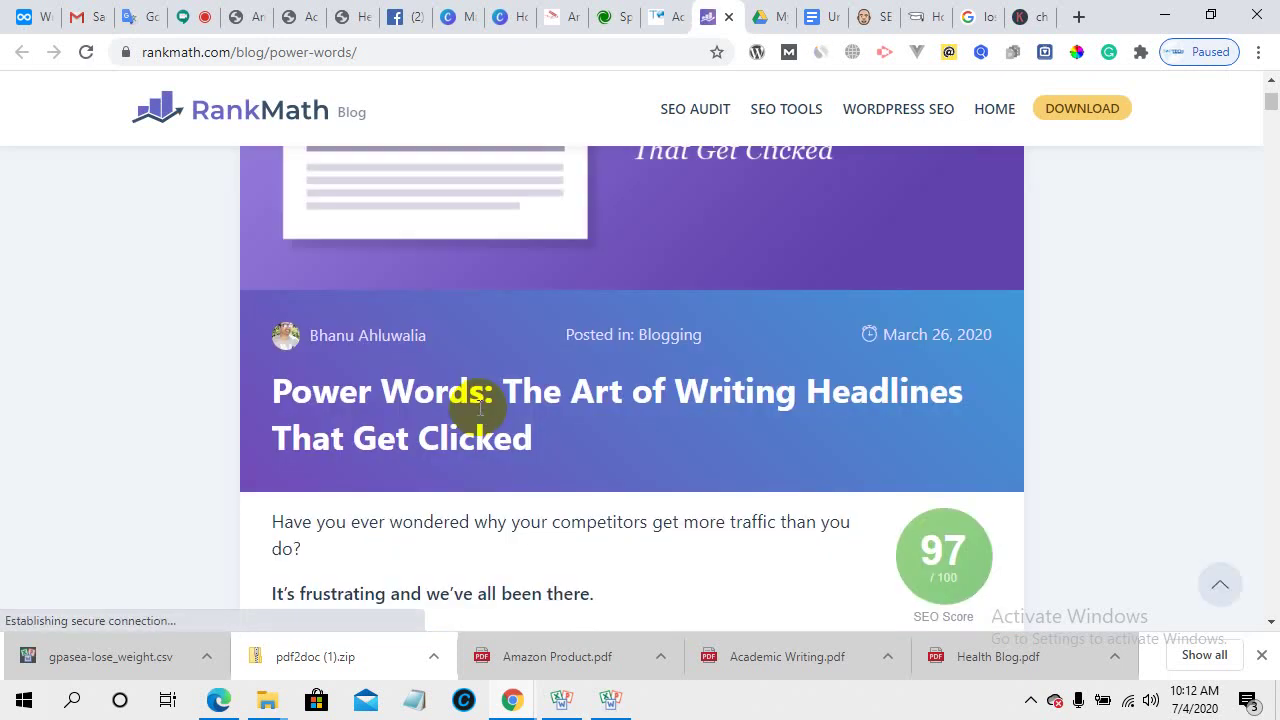
scroll(478, 407, "down", 1)
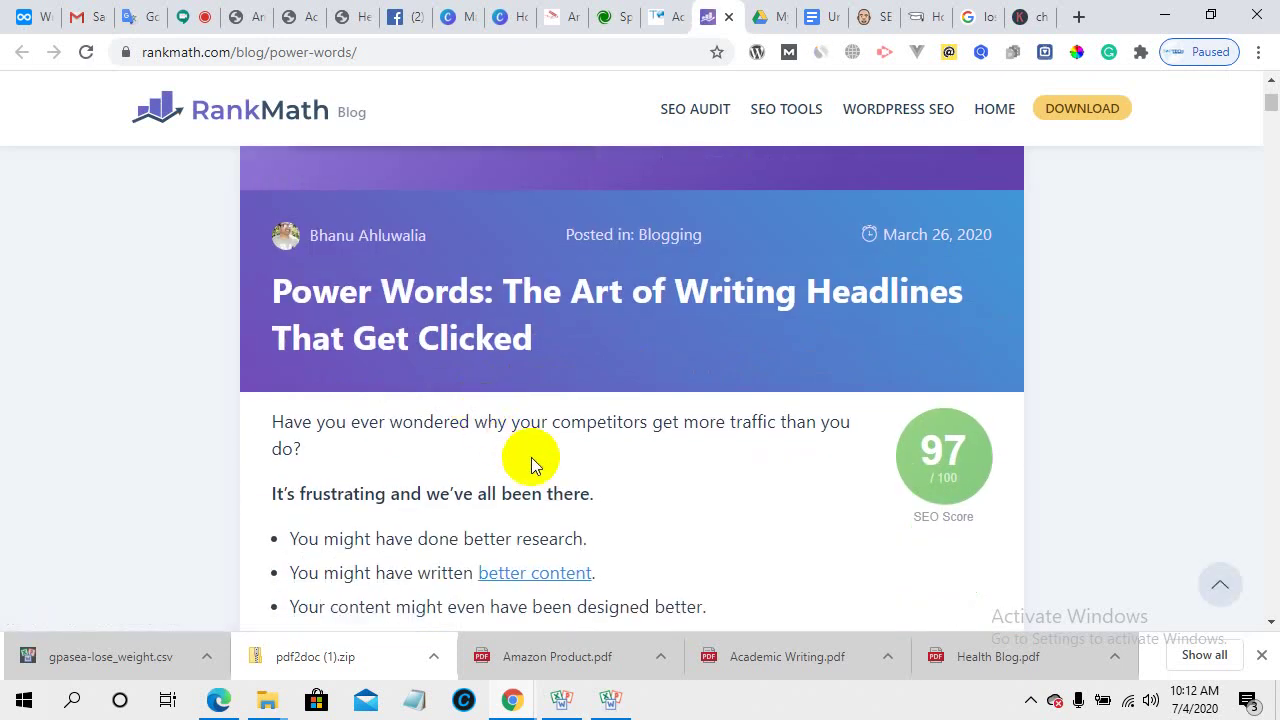
scroll(531, 457, "up", 3)
left_click(658, 196)
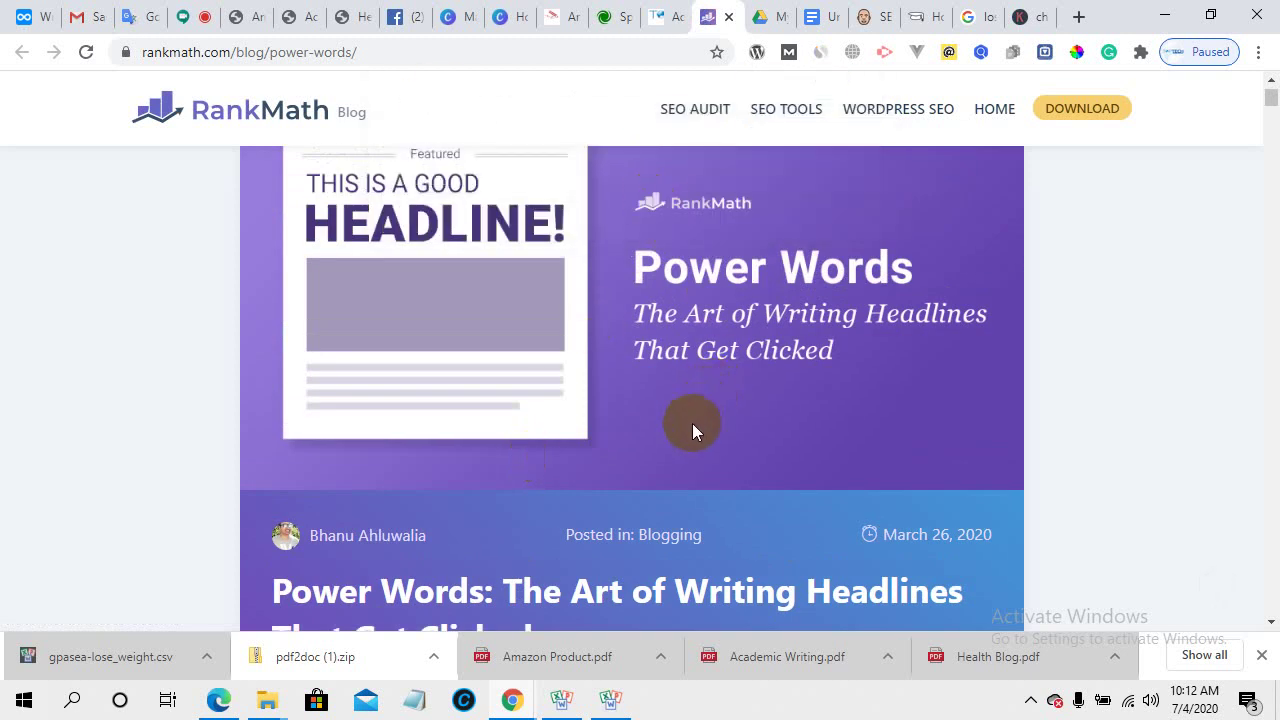
- Read through the Power Words headline article, then go back to the post editor
scroll(692, 428, "down", 2)
scroll(649, 447, "down", 3)
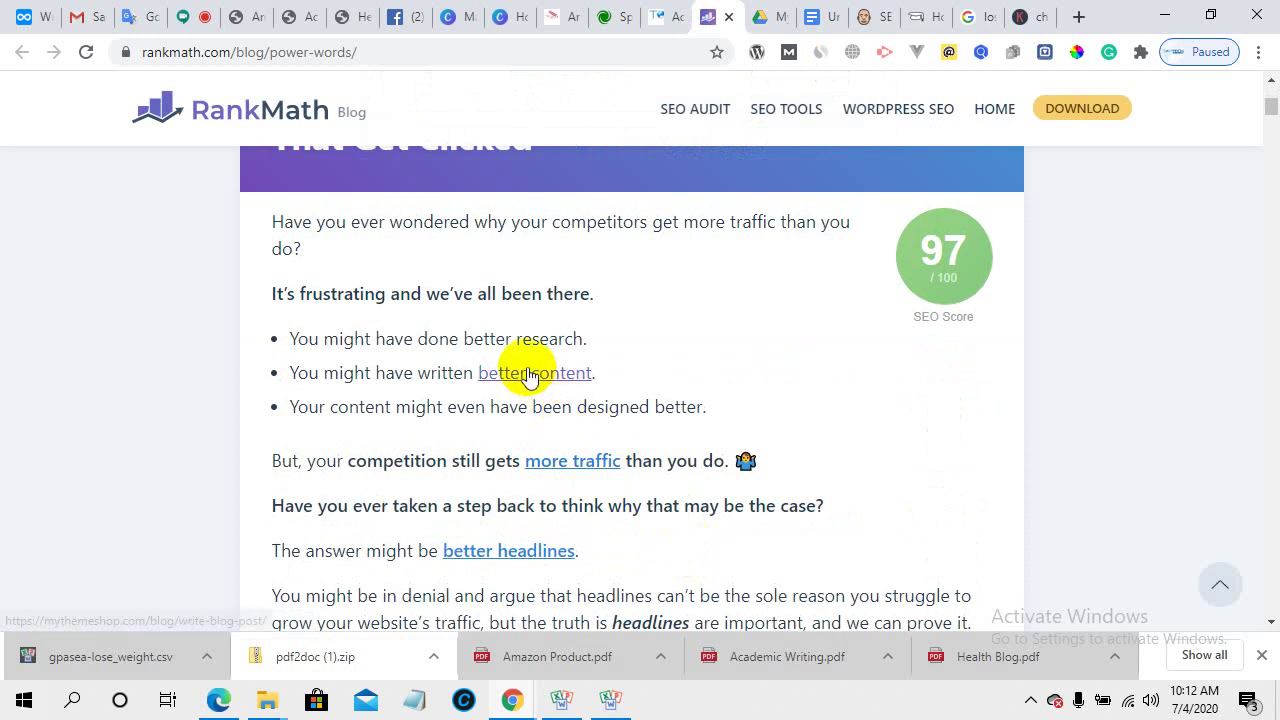
scroll(659, 543, "down", 4)
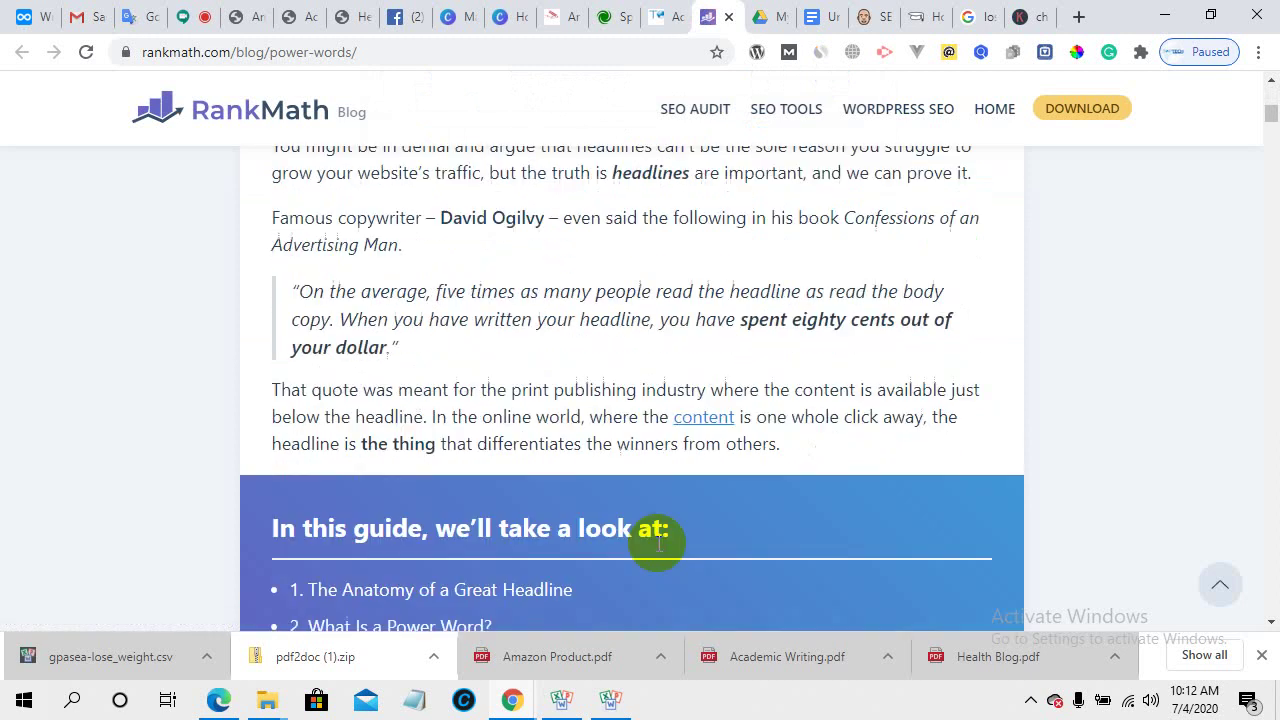
scroll(657, 543, "down", 2)
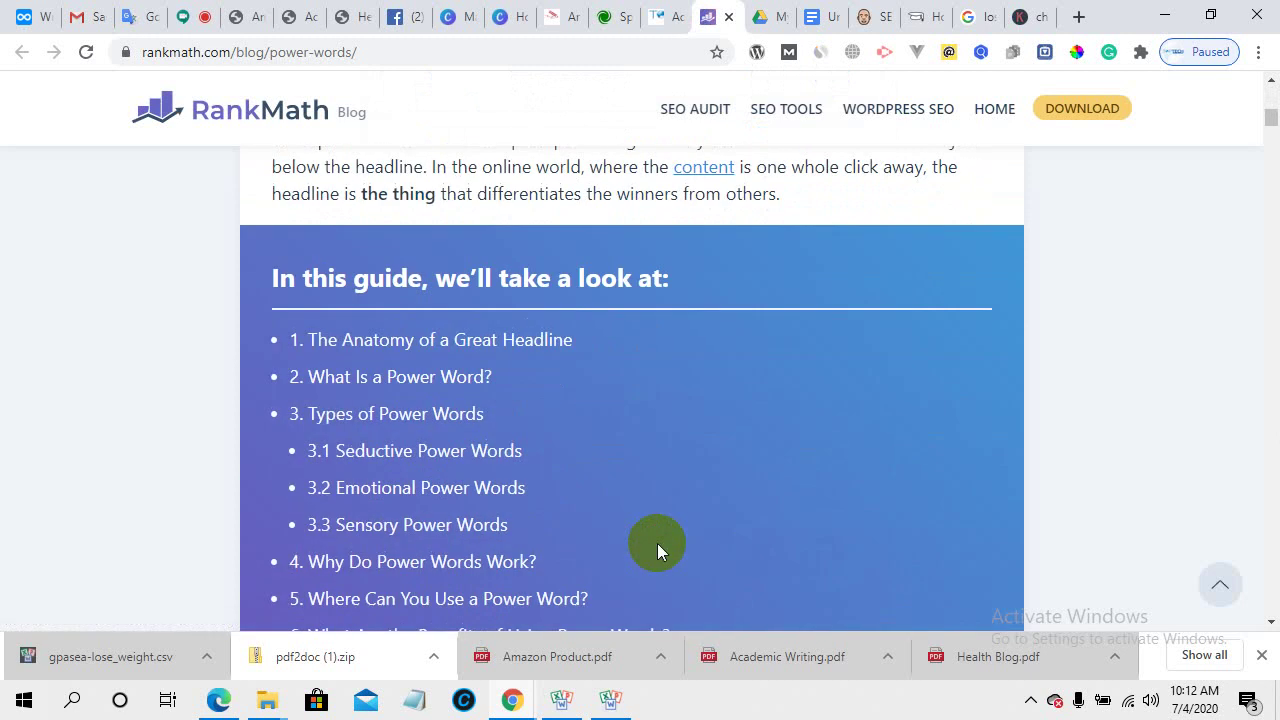
scroll(657, 543, "down", 6)
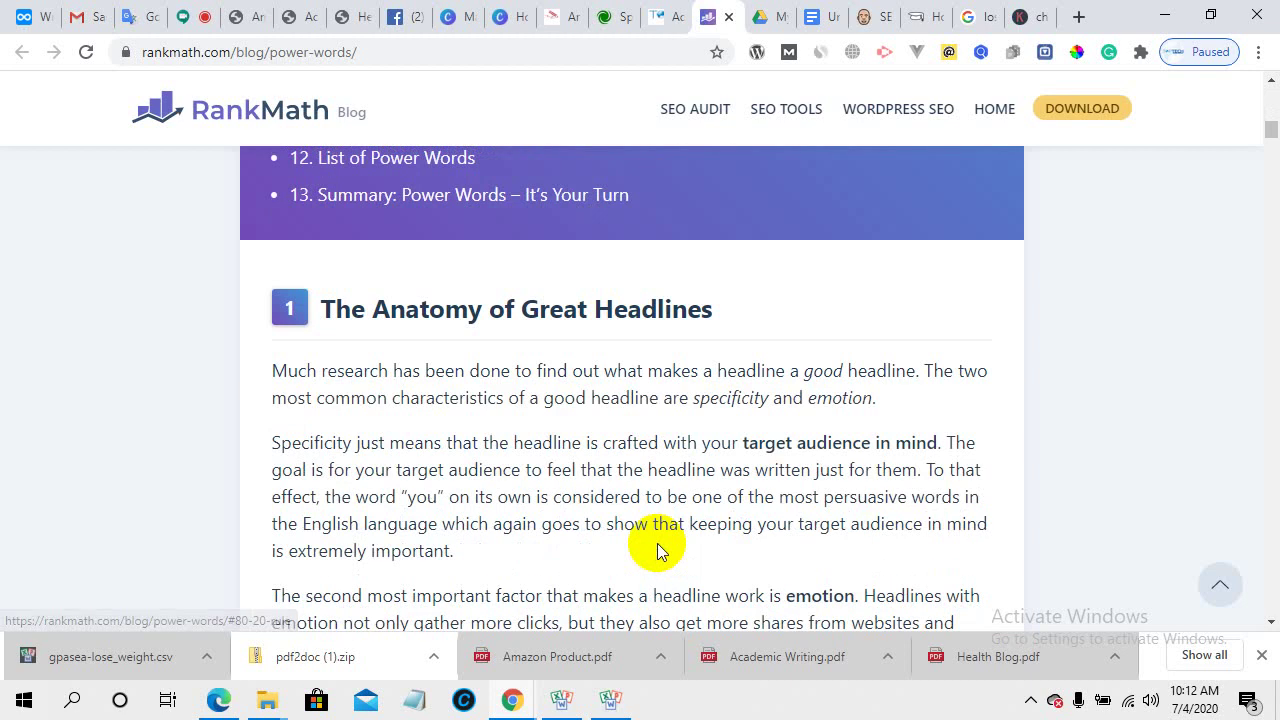
scroll(657, 543, "down", 2)
scroll(657, 543, "up", 2)
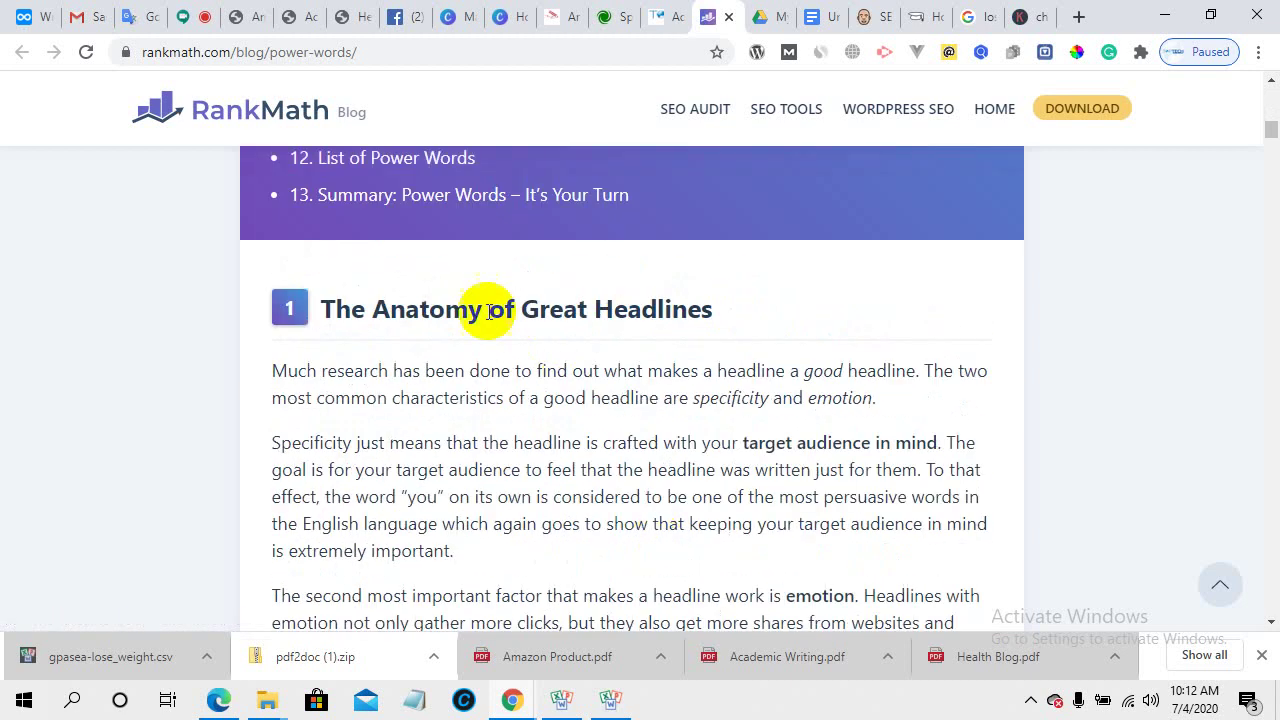
scroll(529, 443, "down", 4)
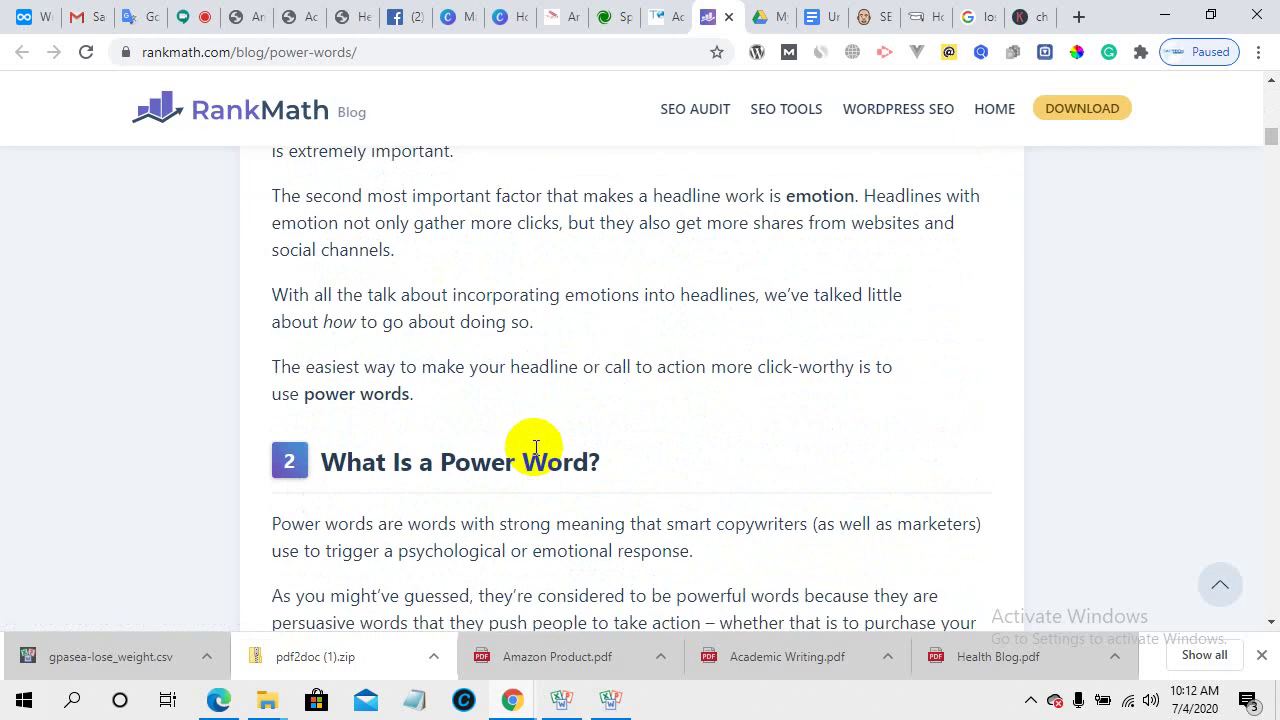
scroll(536, 449, "down", 3)
scroll(536, 449, "up", 1)
scroll(536, 449, "down", 6)
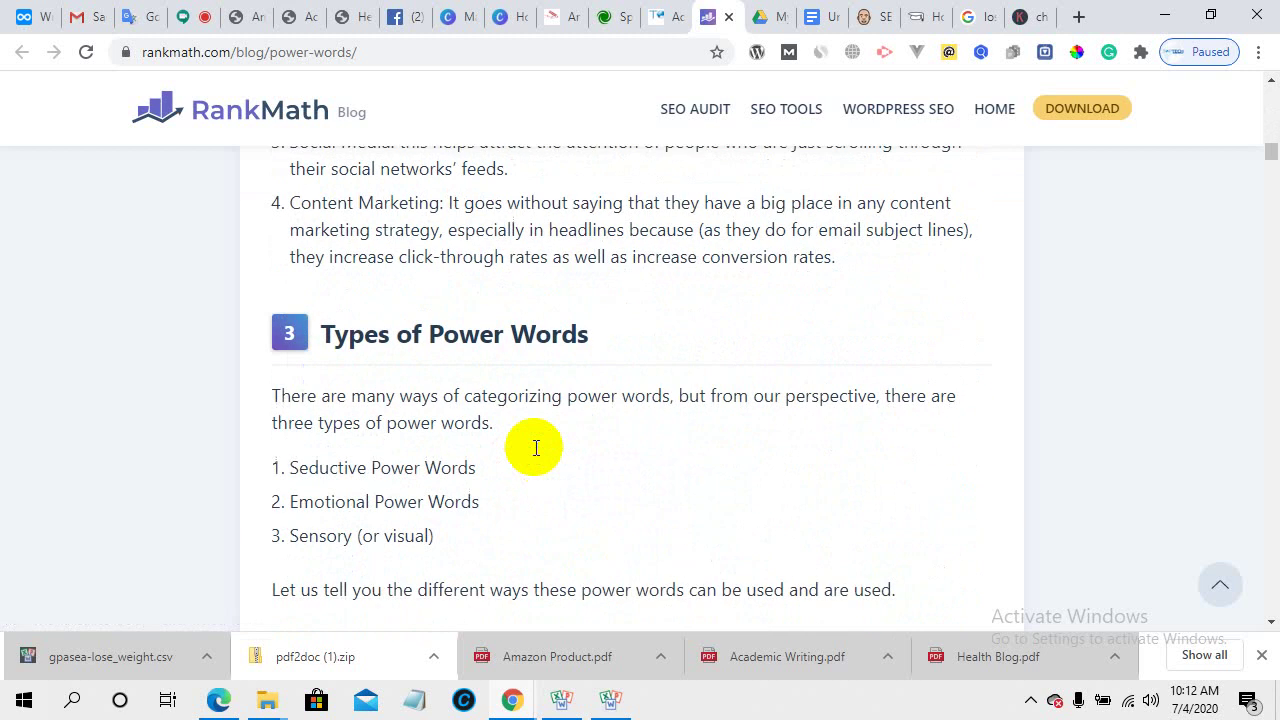
scroll(536, 448, "down", 5)
scroll(536, 448, "up", 15)
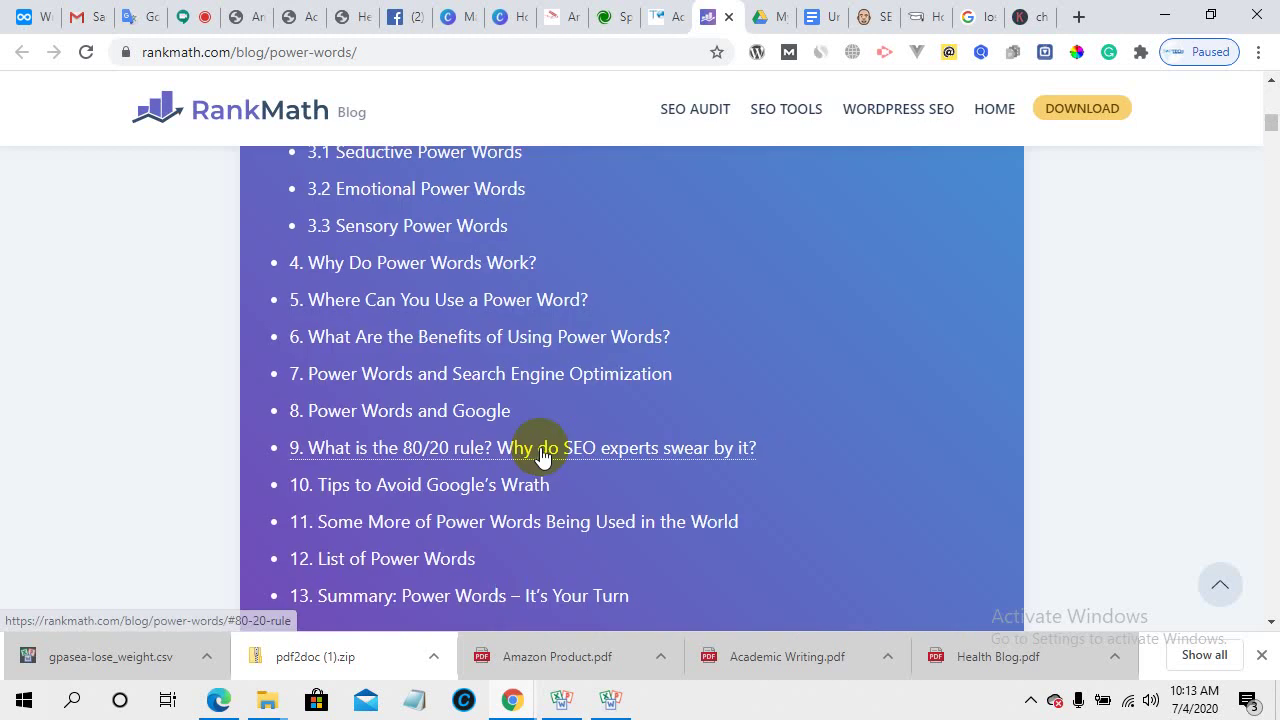
scroll(540, 450, "up", 10)
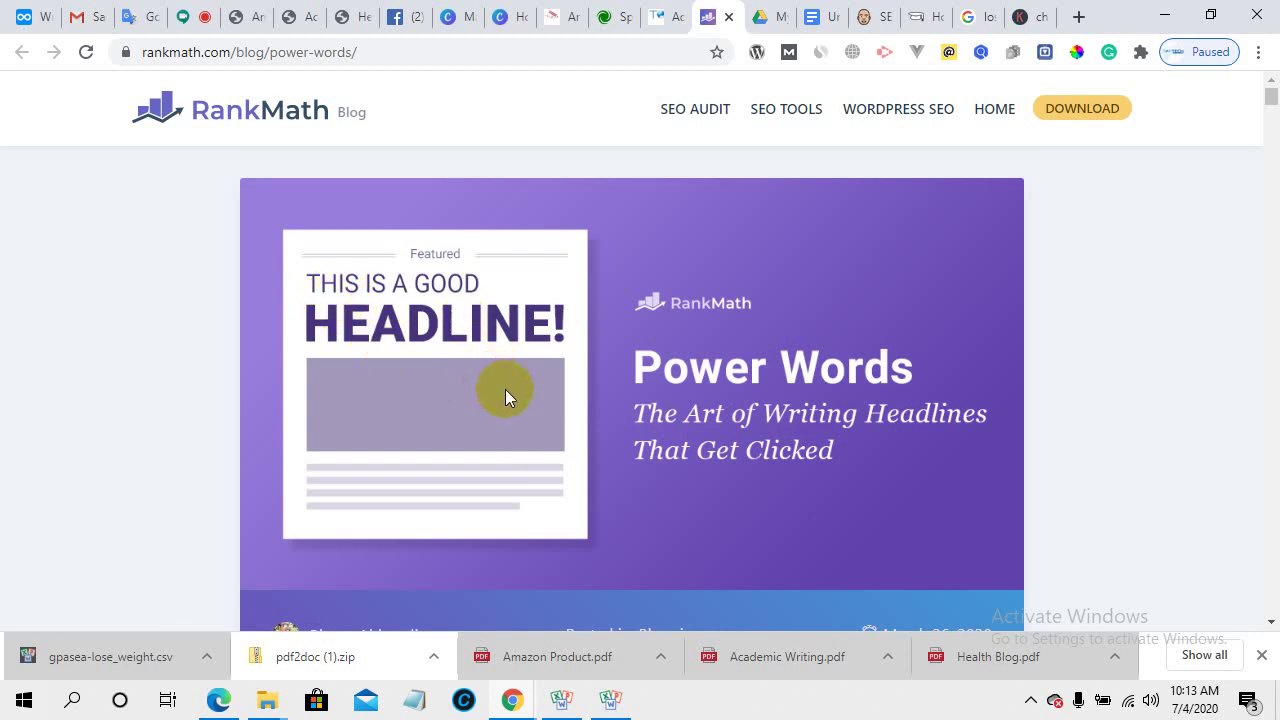
scroll(505, 397, "down", 2)
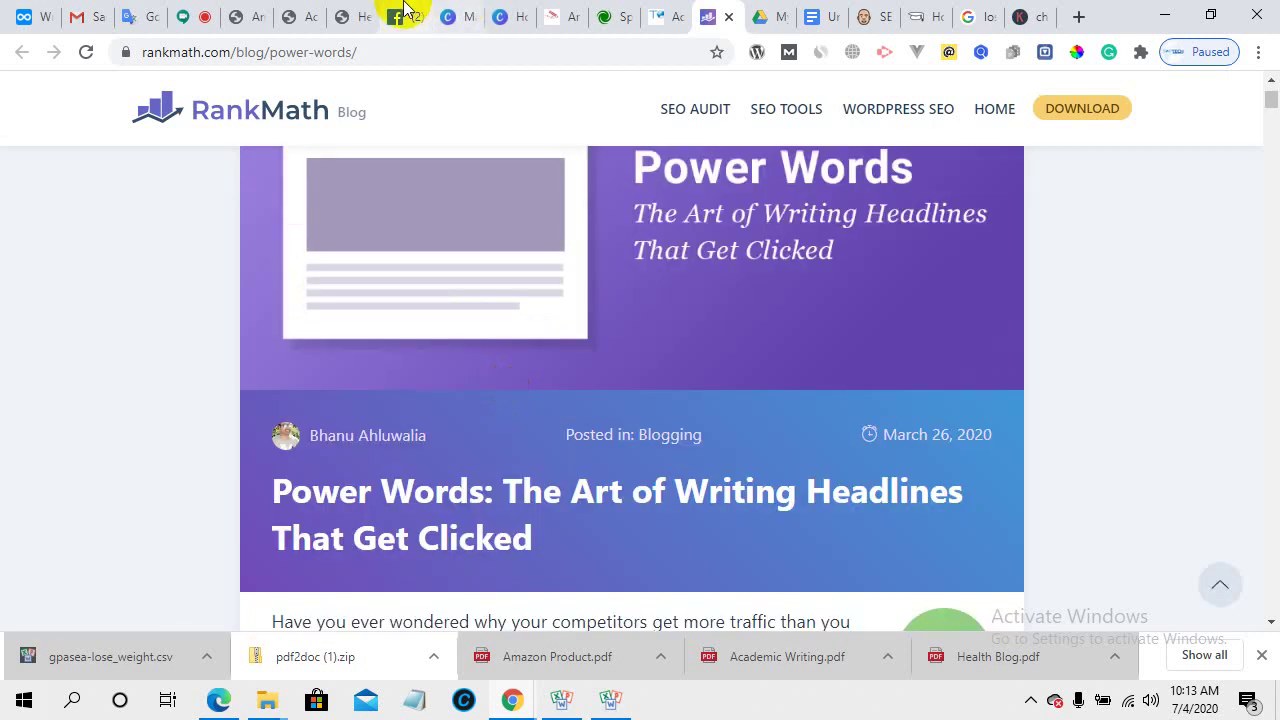
left_click(655, 12)
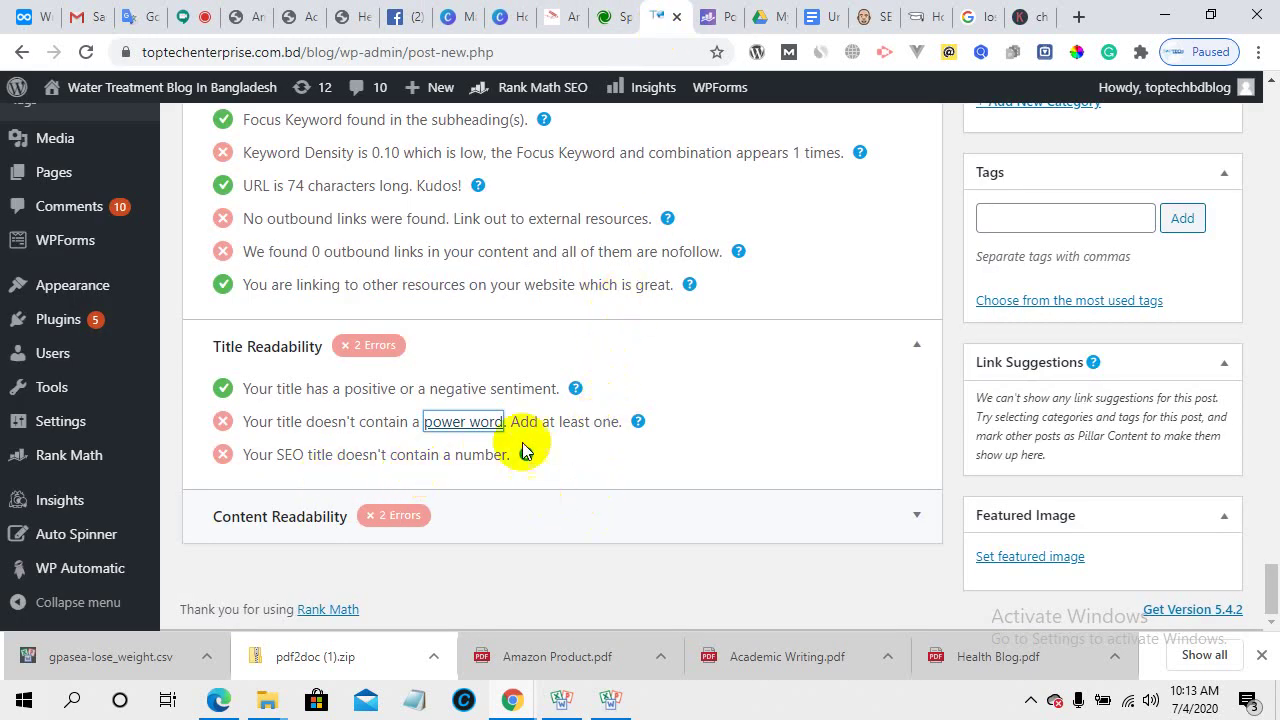
- Expand Content Readability, revealing errors for no Table of Contents and no images or videos
mouse_move(641, 424)
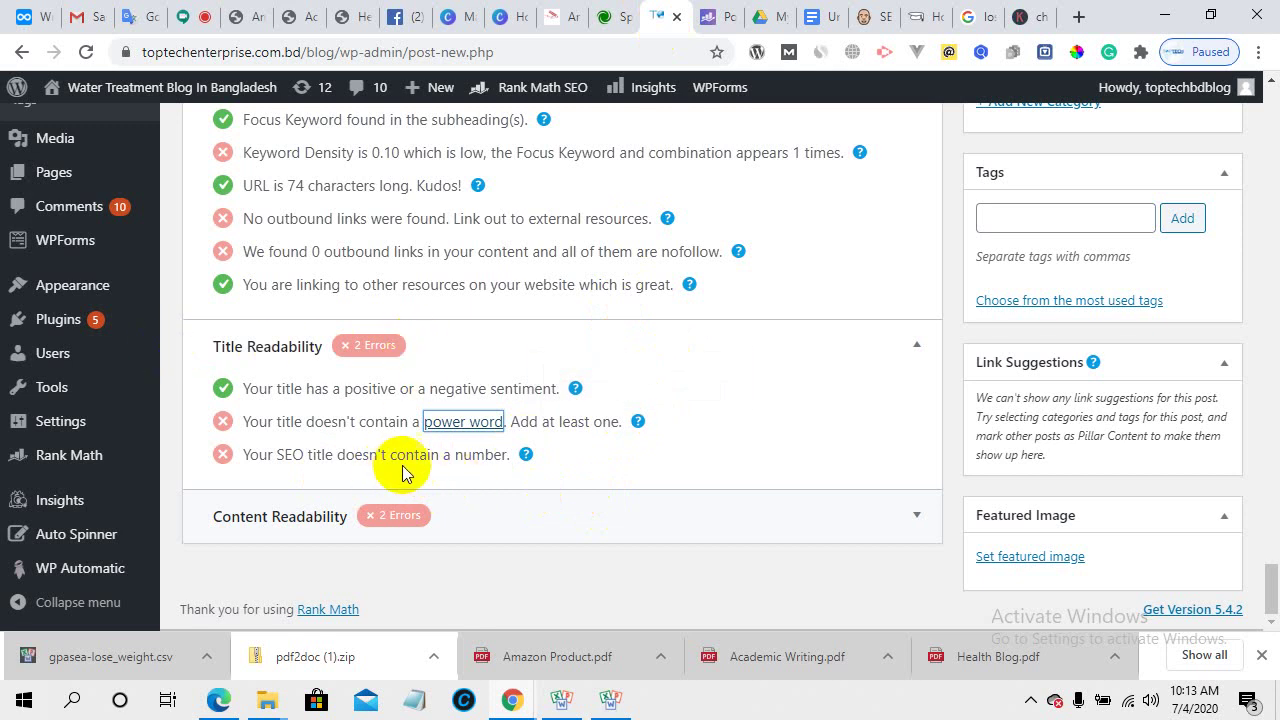
mouse_move(527, 466)
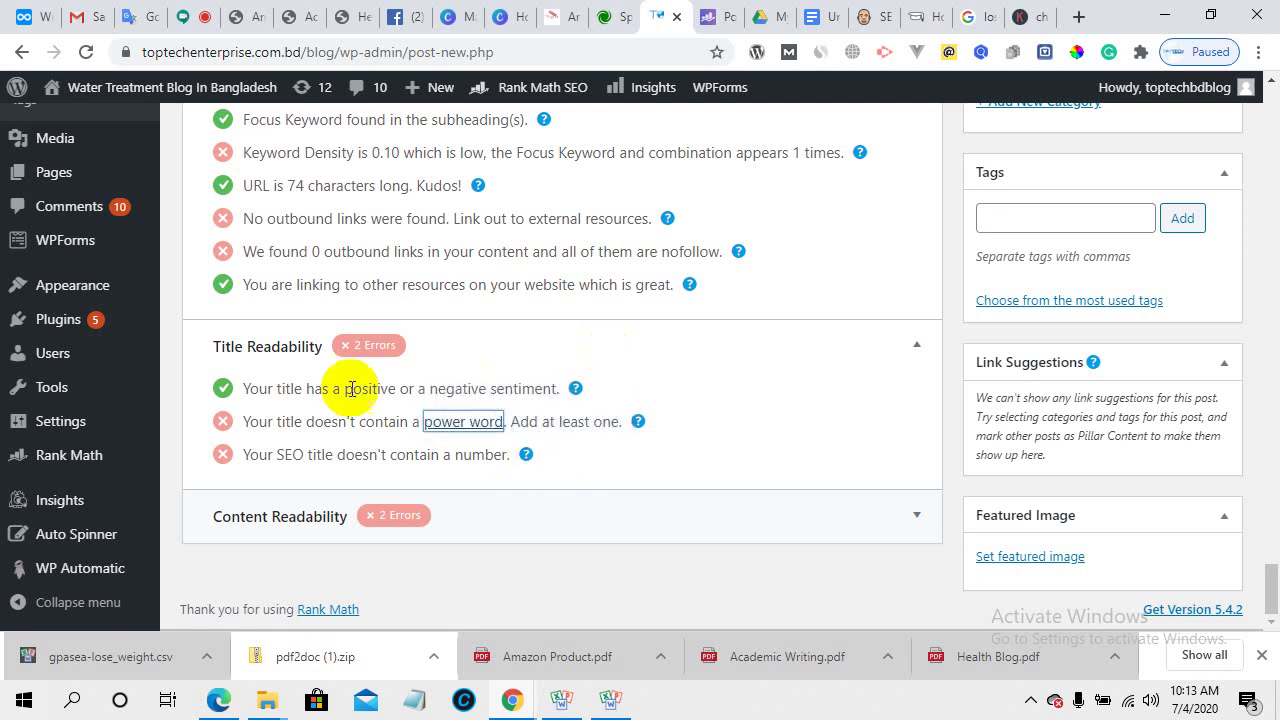
left_click(662, 535)
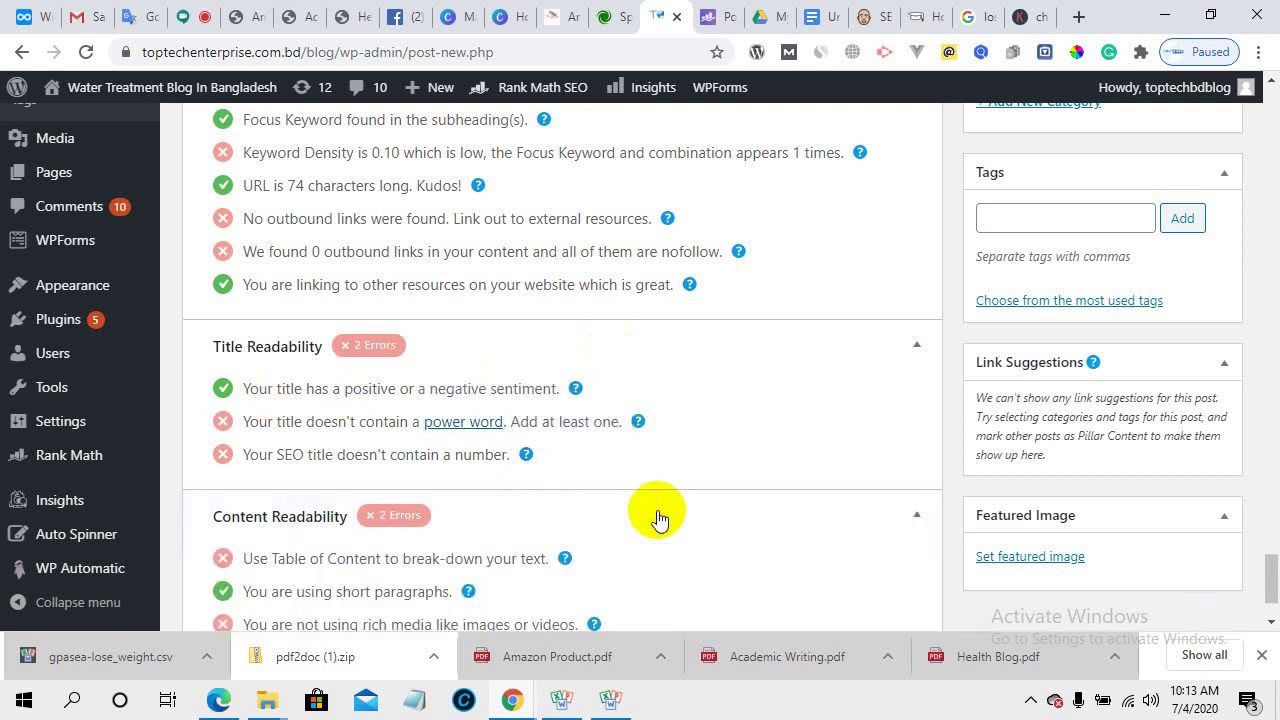
scroll(655, 512, "down", 2)
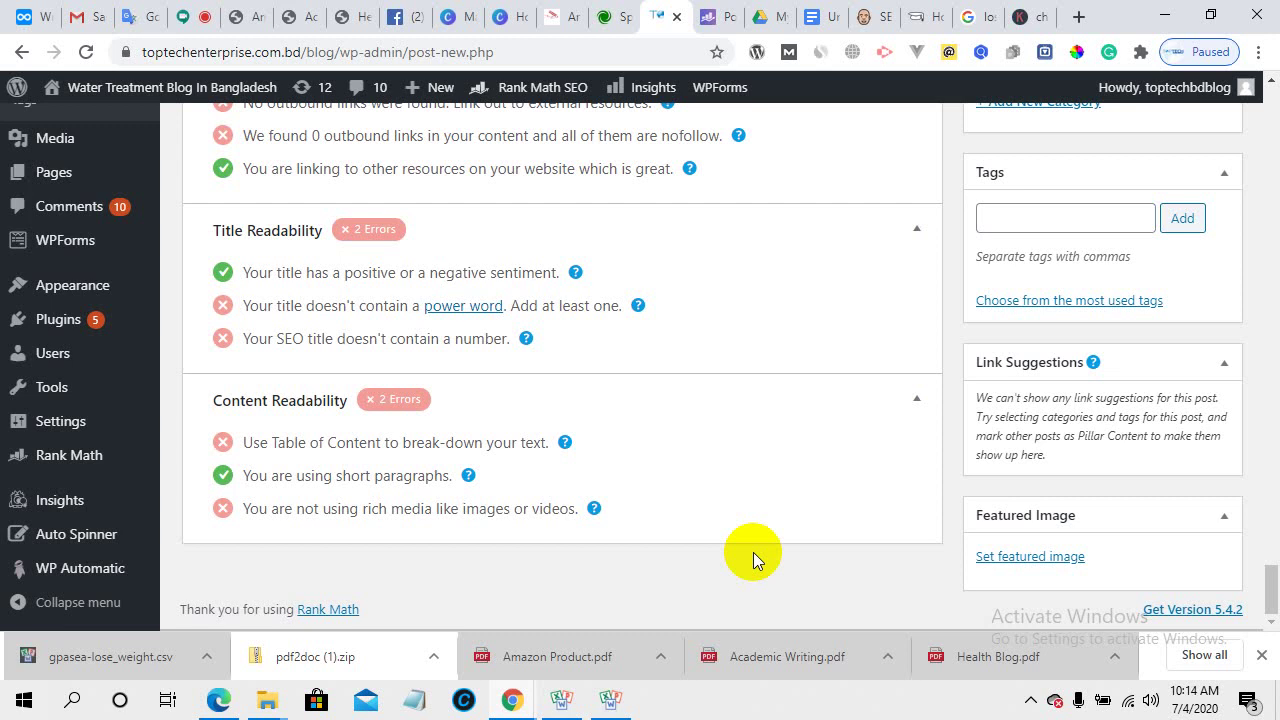
- Reread the weight-loss post up to its title, then switch to the Dynalist article-writing outline
scroll(753, 552, "up", 20)
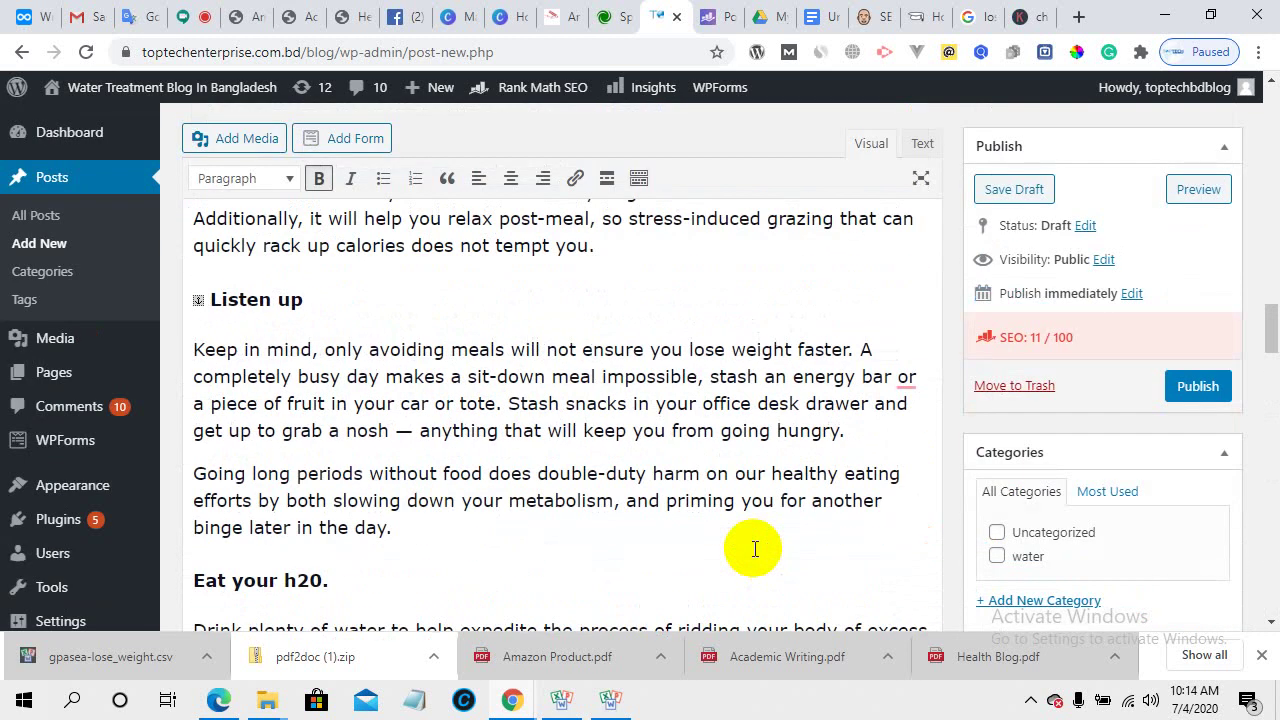
scroll(753, 548, "up", 15)
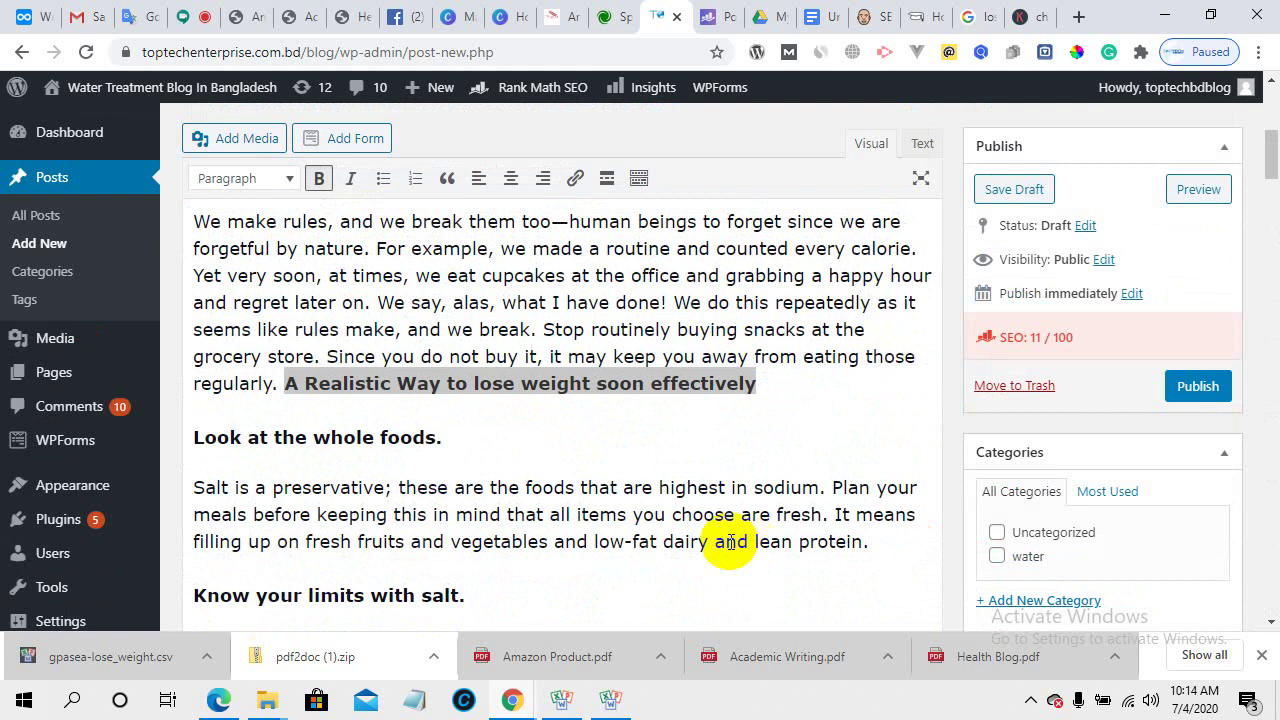
scroll(474, 450, "up", 5)
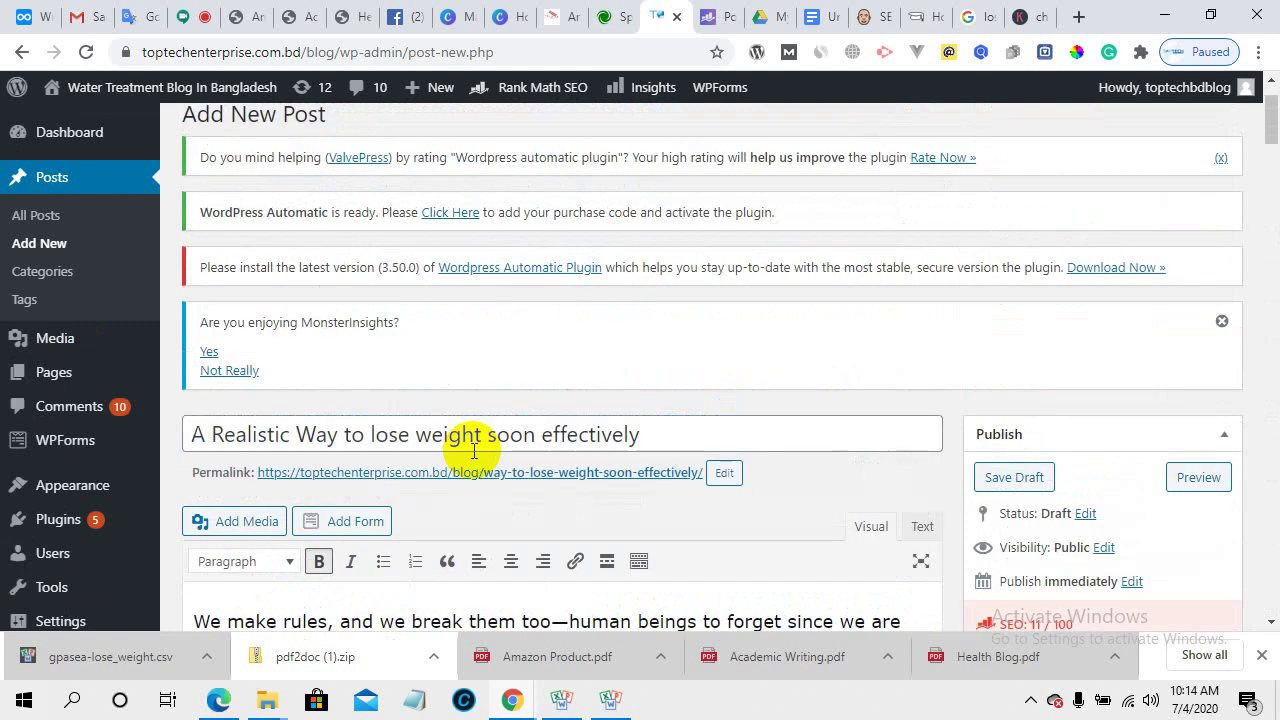
scroll(474, 455, "down", 1)
scroll(474, 455, "down", 4)
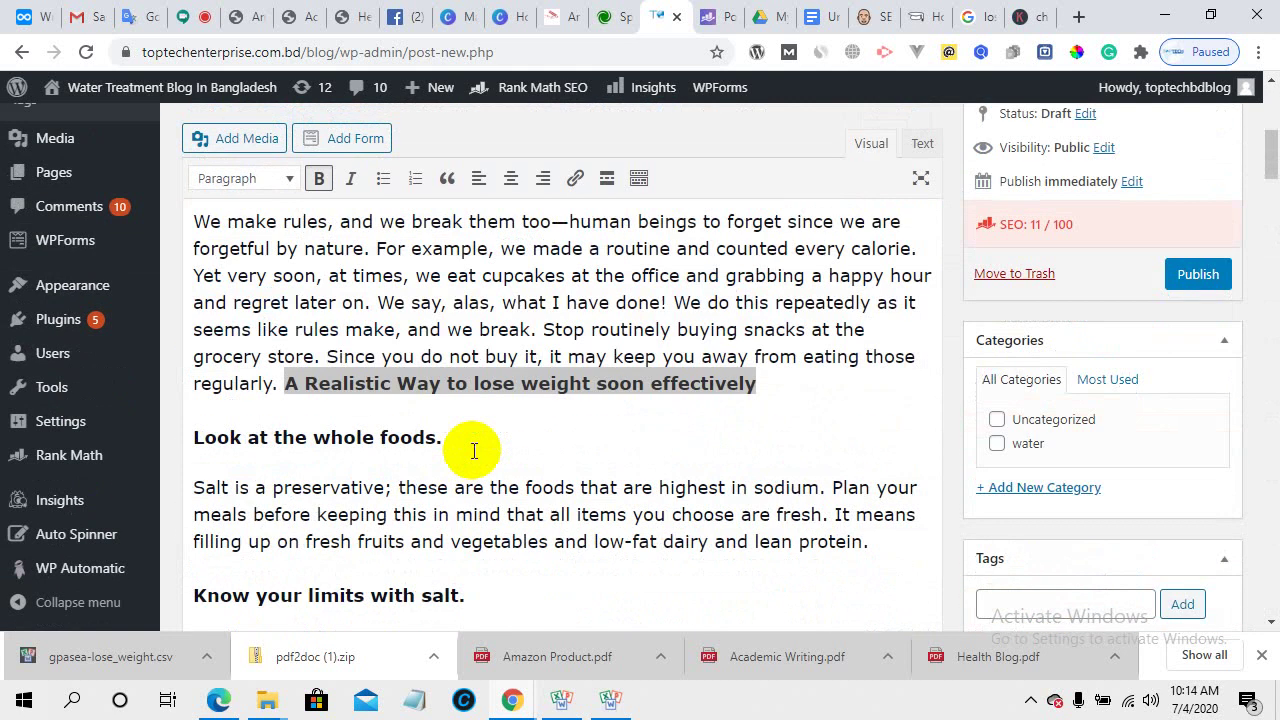
scroll(474, 450, "up", 2)
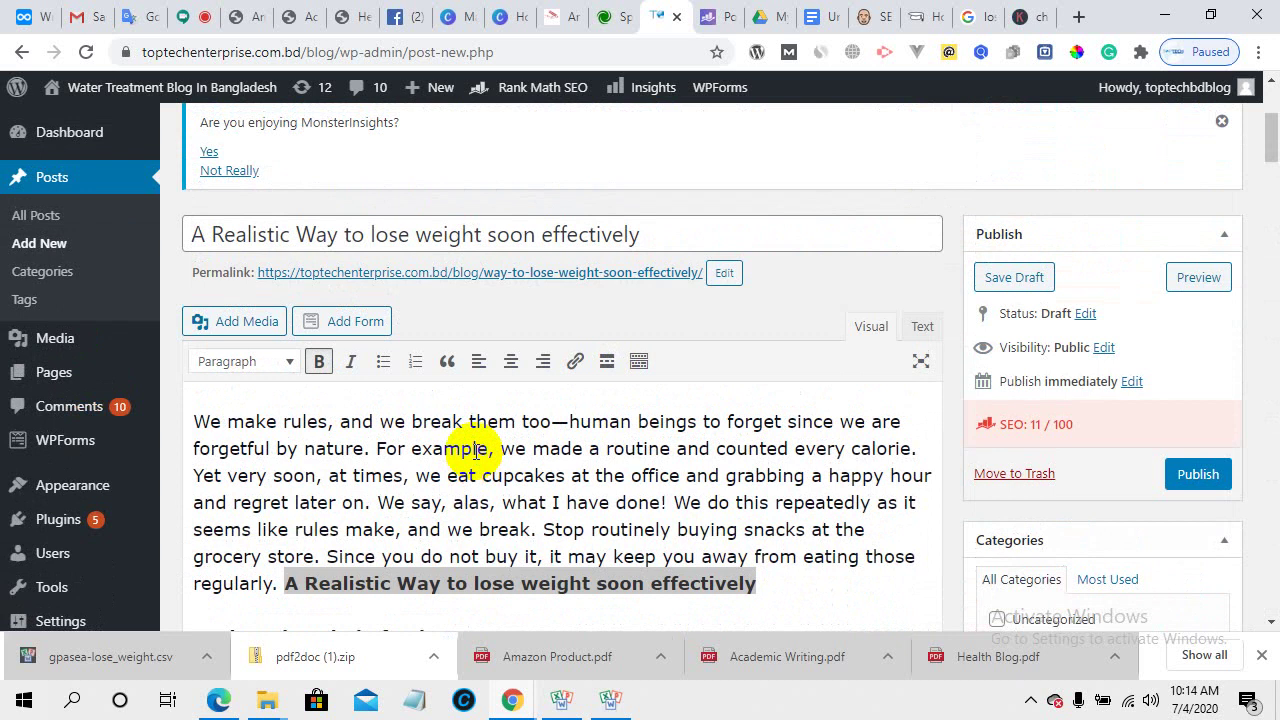
scroll(545, 485, "down", 4)
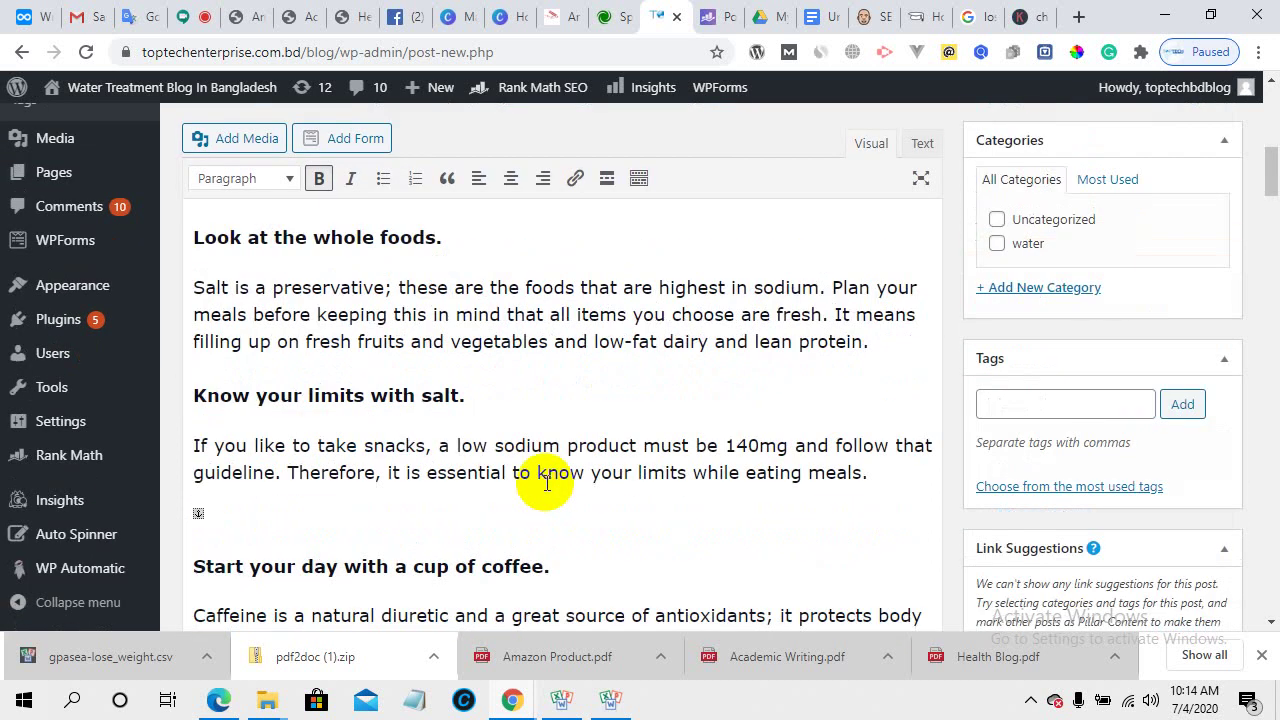
scroll(510, 458, "up", 3)
scroll(510, 458, "down", 3)
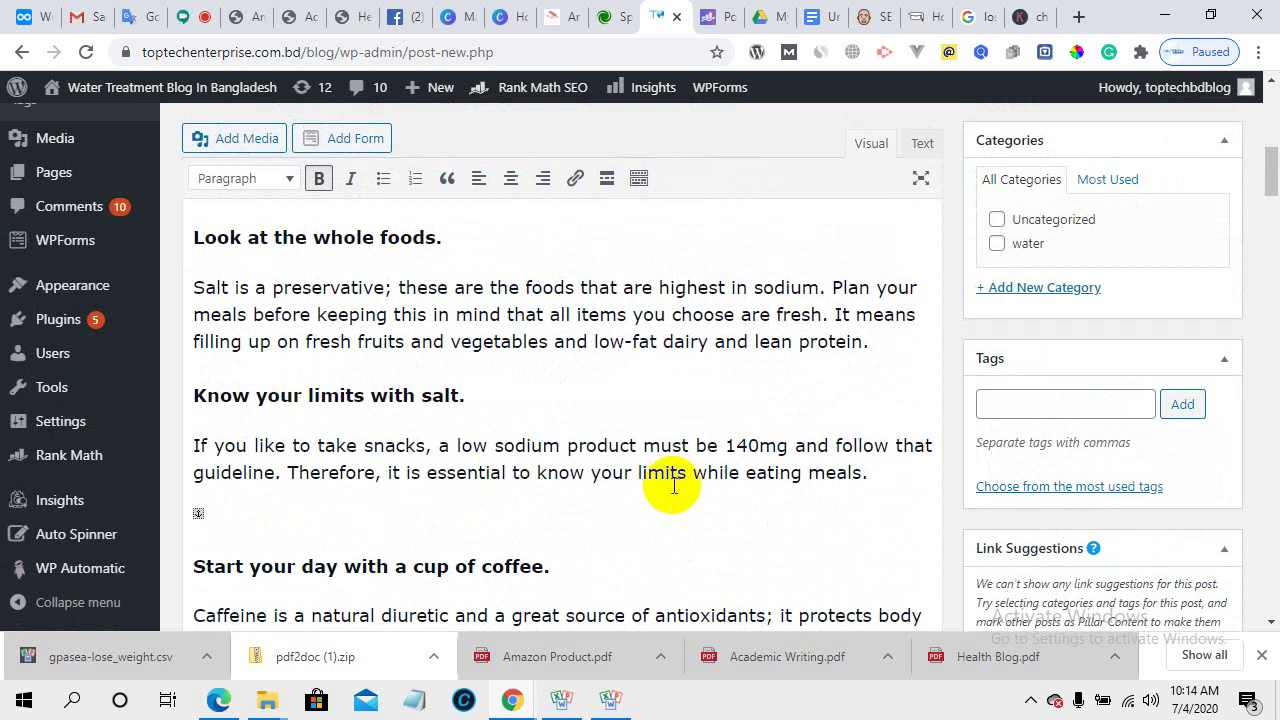
scroll(400, 466, "up", 10)
scroll(414, 480, "down", 3)
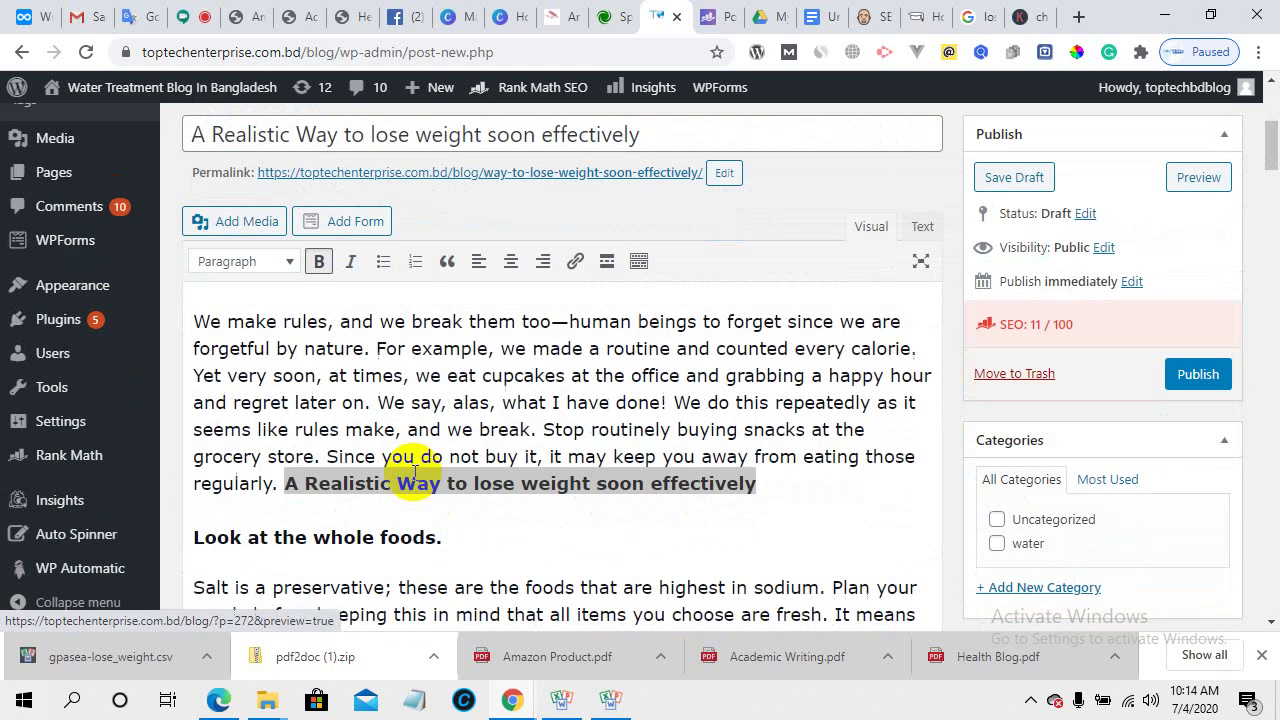
left_click(38, 10)
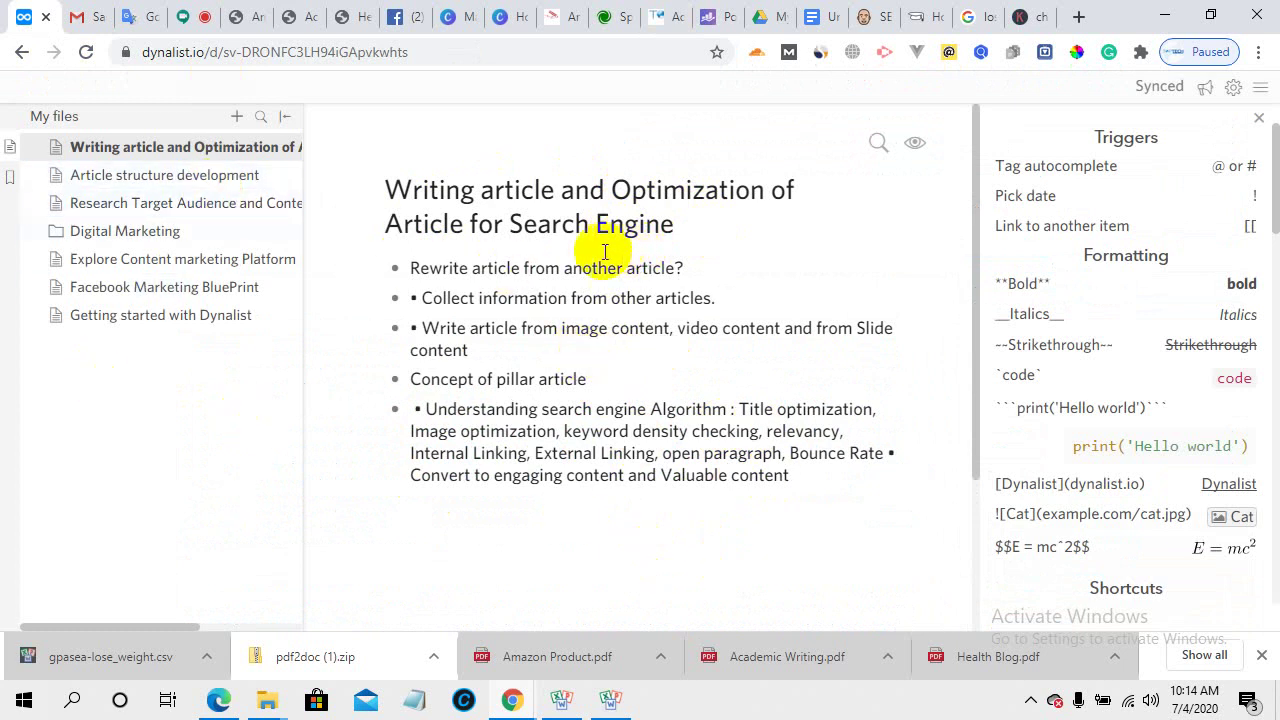
- Return to the WordPress draft and scroll down to the Auto Spinner box below the editor
left_click(665, 12)
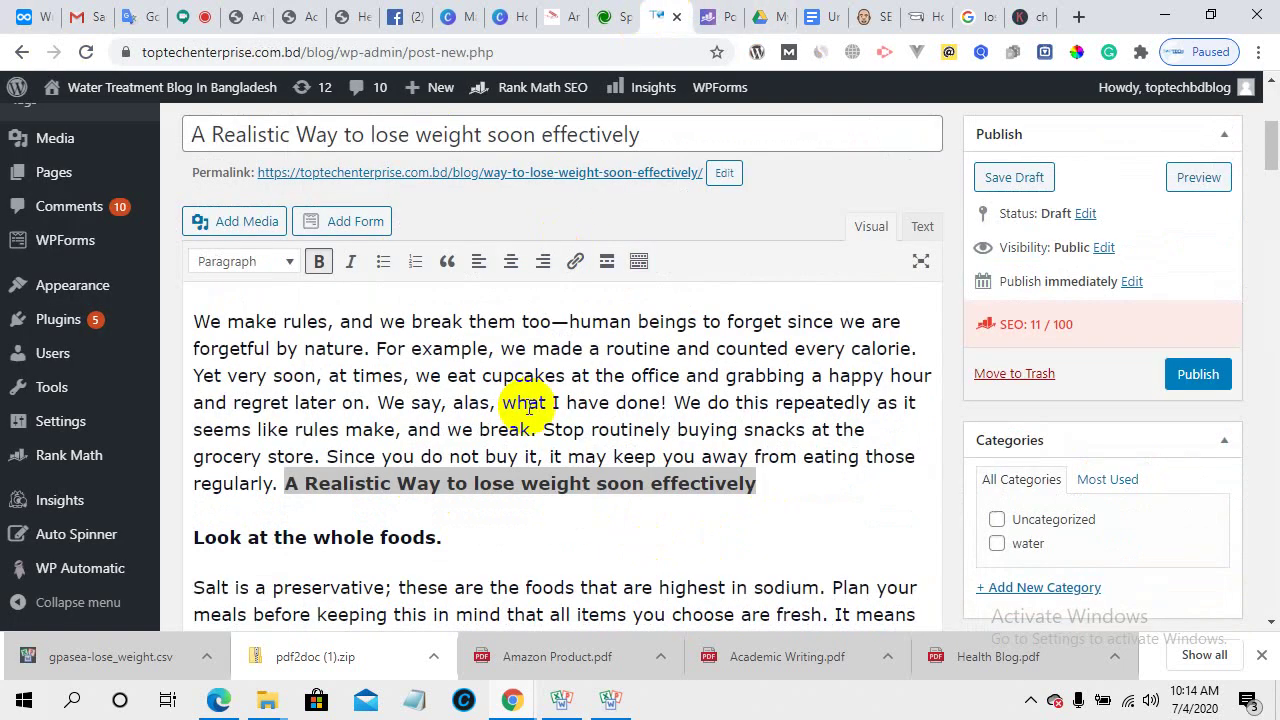
scroll(530, 490, "down", 10)
scroll(538, 470, "down", 15)
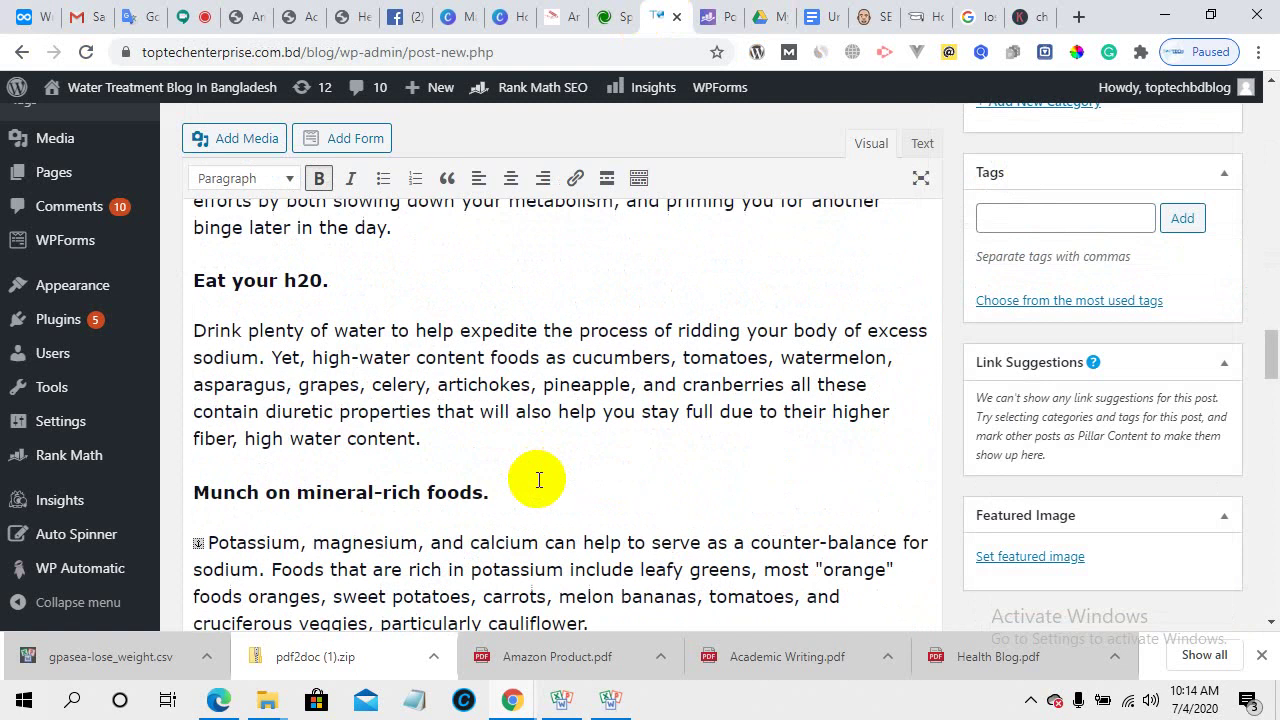
scroll(538, 482, "down", 2)
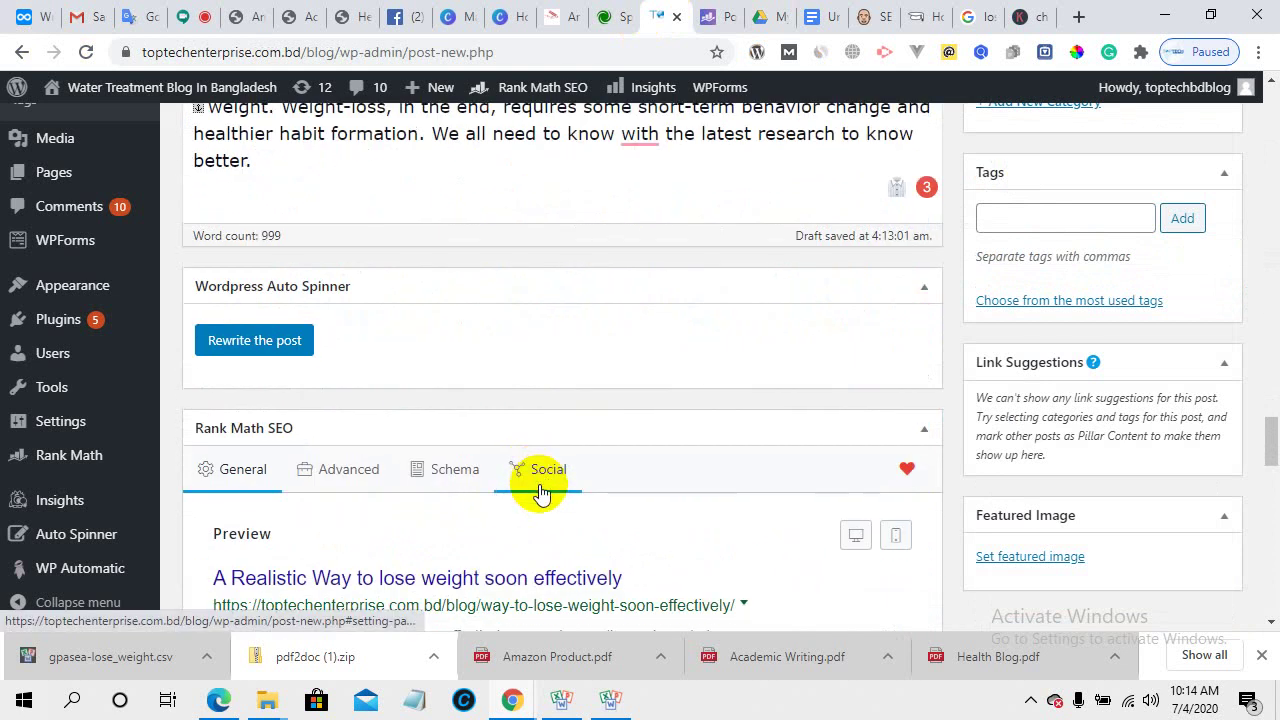
- Rewrite the post with Auto Spinner, review the reworded text, then move to the Google Meet call
left_click(262, 345)
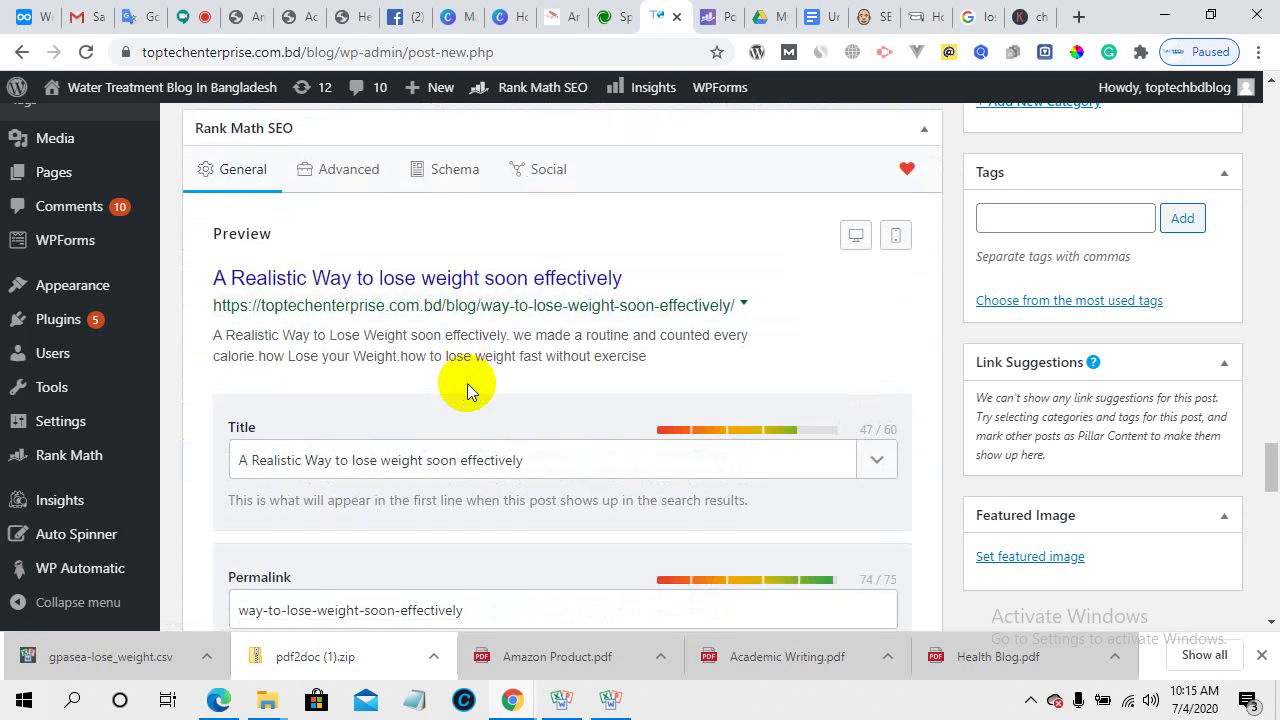
scroll(585, 390, "down", 5)
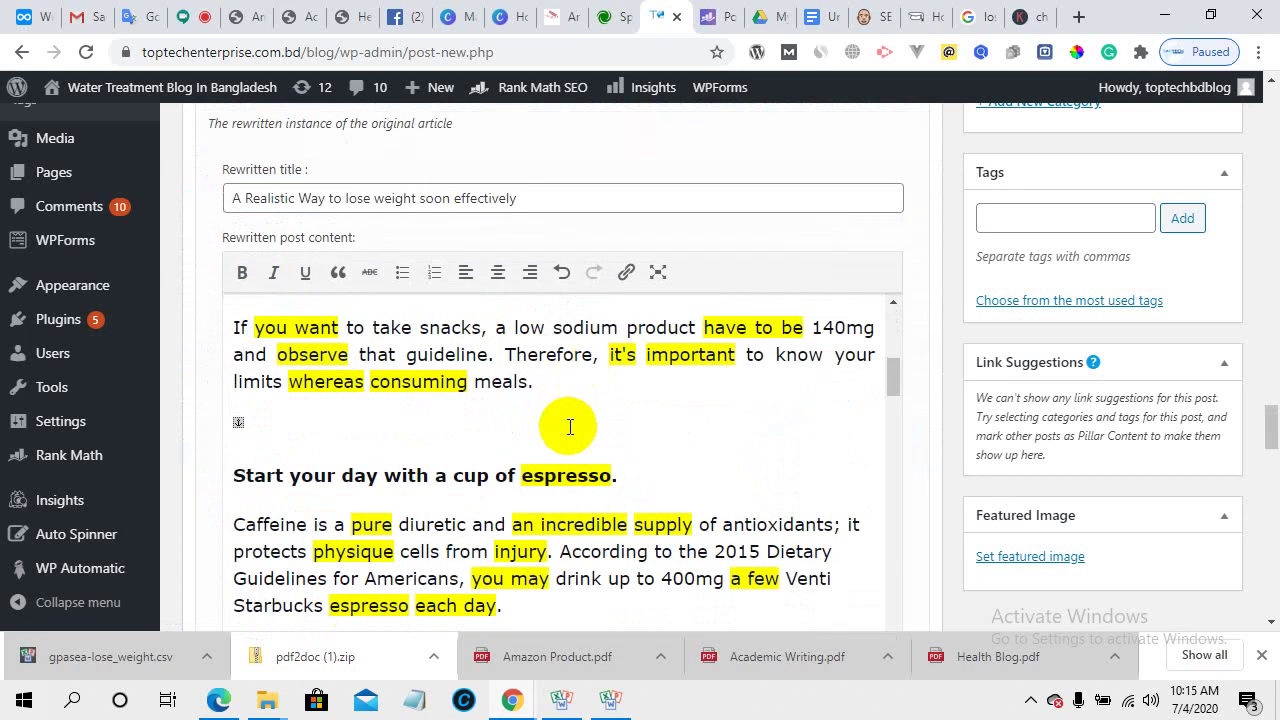
scroll(620, 300, "down", 4)
scroll(612, 382, "down", 2)
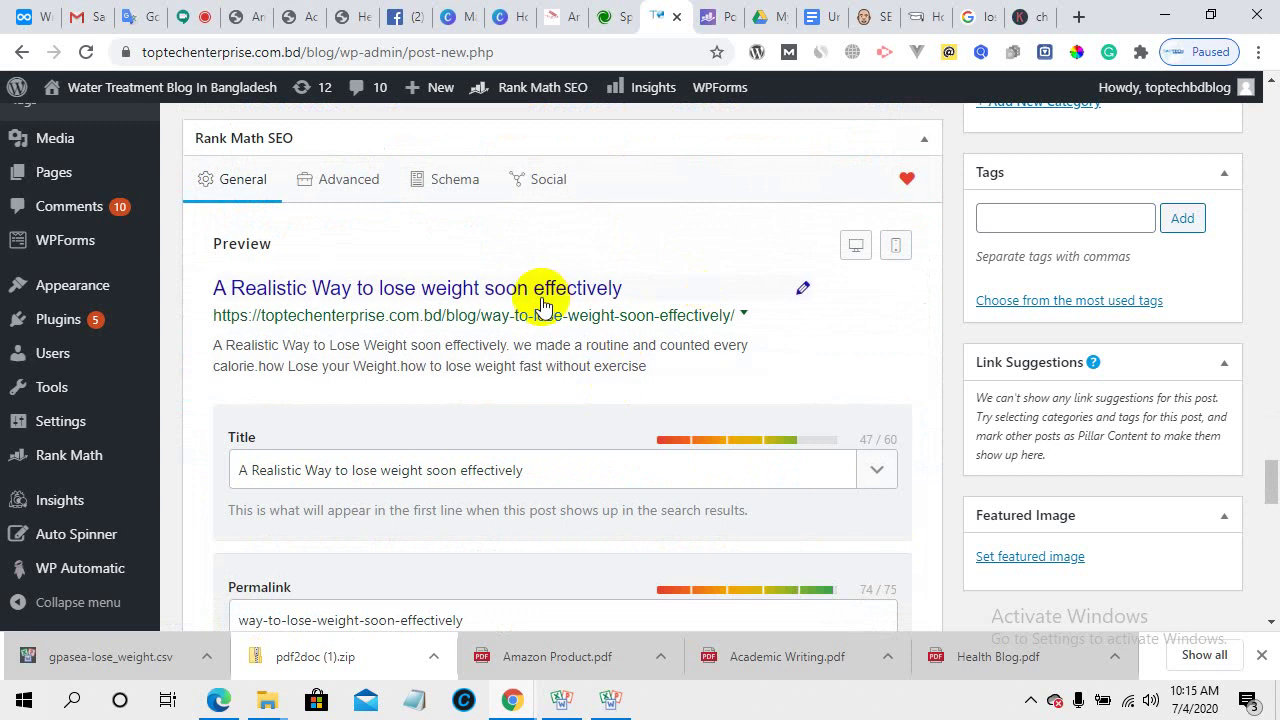
scroll(540, 295, "up", 1)
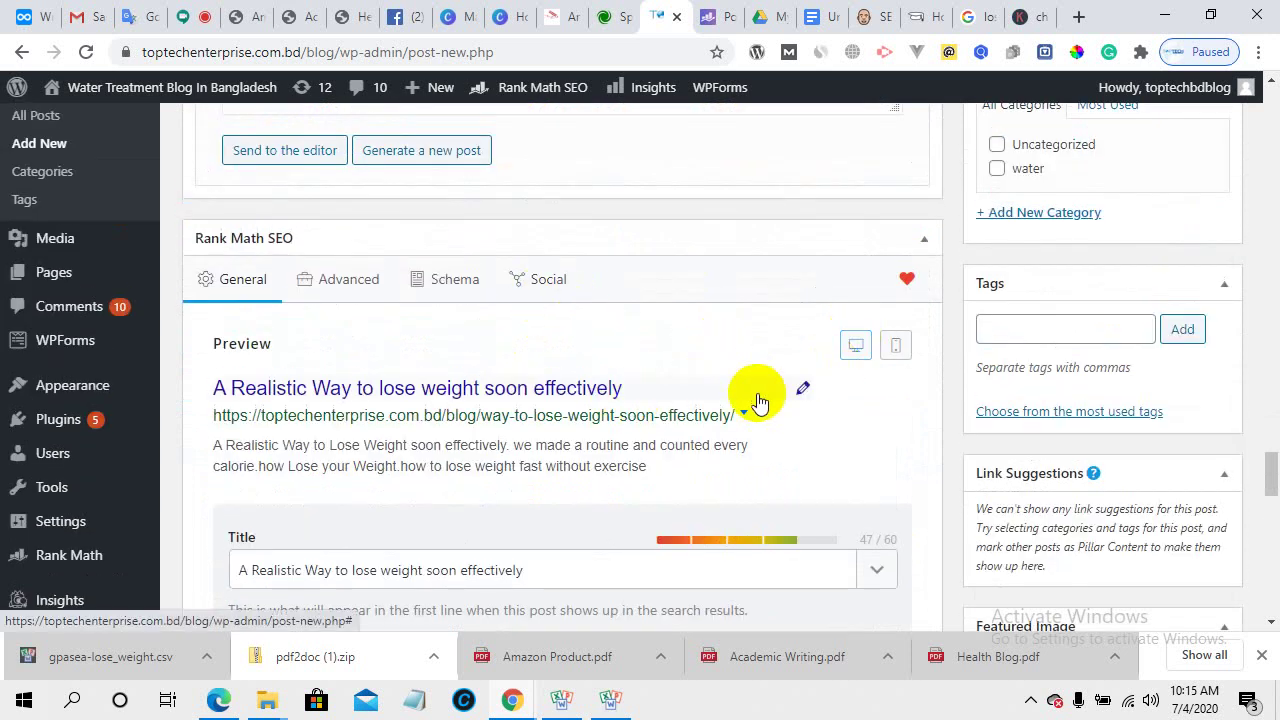
scroll(810, 380, "down", 2)
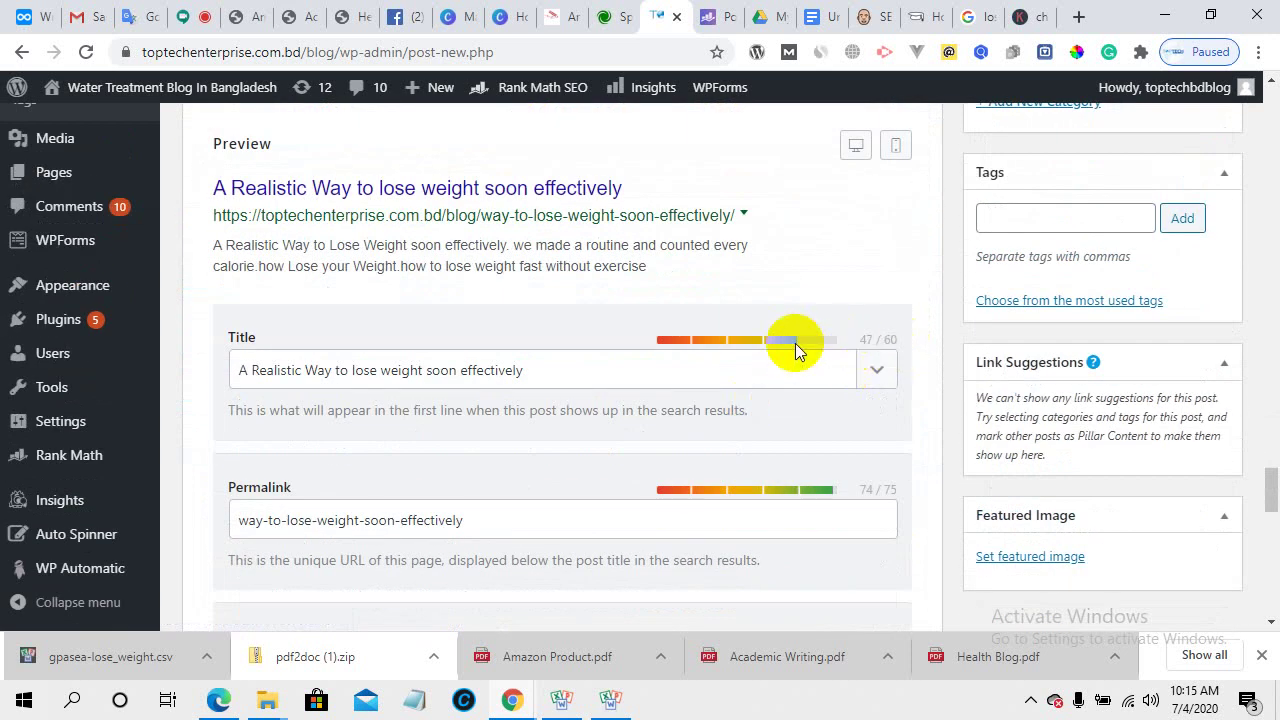
left_click(194, 10)
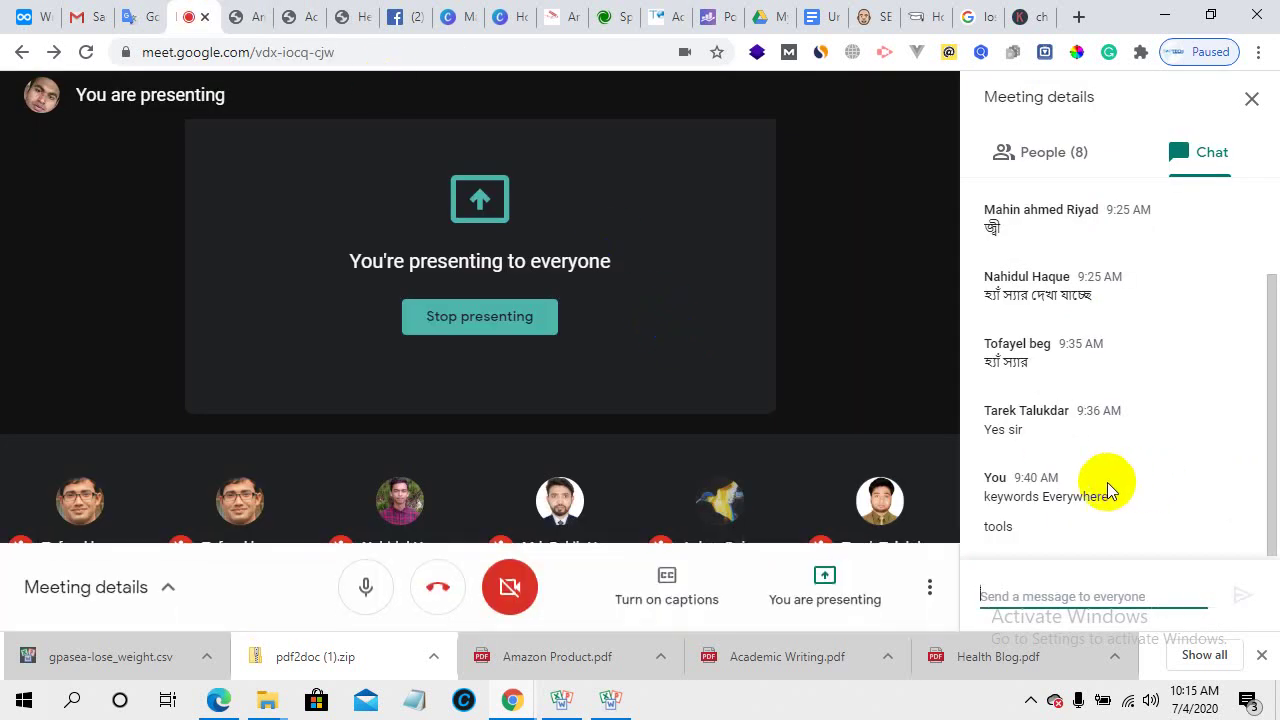
- Show the list of the 8 meeting participants in the Google Meet details panel
left_click(508, 420)
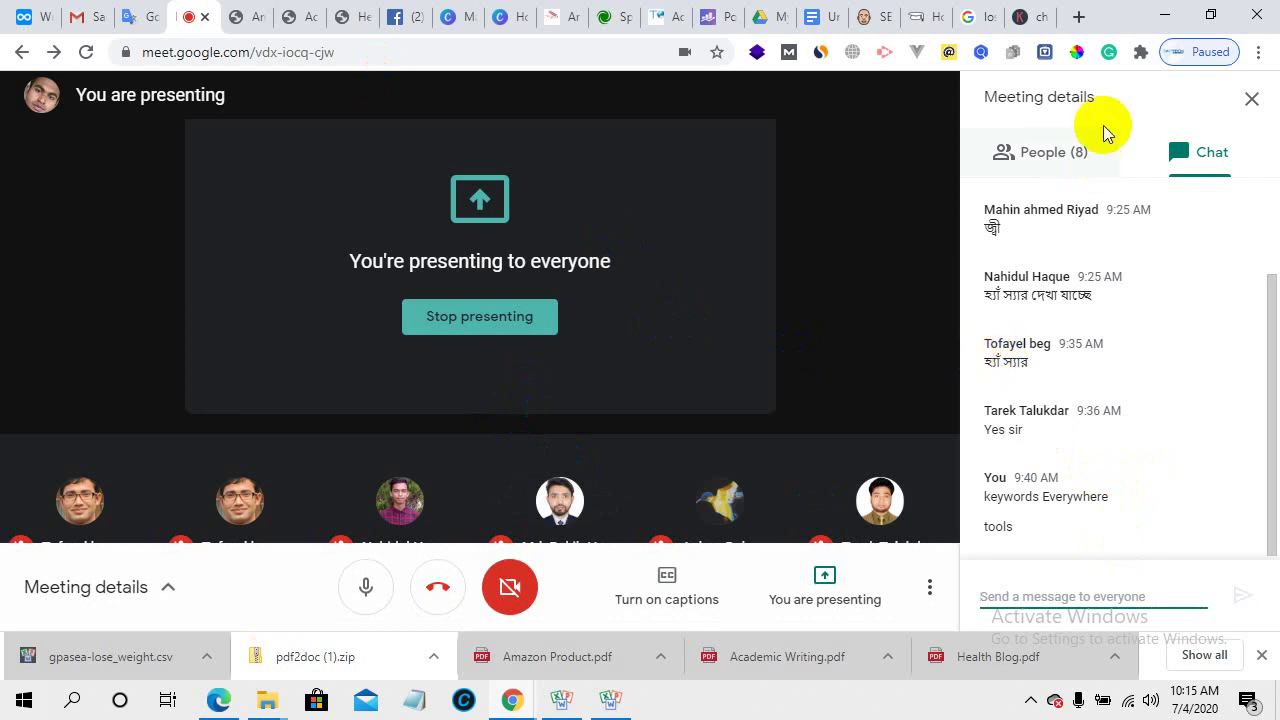
left_click(1052, 160)
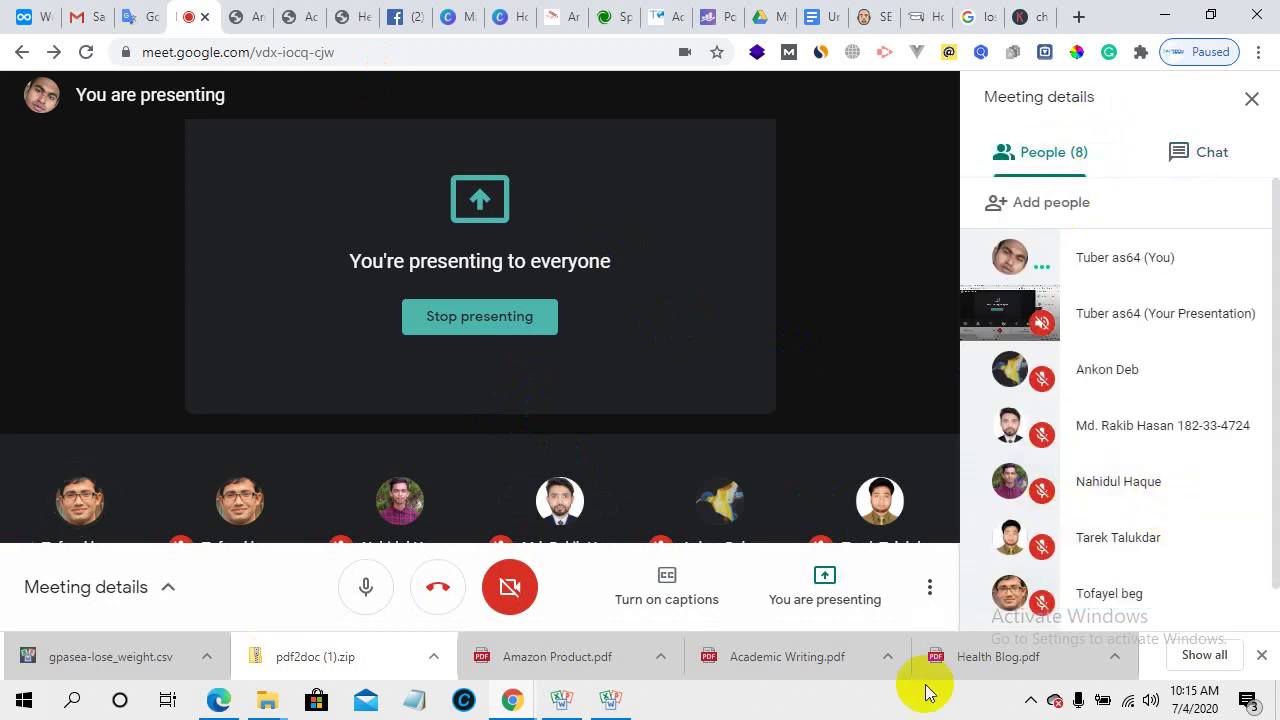
left_click(446, 414)
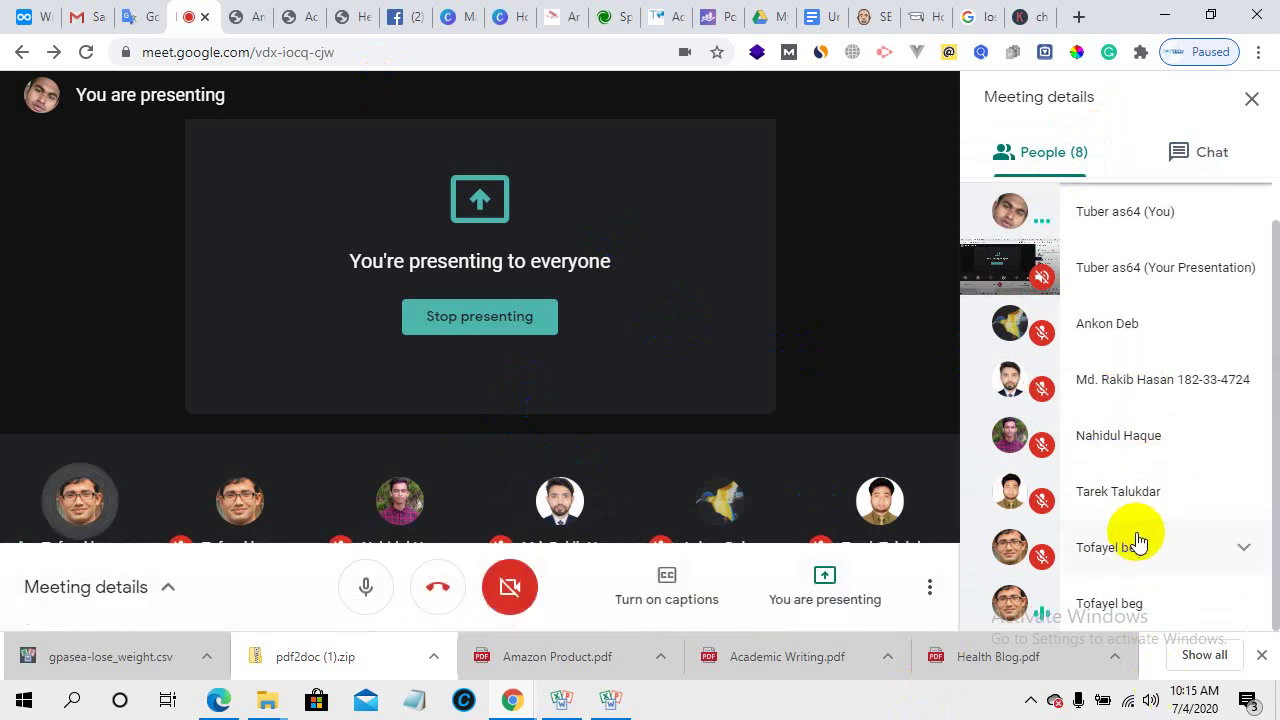
scroll(1134, 543, "up", 1)
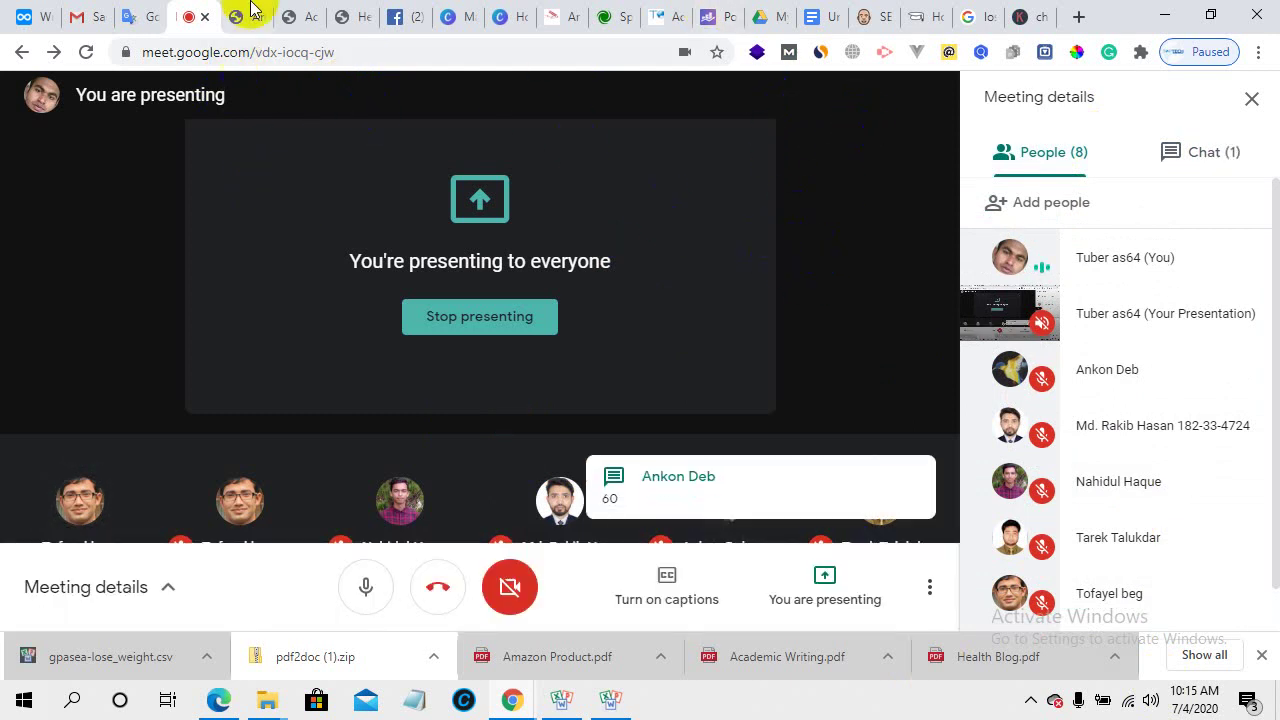
- Back in WordPress, review the Rank Math snippet, highlighting the permalink length limit of 75
left_click(655, 12)
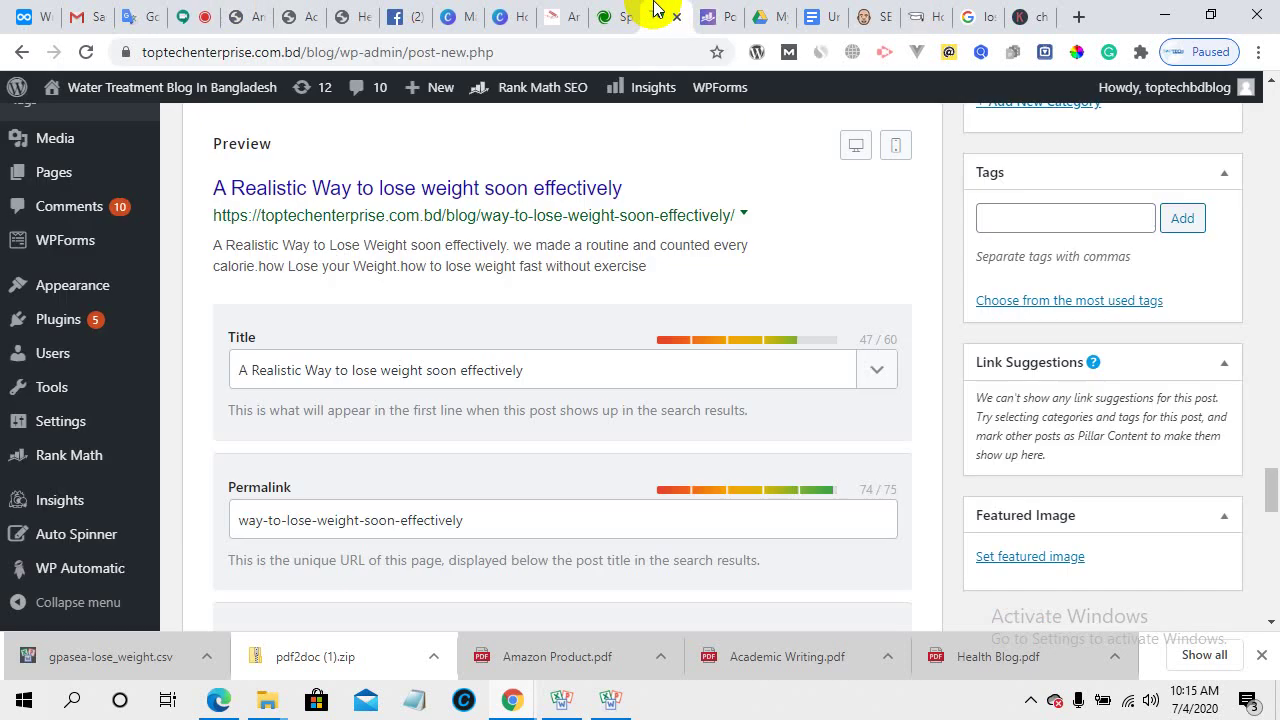
scroll(575, 325, "up", 1)
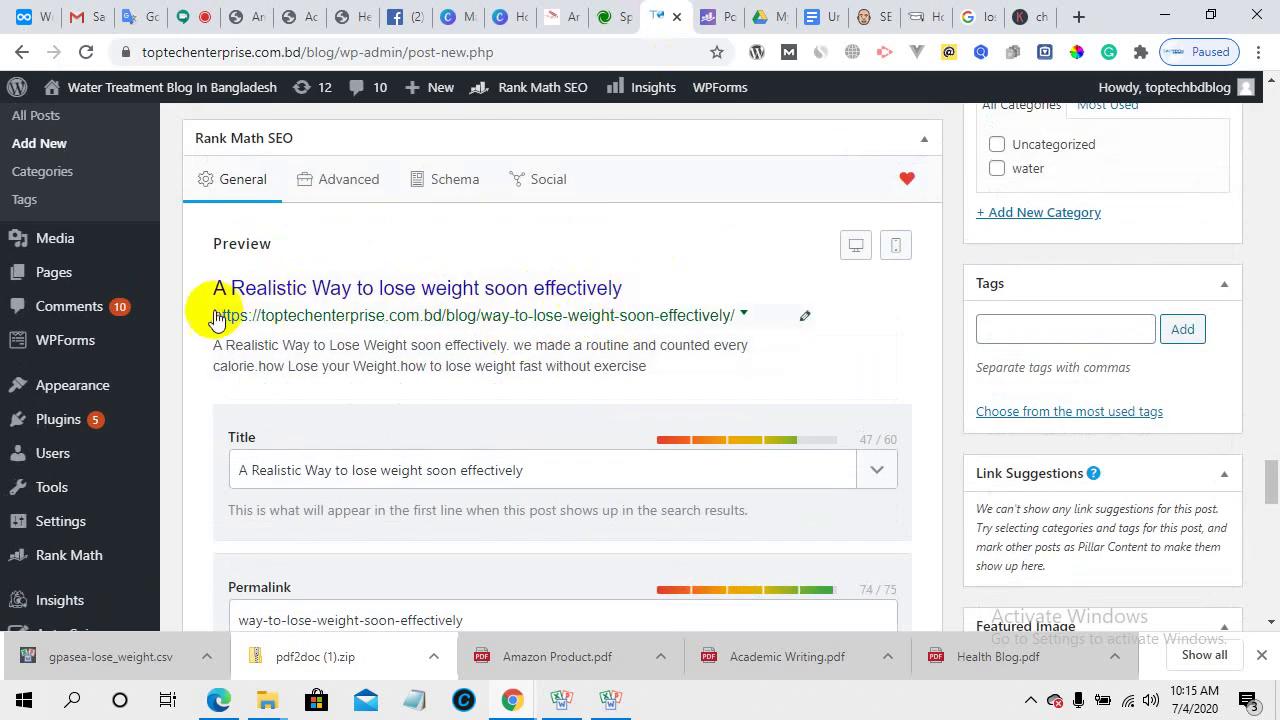
scroll(693, 357, "down", 2)
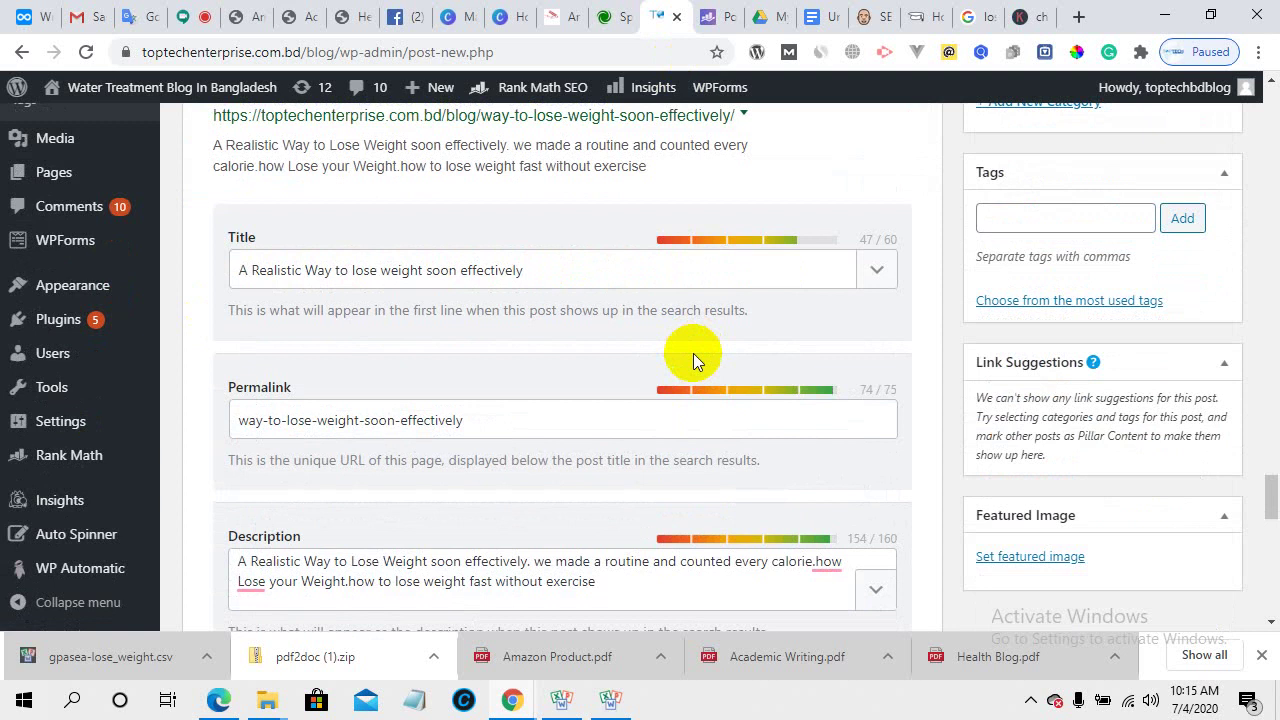
double_click(890, 390)
scroll(670, 356, "up", 2)
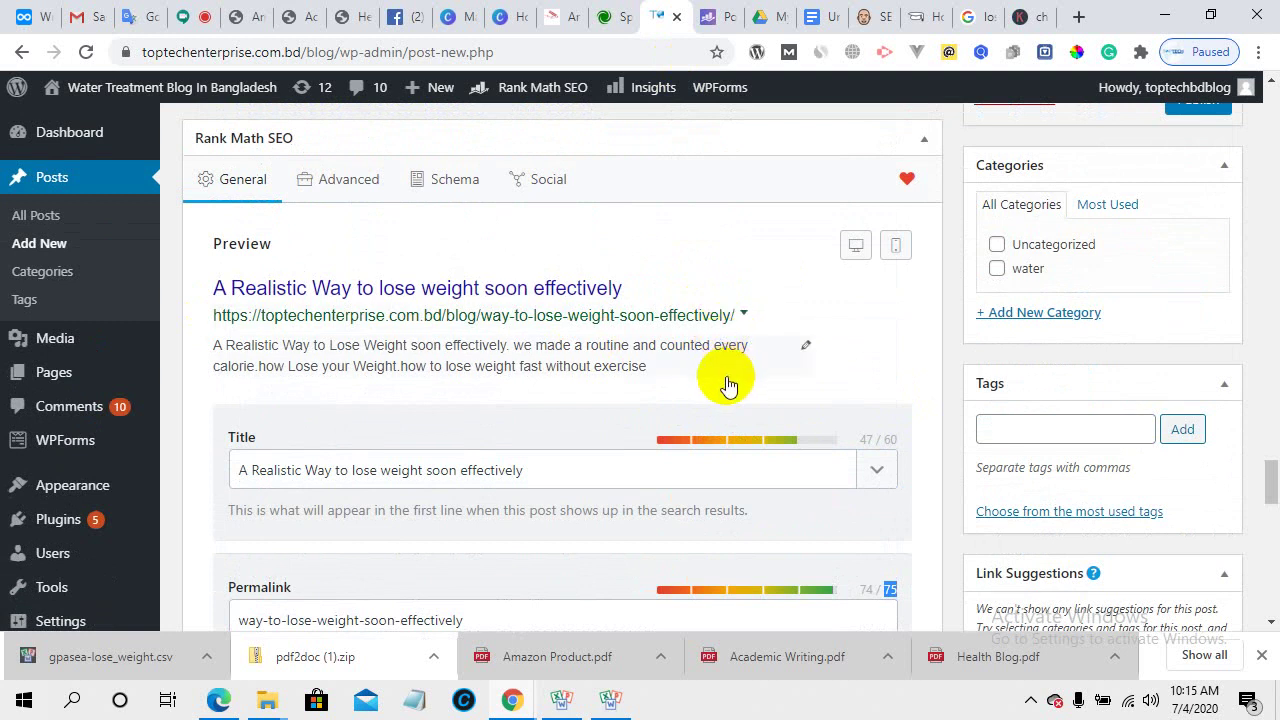
scroll(720, 378, "down", 2)
scroll(534, 458, "down", 1)
- Look over the SEO description and title fields, then scroll up into the post body
left_click(414, 482)
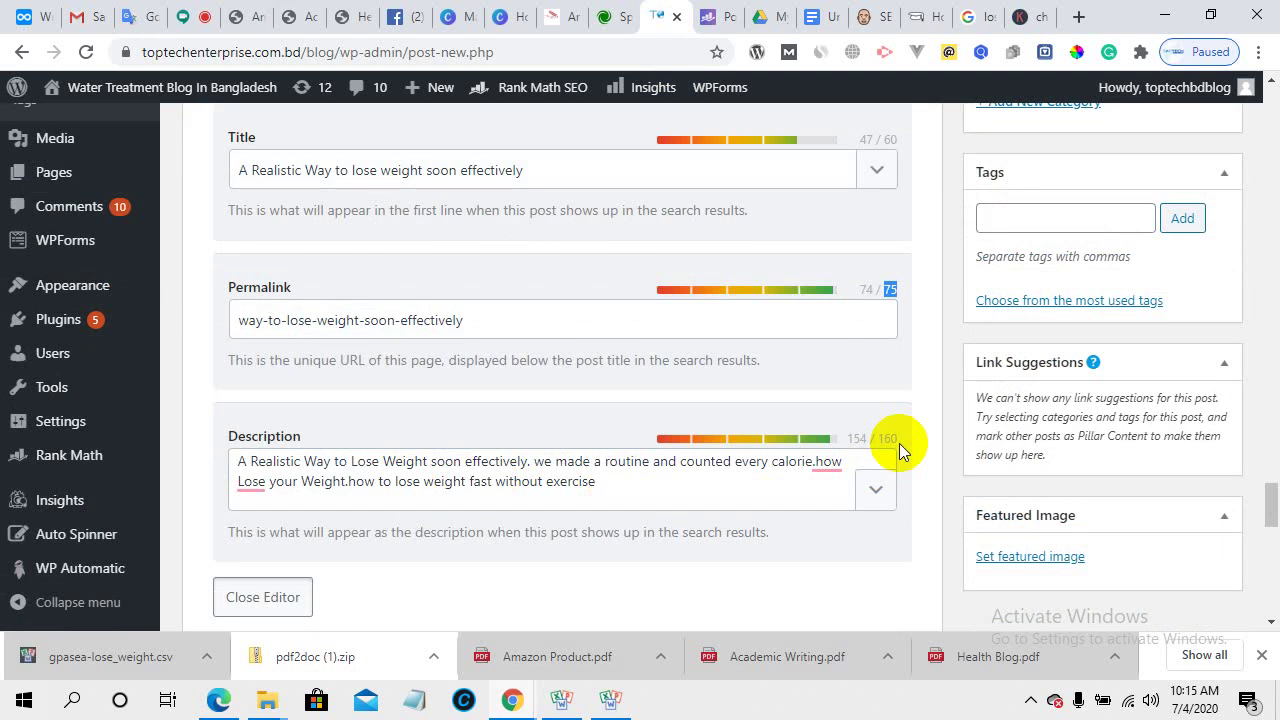
scroll(600, 400, "up", 2)
left_click(429, 366)
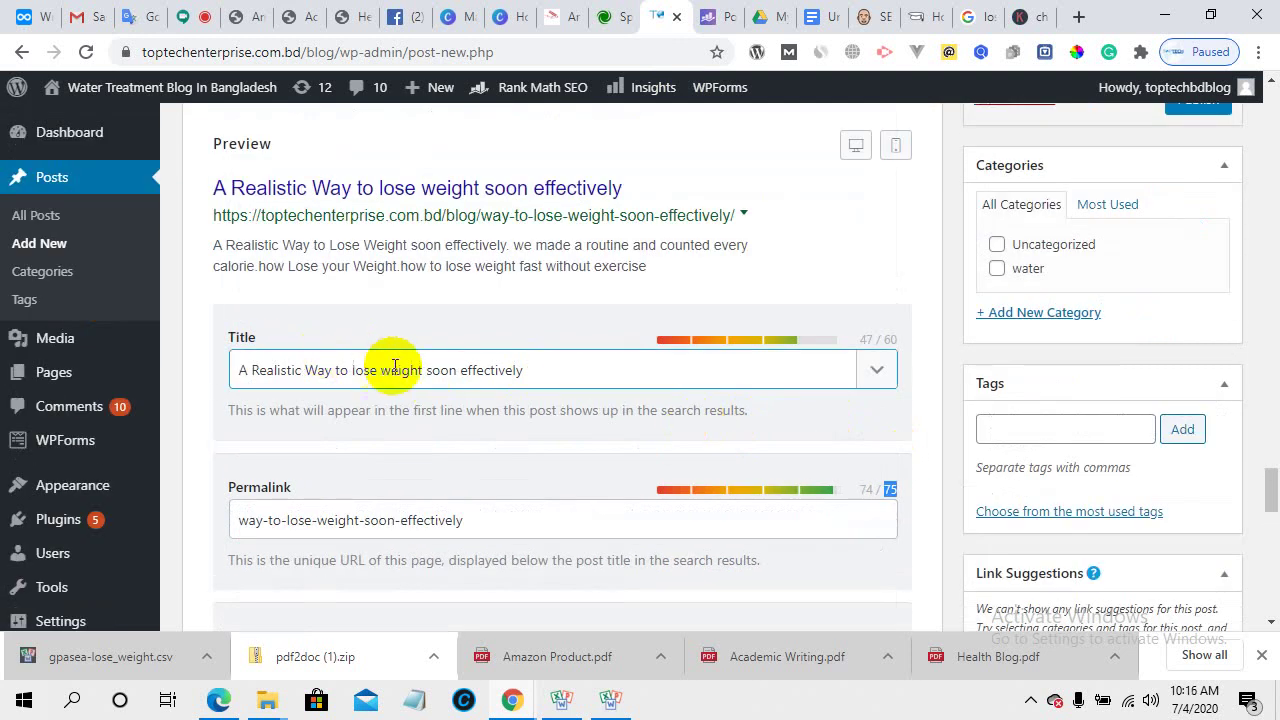
scroll(440, 379, "down", 2)
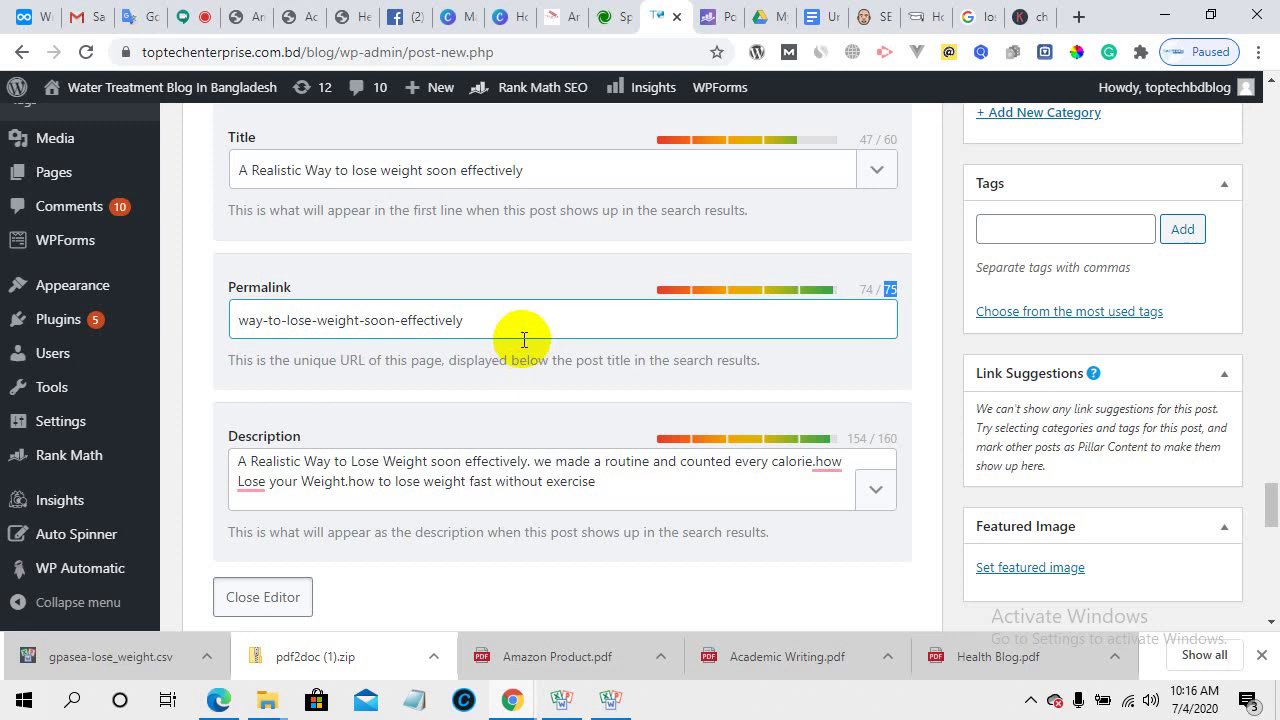
scroll(520, 424, "up", 12)
scroll(520, 424, "up", 10)
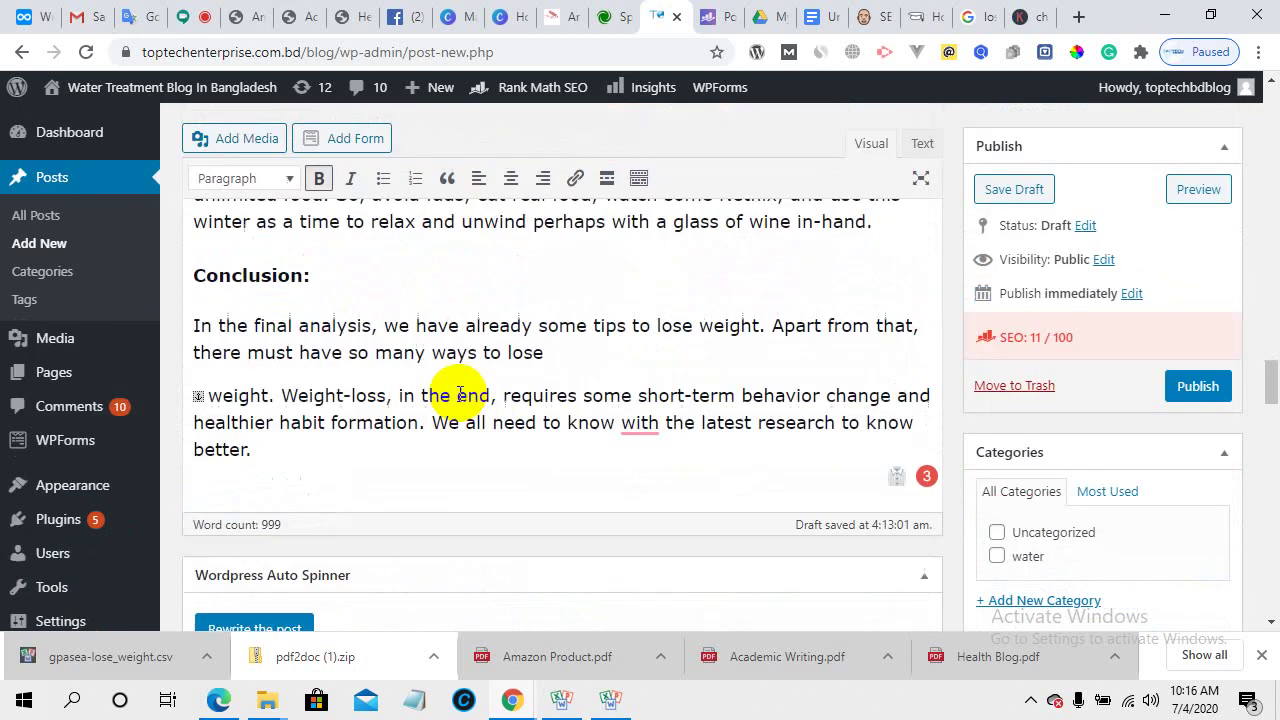
scroll(457, 390, "up", 12)
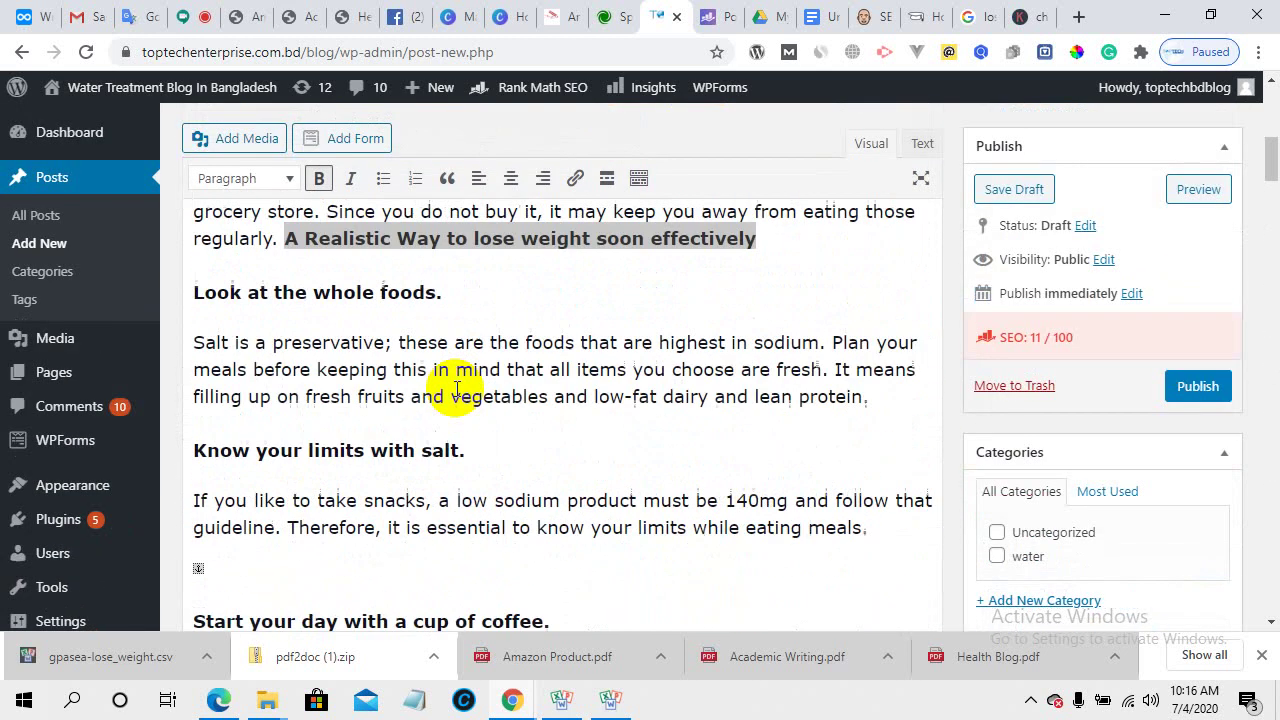
- Select the whole post title and copy it
scroll(584, 449, "down", 2)
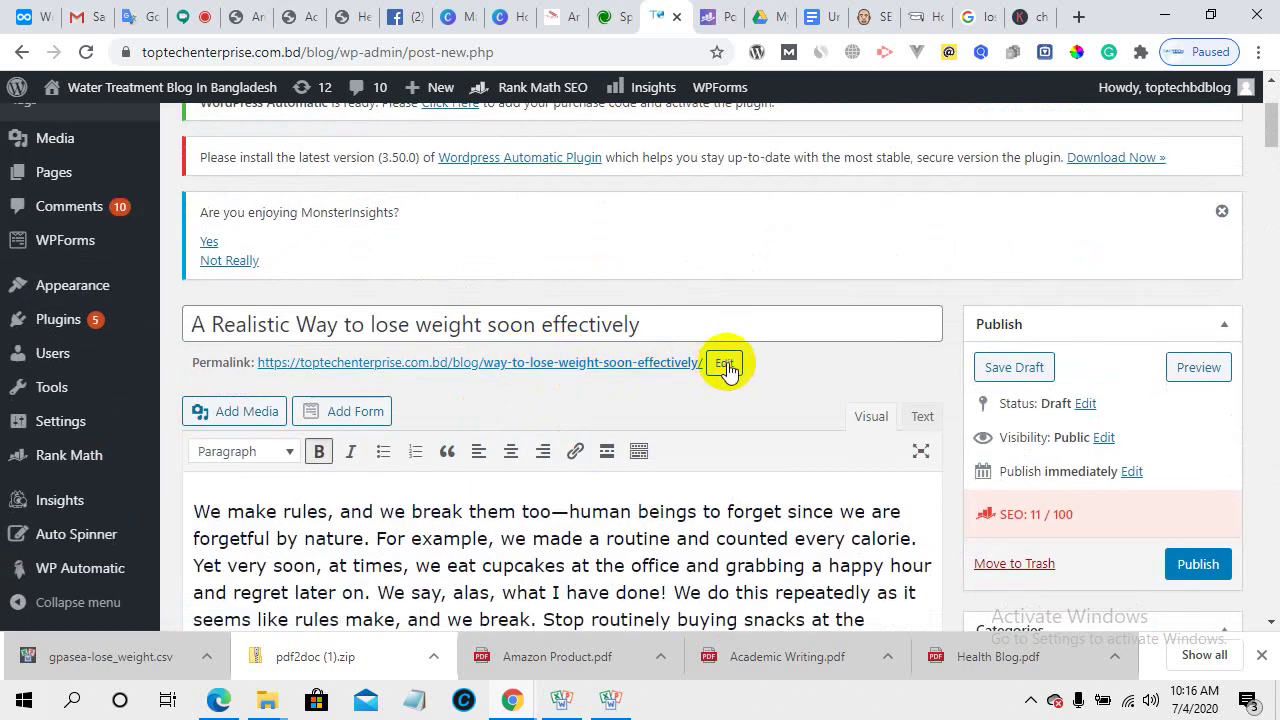
left_click(640, 320)
left_click_drag(640, 320, 180, 294)
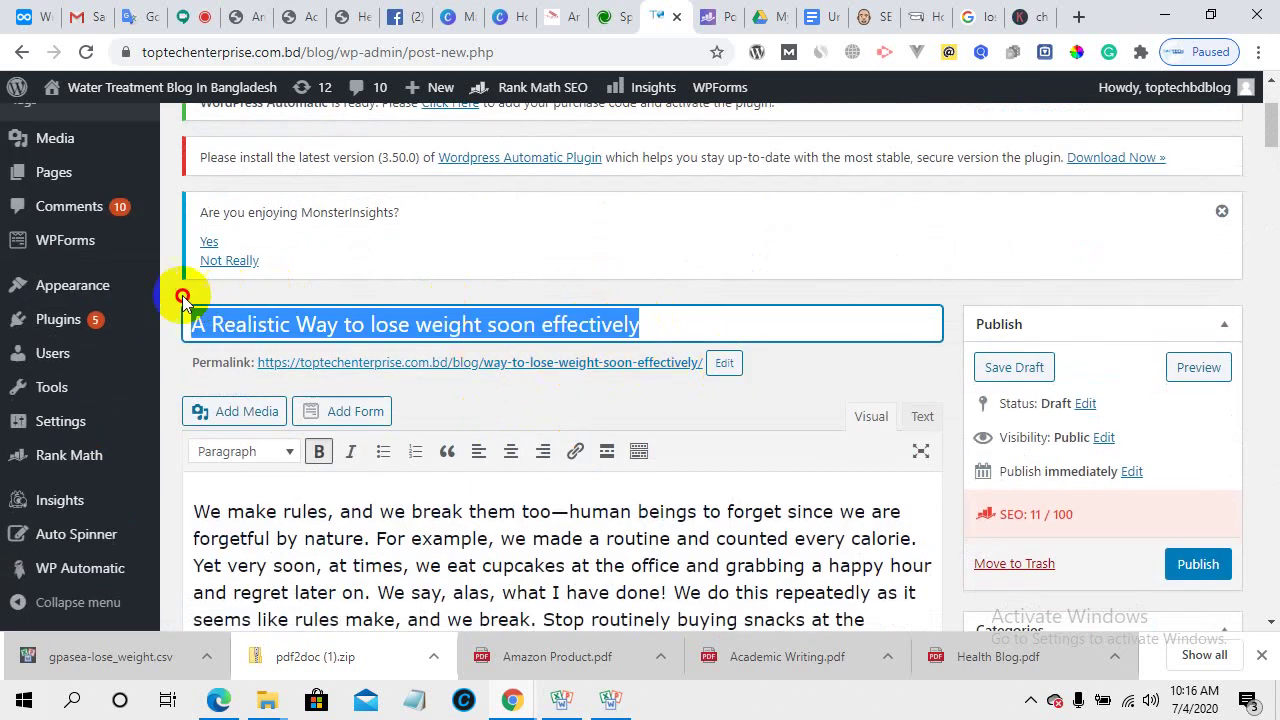
right_click(280, 323)
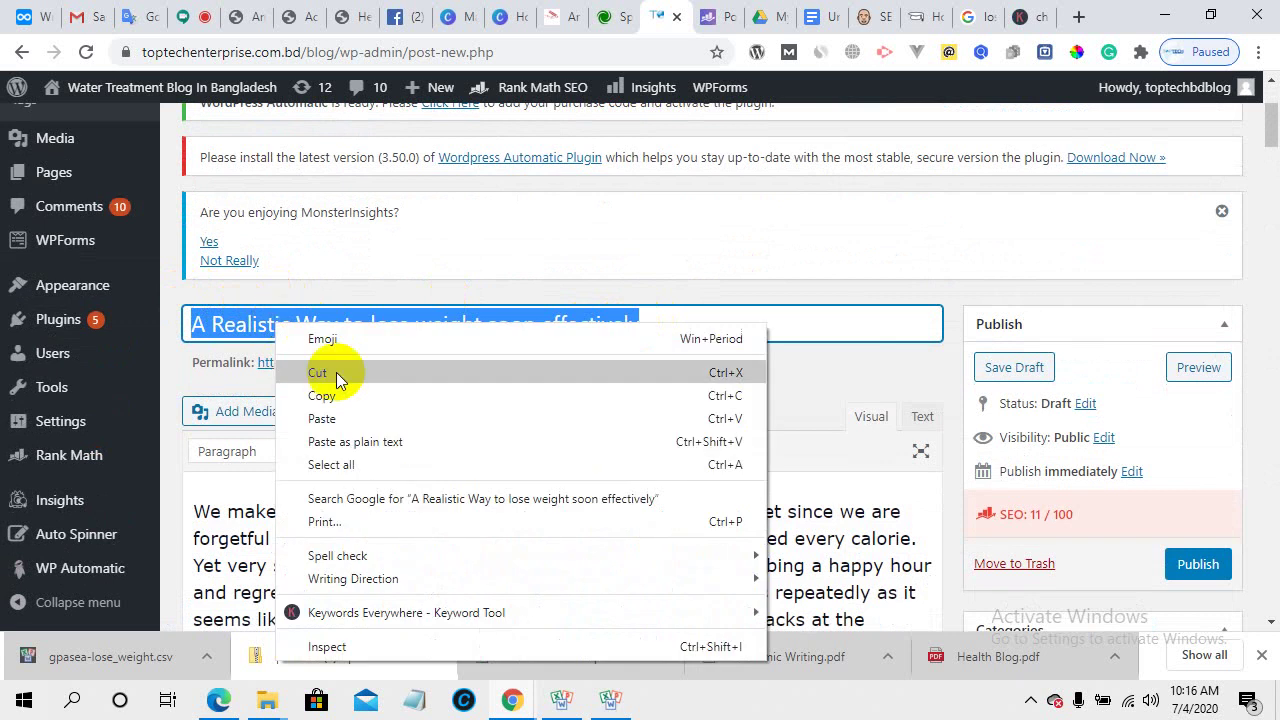
left_click(340, 397)
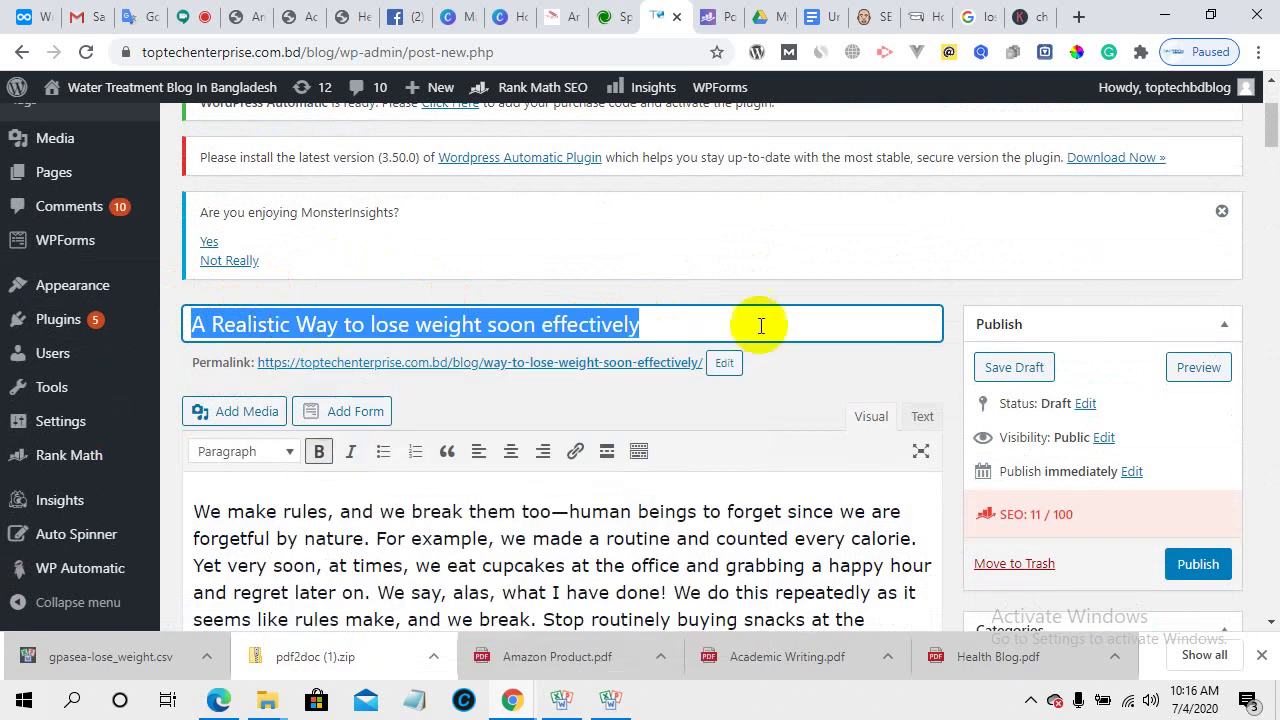
- Open the permalink for editing and select the entire slug
left_click(724, 368)
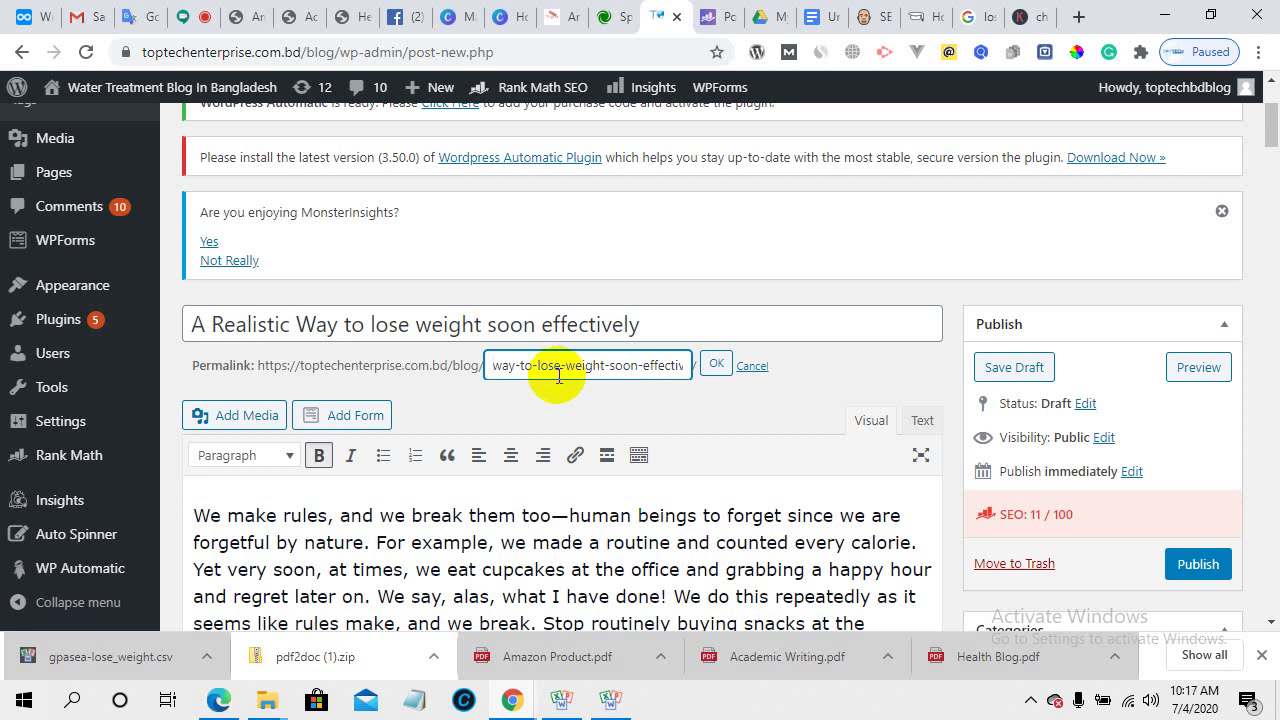
left_click(511, 369)
left_click_drag(511, 369, 723, 357)
scroll(588, 440, "down", 10)
- Review the Rank Math focus keywords and description, then go to the 'lose weight' Google results
scroll(588, 440, "down", 15)
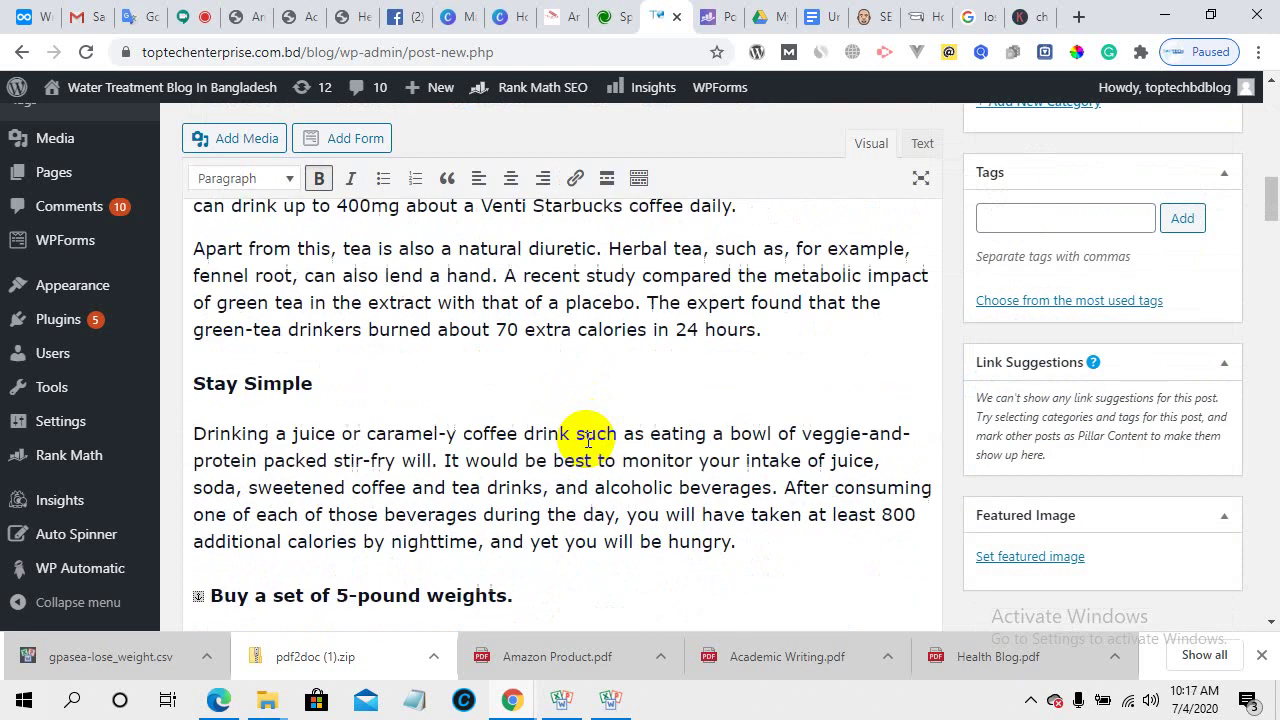
scroll(587, 450, "down", 5)
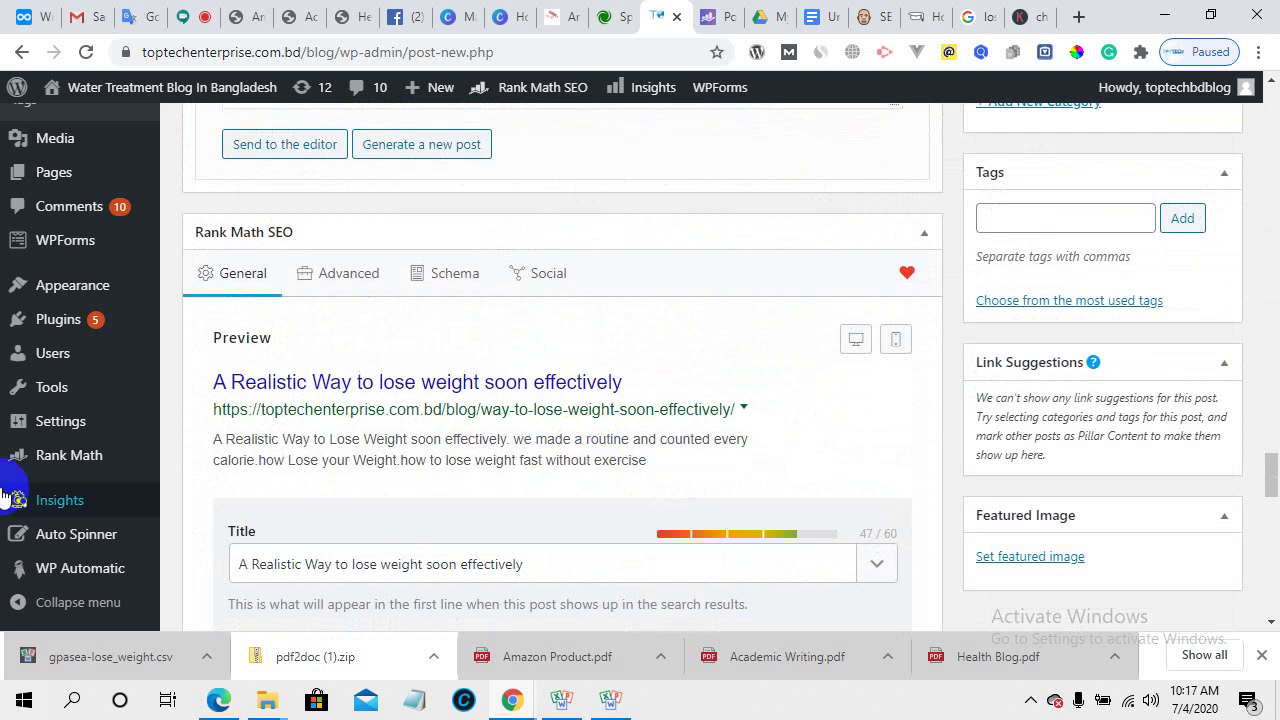
scroll(607, 476, "down", 5)
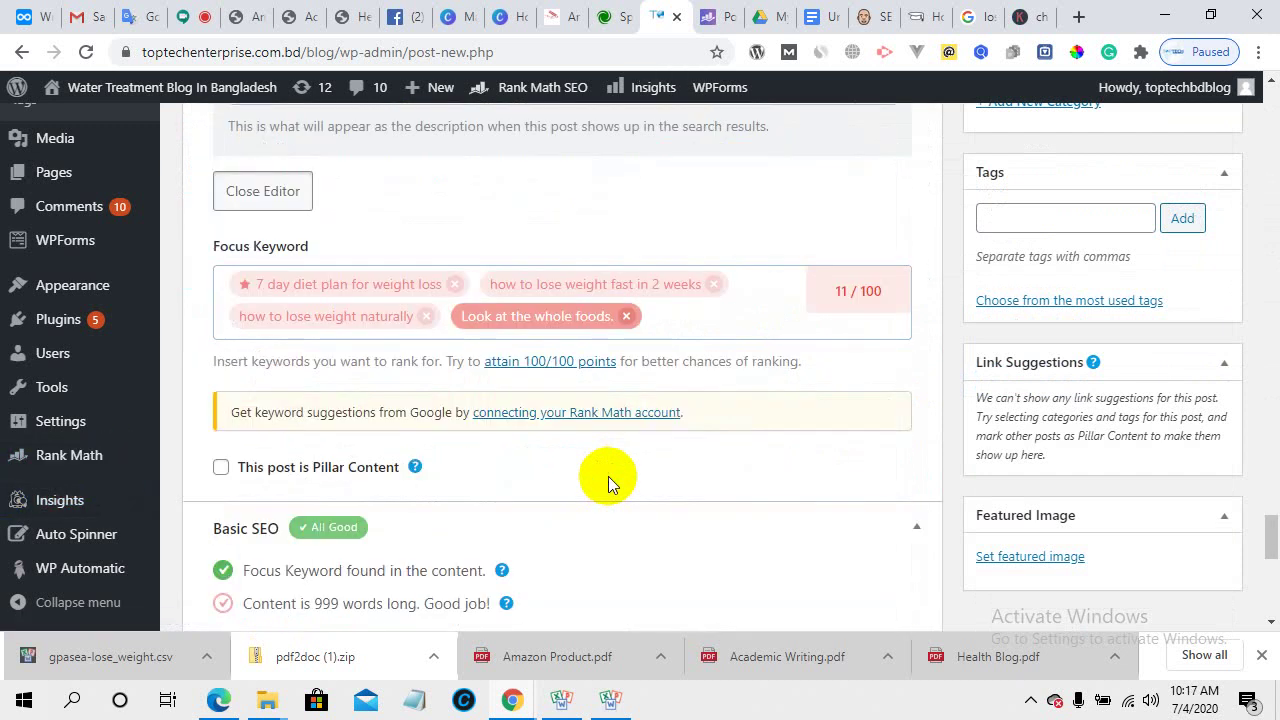
scroll(590, 470, "up", 4)
scroll(535, 450, "down", 2)
left_click(271, 286)
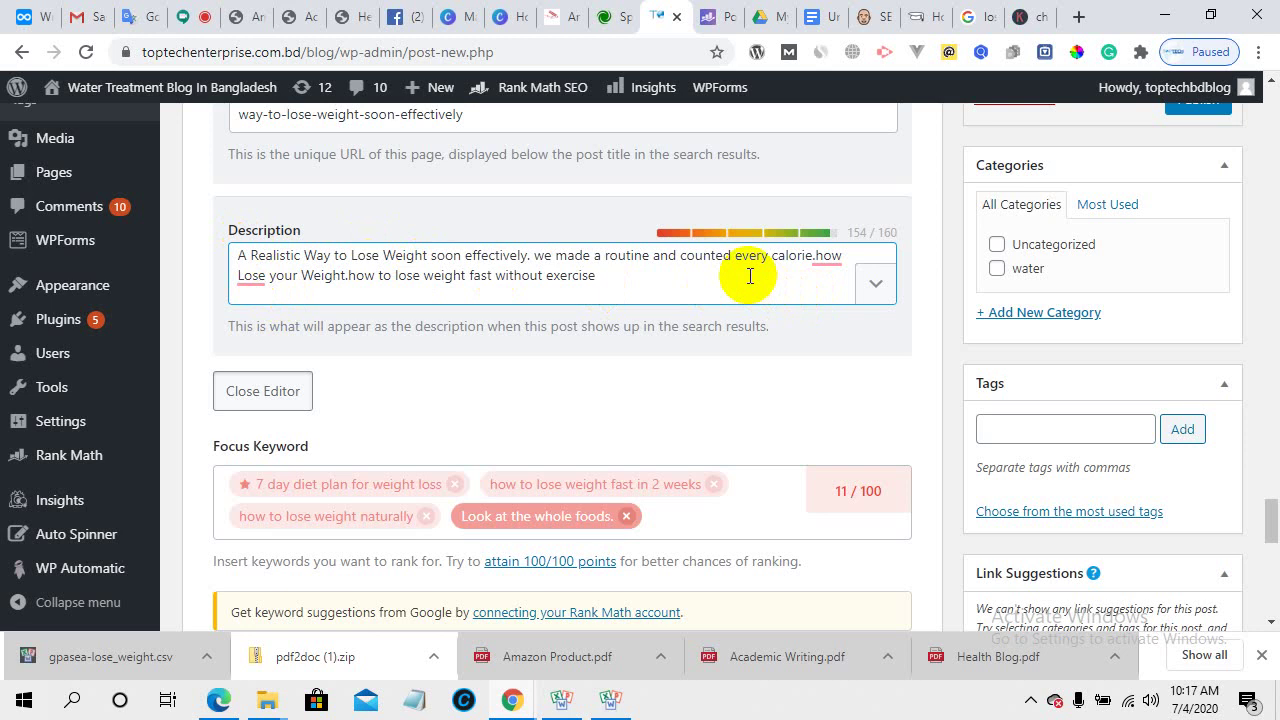
left_click(978, 14)
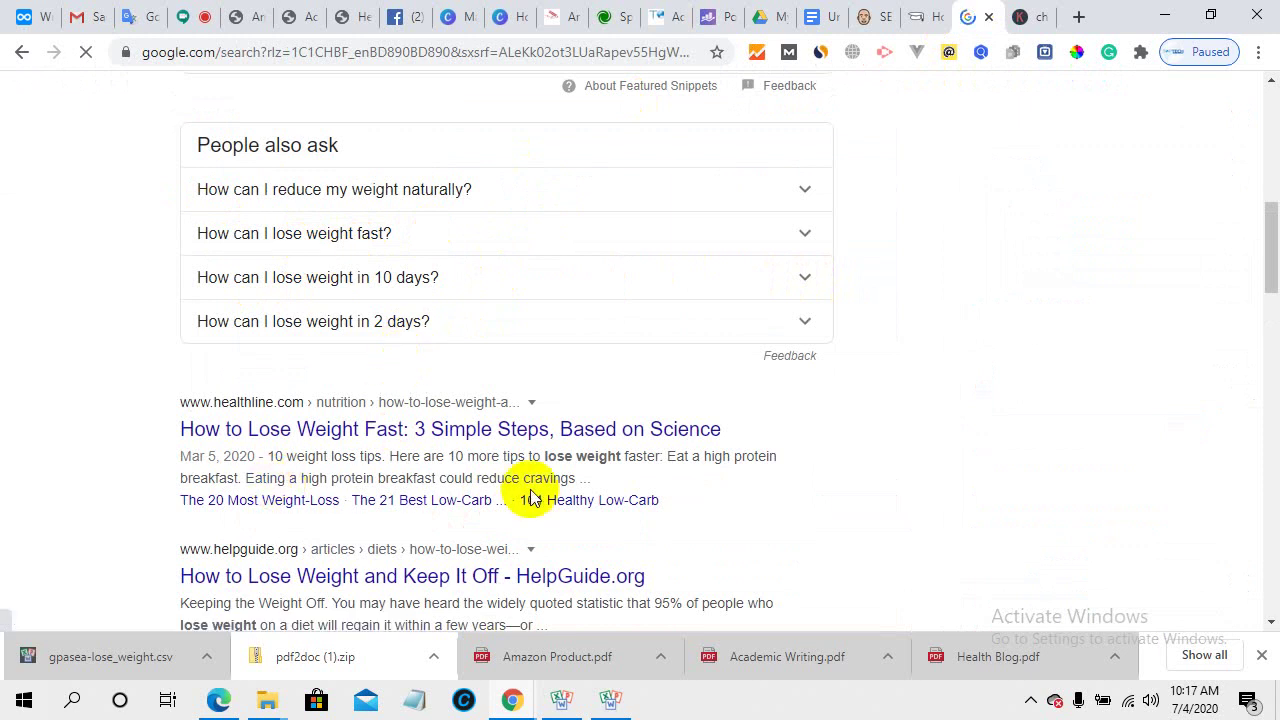
- Highlight 'lose weight' in the Healthline snippet, scroll to the top, and open the Dynalist notes
left_click_drag(546, 457, 618, 460)
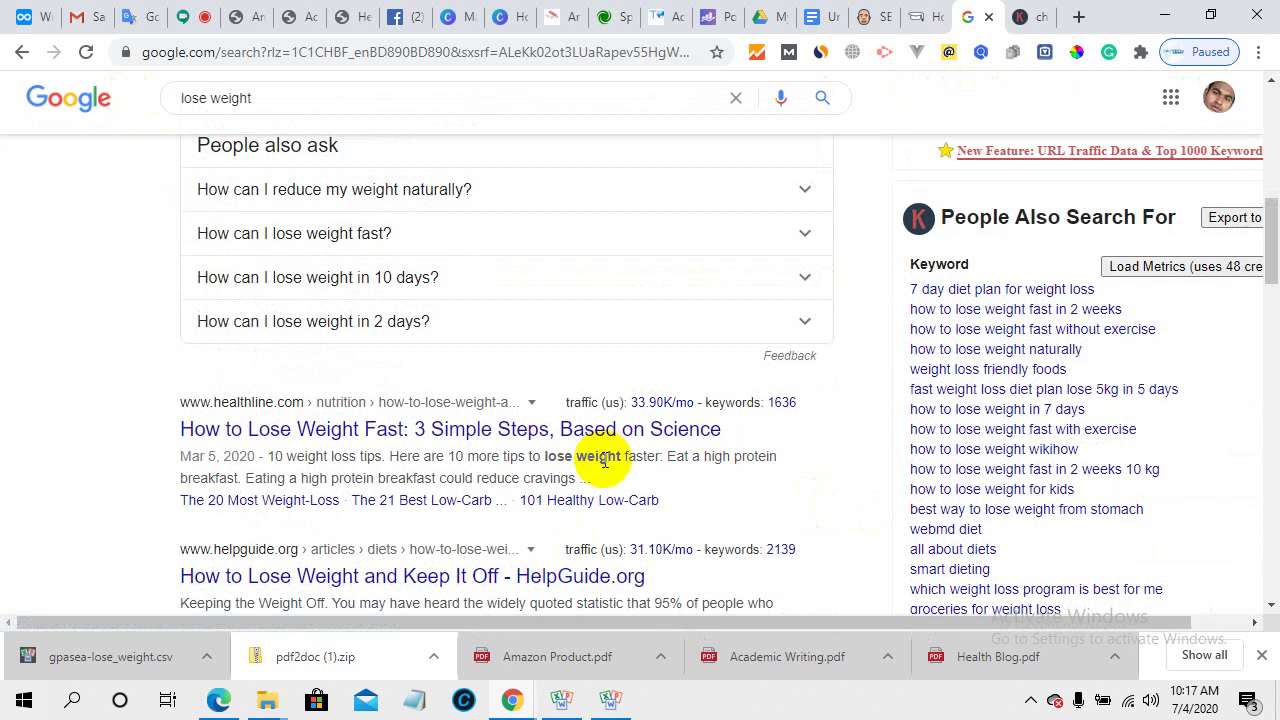
scroll(610, 460, "up", 8)
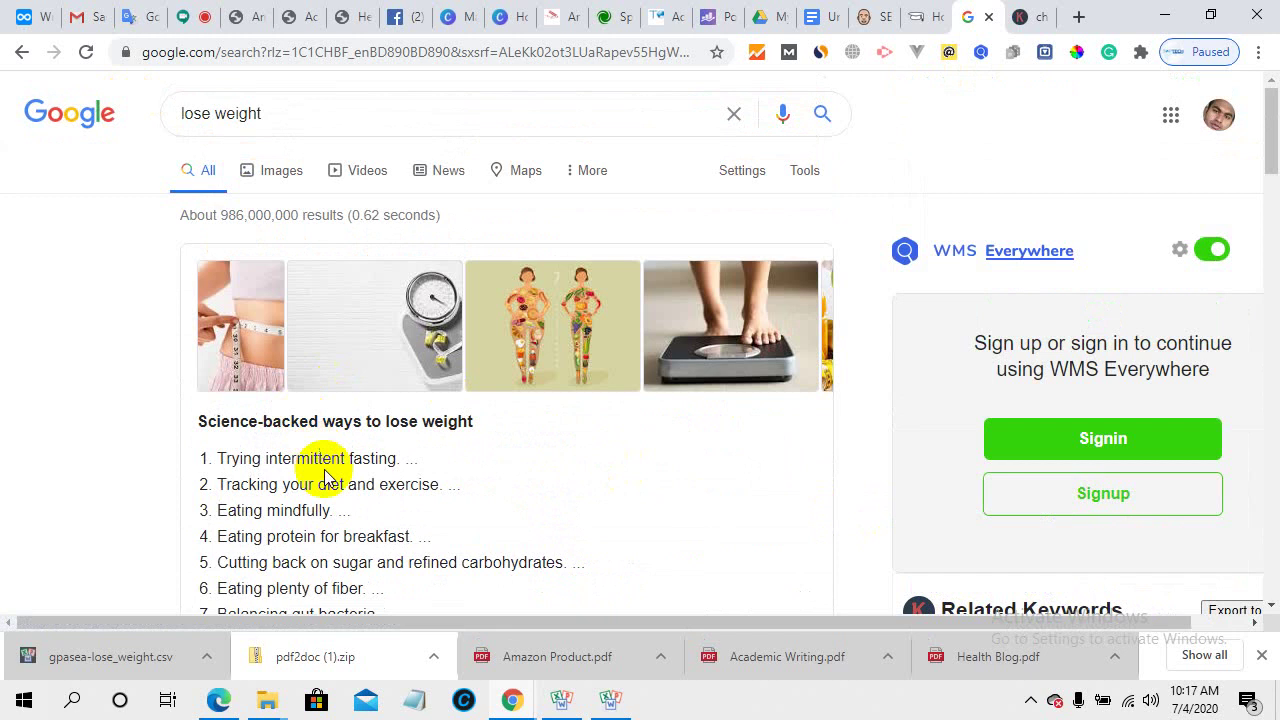
left_click(38, 14)
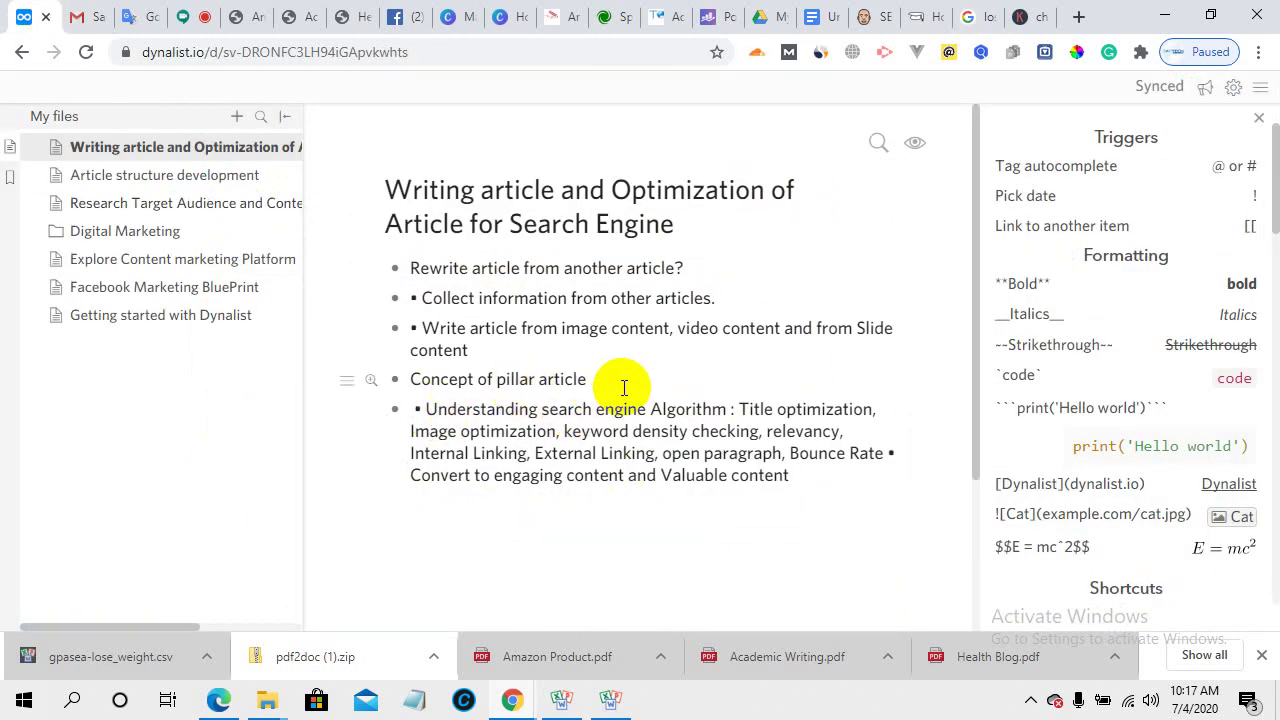
- Copy the 'Concept of pillar article' bullet and switch to Google Translate
left_click_drag(598, 379, 400, 381)
right_click(437, 373)
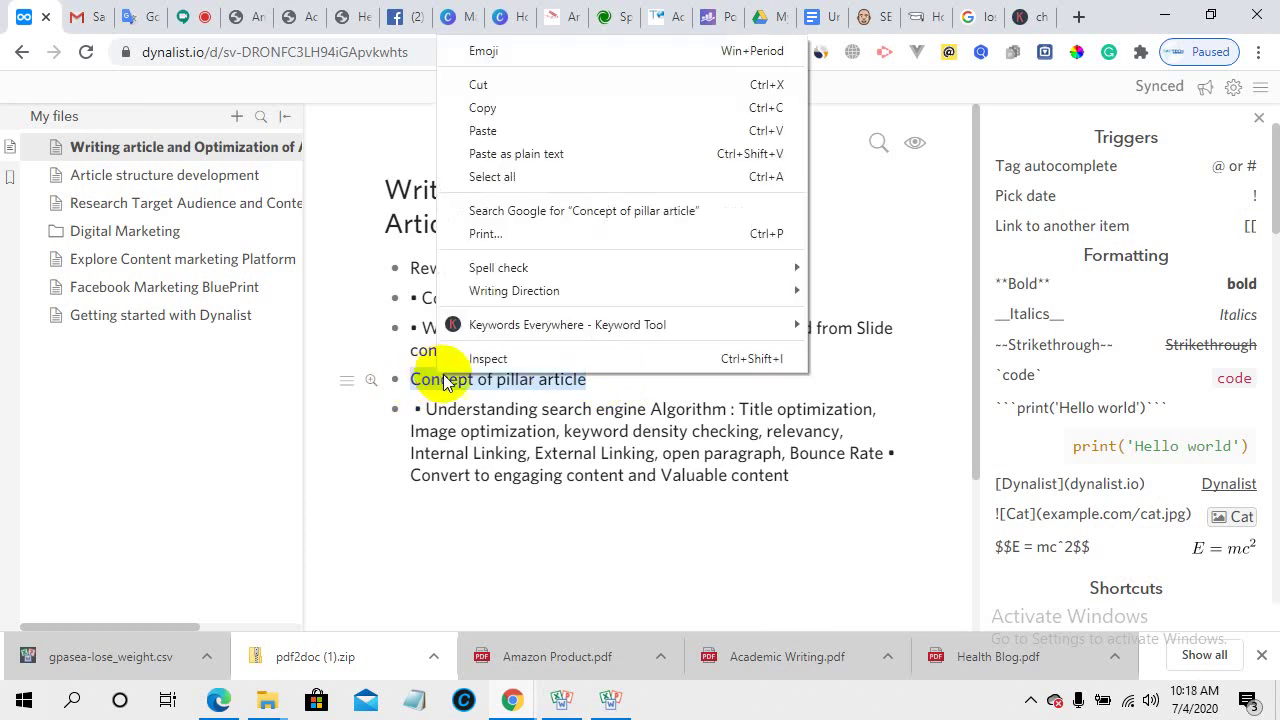
left_click(481, 107)
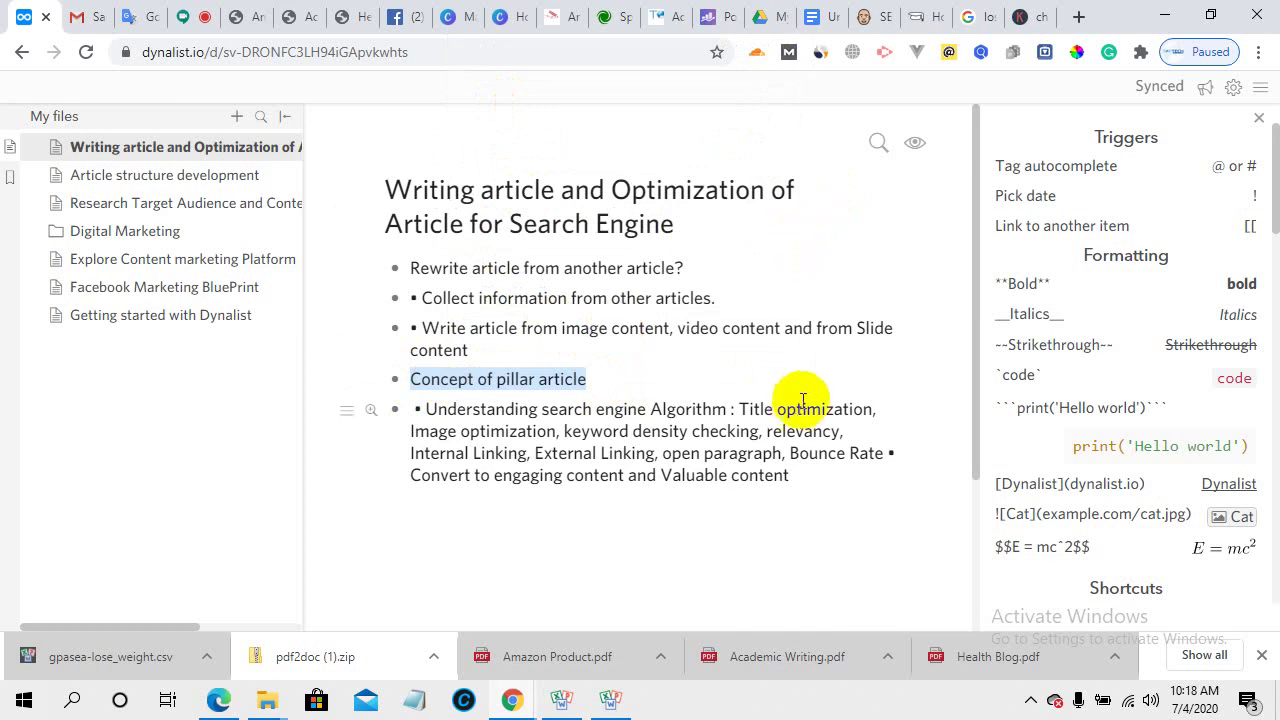
left_click(145, 16)
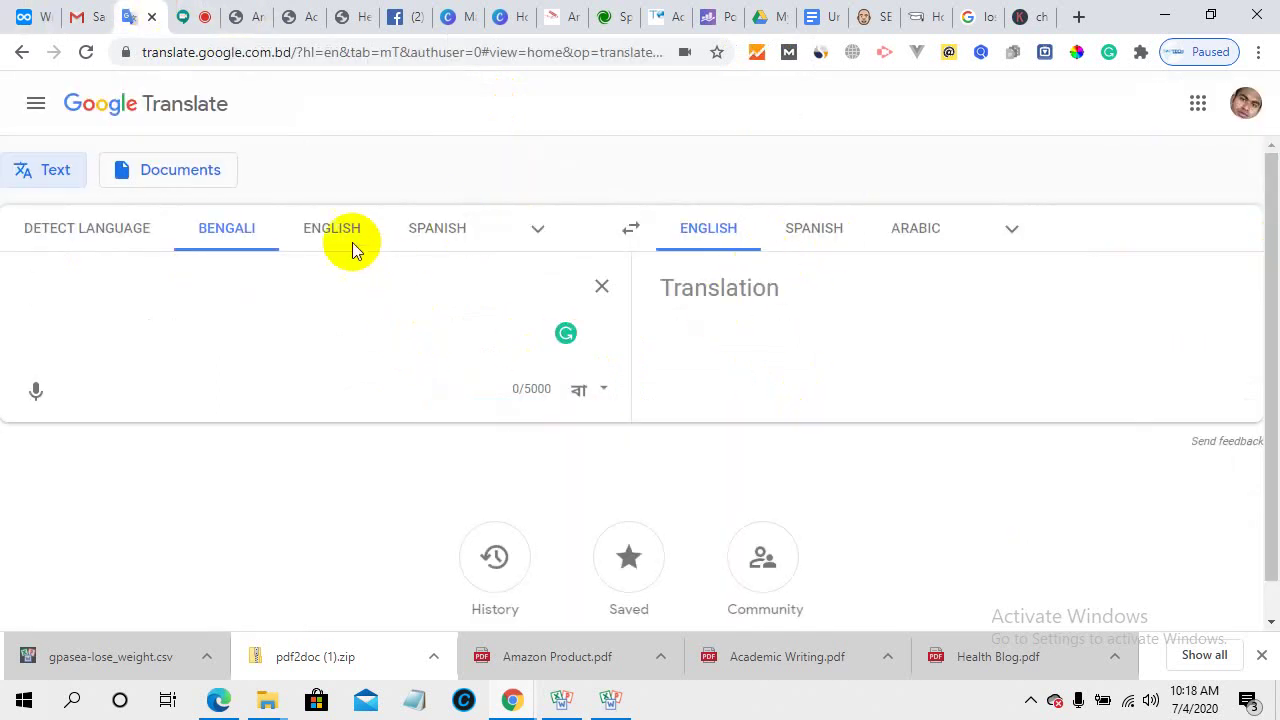
- Translate 'Concept of pillar article' from English into Bengali, then open the Mobidea SEO-content article
left_click(370, 229)
right_click(97, 291)
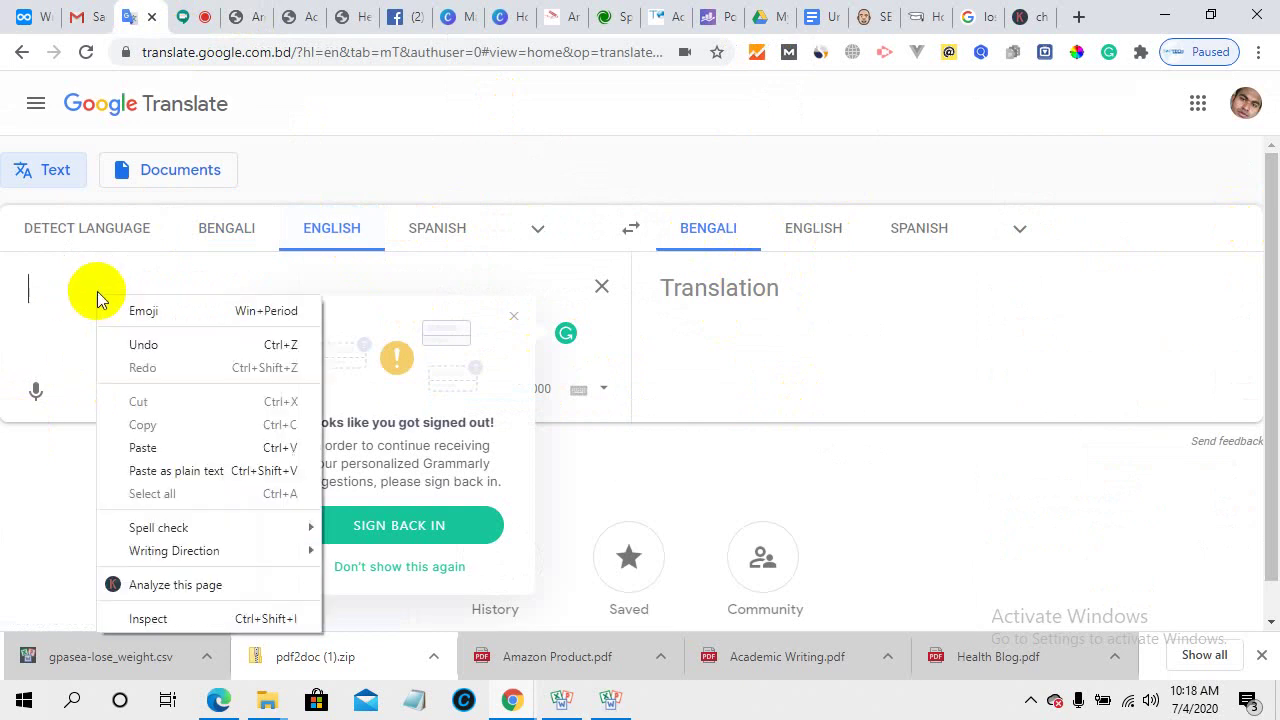
left_click(165, 443)
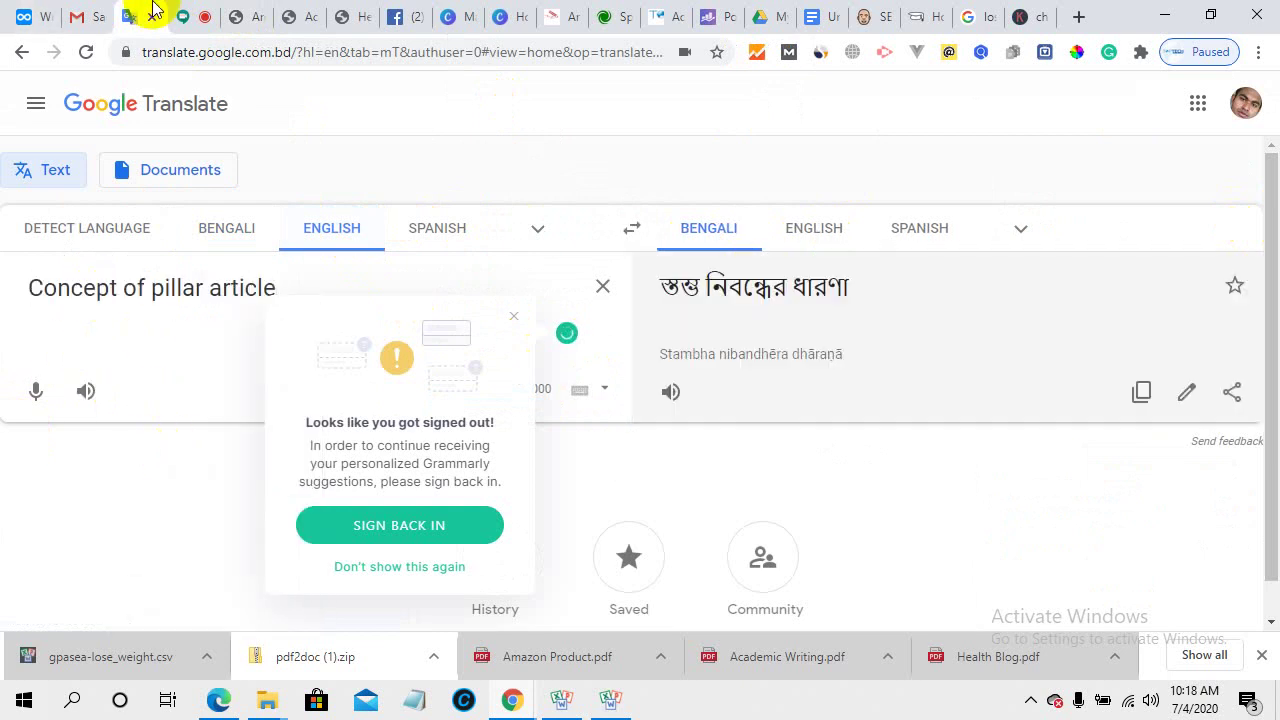
left_click(978, 14)
left_click(910, 14)
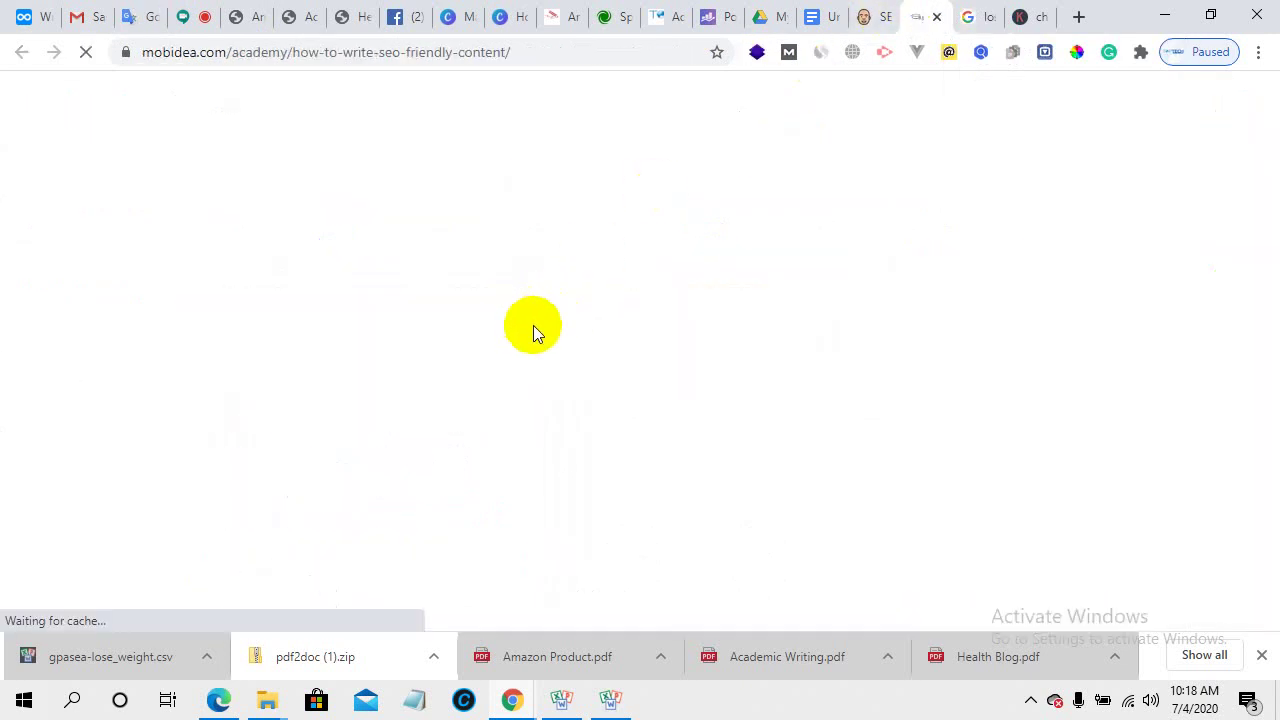
- Close the Keywords Everywhere tab and scroll the Google 'lose weight' results again
left_click(1037, 12)
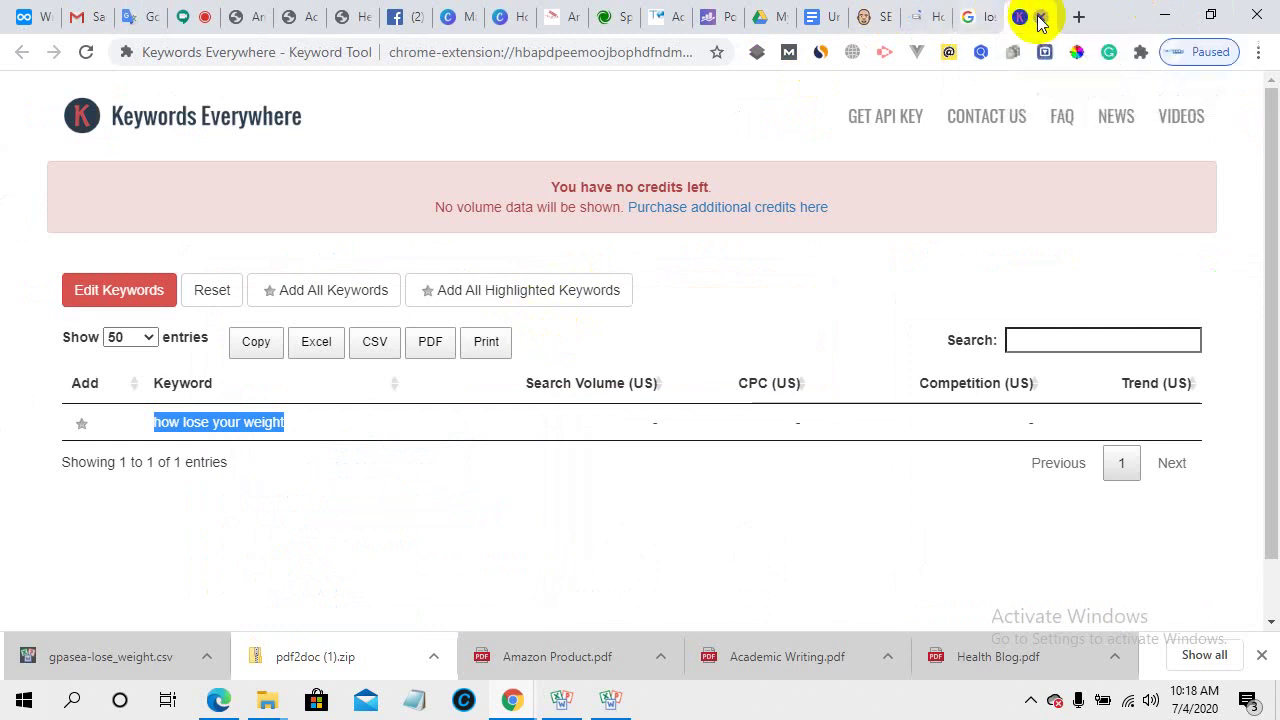
left_click(1040, 16)
left_click(600, 12)
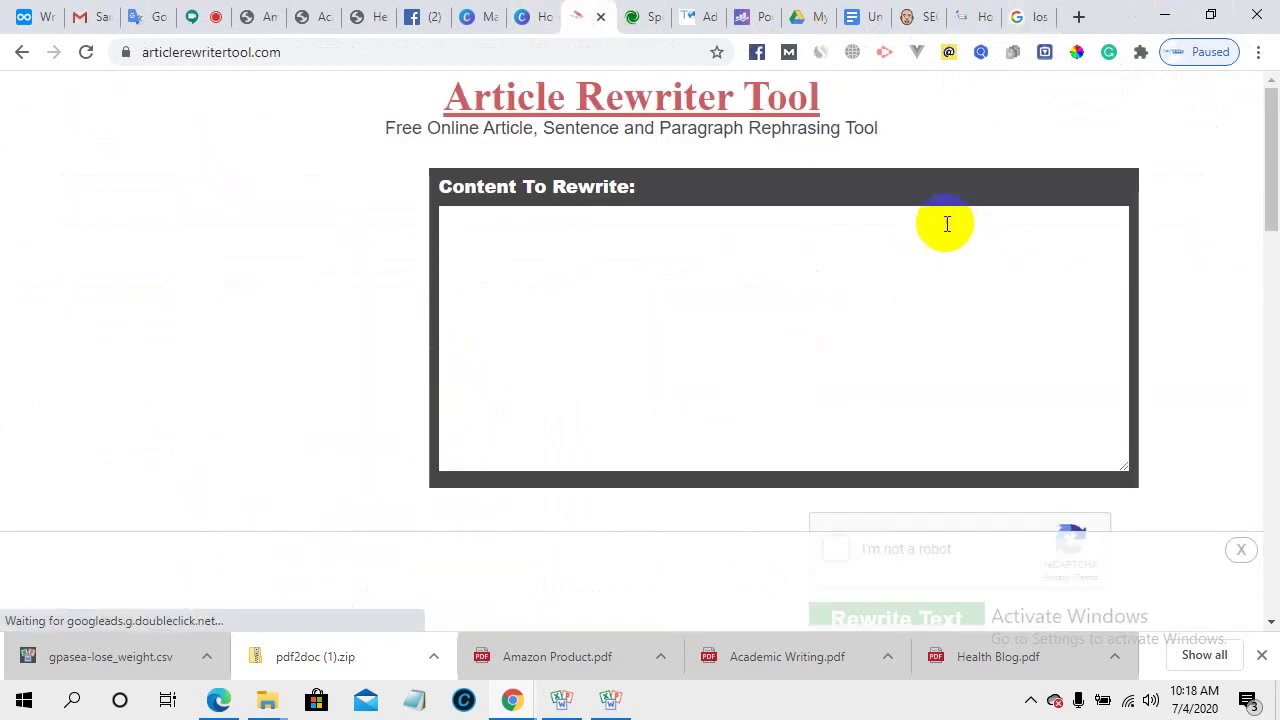
left_click(1022, 14)
scroll(320, 370, "down", 5)
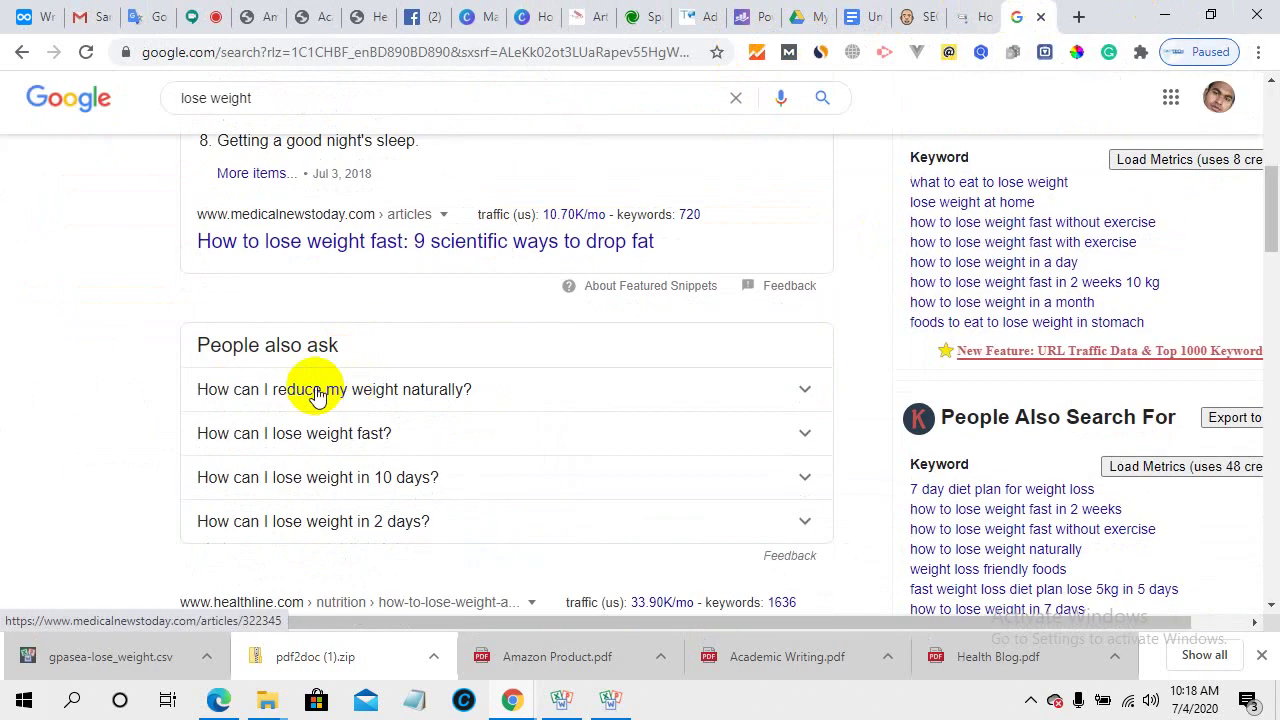
left_click(314, 248)
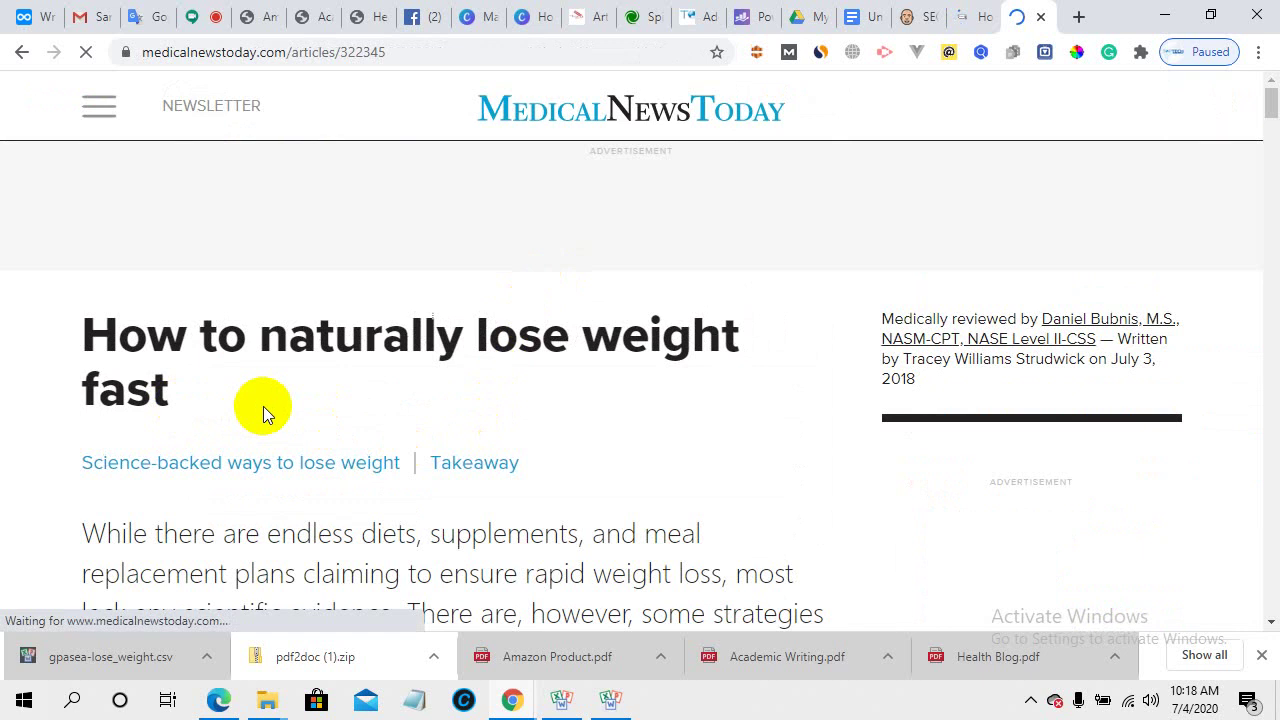
scroll(263, 406, "down", 3)
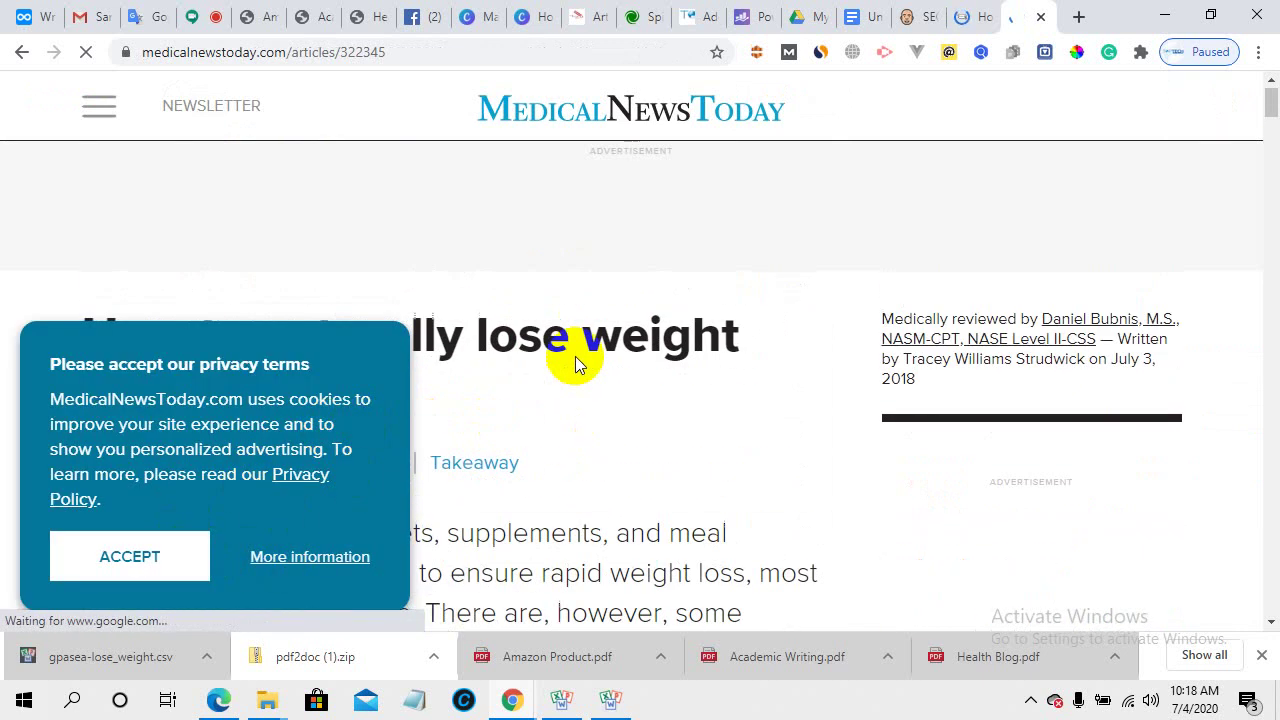
scroll(575, 368, "down", 10)
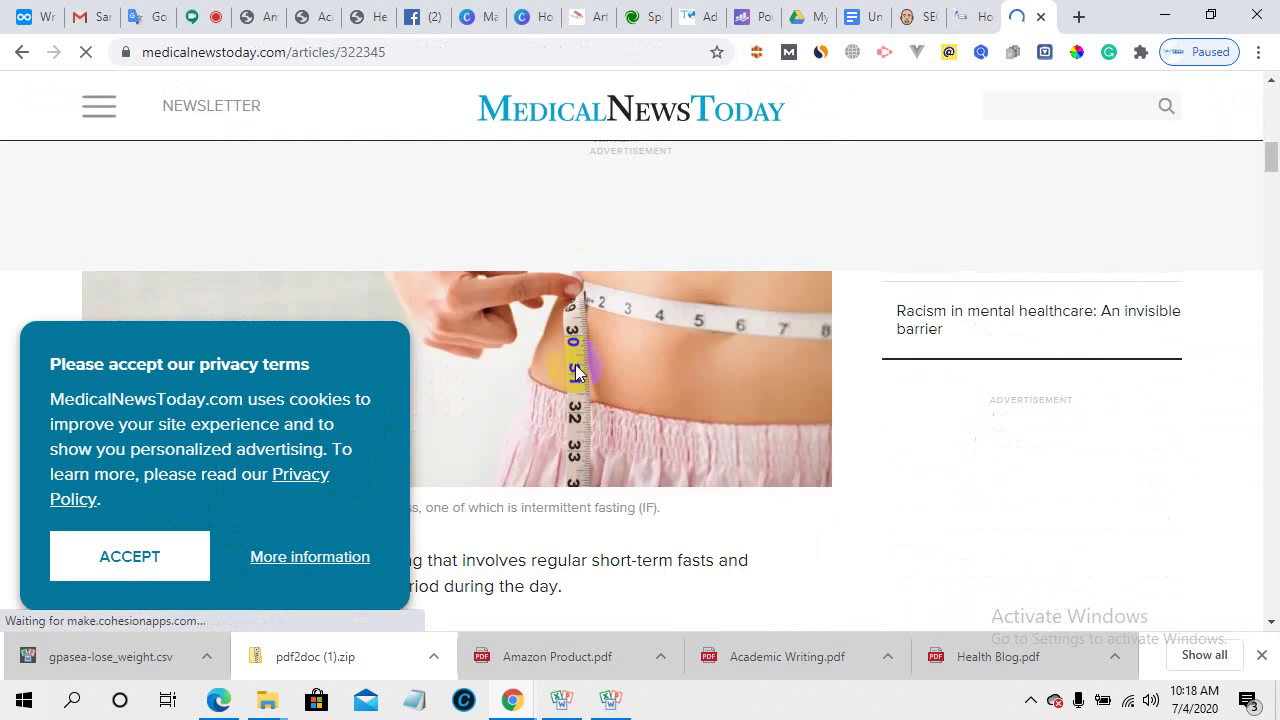
left_click(92, 558)
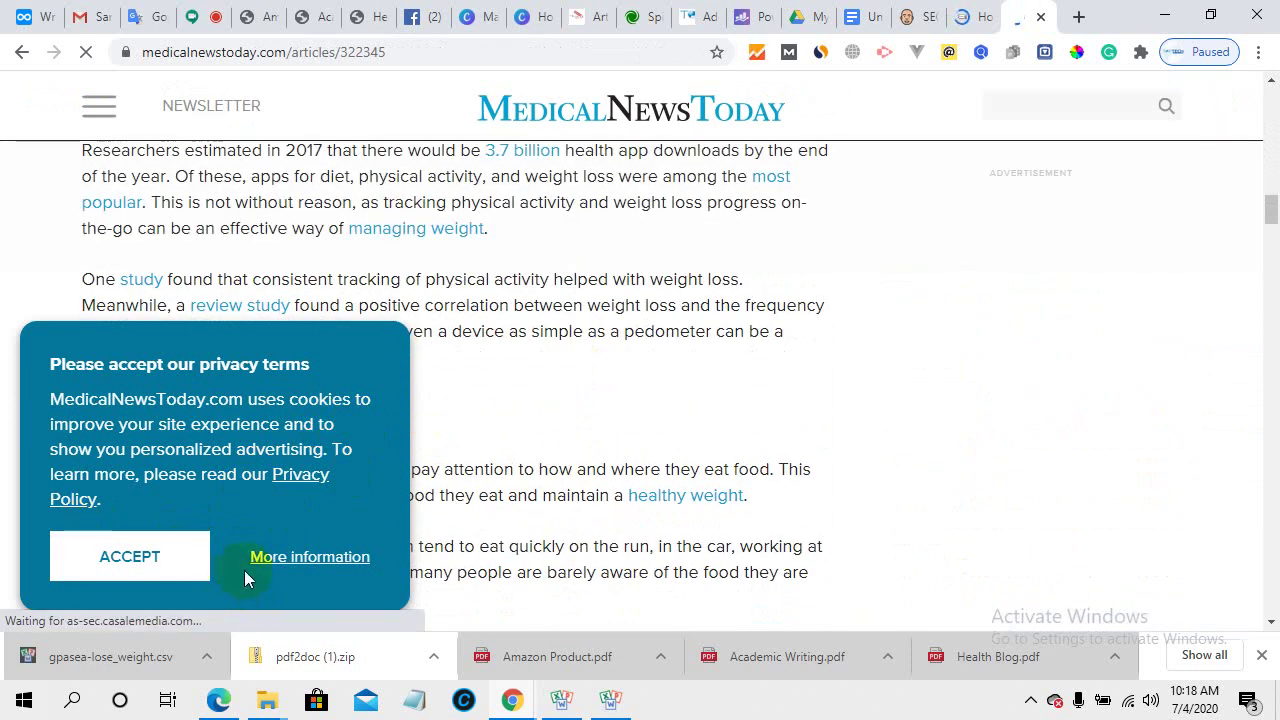
left_click(134, 566)
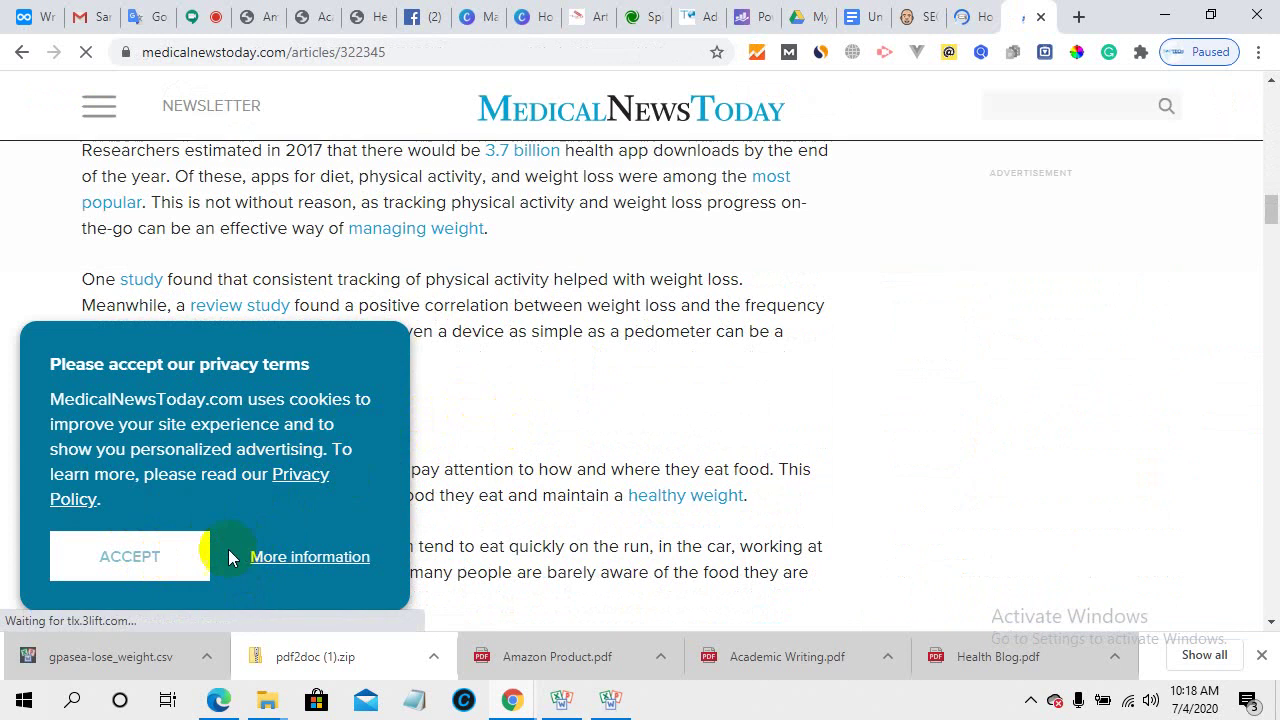
scroll(613, 353, "up", 10)
scroll(513, 382, "up", 10)
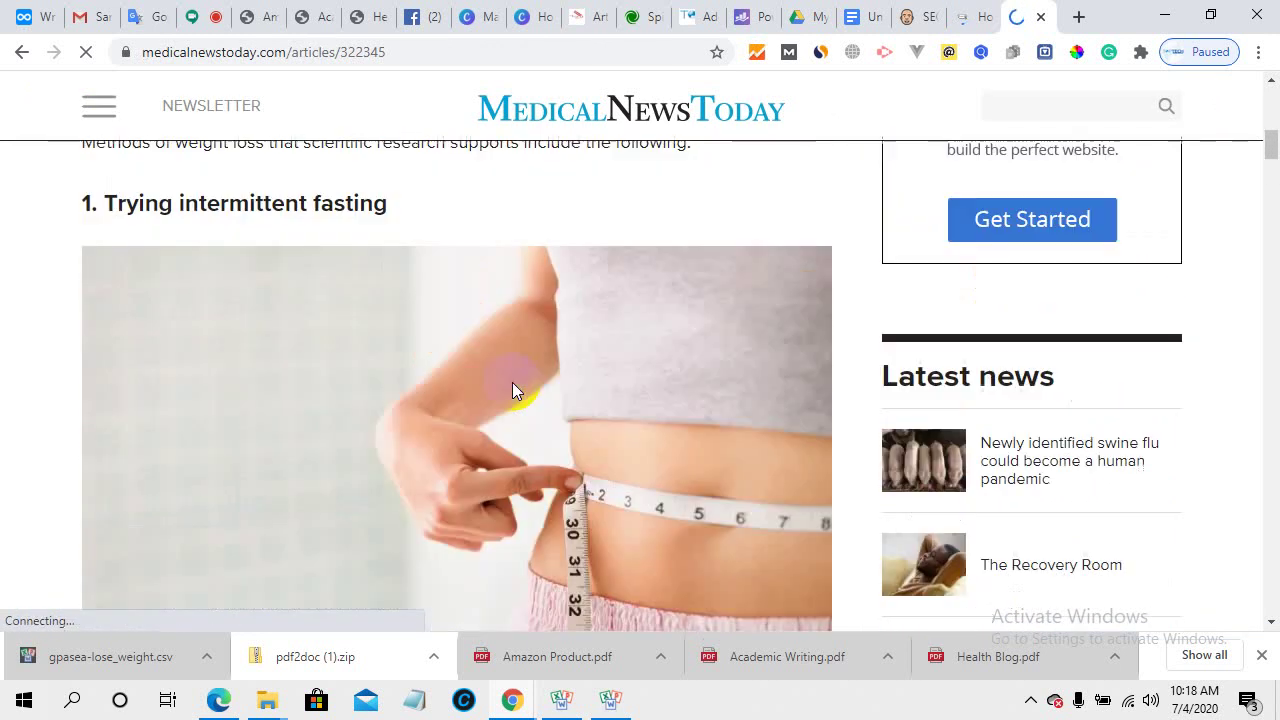
scroll(512, 382, "down", 15)
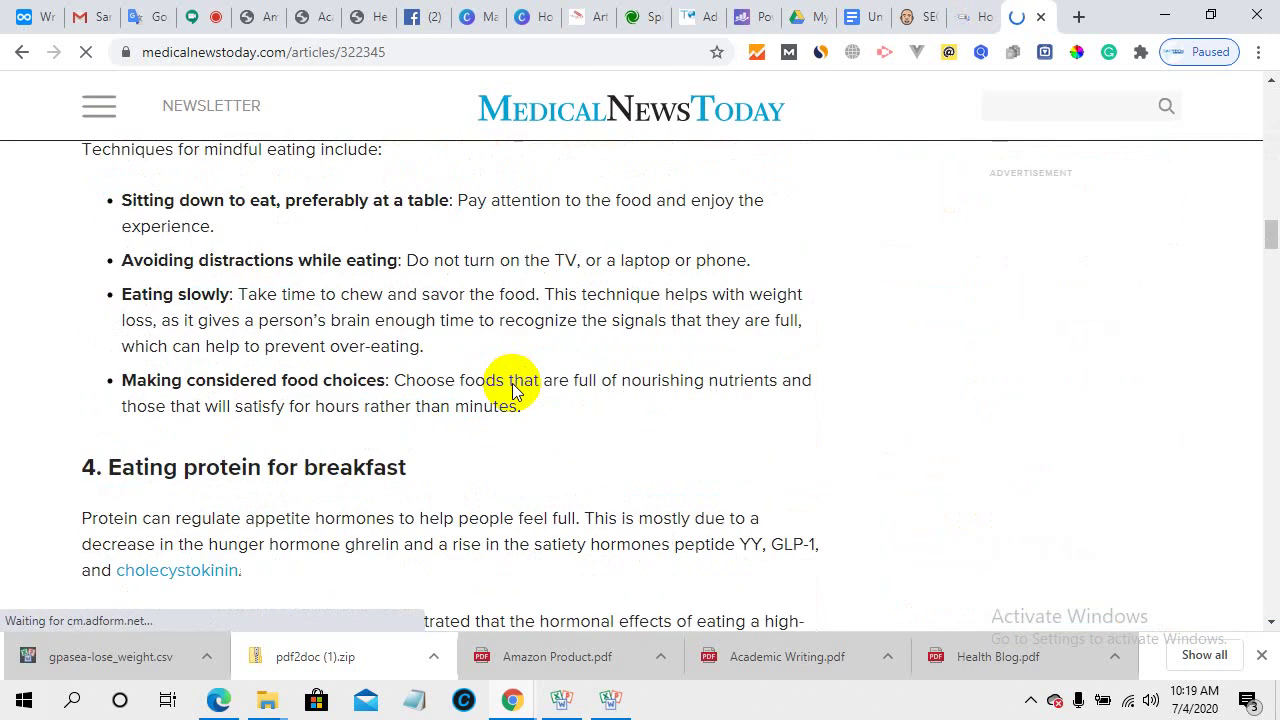
scroll(512, 385, "down", 15)
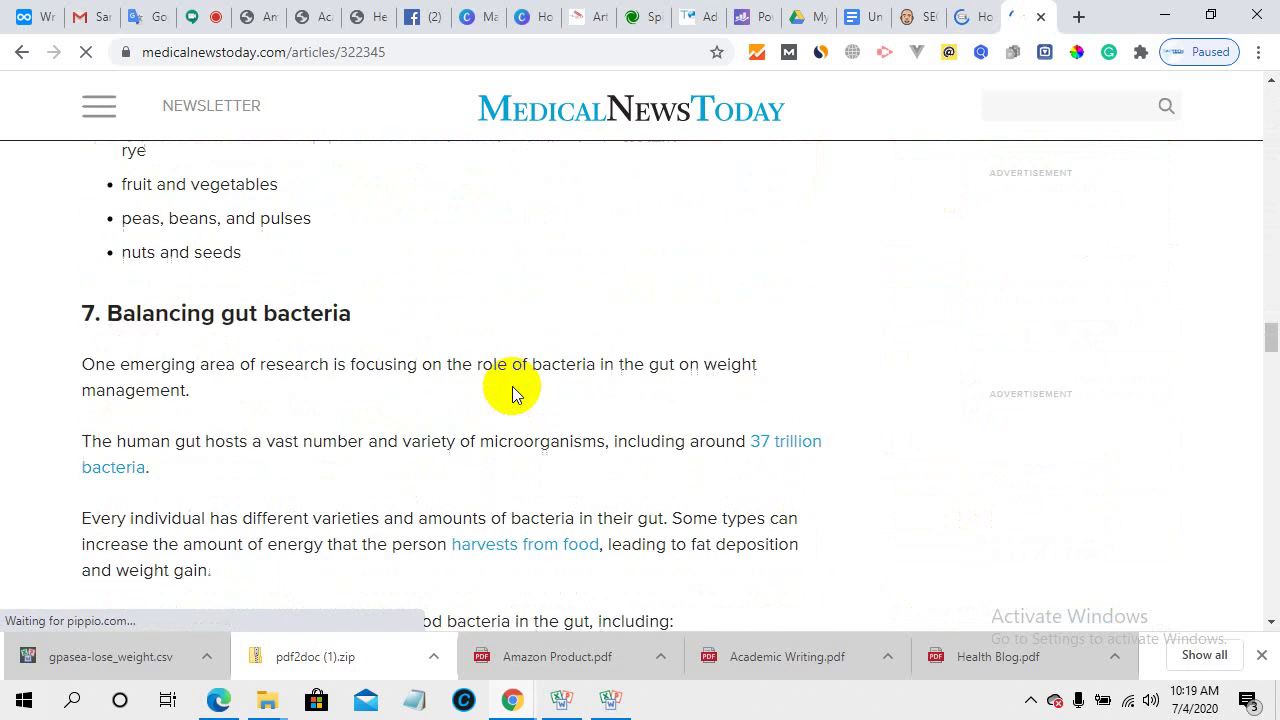
scroll(512, 392, "down", 5)
scroll(512, 392, "up", 15)
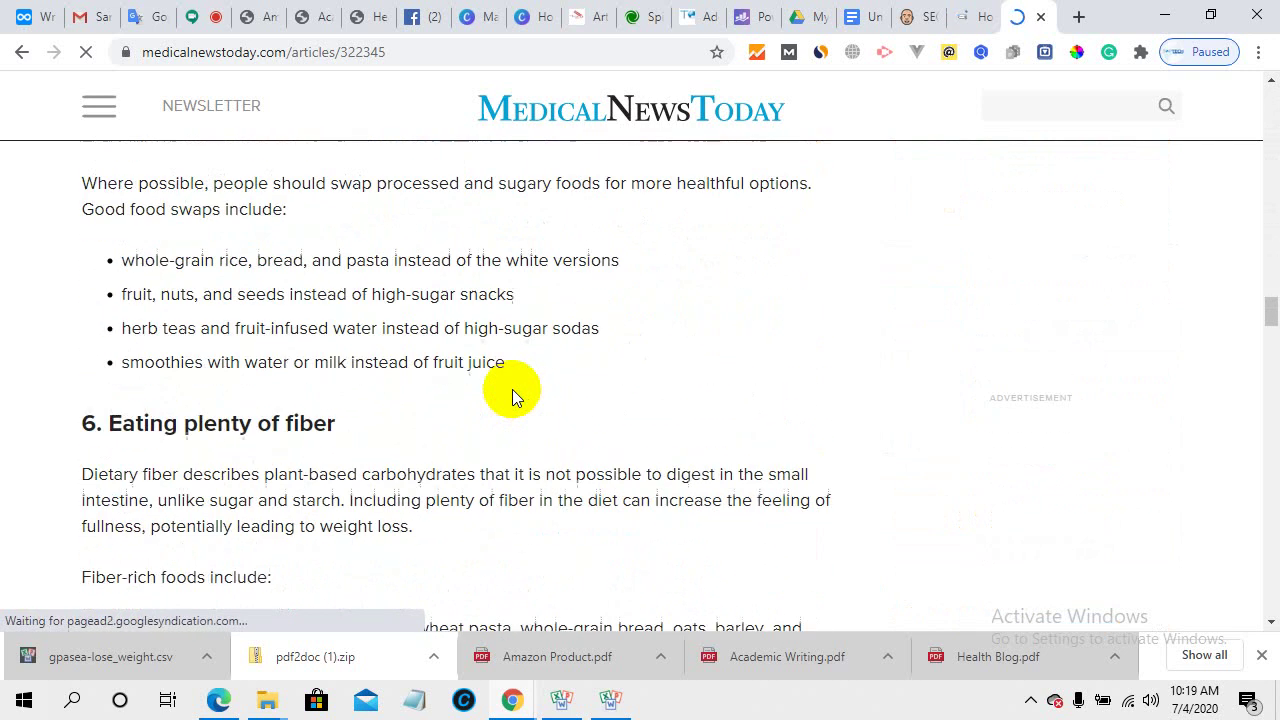
scroll(512, 395, "up", 12)
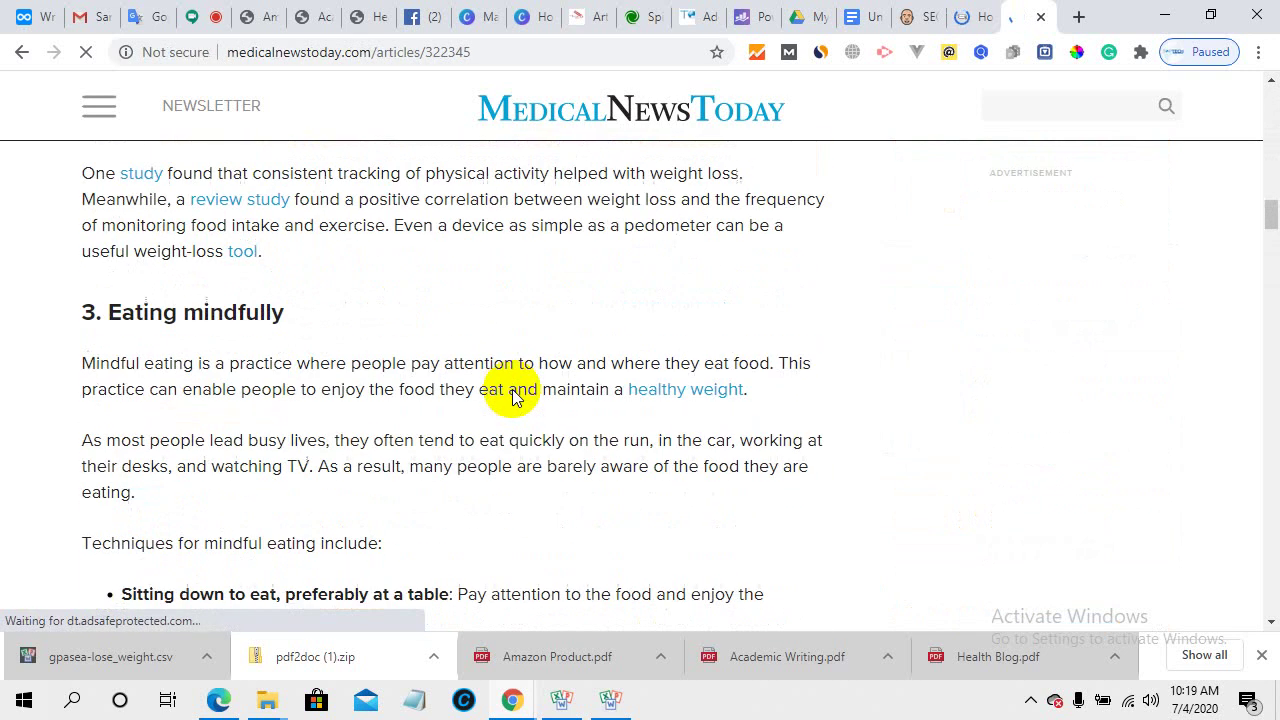
scroll(512, 395, "up", 9)
scroll(163, 357, "up", 4)
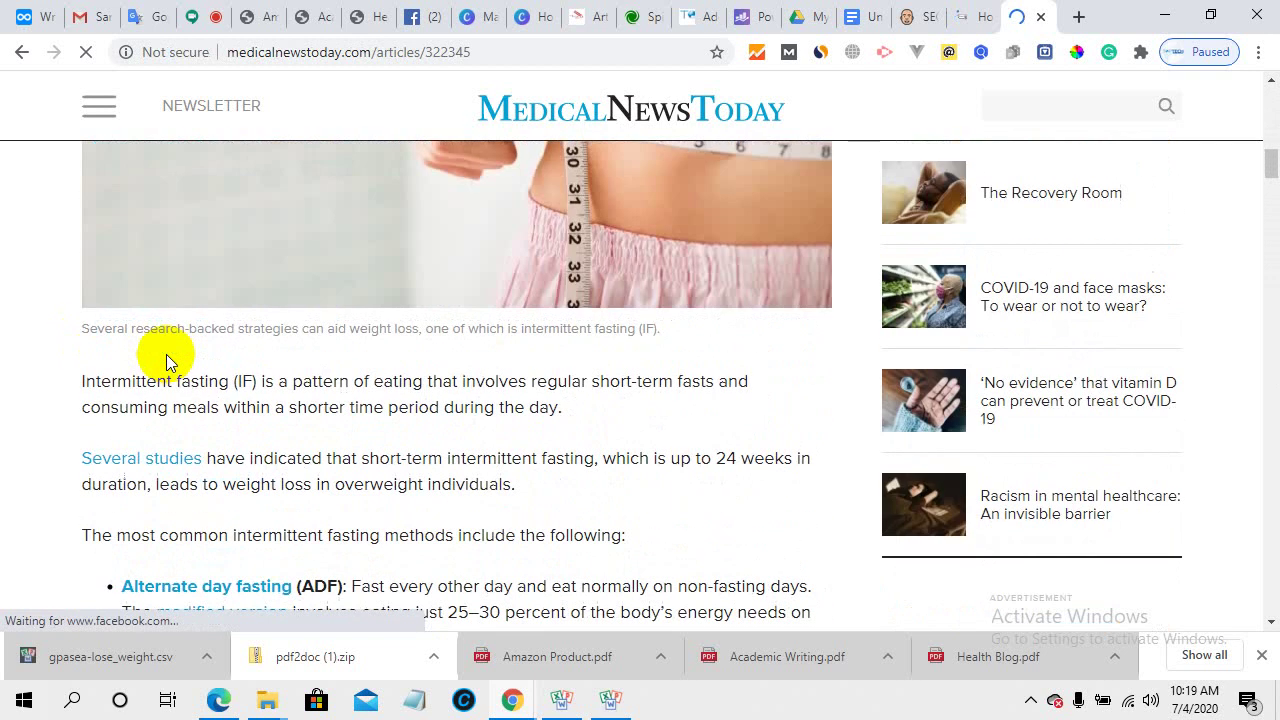
scroll(168, 362, "down", 3)
scroll(100, 255, "up", 3)
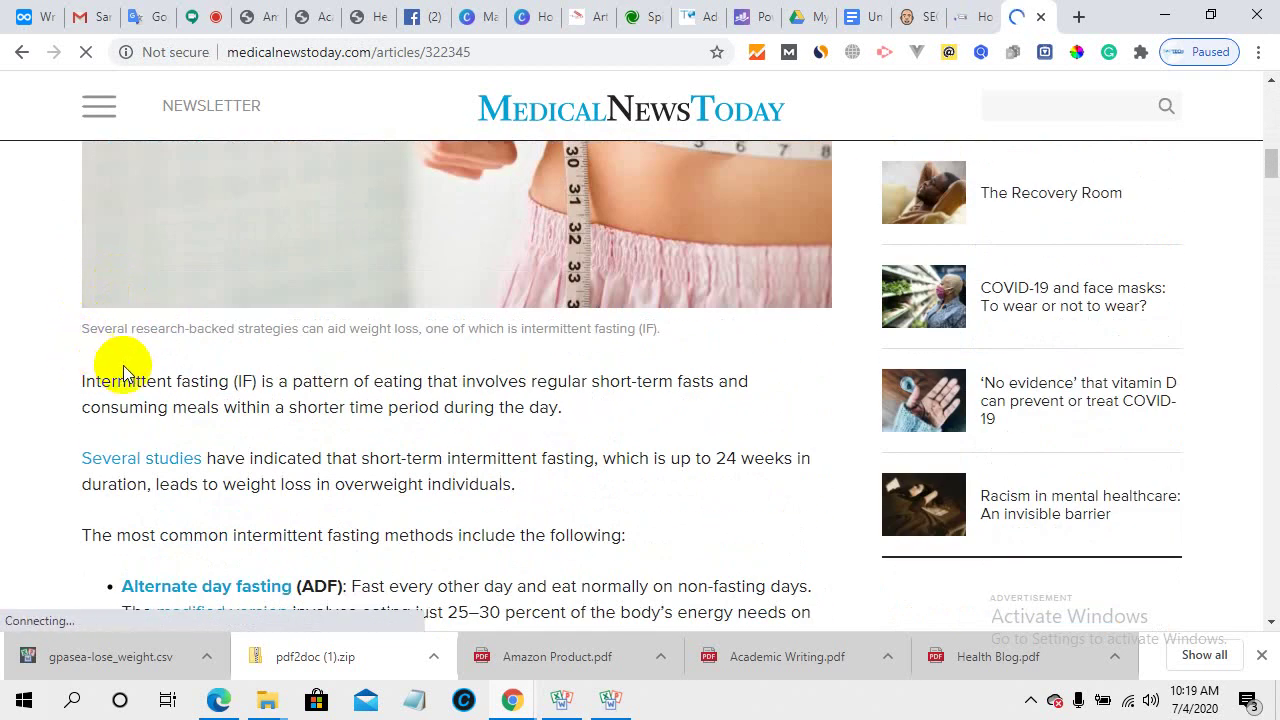
- From the Academic Writing PDF tab, search Google for 'wordi tools'
left_click(629, 14)
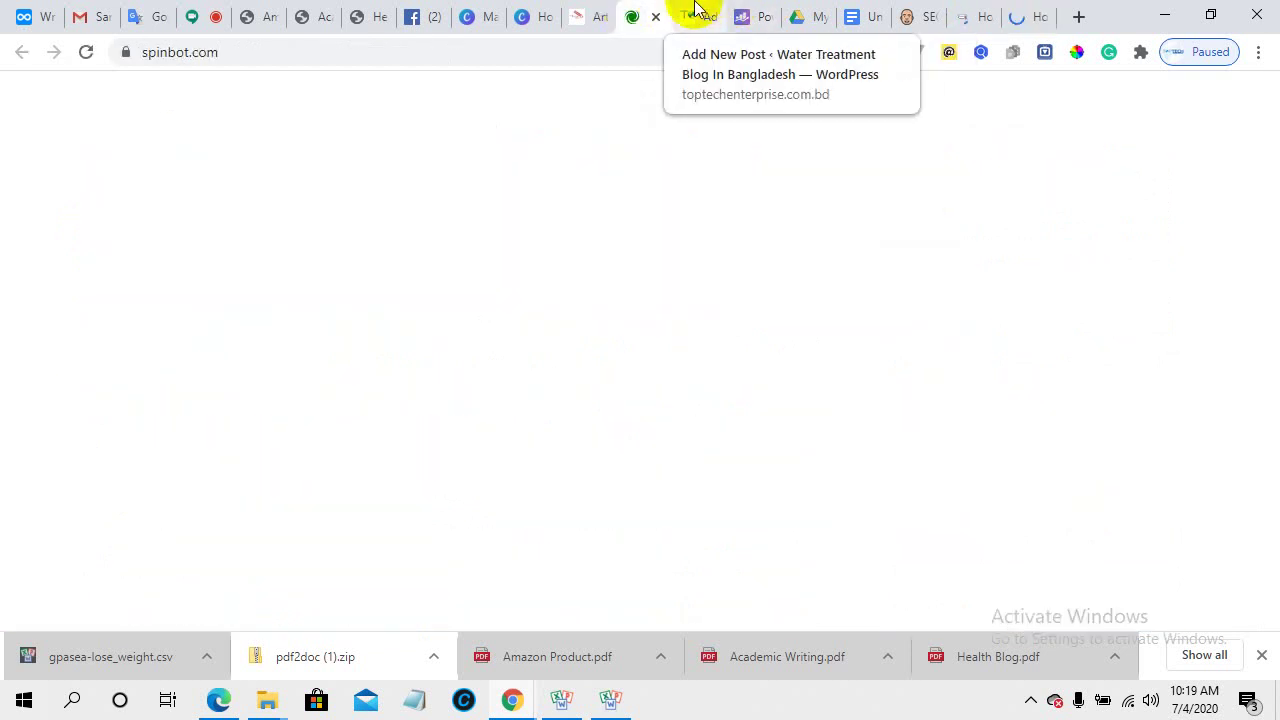
left_click(583, 12)
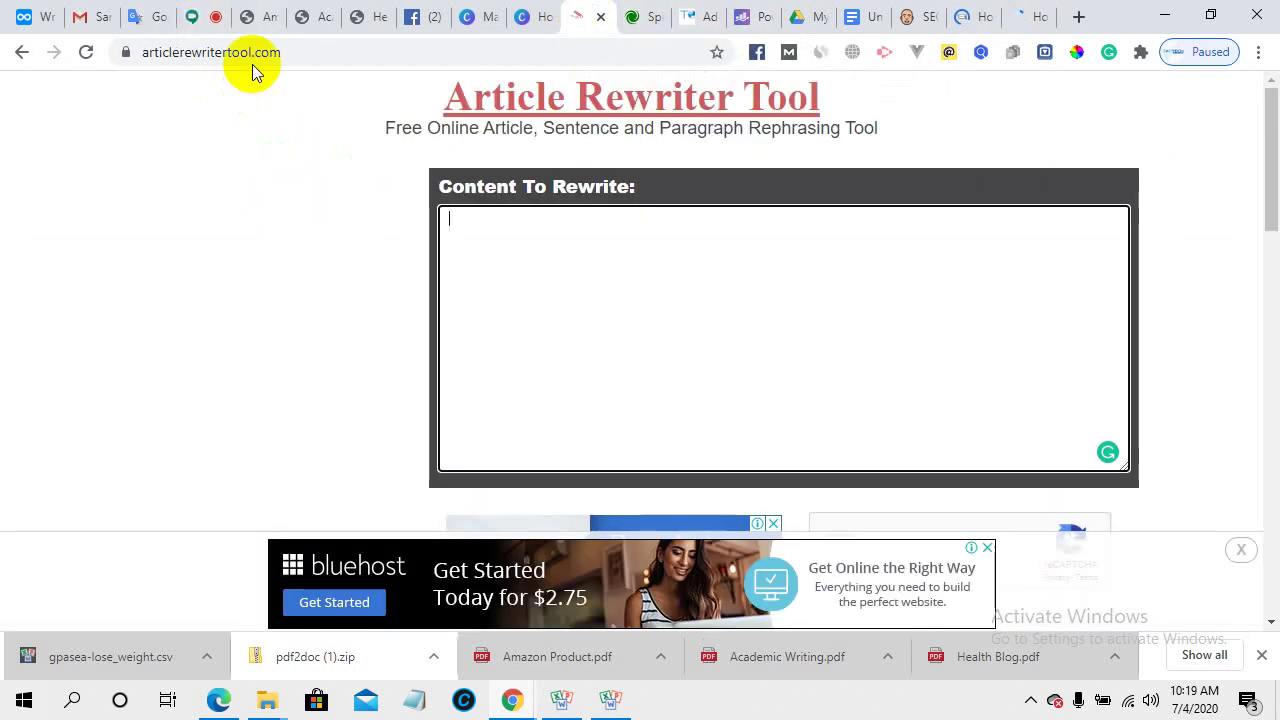
left_click(131, 10)
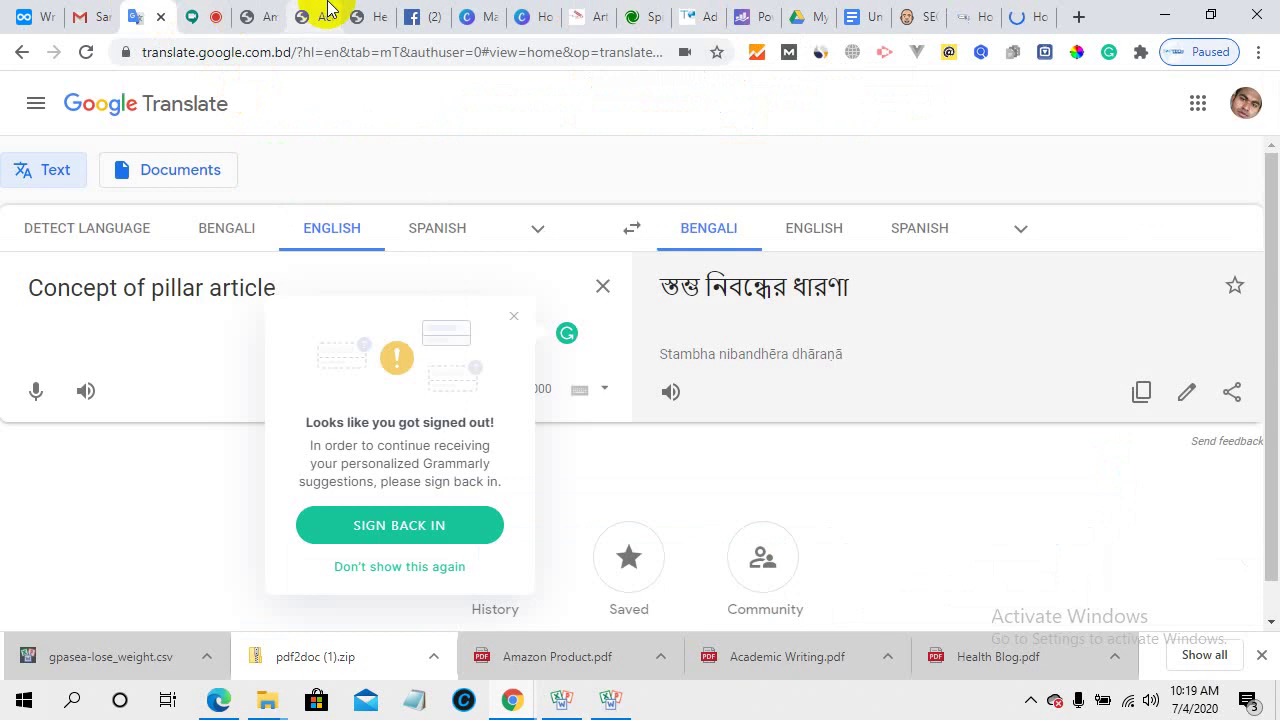
left_click(322, 12)
left_click(315, 52)
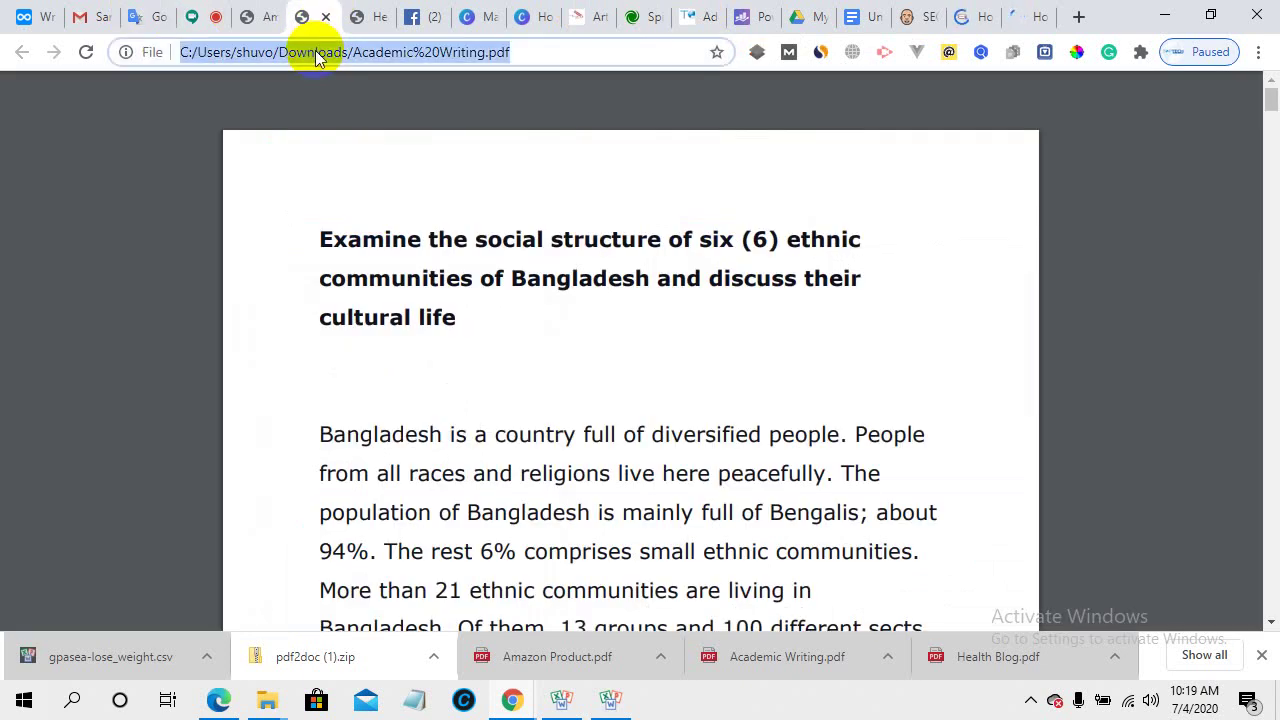
type("wa")
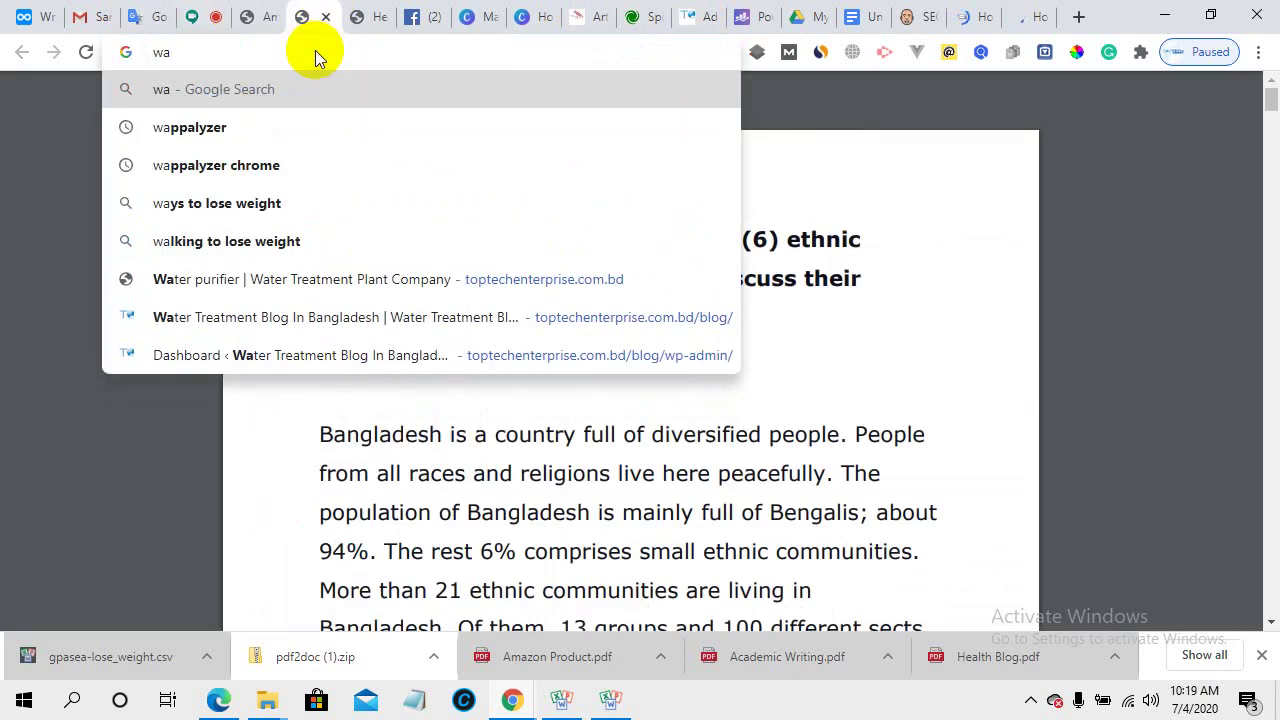
key("BackSpace")
type("ord")
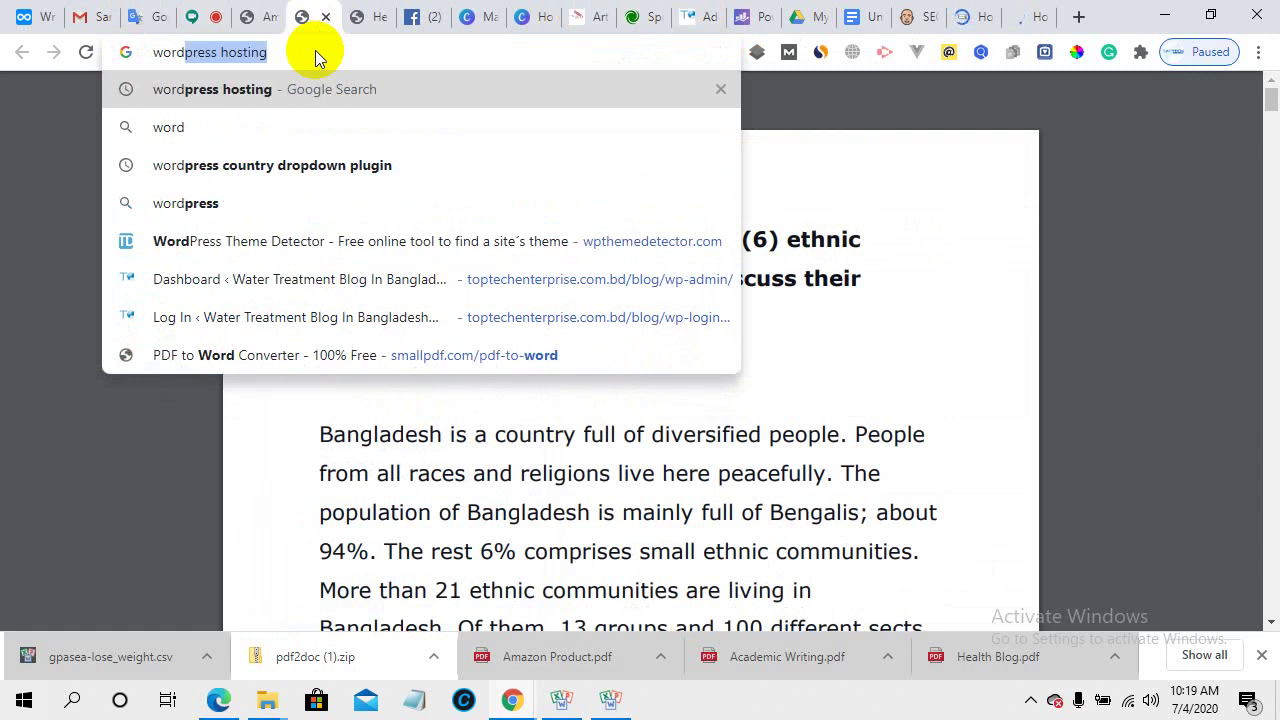
key("BackSpace")
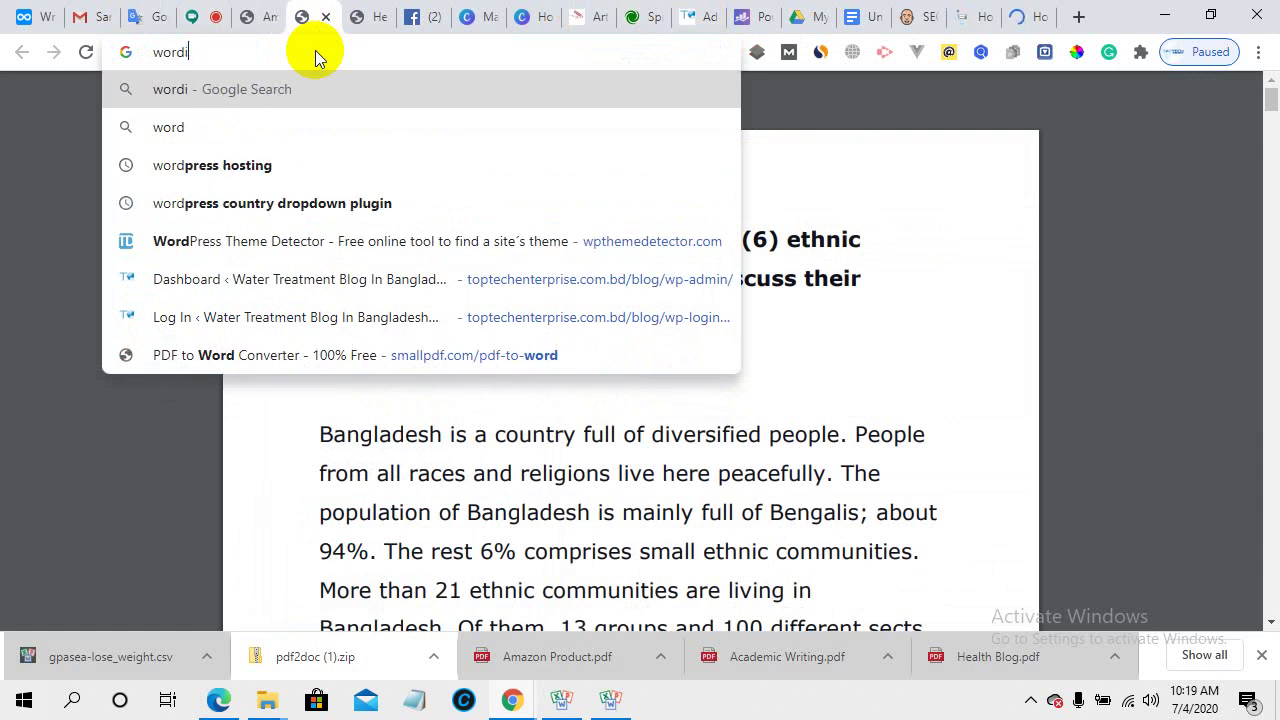
type("i too")
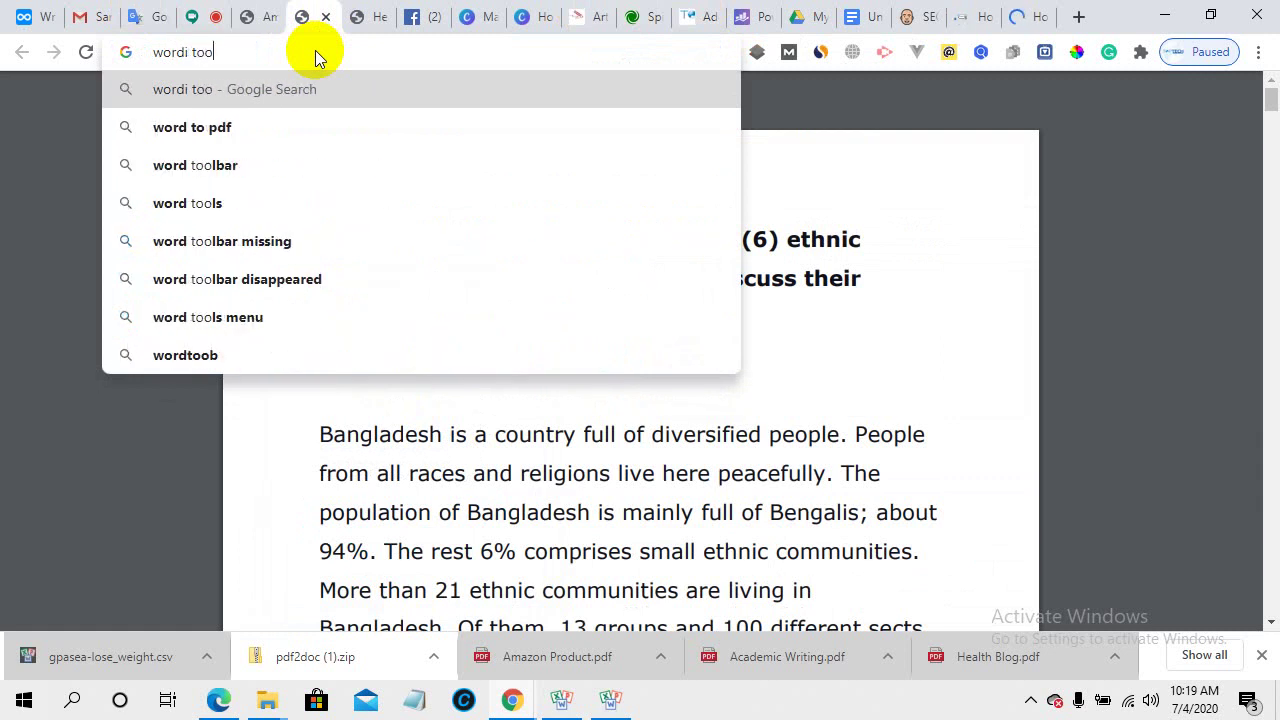
type("ls")
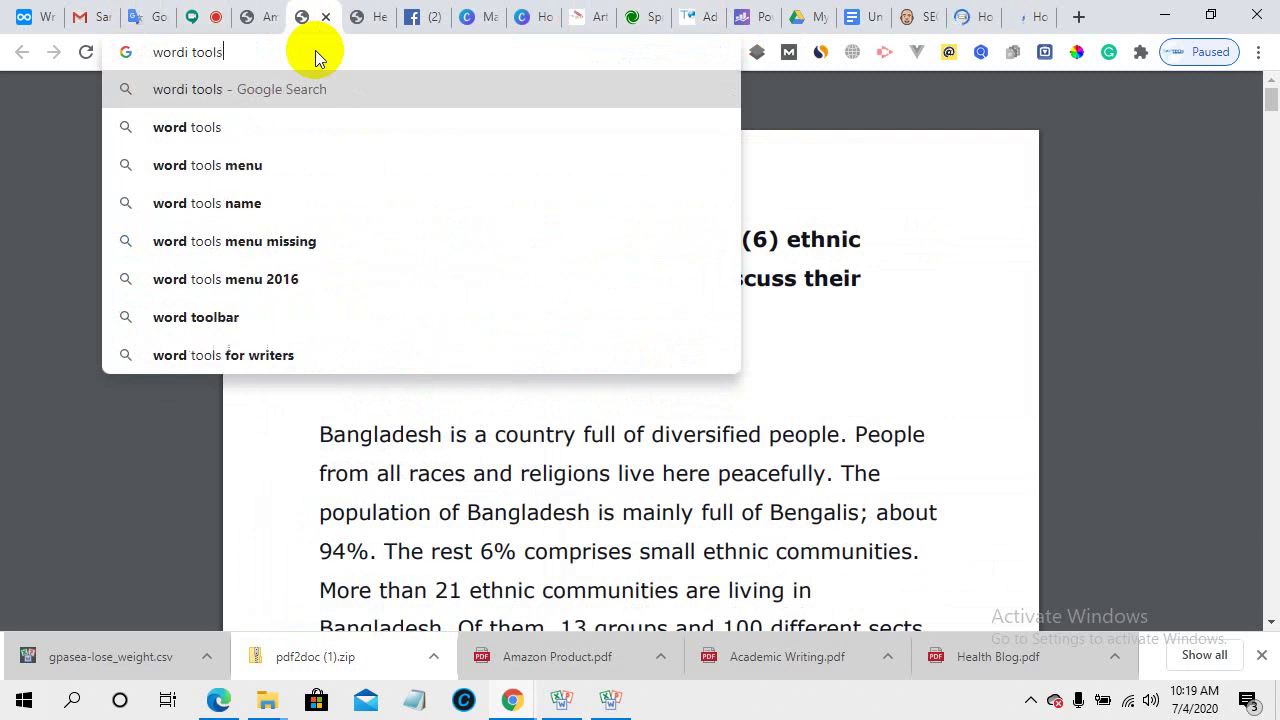
key("Return")
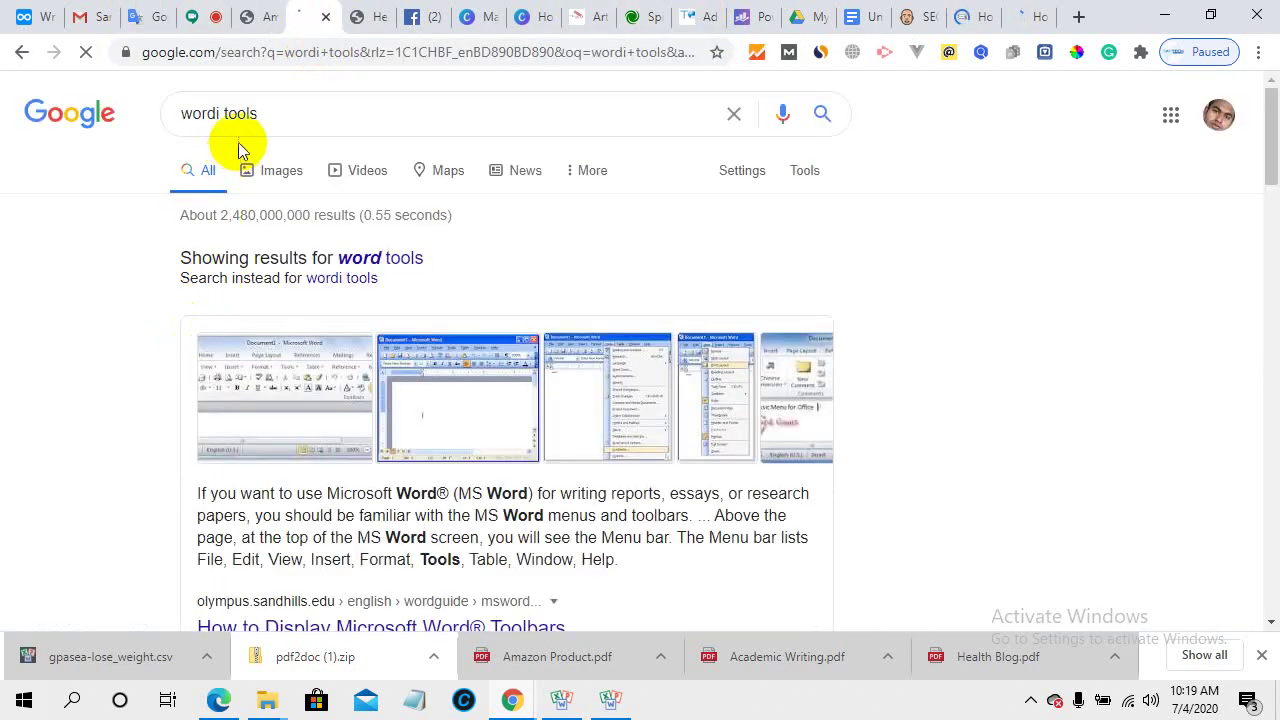
- Refine the query to 'content rewrite paid tools' and run the search
left_click(291, 114)
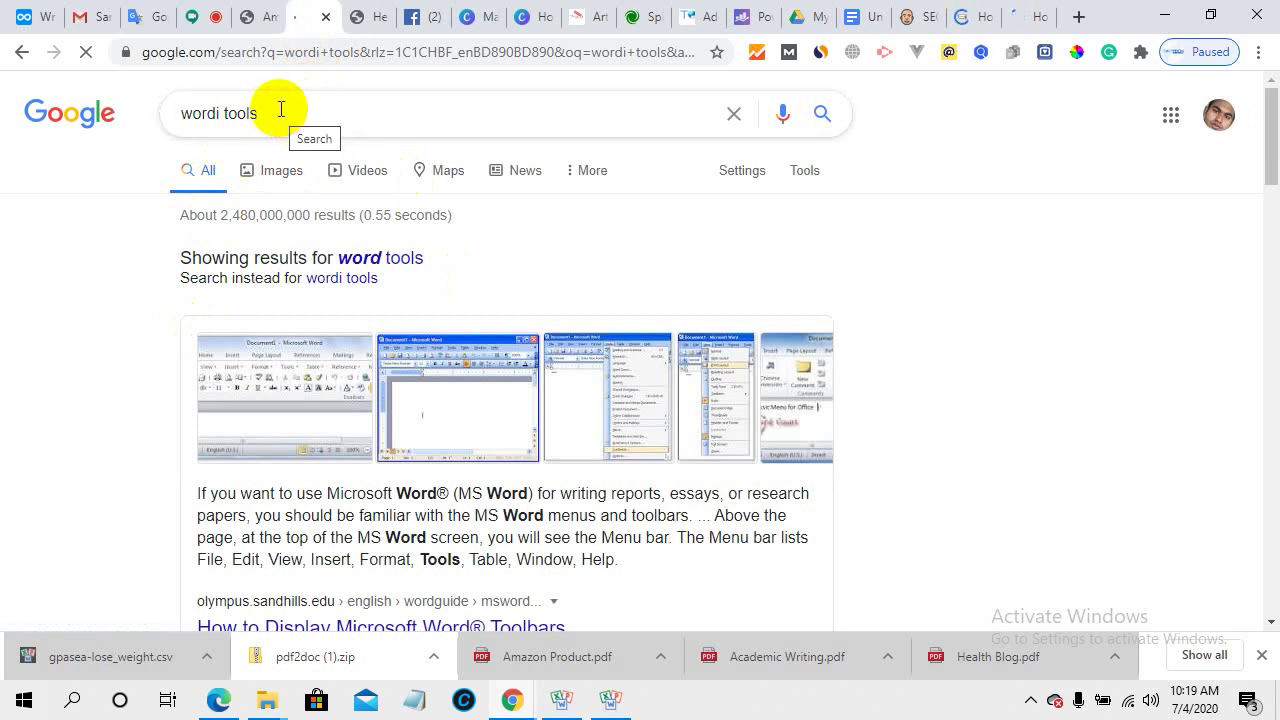
type("c")
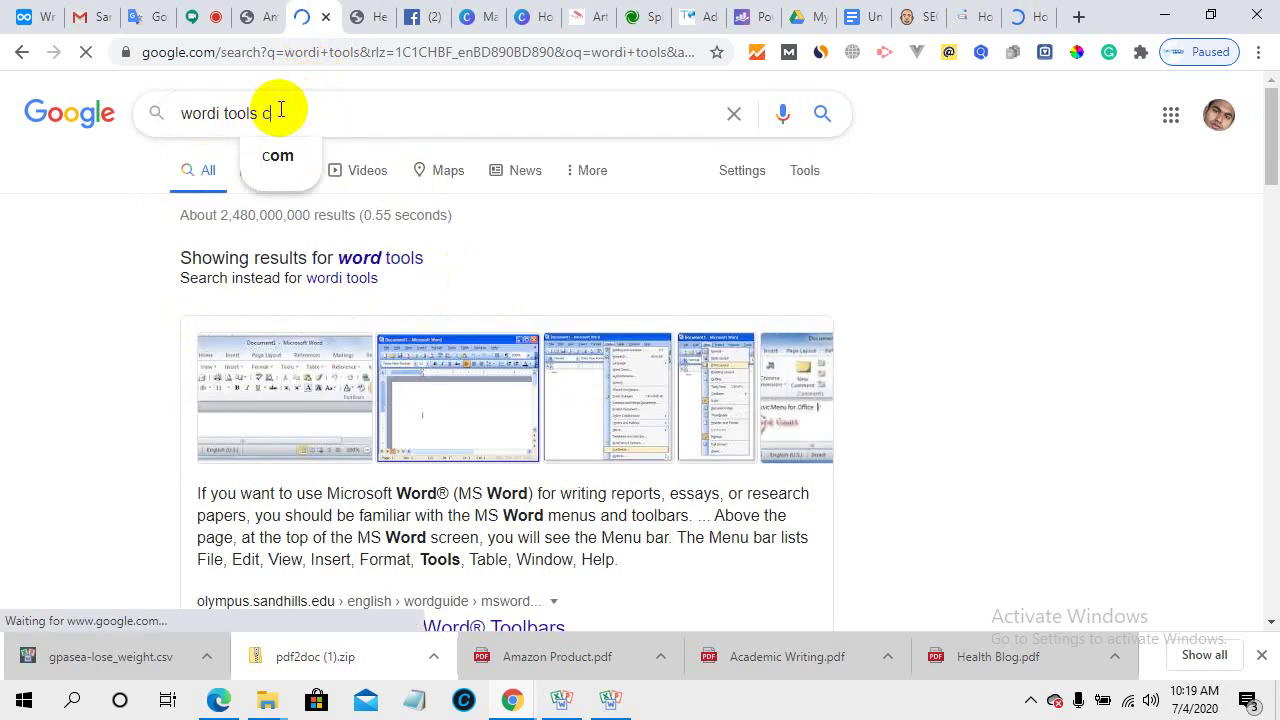
type("on")
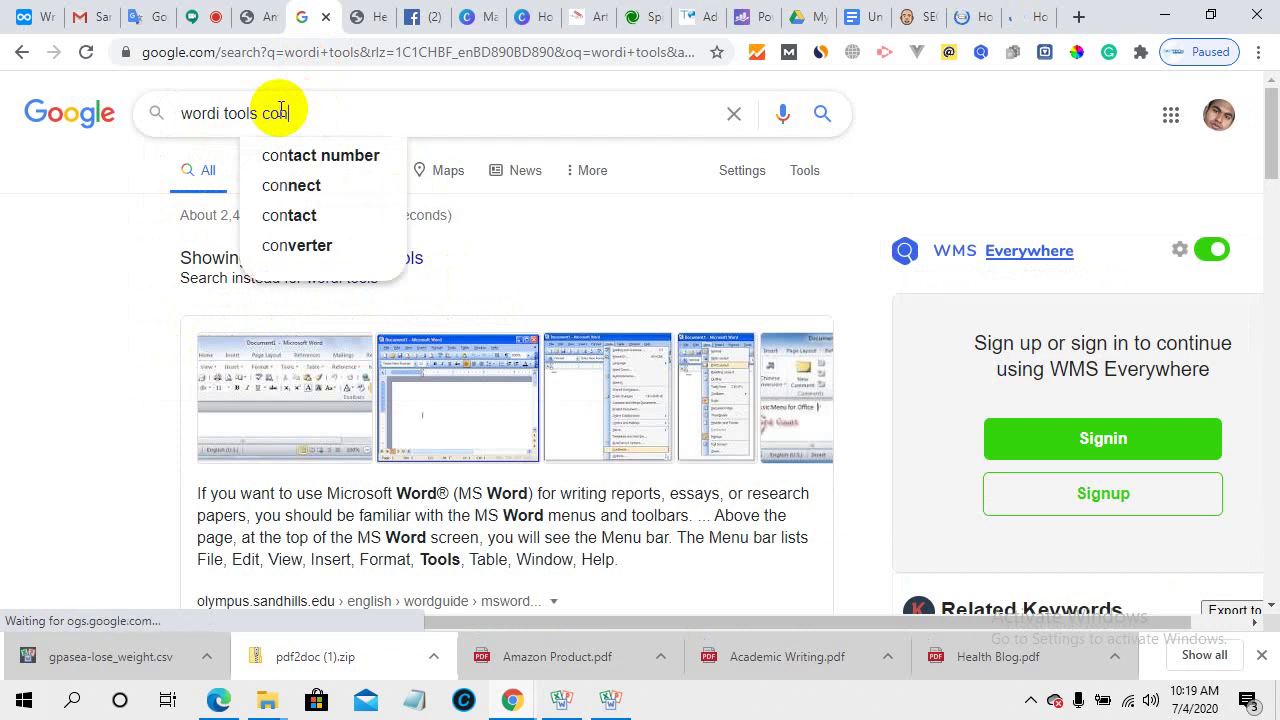
key("BackSpace")
key("BackSpace")
key("BackSpace")
key("BackSpace")
key("BackSpace")
key("BackSpace")
key("BackSpace")
key("BackSpace")
key("BackSpace")
key("BackSpace")
key("BackSpace")
key("BackSpace")
key("BackSpace")
key("BackSpace")
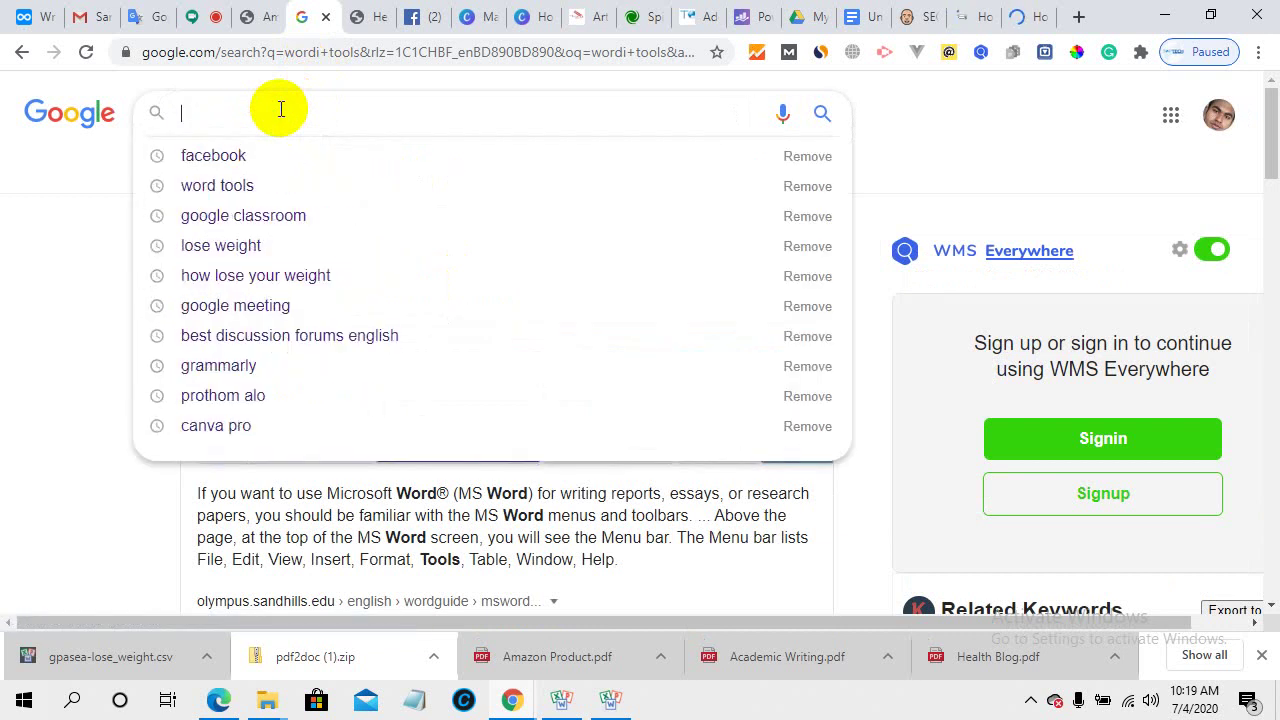
type("c")
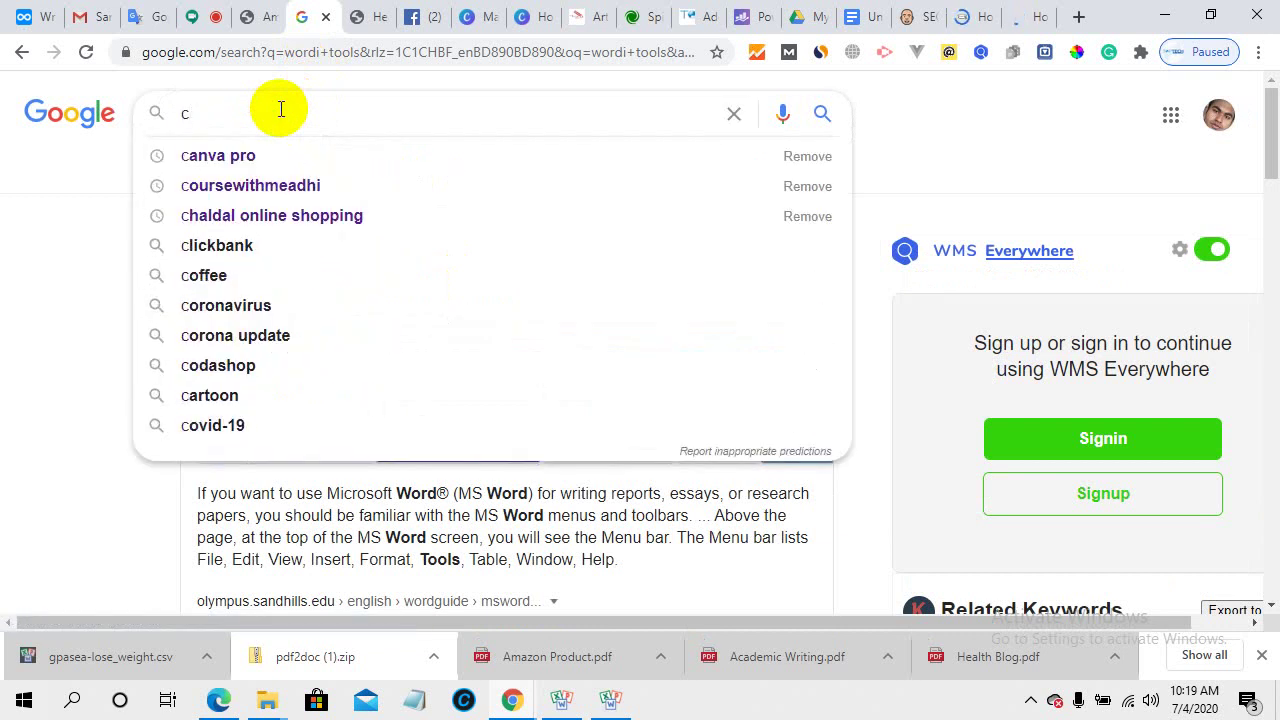
type("onten")
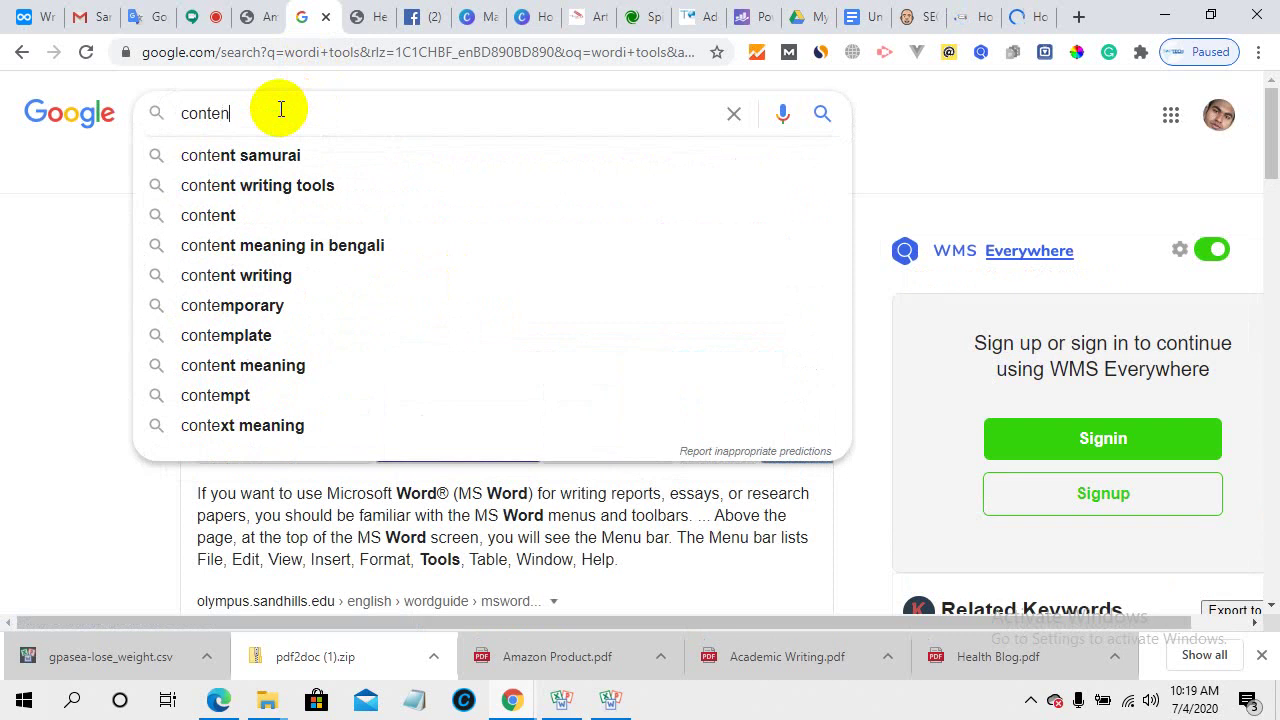
type("t re")
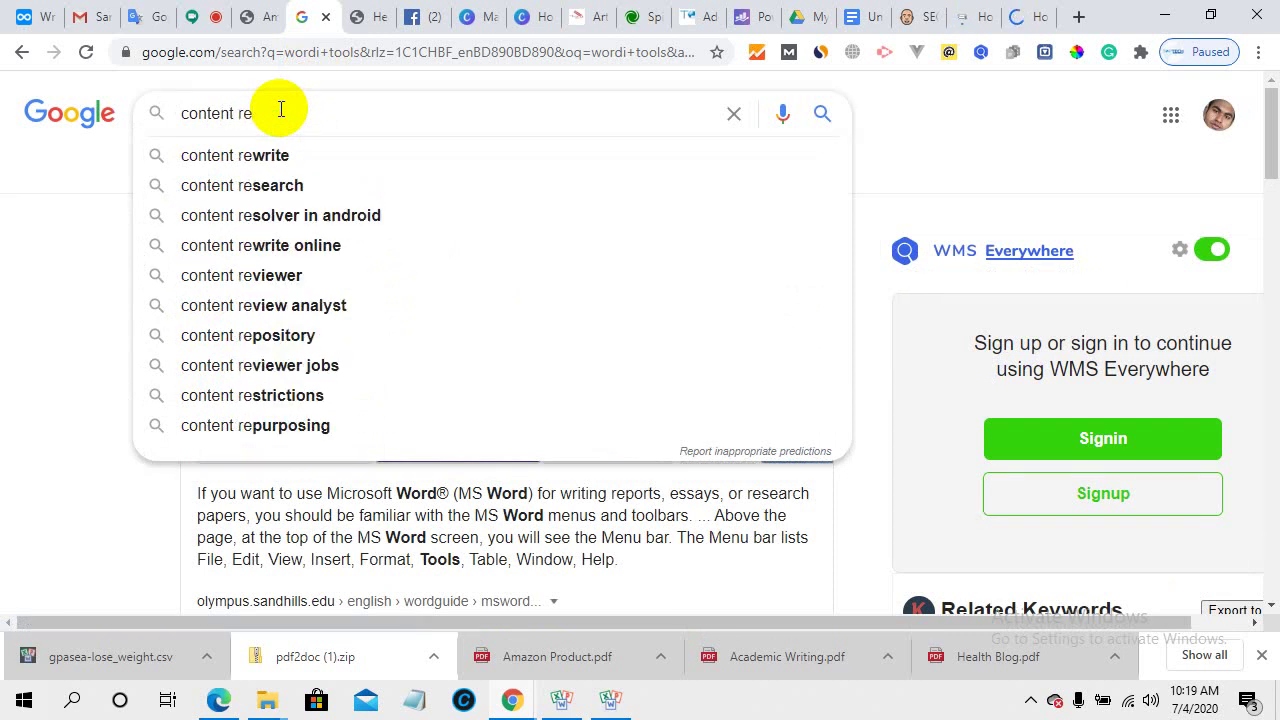
left_click(305, 170)
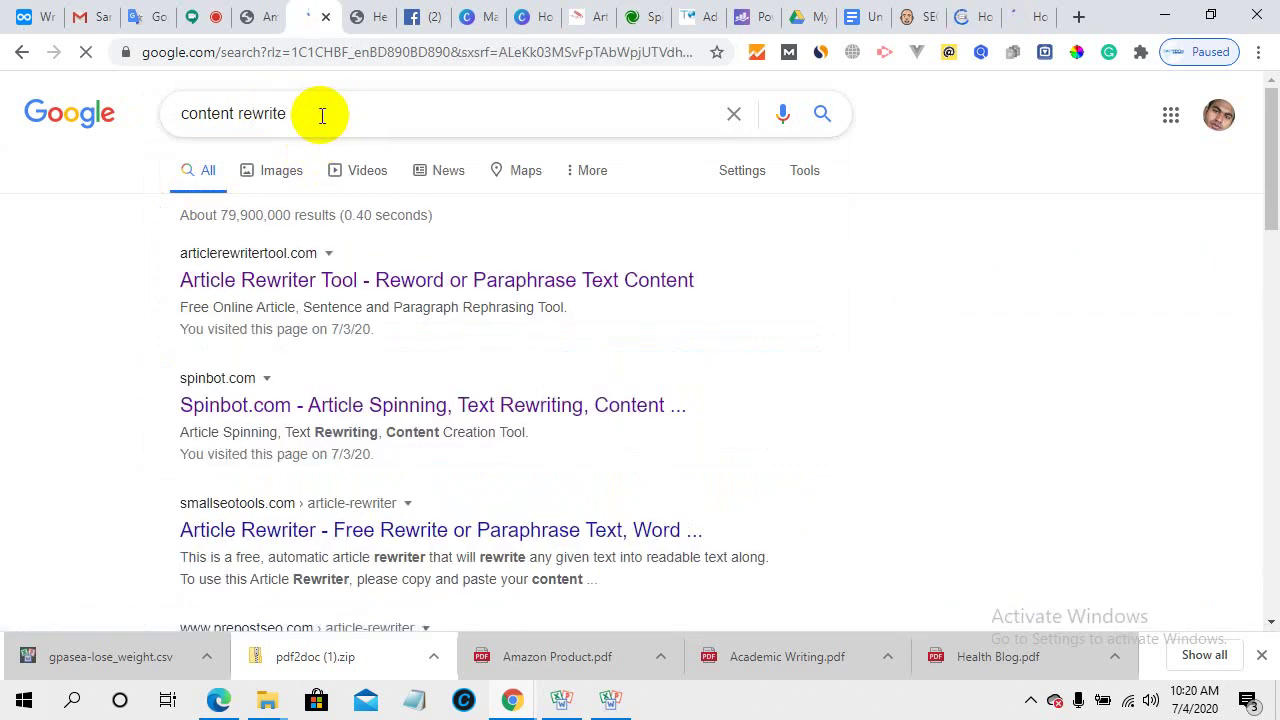
type("pai")
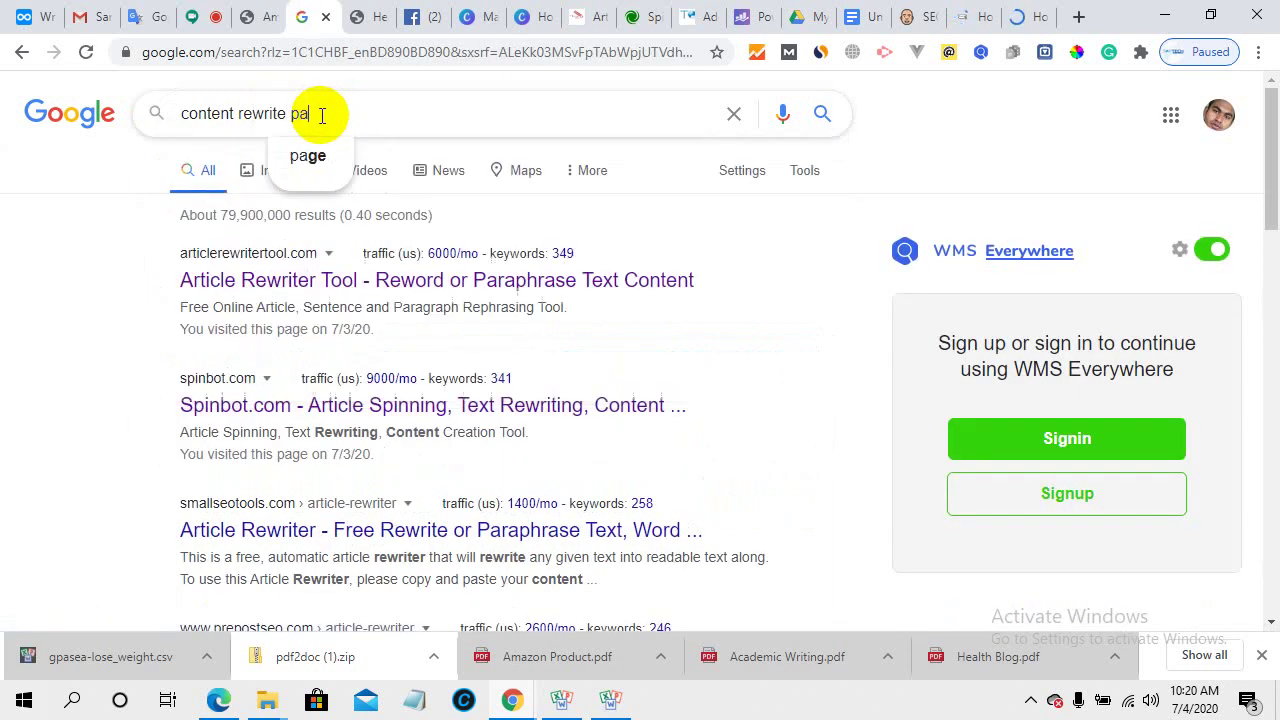
type("d")
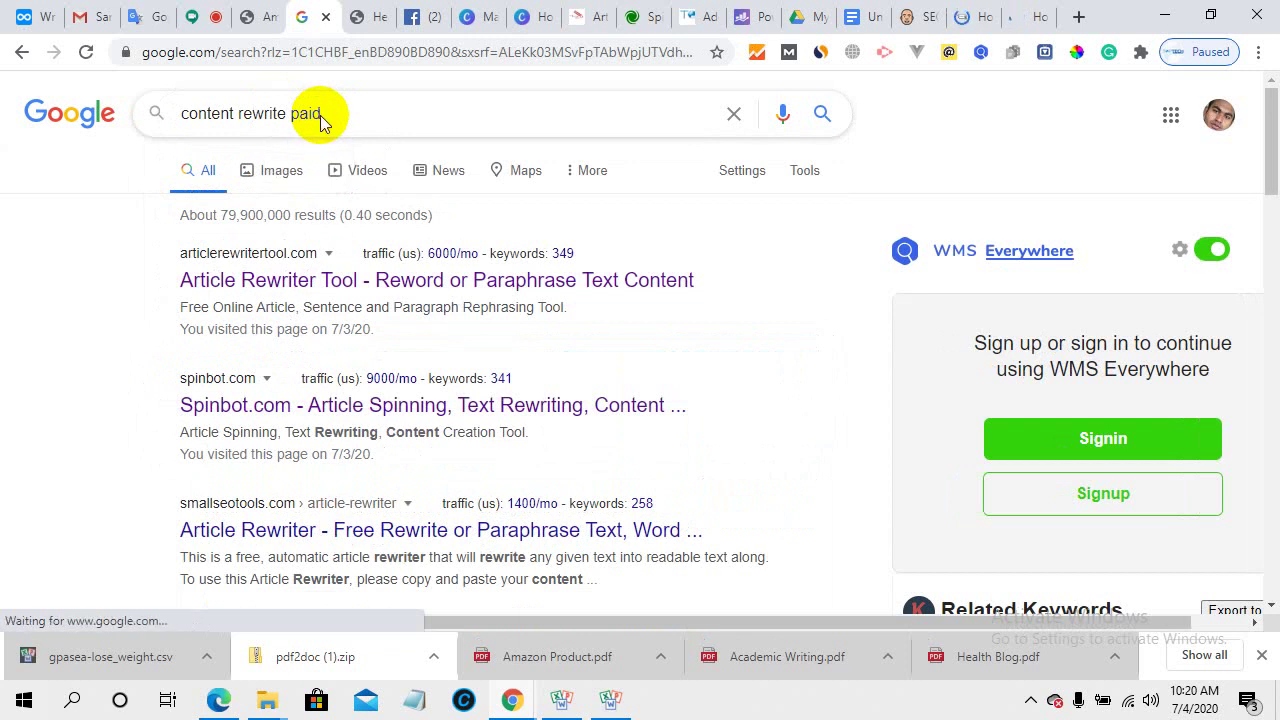
type(" tools")
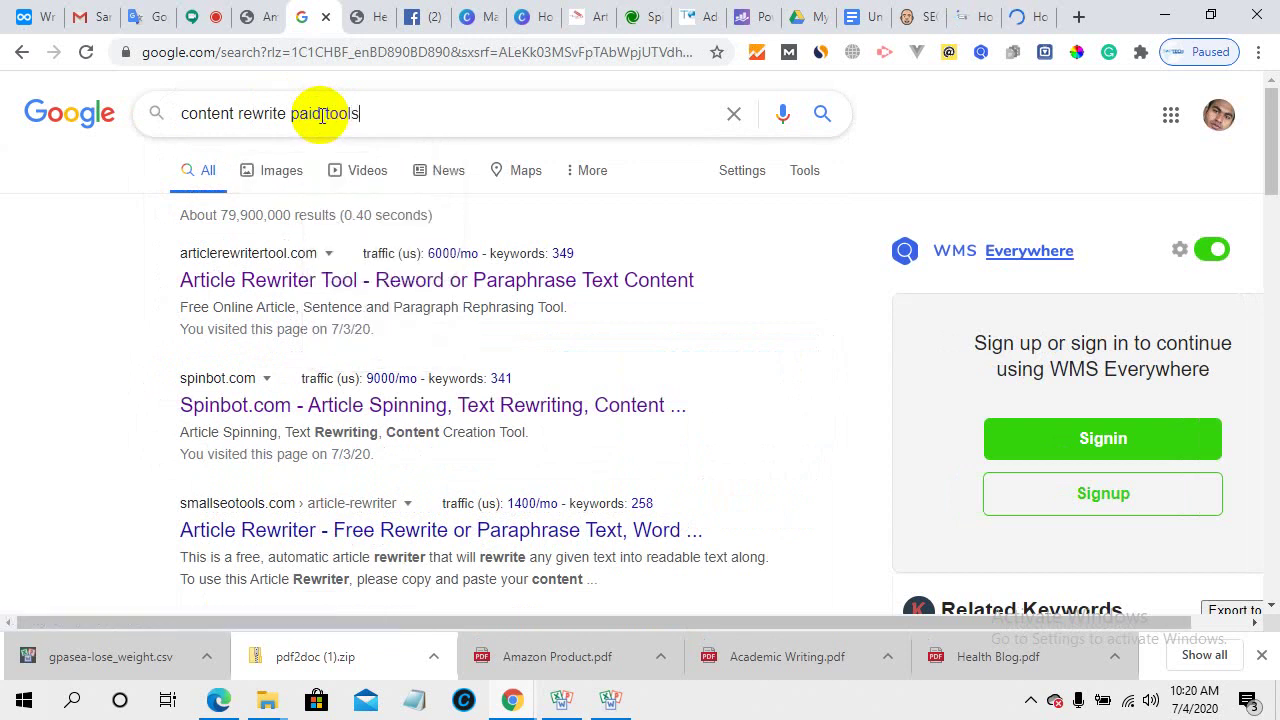
key("Return")
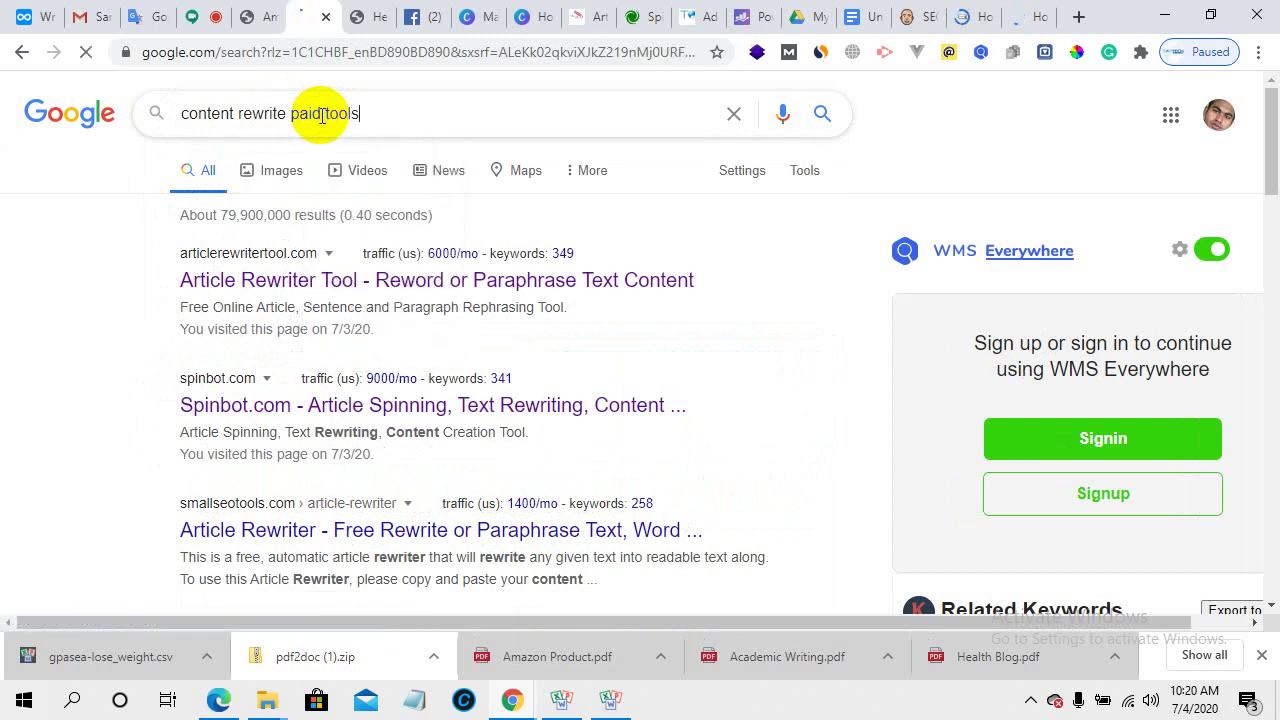
- Copy 'Word AI' from the results and open MyWPLife's '7+ Best Article Rewriter' list
scroll(530, 483, "down", 1)
scroll(530, 483, "down", 1)
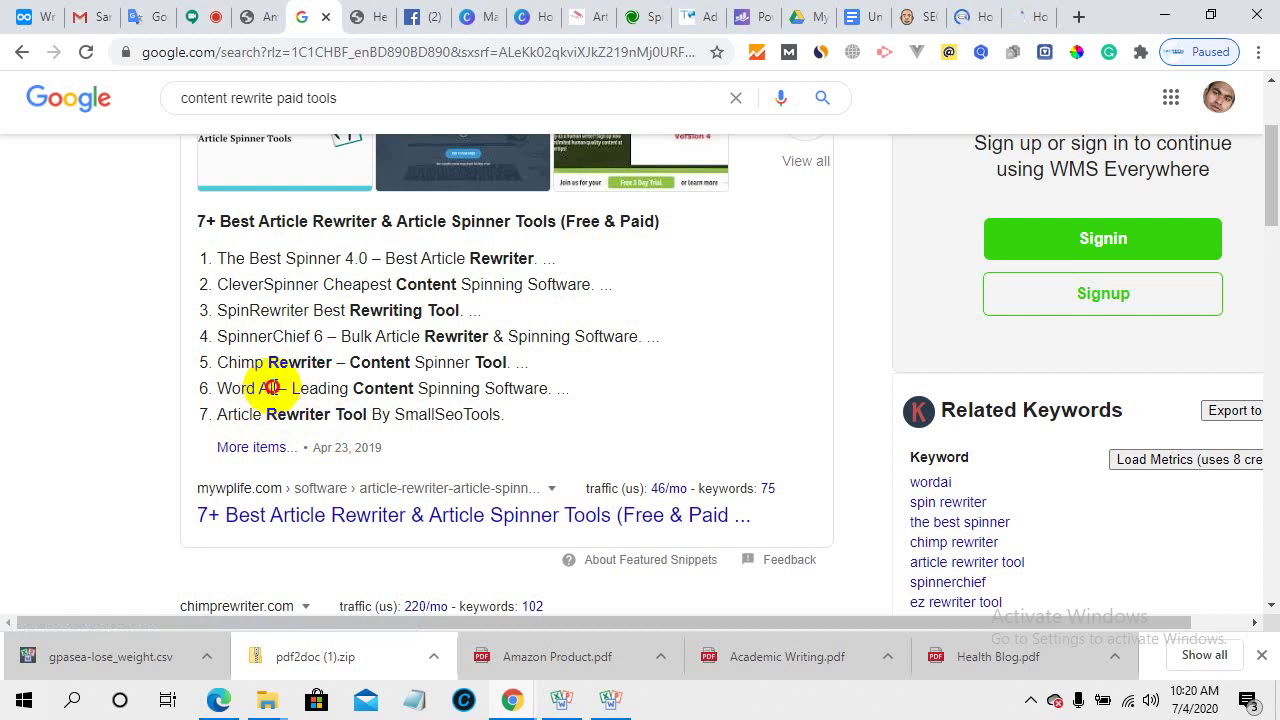
left_click_drag(272, 388, 206, 391)
right_click(244, 397)
left_click(266, 414)
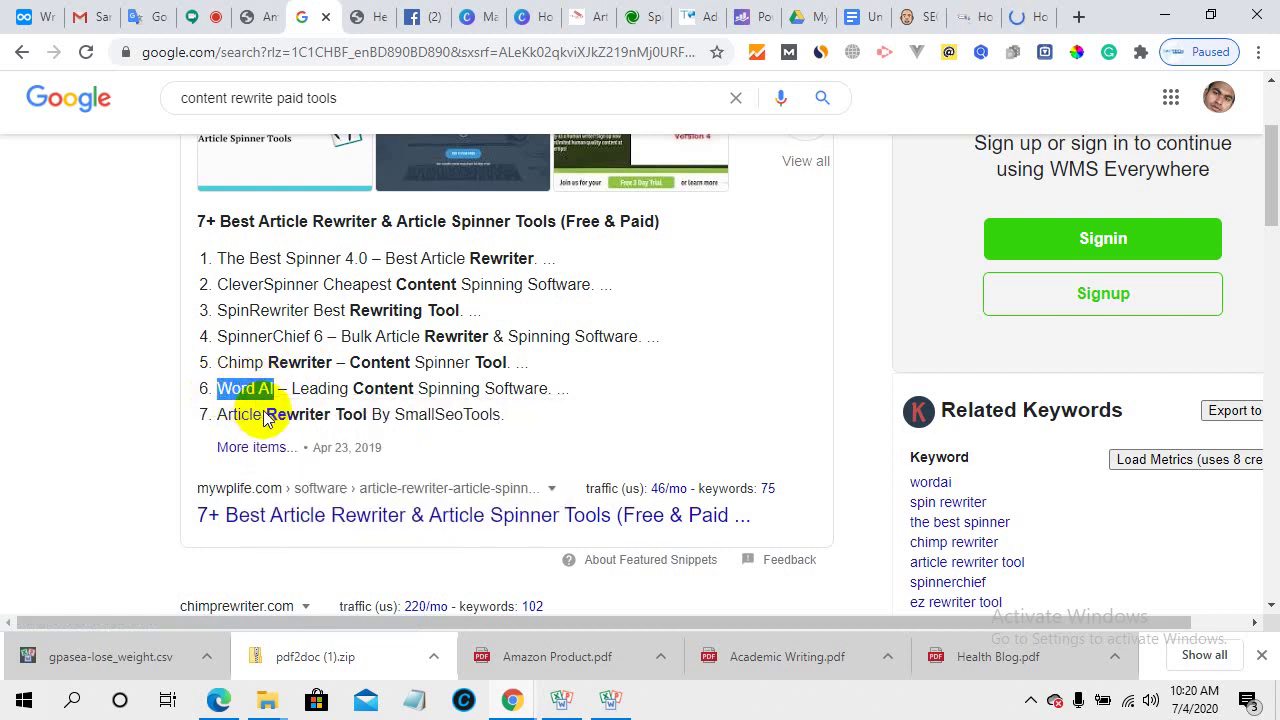
left_click(337, 512)
scroll(428, 430, "down", 3)
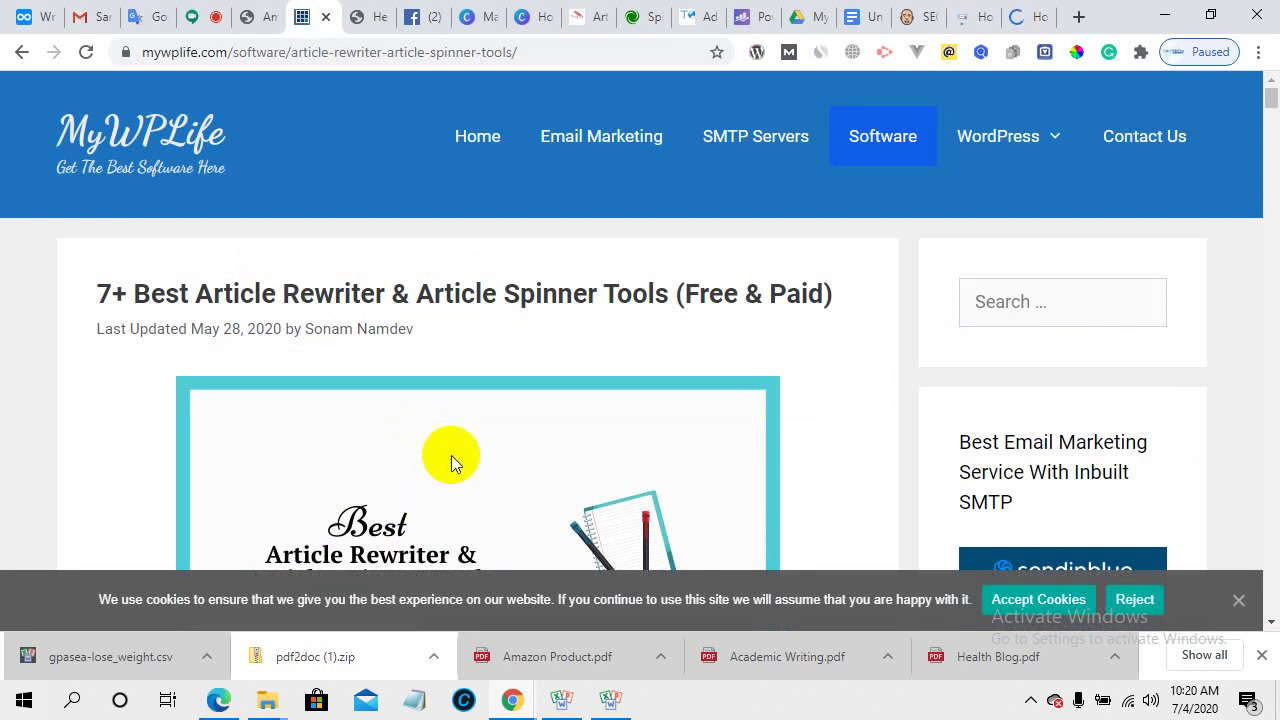
- Switch to the Mobidea Academy tab with the SEO-friendly content article
left_click(590, 16)
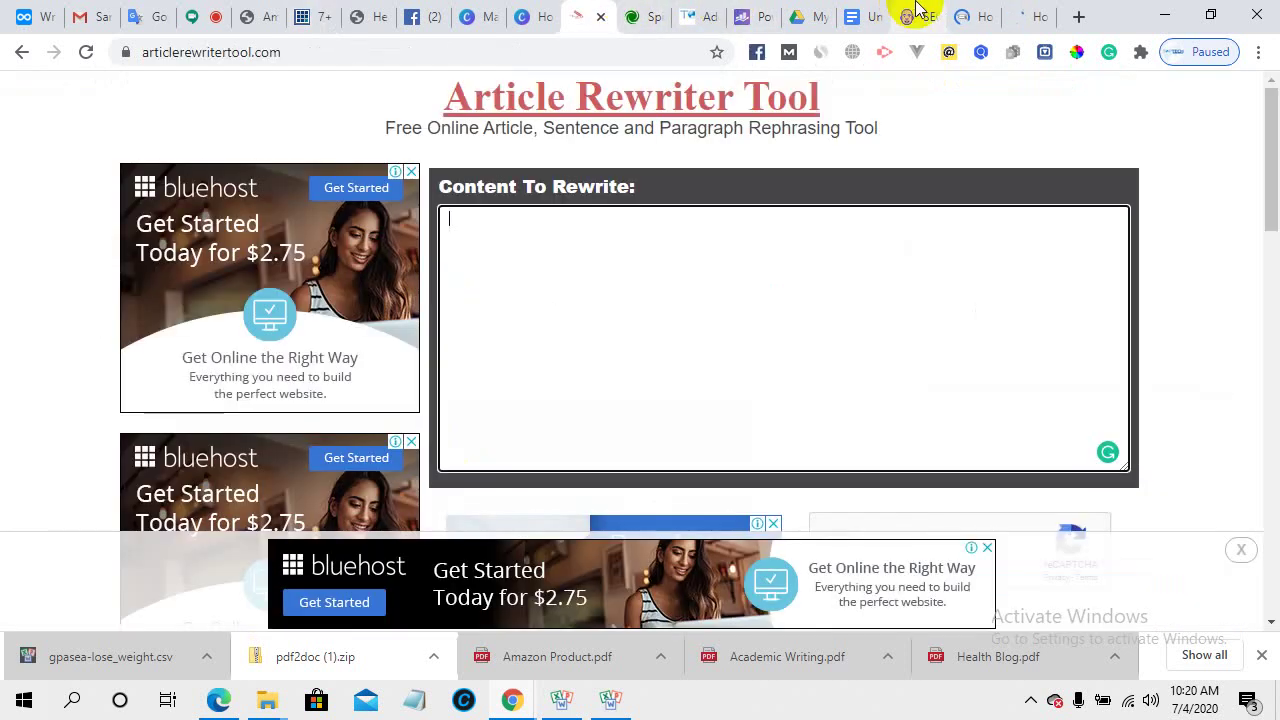
left_click(980, 12)
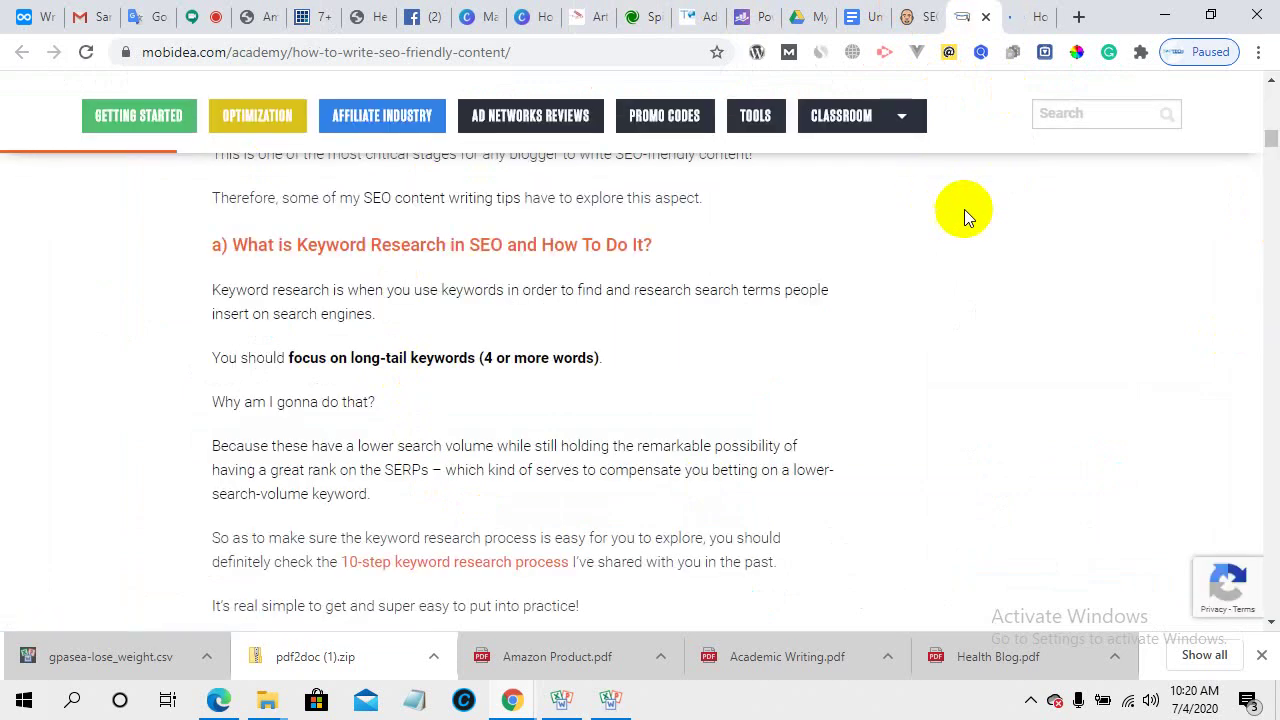
- Copy Mobidea's 'What is Keyword Research' section through the Ubersuggest sentence, then go to Spinbot
scroll(492, 289, "down", 3)
scroll(235, 320, "up", 3)
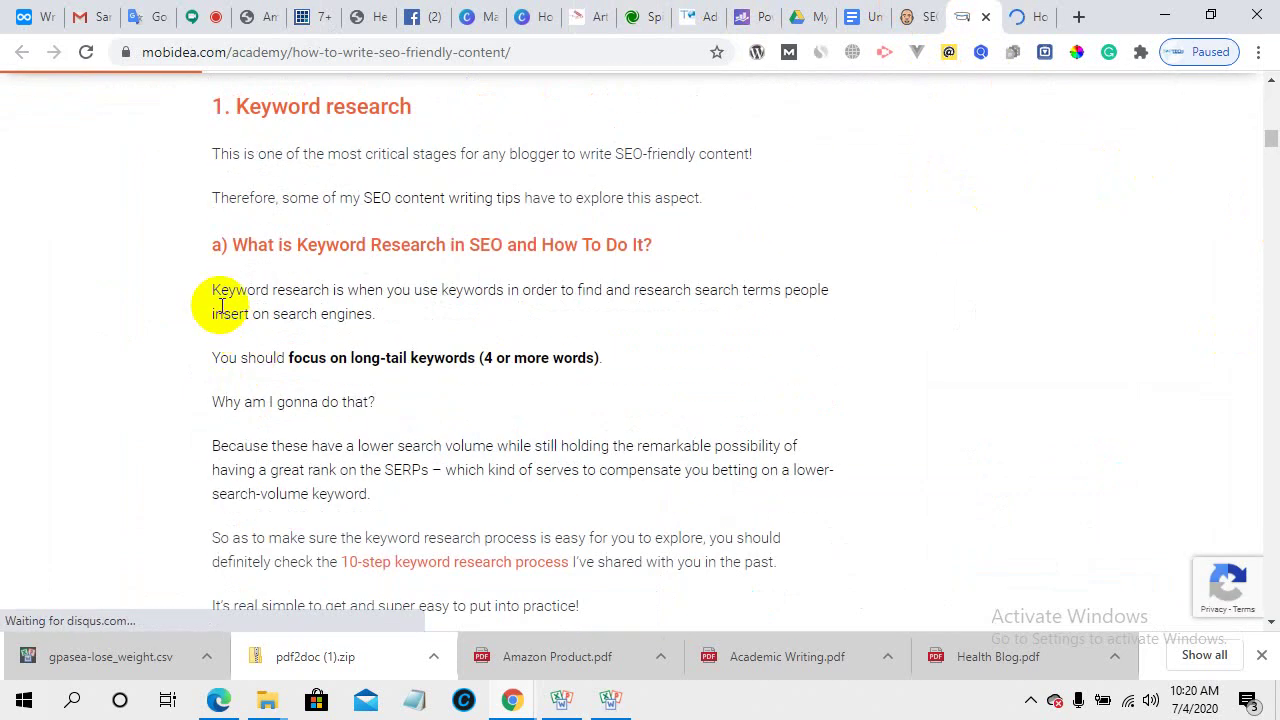
left_click_drag(210, 240, 380, 345)
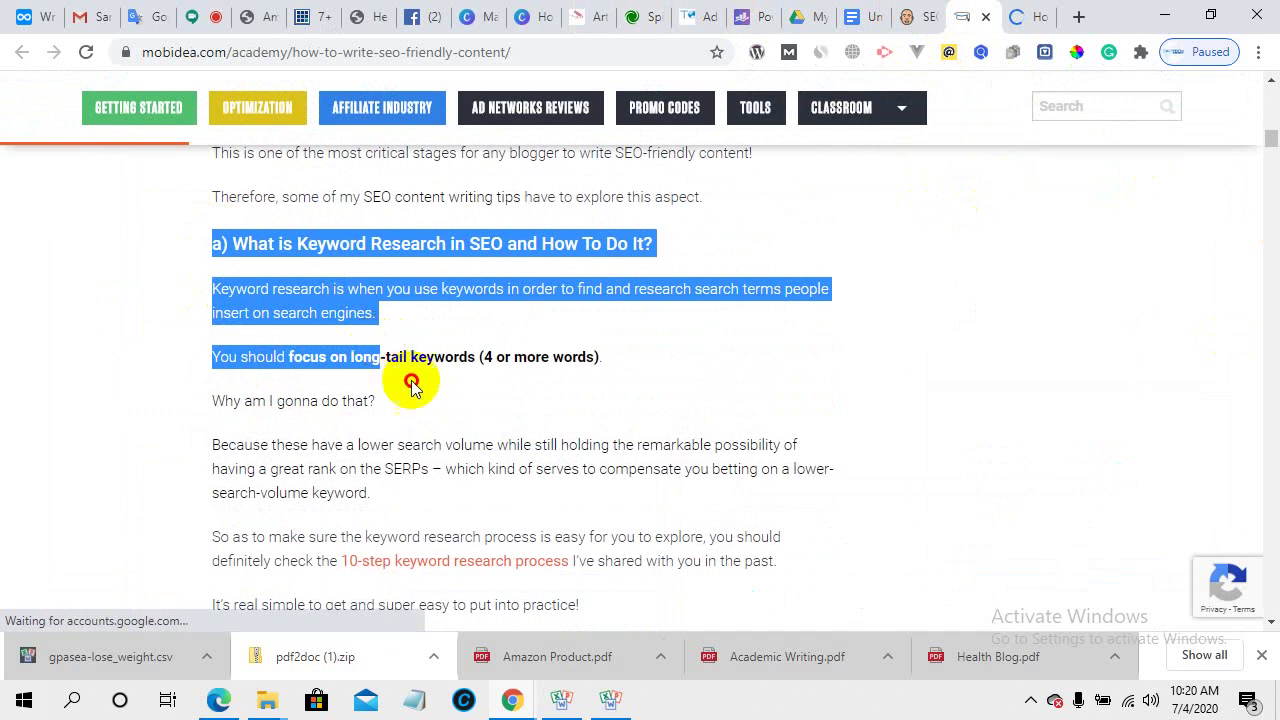
scroll(450, 450, "down", 2)
left_click_drag(448, 462, 351, 480)
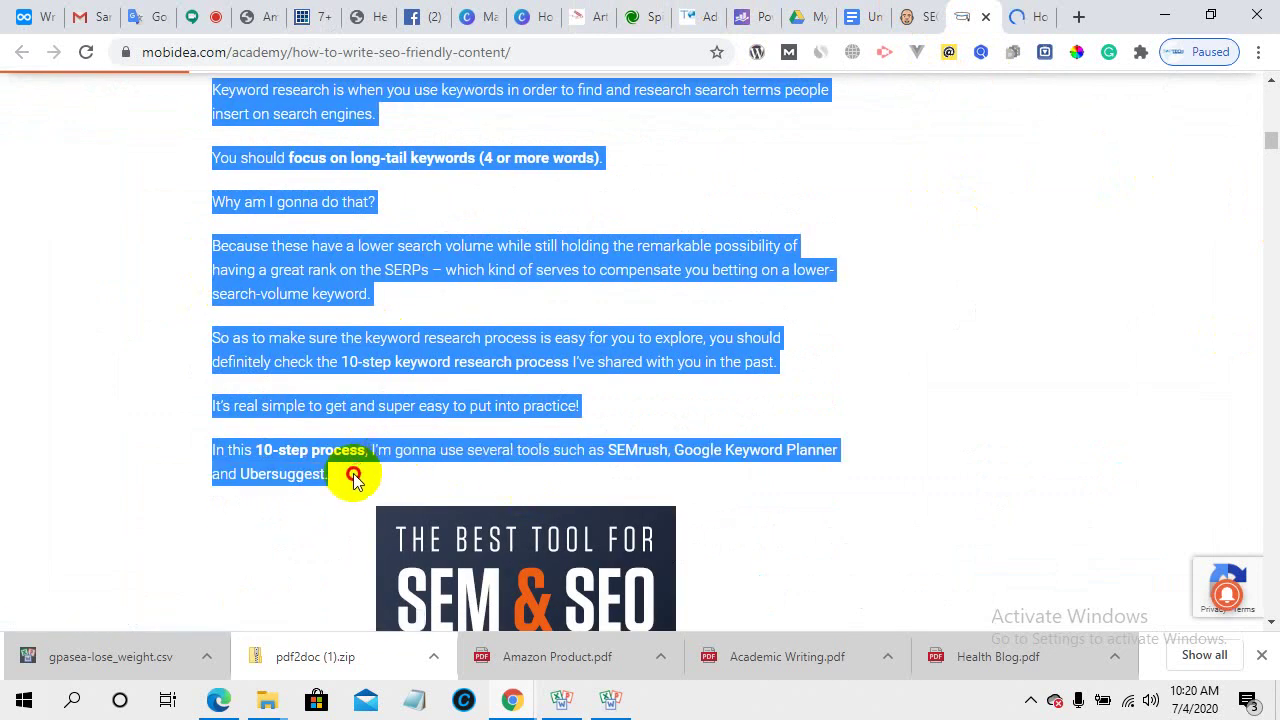
right_click(402, 346)
left_click(431, 356)
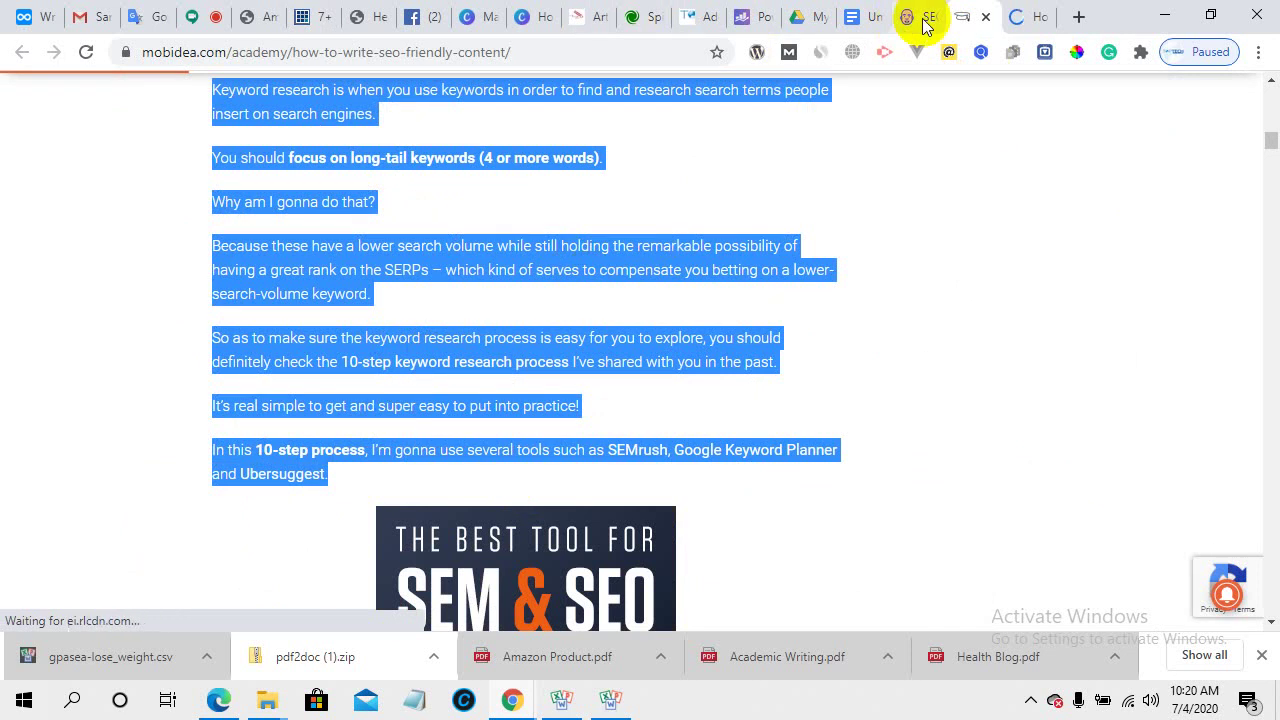
left_click(638, 17)
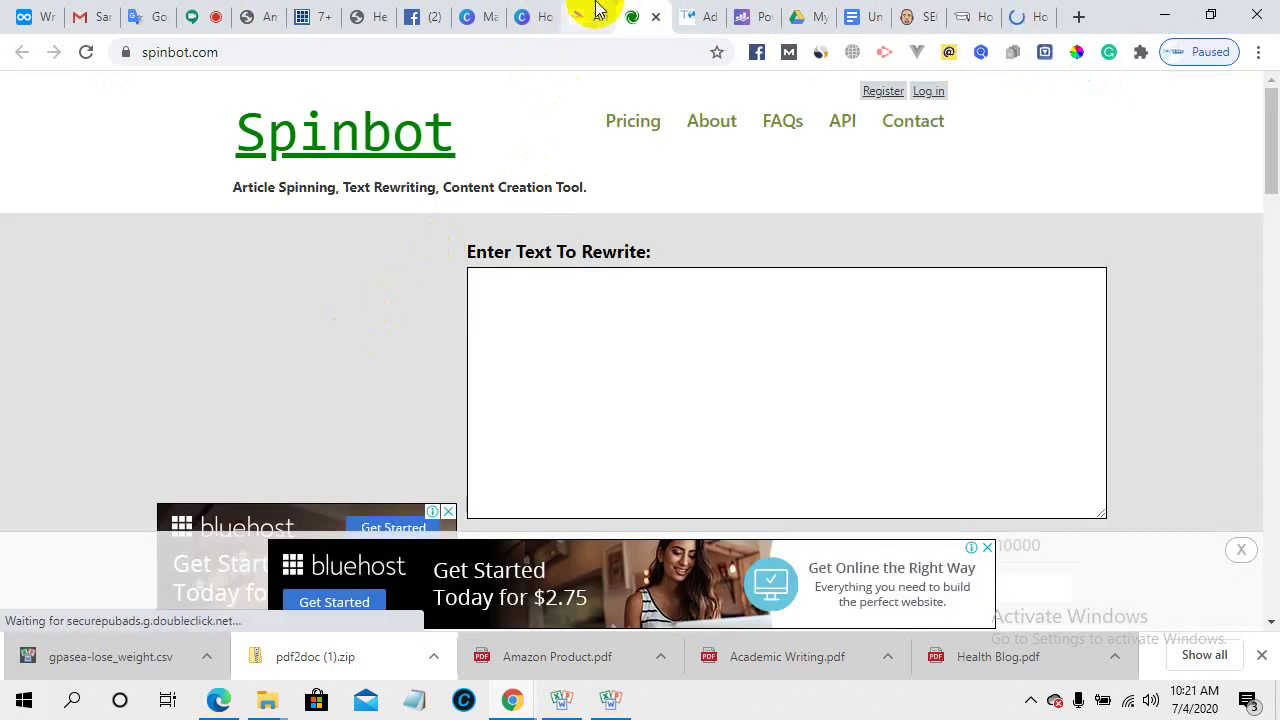
- Paste the keyword research passage into Article Rewriter's Content To Rewrite box and tick 'I'm not a robot'
left_click(590, 12)
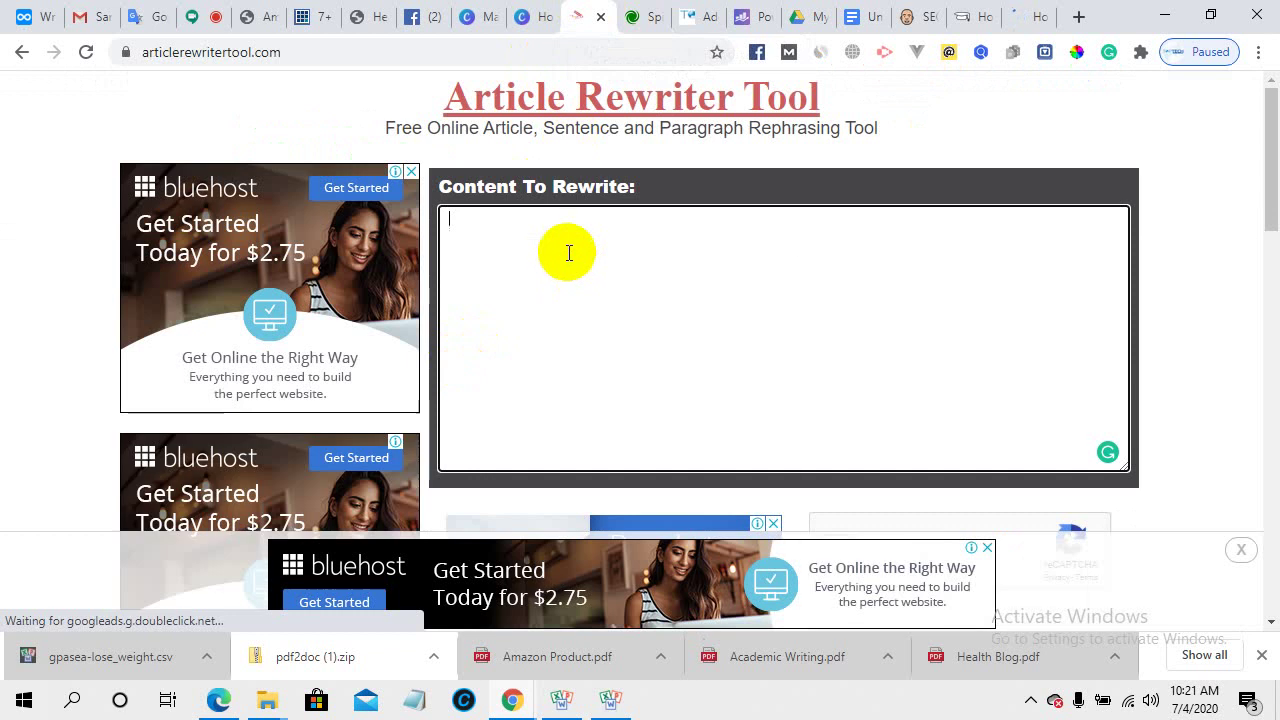
right_click(567, 252)
left_click(614, 404)
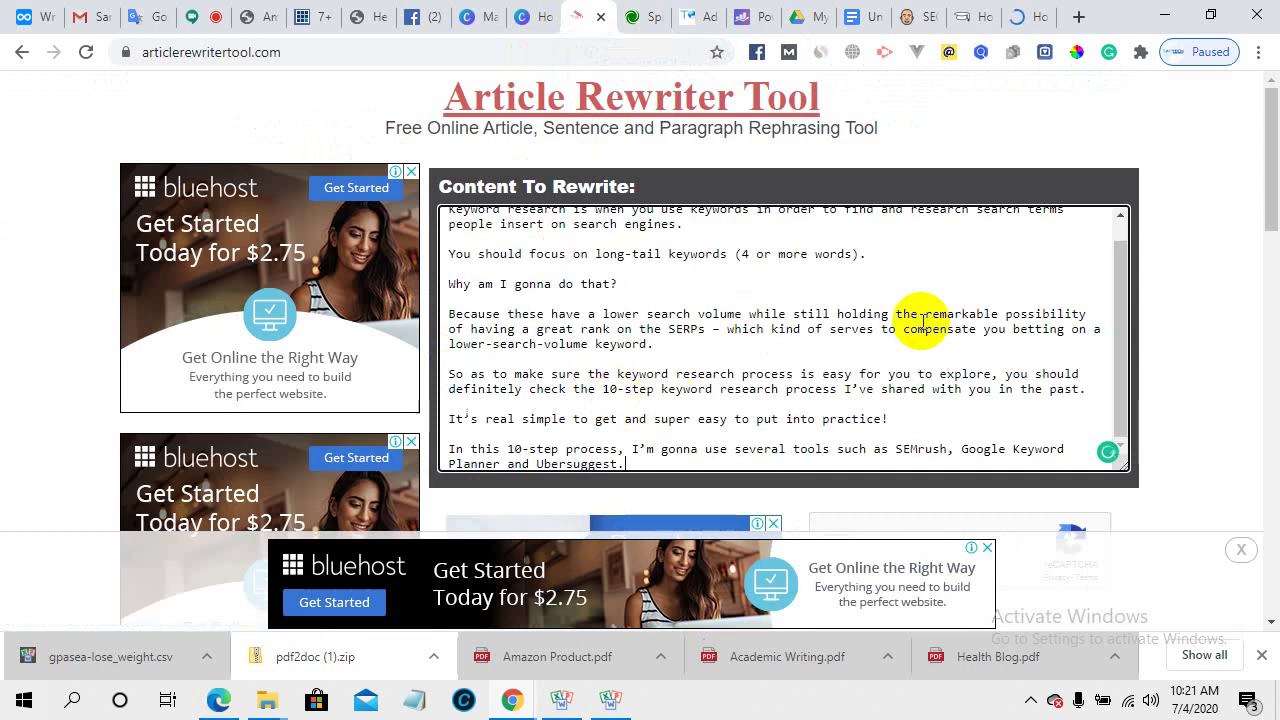
scroll(1203, 354, "down", 3)
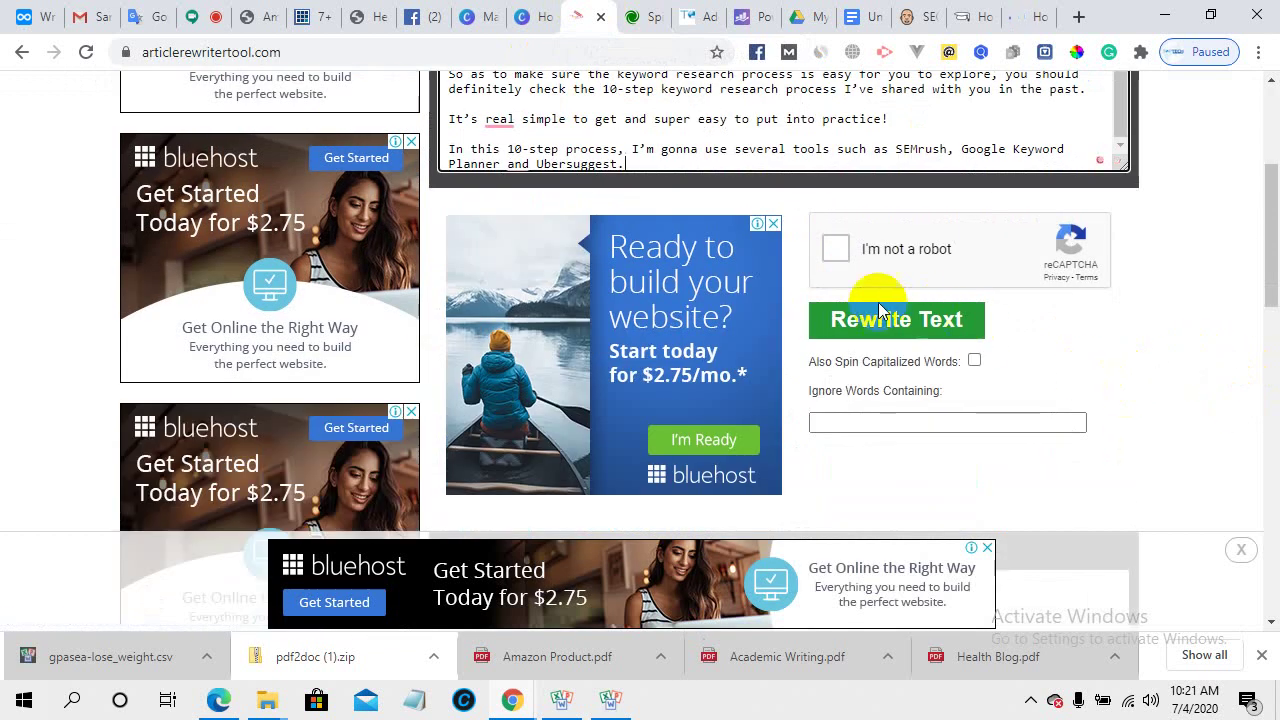
left_click(836, 250)
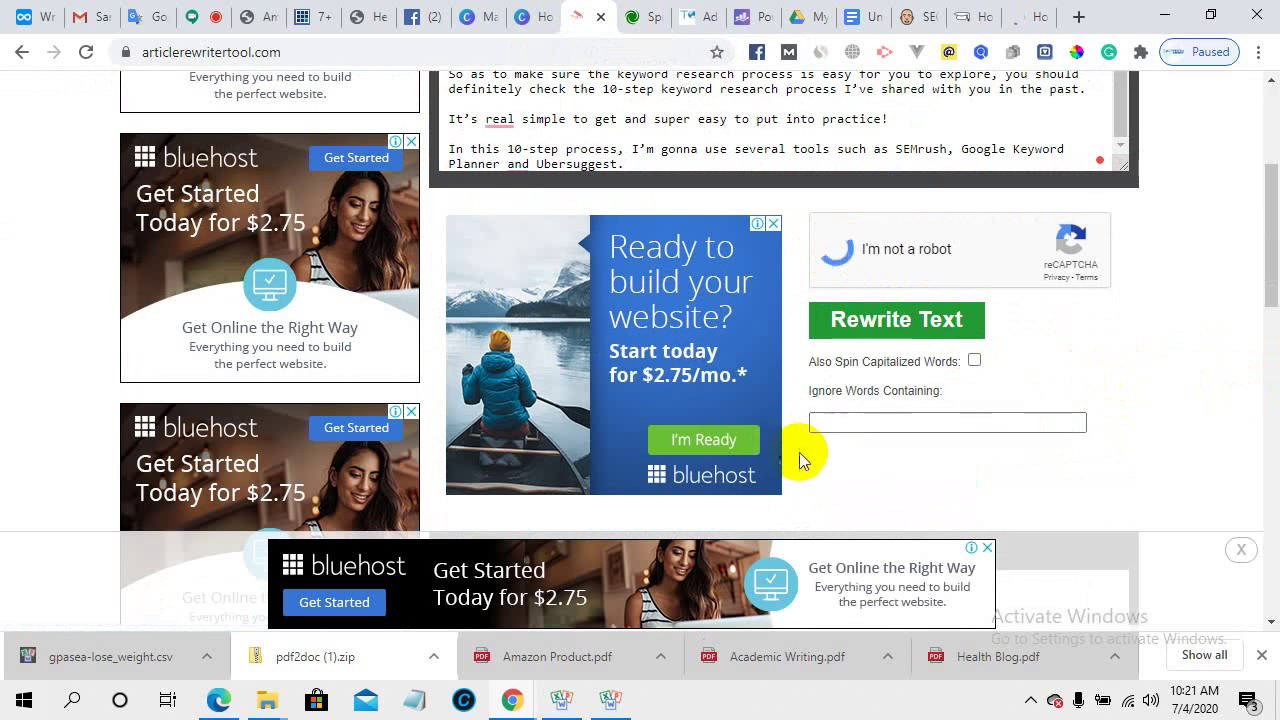
scroll(826, 322, "up", 3)
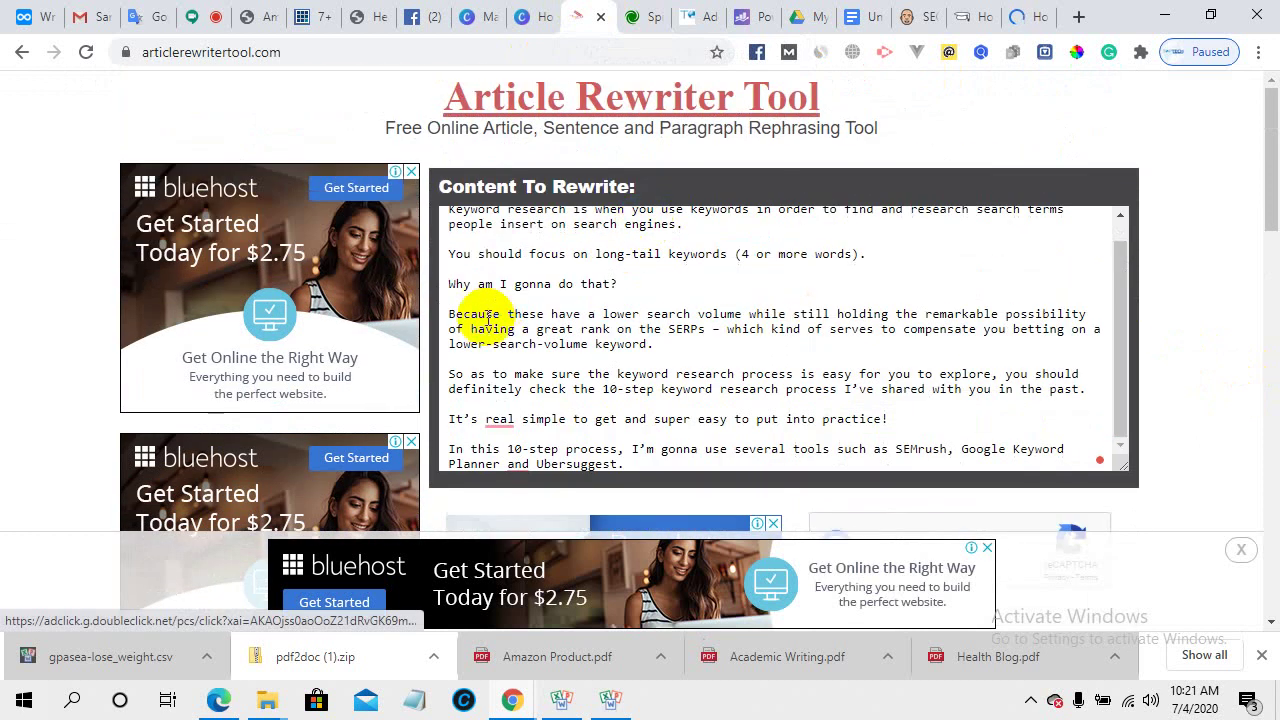
scroll(733, 432, "down", 2)
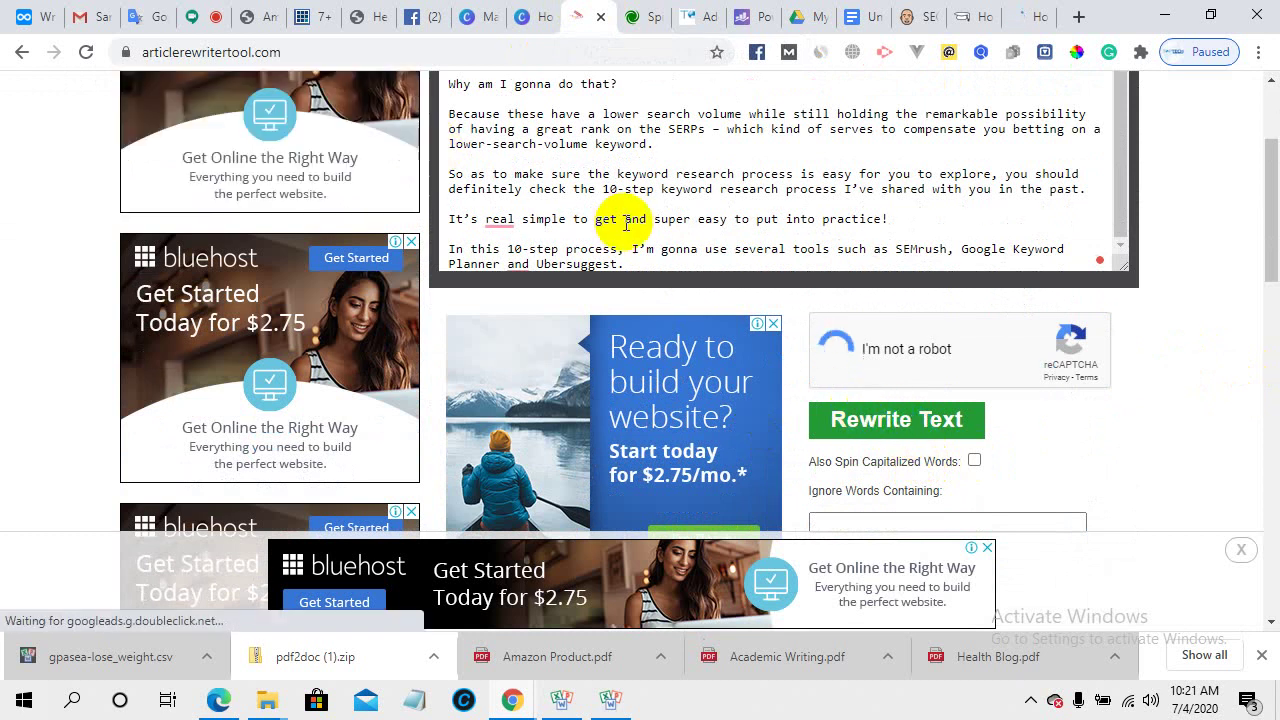
- Check the Google Meet People panel, expanding the last participant, then return to Spinbot
left_click(193, 12)
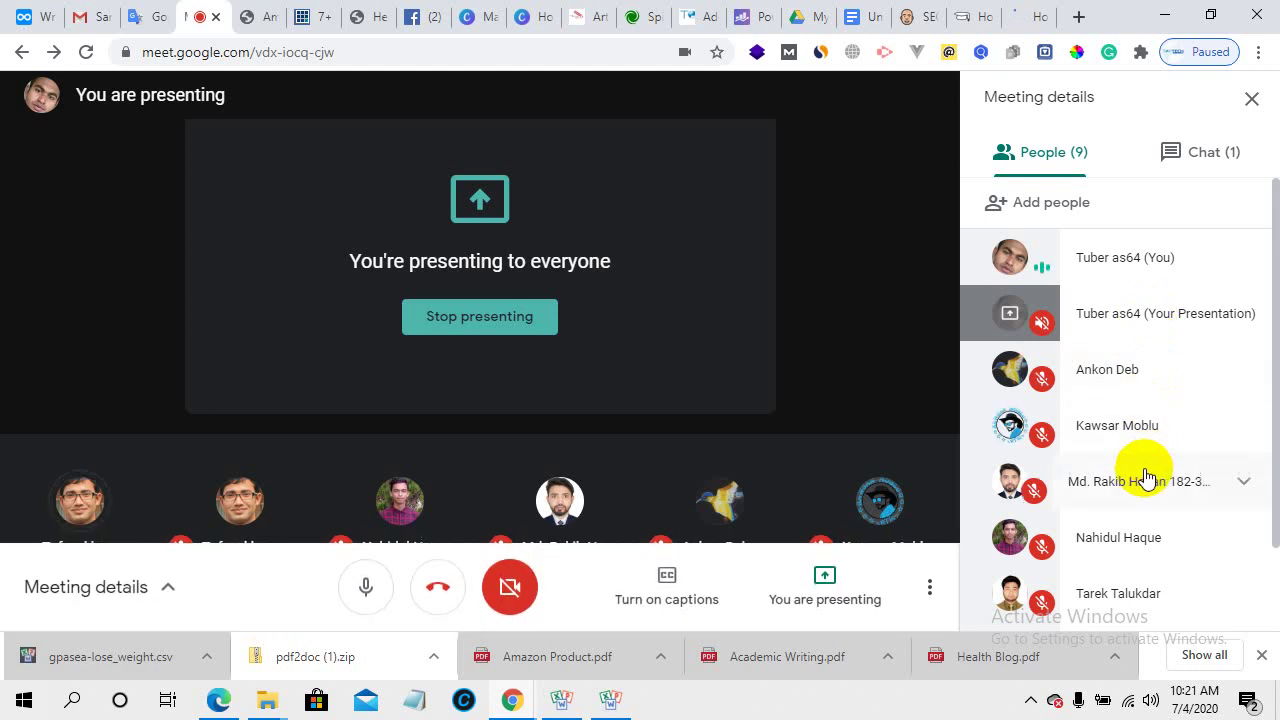
scroll(1143, 490, "down", 1)
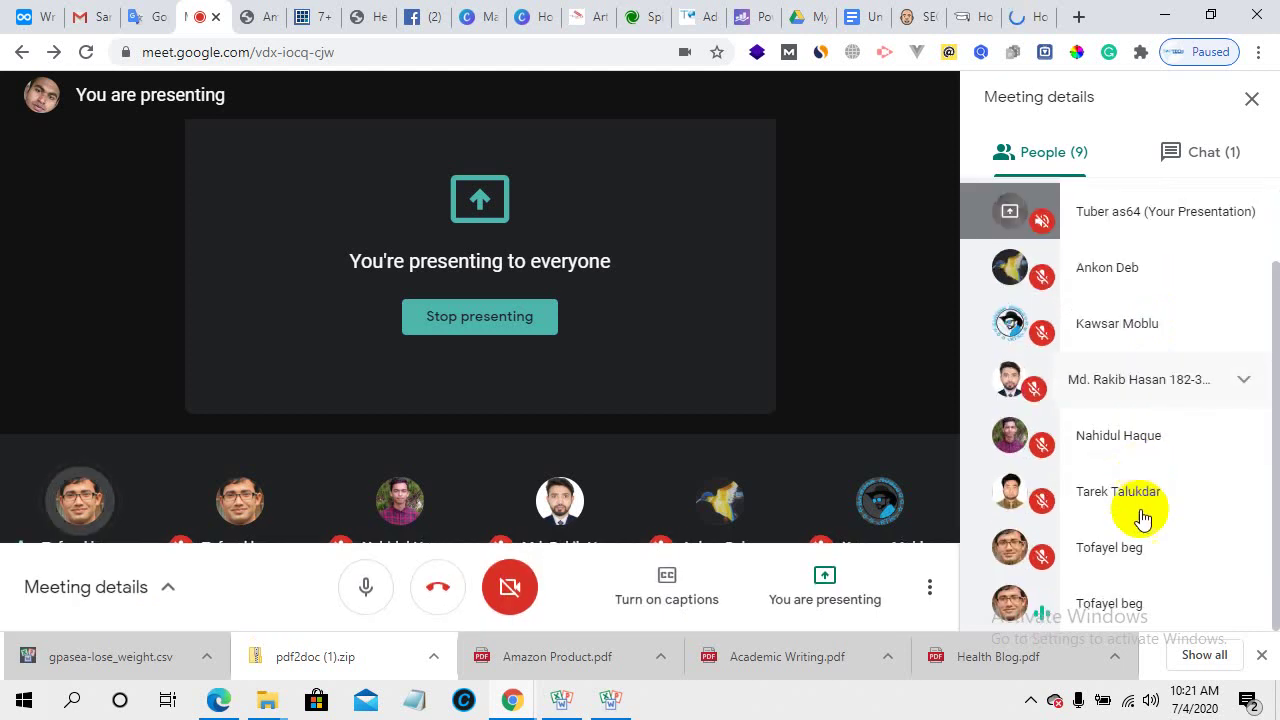
left_click(1138, 618)
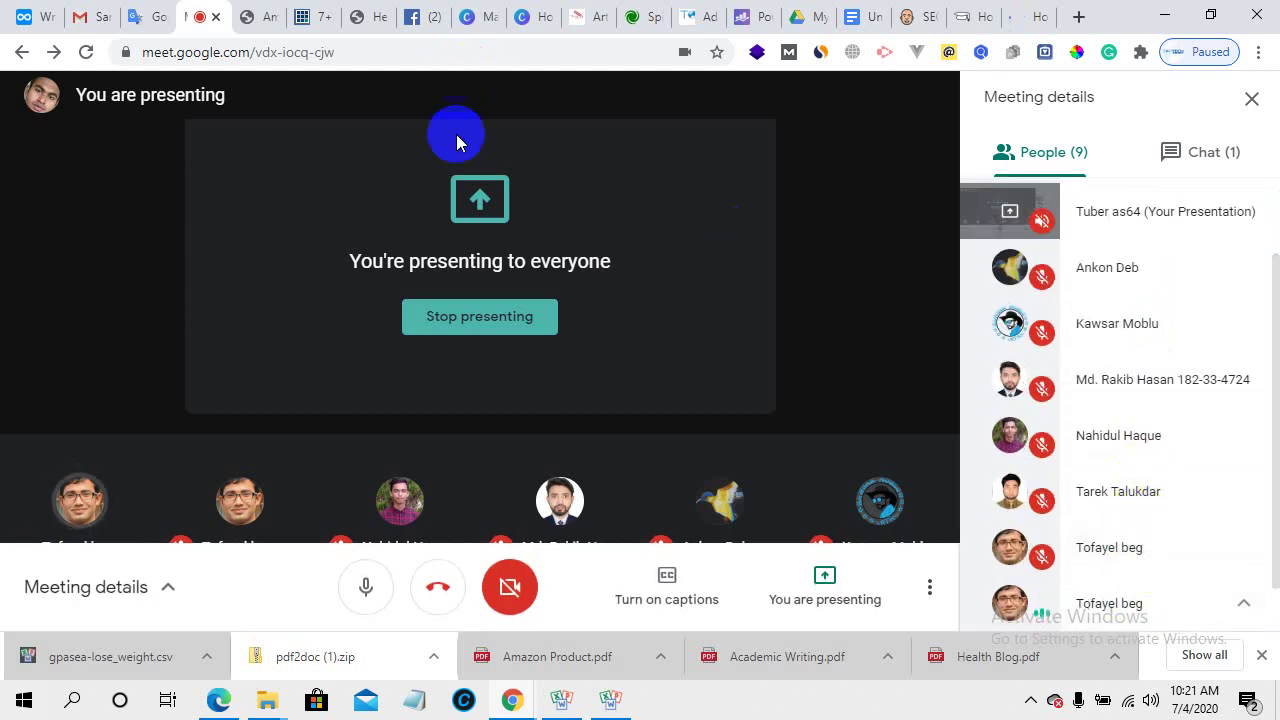
left_click(641, 12)
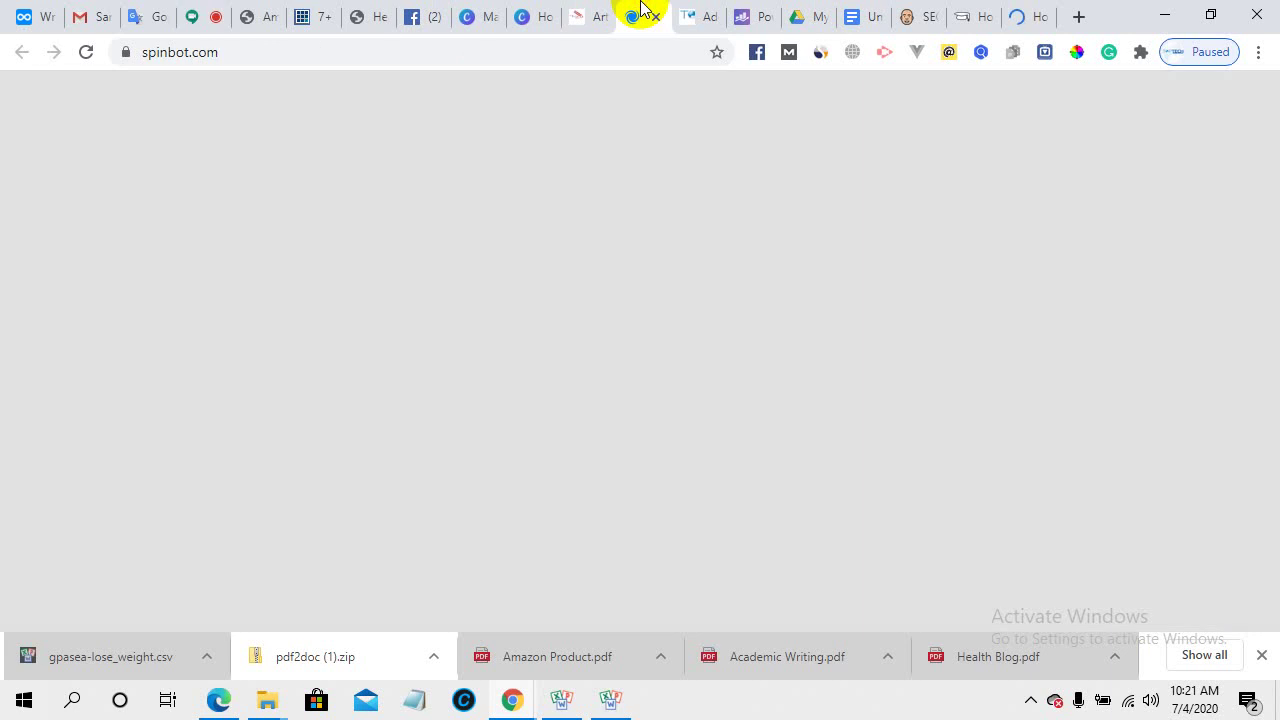
left_click(580, 10)
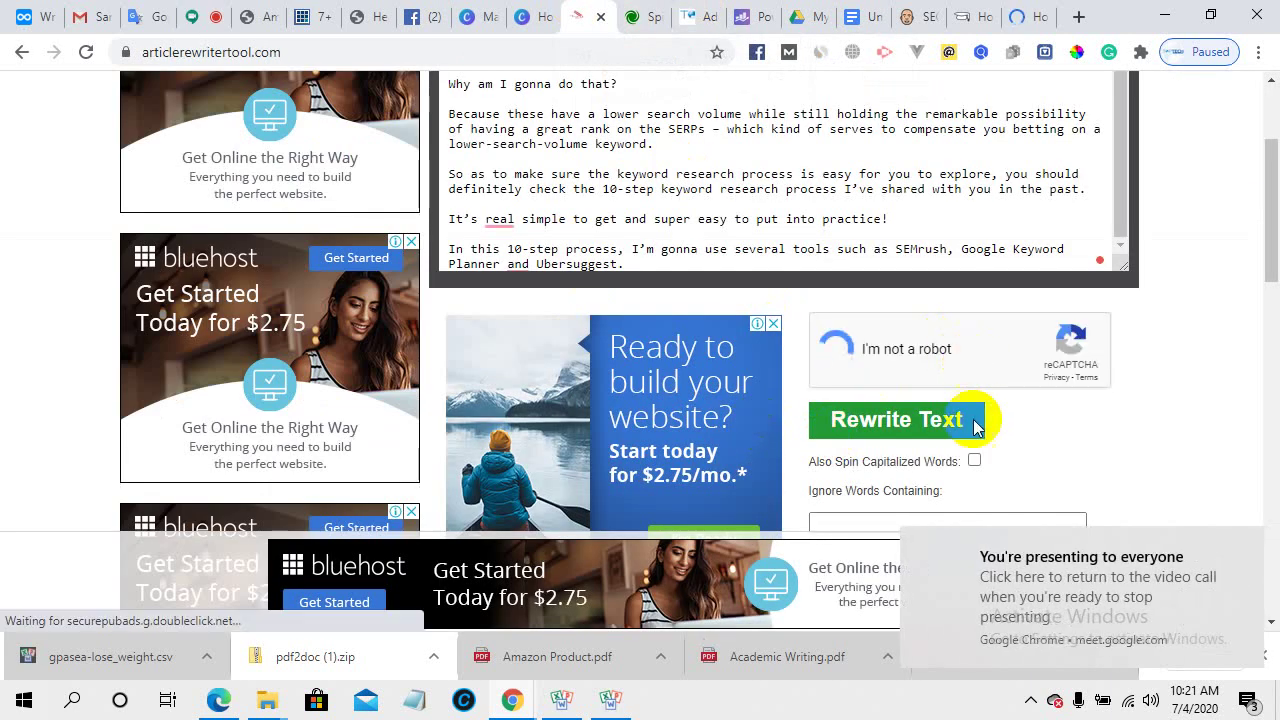
scroll(961, 429, "down", 2)
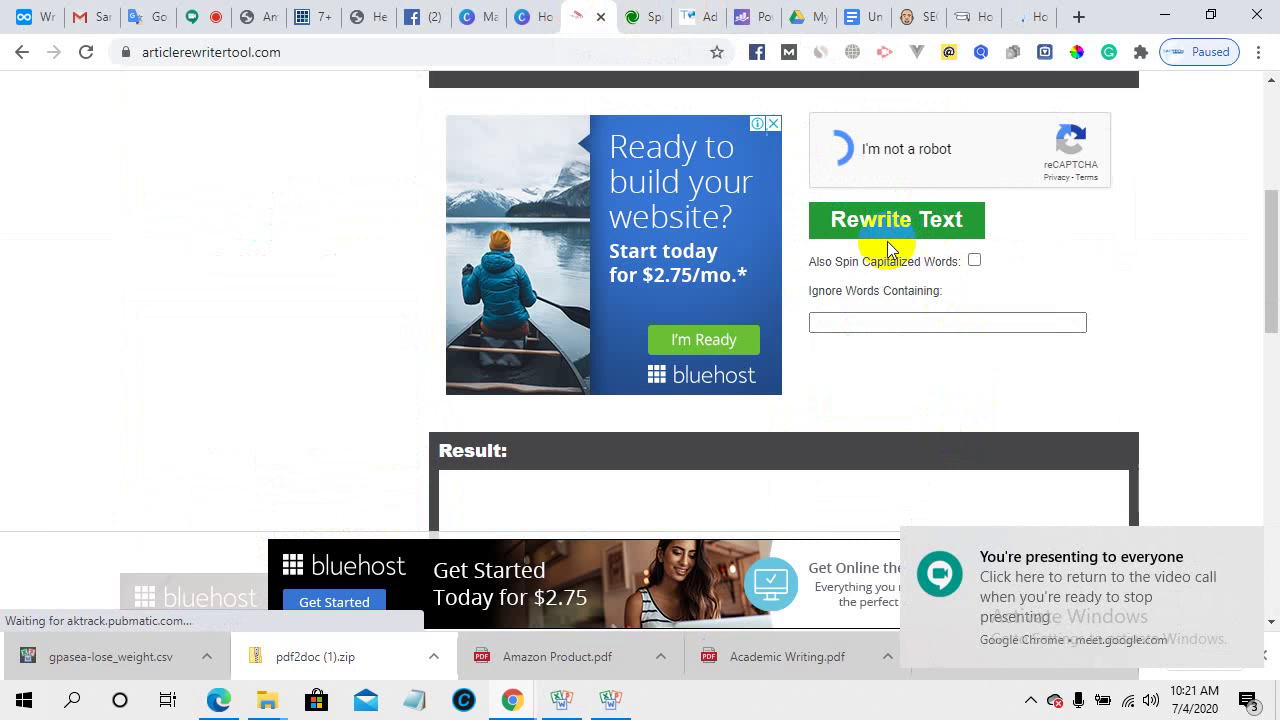
scroll(857, 334, "up", 4)
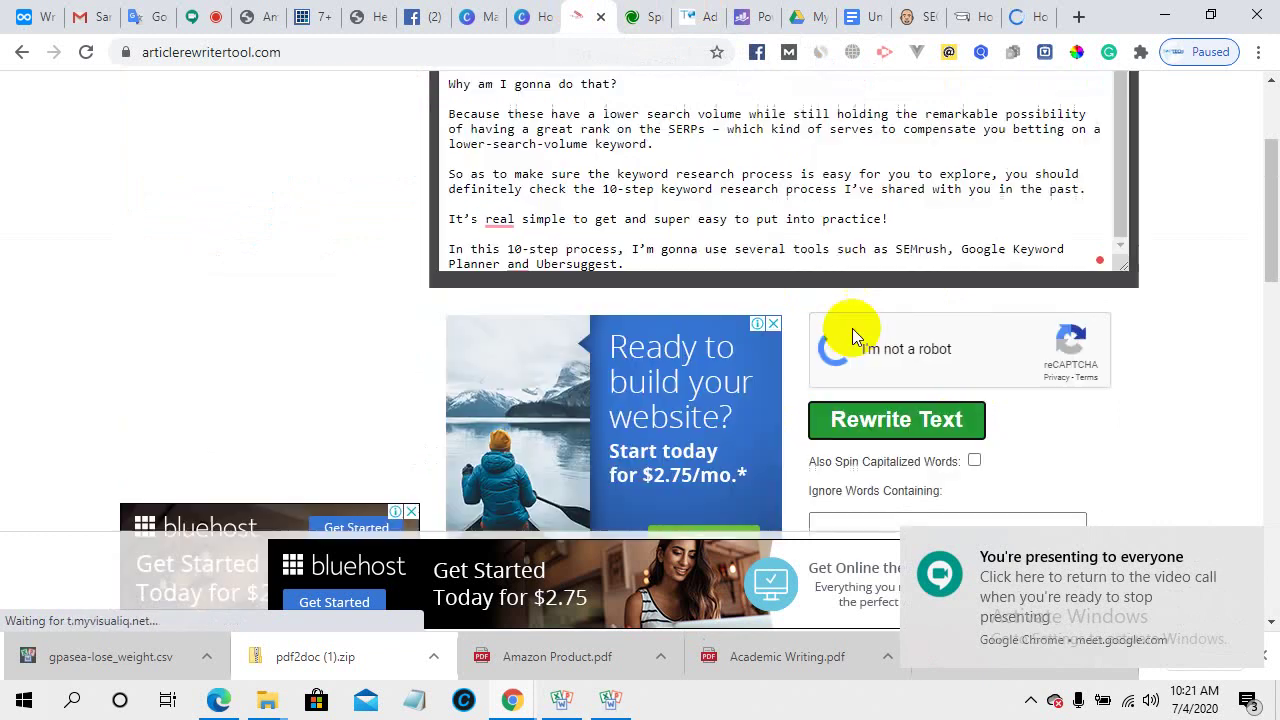
scroll(600, 200, "down", 3)
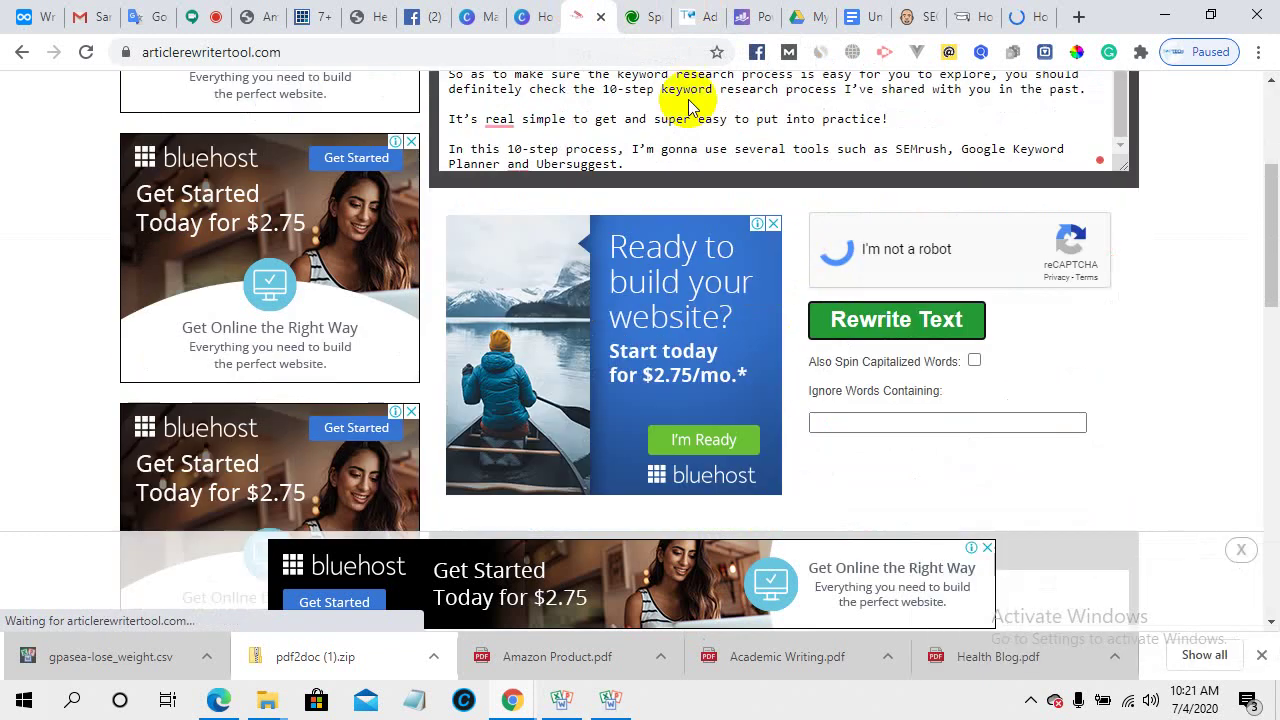
left_click(636, 16)
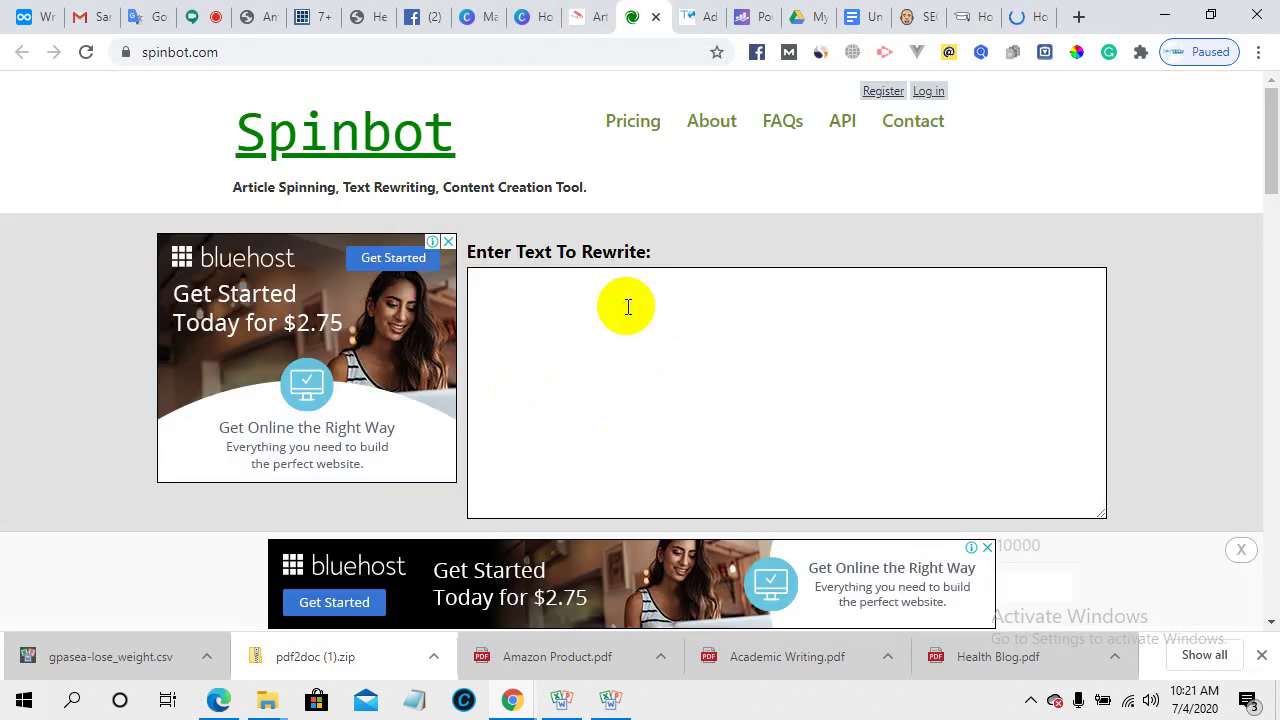
- Paste the keyword research passage into Spinbot's text box, close the emoji picker, and tick the captcha
left_click(628, 312)
right_click(627, 311)
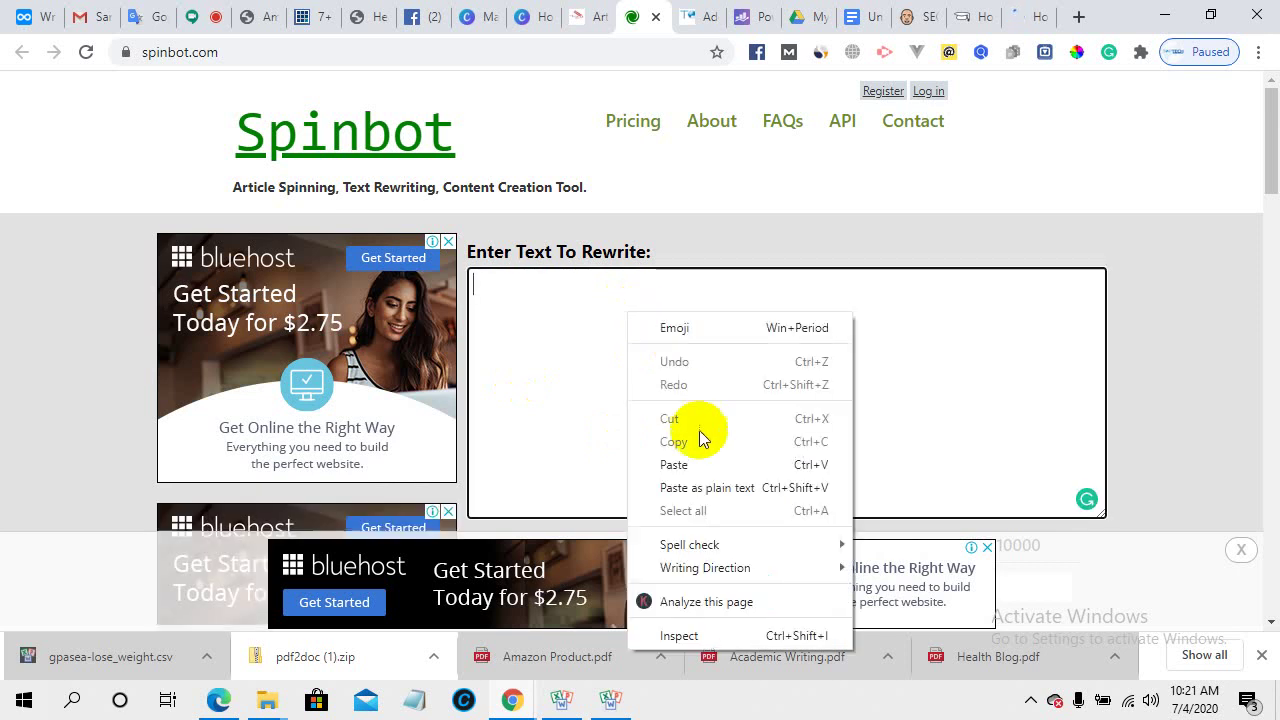
left_click(703, 463)
key("super+period")
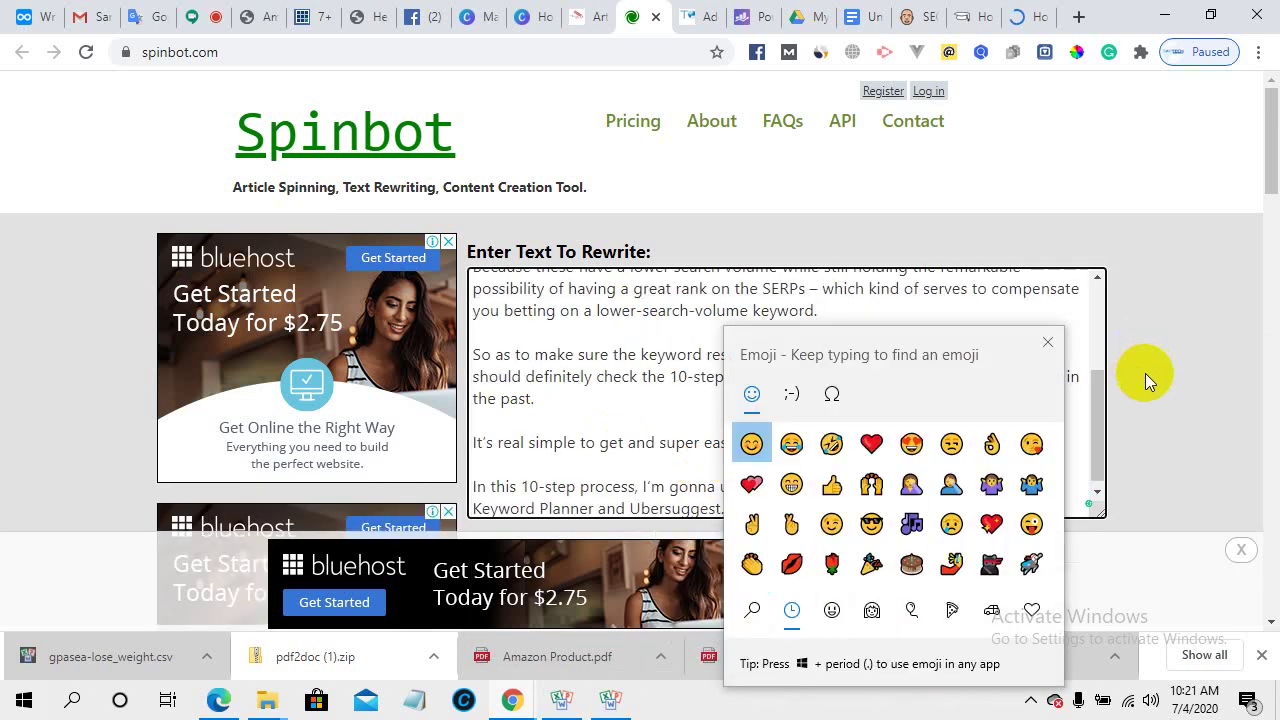
left_click(1146, 373)
scroll(1140, 374, "down", 5)
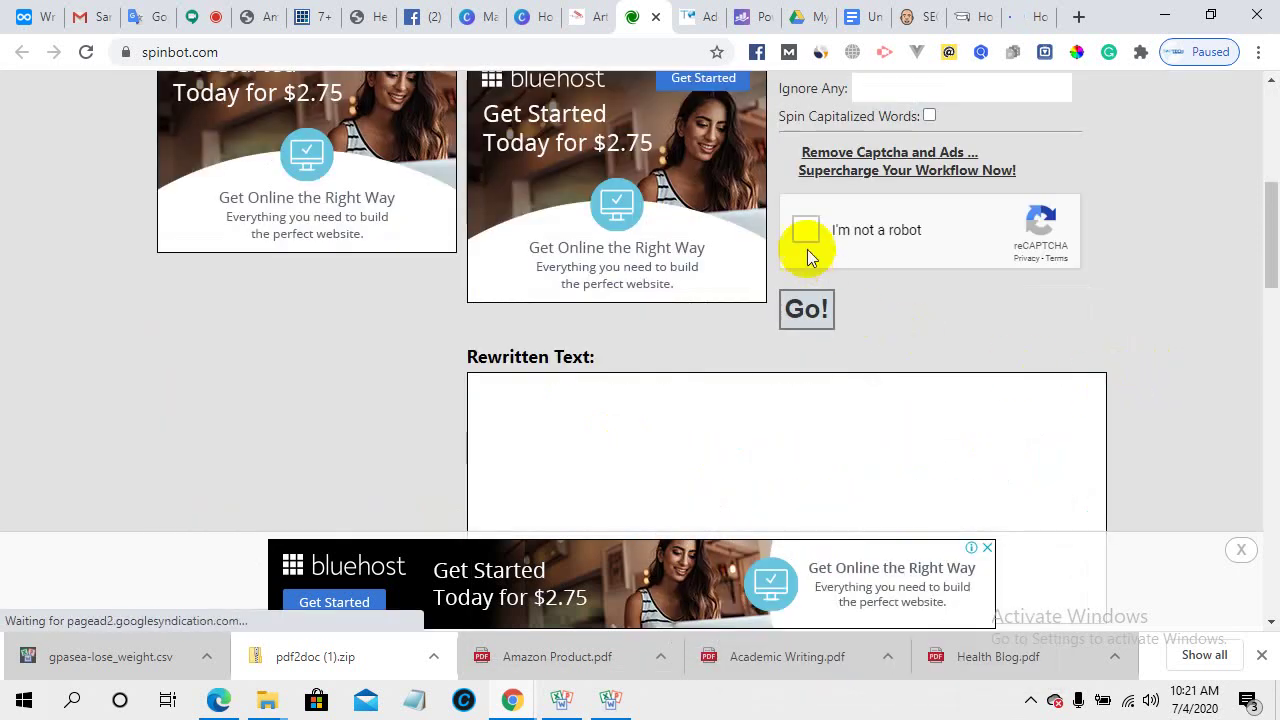
left_click(802, 231)
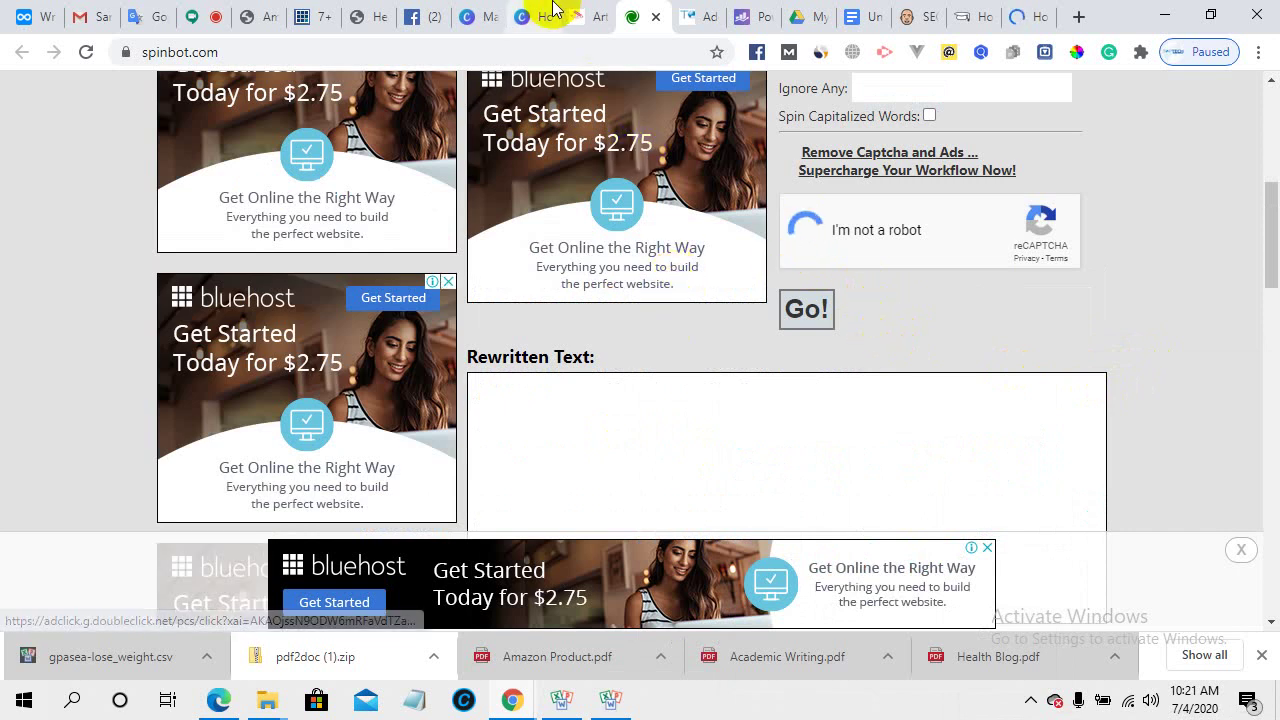
- Rewrite the keyword research passage in Article Rewriter, passing the captcha again
left_click(590, 10)
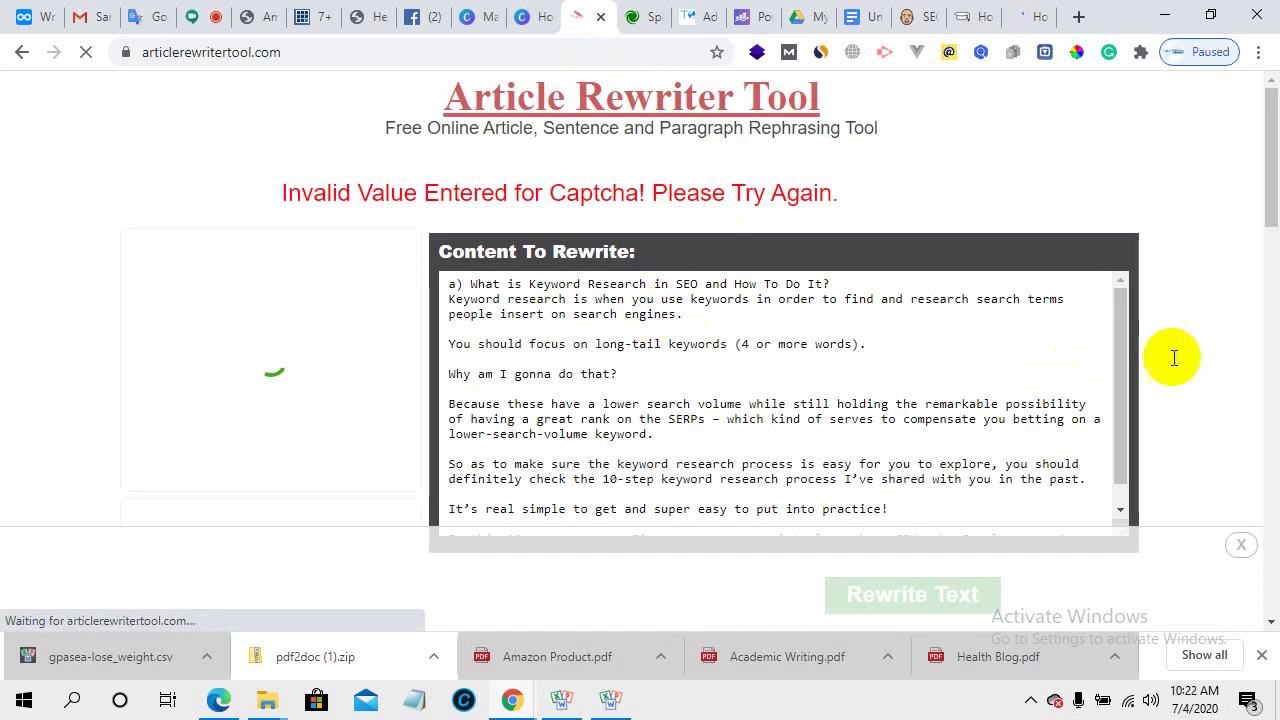
scroll(1171, 354, "down", 3)
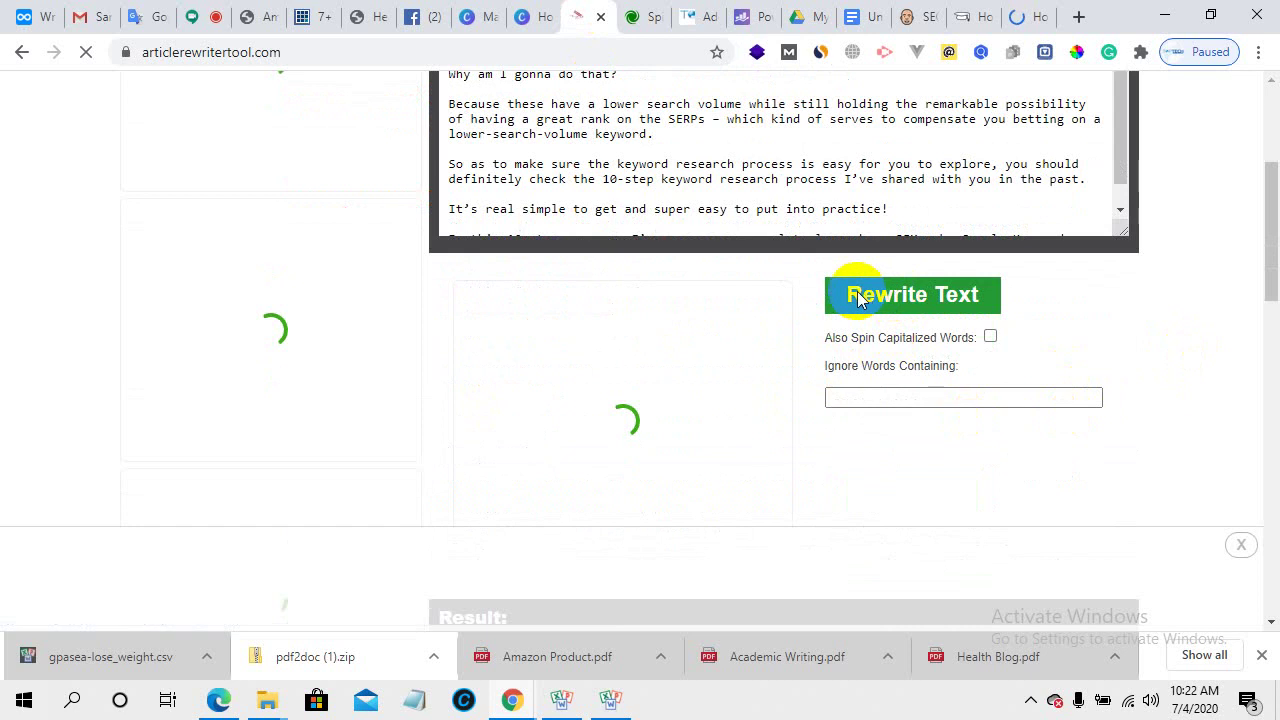
left_click(905, 299)
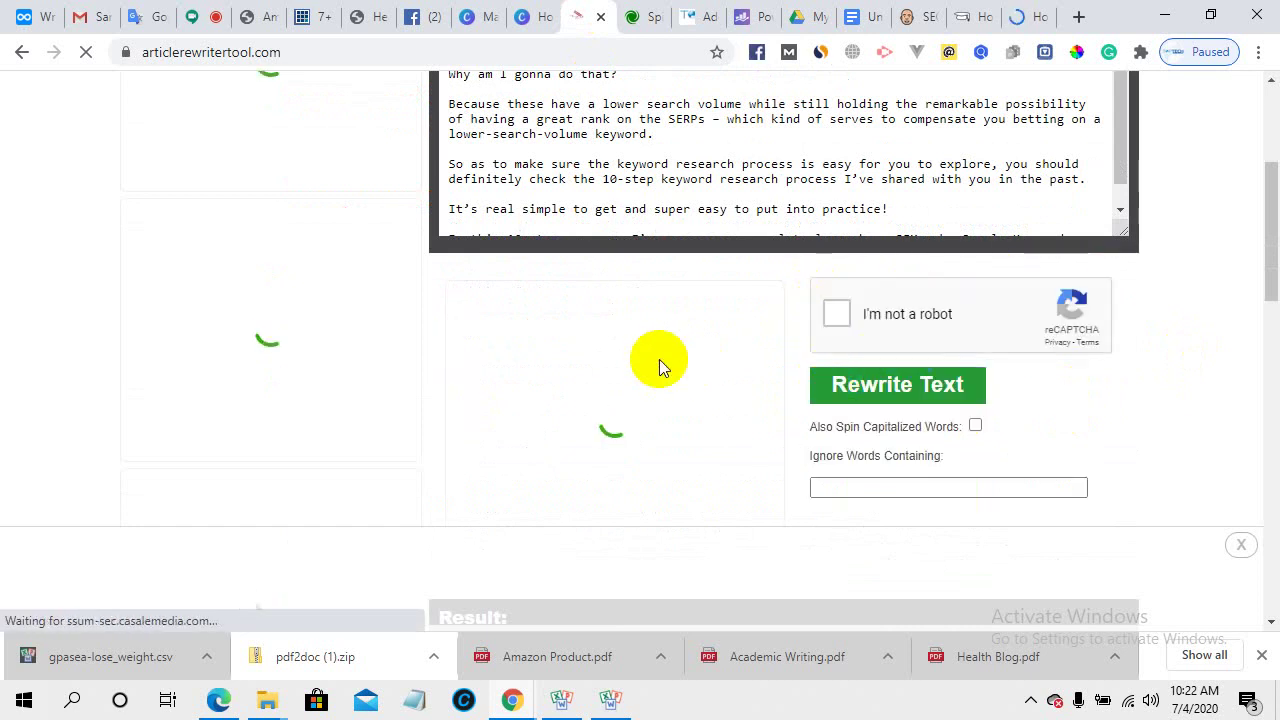
scroll(466, 357, "down", 2)
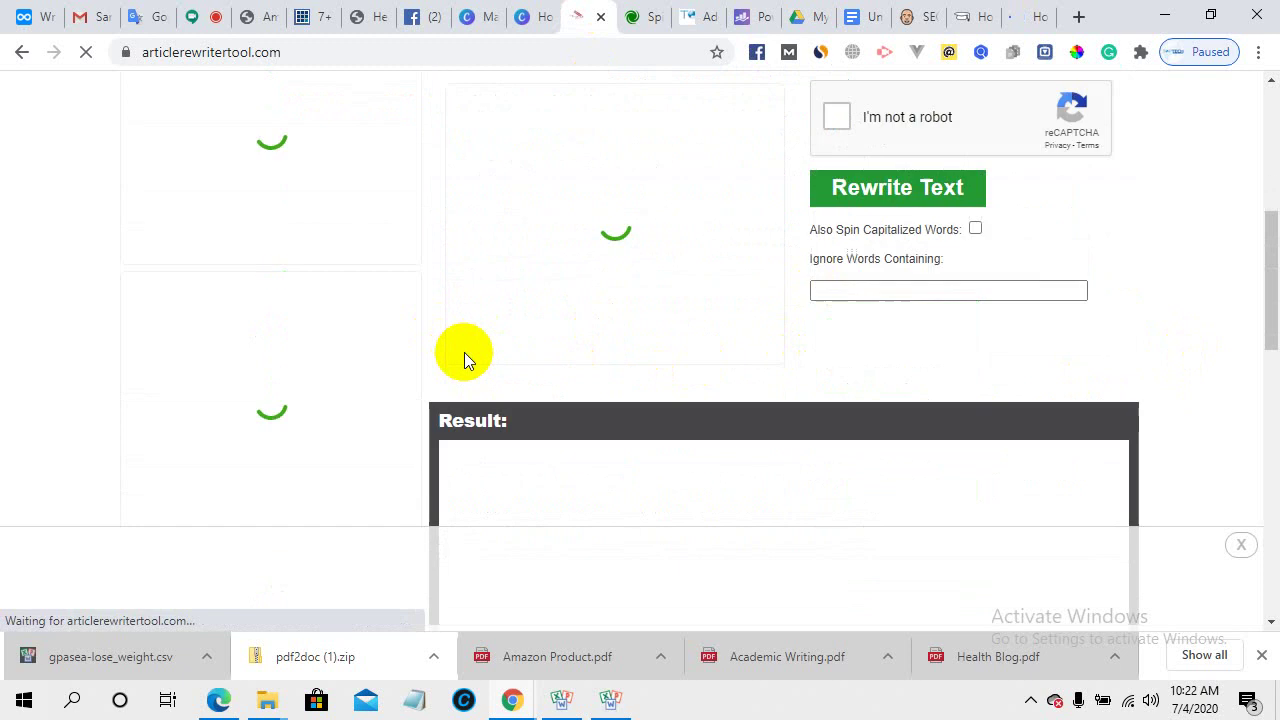
scroll(563, 403, "up", 3)
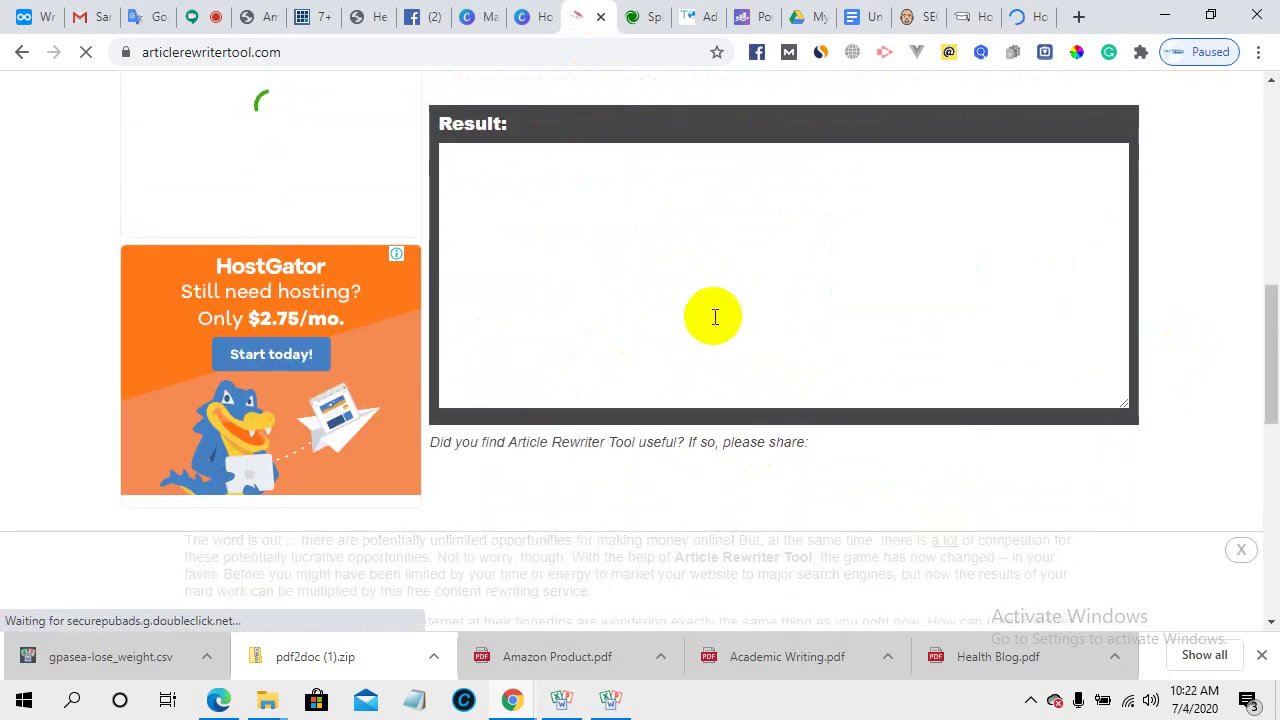
scroll(714, 317, "up", 4)
left_click(820, 218)
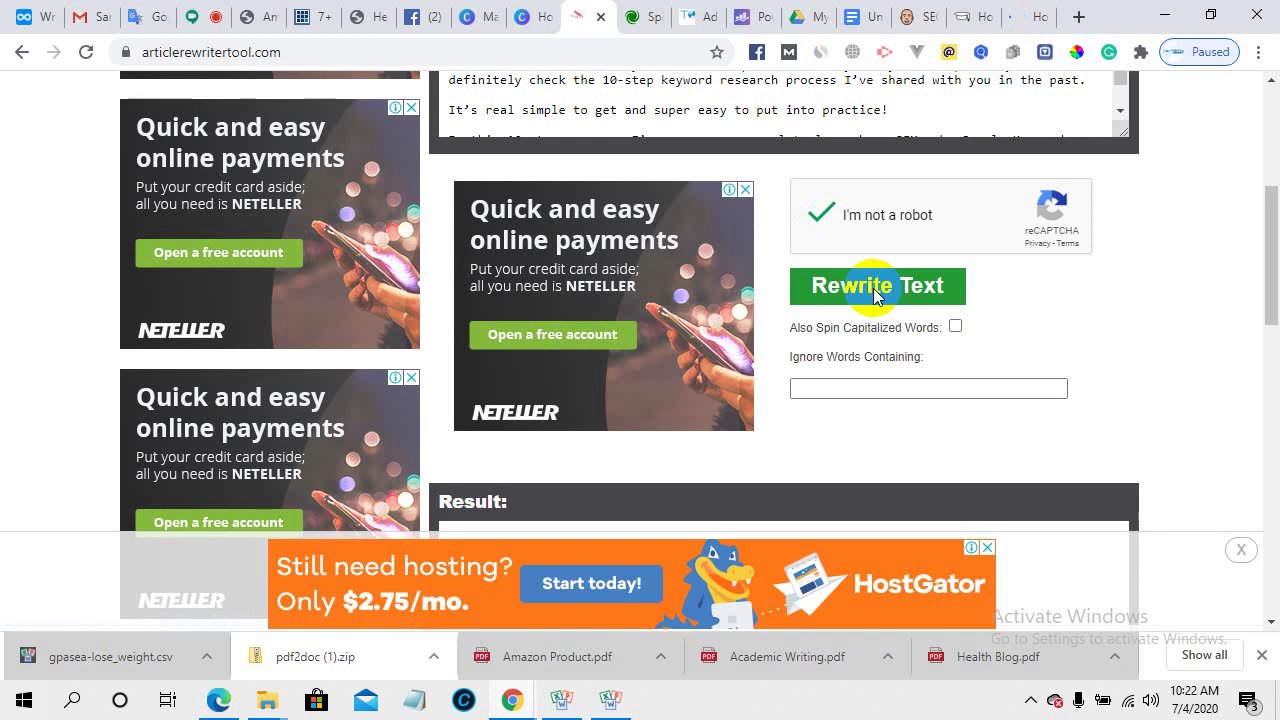
left_click(876, 290)
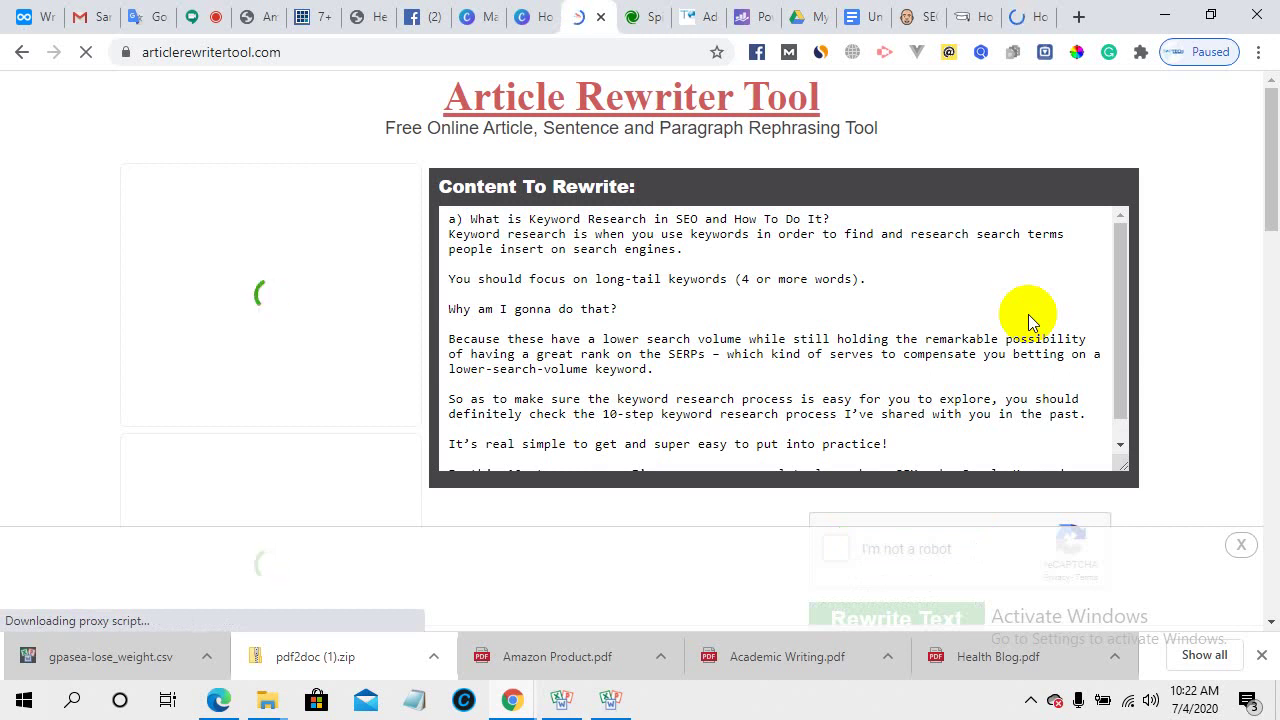
- Review the rewritten result, then select and copy the original Content To Rewrite passage
scroll(980, 295, "down", 1)
scroll(857, 323, "down", 1)
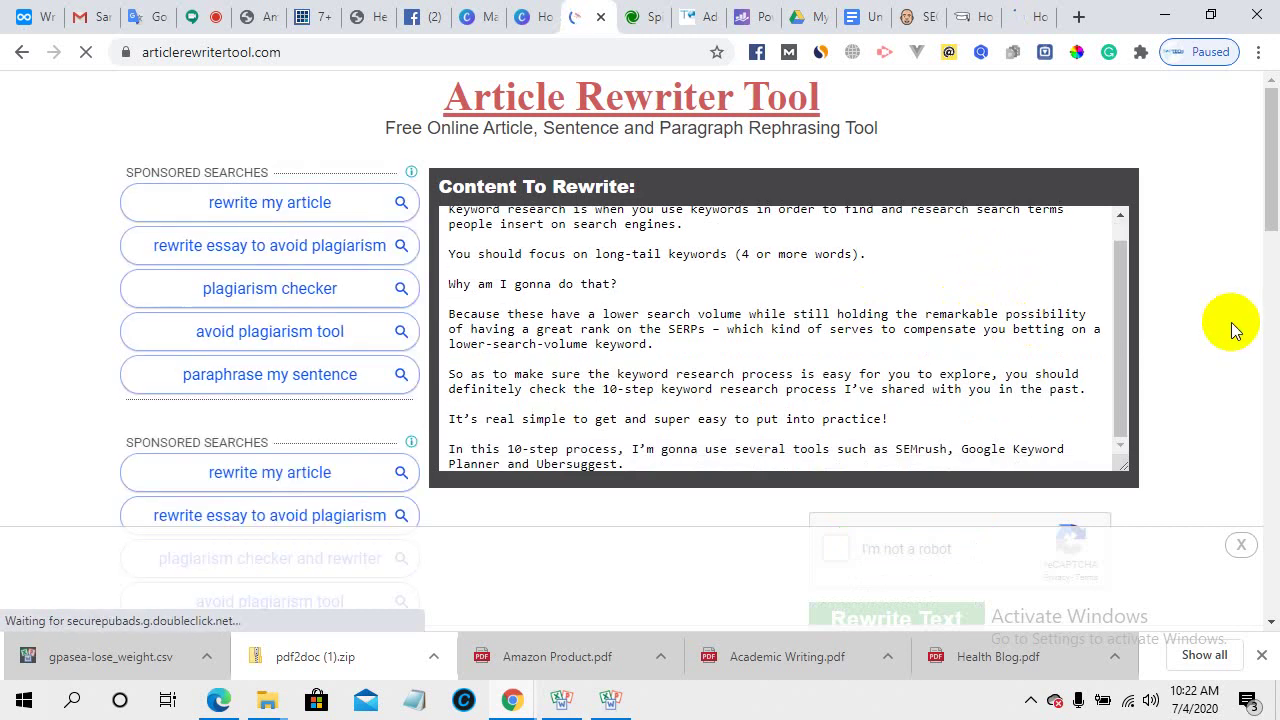
scroll(1231, 323, "down", 6)
scroll(1215, 340, "down", 2)
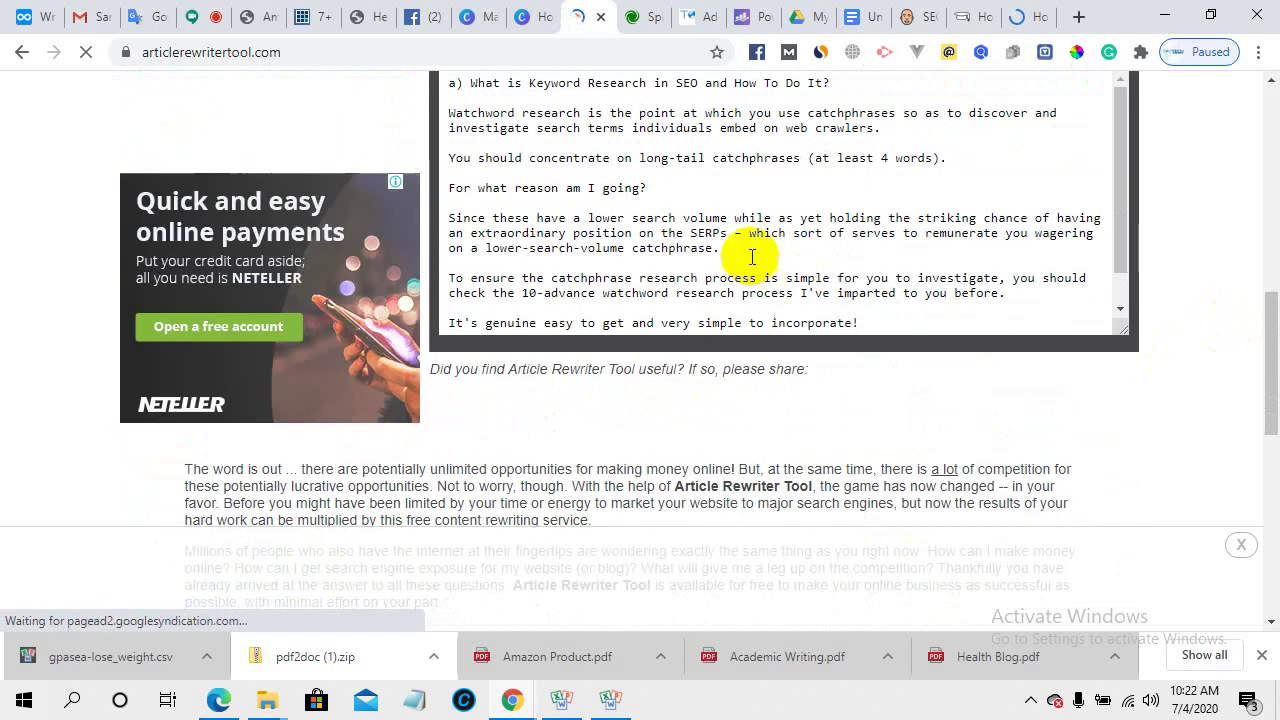
scroll(600, 260, "up", 2)
scroll(609, 357, "up", 4)
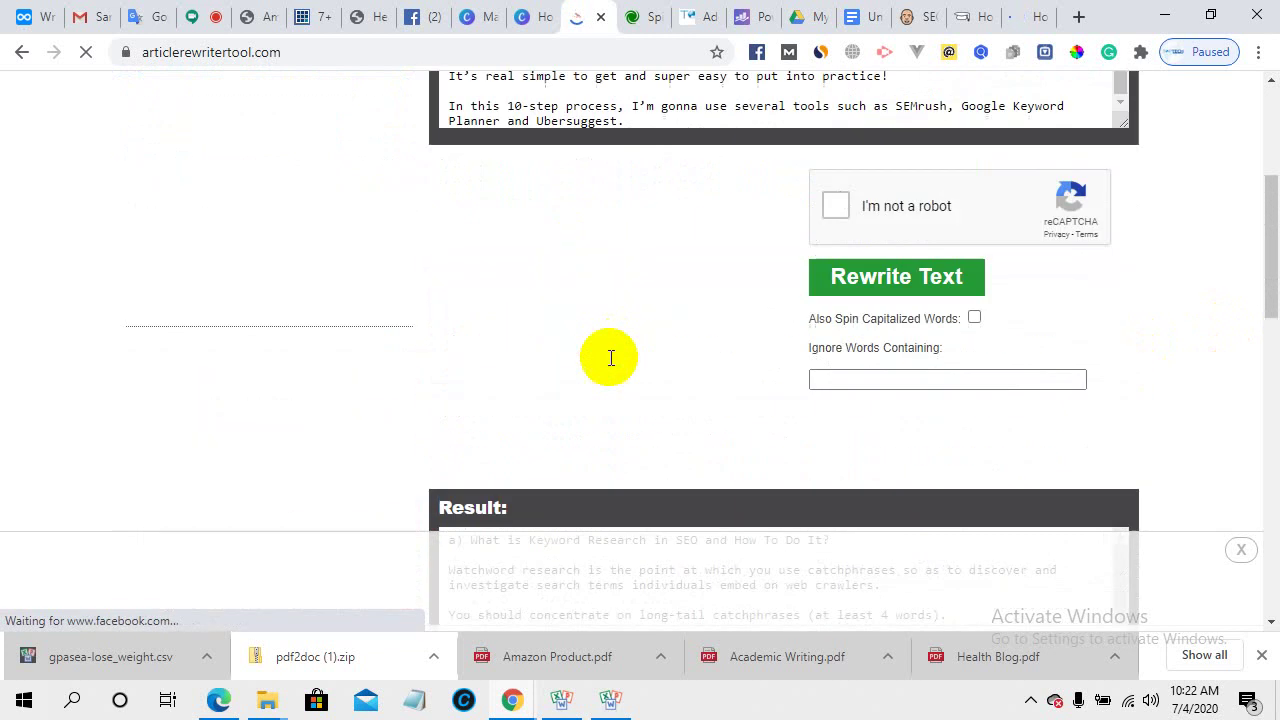
scroll(635, 228, "down", 5)
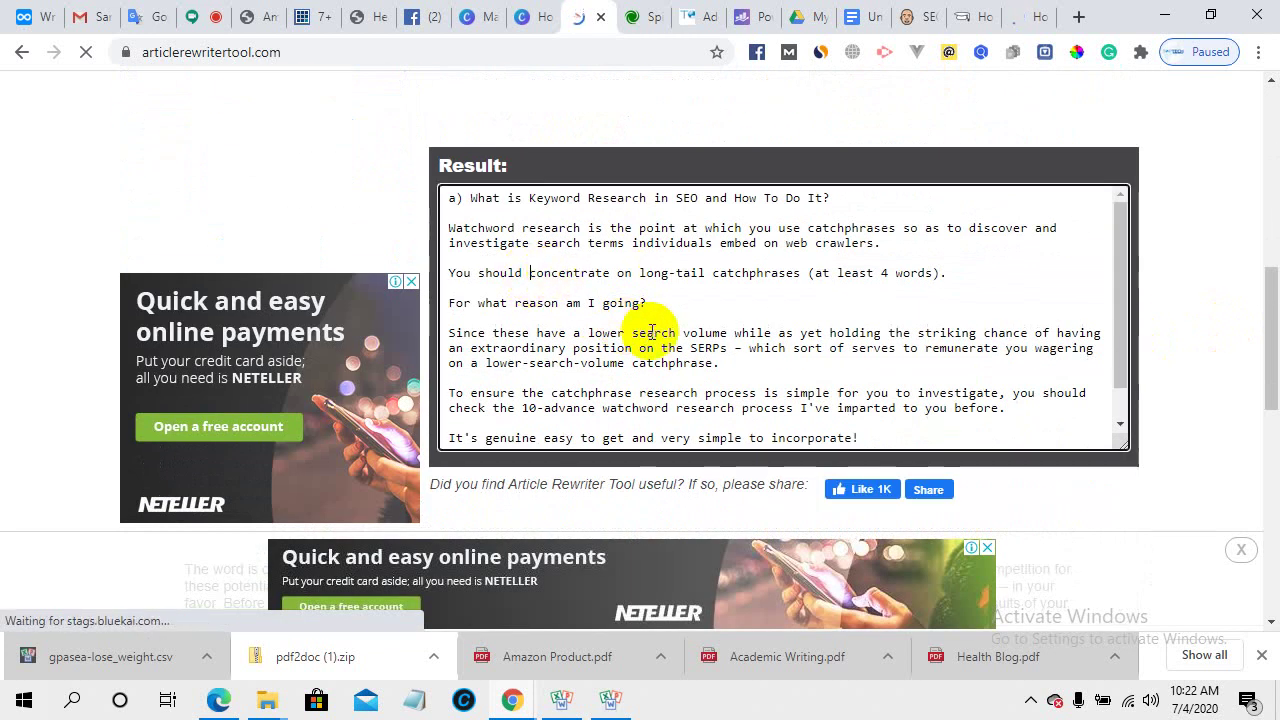
scroll(650, 328, "up", 3)
scroll(686, 380, "up", 4)
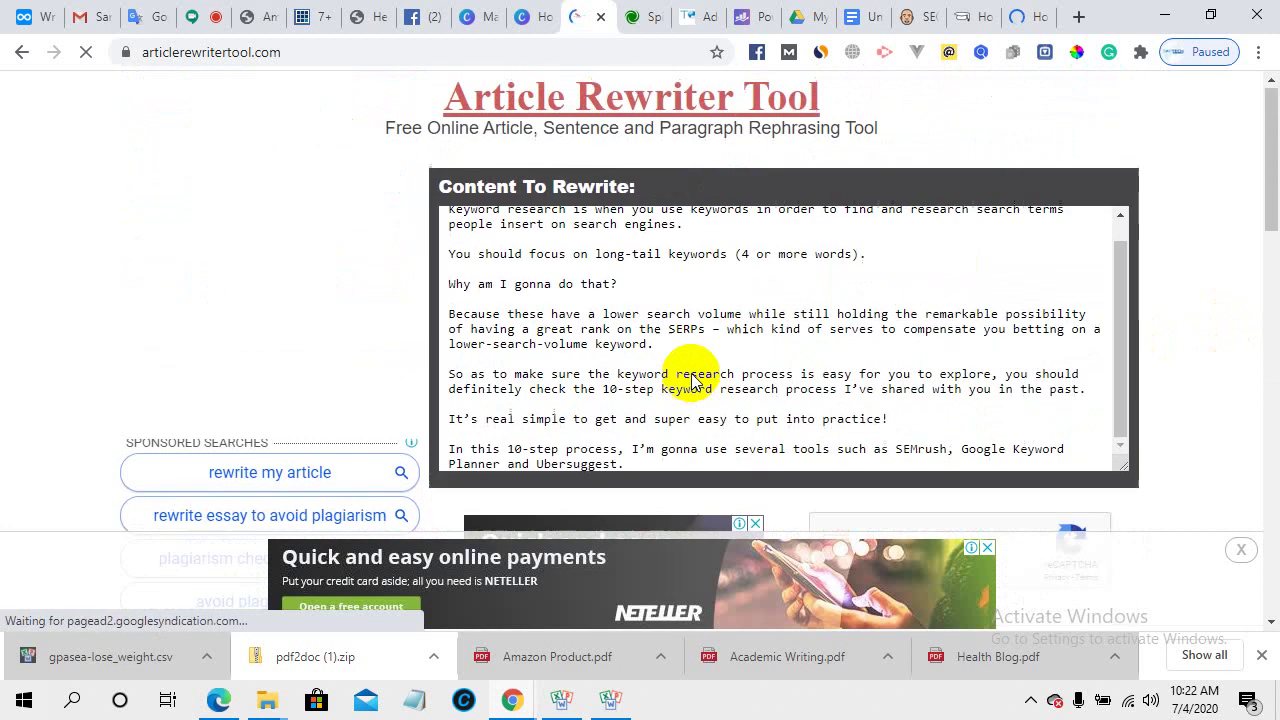
scroll(489, 288, "up", 1)
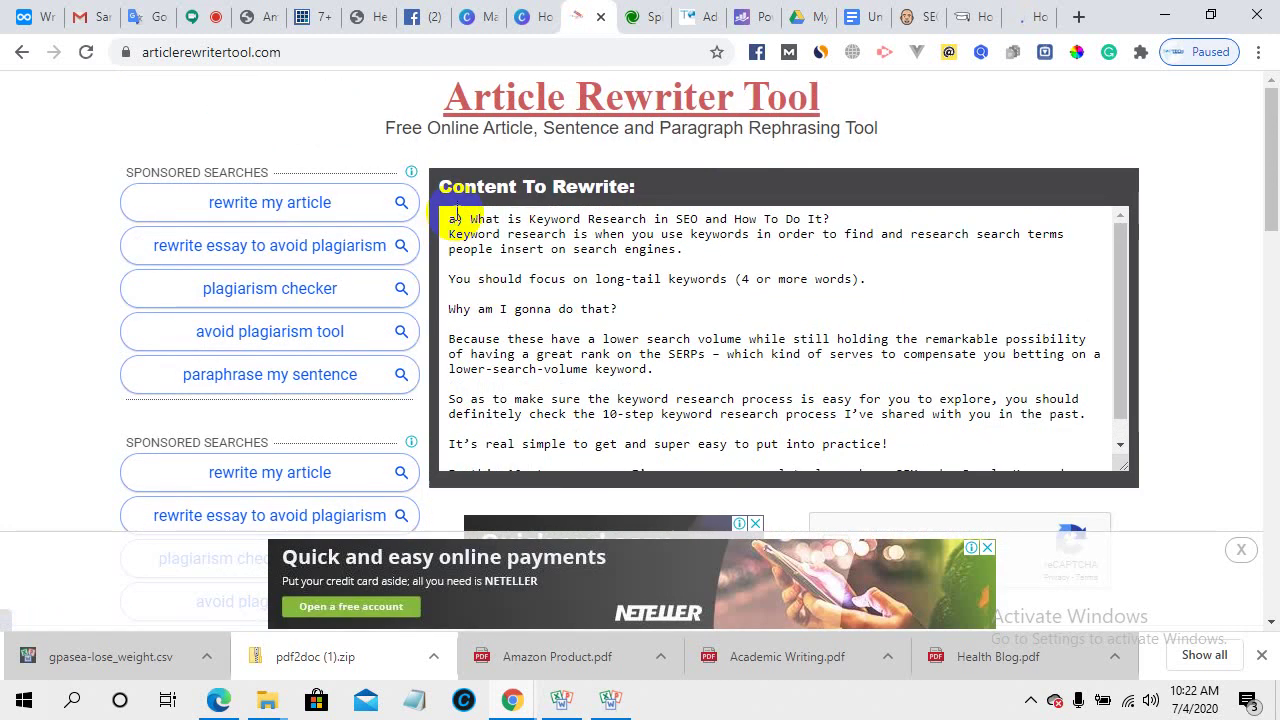
left_click_drag(449, 218, 714, 480)
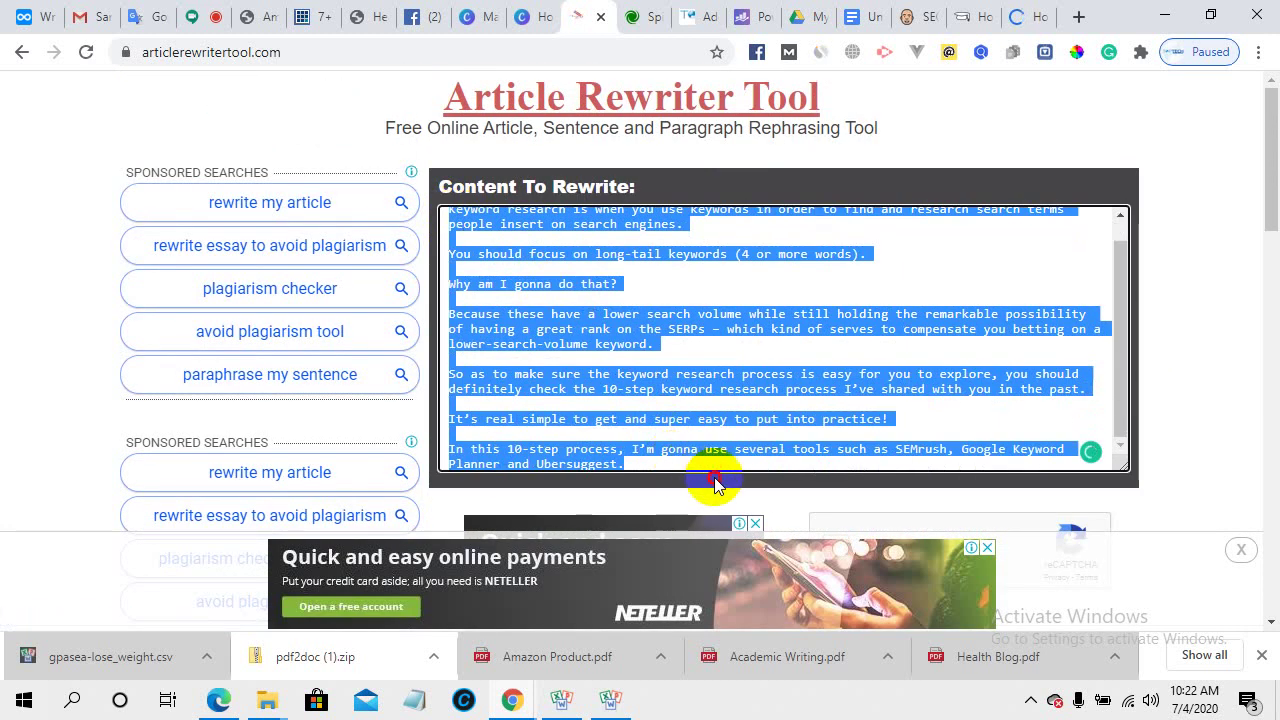
right_click(587, 338)
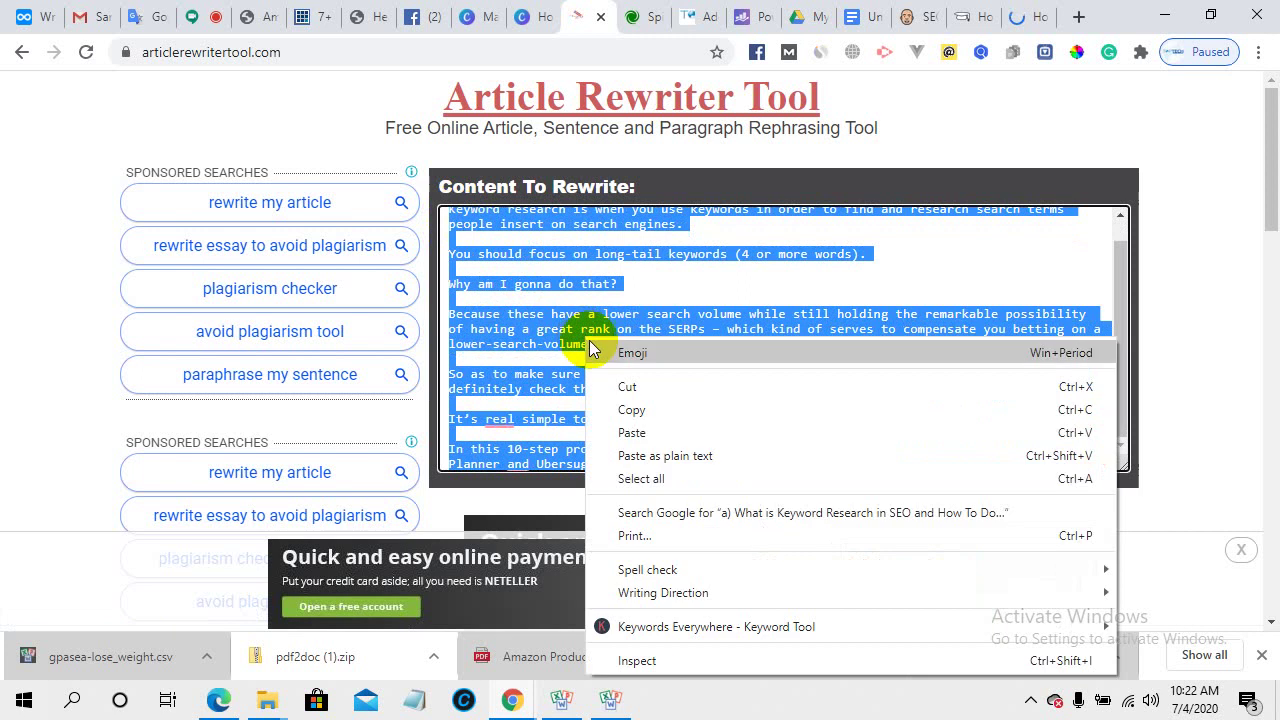
left_click(634, 408)
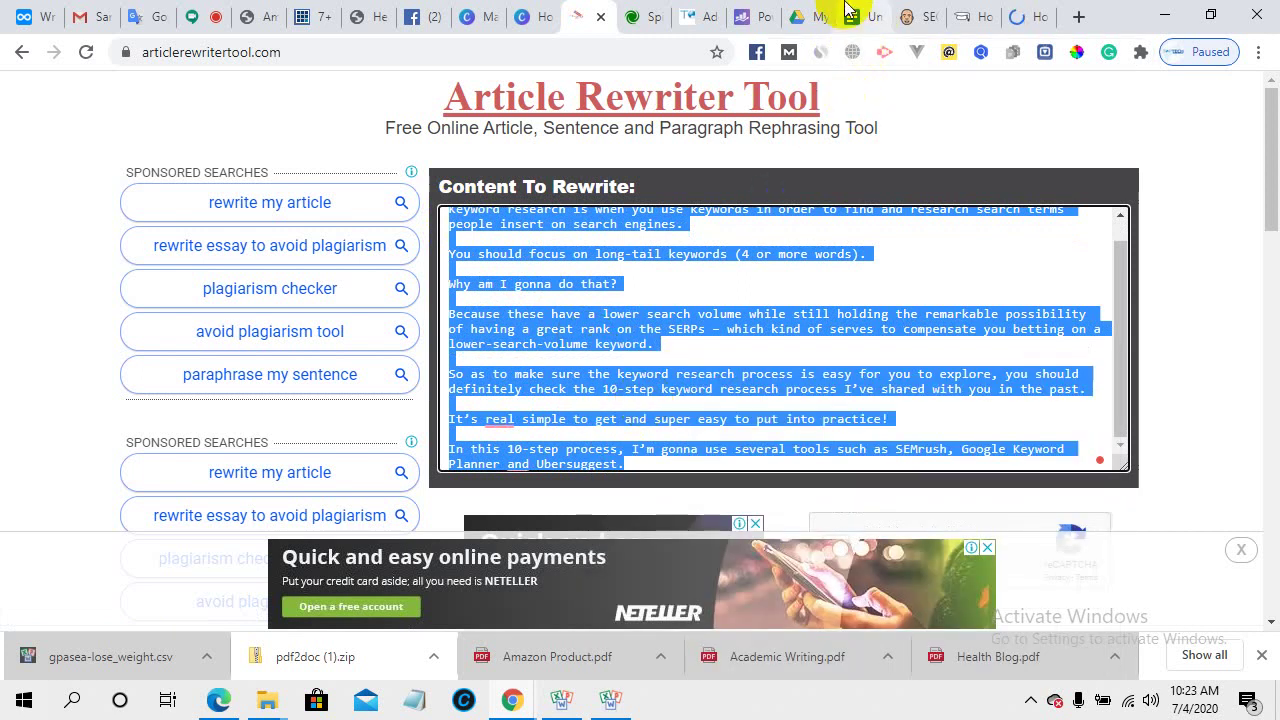
- Replace 'Concept of pillar article' in Google Translate with the copied keyword research passage
left_click(140, 16)
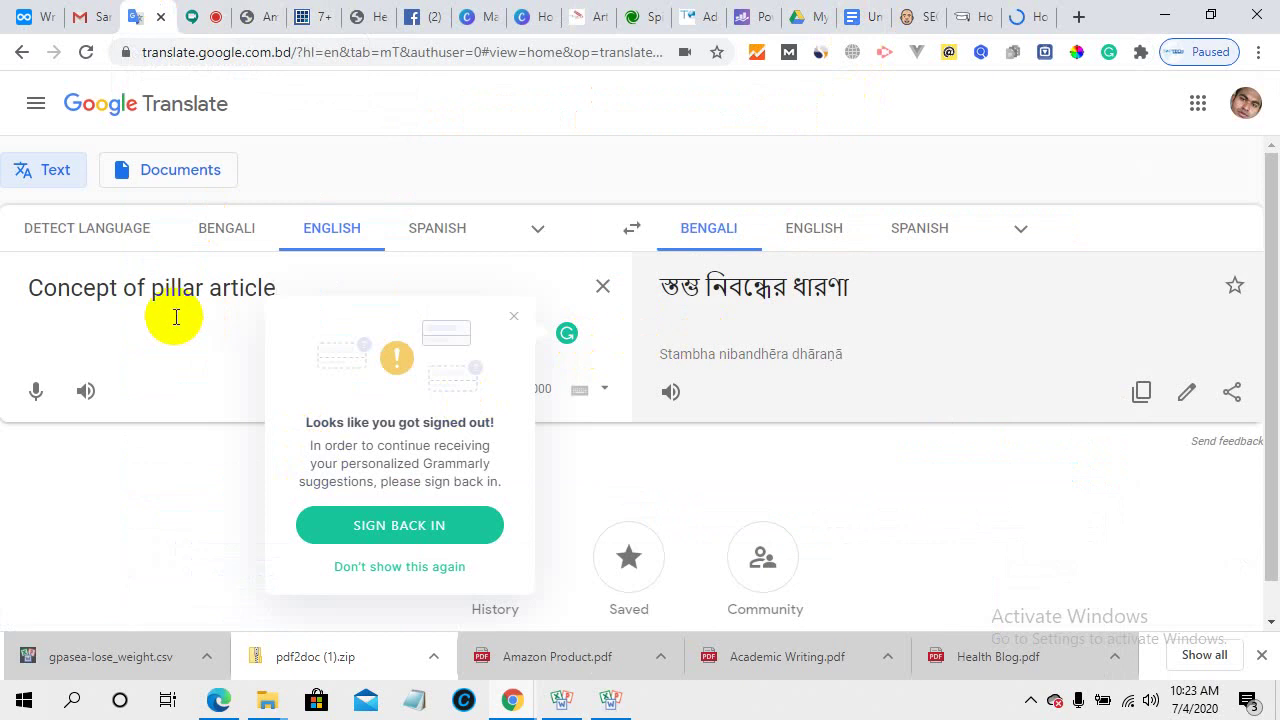
left_click(298, 281)
left_click_drag(298, 281, 14, 287)
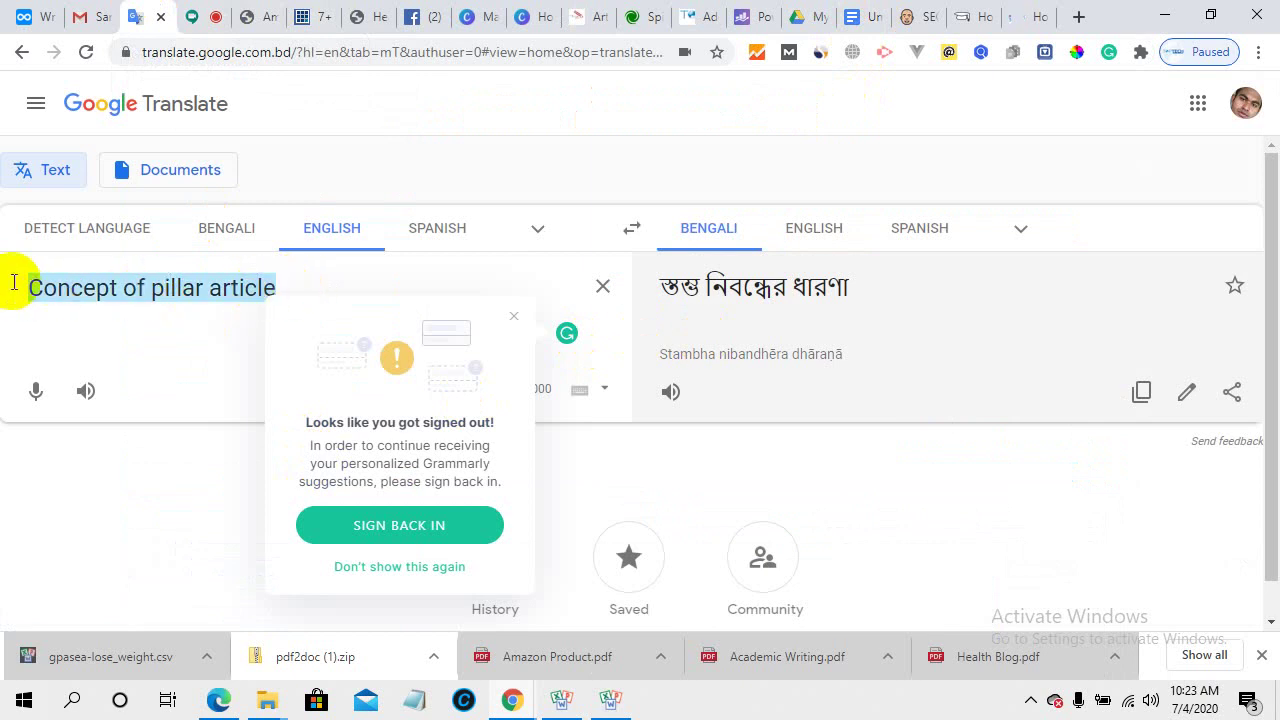
right_click(128, 289)
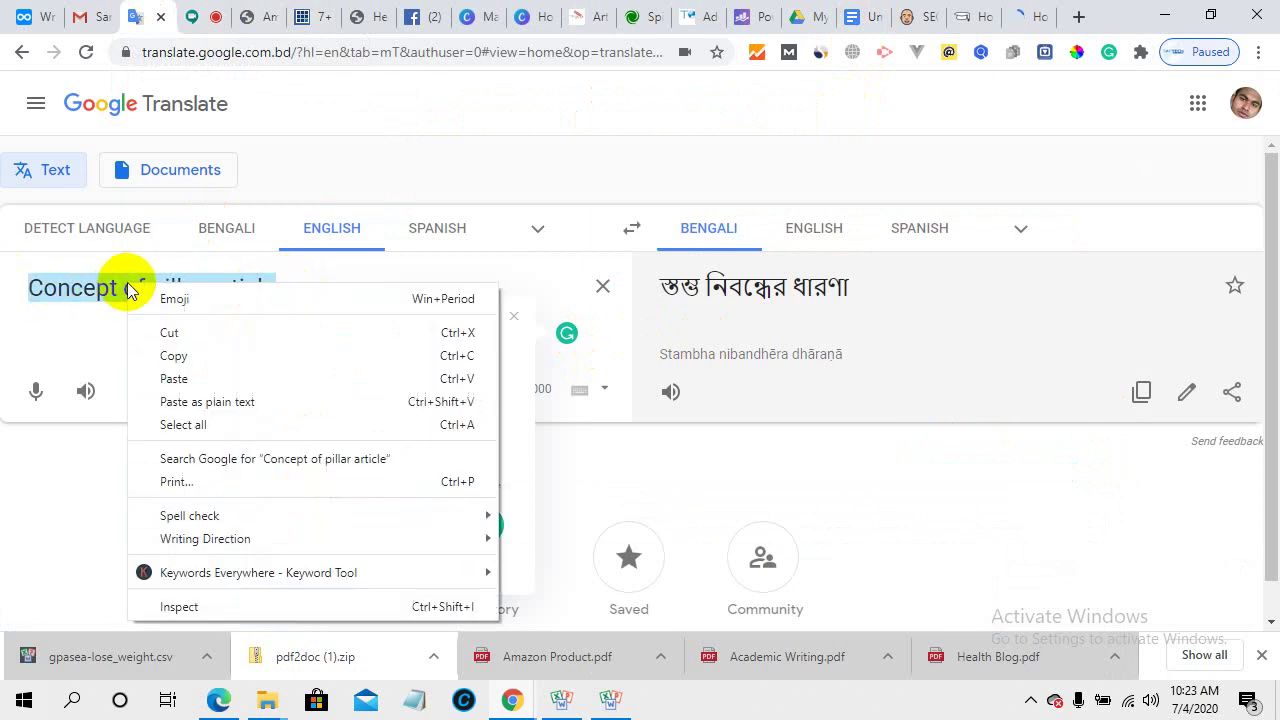
left_click(190, 378)
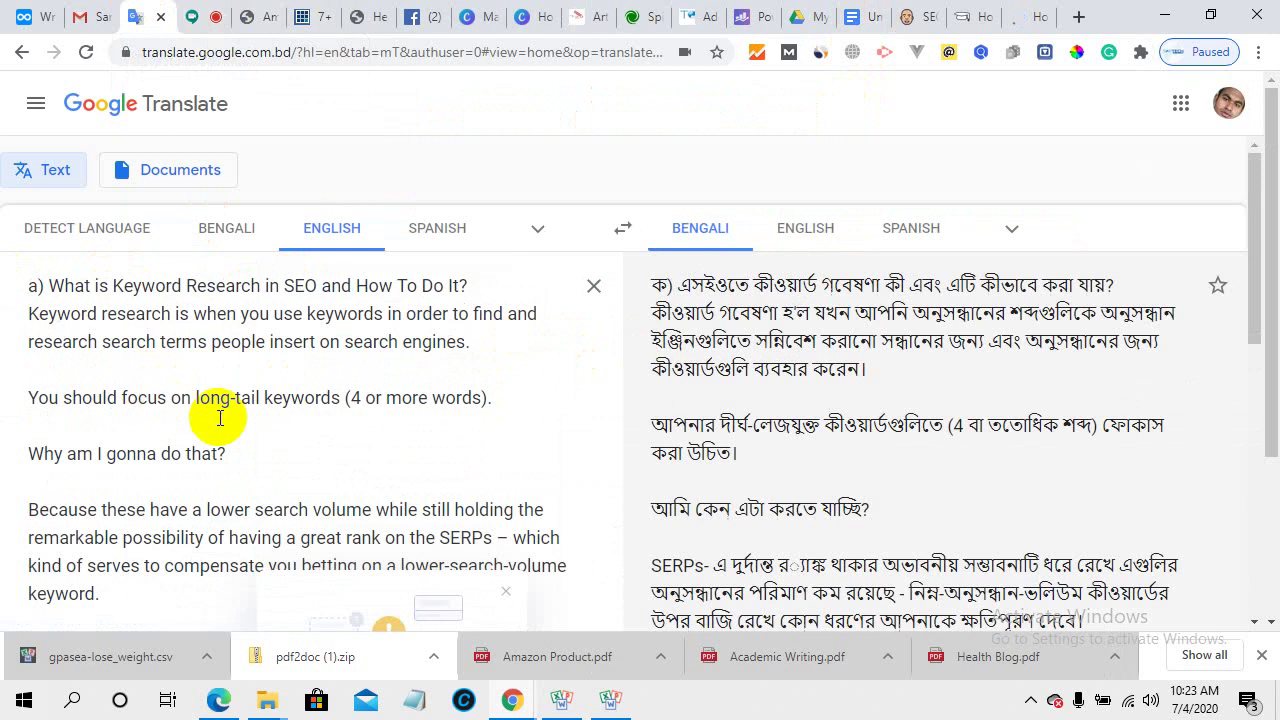
- Dismiss the Grammarly sign-in prompt, review the Bengali translation, and return to Spinbot
scroll(220, 420, "down", 1)
scroll(222, 420, "down", 3)
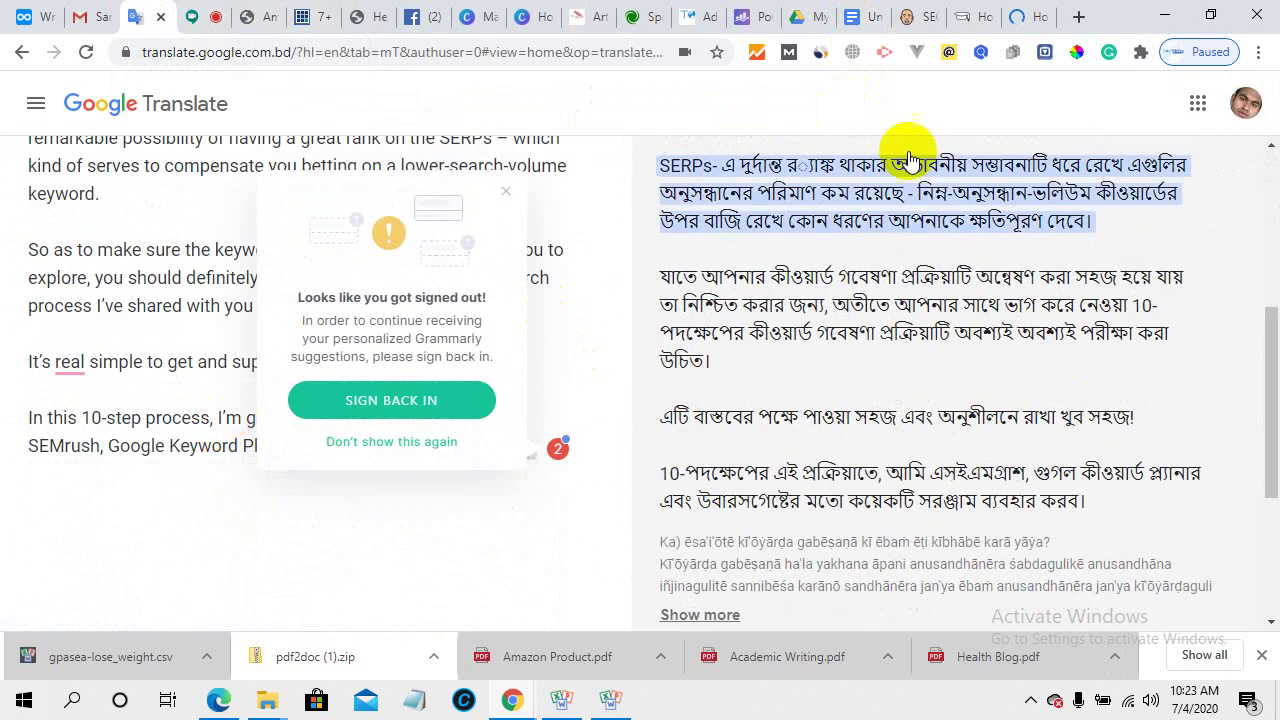
left_click(416, 442)
scroll(343, 414, "up", 4)
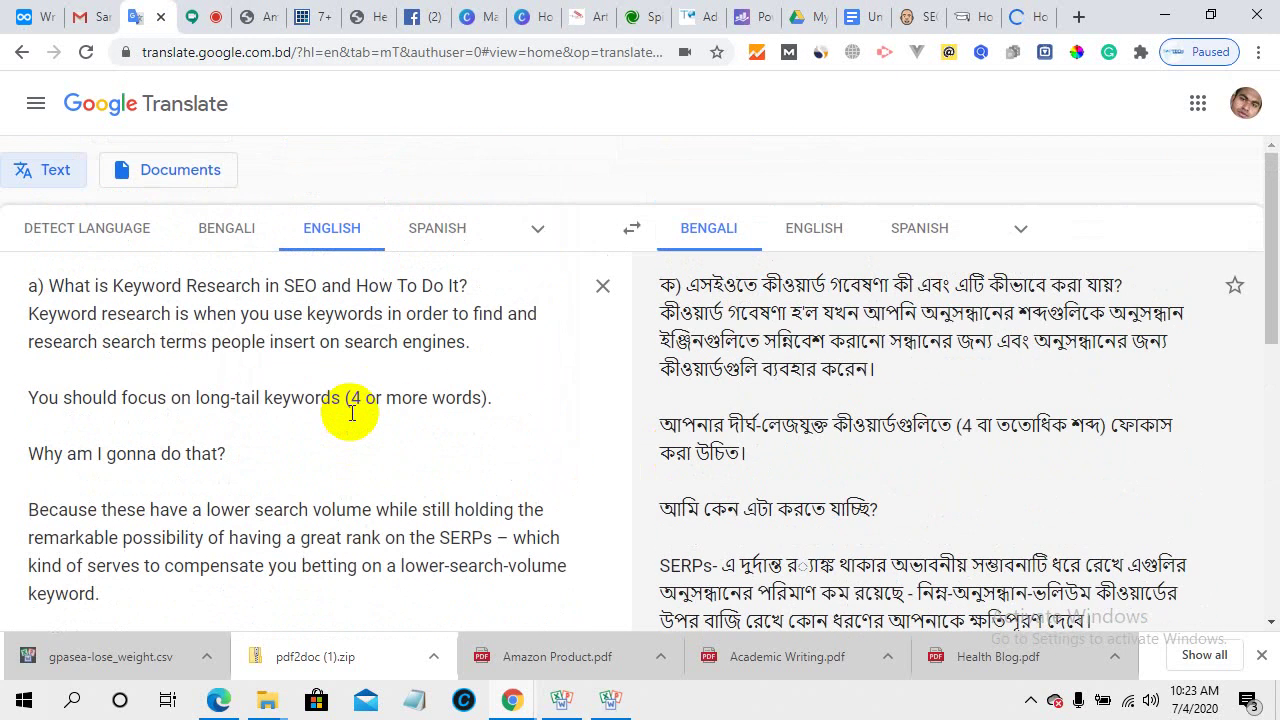
scroll(350, 412, "down", 7)
scroll(350, 412, "up", 4)
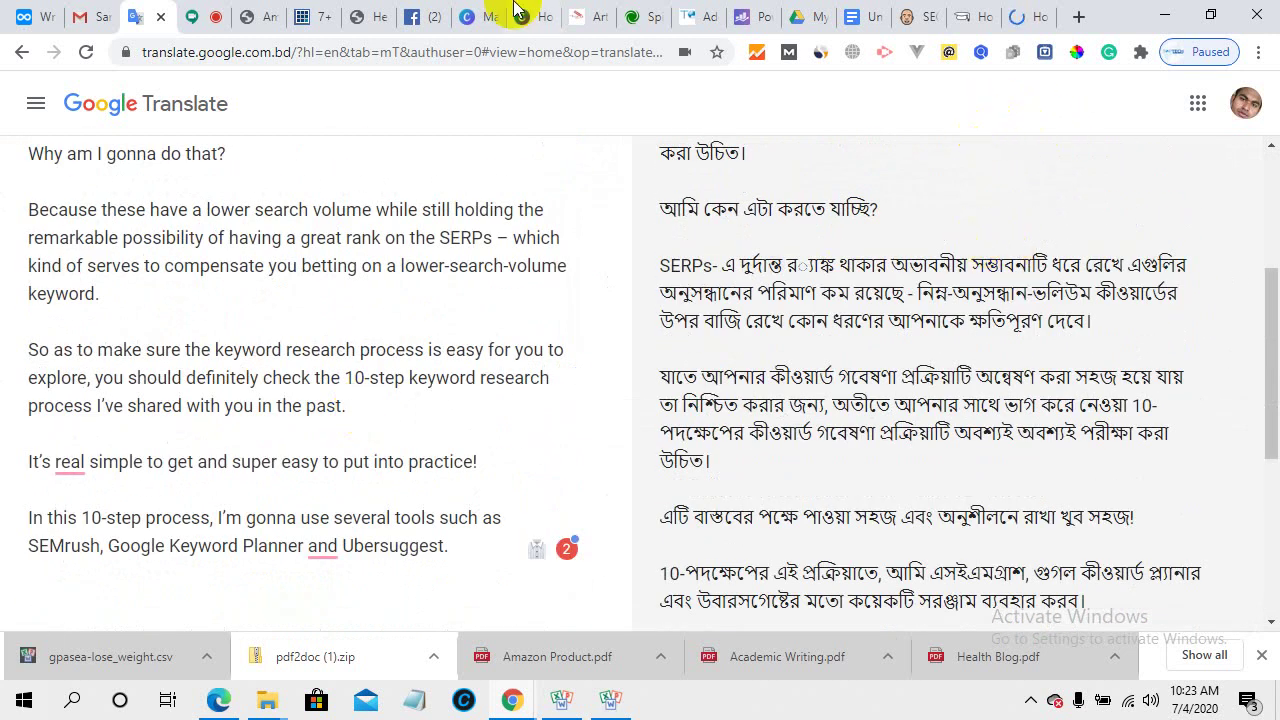
left_click(641, 15)
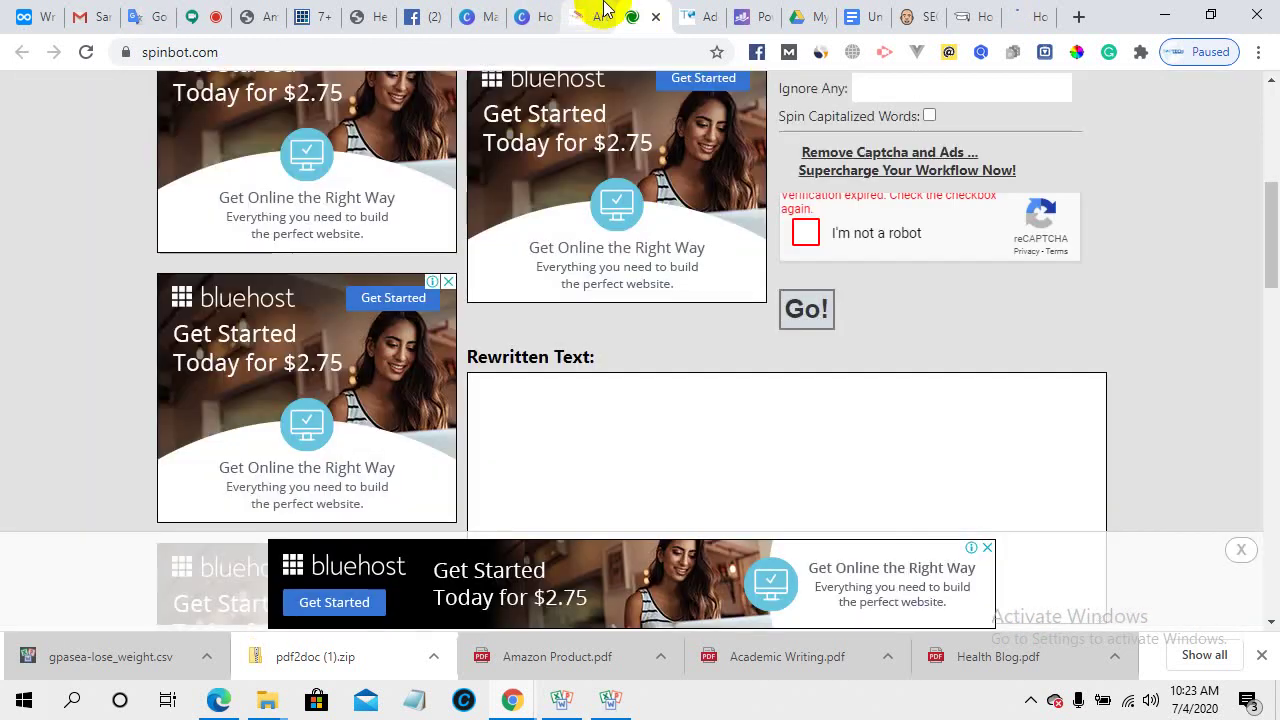
- Copy the rewritten 'Watchword research' passage from the Article Rewriter results
left_click(586, 14)
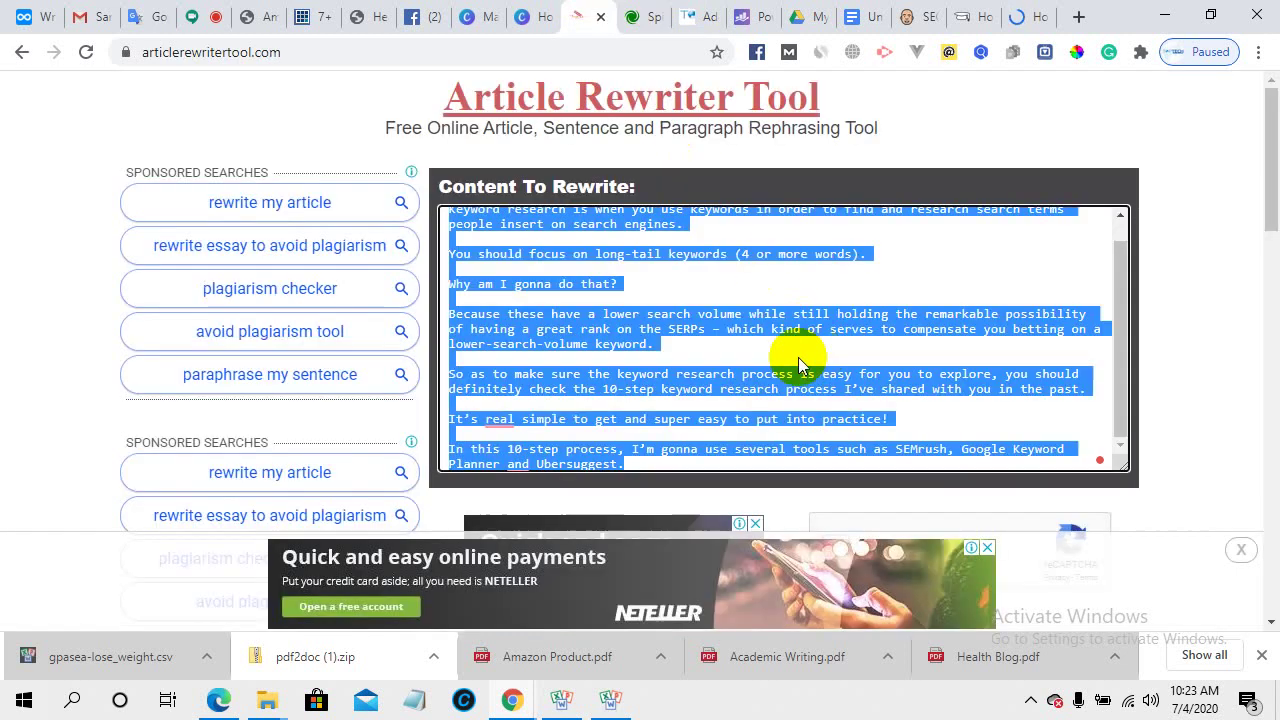
scroll(798, 357, "down", 10)
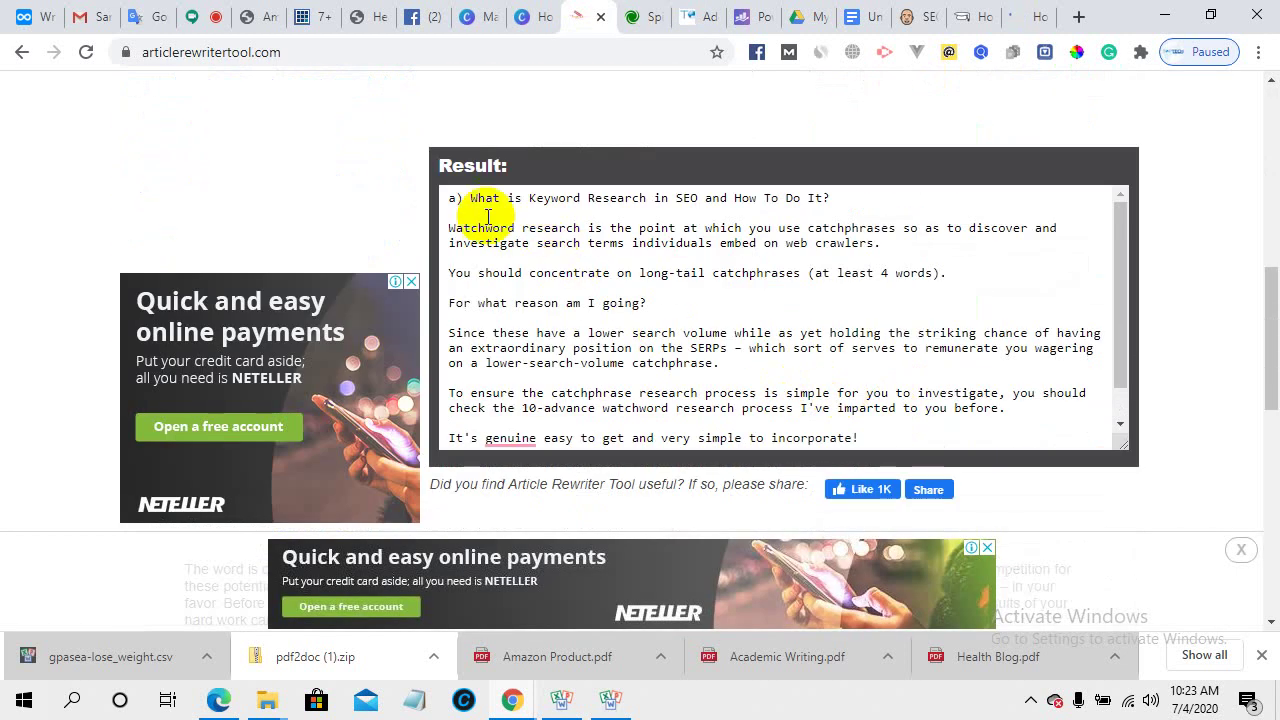
left_click_drag(449, 196, 657, 472)
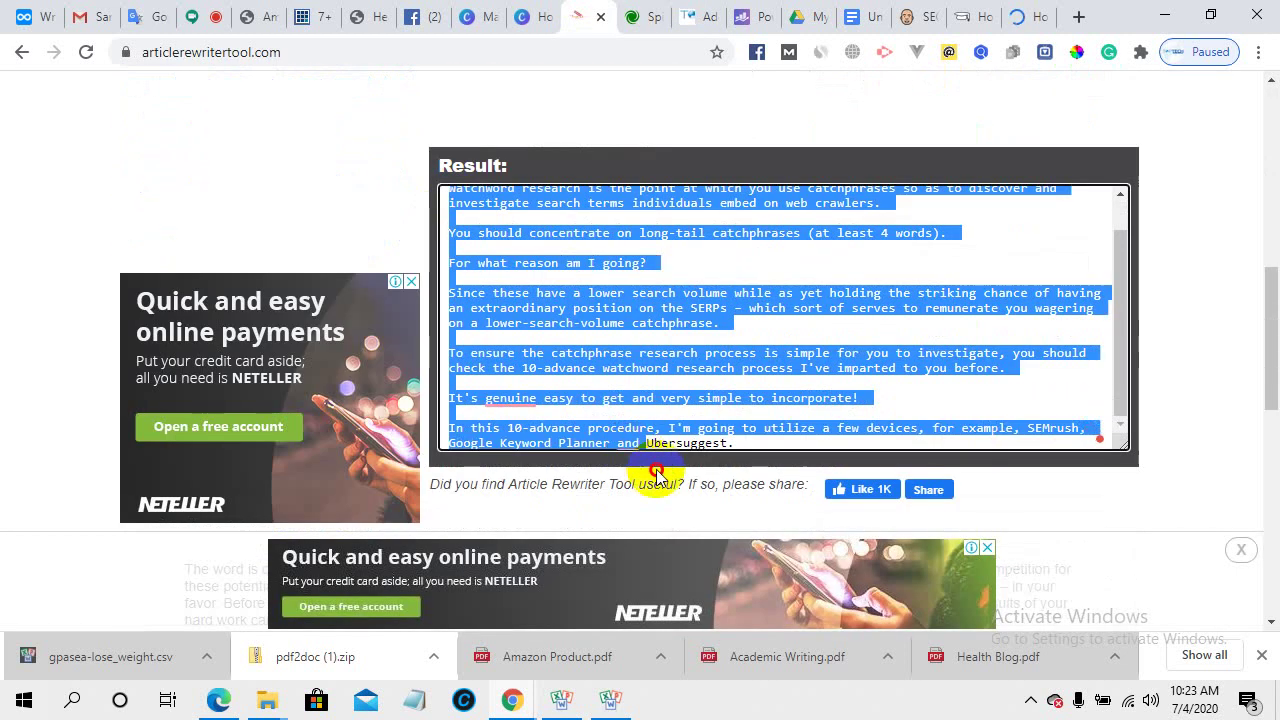
right_click(631, 320)
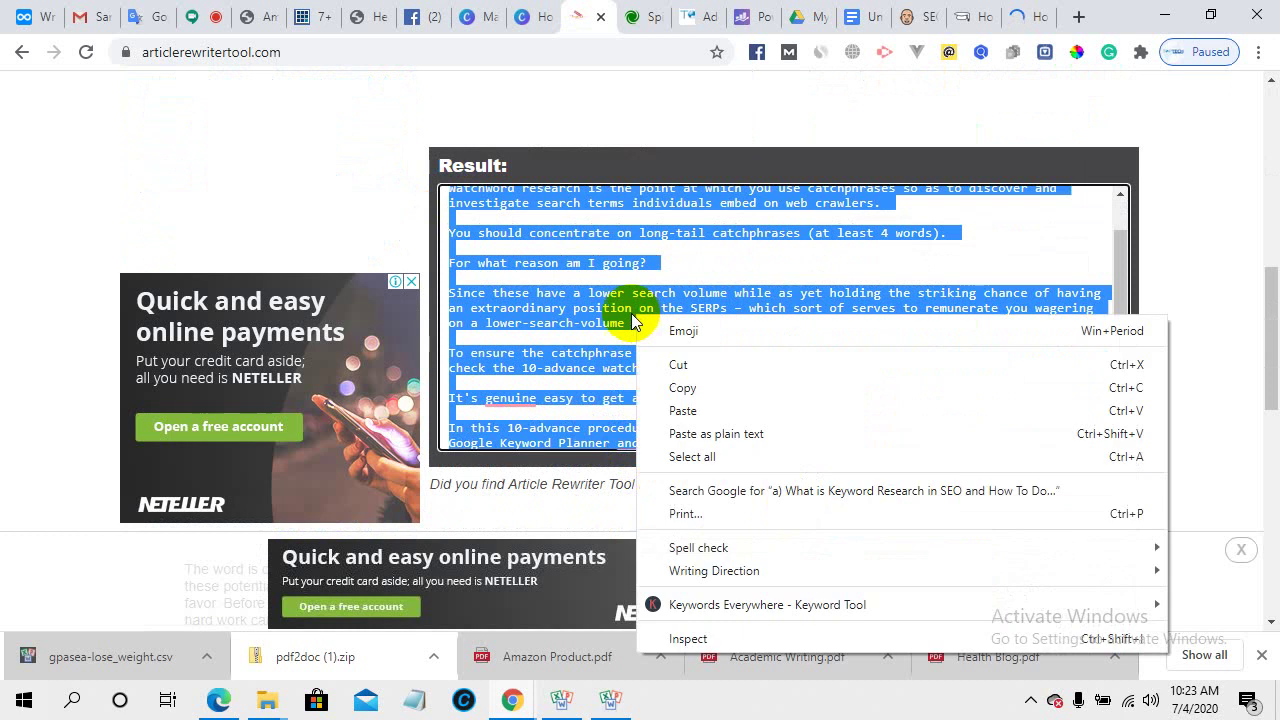
left_click(683, 387)
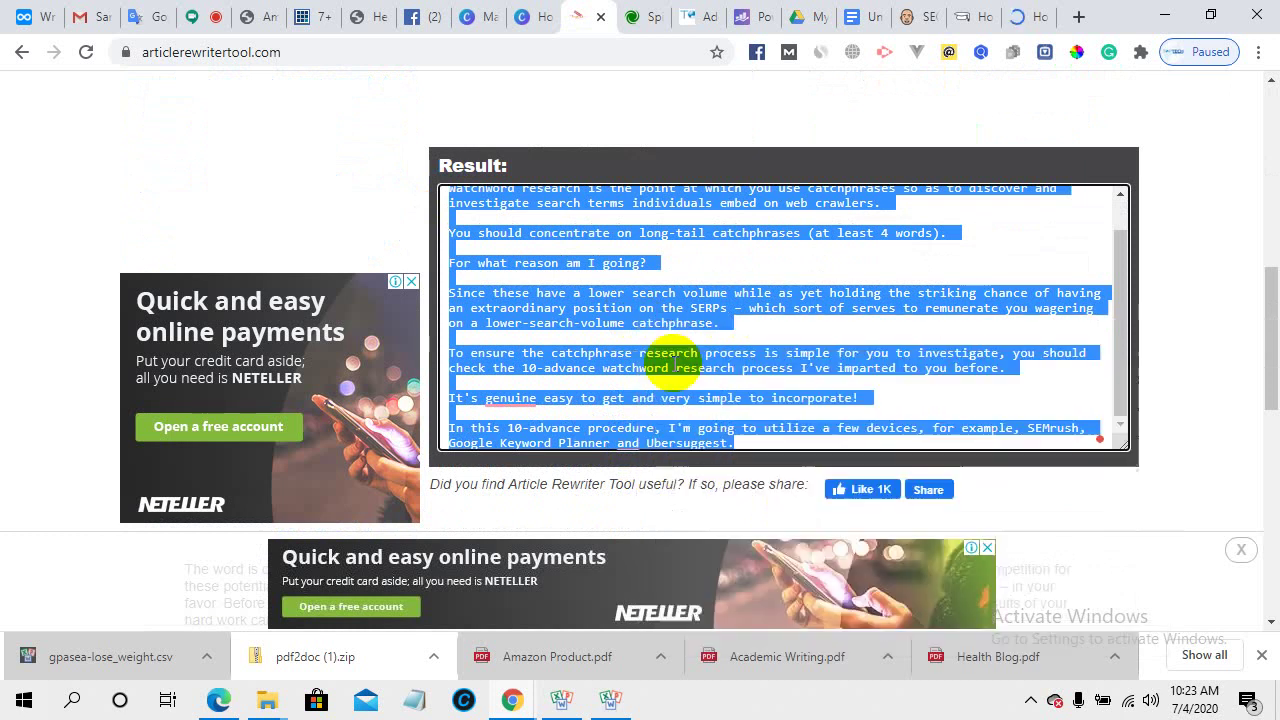
- Paste it as plain text over the Google Translate source, check the Bengali output, then go back to Article Rewriter
left_click(150, 16)
scroll(177, 345, "up", 5)
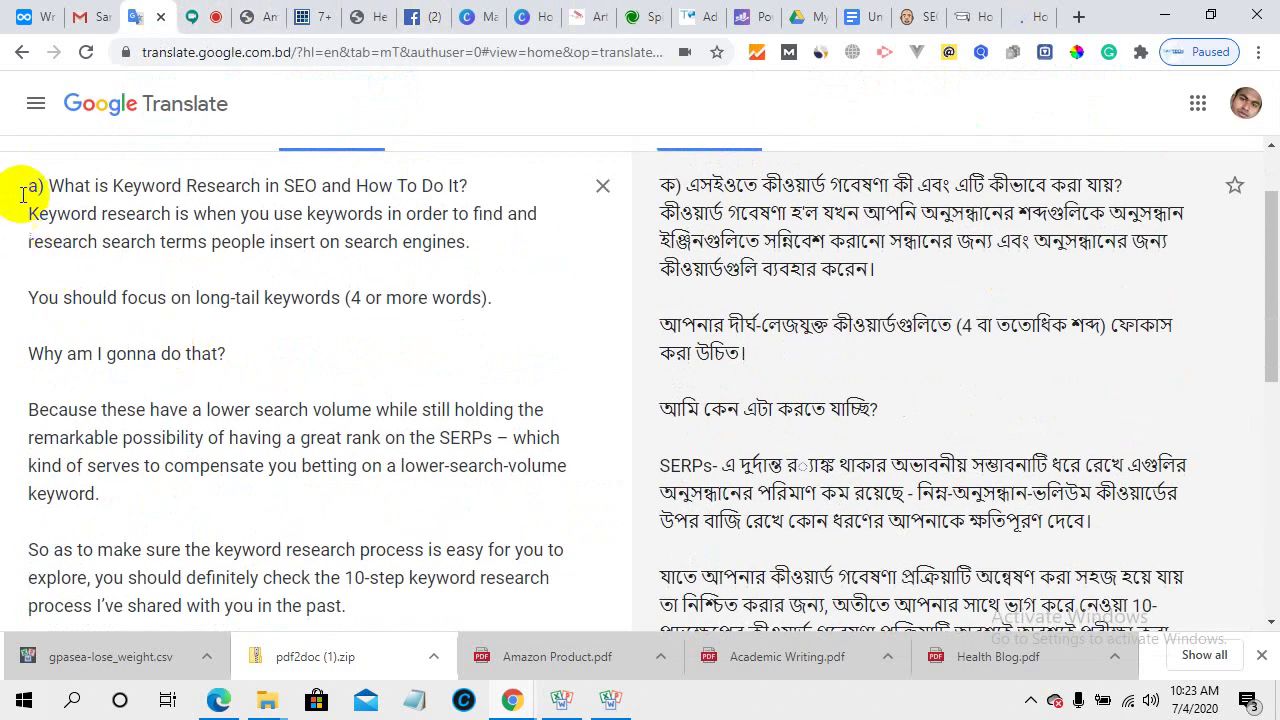
left_click_drag(25, 184, 466, 354)
scroll(408, 343, "down", 4)
right_click(330, 345)
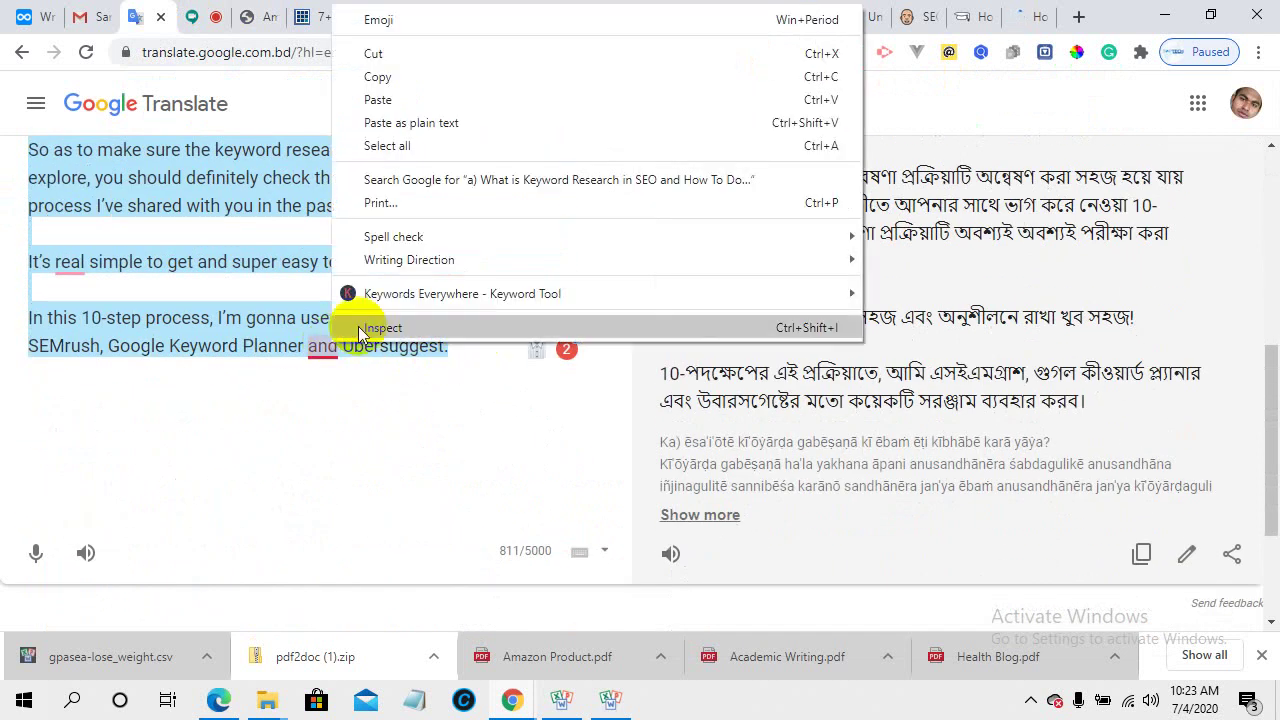
left_click(400, 118)
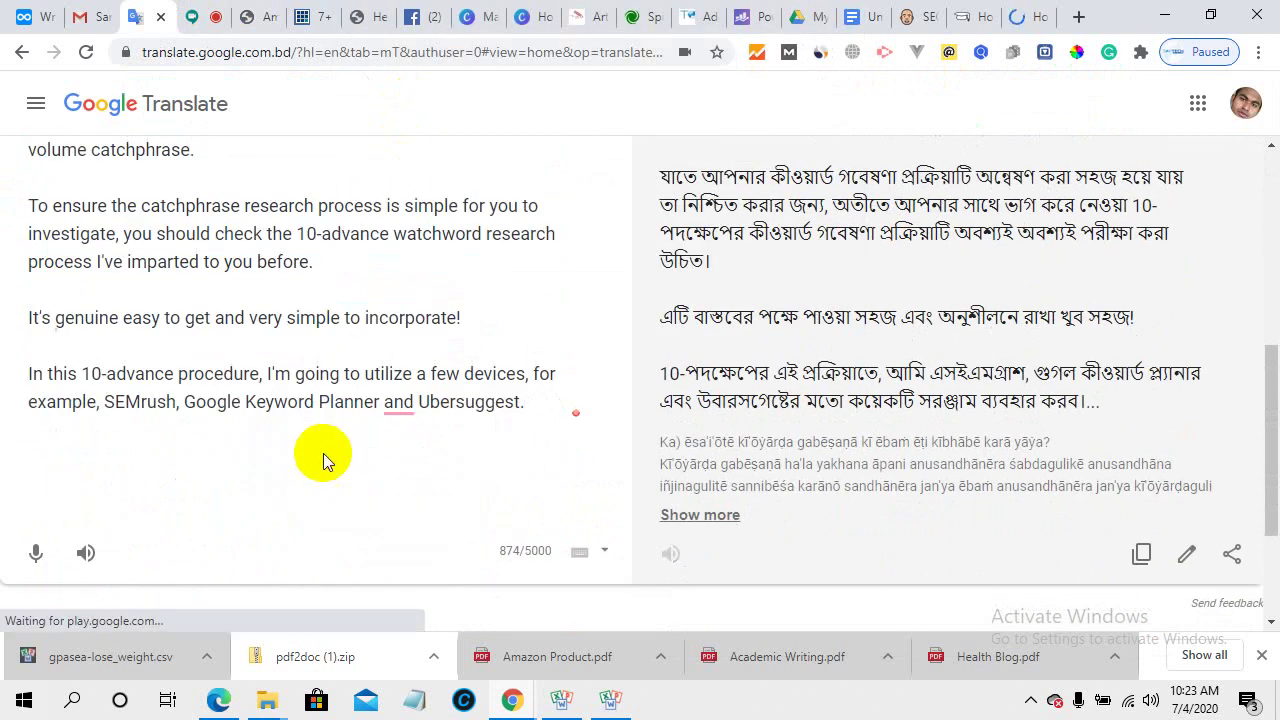
scroll(323, 453, "up", 6)
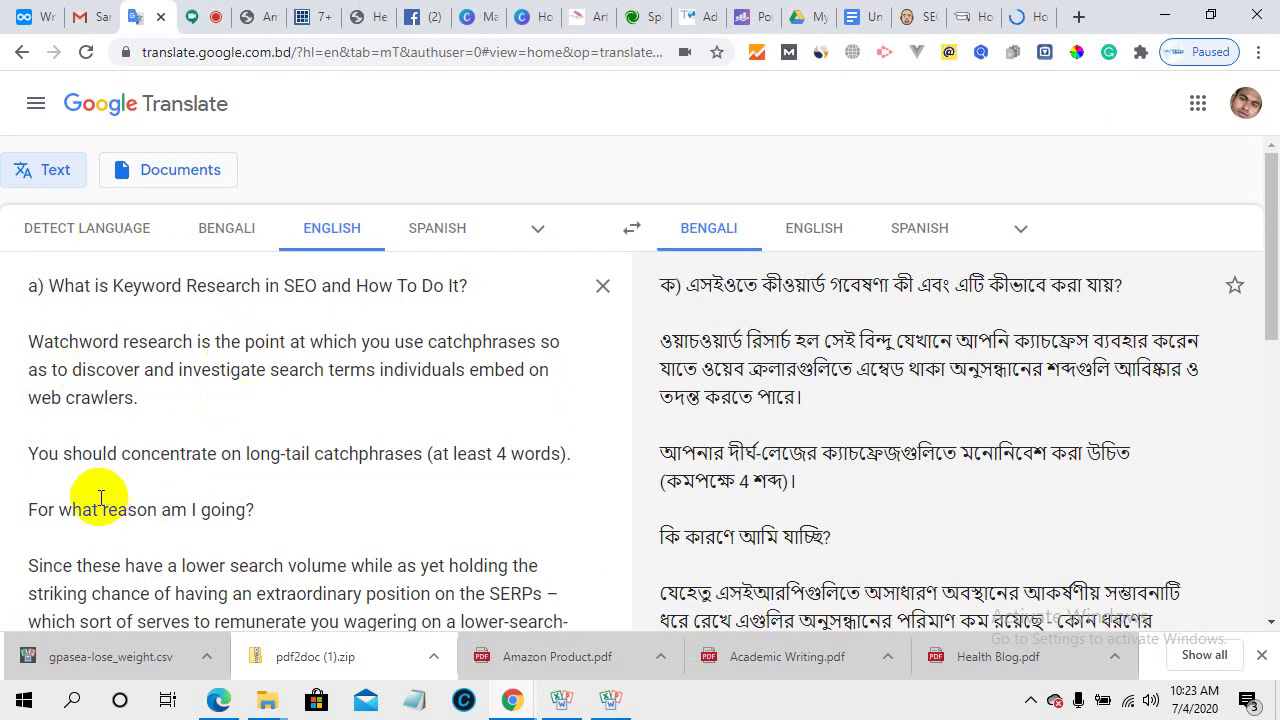
scroll(275, 494, "down", 1)
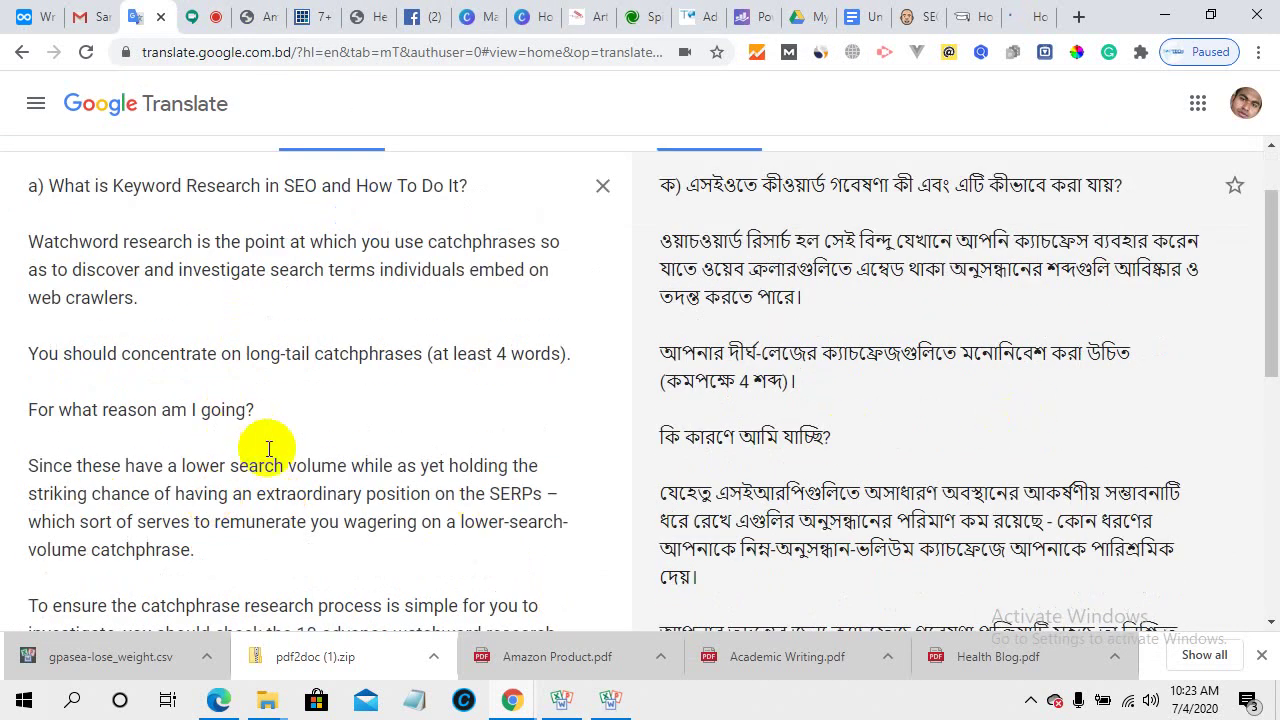
scroll(268, 450, "down", 3)
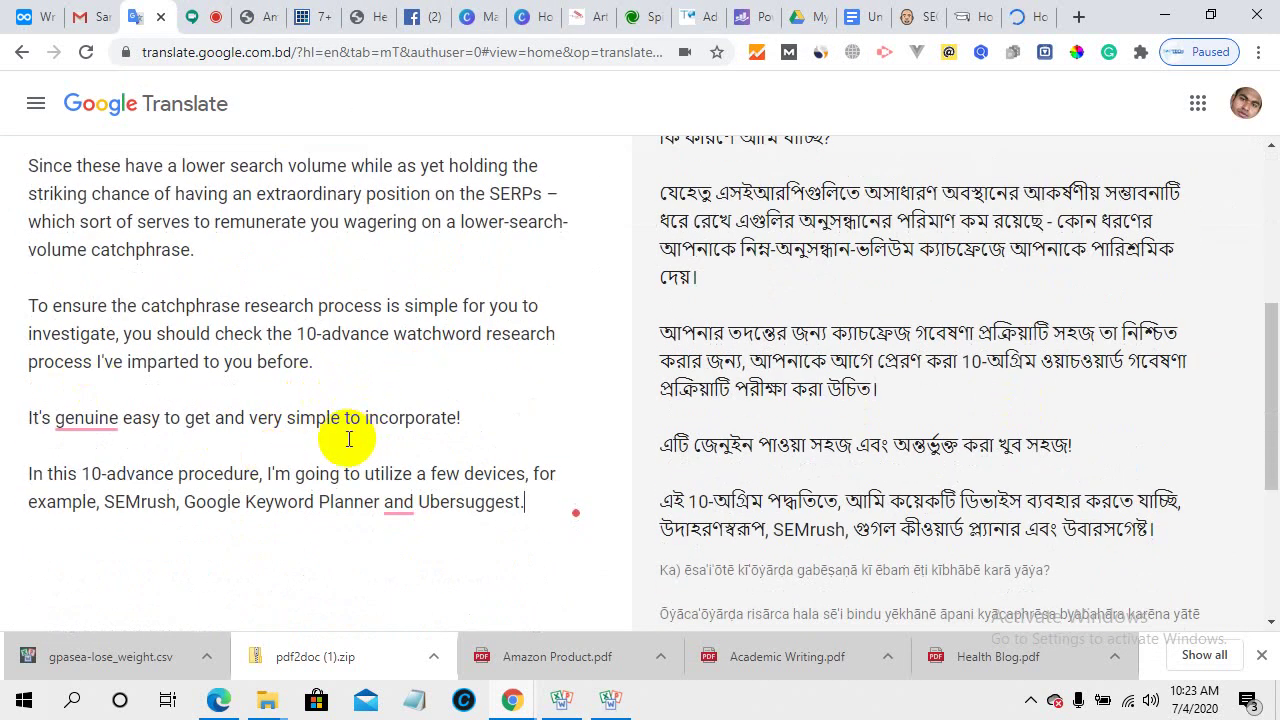
left_click(592, 8)
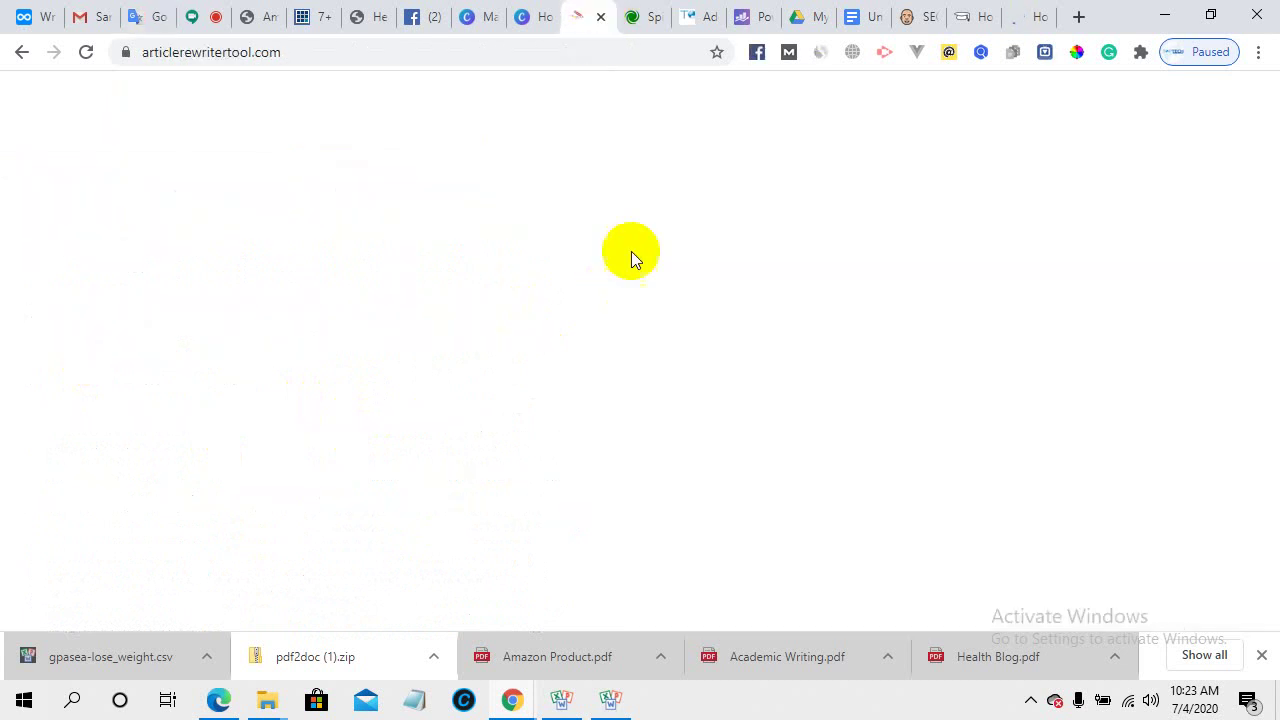
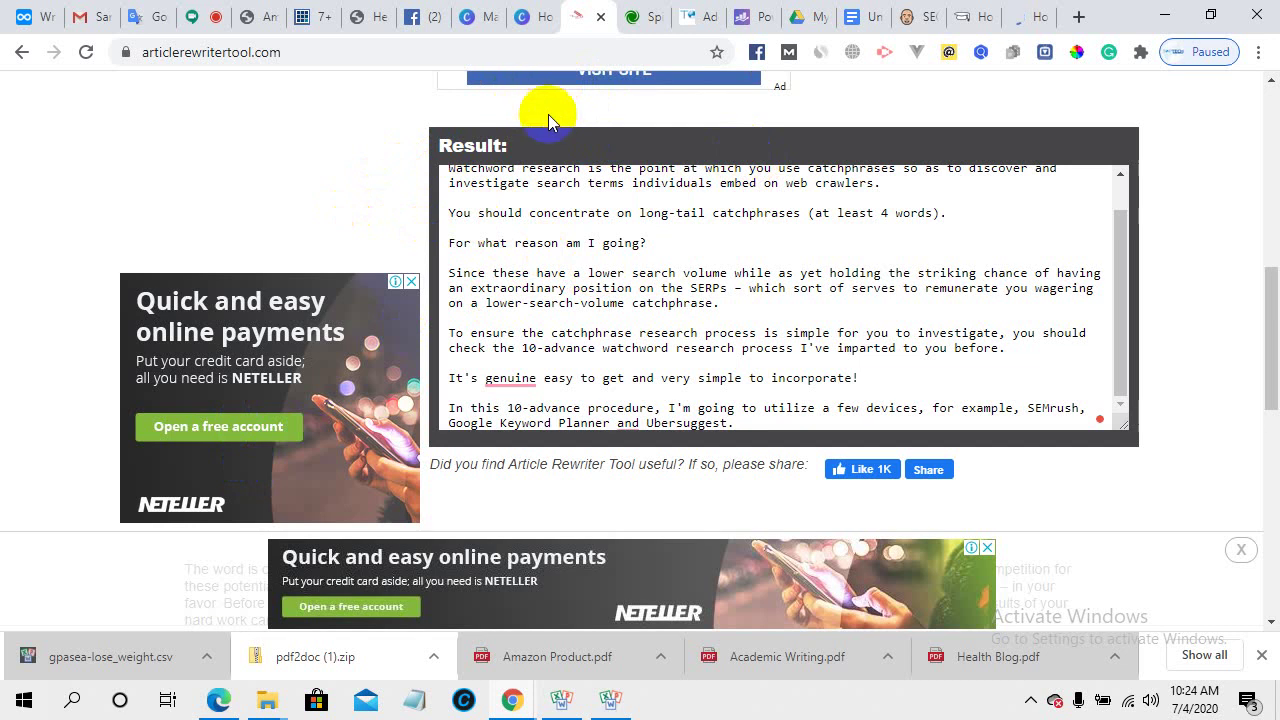
- Close the loading tab and copy the mywplife best article rewriter tools article's web address
left_click(600, 17)
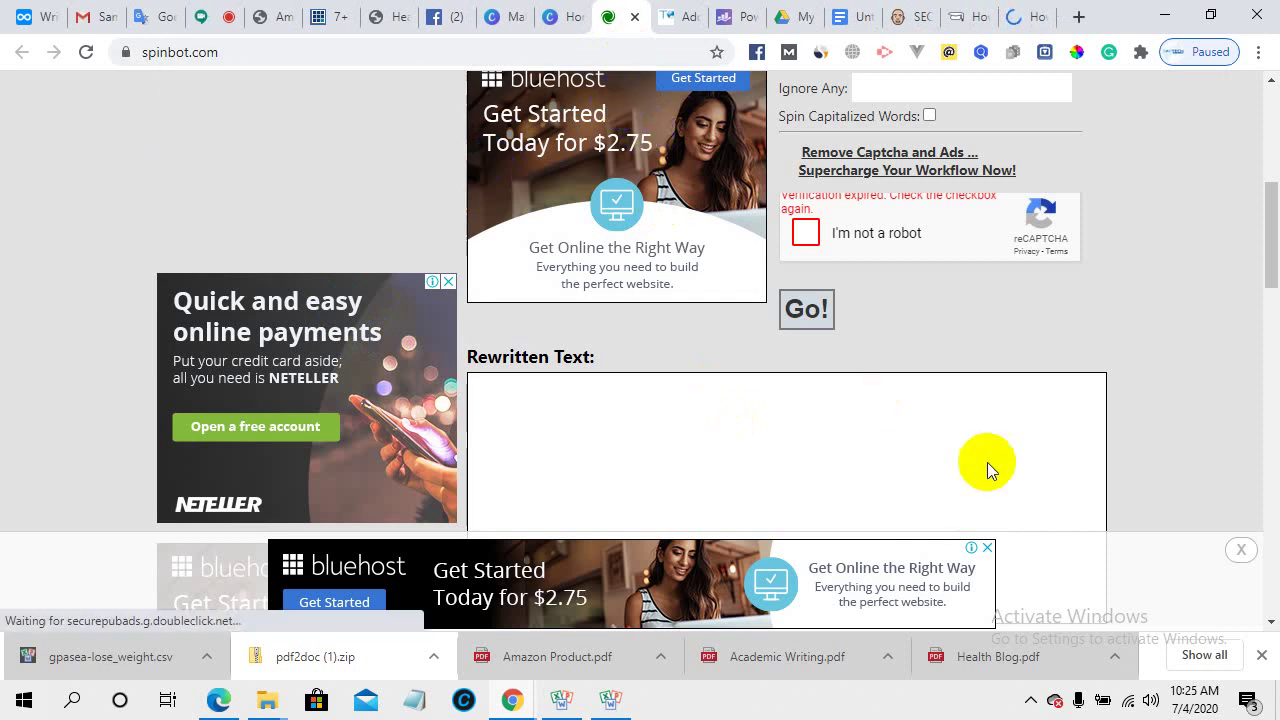
left_click(336, 14)
scroll(430, 380, "down", 5)
scroll(451, 410, "down", 12)
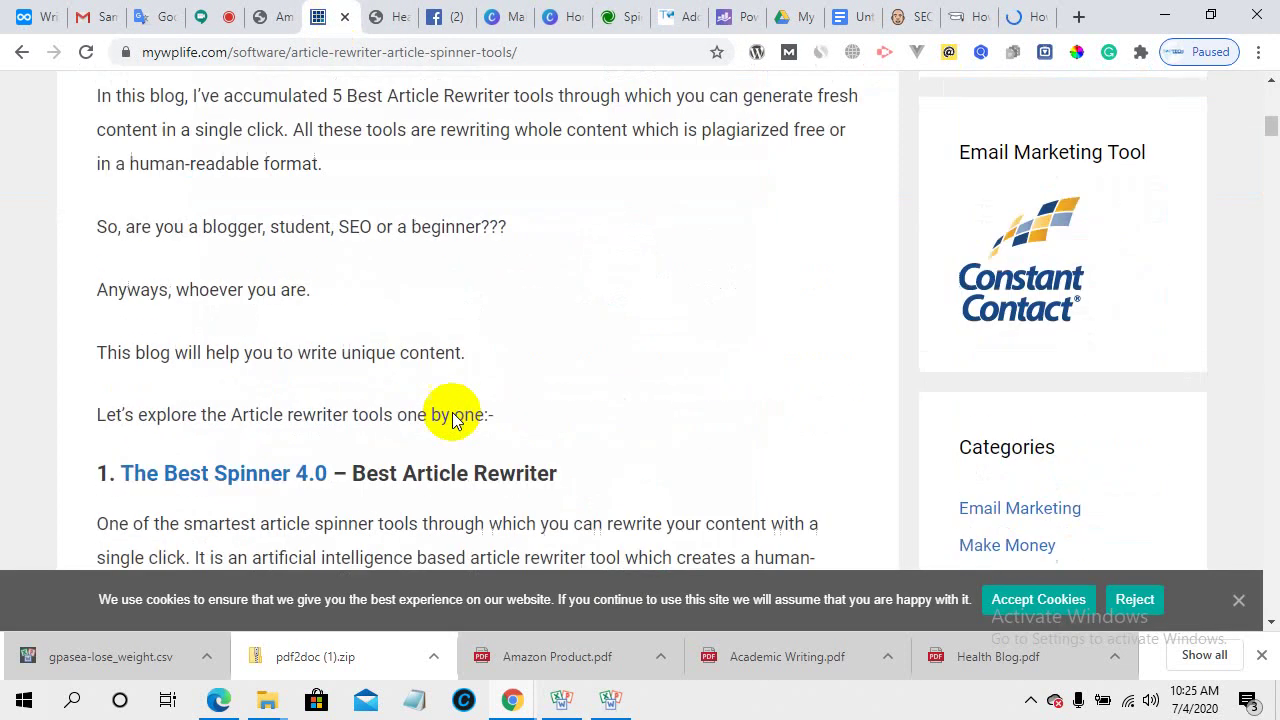
scroll(455, 419, "down", 13)
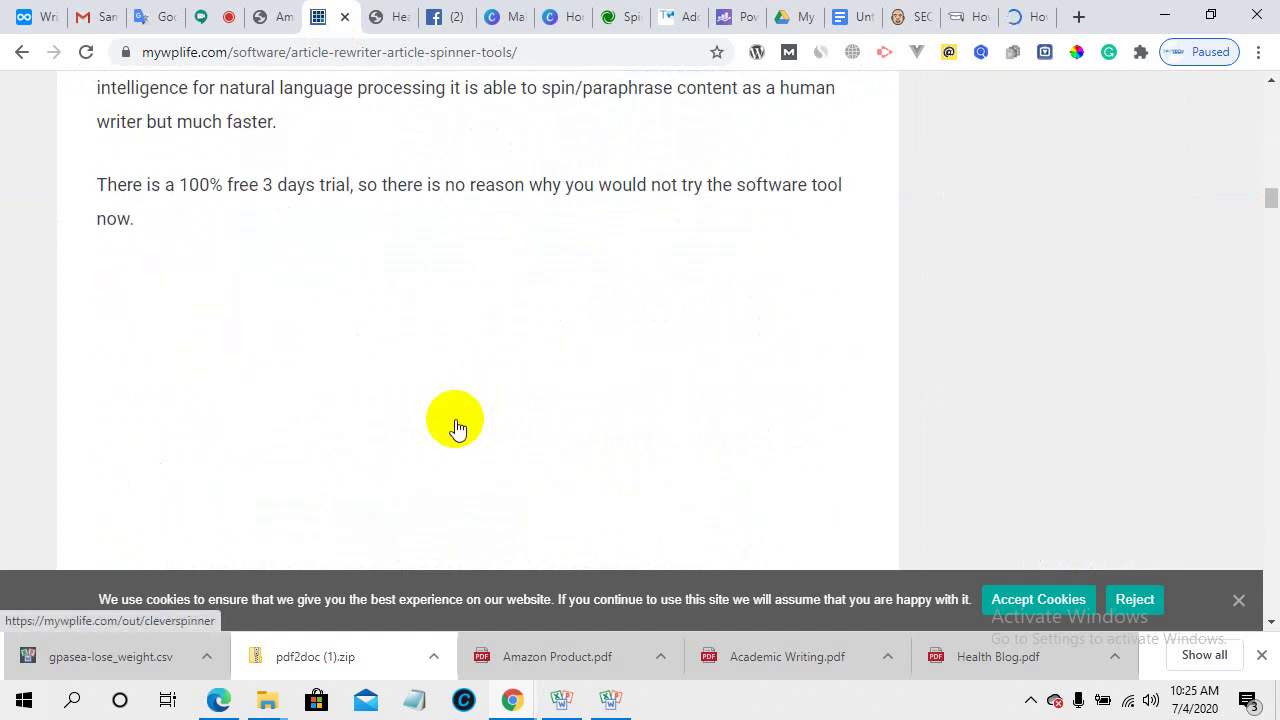
scroll(455, 419, "down", 2)
left_click(260, 57)
right_click(260, 57)
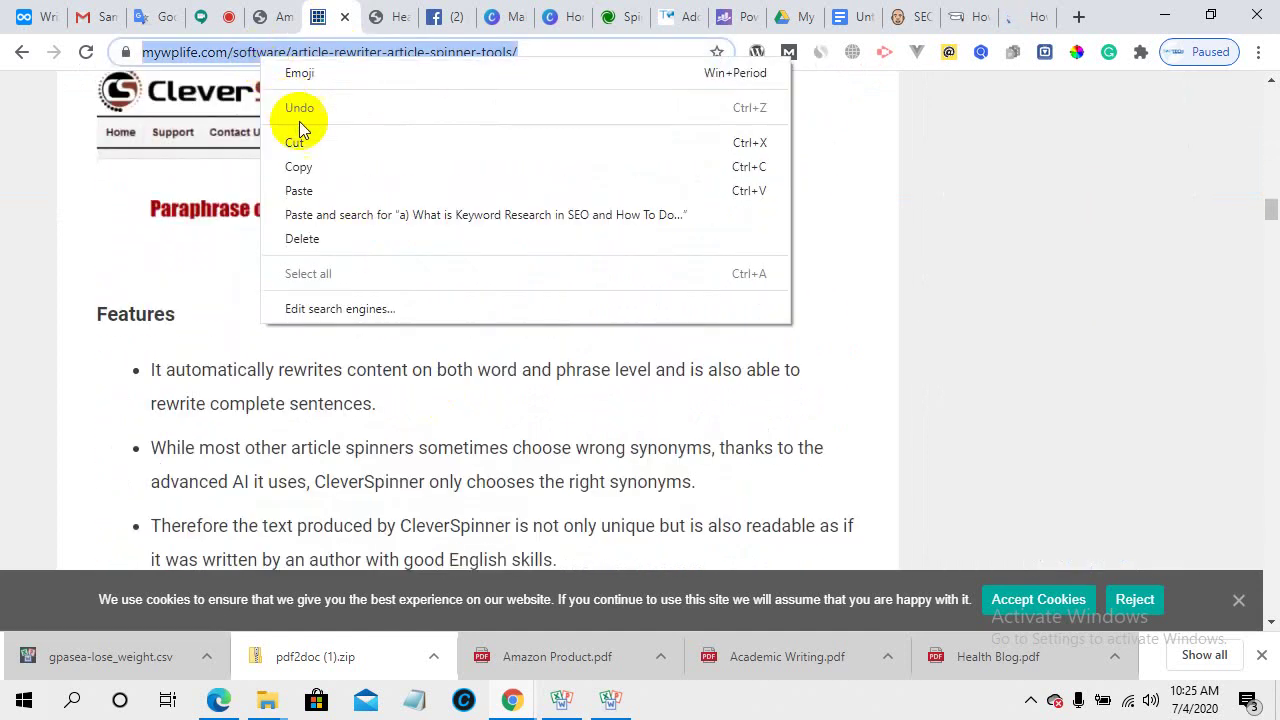
left_click(310, 166)
- Paste the copied mywplife rewriter-tools link into the Google Meet chat and send it
left_click(220, 10)
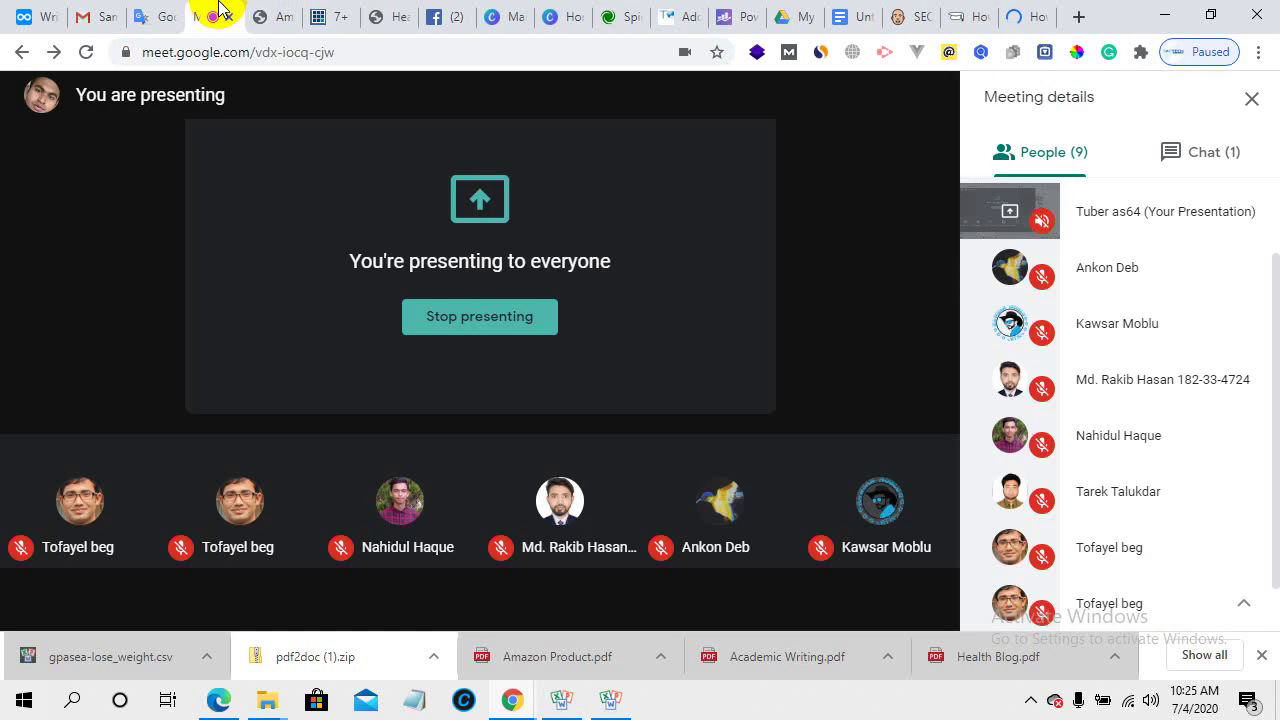
left_click(1204, 163)
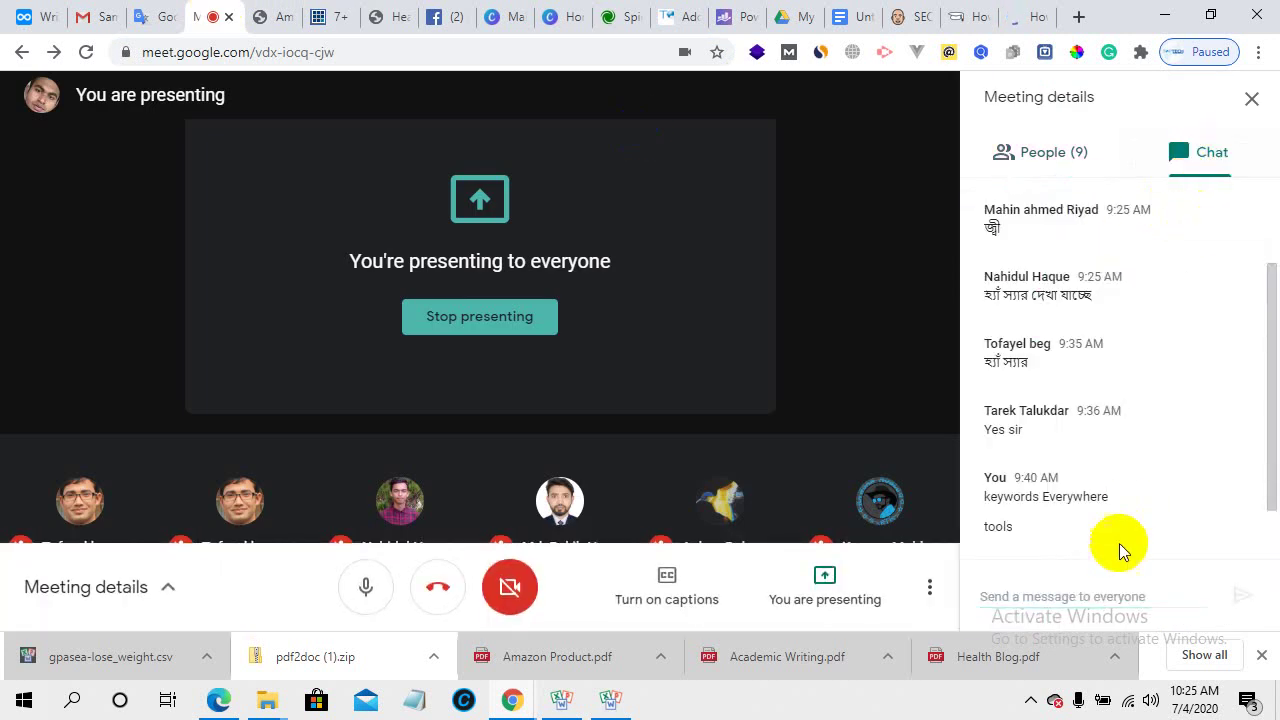
left_click(1023, 591)
right_click(1030, 588)
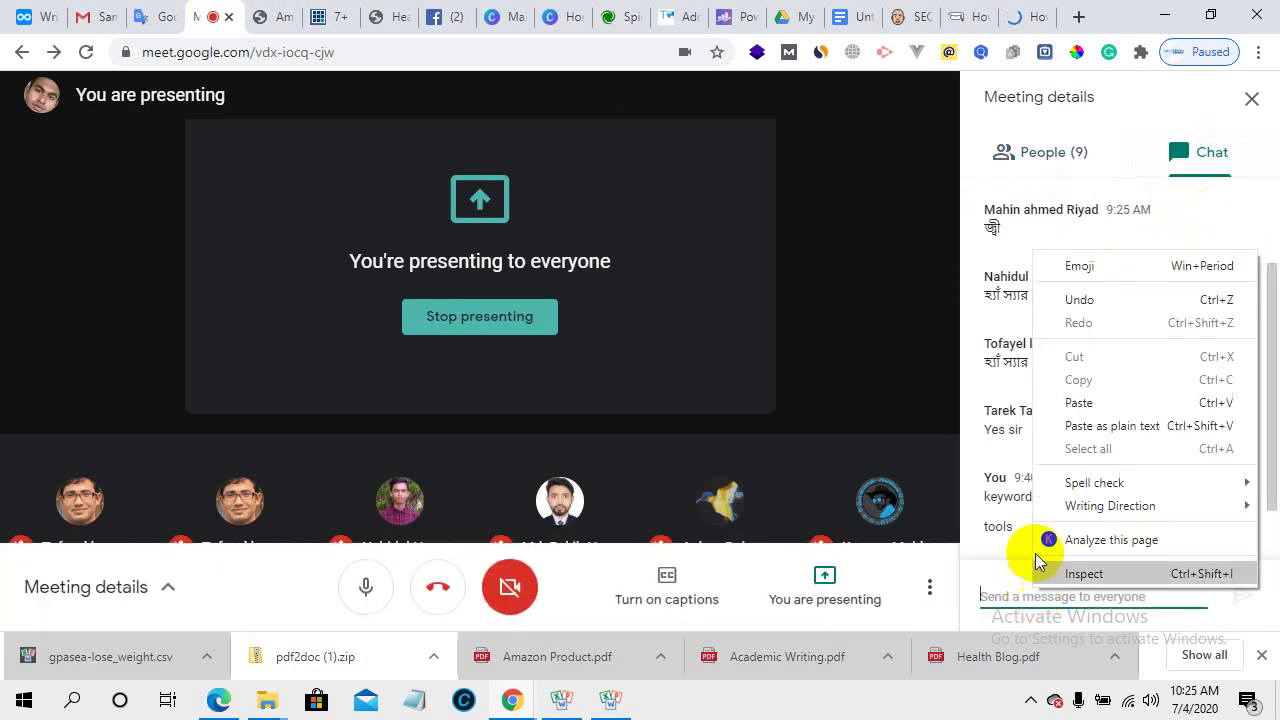
left_click(1078, 402)
left_click(1244, 597)
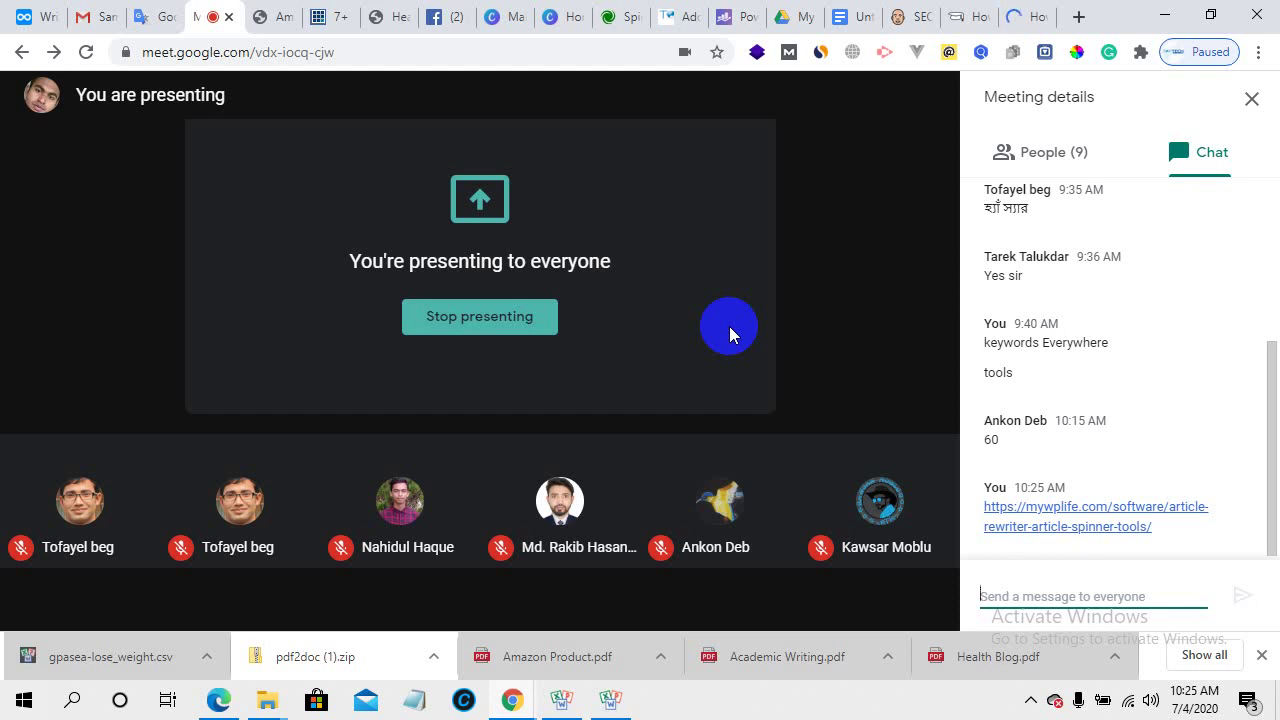
left_click(432, 10)
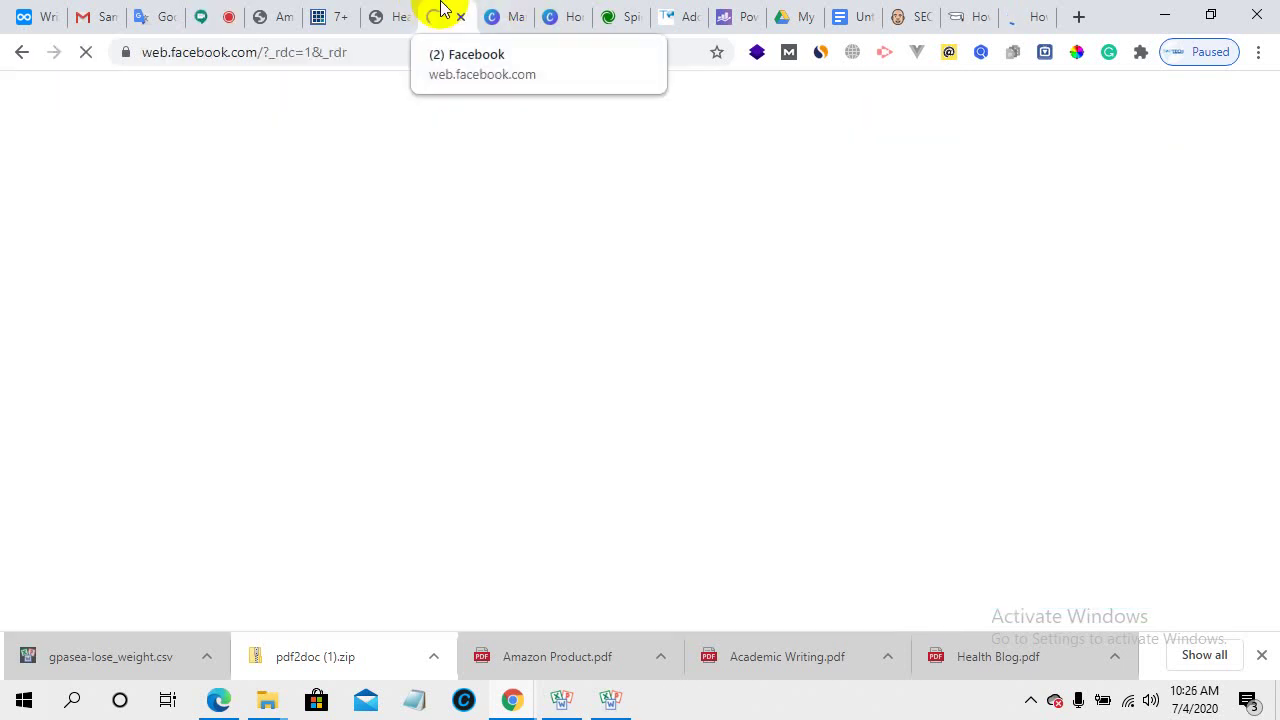
- Return to the mywplife article and scroll down to the Word AI entry in section 6
left_click(220, 14)
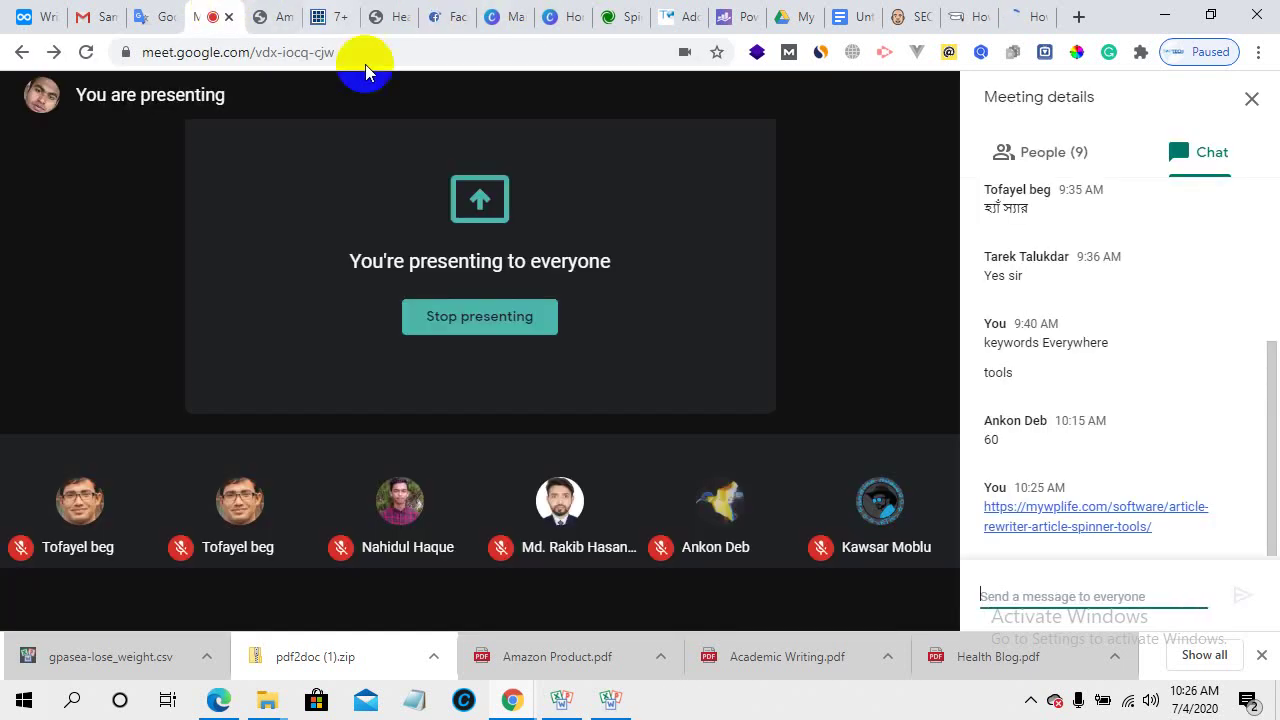
left_click(325, 12)
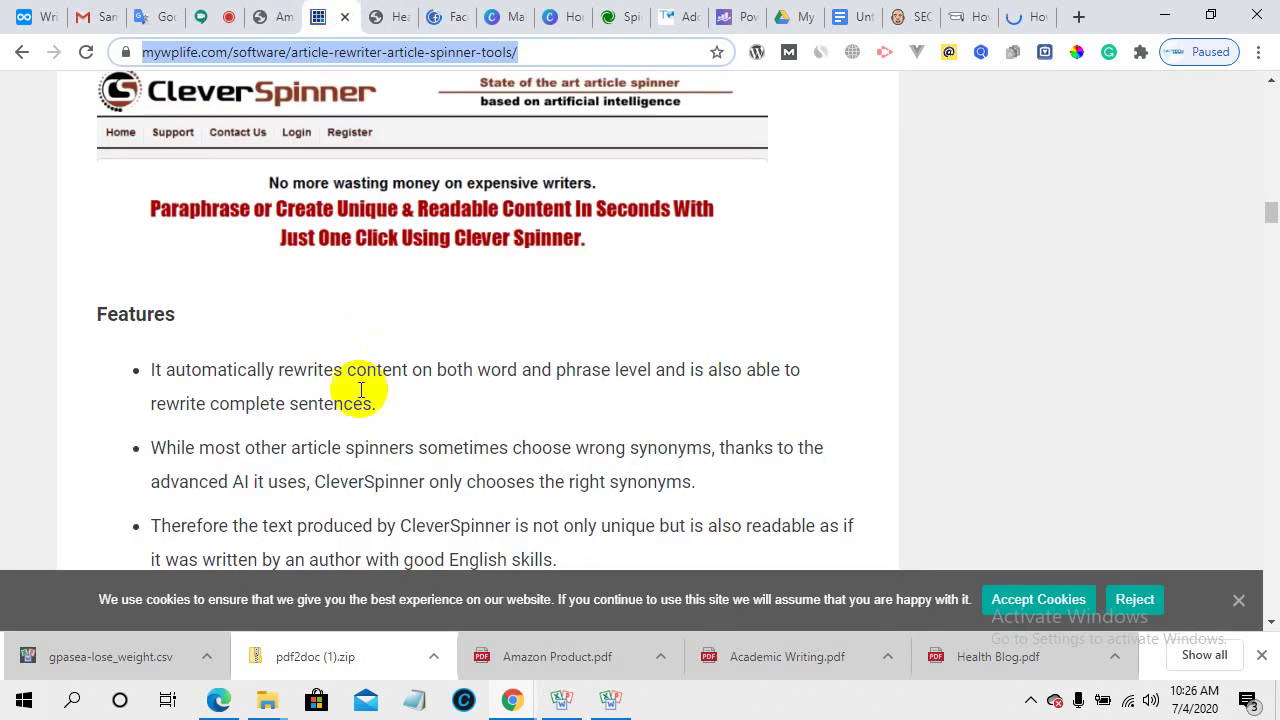
scroll(352, 400, "down", 5)
scroll(357, 412, "down", 3)
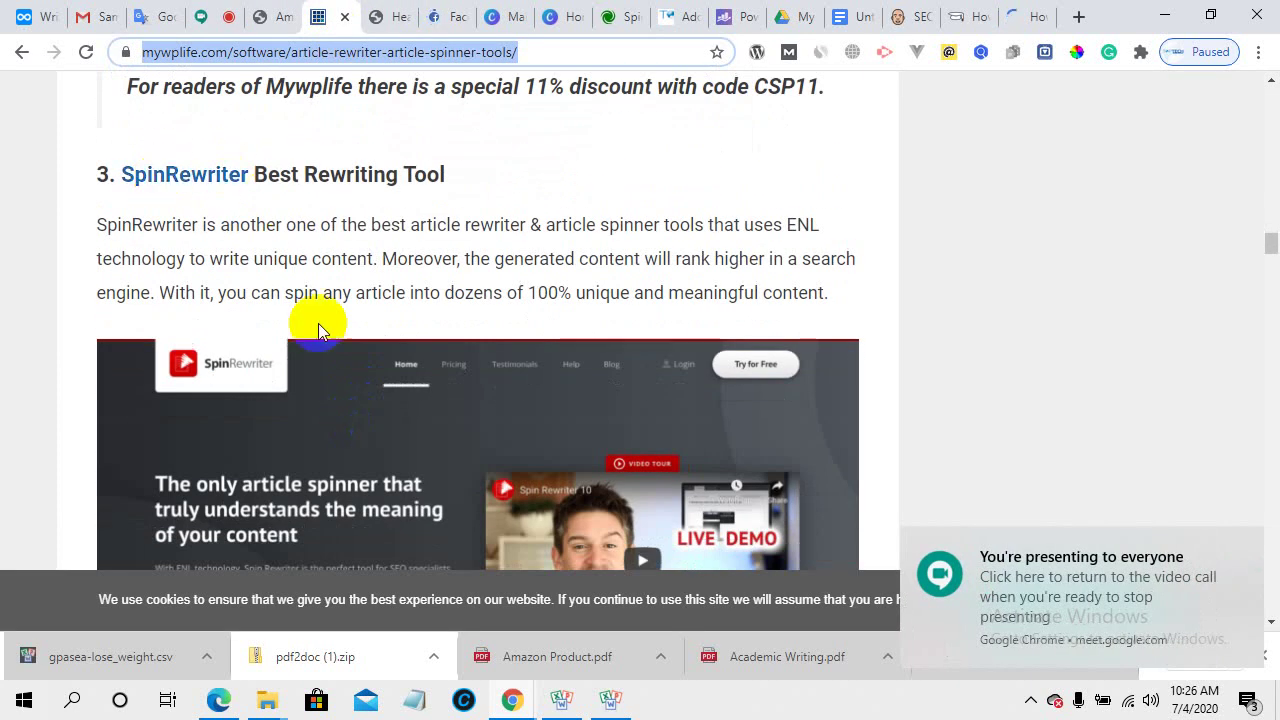
scroll(330, 340, "down", 4)
scroll(336, 370, "down", 6)
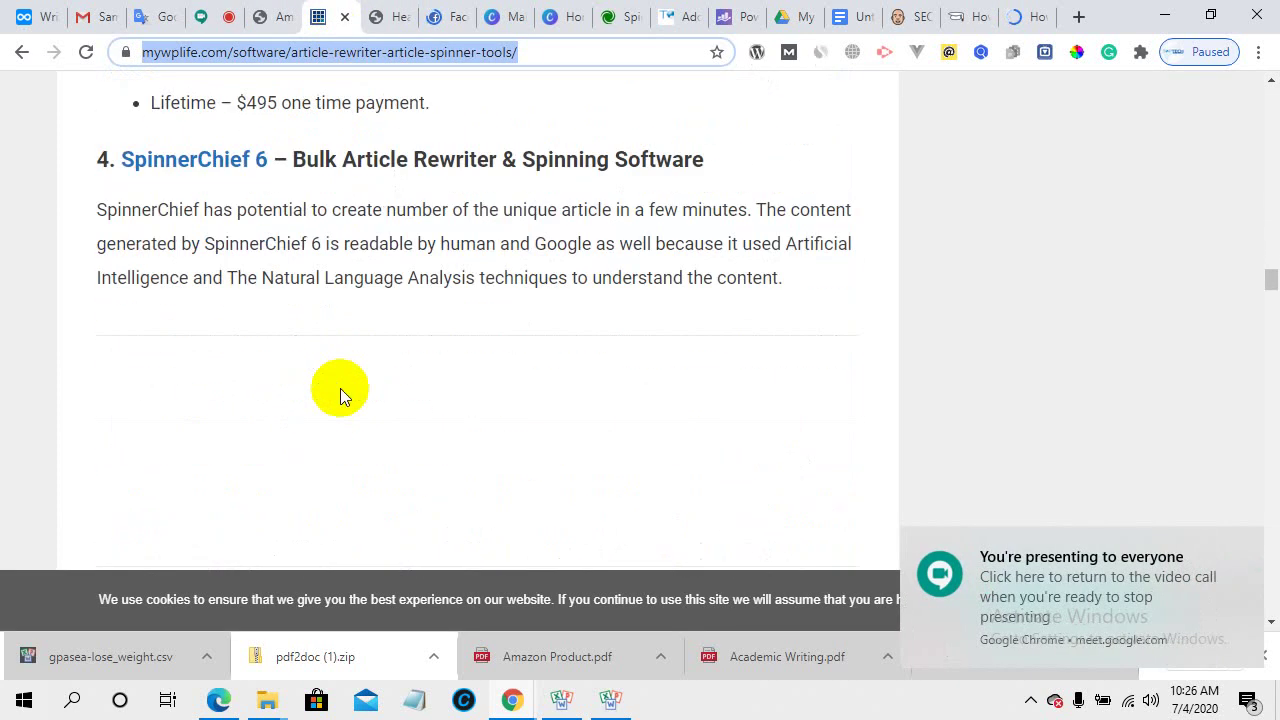
scroll(343, 394, "down", 7)
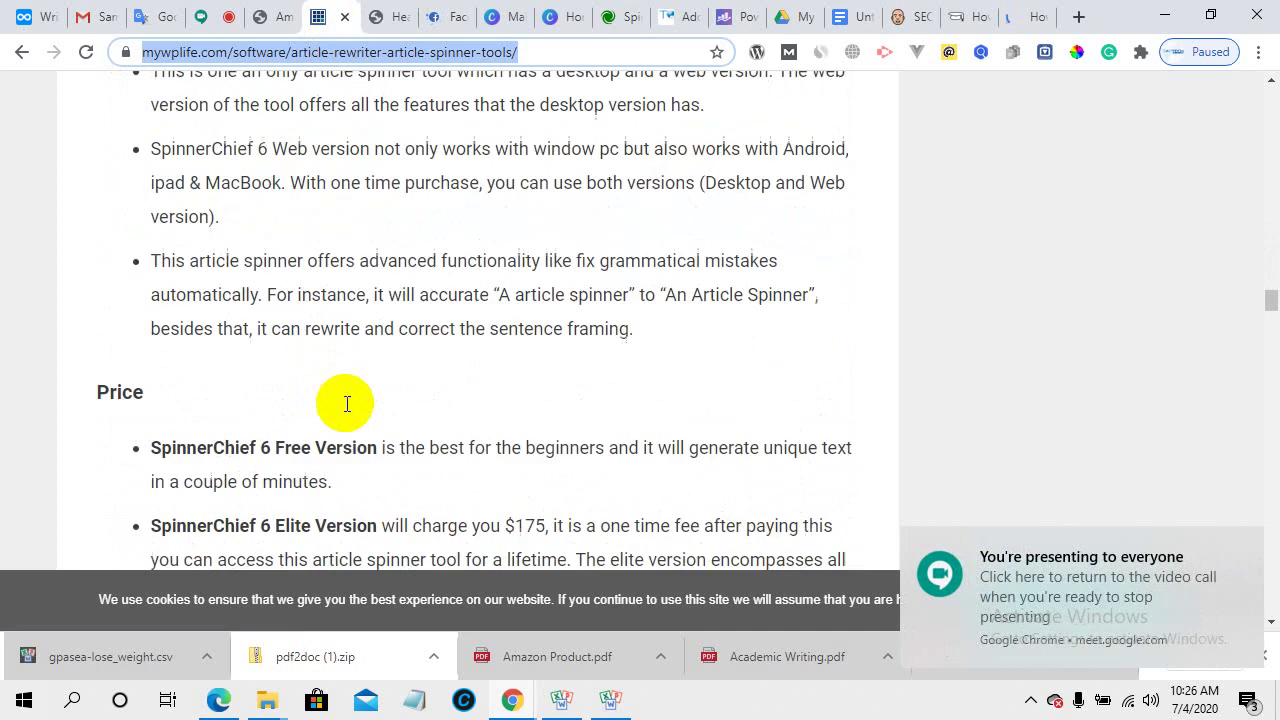
scroll(346, 410, "down", 11)
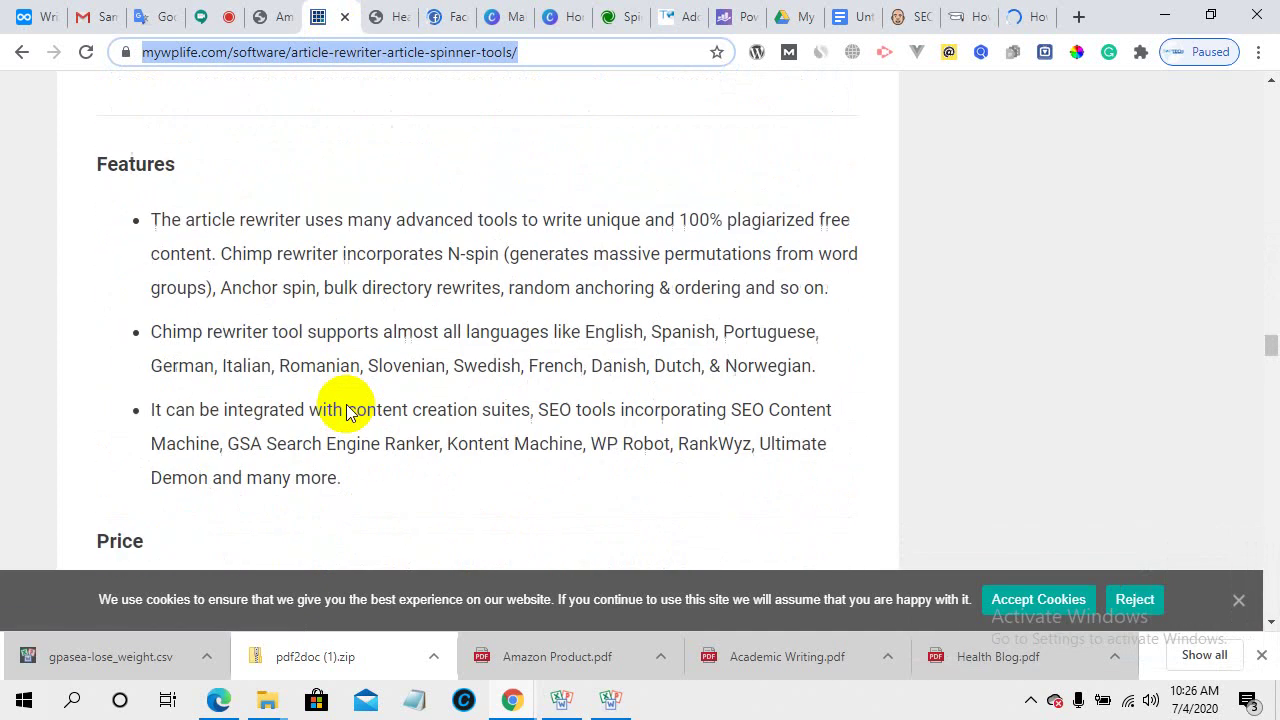
scroll(346, 410, "down", 7)
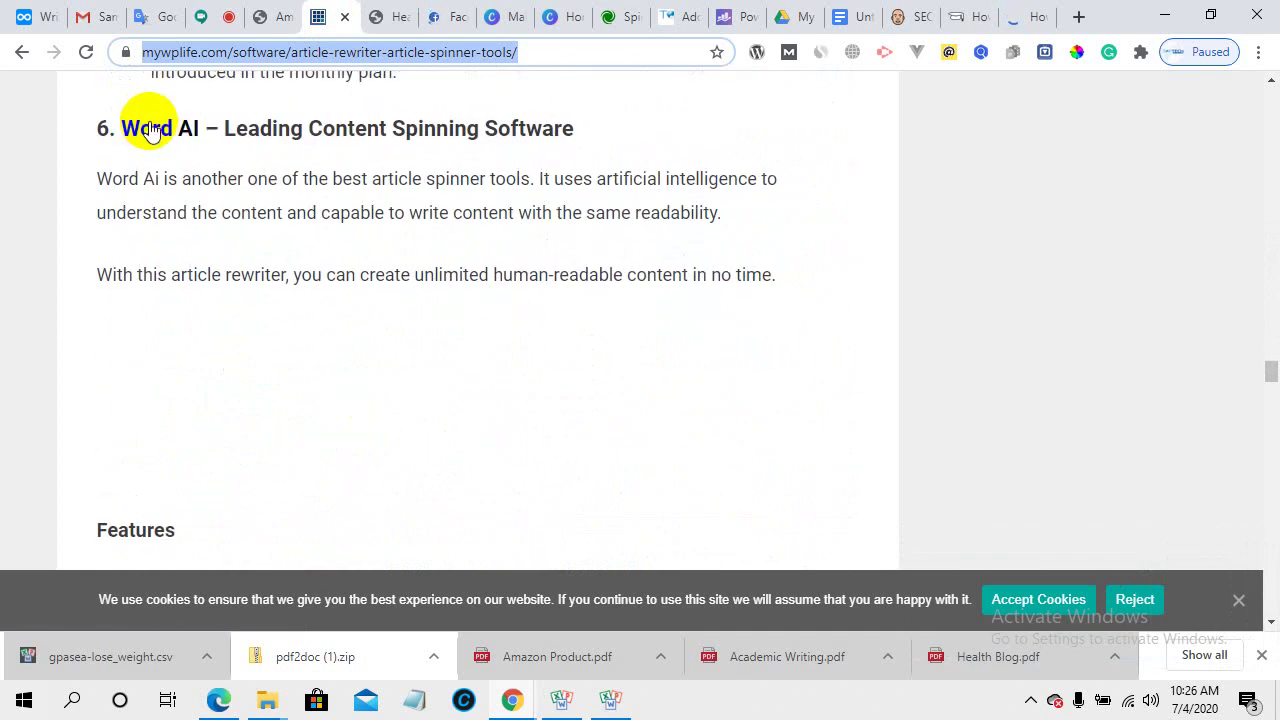
- Open the Word AI site from the article and close the article tab
left_click(155, 130)
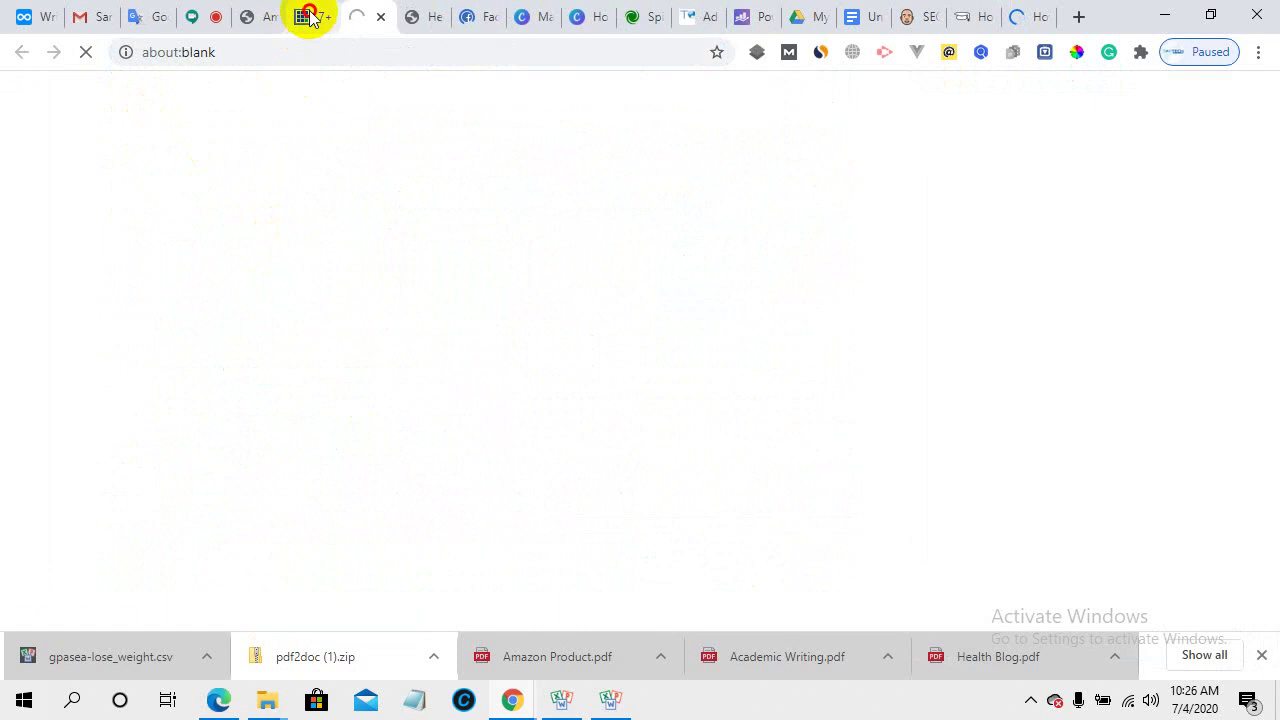
left_click(308, 16)
left_click(325, 16)
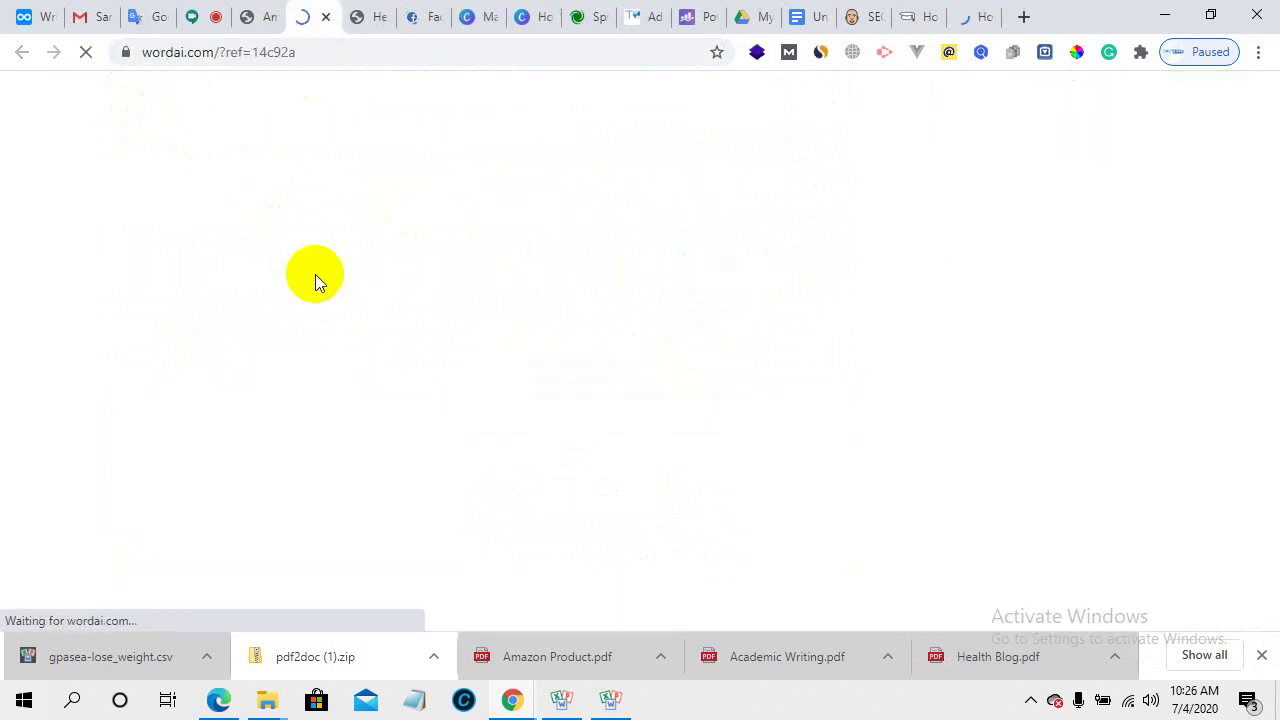
- Replace the Medical News Today article with the Copyscape site via the 'copy' address suggestion
left_click(1024, 14)
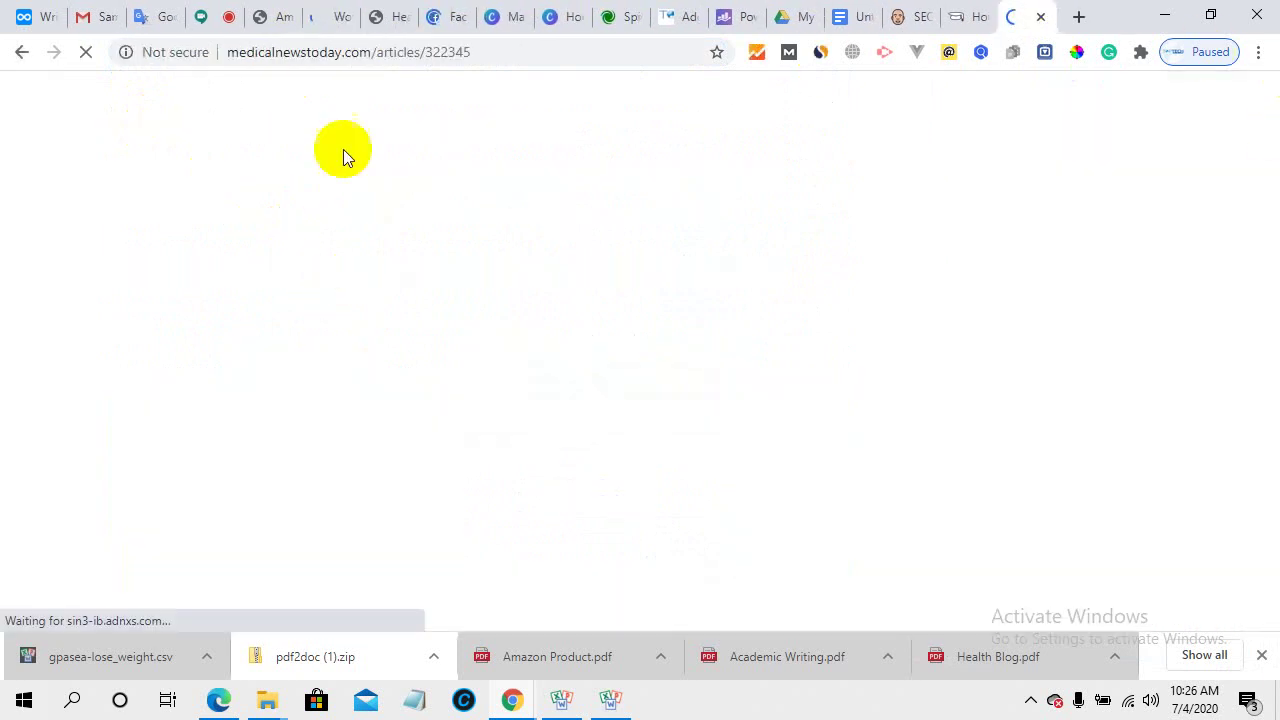
left_click(325, 53)
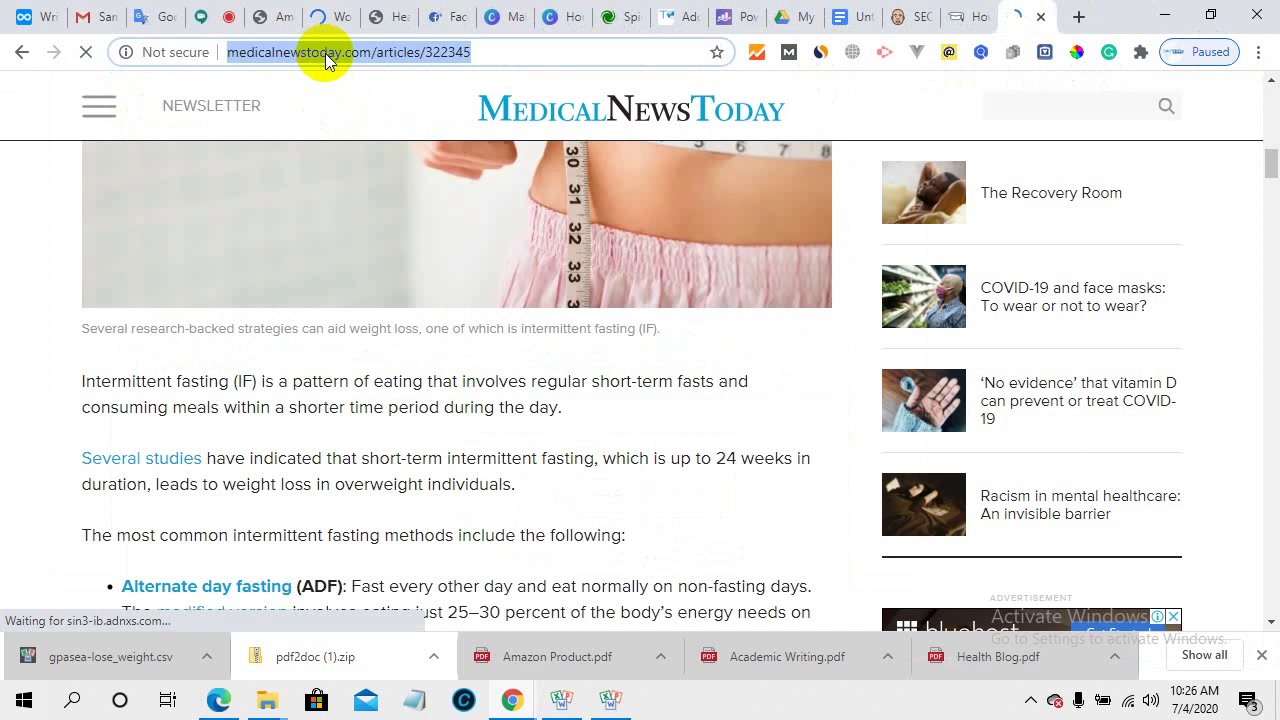
type("copy")
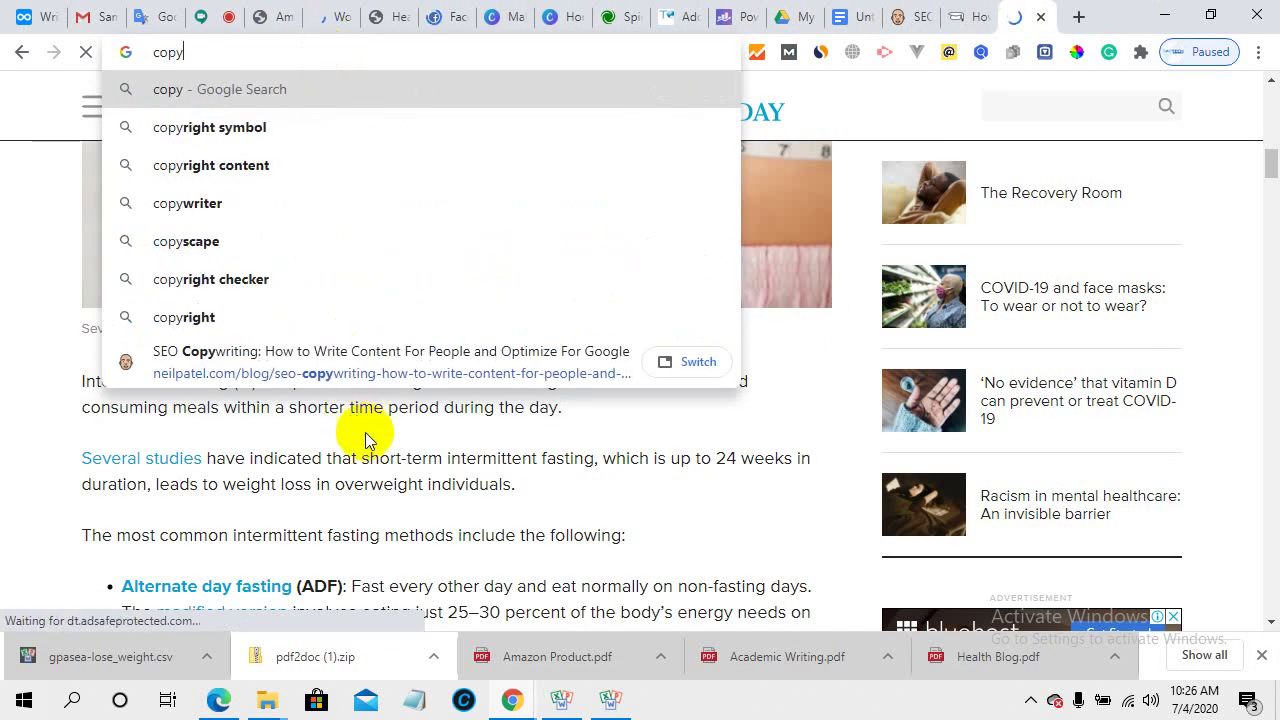
left_click(227, 243)
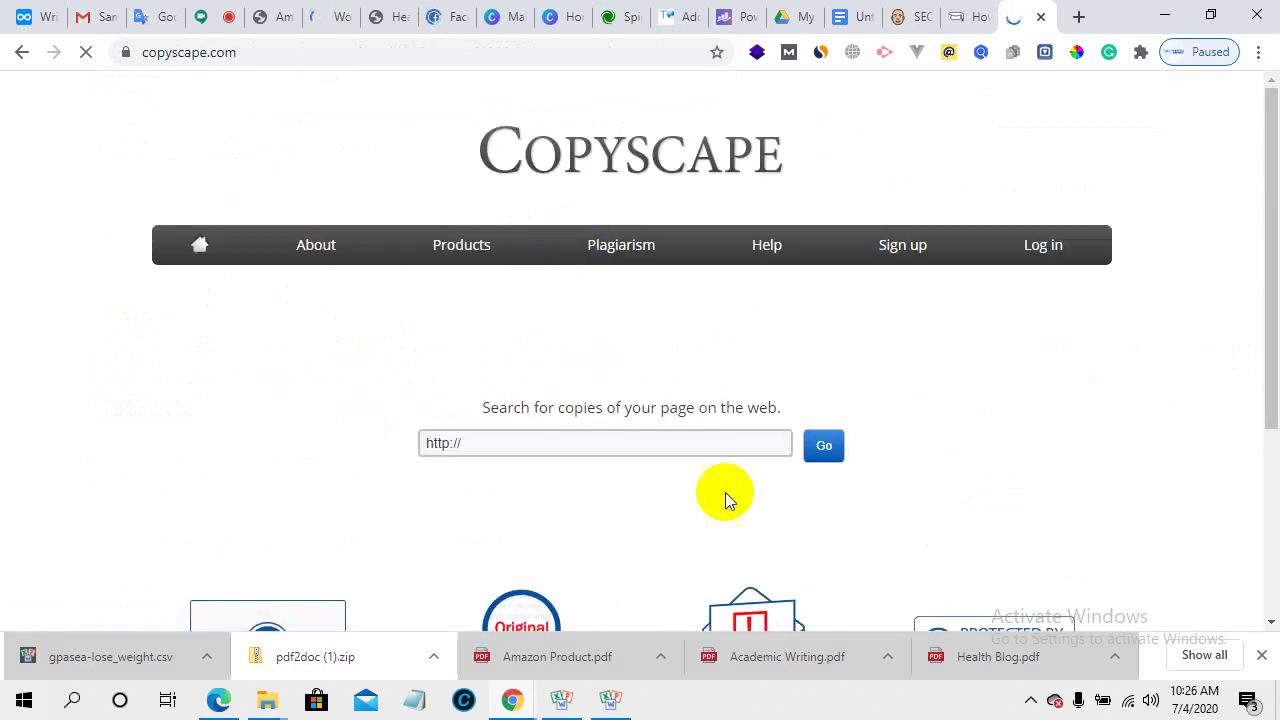
scroll(617, 417, "down", 3)
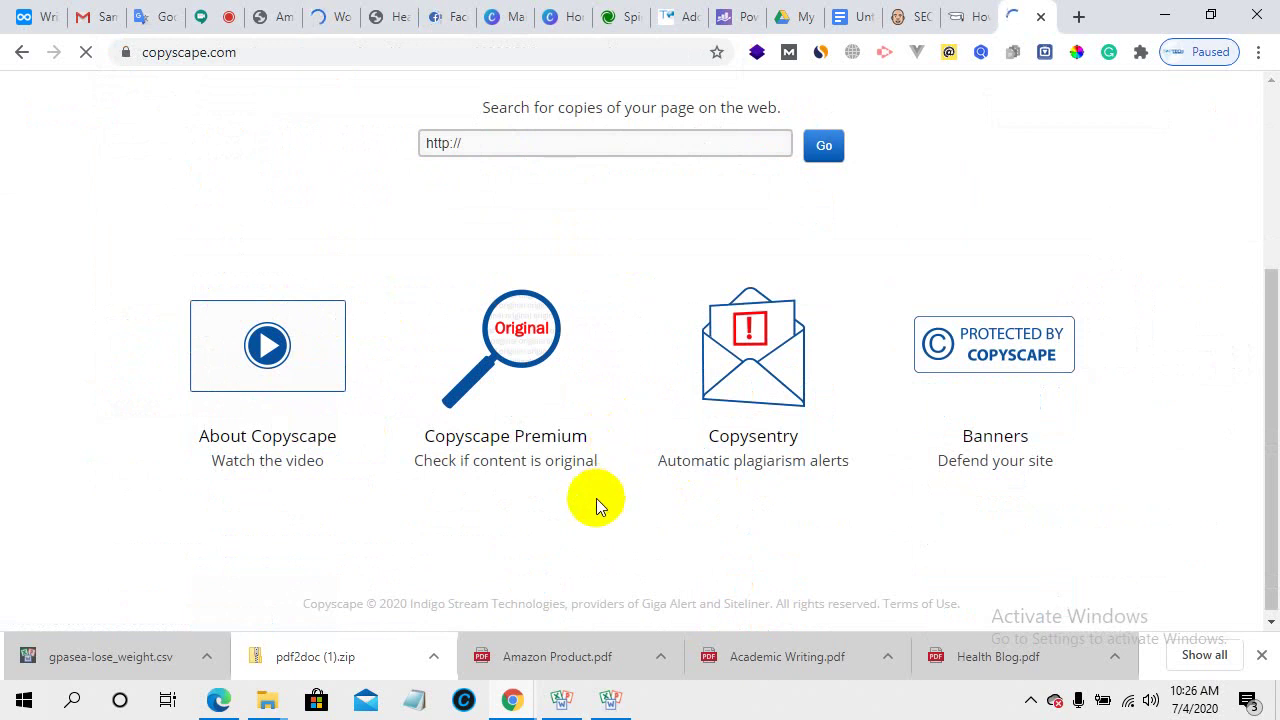
scroll(595, 499, "up", 1)
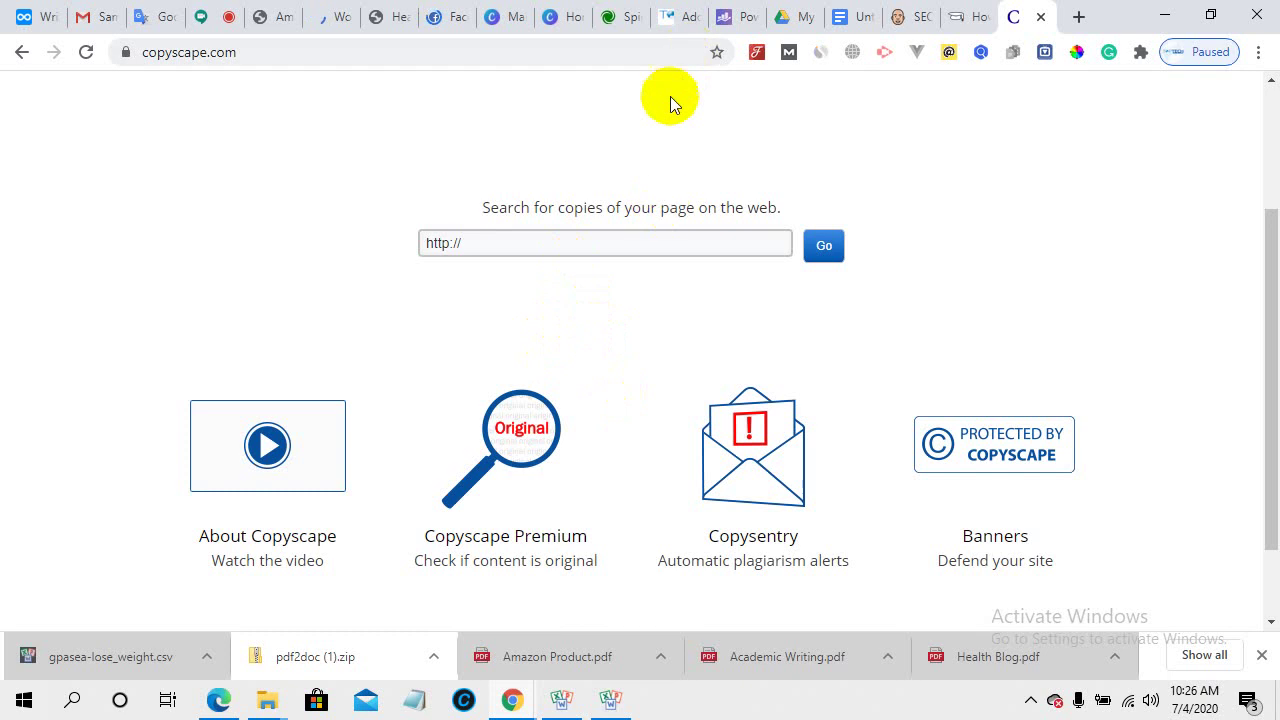
left_click(668, 14)
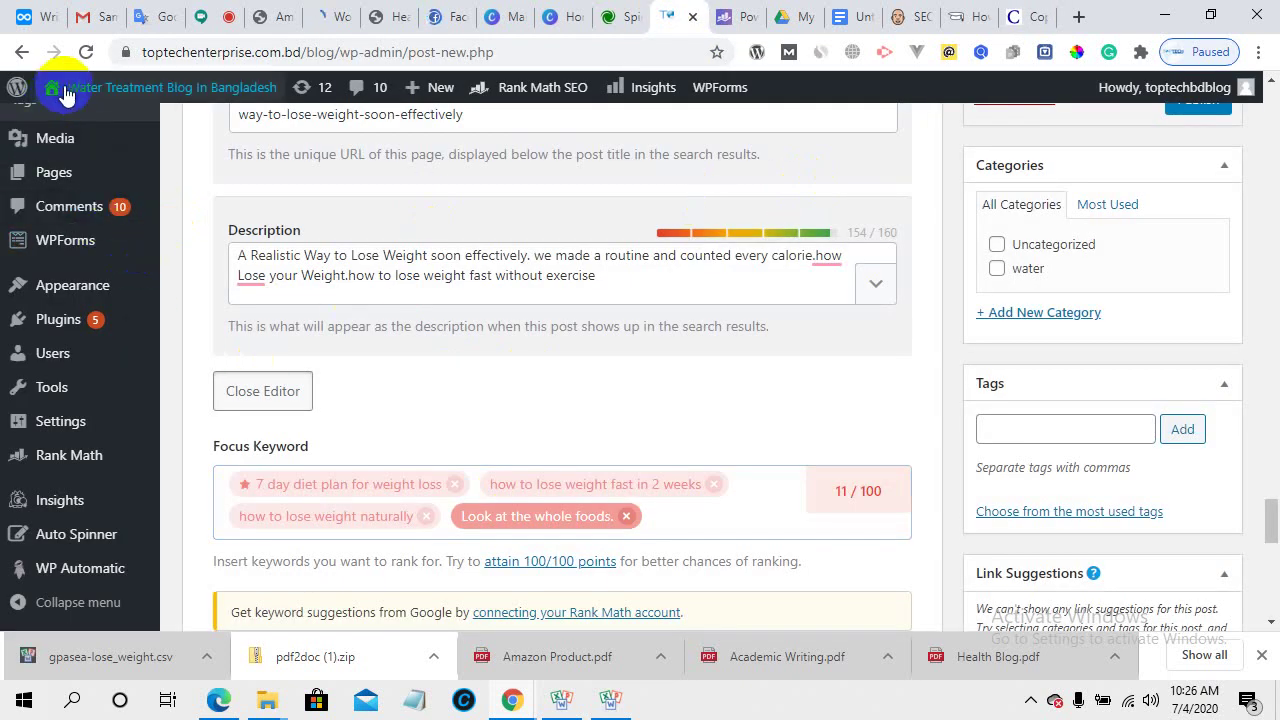
- Open the live WordPress blog from Visit Site in a new tab and view the High Security Safe post
mouse_move(60, 90)
right_click(58, 124)
left_click(90, 137)
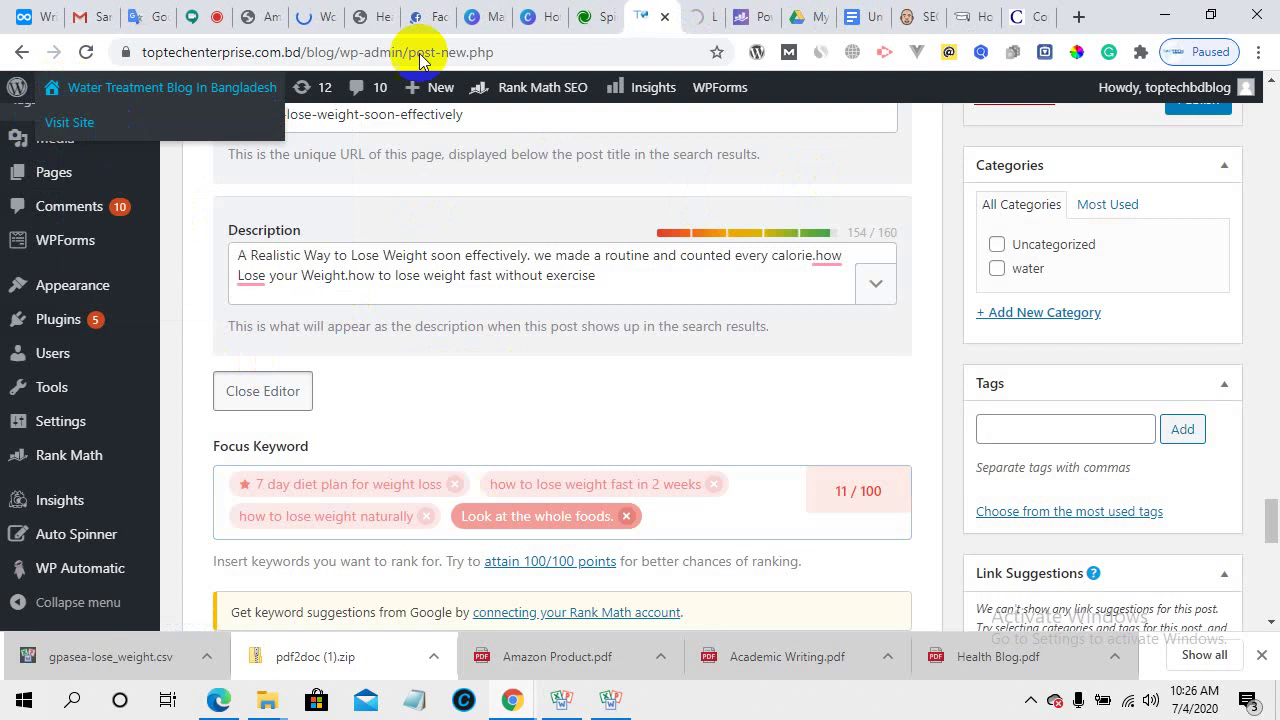
left_click(86, 550)
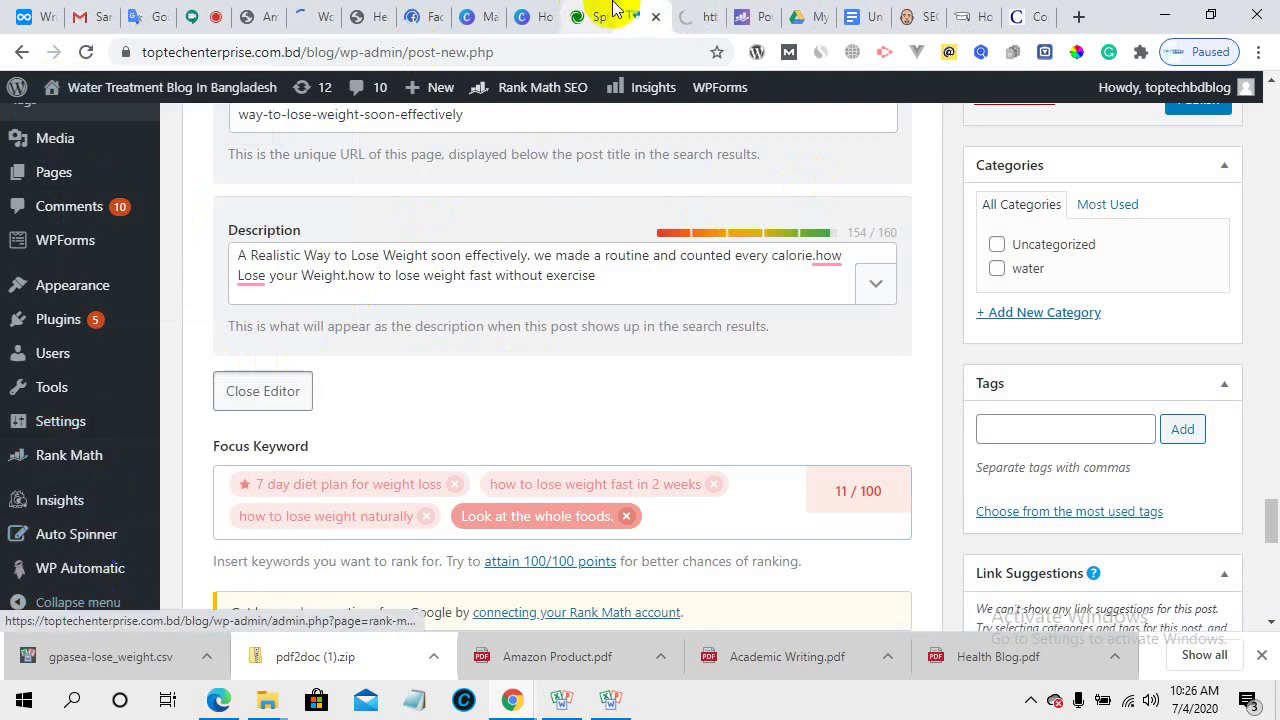
left_click(700, 14)
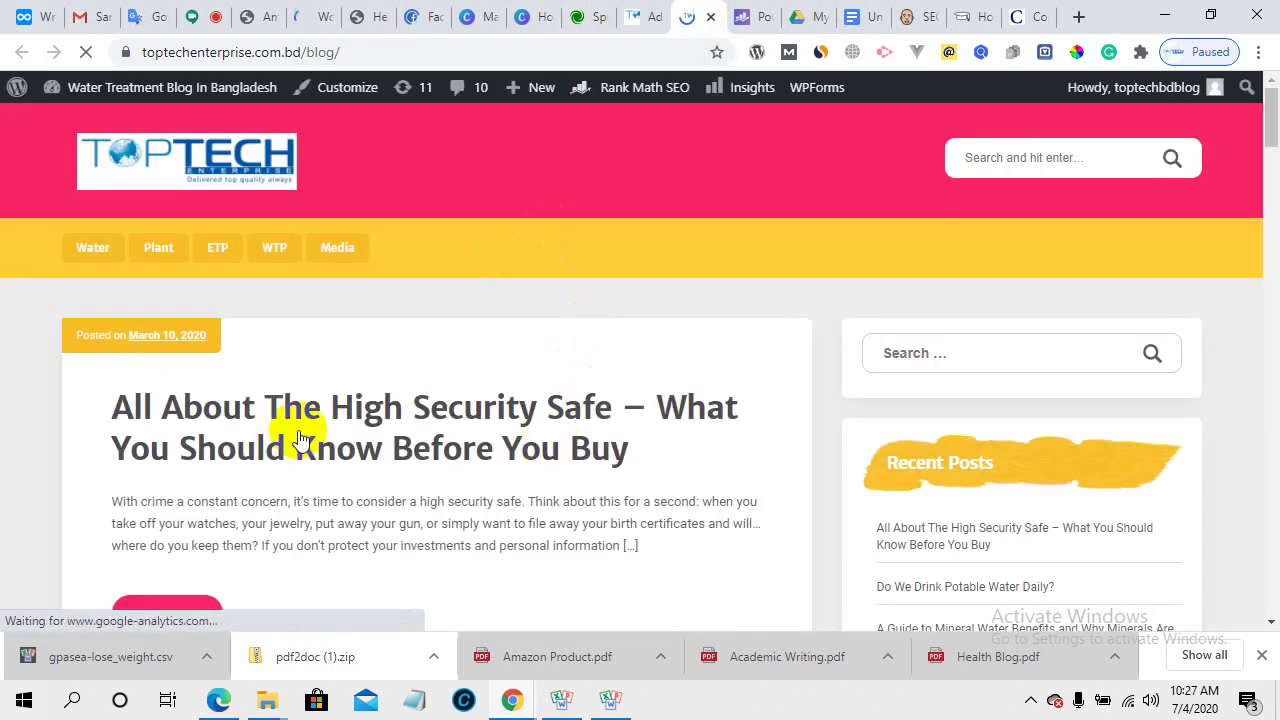
scroll(420, 330, "down", 3)
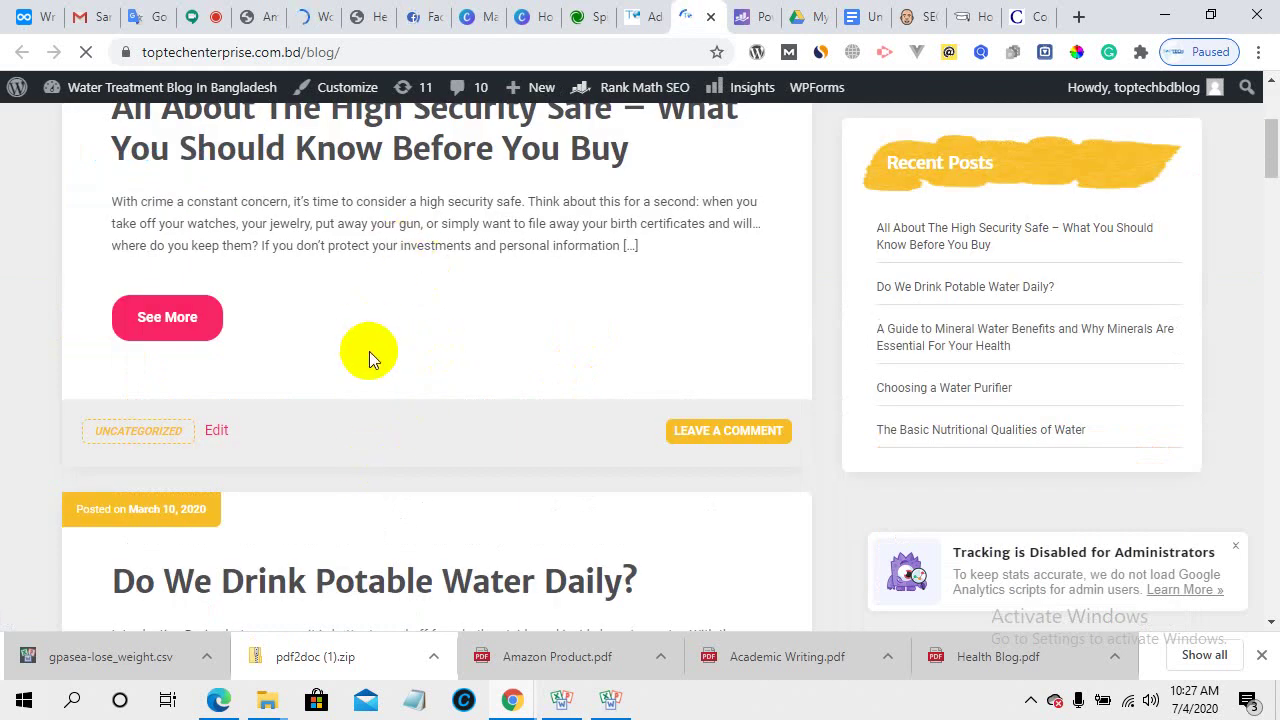
scroll(369, 350, "up", 3)
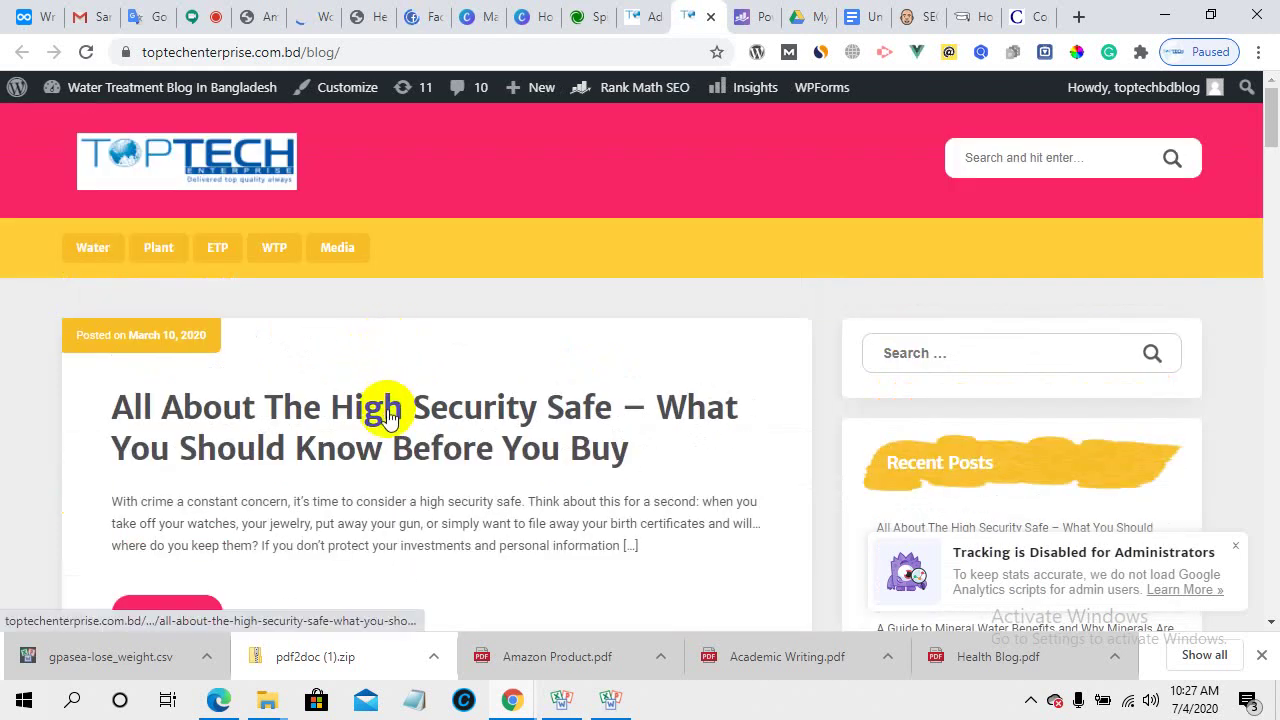
- Copy the High Security Safe post's web address from the address bar
left_click(636, 14)
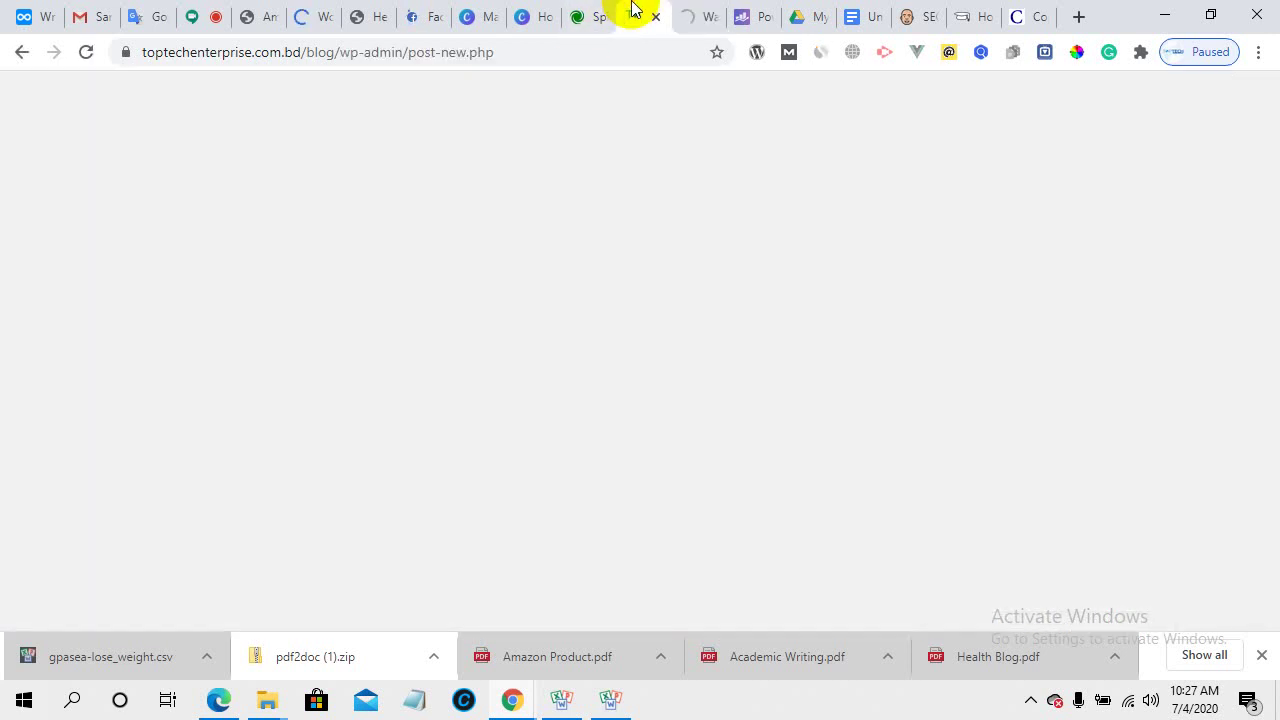
left_click(705, 16)
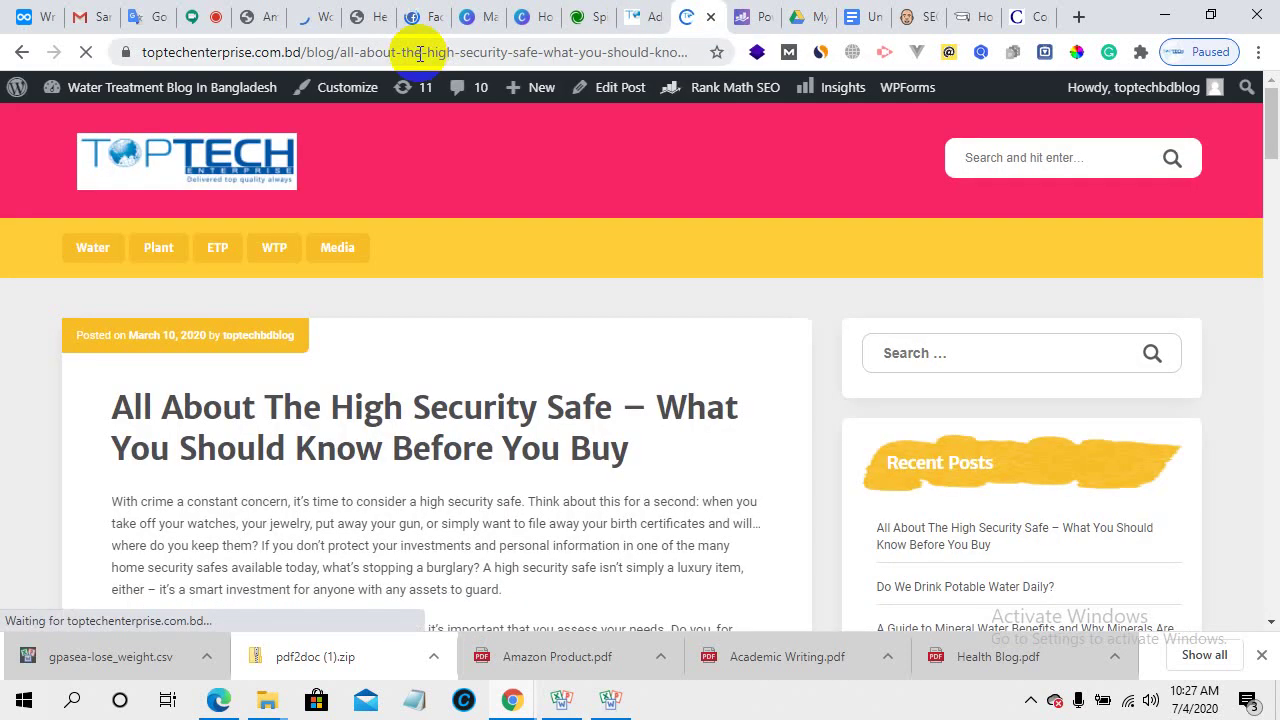
left_click(418, 53)
right_click(418, 53)
left_click(477, 162)
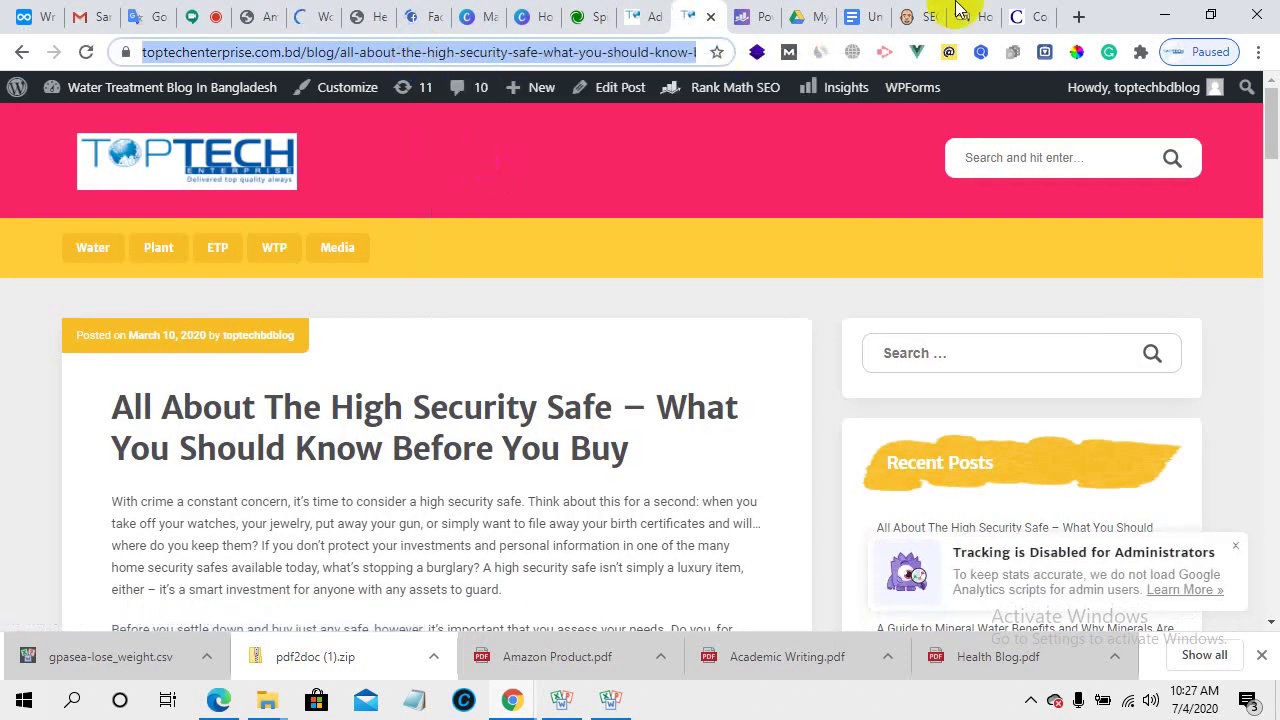
left_click(1013, 8)
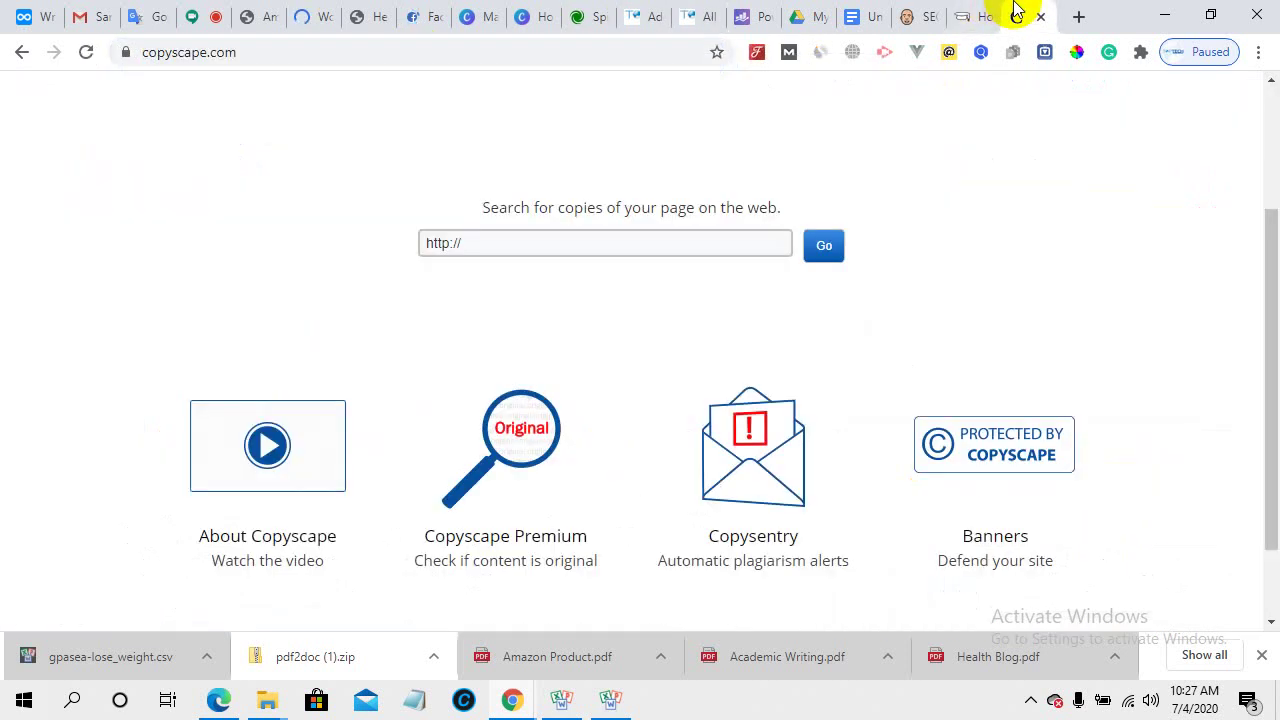
- Paste the High Security Safe post URL into Copyscape's search box and run the search
left_click(537, 243)
right_click(434, 243)
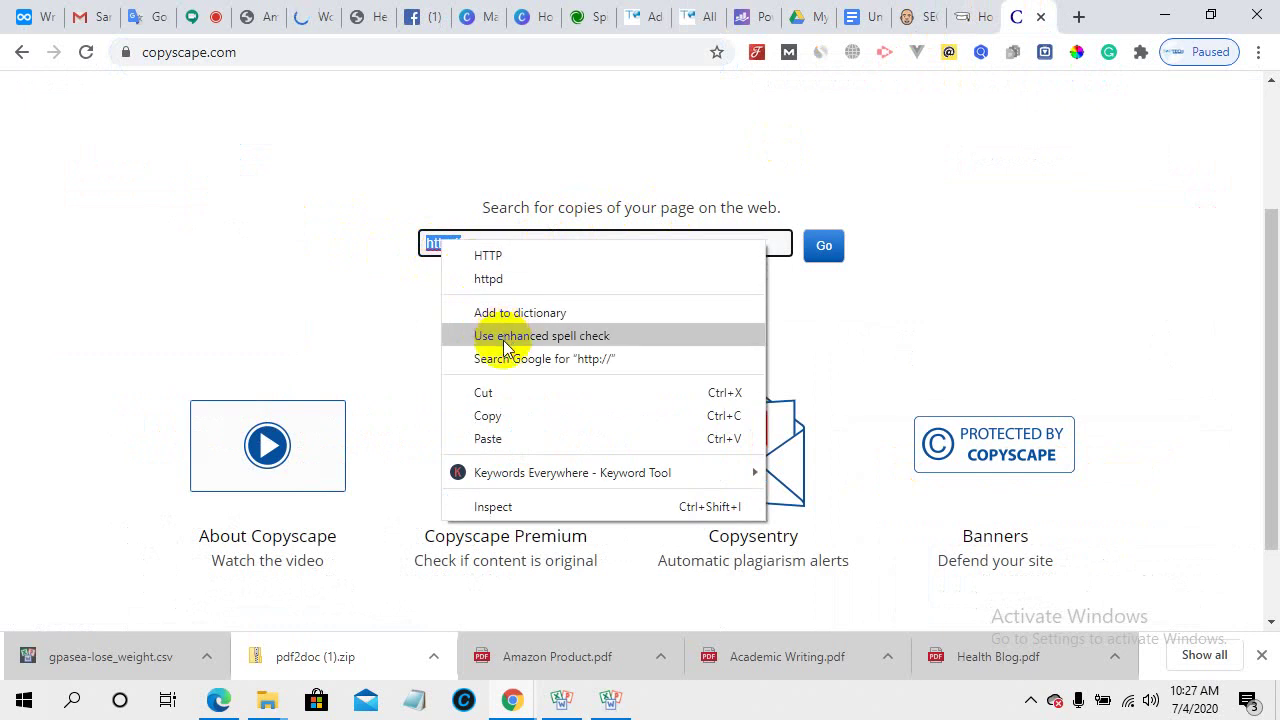
left_click(510, 440)
left_click(829, 246)
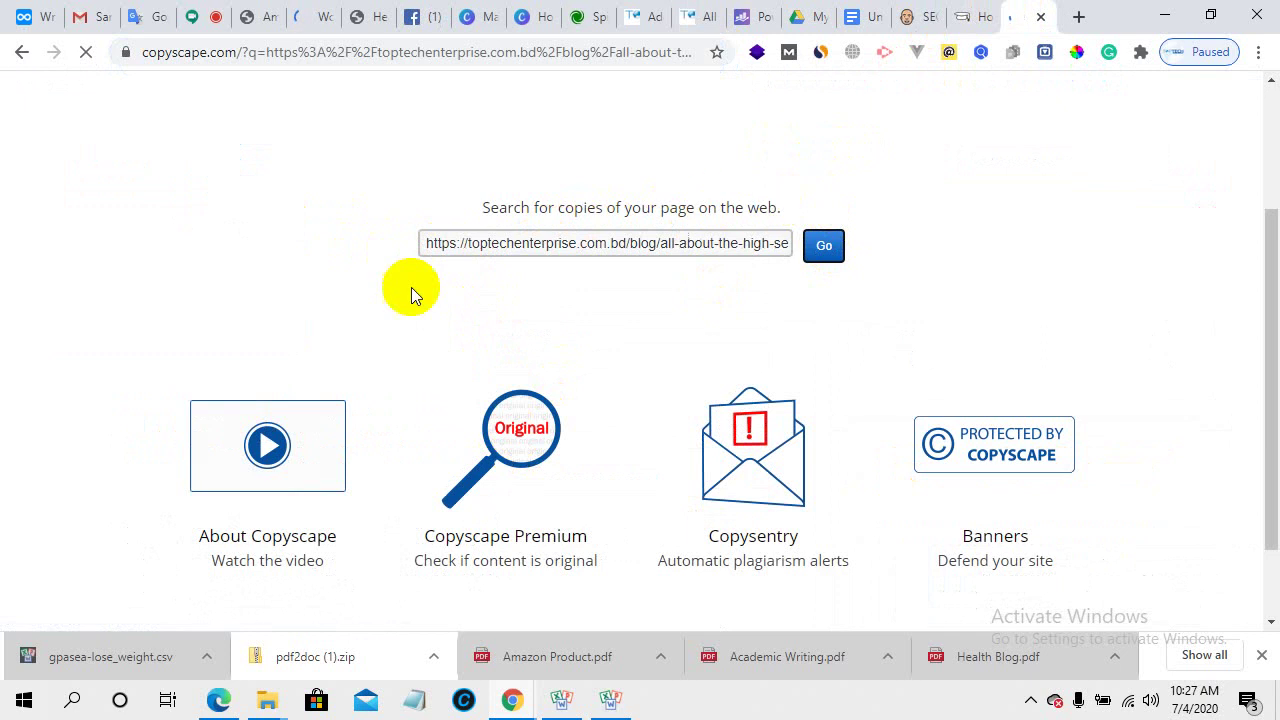
- Review the 7 matching results, then go to Products > Free Comparison Tool
scroll(541, 388, "down", 3)
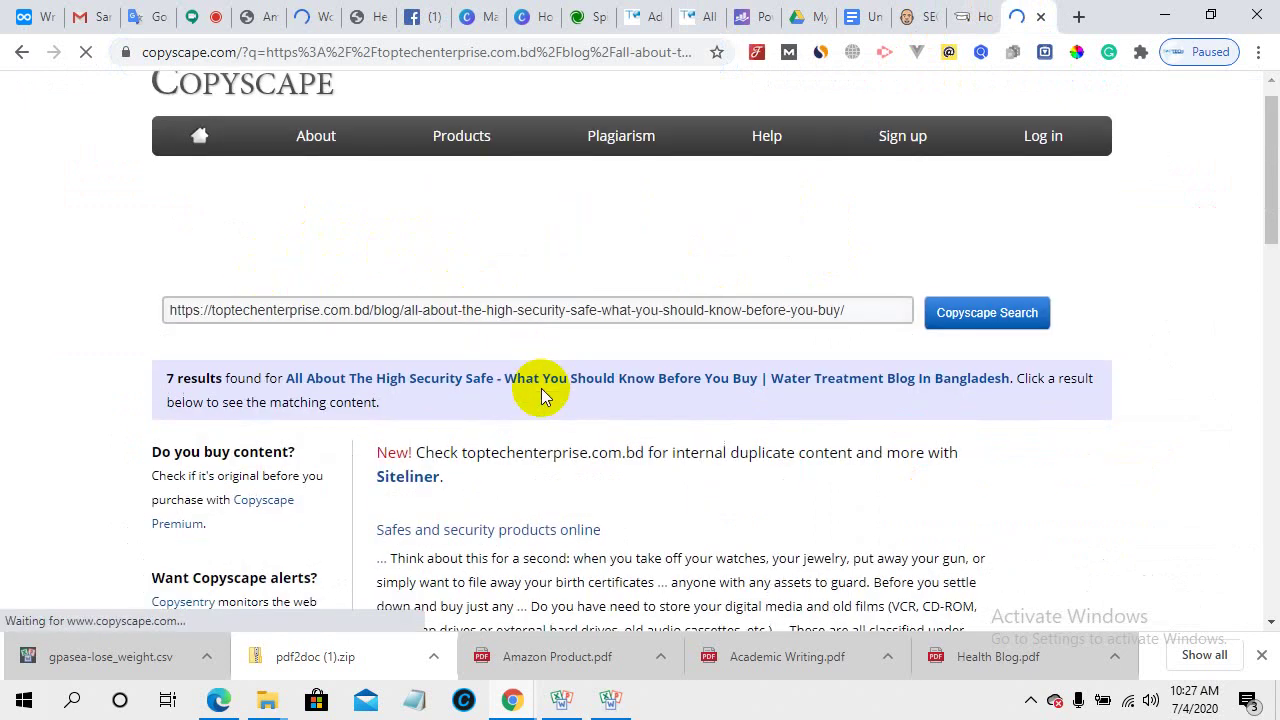
scroll(716, 341, "down", 8)
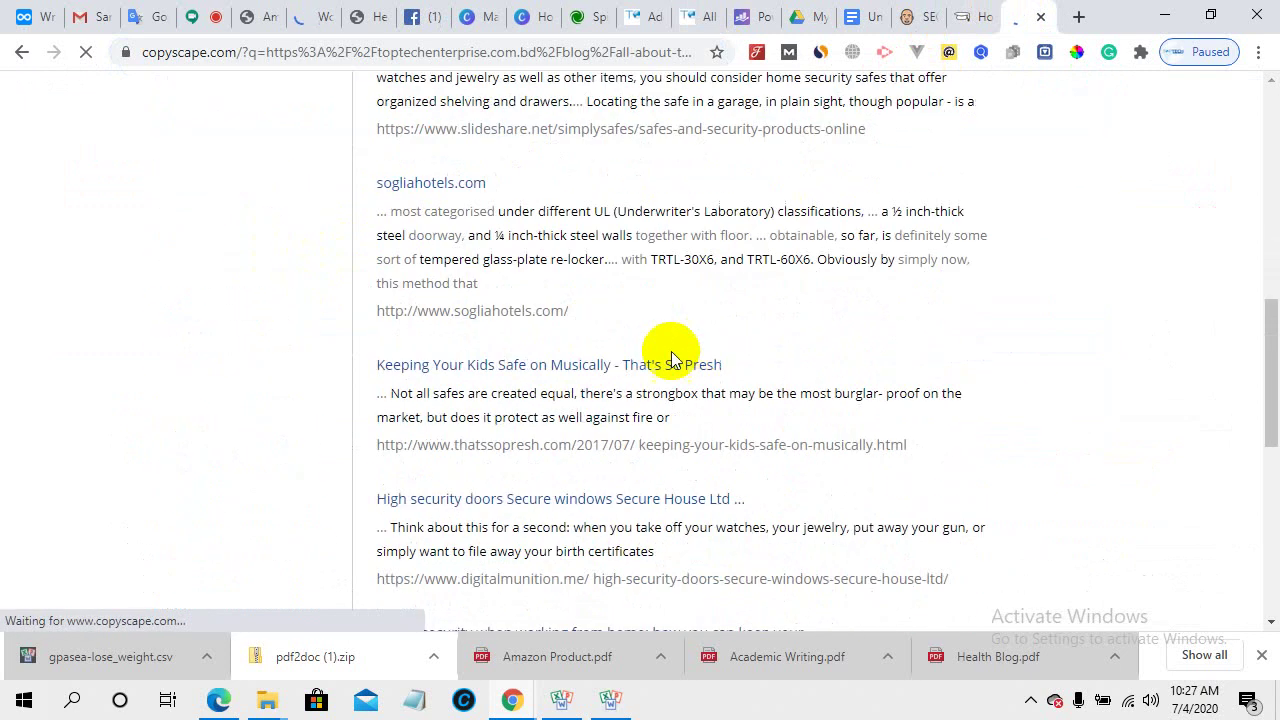
scroll(477, 283, "up", 1)
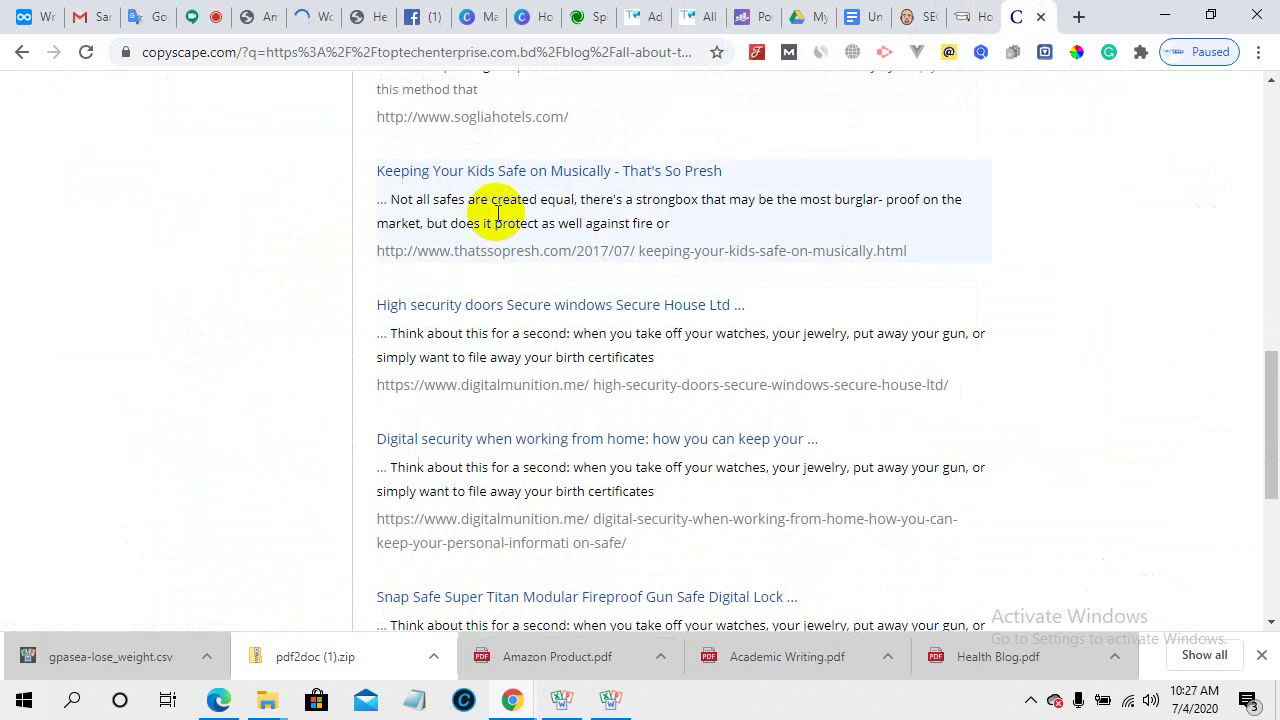
scroll(486, 300, "up", 3)
scroll(470, 360, "down", 6)
scroll(484, 368, "down", 2)
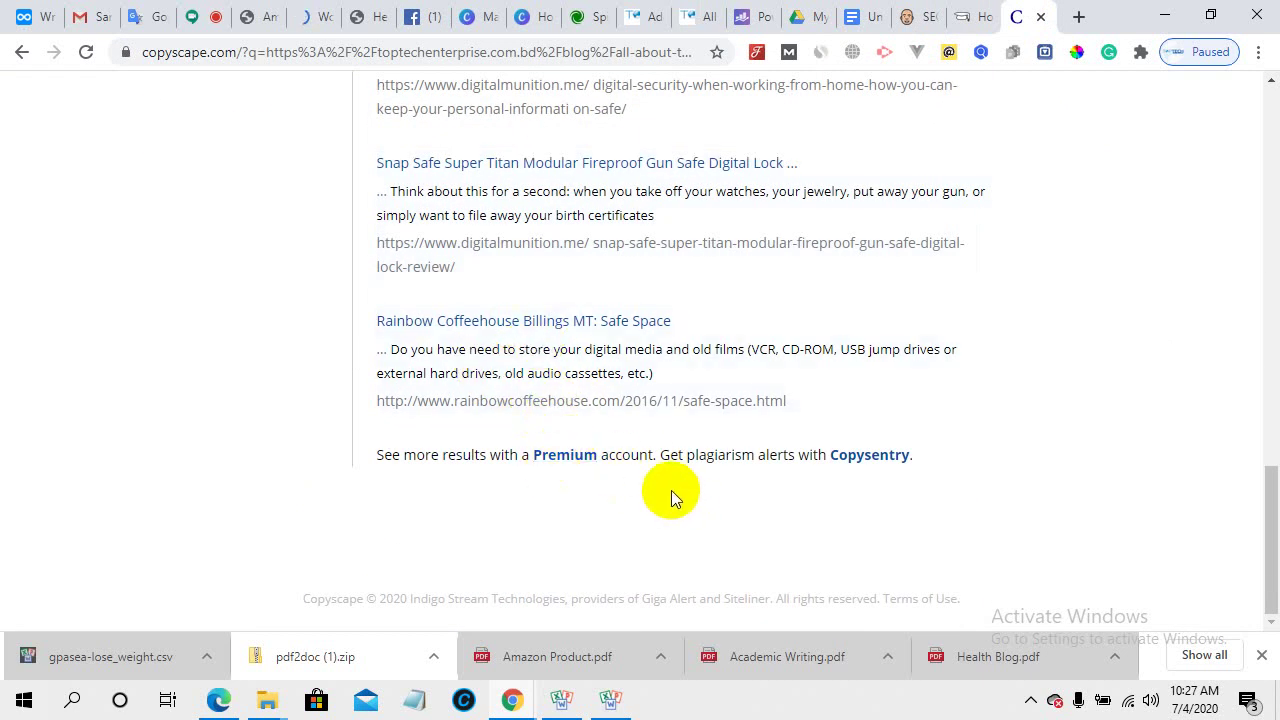
scroll(668, 489, "up", 13)
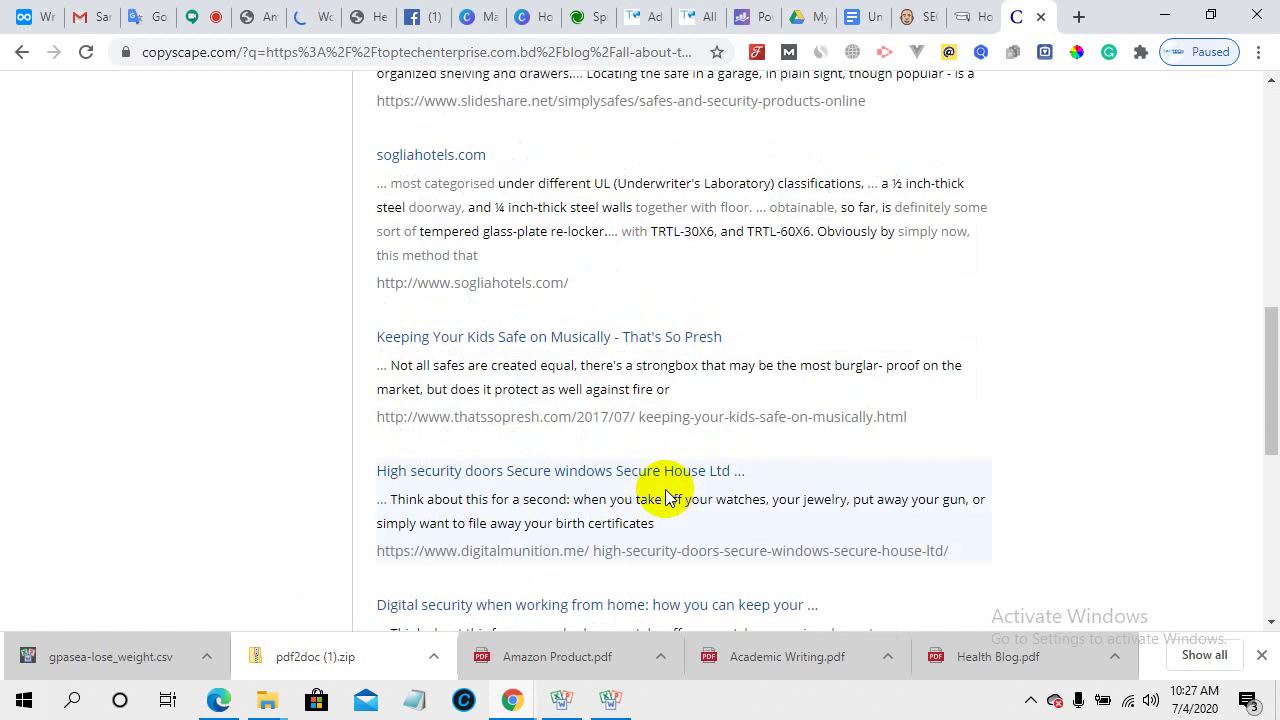
scroll(451, 249, "up", 2)
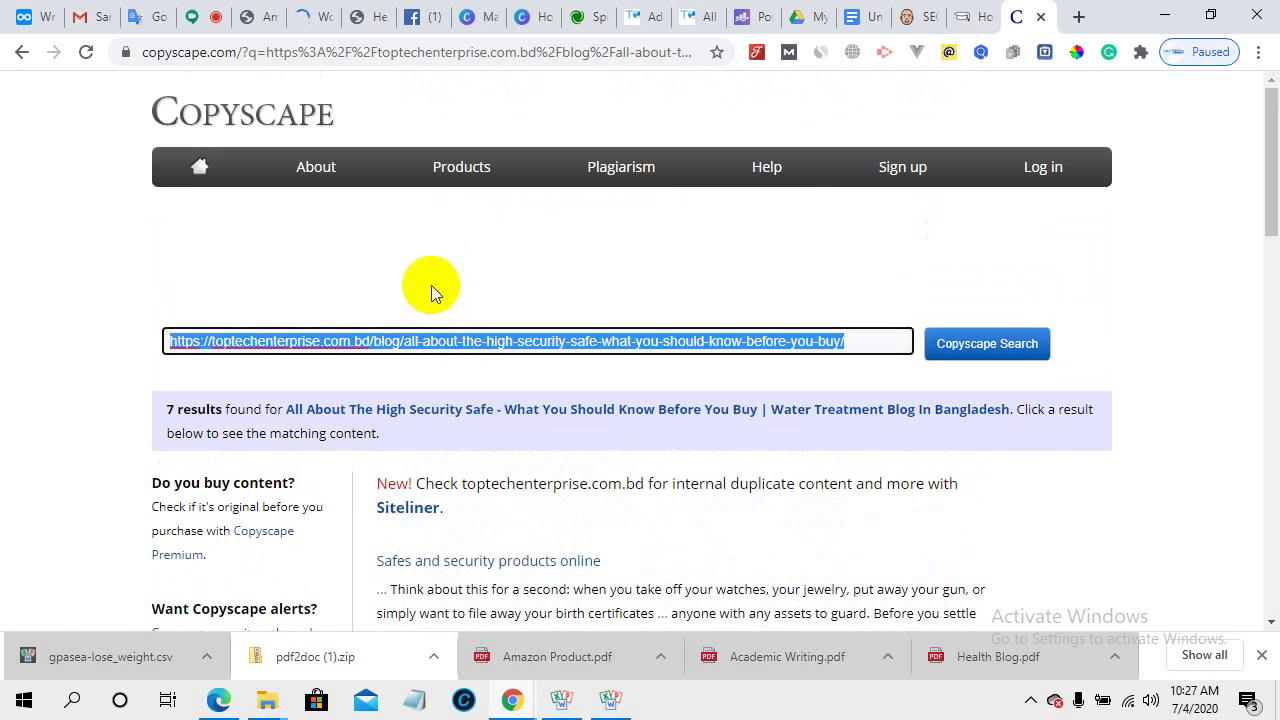
mouse_move(463, 171)
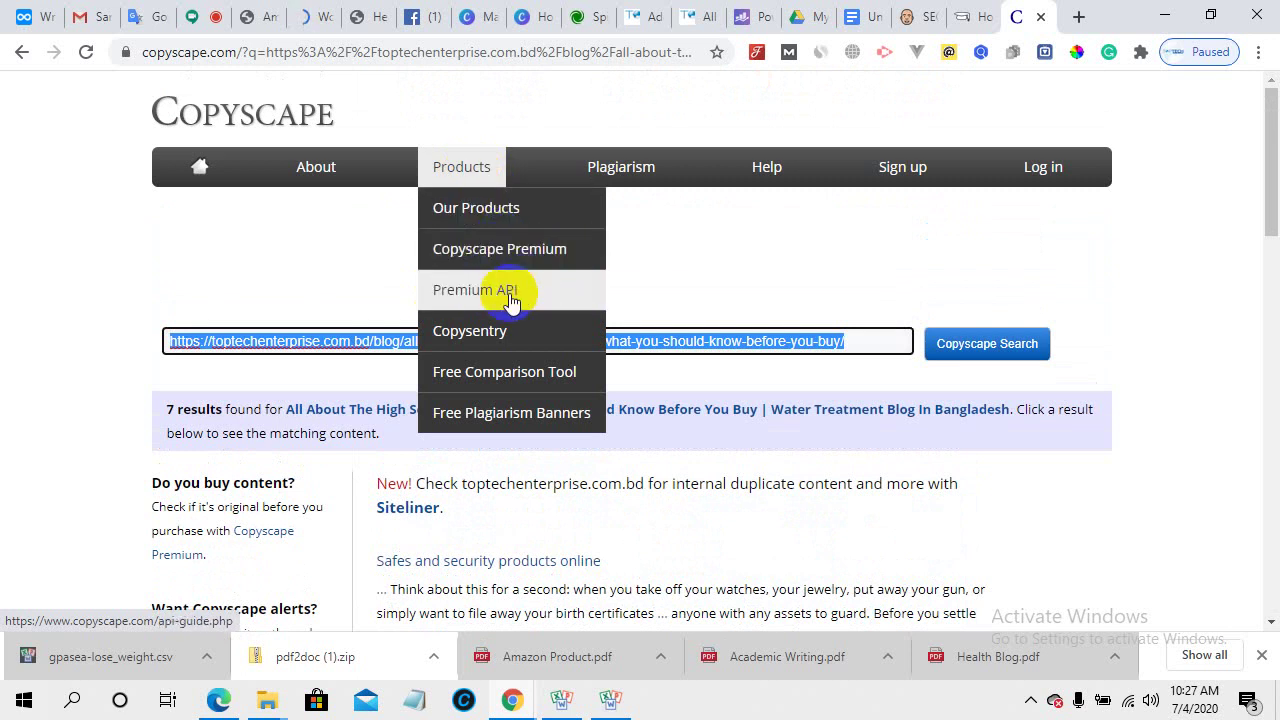
left_click(514, 374)
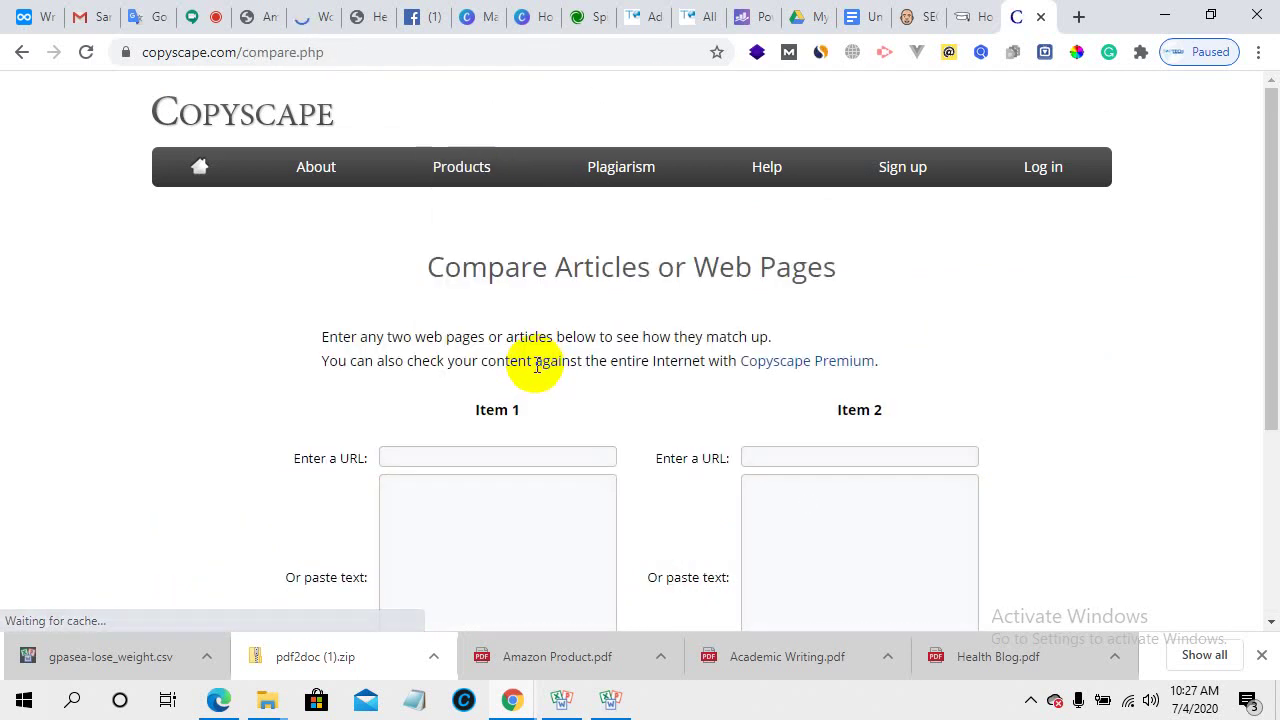
- Look over the blank Item 1 paste-text box and URL field of the Compare Articles form
scroll(540, 340, "down", 2)
left_click(472, 388)
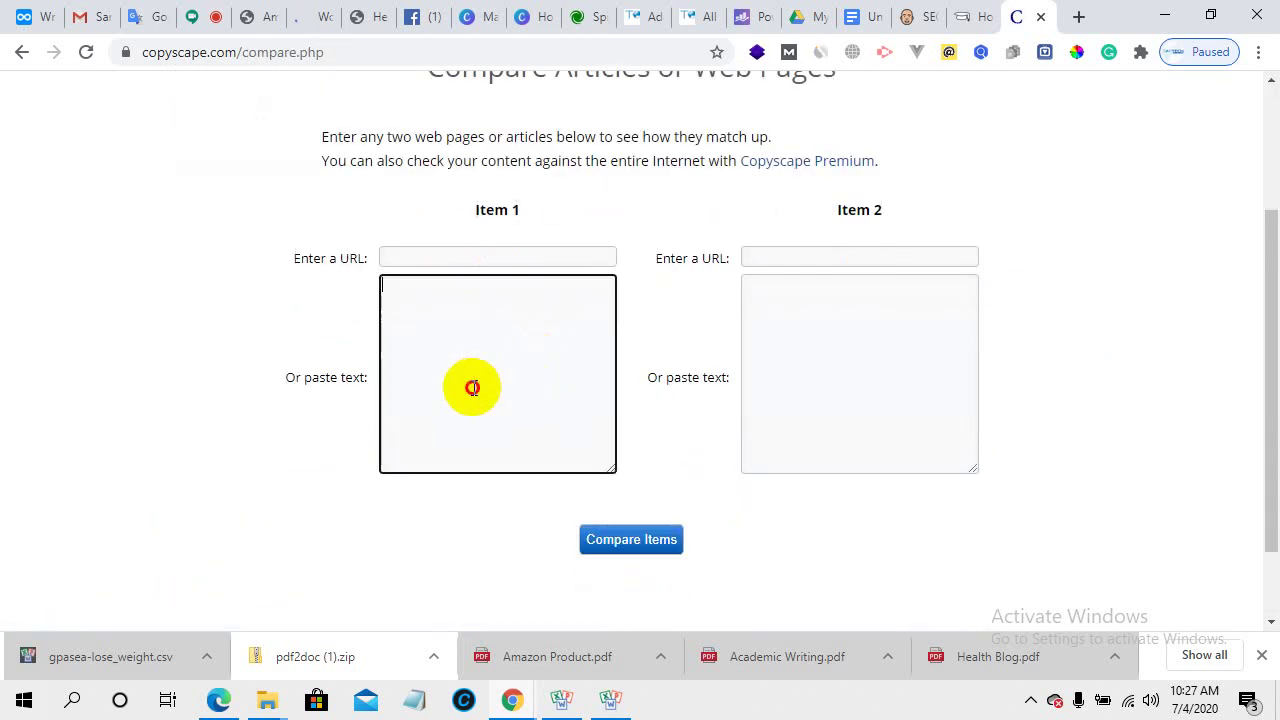
left_click(486, 258)
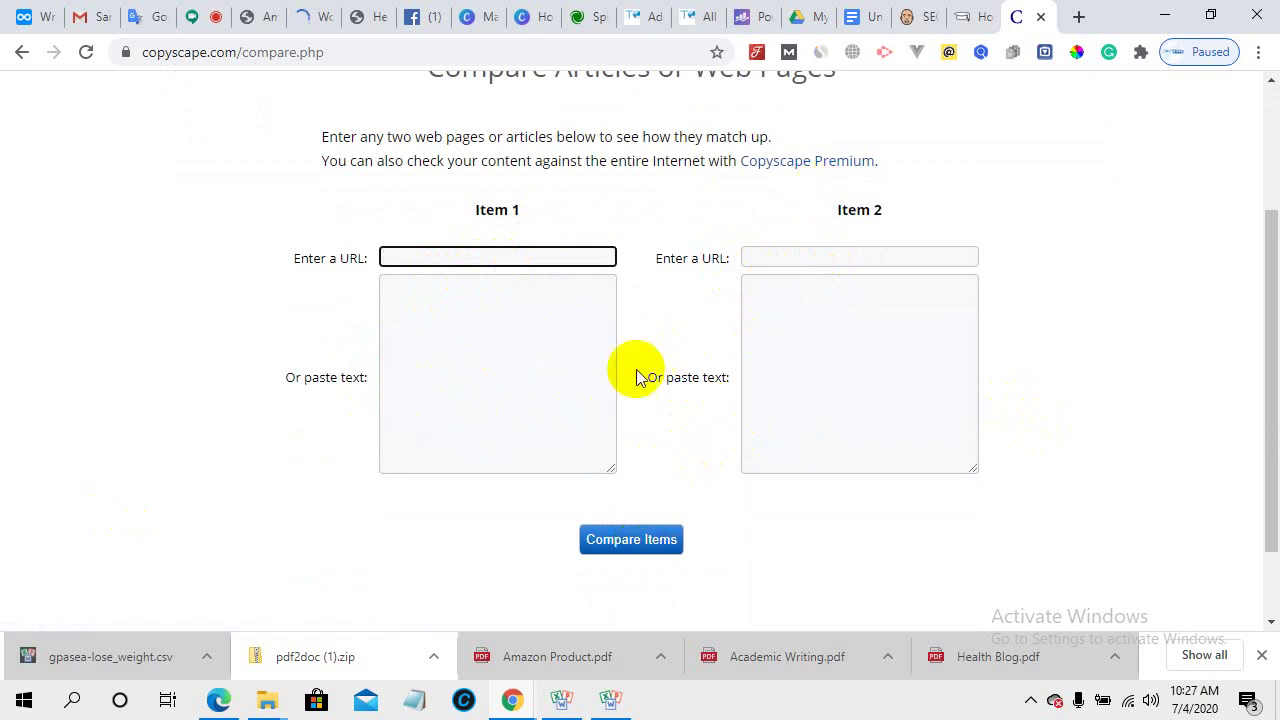
scroll(636, 372, "down", 1)
scroll(625, 460, "up", 3)
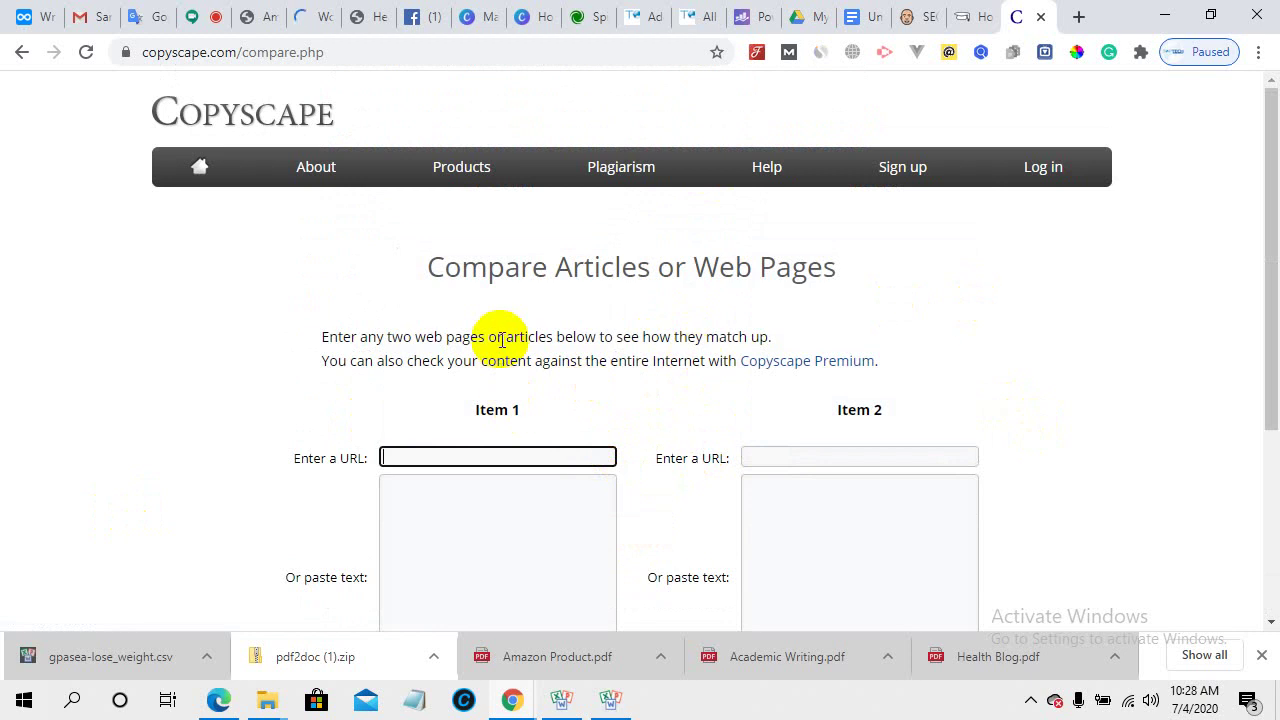
left_click_drag(242, 52, 36, 70)
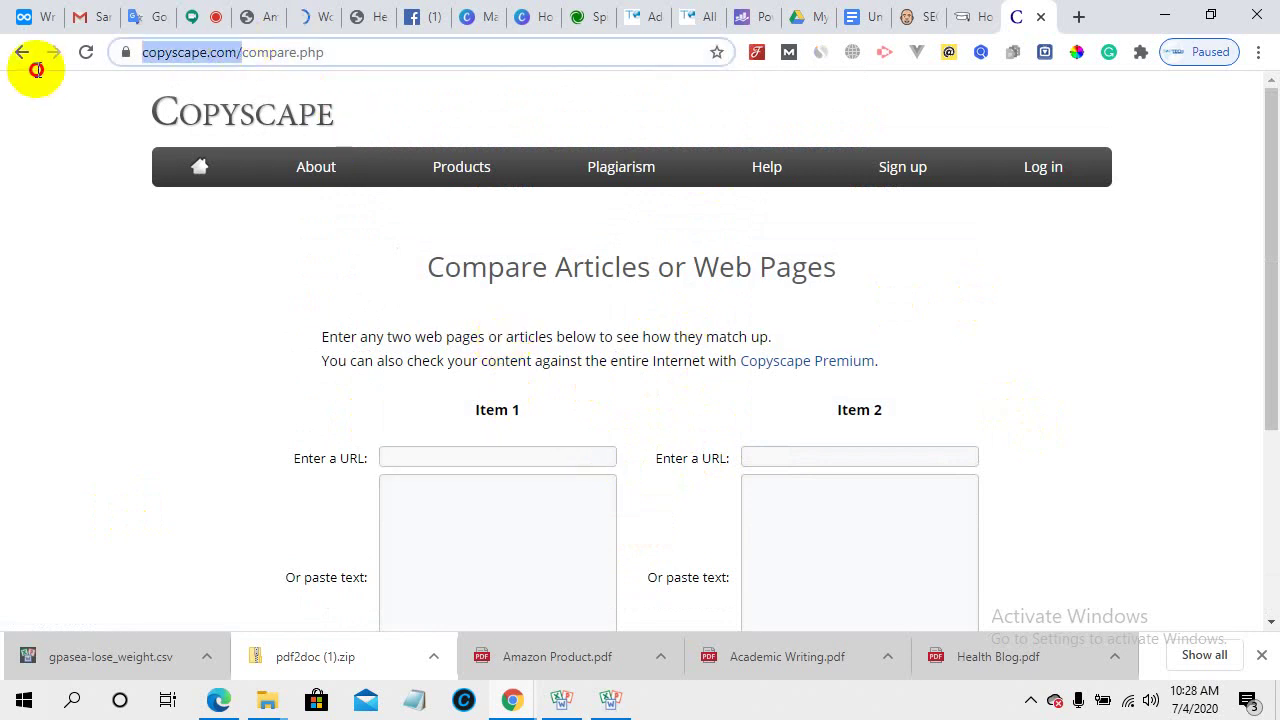
right_click(169, 54)
left_click(232, 161)
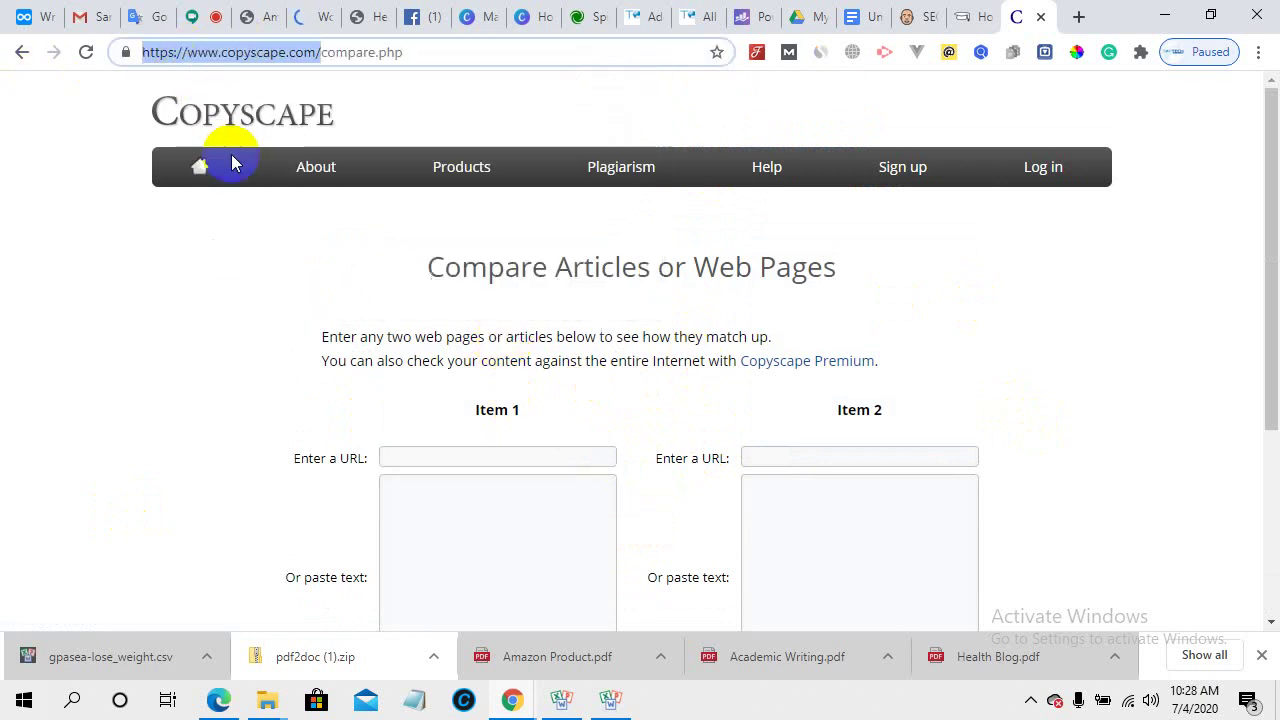
left_click(200, 14)
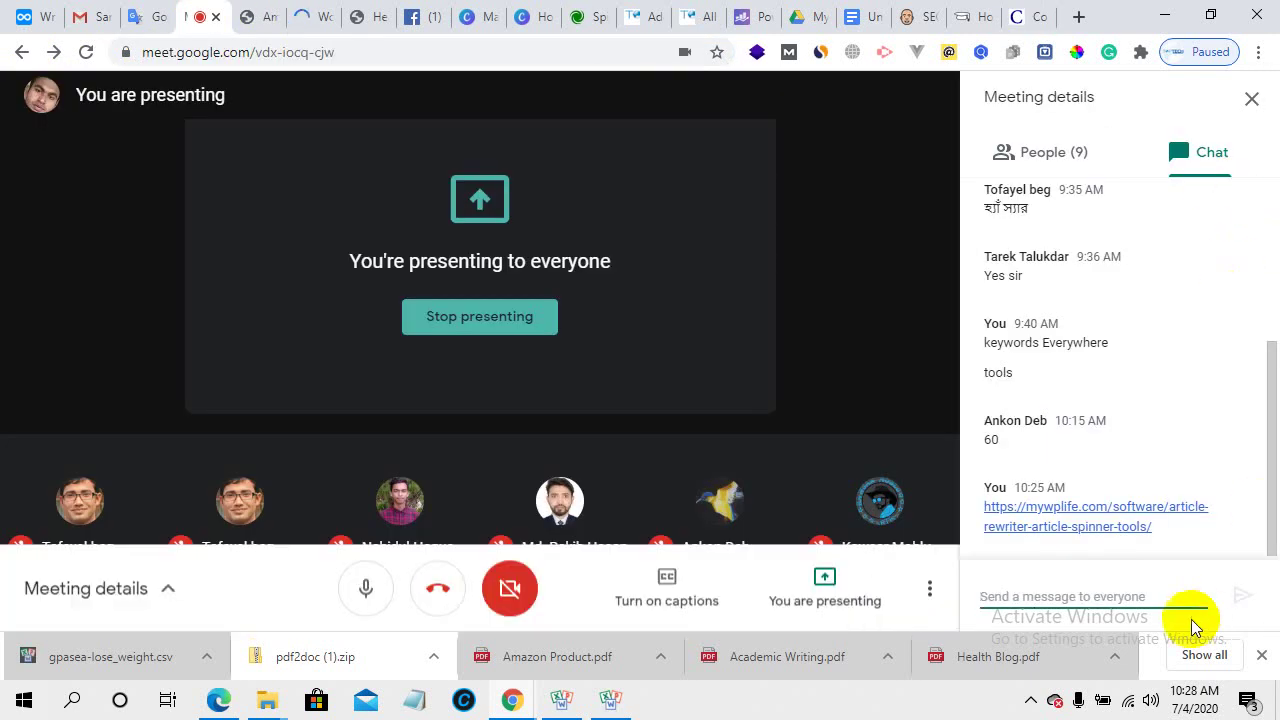
right_click(1047, 594)
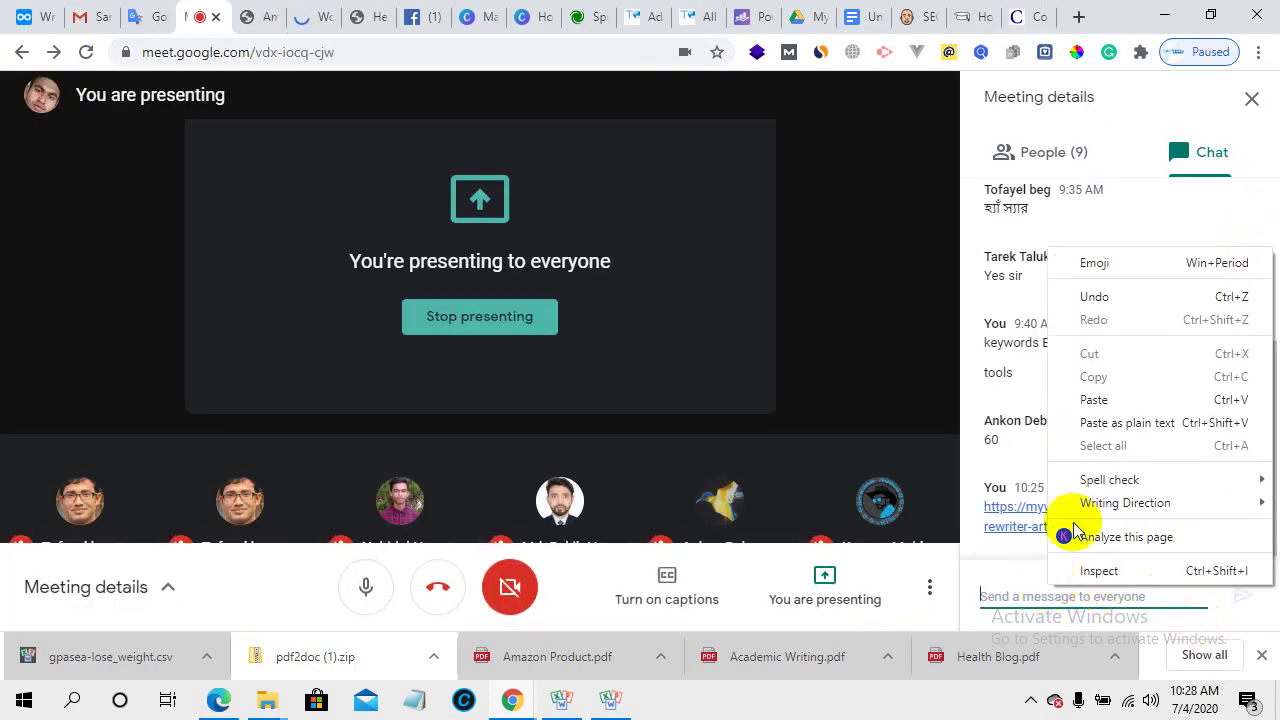
left_click(1128, 400)
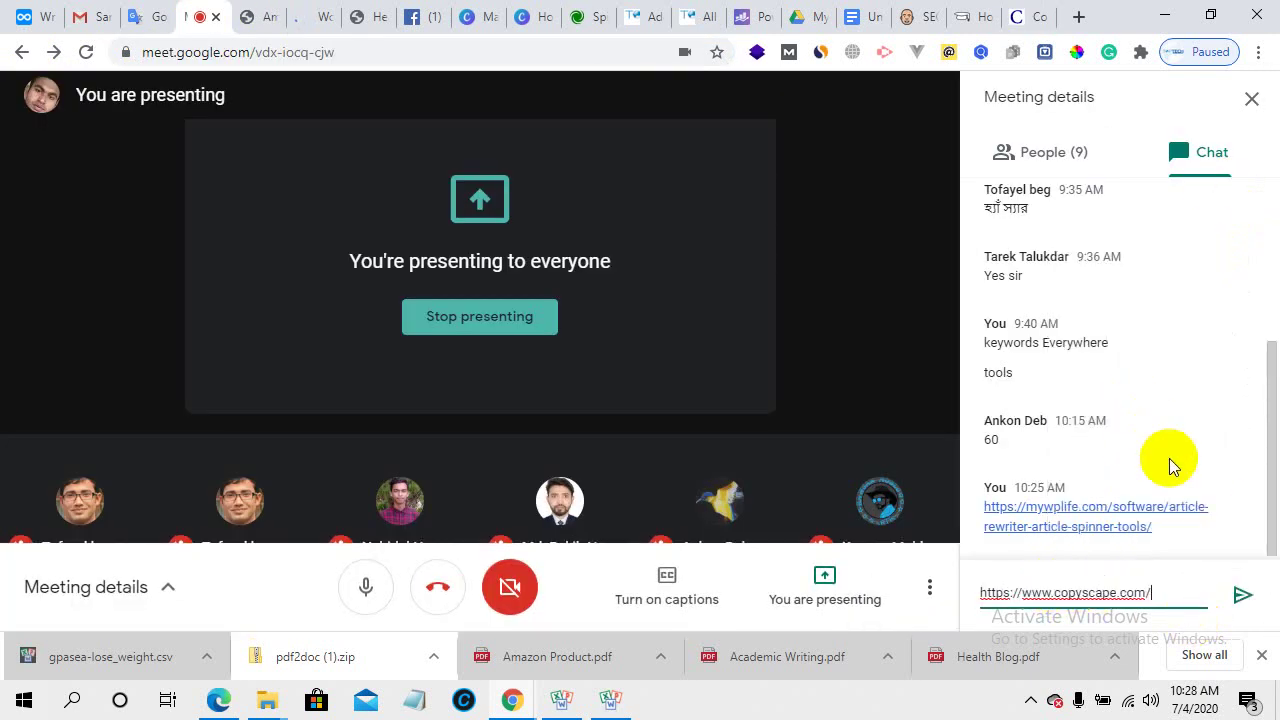
left_click(1240, 597)
left_click(1035, 12)
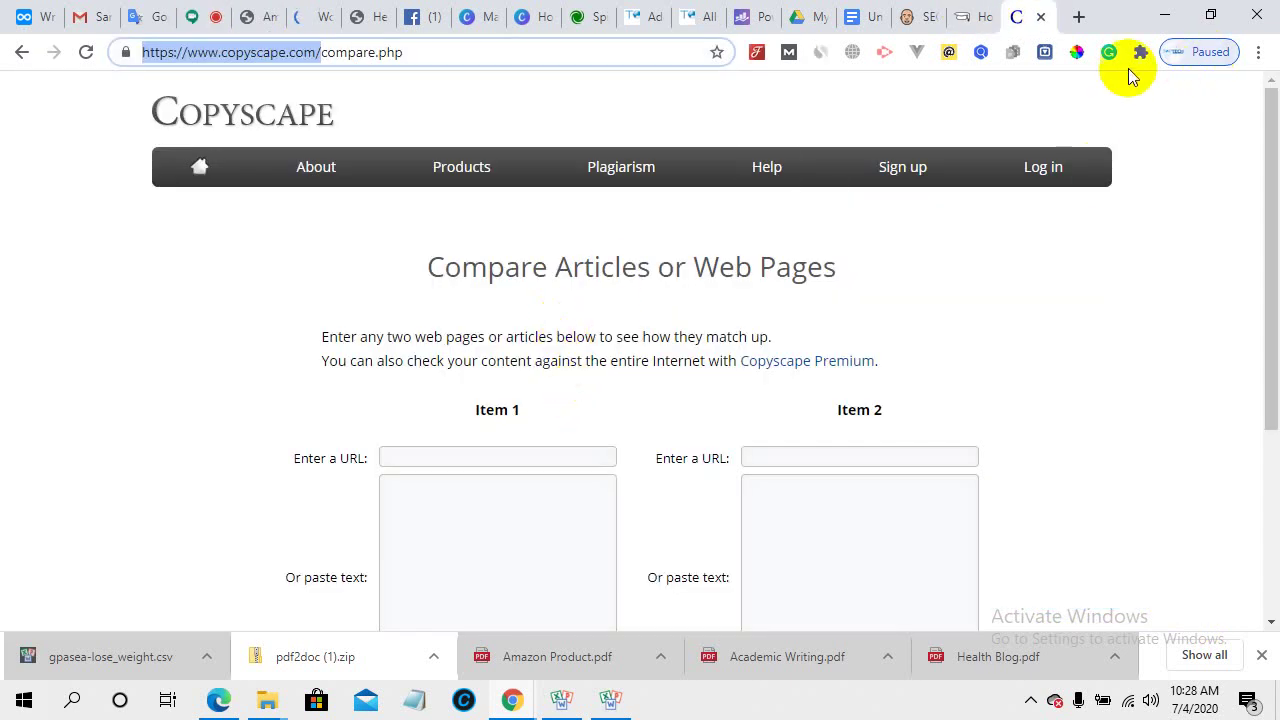
- Close the Copyscape tab and open the Amazon Product PDF
left_click(1041, 17)
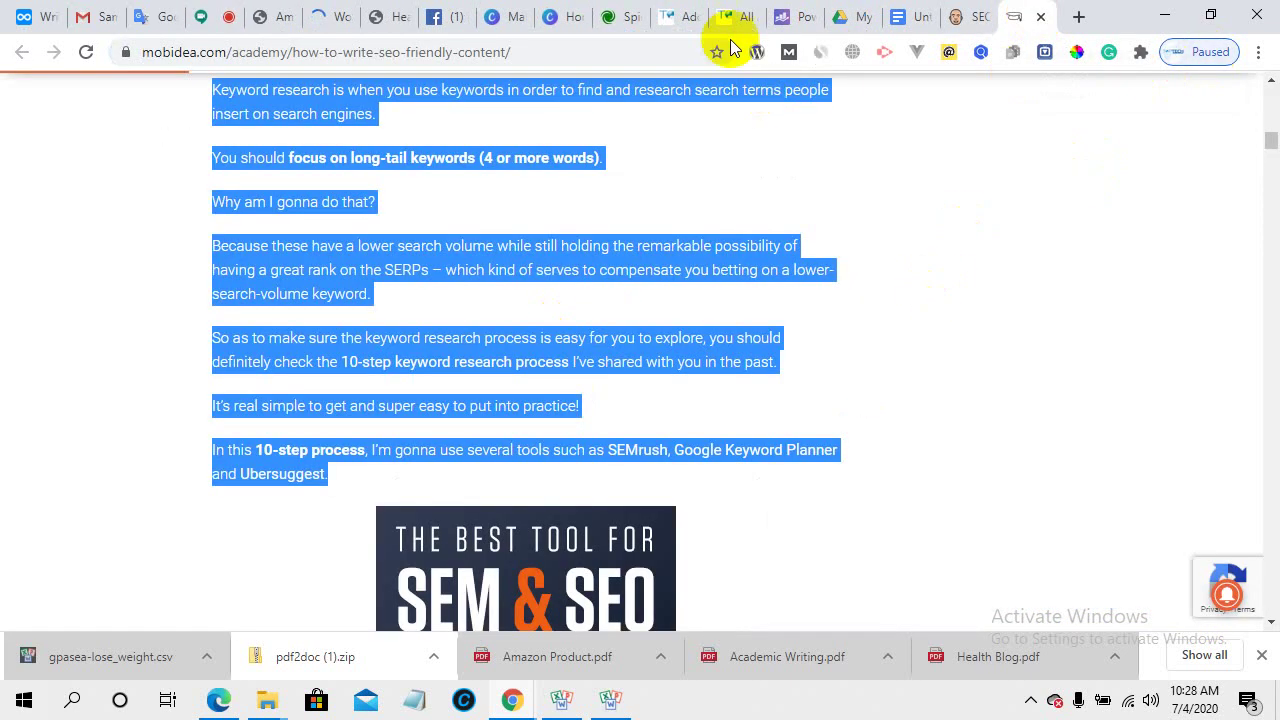
left_click(740, 16)
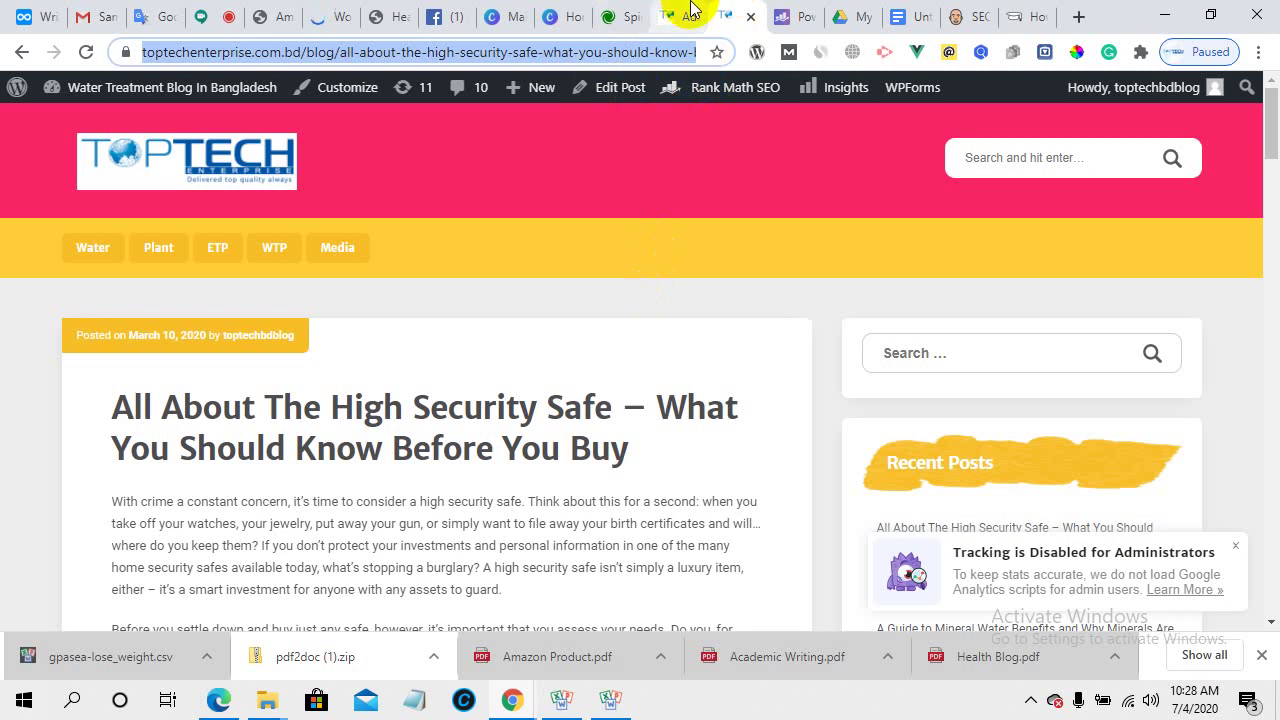
left_click(257, 12)
- Read through the Amazon Product PDF to page 7 of 9, then bring up the neilpatel.com SEO copywriting article
scroll(543, 443, "down", 8)
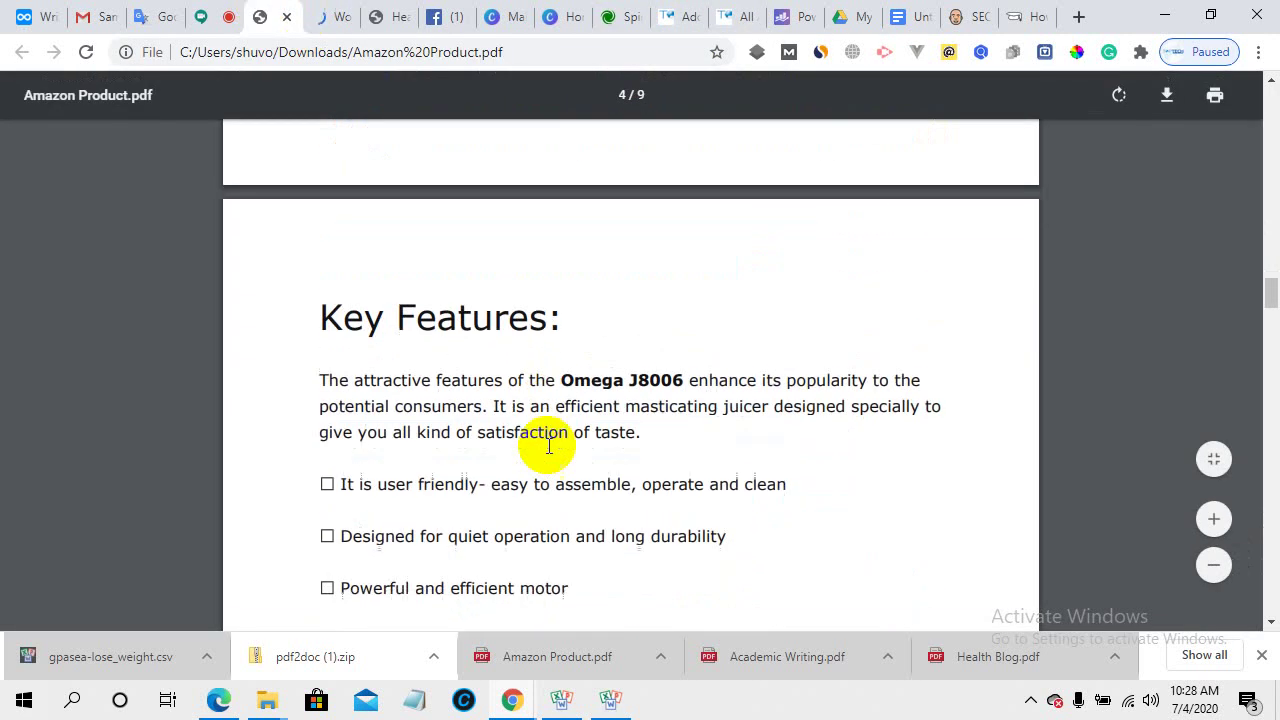
scroll(548, 447, "down", 10)
scroll(548, 447, "down", 6)
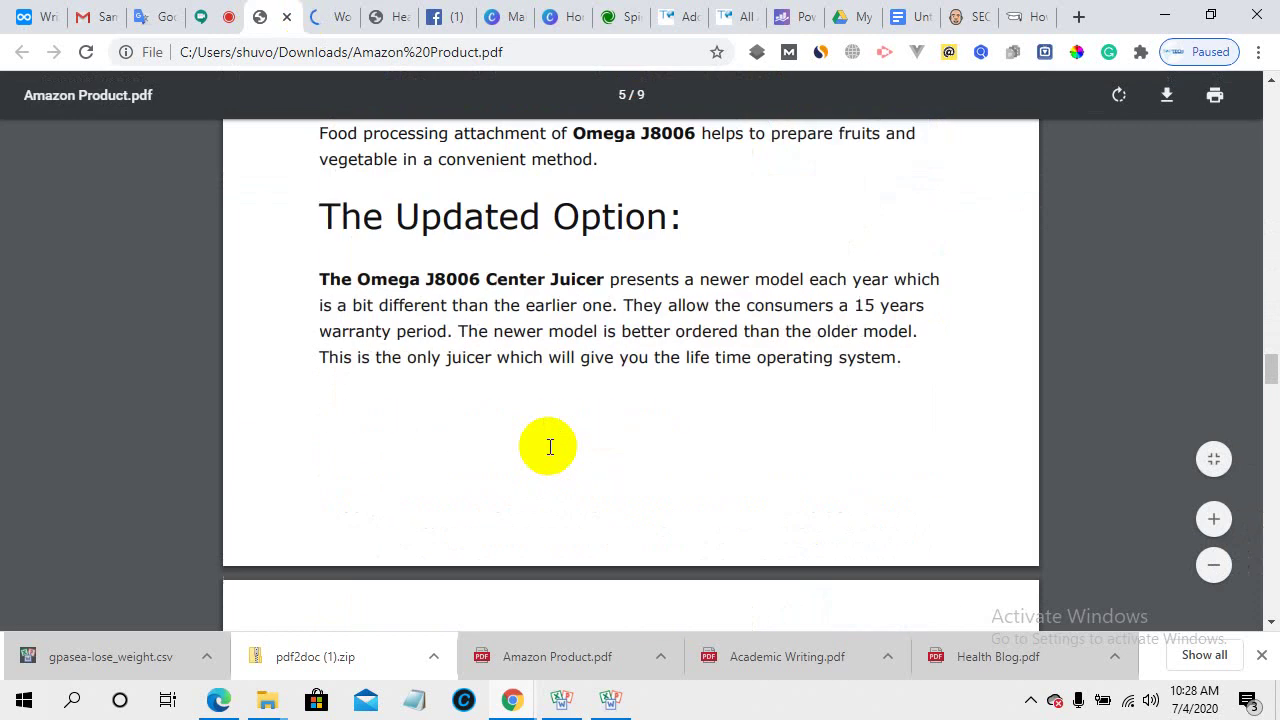
scroll(549, 447, "down", 15)
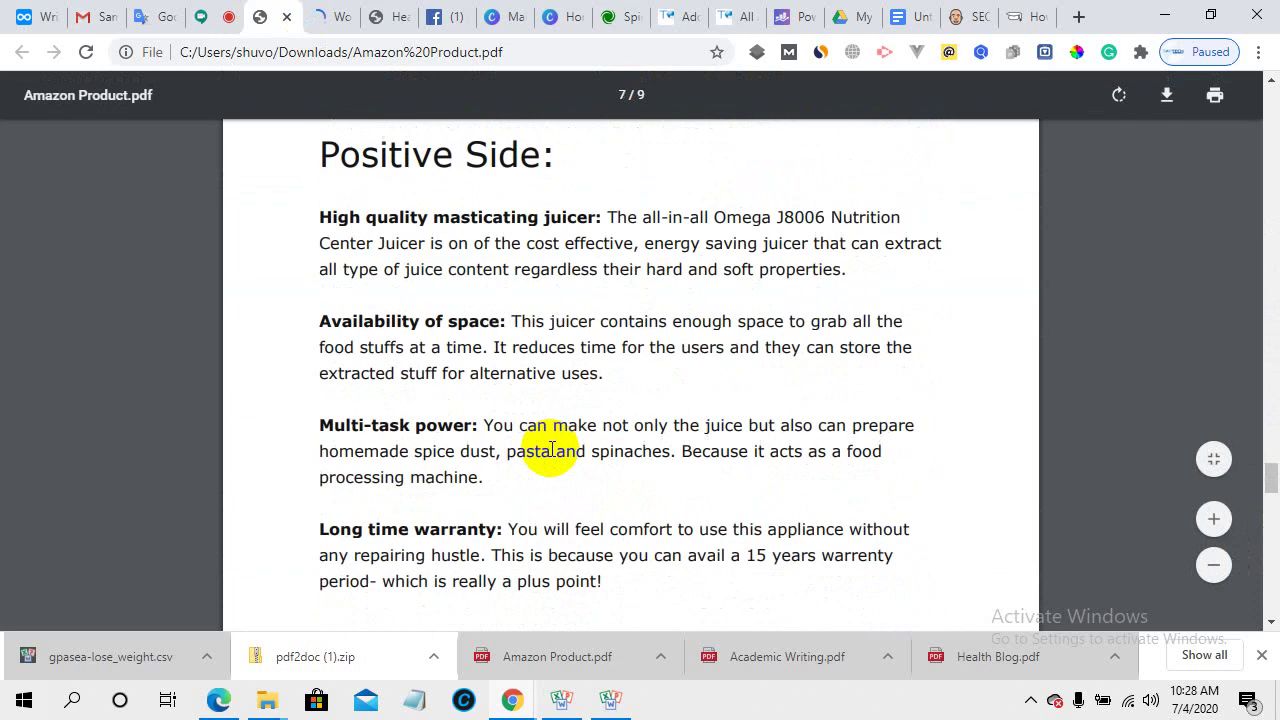
scroll(551, 449, "down", 20)
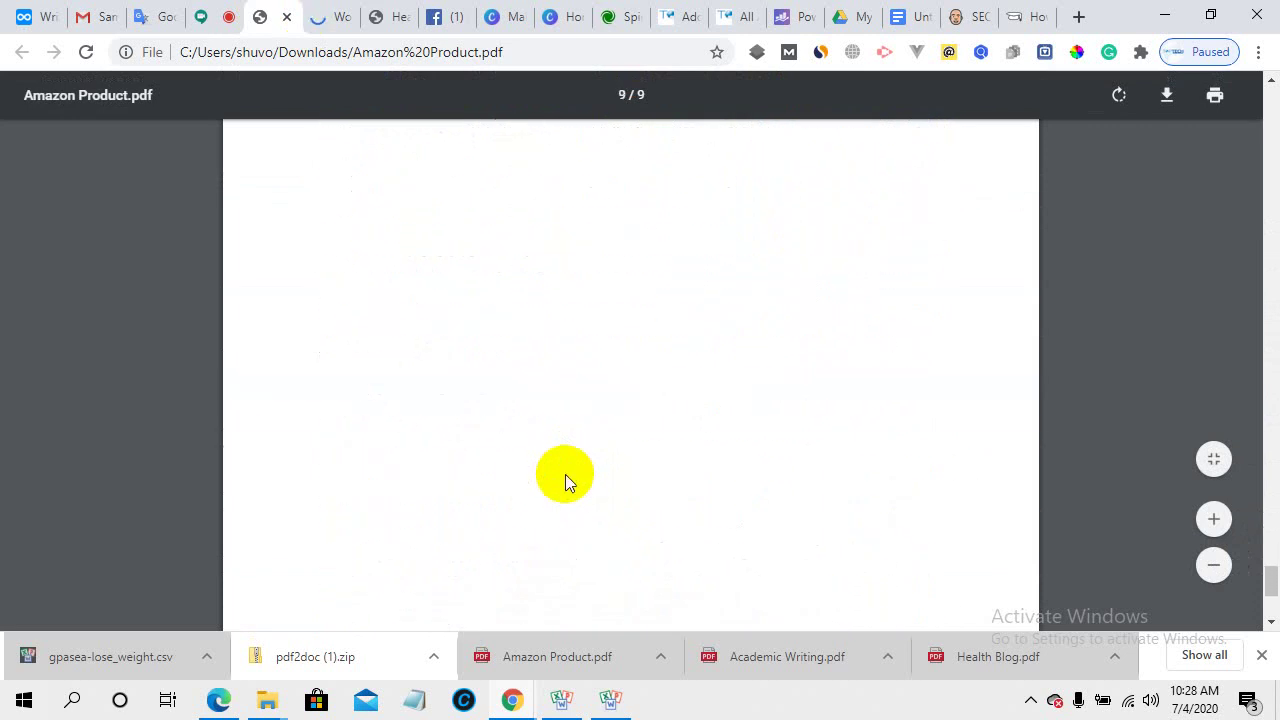
scroll(565, 474, "up", 5)
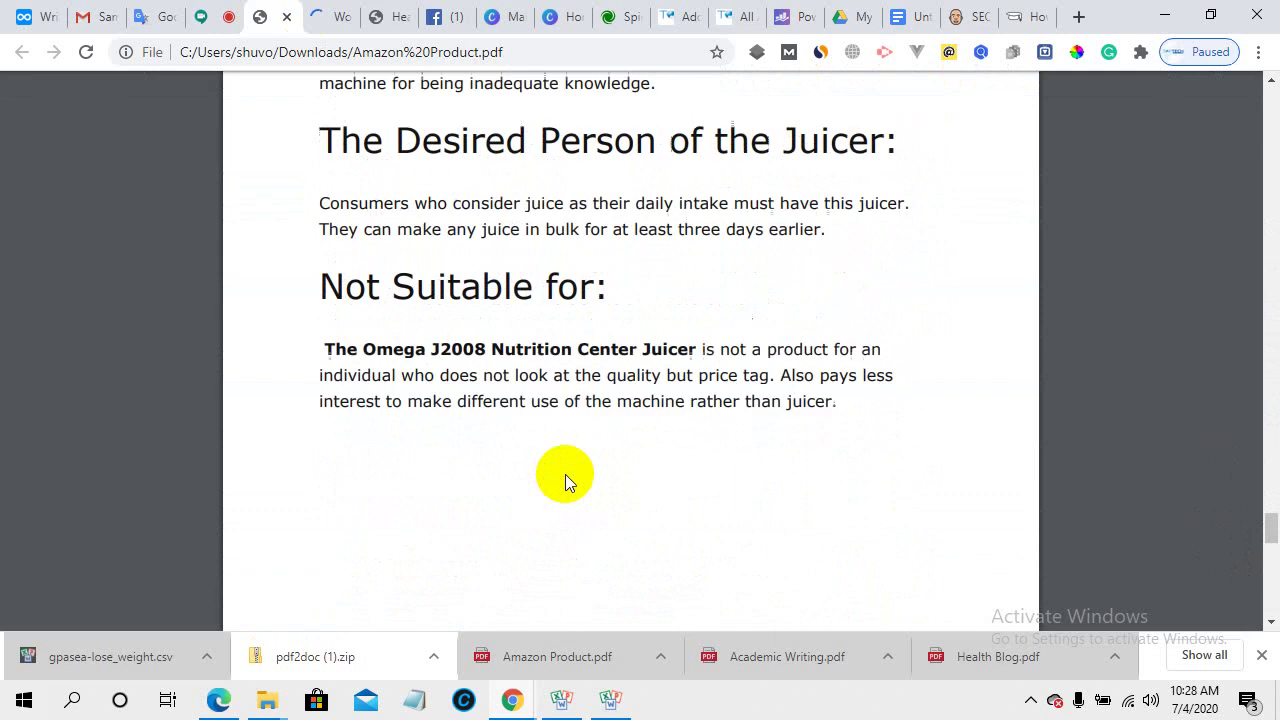
scroll(565, 474, "up", 10)
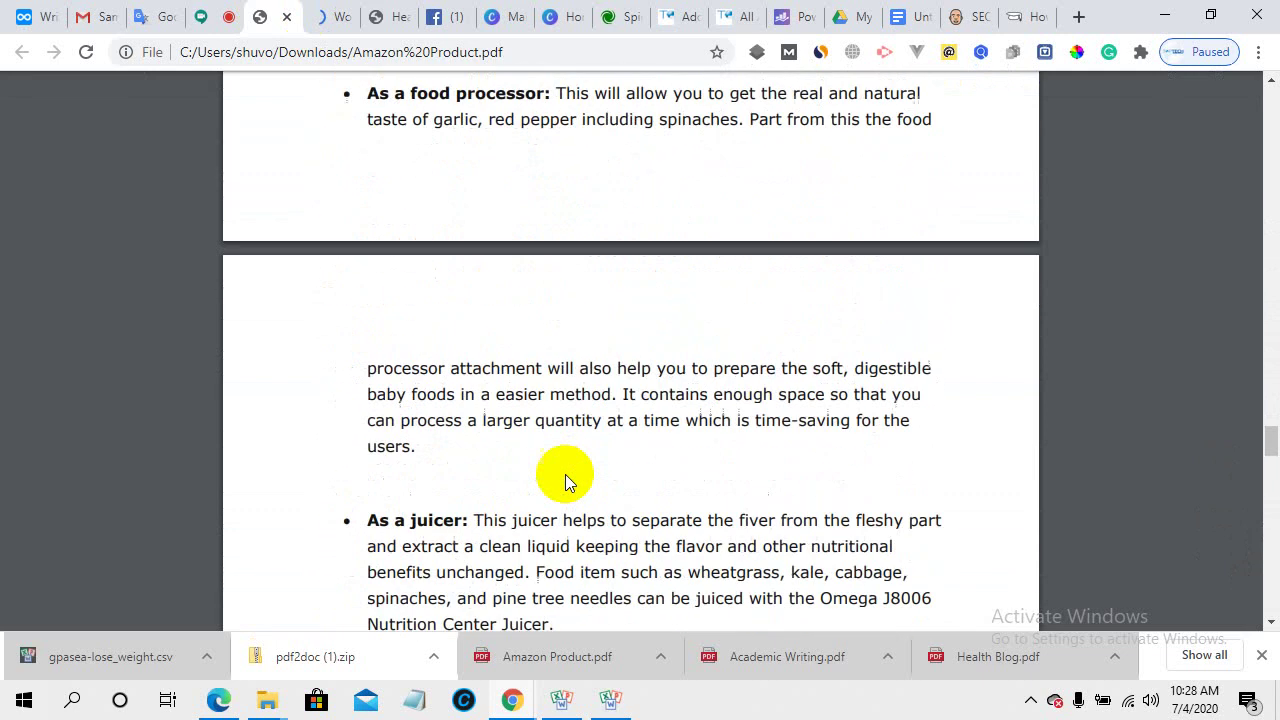
scroll(565, 474, "up", 1)
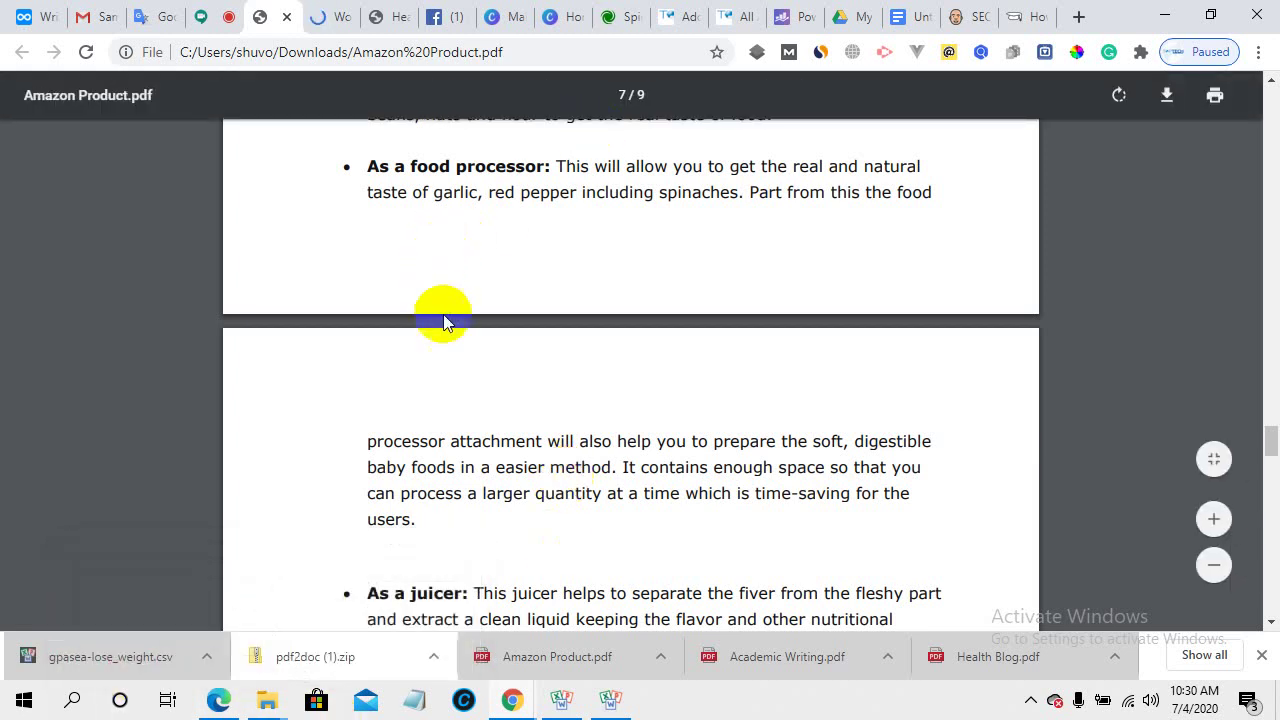
scroll(443, 320, "up", 3)
scroll(435, 390, "down", 3)
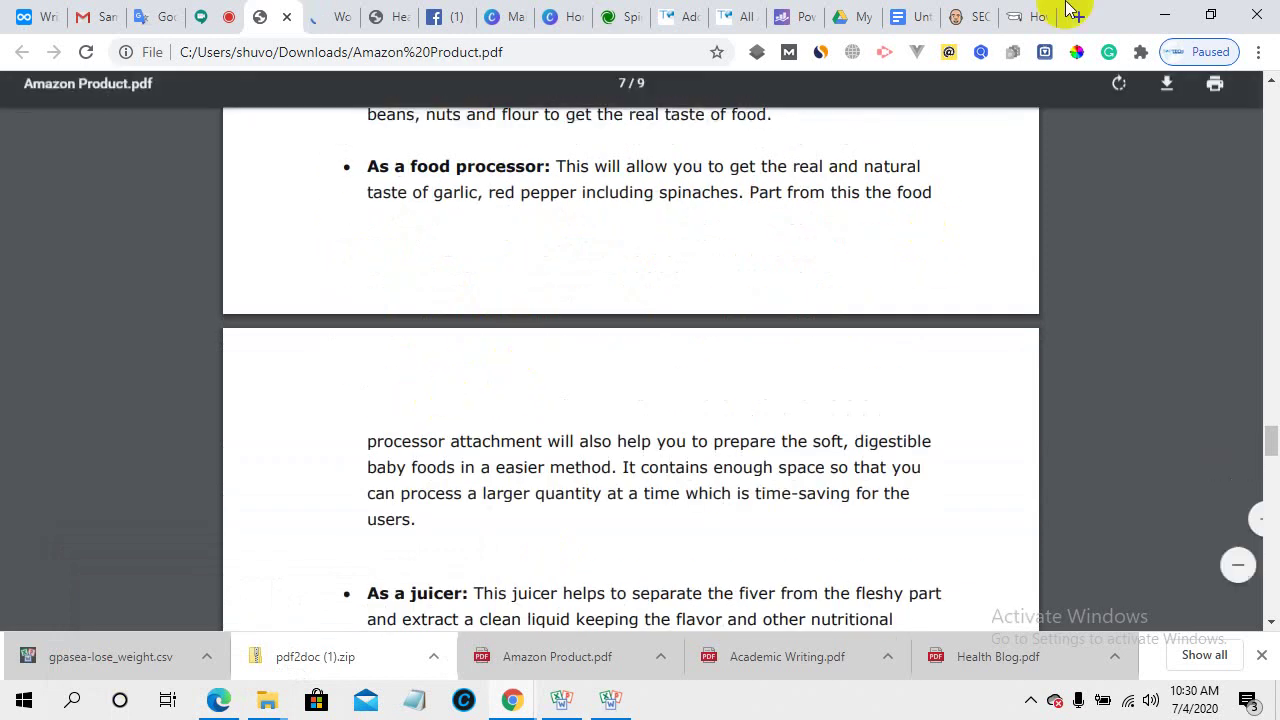
left_click(1034, 12)
left_click(967, 8)
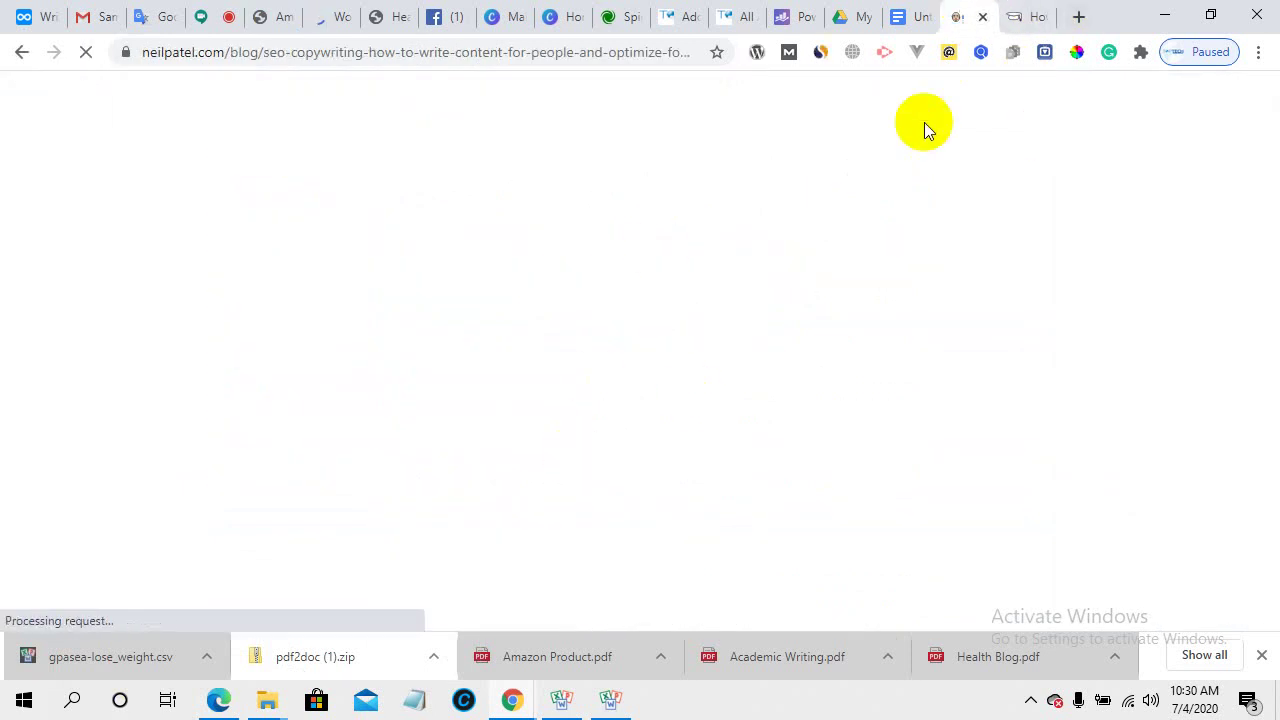
- Deselect the highlighted text in the Mobidea article and scroll to '1. Keyword research'
left_click(1027, 12)
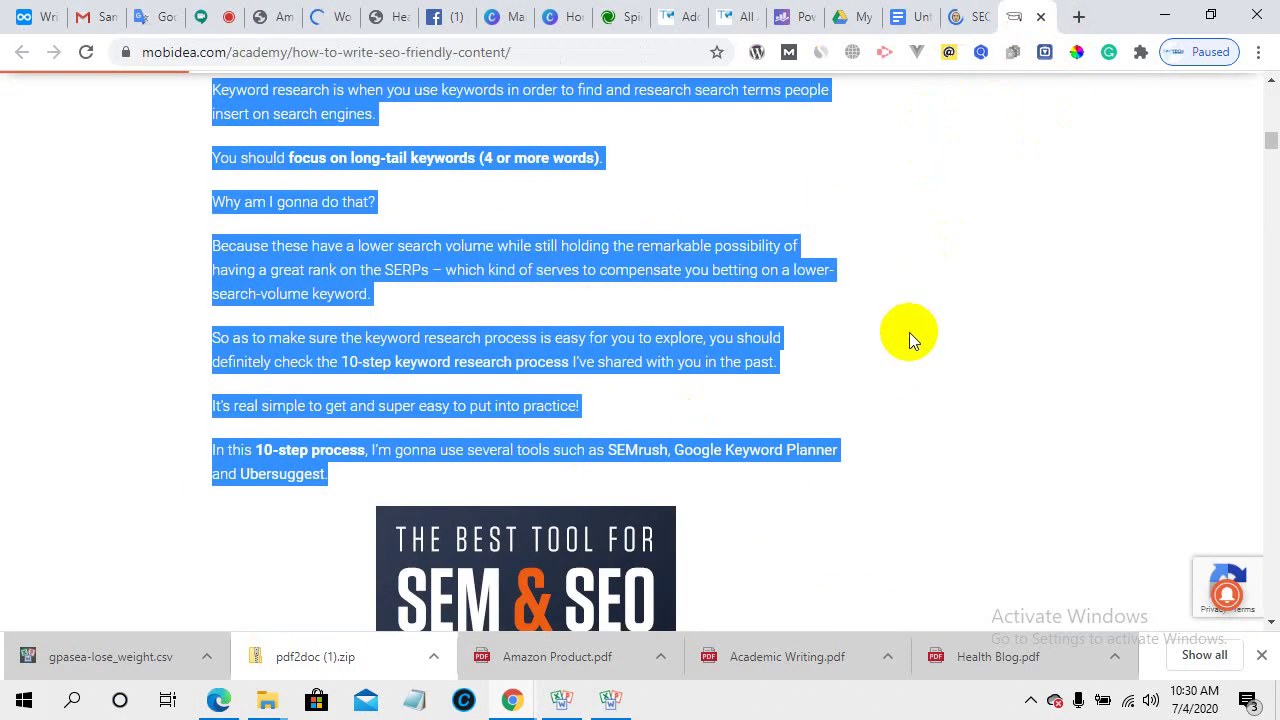
scroll(524, 418, "up", 5)
left_click(501, 394)
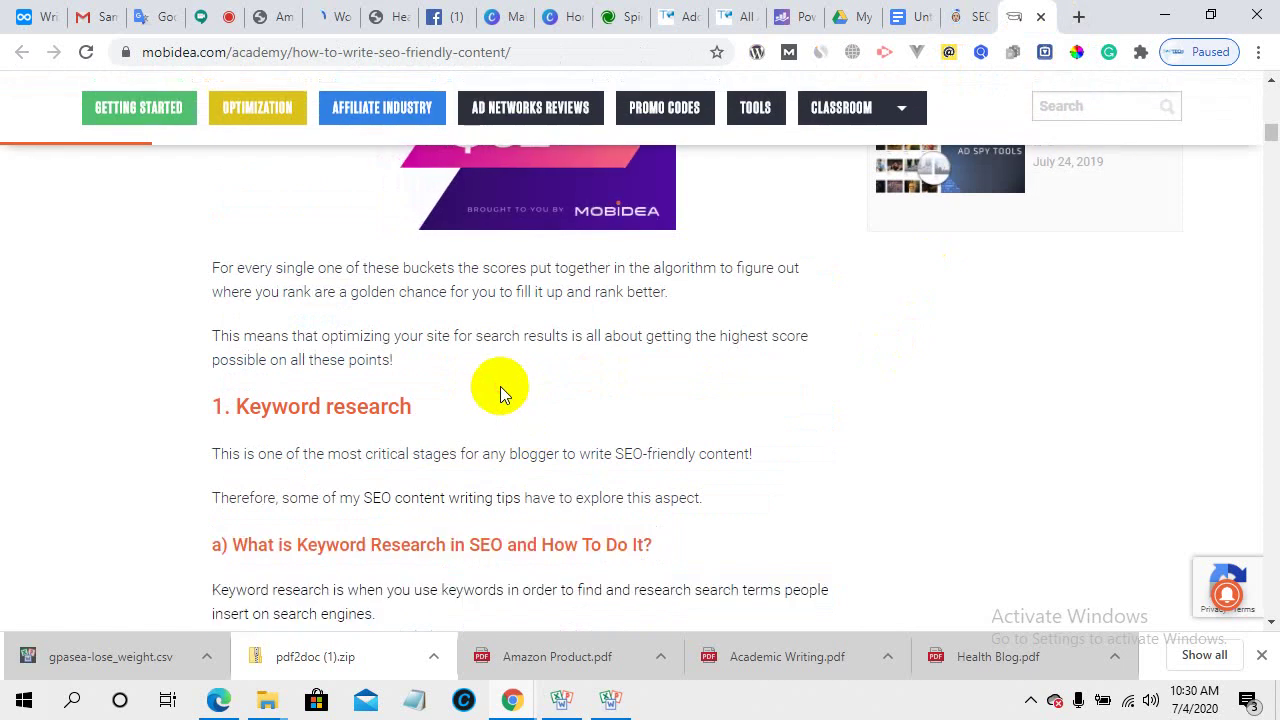
scroll(579, 430, "down", 2)
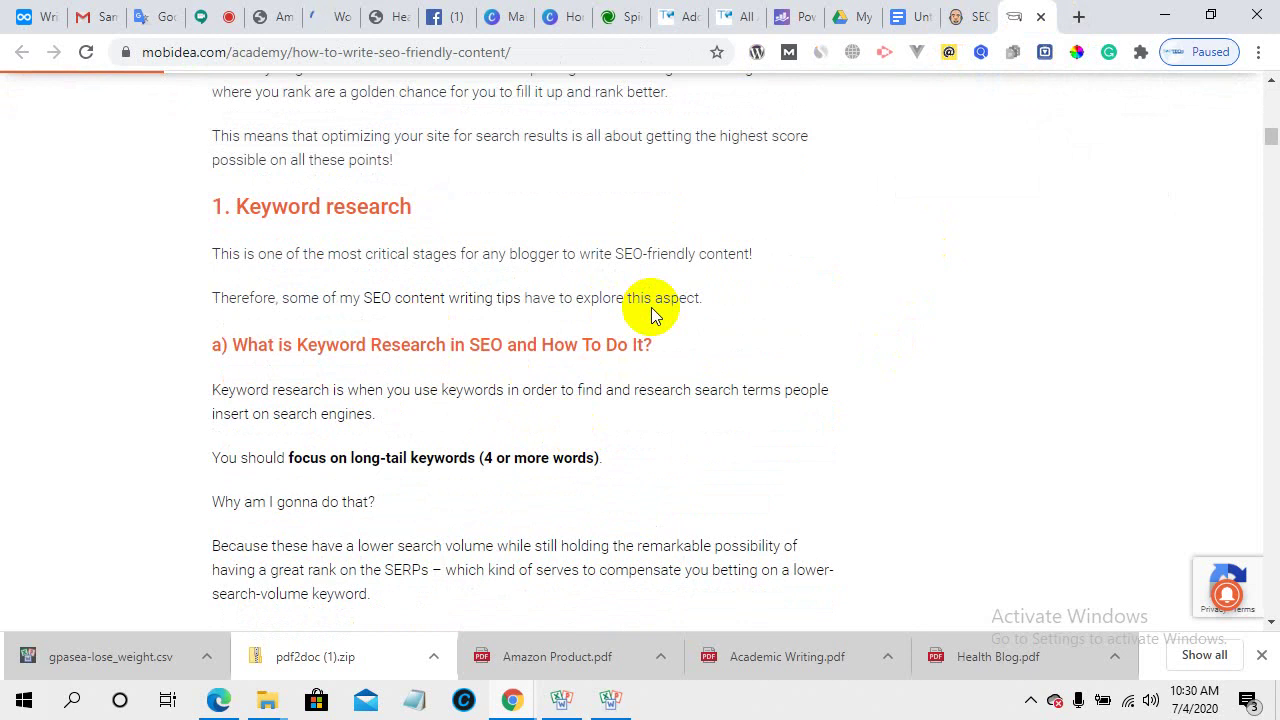
scroll(430, 457, "down", 2)
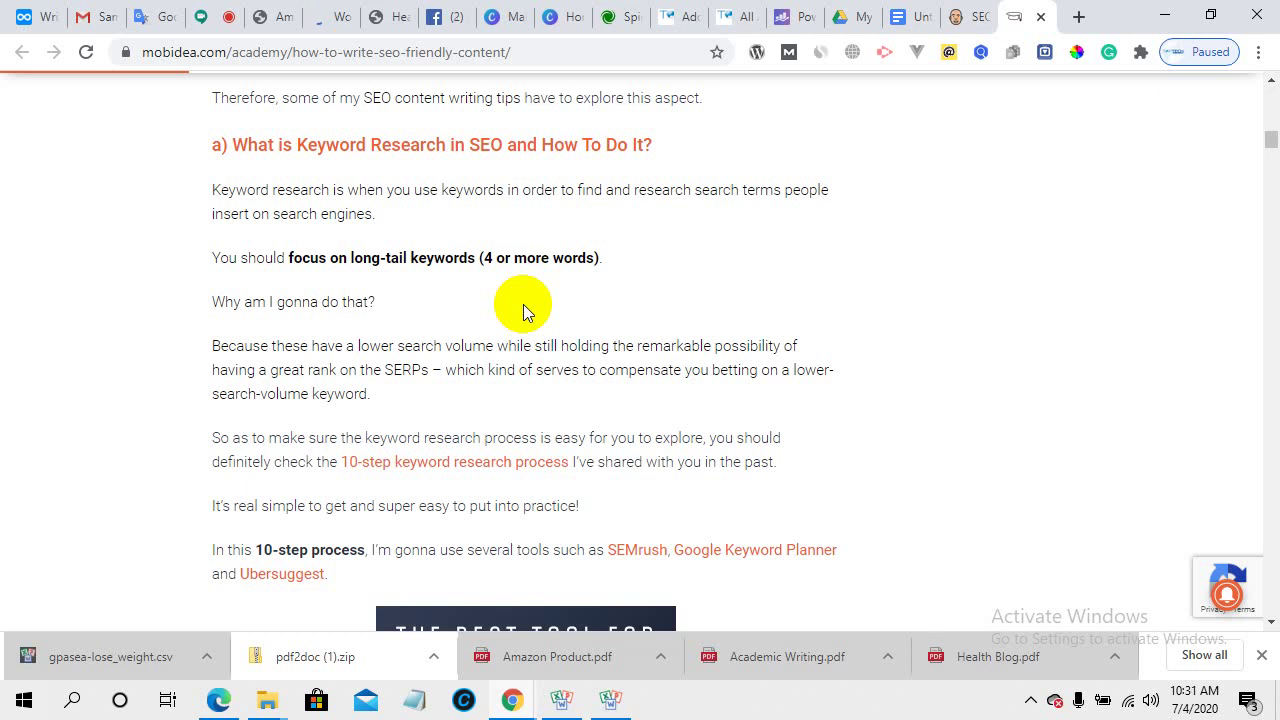
scroll(516, 296, "down", 2)
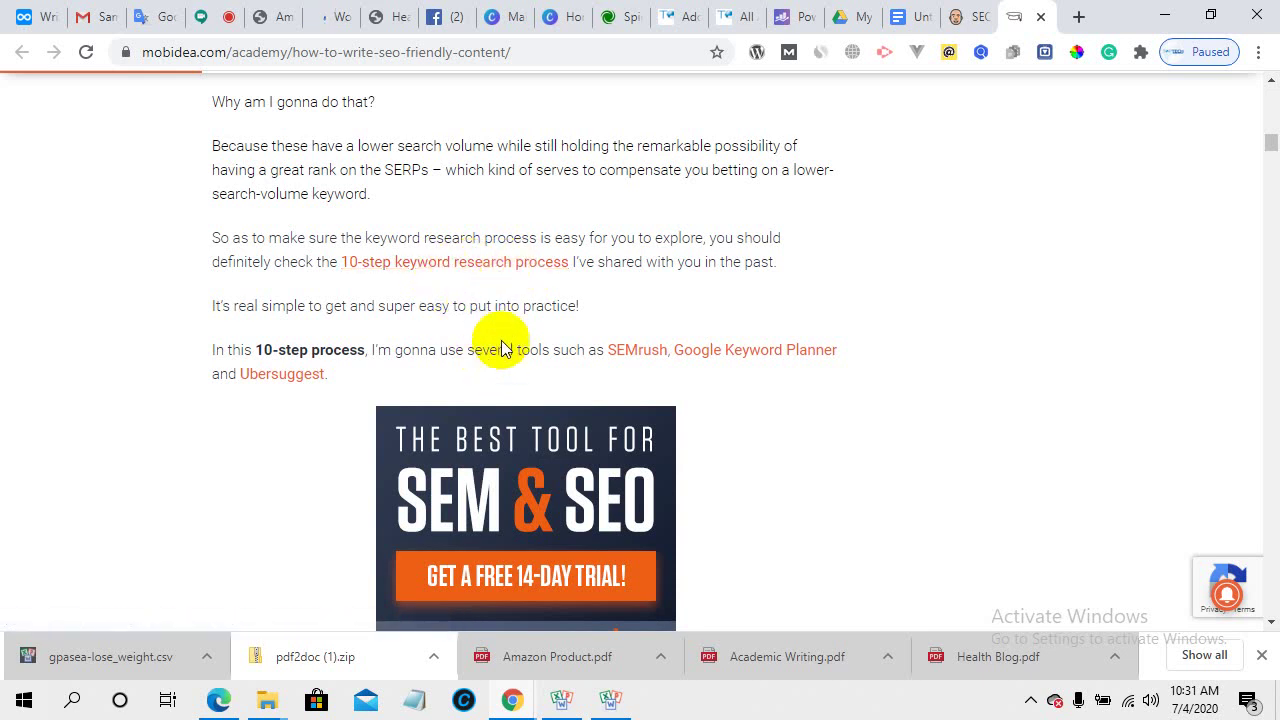
scroll(420, 322, "down", 2)
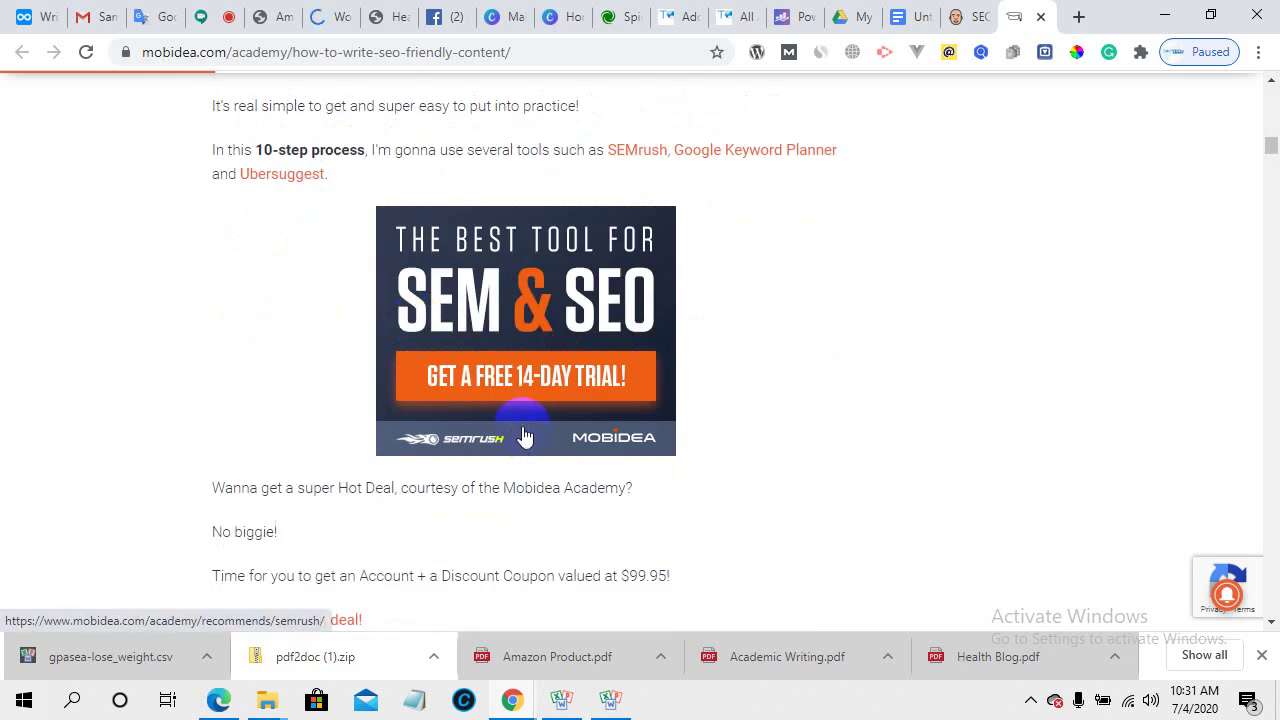
scroll(522, 430, "down", 7)
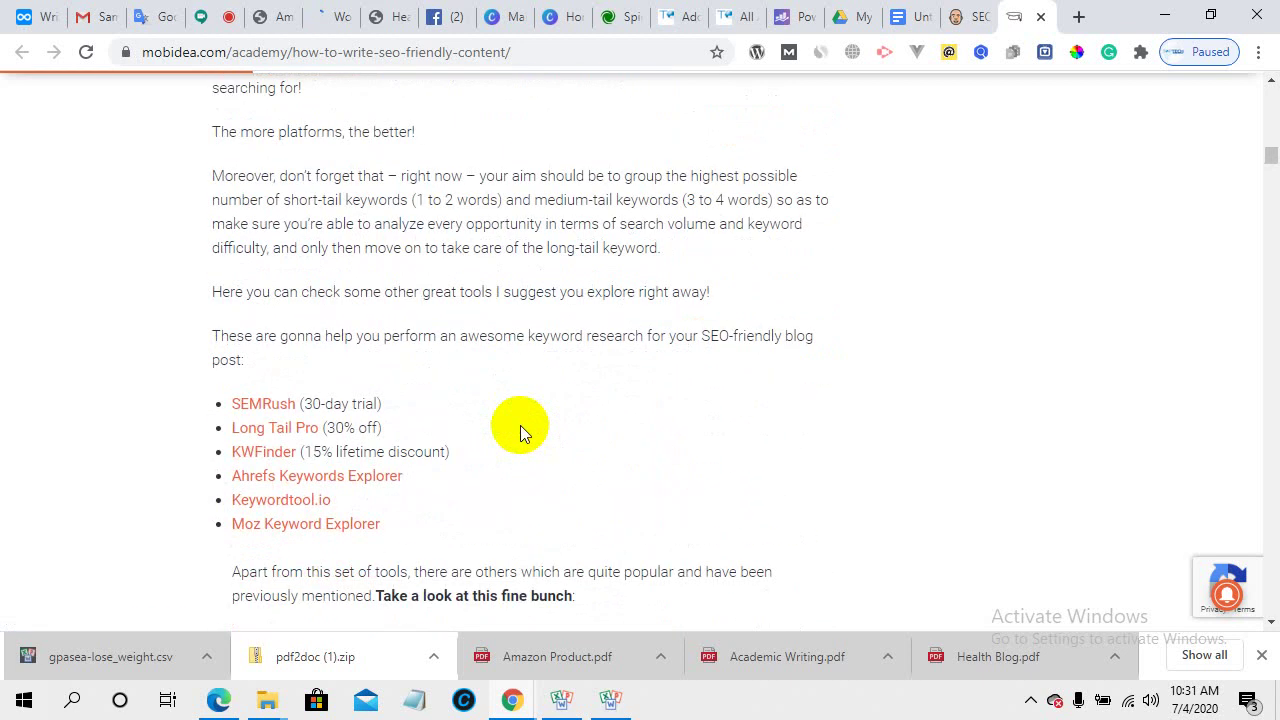
scroll(520, 425, "down", 1)
scroll(491, 414, "down", 1)
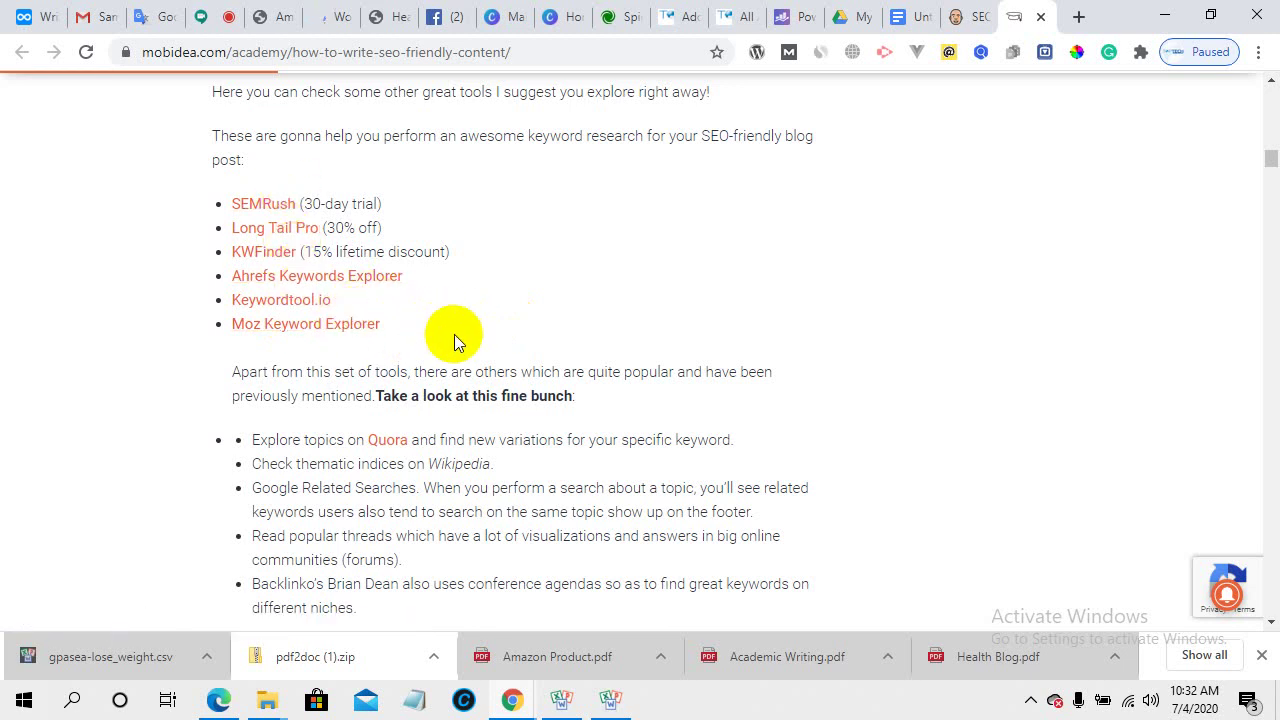
scroll(454, 337, "down", 3)
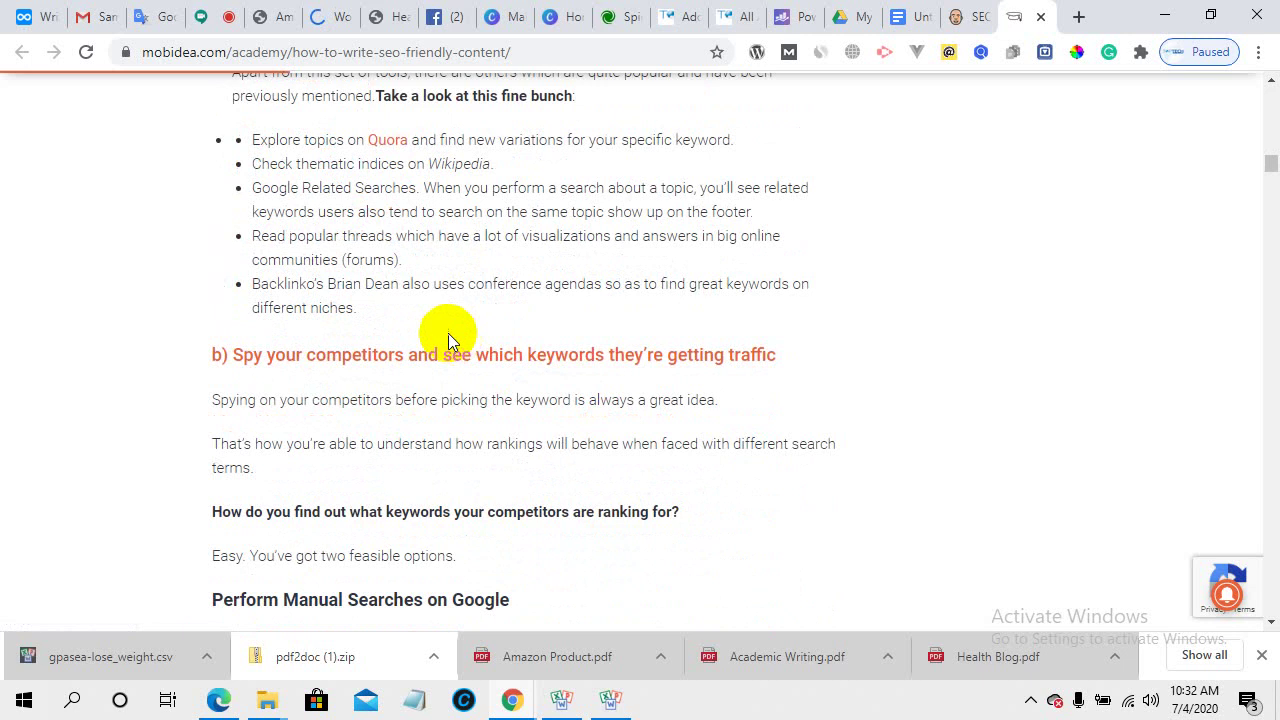
scroll(424, 297, "down", 2)
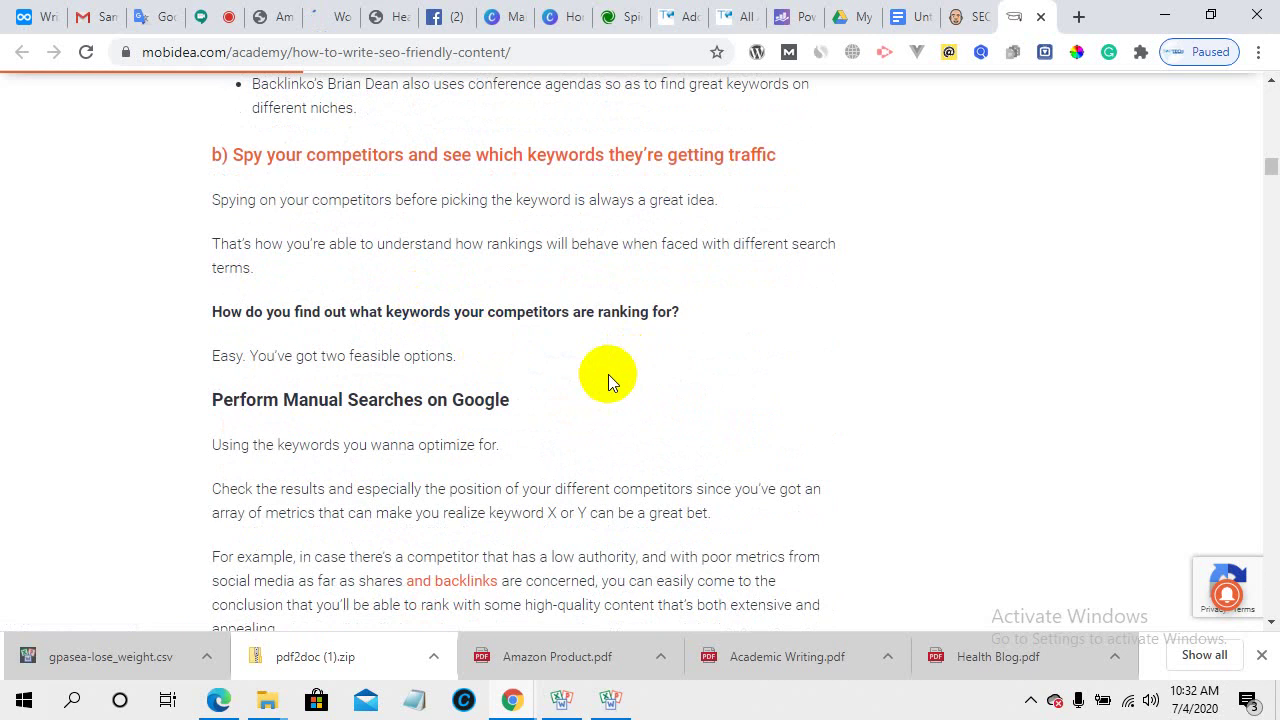
scroll(606, 374, "up", 1)
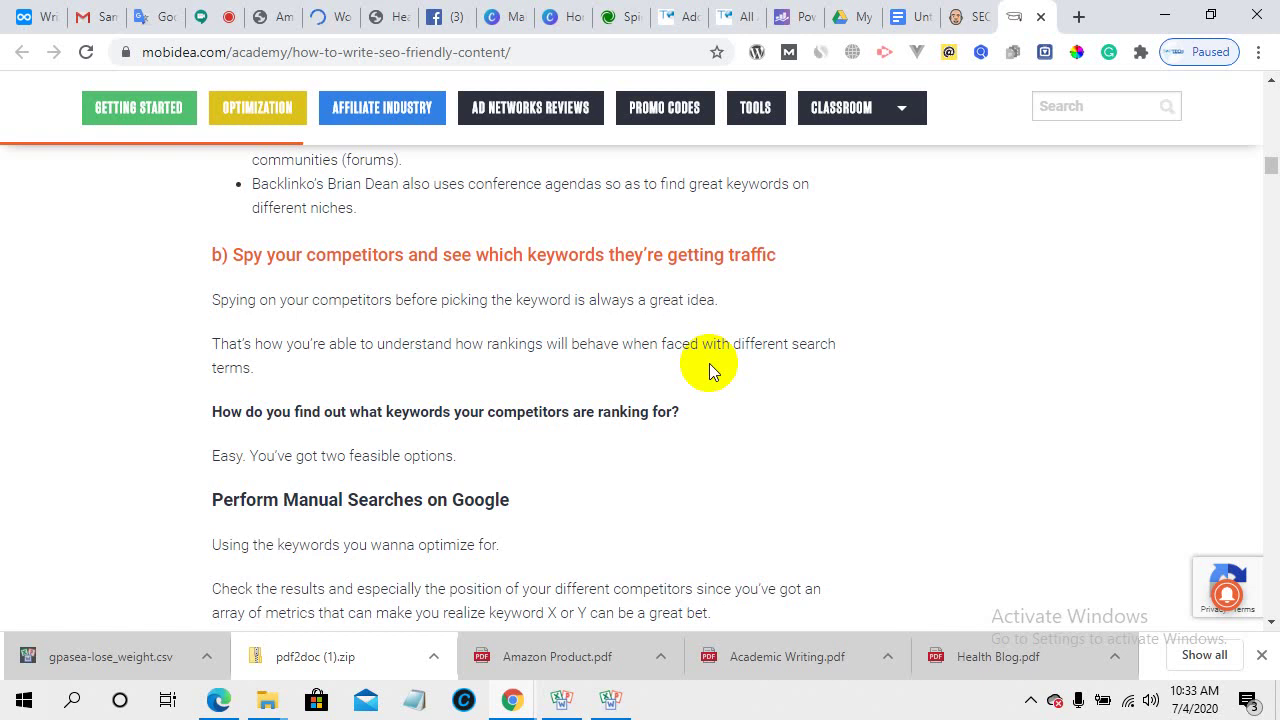
scroll(530, 402, "down", 1)
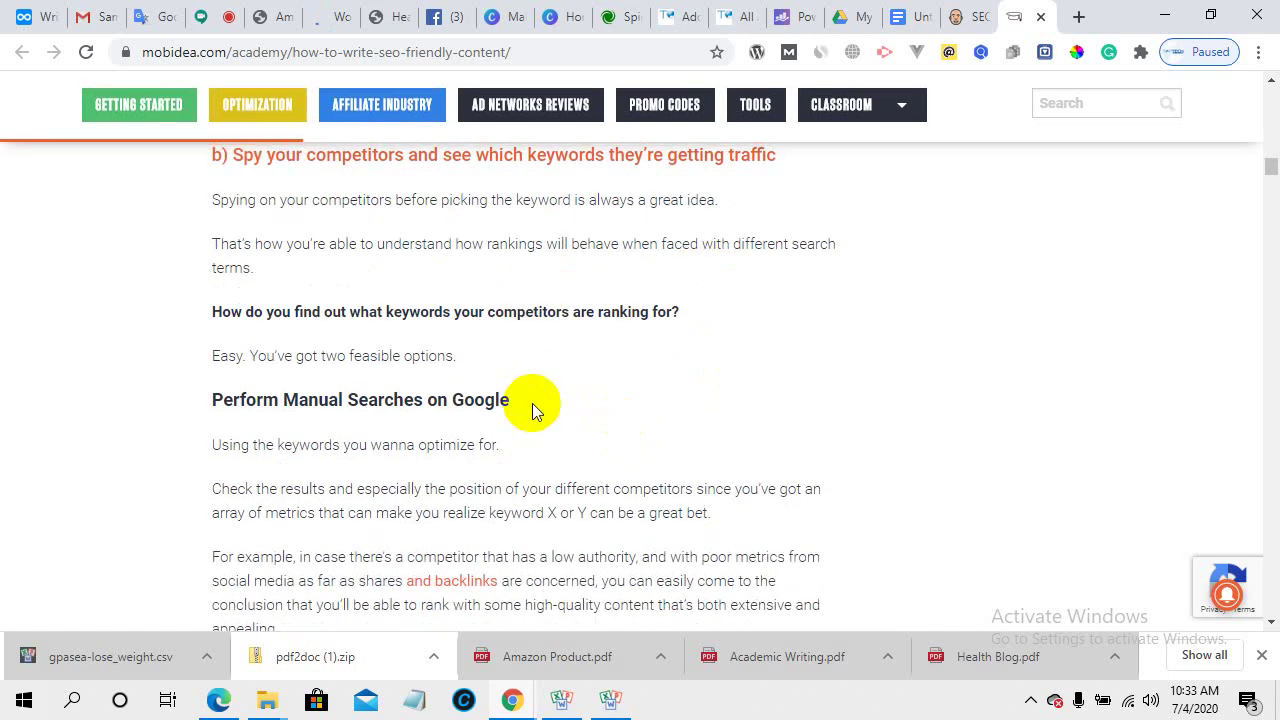
scroll(532, 405, "down", 4)
scroll(532, 405, "down", 3)
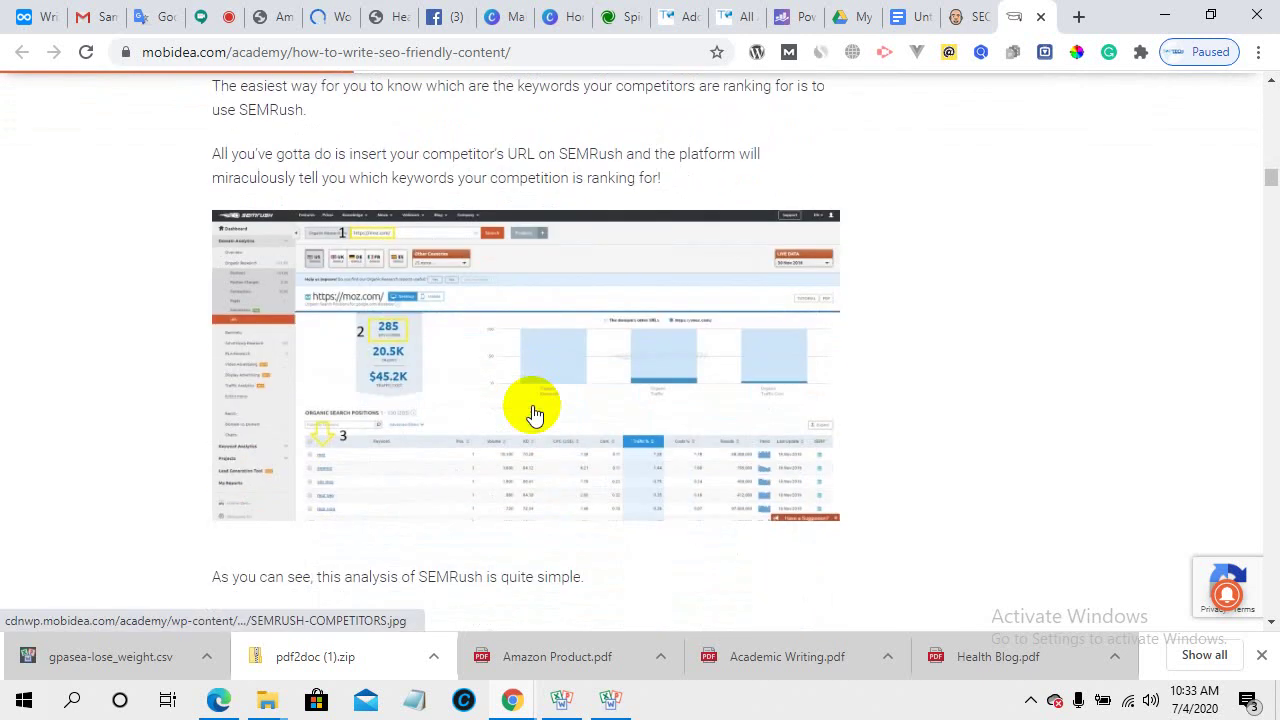
scroll(443, 395, "down", 11)
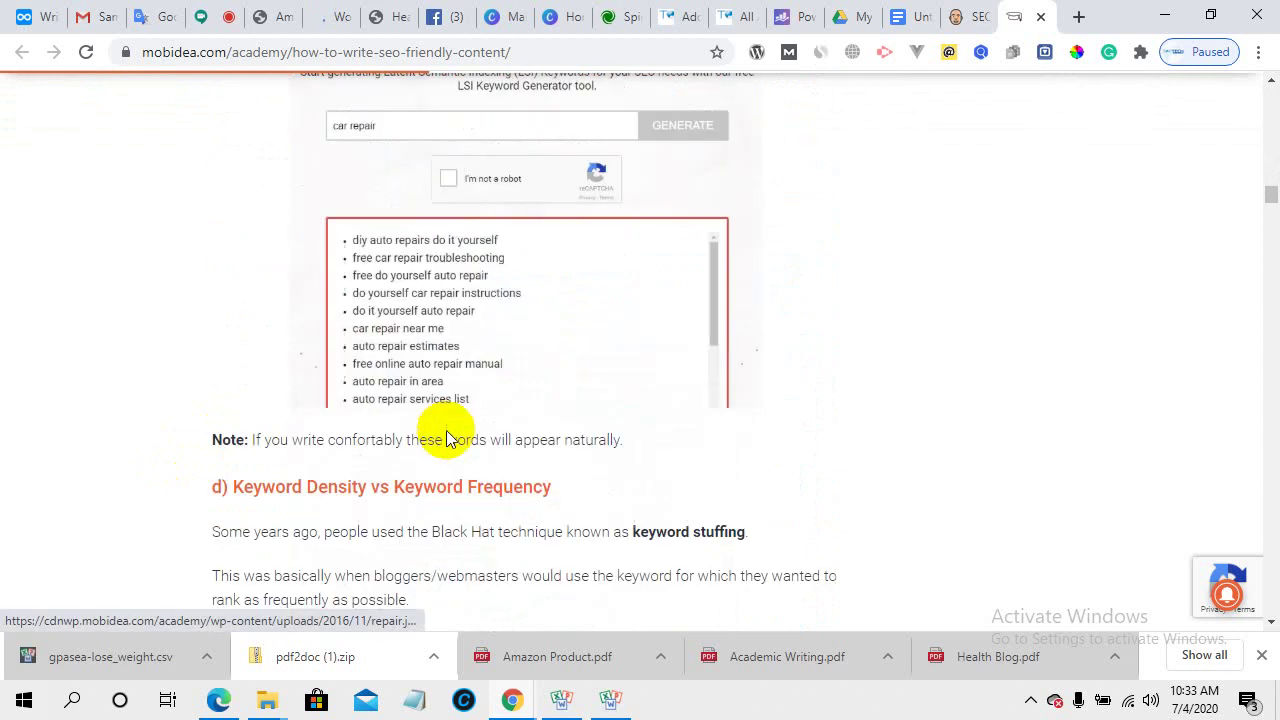
scroll(445, 430, "up", 3)
scroll(534, 391, "down", 4)
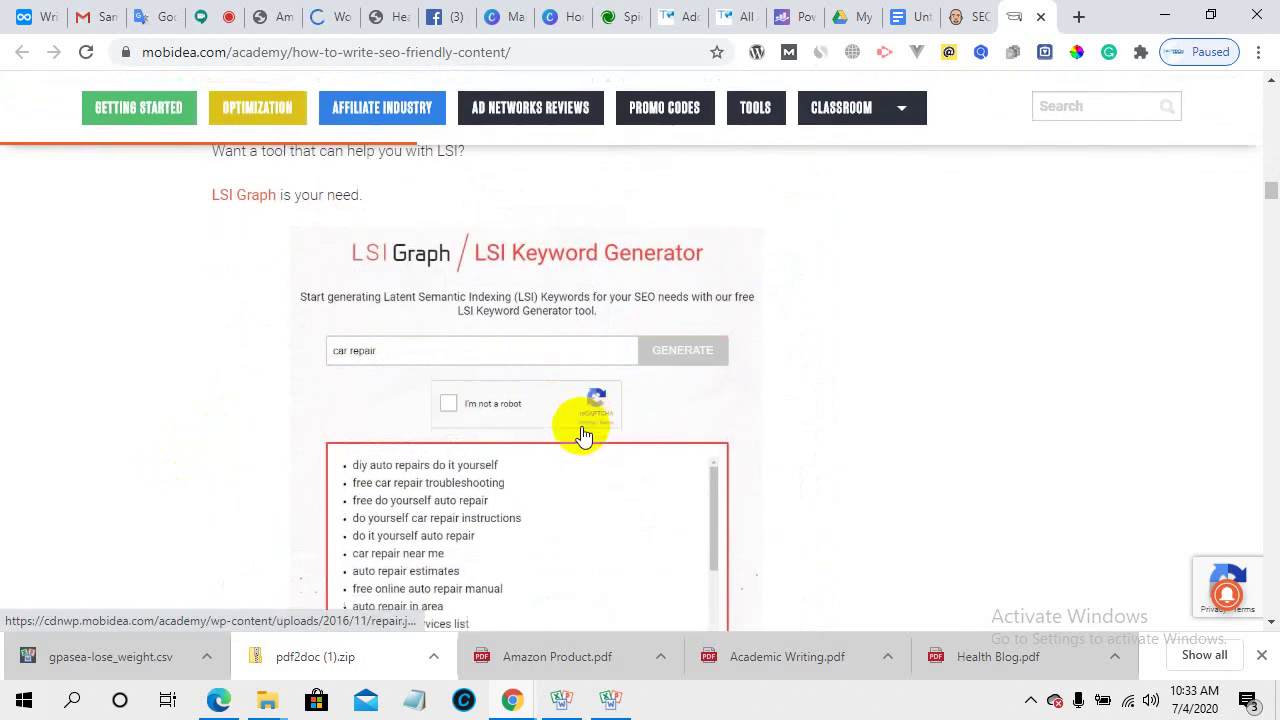
scroll(536, 454, "down", 7)
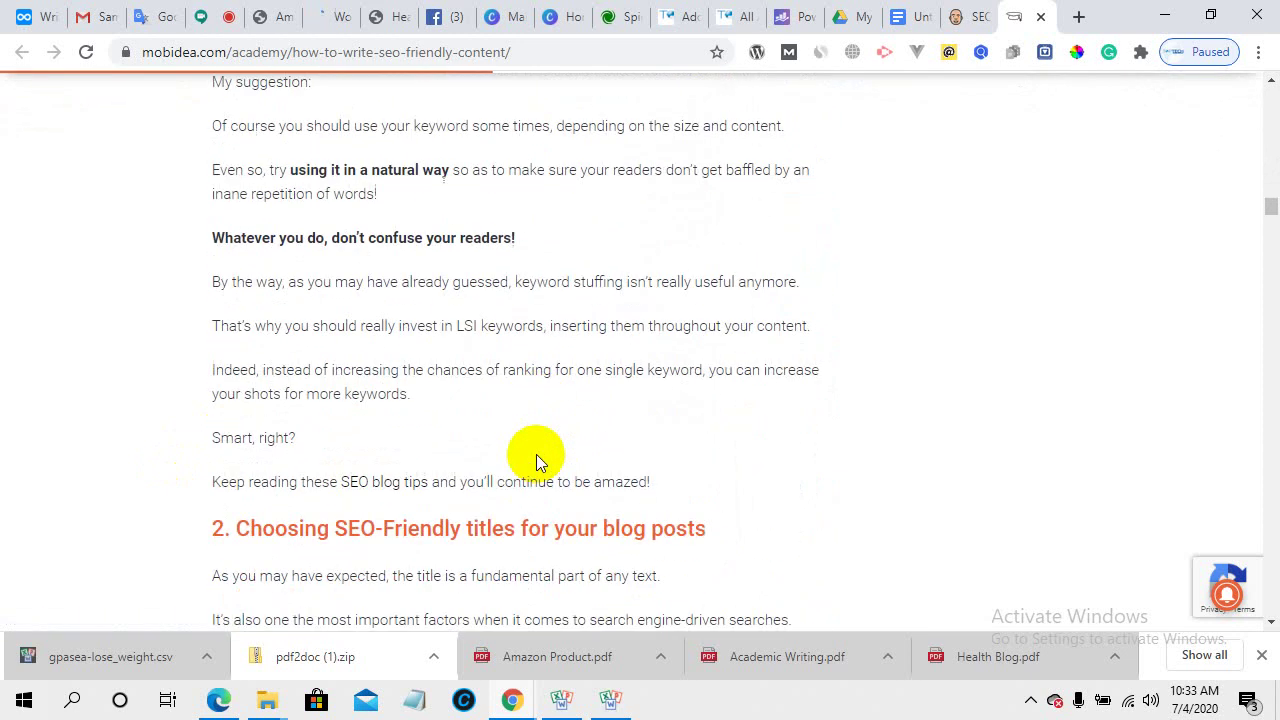
scroll(536, 454, "down", 2)
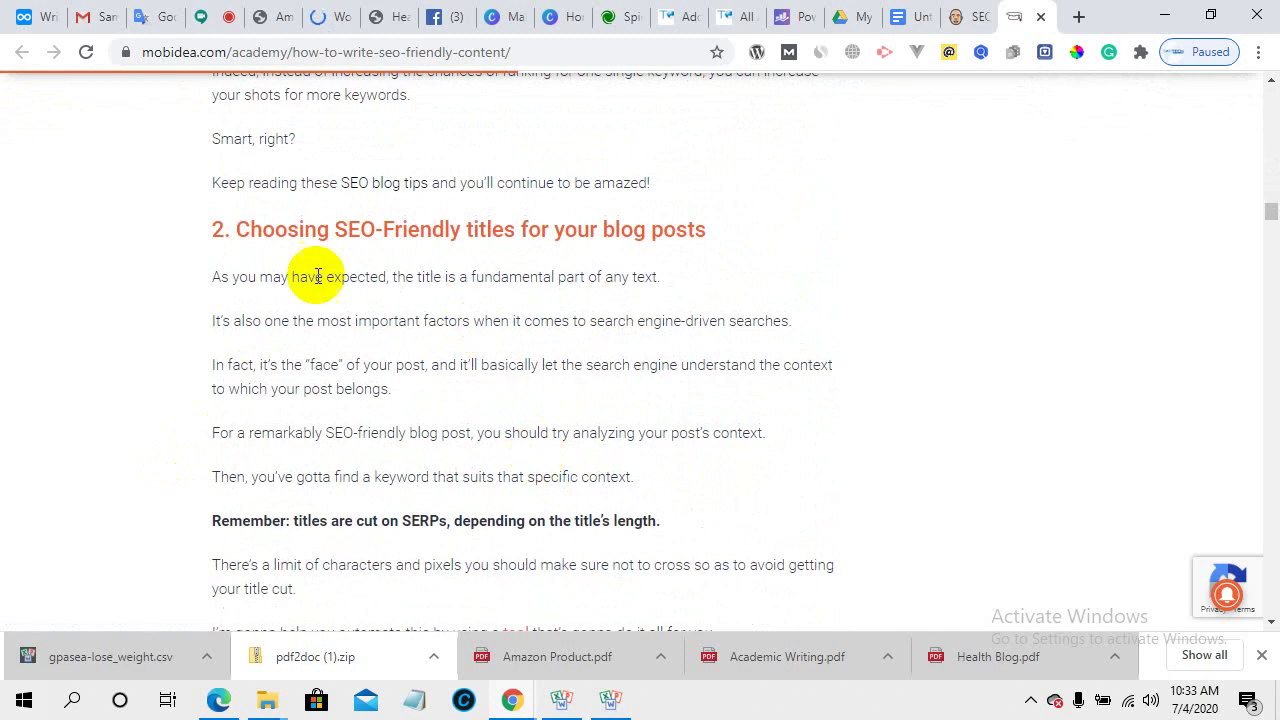
scroll(600, 330, "down", 3)
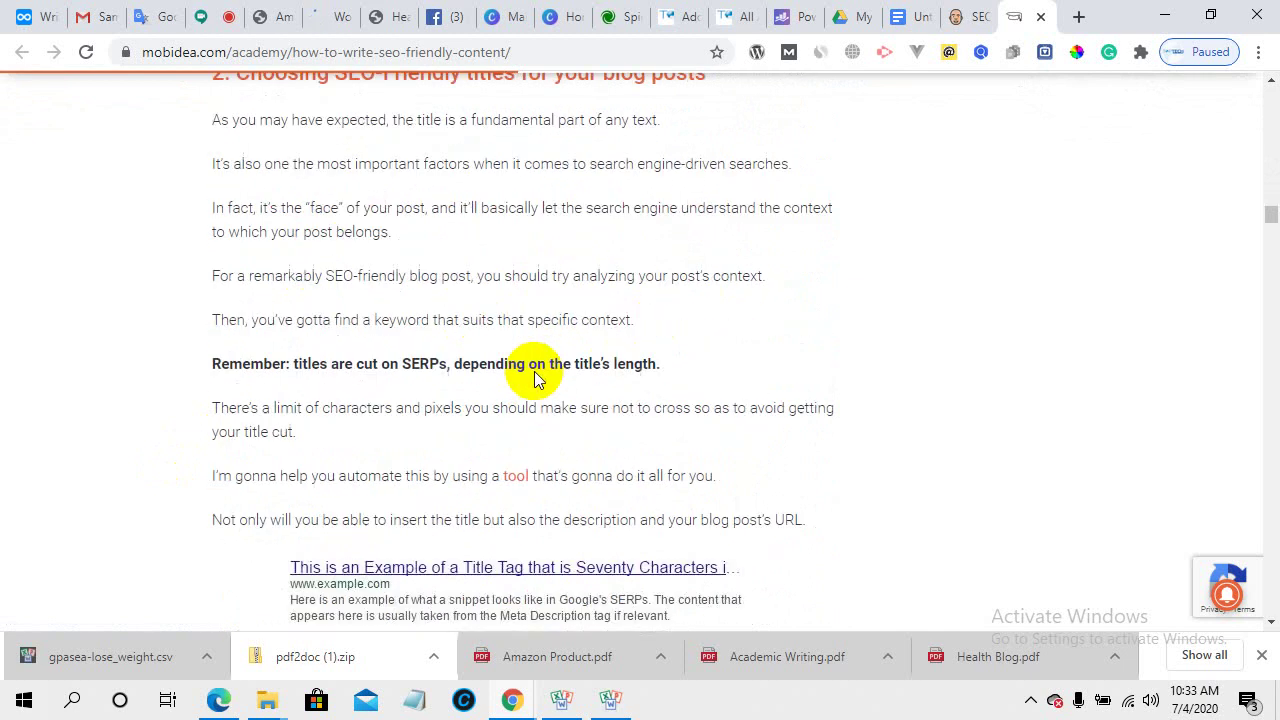
scroll(343, 443, "down", 1)
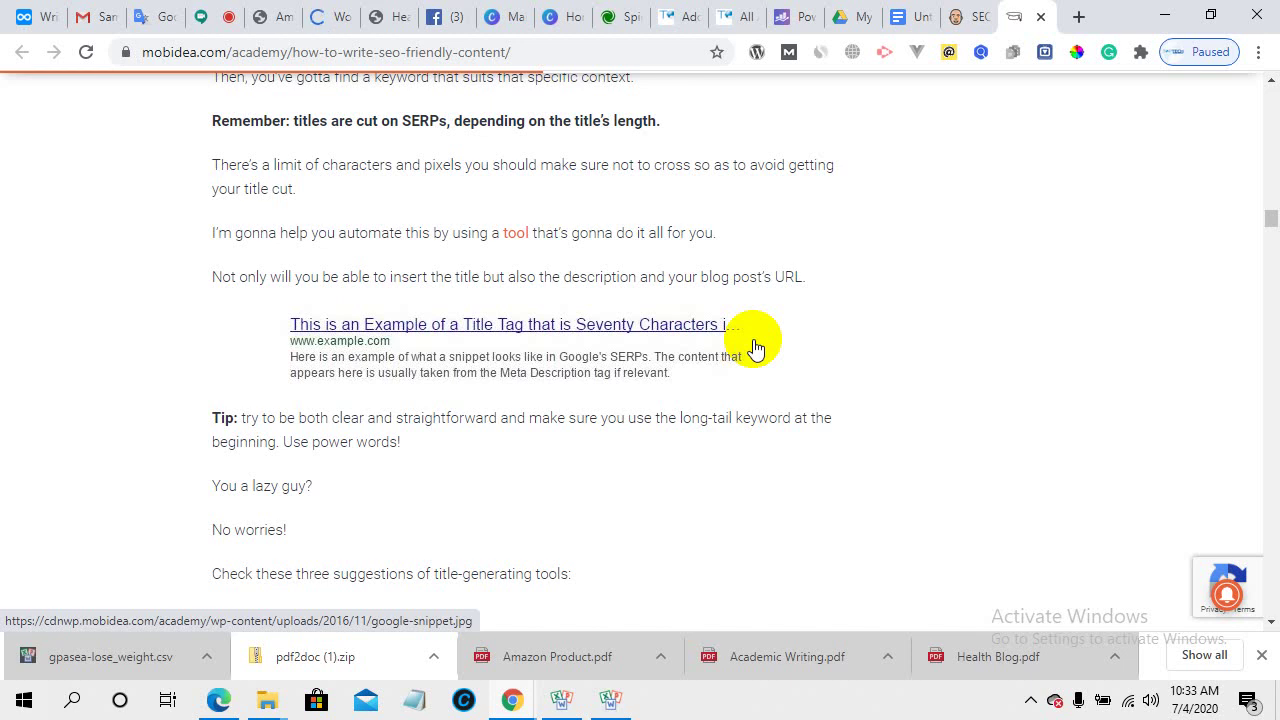
scroll(449, 463, "down", 3)
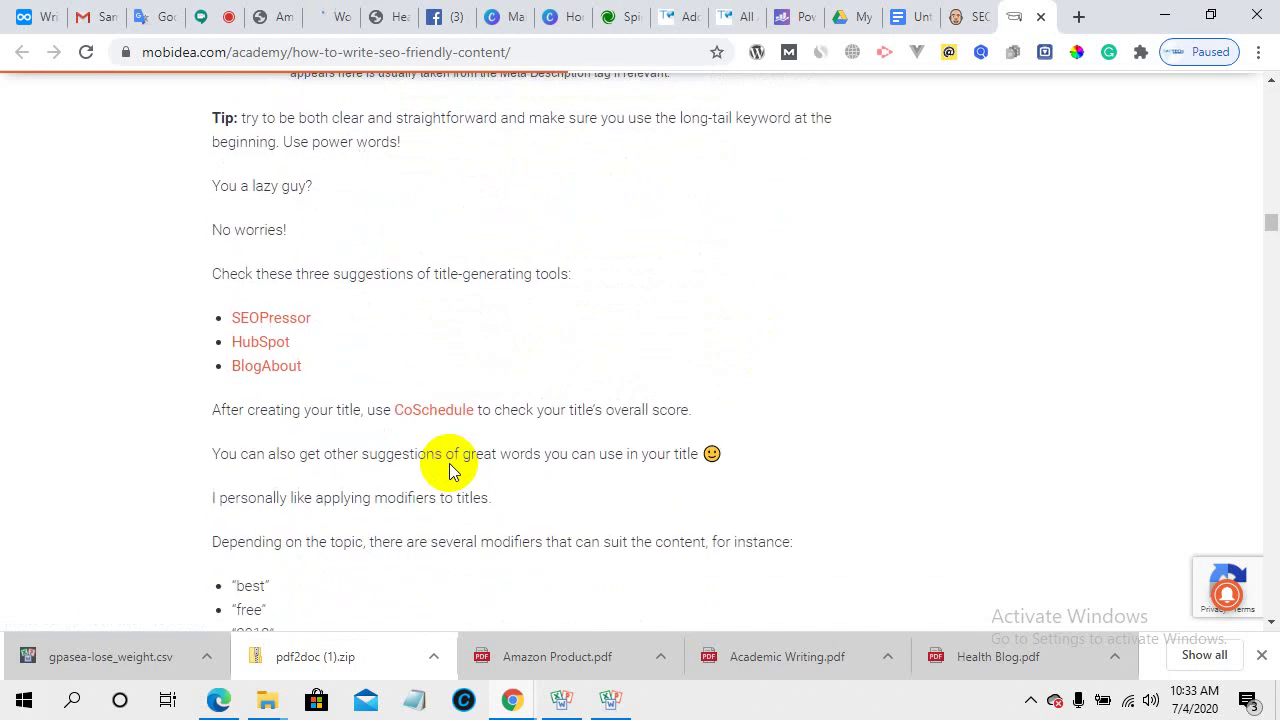
scroll(449, 470, "down", 2)
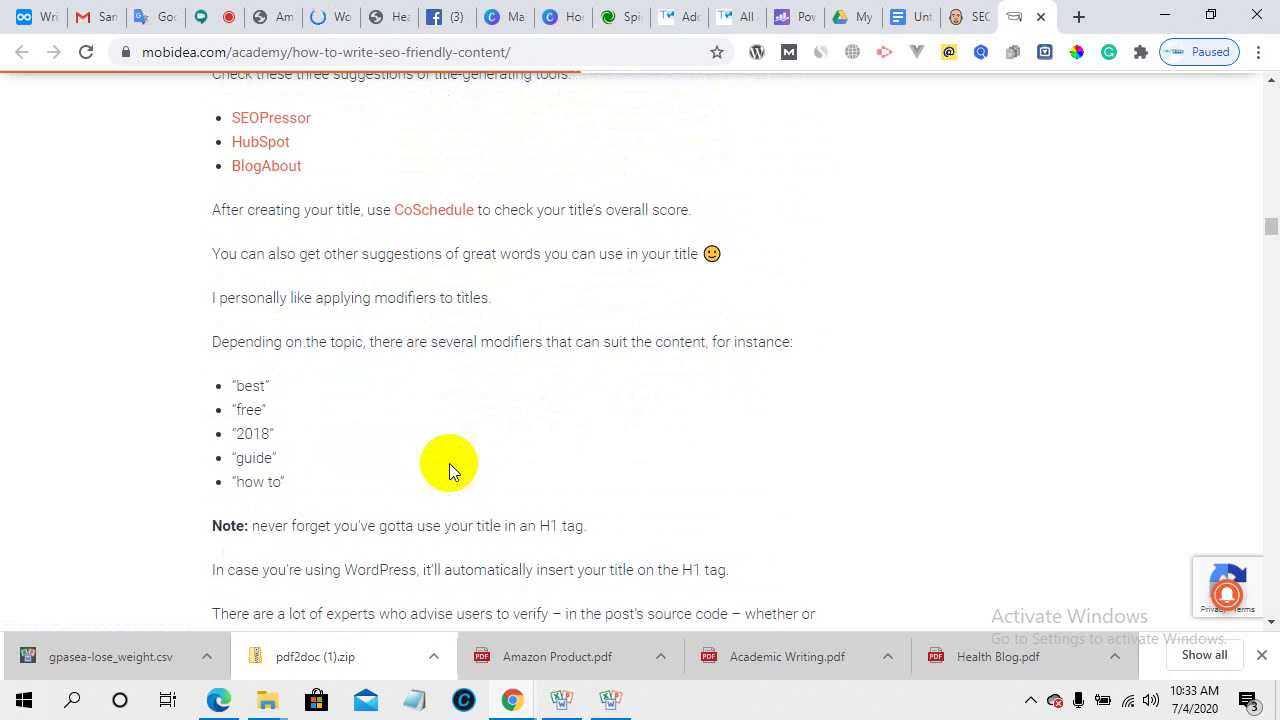
scroll(449, 463, "down", 3)
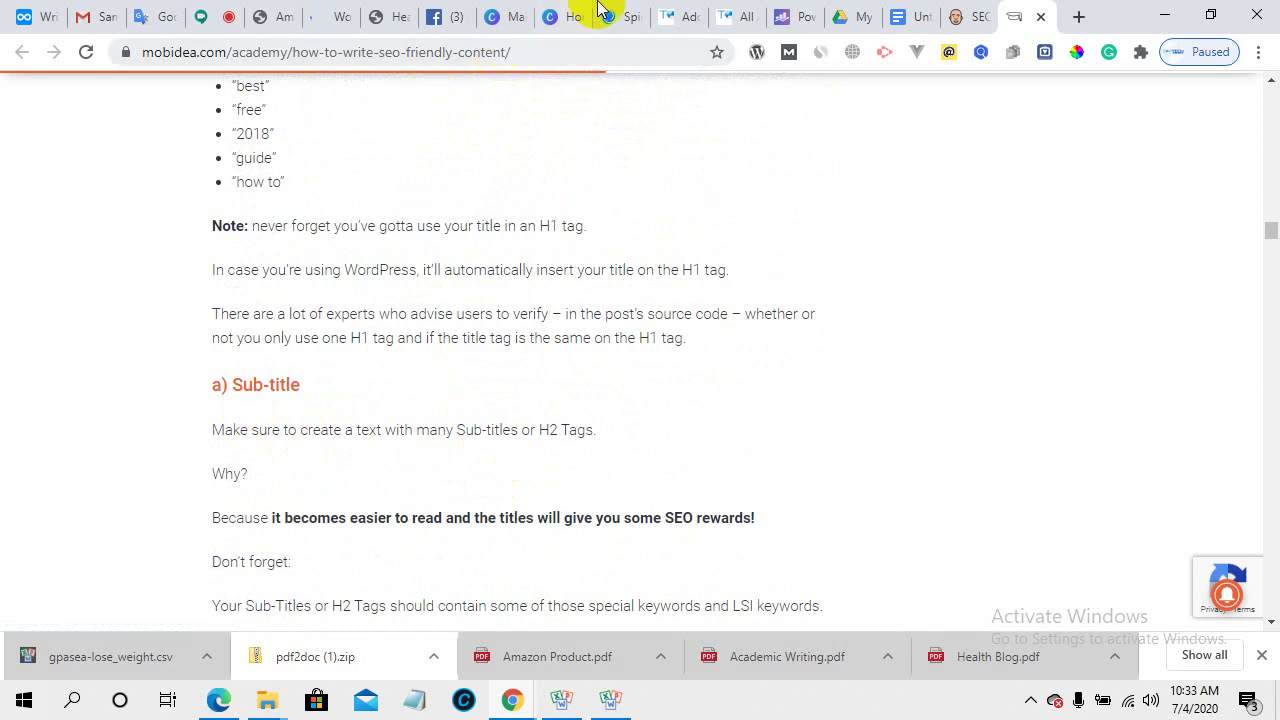
left_click(672, 16)
scroll(503, 325, "up", 15)
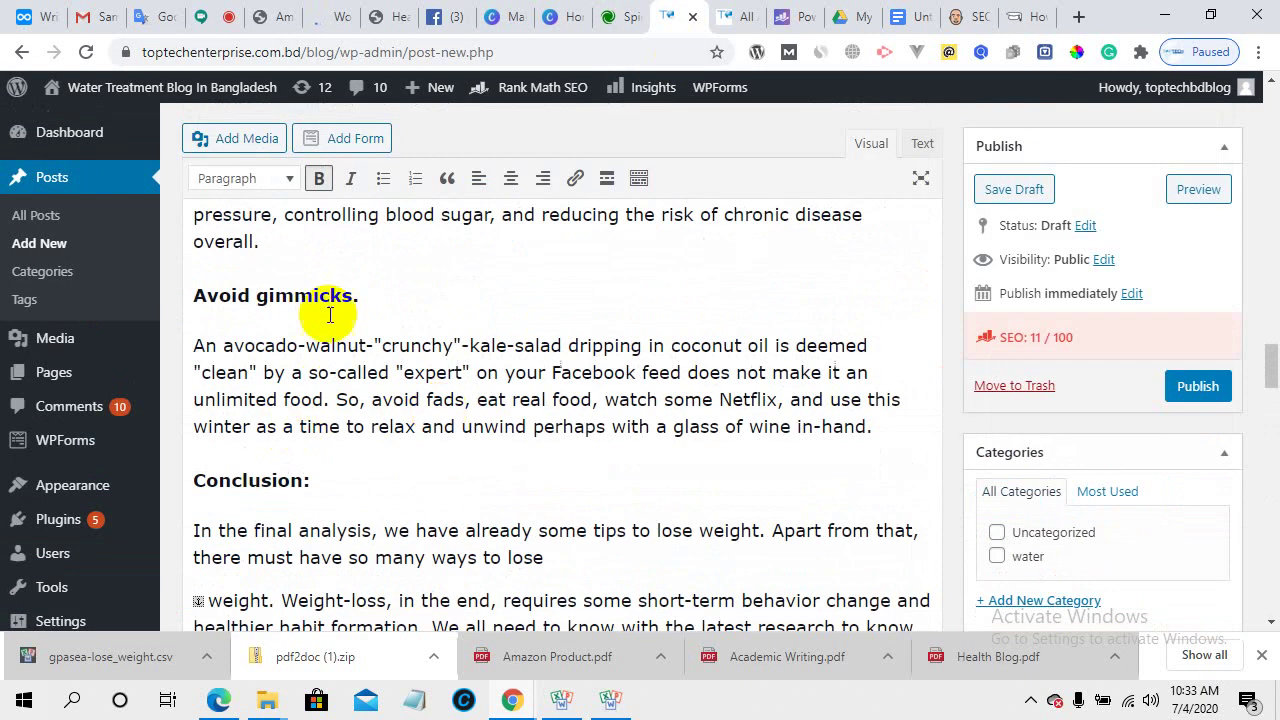
left_click(1030, 12)
scroll(277, 400, "down", 2)
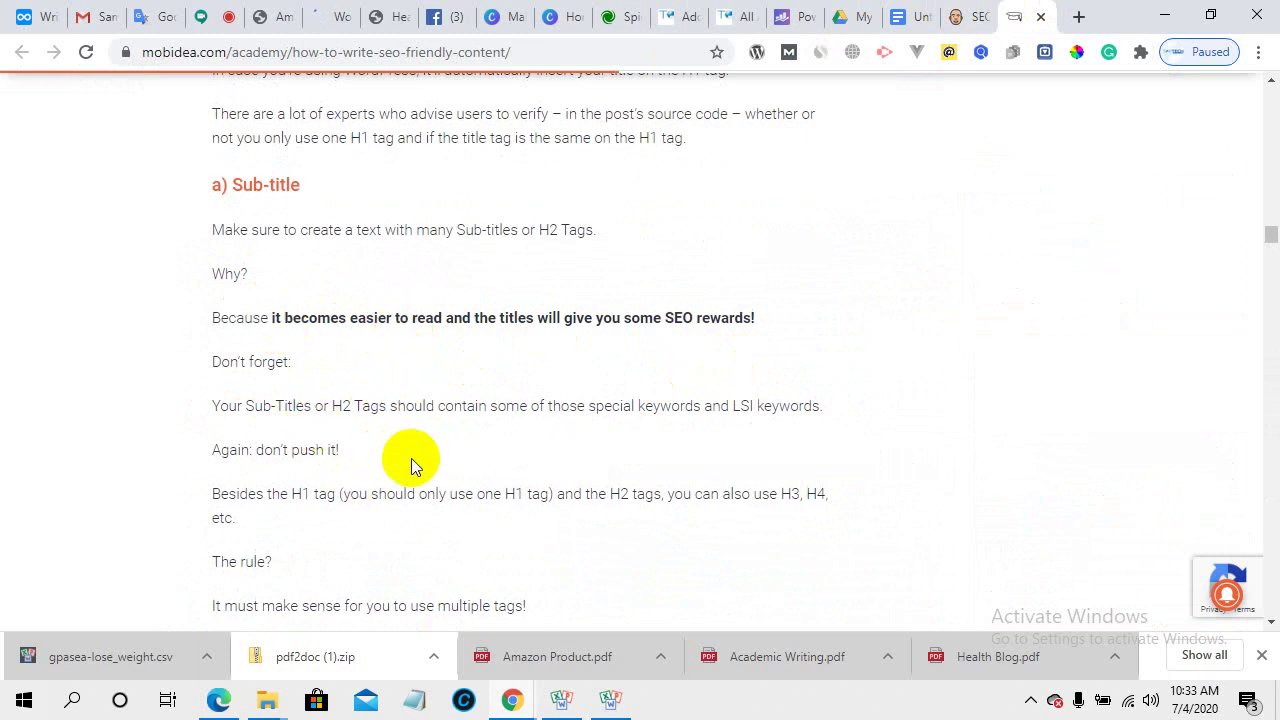
- Scroll the Mobidea article down to section 3, 'Defining your SEO-Friendly URL', with its URL examples
scroll(411, 458, "down", 2)
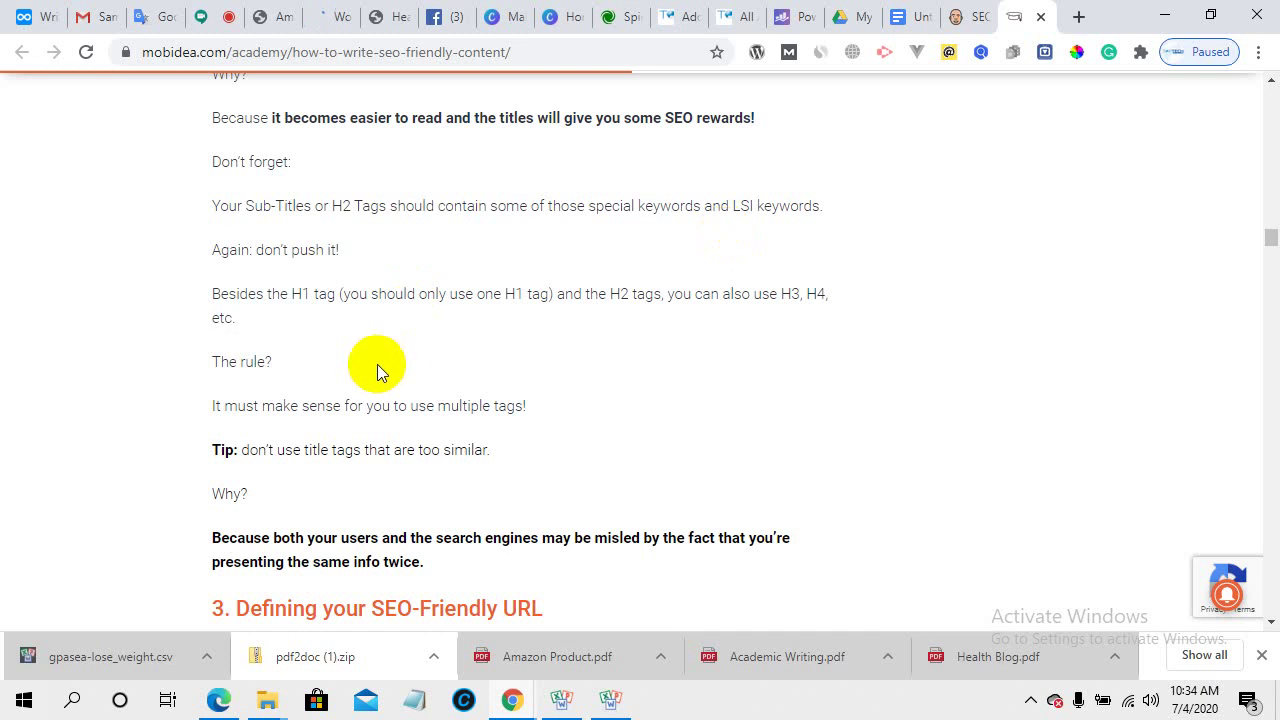
scroll(377, 364, "down", 2)
scroll(430, 457, "down", 1)
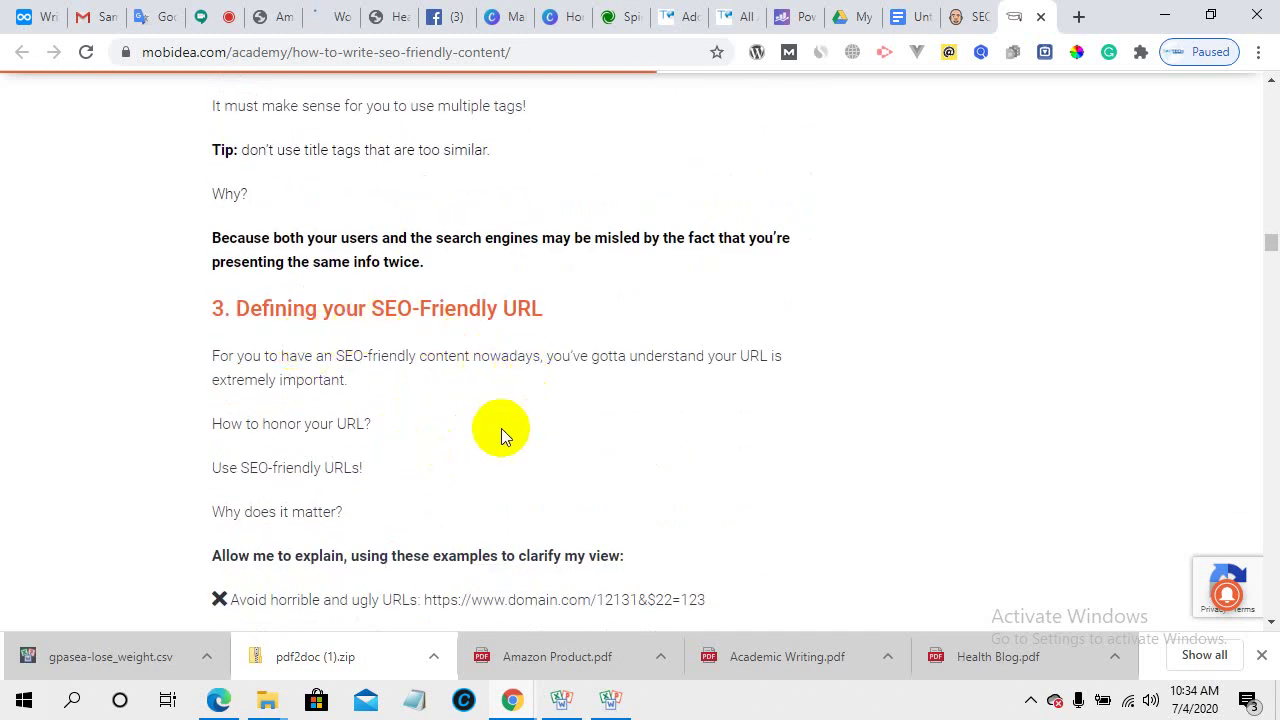
scroll(500, 428, "down", 2)
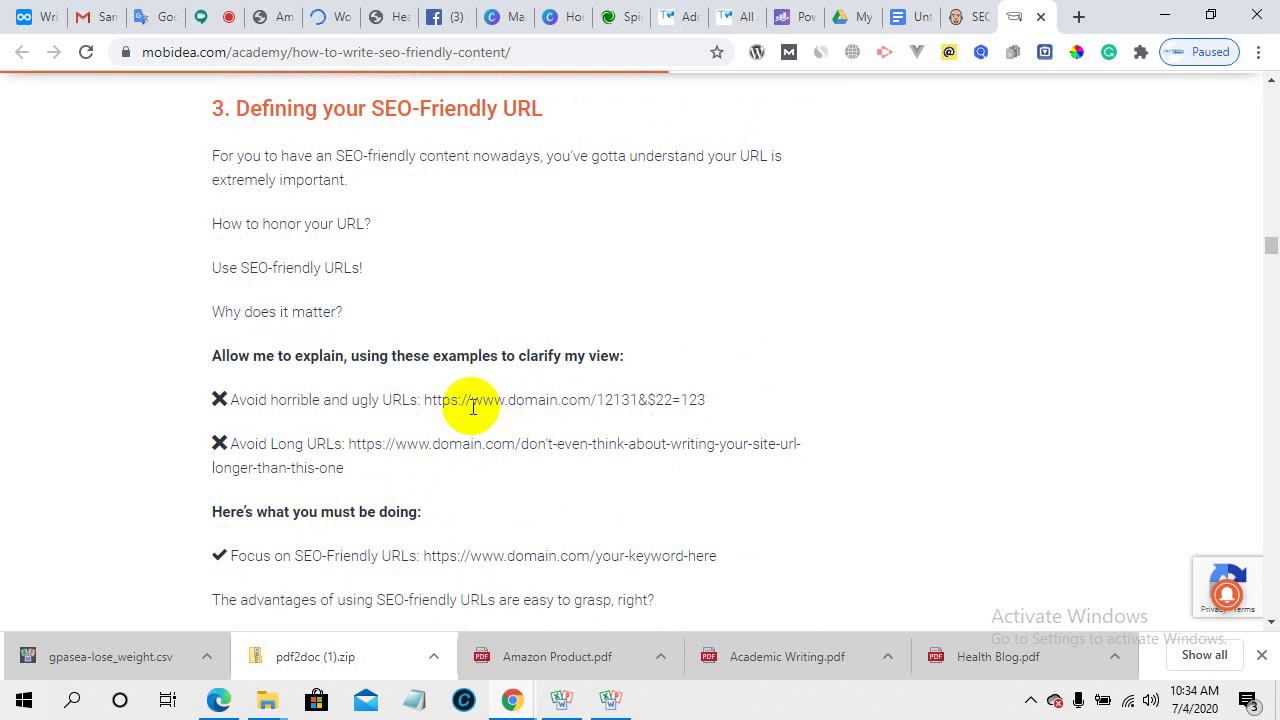
- Copy the Mobidea article's web address and post it in the Google Meet chat
left_click(339, 56)
right_click(340, 57)
left_click(382, 160)
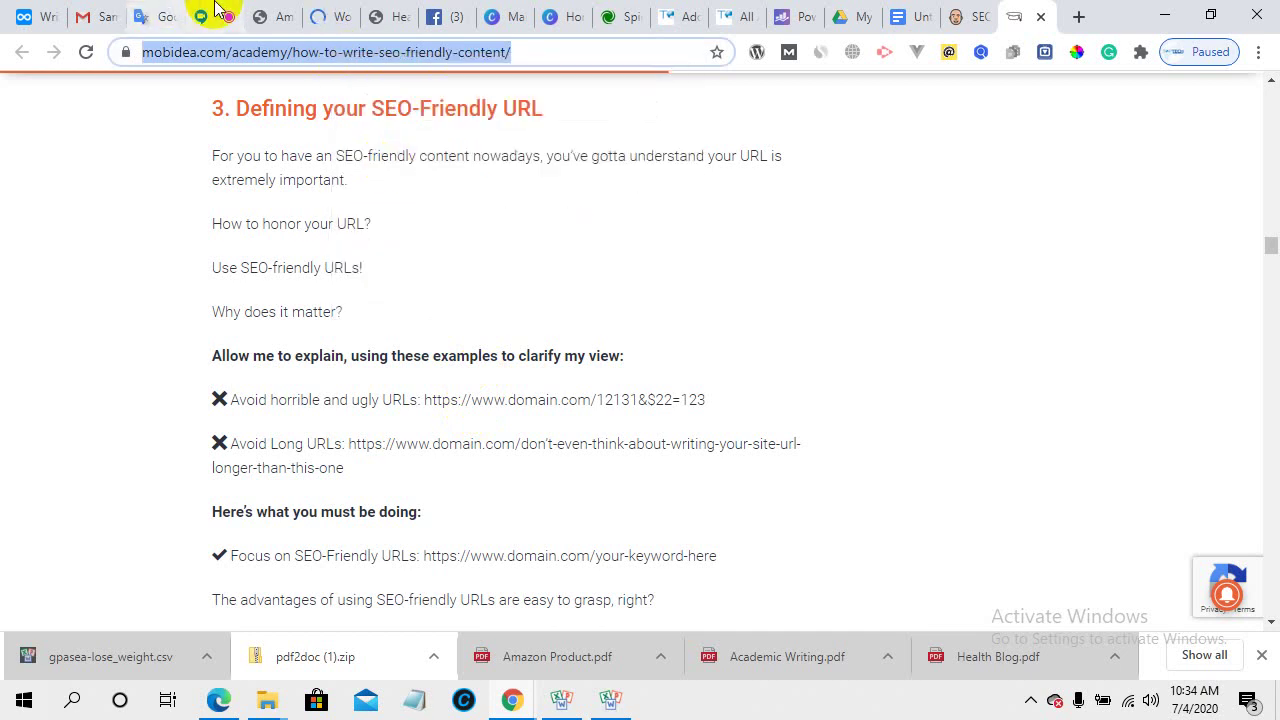
left_click(214, 16)
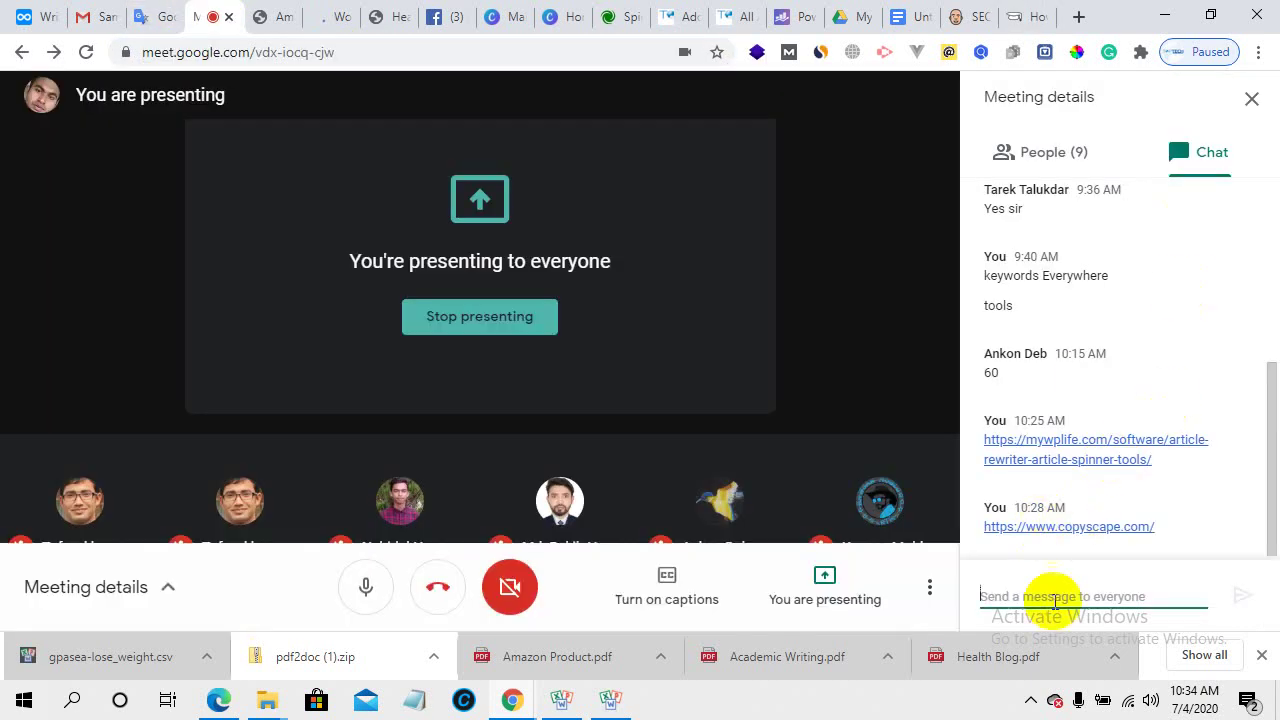
right_click(1042, 582)
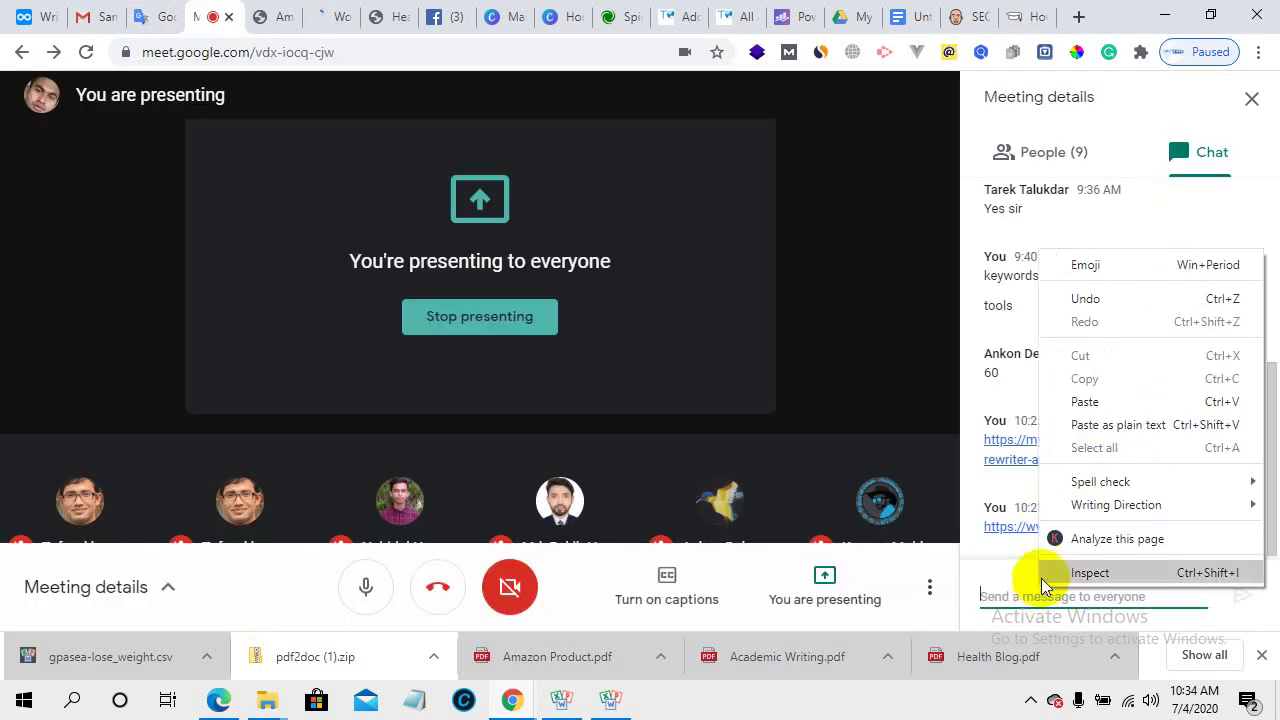
left_click(1085, 401)
left_click(1241, 599)
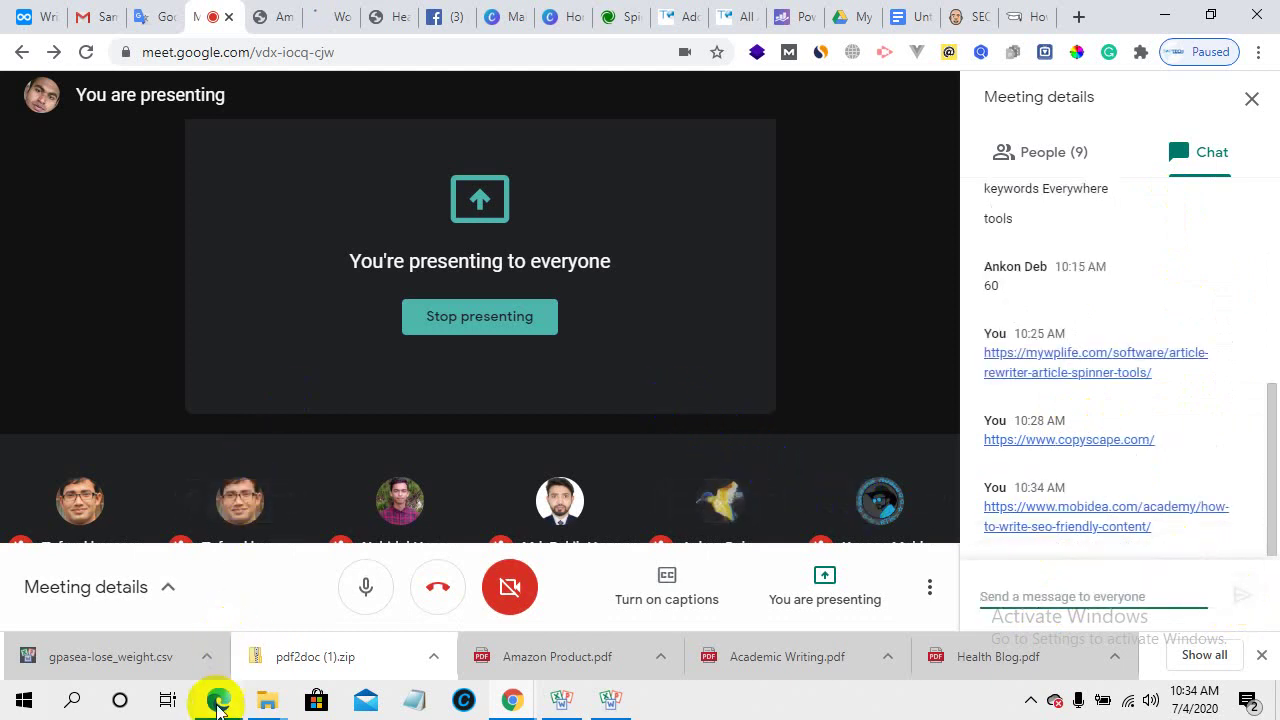
- Bring up the digital-marketing course outline PDF in Edge and scroll through the Day 5 onward topics
mouse_move(218, 697)
left_click(191, 660)
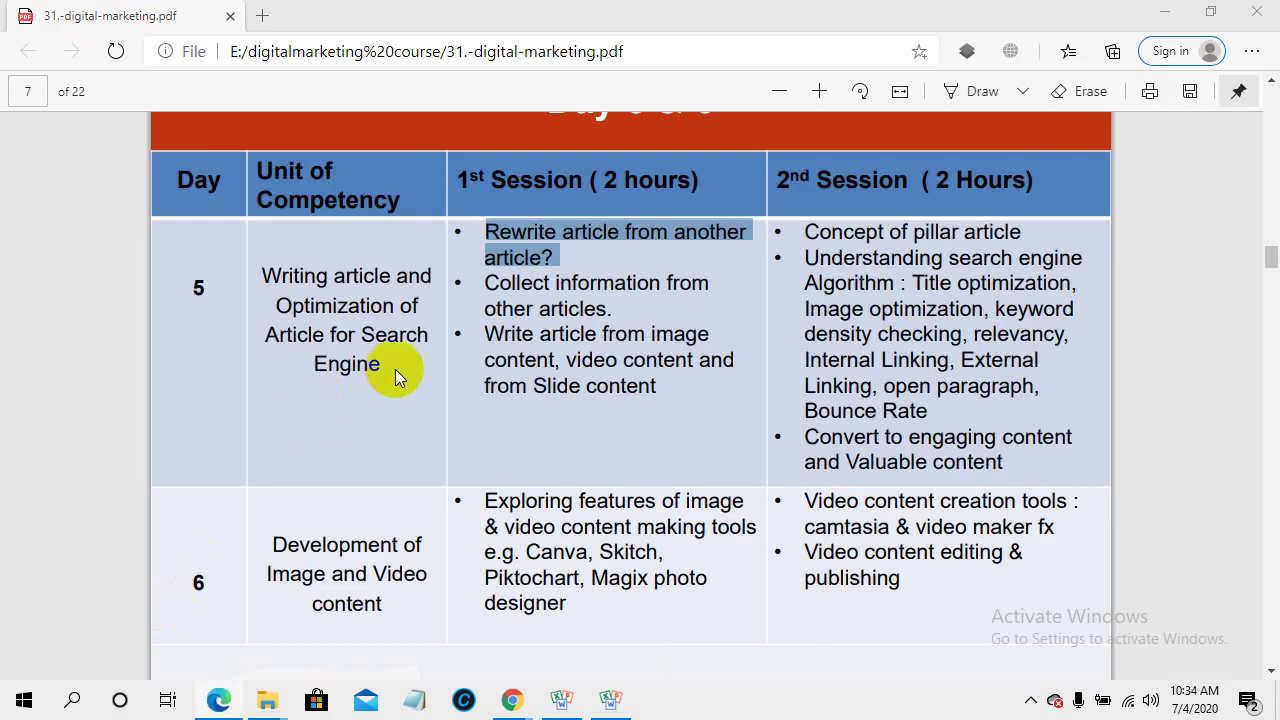
scroll(551, 503, "down", 5)
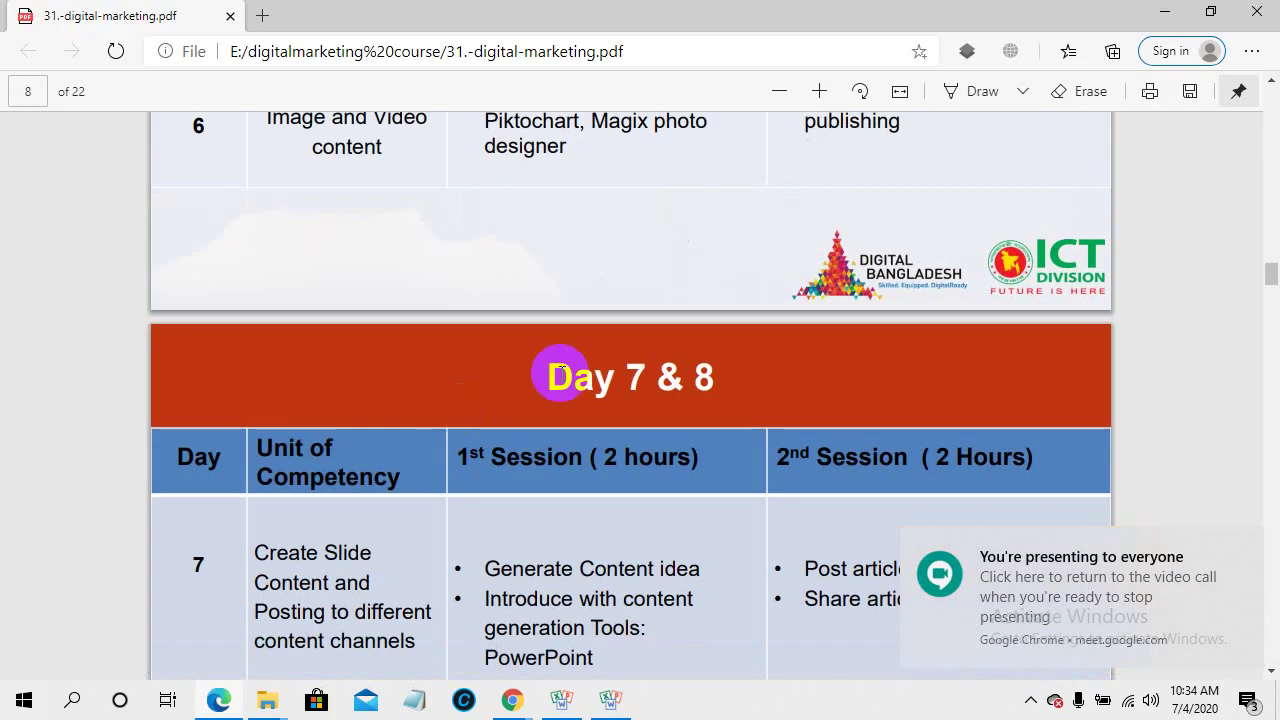
scroll(553, 347, "up", 1)
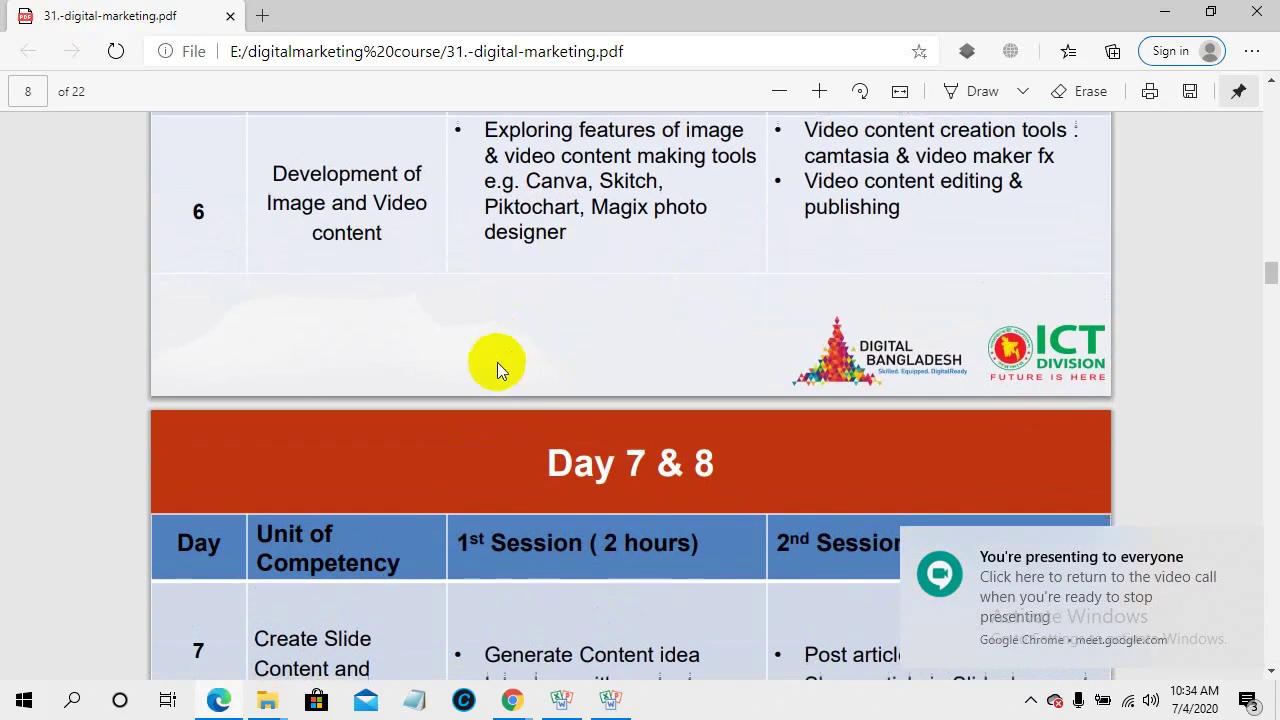
scroll(497, 362, "down", 7)
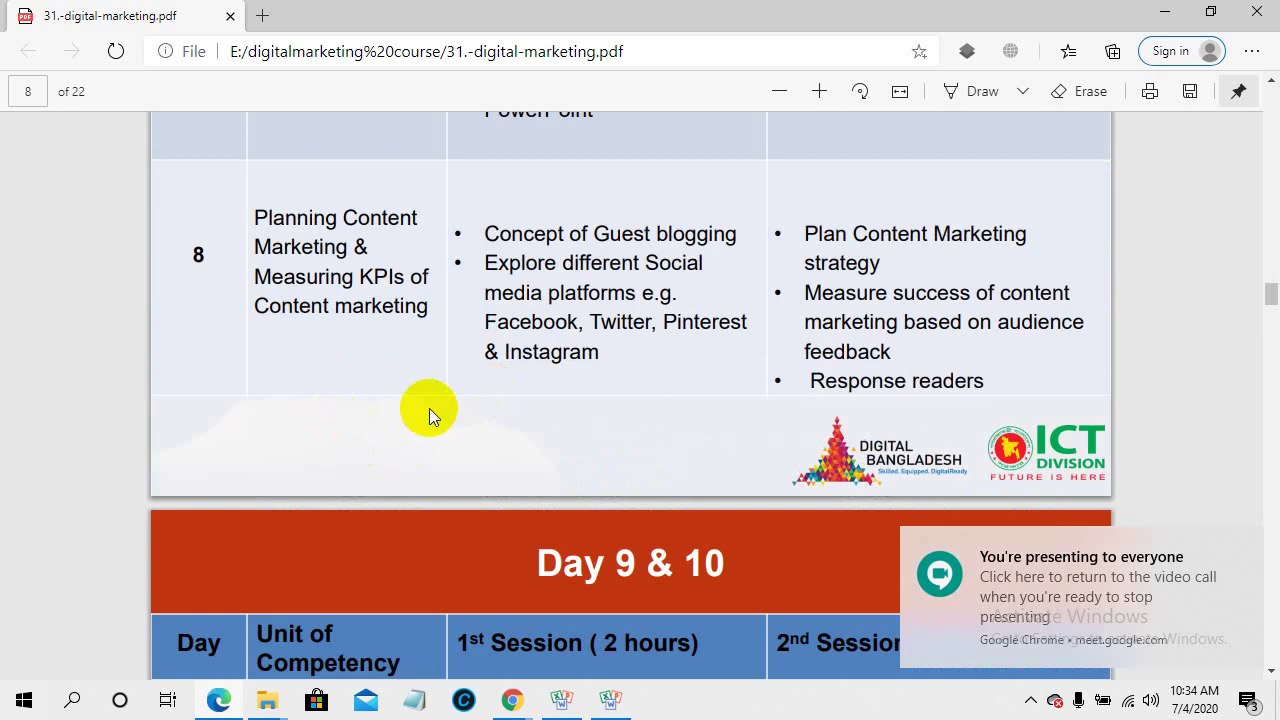
scroll(429, 408, "down", 3)
scroll(429, 408, "down", 3)
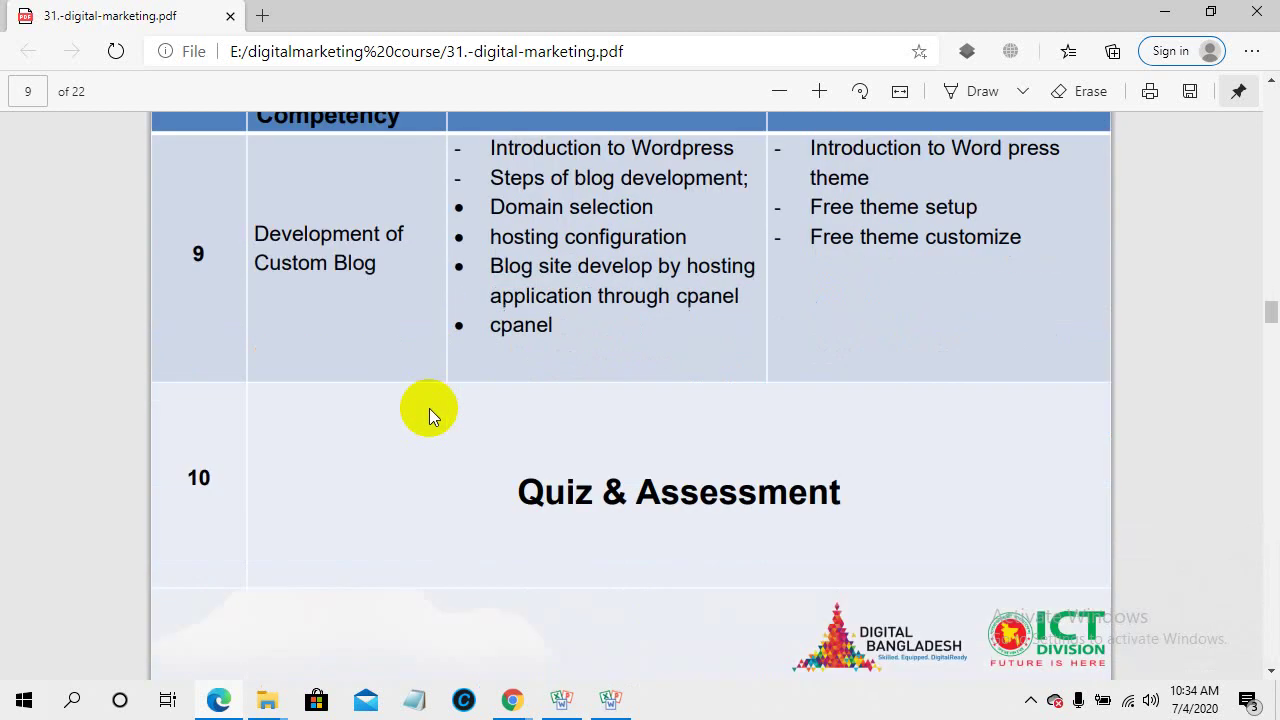
scroll(429, 408, "up", 10)
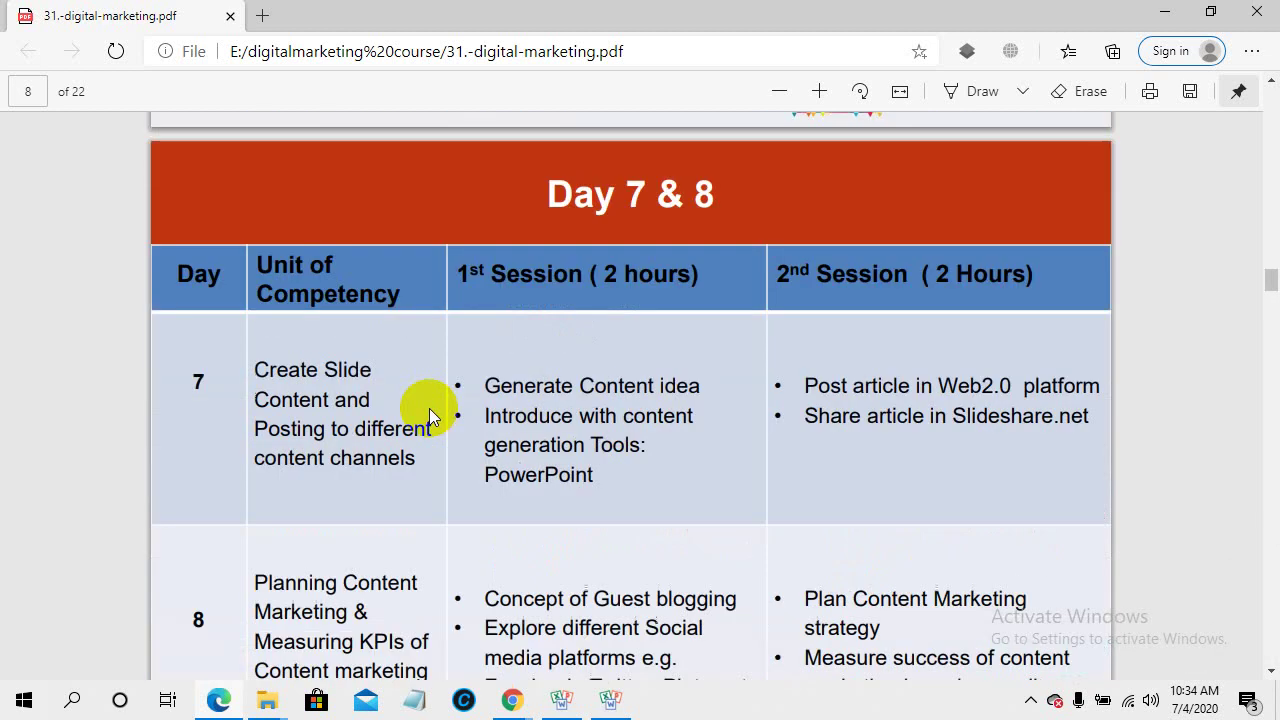
scroll(429, 408, "down", 8)
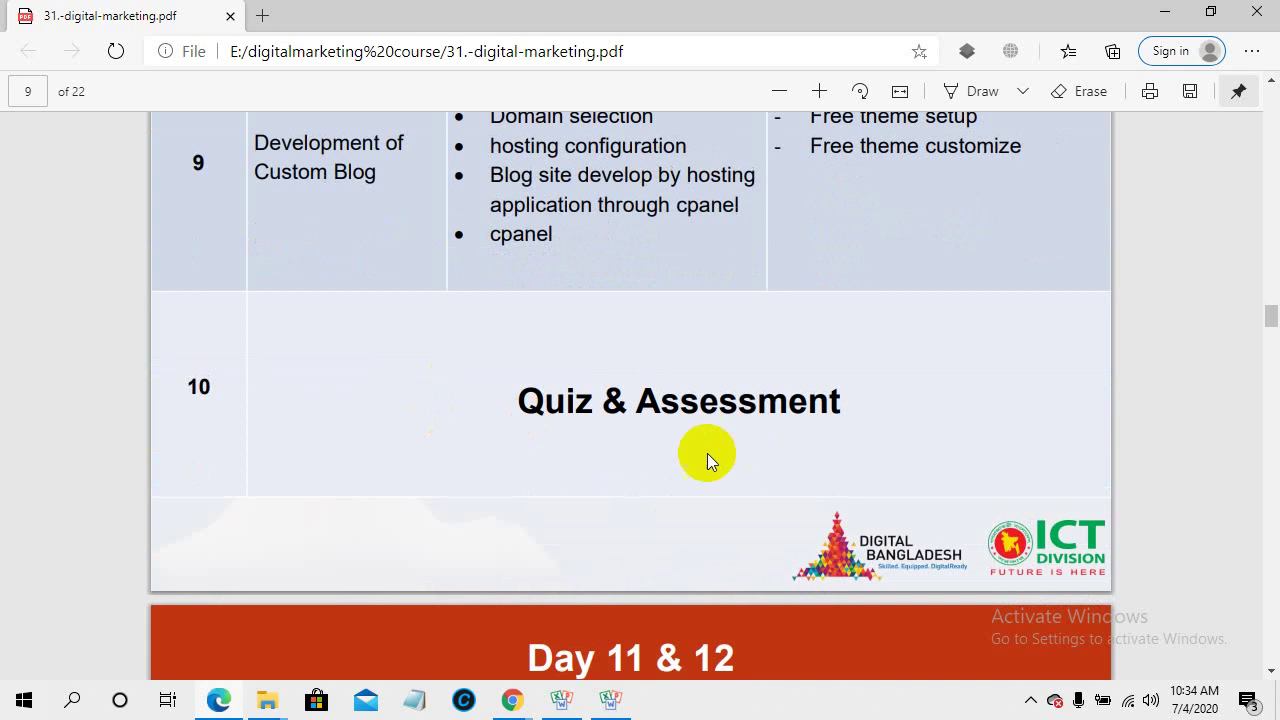
- Highlight Day 10's Quiz & Assessment topic, review nearby days, then return to the Meet call
left_click_drag(849, 400, 483, 400)
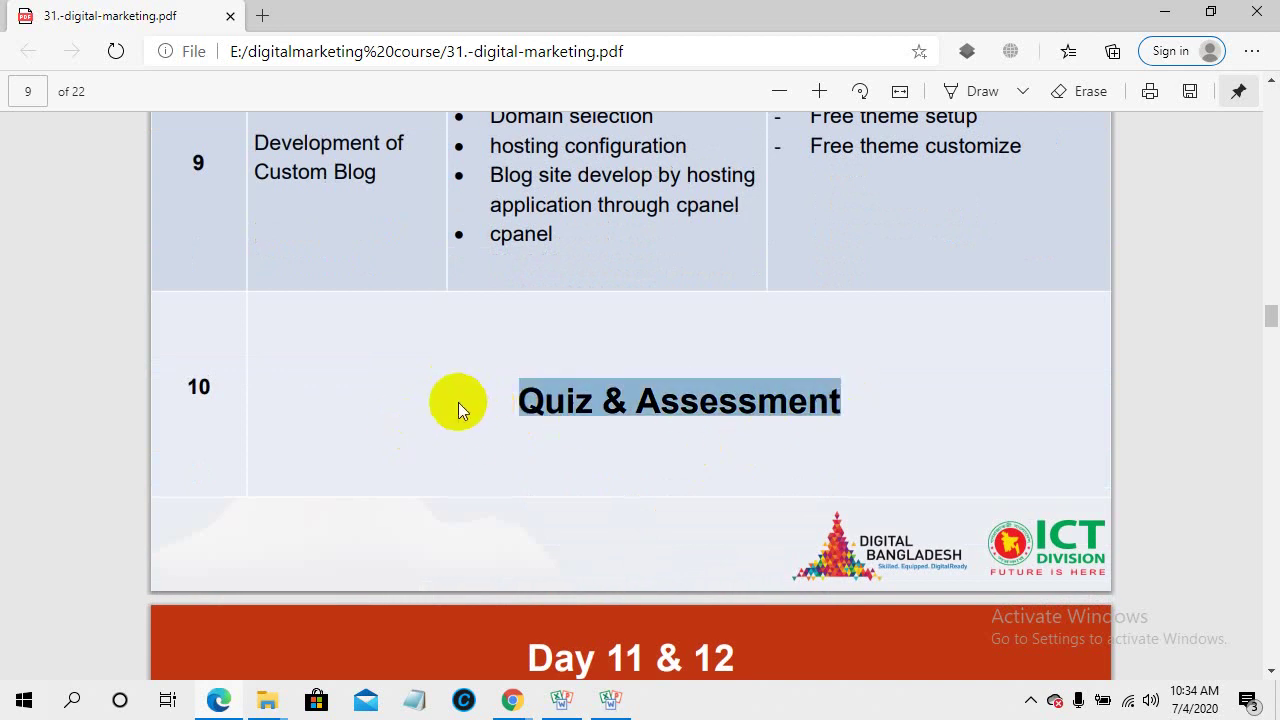
scroll(399, 398, "up", 12)
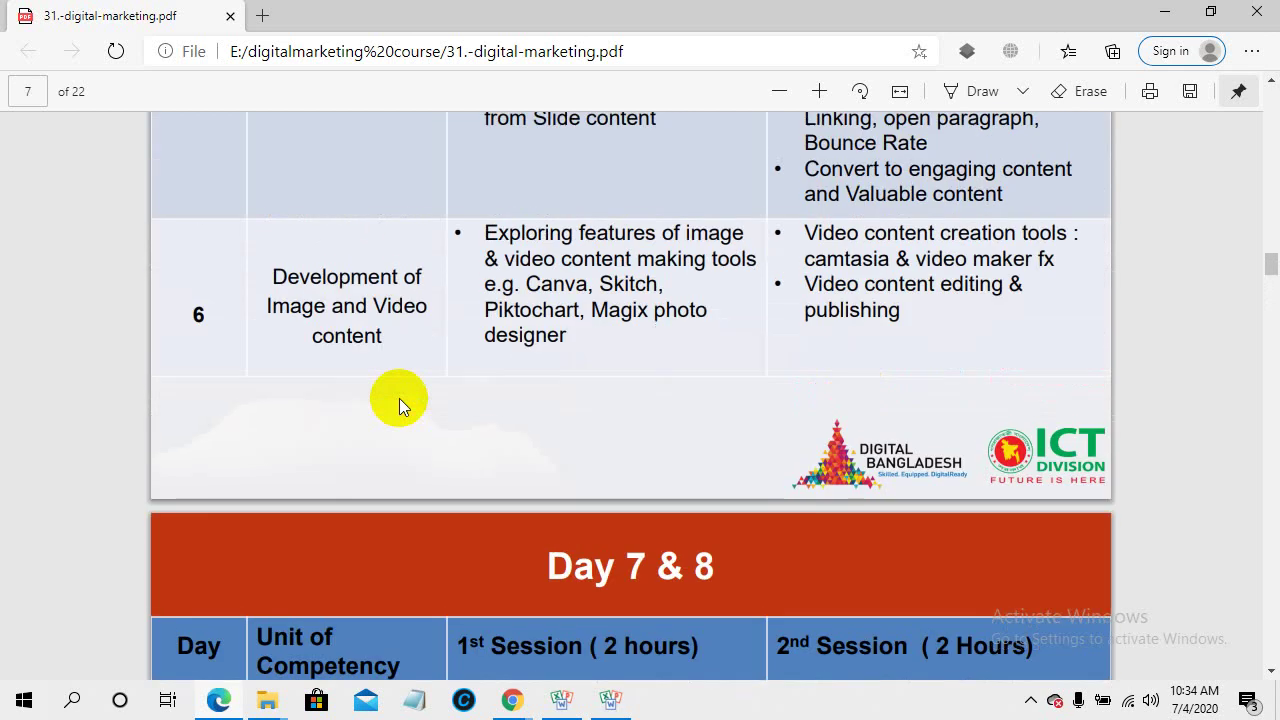
scroll(399, 398, "up", 6)
scroll(400, 397, "down", 5)
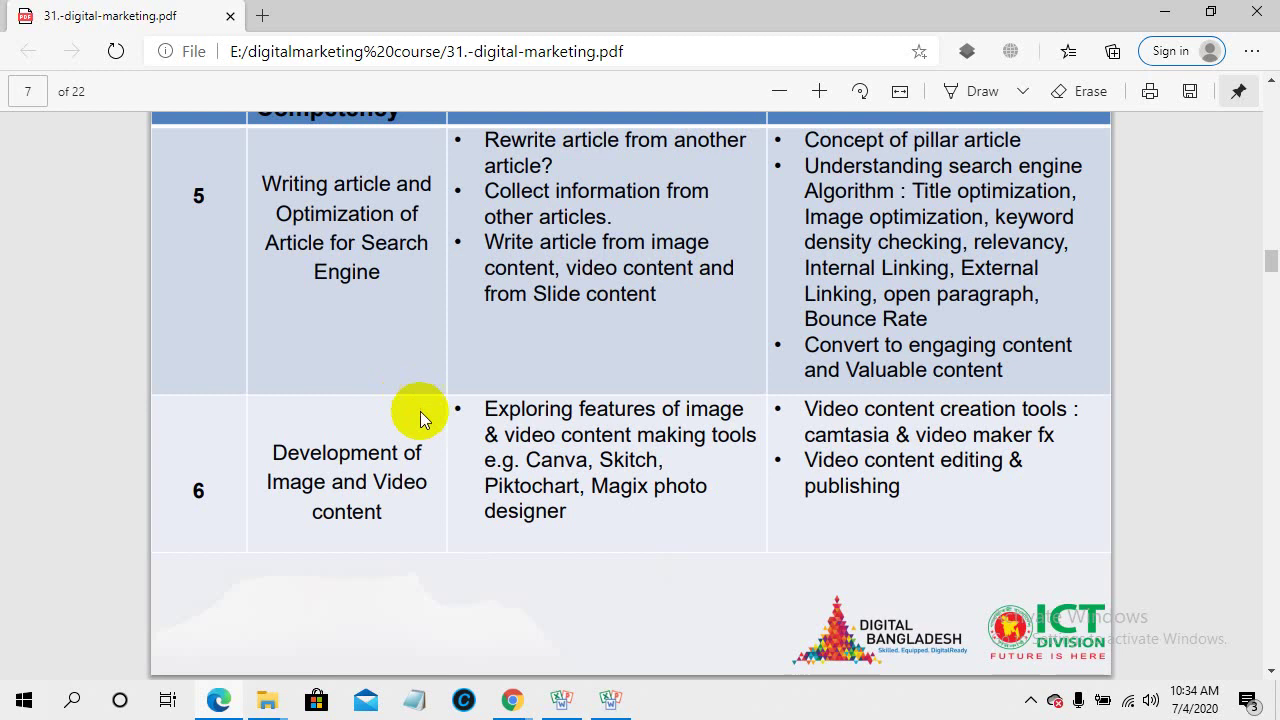
scroll(420, 411, "down", 5)
scroll(420, 413, "up", 5)
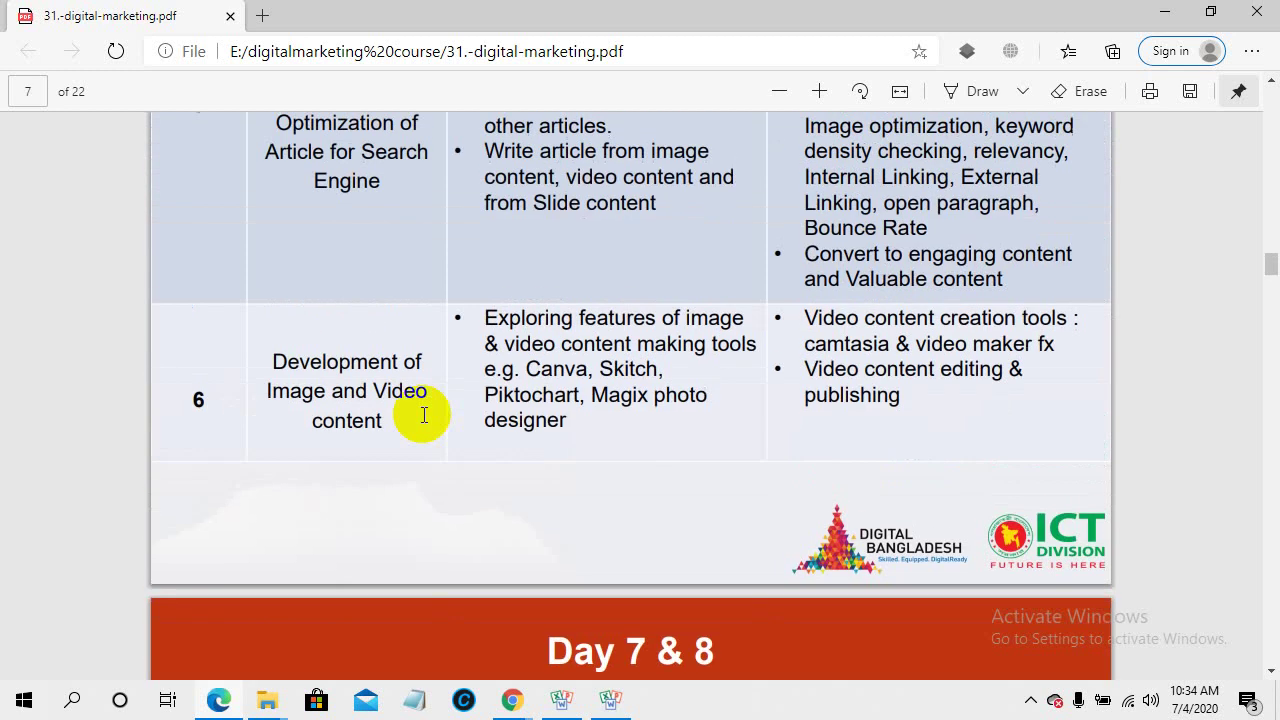
scroll(424, 414, "up", 3)
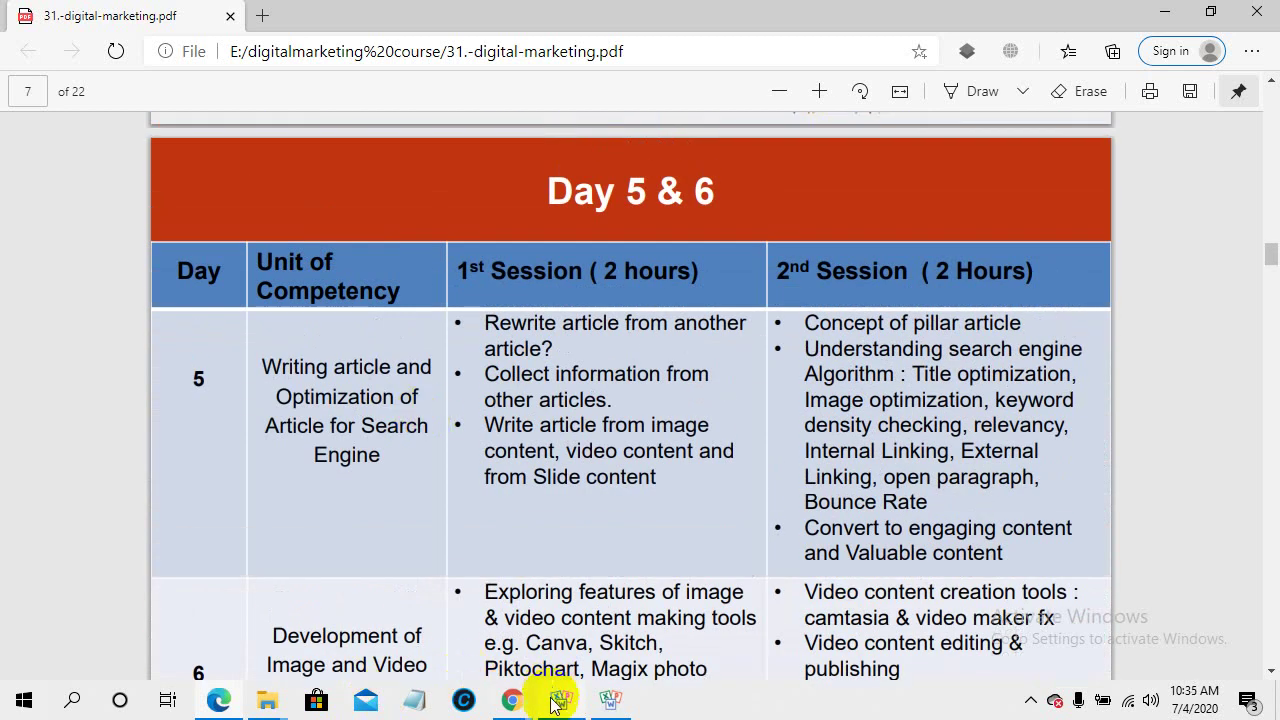
mouse_move(520, 705)
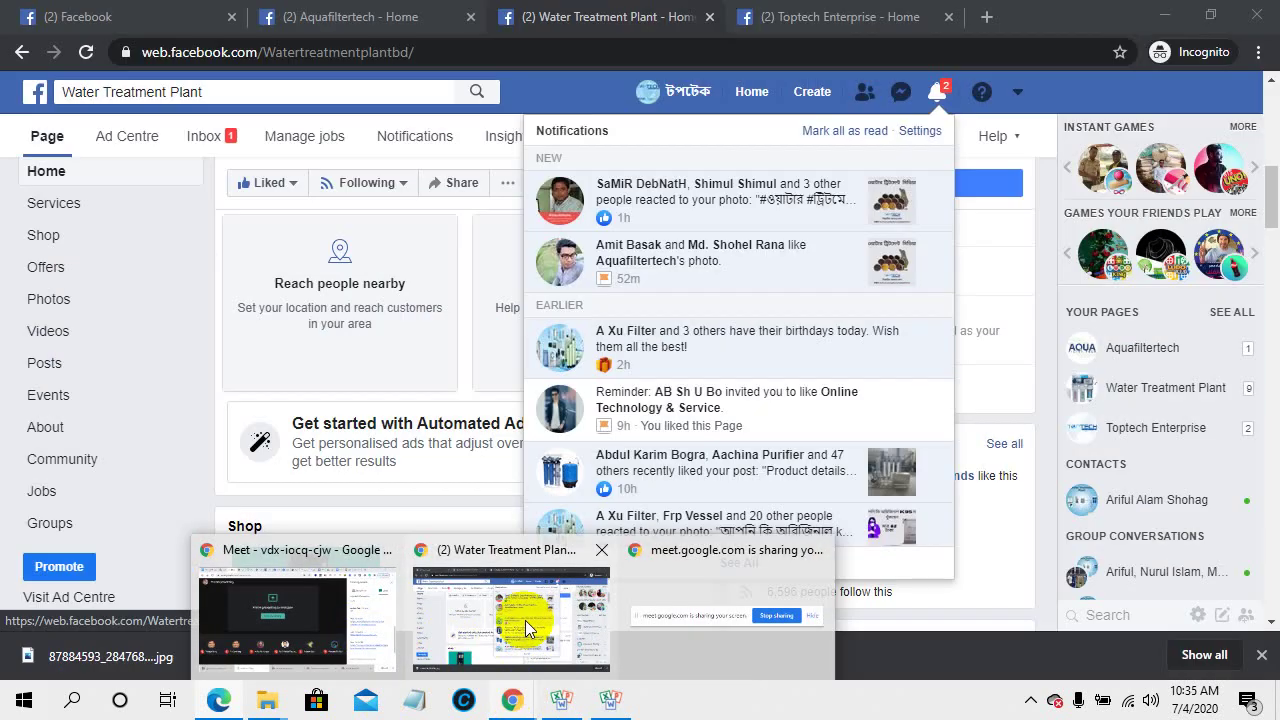
mouse_move(525, 620)
left_click(334, 605)
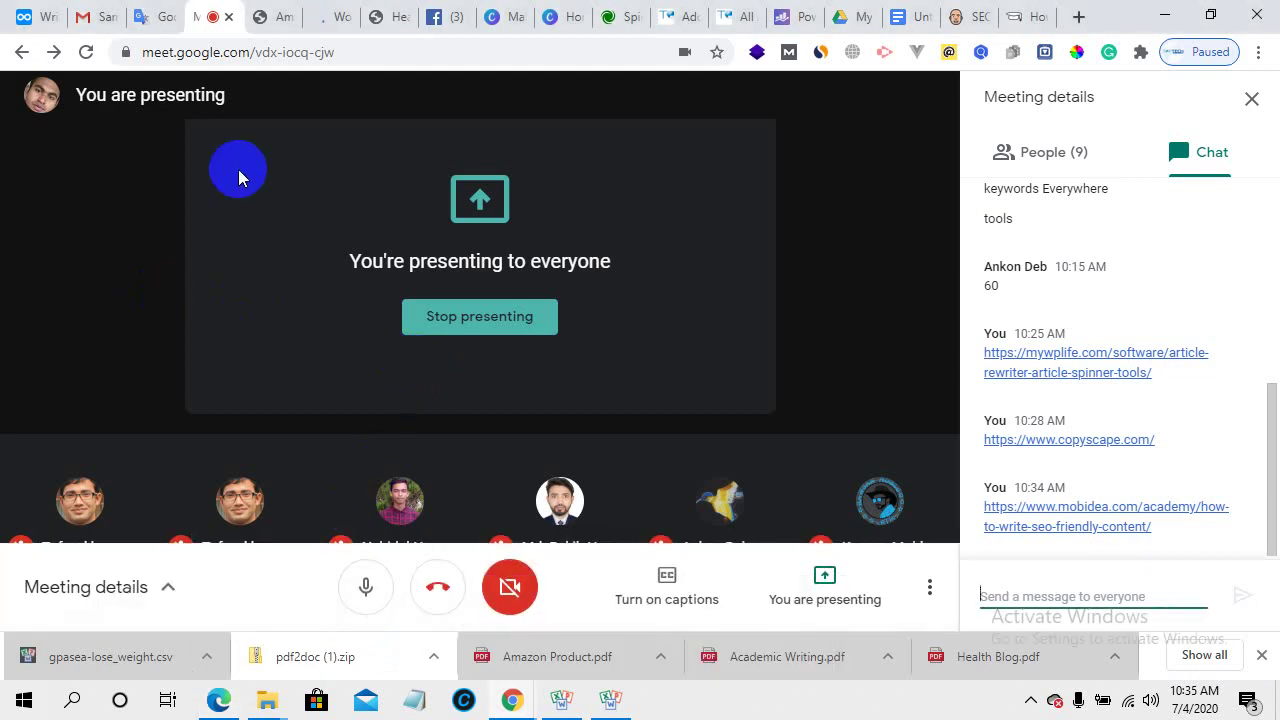
- Open WordAi's pricing page and review the $49.95 monthly and $347 yearly Turing plans
left_click(340, 12)
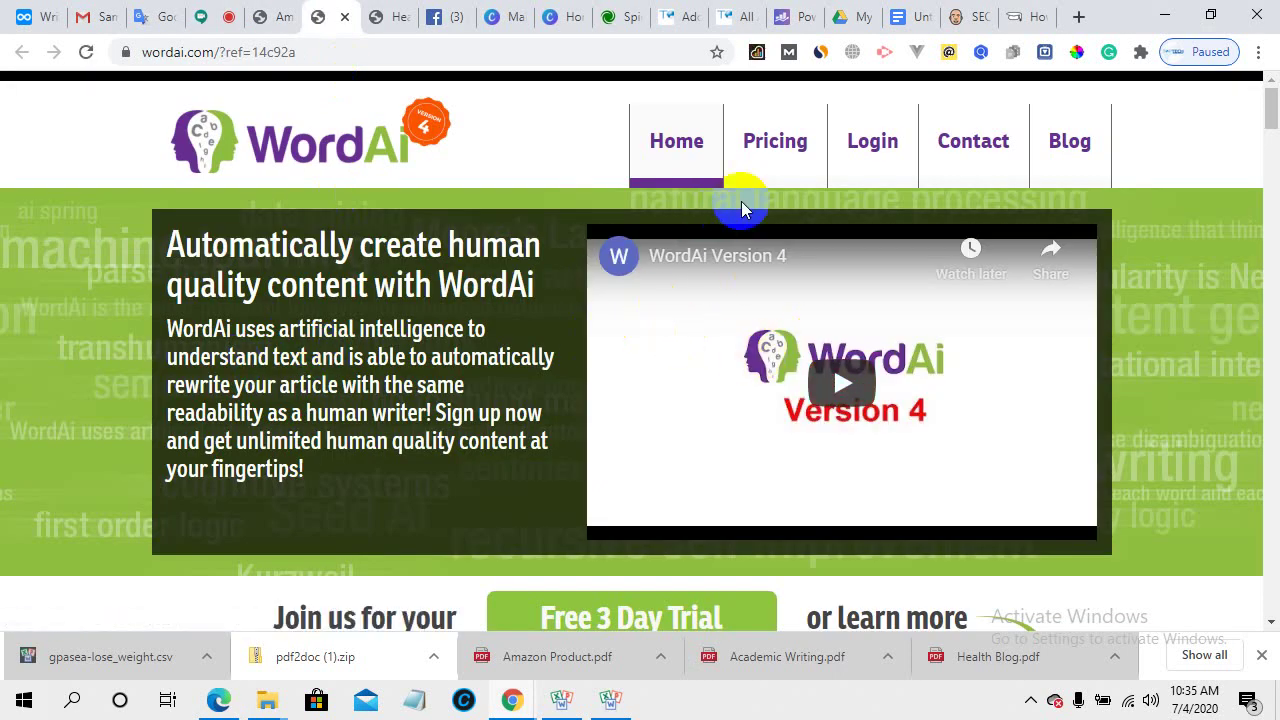
left_click(768, 146)
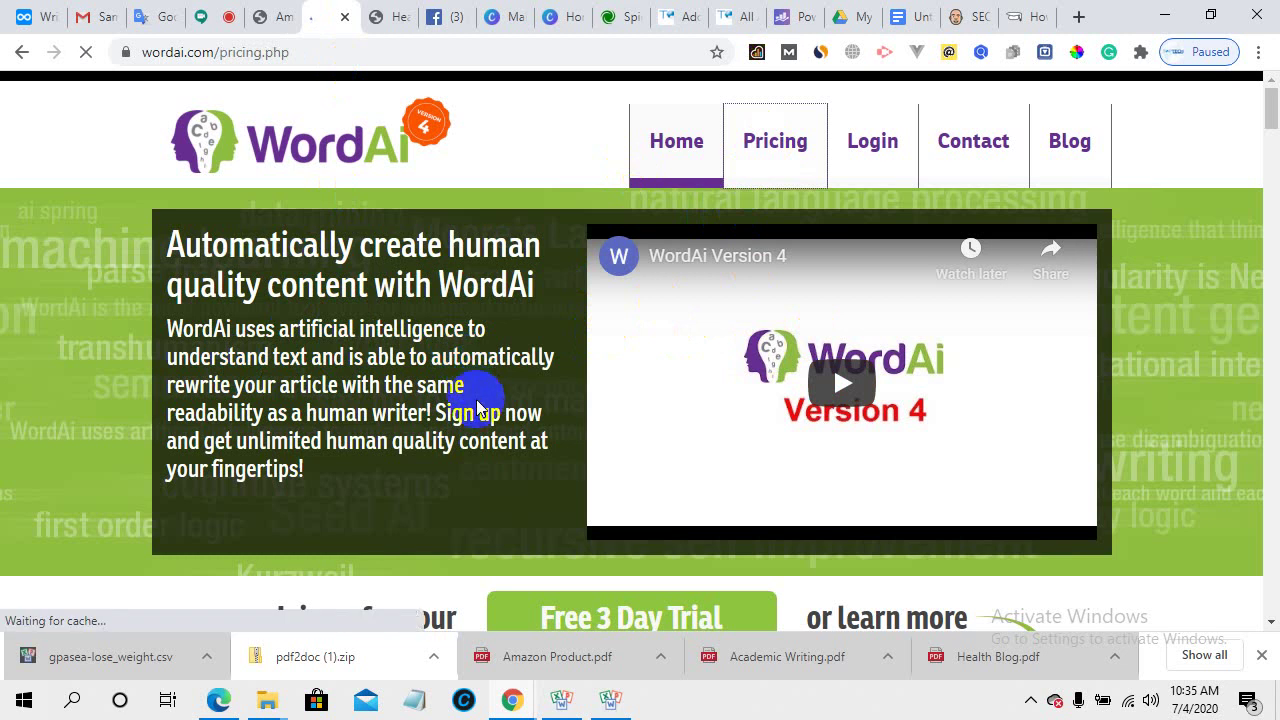
scroll(486, 448, "down", 3)
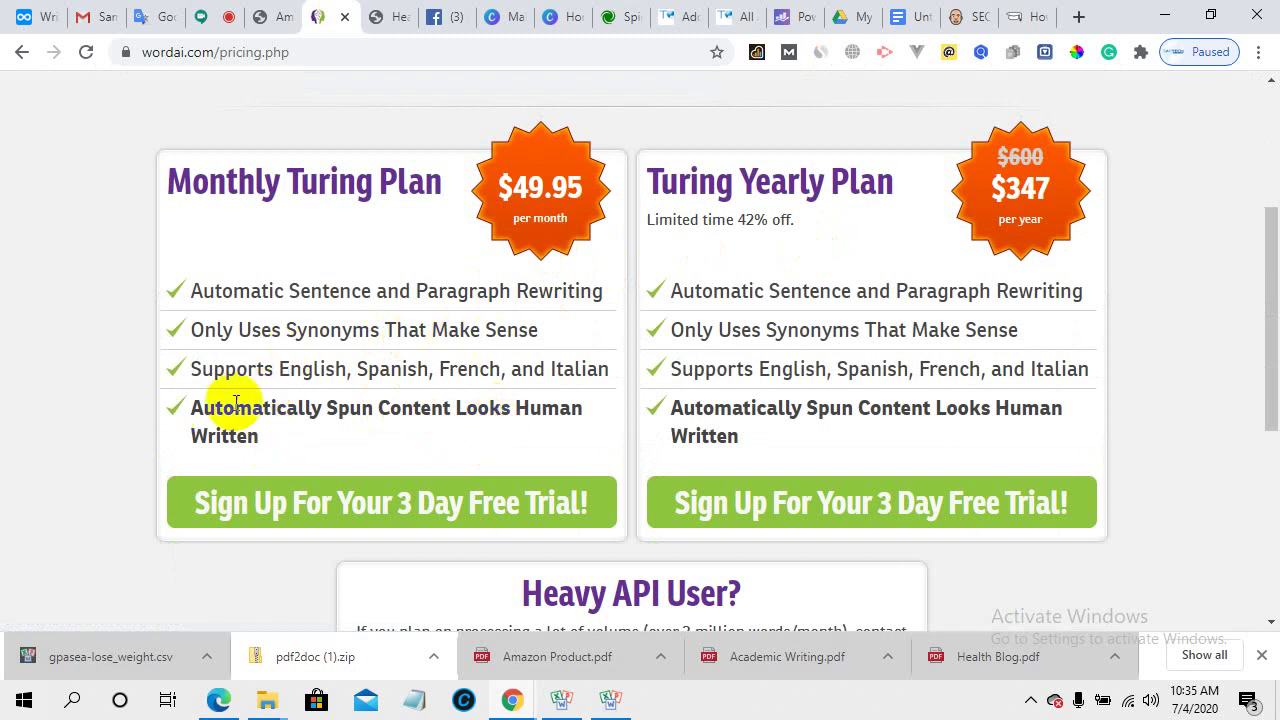
left_click(305, 520)
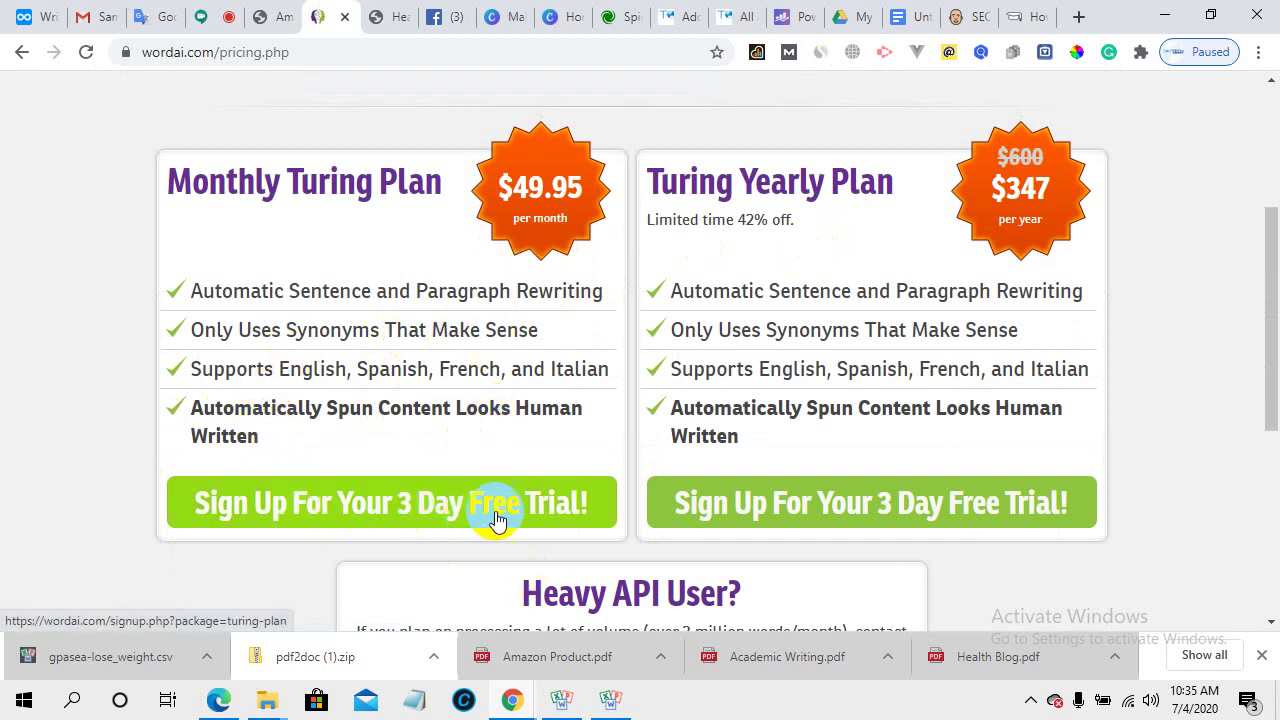
scroll(551, 493, "down", 1)
scroll(552, 487, "up", 1)
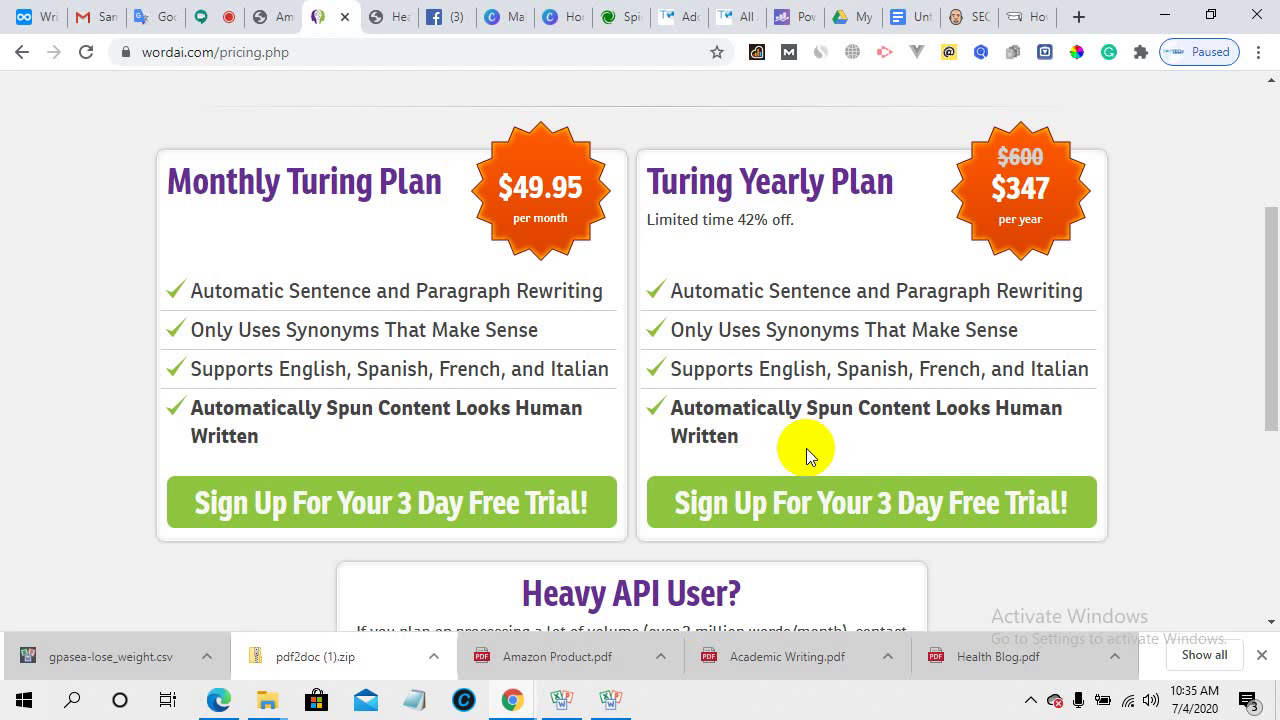
scroll(570, 280, "down", 4)
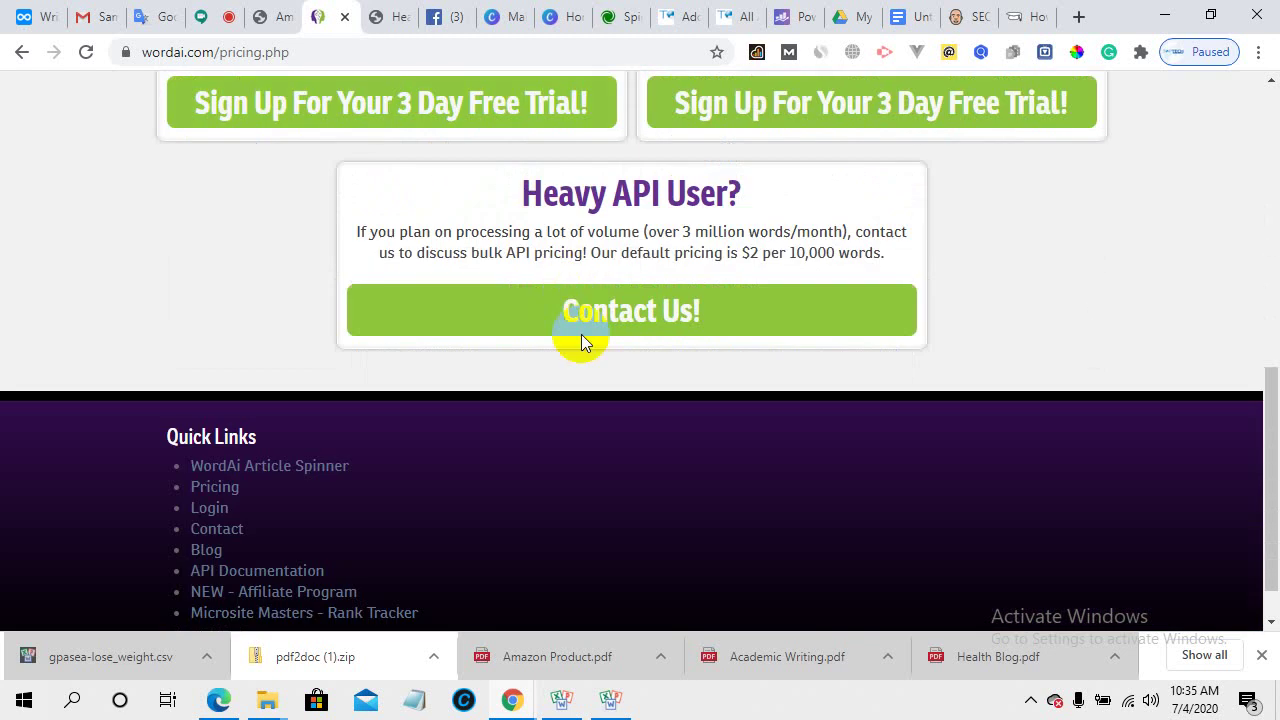
scroll(634, 487, "up", 10)
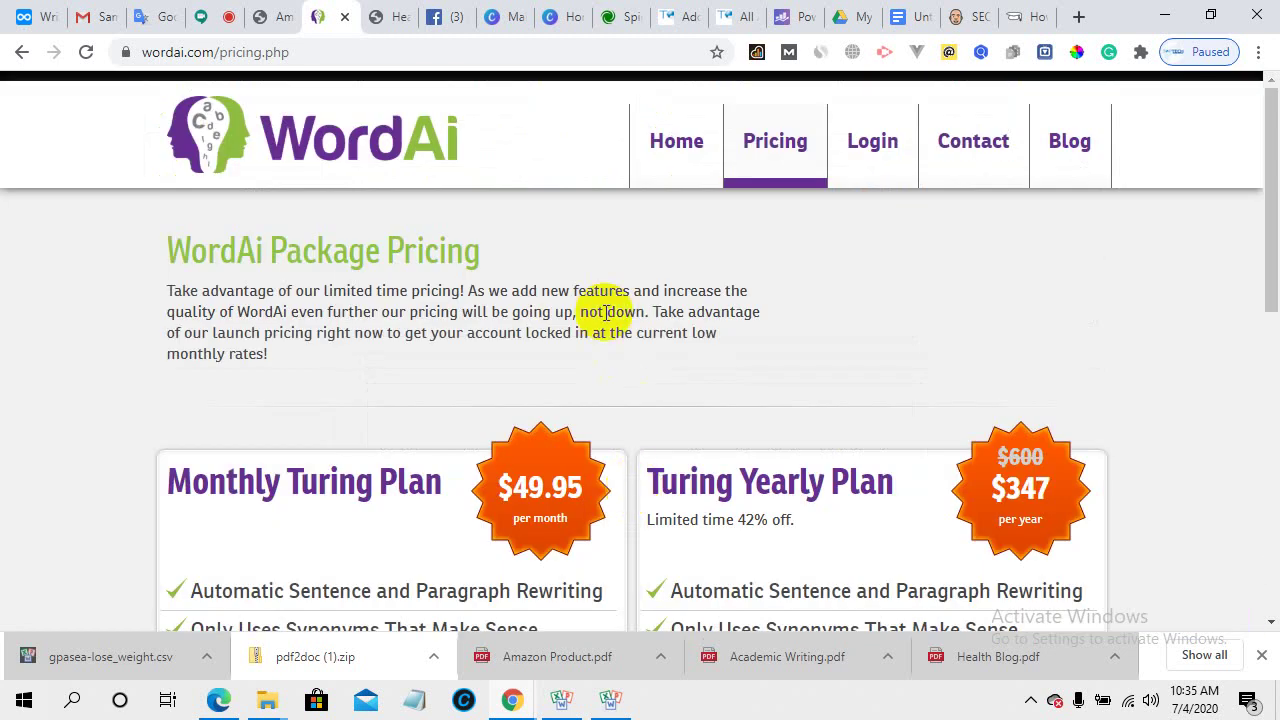
- On the Mobidea article, highlight the '&$22=123' part and the long-URL bad examples
left_click(1037, 12)
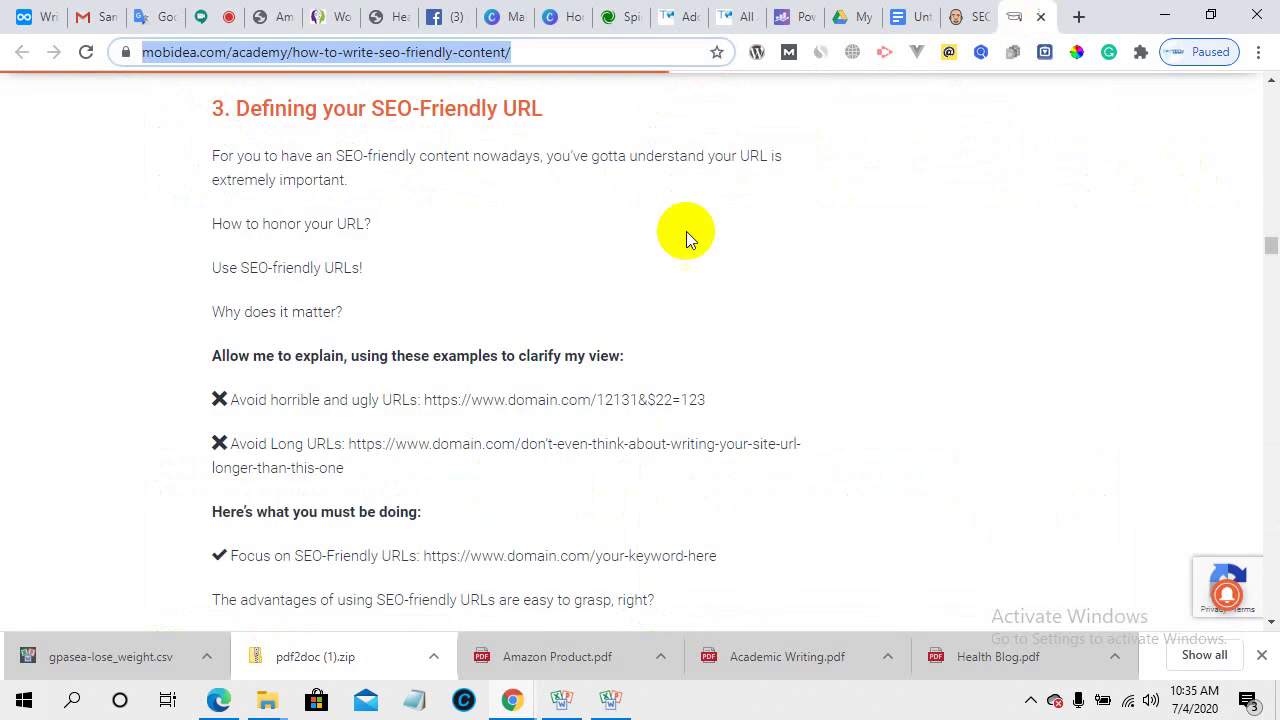
scroll(517, 441, "down", 1)
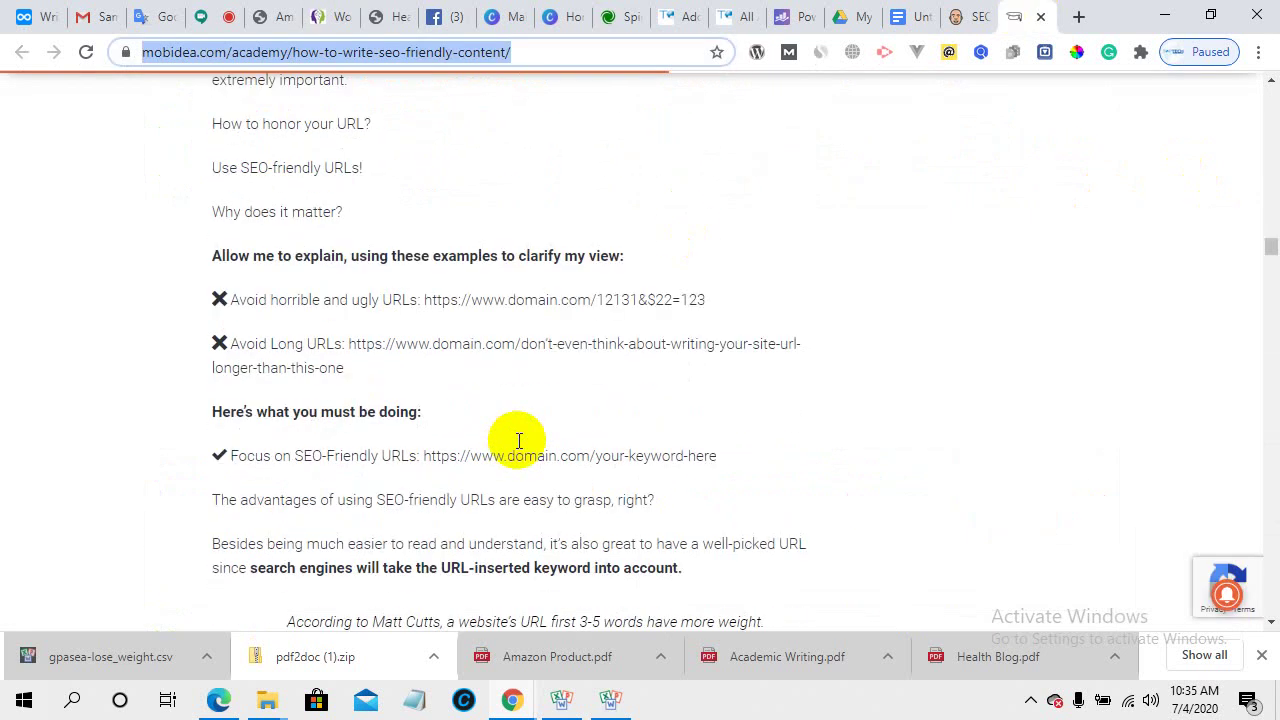
scroll(514, 437, "up", 1)
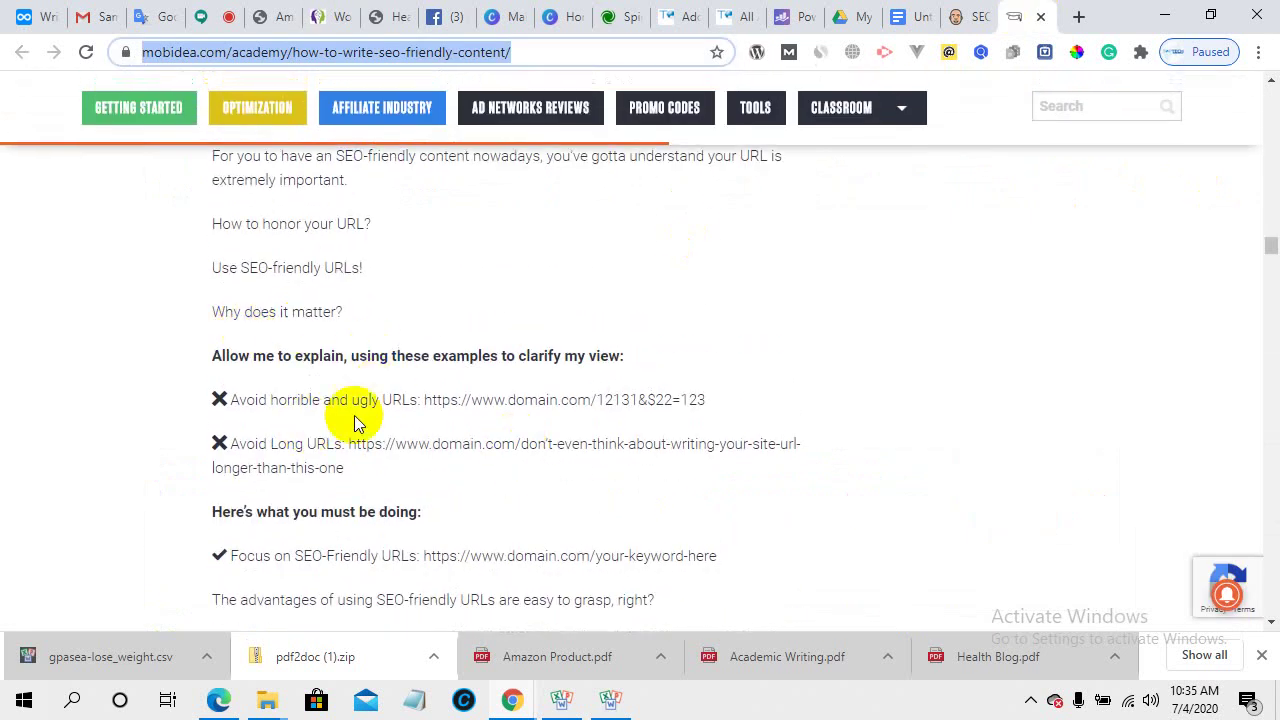
left_click_drag(718, 404, 621, 398)
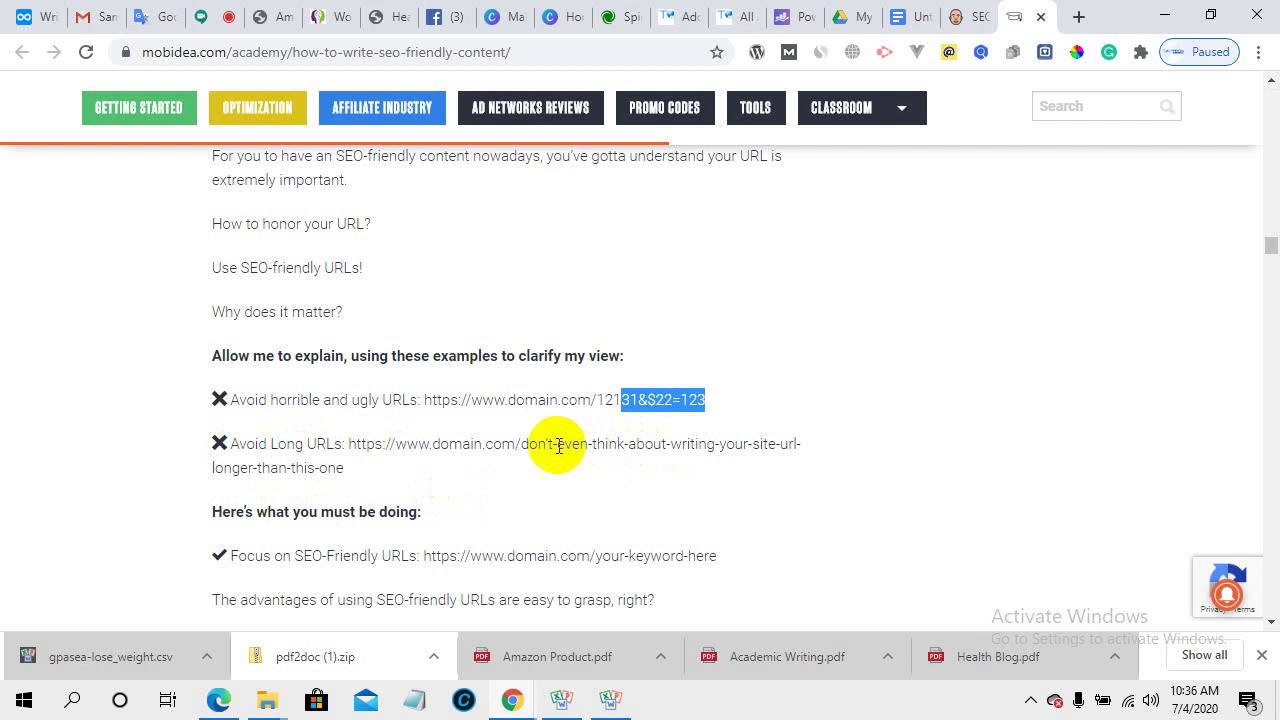
left_click_drag(538, 444, 800, 444)
left_click_drag(345, 468, 250, 465)
- Select '/your-keyword-here' in the good SEO-friendly URL example, then return to the Meet call
scroll(539, 469, "down", 1)
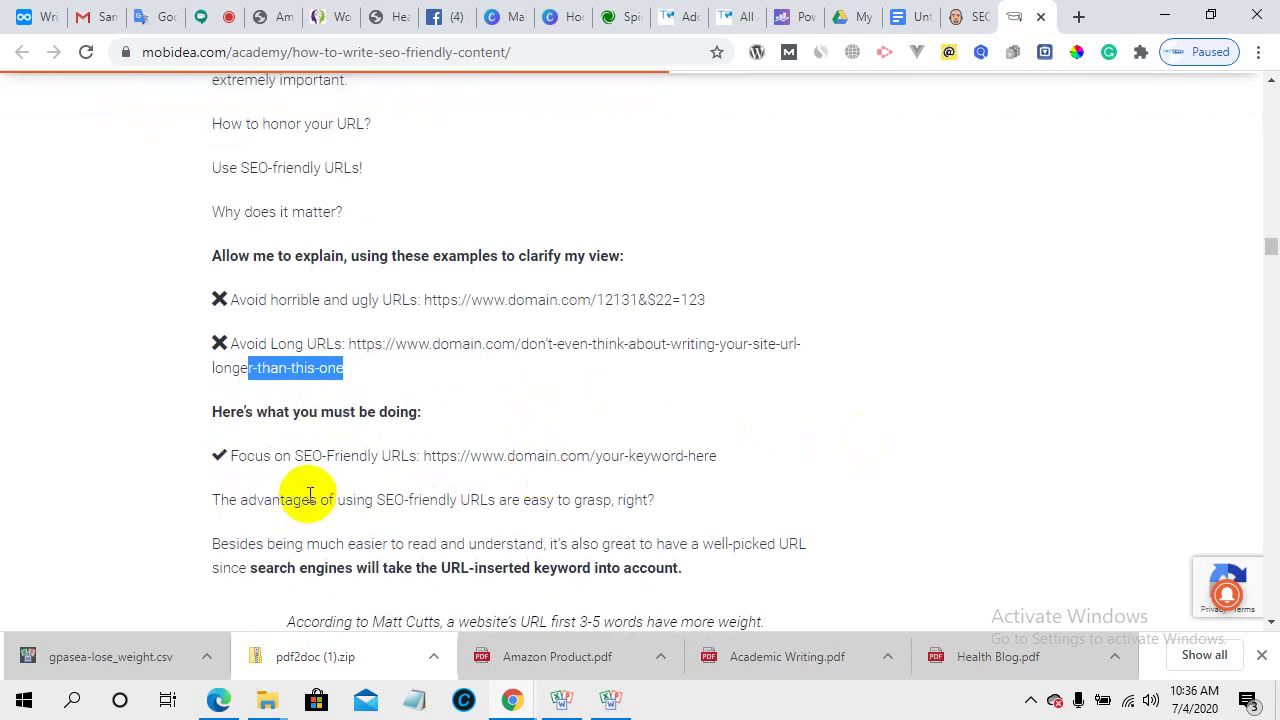
scroll(600, 470, "down", 2)
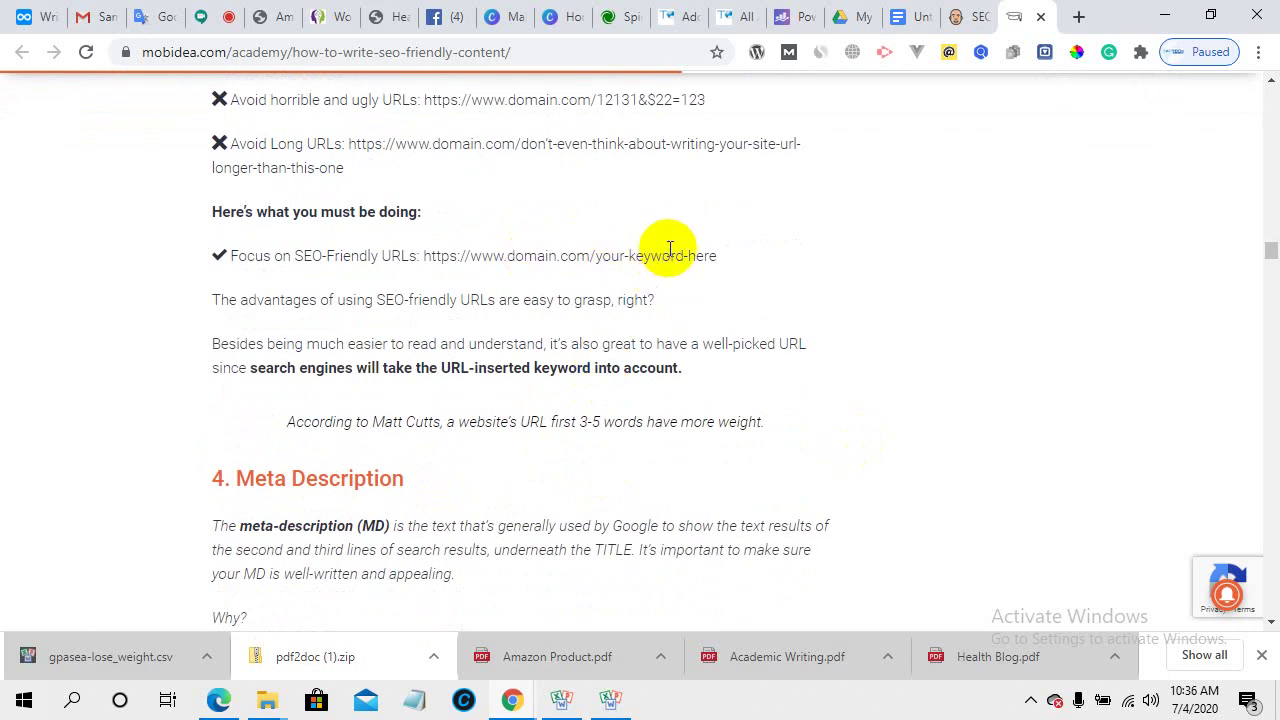
left_click(729, 259)
left_click_drag(729, 259, 589, 258)
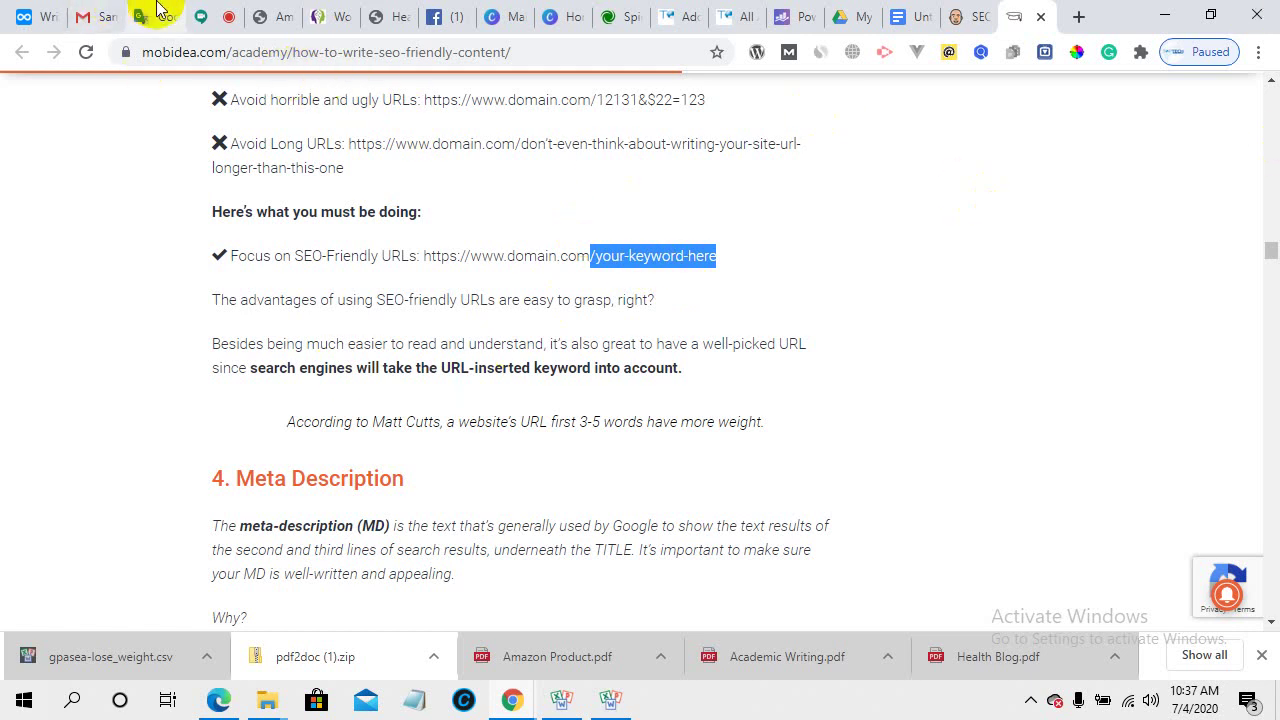
left_click(218, 10)
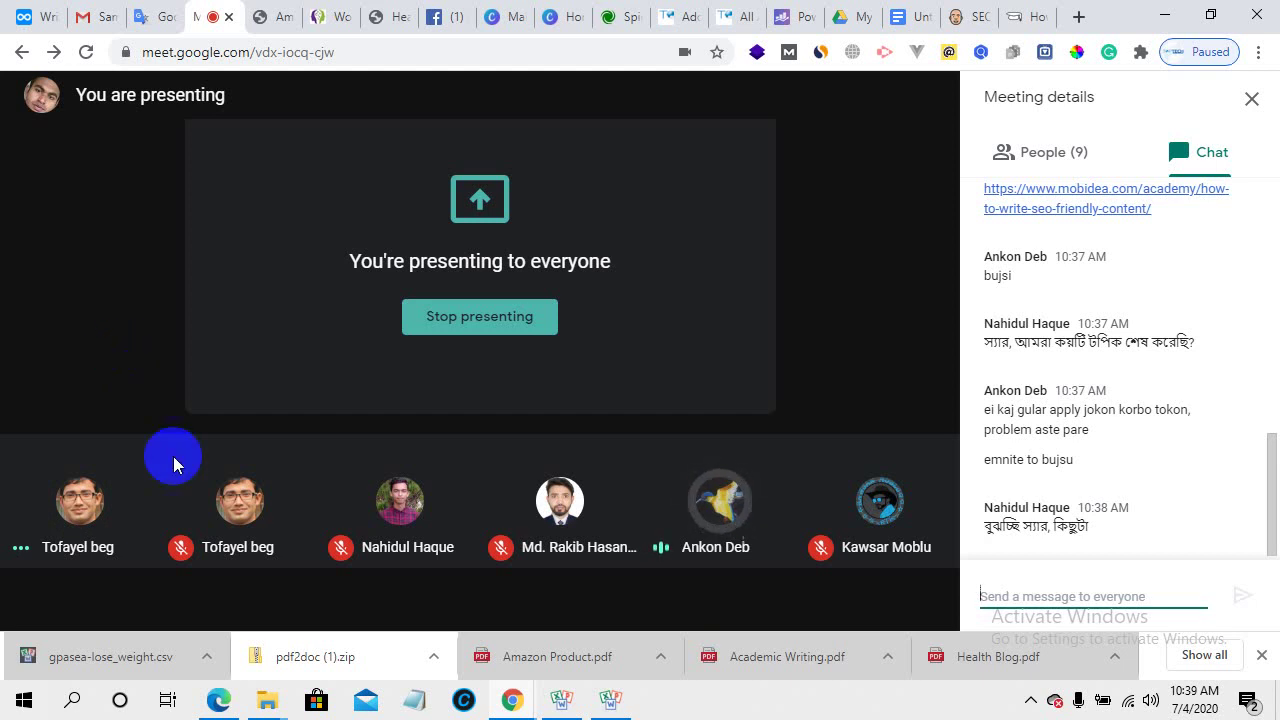
- Show the People list and mute two unmuted participants for everyone, confirming each
left_click(1043, 152)
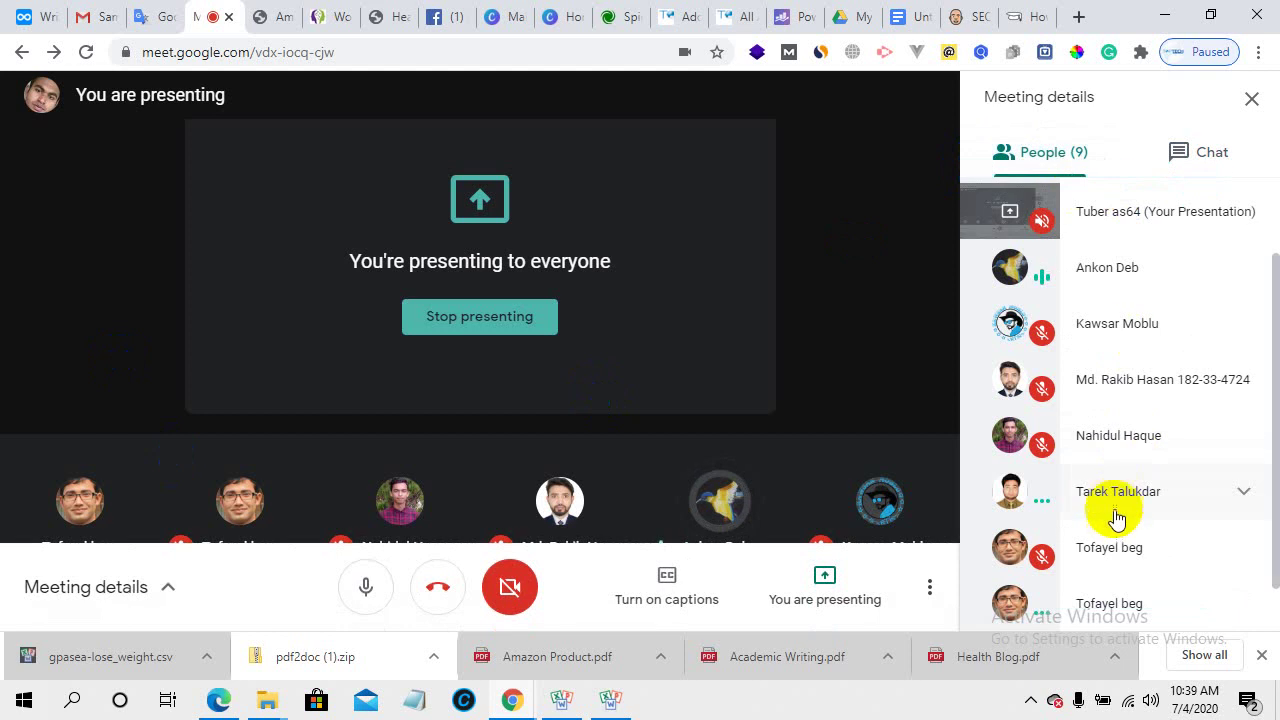
left_click(1108, 497)
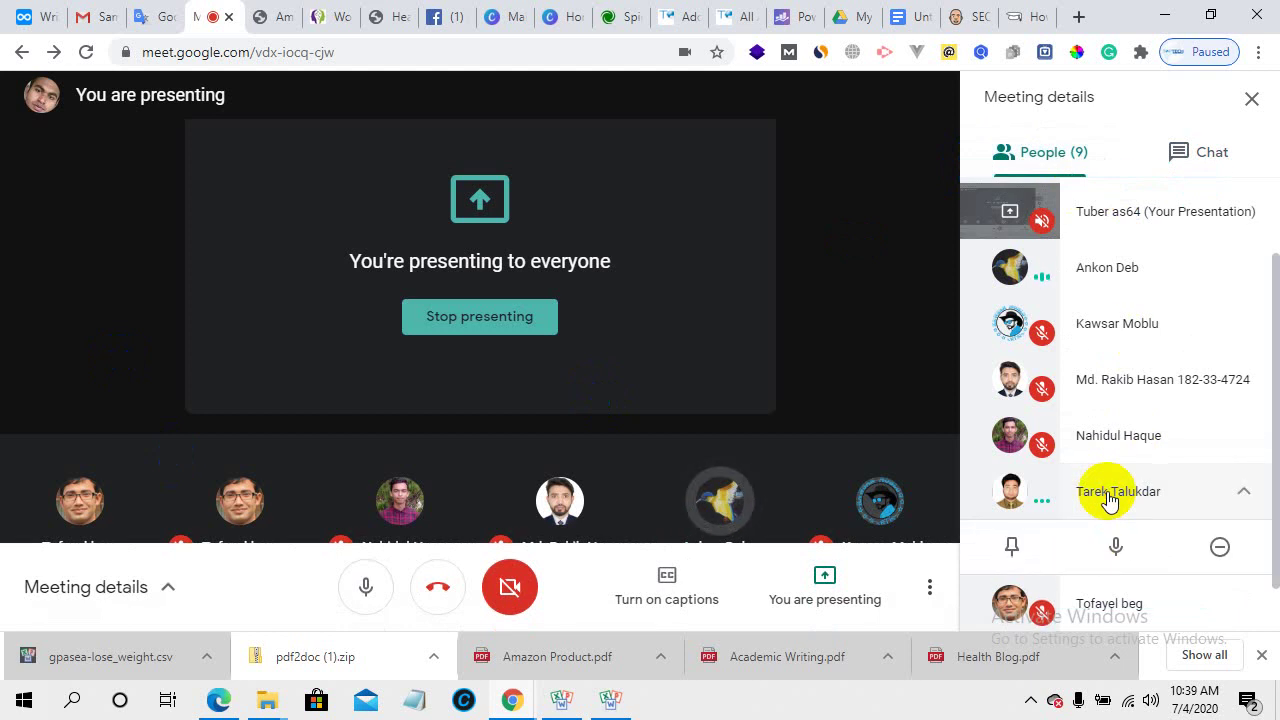
left_click(1117, 545)
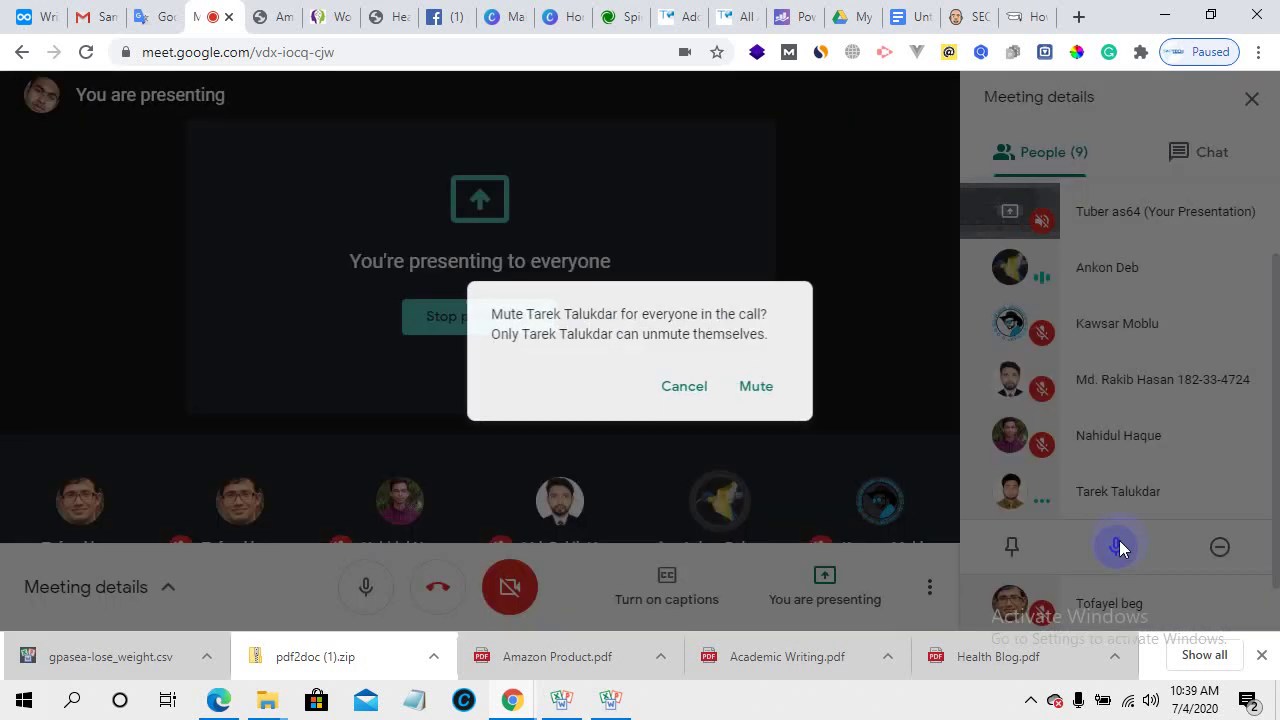
left_click(758, 386)
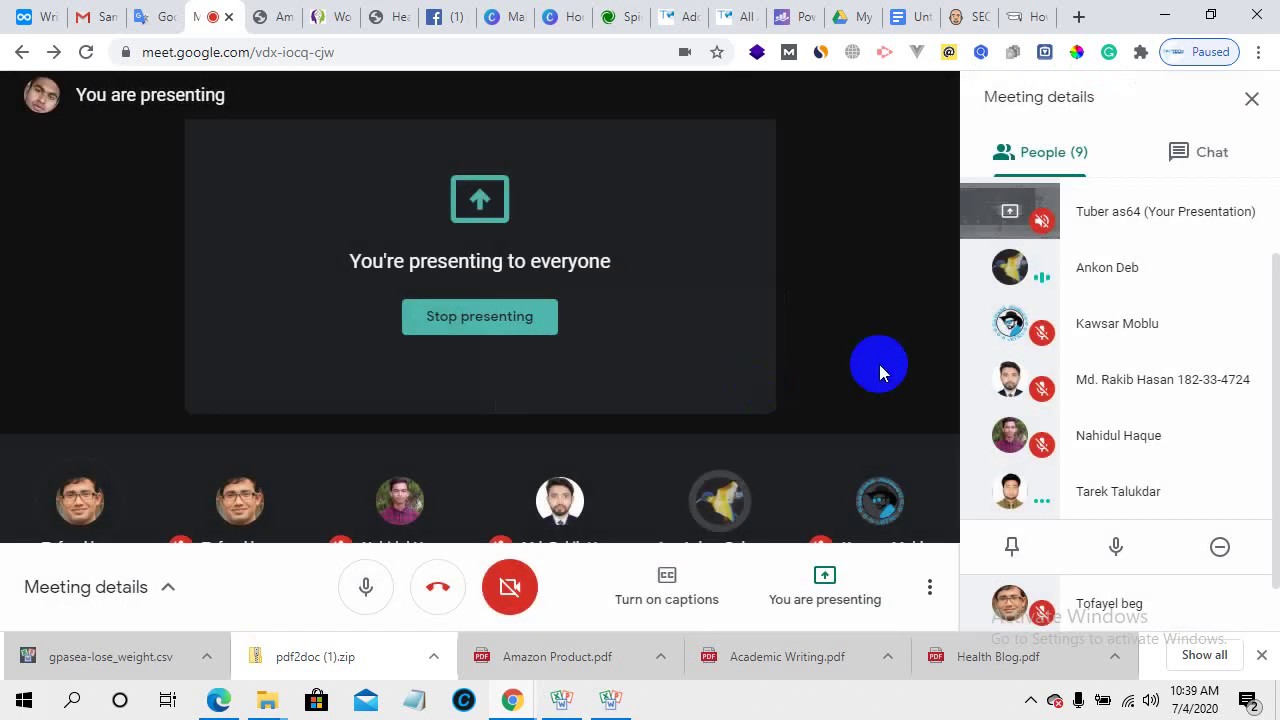
left_click(1147, 263)
left_click(1116, 321)
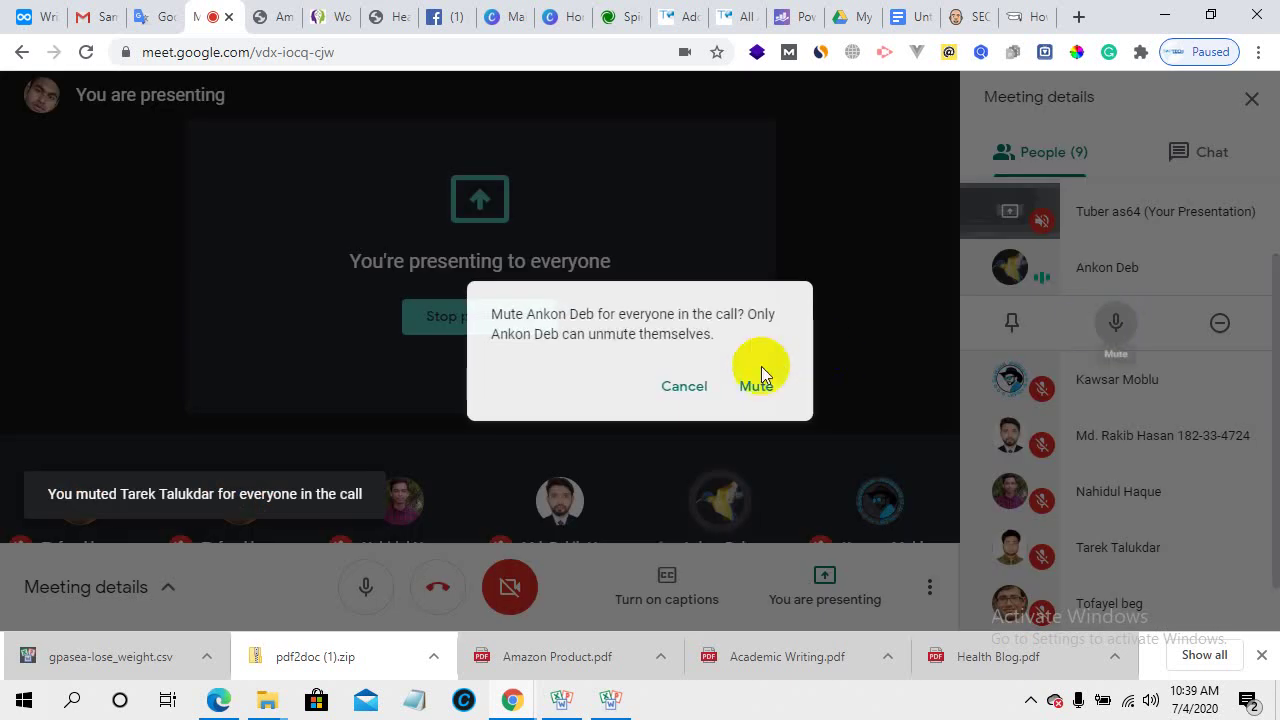
left_click(752, 388)
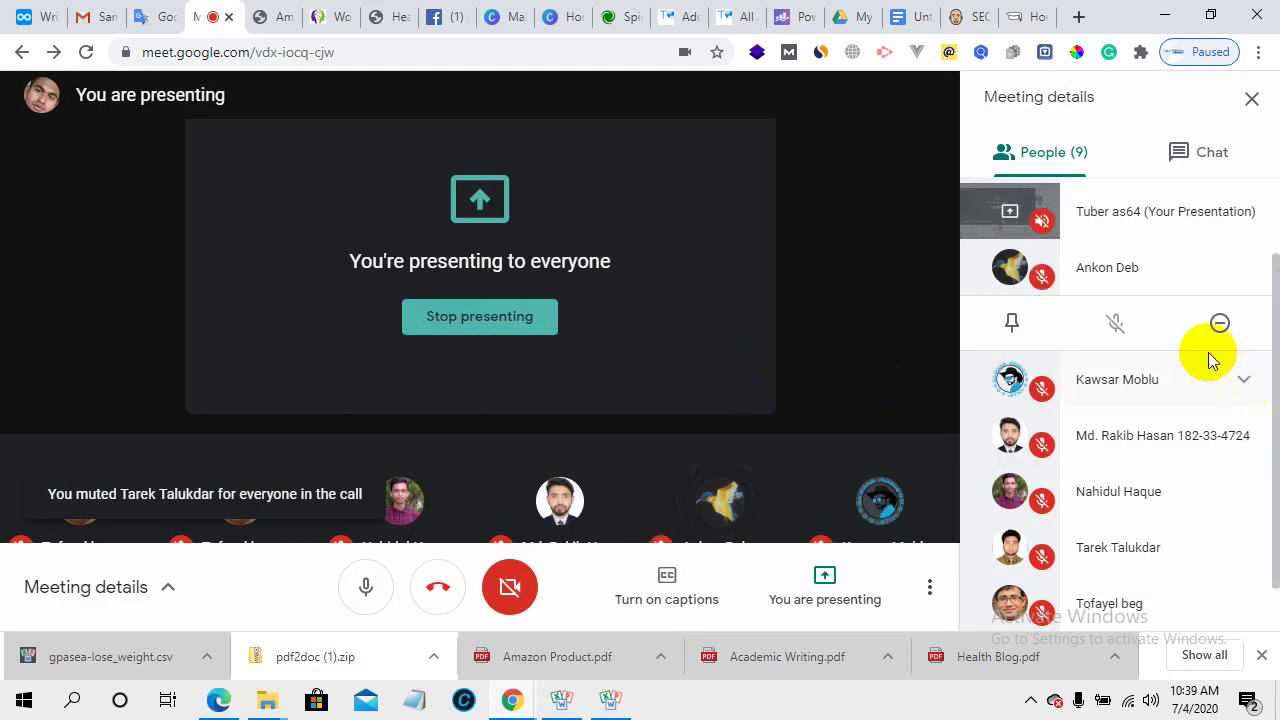
scroll(1071, 489, "down", 1)
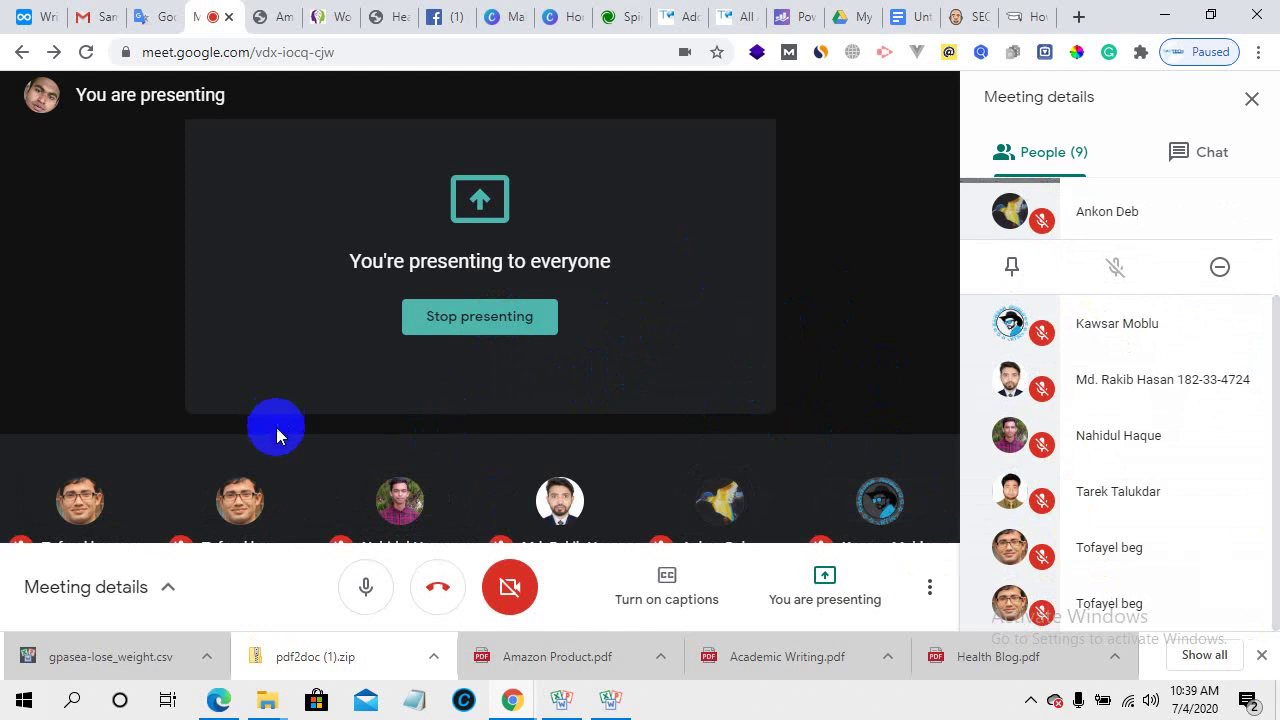
- Switch to the Dynalist outline, place the cursor in the 'Rewrite article from another article?' item, then return to Meet
left_click(36, 16)
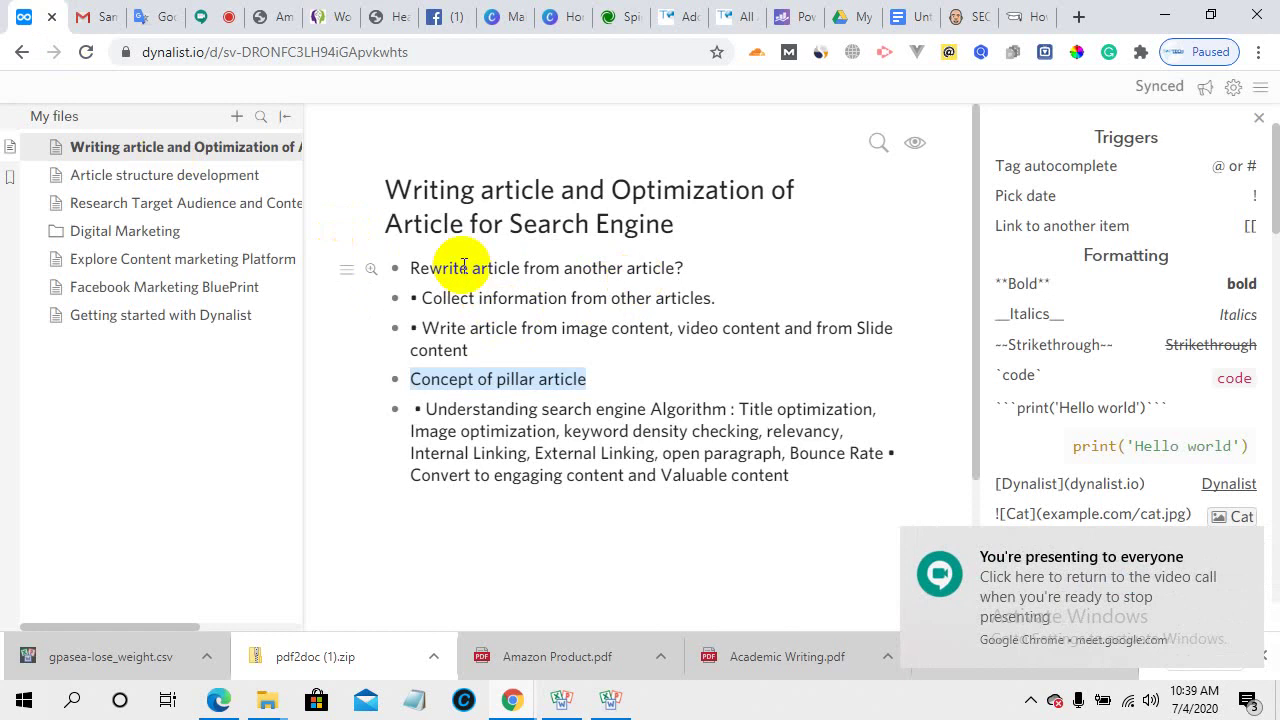
left_click(705, 261)
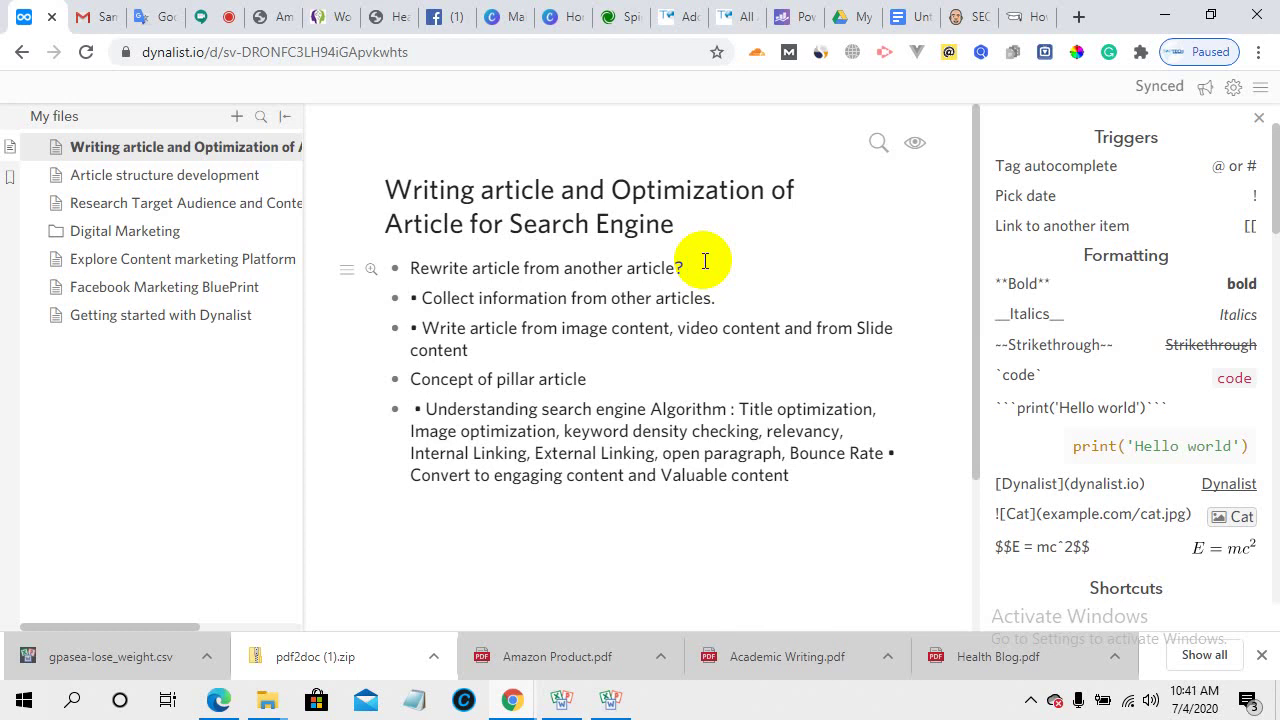
left_click(210, 12)
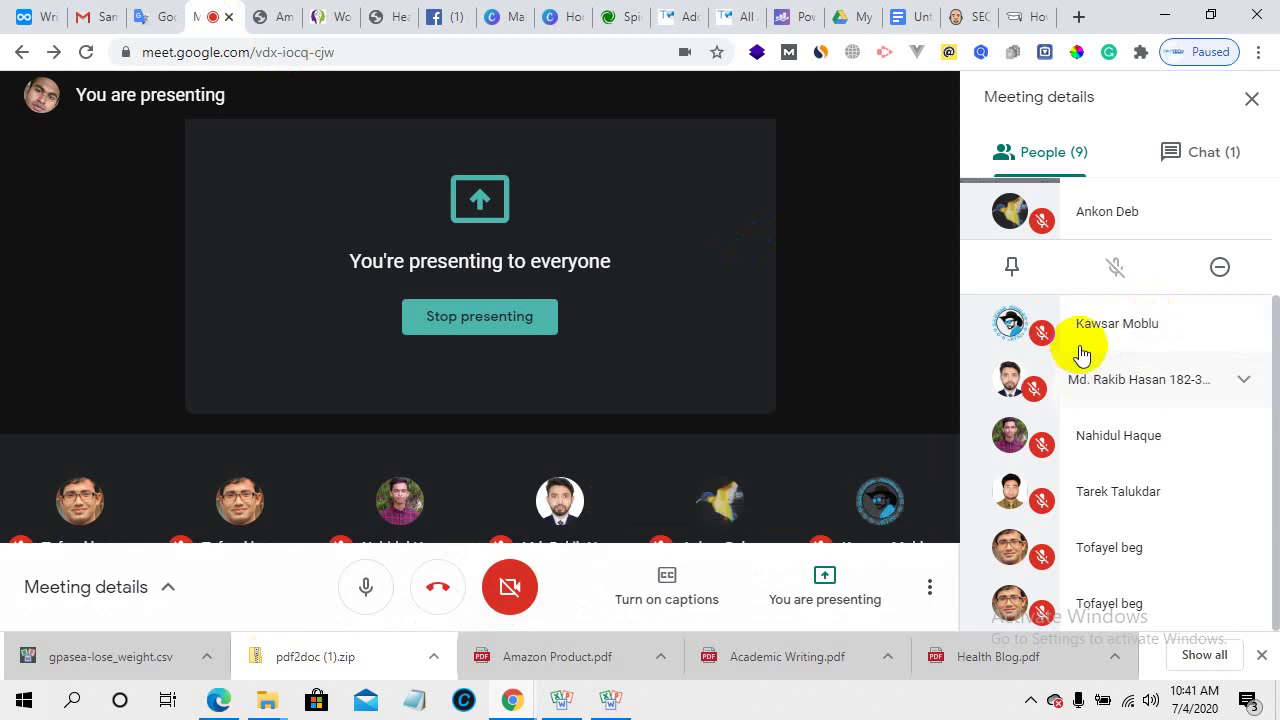
- Read the new questions in the Meet chat, then switch to the Spinbot rewriter page
left_click(1178, 170)
scroll(1083, 455, "down", 2)
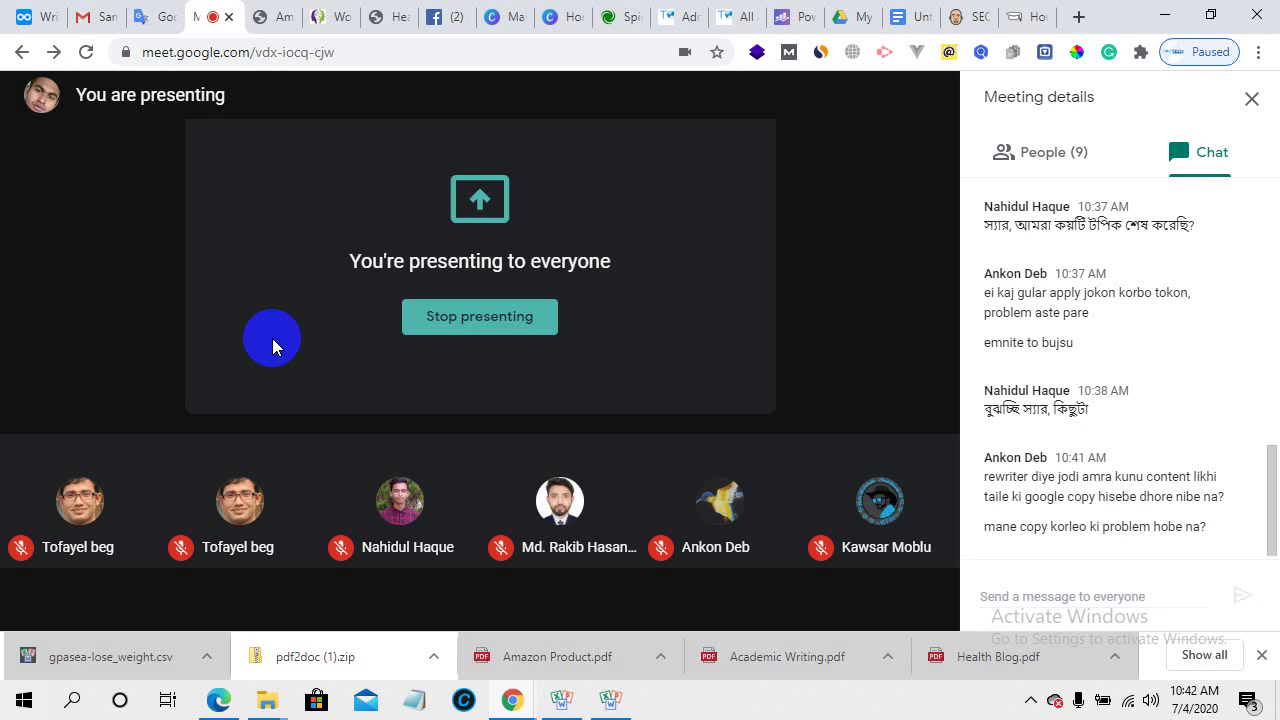
left_click(603, 12)
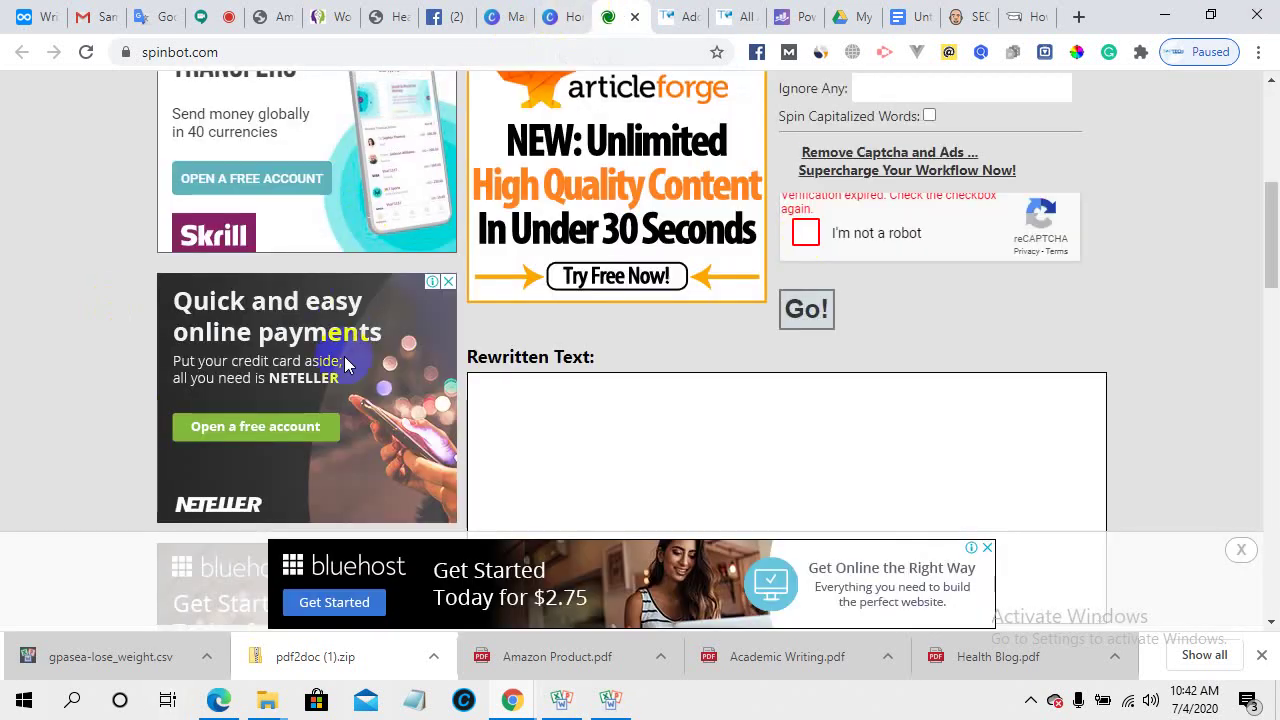
- Scroll through the Spinbot rewriter page, then select the web address for a new search
scroll(640, 409, "up", 1)
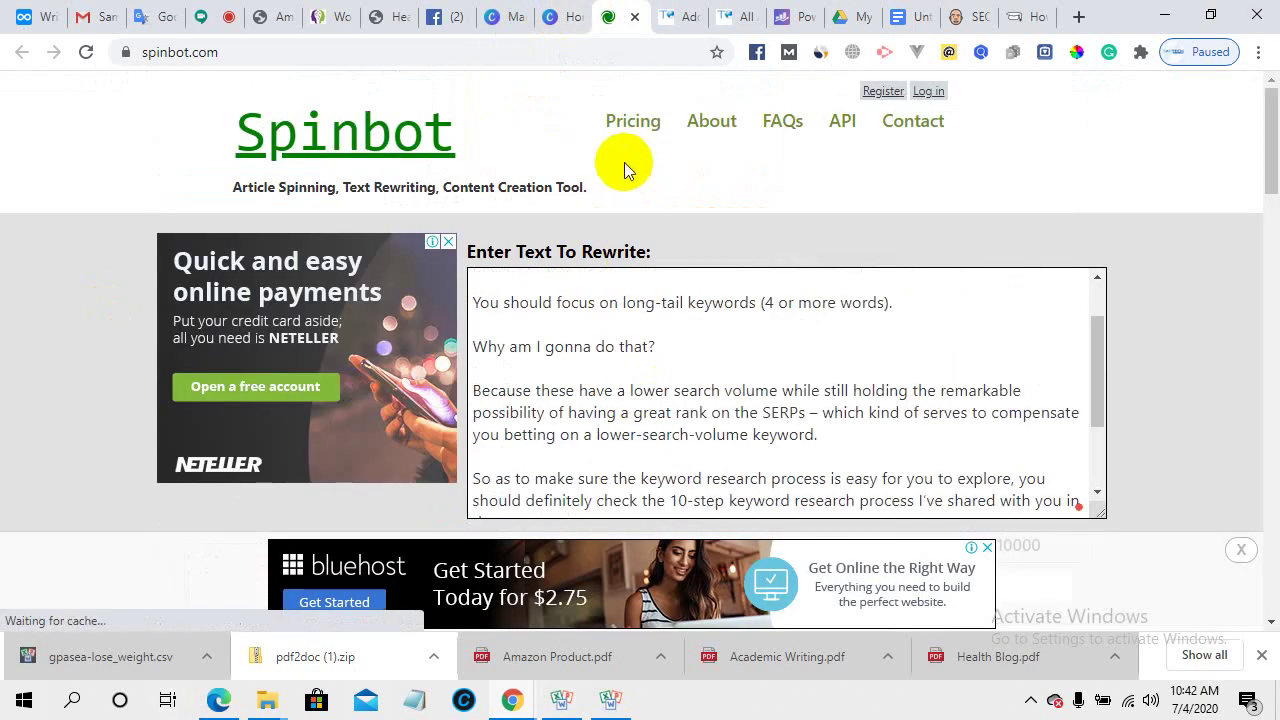
scroll(613, 215, "down", 5)
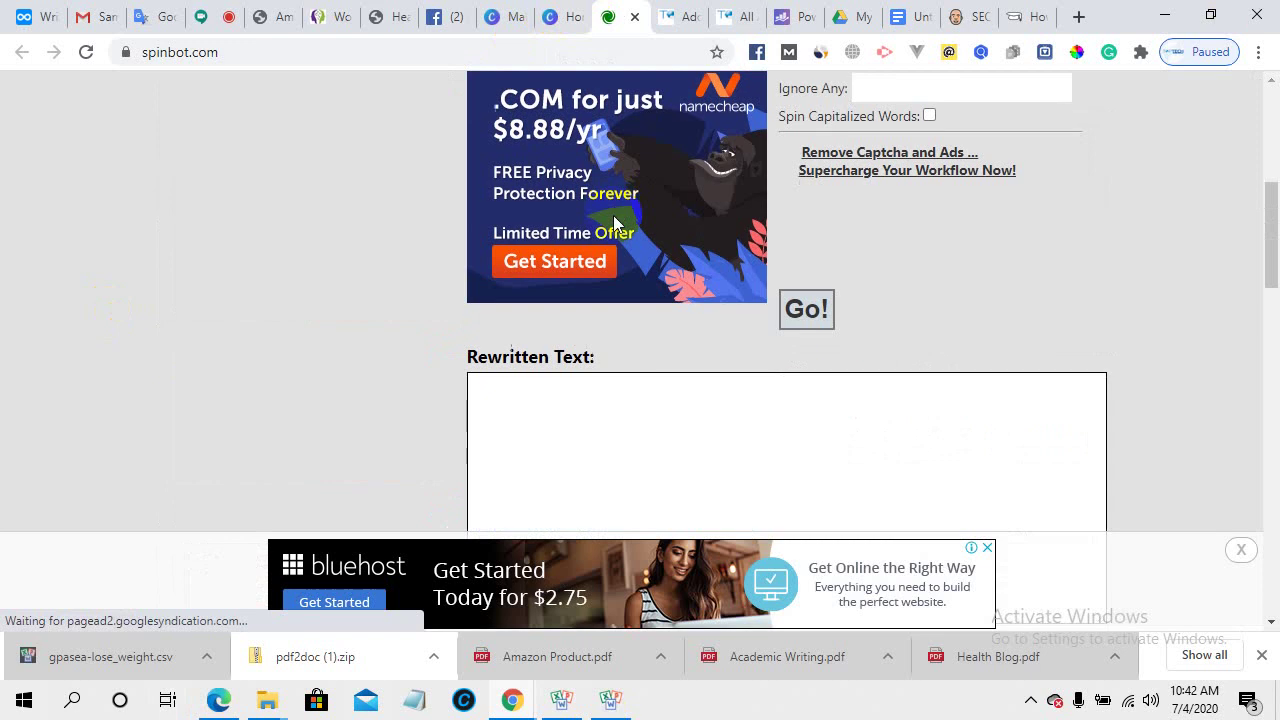
scroll(617, 386, "up", 6)
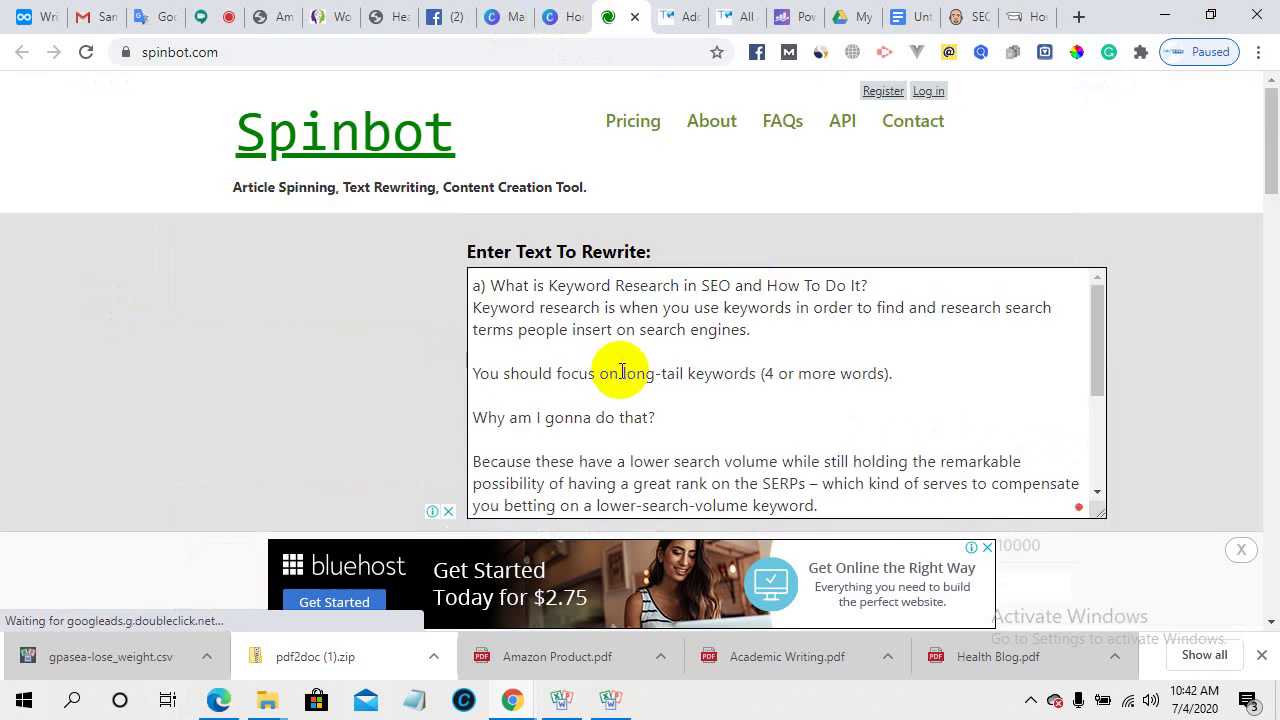
left_click(629, 133)
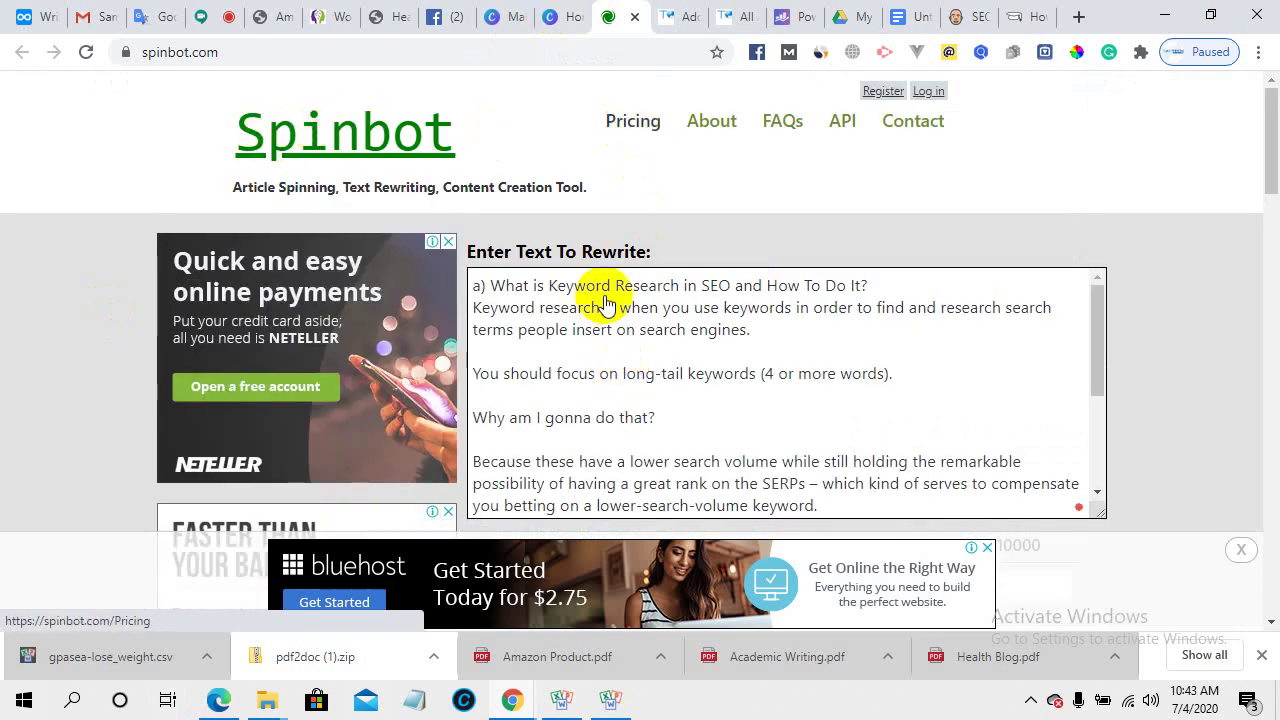
scroll(612, 360, "down", 3)
scroll(49, 371, "down", 9)
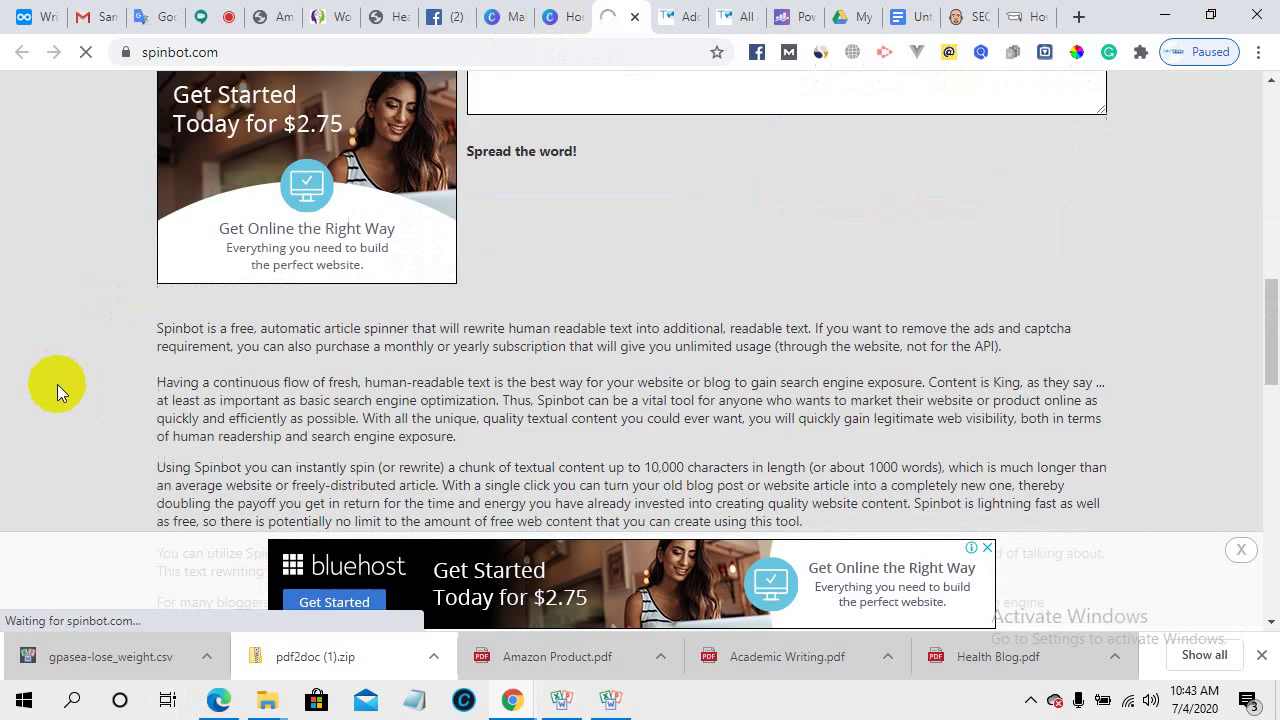
scroll(57, 384, "down", 1)
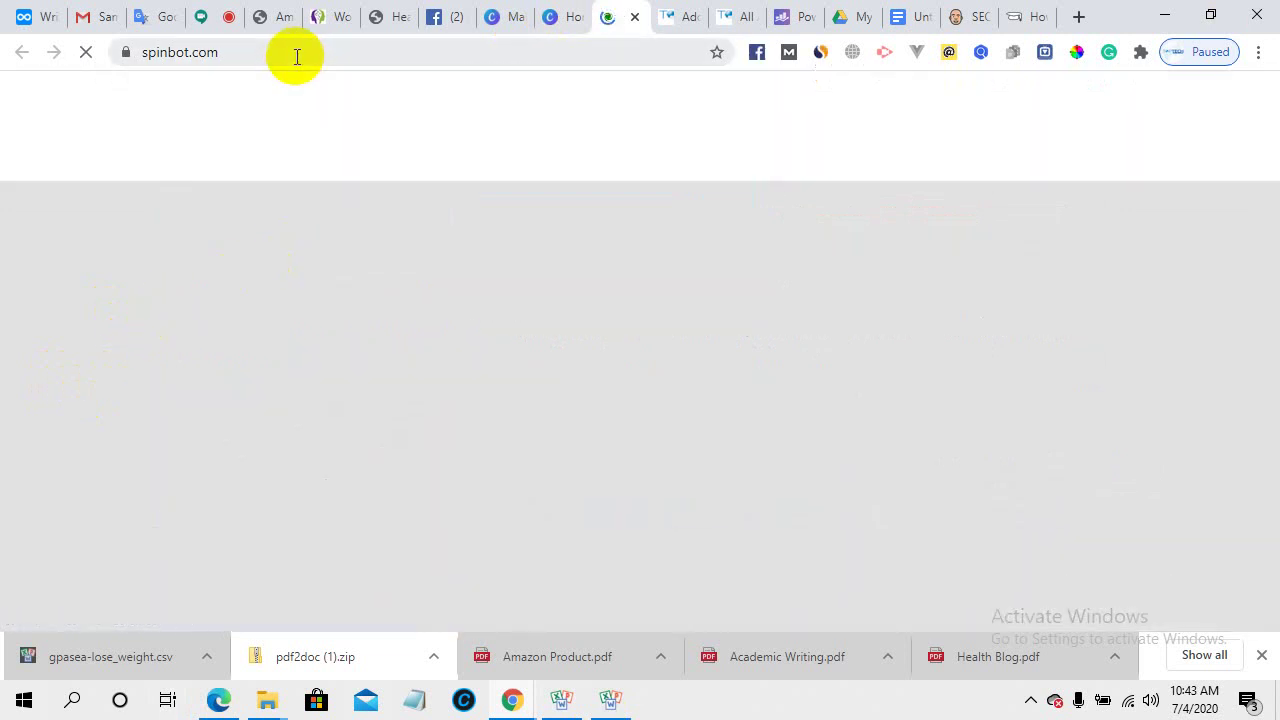
left_click(294, 54)
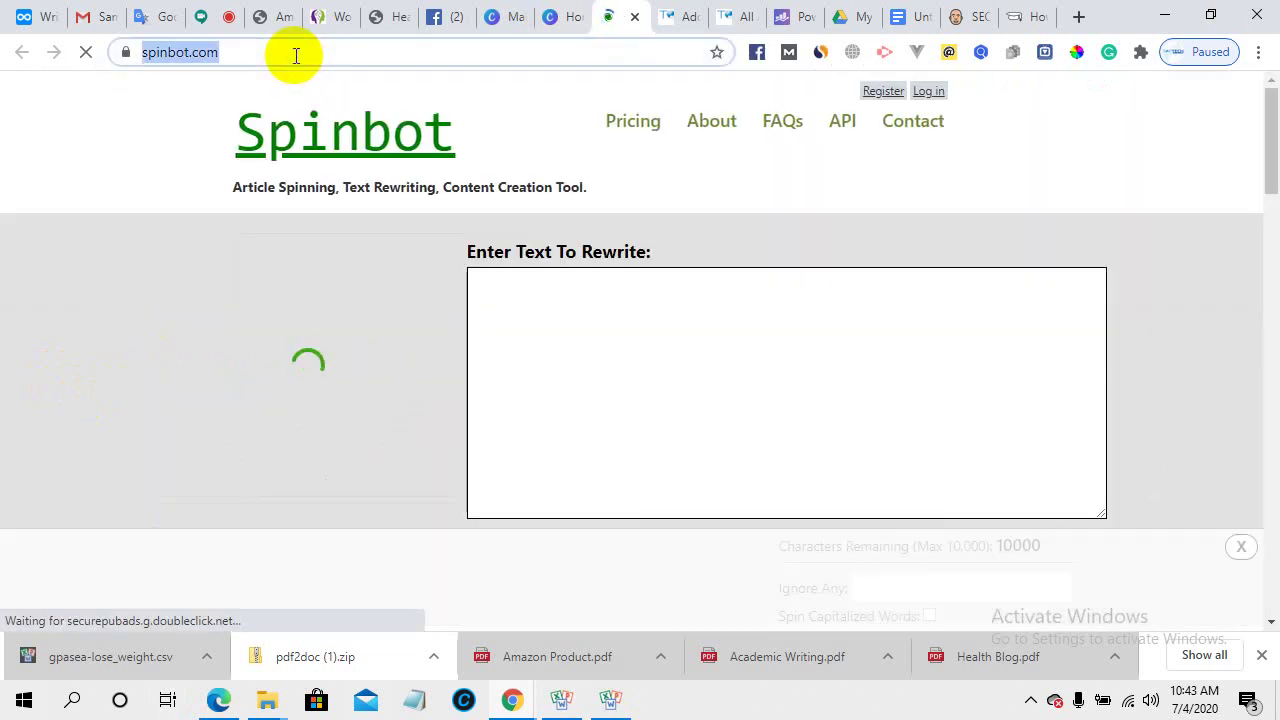
- Search Google for 'article rewriter' from the address bar suggestions
type("arti")
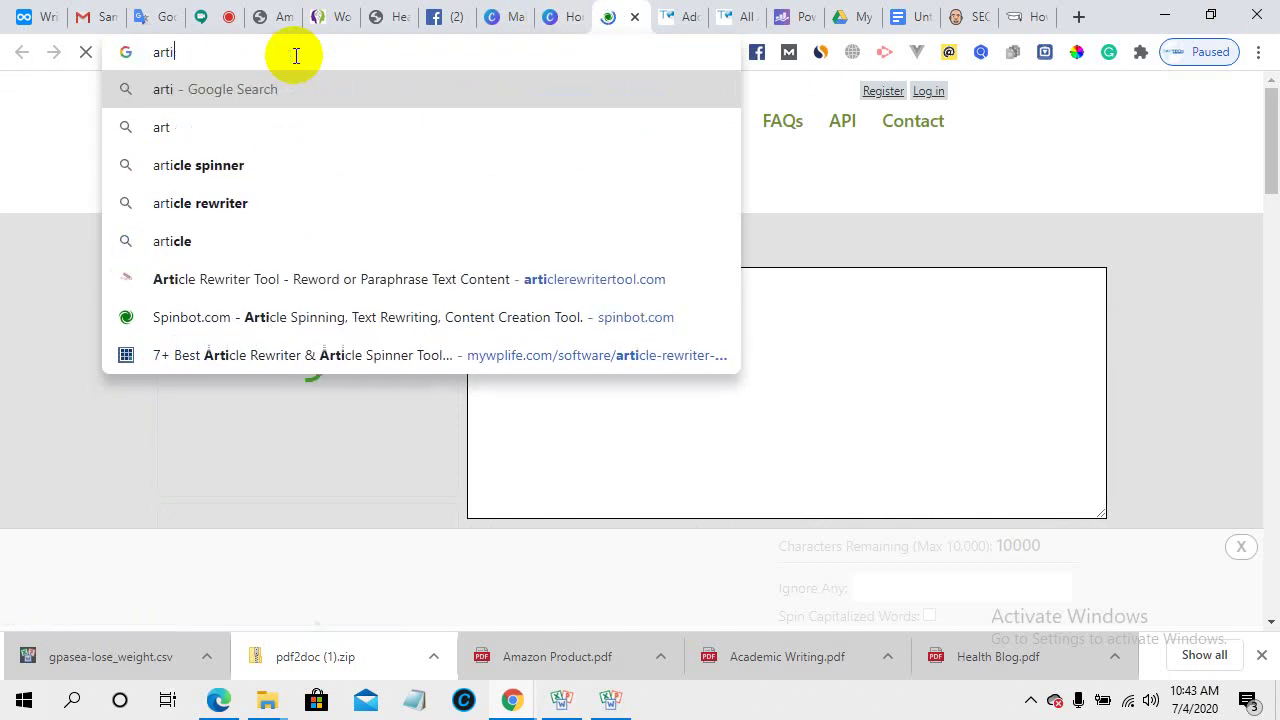
type("cale")
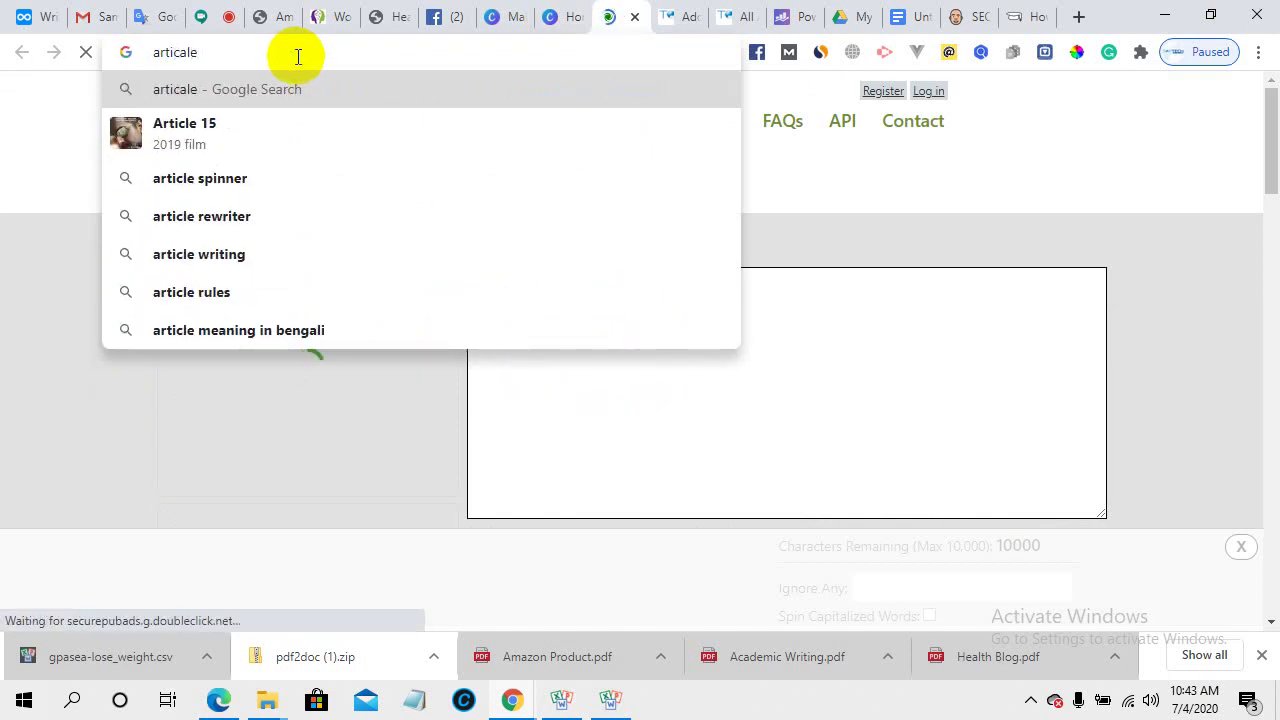
left_click(253, 220)
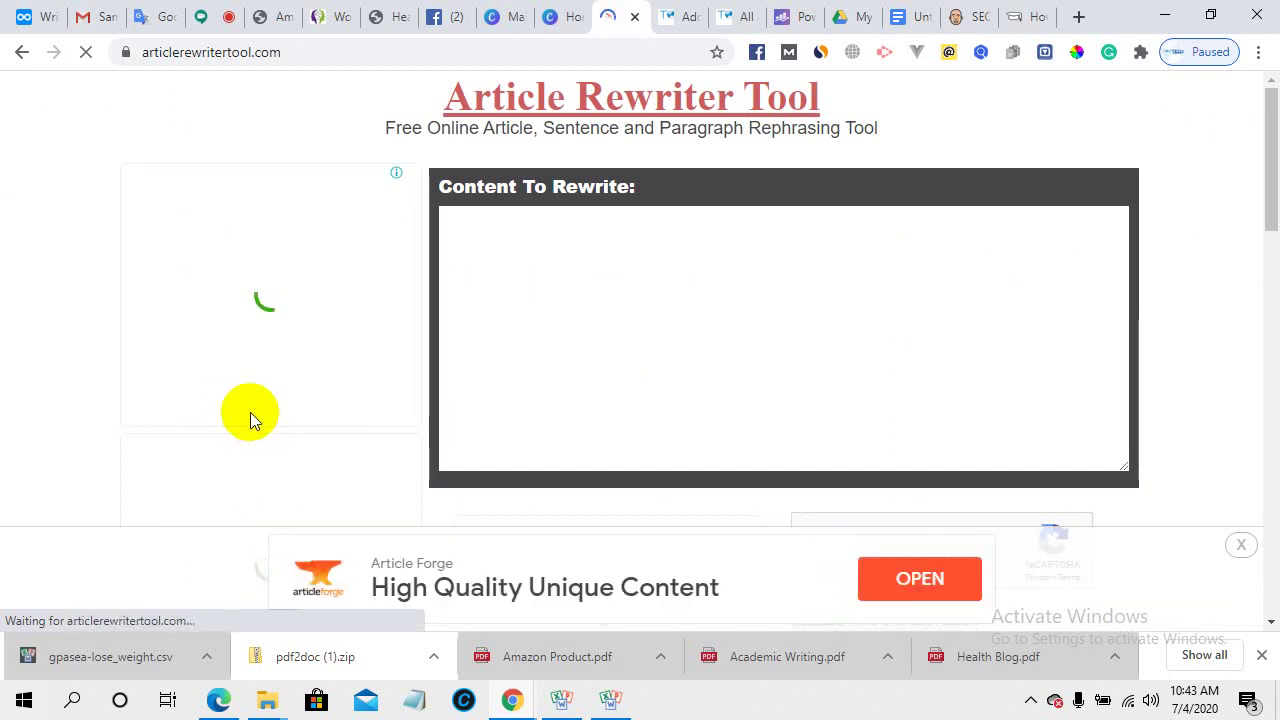
- Look over articlerewritertool.com, then bring up its SimilarWeb traffic stats (global rank #97,131)
scroll(250, 412, "down", 4)
scroll(440, 361, "down", 9)
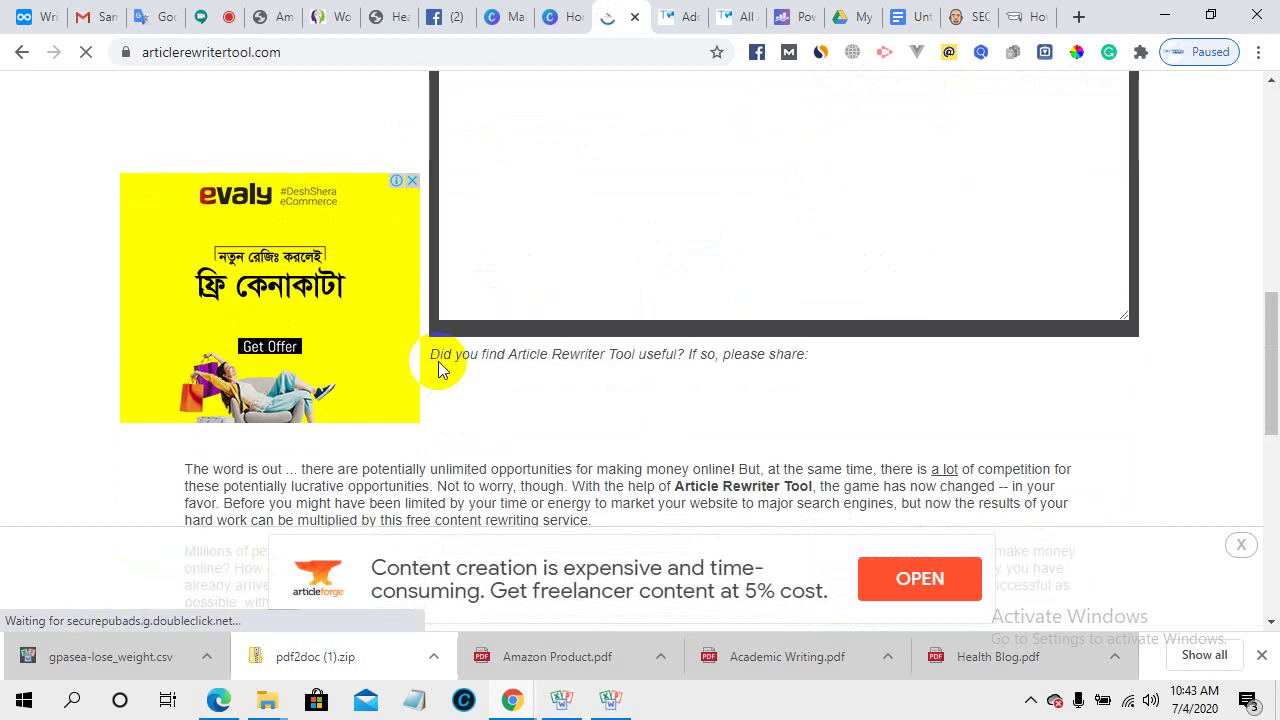
scroll(437, 362, "up", 7)
scroll(437, 375, "up", 6)
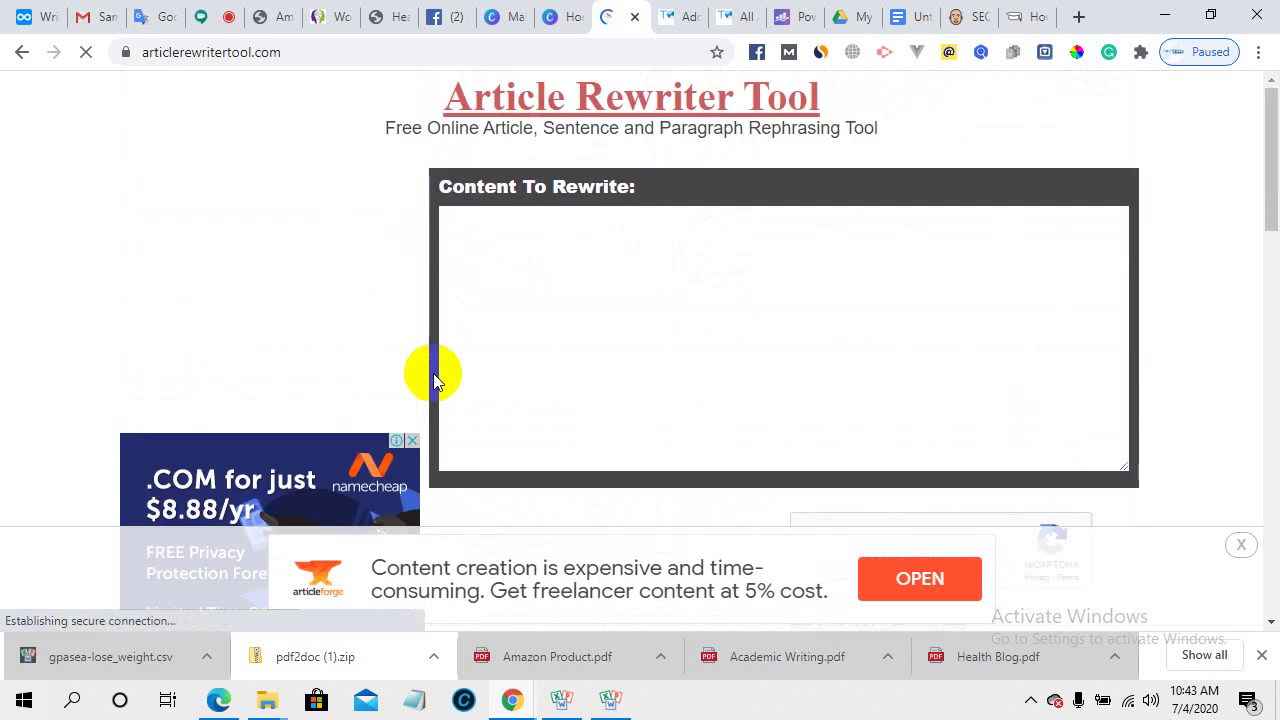
scroll(563, 406, "down", 10)
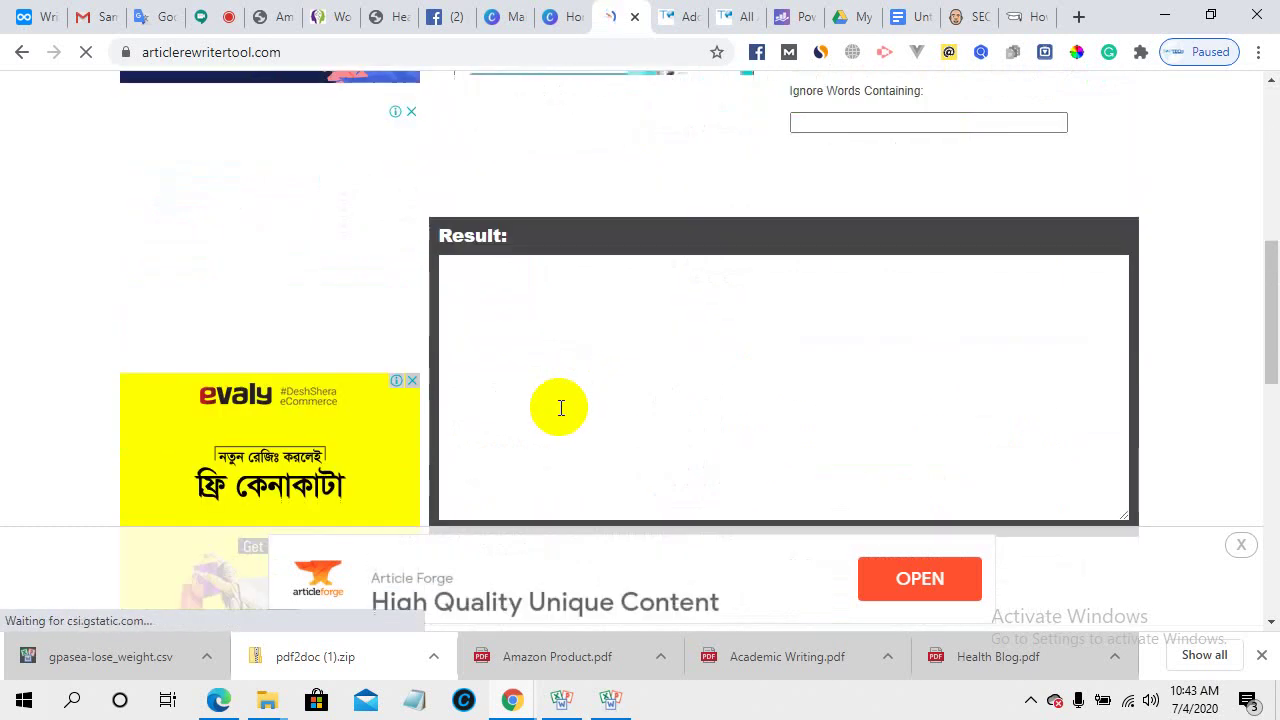
scroll(558, 415, "down", 2)
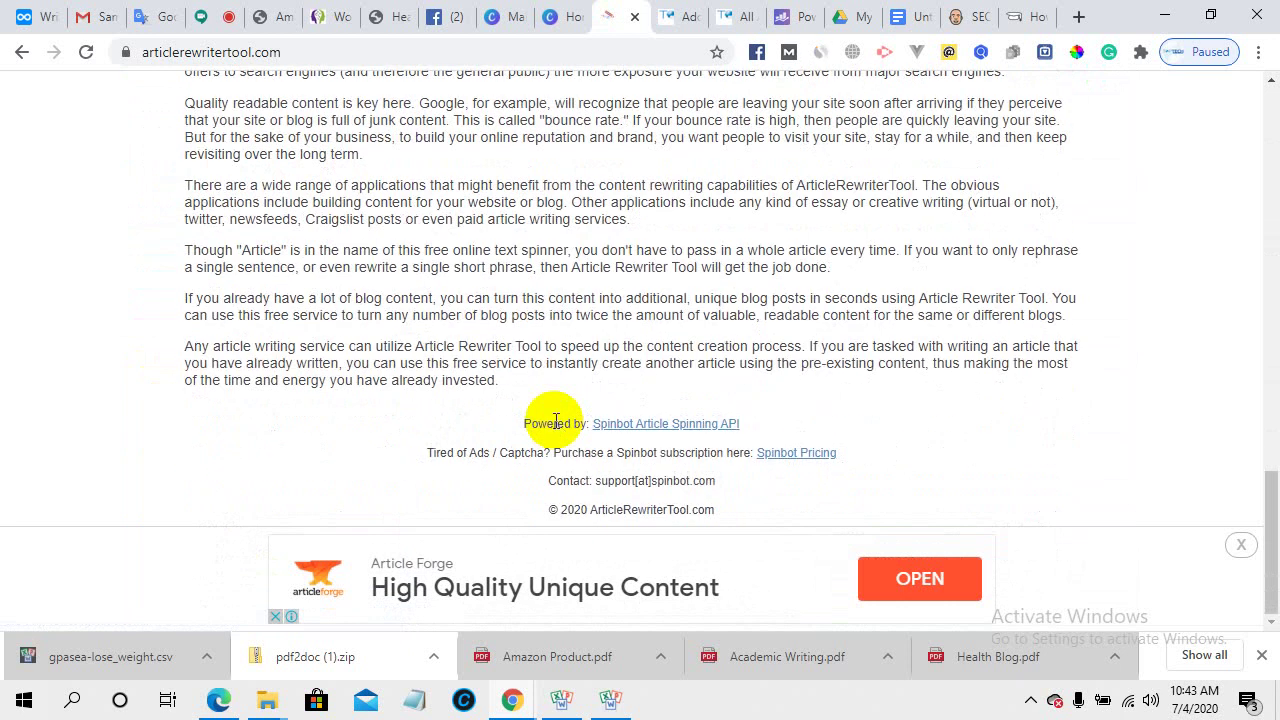
scroll(555, 421, "up", 15)
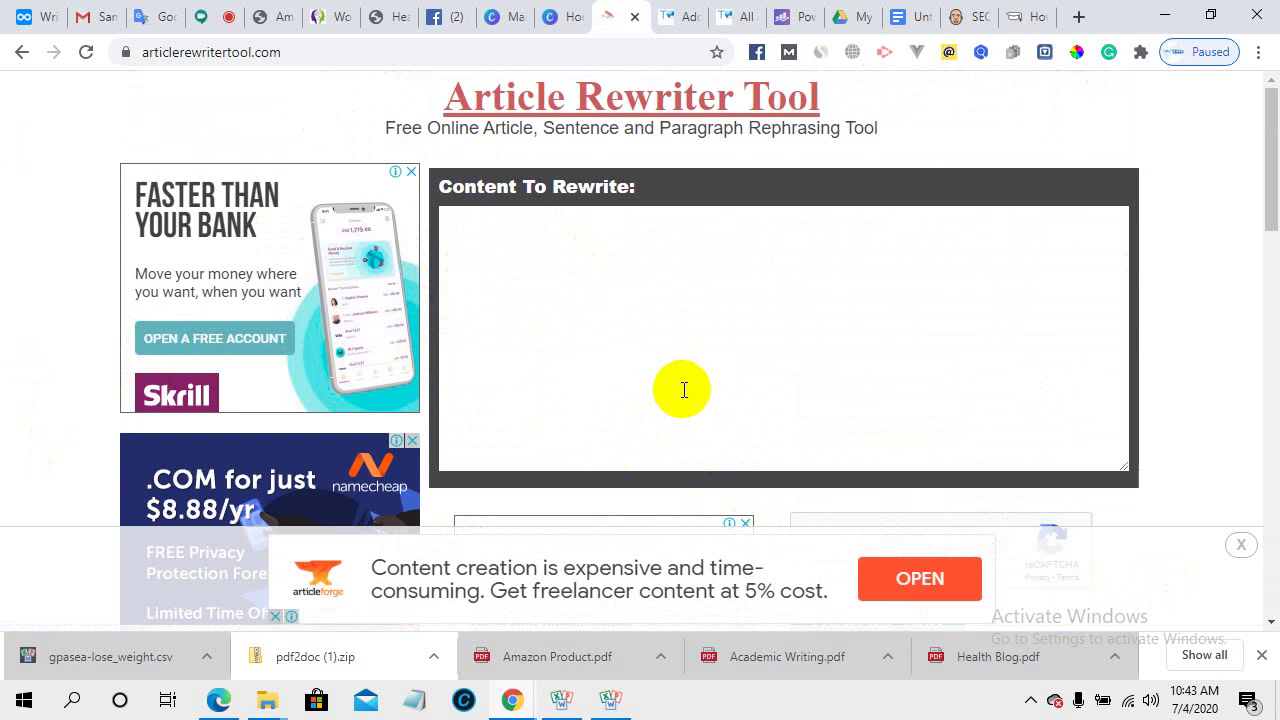
scroll(684, 390, "down", 6)
scroll(254, 354, "up", 6)
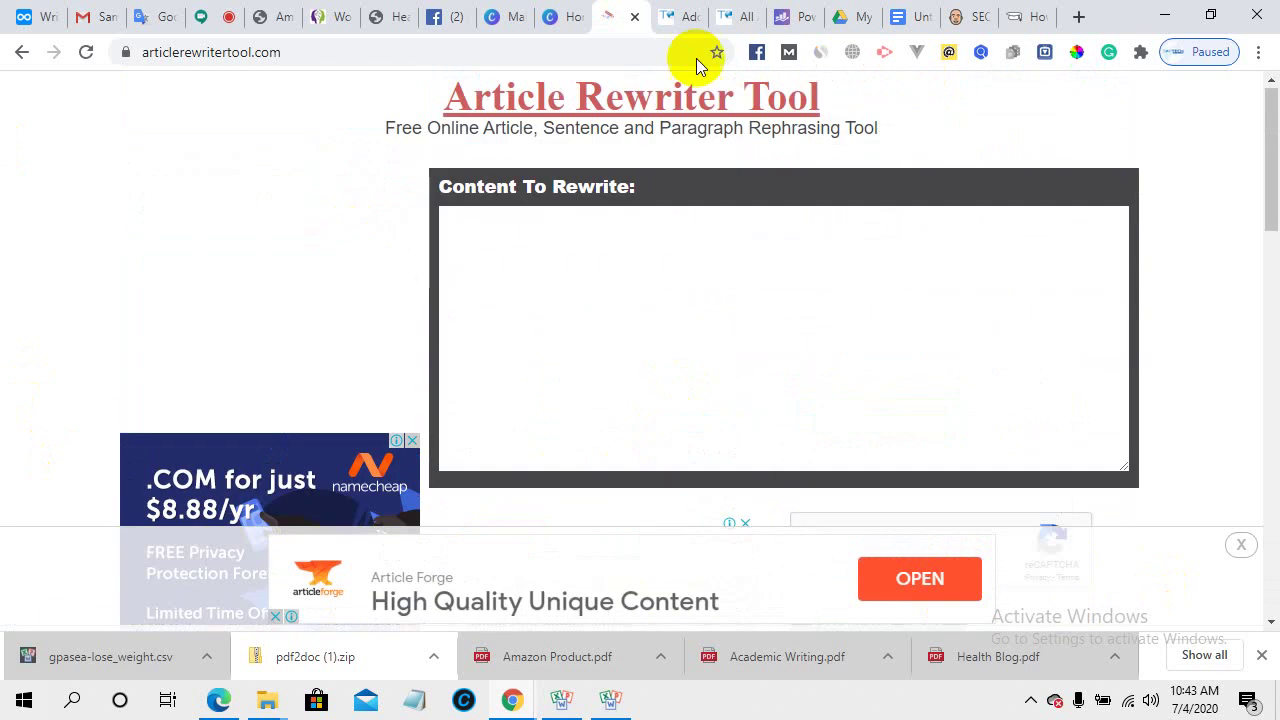
left_click(820, 52)
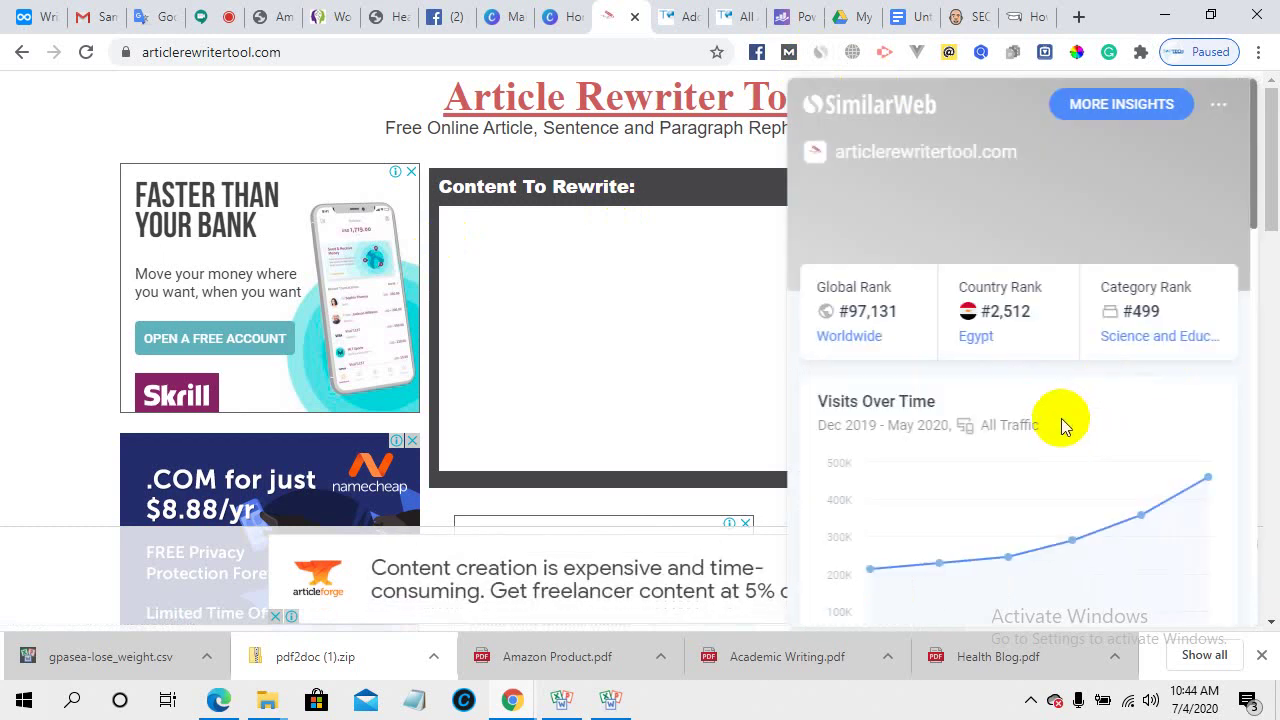
- Review SimilarWeb's 460.40K monthly visits and 60.51% search traffic, then return to Google's results
scroll(1060, 418, "down", 3)
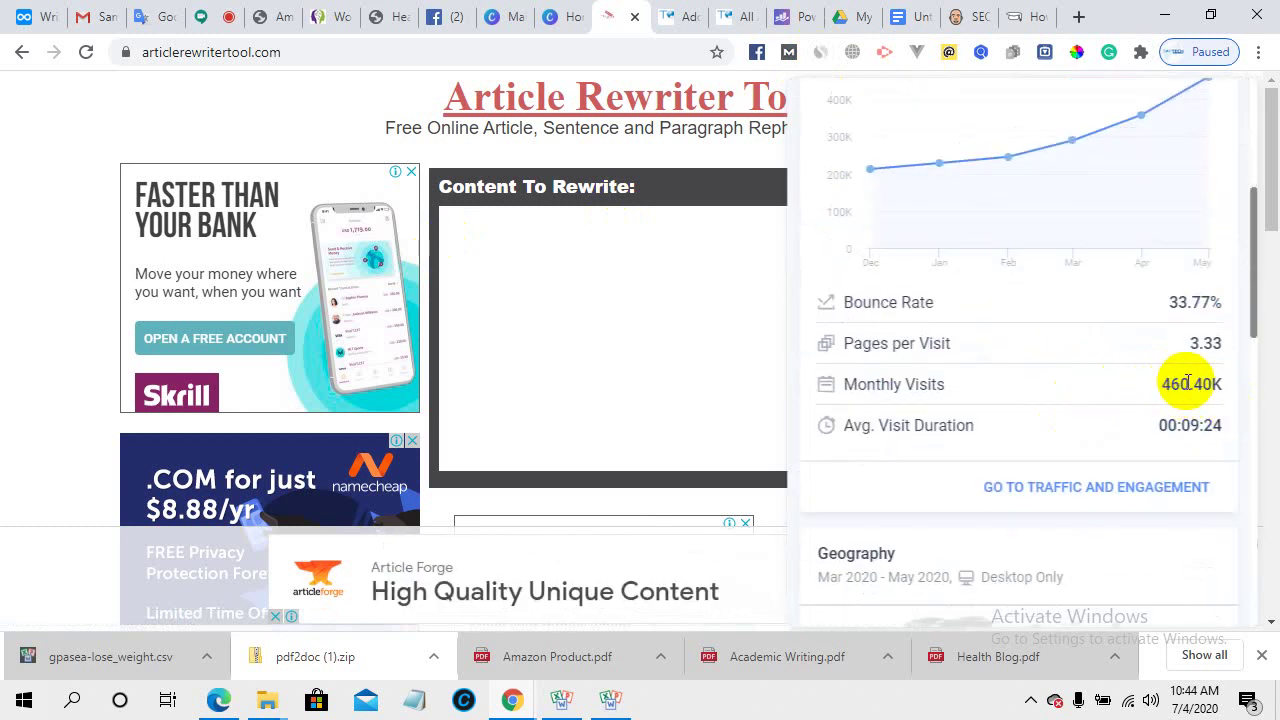
scroll(1011, 394, "down", 5)
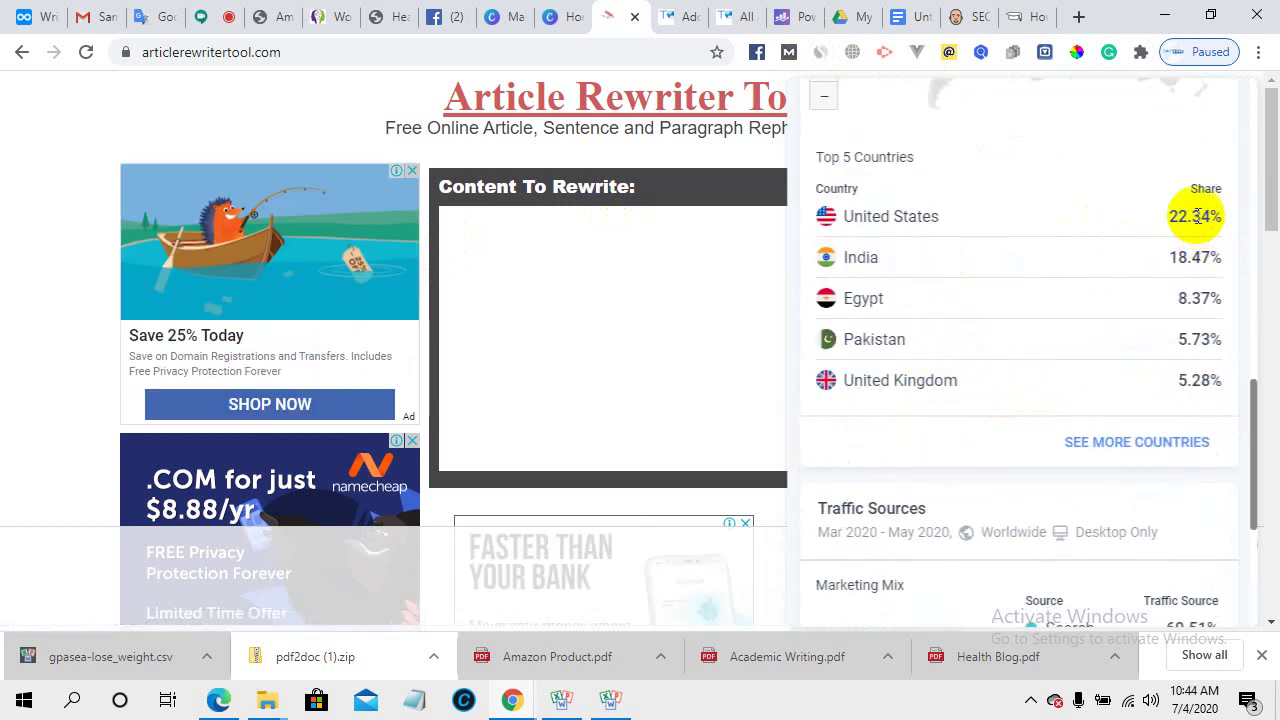
scroll(912, 398, "down", 3)
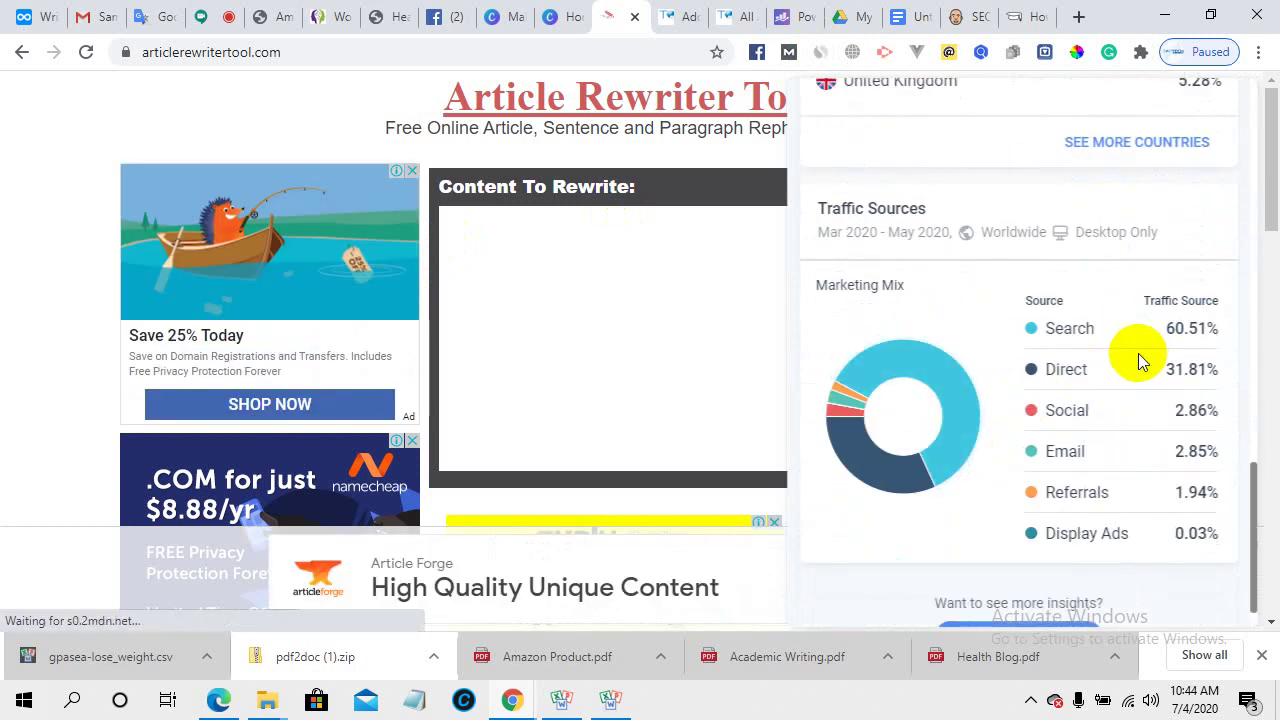
scroll(1071, 545, "down", 1)
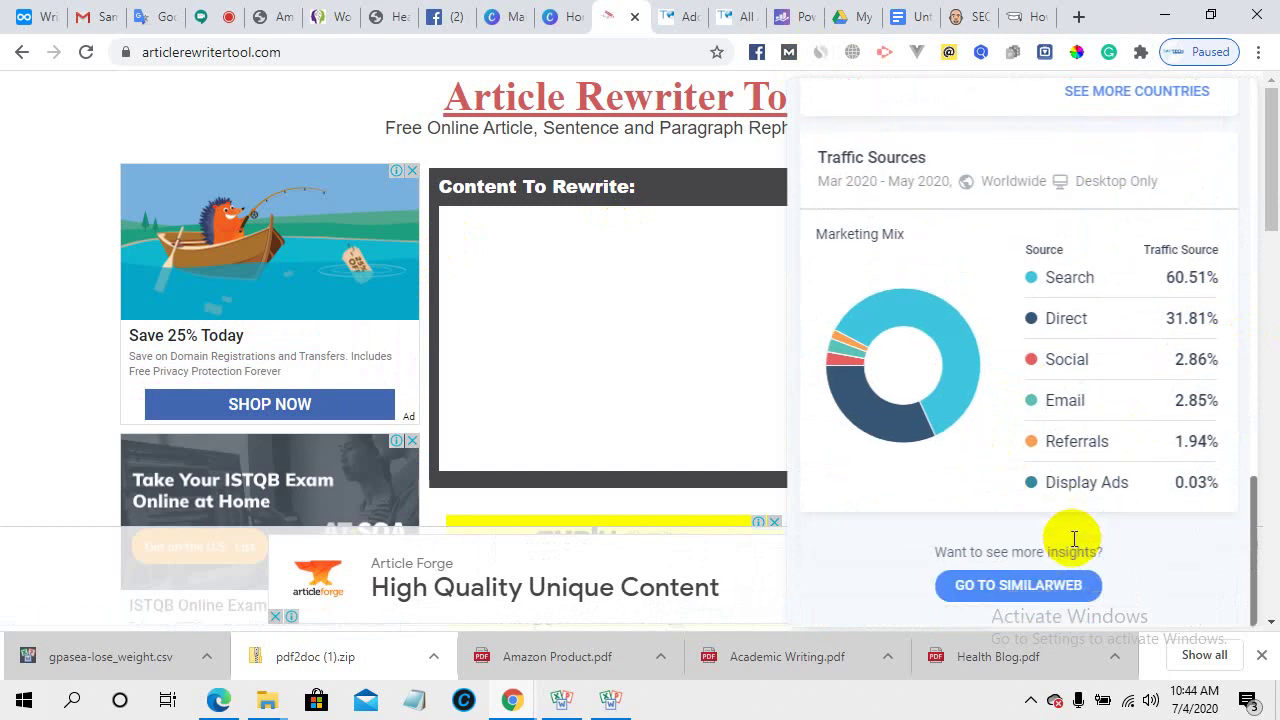
left_click(9, 223)
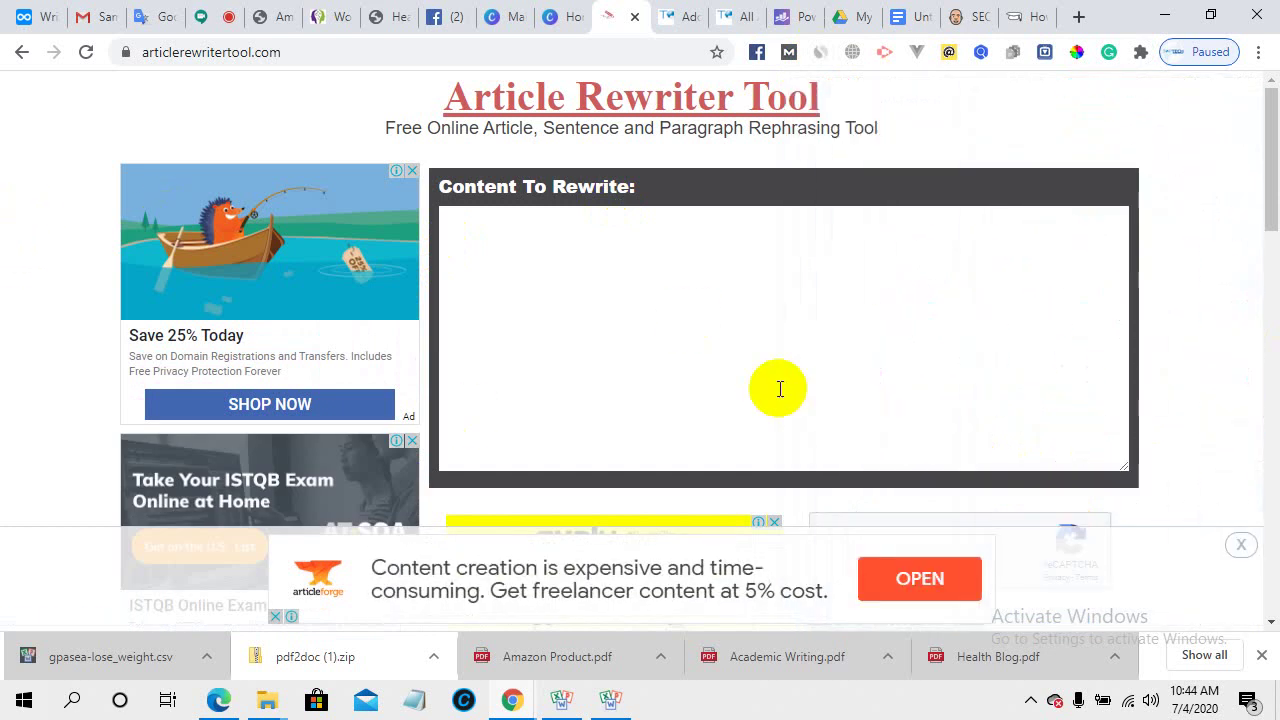
left_click(21, 52)
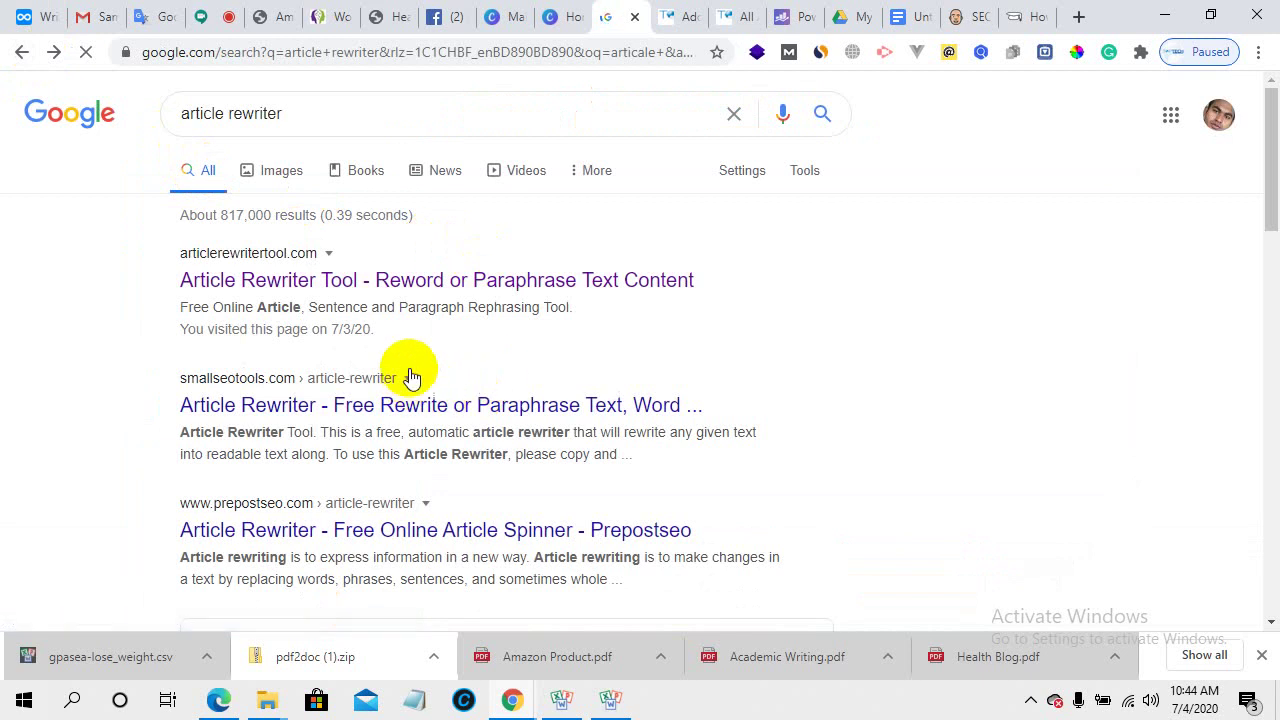
- Search Google for 'article rewriter plagiarism' and open the smallseotools.com Article Rewriter result
scroll(410, 375, "down", 1)
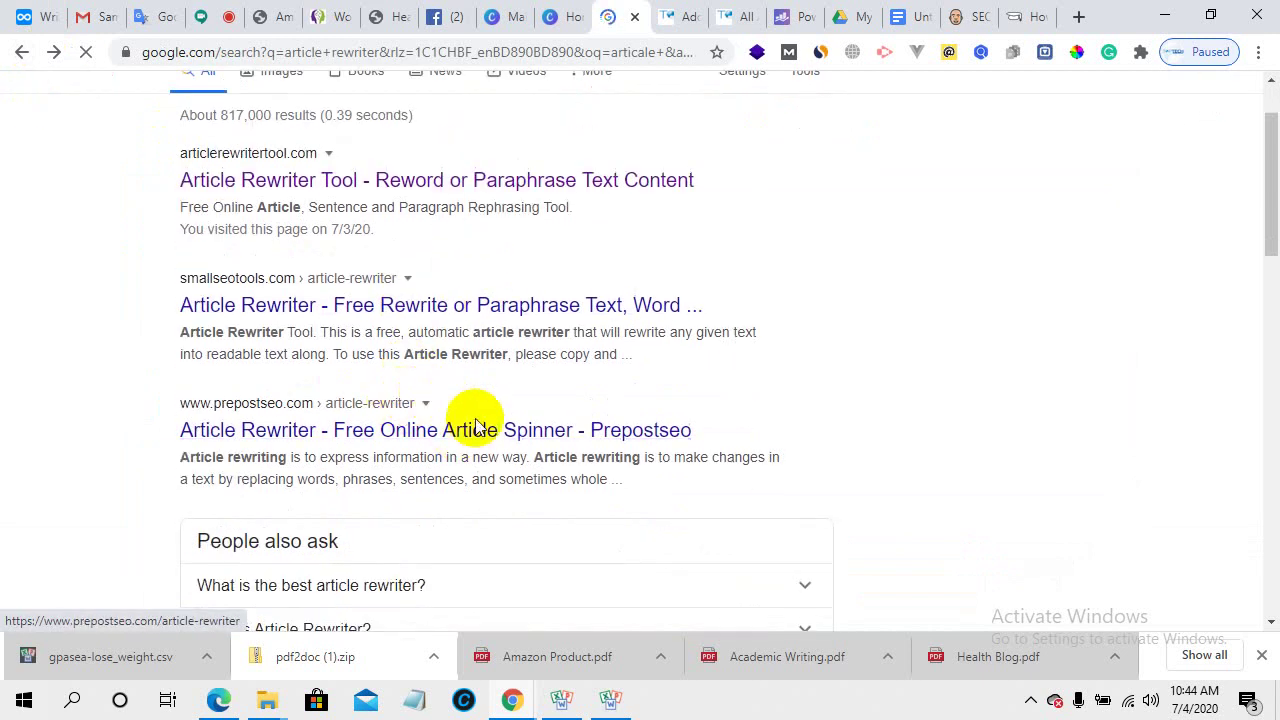
scroll(386, 364, "up", 1)
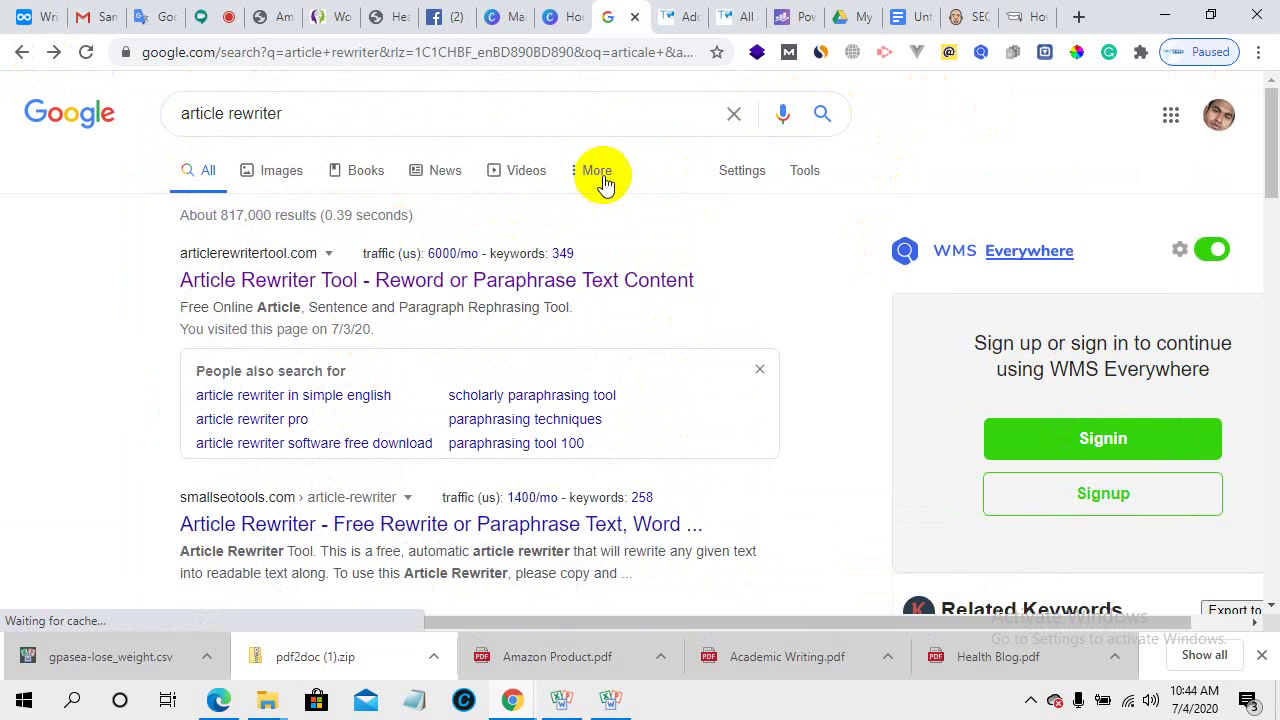
left_click(311, 120)
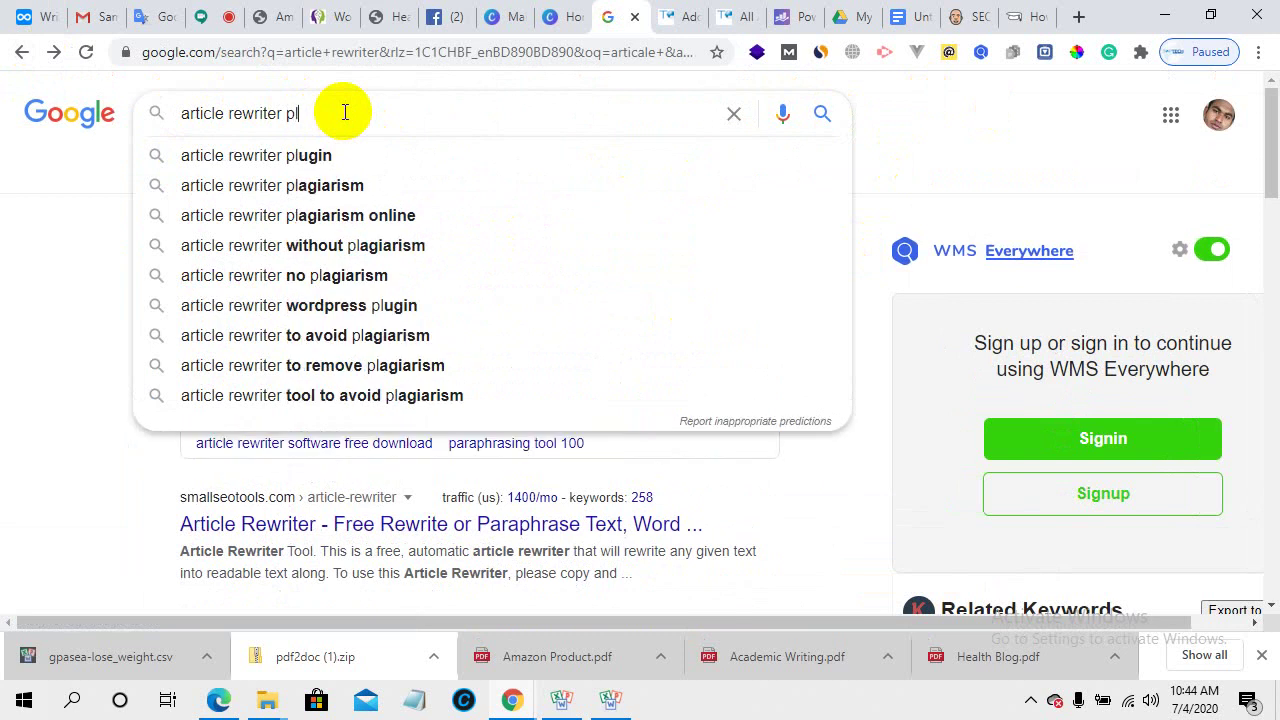
left_click(320, 185)
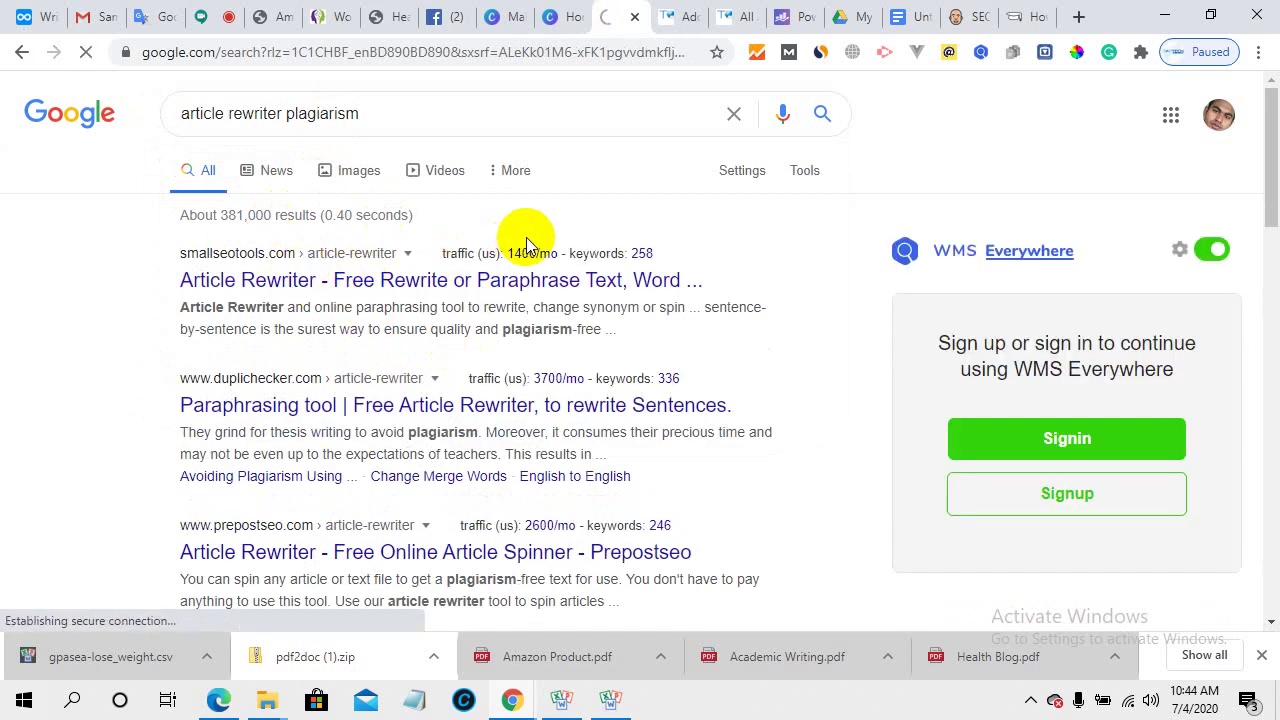
left_click(530, 280)
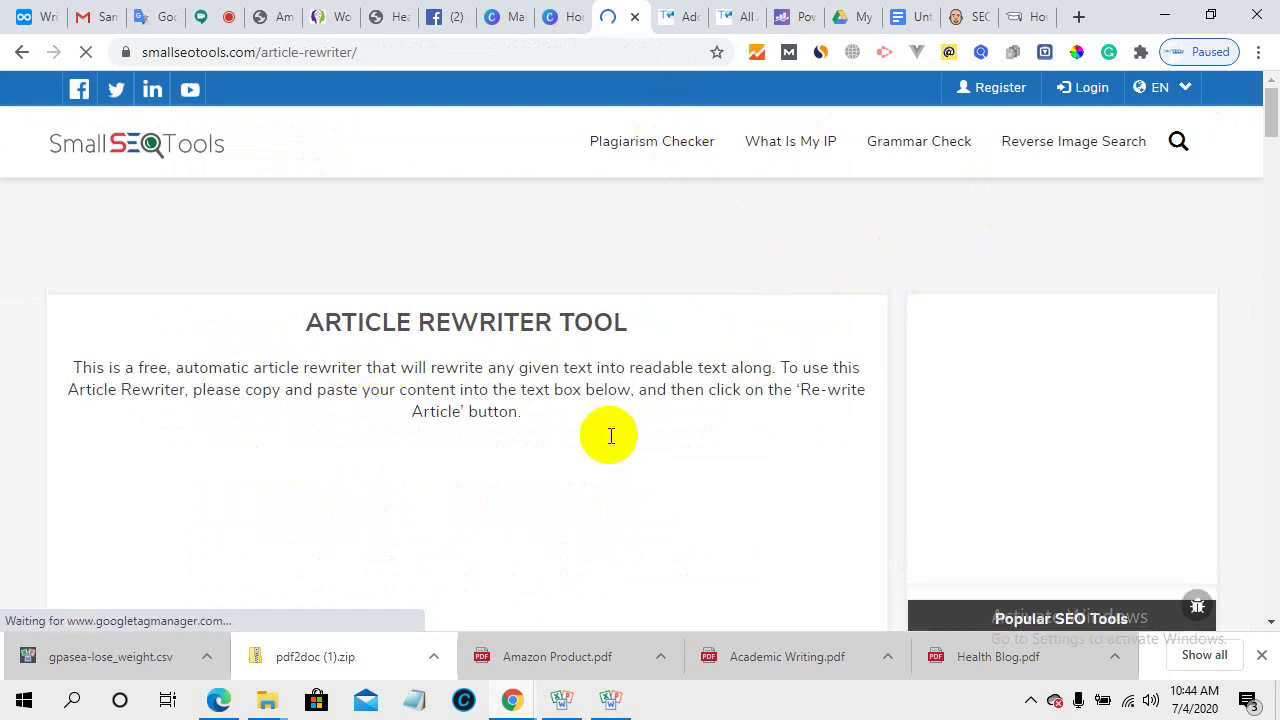
- Look over SmallSEOTools' Article Rewriter page, check the Meet chat, then switch to Dynalist
scroll(612, 437, "down", 4)
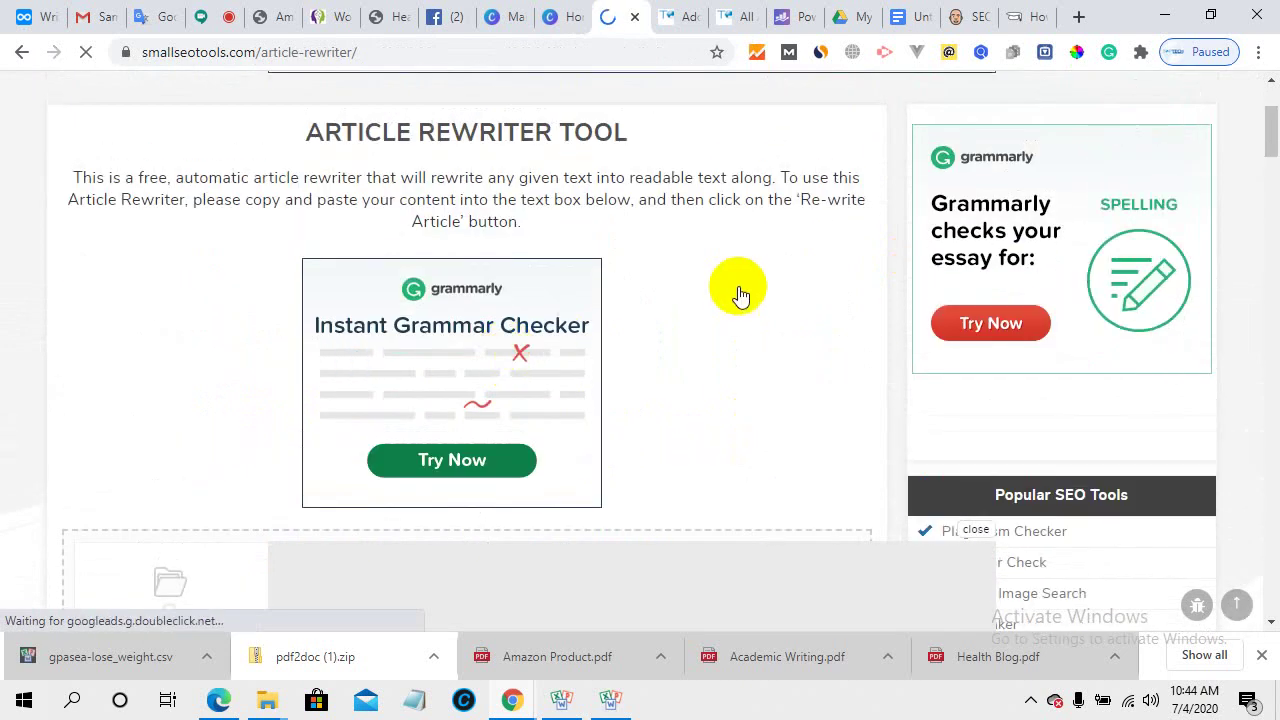
scroll(668, 355, "down", 3)
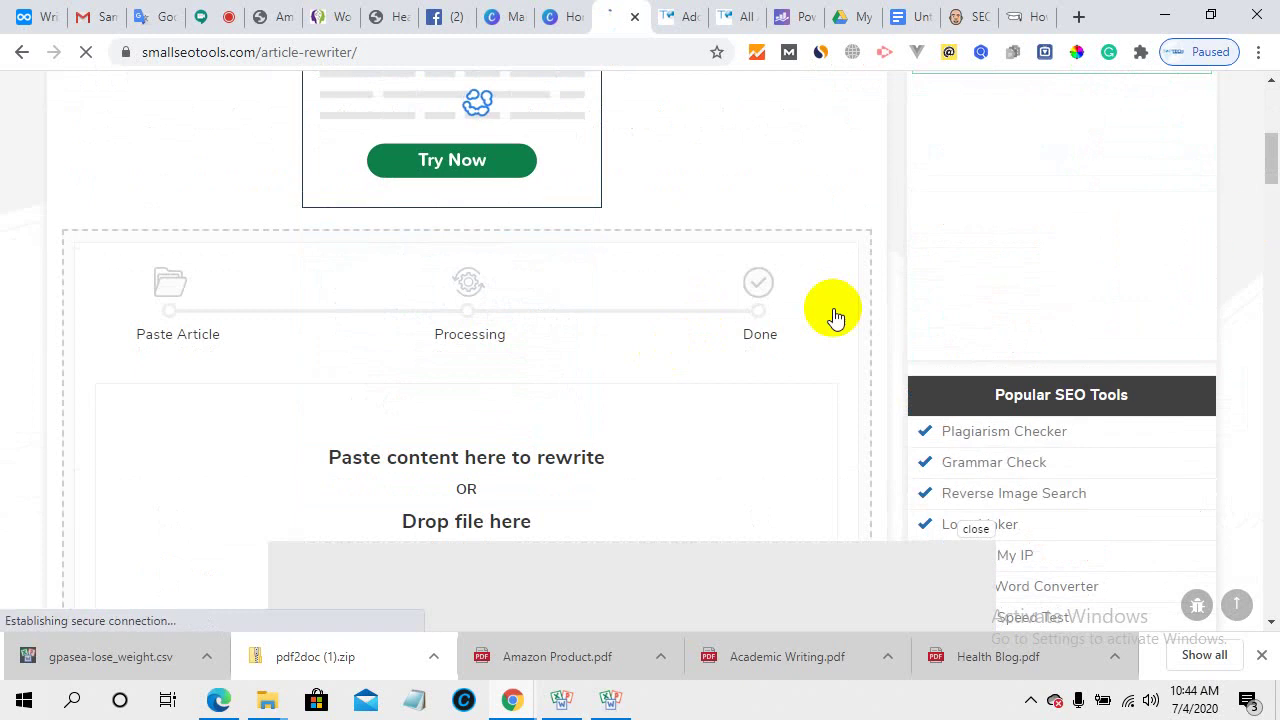
scroll(900, 280, "down", 3)
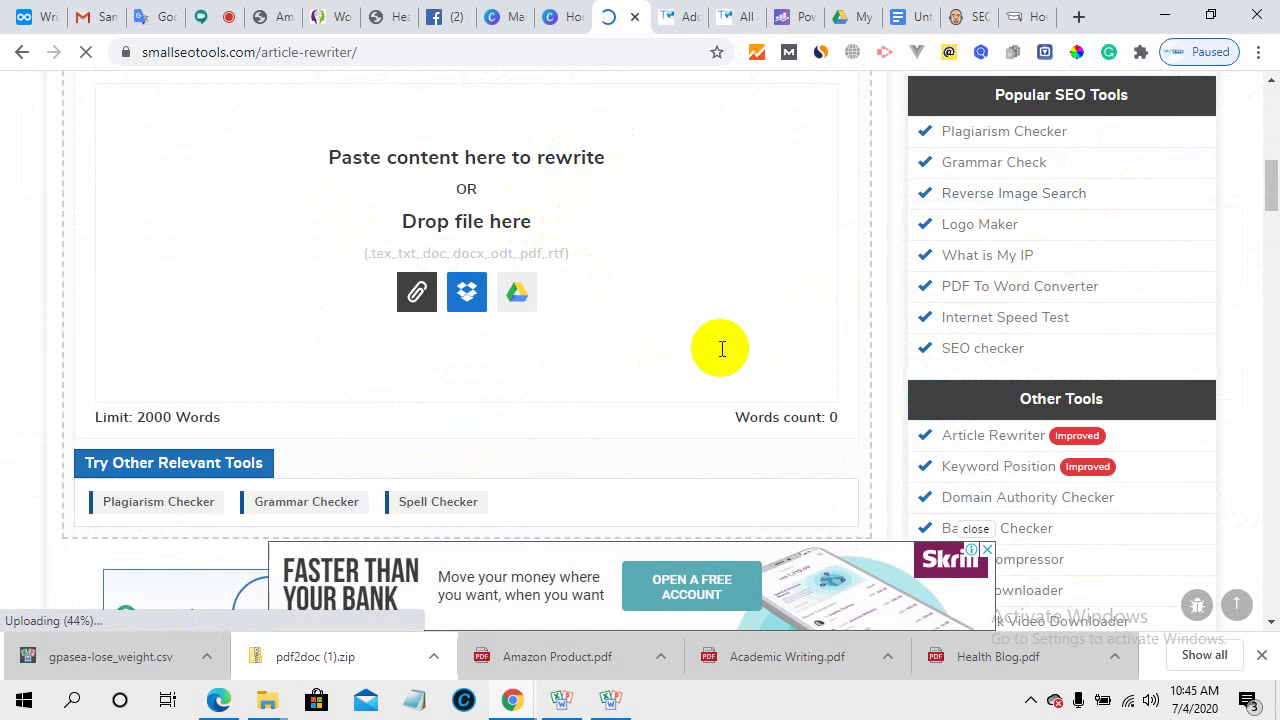
scroll(715, 350, "down", 2)
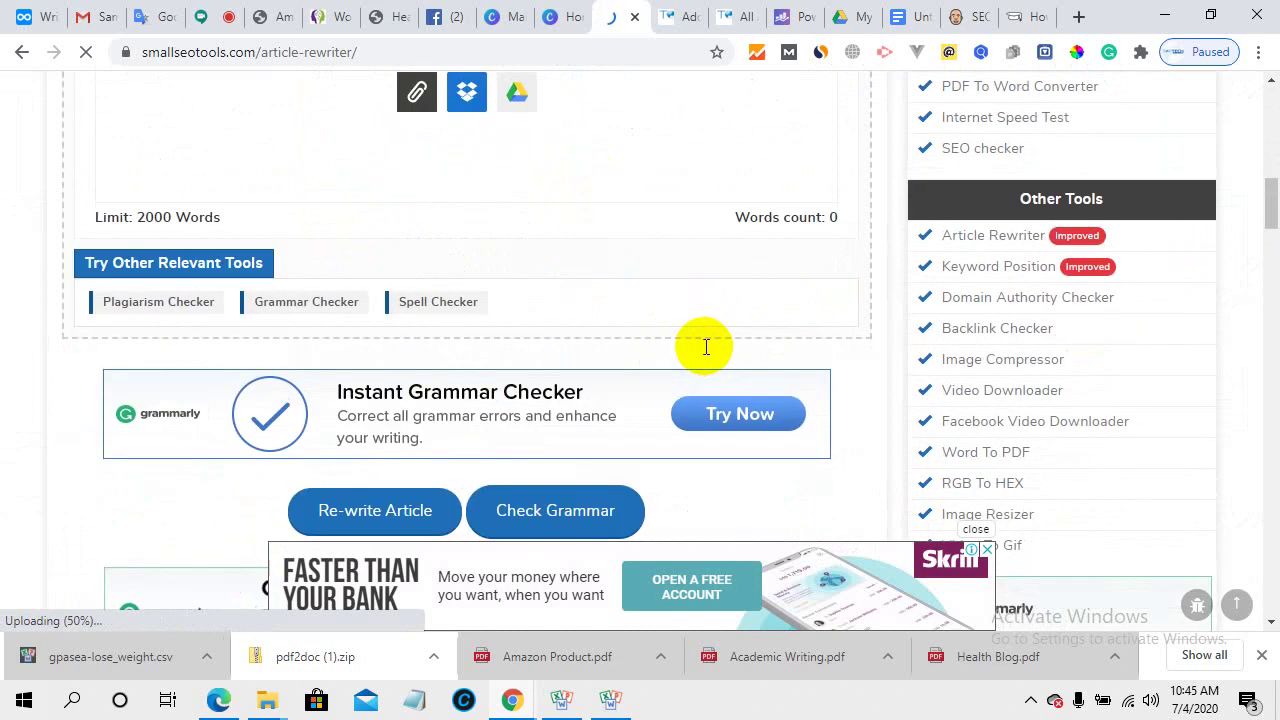
scroll(696, 359, "down", 3)
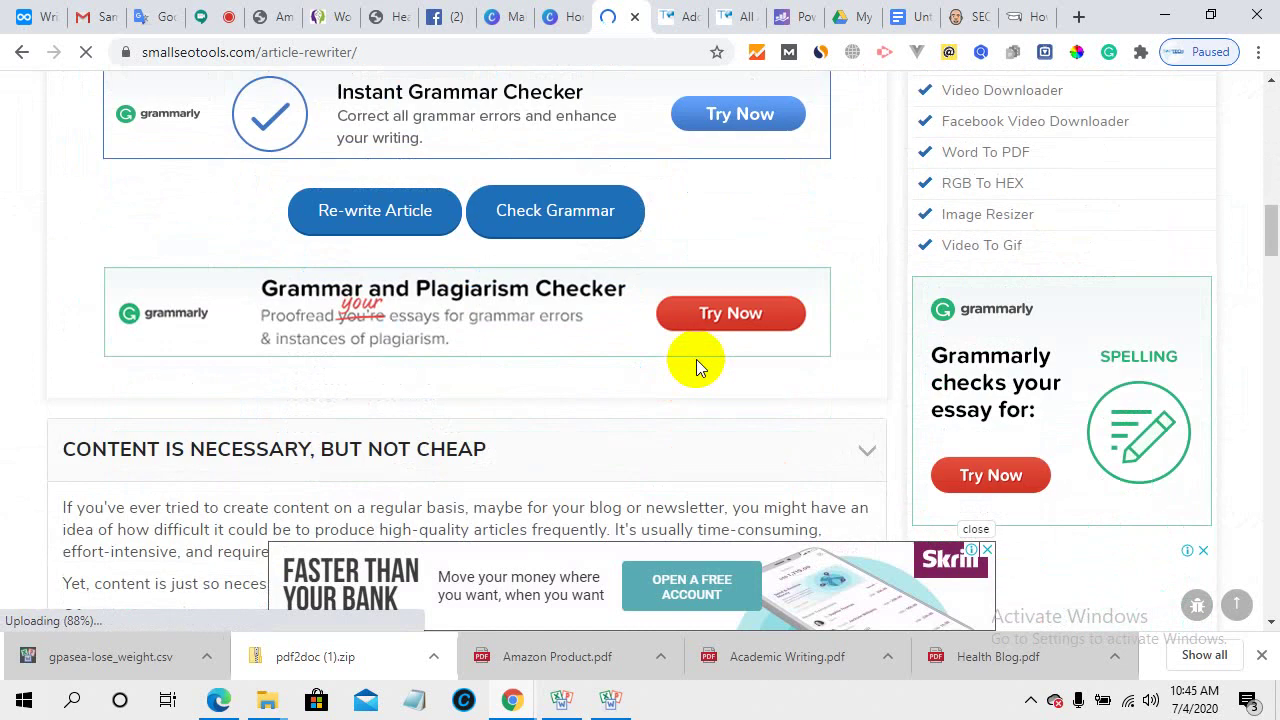
scroll(696, 359, "up", 2)
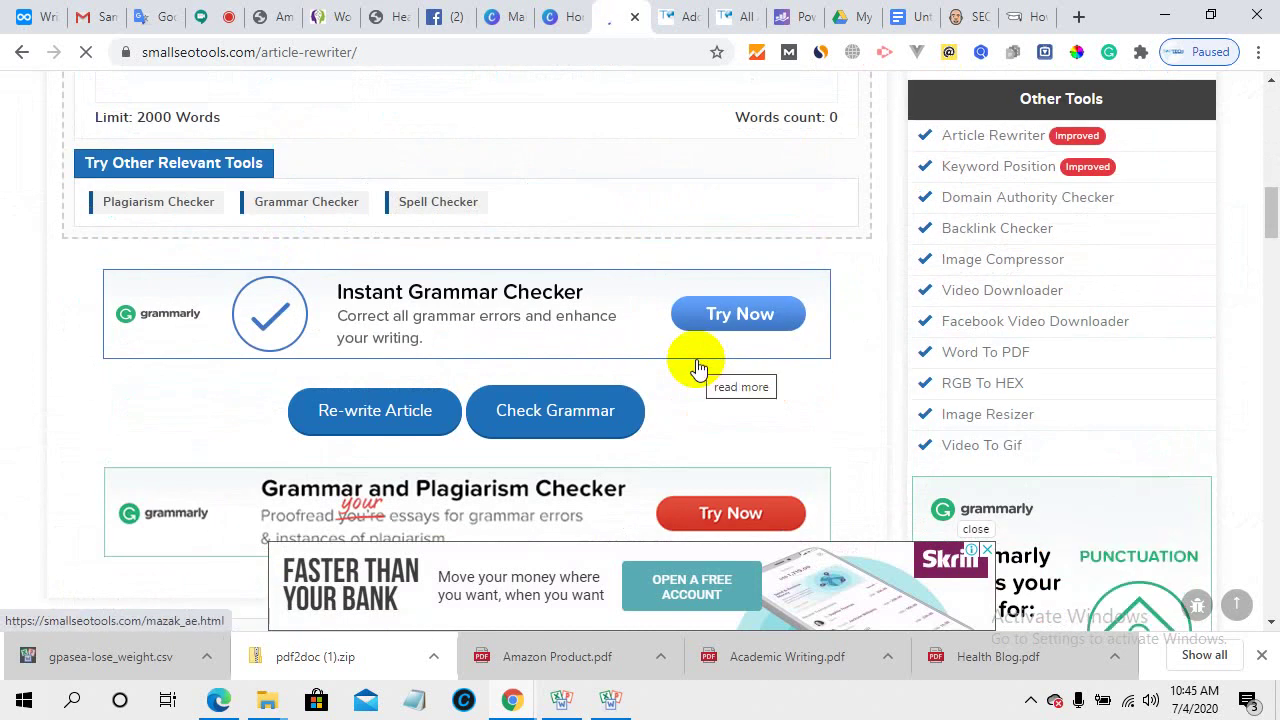
scroll(350, 285, "up", 5)
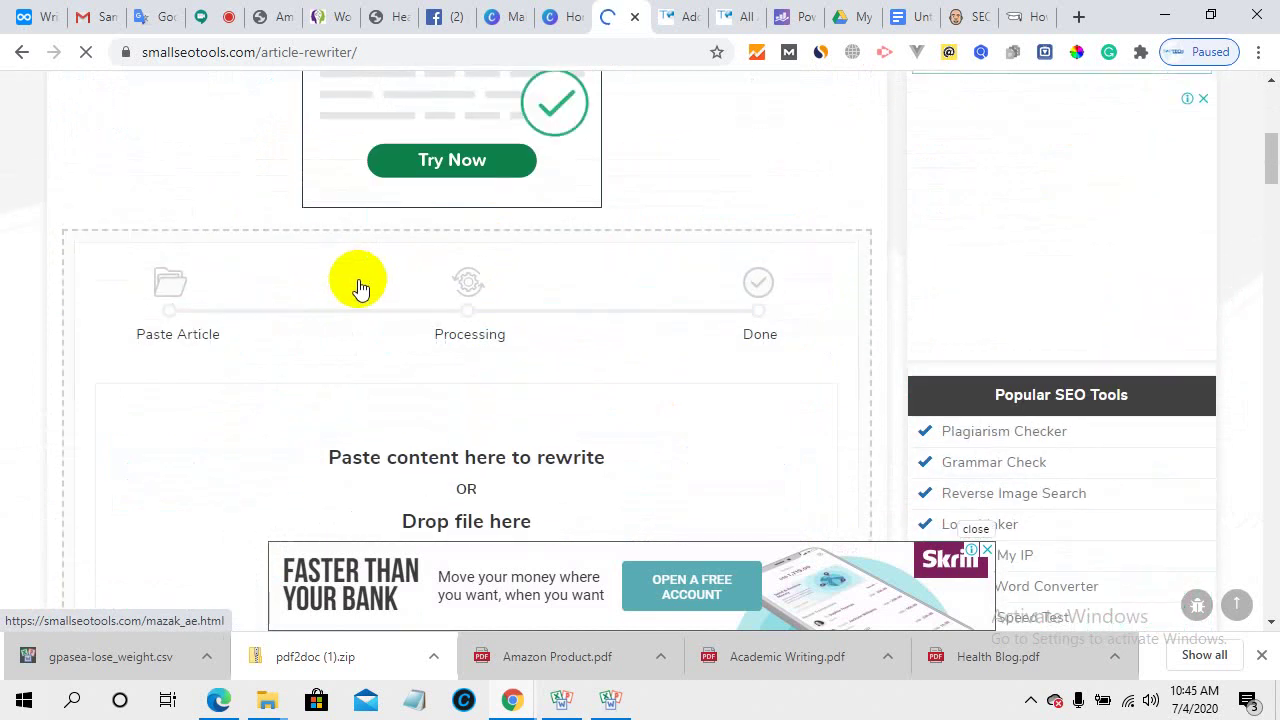
scroll(474, 332, "up", 3)
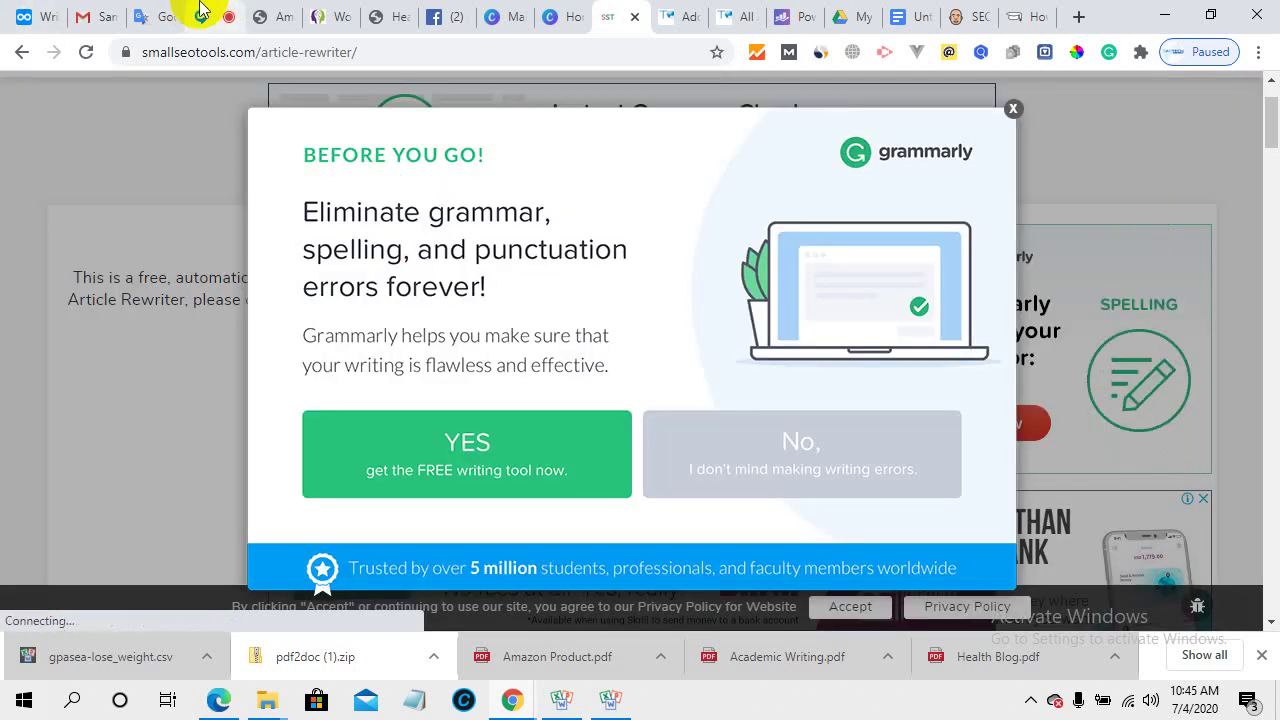
left_click(199, 14)
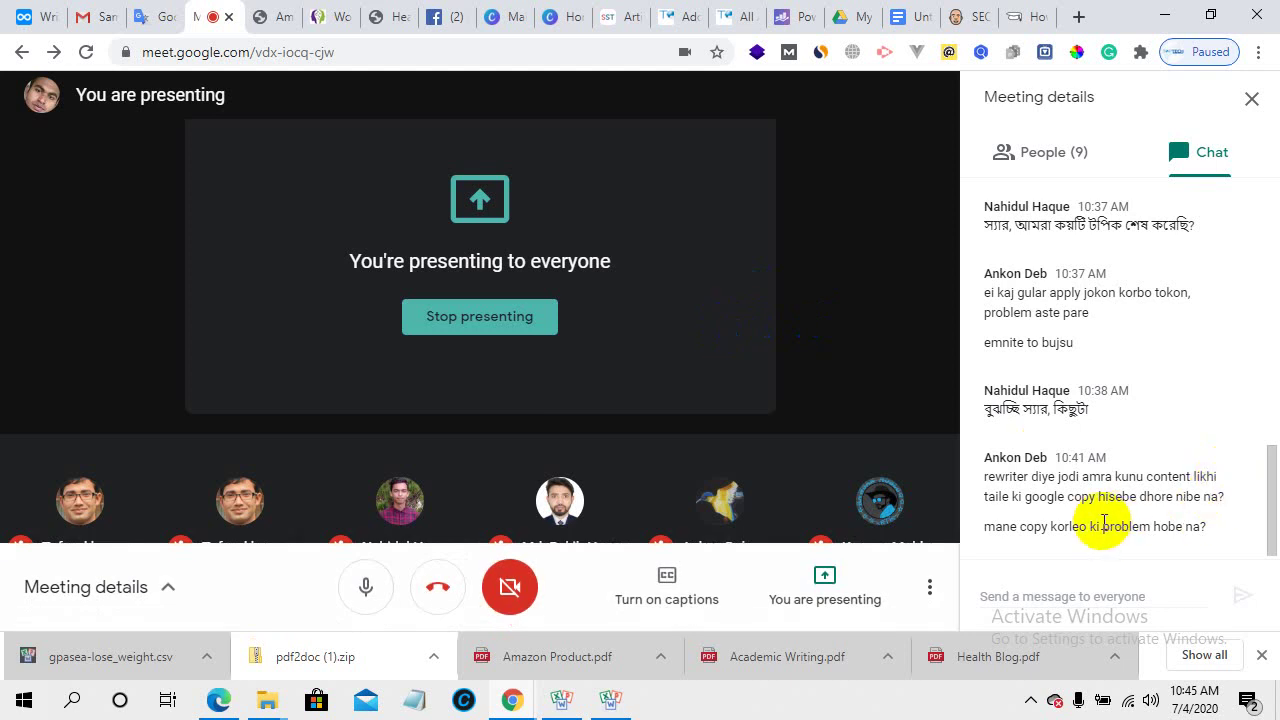
left_click(38, 12)
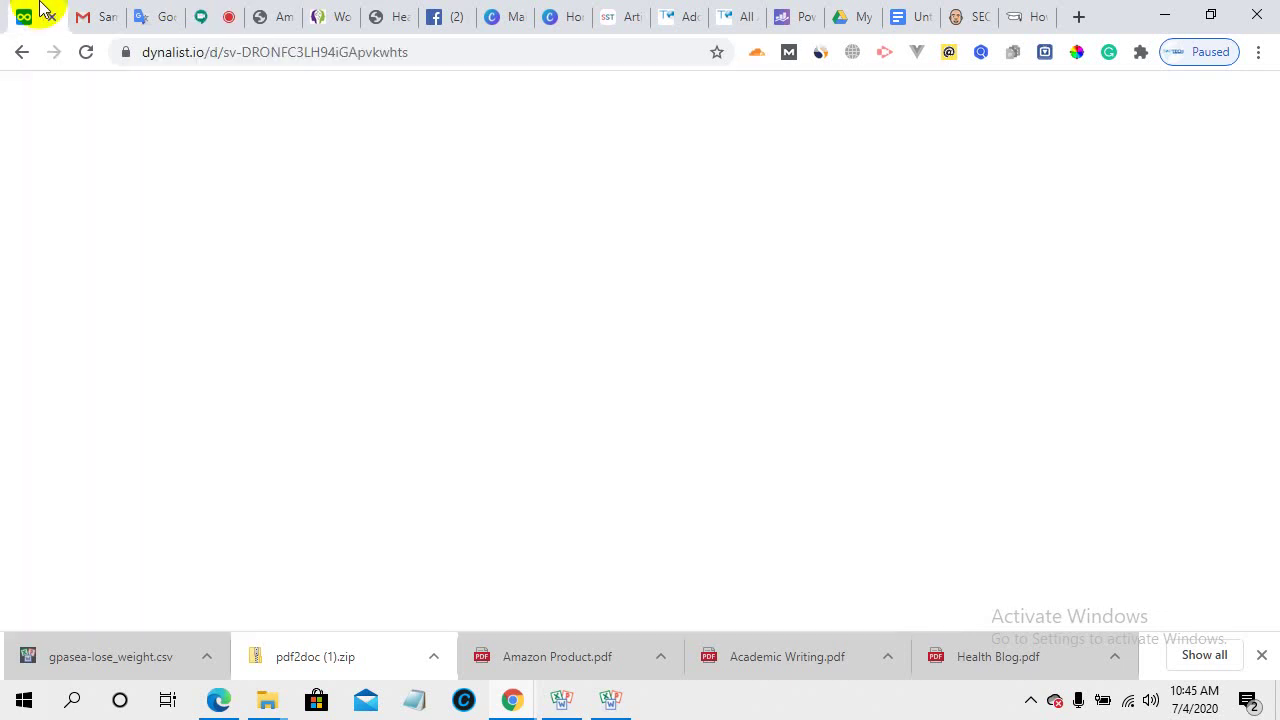
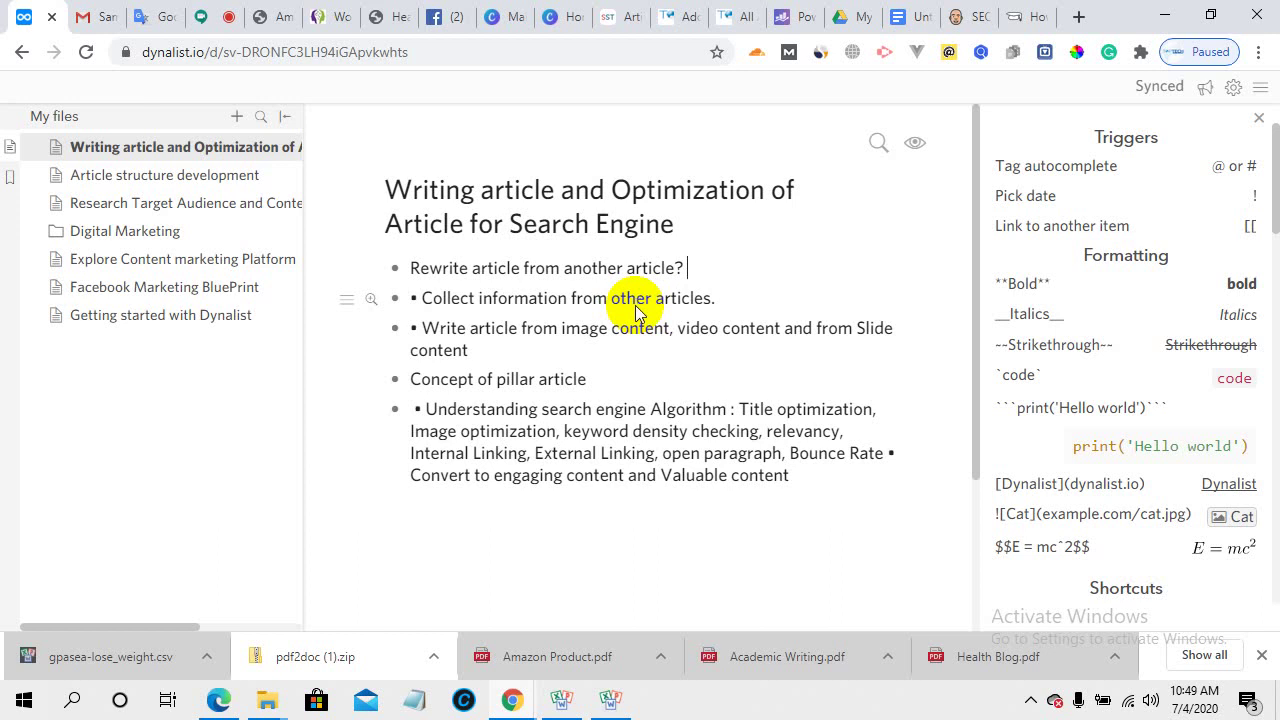
- Select the Conclusion heading in the weight-loss draft and start inserting a link on it
left_click(668, 14)
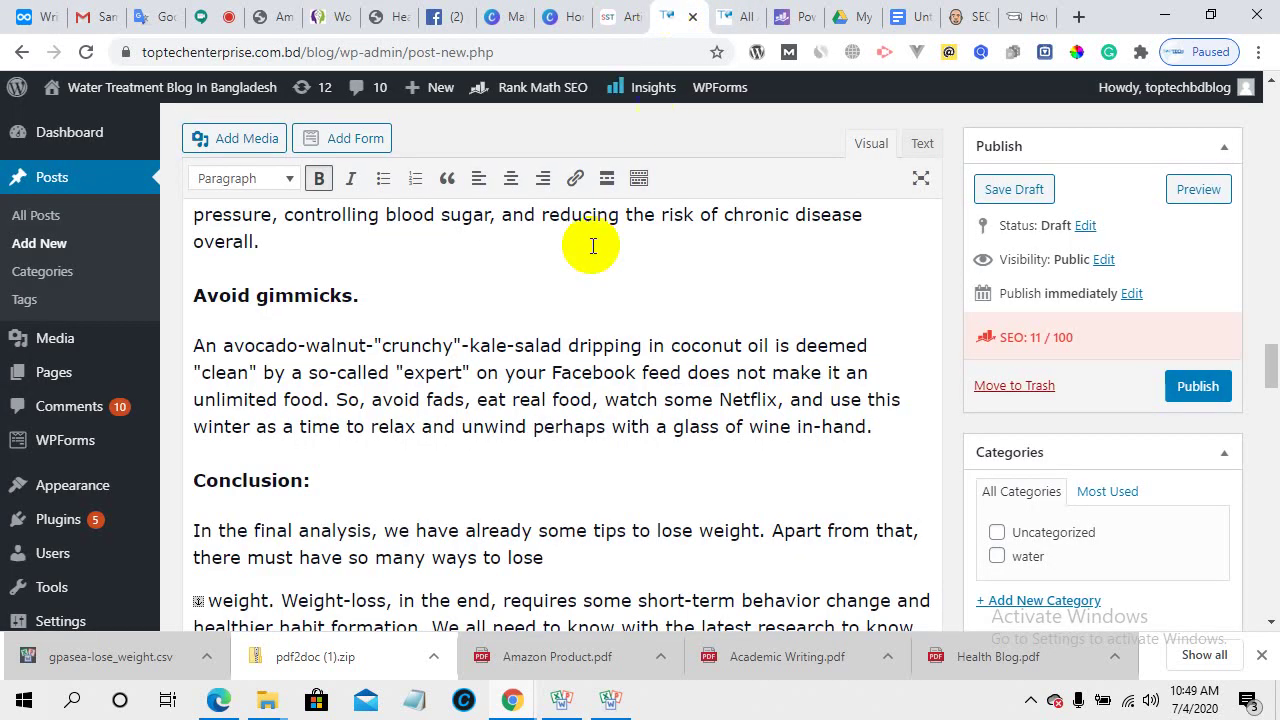
scroll(229, 277, "down", 2)
left_click_drag(303, 280, 157, 266)
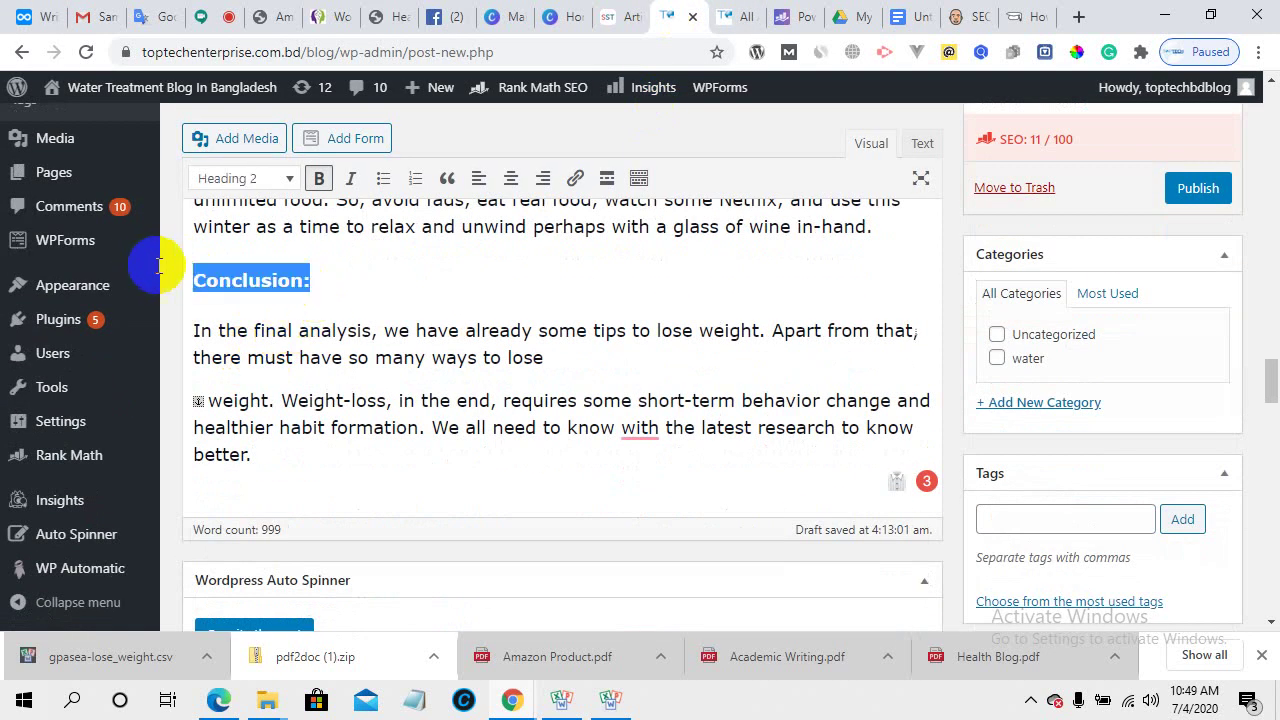
left_click(572, 181)
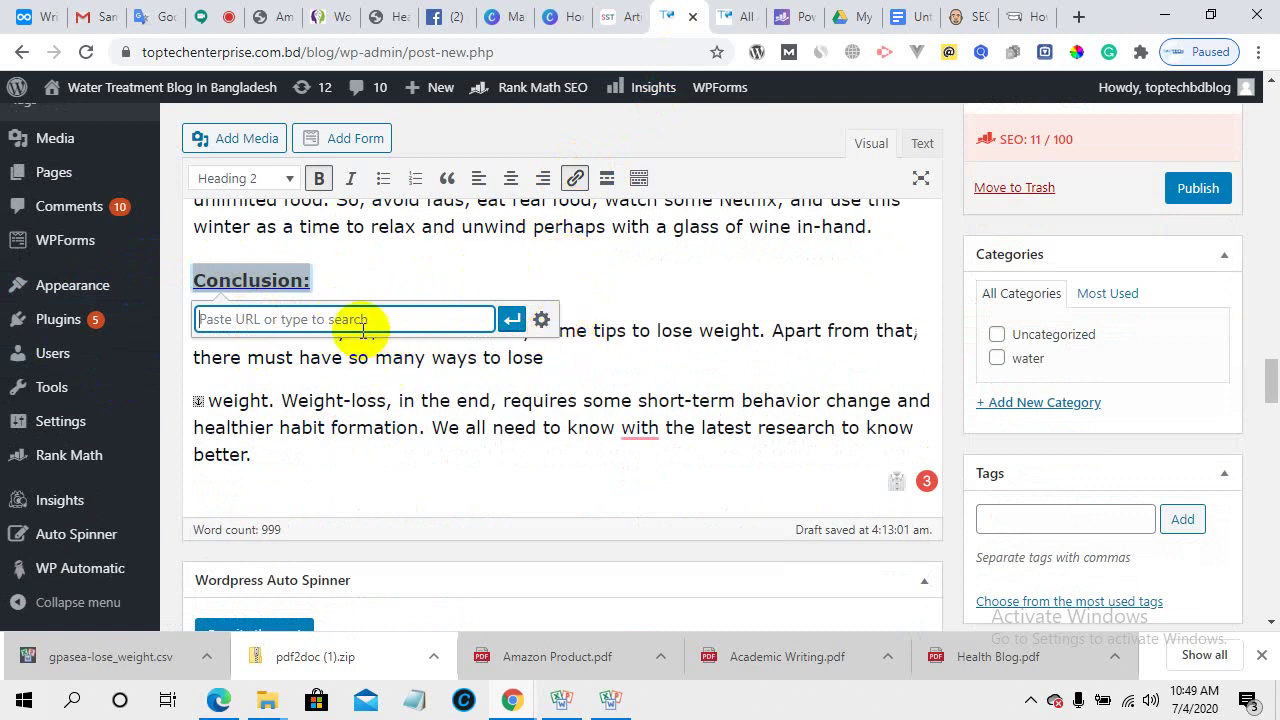
- Check the Dynalist article notes, then come back to the WordPress post draft
mouse_move(113, 420)
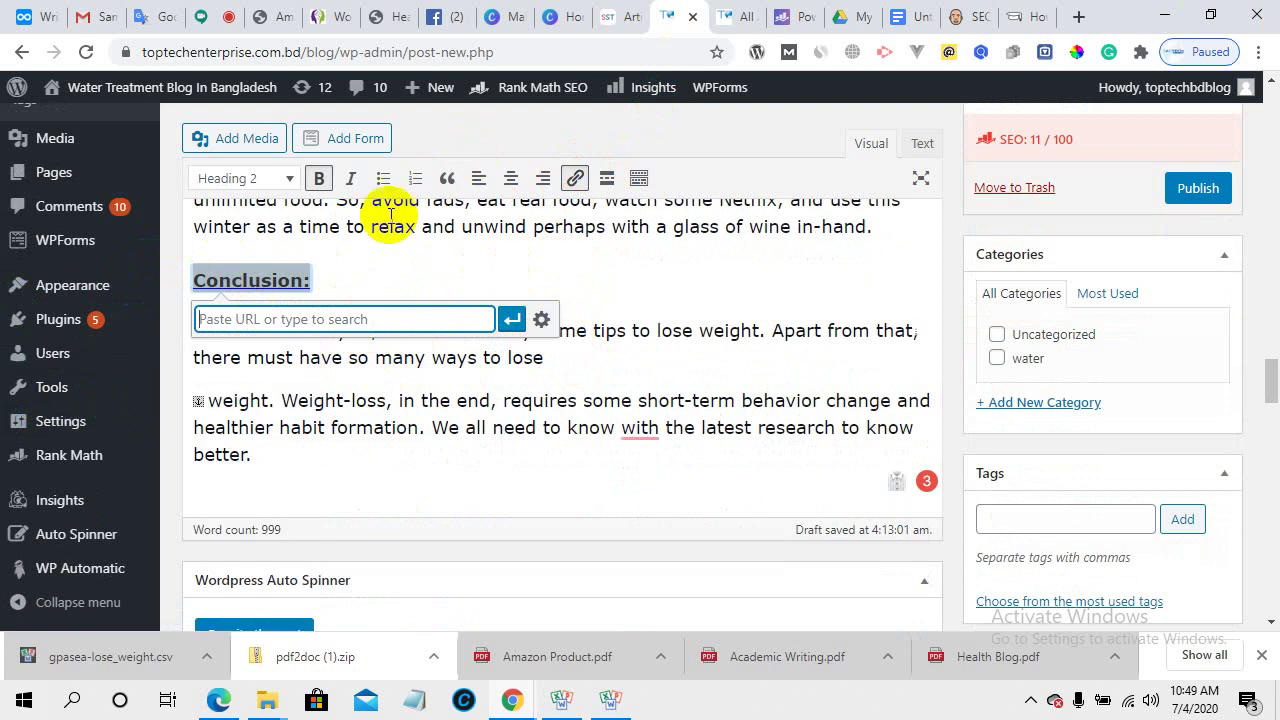
left_click(43, 8)
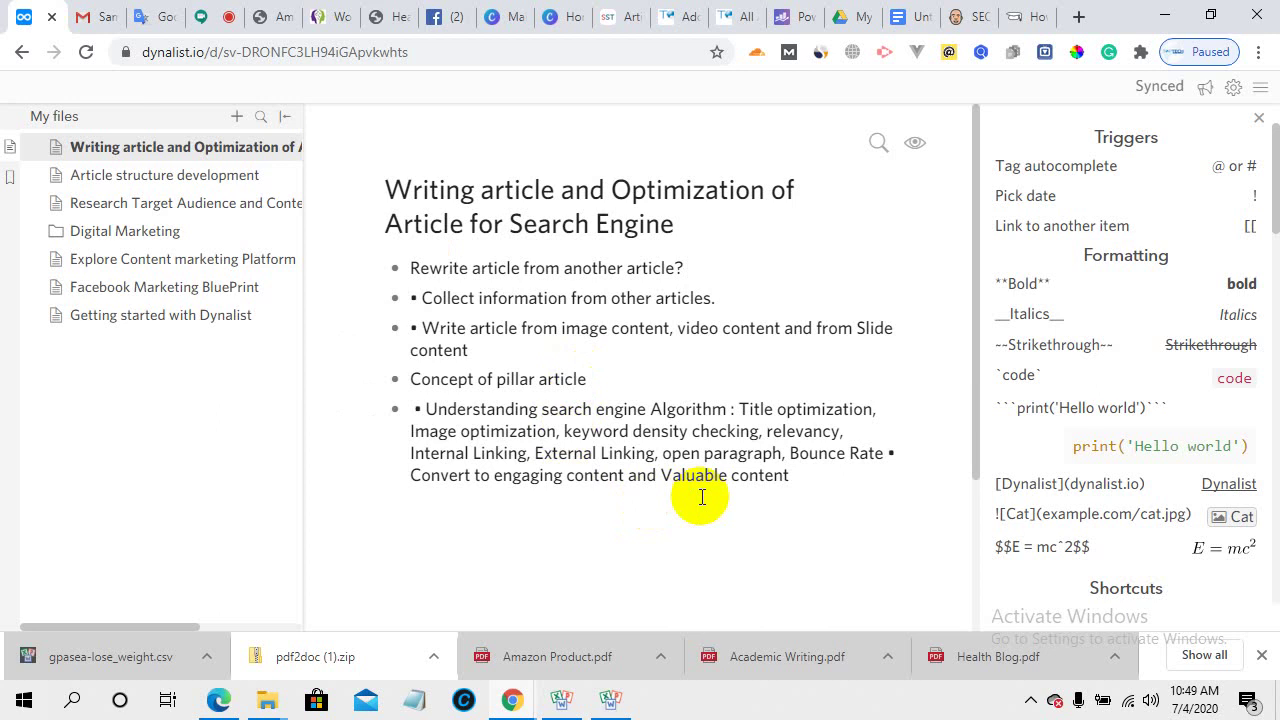
left_click(697, 14)
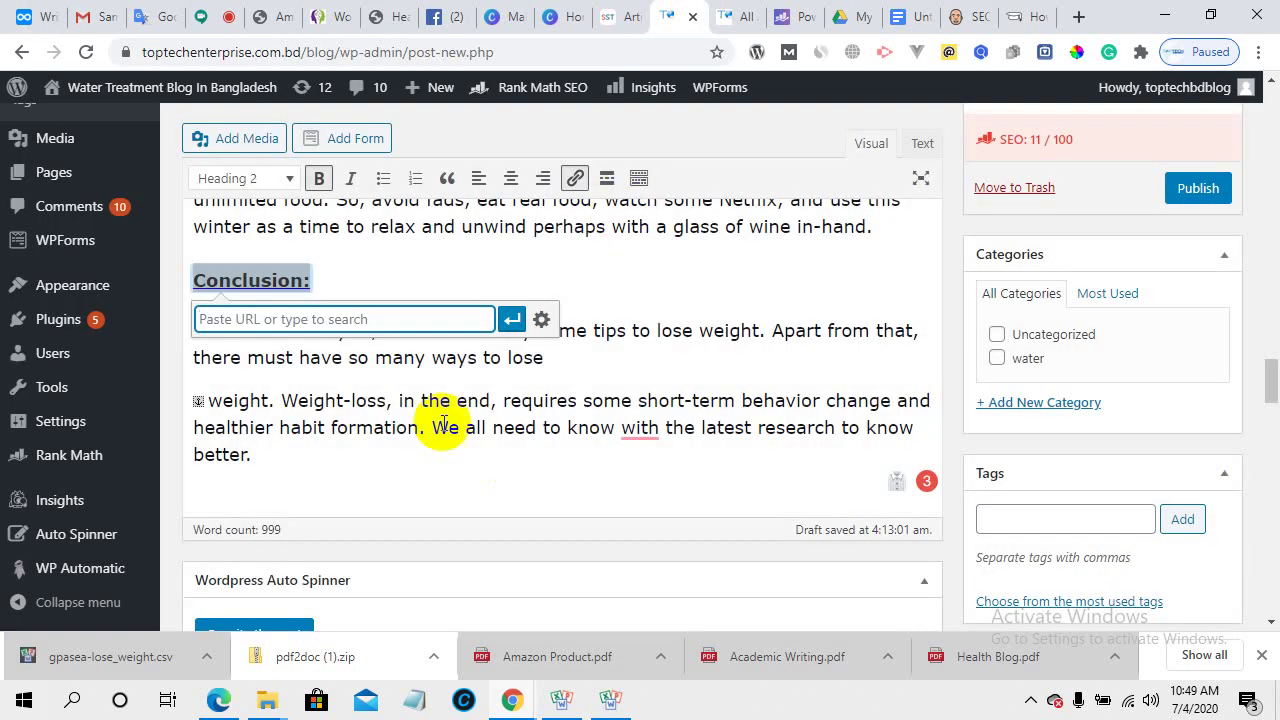
scroll(440, 410, "up", 2)
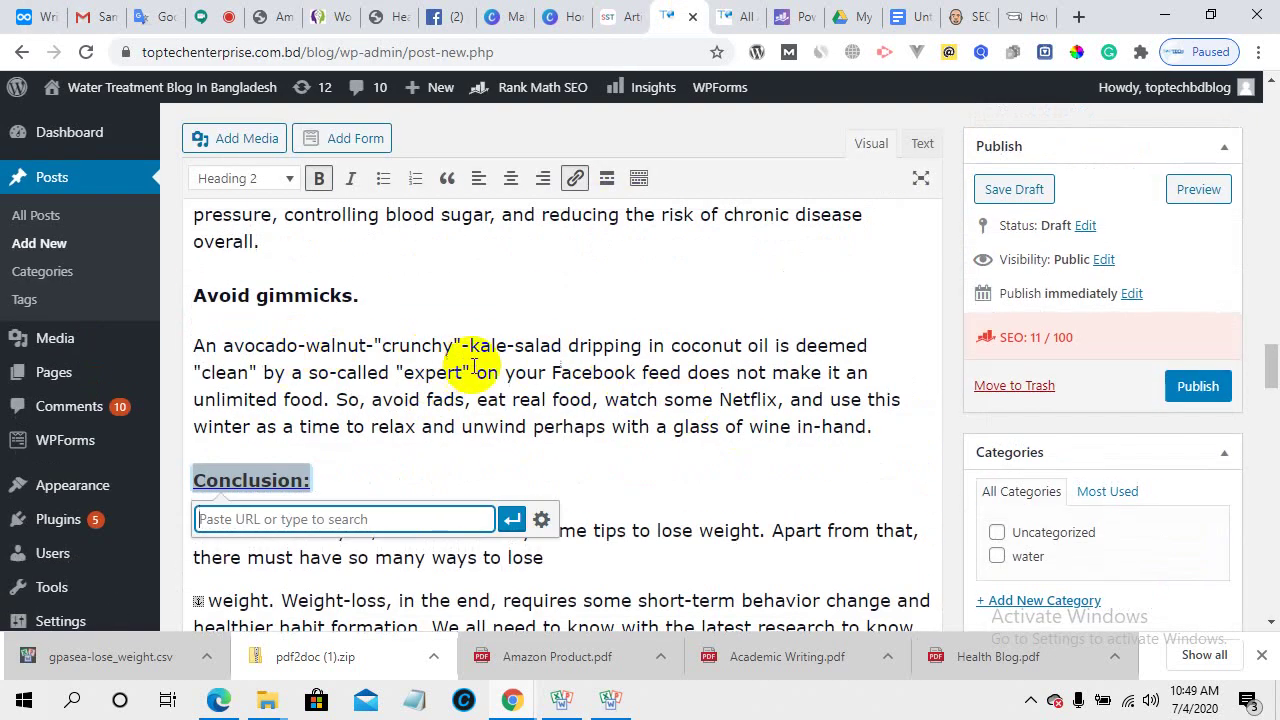
- Switch to the Dynalist page 'Writing article and Optimization of Article for Search Engine'
left_click(35, 16)
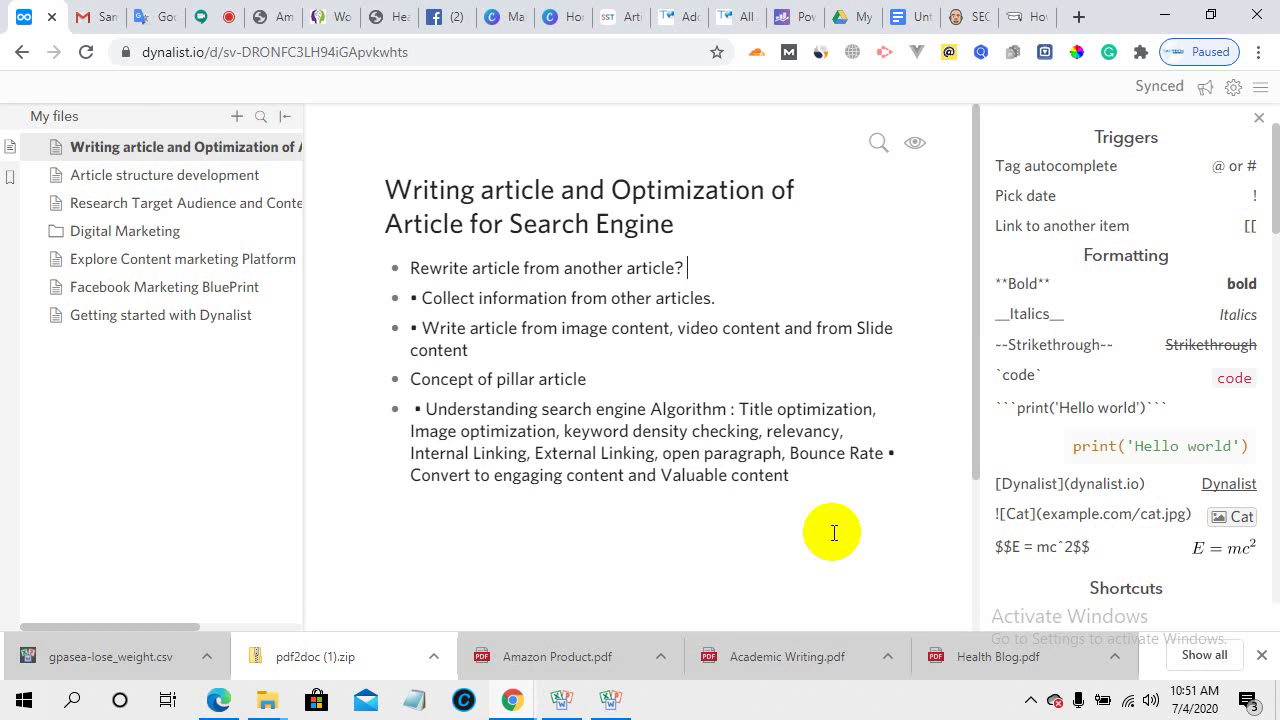
- Admit the waiting person into the Meet call and show the 8-person participant list
left_click(210, 15)
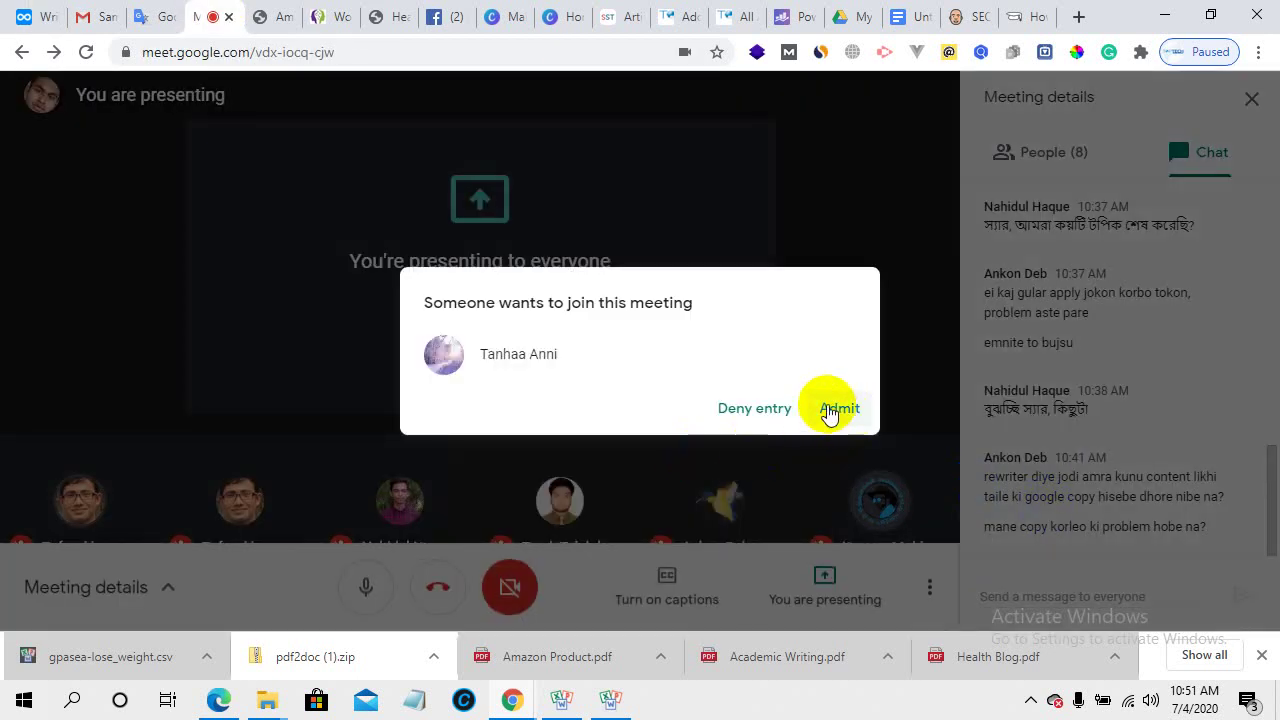
left_click(838, 408)
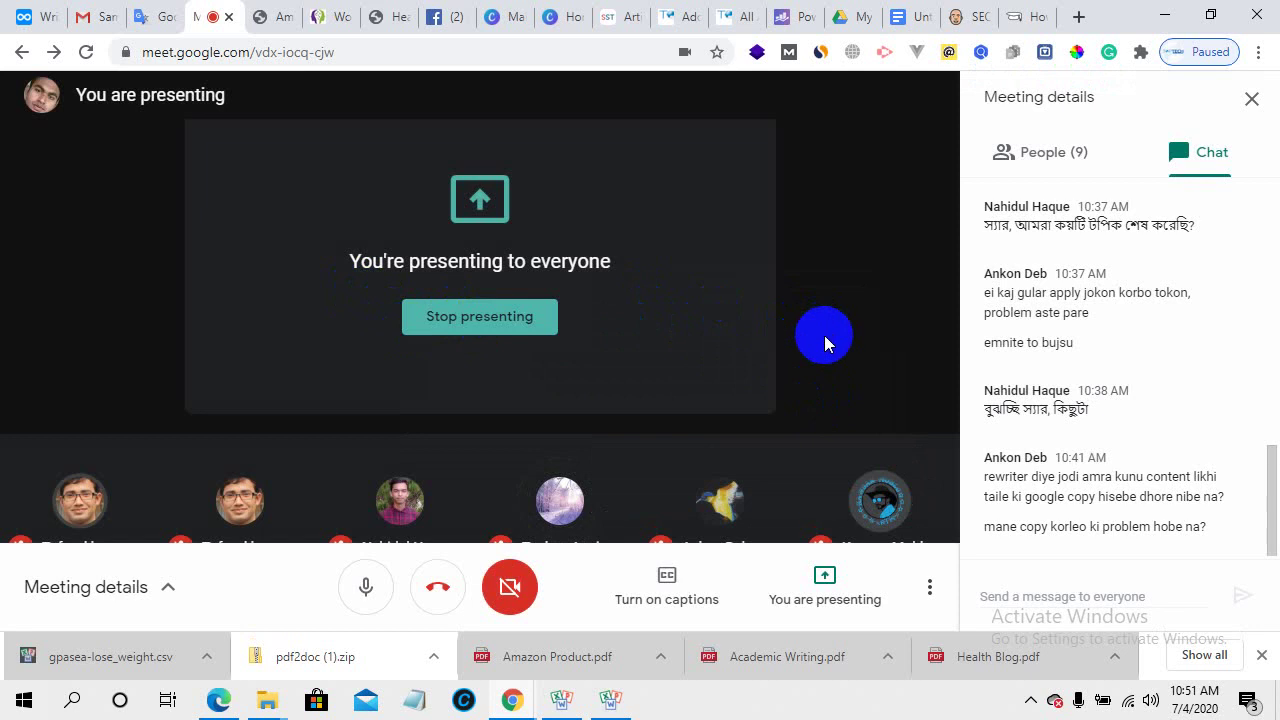
left_click(1047, 168)
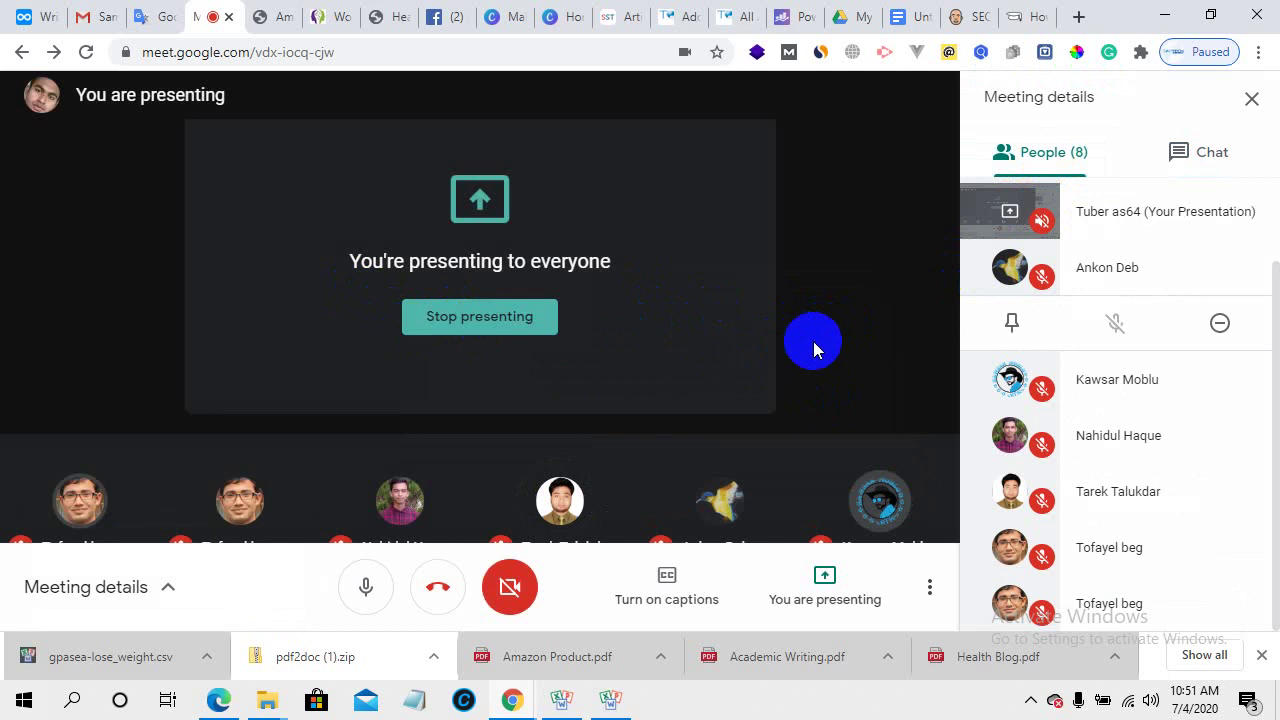
- Go back to the Dynalist outline on article writing and optimization
left_click(40, 16)
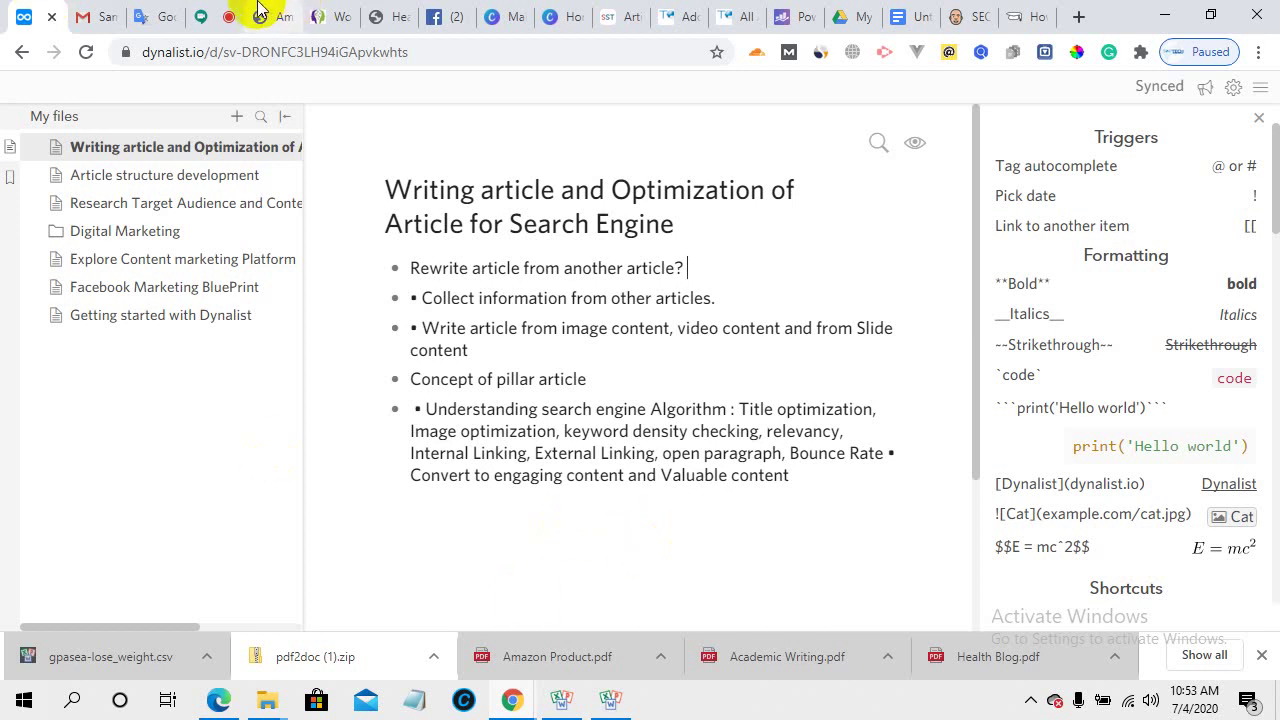
left_click(200, 14)
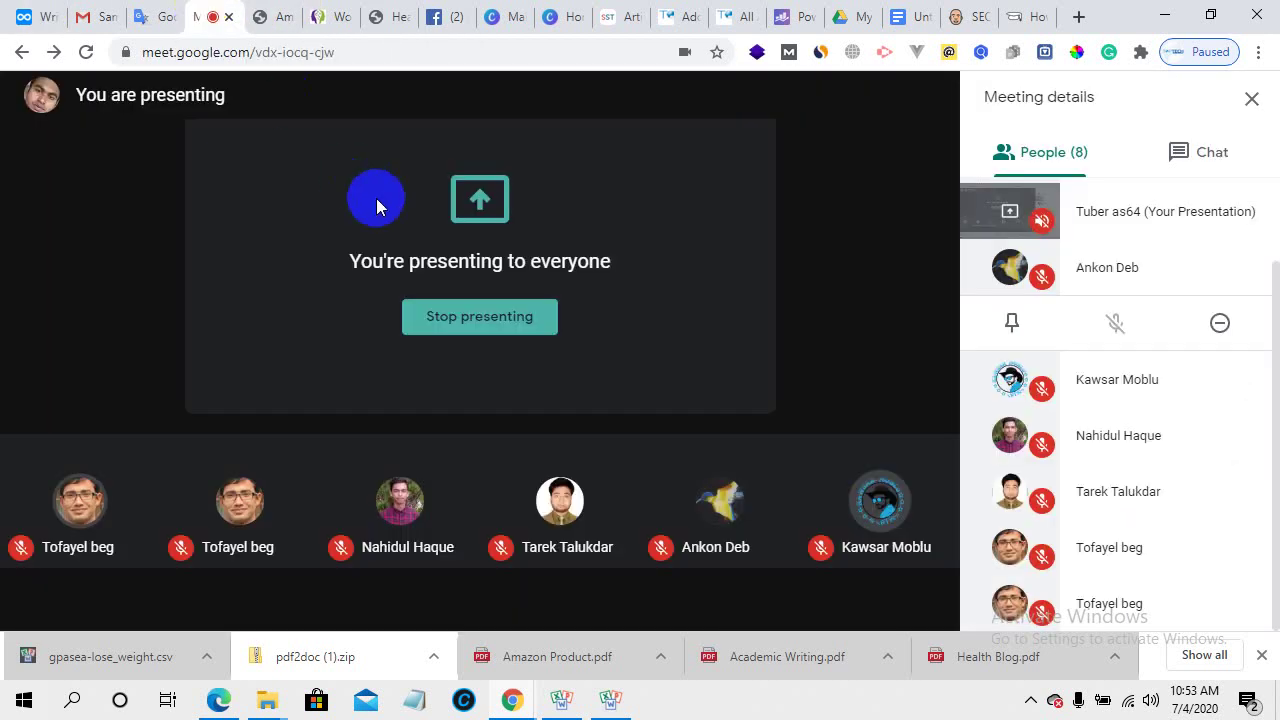
mouse_move(386, 212)
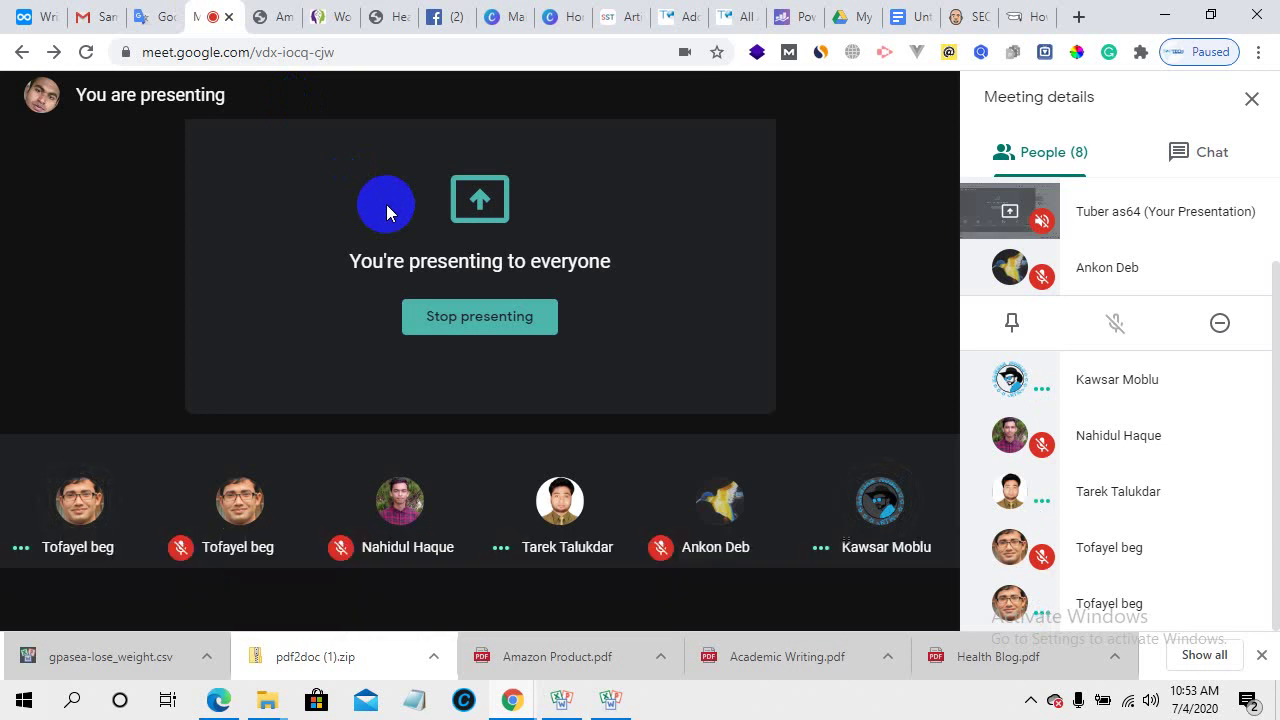
left_click(33, 10)
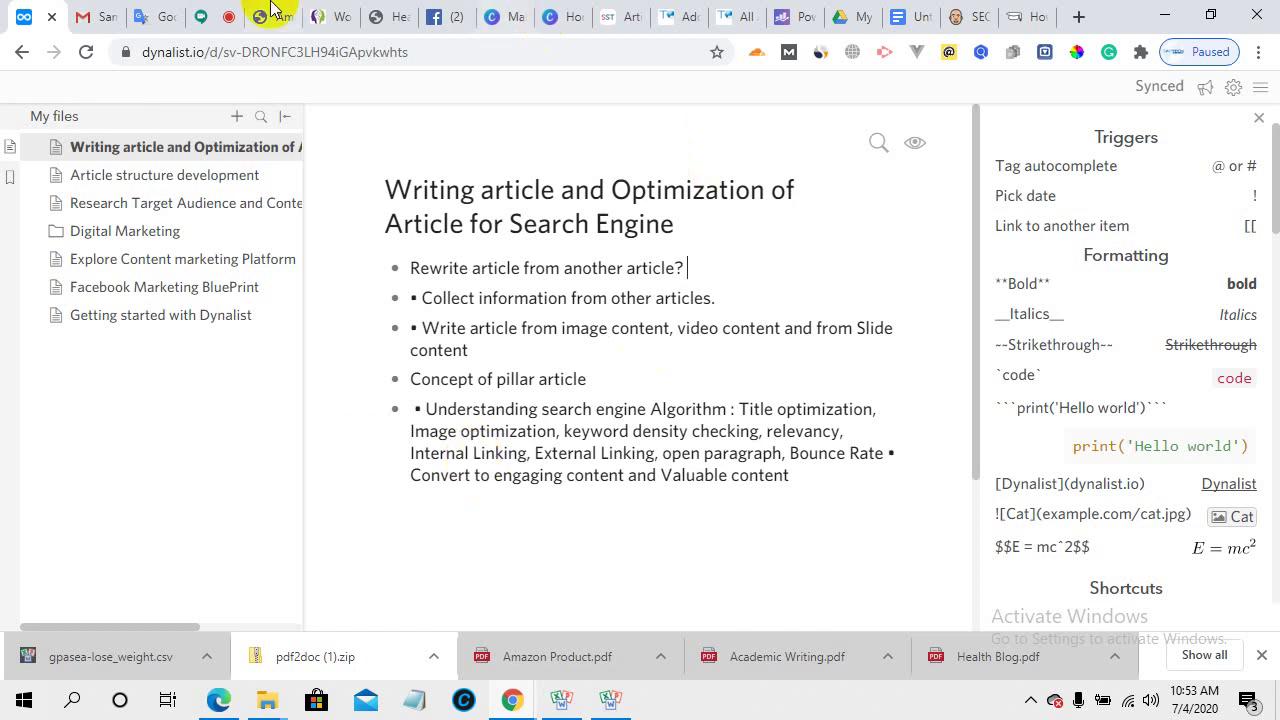
left_click(205, 17)
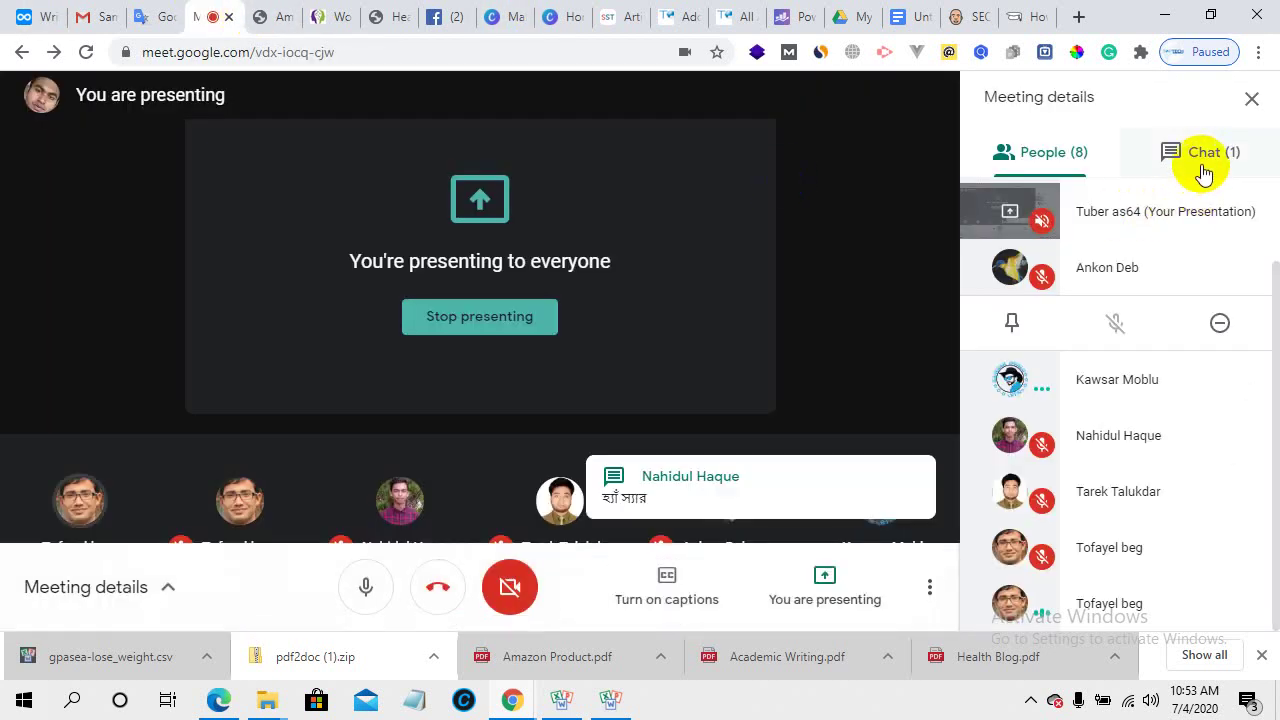
left_click(1201, 165)
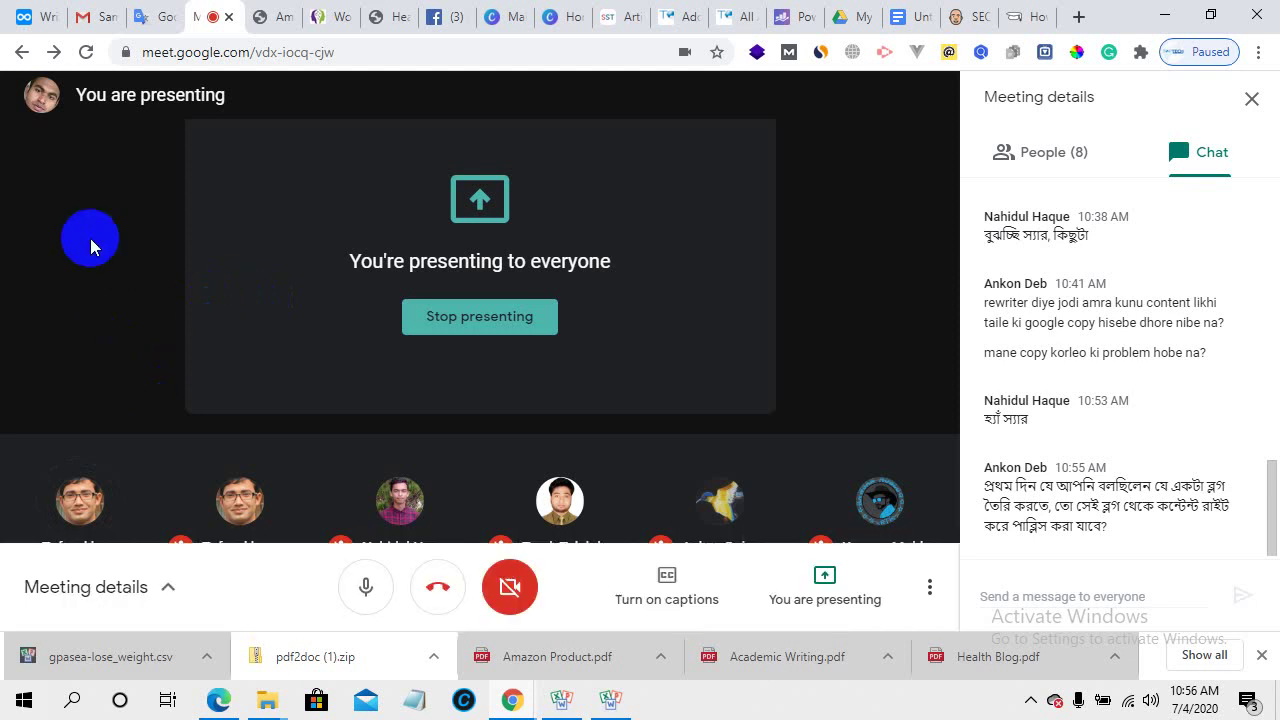
left_click(28, 12)
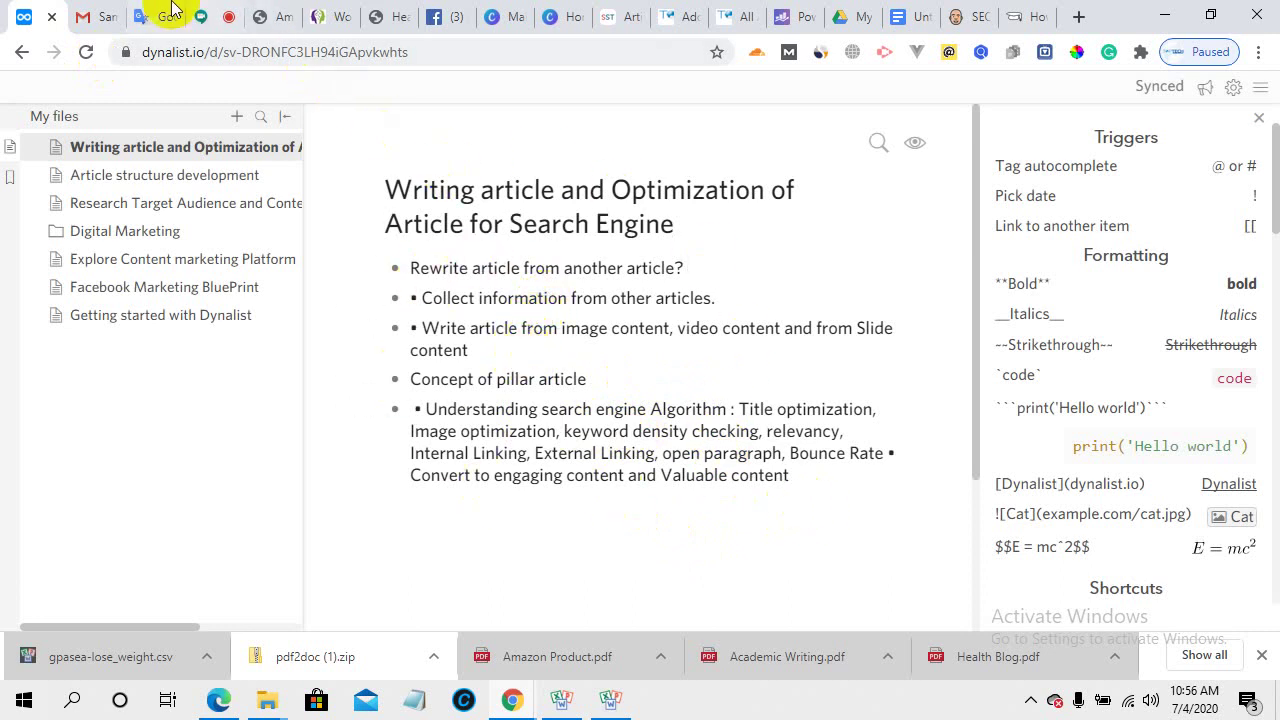
left_click(206, 12)
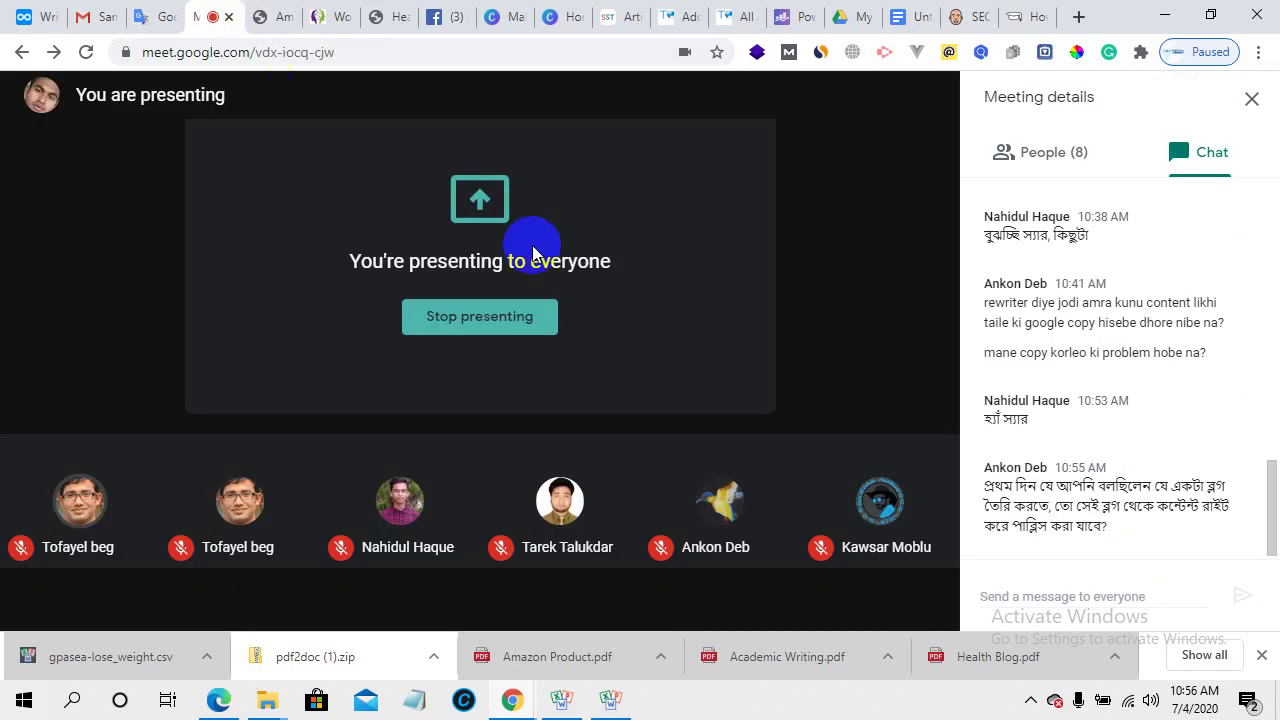
- Read the new chat question about working on Zazzle, then return to the 8-person participant list
left_click(1025, 163)
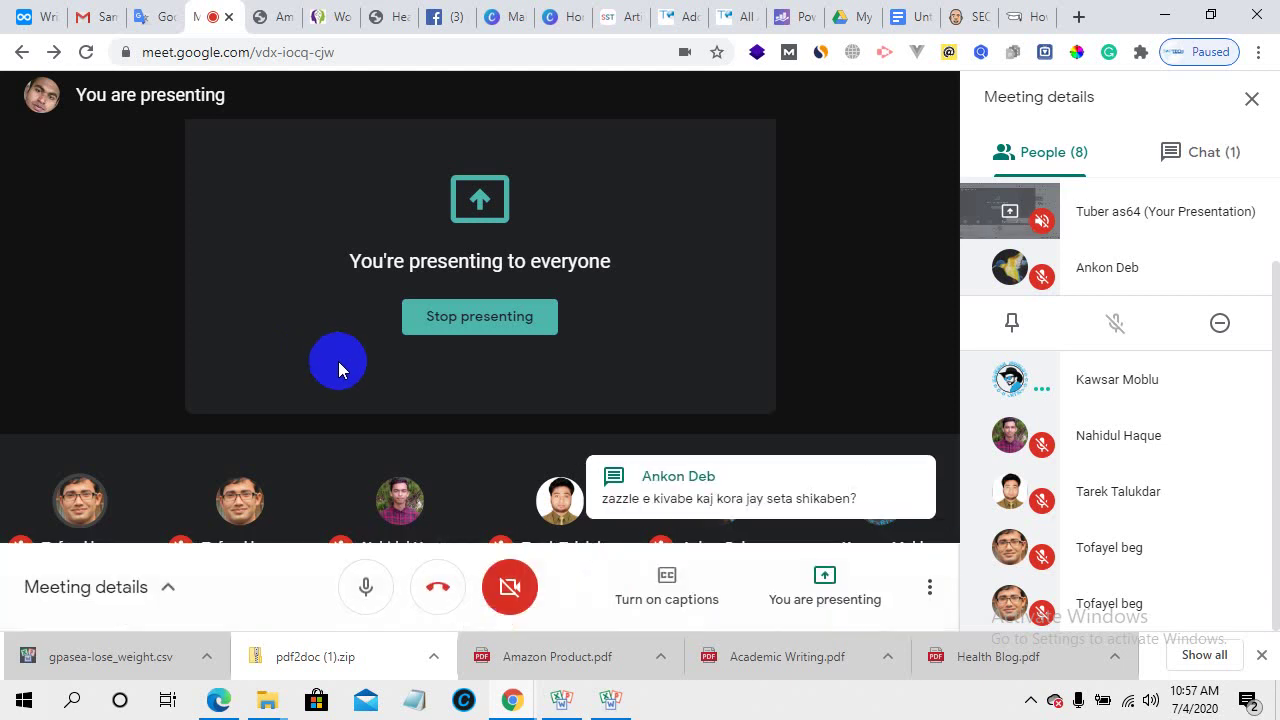
left_click(1155, 147)
scroll(1094, 421, "down", 1)
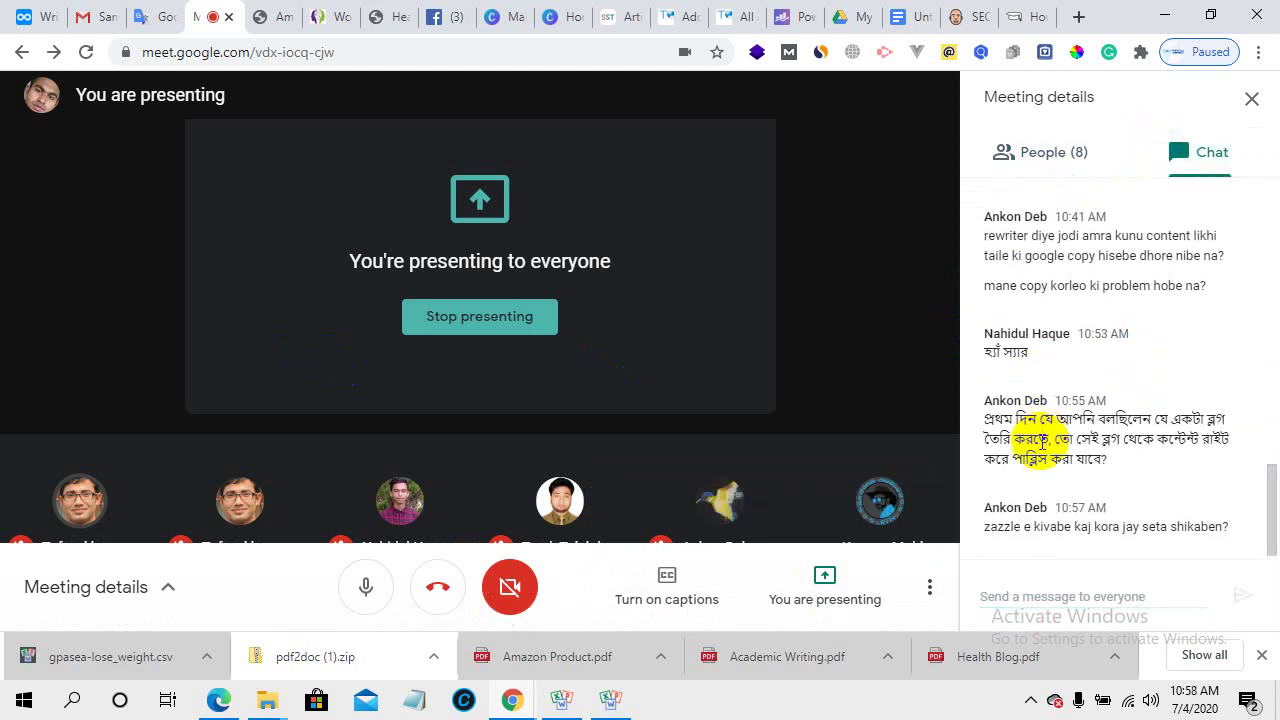
left_click(1028, 150)
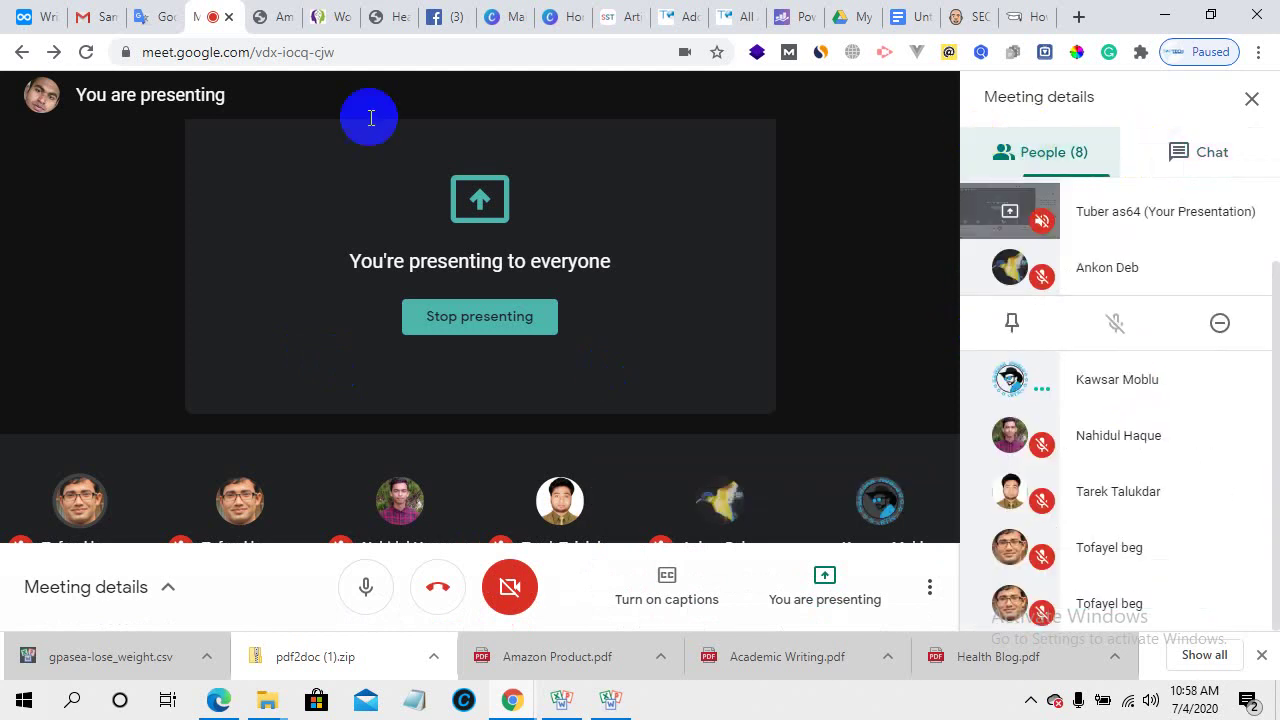
- Bring up the digital-marketing course PDF in Edge and scroll through it
left_click(38, 14)
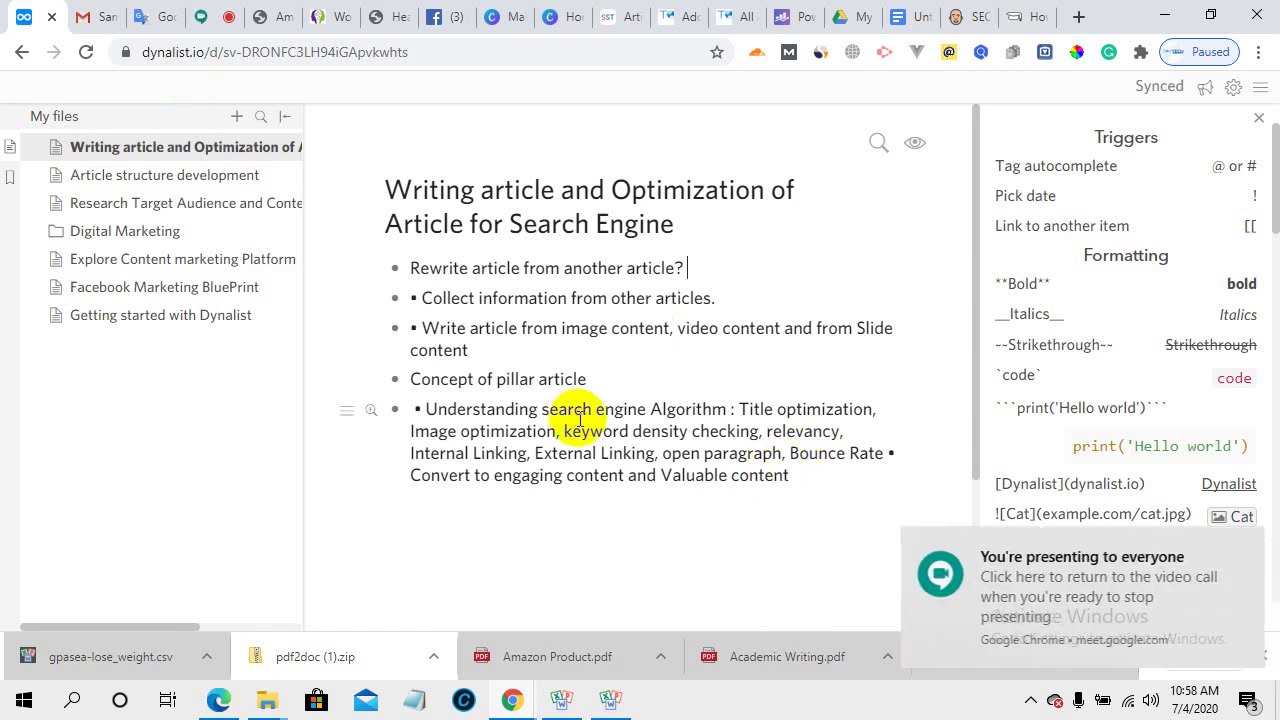
mouse_move(218, 695)
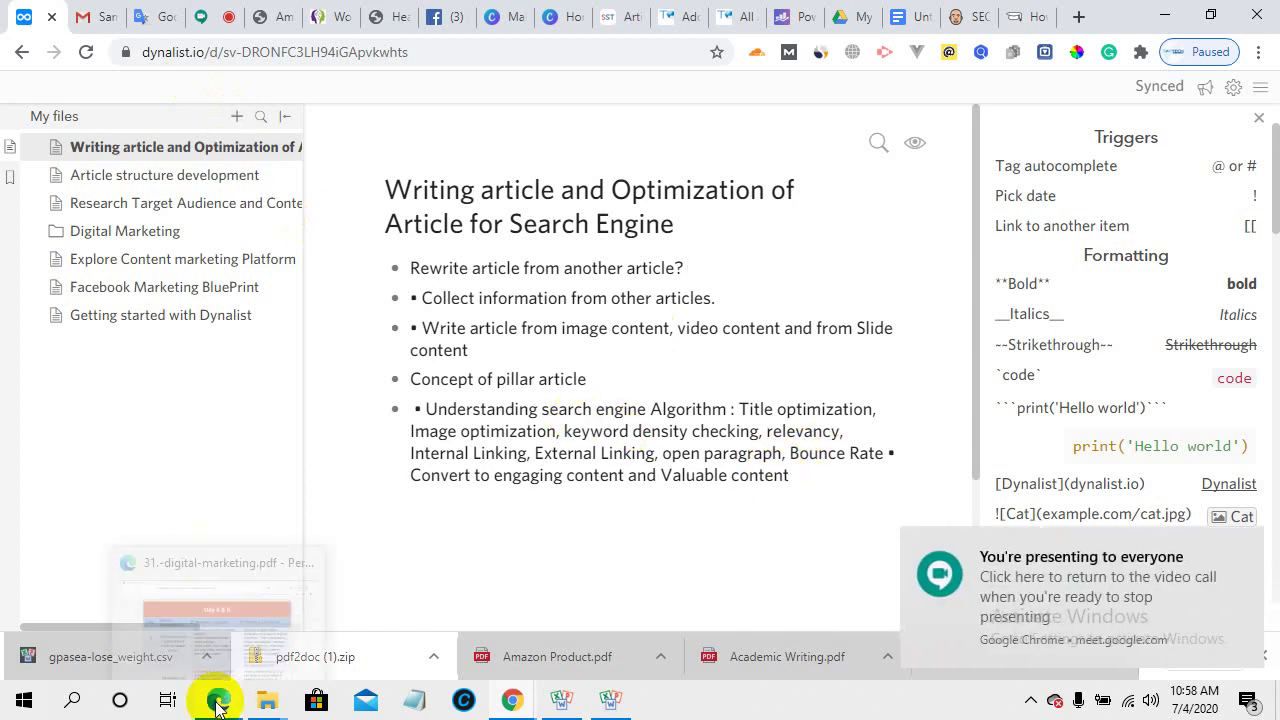
left_click(175, 605)
scroll(663, 380, "down", 5)
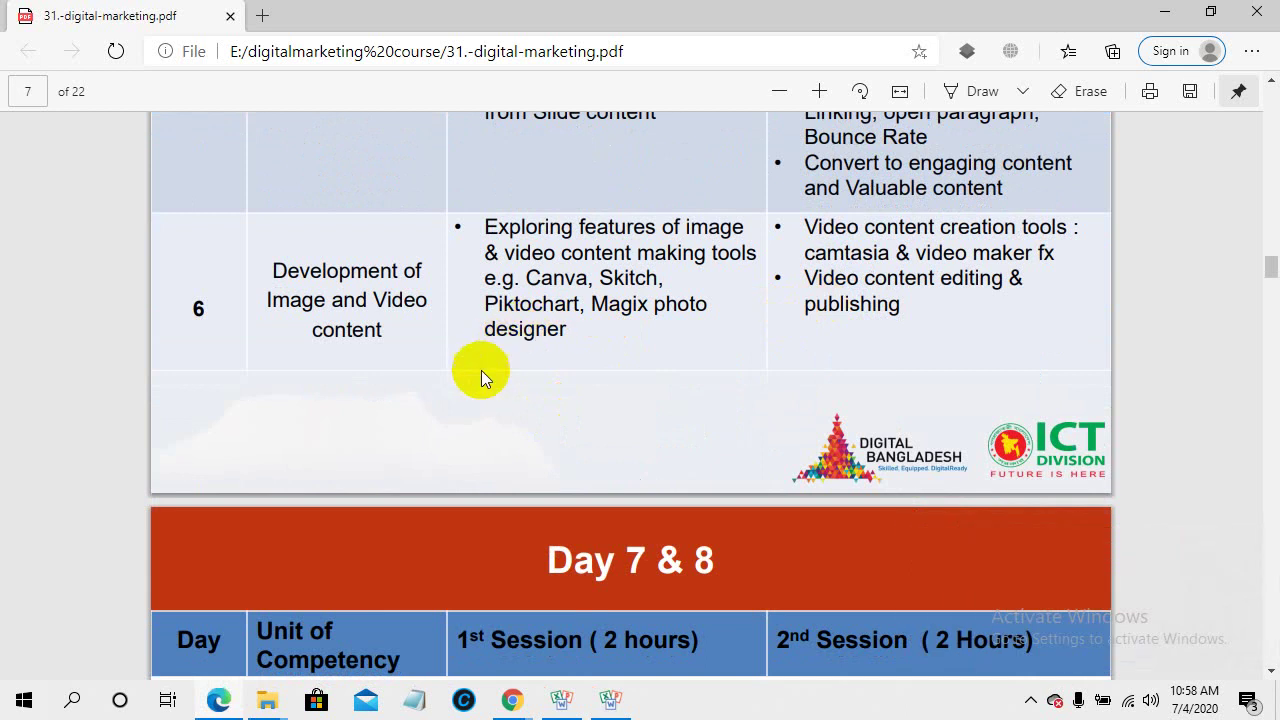
scroll(481, 371, "down", 3)
scroll(484, 390, "up", 3)
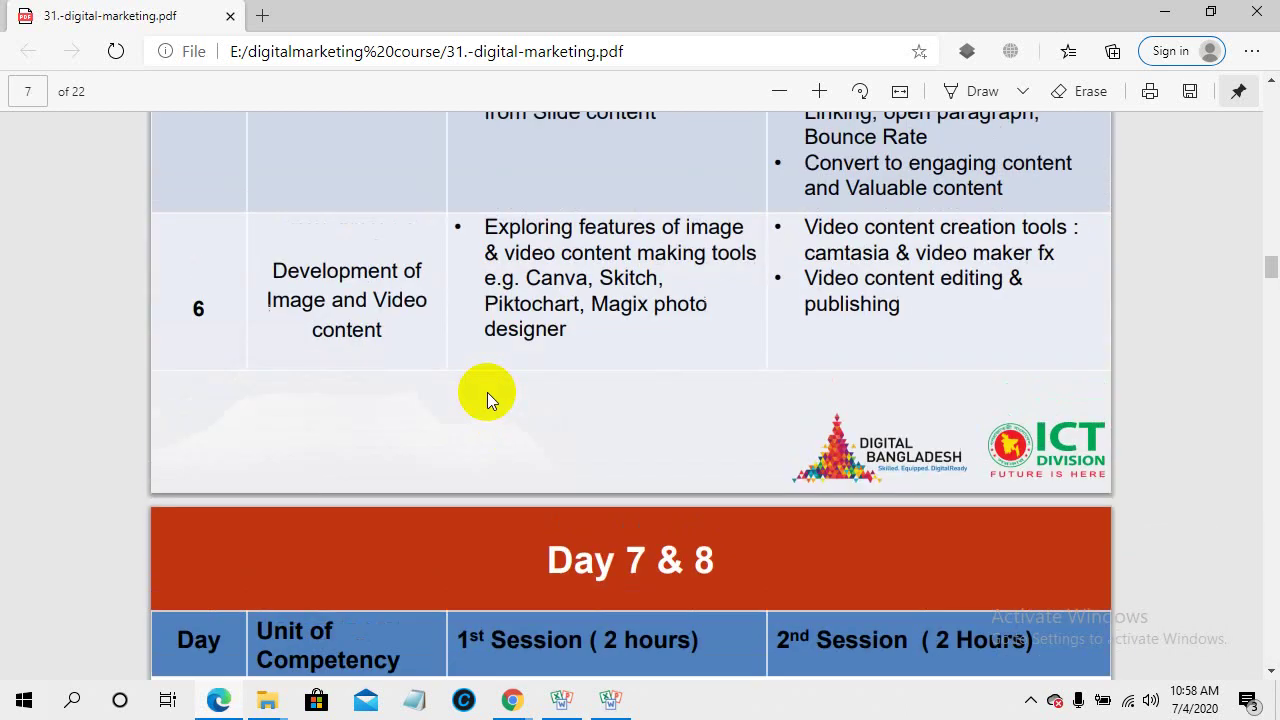
scroll(487, 400, "up", 3)
scroll(490, 402, "down", 2)
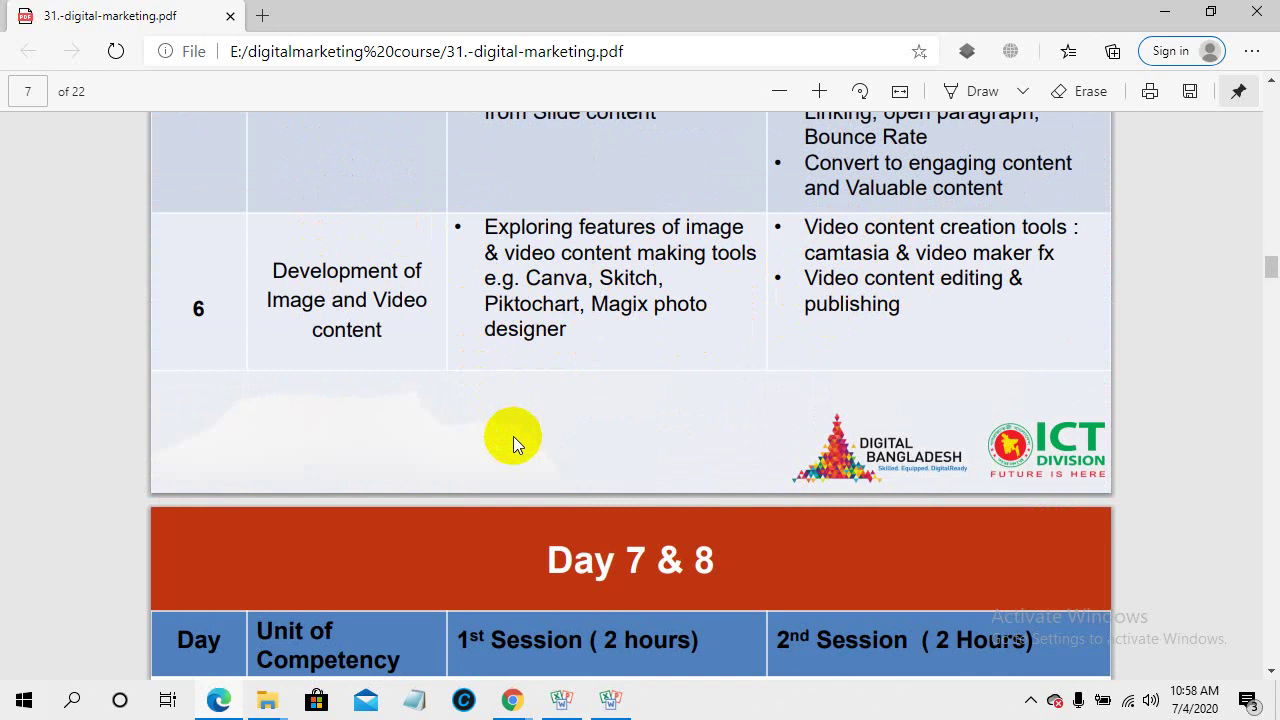
scroll(511, 440, "down", 3)
- Bring the Dynalist browser window forward and switch to the Google Meet call
mouse_move(514, 699)
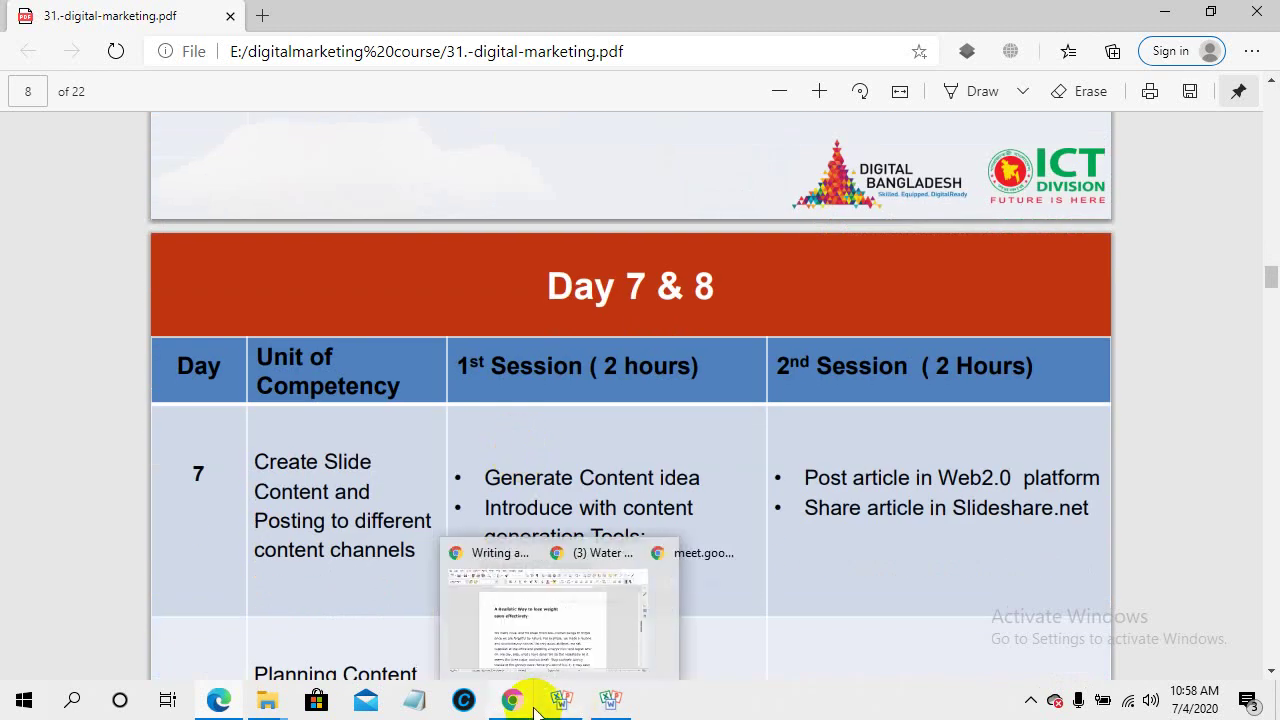
mouse_move(477, 624)
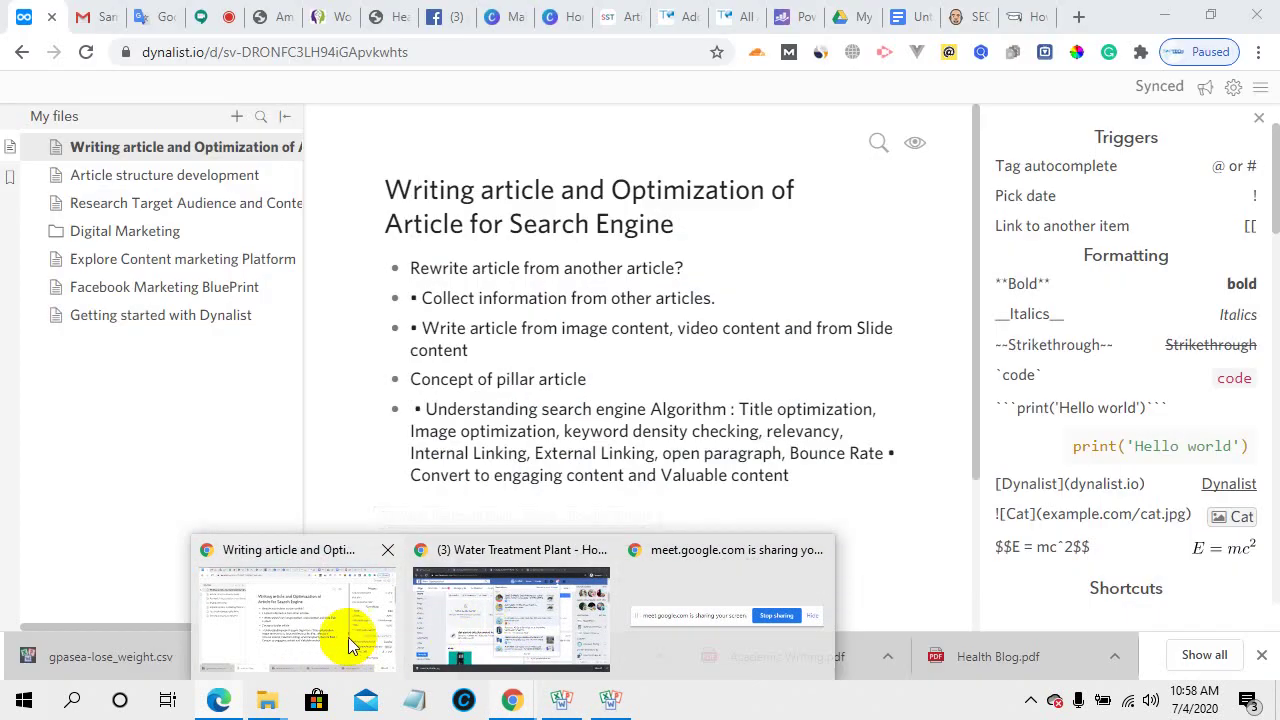
left_click(343, 630)
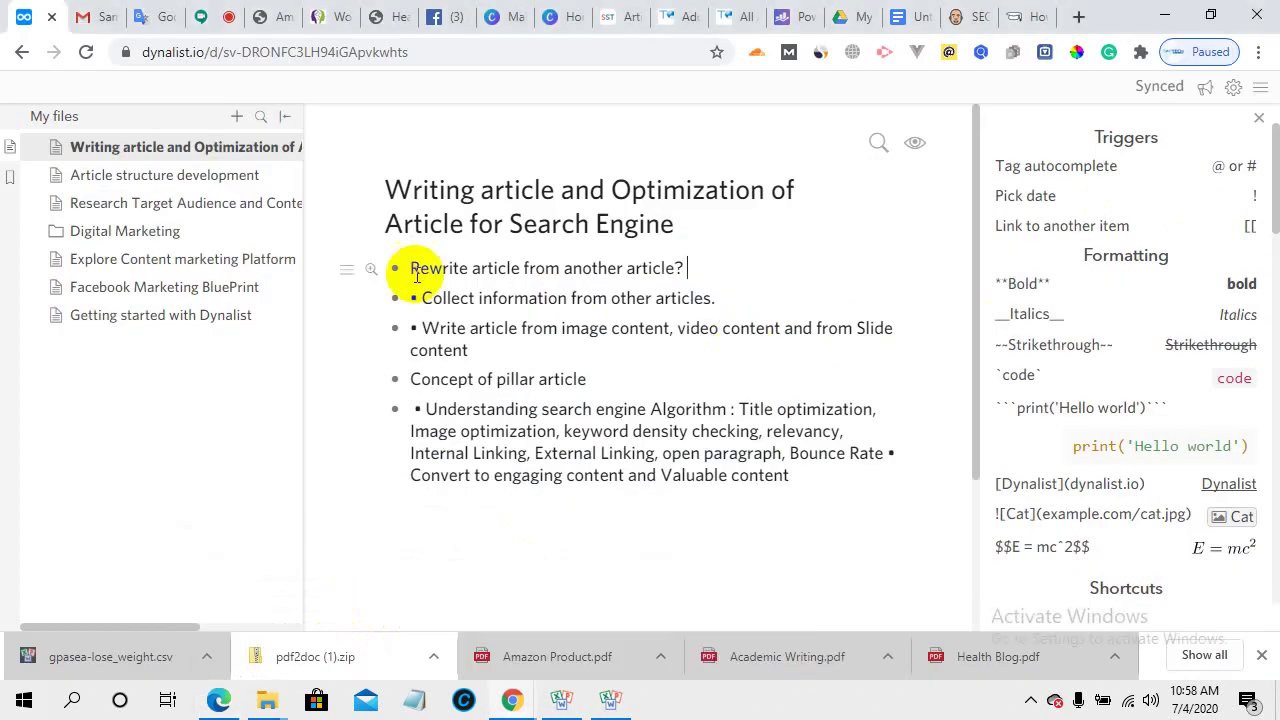
left_click(200, 12)
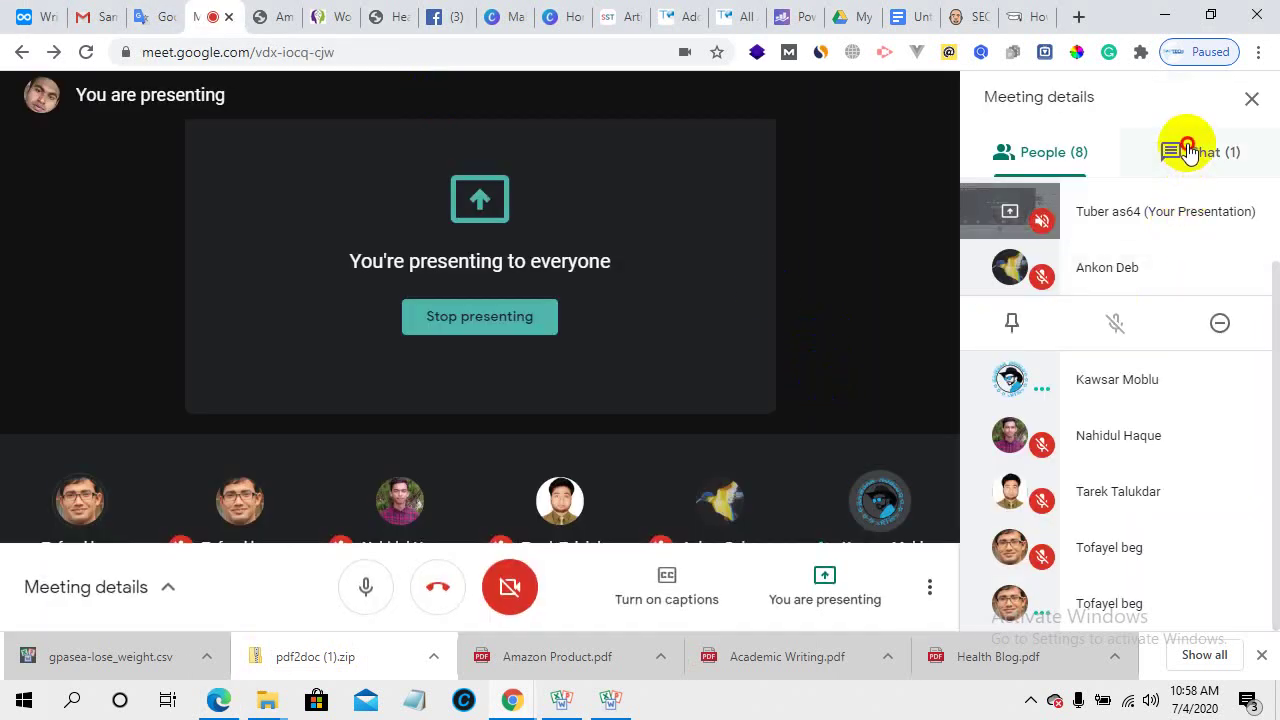
- Open the meeting chat to read the Zazzle question and the 'okay sir' reply
left_click(1190, 152)
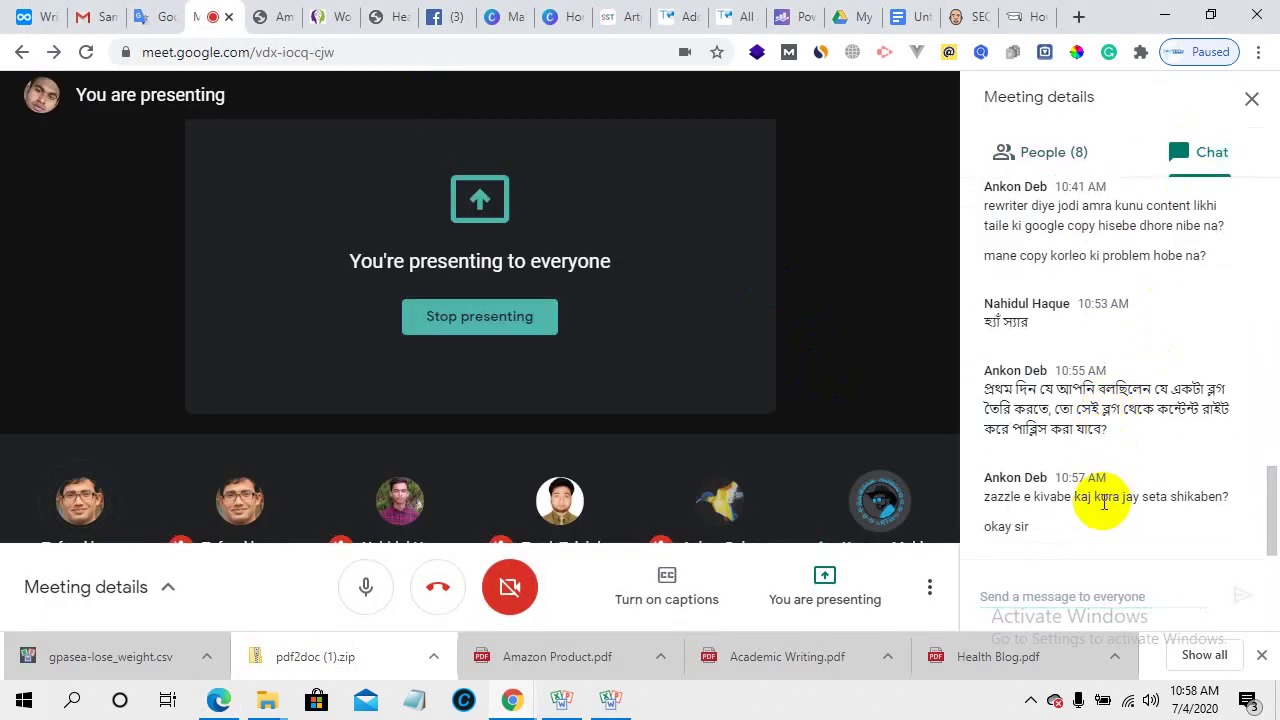
left_click(249, 255)
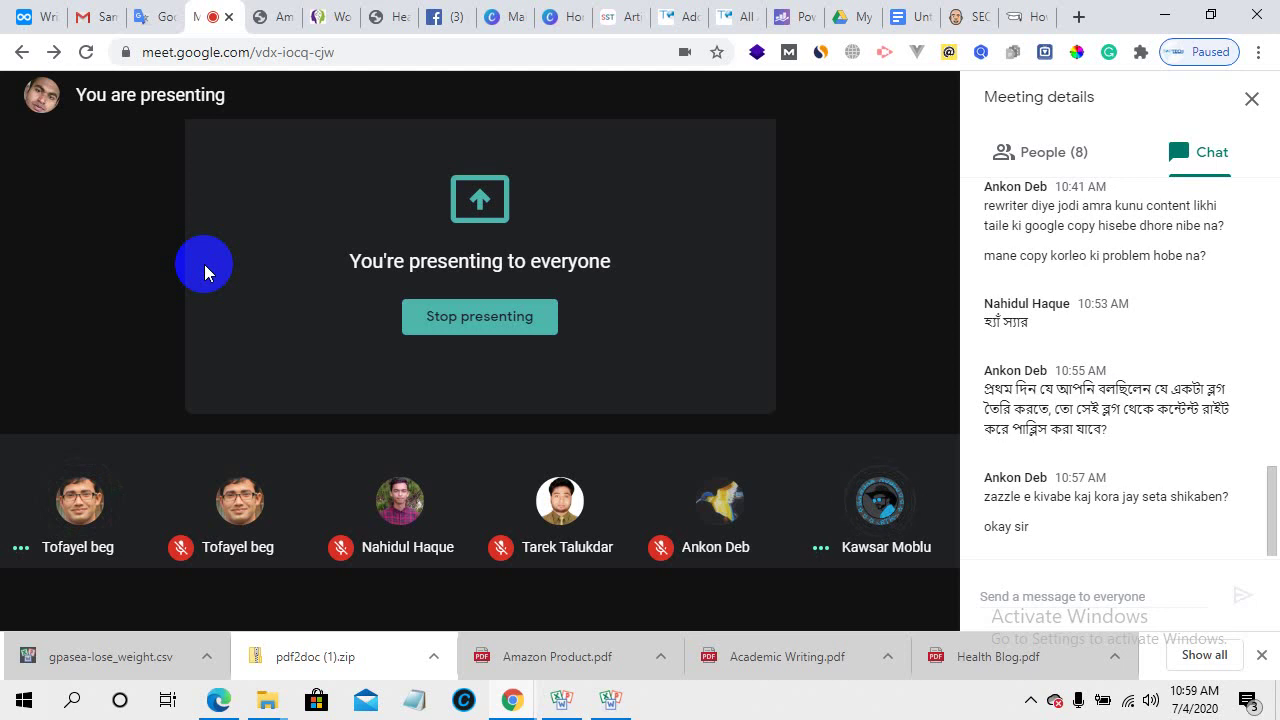
- Open the red-square Canva design and add the man's portrait from Uploads
left_click(549, 14)
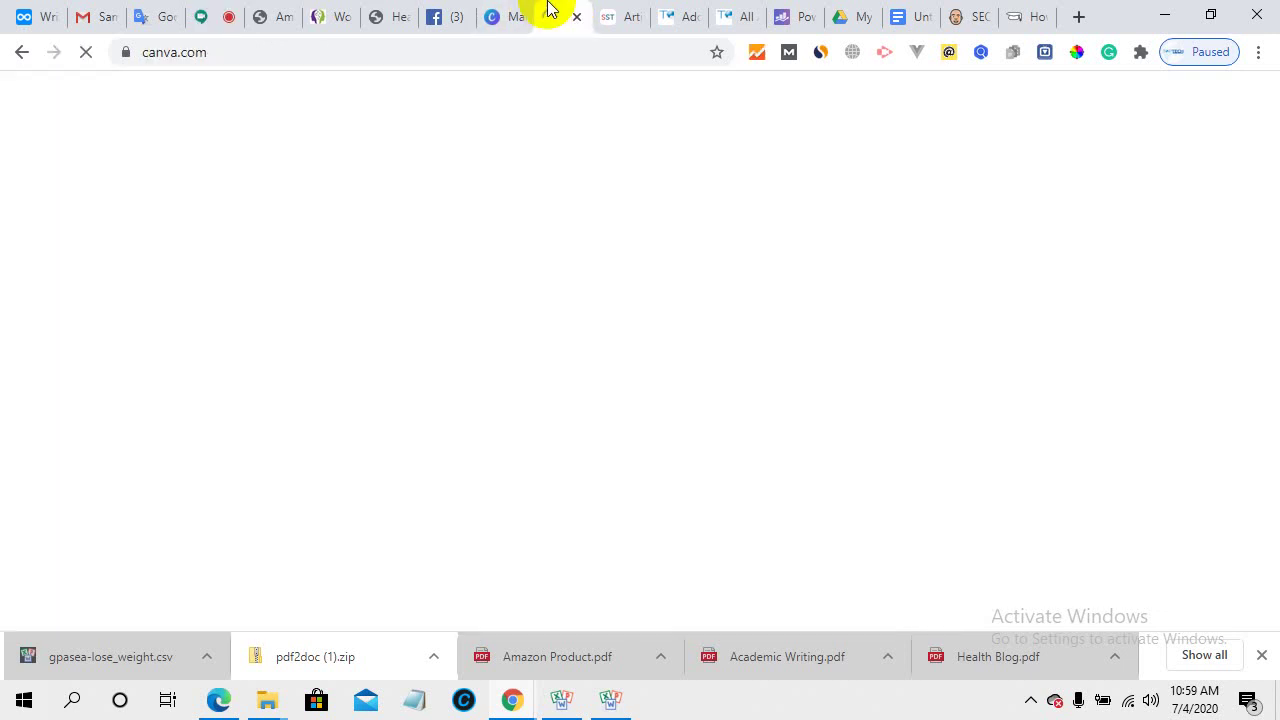
left_click(491, 15)
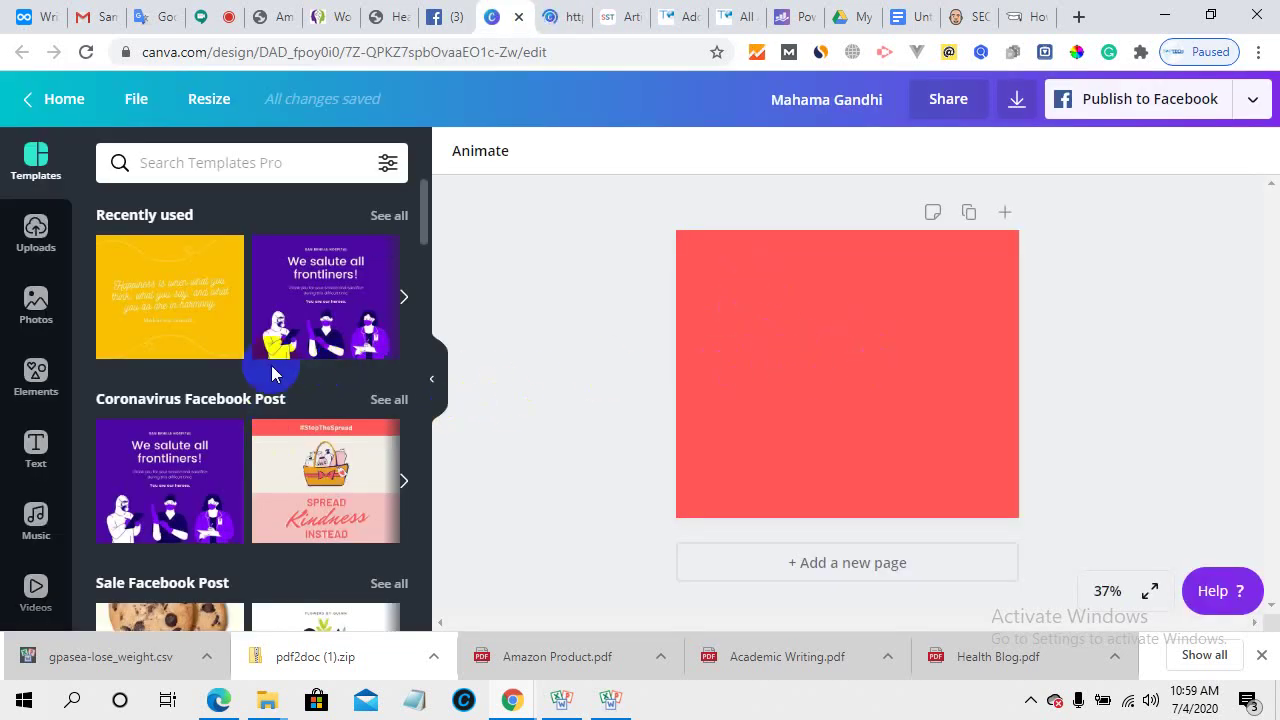
left_click(36, 230)
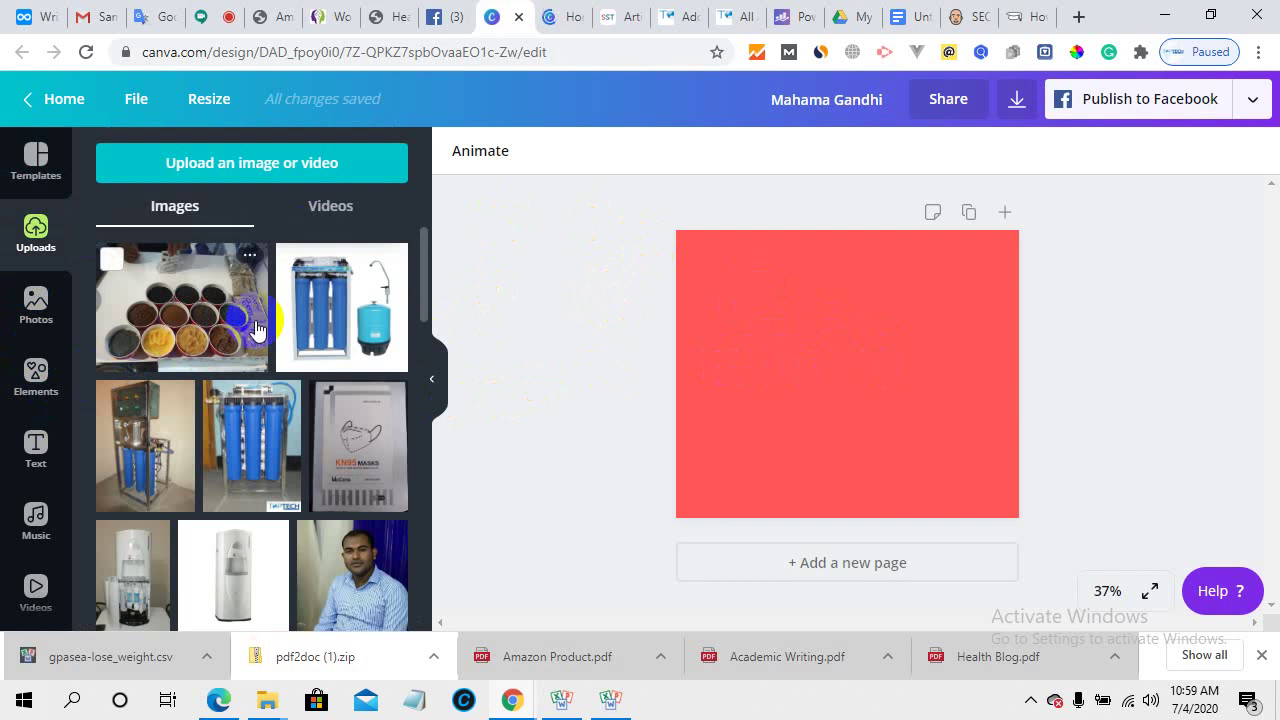
left_click(347, 563)
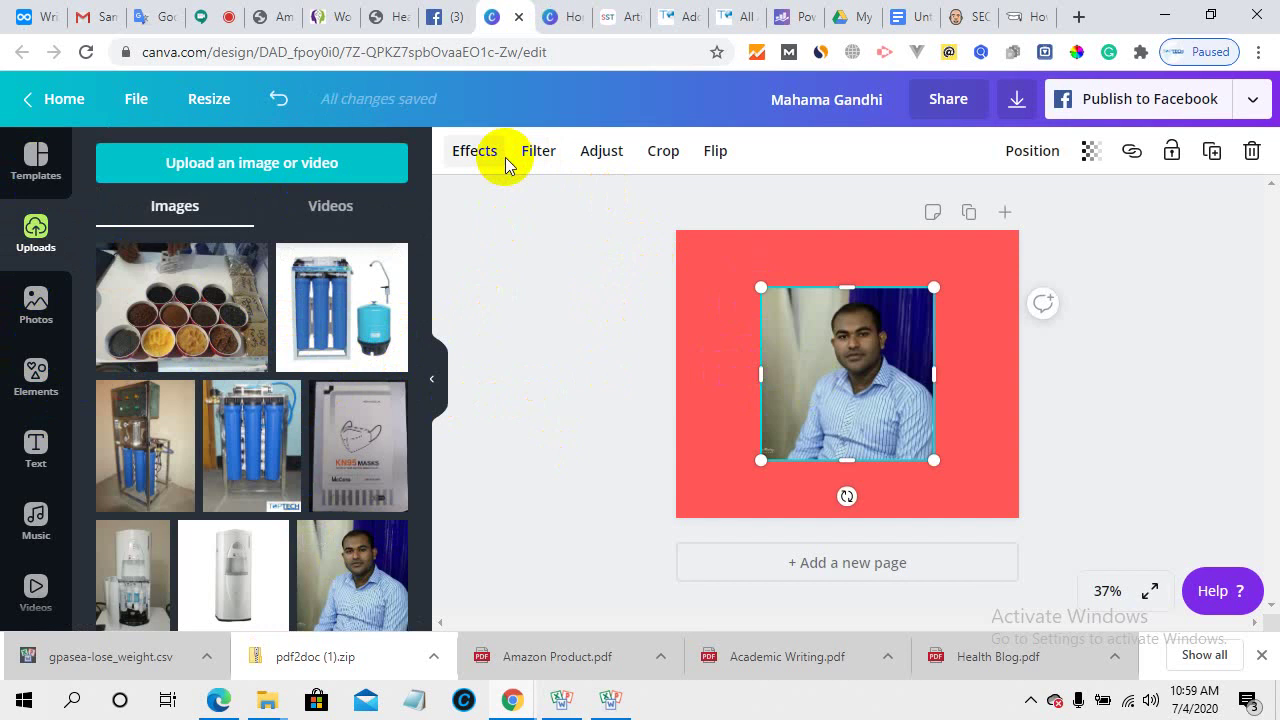
- Remove the portrait's background with Background Remover and drag the cut-out to the bottom-right
left_click(466, 154)
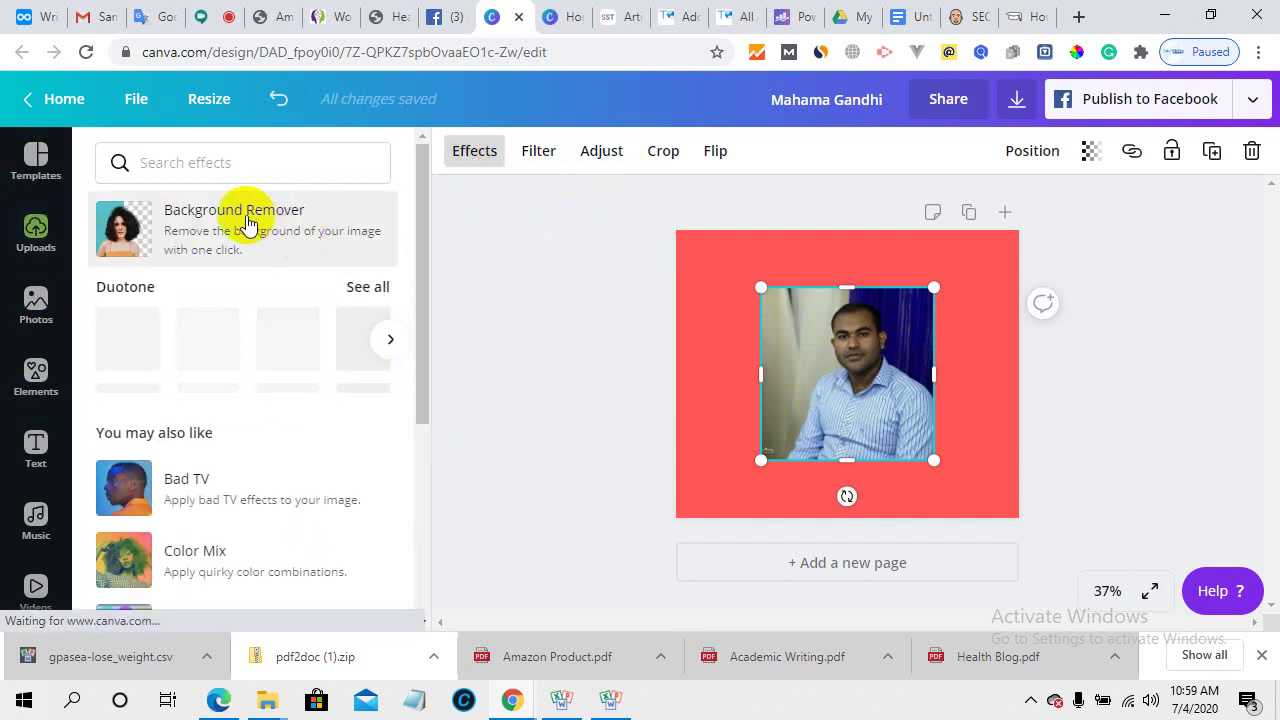
left_click(249, 221)
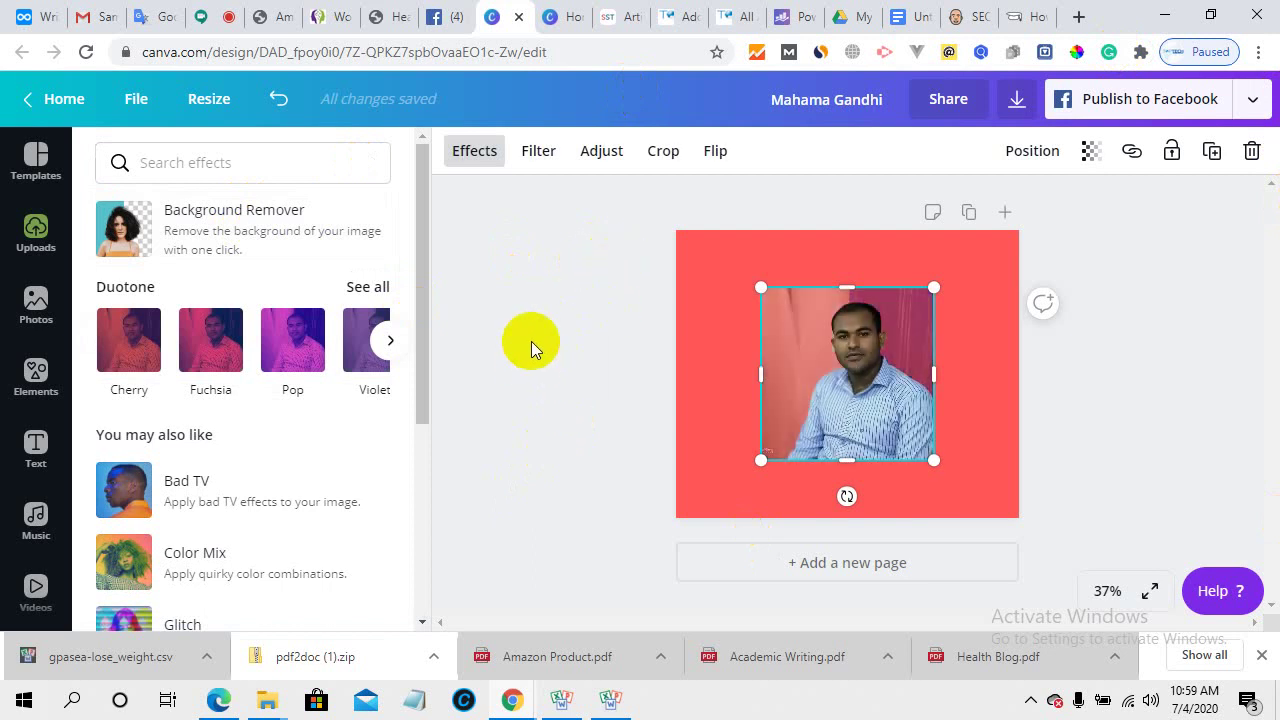
left_click(1150, 390)
left_click(813, 402)
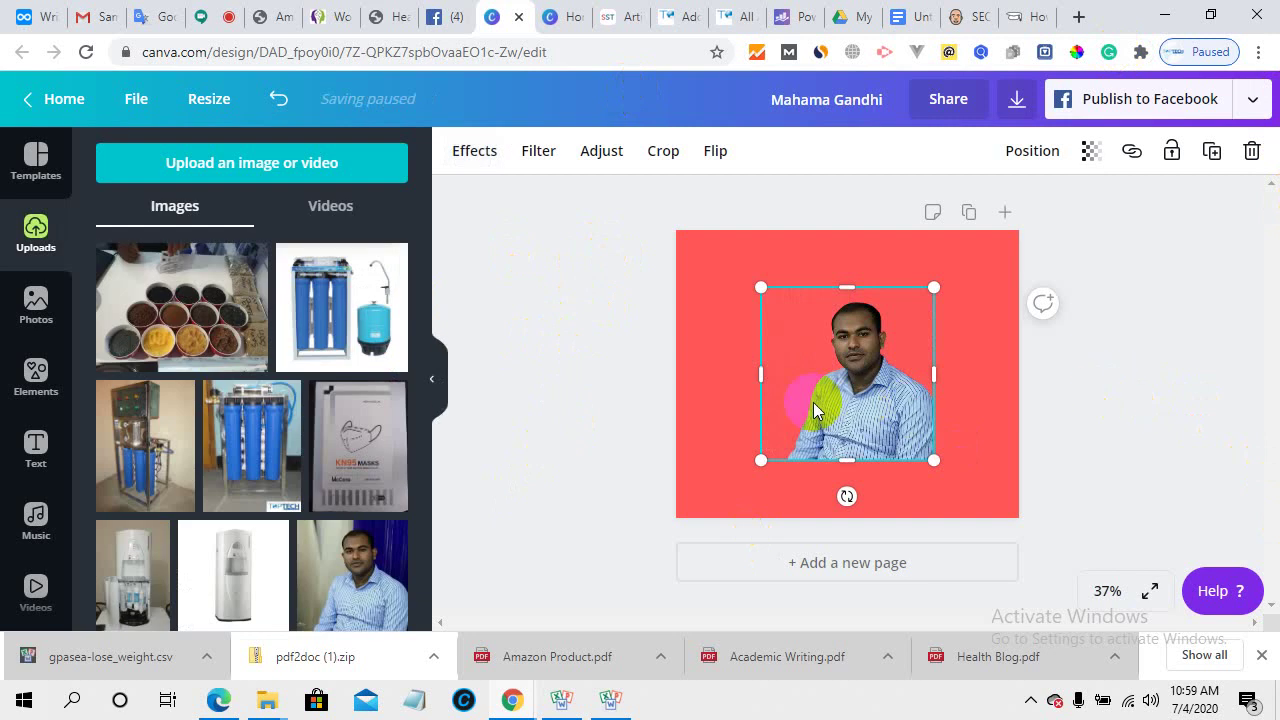
left_click(602, 329)
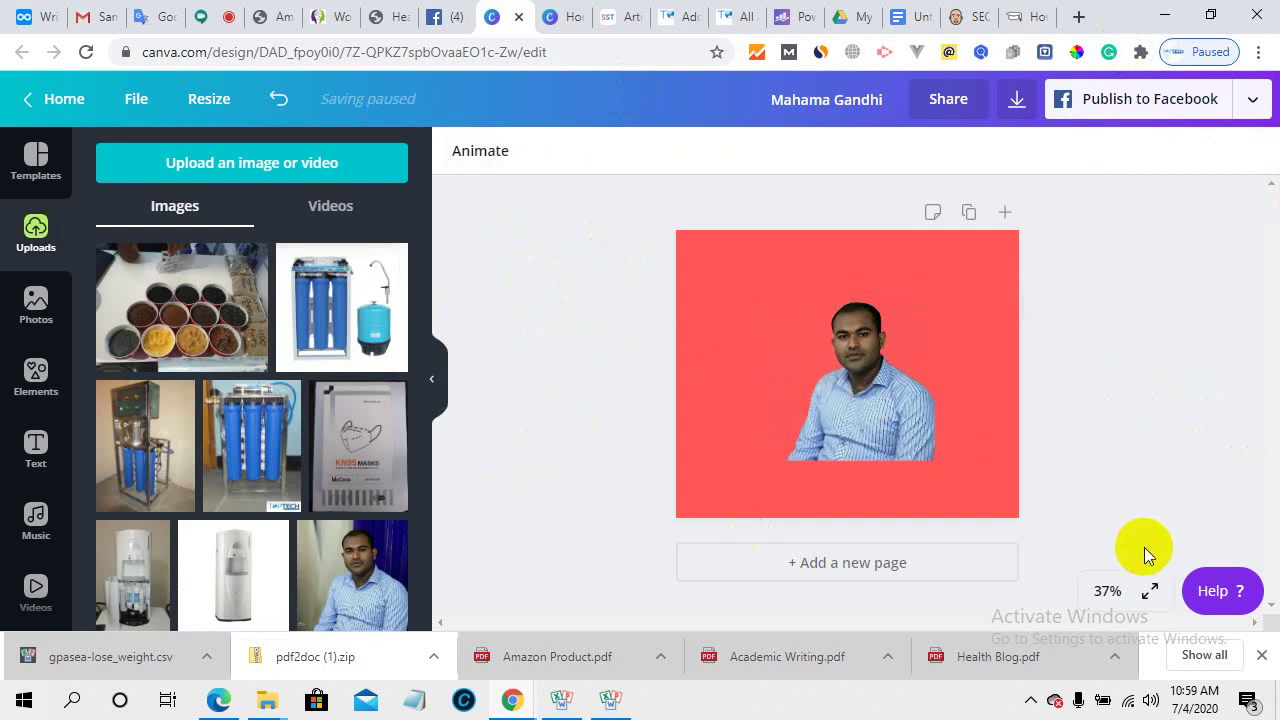
left_click_drag(864, 407, 938, 462)
- Copy the portrait and paste a duplicate just left of the original
left_click(1112, 390)
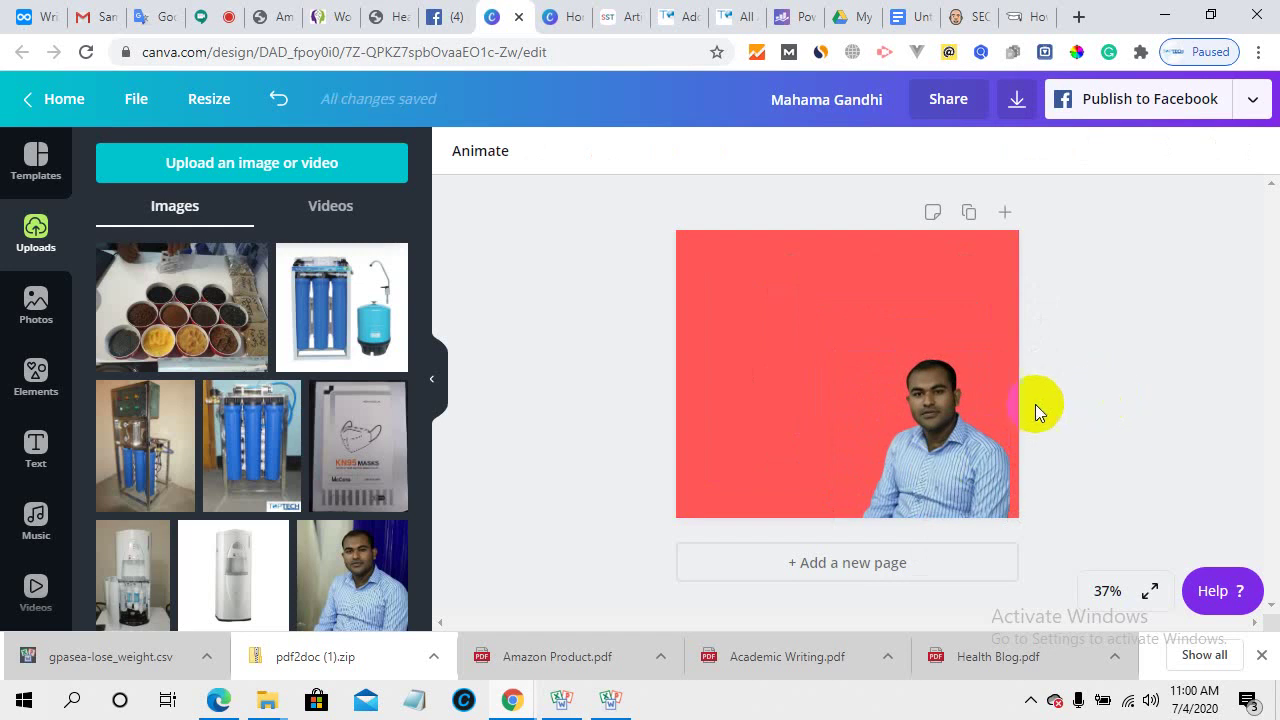
right_click(966, 438)
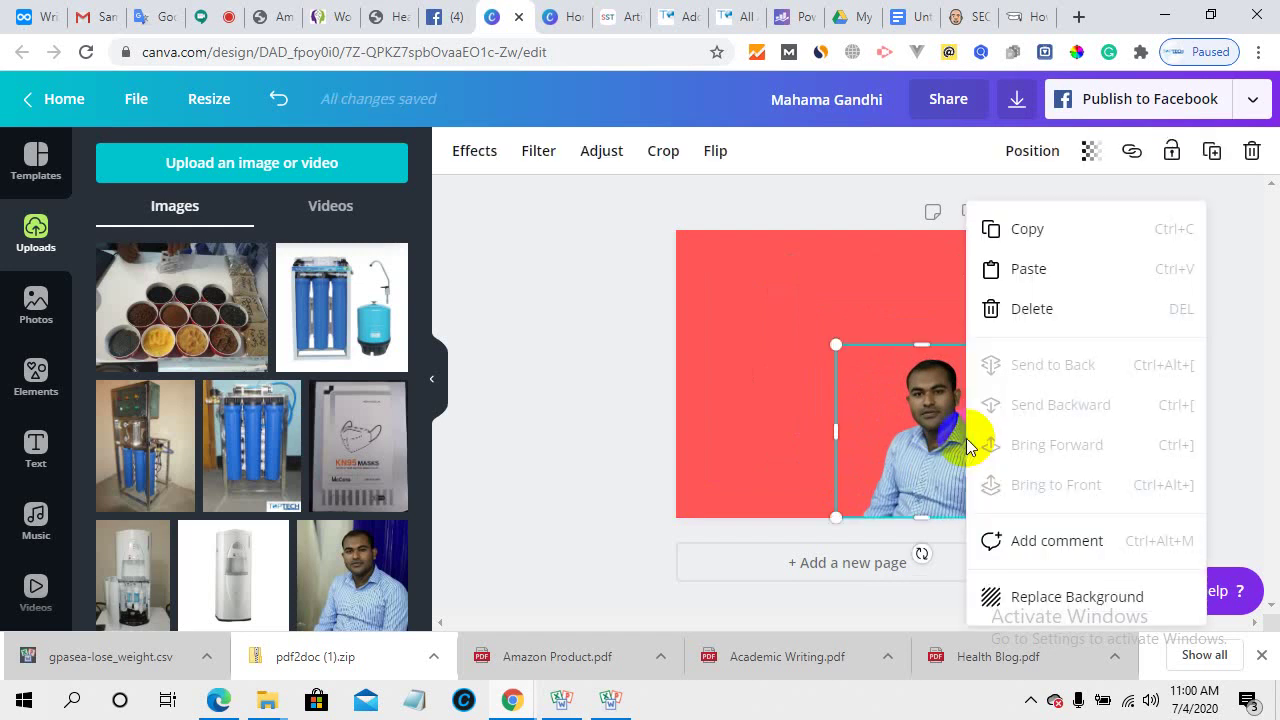
left_click(1033, 232)
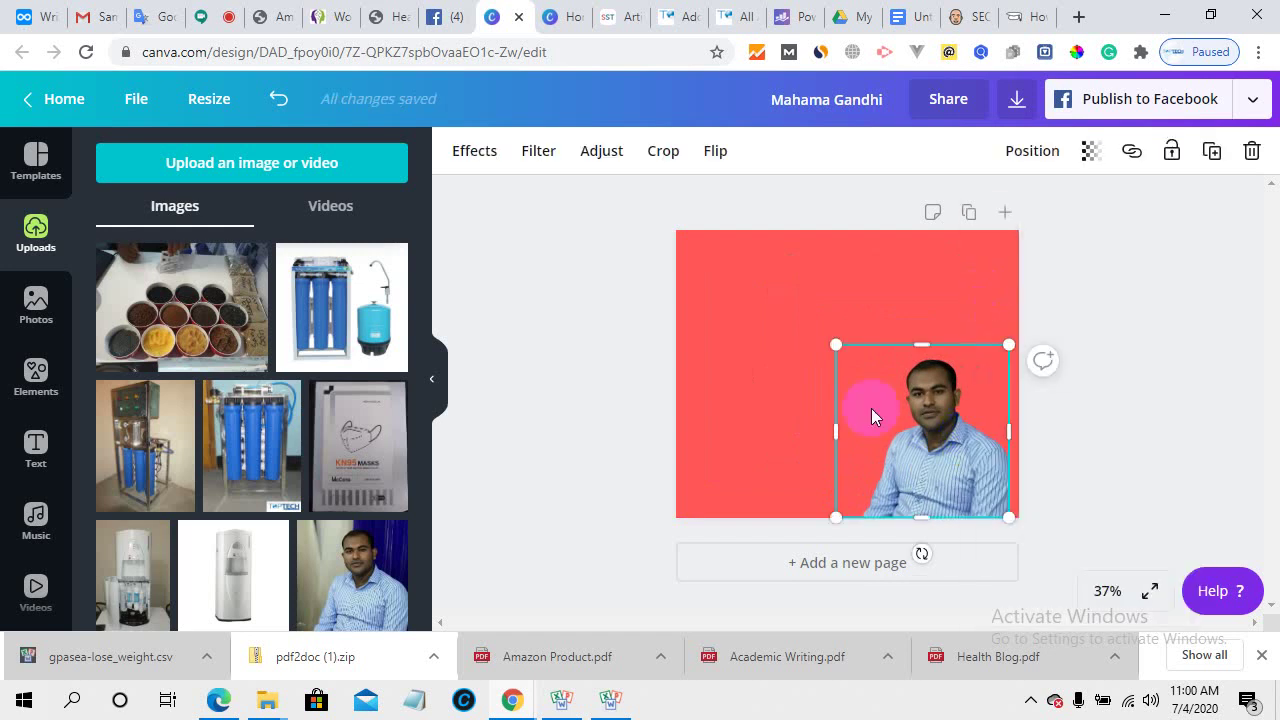
right_click(925, 420)
left_click(988, 266)
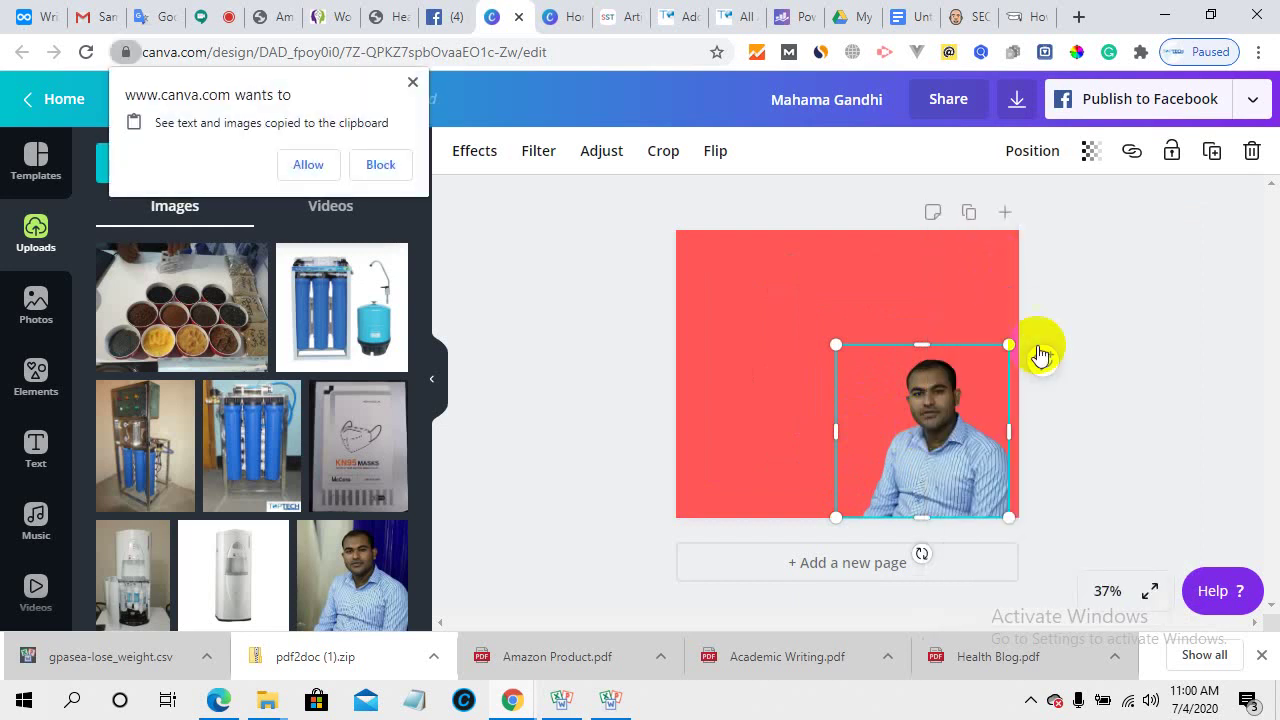
left_click(310, 165)
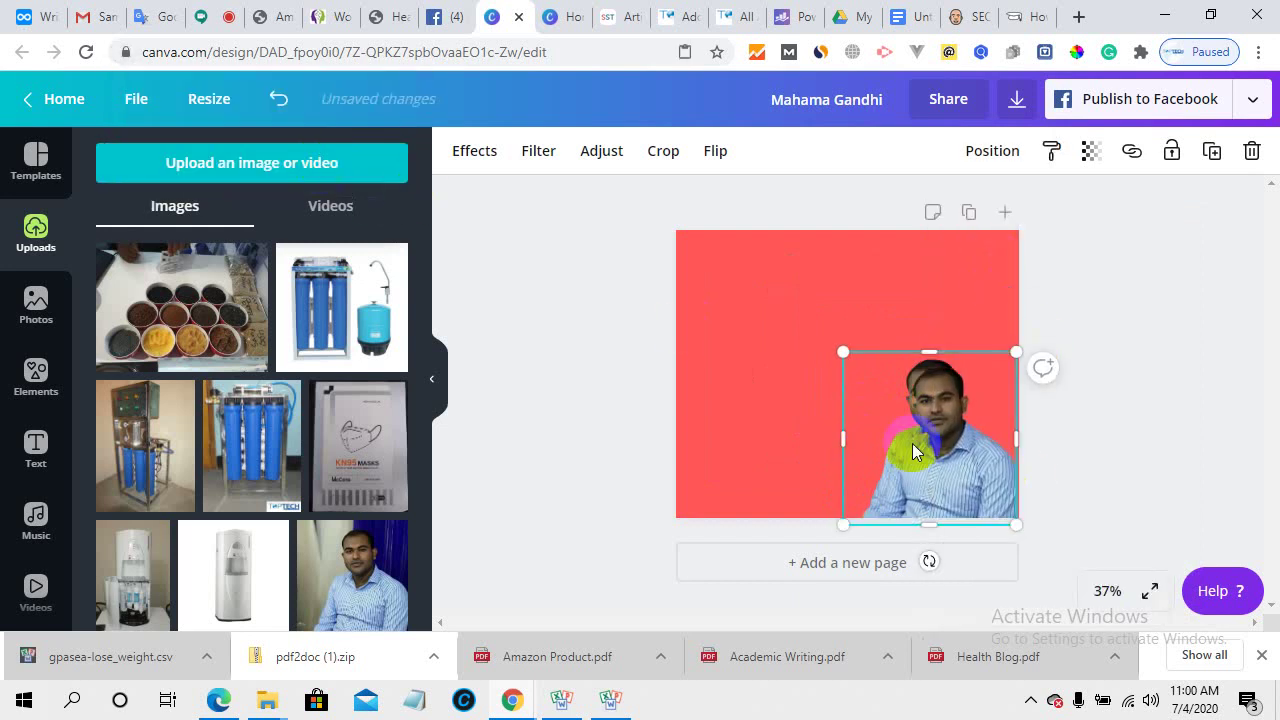
left_click_drag(889, 471, 823, 463)
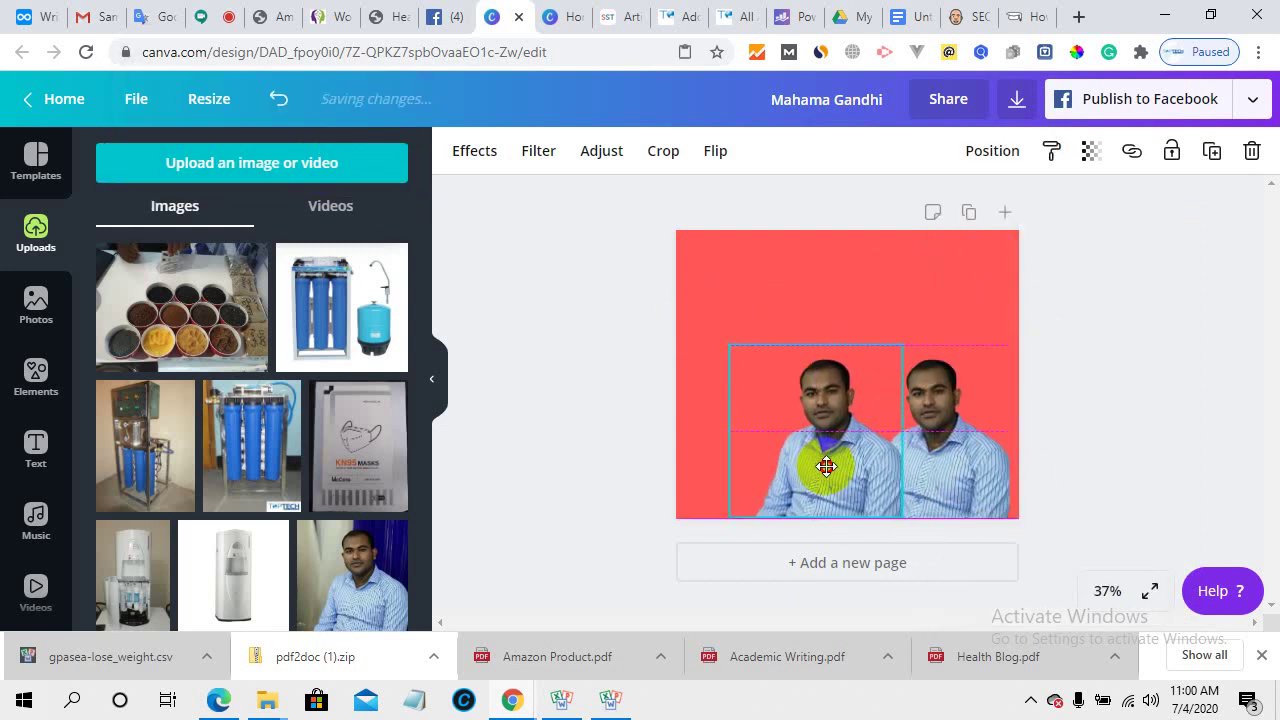
left_click(1188, 408)
- Paste a third portrait copy and move it toward the top right of the square
left_click(823, 460)
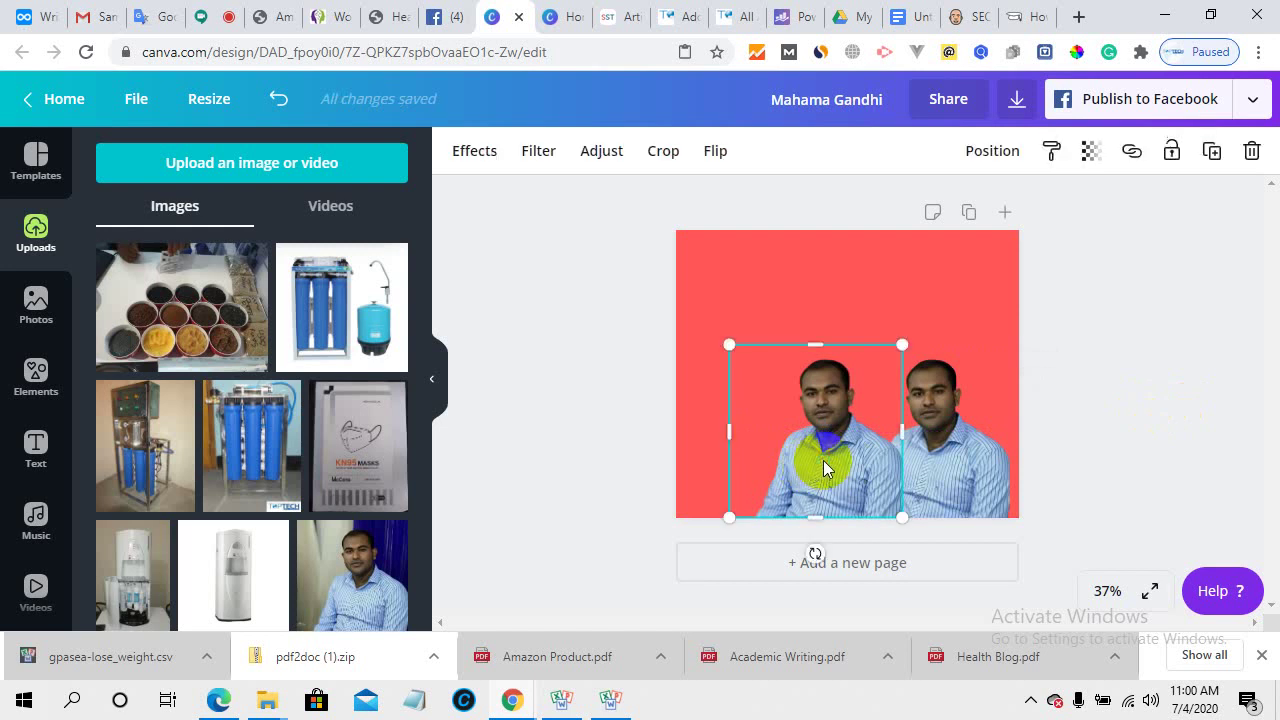
right_click(823, 460)
left_click(893, 250)
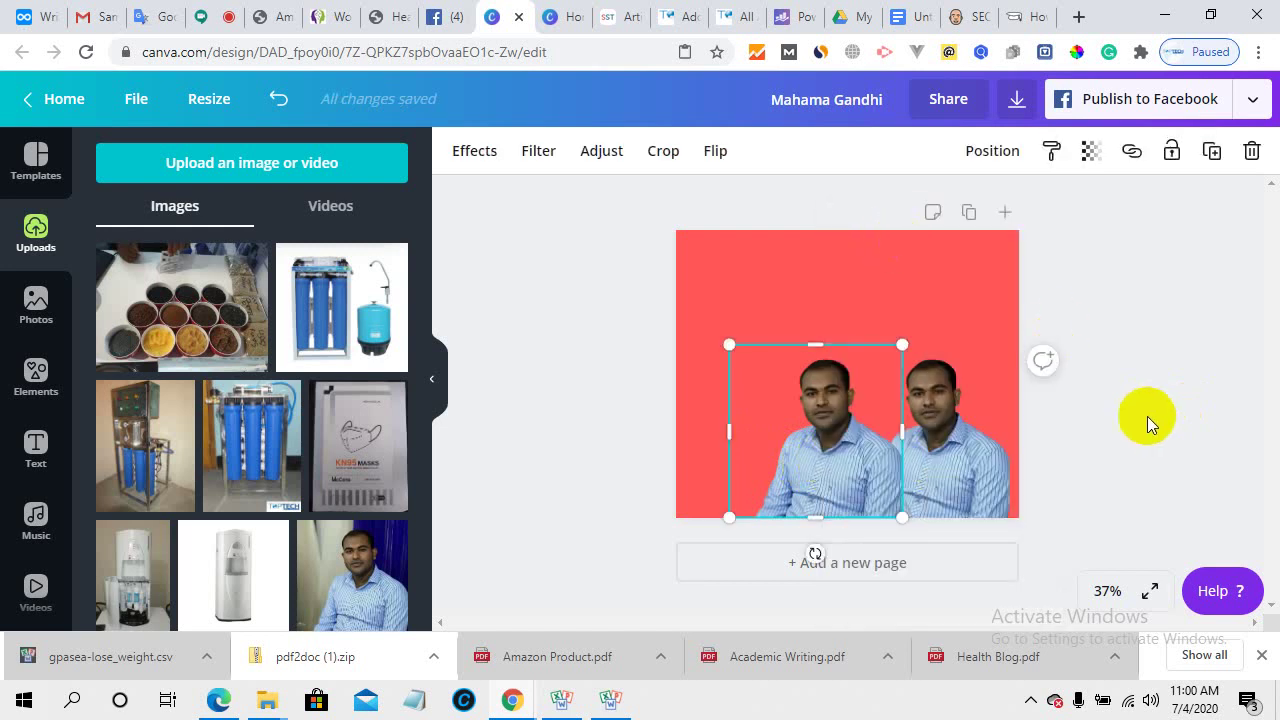
left_click(1089, 290)
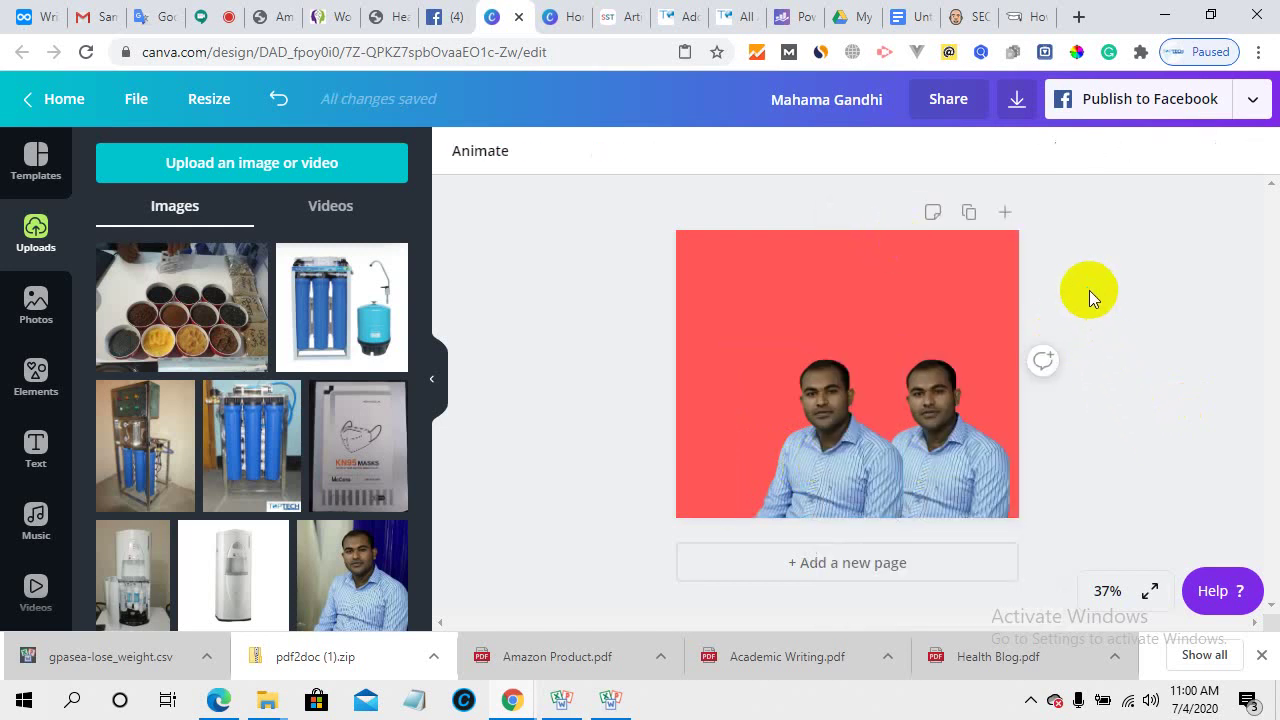
right_click(1089, 290)
left_click(1063, 254)
left_click(836, 402)
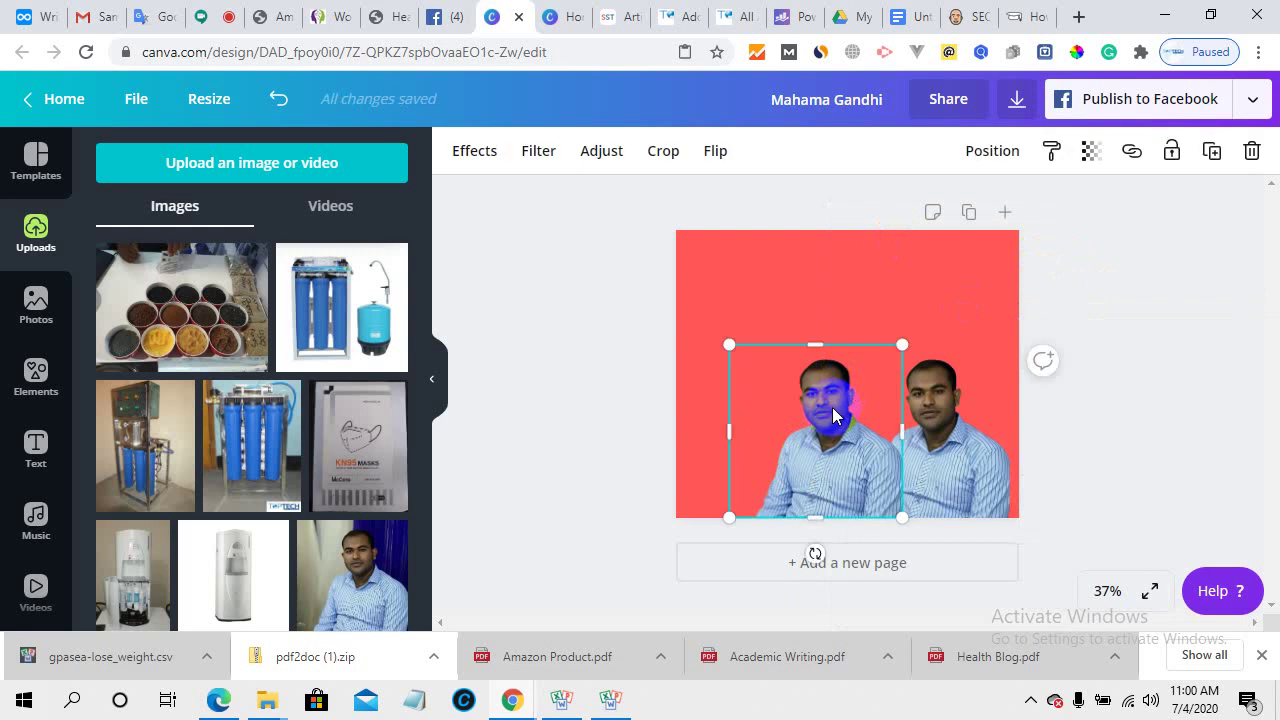
right_click(832, 403)
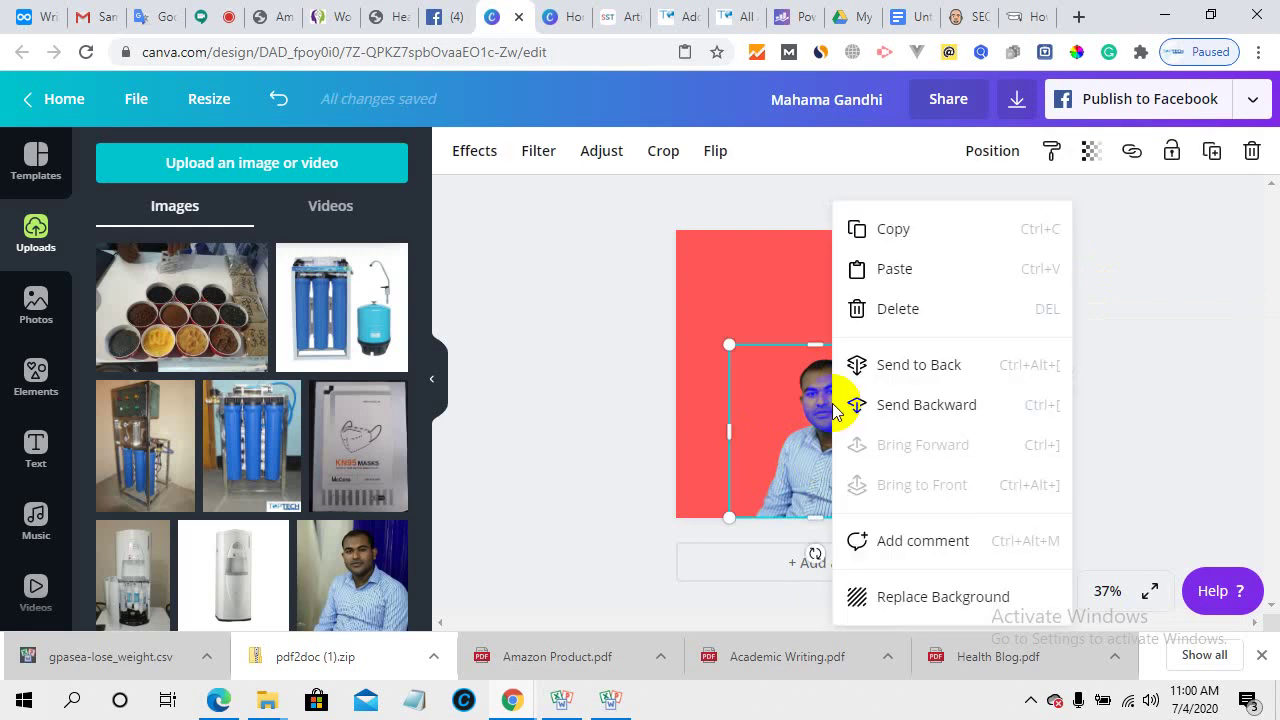
left_click(908, 275)
left_click_drag(866, 471, 994, 320)
- Shrink two copies and fit them into the top-right and bottom-right corners
left_click_drag(1037, 205, 1007, 234)
left_click_drag(951, 347, 966, 339)
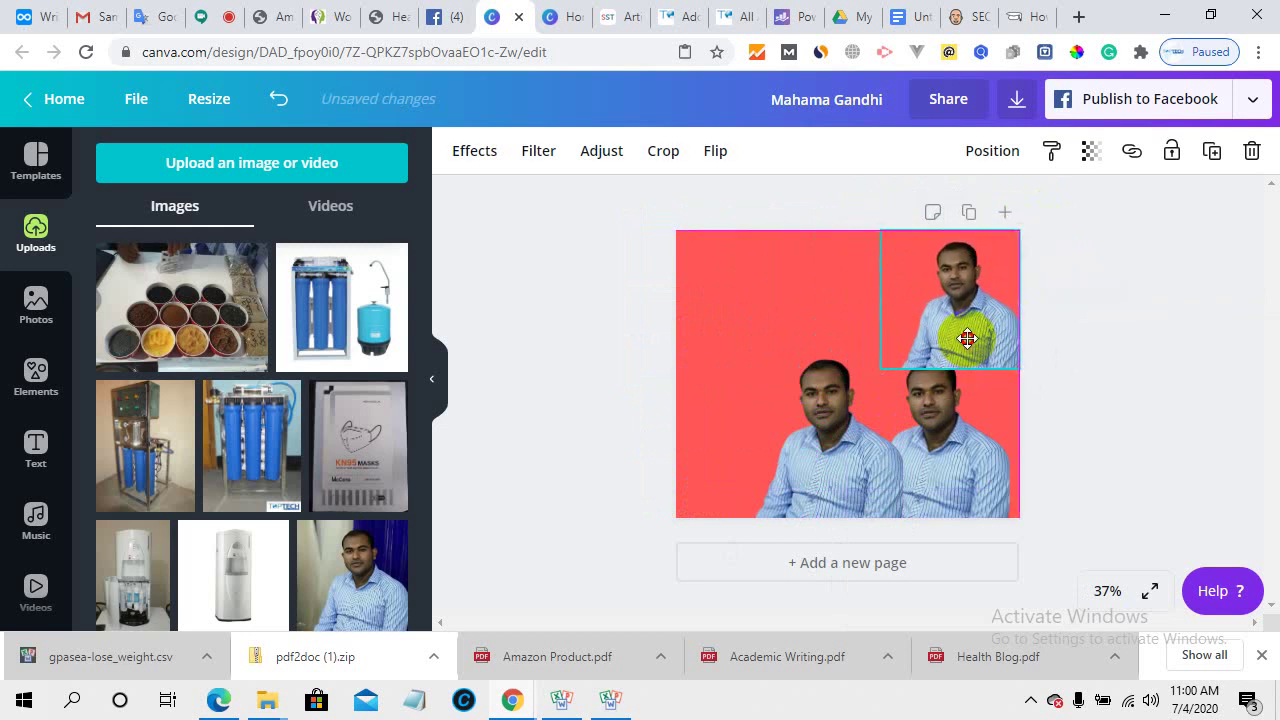
left_click(959, 449)
left_click(860, 397)
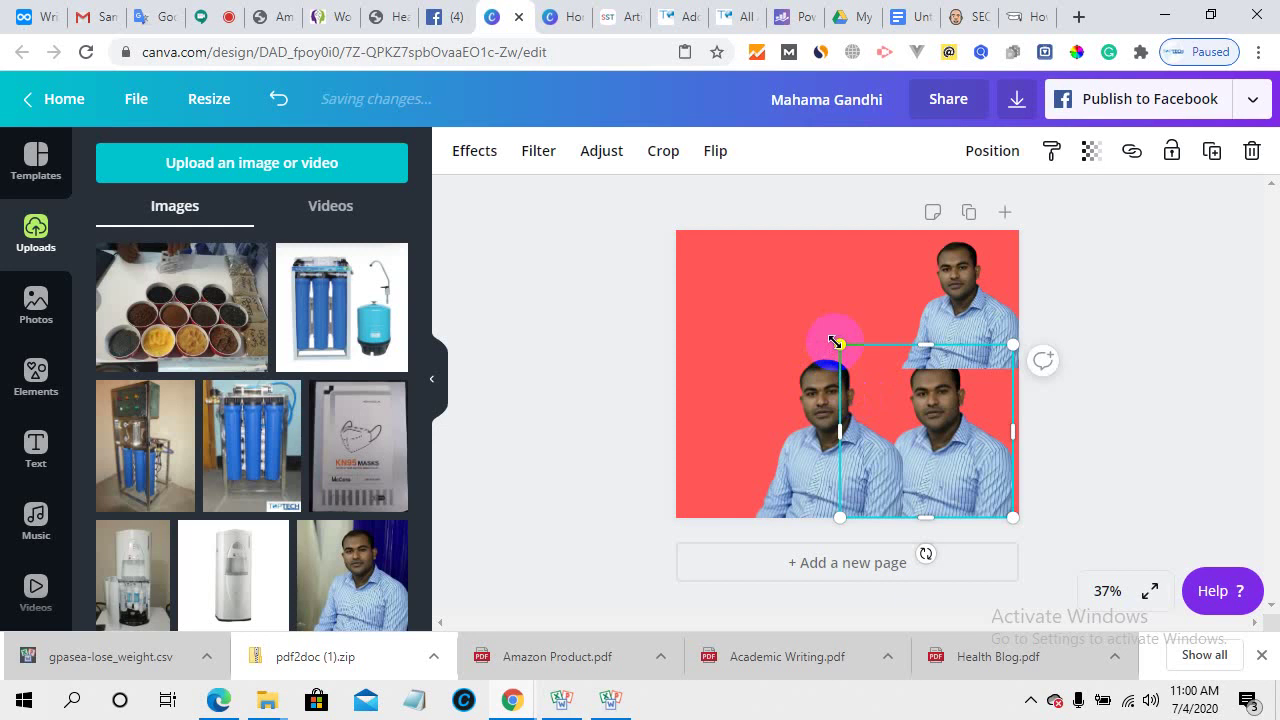
left_click_drag(840, 343, 869, 374)
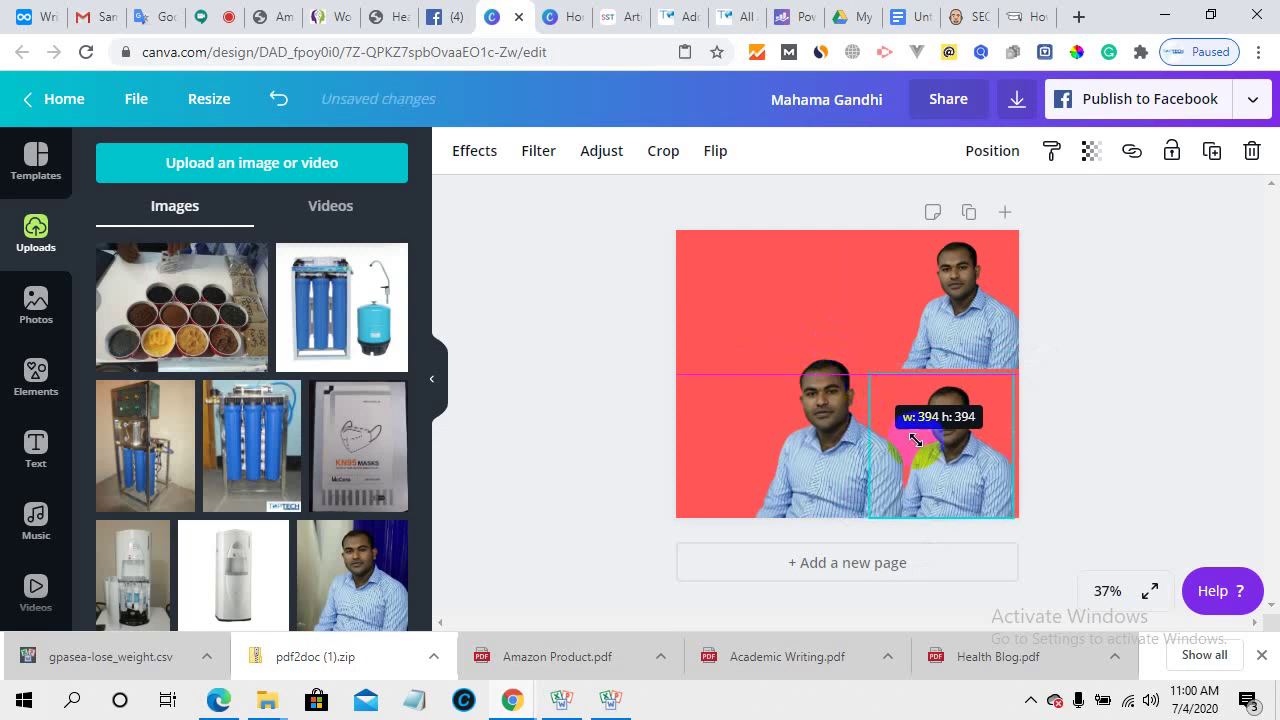
mouse_move(965, 490)
left_mouse_down()
mouse_move(974, 473)
mouse_move(971, 486)
left_mouse_up()
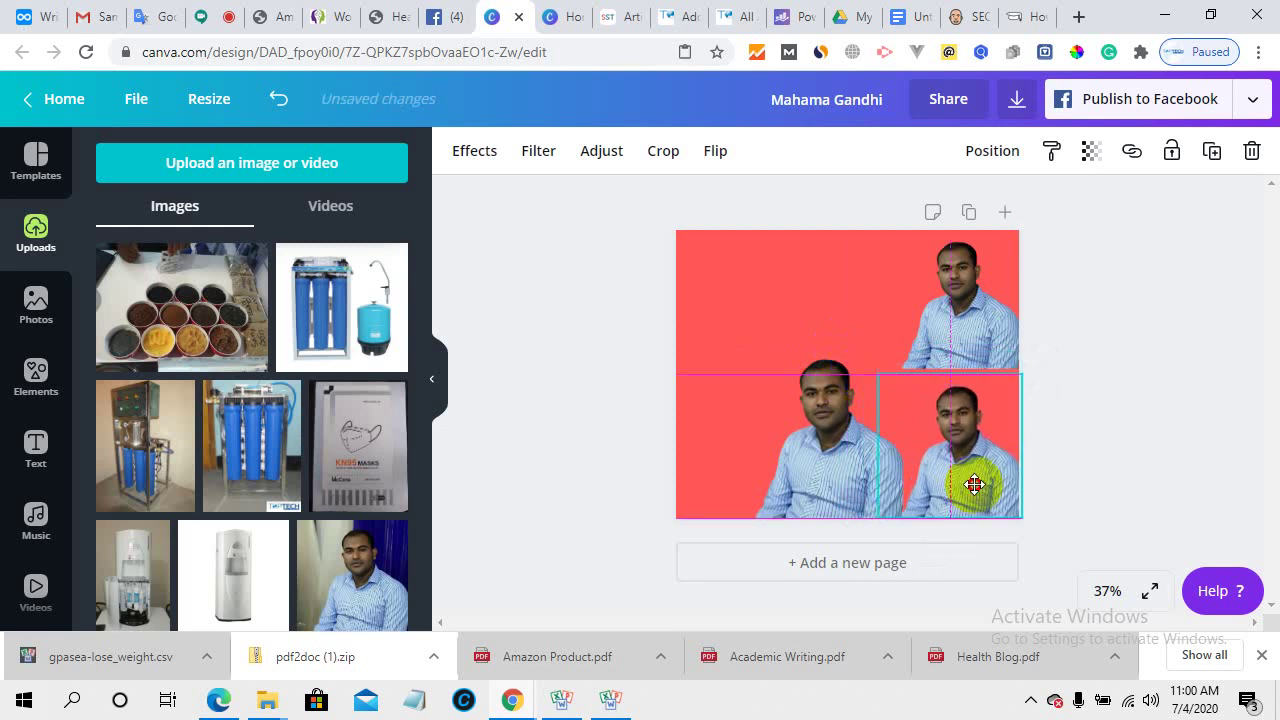
- Enlarge the middle portrait toward the lower left, stretching it to the page bottom
left_click_drag(848, 488, 814, 474)
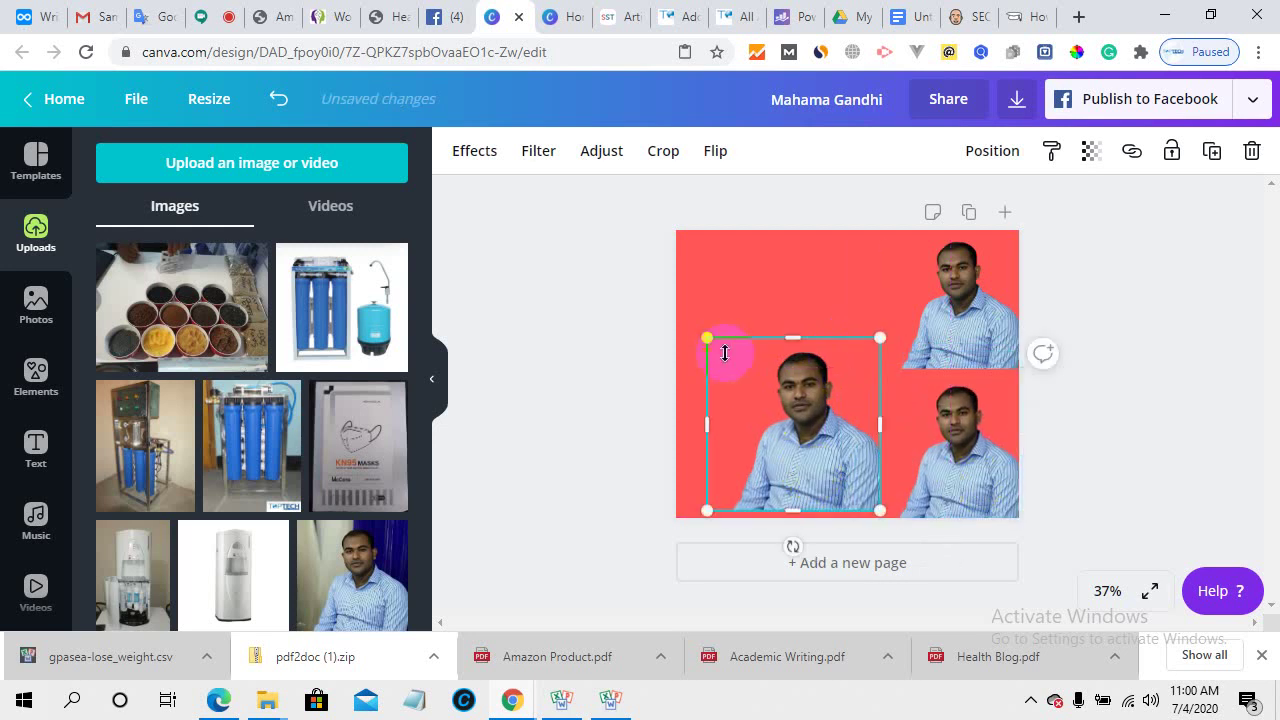
left_click_drag(707, 340, 683, 313)
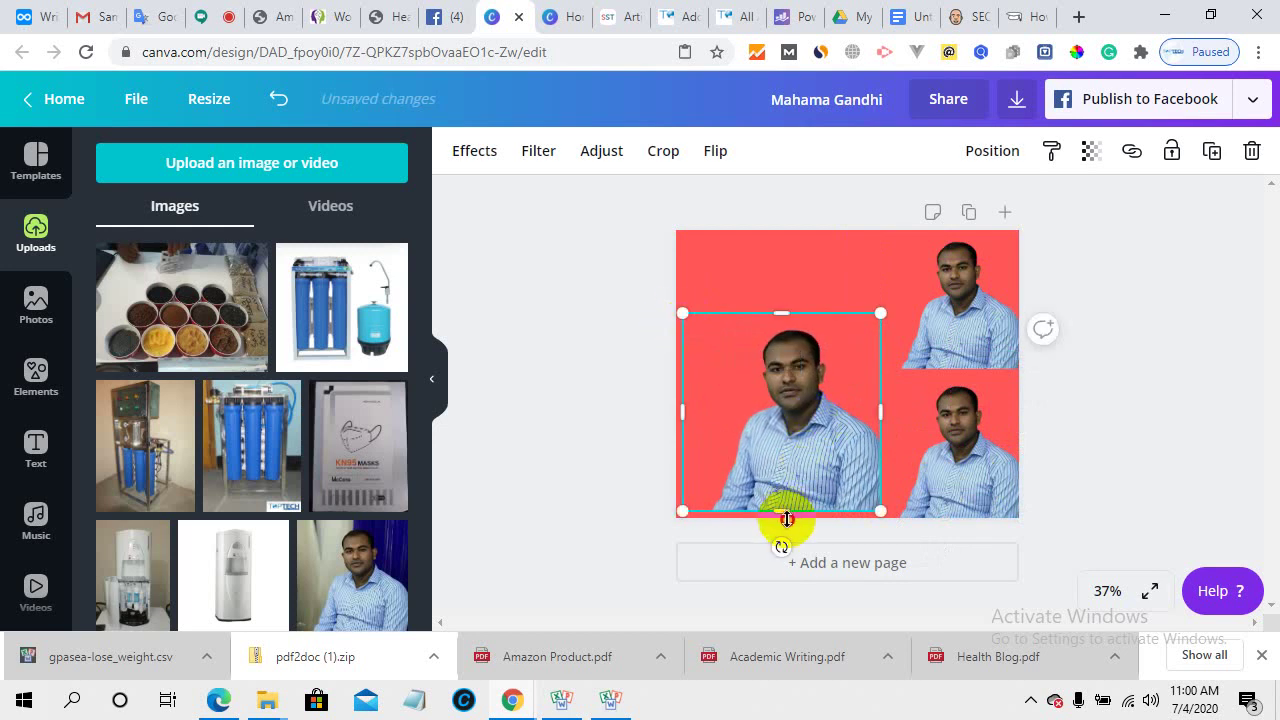
left_click_drag(786, 518, 781, 522)
left_click(1133, 405)
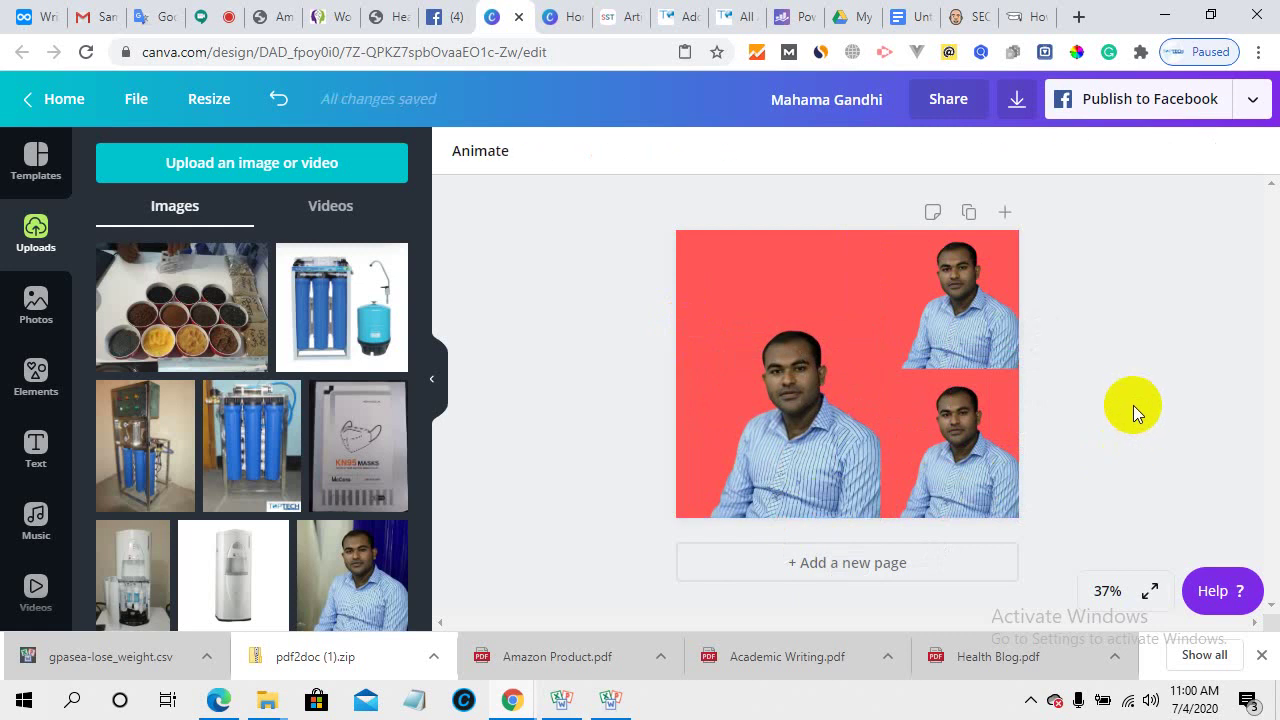
left_click(797, 473)
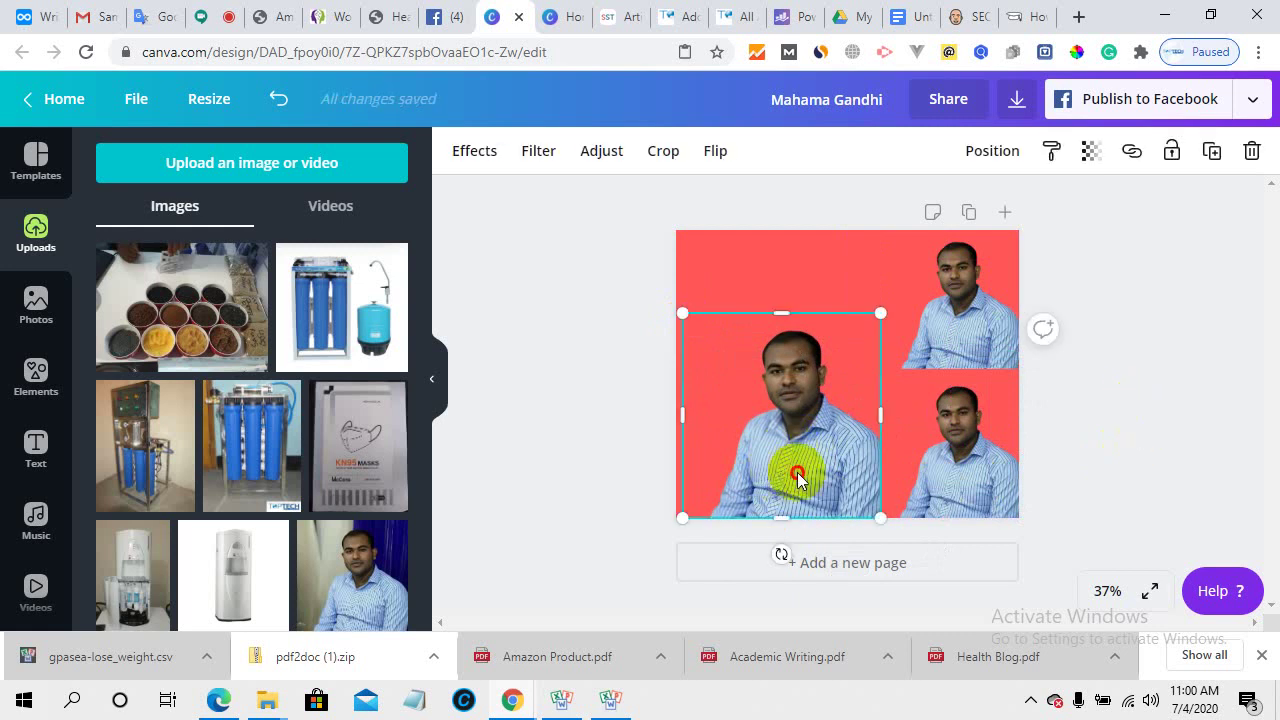
left_click_drag(797, 478, 780, 470)
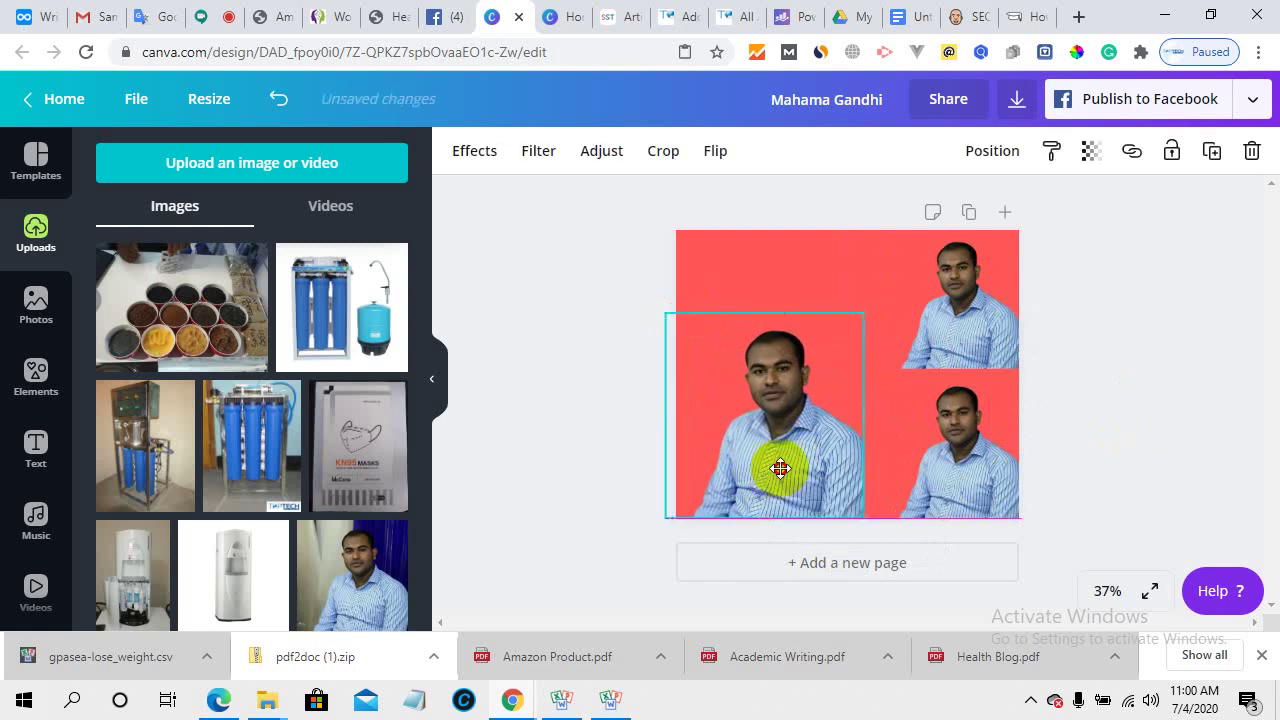
left_click(1086, 423)
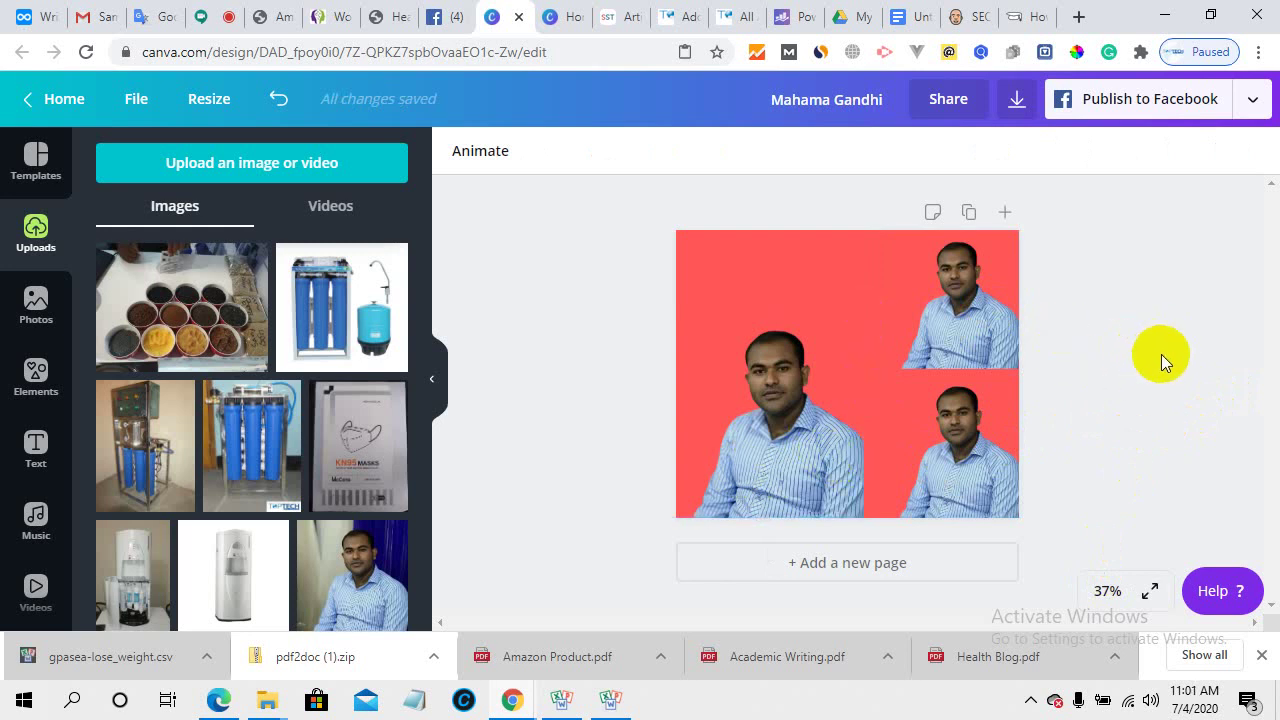
- Return from the finished design to the Canva home page and close both Canva browser tabs
left_click(71, 103)
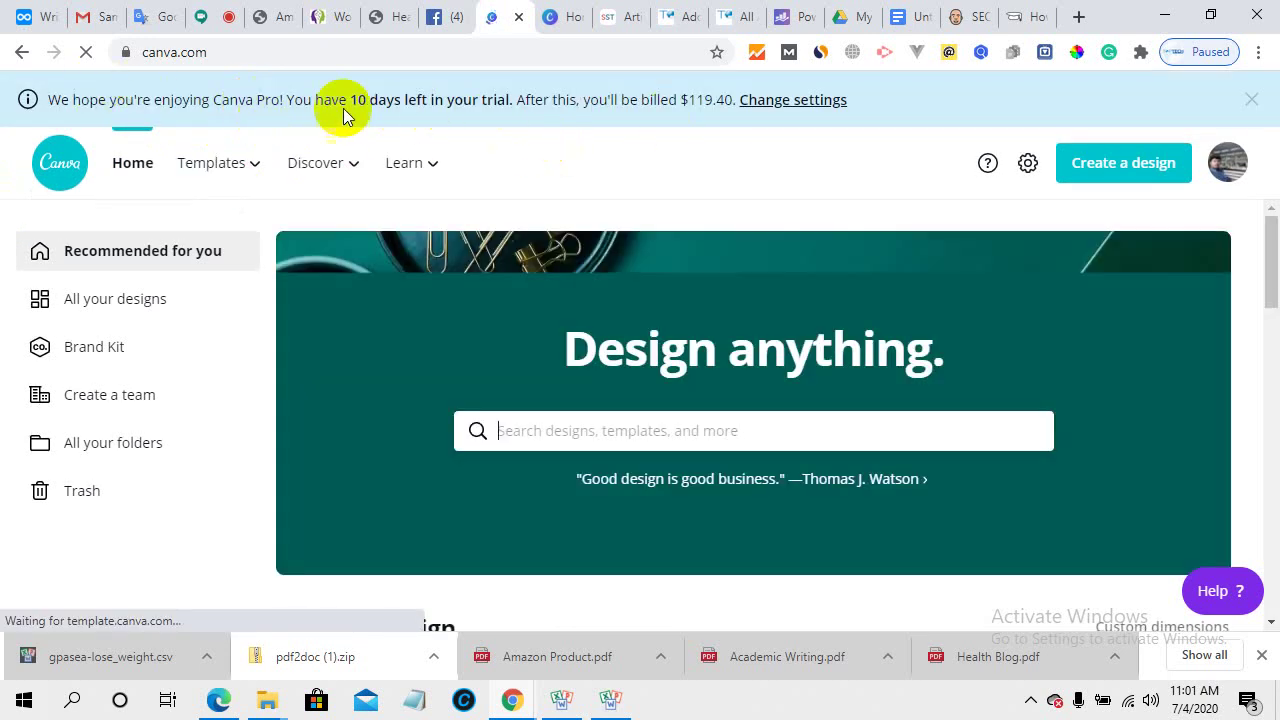
mouse_move(258, 168)
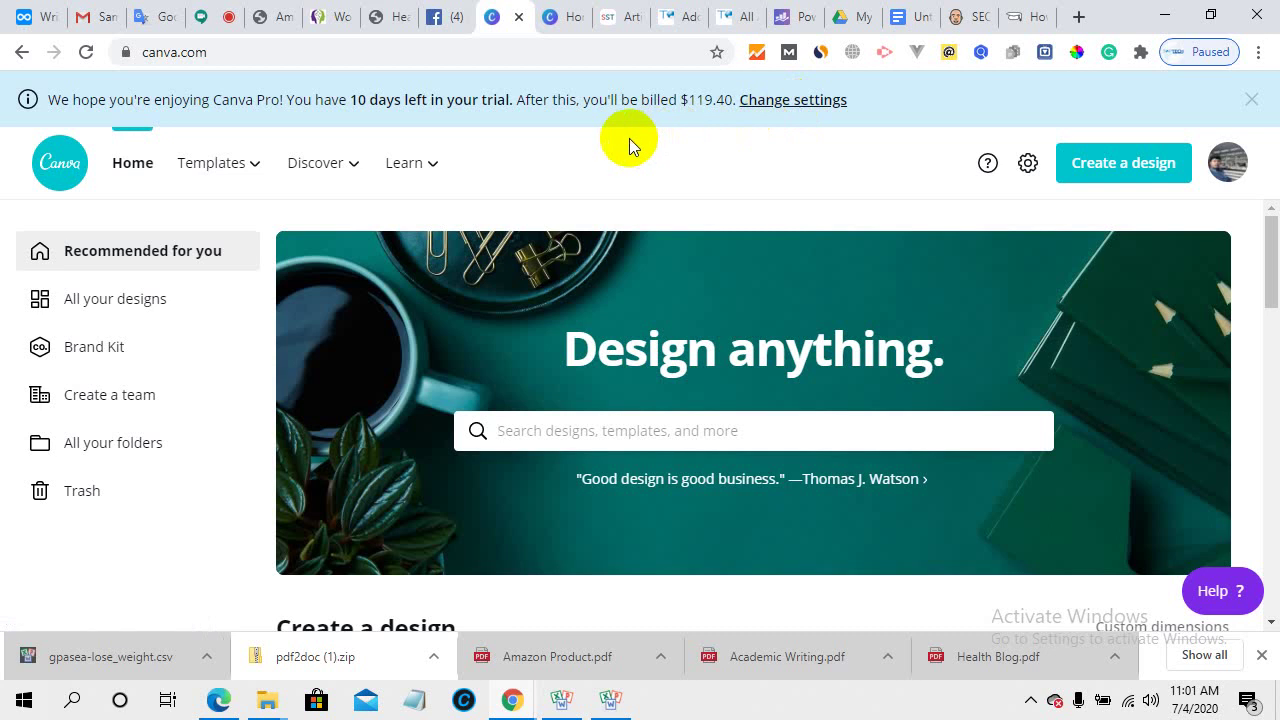
left_click(521, 20)
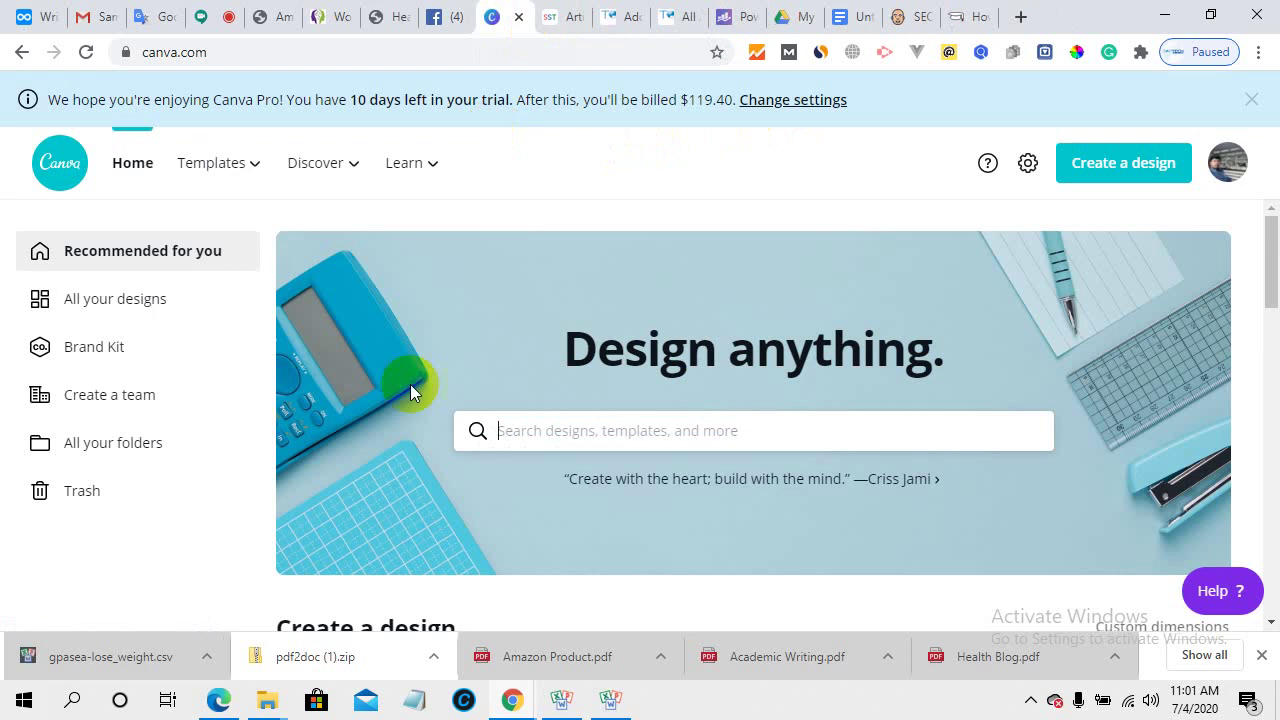
mouse_move(199, 144)
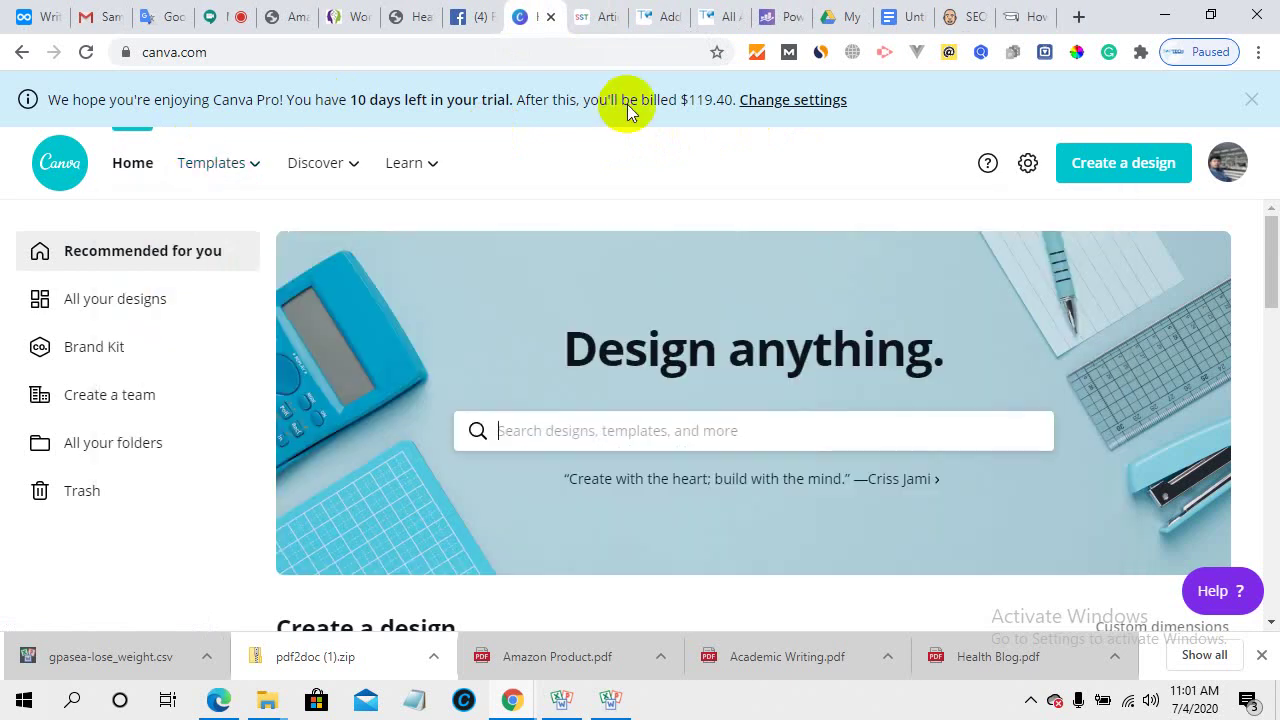
left_click(550, 18)
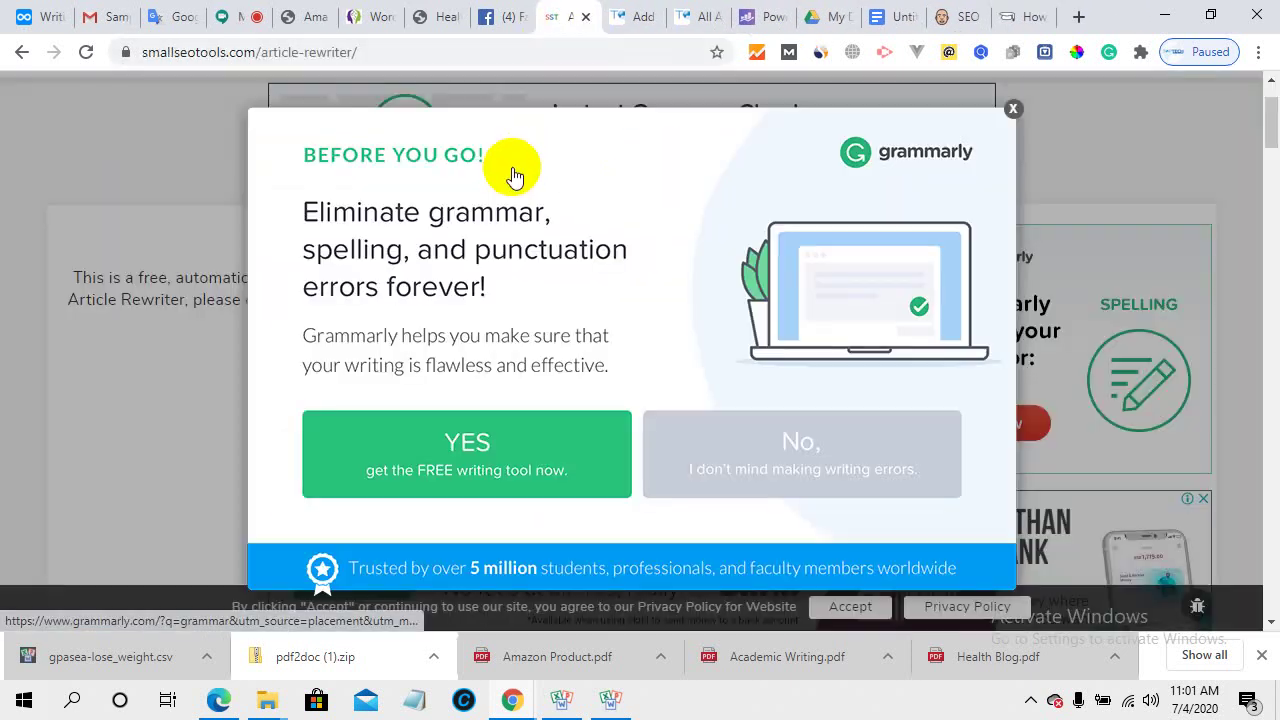
- Dismiss the Grammarly 'Before you go' popup and scroll up to the Article Rewriter Tool header
left_click(1013, 108)
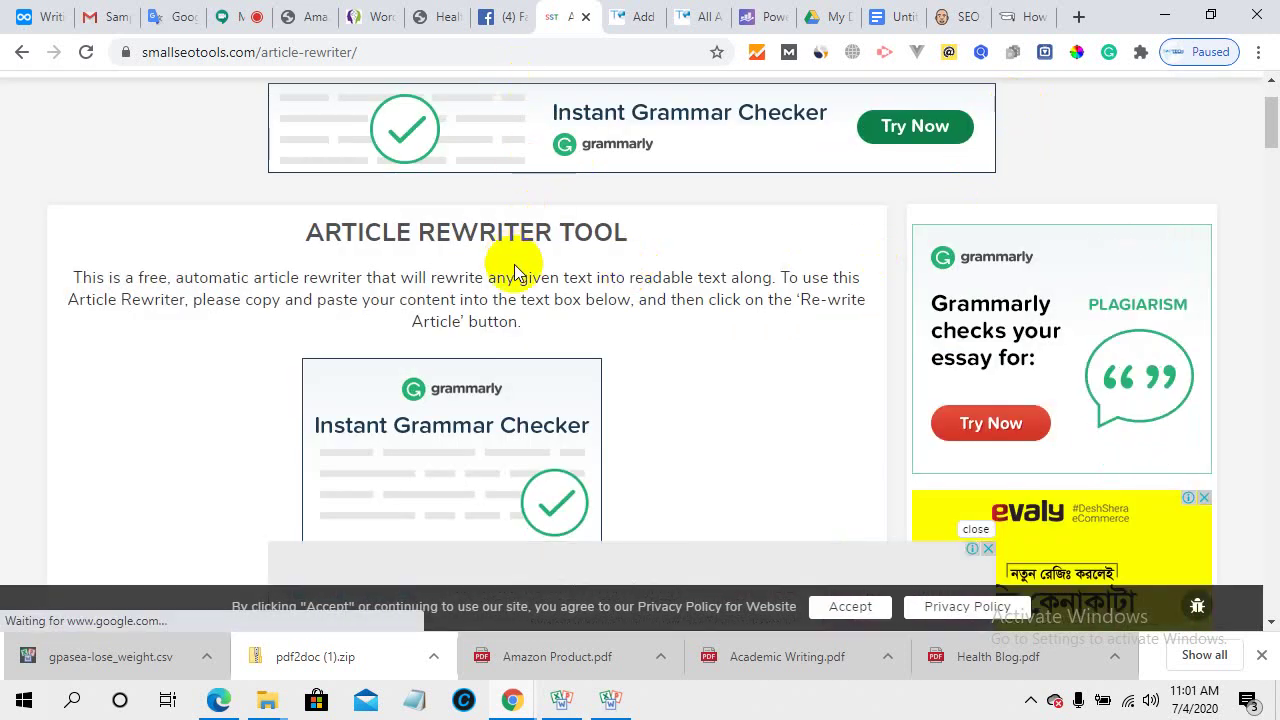
scroll(630, 355, "up", 1)
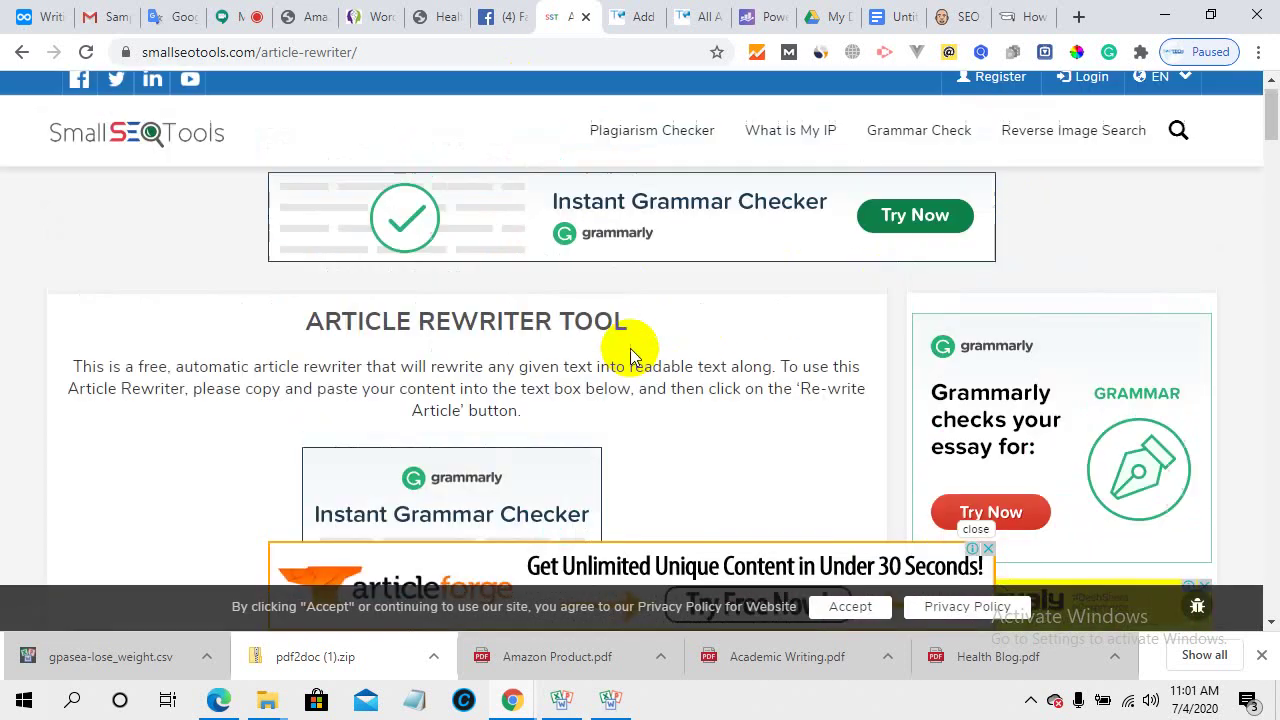
- Close SmallSEOTools, scroll to the top of the weight-loss draft, then show the Meet call's 8 participants
left_click(580, 15)
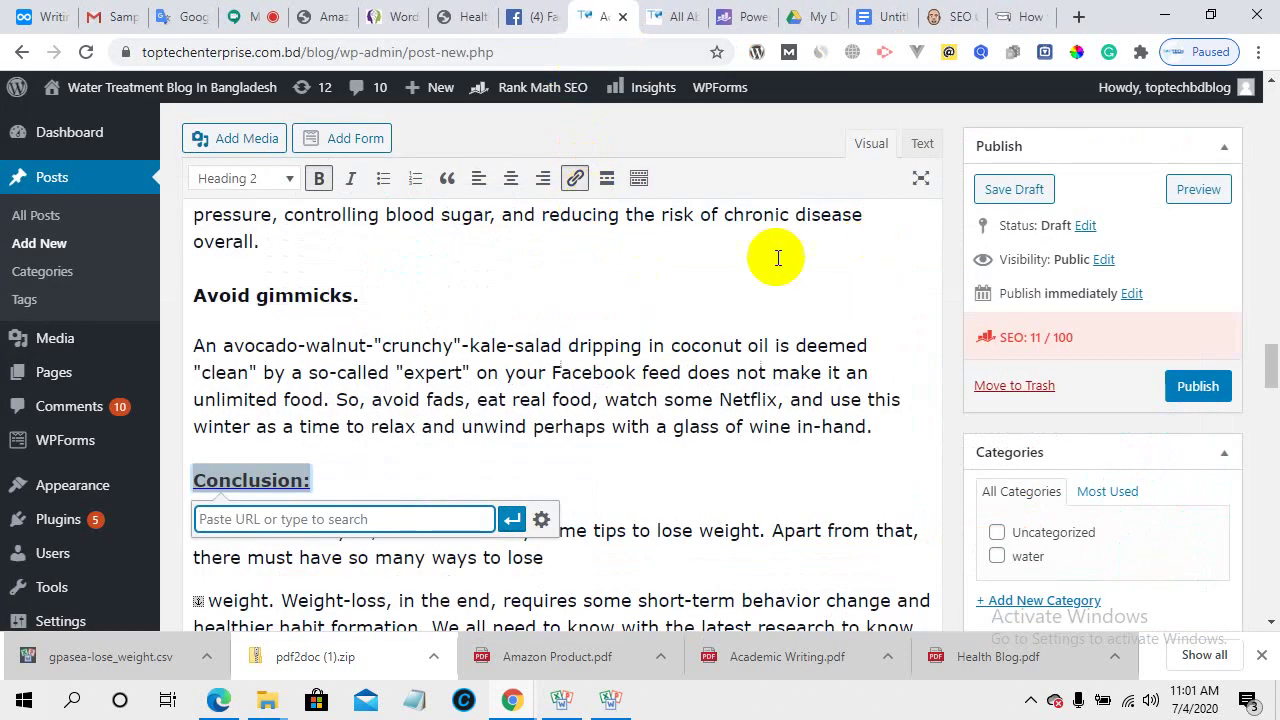
left_click(558, 486)
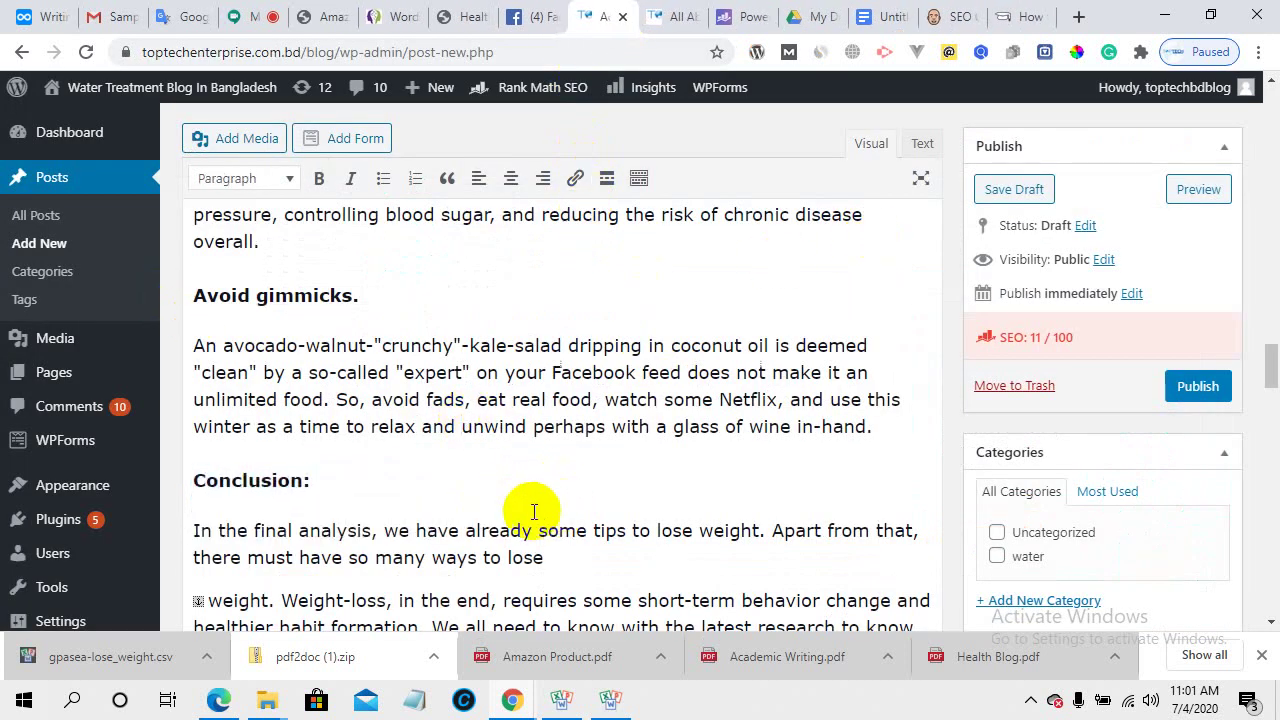
scroll(350, 412, "up", 5)
scroll(354, 416, "up", 15)
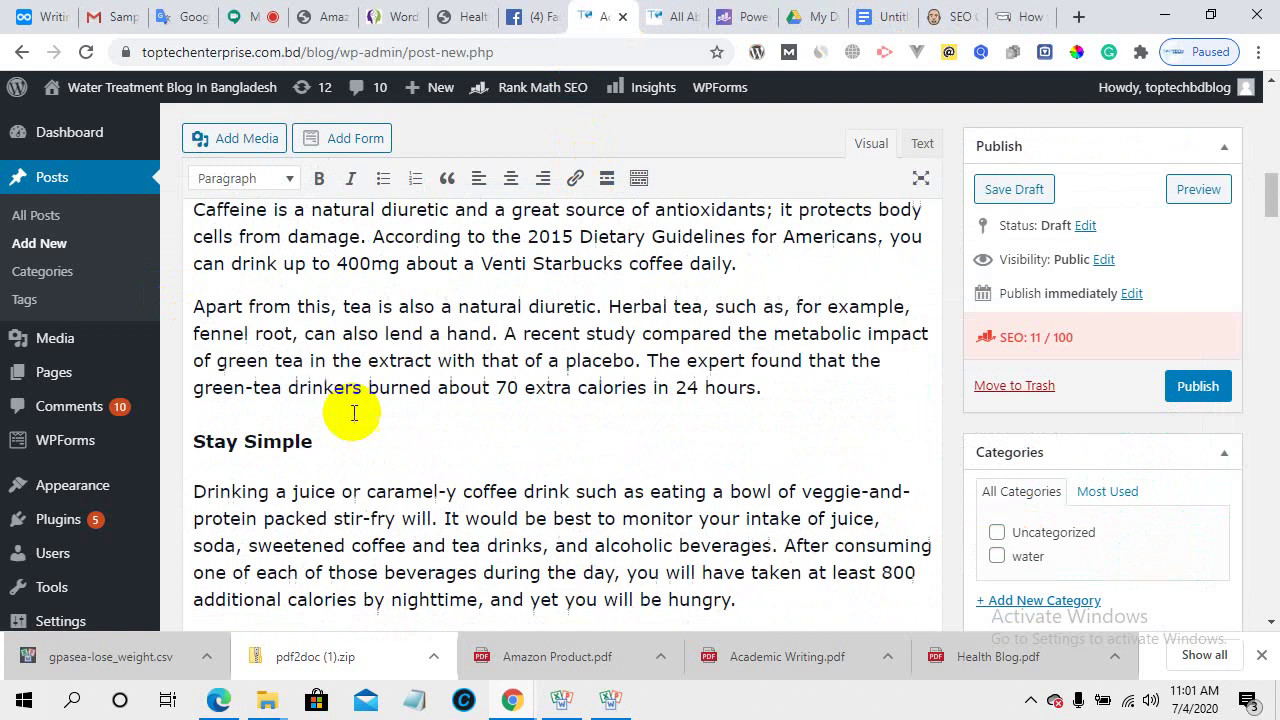
scroll(355, 412, "up", 2)
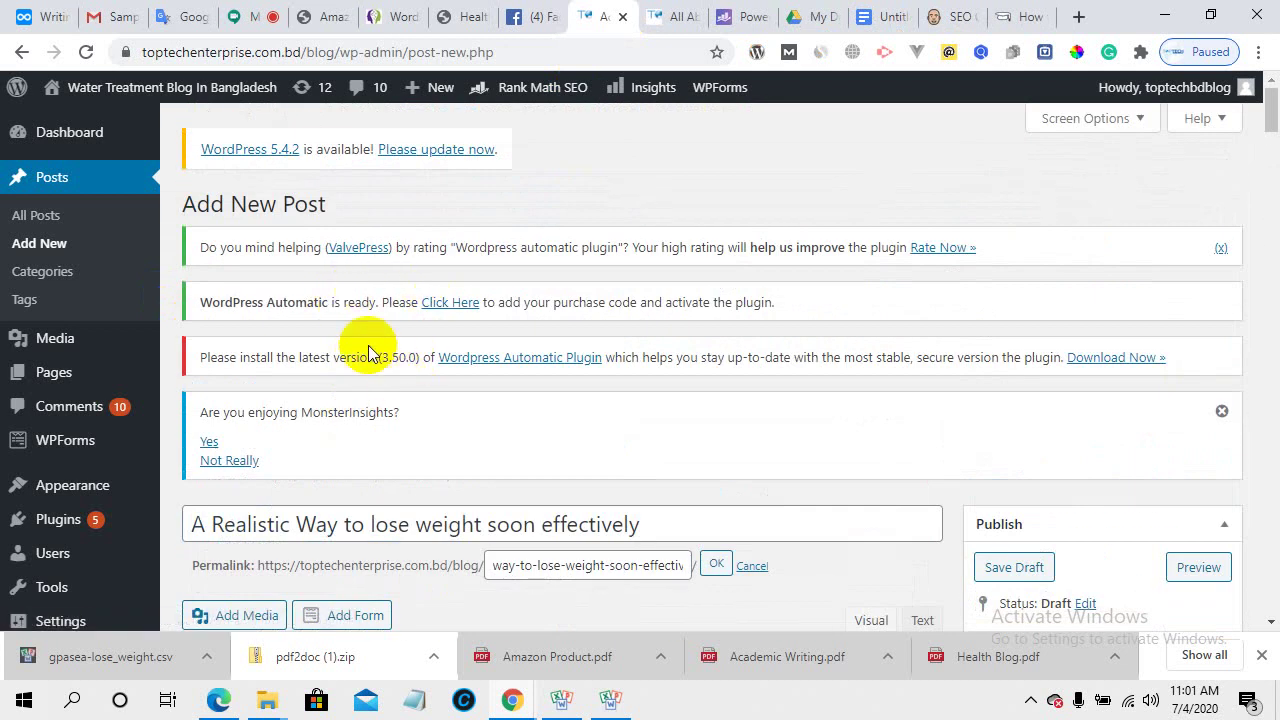
left_click(250, 14)
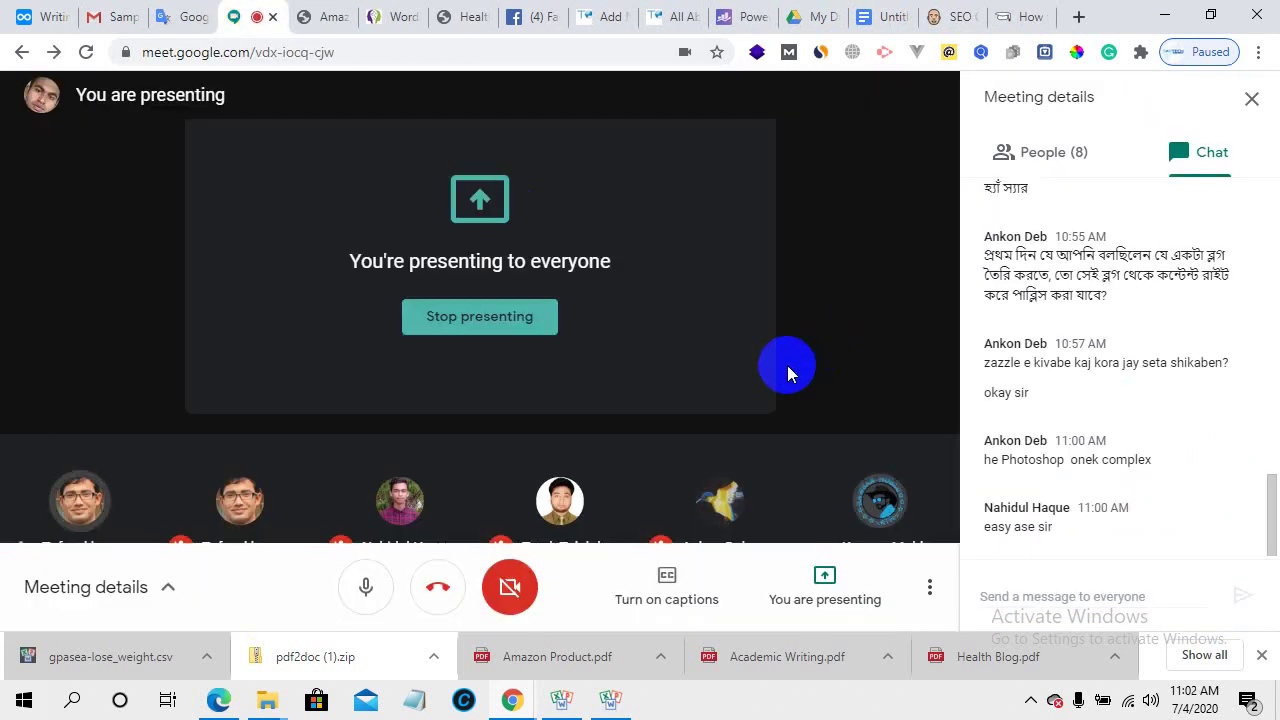
left_click(1053, 160)
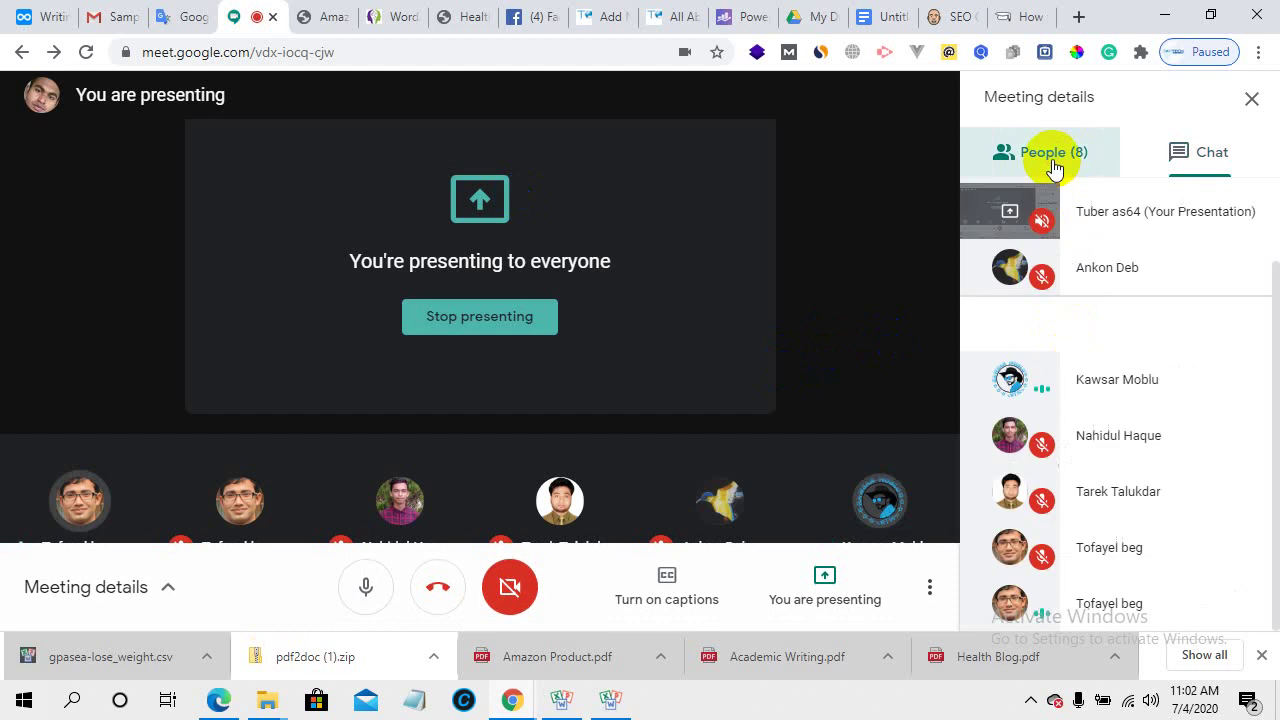